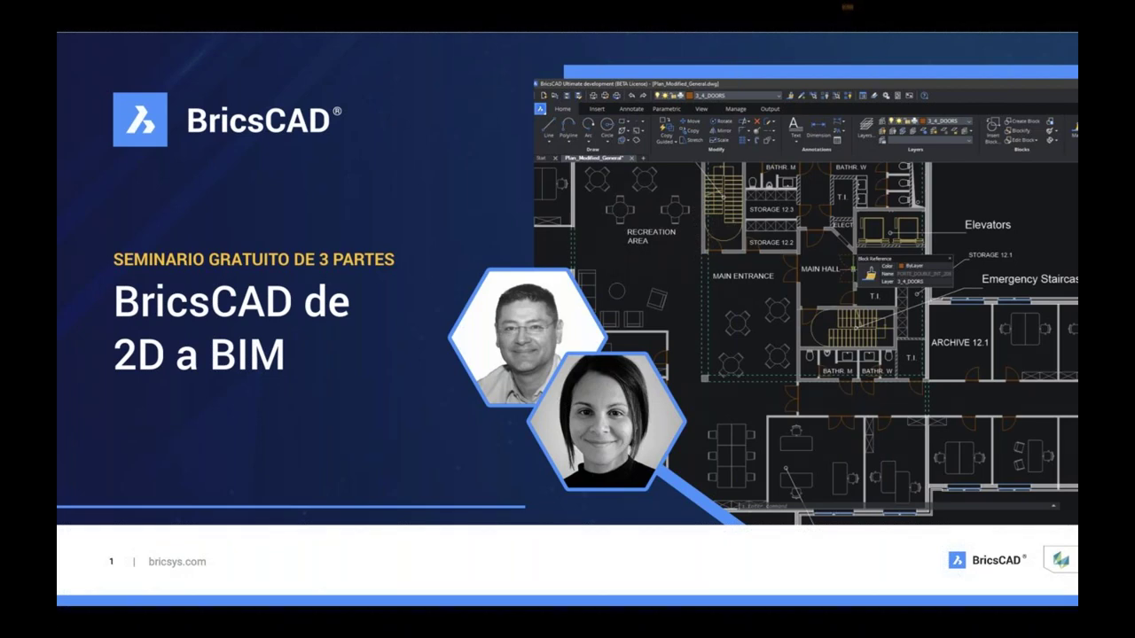
- Scroll the slides from the 'BricsCAD de 2D a BIM' title slide to the company overview slide
{"action": "scroll", "coordinate": [567, 319], "scroll_direction": "down", "scroll_amount": 2}
- Scroll further through the presentation on the 'Quien es Bricsys®?' Hexagon-subsidiary slide
{"action": "scroll", "coordinate": [567, 319], "scroll_direction": "down", "scroll_amount": 5}
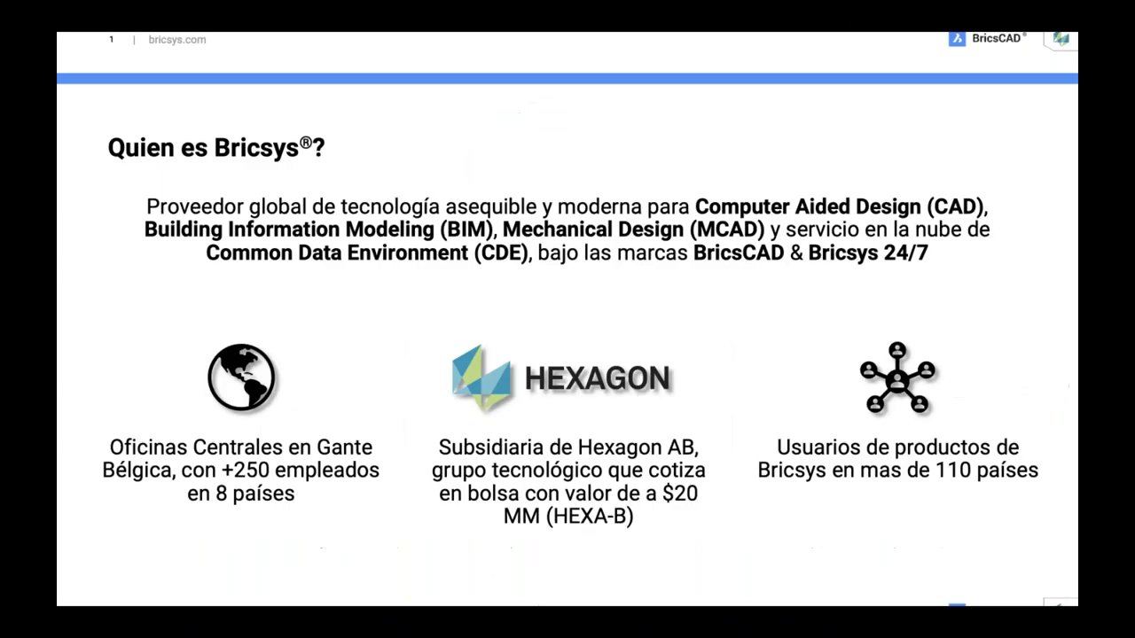
{"action": "scroll", "coordinate": [568, 319], "scroll_direction": "down", "scroll_amount": 1}
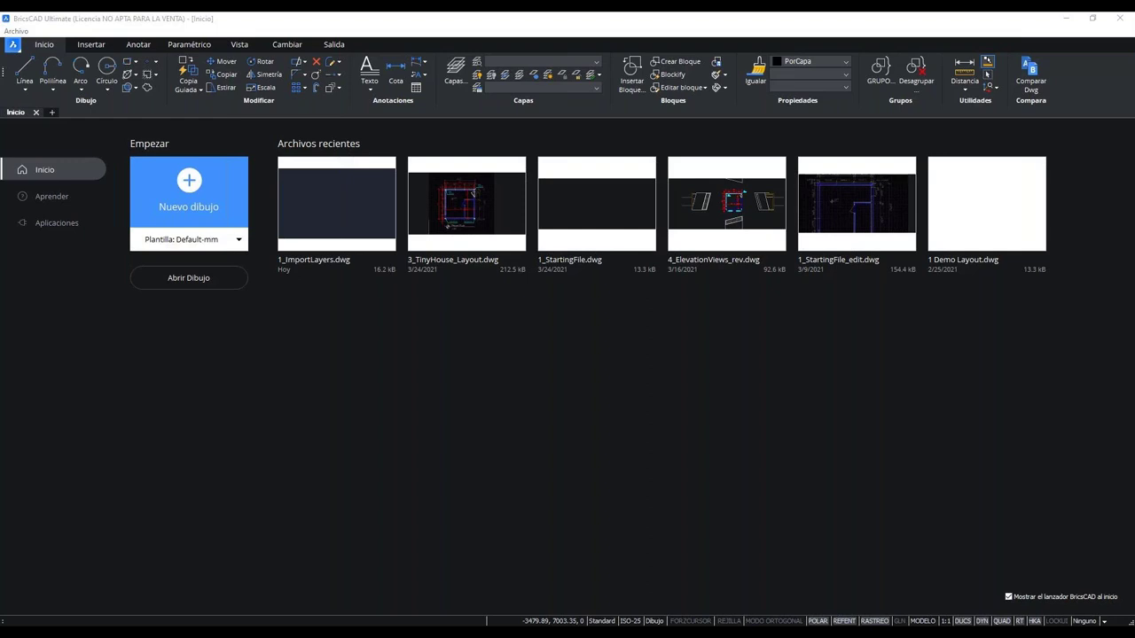
- Focus BricsCAD and open the TinyHouse.png tiny house rendering in Photos
{"action": "left_click", "coordinate": [255, 23]}
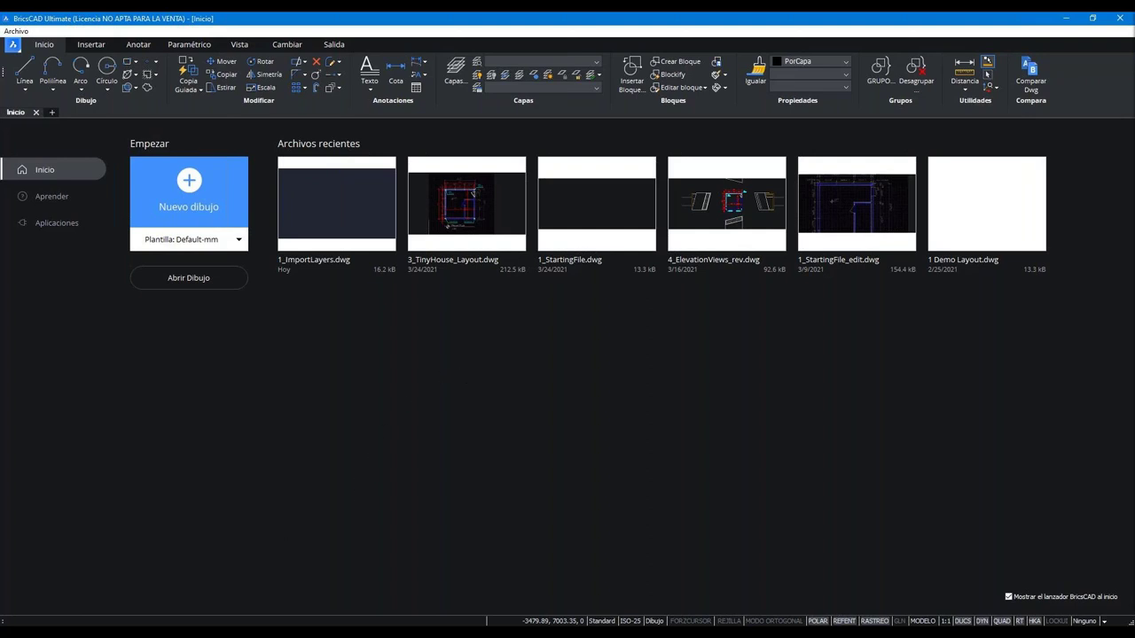
{"action": "left_click", "coordinate": [246, 571]}
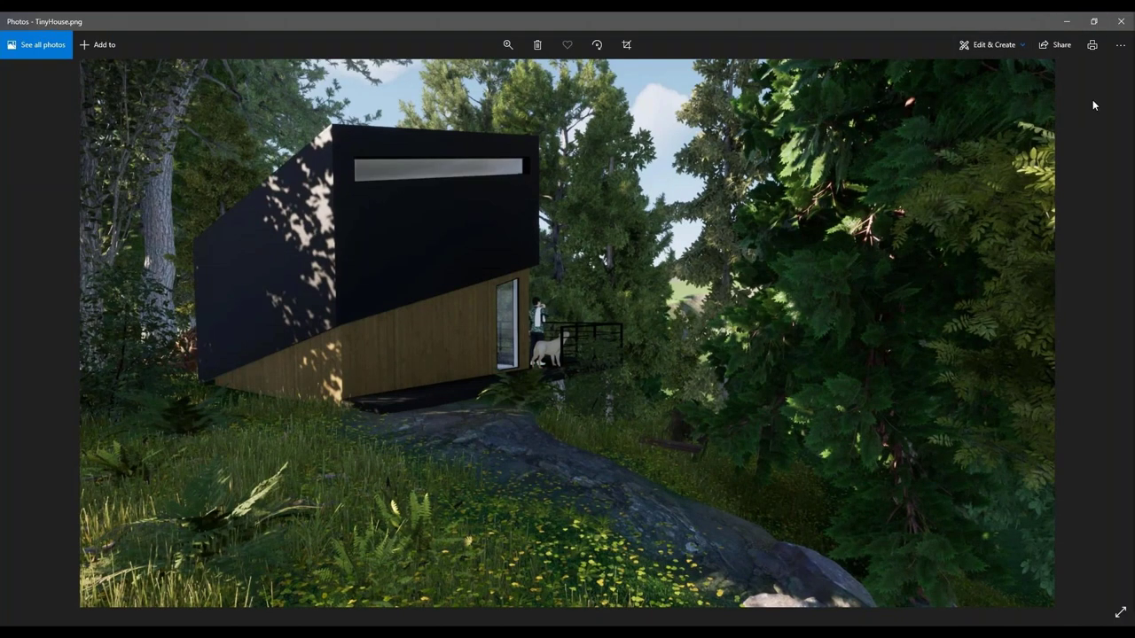
- Show the TinyHouse.png forest rendering full-screen in Photos
{"action": "left_click", "coordinate": [1120, 611]}
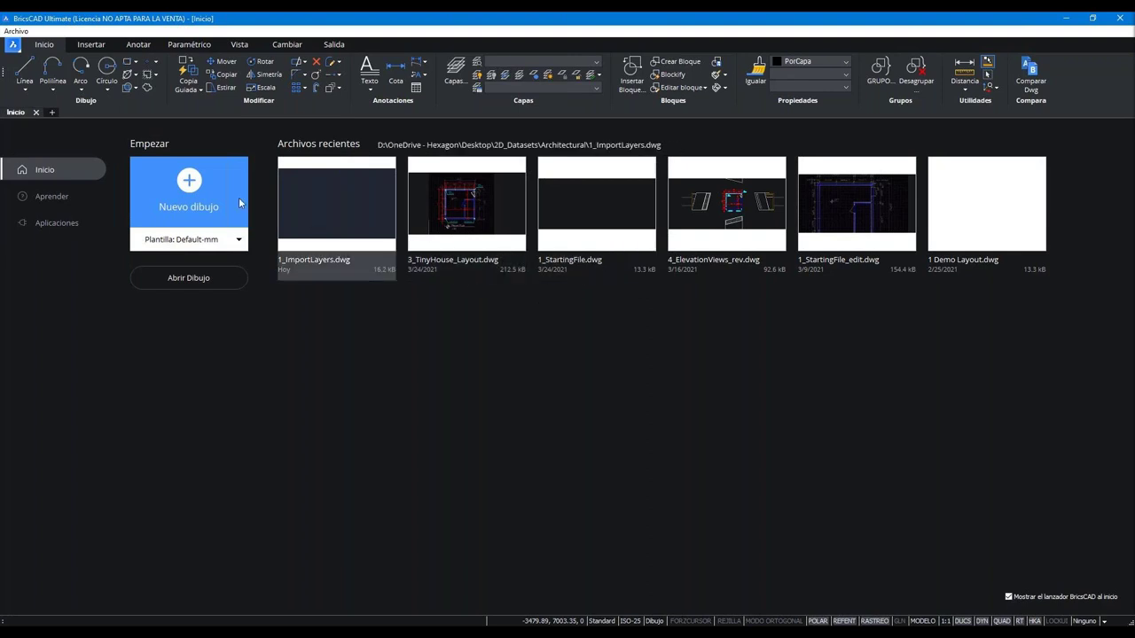
{"action": "left_click", "coordinate": [91, 46]}
{"action": "scroll", "coordinate": [106, 71], "scroll_direction": "up", "scroll_amount": 1}
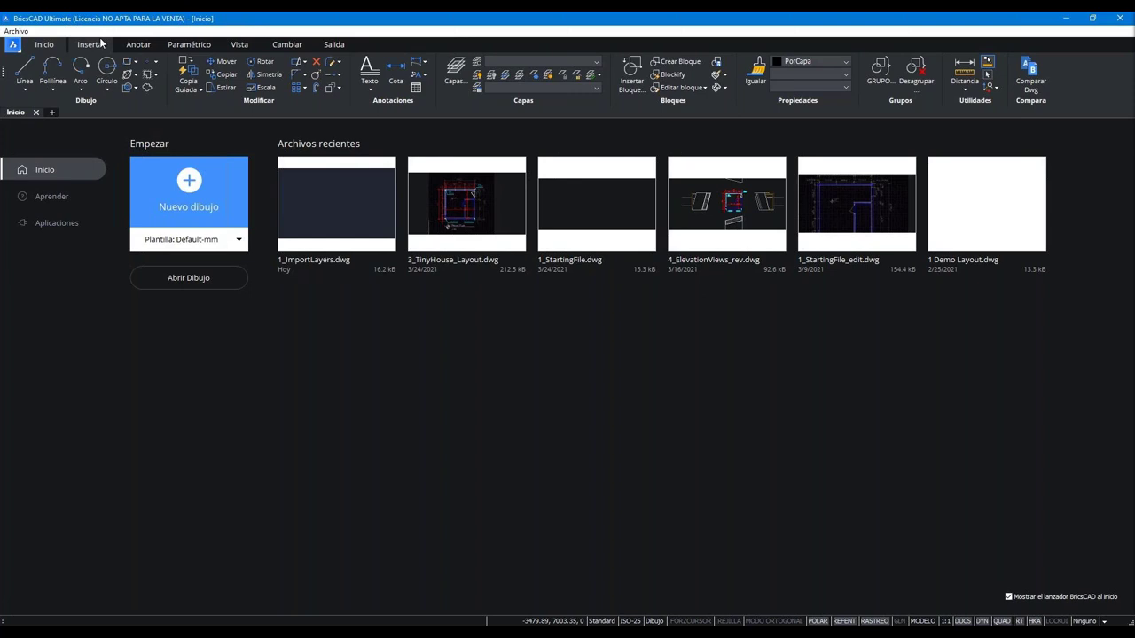
{"action": "scroll", "coordinate": [106, 44], "scroll_direction": "down", "scroll_amount": 2}
{"action": "left_click", "coordinate": [56, 43]}
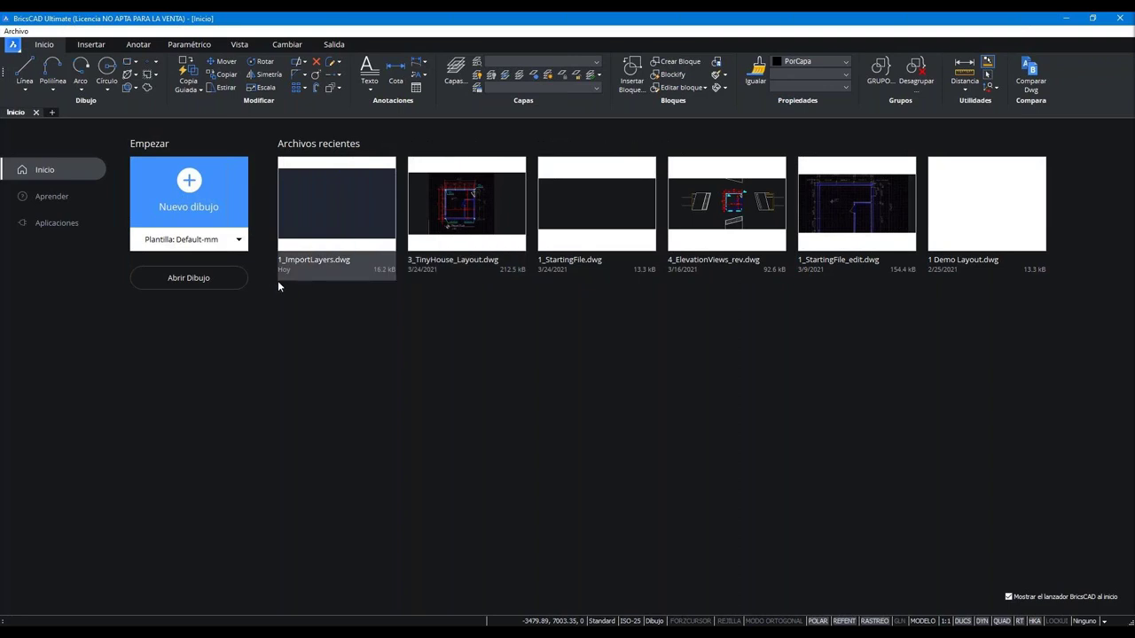
{"action": "left_click", "coordinate": [208, 241]}
{"action": "left_click", "coordinate": [162, 224]}
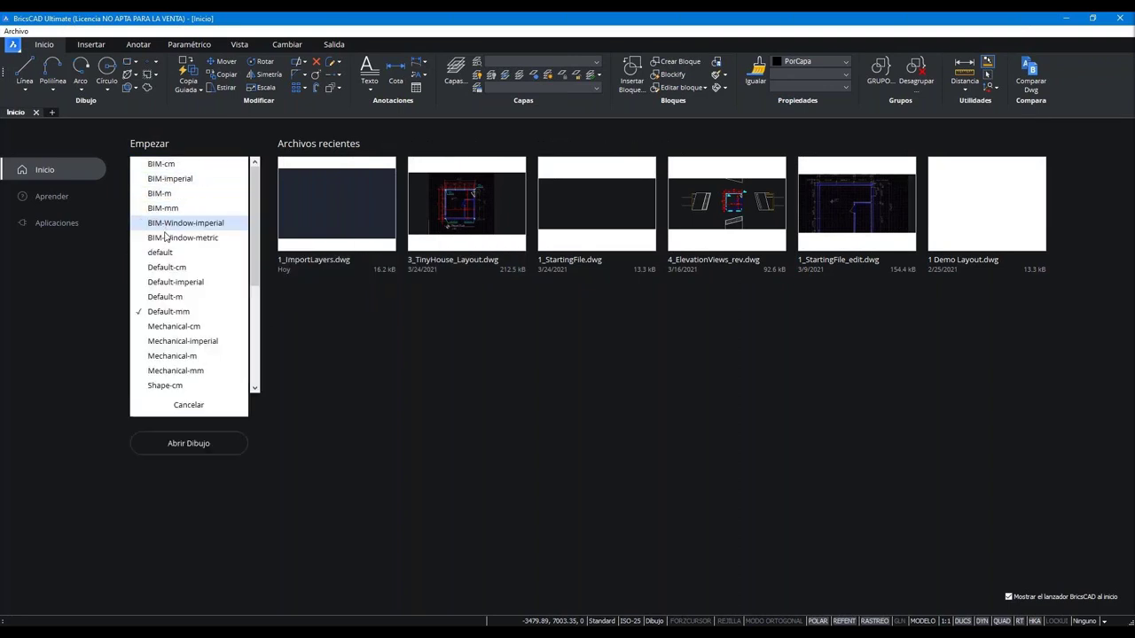
{"action": "scroll", "coordinate": [172, 390], "scroll_direction": "down", "scroll_amount": 3}
{"action": "scroll", "coordinate": [177, 390], "scroll_direction": "down", "scroll_amount": 2}
{"action": "left_click", "coordinate": [183, 404]}
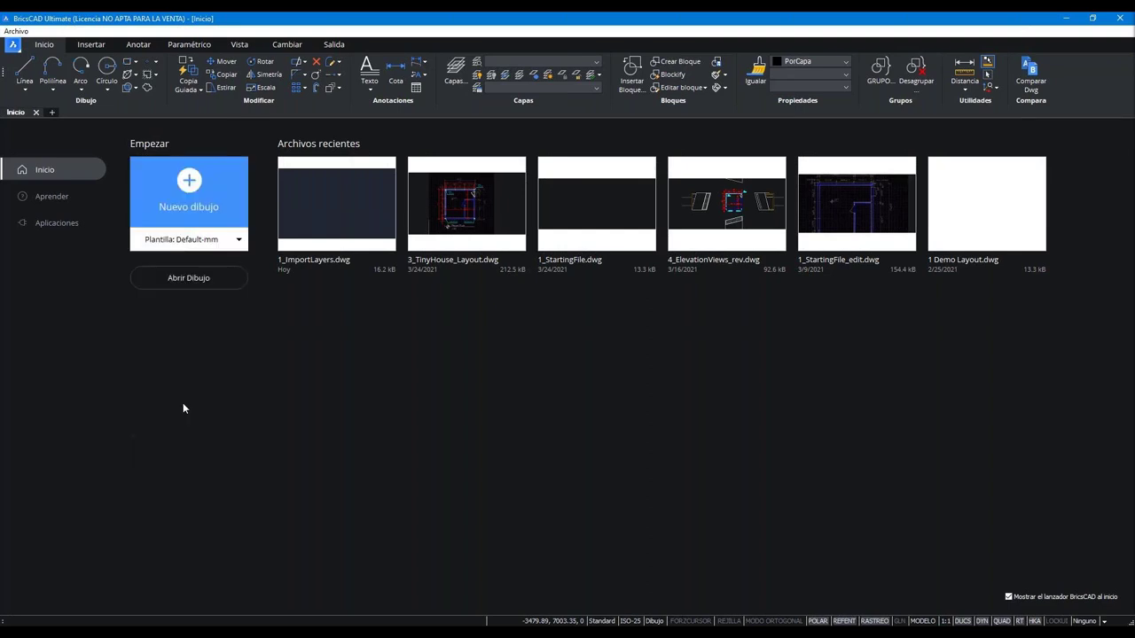
{"action": "left_click", "coordinate": [235, 280]}
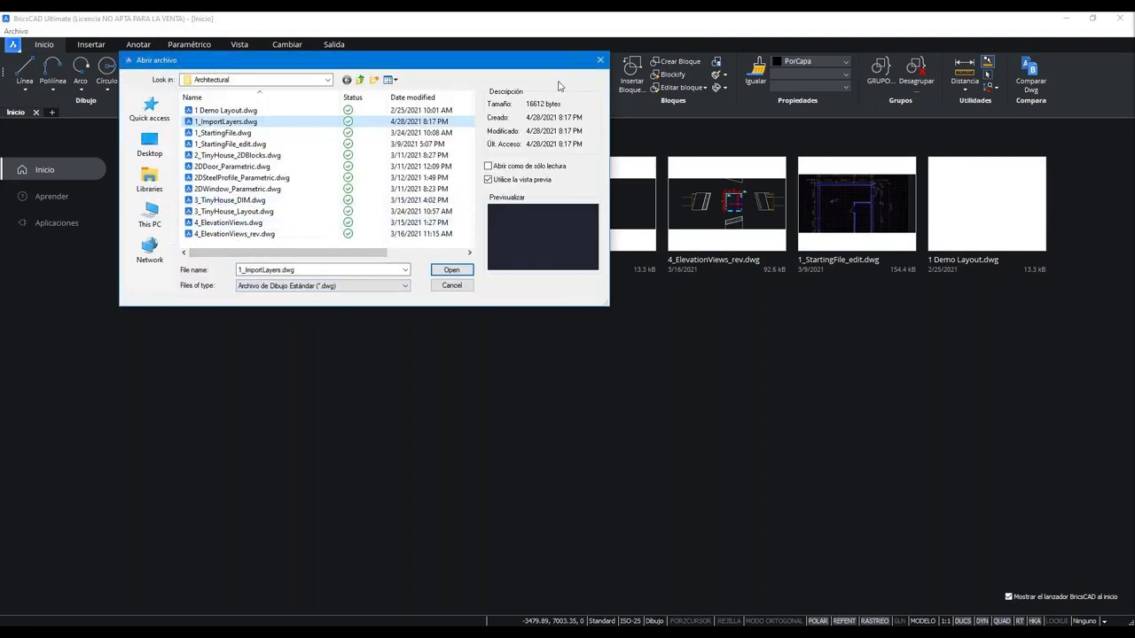
{"action": "left_click", "coordinate": [597, 63]}
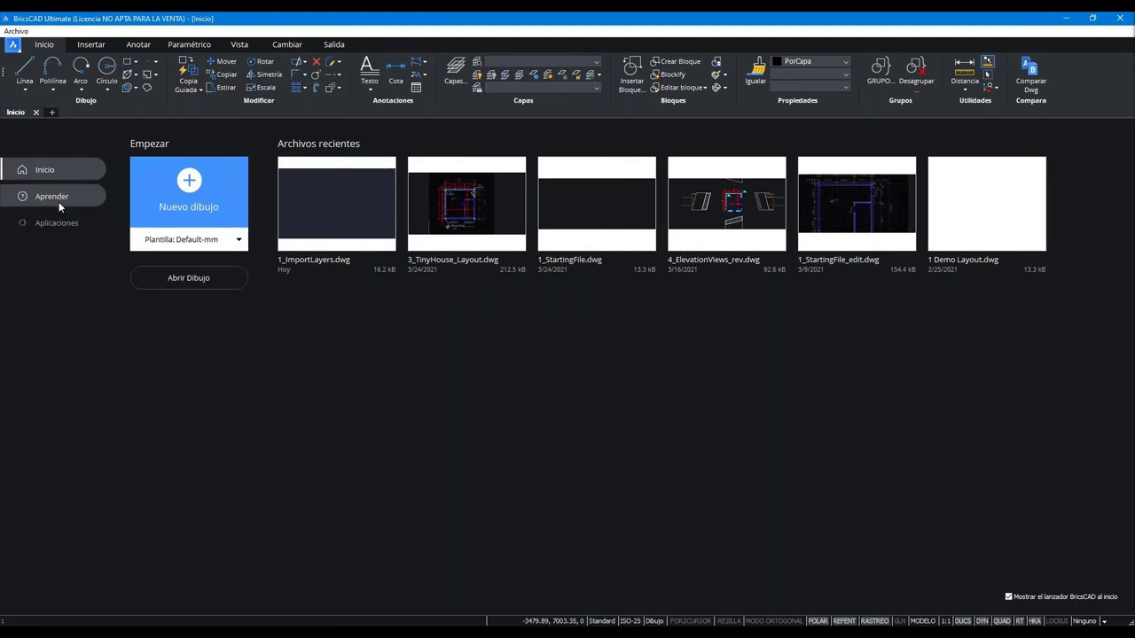
- Browse the Aprender tutorials and Aplicaciones add-ons pages, then return to Inicio's recent drawings
{"action": "left_click", "coordinate": [59, 201]}
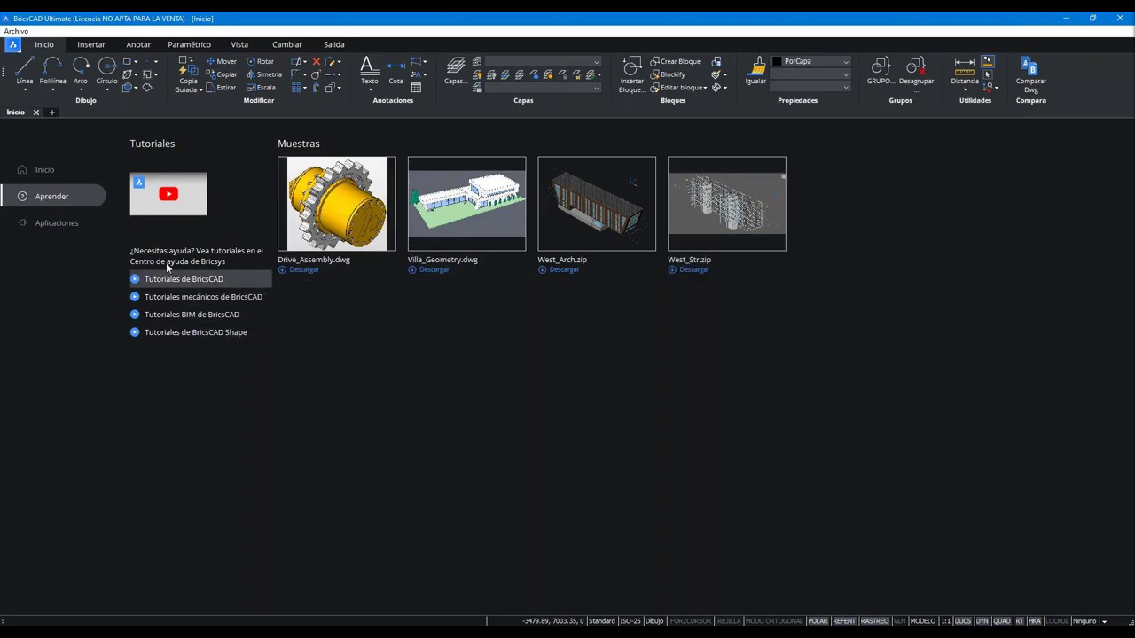
{"action": "left_click", "coordinate": [44, 233]}
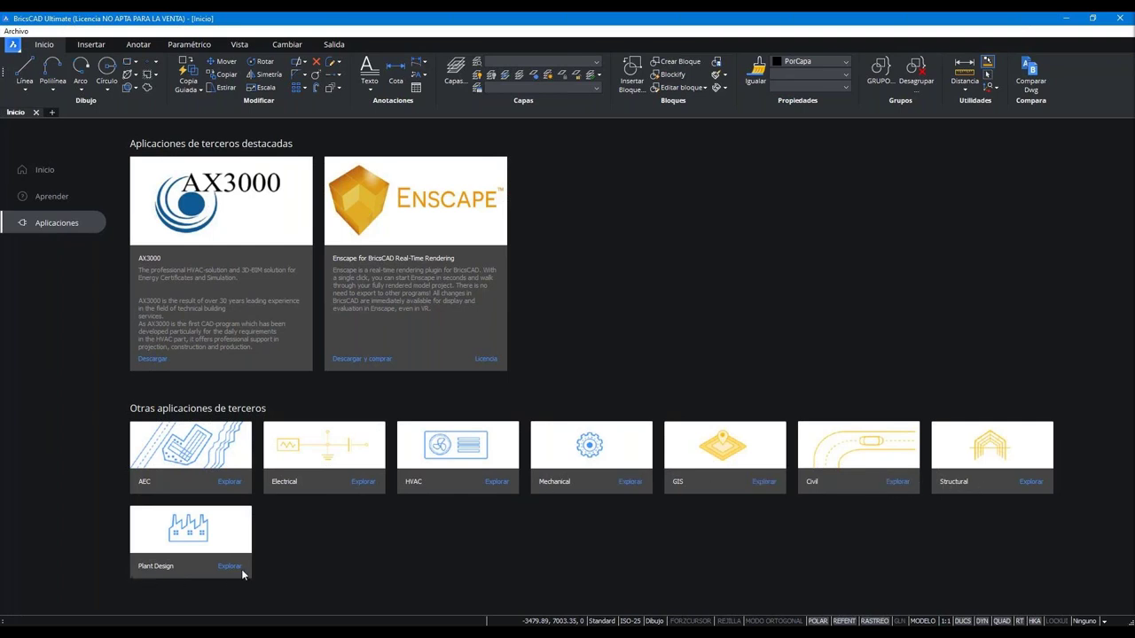
{"action": "left_click", "coordinate": [61, 173]}
- Open 1_StartingFile.dwg and launch Adjuntar PDF from the Insertar tab
{"action": "left_click", "coordinate": [610, 184]}
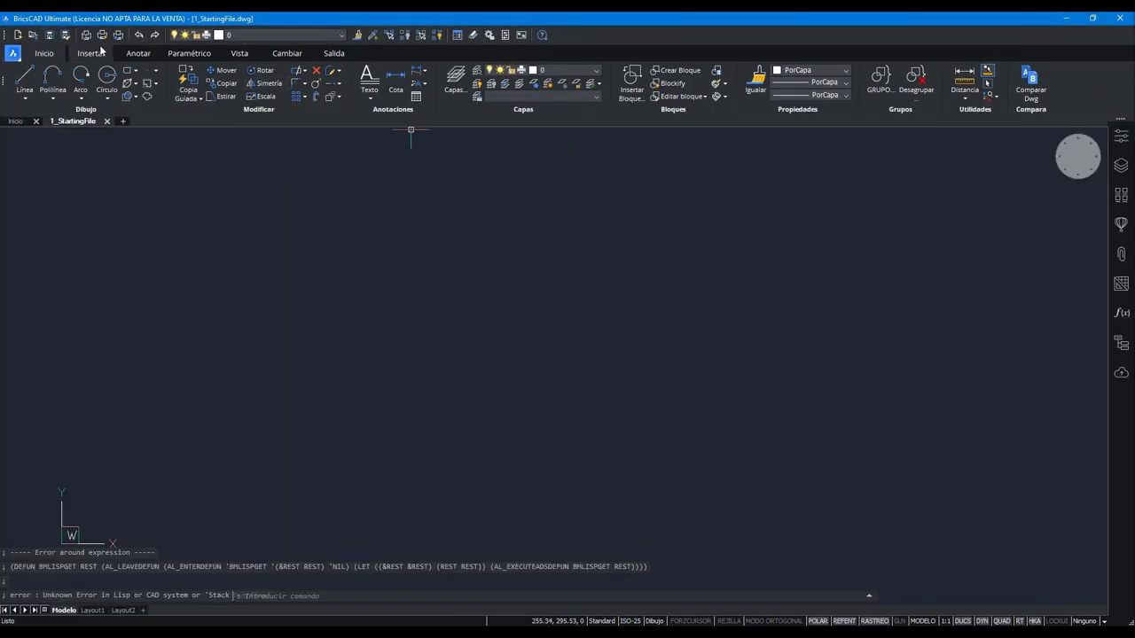
{"action": "left_click", "coordinate": [96, 51]}
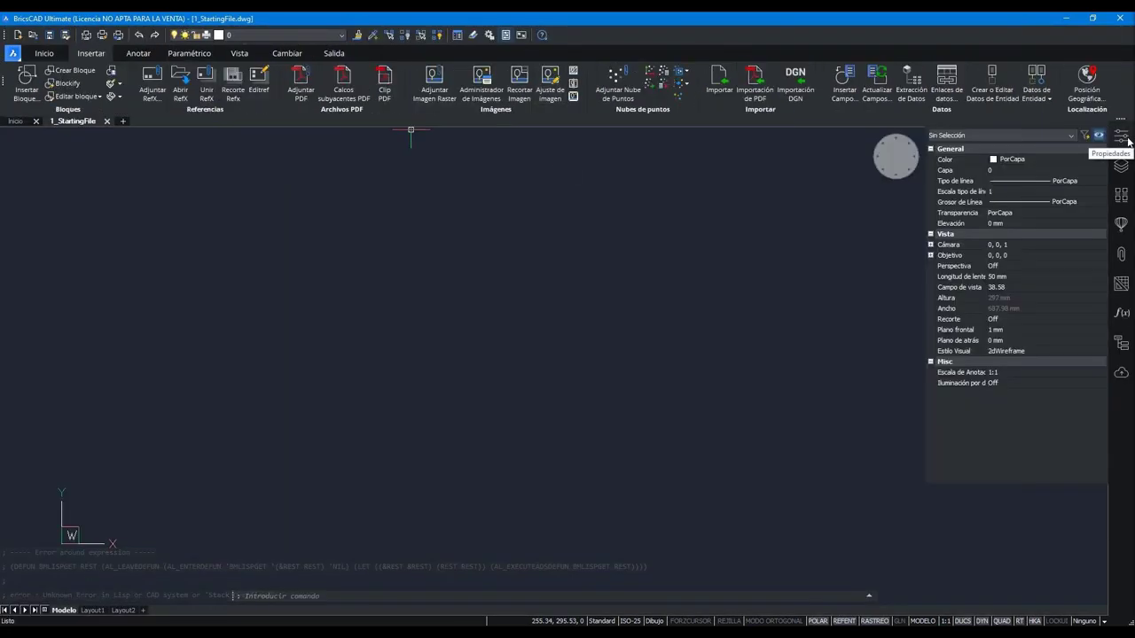
{"action": "left_click", "coordinate": [430, 596]}
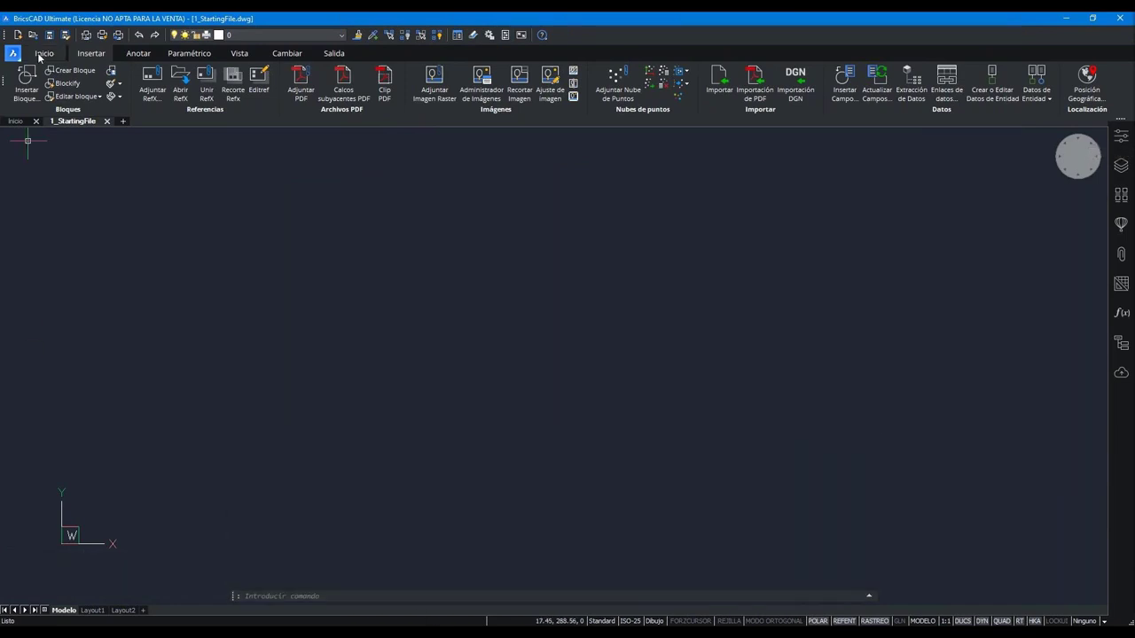
{"action": "left_click", "coordinate": [42, 54]}
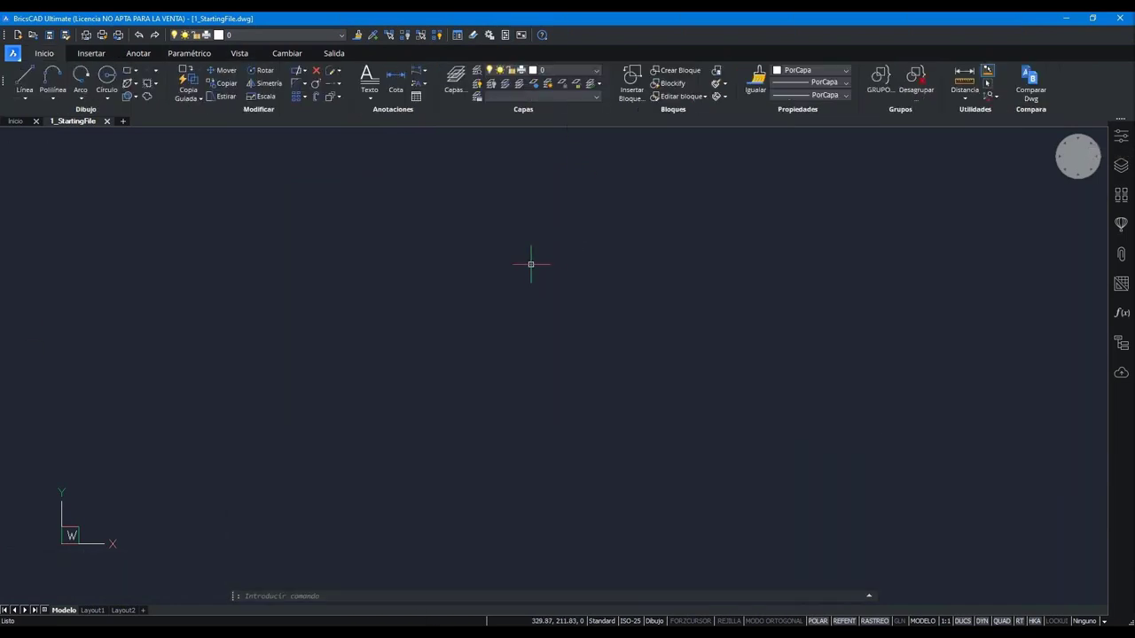
{"action": "left_click", "coordinate": [92, 54]}
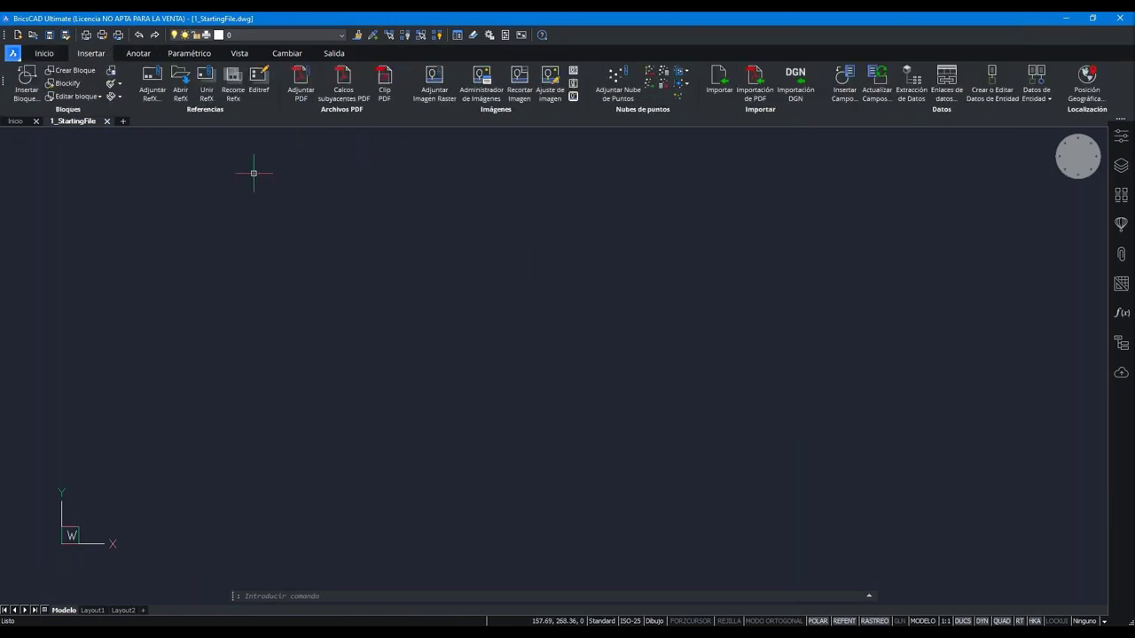
{"action": "left_click", "coordinate": [302, 85]}
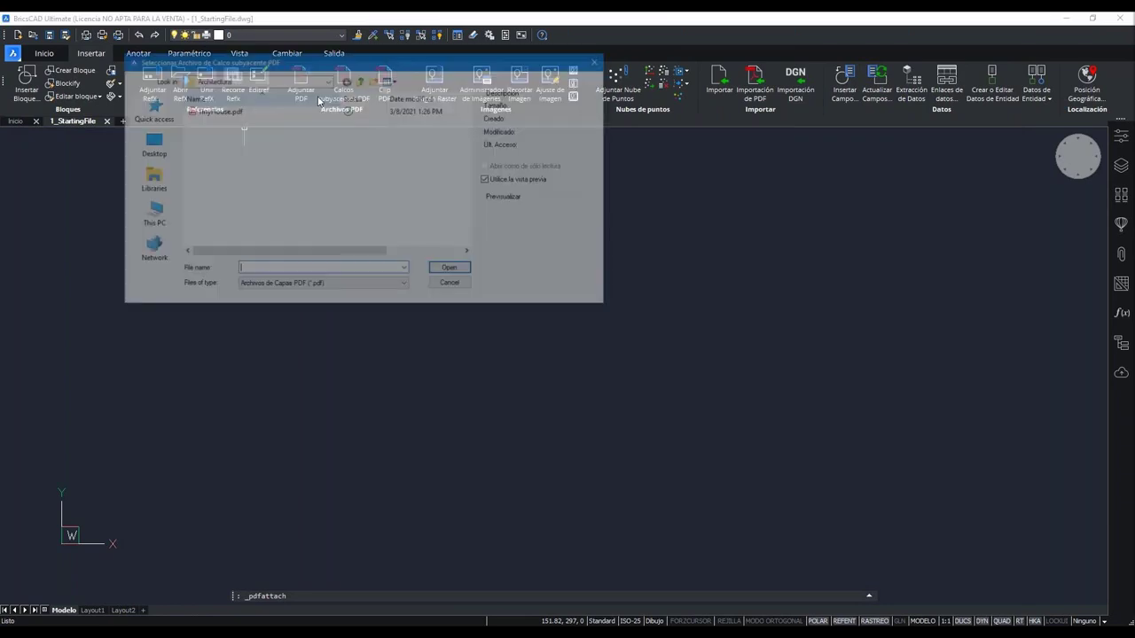
- Attach TinyHouse.pdf as an underlay at 0,0 with scale 1
{"action": "left_click", "coordinate": [217, 110]}
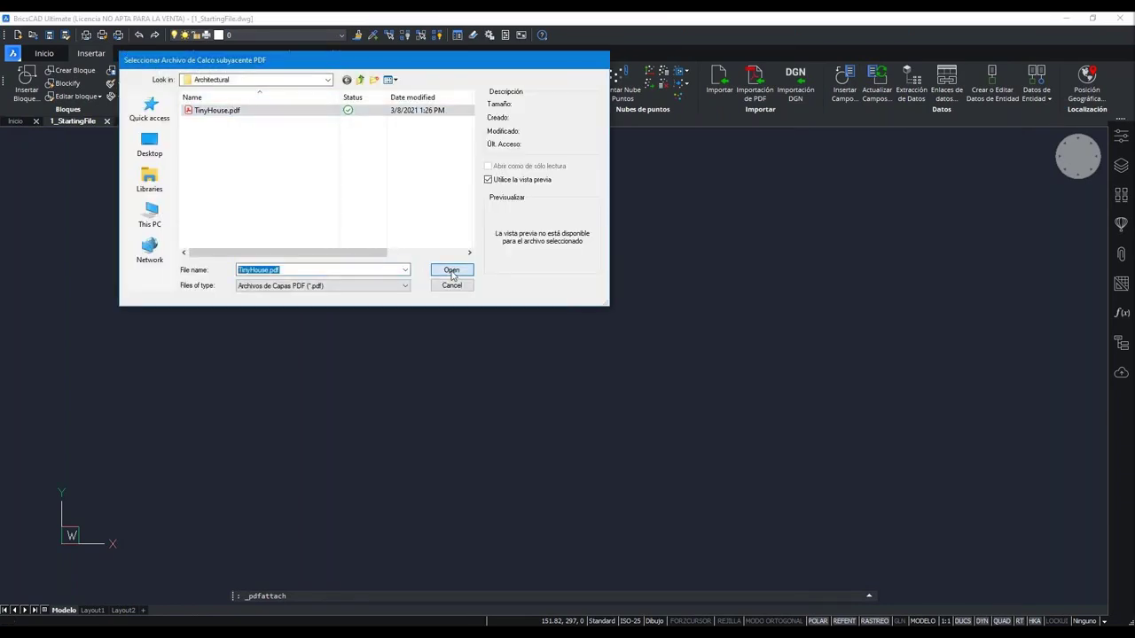
{"action": "left_click", "coordinate": [452, 270]}
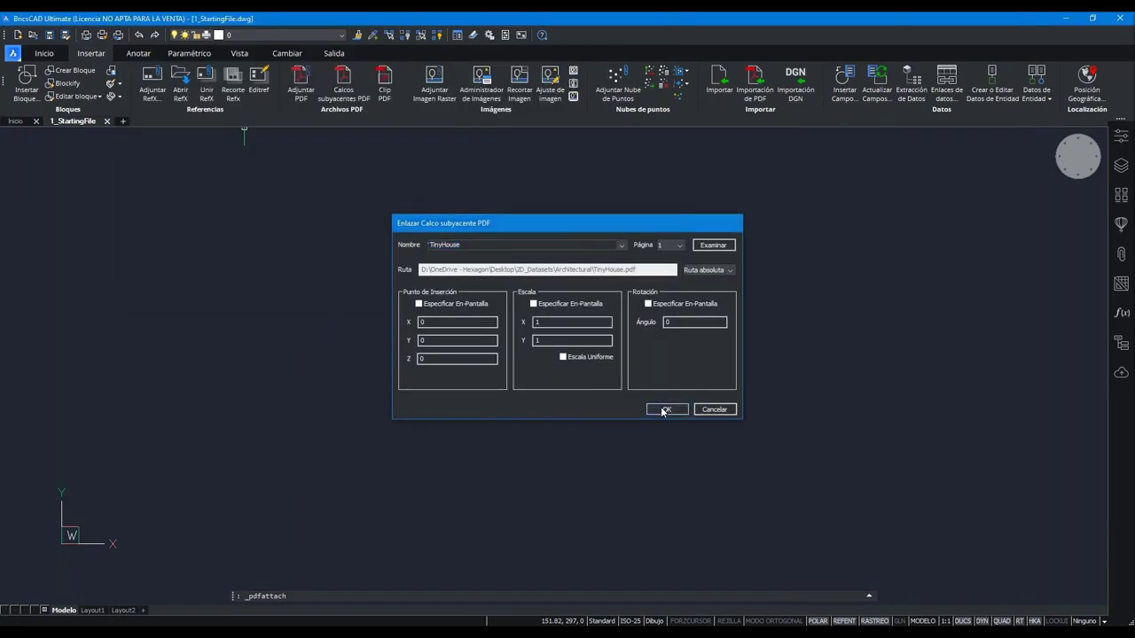
{"action": "left_click", "coordinate": [661, 407]}
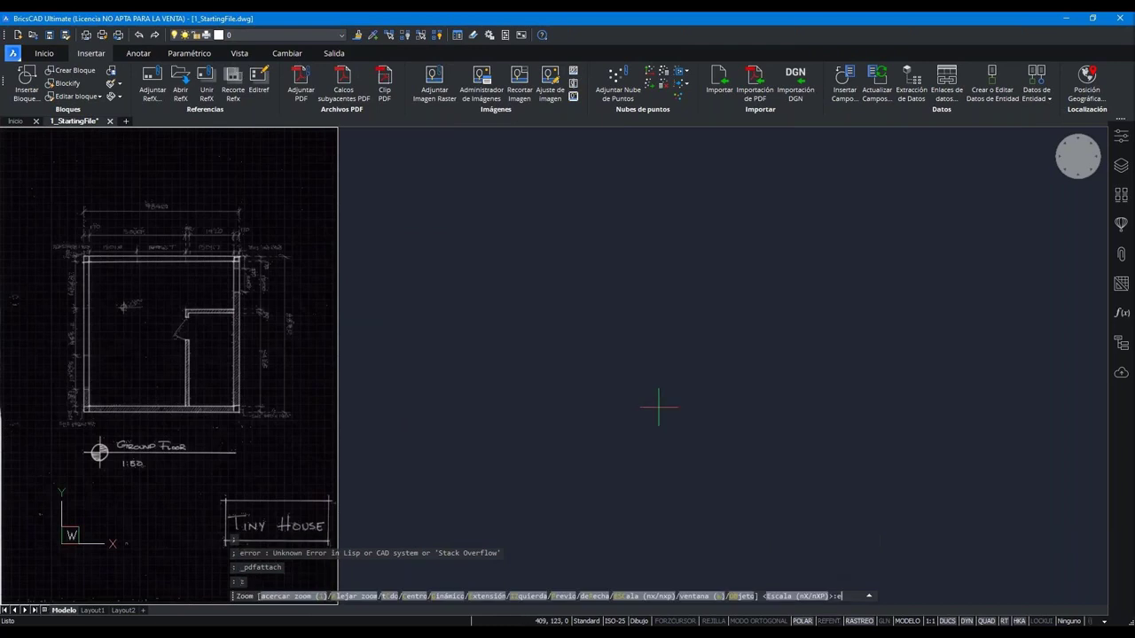
- Zoom to extents and window-select the whole PDF underlay
{"action": "type", "text": "e"}
{"action": "key", "text": "Return"}
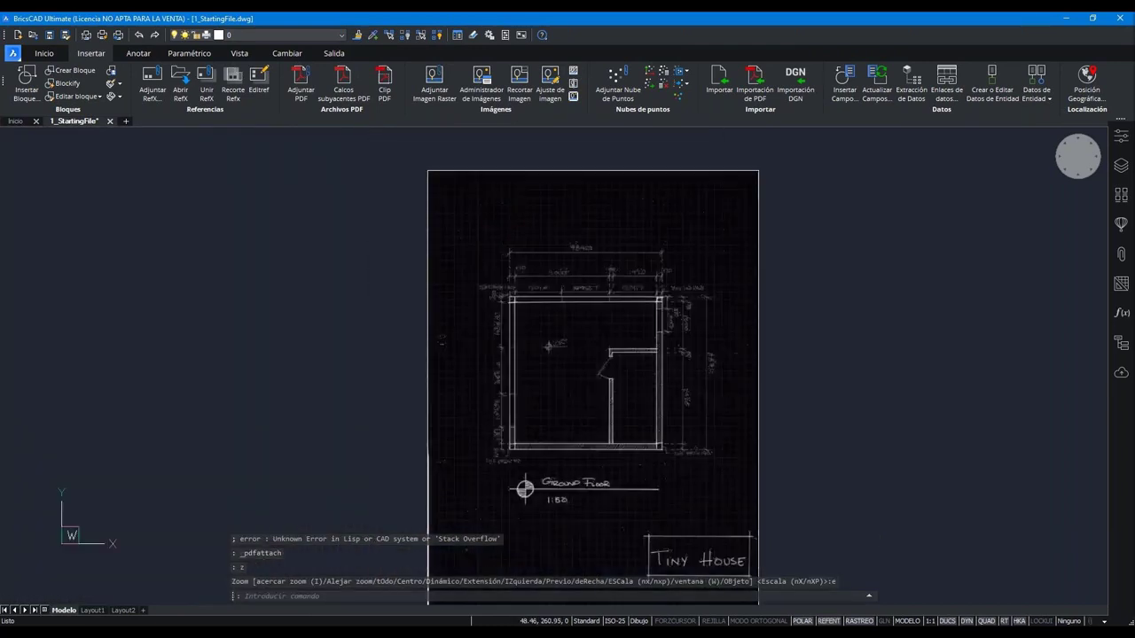
{"action": "left_click", "coordinate": [367, 288]}
{"action": "left_click", "coordinate": [507, 305]}
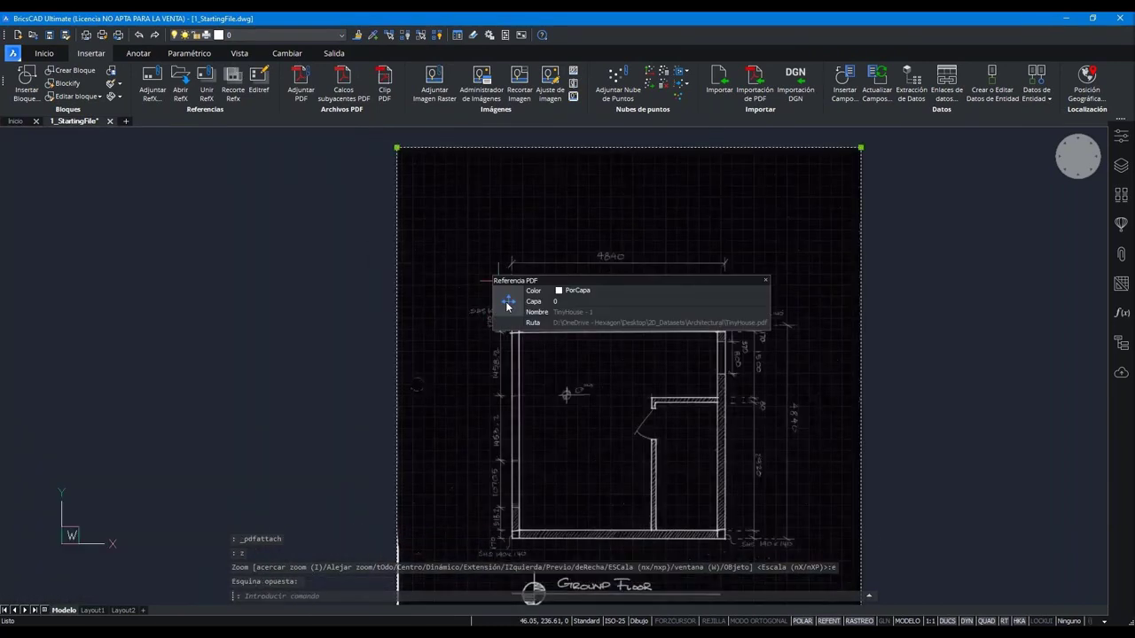
- Start scaling the underlay from the top-left wall corner using the Reference option
{"action": "left_click", "coordinate": [526, 301]}
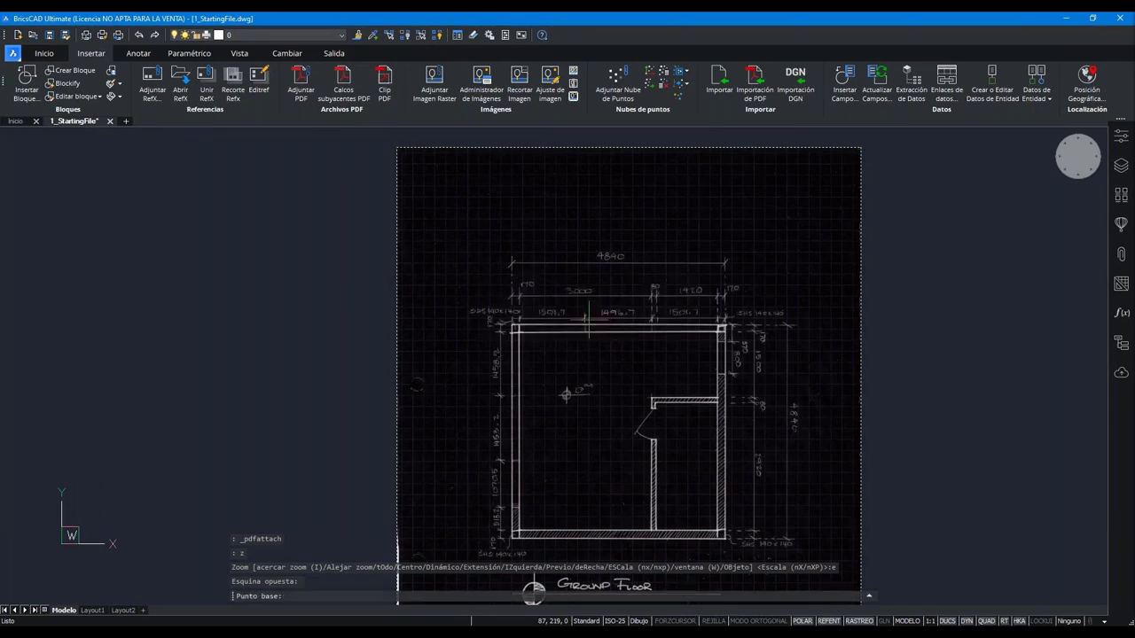
{"action": "scroll", "coordinate": [618, 334], "scroll_direction": "up", "scroll_amount": 3}
{"action": "scroll", "coordinate": [416, 319], "scroll_direction": "up", "scroll_amount": 2}
{"action": "scroll", "coordinate": [417, 319], "scroll_direction": "up", "scroll_amount": 2}
{"action": "left_click", "coordinate": [416, 347]}
{"action": "type", "text": "r"}
{"action": "key", "text": "Return"}
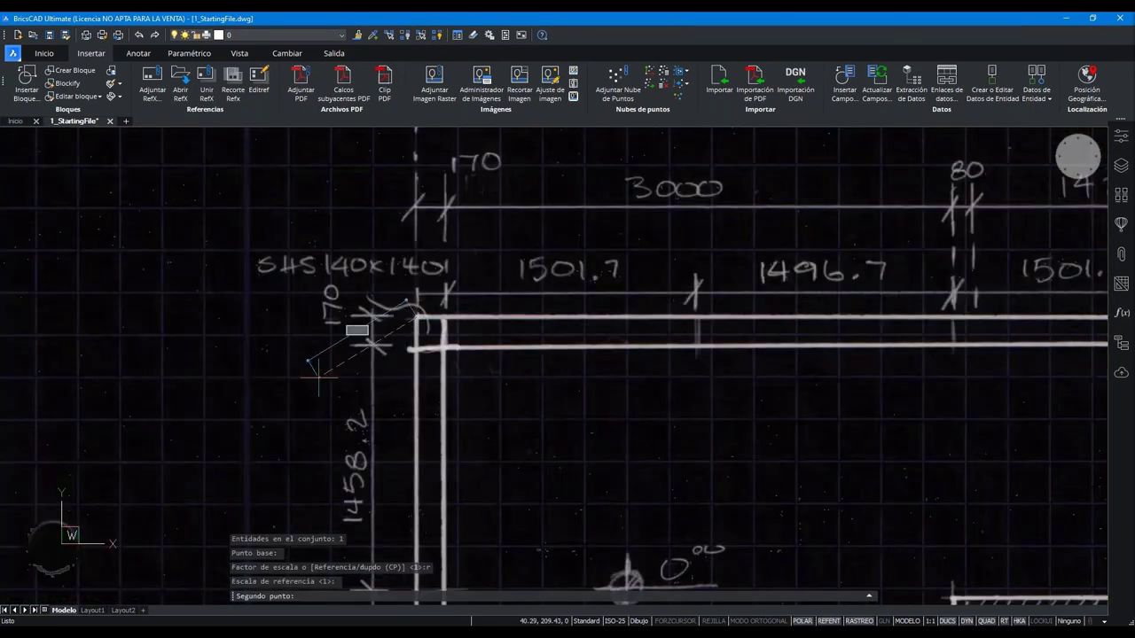
- Pick both ends of the 4840 line, enter 4840 as the new length, and zoom extents
{"action": "scroll", "coordinate": [567, 355], "scroll_direction": "down", "scroll_amount": 2}
{"action": "scroll", "coordinate": [323, 383], "scroll_direction": "up", "scroll_amount": 1}
{"action": "left_click", "coordinate": [365, 329]}
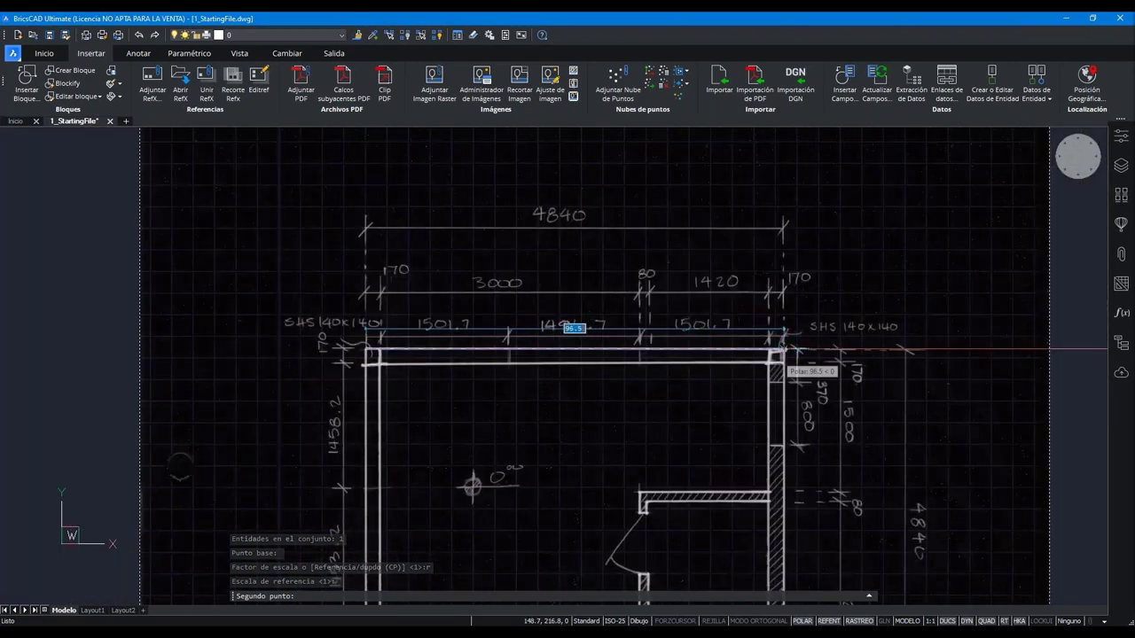
{"action": "left_click", "coordinate": [781, 341]}
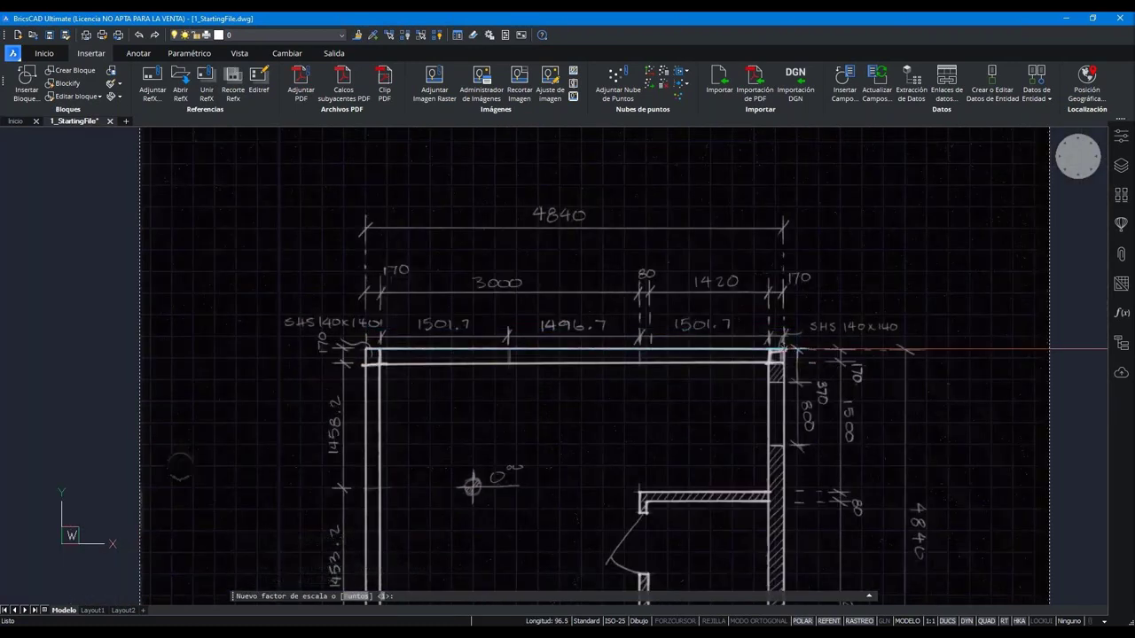
{"action": "type", "text": "4840"}
{"action": "key", "text": "Return"}
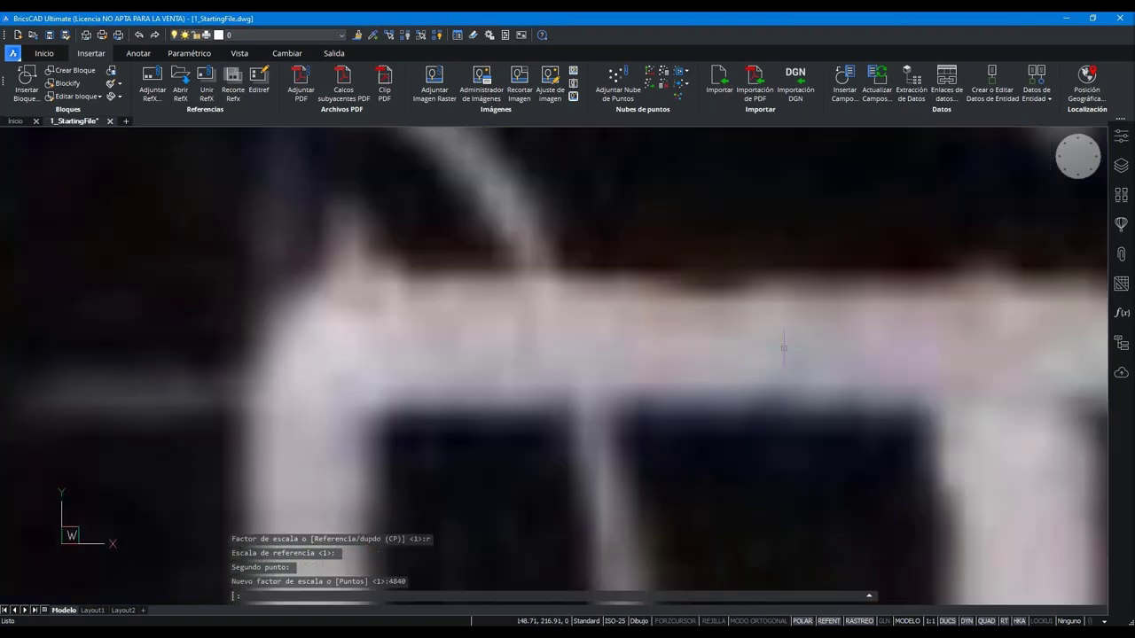
{"action": "type", "text": "z"}
{"action": "key", "text": "Return"}
{"action": "type", "text": "e"}
{"action": "key", "text": "Return"}
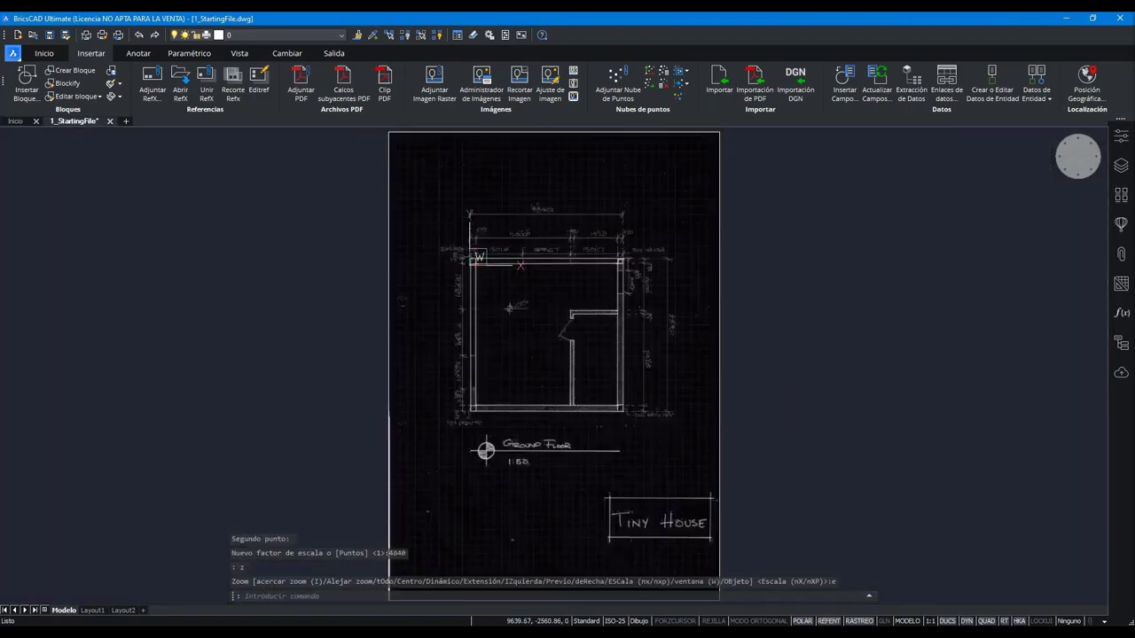
{"action": "scroll", "coordinate": [533, 201], "scroll_direction": "up", "scroll_amount": 2}
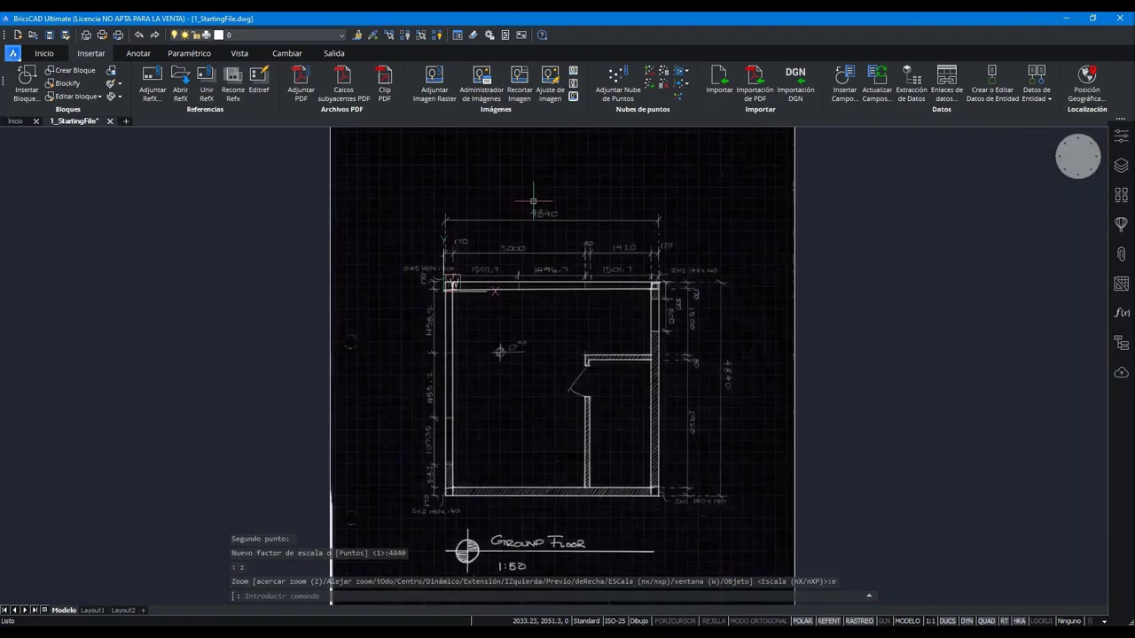
{"action": "scroll", "coordinate": [525, 243], "scroll_direction": "up", "scroll_amount": 4}
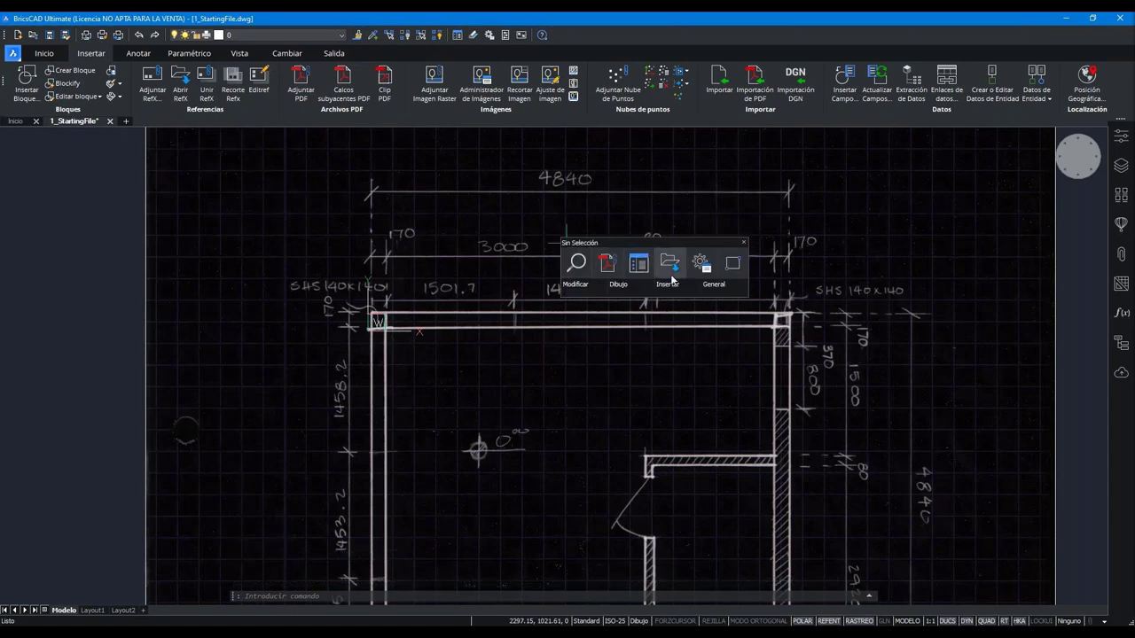
{"action": "left_click", "coordinate": [732, 315]}
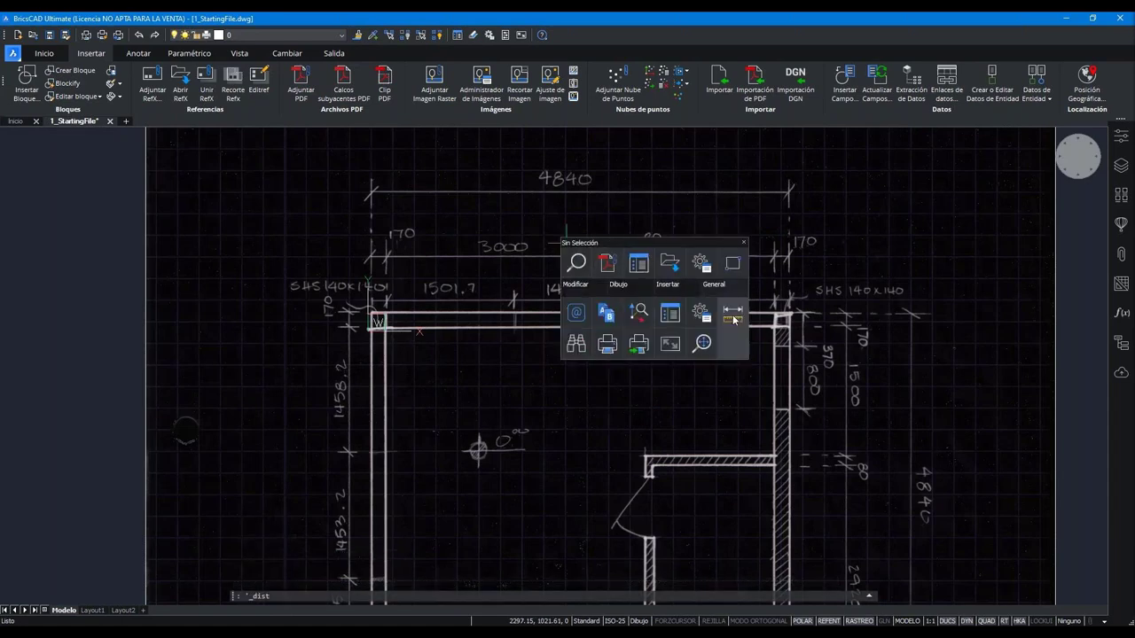
{"action": "scroll", "coordinate": [518, 305], "scroll_direction": "up", "scroll_amount": 3}
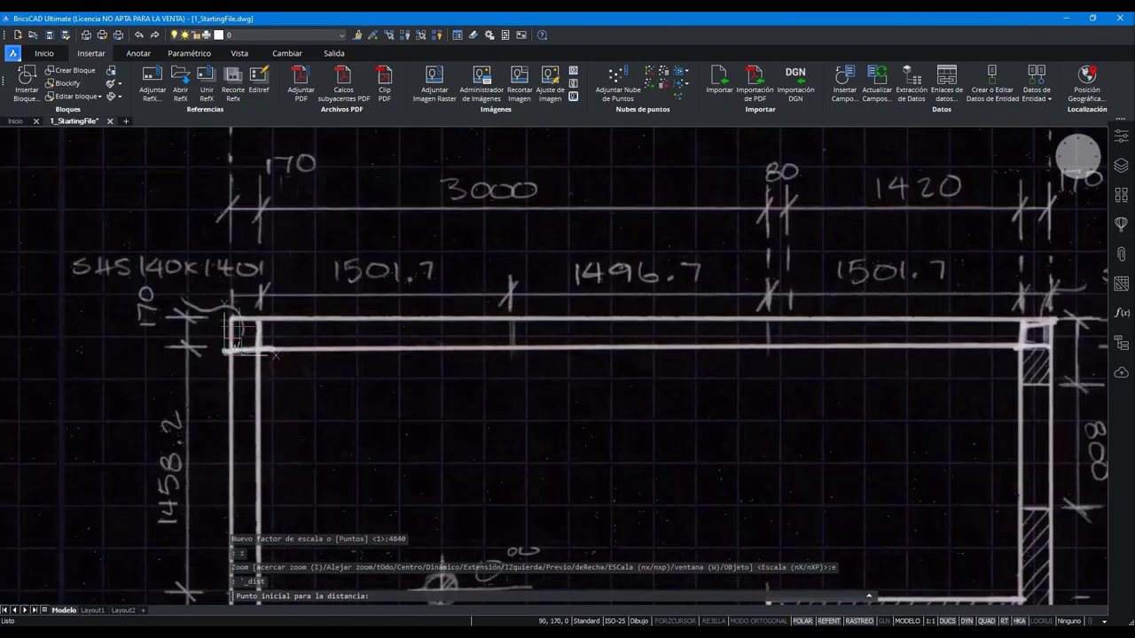
{"action": "left_click", "coordinate": [228, 318]}
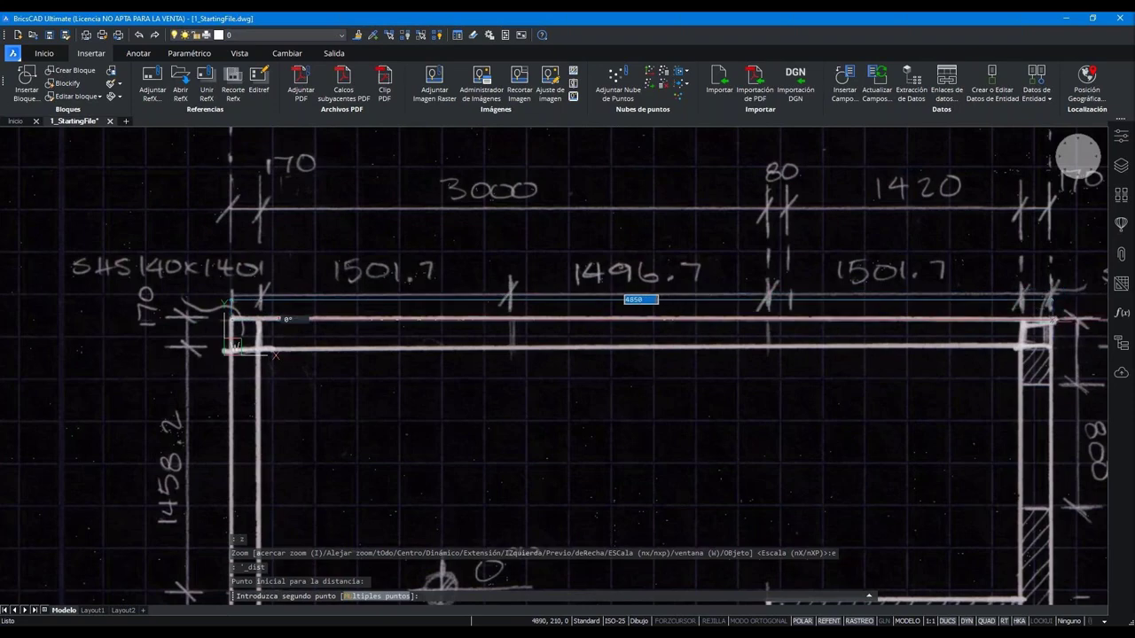
{"action": "key", "text": "Escape"}
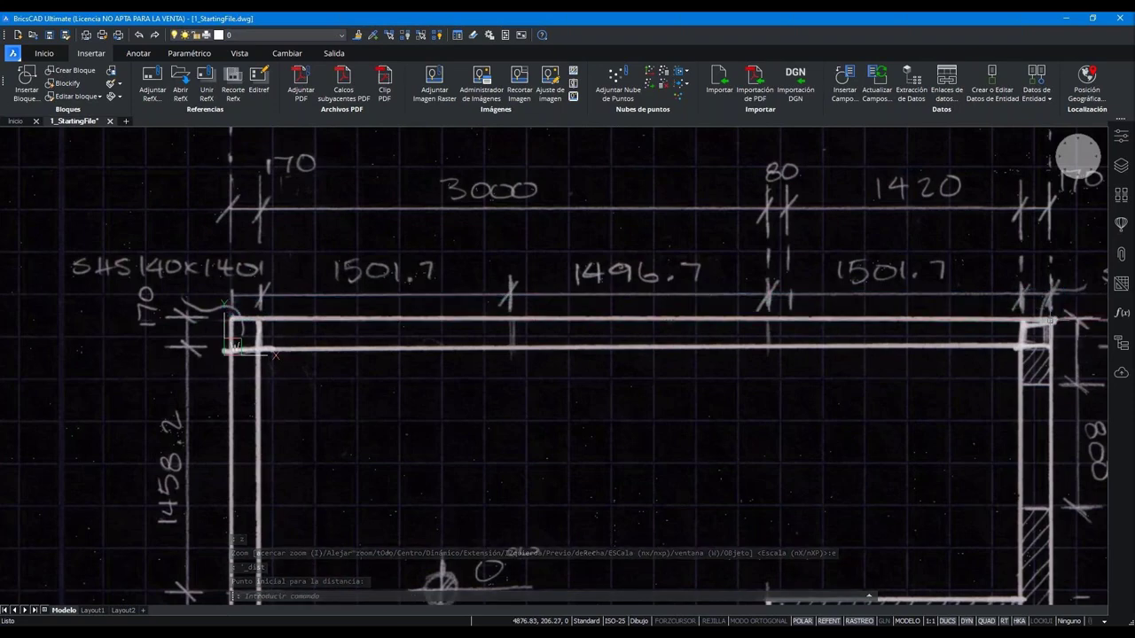
{"action": "scroll", "coordinate": [390, 317], "scroll_direction": "down", "scroll_amount": 1}
{"action": "scroll", "coordinate": [390, 318], "scroll_direction": "down", "scroll_amount": 2}
- Move the PDF sketch from its bottom-left wall corner to absolute #0,0 and zoom extents
{"action": "scroll", "coordinate": [406, 313], "scroll_direction": "down", "scroll_amount": 1}
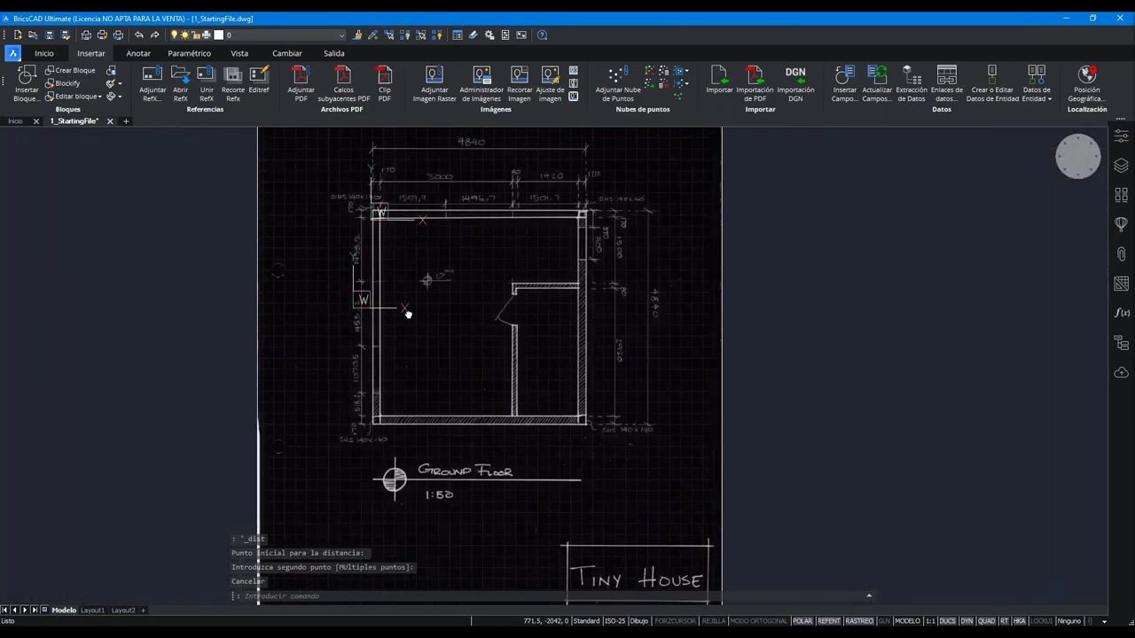
{"action": "scroll", "coordinate": [328, 459], "scroll_direction": "up", "scroll_amount": 1}
{"action": "left_click_drag", "start_coordinate": [341, 403], "coordinate": [222, 395]}
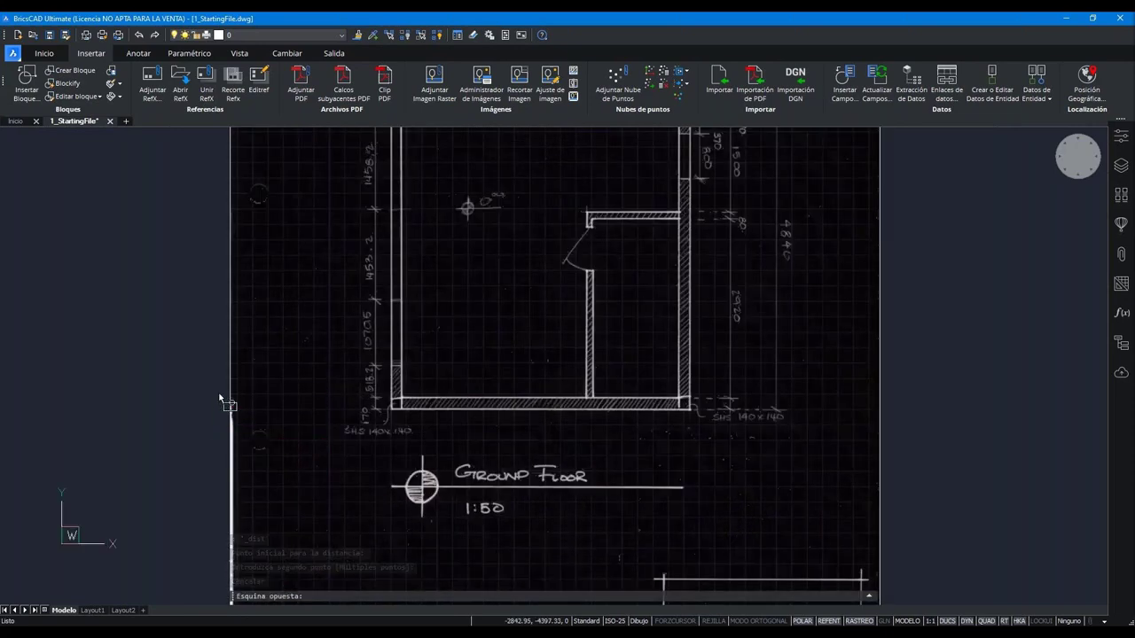
{"action": "left_click", "coordinate": [350, 424]}
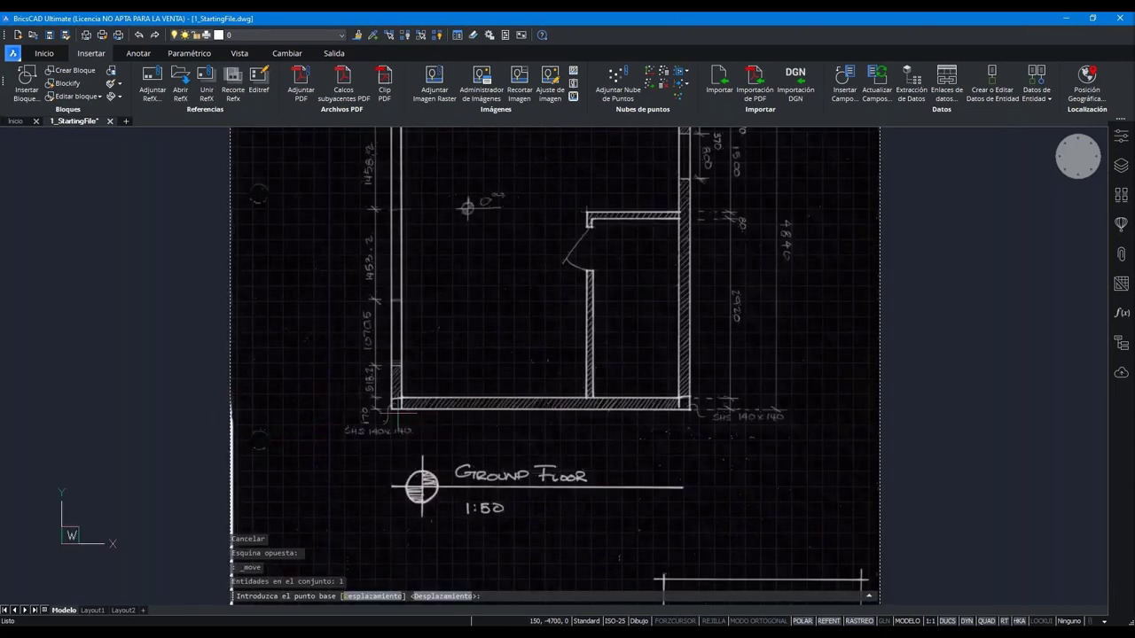
{"action": "scroll", "coordinate": [403, 406], "scroll_direction": "up", "scroll_amount": 3}
{"action": "left_click", "coordinate": [377, 403]}
{"action": "type", "text": "#0,"}
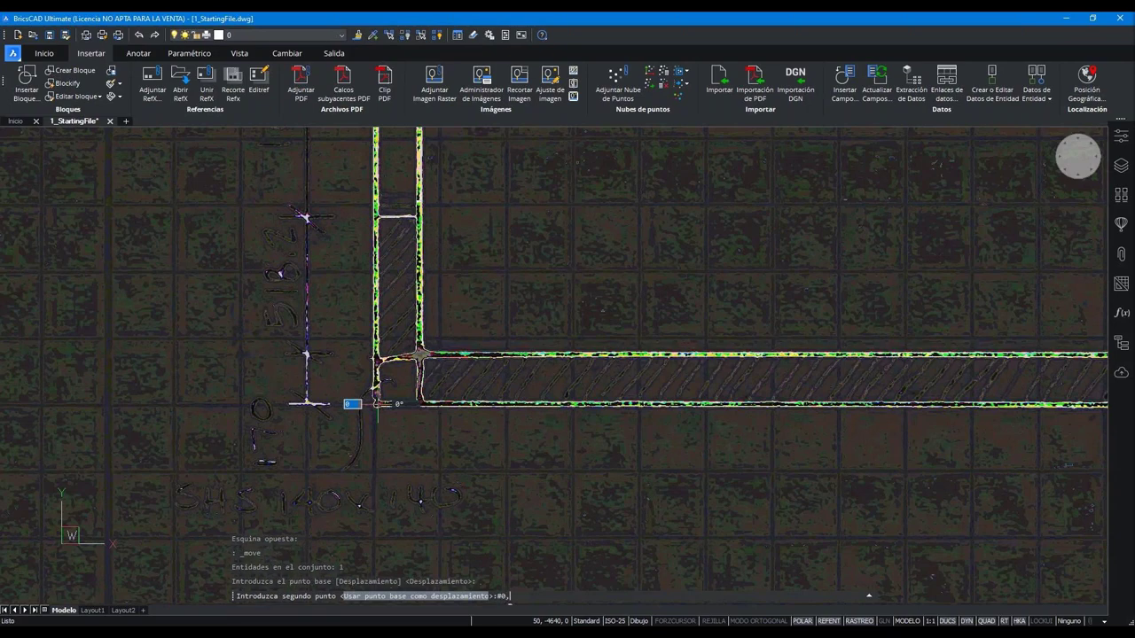
{"action": "key", "text": "Return"}
{"action": "type", "text": "z"}
{"action": "key", "text": "Return"}
{"action": "type", "text": "e"}
{"action": "key", "text": "Return"}
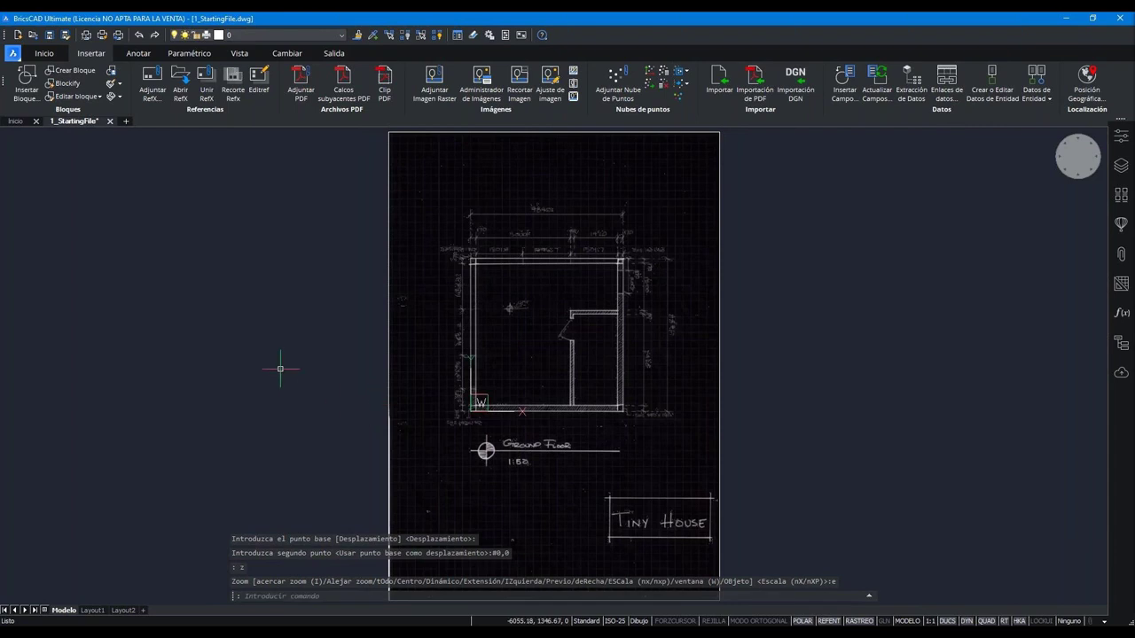
- Switch to the Inicio tab and toggle the Properties and Layers panels
{"action": "left_click", "coordinate": [49, 55]}
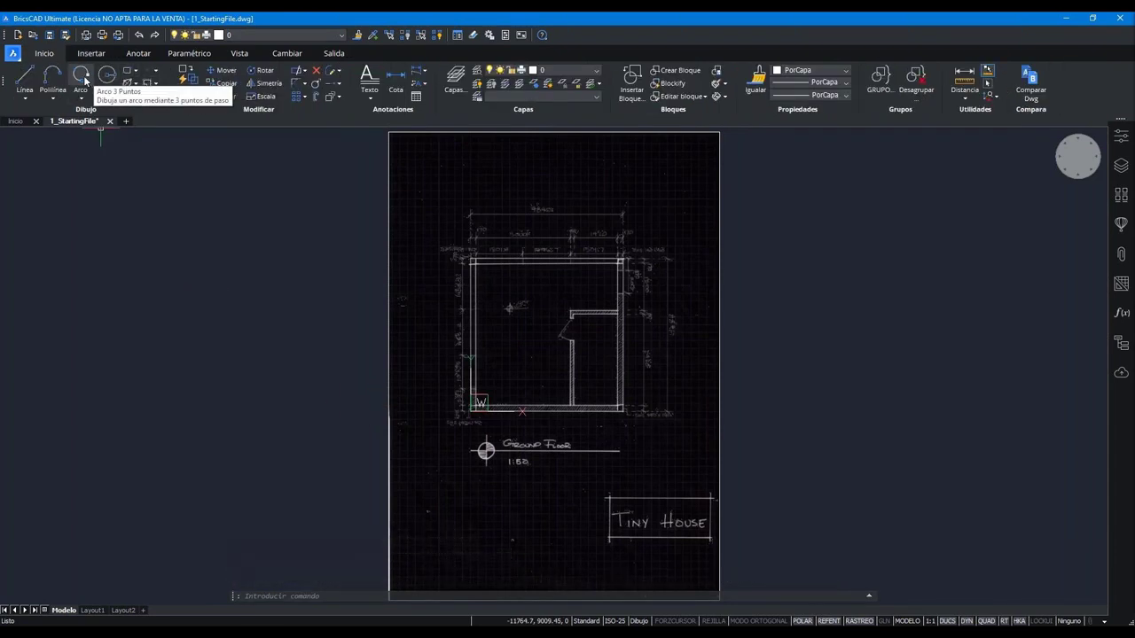
{"action": "left_click", "coordinate": [1121, 138]}
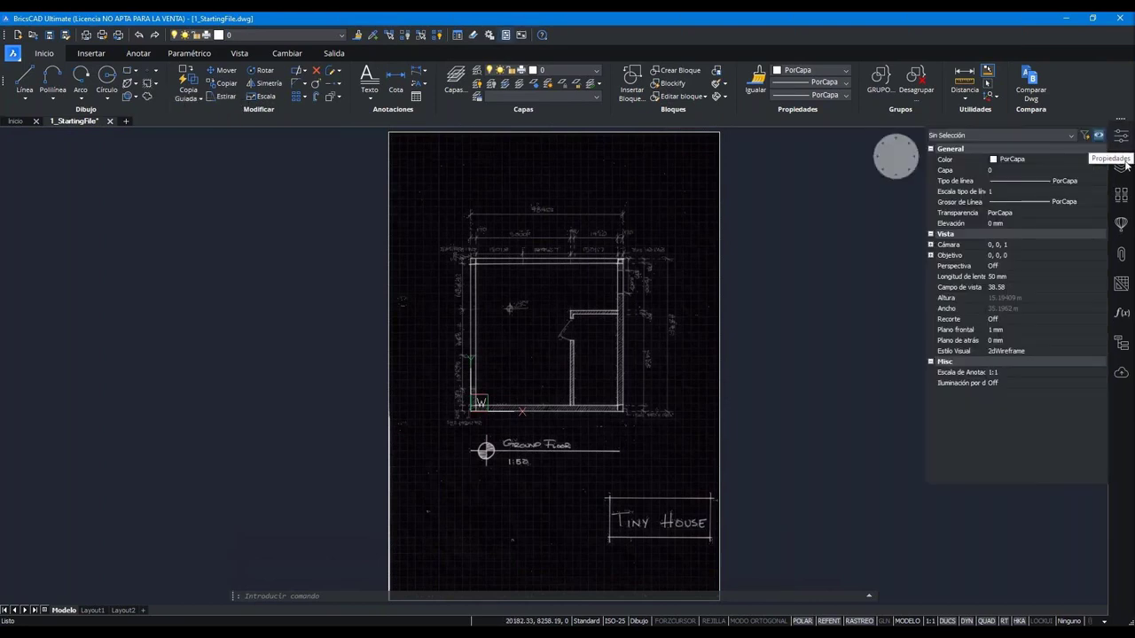
{"action": "left_click", "coordinate": [1123, 172]}
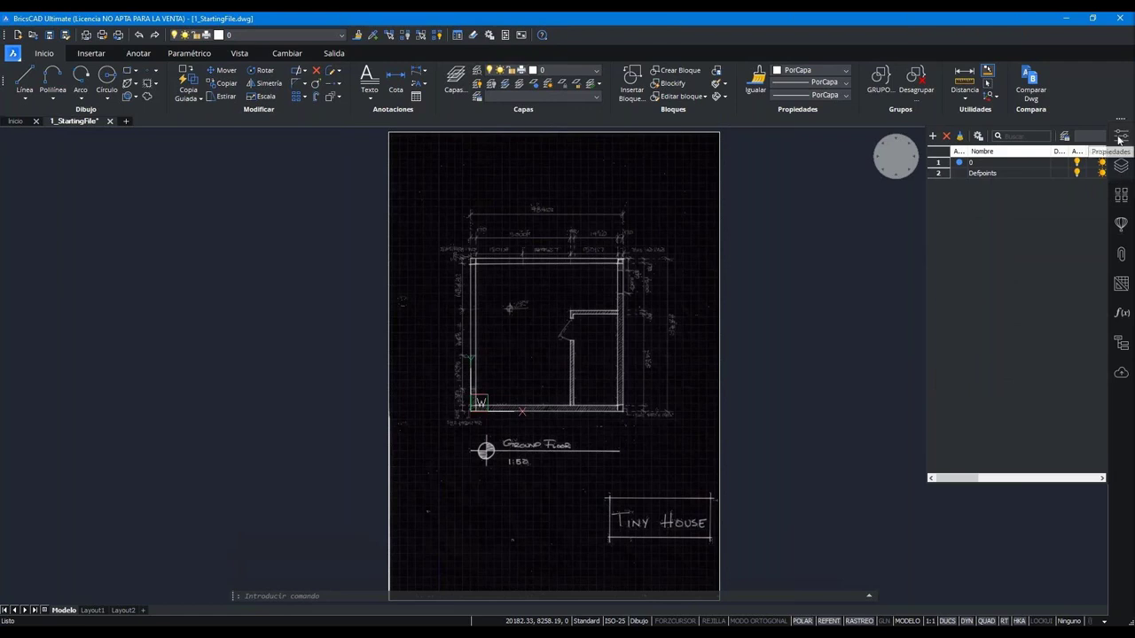
{"action": "left_click", "coordinate": [1121, 137]}
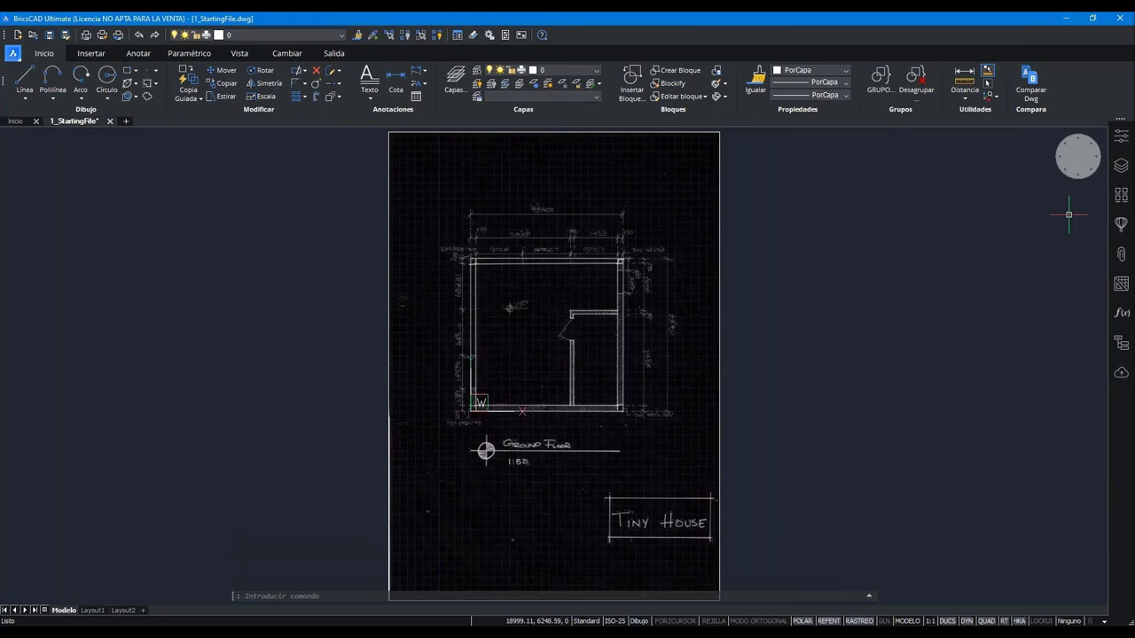
- Cancel the stray Move command and selection, then hide the ribbon with Ctrl+0
{"action": "left_click", "coordinate": [283, 594]}
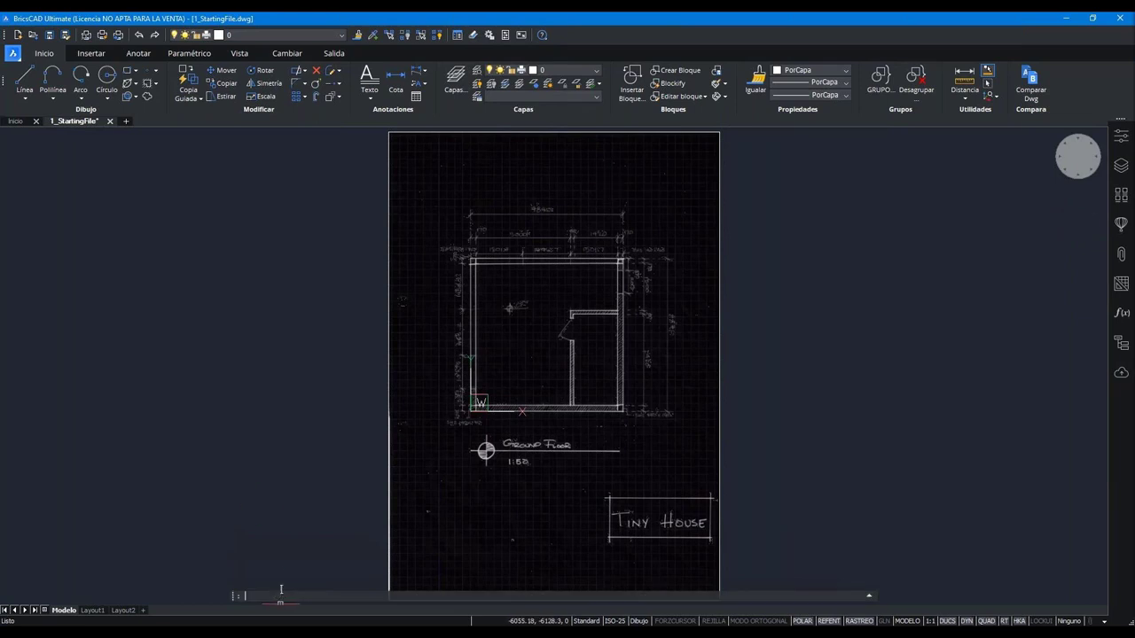
{"action": "type", "text": "l"}
{"action": "key", "text": "Escape"}
{"action": "type", "text": "d"}
{"action": "key", "text": "Return"}
{"action": "key", "text": "Escape"}
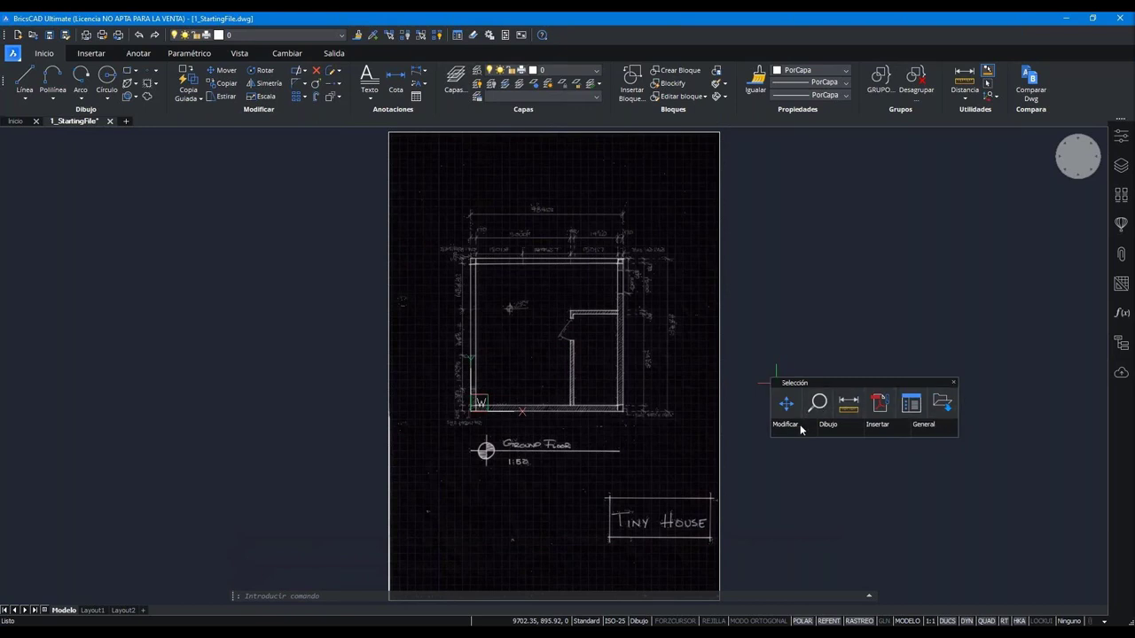
{"action": "mouse_move", "coordinate": [784, 439]}
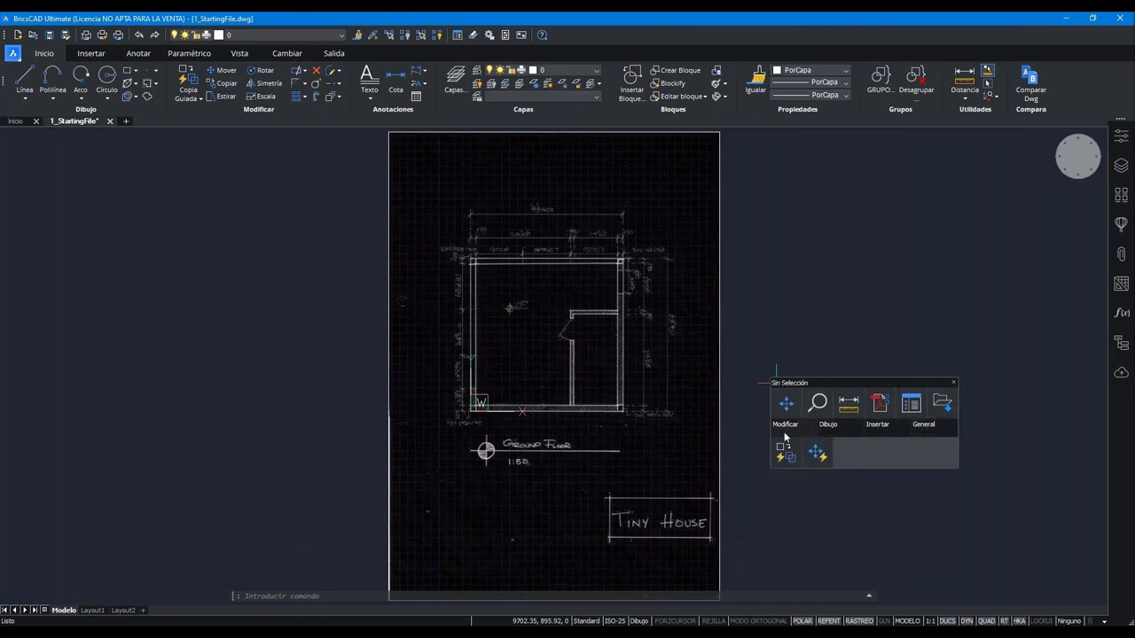
{"action": "left_click", "coordinate": [720, 464]}
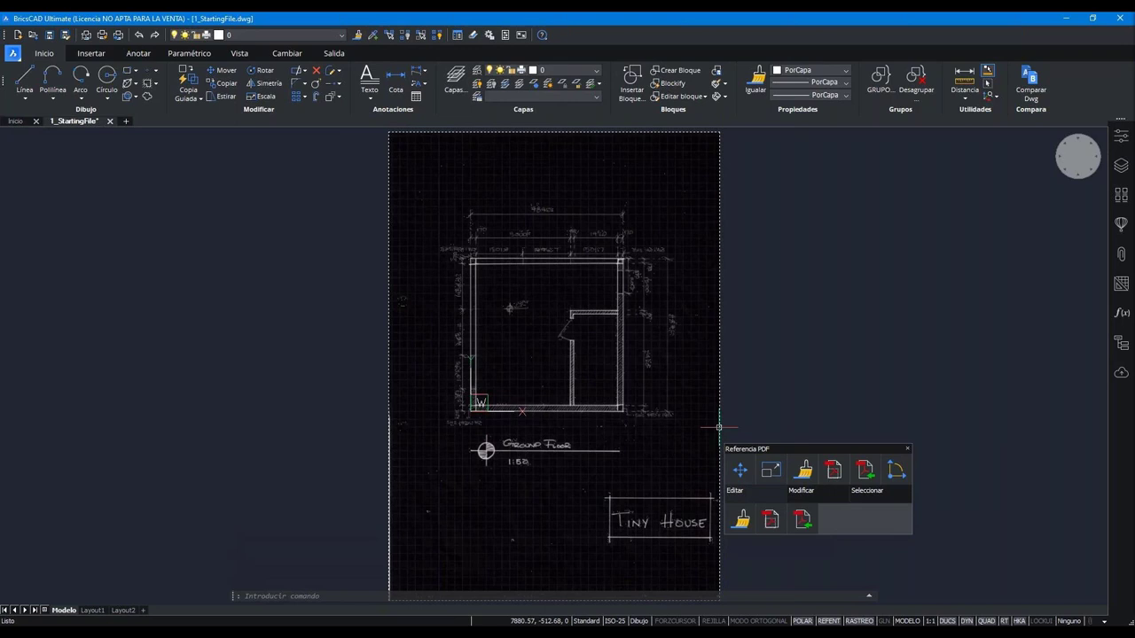
{"action": "key", "text": "Escape"}
{"action": "key", "text": "Escape"}
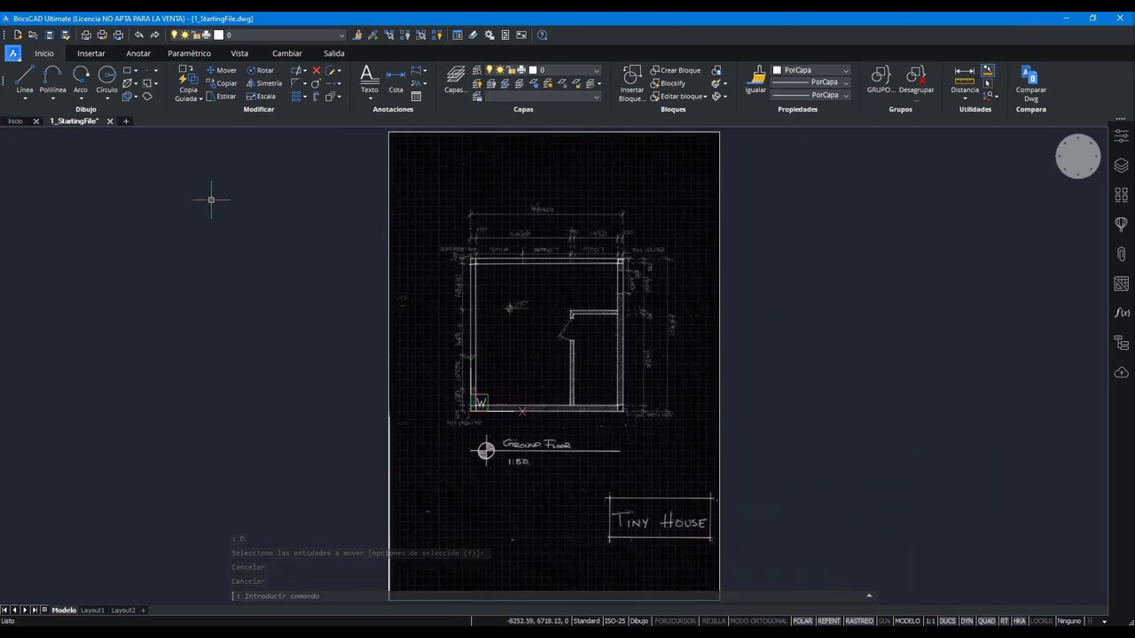
{"action": "key", "text": "ctrl+0"}
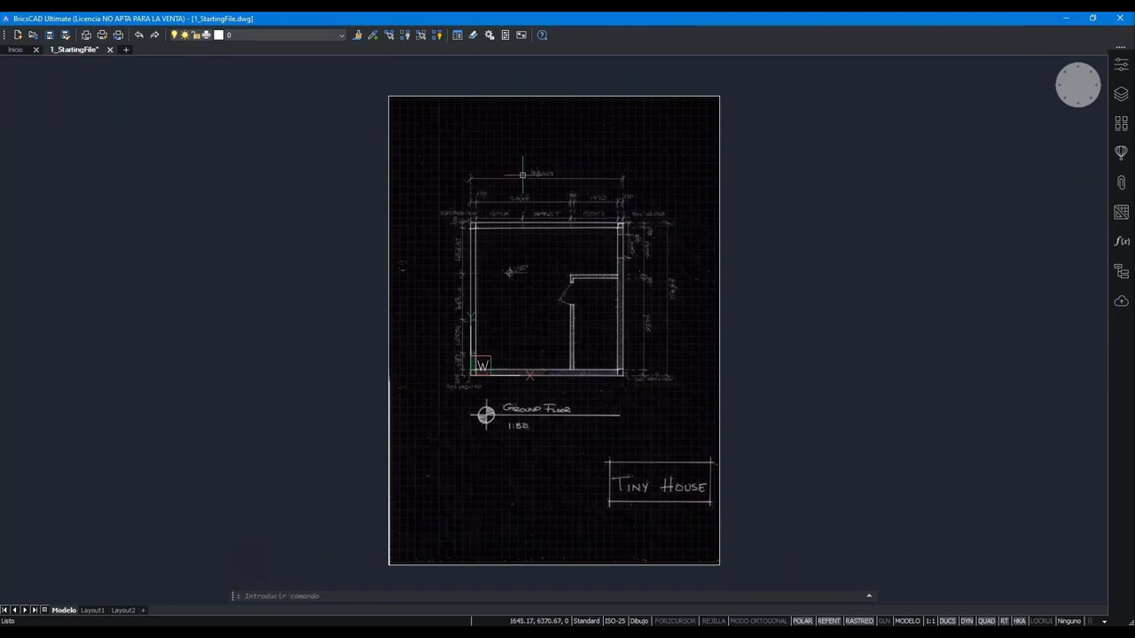
- Draw a 4840 by 4840 rectangle from the 0,0 origin around the sketch's outer walls
{"action": "scroll", "coordinate": [620, 212], "scroll_direction": "up", "scroll_amount": 2}
{"action": "scroll", "coordinate": [452, 266], "scroll_direction": "up", "scroll_amount": 2}
{"action": "scroll", "coordinate": [399, 337], "scroll_direction": "down", "scroll_amount": 2}
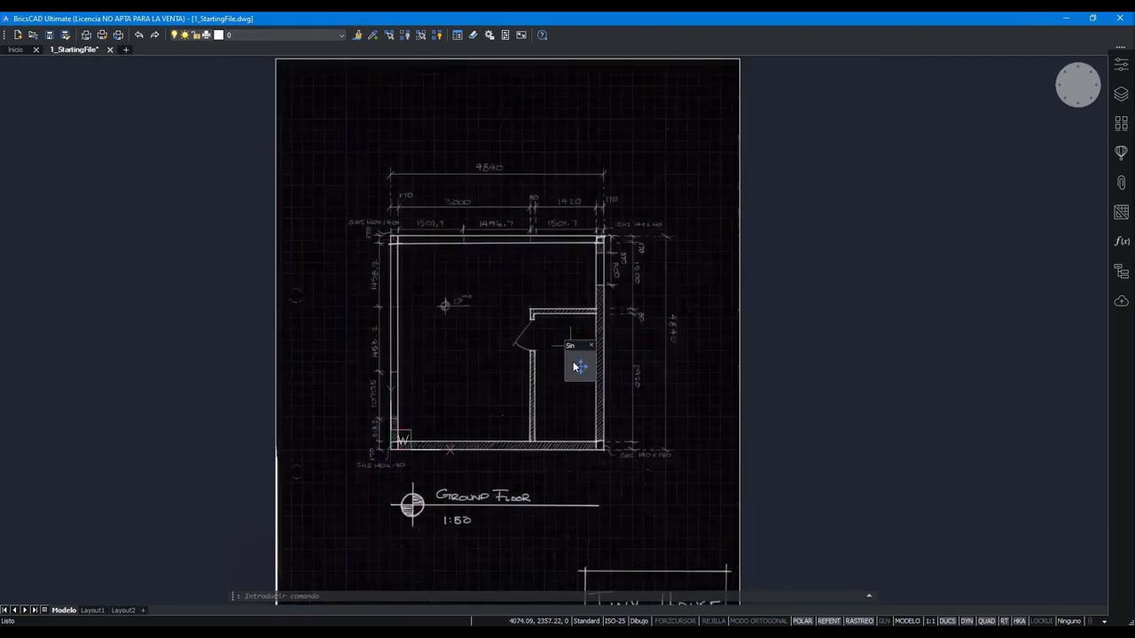
{"action": "mouse_move", "coordinate": [580, 367]}
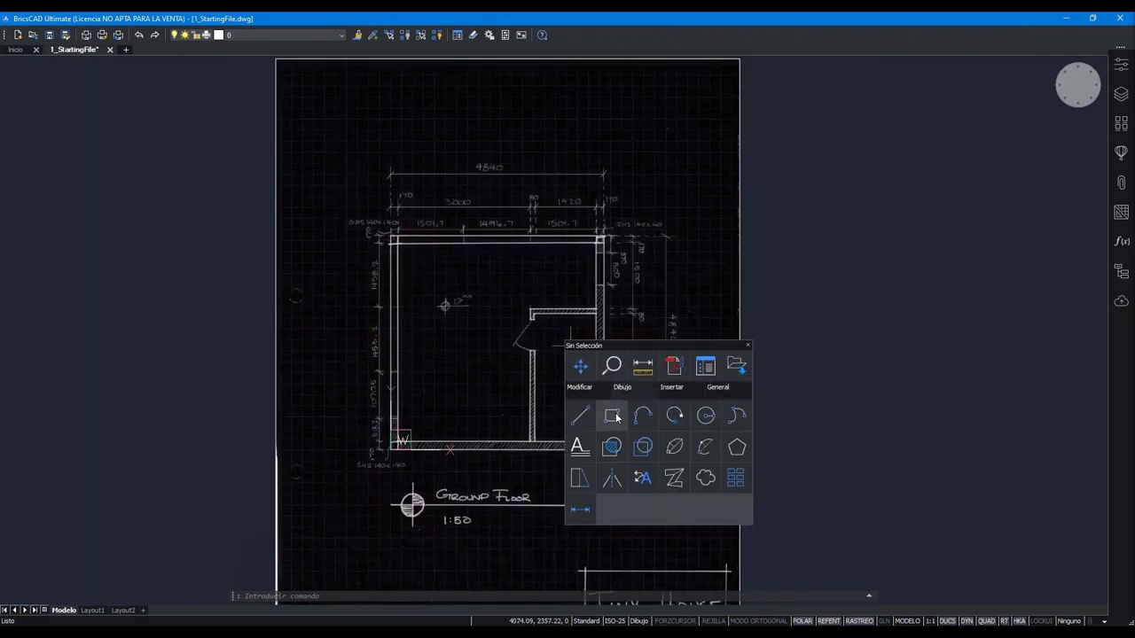
{"action": "left_click", "coordinate": [612, 416]}
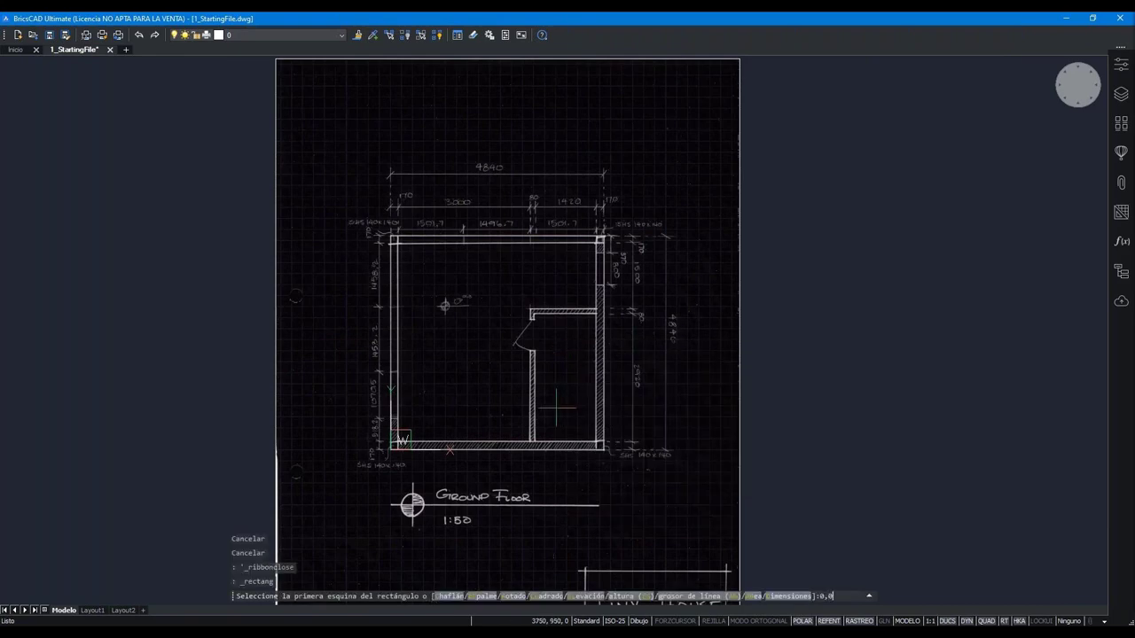
{"action": "key", "text": "Return"}
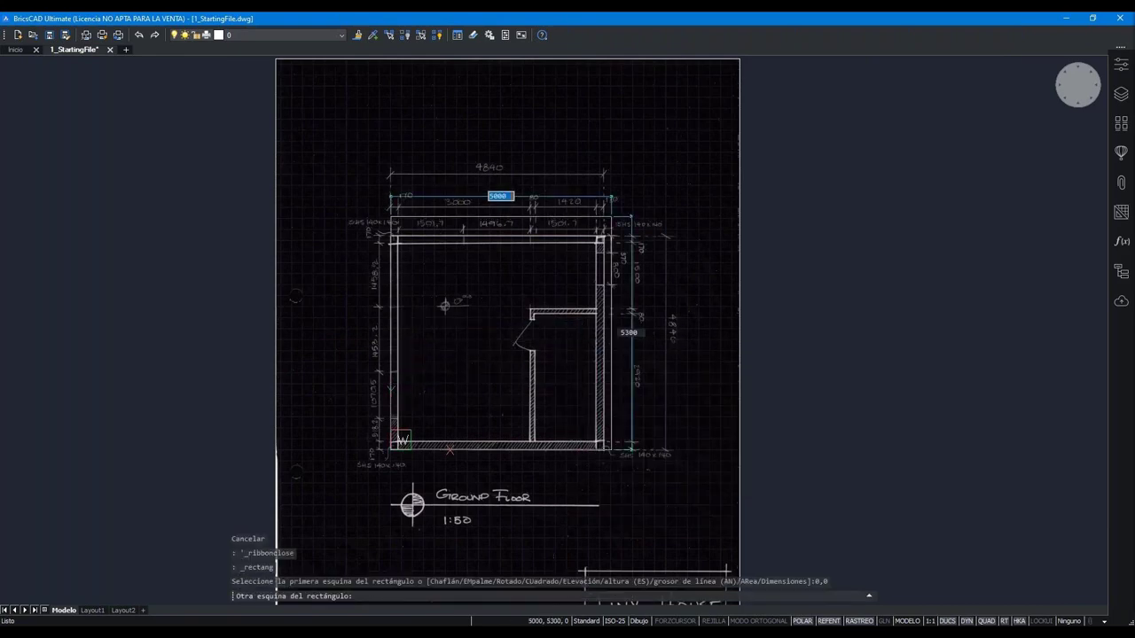
{"action": "scroll", "coordinate": [620, 241], "scroll_direction": "up", "scroll_amount": 4}
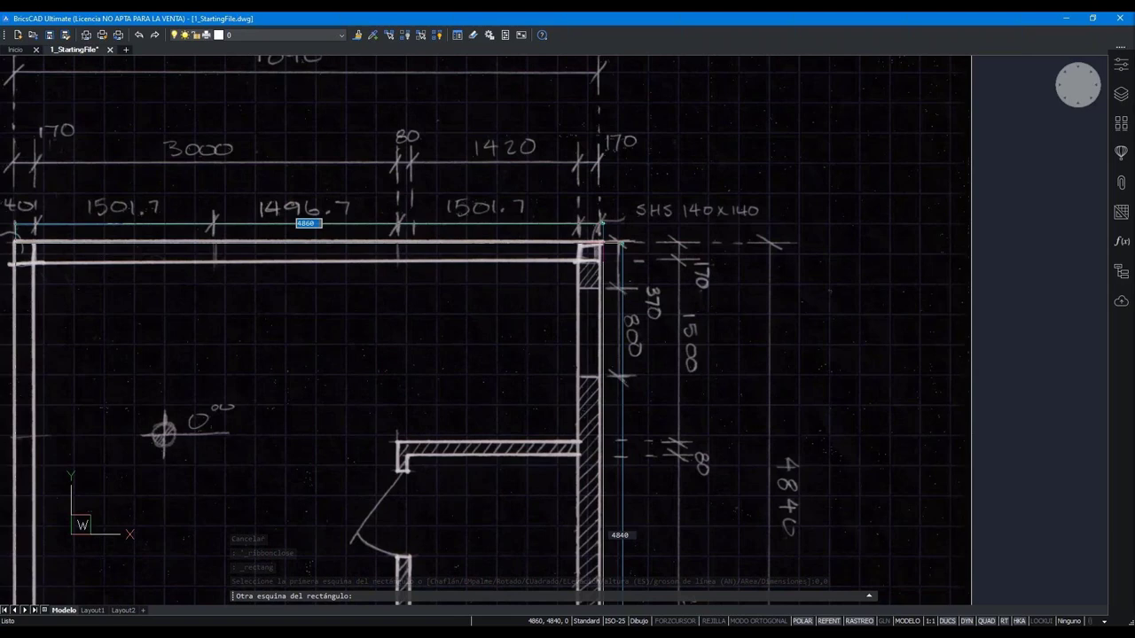
{"action": "type", "text": "40"}
{"action": "key", "text": "Tab"}
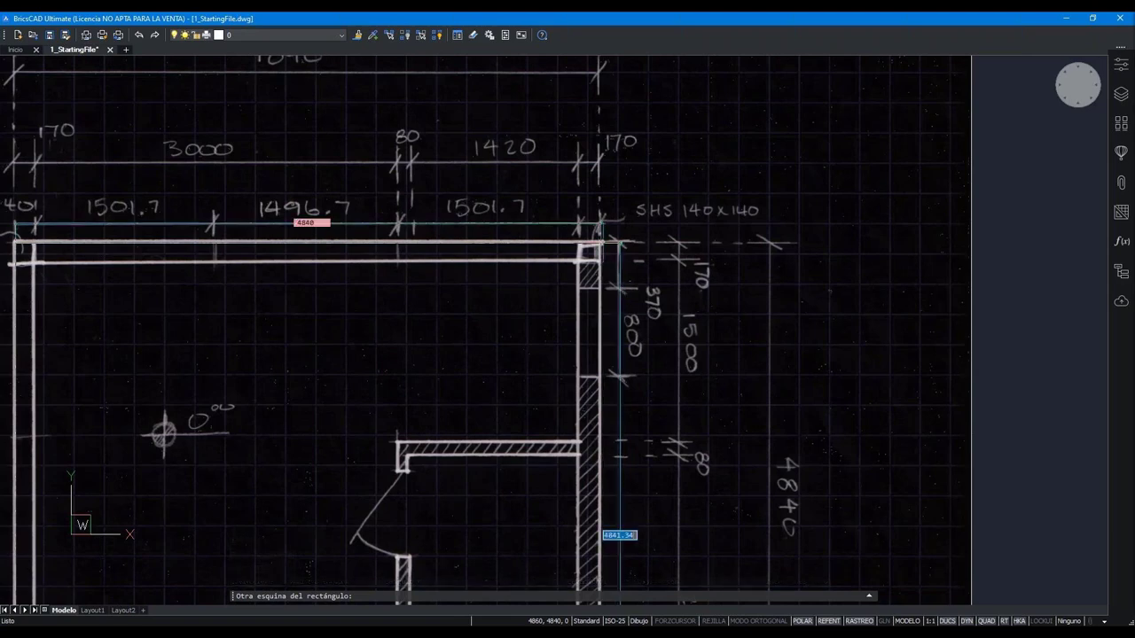
{"action": "key", "text": "Return"}
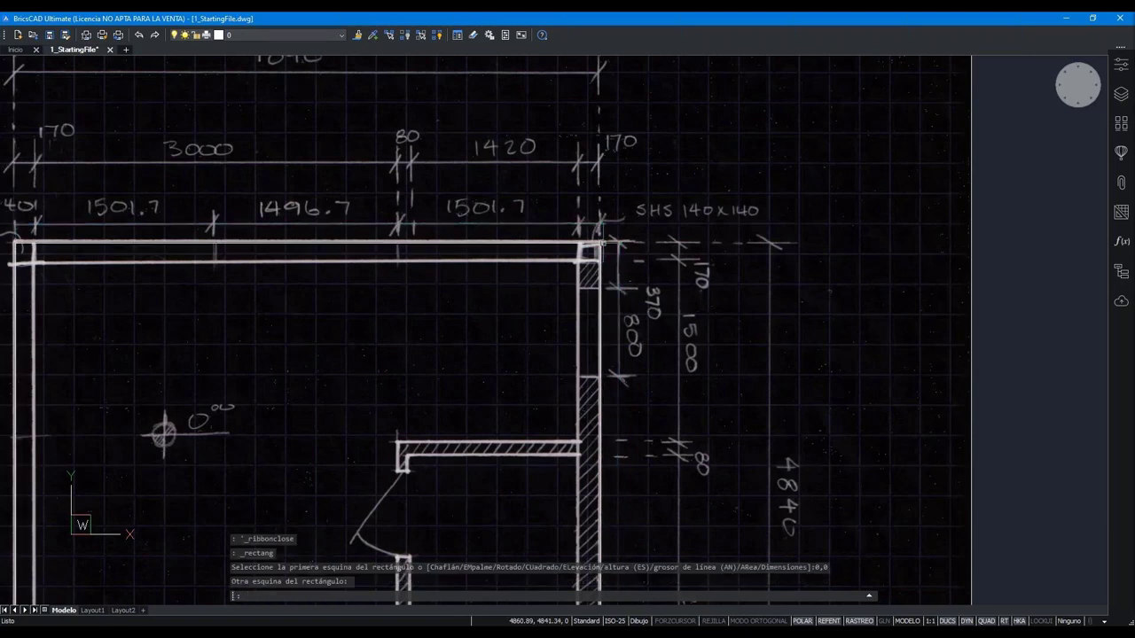
{"action": "scroll", "coordinate": [599, 241], "scroll_direction": "down", "scroll_amount": 3, "text": "ctrl"}
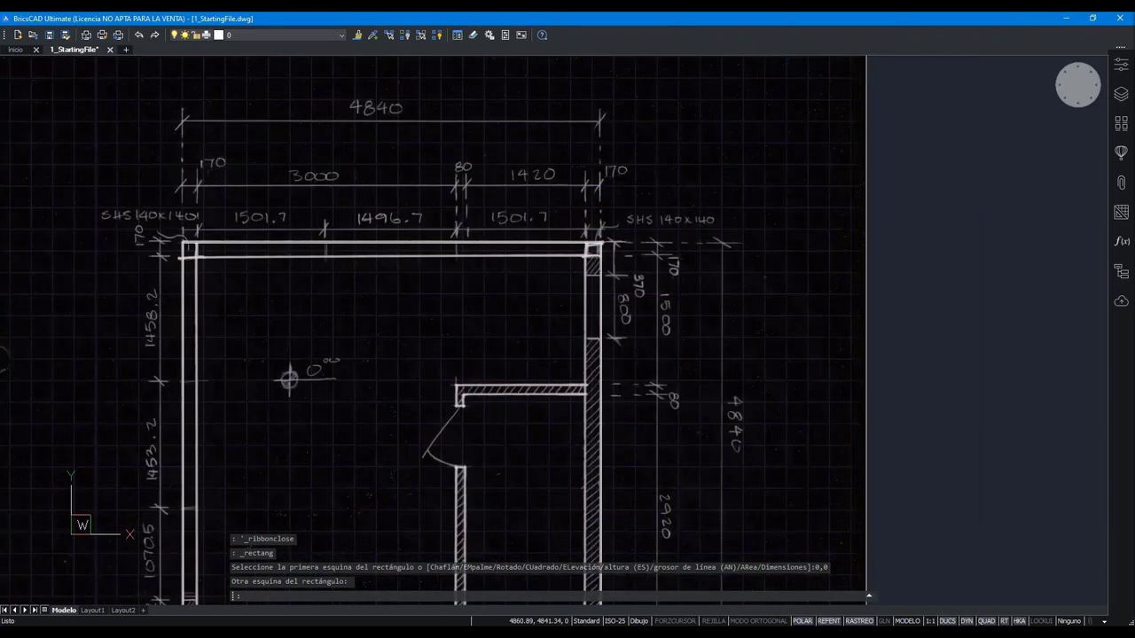
{"action": "scroll", "coordinate": [599, 241], "scroll_direction": "down", "scroll_amount": 2, "text": "ctrl"}
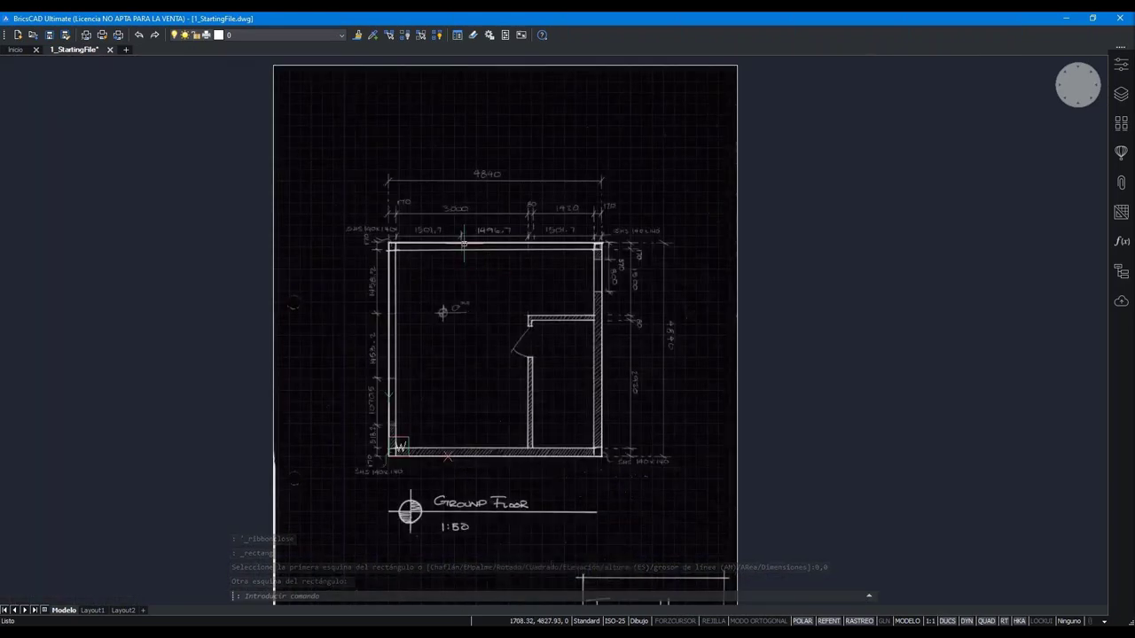
{"action": "scroll", "coordinate": [510, 330], "scroll_direction": "up", "scroll_amount": 2, "text": "ctrl"}
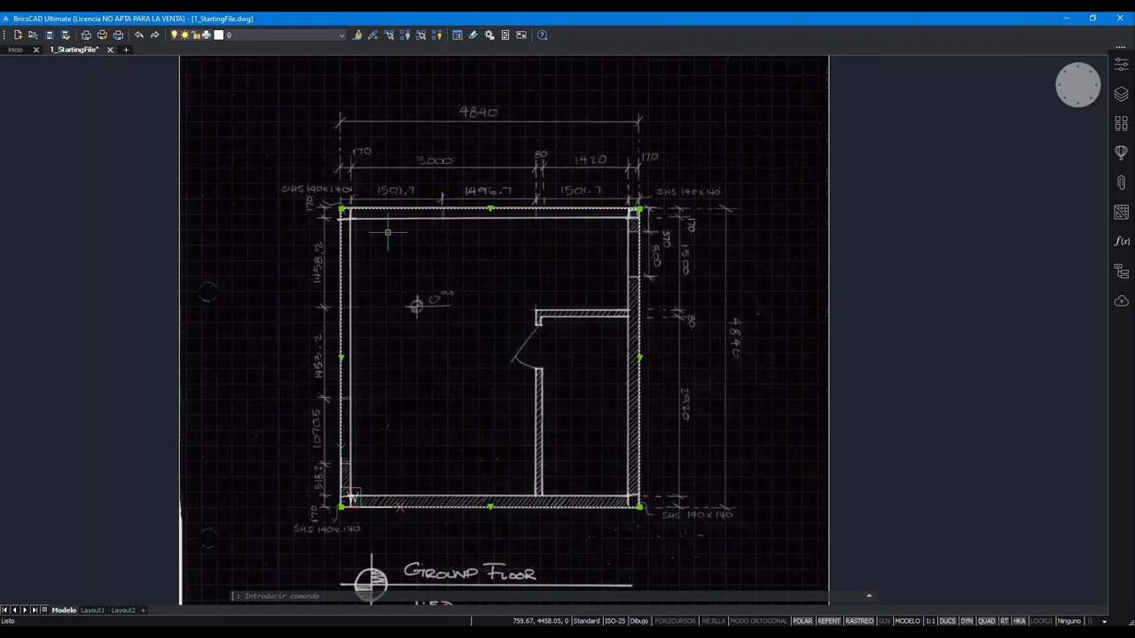
{"action": "left_click", "coordinate": [1120, 64]}
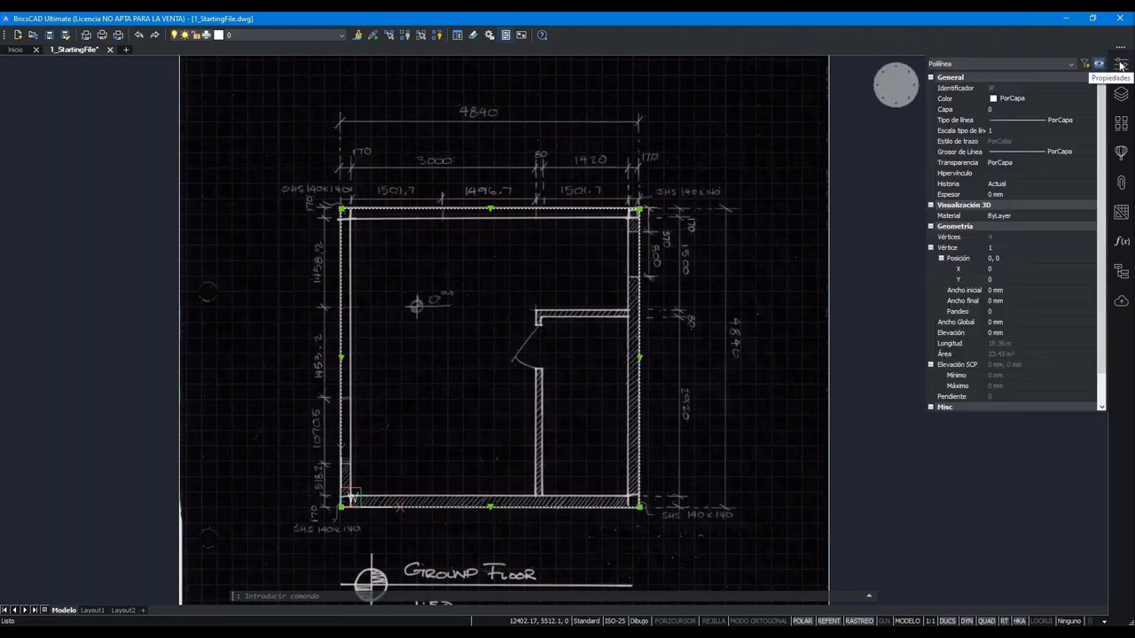
{"action": "left_click", "coordinate": [1052, 98]}
{"action": "key", "text": "Escape"}
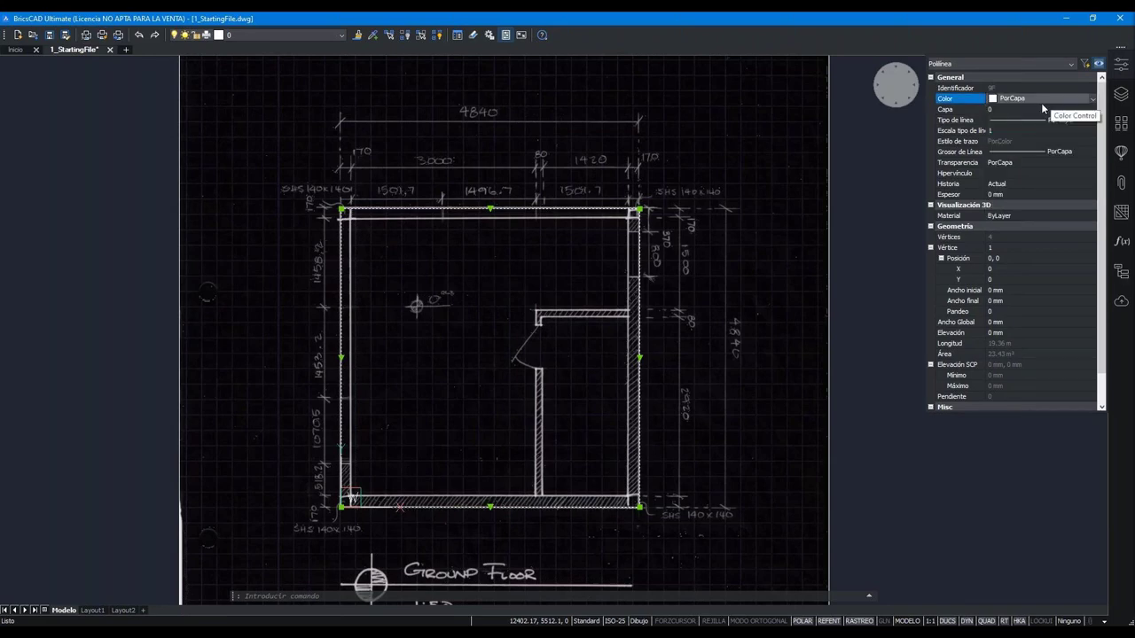
{"action": "key", "text": "Escape"}
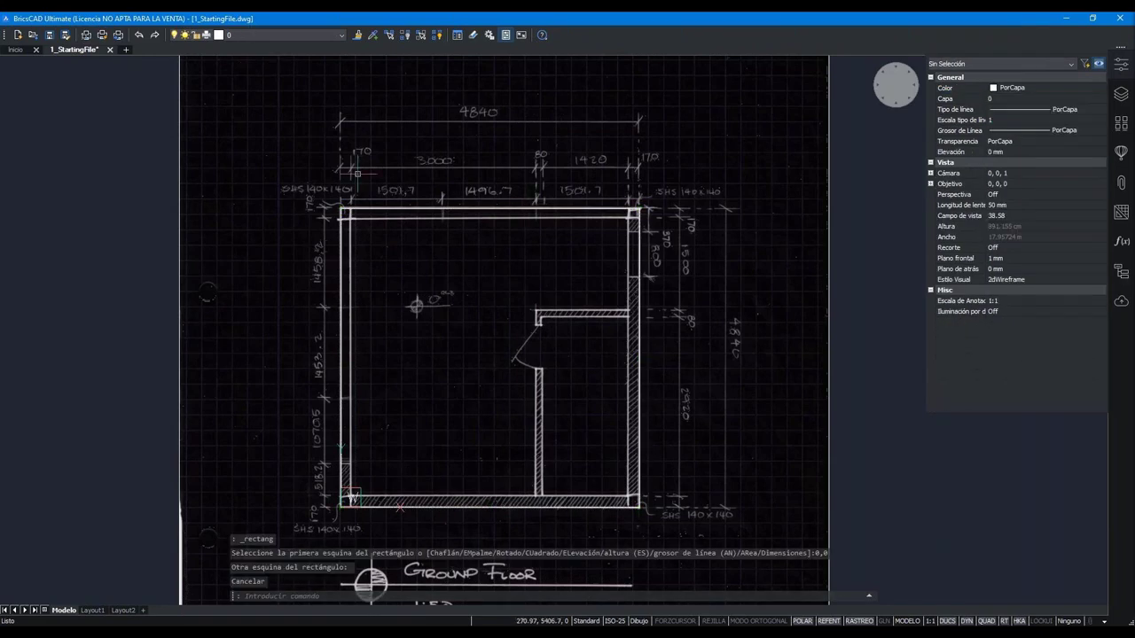
{"action": "left_click", "coordinate": [357, 173]}
{"action": "left_click", "coordinate": [266, 35]}
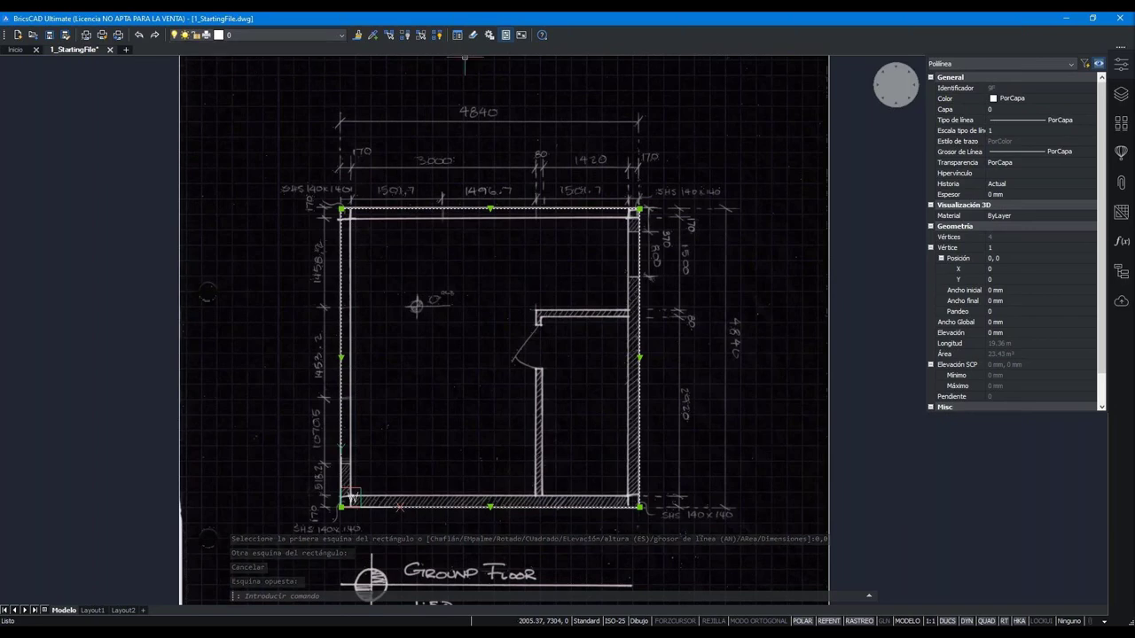
{"action": "key", "text": "Escape"}
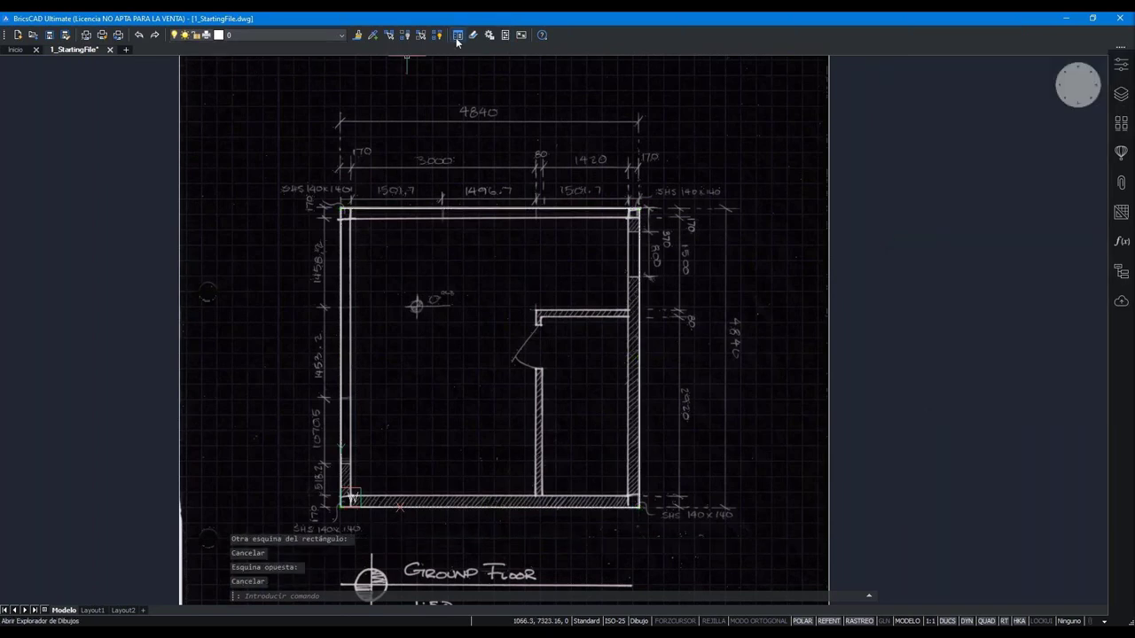
- Open the 1_ImportLayers.dwg drawing in a new tab
{"action": "left_click", "coordinate": [456, 37]}
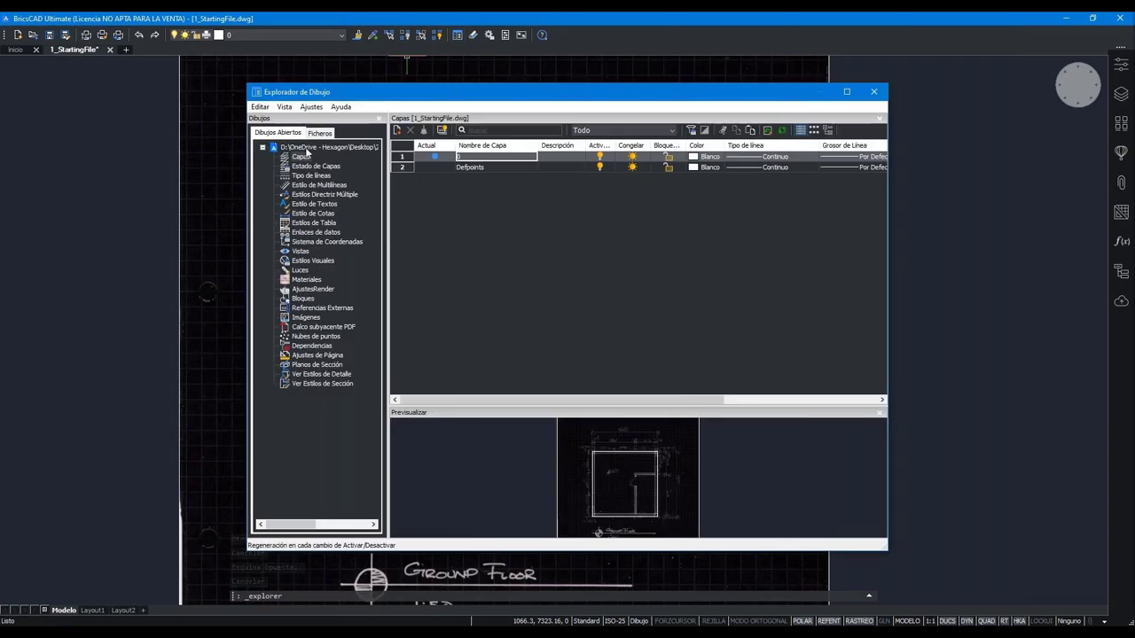
{"action": "key", "text": "Escape"}
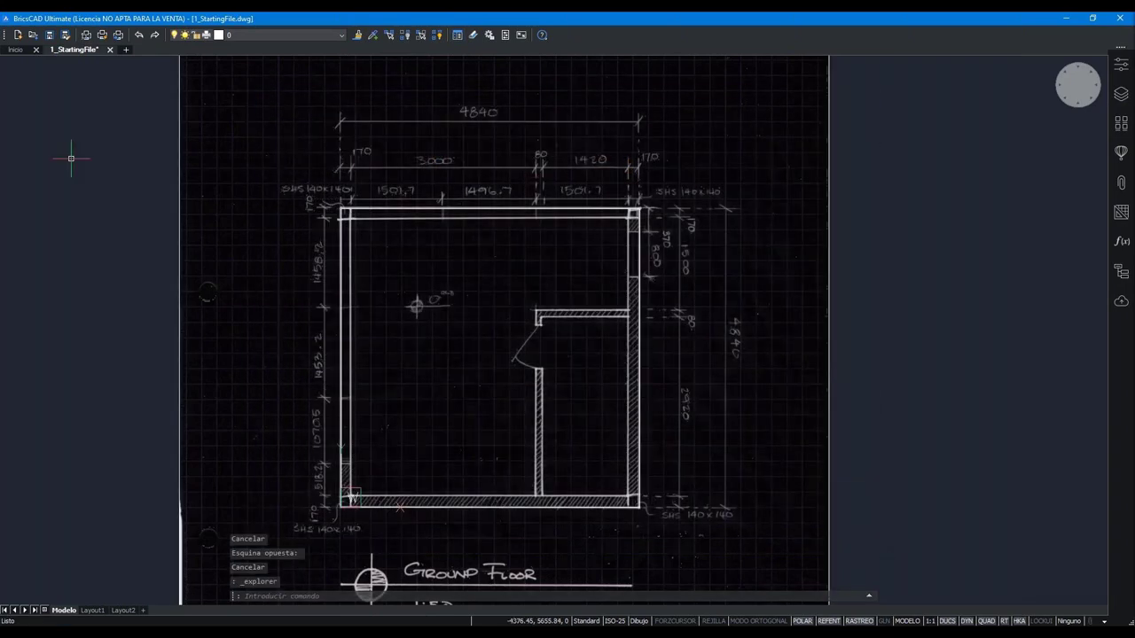
{"action": "left_click", "coordinate": [34, 37]}
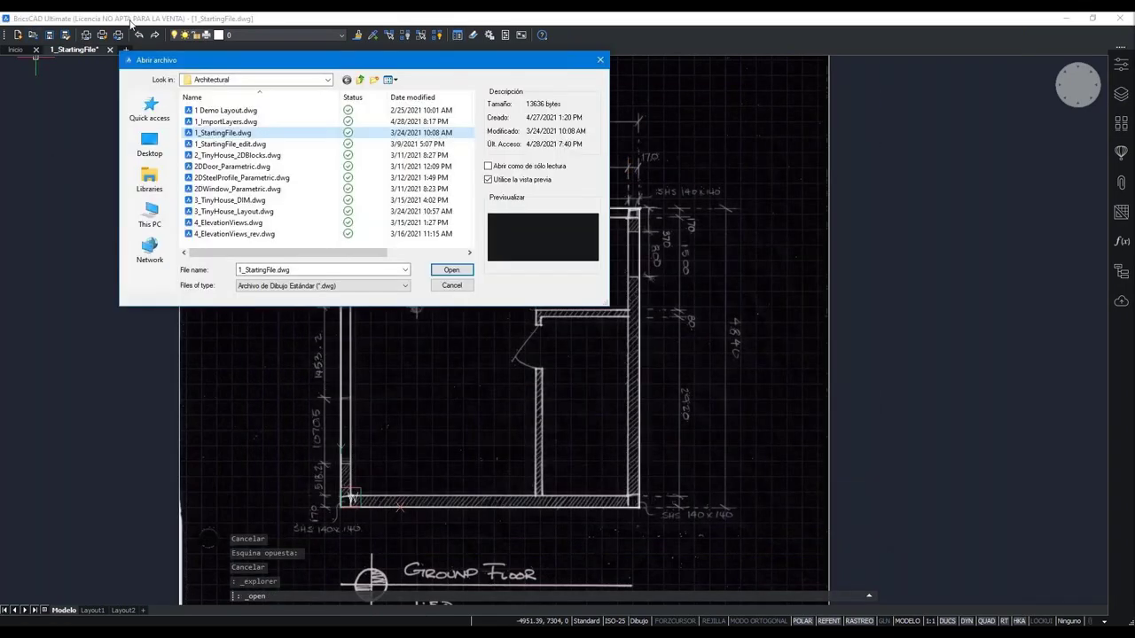
{"action": "double_click", "coordinate": [226, 122]}
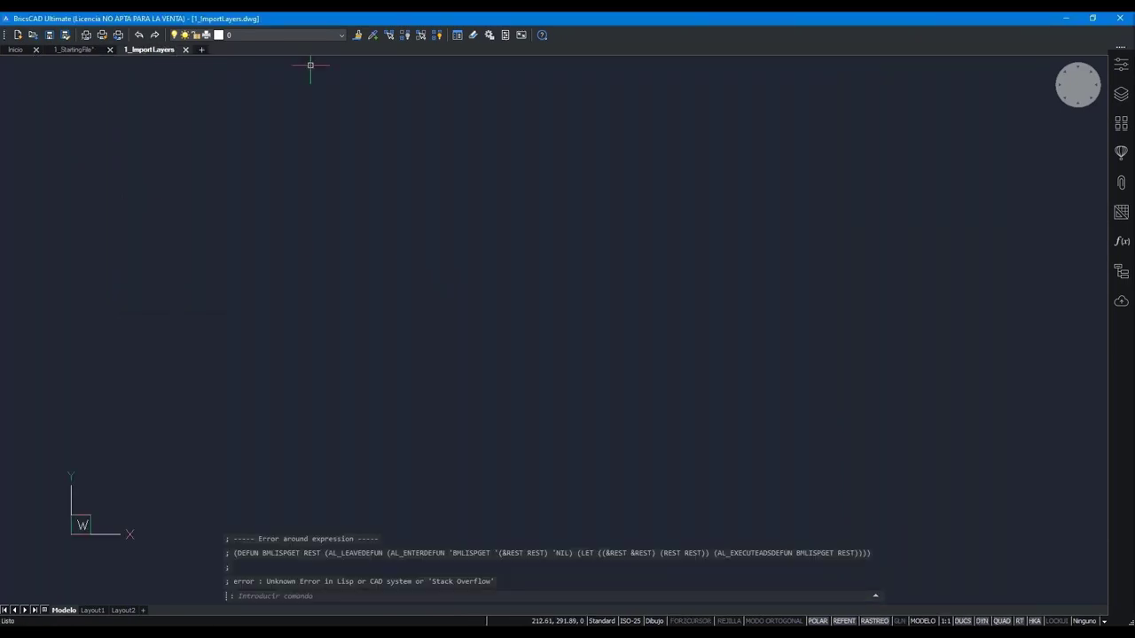
- Show 1_ImportLayers' architectural layers in the Layers panel and scroll through them
{"action": "left_click", "coordinate": [310, 34]}
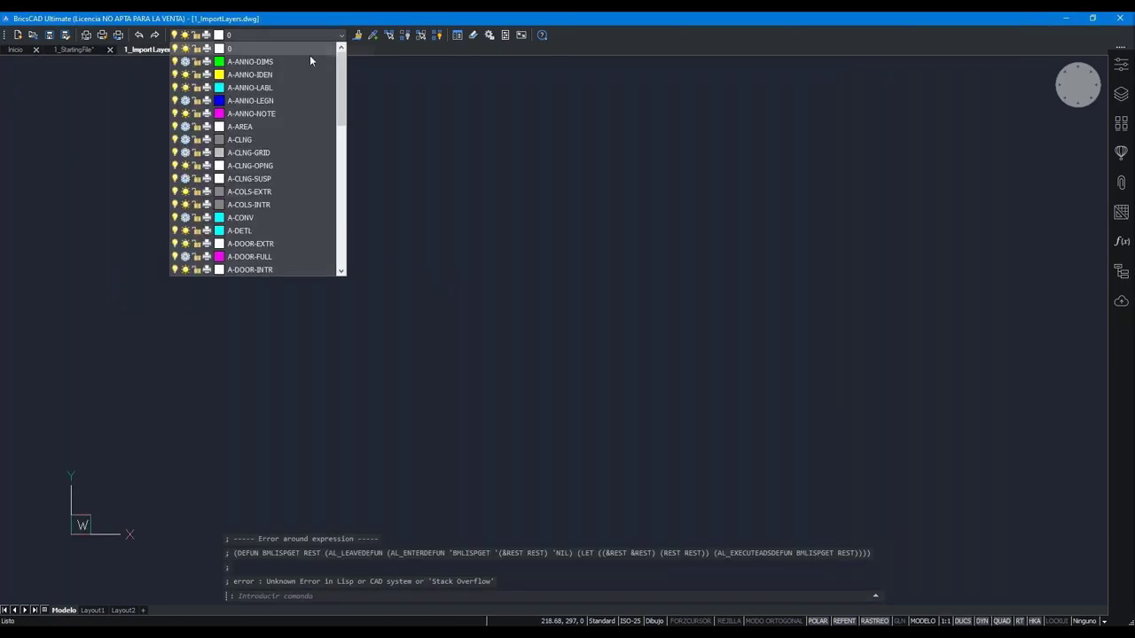
{"action": "left_click", "coordinate": [1121, 97]}
{"action": "scroll", "coordinate": [1016, 268], "scroll_direction": "down", "scroll_amount": 2}
{"action": "scroll", "coordinate": [1017, 268], "scroll_direction": "down", "scroll_amount": 1}
{"action": "scroll", "coordinate": [1017, 268], "scroll_direction": "down", "scroll_amount": 1}
- From 1_StartingFile's Drawing Explorer, select all layers of 1_ImportLayers
{"action": "left_click", "coordinate": [79, 50]}
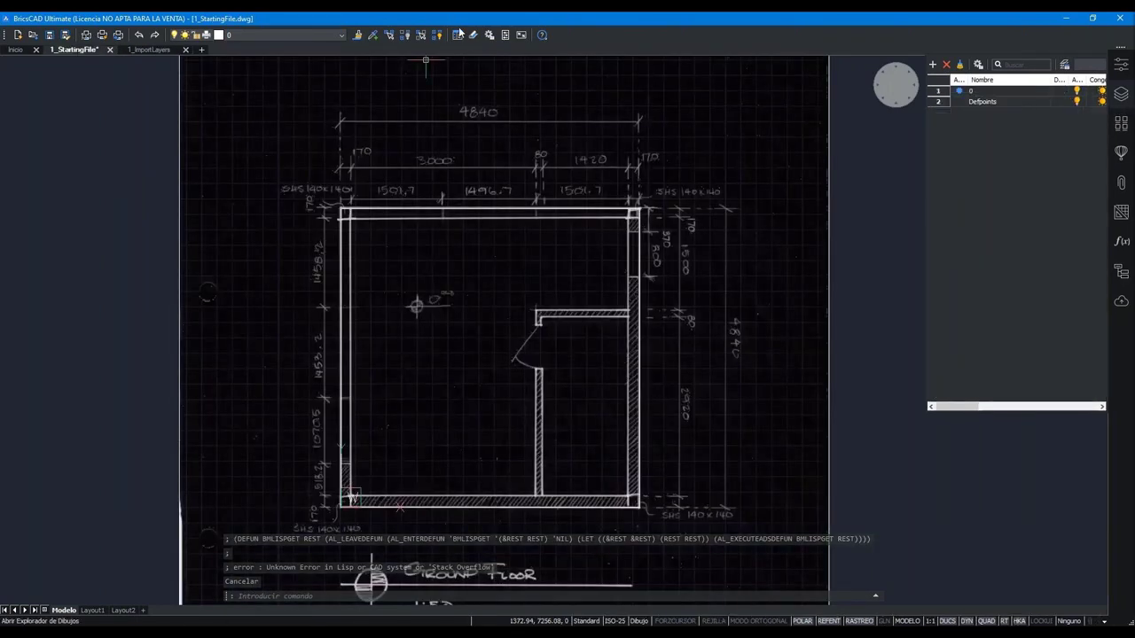
{"action": "left_click", "coordinate": [458, 34]}
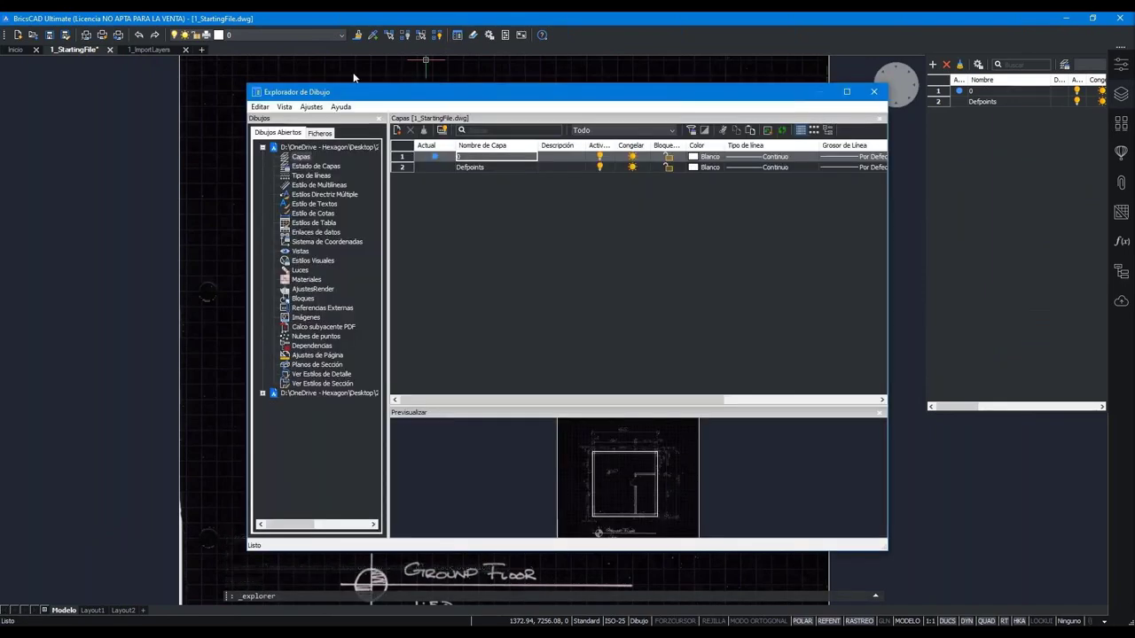
{"action": "left_click", "coordinate": [268, 391]}
{"action": "left_click", "coordinate": [304, 285]}
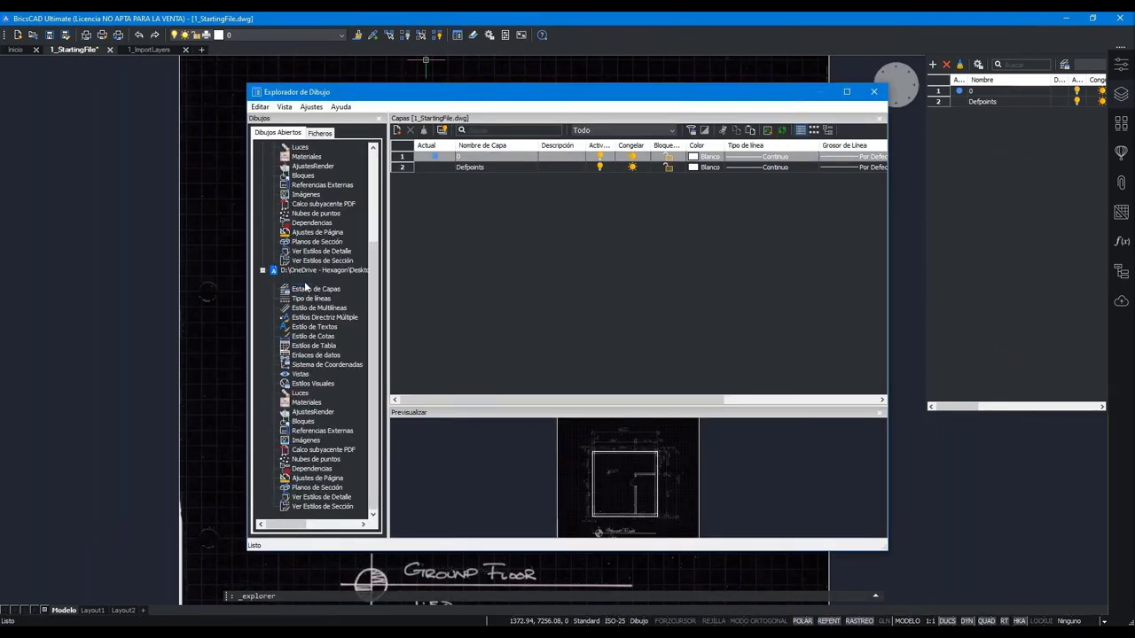
{"action": "scroll", "coordinate": [501, 353], "scroll_direction": "down", "scroll_amount": 5}
{"action": "scroll", "coordinate": [501, 353], "scroll_direction": "down", "scroll_amount": 5}
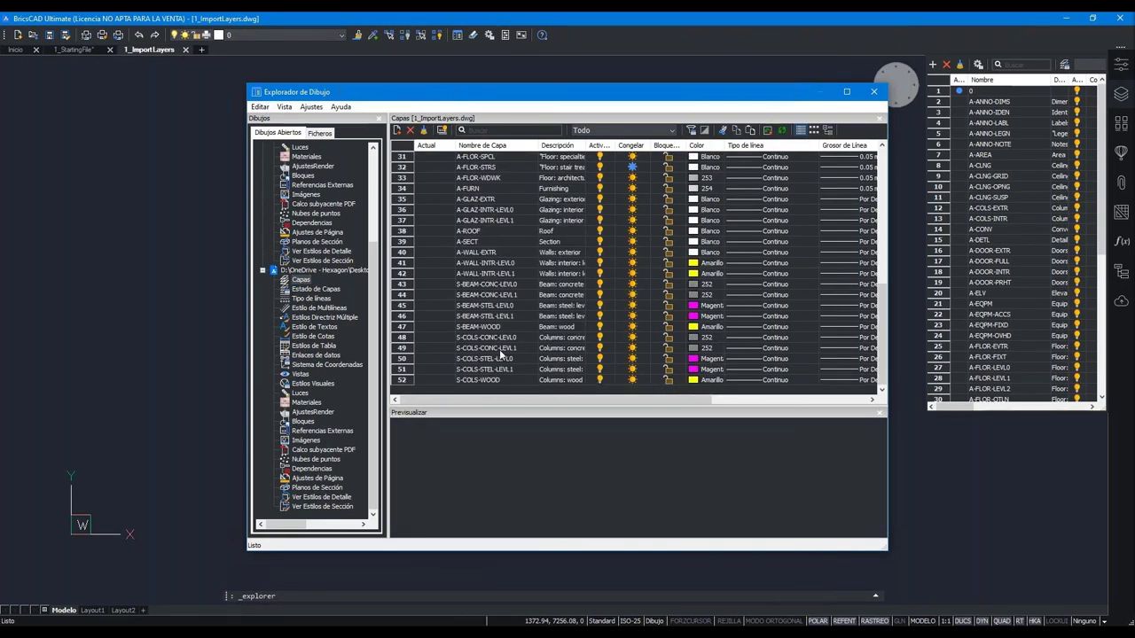
{"action": "key", "text": "ctrl+a"}
- Paste the copied layers into 1_StartingFile's layer list, then close the Drawing Explorer
{"action": "scroll", "coordinate": [487, 159], "scroll_direction": "up", "scroll_amount": 10}
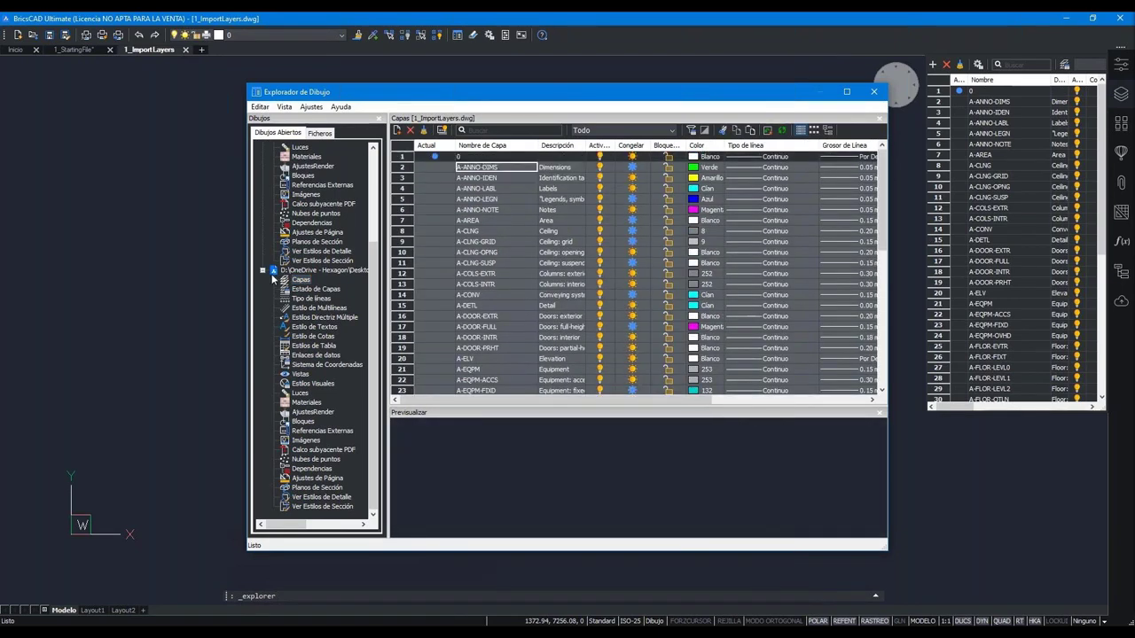
{"action": "left_click", "coordinate": [273, 277]}
{"action": "scroll", "coordinate": [312, 191], "scroll_direction": "up", "scroll_amount": 5}
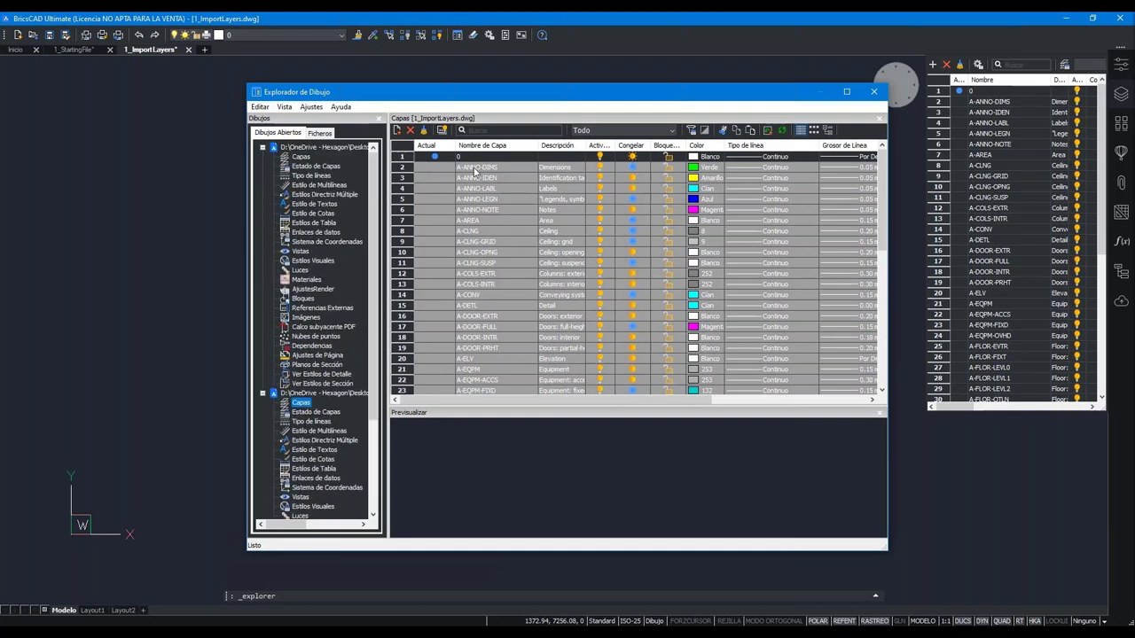
{"action": "left_click", "coordinate": [299, 157]}
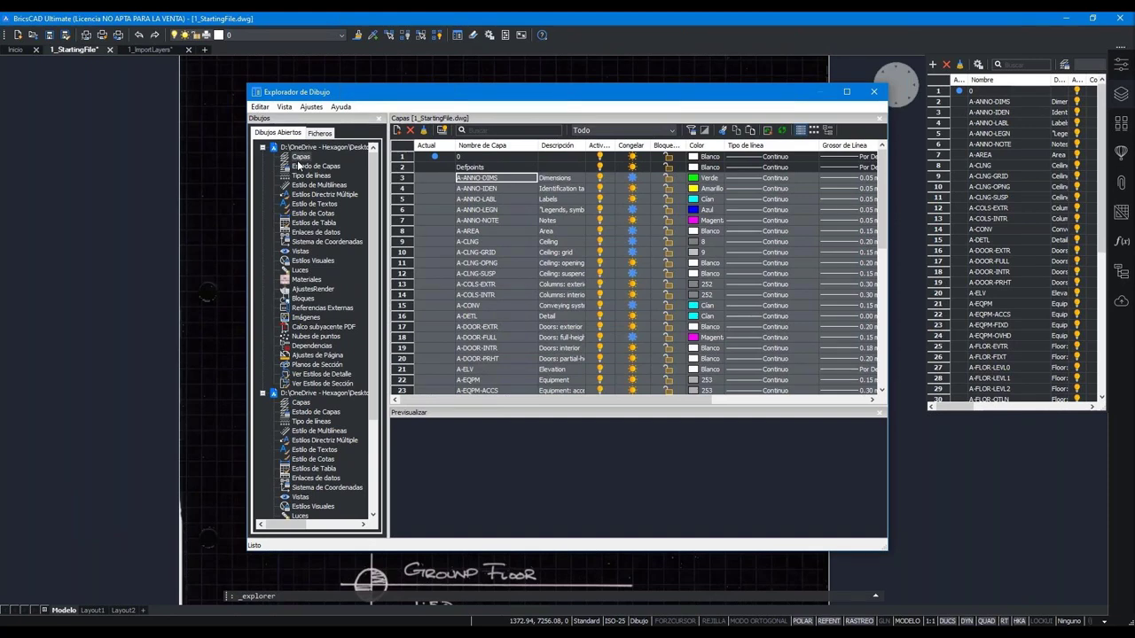
{"action": "left_click", "coordinate": [877, 92]}
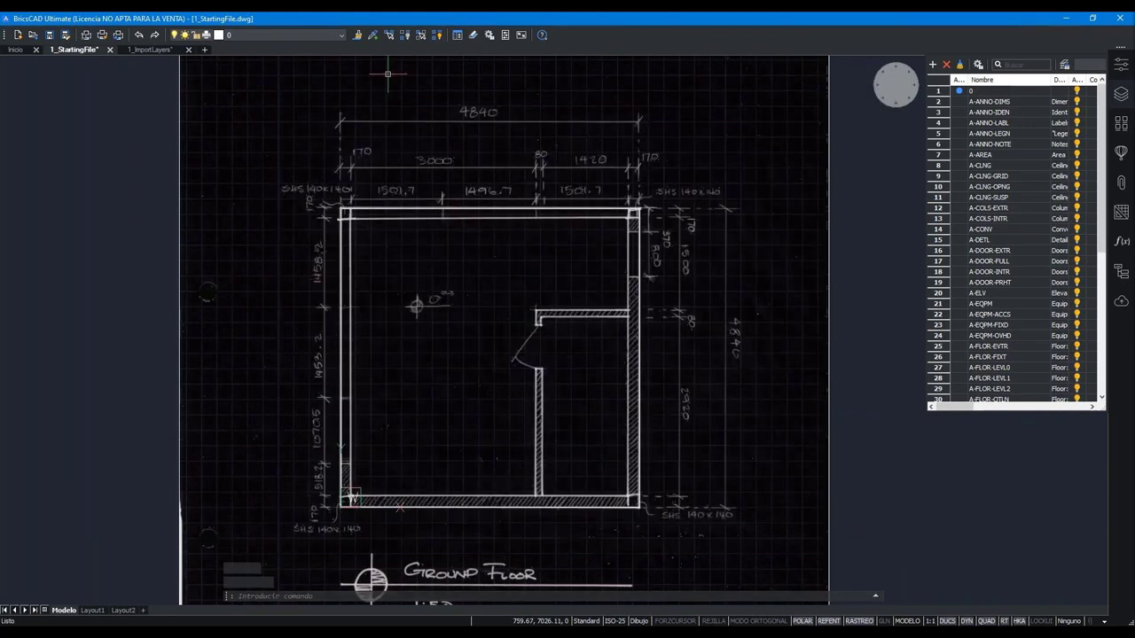
- Select the traced outer wall polyline to see its quick properties on layer 0
{"action": "scroll", "coordinate": [1026, 205], "scroll_direction": "down", "scroll_amount": 2}
{"action": "scroll", "coordinate": [1008, 218], "scroll_direction": "down", "scroll_amount": 2}
{"action": "scroll", "coordinate": [1005, 222], "scroll_direction": "down", "scroll_amount": 2}
{"action": "scroll", "coordinate": [999, 223], "scroll_direction": "up", "scroll_amount": 2}
{"action": "scroll", "coordinate": [999, 222], "scroll_direction": "up", "scroll_amount": 2}
{"action": "scroll", "coordinate": [1000, 222], "scroll_direction": "up", "scroll_amount": 2}
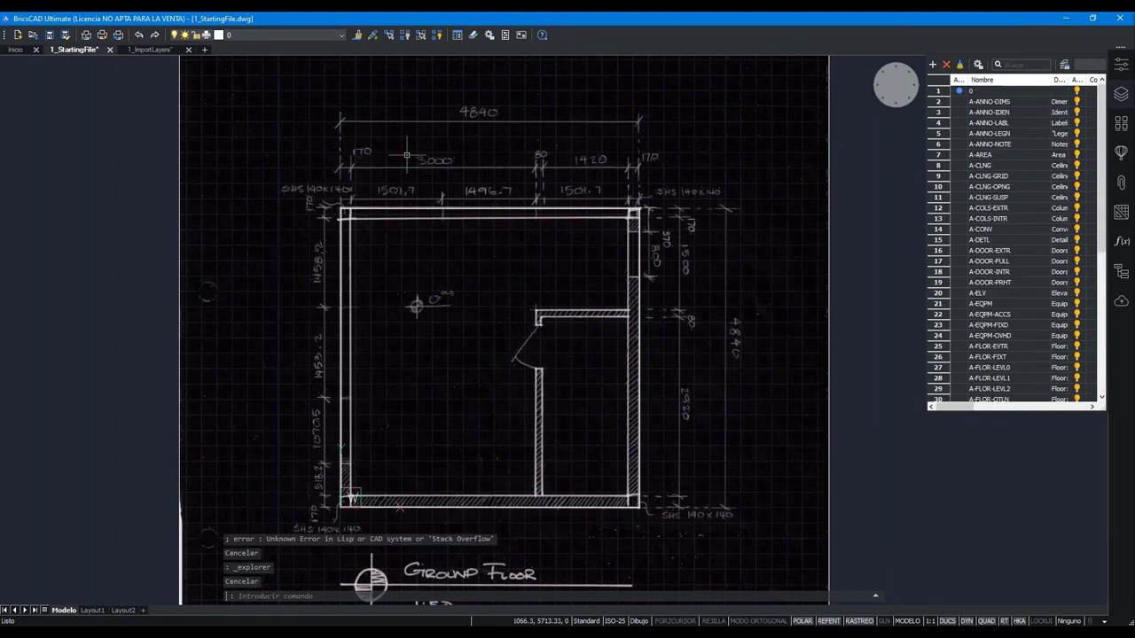
{"action": "left_click", "coordinate": [374, 212]}
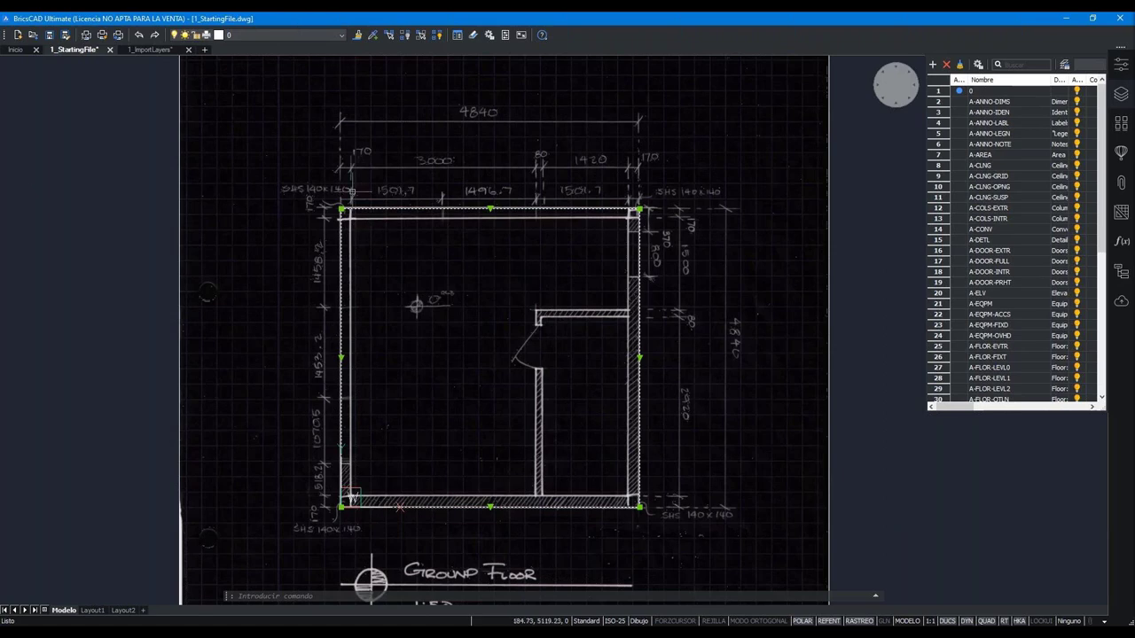
{"action": "mouse_move", "coordinate": [510, 211]}
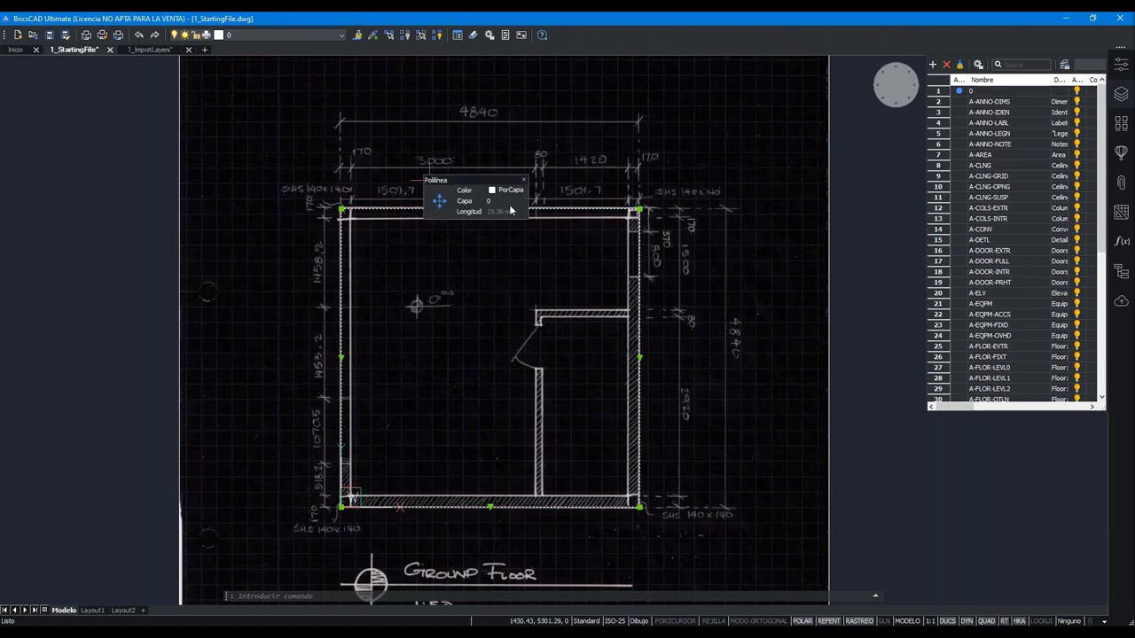
- Move the wall polyline onto the A-WALL-EXTR layer
{"action": "left_click", "coordinate": [498, 201]}
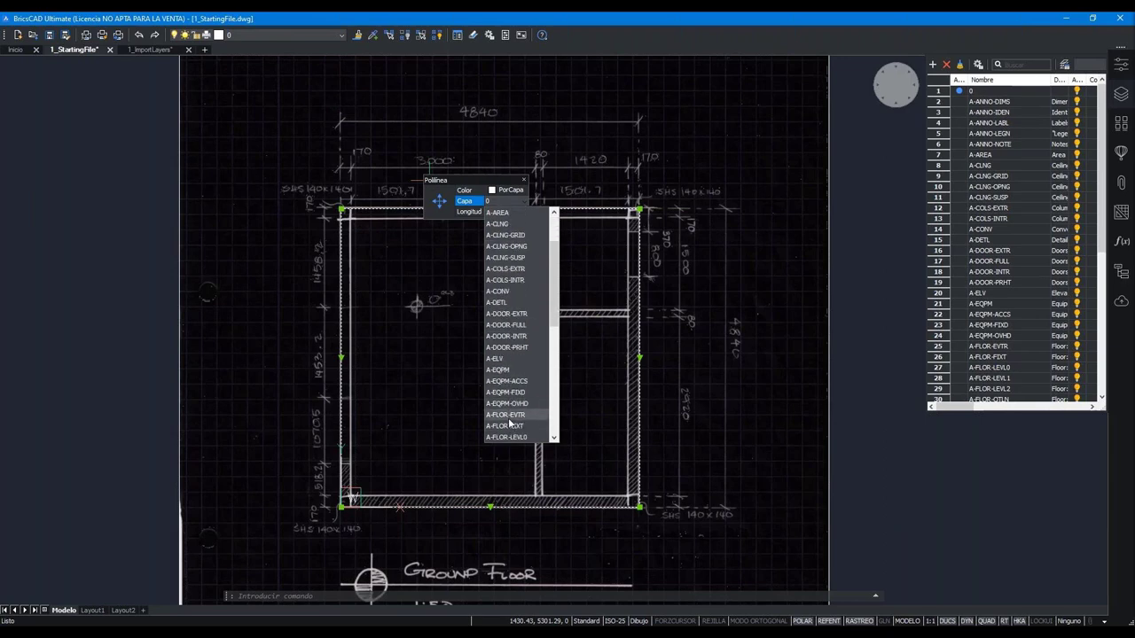
{"action": "scroll", "coordinate": [509, 424], "scroll_direction": "down", "scroll_amount": 7}
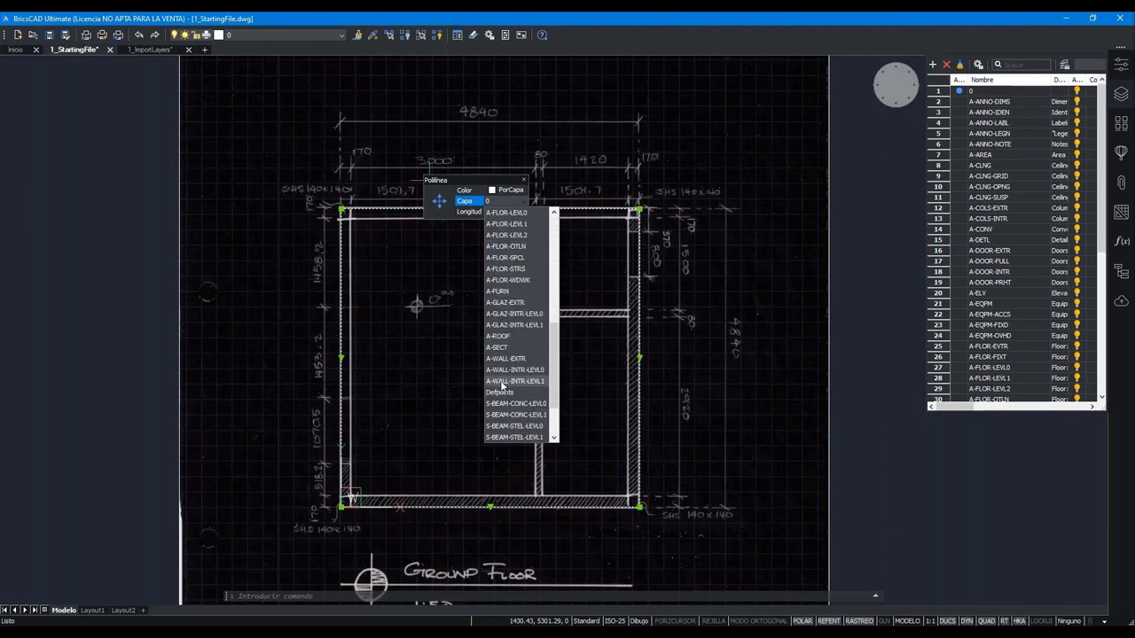
{"action": "left_click", "coordinate": [506, 358]}
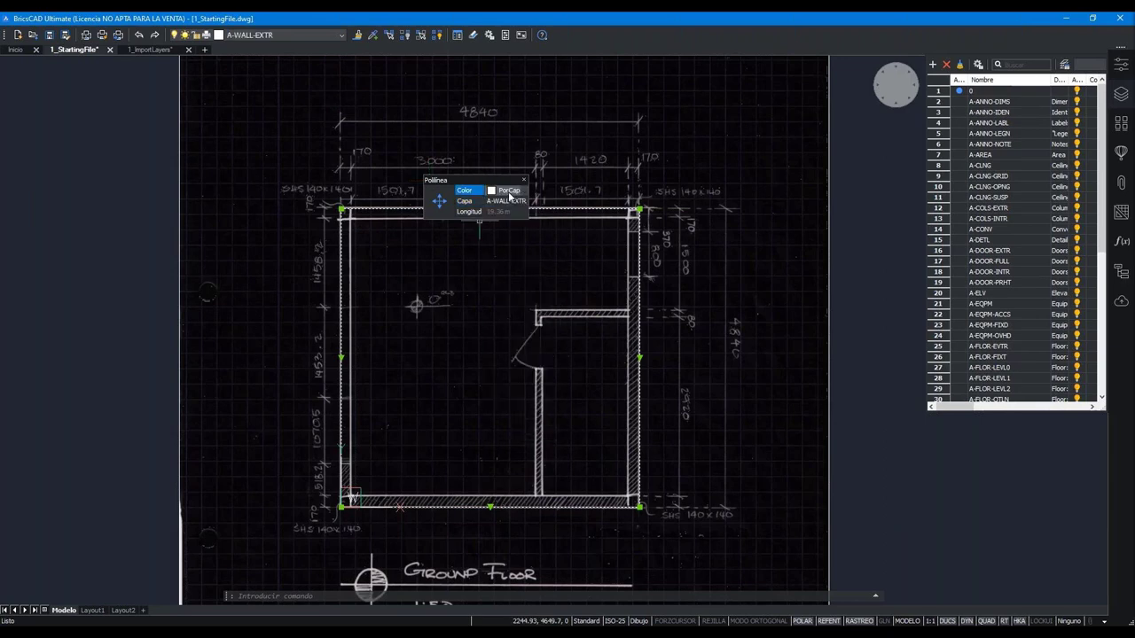
{"action": "left_click", "coordinate": [275, 35]}
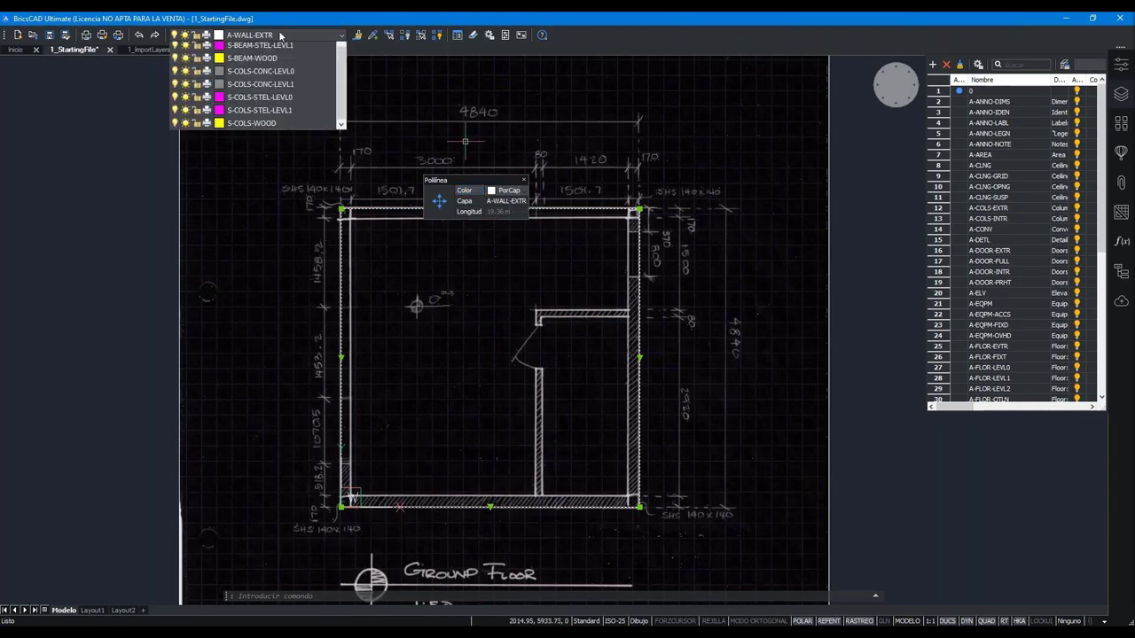
{"action": "left_click", "coordinate": [224, 101]}
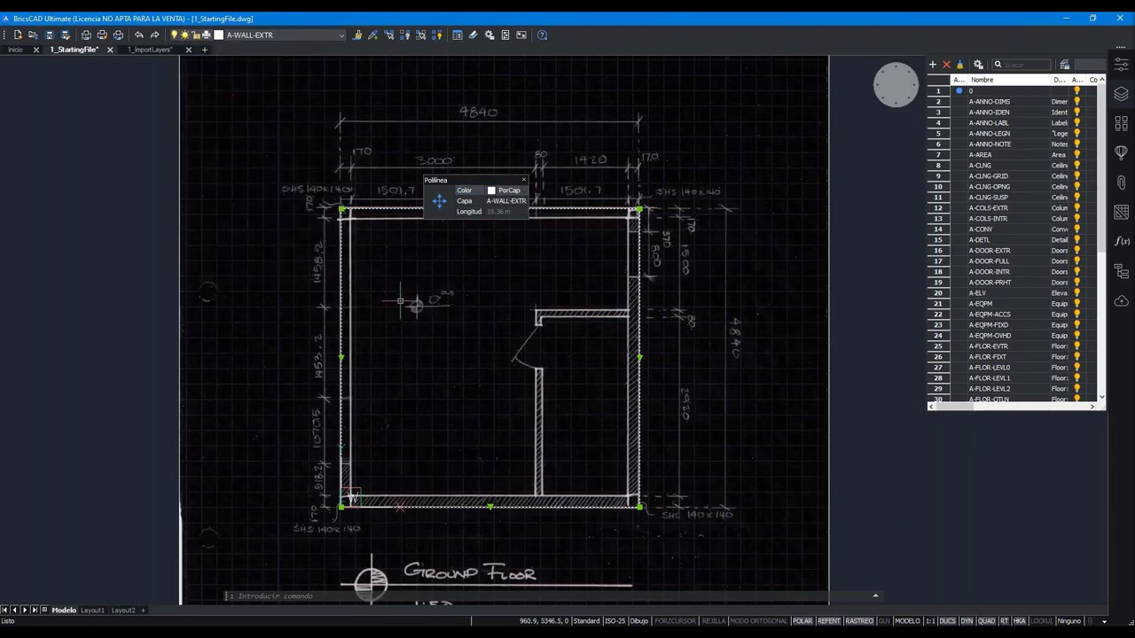
- Set the A-WALL-EXTR layer colour to blue
{"action": "key", "text": "Escape"}
{"action": "key", "text": "Escape"}
{"action": "key", "text": "Escape"}
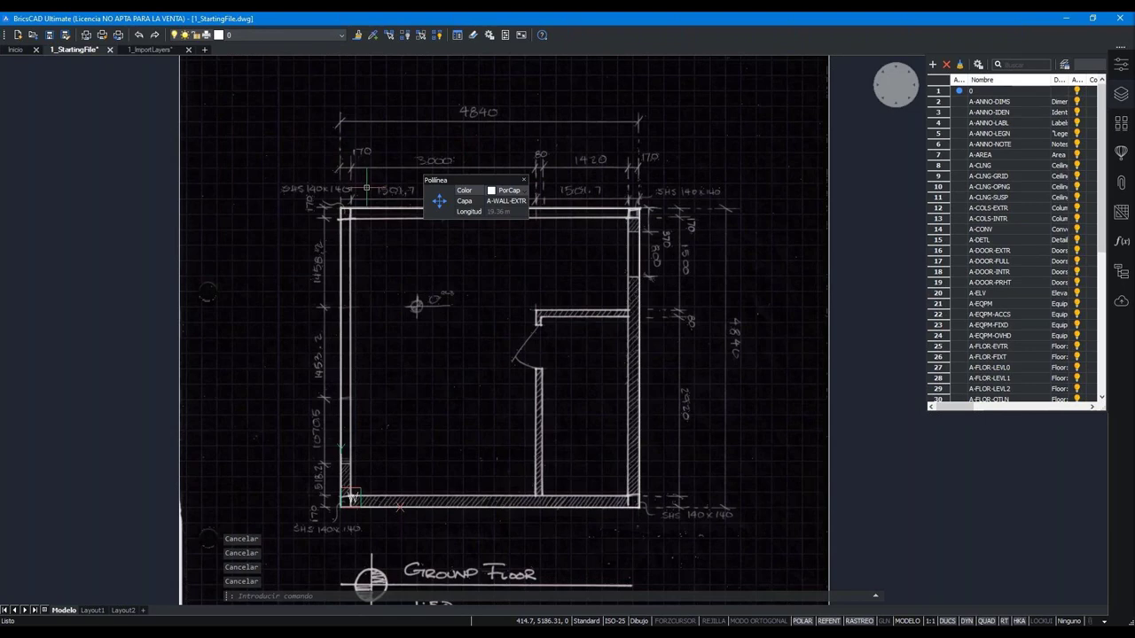
{"action": "left_click", "coordinate": [367, 188]}
{"action": "left_click", "coordinate": [367, 228]}
{"action": "left_click", "coordinate": [266, 35]}
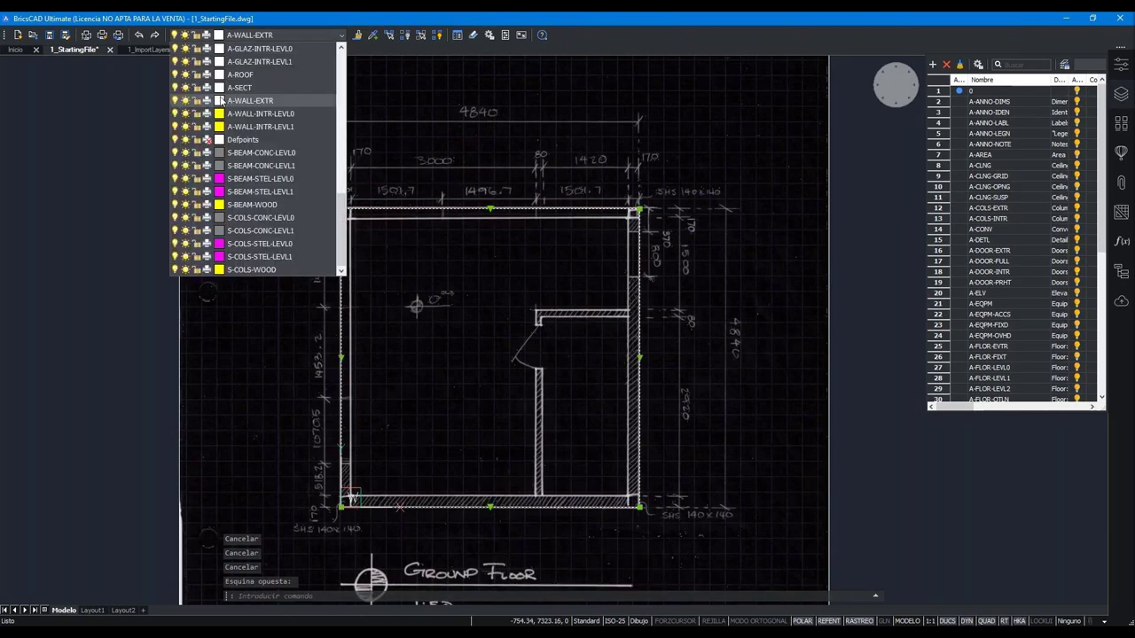
{"action": "left_click", "coordinate": [219, 100]}
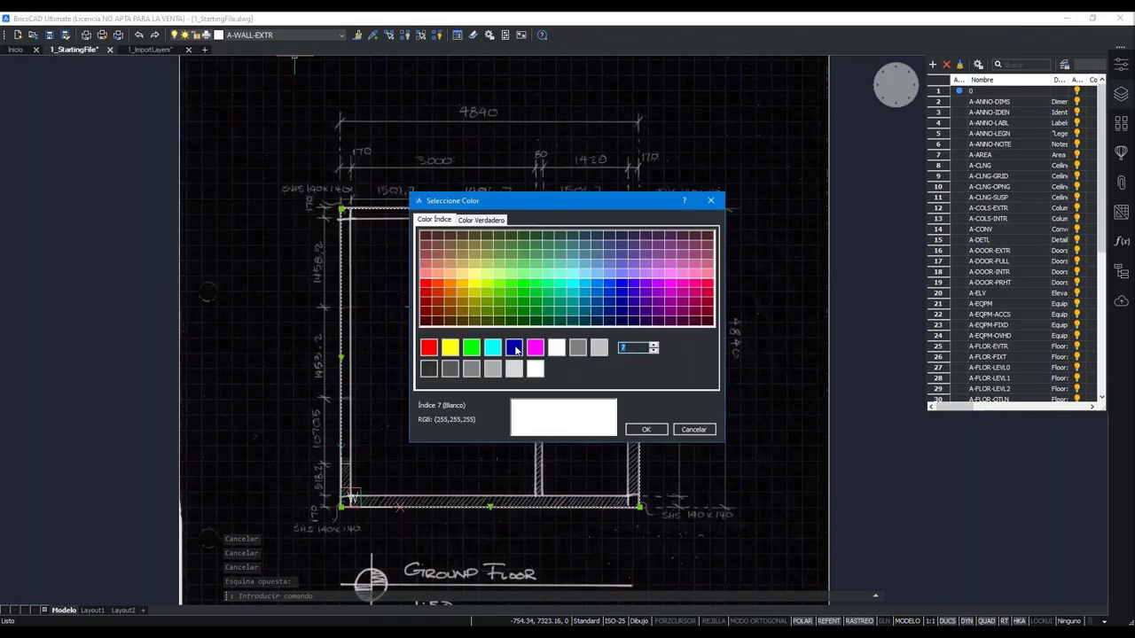
{"action": "left_click", "coordinate": [514, 345]}
{"action": "left_click", "coordinate": [644, 426]}
{"action": "left_click", "coordinate": [417, 210]}
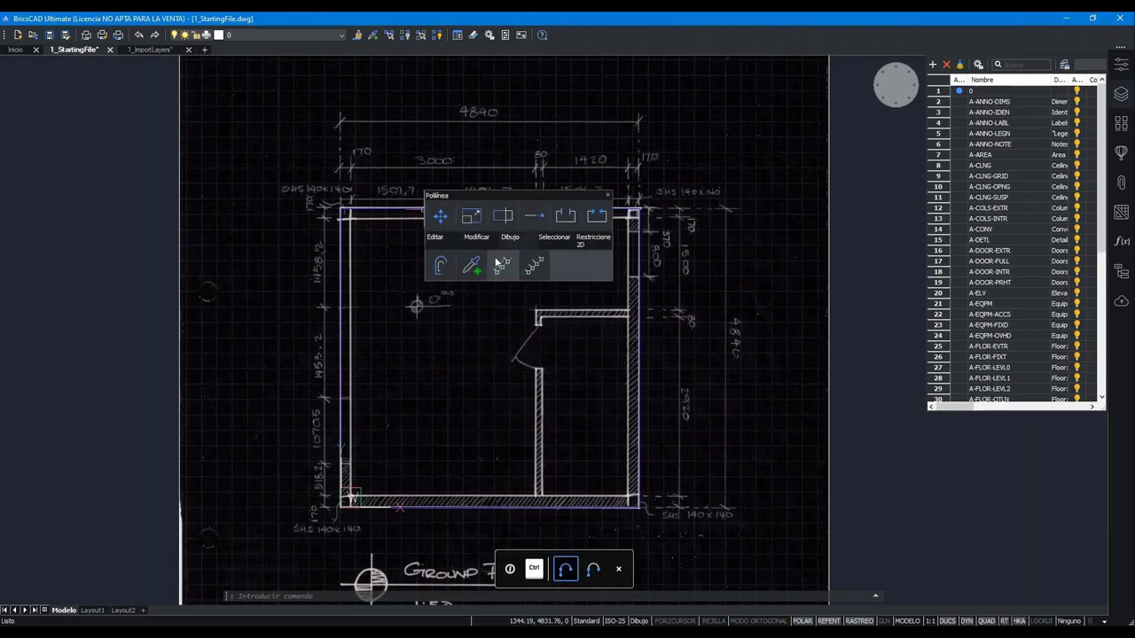
- Offset the wall outline 170 inward to make the inner wall face
{"action": "left_click", "coordinate": [440, 265]}
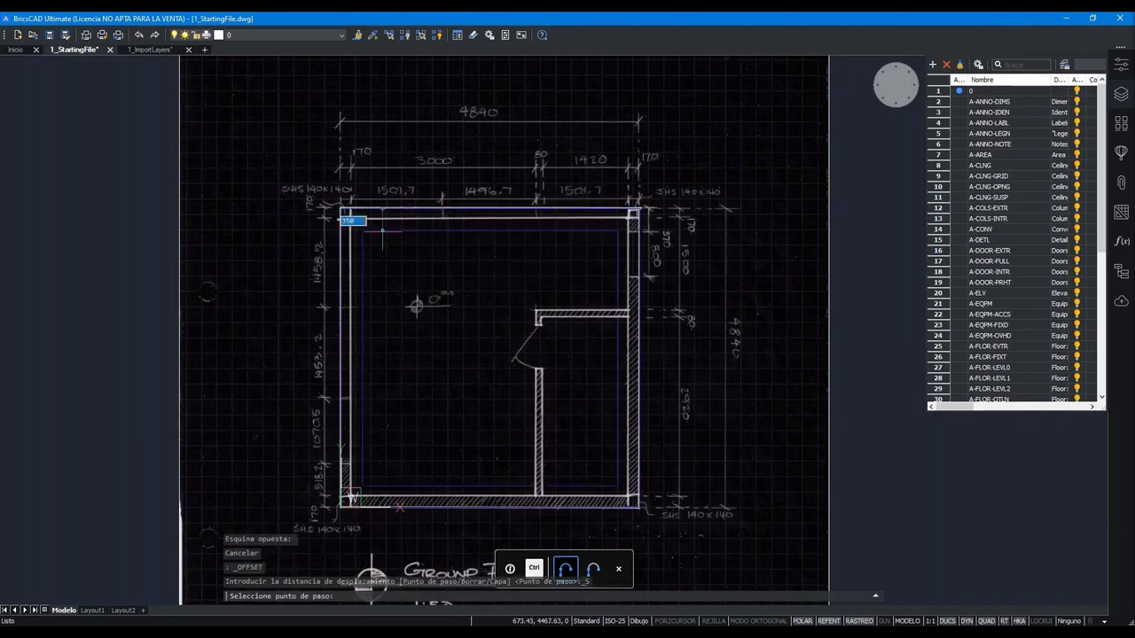
{"action": "scroll", "coordinate": [526, 215], "scroll_direction": "up", "scroll_amount": 2}
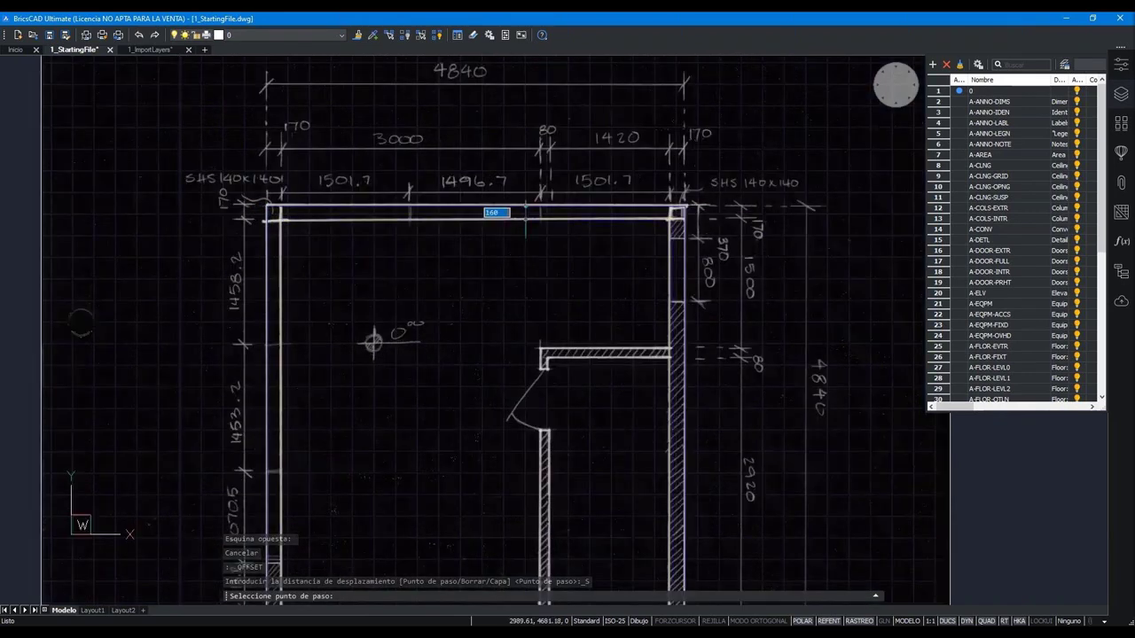
{"action": "type", "text": "170"}
{"action": "key", "text": "Return"}
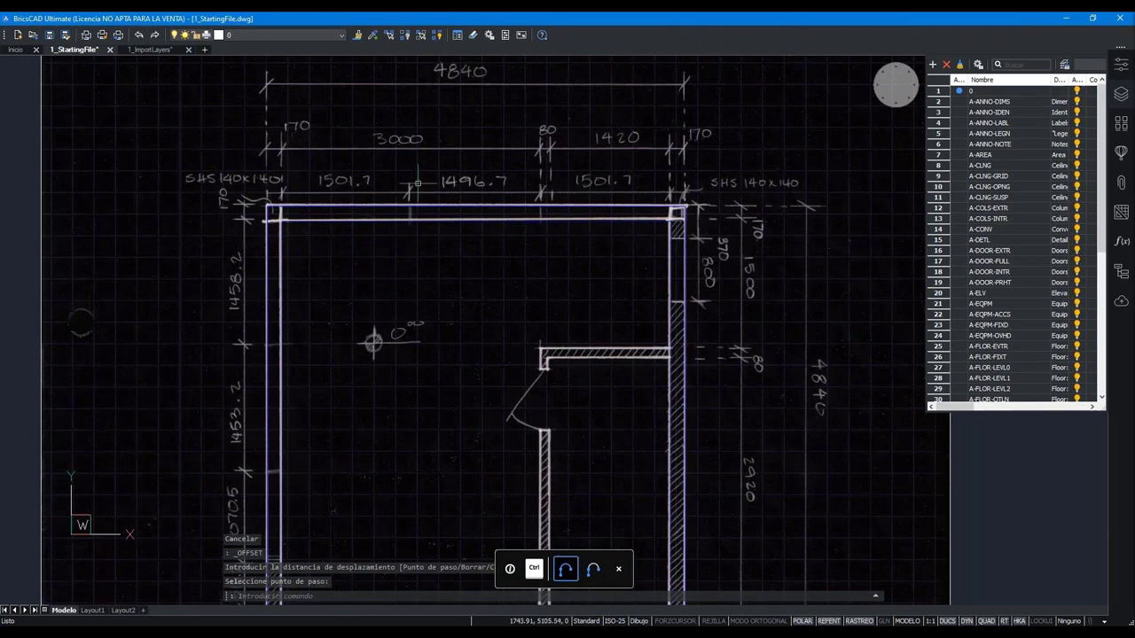
{"action": "scroll", "coordinate": [338, 126], "scroll_direction": "down", "scroll_amount": 2}
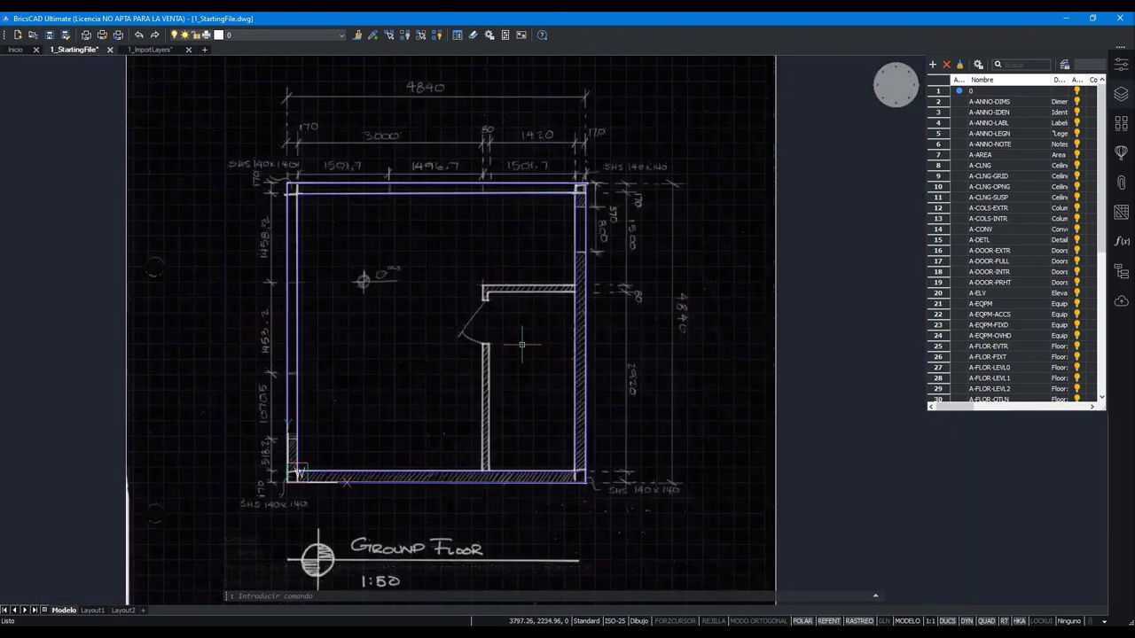
- Recentre the plan and place the first corner of the partition rectangle
{"action": "middle_click_drag", "start_coordinate": [522, 344], "coordinate": [450, 319]}
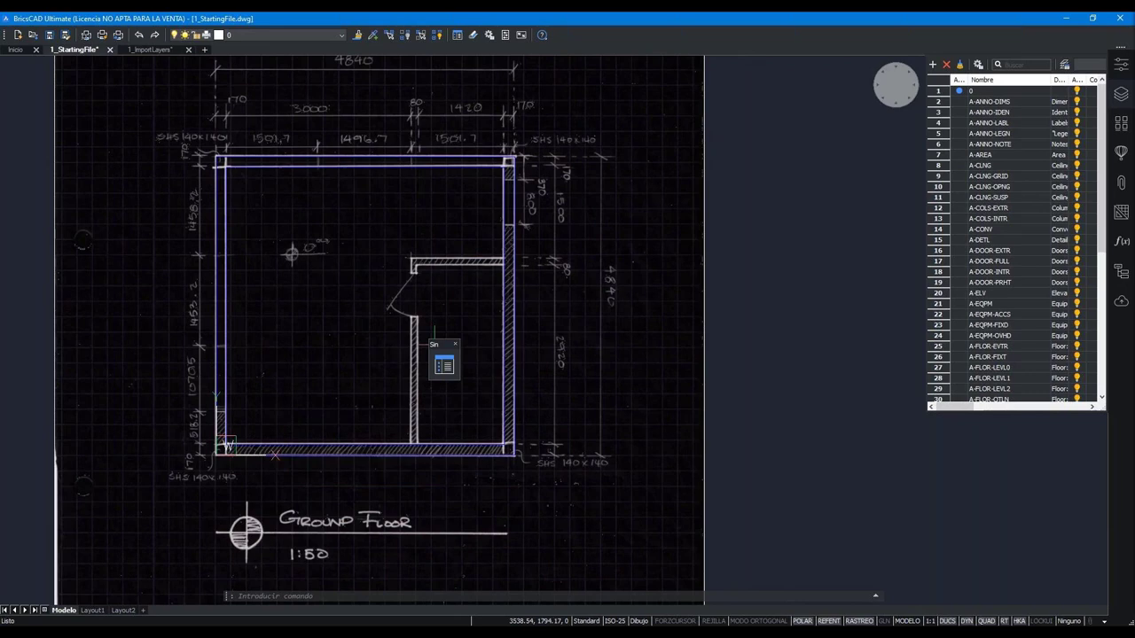
{"action": "left_click", "coordinate": [446, 369]}
{"action": "left_click", "coordinate": [504, 444]}
- Finish the 1420×2920 partition rectangle and explode it into separate lines
{"action": "scroll", "coordinate": [413, 268], "scroll_direction": "up", "scroll_amount": 4}
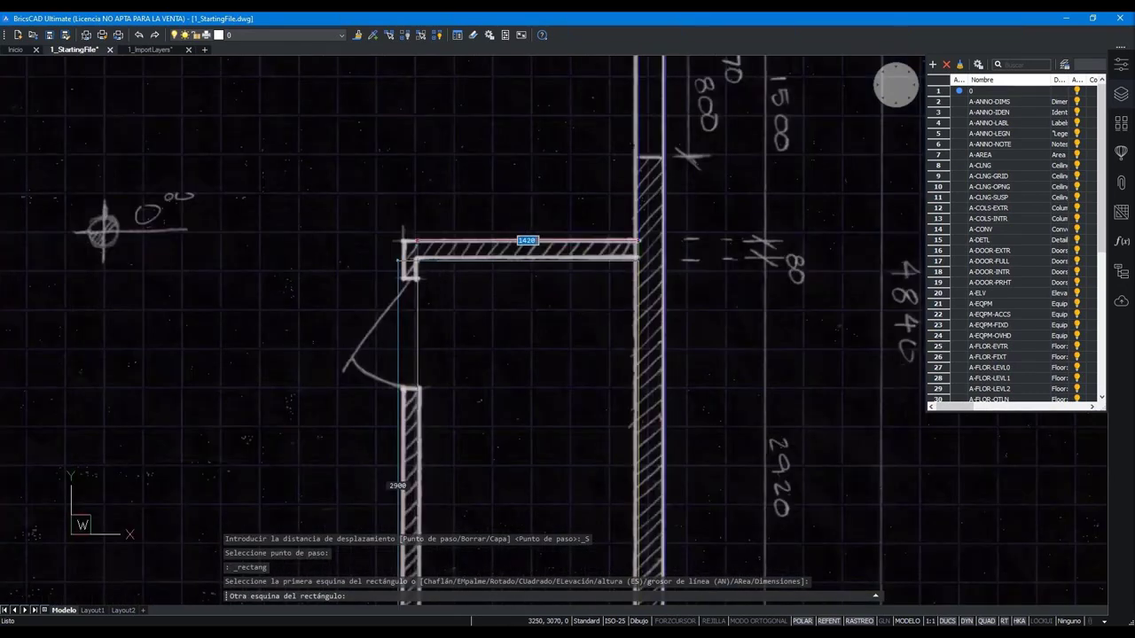
{"action": "left_click", "coordinate": [412, 266]}
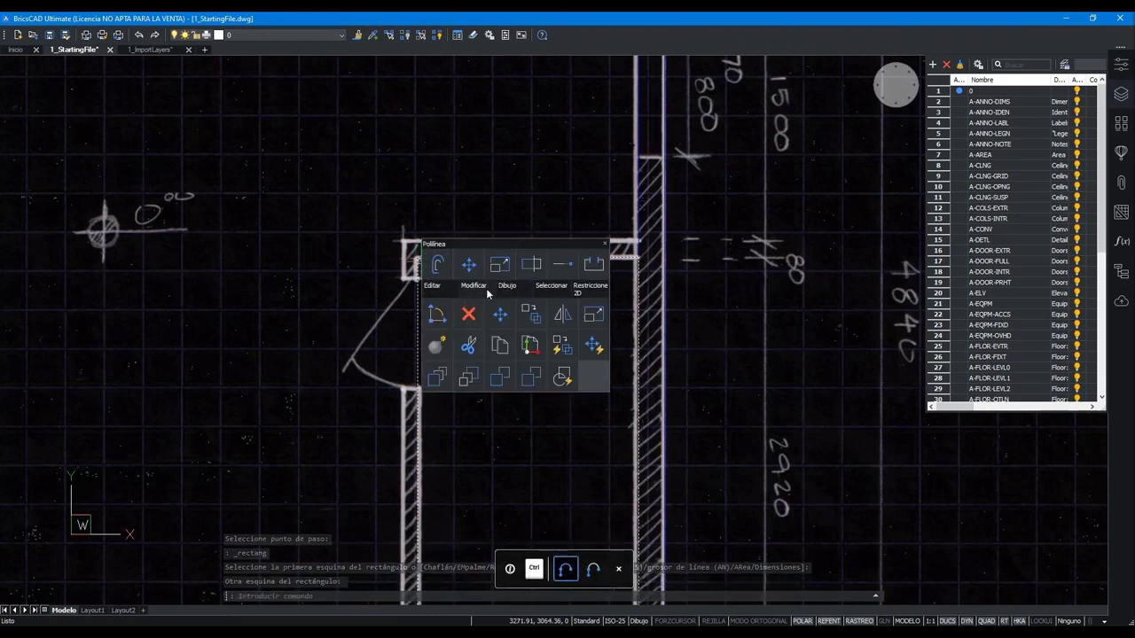
{"action": "left_click", "coordinate": [433, 315]}
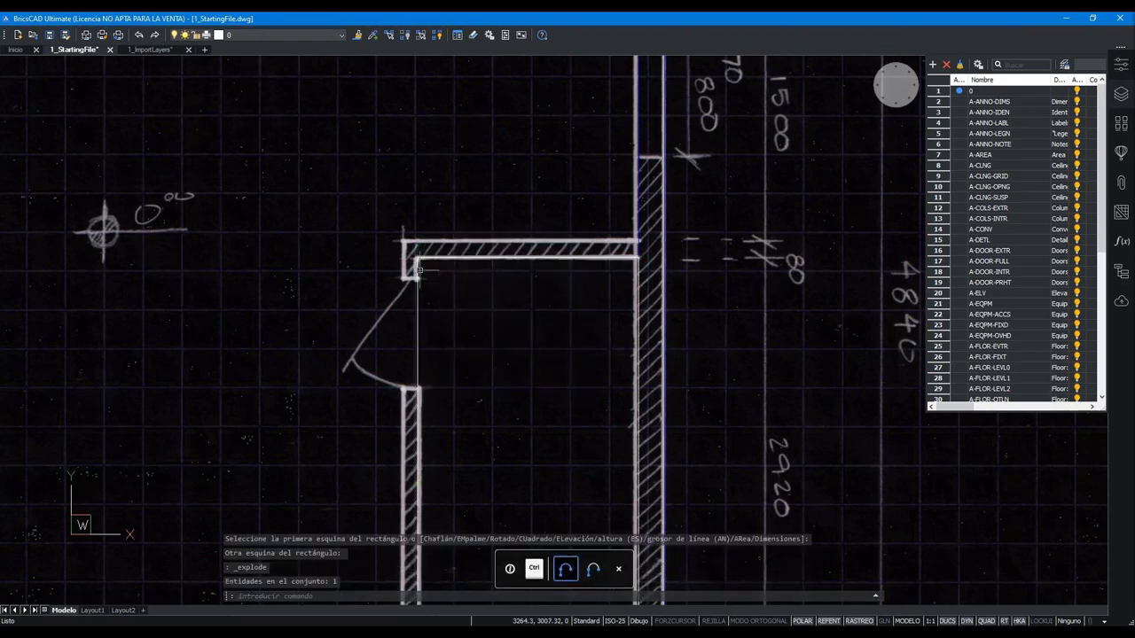
{"action": "mouse_move", "coordinate": [422, 260]}
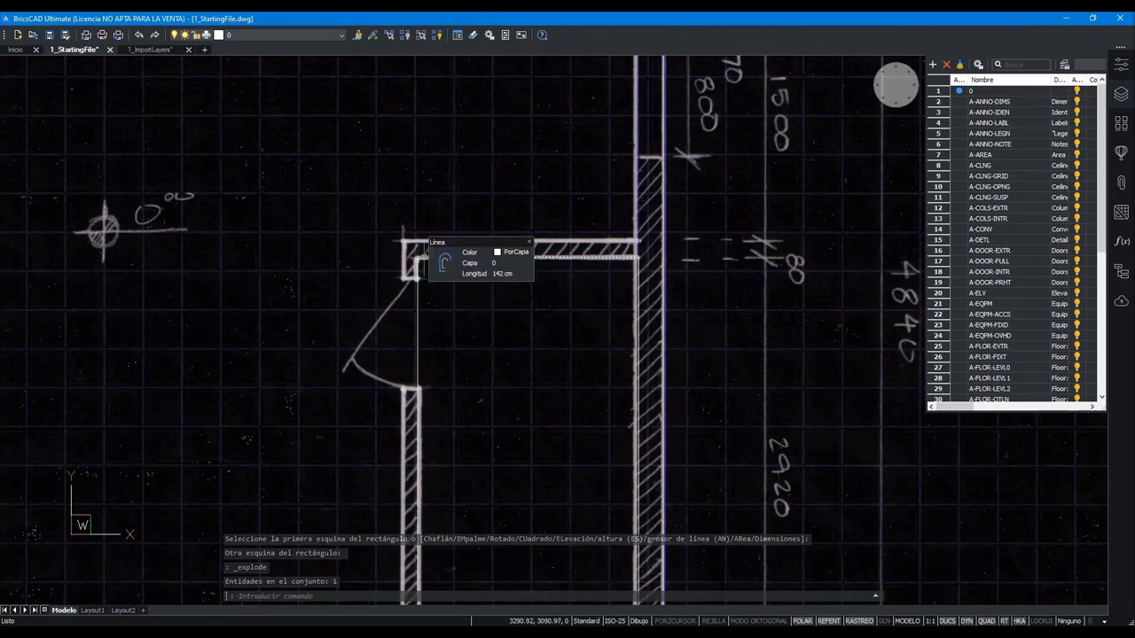
- Erase the edge lying on the exterior wall and join the remaining partition lines
{"action": "scroll", "coordinate": [302, 225], "scroll_direction": "down", "scroll_amount": 1}
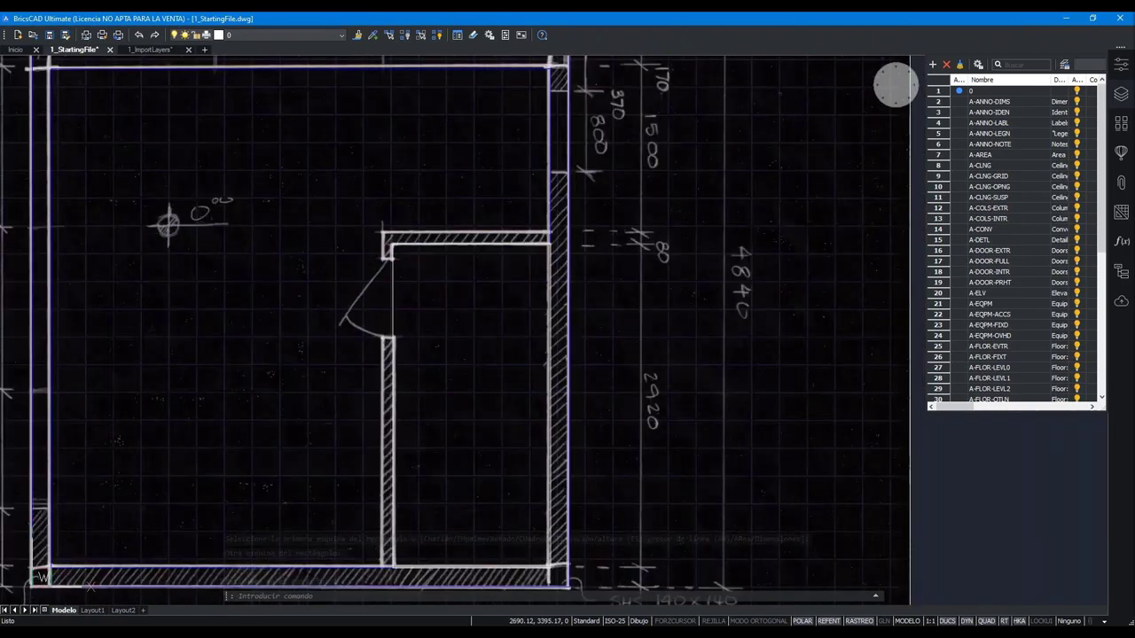
{"action": "scroll", "coordinate": [333, 212], "scroll_direction": "down", "scroll_amount": 1}
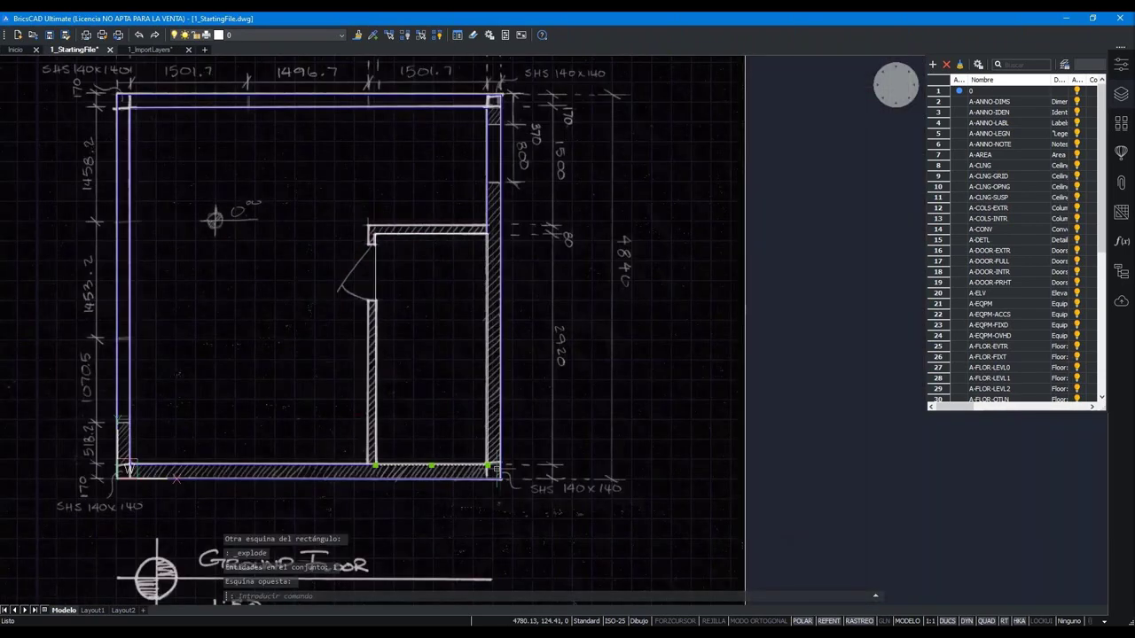
{"action": "left_click", "coordinate": [469, 197]}
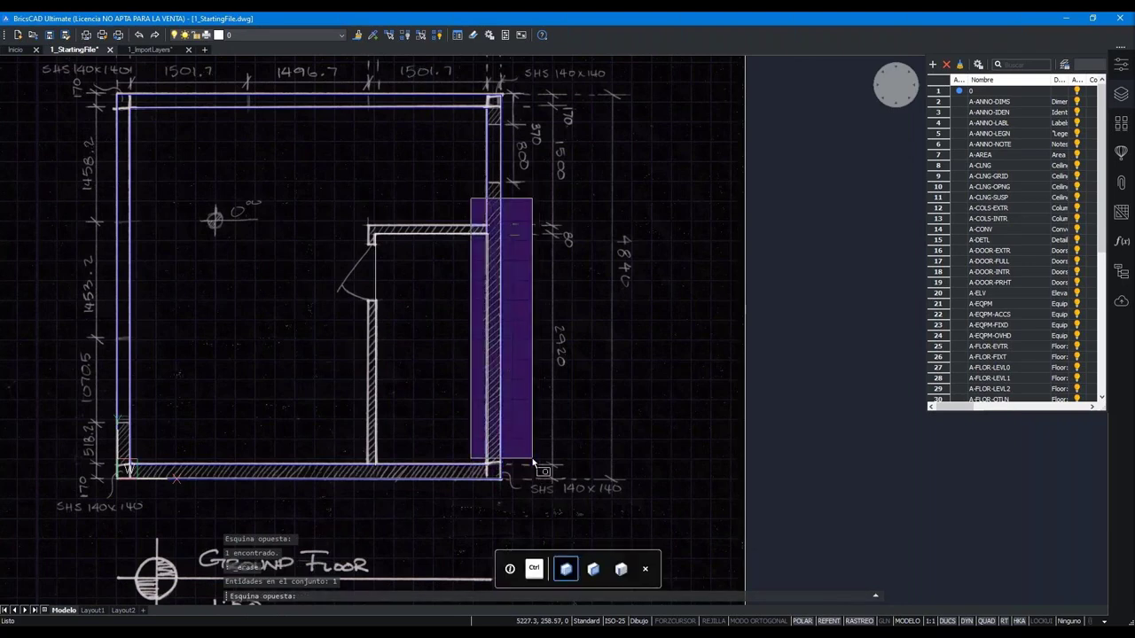
{"action": "left_click", "coordinate": [531, 463]}
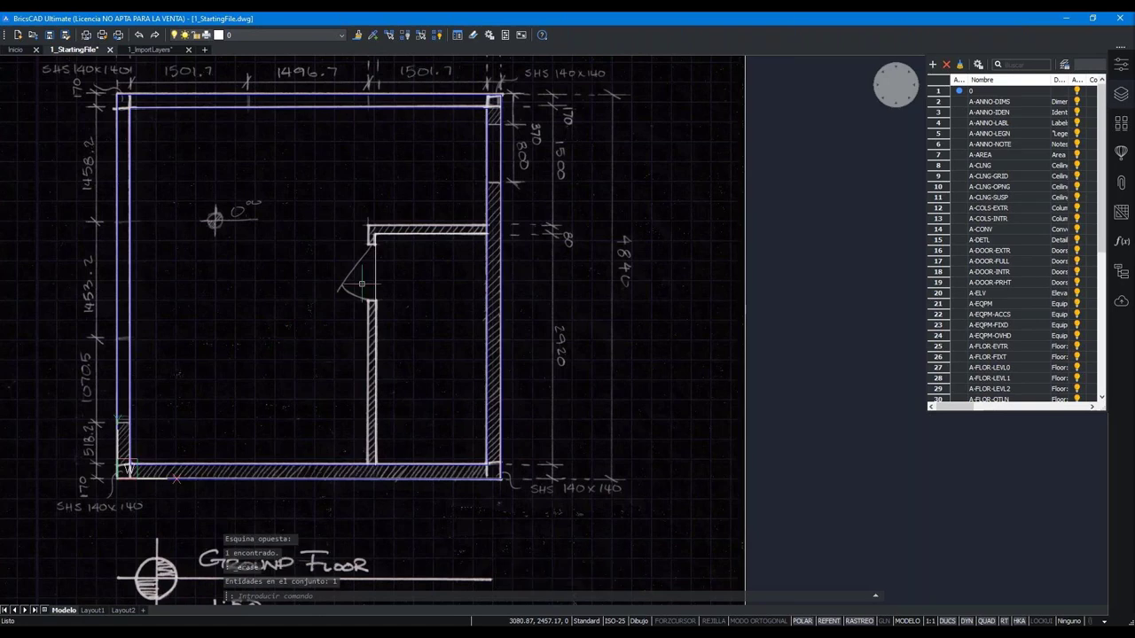
{"action": "left_click", "coordinate": [403, 228]}
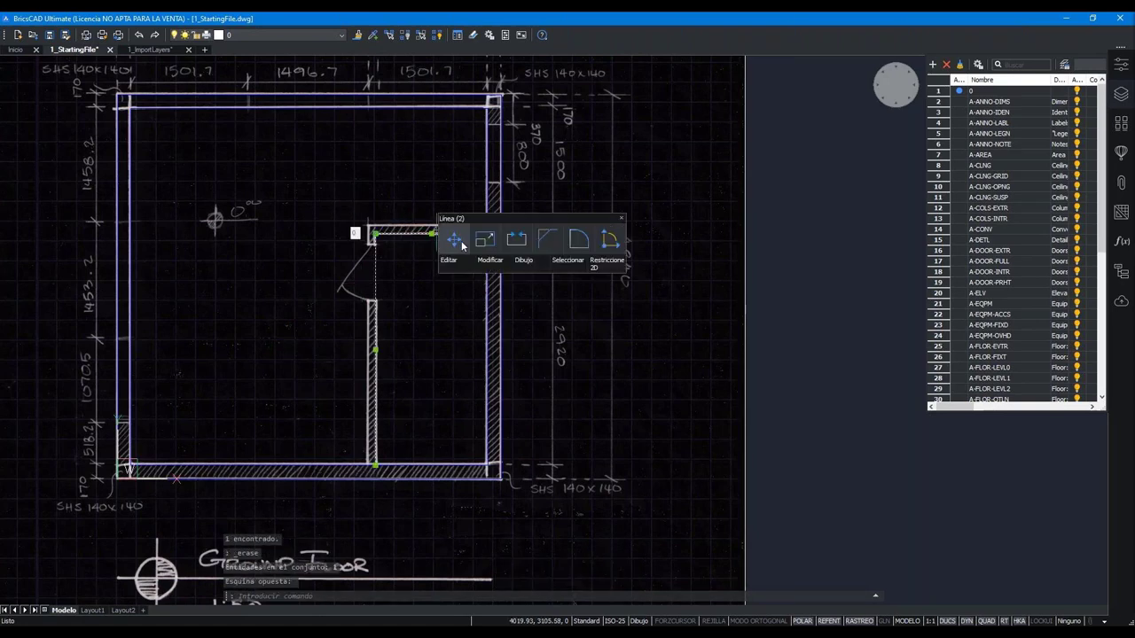
{"action": "left_click", "coordinate": [523, 242]}
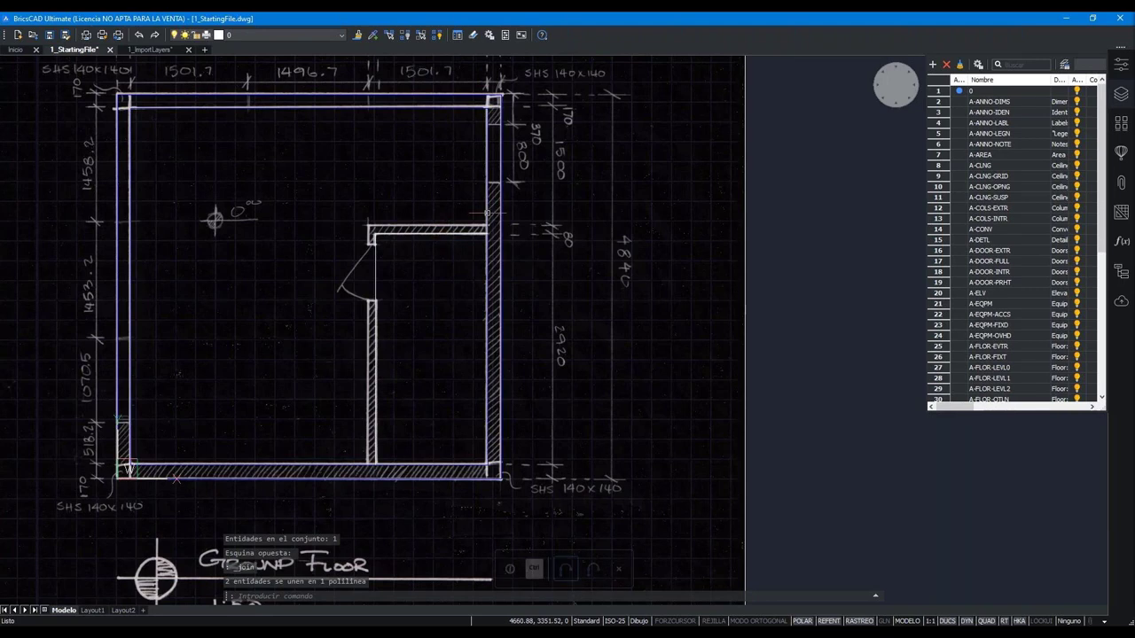
{"action": "scroll", "coordinate": [466, 236], "scroll_direction": "up", "scroll_amount": 3}
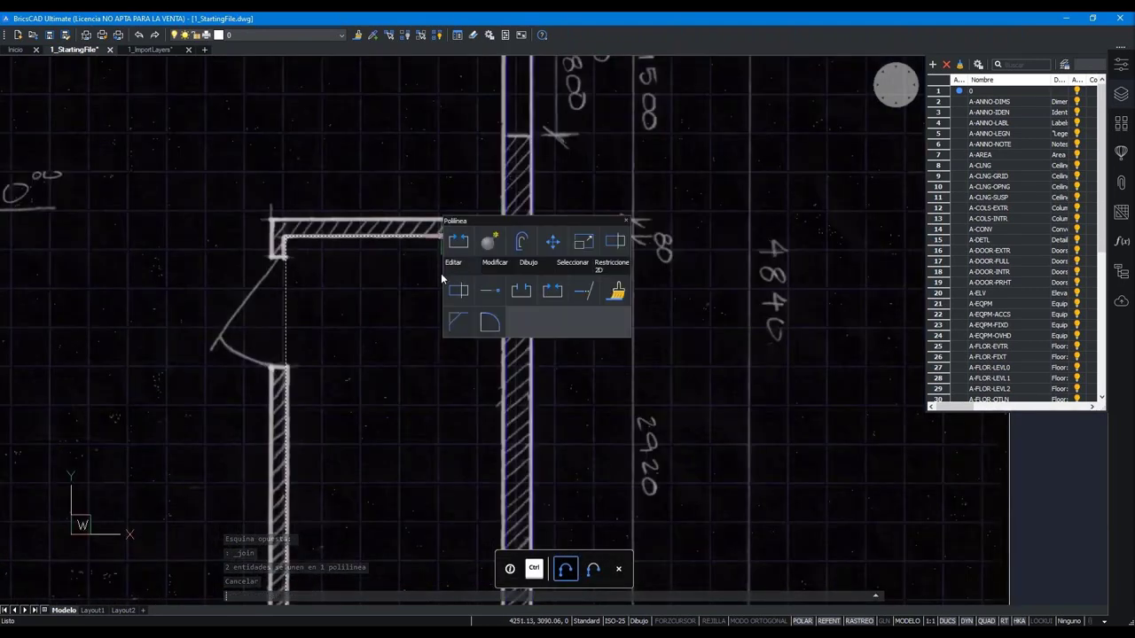
- Match the exterior wall's A-WALL-EXTR layer and blue colour onto the partition polyline
{"action": "key", "text": "Escape"}
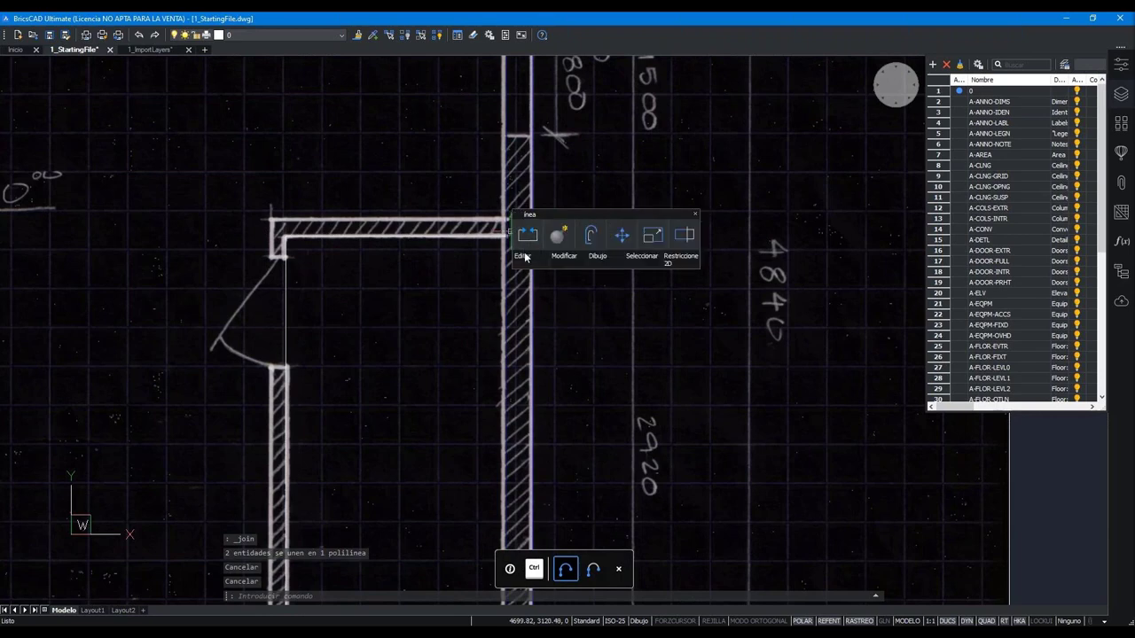
{"action": "left_click", "coordinate": [650, 286]}
{"action": "left_click", "coordinate": [354, 287]}
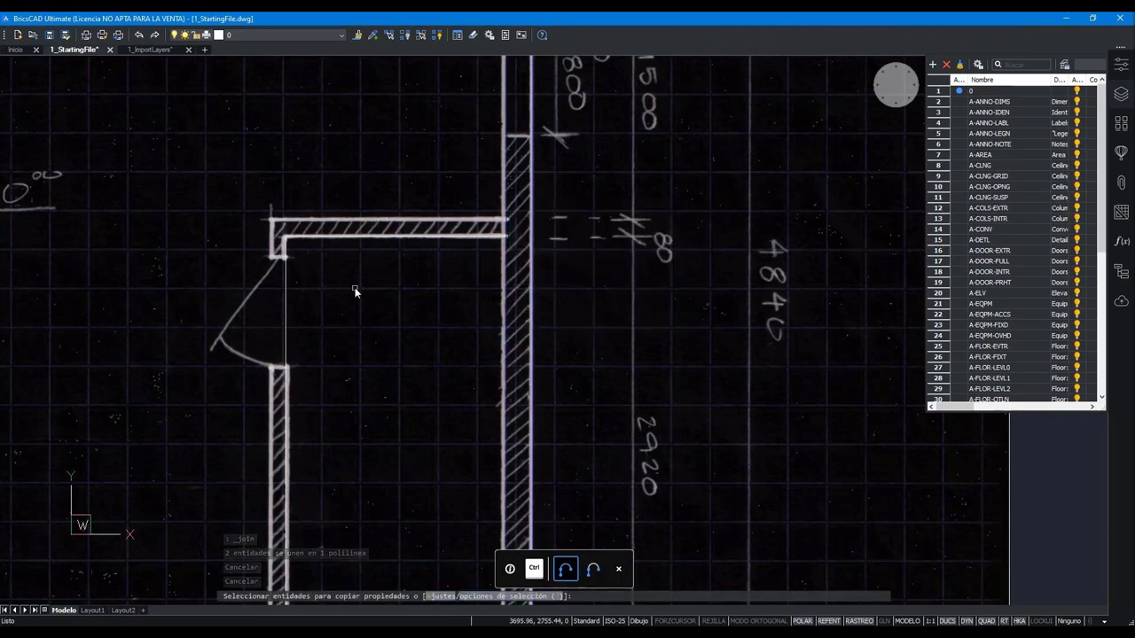
{"action": "left_click", "coordinate": [229, 213]}
{"action": "key", "text": "Escape"}
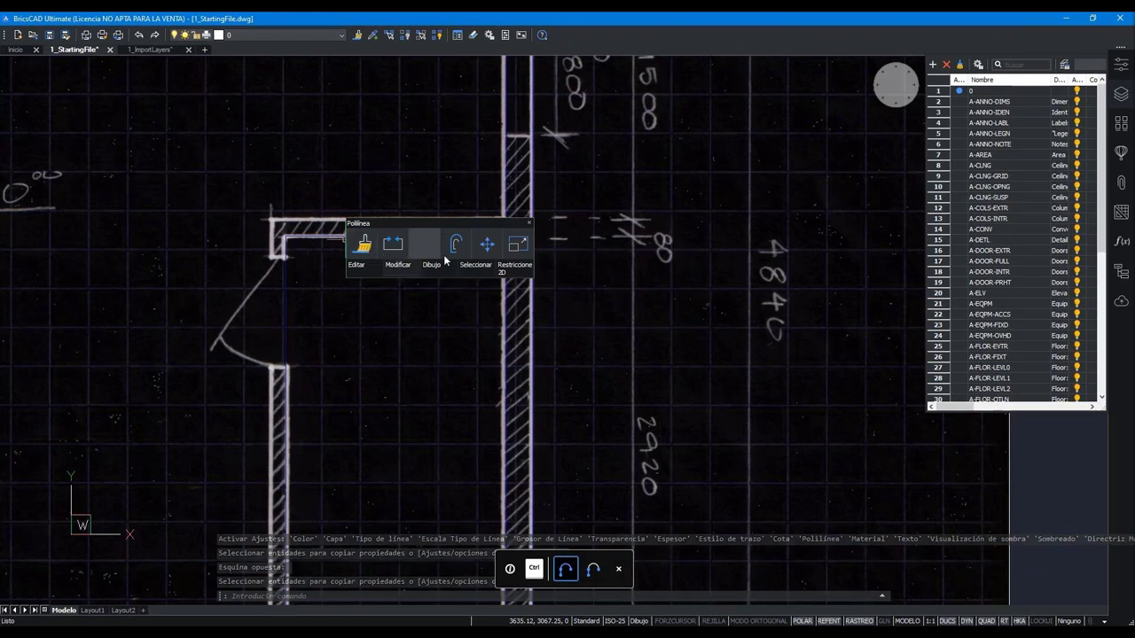
{"action": "left_click", "coordinate": [444, 255]}
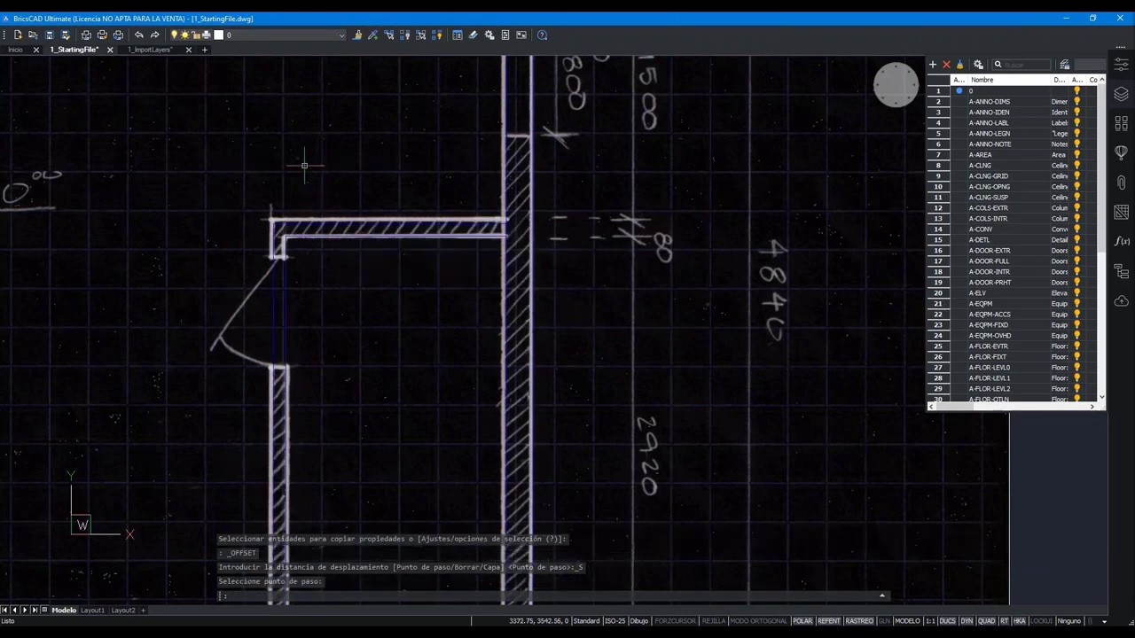
{"action": "key", "text": "Escape"}
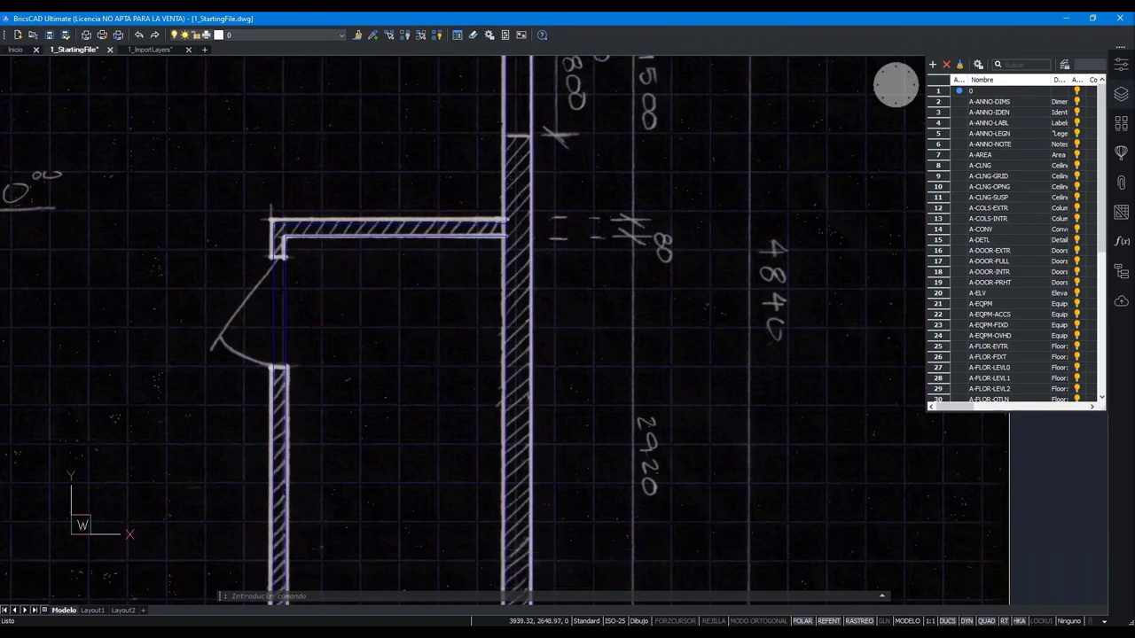
- Zoom out to the whole floor plan and swap the layer list for Tool Palettes
{"action": "scroll", "coordinate": [392, 308], "scroll_direction": "down", "scroll_amount": 2}
{"action": "scroll", "coordinate": [392, 306], "scroll_direction": "down", "scroll_amount": 2}
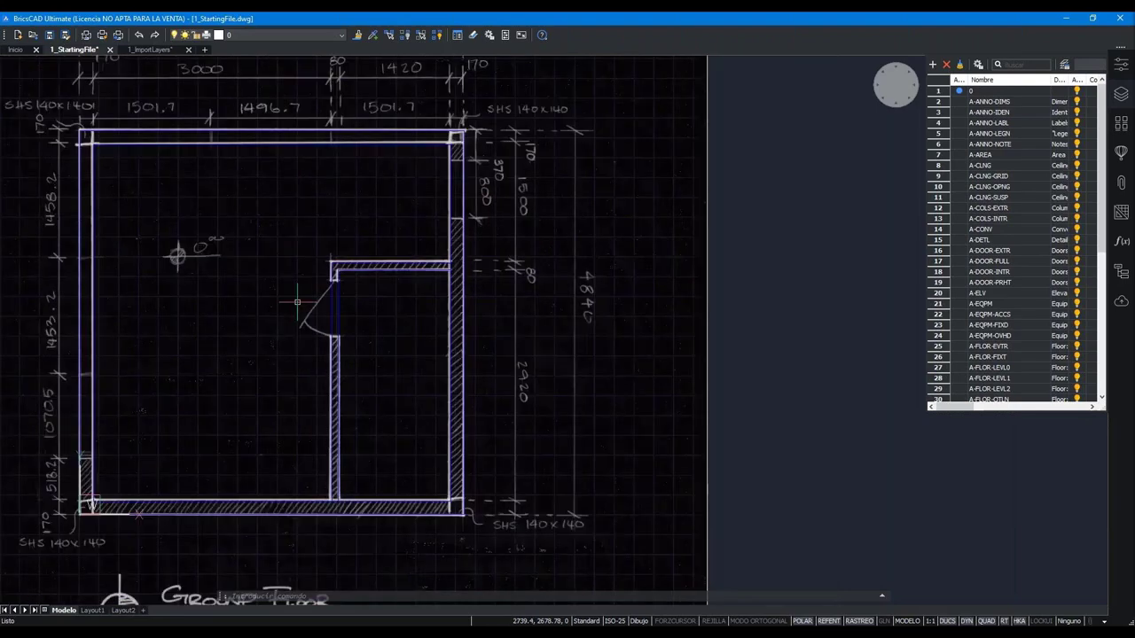
{"action": "middle_click_drag", "start_coordinate": [297, 302], "coordinate": [461, 335]}
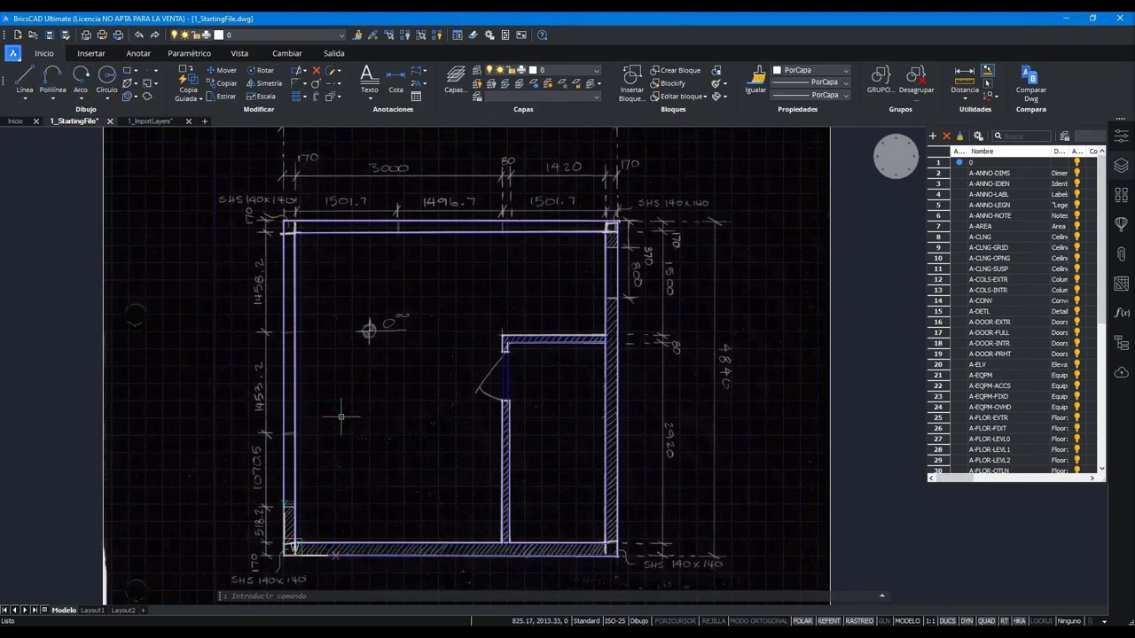
{"action": "left_click", "coordinate": [1120, 125]}
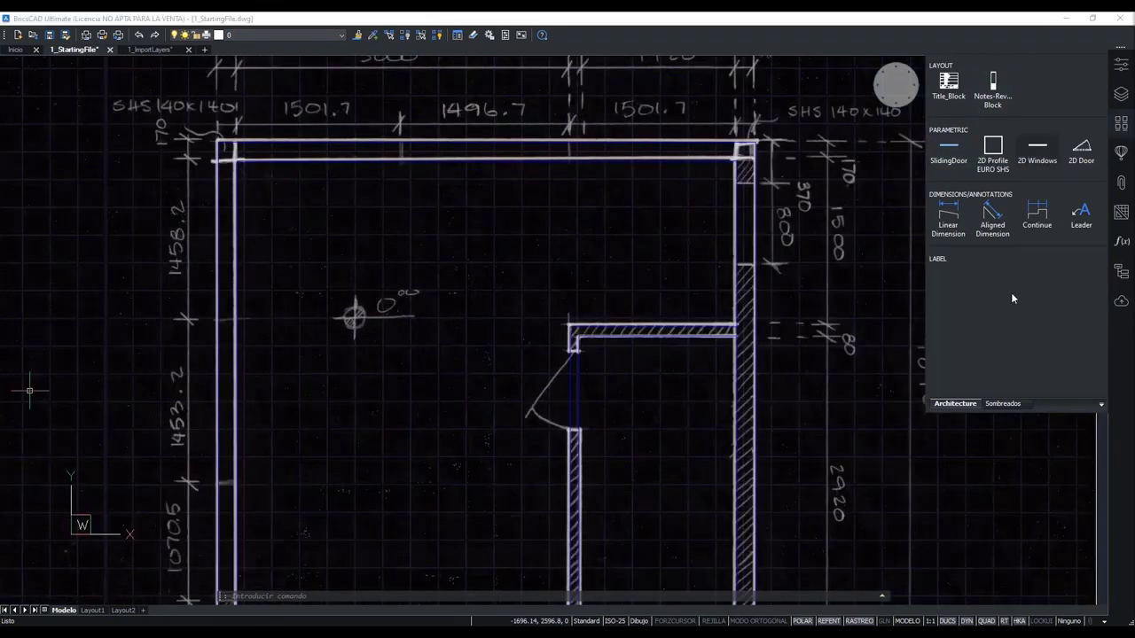
- Pick the 2D Windows tool from the Architecture palette to insert a window on A-GLAZ-EXTR
{"action": "right_click", "coordinate": [1011, 280]}
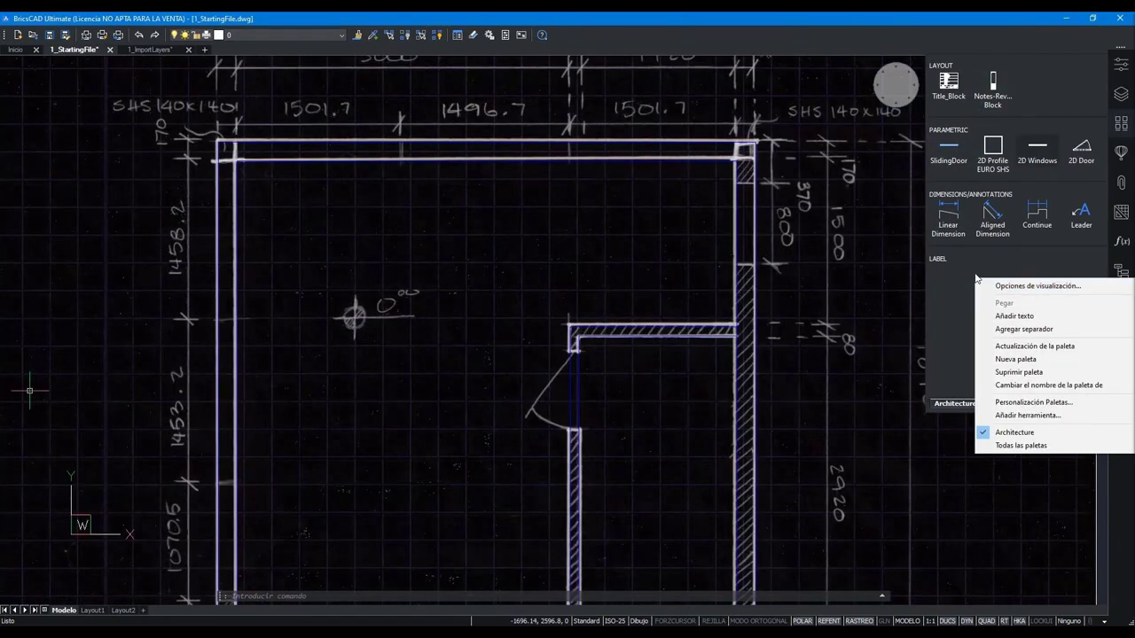
{"action": "left_click", "coordinate": [1037, 151]}
{"action": "left_click", "coordinate": [1038, 151]}
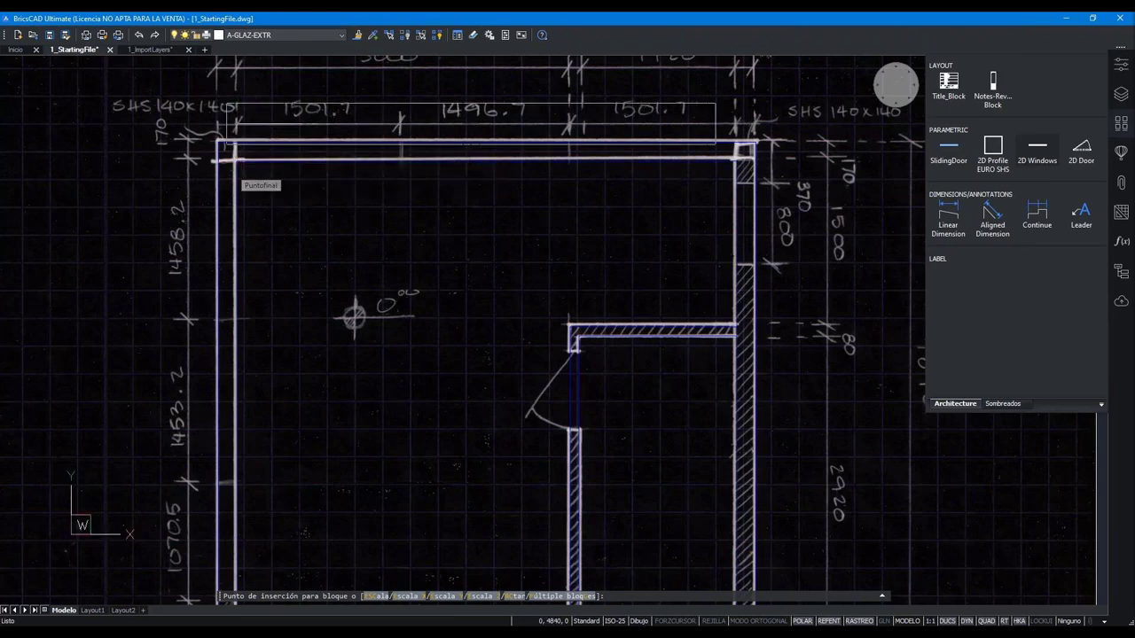
- Zoom to the top-left wall corner and insert the 2D Windows block at its inner corner endpoint
{"action": "scroll", "coordinate": [235, 159], "scroll_direction": "up", "scroll_amount": 3}
{"action": "scroll", "coordinate": [248, 182], "scroll_direction": "up", "scroll_amount": 1}
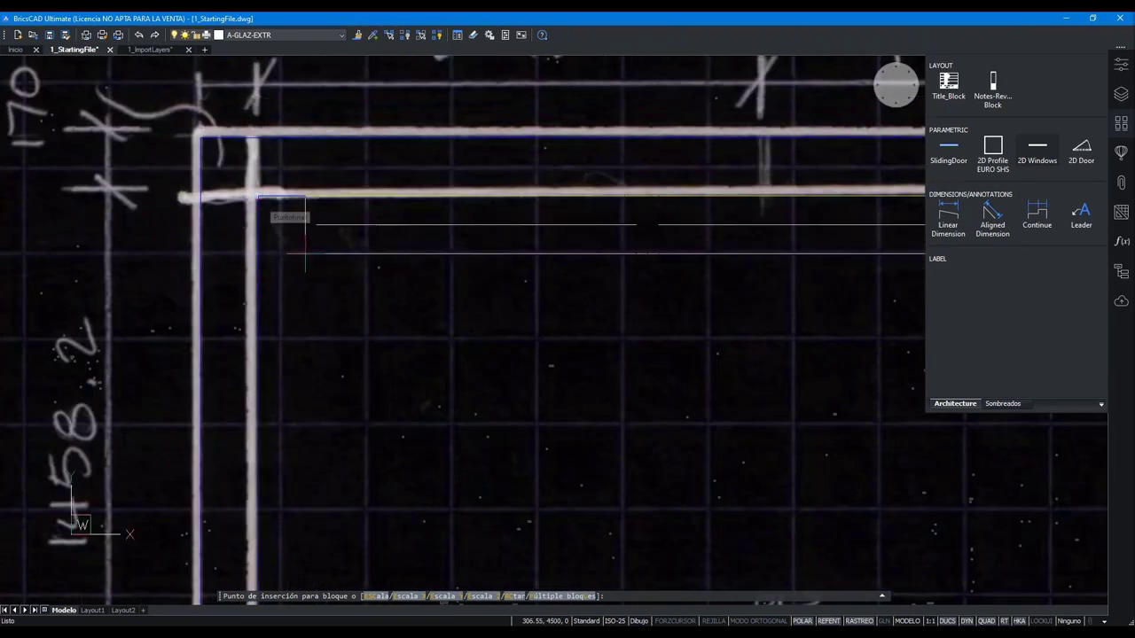
{"action": "scroll", "coordinate": [305, 197], "scroll_direction": "down", "scroll_amount": 2}
{"action": "scroll", "coordinate": [298, 232], "scroll_direction": "down", "scroll_amount": 1}
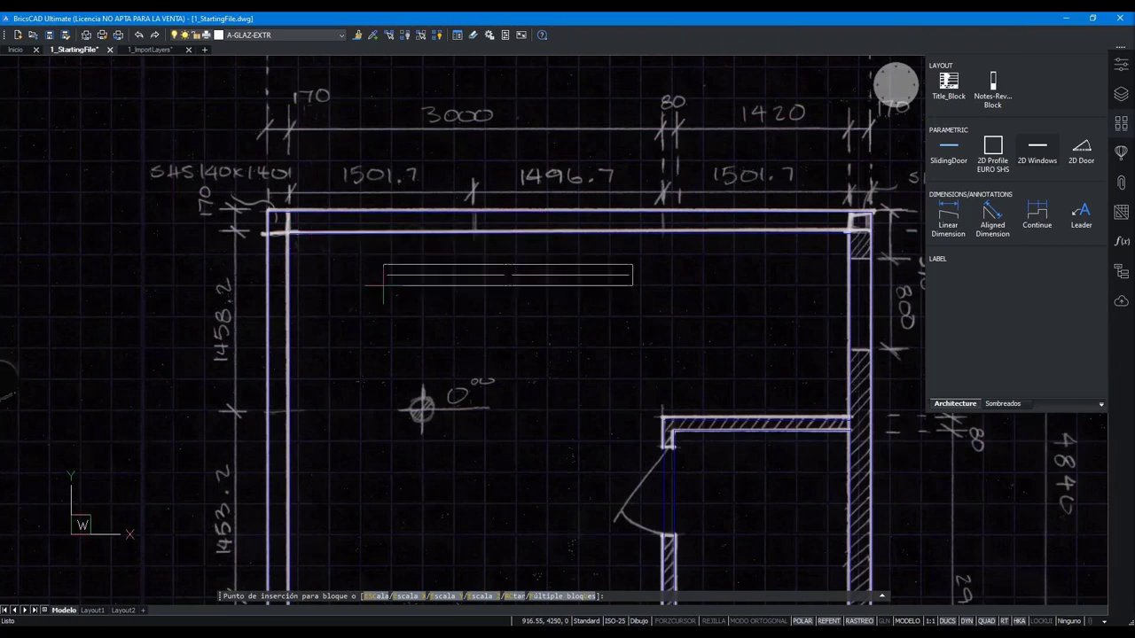
{"action": "scroll", "coordinate": [363, 251], "scroll_direction": "down", "scroll_amount": 3}
{"action": "middle_click_drag", "start_coordinate": [383, 304], "coordinate": [378, 251]}
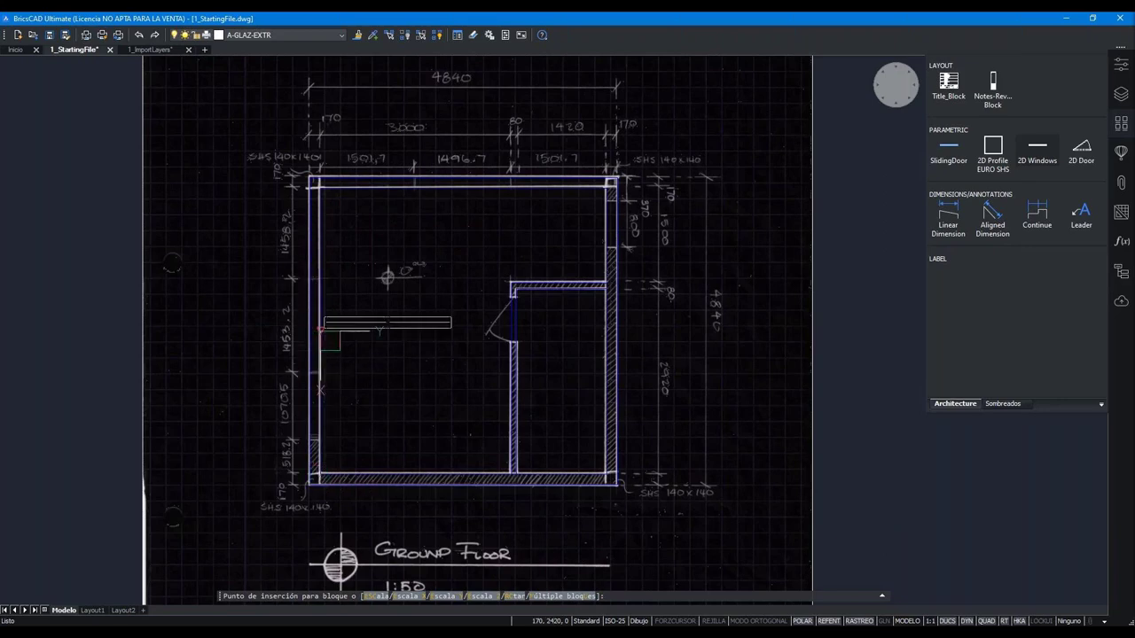
{"action": "scroll", "coordinate": [340, 180], "scroll_direction": "up", "scroll_amount": 5}
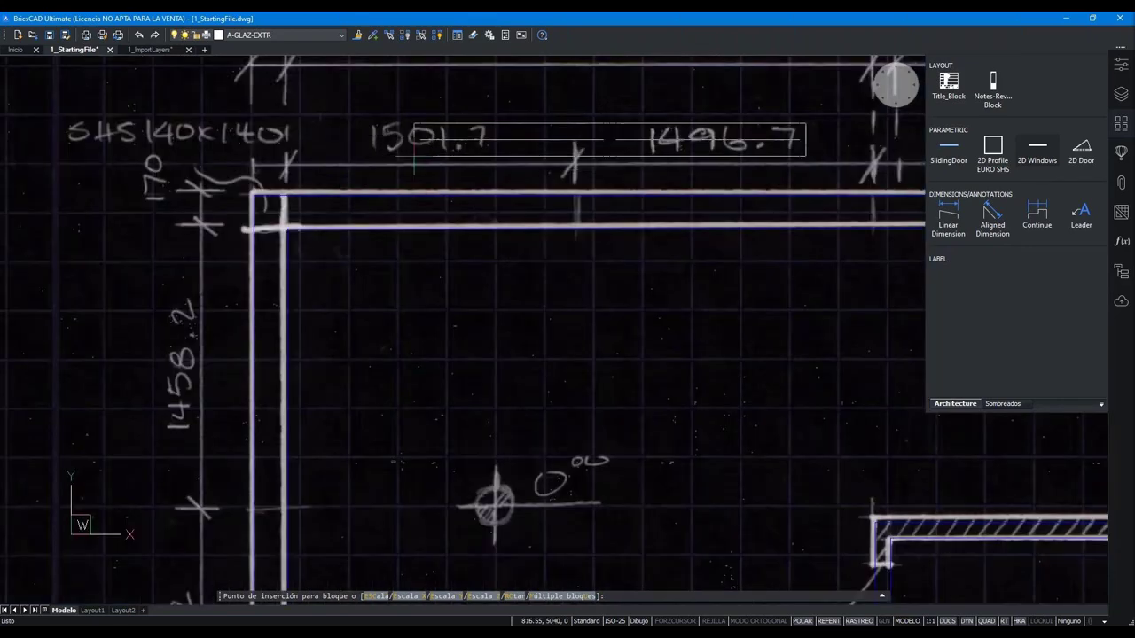
{"action": "scroll", "coordinate": [365, 174], "scroll_direction": "up", "scroll_amount": 3}
{"action": "left_click", "coordinate": [204, 278]}
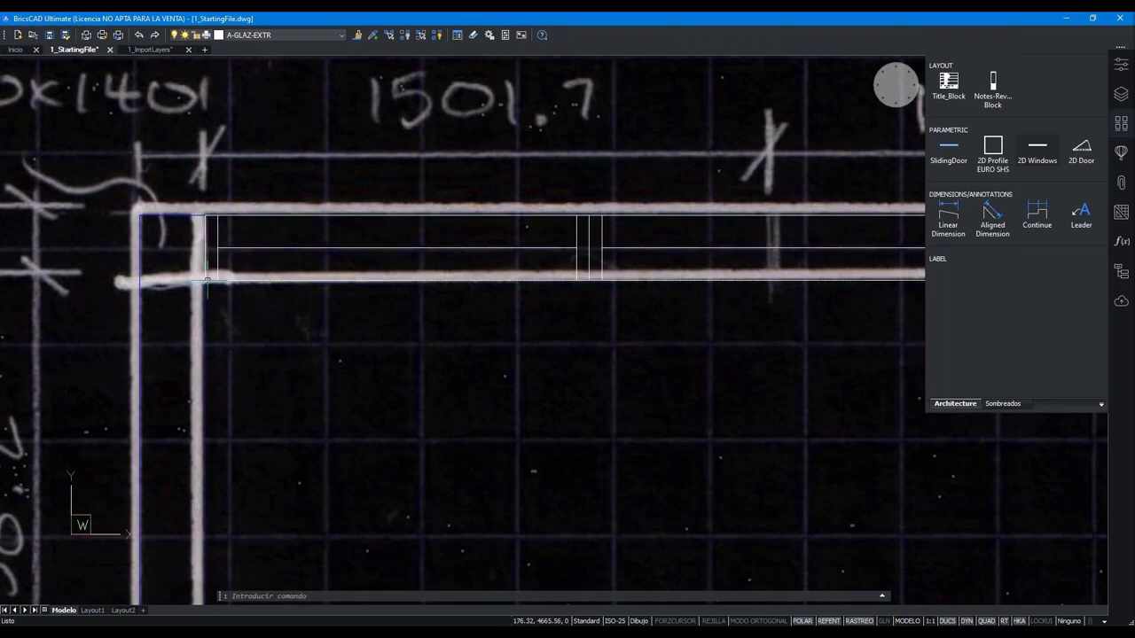
{"action": "scroll", "coordinate": [567, 234], "scroll_direction": "down", "scroll_amount": 2}
{"action": "scroll", "coordinate": [568, 233], "scroll_direction": "down", "scroll_amount": 2}
{"action": "middle_click_drag", "start_coordinate": [567, 233], "coordinate": [463, 302]}
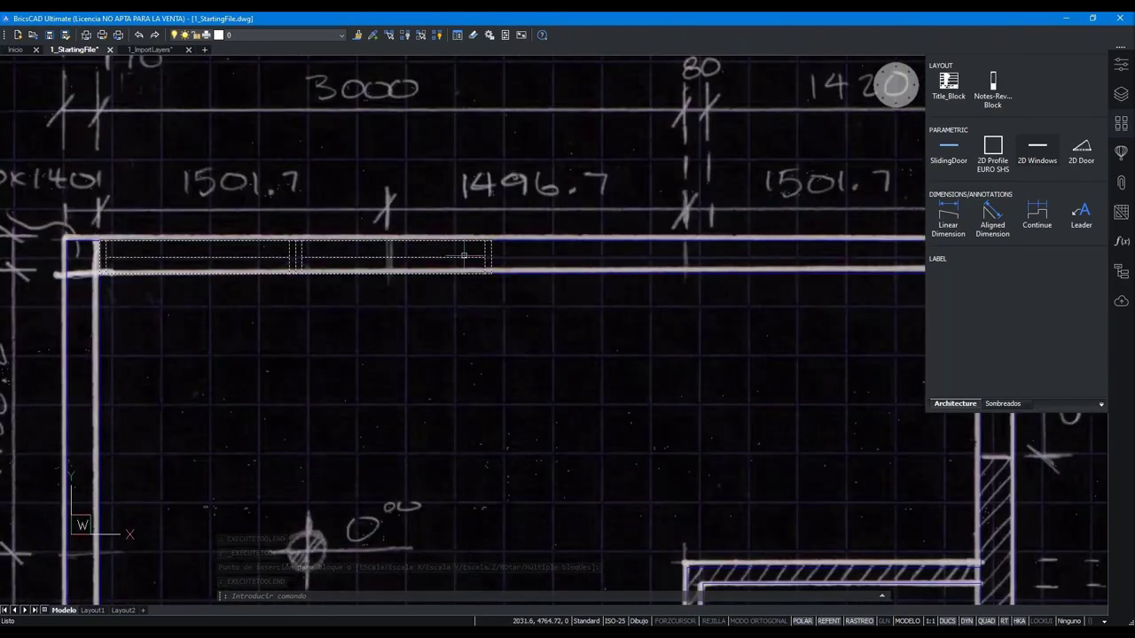
- Set the top-wall window block to 3 panes in Properties
{"action": "left_click", "coordinate": [464, 257]}
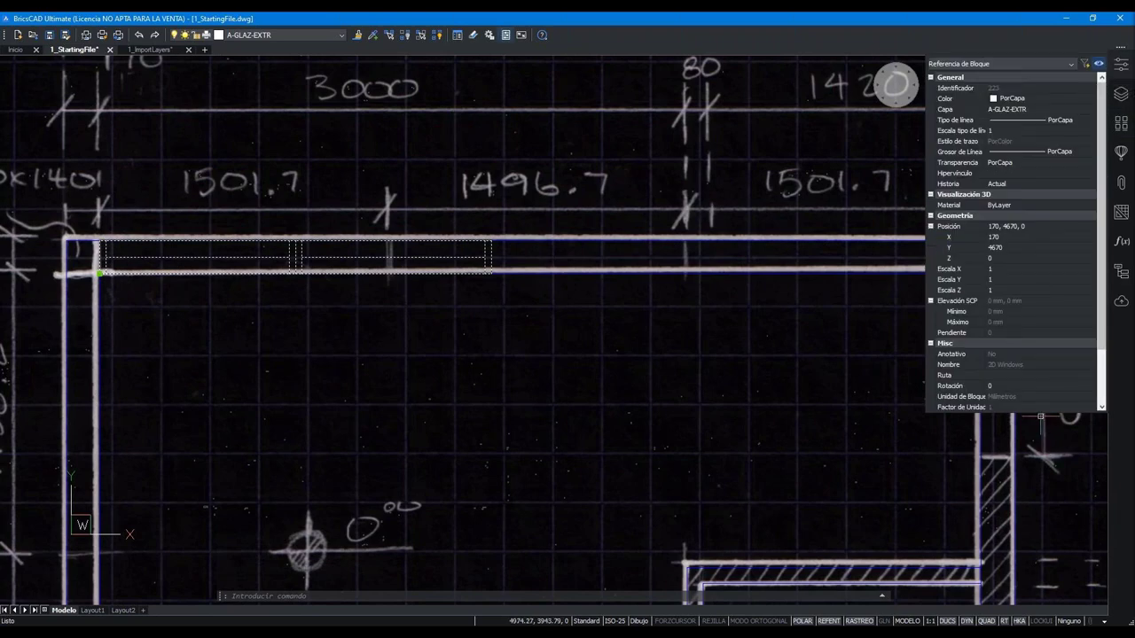
{"action": "left_click_drag", "start_coordinate": [1039, 410], "coordinate": [1034, 503]}
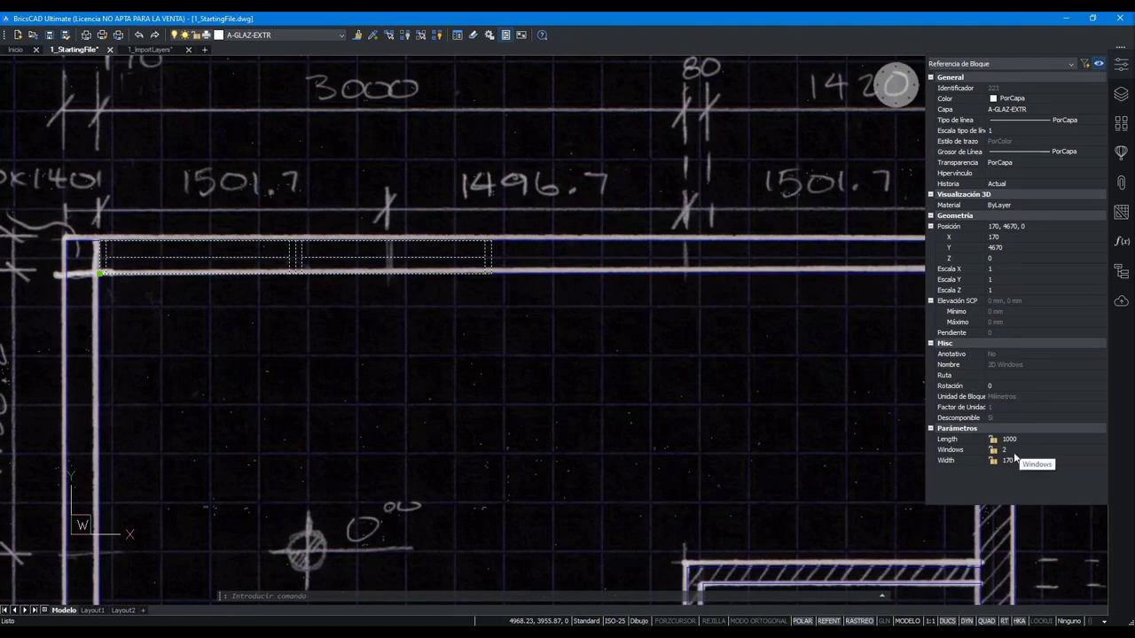
{"action": "left_click", "coordinate": [1016, 450]}
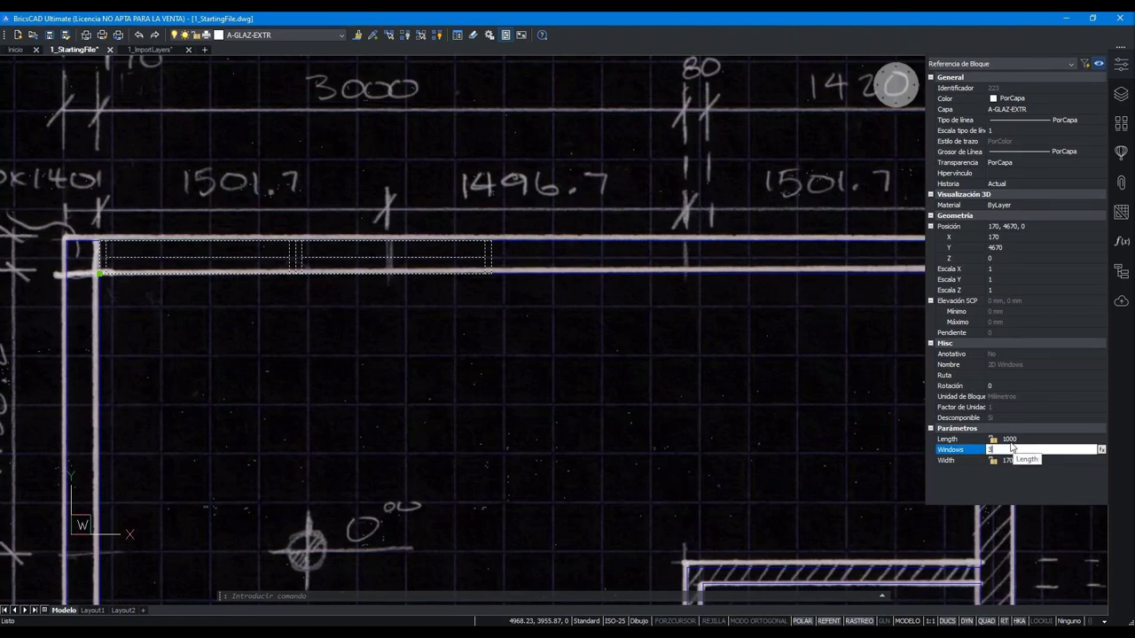
{"action": "type", "text": "3"}
{"action": "key", "text": "Return"}
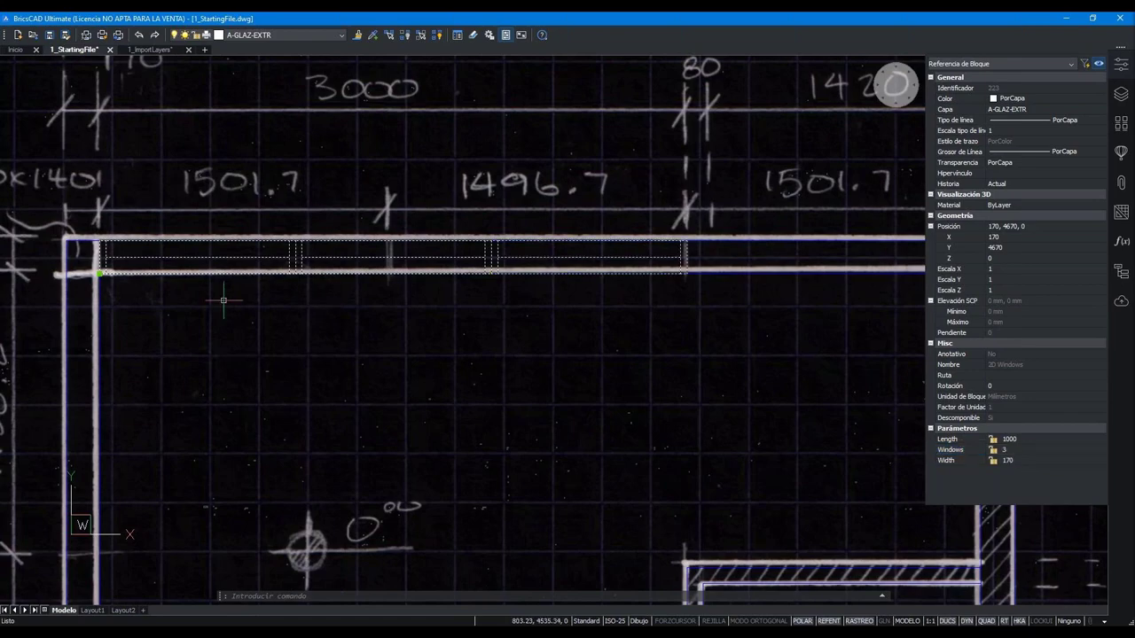
{"action": "scroll", "coordinate": [224, 297], "scroll_direction": "down", "scroll_amount": 3}
{"action": "scroll", "coordinate": [226, 300], "scroll_direction": "down", "scroll_amount": 1}
{"action": "scroll", "coordinate": [228, 303], "scroll_direction": "up", "scroll_amount": 2}
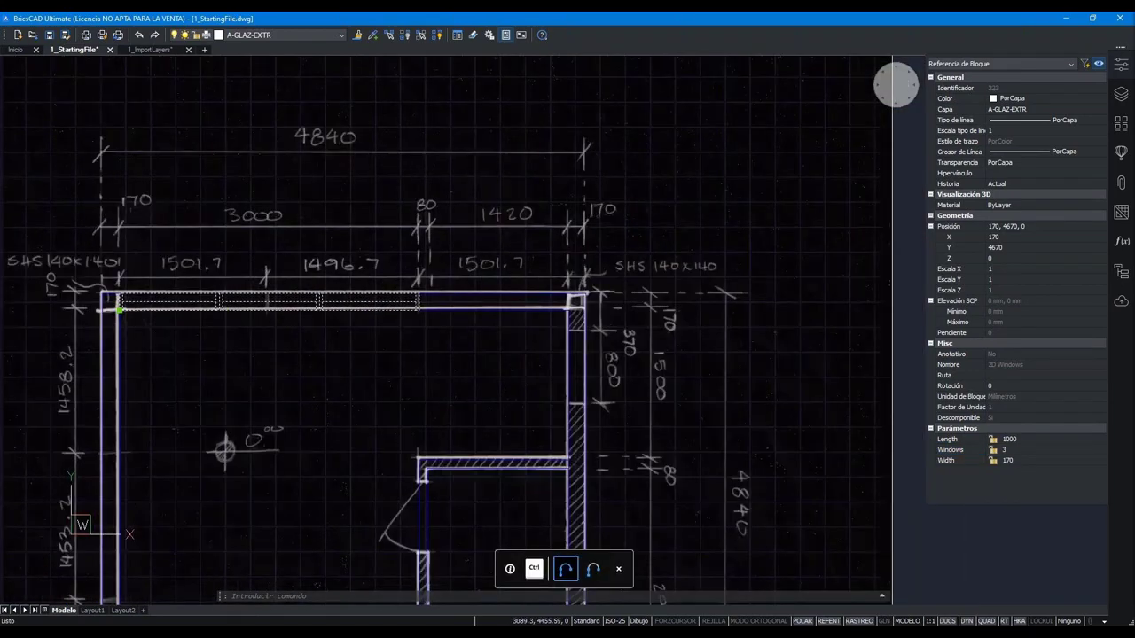
{"action": "left_click", "coordinate": [1037, 451]}
{"action": "left_click", "coordinate": [1020, 440]}
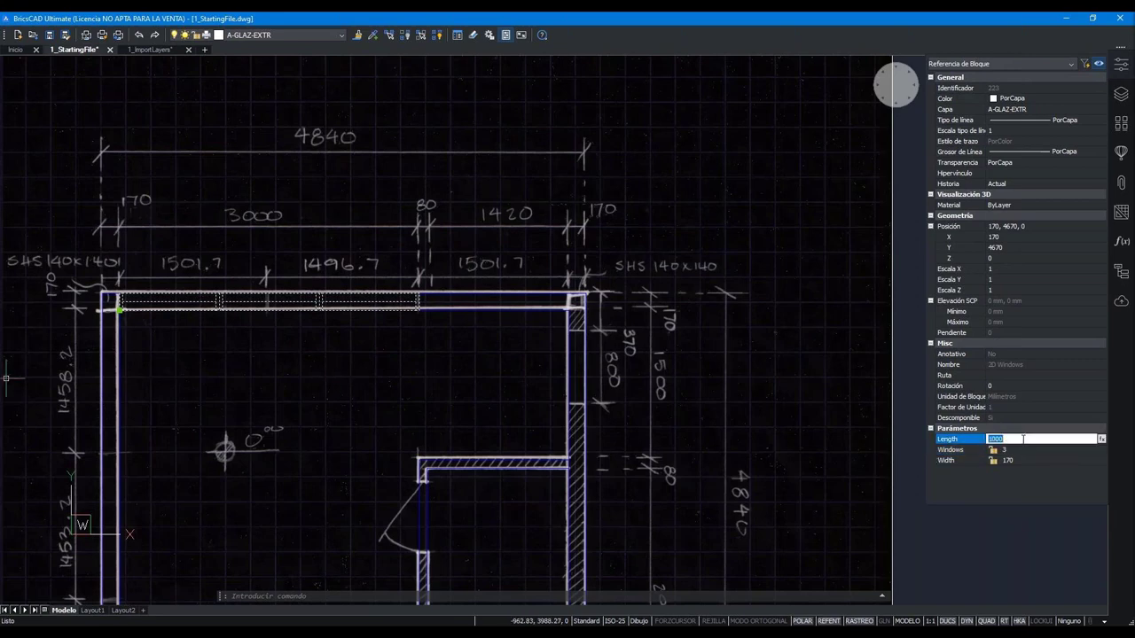
{"action": "key", "text": "Return"}
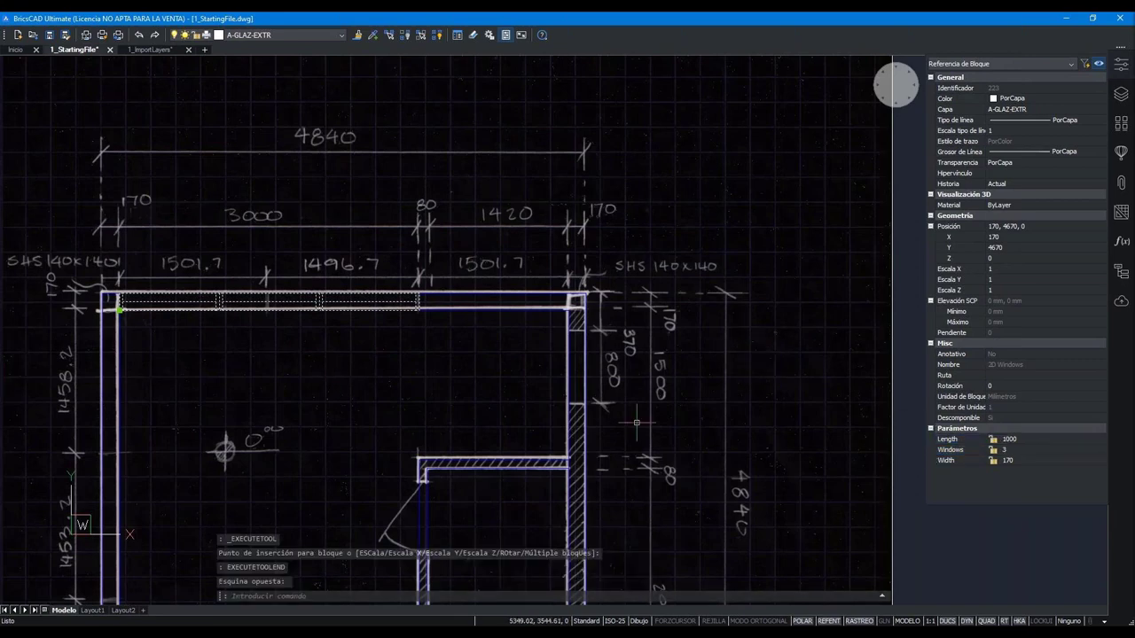
{"action": "key", "text": "Escape"}
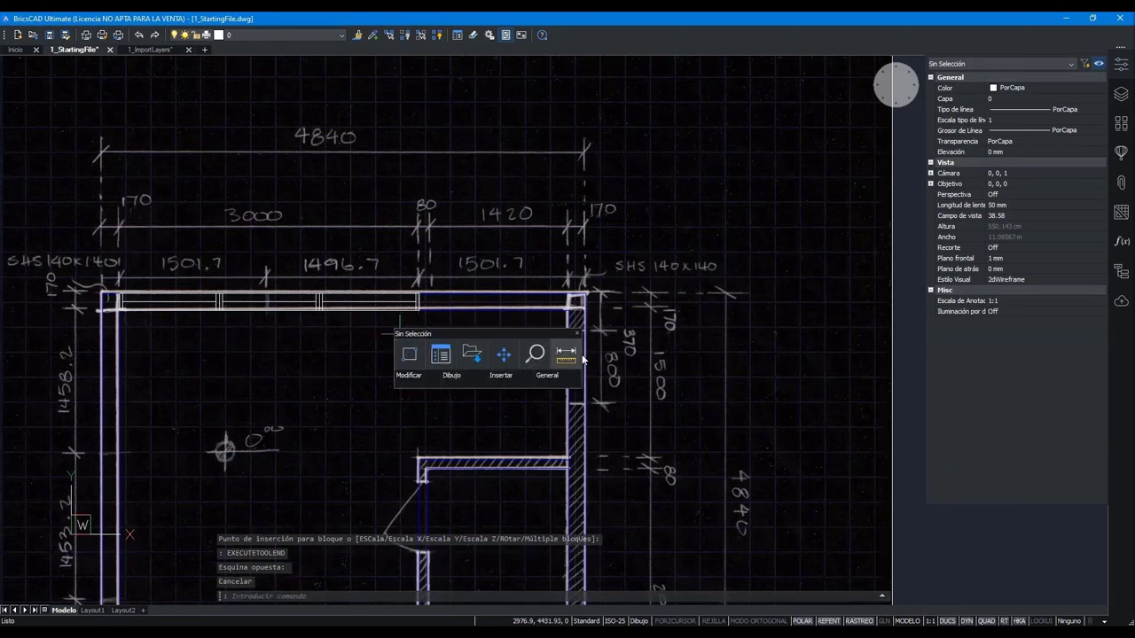
- Measure the inner top wall as 4500 and set the window Length to 4500/3
{"action": "left_click", "coordinate": [565, 354]}
{"action": "left_click", "coordinate": [567, 310]}
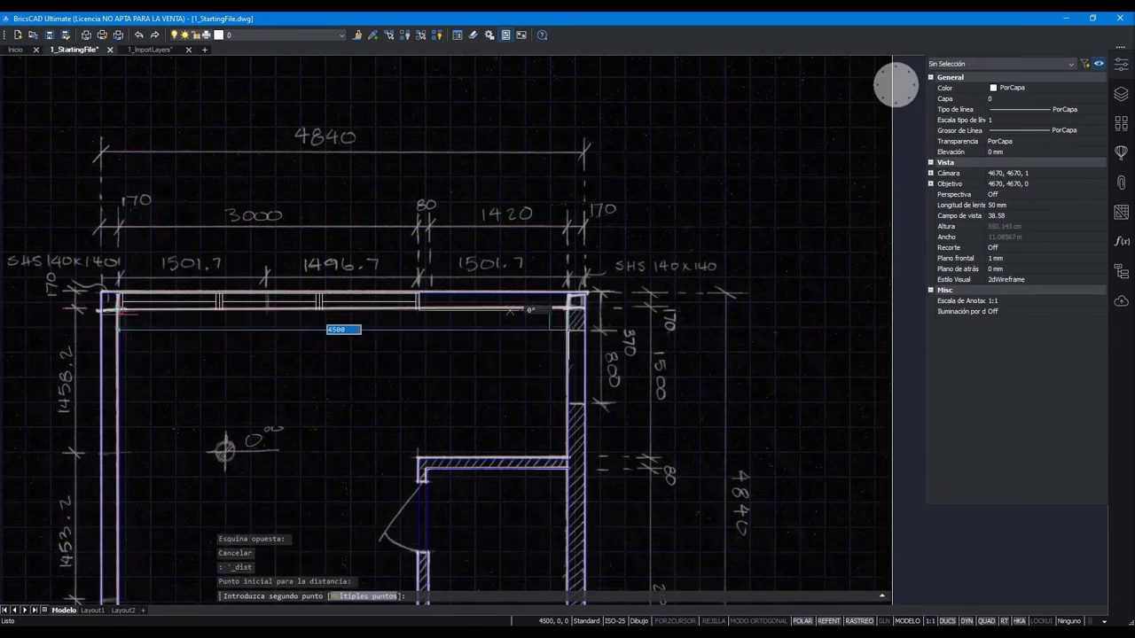
{"action": "left_click", "coordinate": [118, 309]}
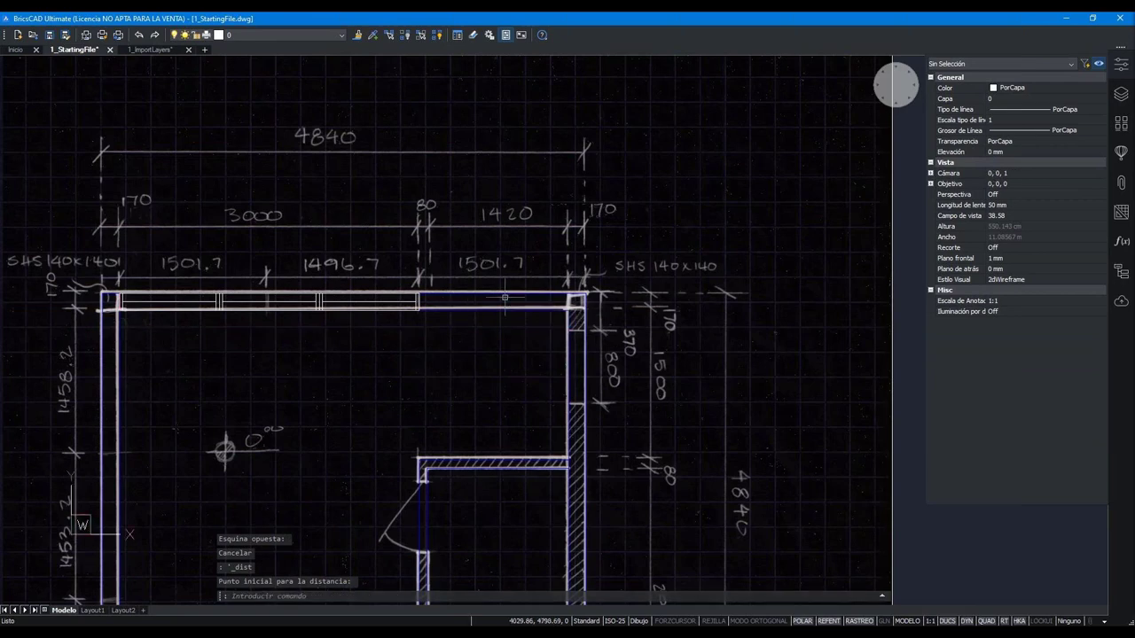
{"action": "left_click", "coordinate": [372, 302]}
{"action": "left_click", "coordinate": [1024, 439]}
{"action": "type", "text": "4500/3"}
{"action": "key", "text": "Return"}
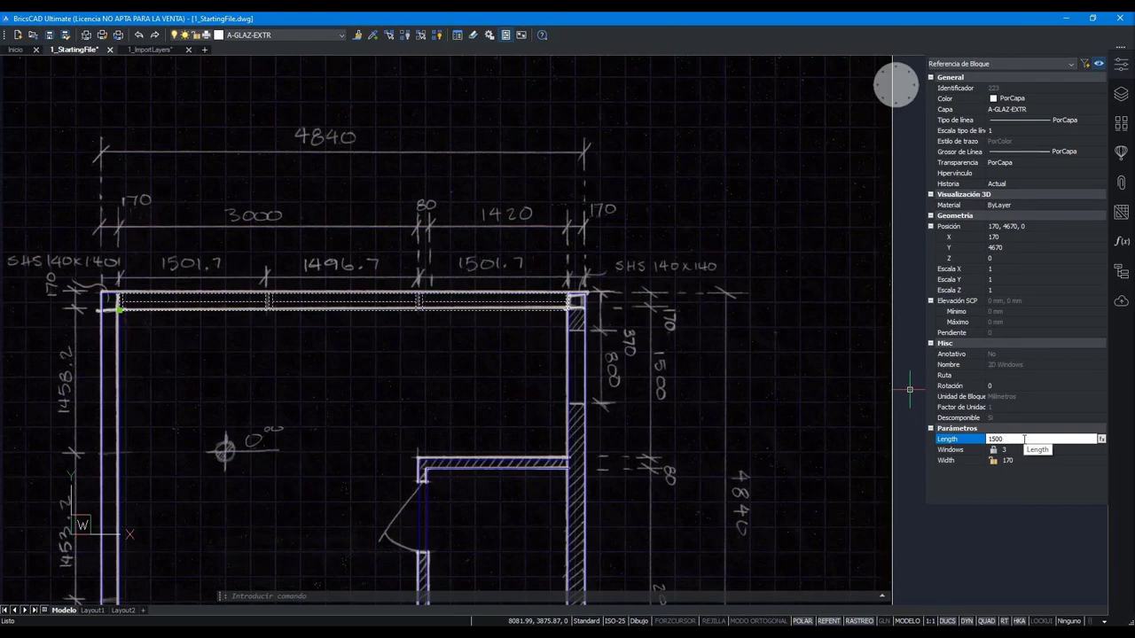
{"action": "key", "text": "Escape"}
{"action": "key", "text": "Escape"}
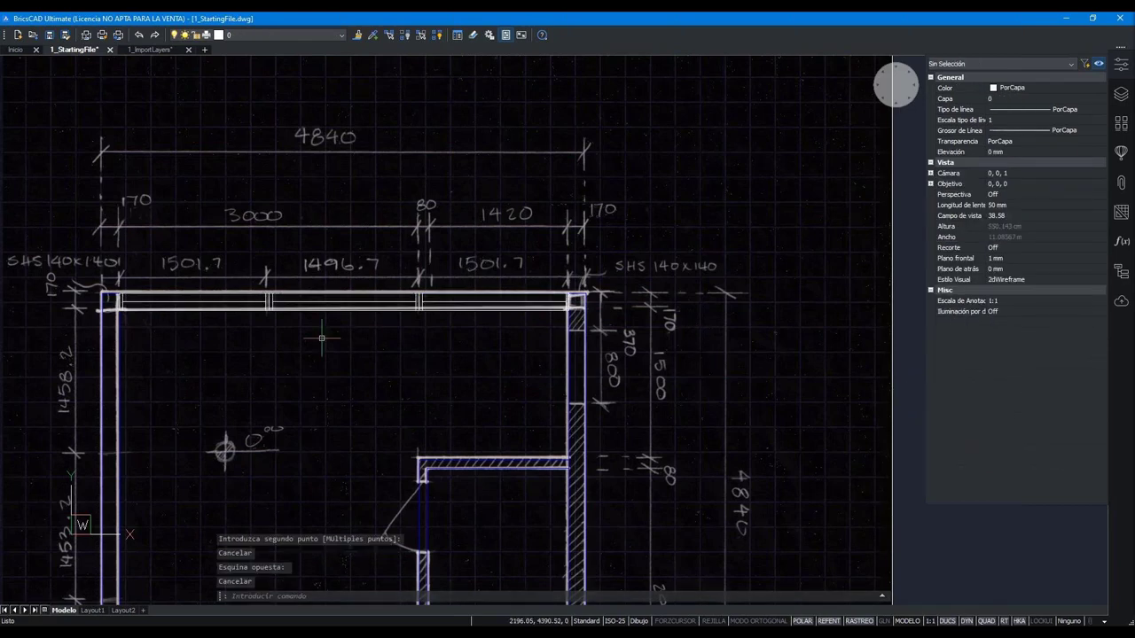
{"action": "scroll", "coordinate": [236, 270], "scroll_direction": "up", "scroll_amount": 2}
{"action": "middle_click_drag", "start_coordinate": [207, 388], "coordinate": [272, 305]}
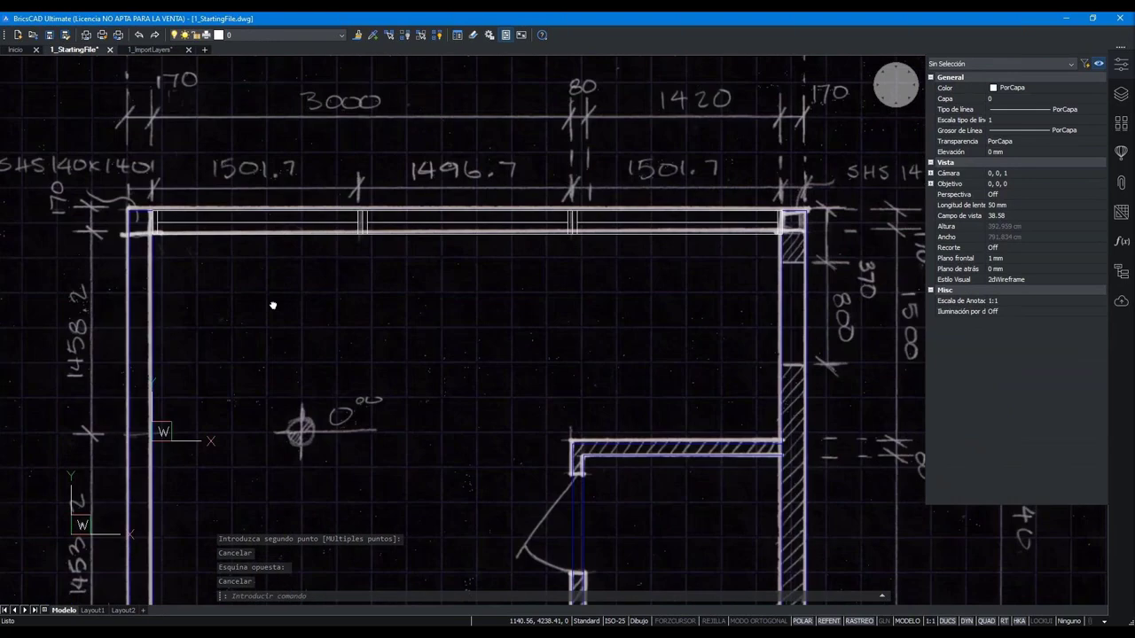
{"action": "scroll", "coordinate": [292, 307], "scroll_direction": "down", "scroll_amount": 2}
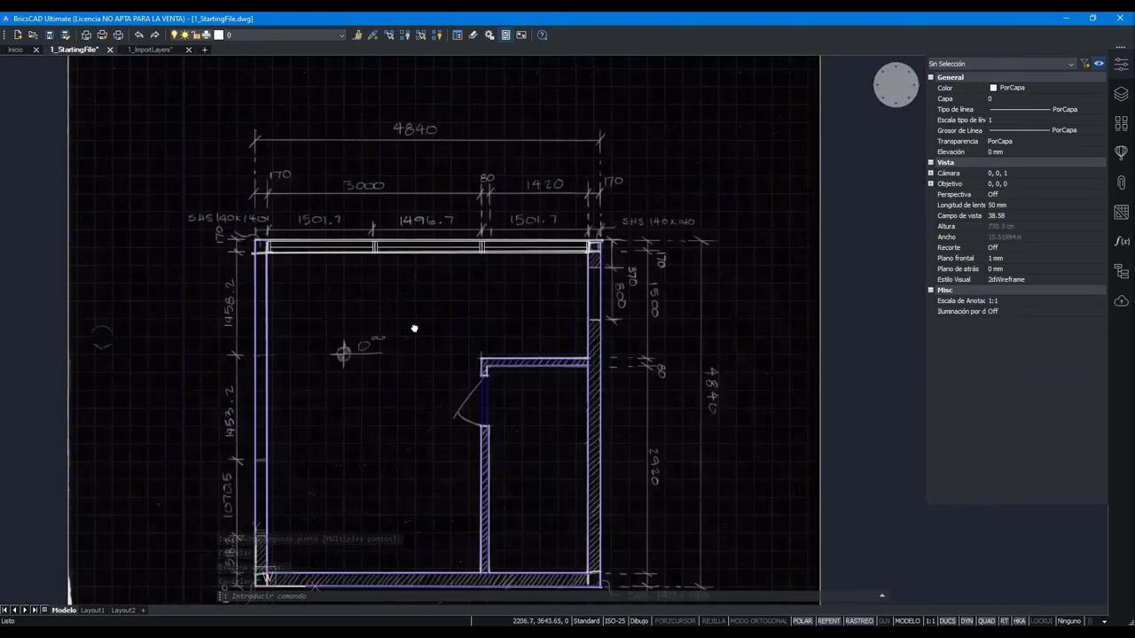
- Insert a 2D window with the Nearest snap, then erase the misplaced copy
{"action": "left_click", "coordinate": [1120, 124]}
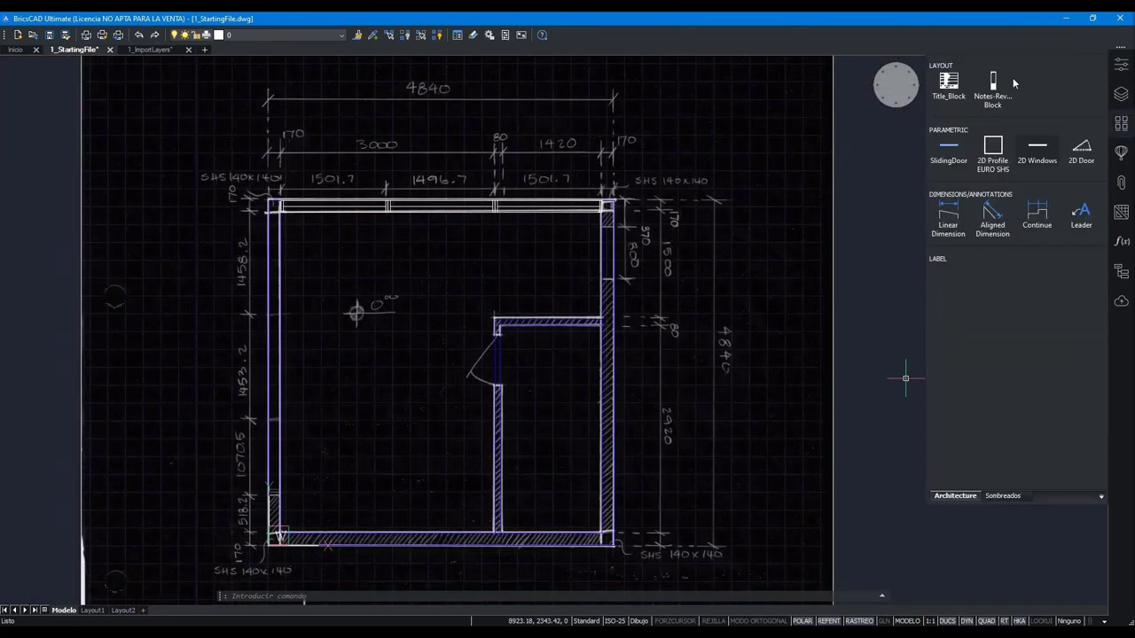
{"action": "left_click", "coordinate": [1037, 154]}
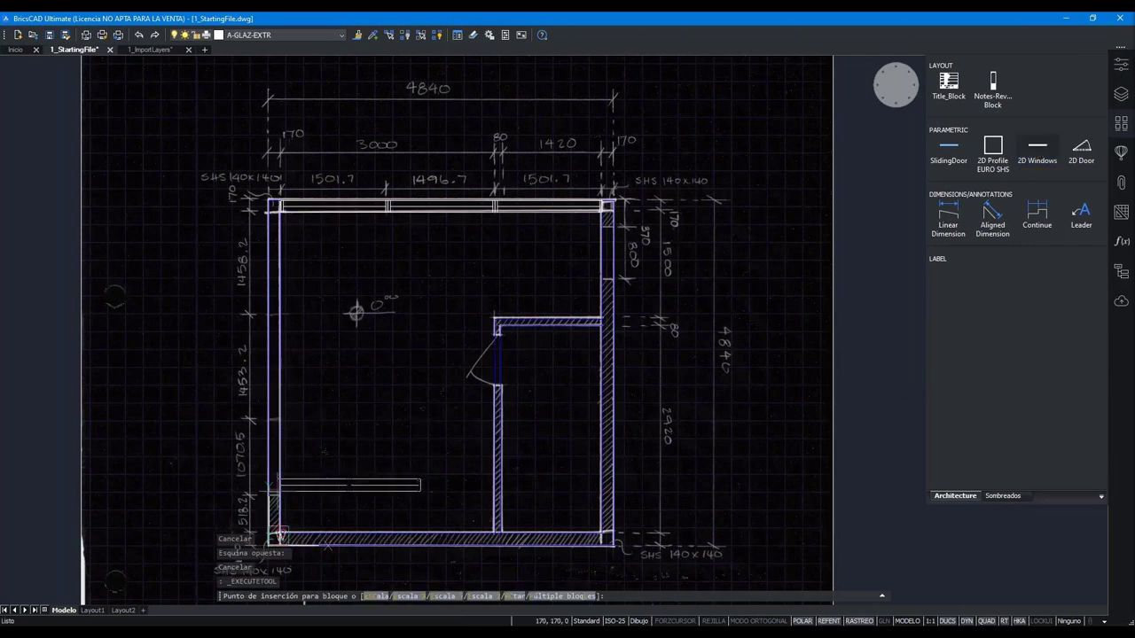
{"action": "scroll", "coordinate": [275, 532], "scroll_direction": "up", "scroll_amount": 2}
{"action": "scroll", "coordinate": [337, 478], "scroll_direction": "up", "scroll_amount": 1}
{"action": "type", "text": "near"}
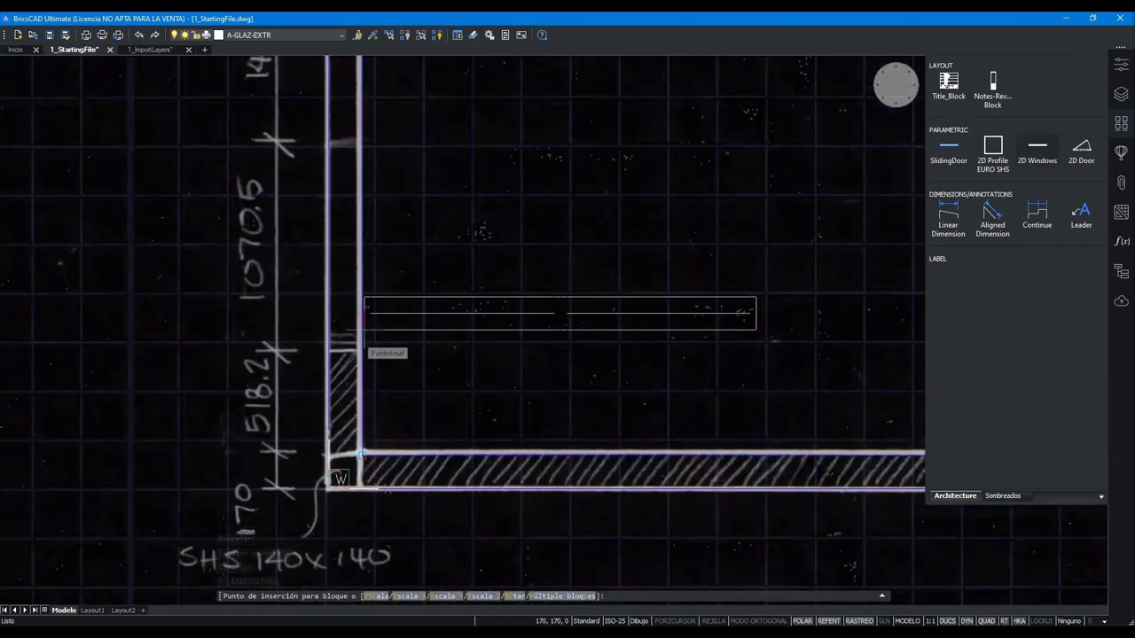
{"action": "key", "text": "Return"}
{"action": "right_click", "coordinate": [384, 330], "text": "shift"}
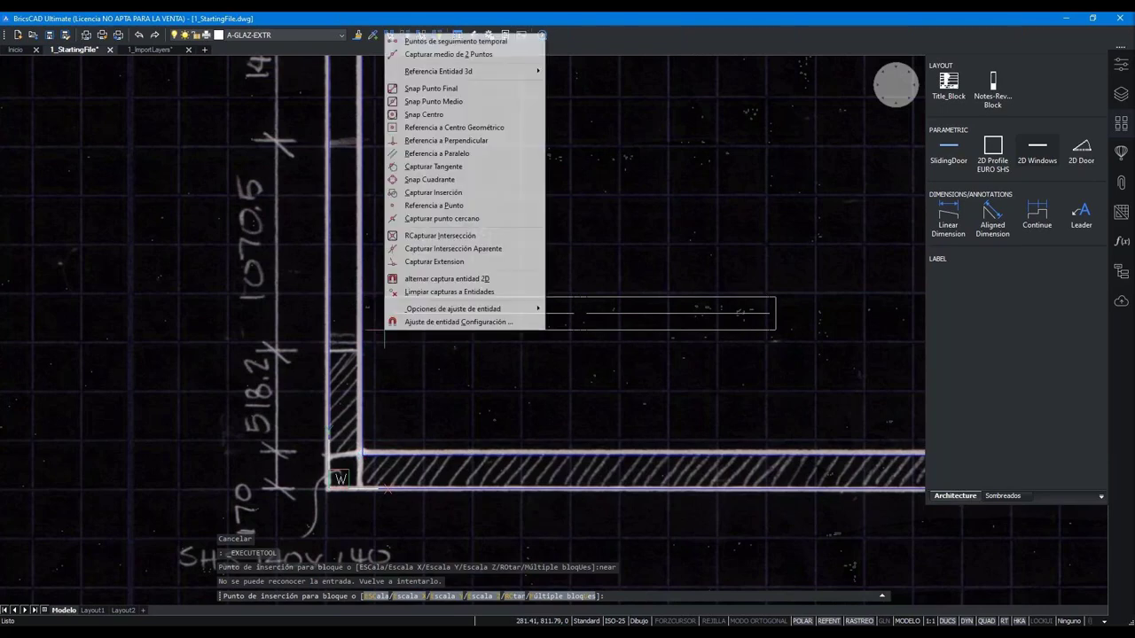
{"action": "left_click", "coordinate": [424, 219]}
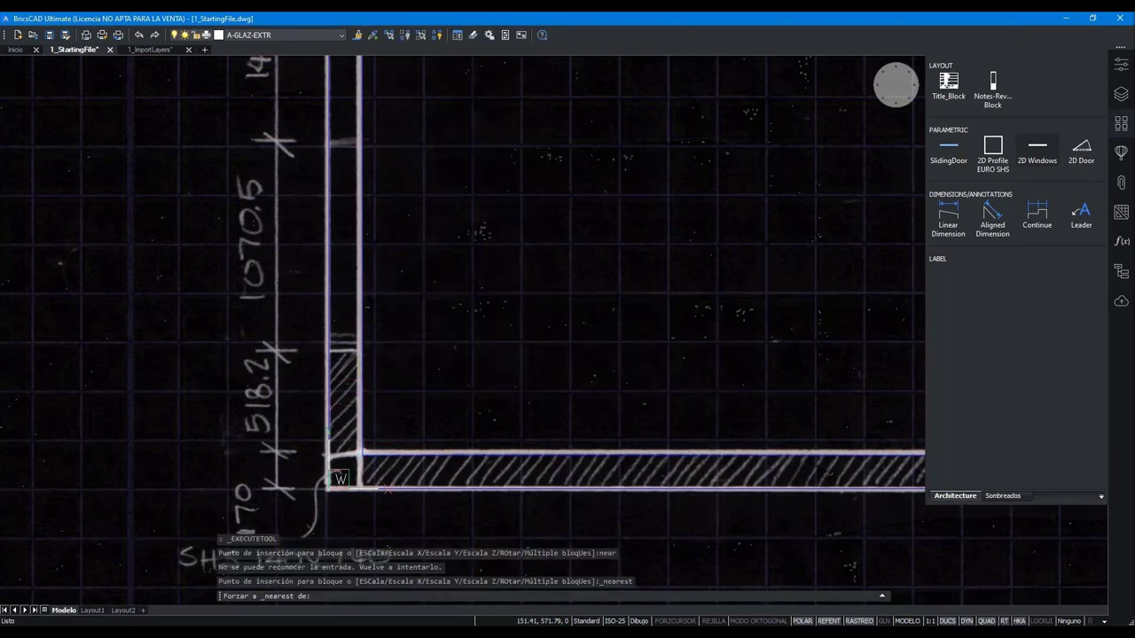
{"action": "left_click", "coordinate": [358, 374]}
{"action": "left_click", "coordinate": [417, 355]}
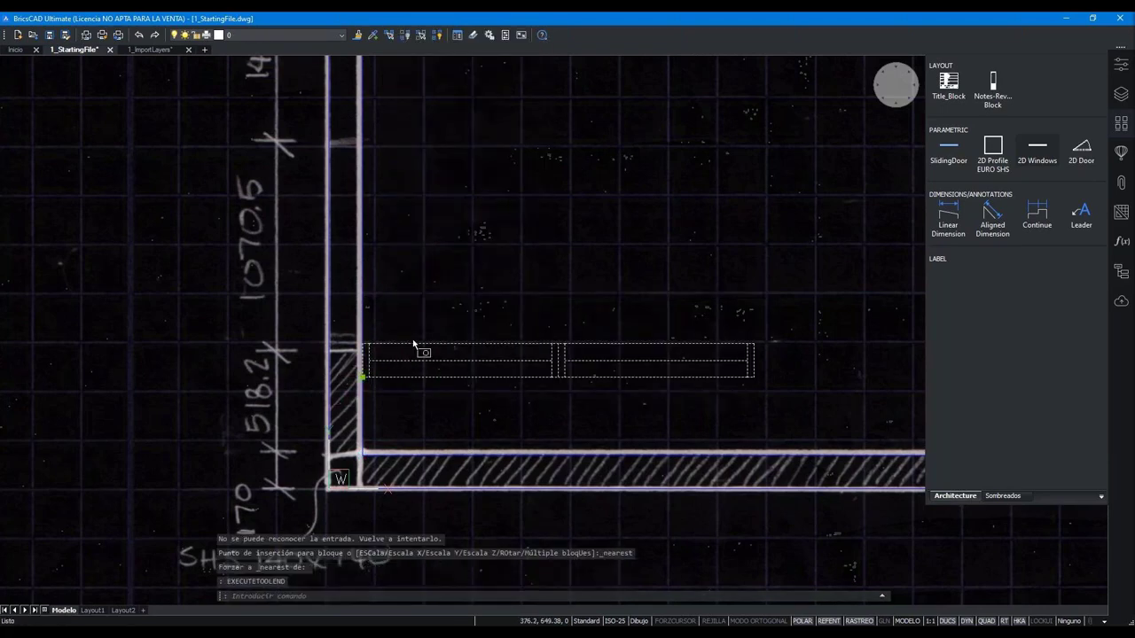
{"action": "key", "text": "Delete"}
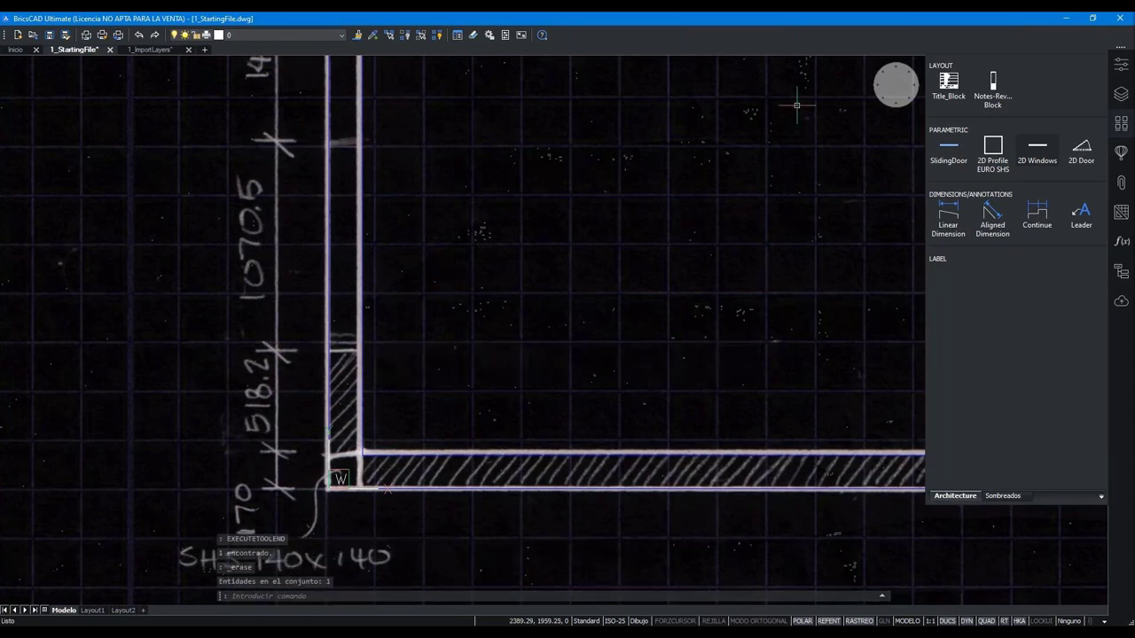
- Place a 2D window on the left exterior wall using the Nearest snap
{"action": "left_click", "coordinate": [1037, 151]}
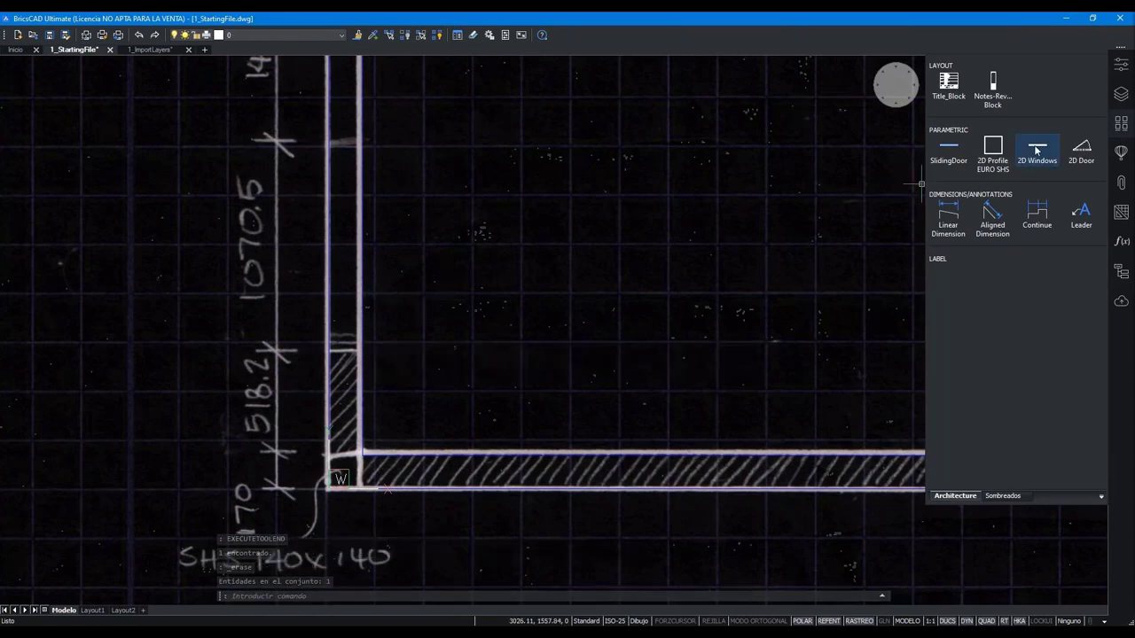
{"action": "right_click", "coordinate": [372, 358], "text": "shift"}
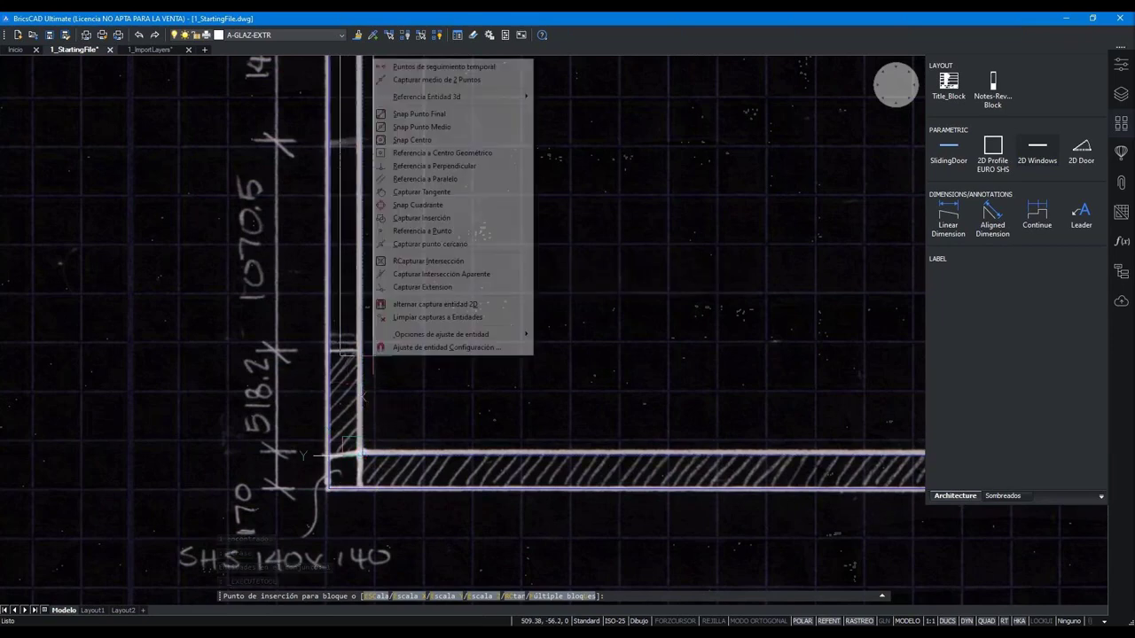
{"action": "left_click", "coordinate": [433, 244]}
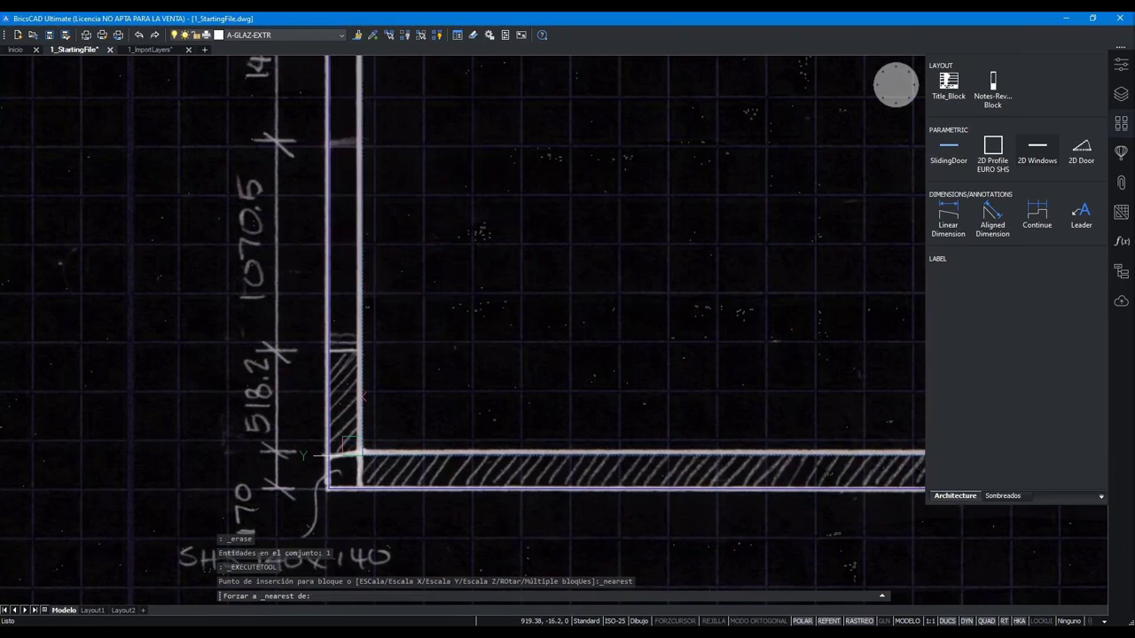
{"action": "left_click", "coordinate": [350, 447]}
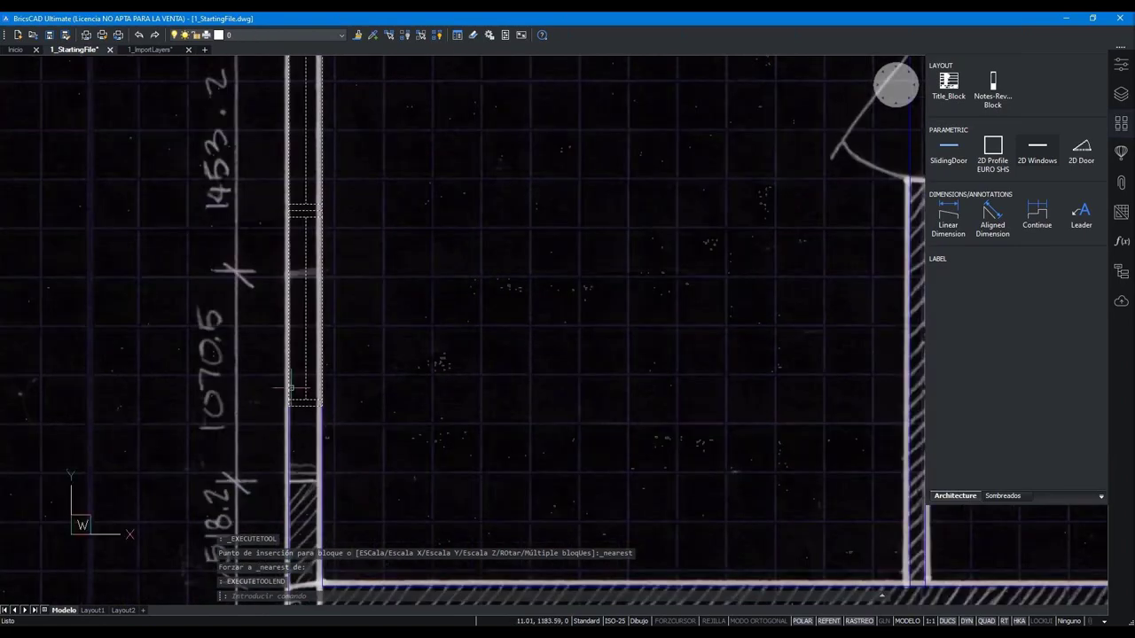
{"action": "scroll", "coordinate": [434, 292], "scroll_direction": "down", "scroll_amount": 2}
{"action": "scroll", "coordinate": [316, 430], "scroll_direction": "up", "scroll_amount": 2}
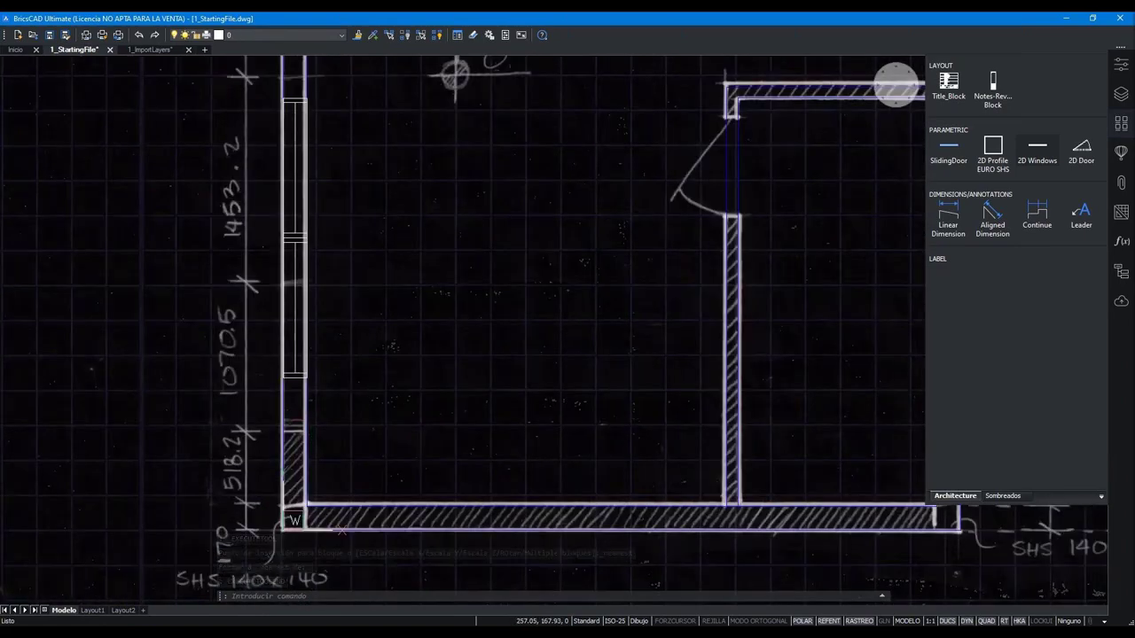
{"action": "left_click", "coordinate": [321, 505]}
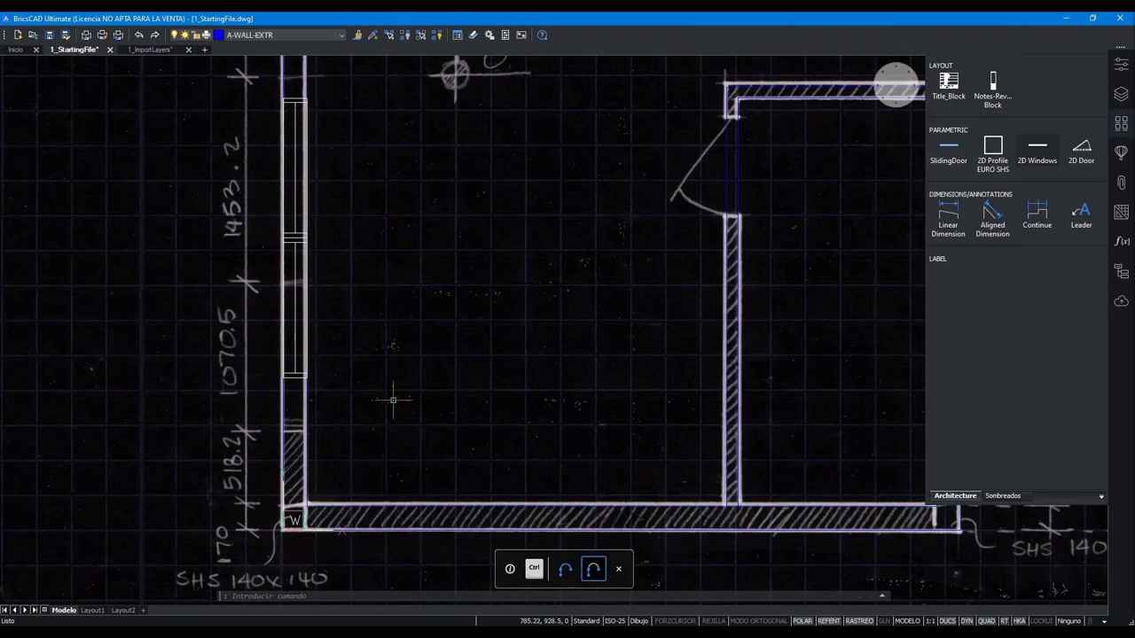
- Grip-stretch the left-wall window's bottom end down to the hatched corner column
{"action": "left_click", "coordinate": [306, 381]}
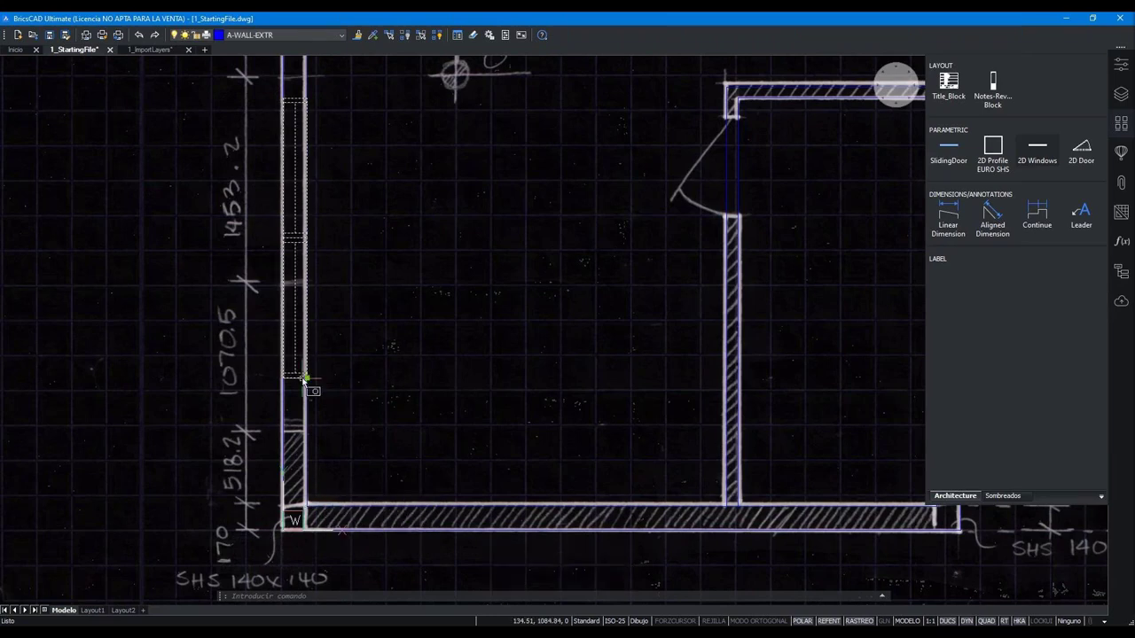
{"action": "left_click", "coordinate": [306, 377]}
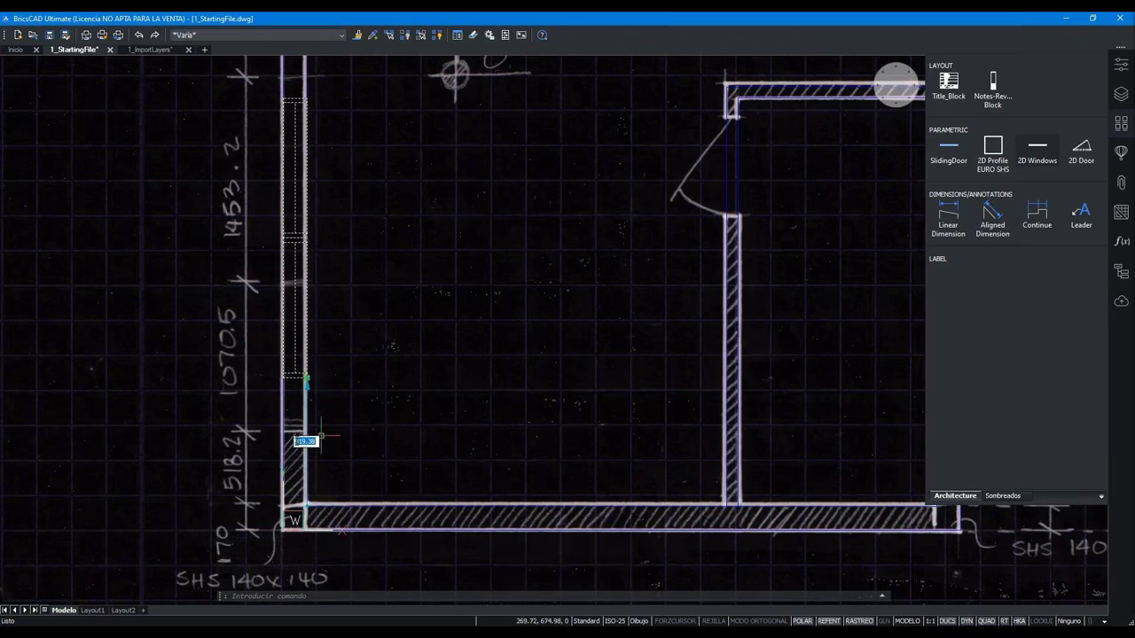
{"action": "key", "text": "Tab"}
{"action": "scroll", "coordinate": [292, 453], "scroll_direction": "up", "scroll_amount": 2}
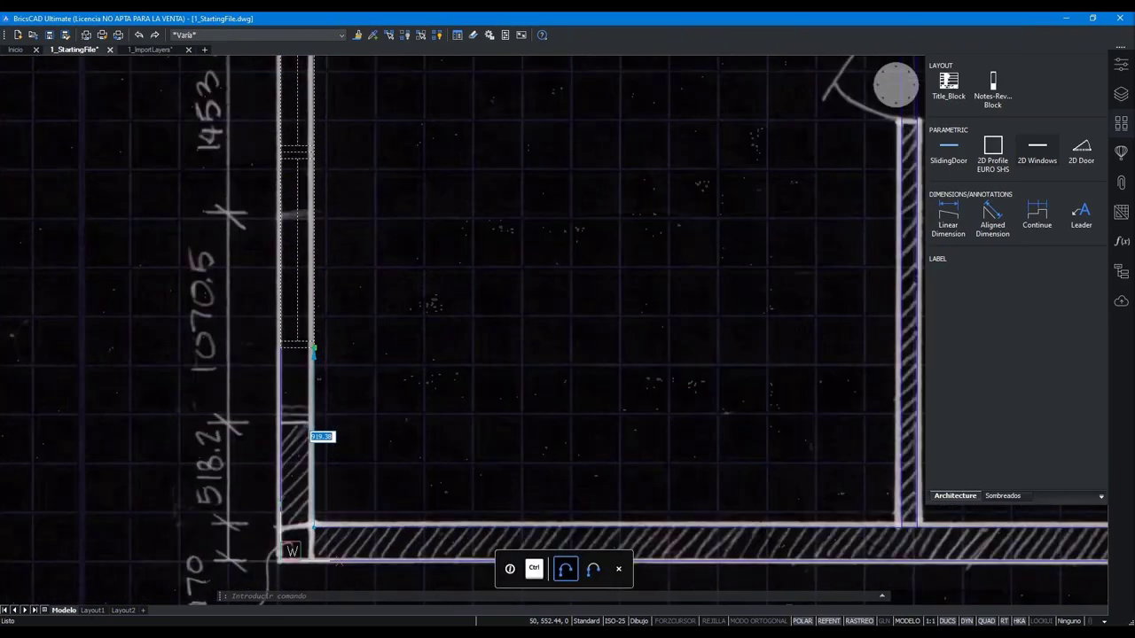
{"action": "scroll", "coordinate": [293, 452], "scroll_direction": "up", "scroll_amount": 1}
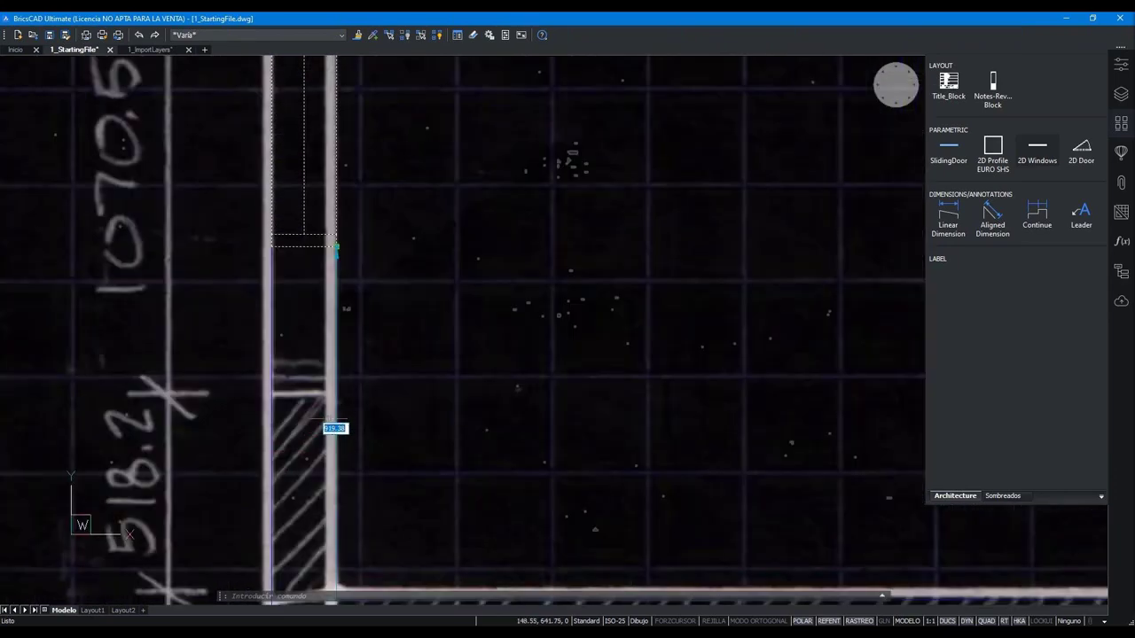
{"action": "type", "text": "300"}
{"action": "key", "text": "Return"}
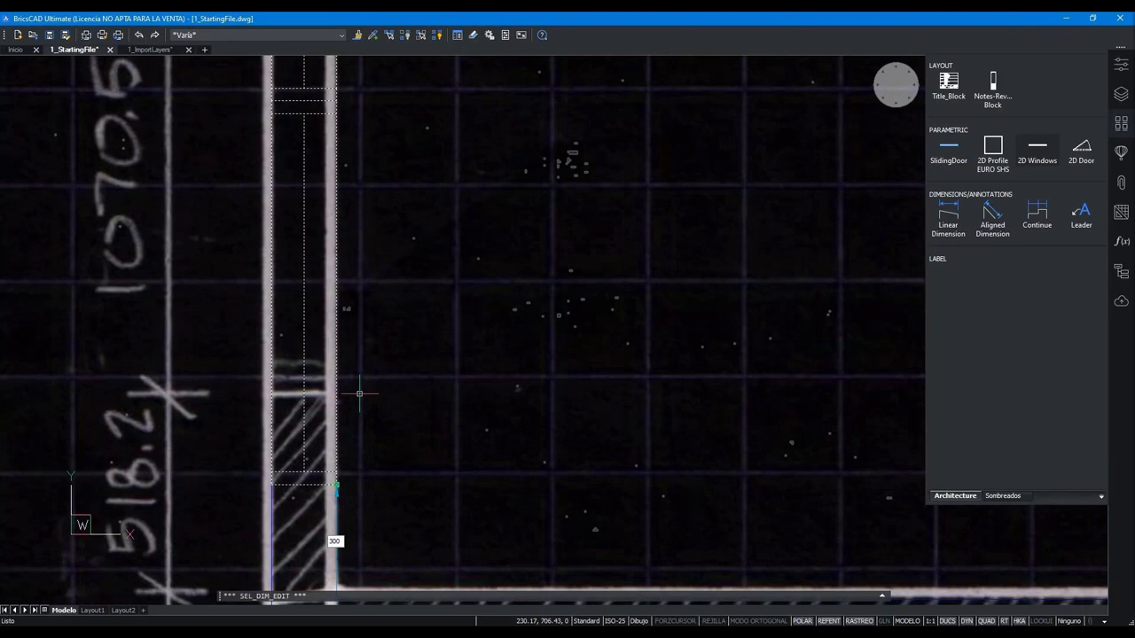
{"action": "scroll", "coordinate": [359, 394], "scroll_direction": "down", "scroll_amount": 2}
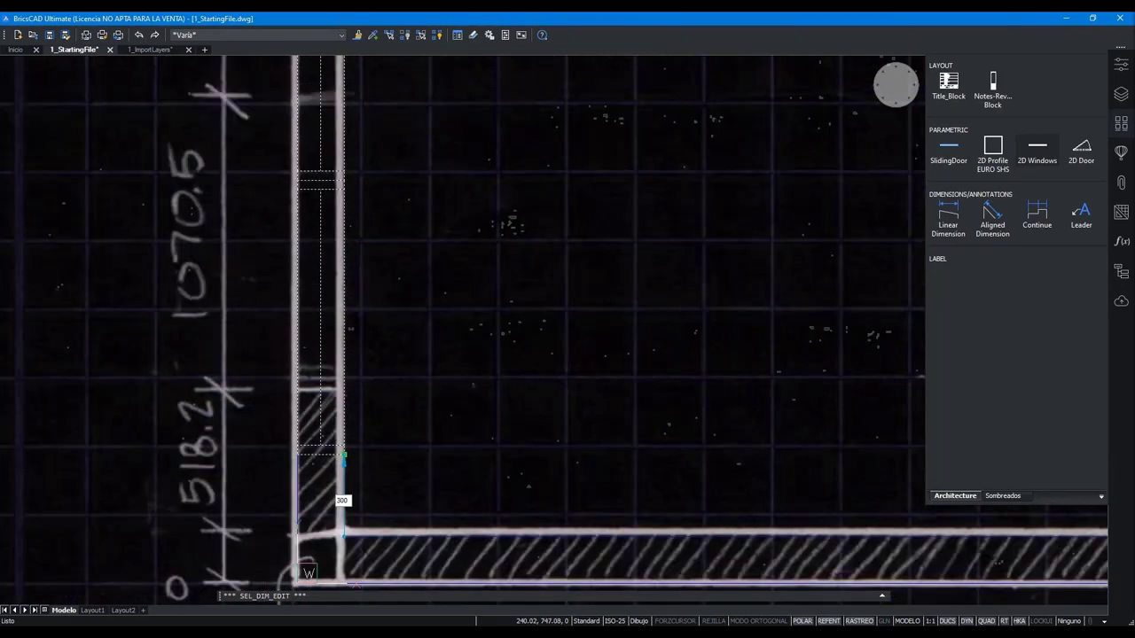
{"action": "scroll", "coordinate": [359, 394], "scroll_direction": "down", "scroll_amount": 1}
{"action": "scroll", "coordinate": [295, 469], "scroll_direction": "up", "scroll_amount": 1}
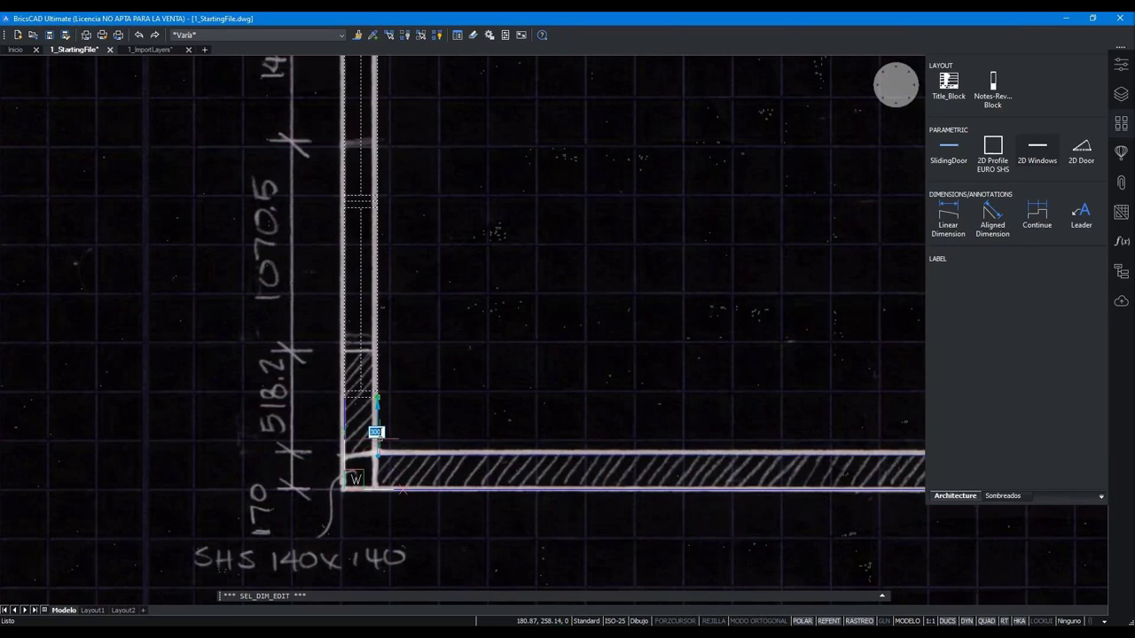
{"action": "left_click", "coordinate": [377, 404]}
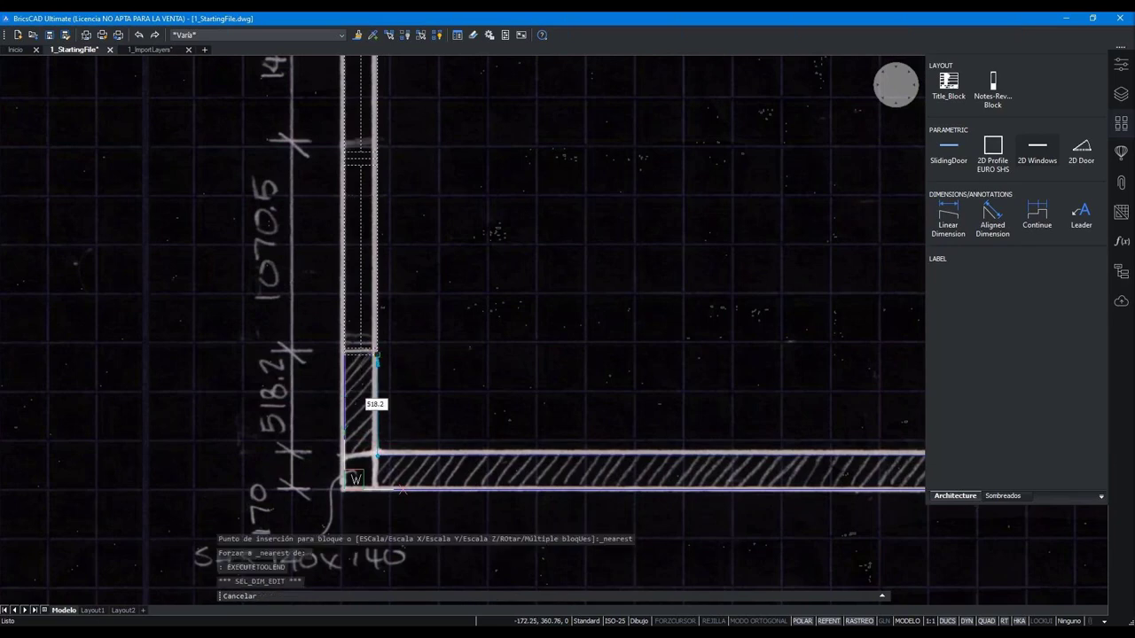
{"action": "key", "text": "Escape"}
{"action": "scroll", "coordinate": [451, 309], "scroll_direction": "down", "scroll_amount": 1}
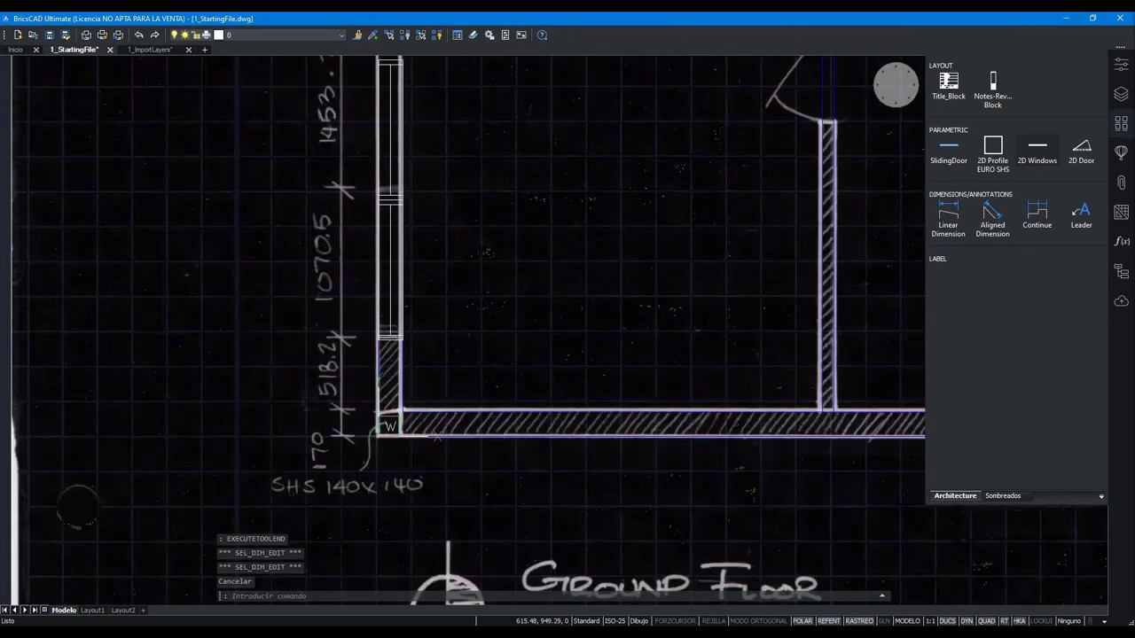
{"action": "scroll", "coordinate": [436, 435], "scroll_direction": "down", "scroll_amount": 2}
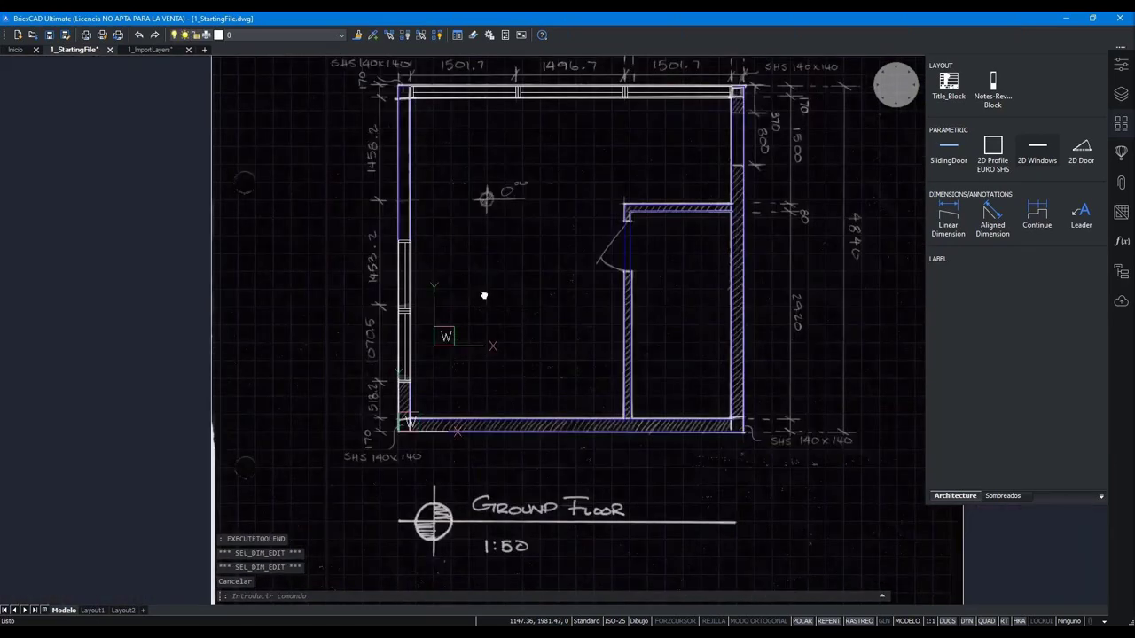
- Measure the left wall at 3981.80 and copy that value from the command history
{"action": "right_click", "coordinate": [434, 302]}
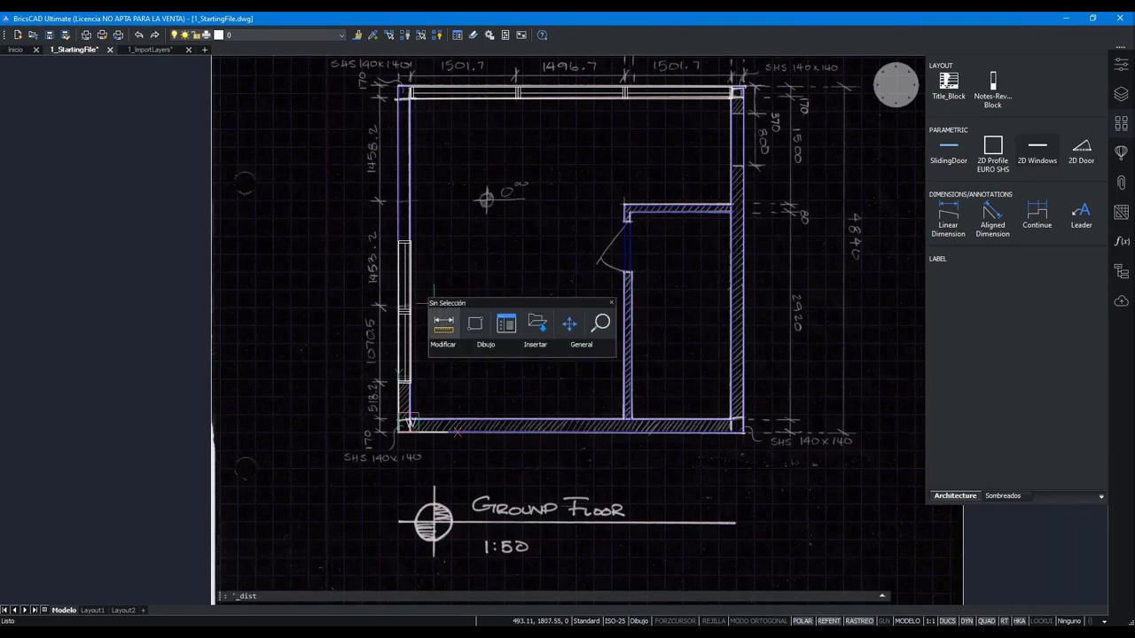
{"action": "left_click", "coordinate": [404, 383]}
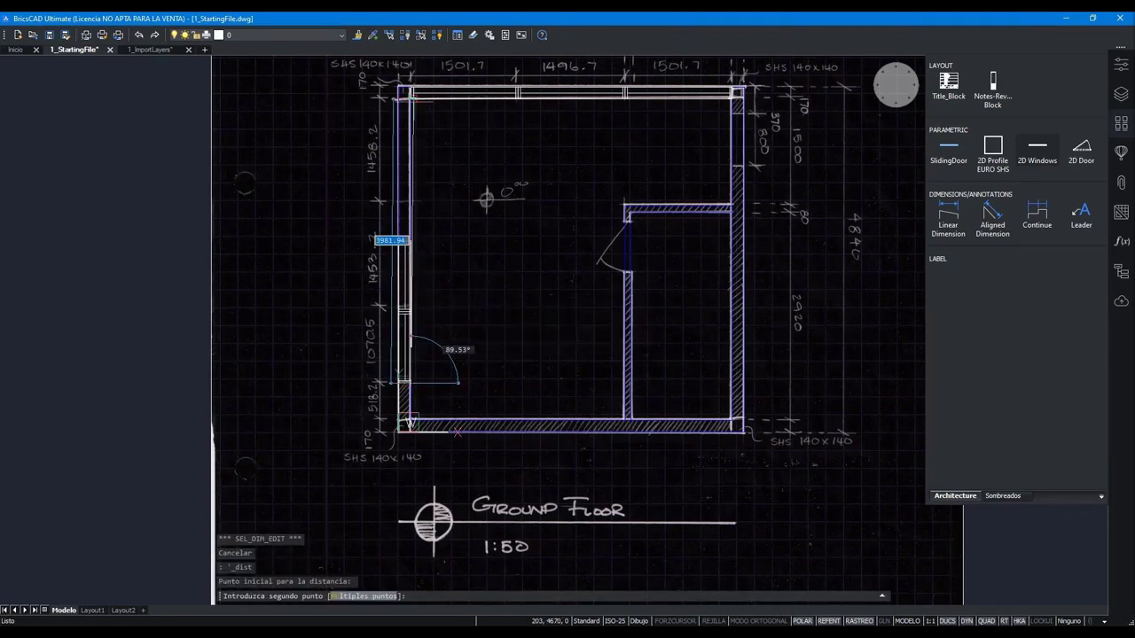
{"action": "left_click", "coordinate": [408, 96]}
{"action": "scroll", "coordinate": [408, 96], "scroll_direction": "up", "scroll_amount": 3}
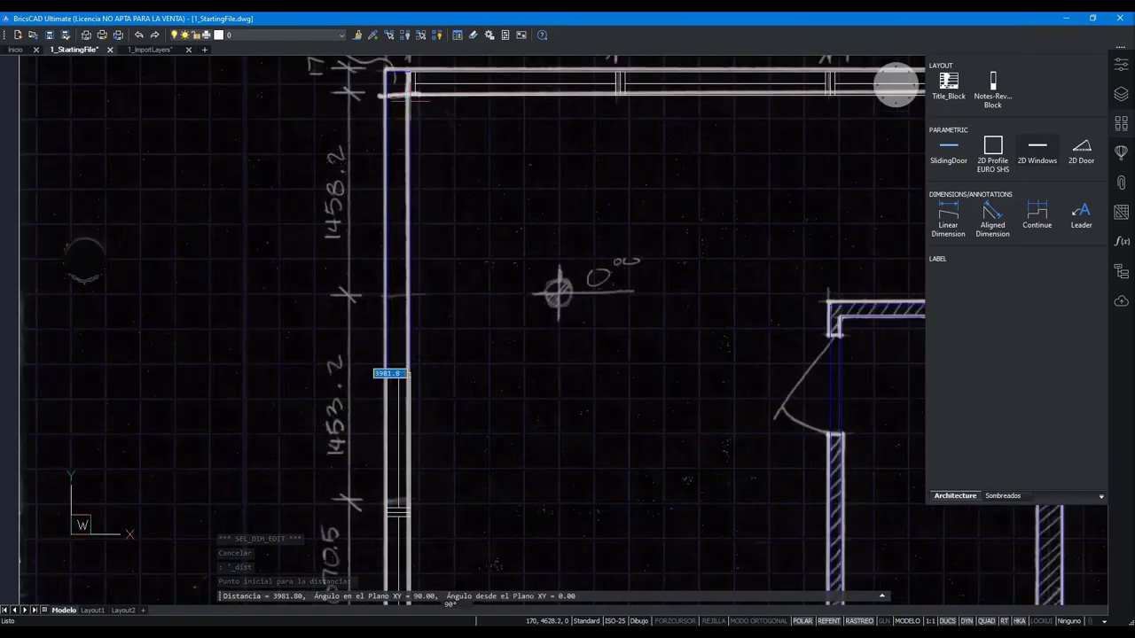
{"action": "key", "text": "F2"}
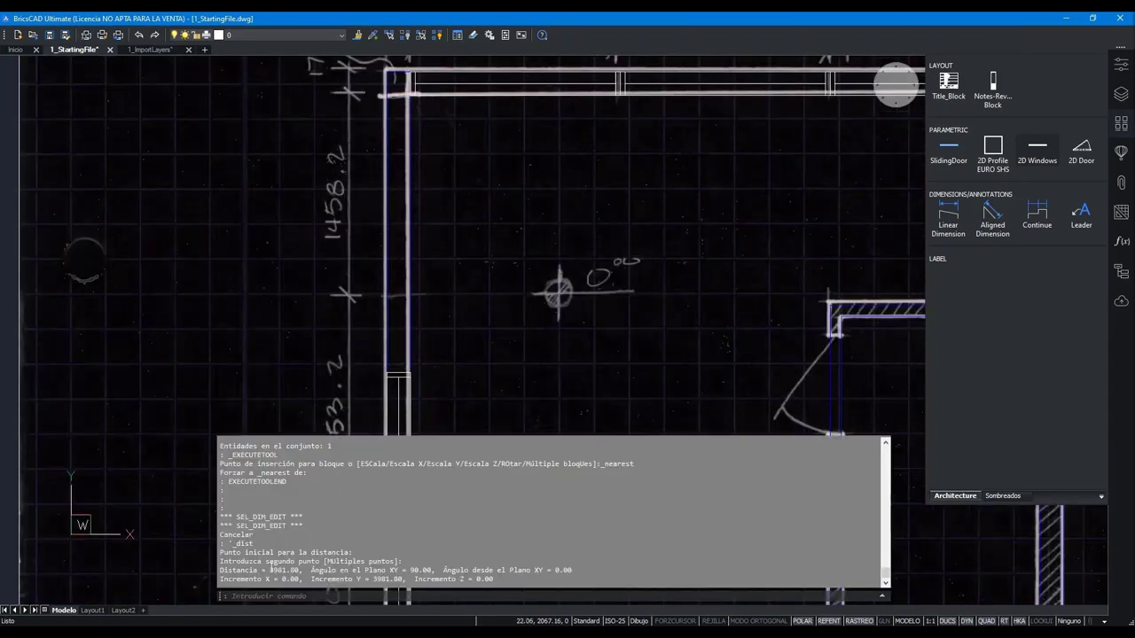
{"action": "left_click_drag", "start_coordinate": [270, 569], "coordinate": [298, 570]}
{"action": "right_click", "coordinate": [299, 569]}
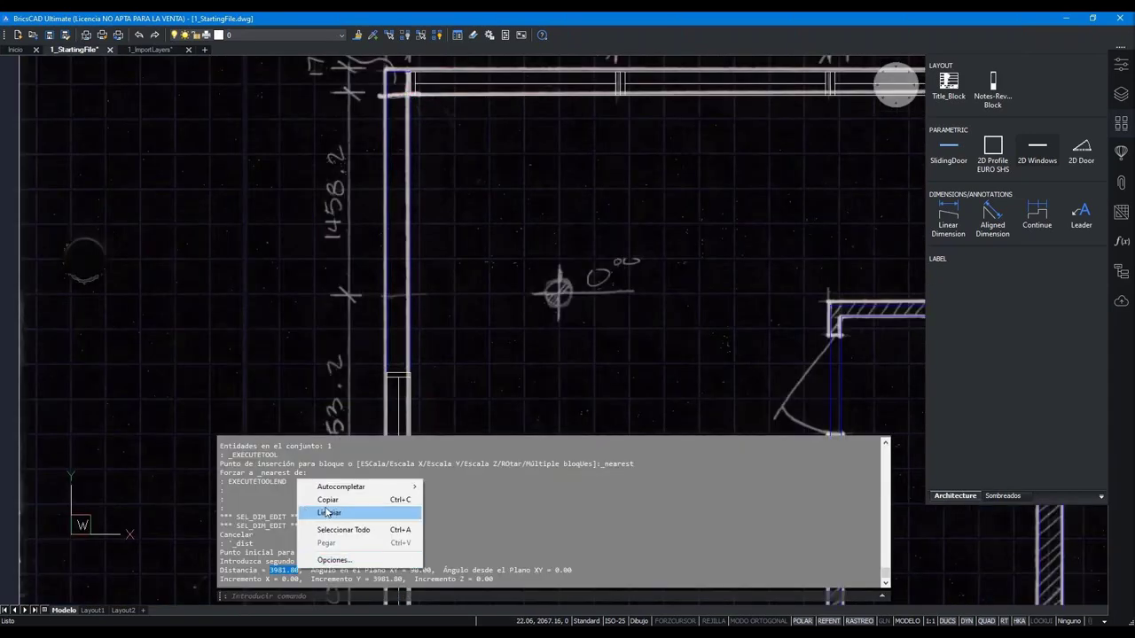
{"action": "left_click", "coordinate": [327, 500]}
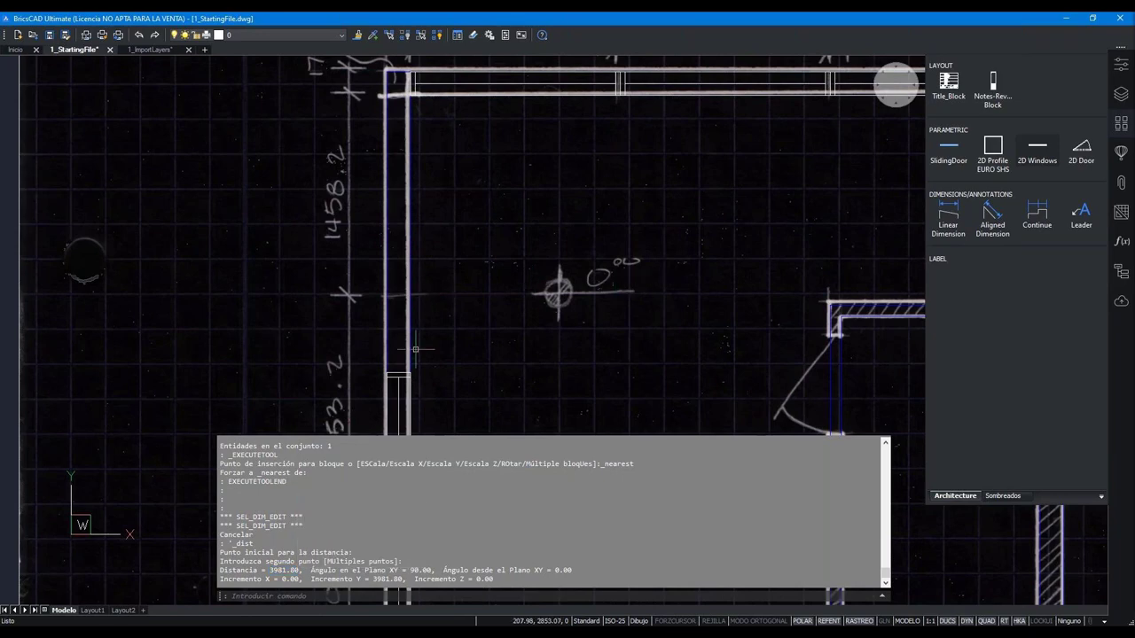
{"action": "key", "text": "Escape"}
- Give the left-wall window Length 3981.80/3 (1327.27) and 3 panes in Properties
{"action": "key", "text": "F2"}
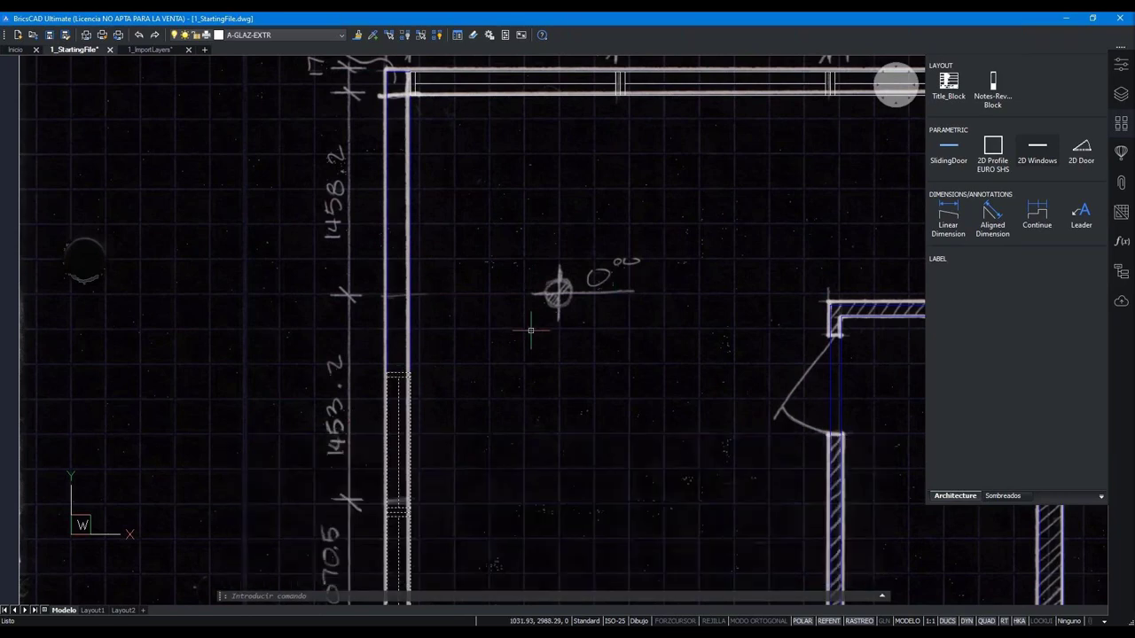
{"action": "left_click", "coordinate": [1122, 65]}
{"action": "left_click", "coordinate": [1015, 439]}
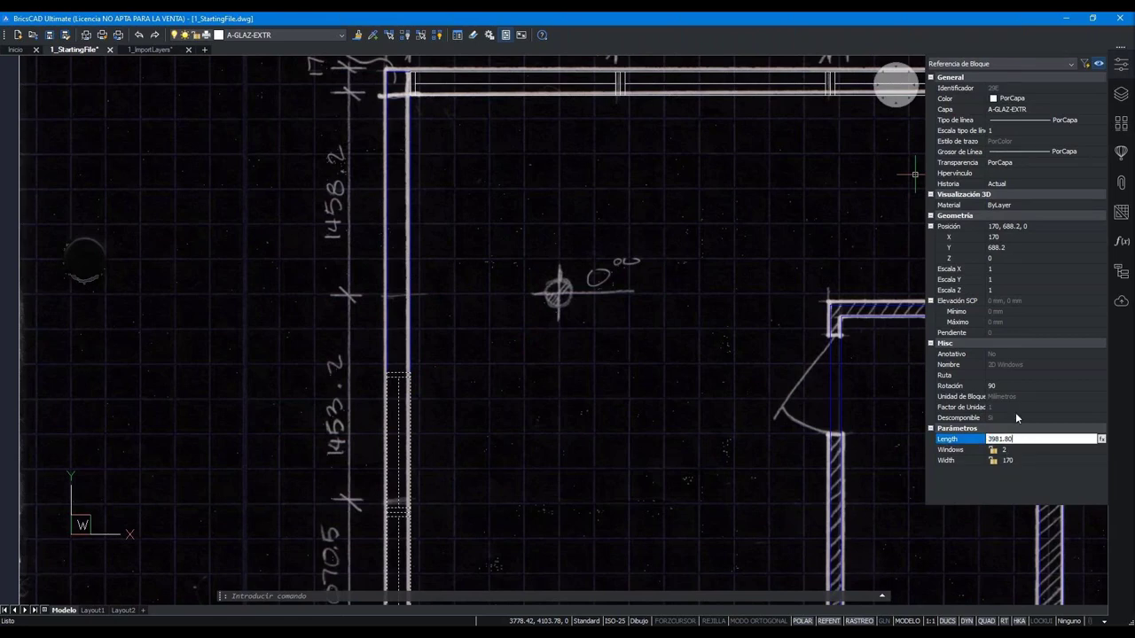
{"action": "key", "text": "Return"}
{"action": "left_click", "coordinate": [1031, 450]}
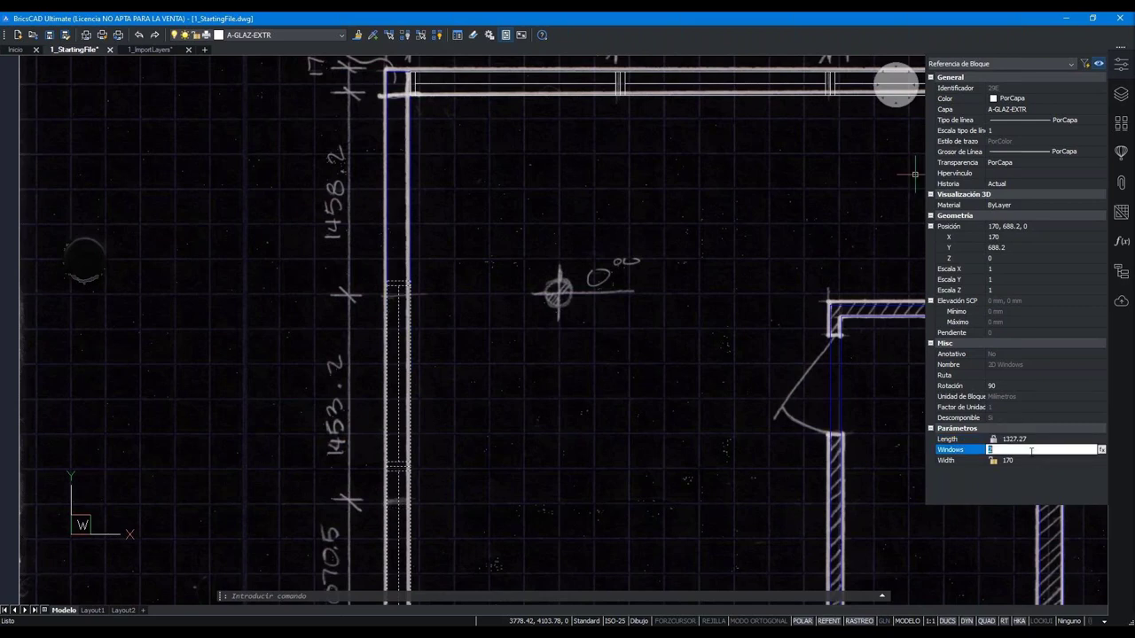
{"action": "type", "text": "3"}
{"action": "key", "text": "Return"}
{"action": "scroll", "coordinate": [427, 303], "scroll_direction": "down", "scroll_amount": 2}
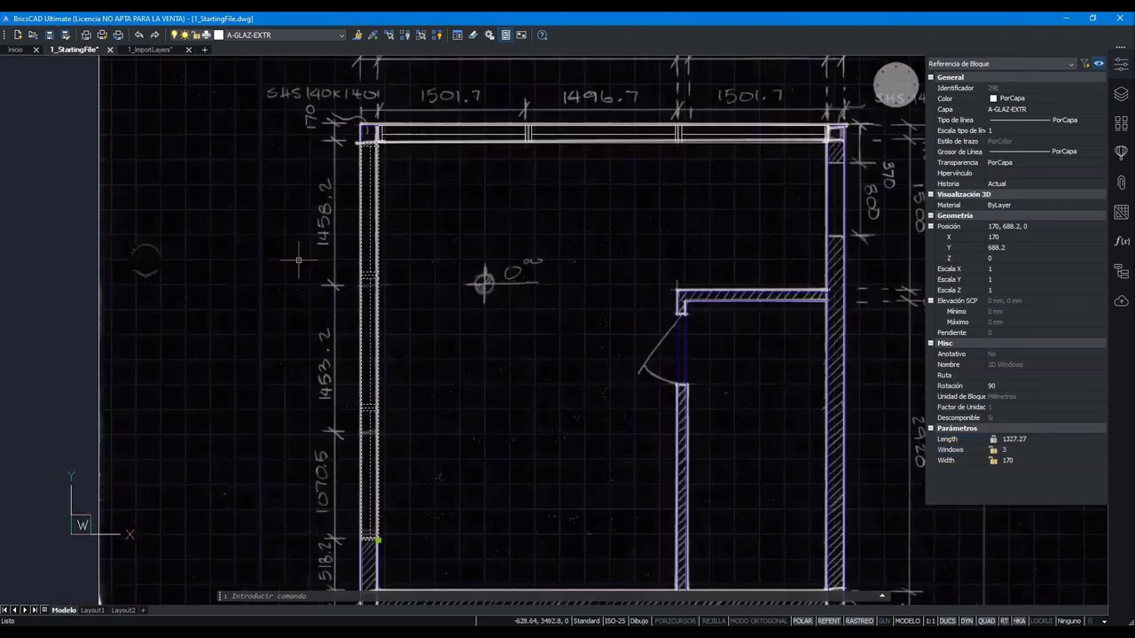
{"action": "middle_click_drag", "start_coordinate": [428, 303], "coordinate": [366, 440]}
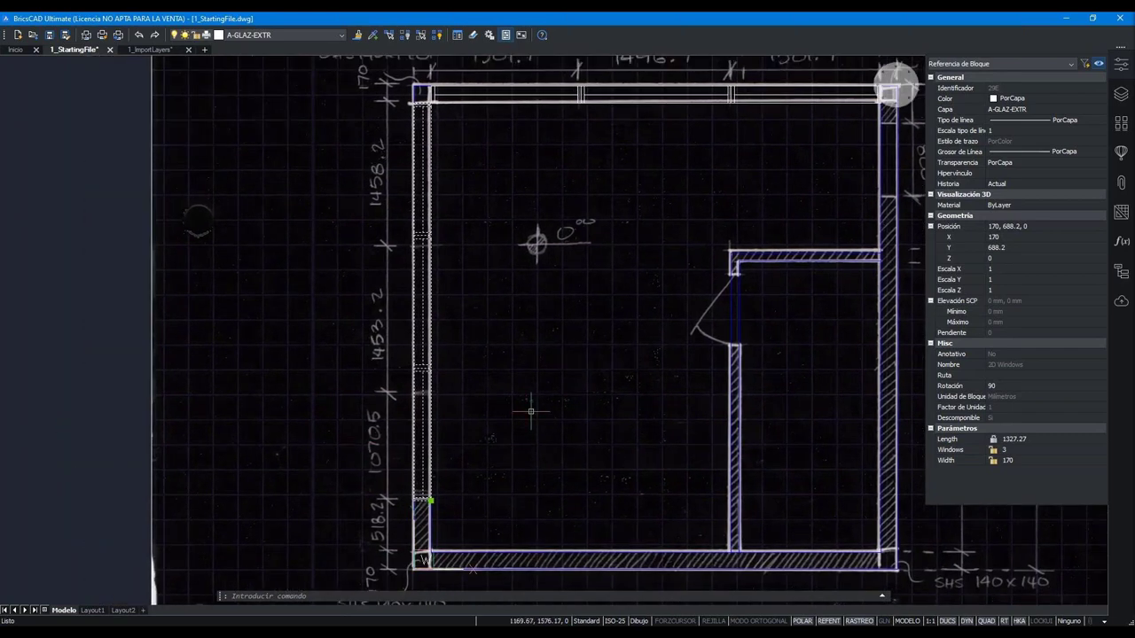
{"action": "key", "text": "Escape"}
{"action": "left_click", "coordinate": [1120, 153]}
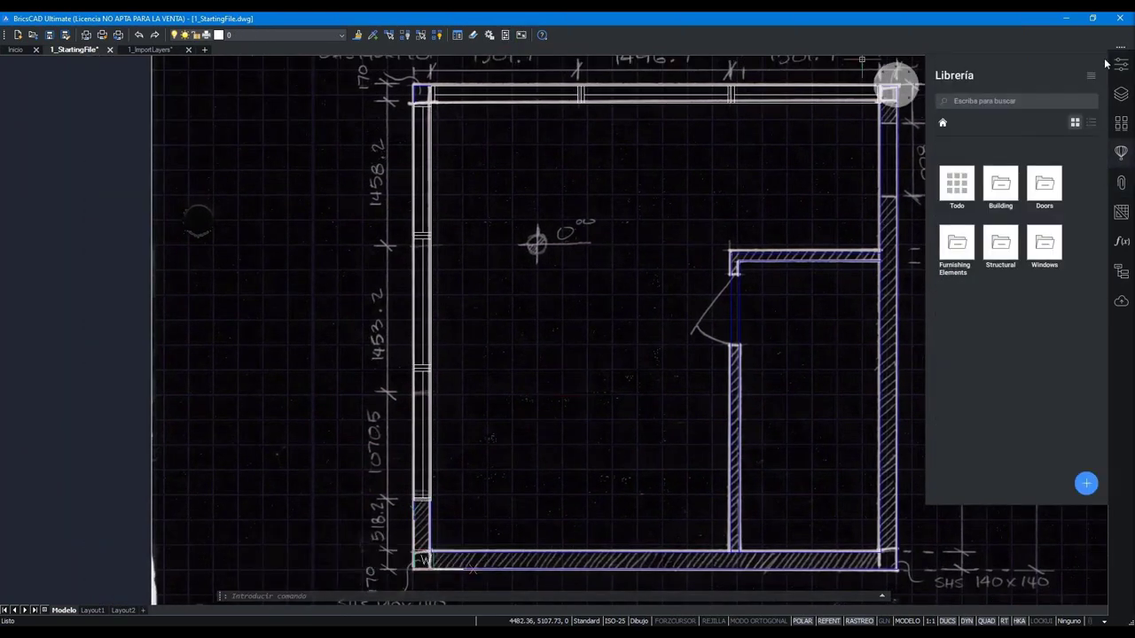
- Keep the Librería panel open on the user library after checking the panels and library options
{"action": "right_click", "coordinate": [1120, 153]}
{"action": "mouse_move", "coordinate": [1055, 156]}
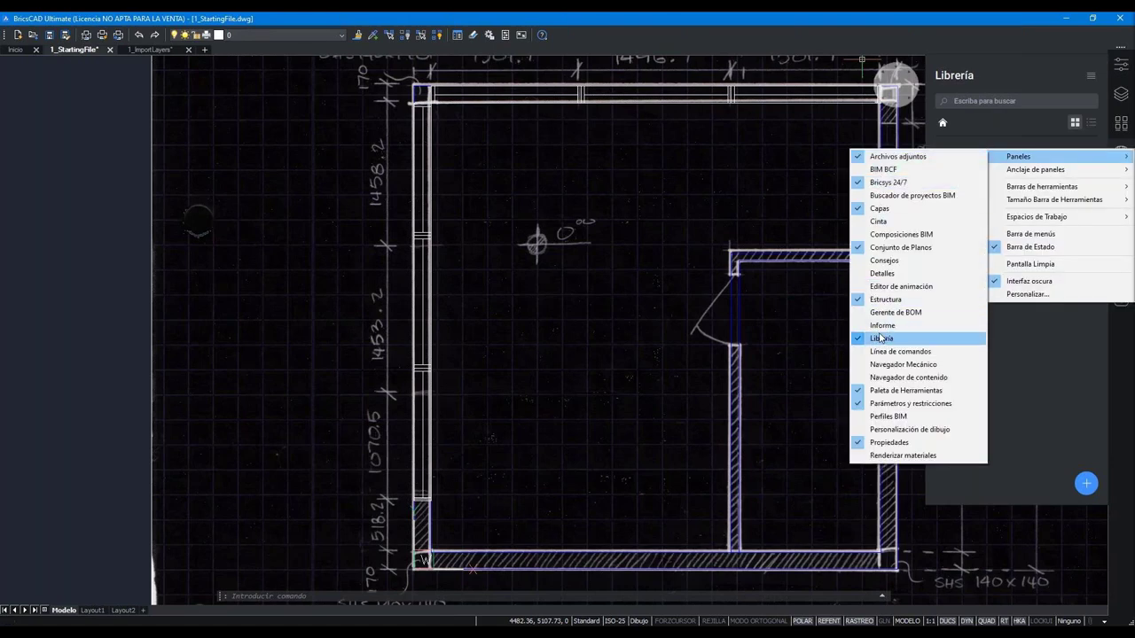
{"action": "left_click", "coordinate": [941, 338]}
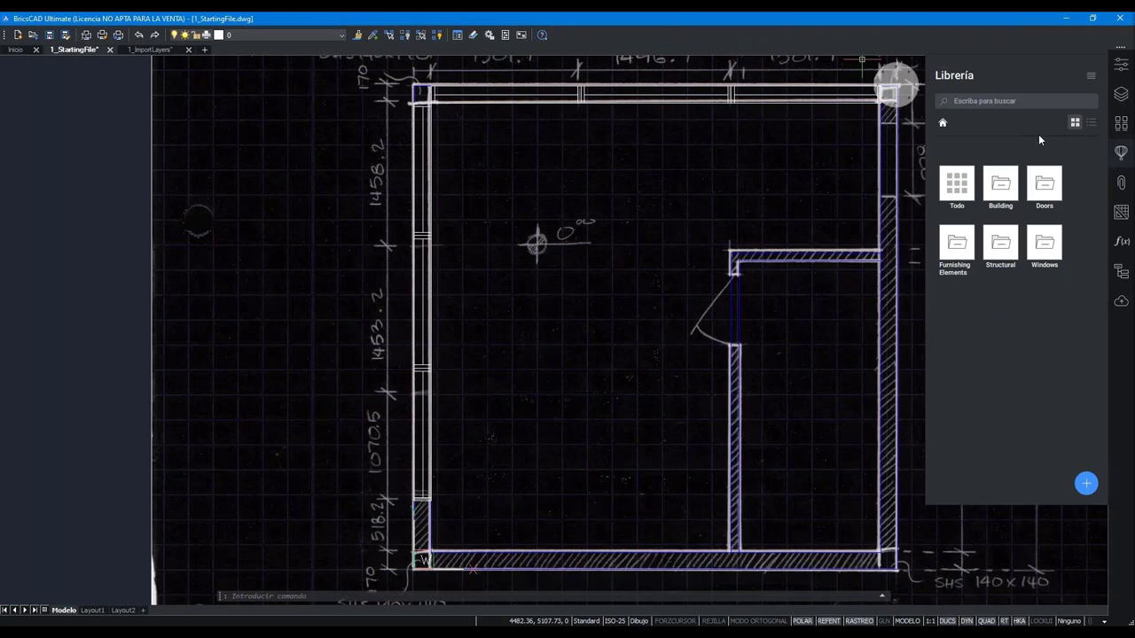
{"action": "left_click", "coordinate": [1091, 76]}
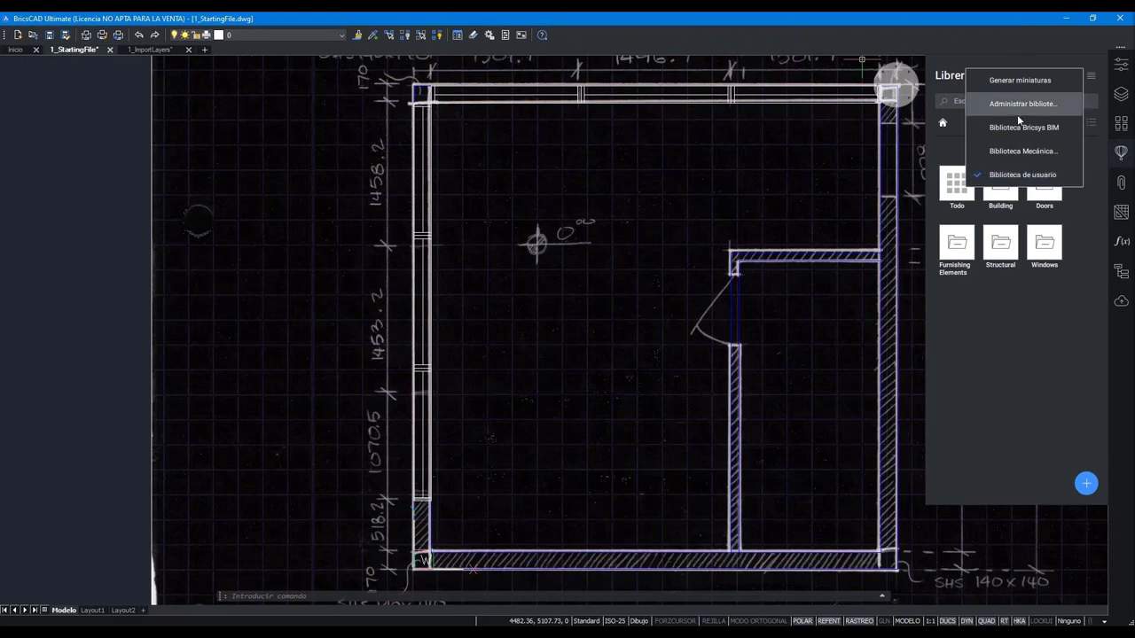
{"action": "left_click", "coordinate": [1022, 150]}
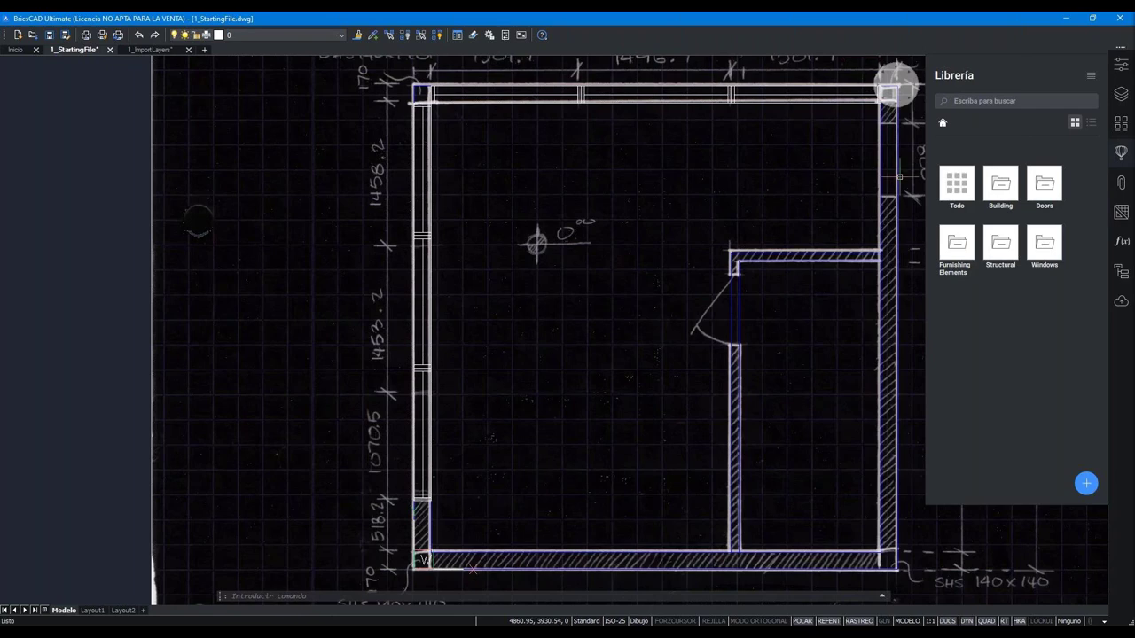
{"action": "scroll", "coordinate": [275, 312], "scroll_direction": "down", "scroll_amount": 4}
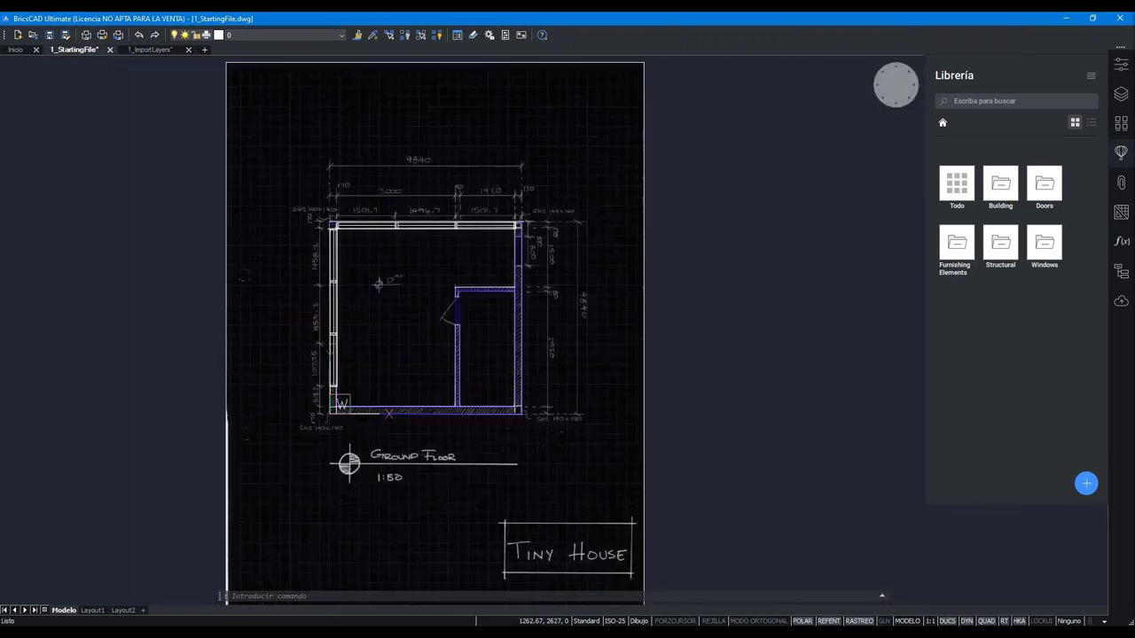
{"action": "middle_click_drag", "start_coordinate": [367, 314], "coordinate": [339, 320]}
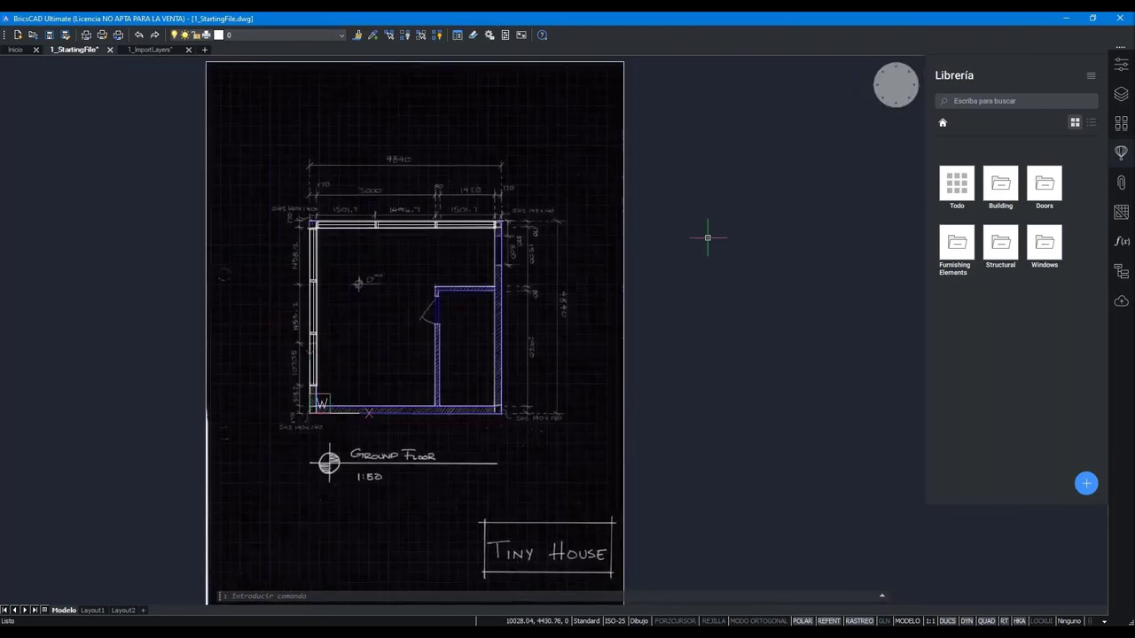
- Open the Doors folder and try placing the 2D Door Single block, cancelling it
{"action": "left_click", "coordinate": [1044, 184]}
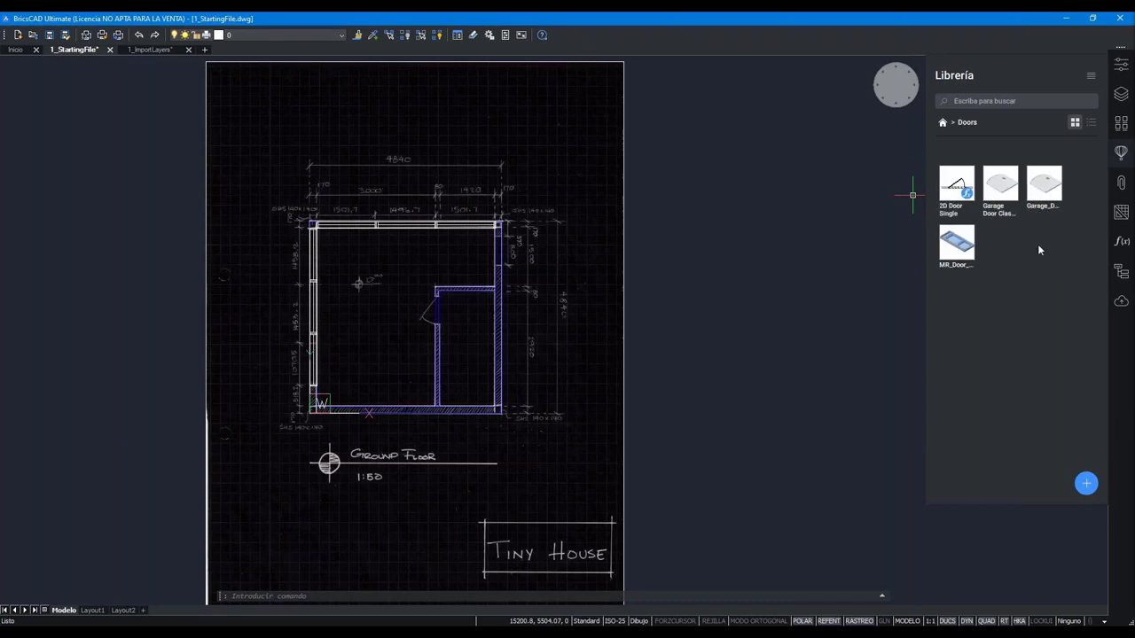
{"action": "left_click", "coordinate": [960, 195]}
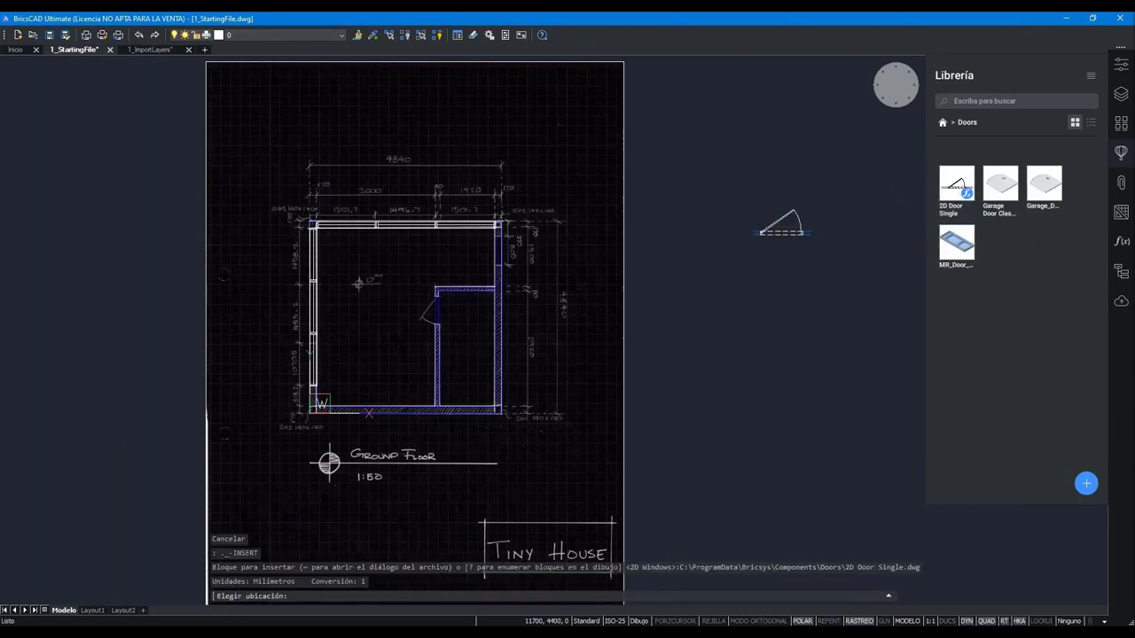
{"action": "scroll", "coordinate": [700, 307], "scroll_direction": "up", "scroll_amount": 2}
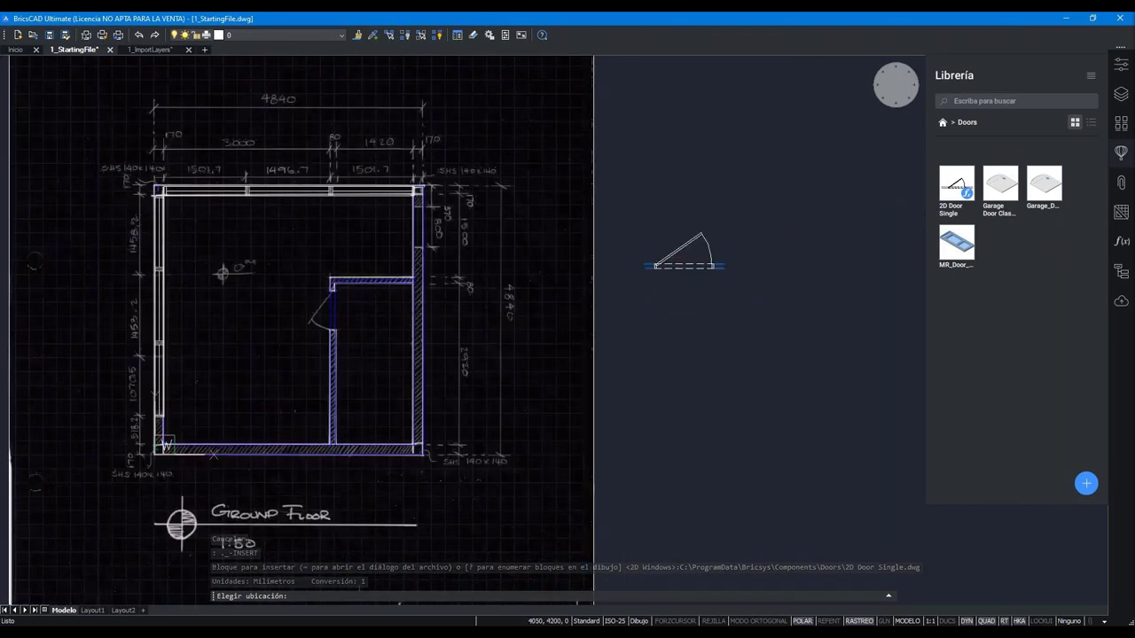
{"action": "scroll", "coordinate": [350, 341], "scroll_direction": "up", "scroll_amount": 4}
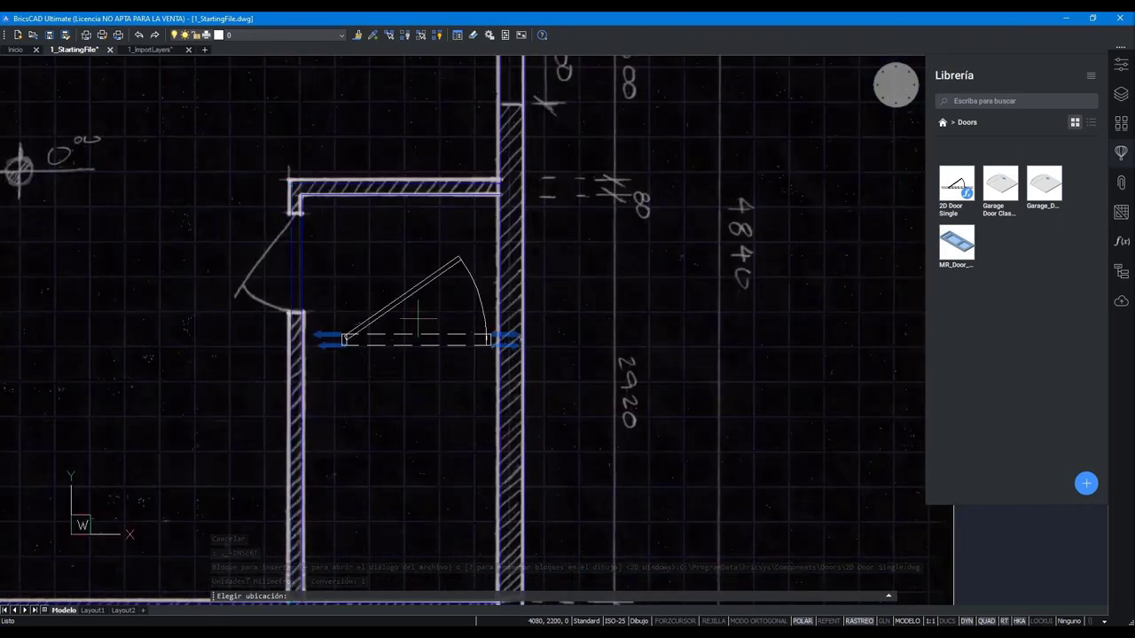
{"action": "key", "text": "Escape"}
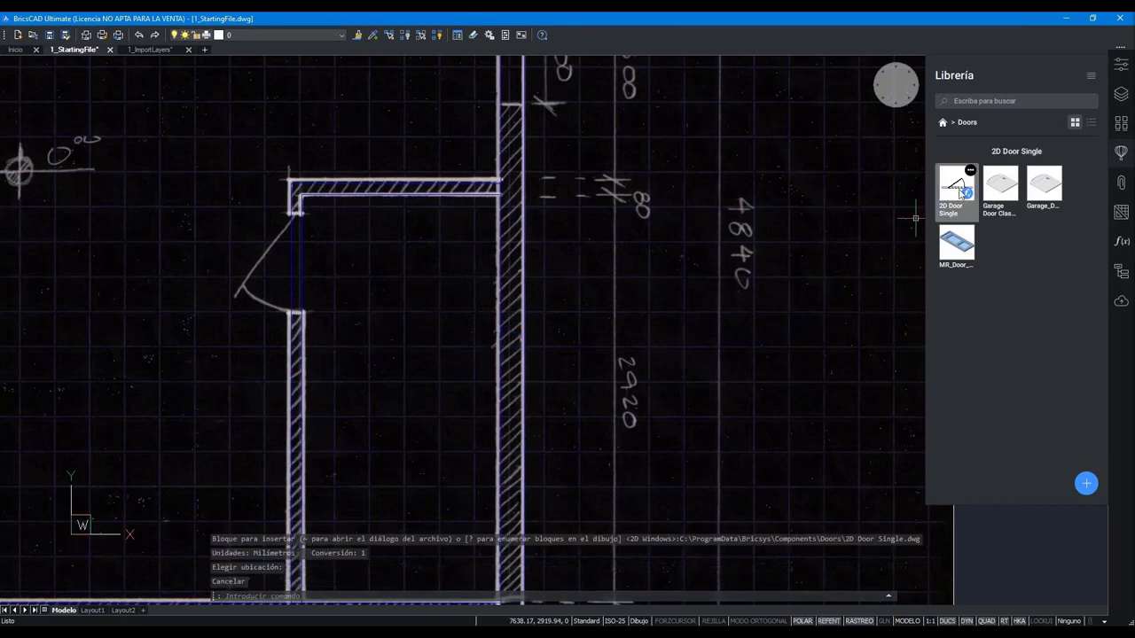
{"action": "mouse_move", "coordinate": [957, 186]}
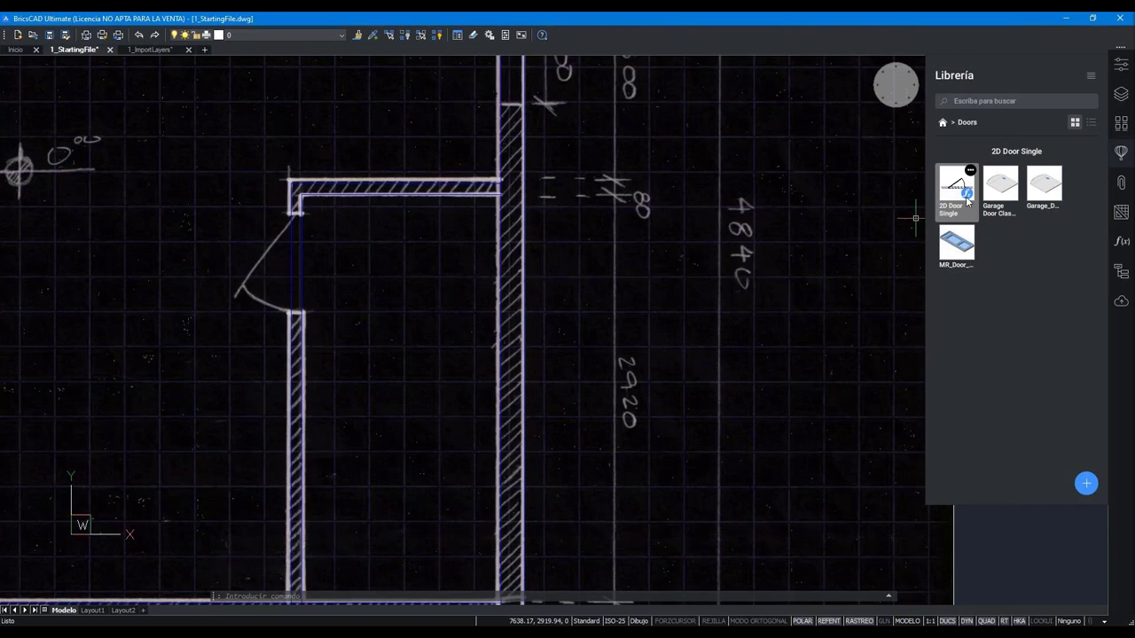
{"action": "left_click", "coordinate": [953, 205]}
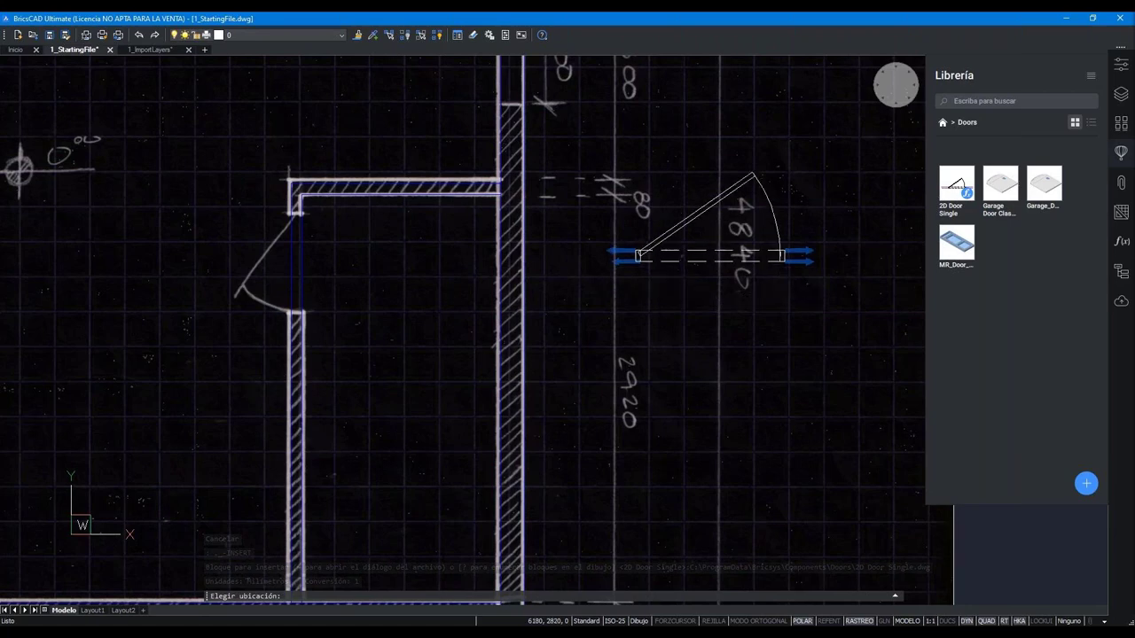
{"action": "scroll", "coordinate": [710, 239], "scroll_direction": "down", "scroll_amount": 2}
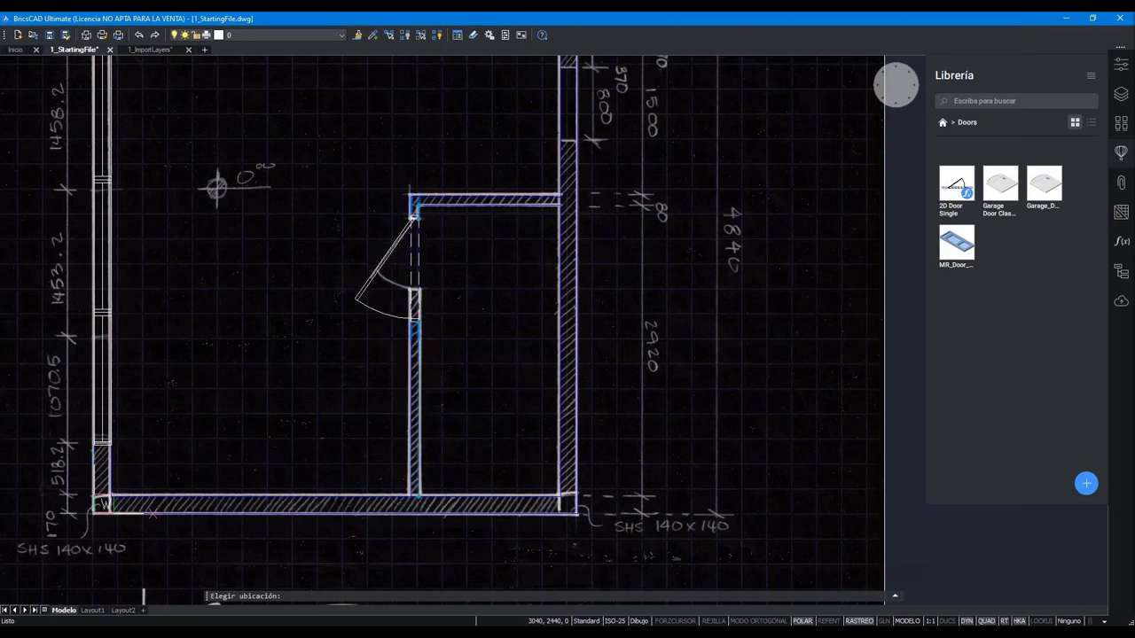
{"action": "scroll", "coordinate": [438, 276], "scroll_direction": "up", "scroll_amount": 2}
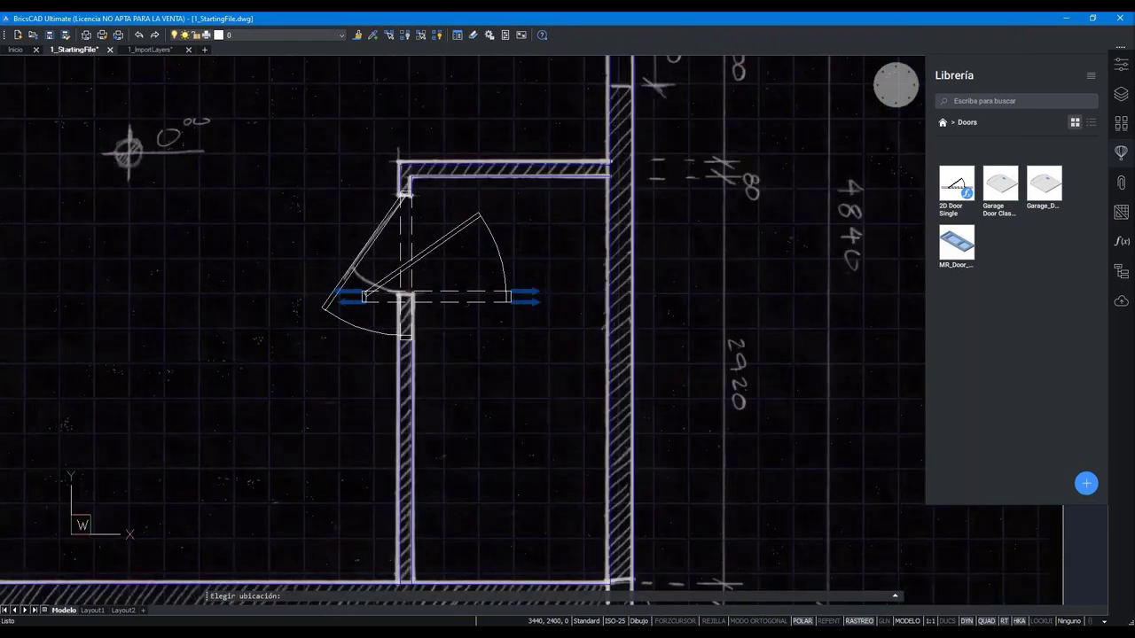
{"action": "key", "text": "Escape"}
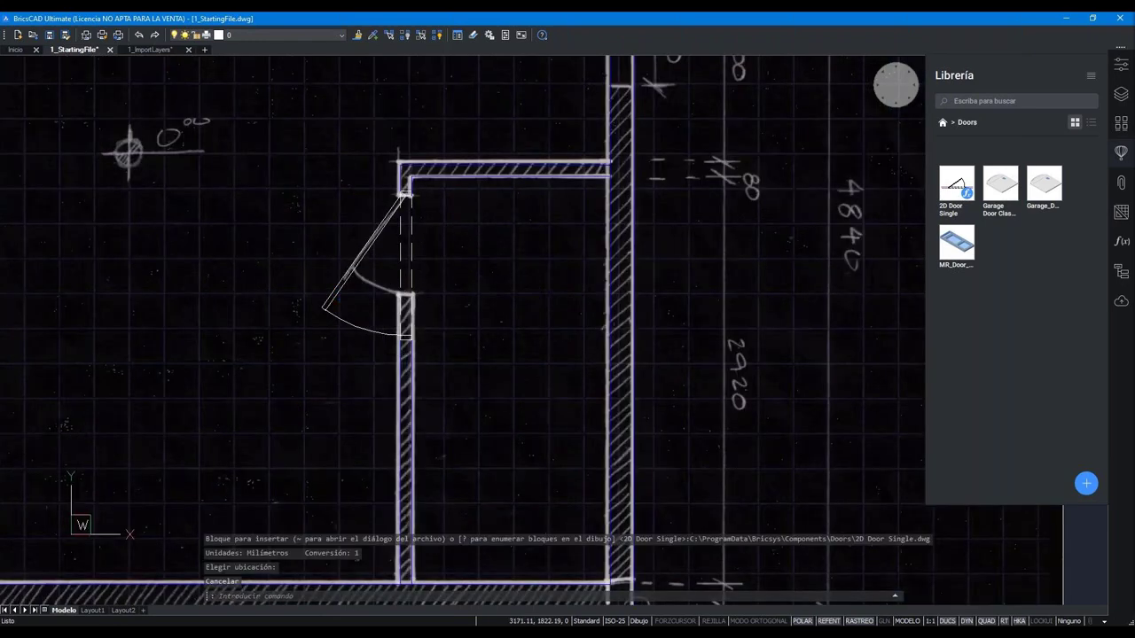
- Select and deselect the interior walls around the door opening to inspect them
{"action": "scroll", "coordinate": [415, 337], "scroll_direction": "up", "scroll_amount": 2}
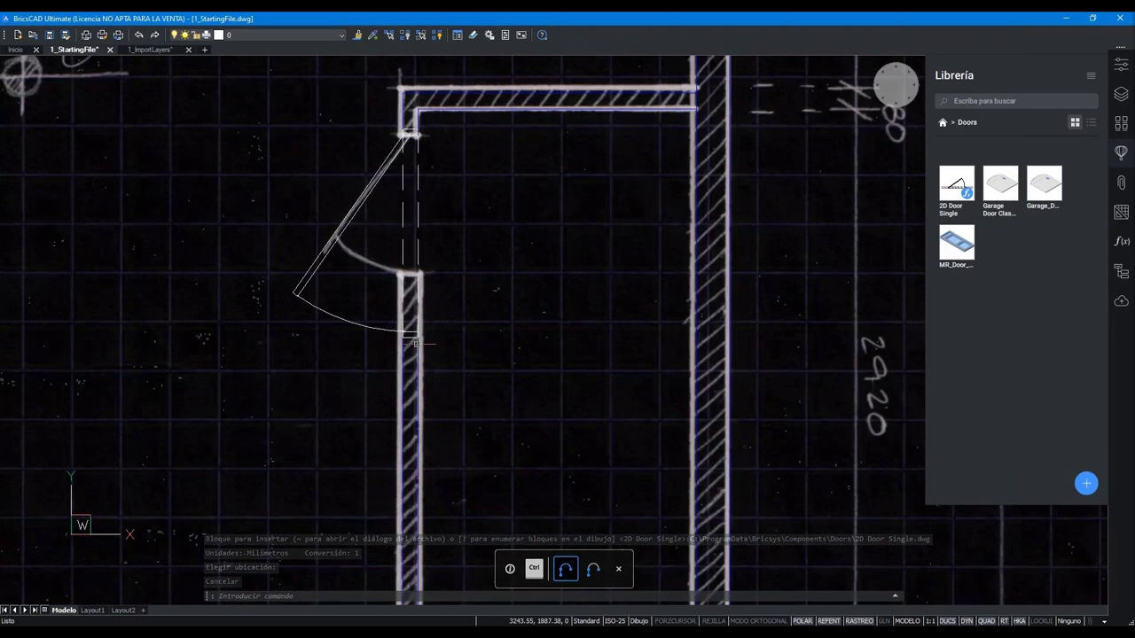
{"action": "left_click", "coordinate": [403, 366]}
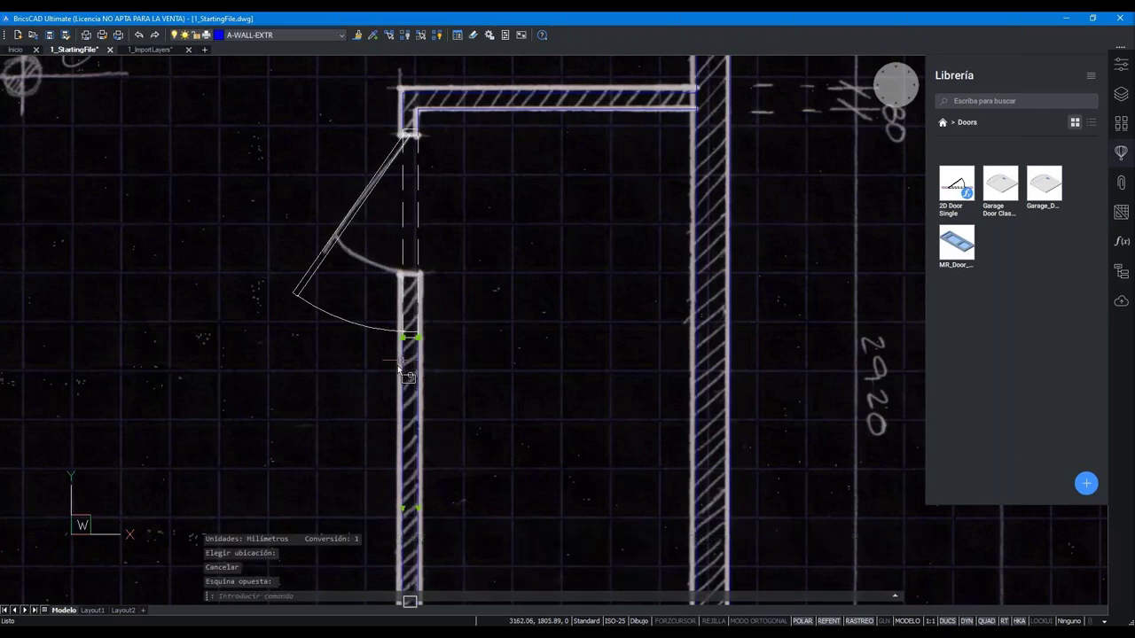
{"action": "key", "text": "Escape"}
{"action": "scroll", "coordinate": [380, 518], "scroll_direction": "down", "scroll_amount": 1}
{"action": "scroll", "coordinate": [380, 518], "scroll_direction": "down", "scroll_amount": 2}
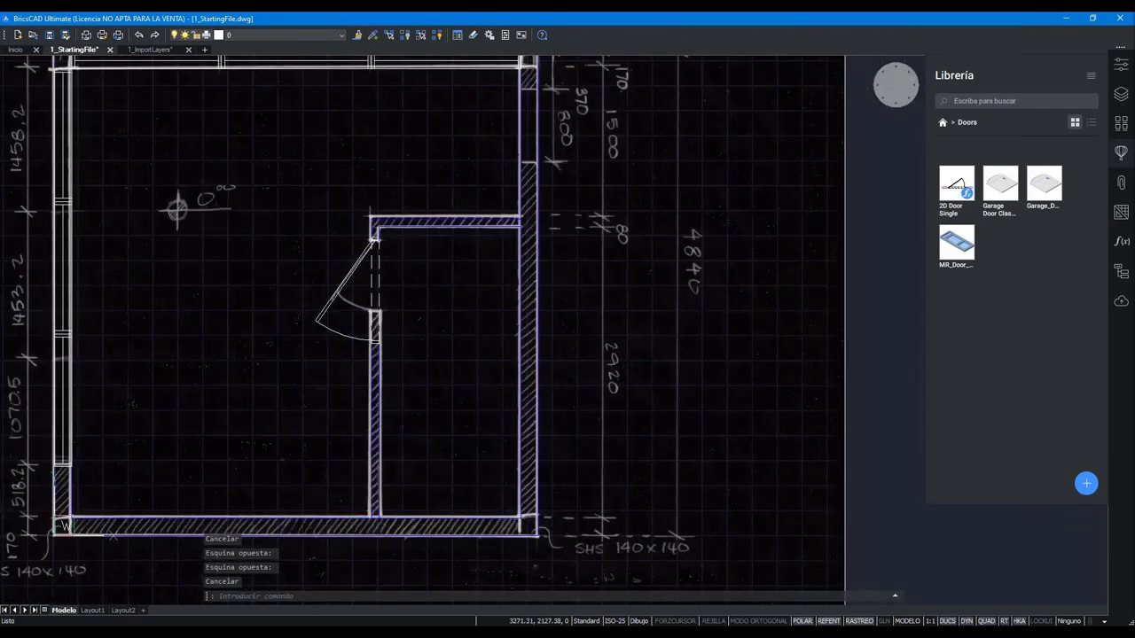
{"action": "left_click", "coordinate": [351, 368]}
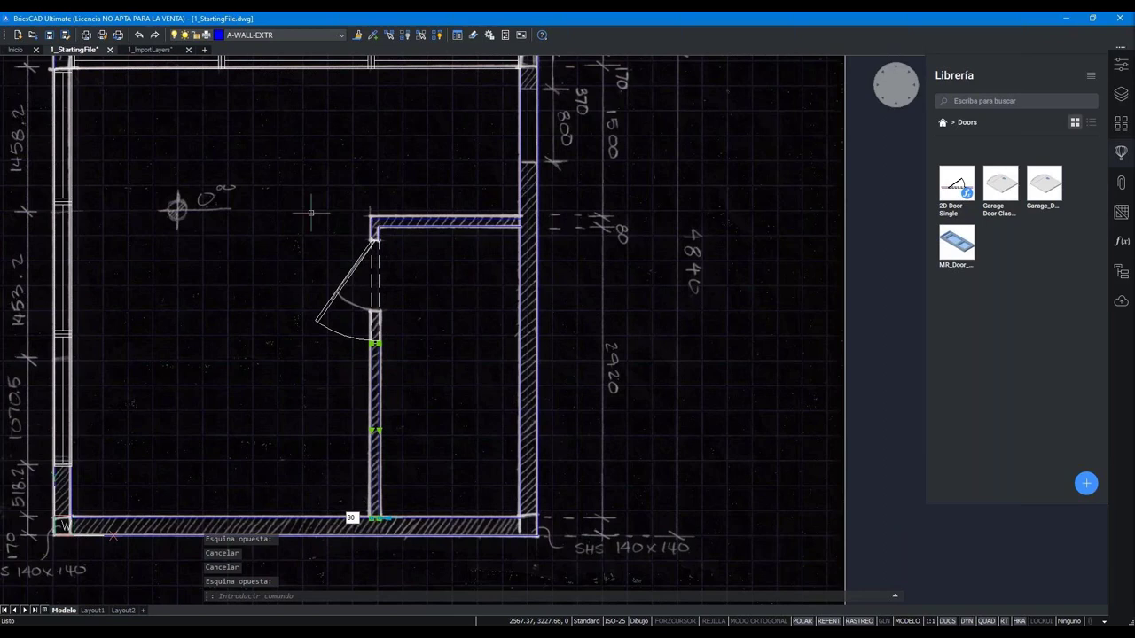
{"action": "key", "text": "Escape"}
- Hide the sketch image and door, restore them with Unisolate Objects, and pan to the top wall
{"action": "left_click", "coordinate": [816, 253]}
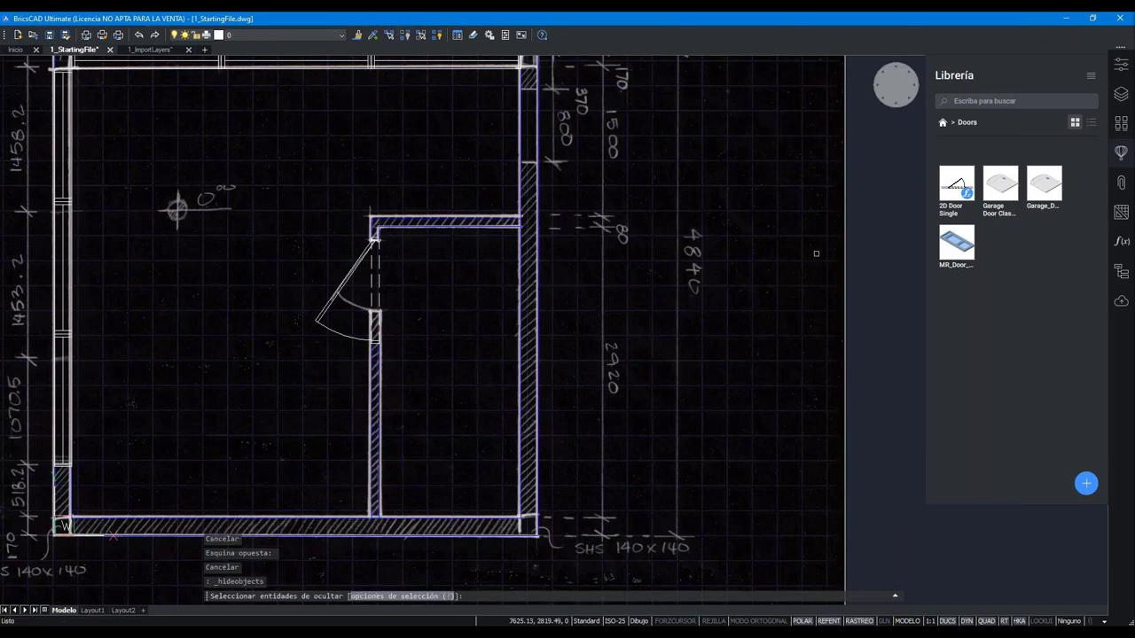
{"action": "left_click", "coordinate": [837, 240]}
{"action": "left_click", "coordinate": [365, 302]}
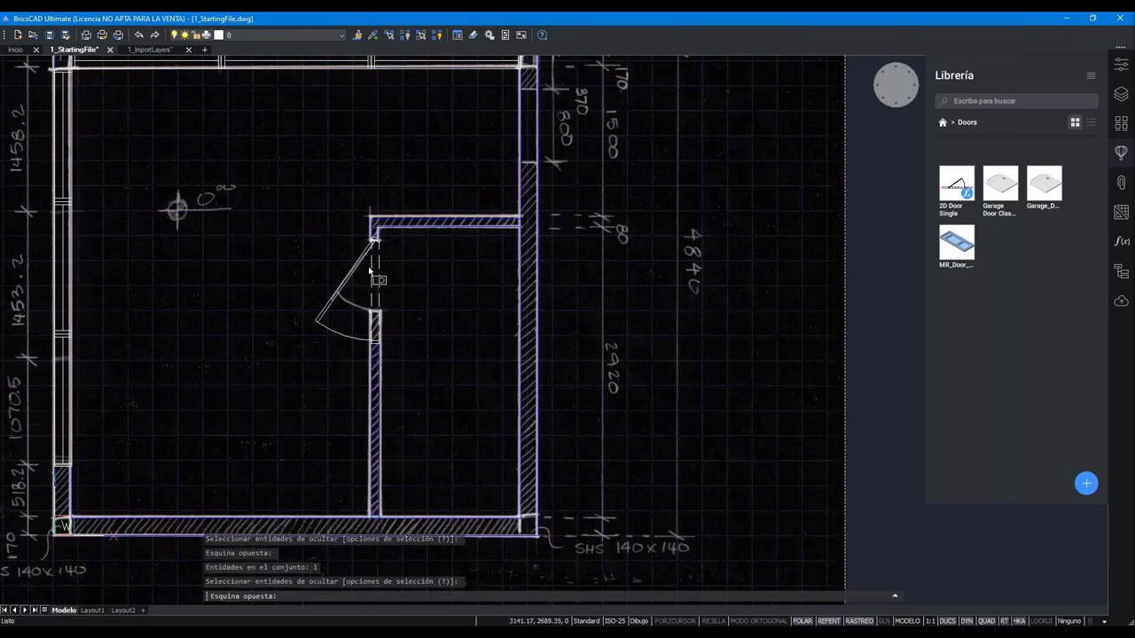
{"action": "key", "text": "Return"}
{"action": "left_click", "coordinate": [438, 37]}
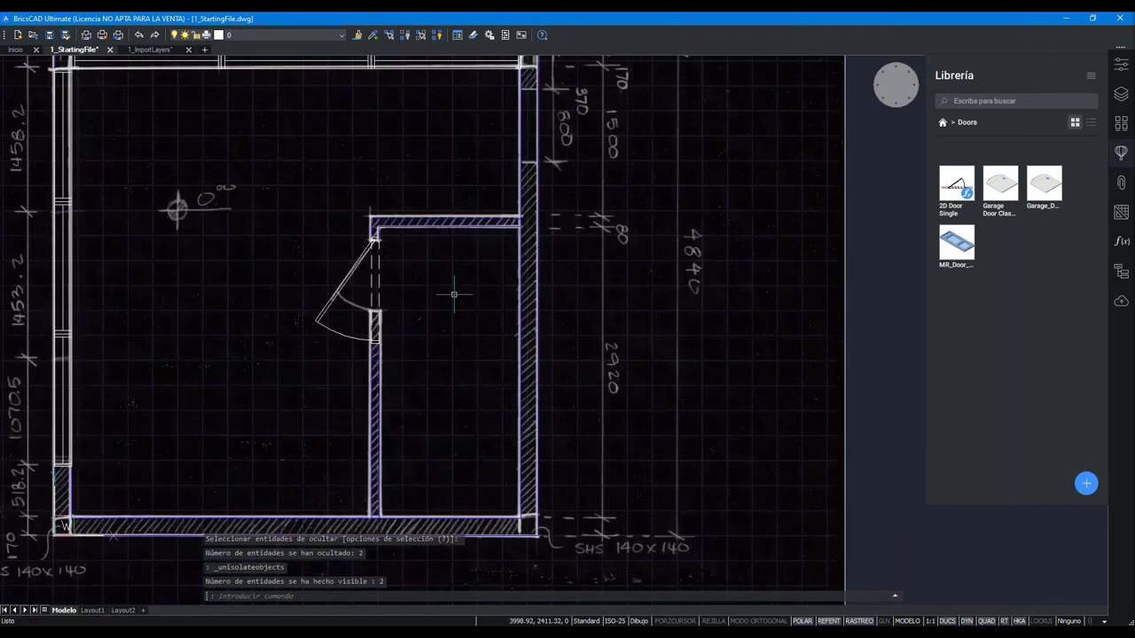
{"action": "middle_click_drag", "start_coordinate": [455, 292], "coordinate": [423, 368]}
- Insert a 2D Door with the Nearest snap into the upper right exterior wall opening
{"action": "left_click", "coordinate": [1119, 126]}
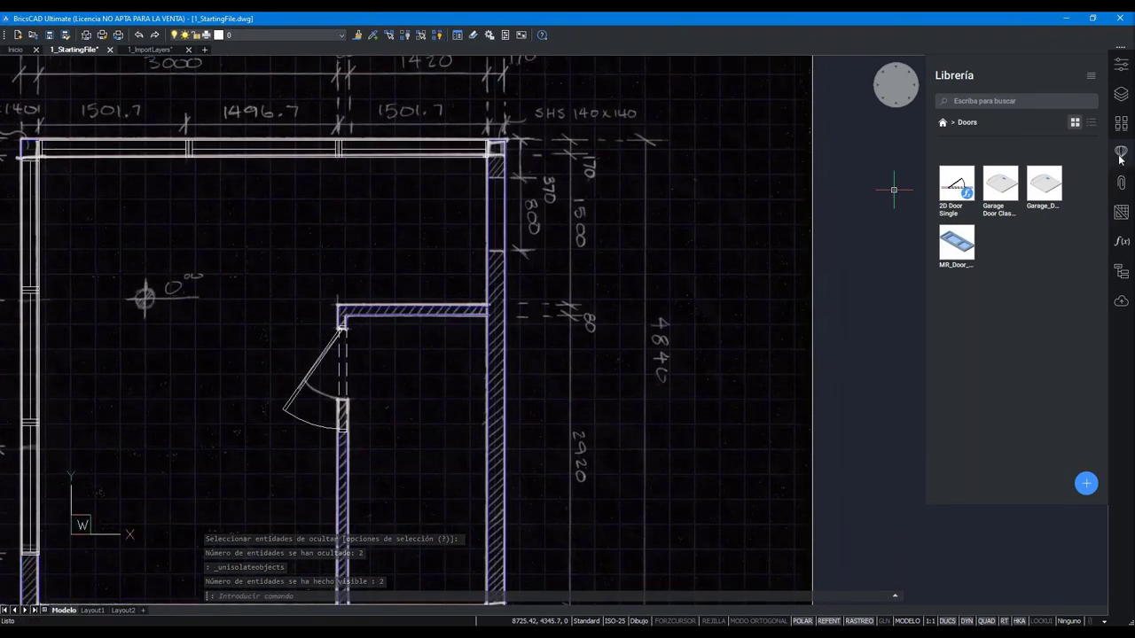
{"action": "left_click", "coordinate": [1080, 147]}
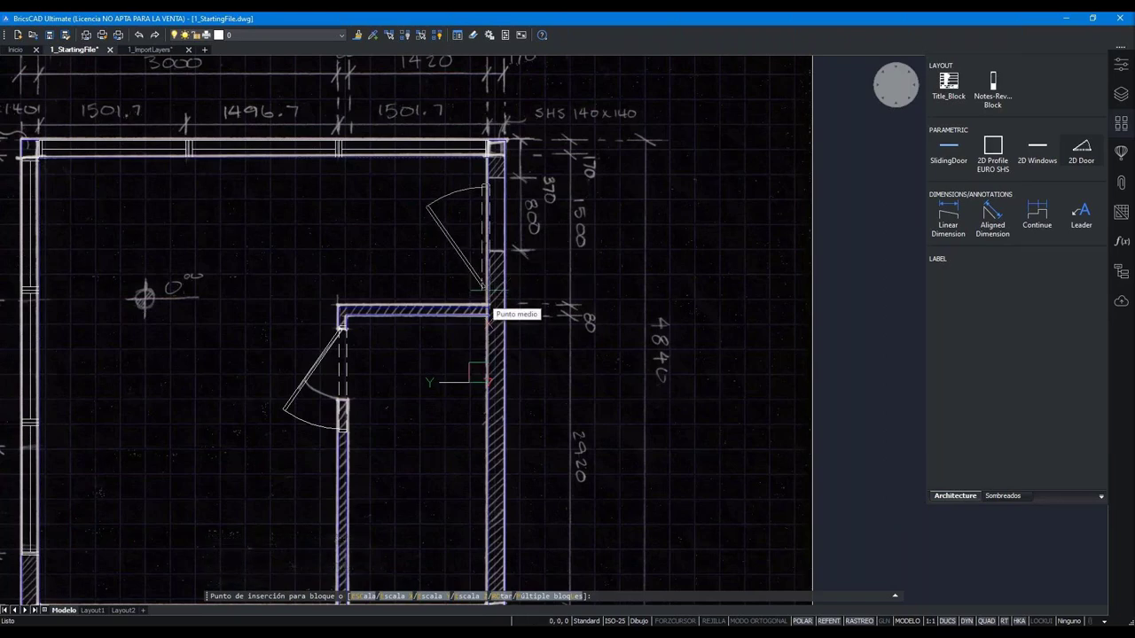
{"action": "type", "text": "near"}
{"action": "key", "text": "Return"}
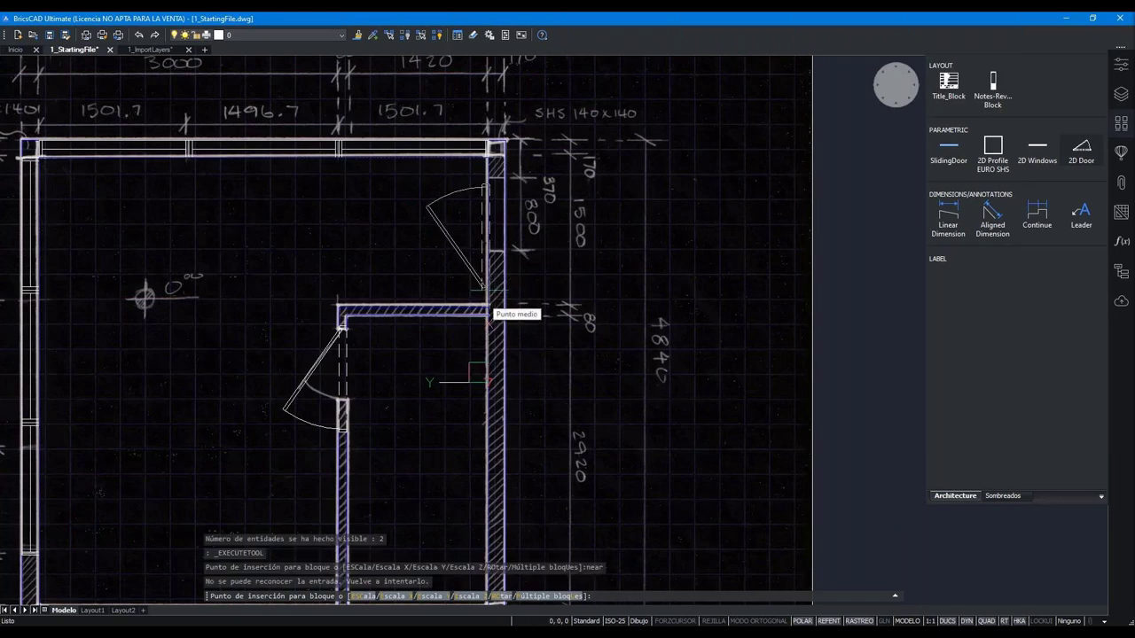
{"action": "right_click", "coordinate": [491, 293], "text": "shift"}
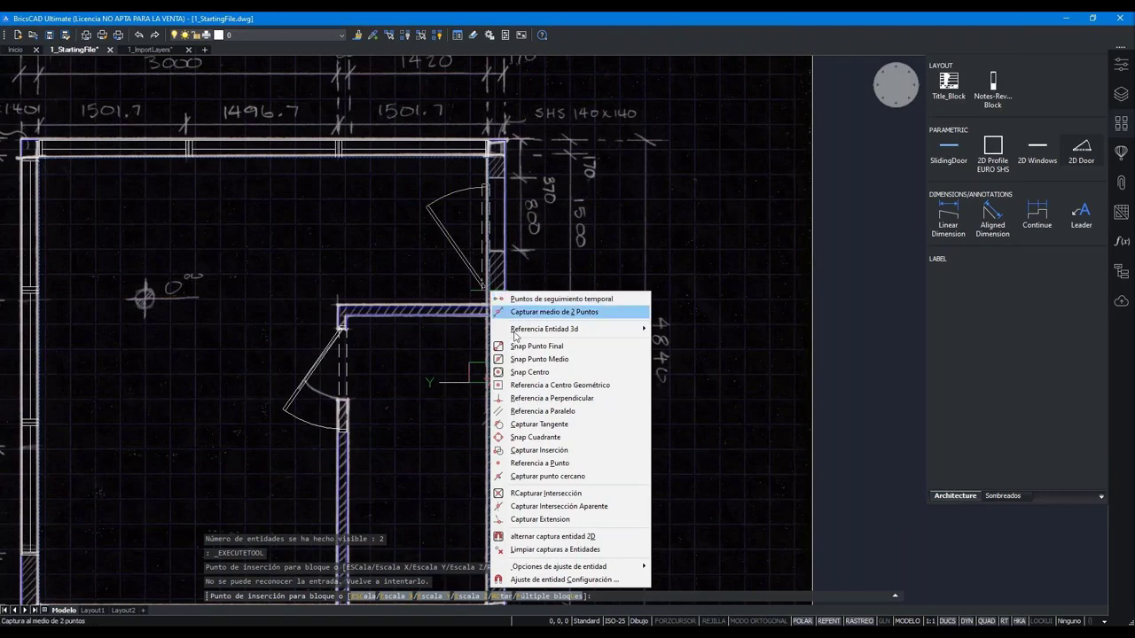
{"action": "left_click", "coordinate": [547, 476]}
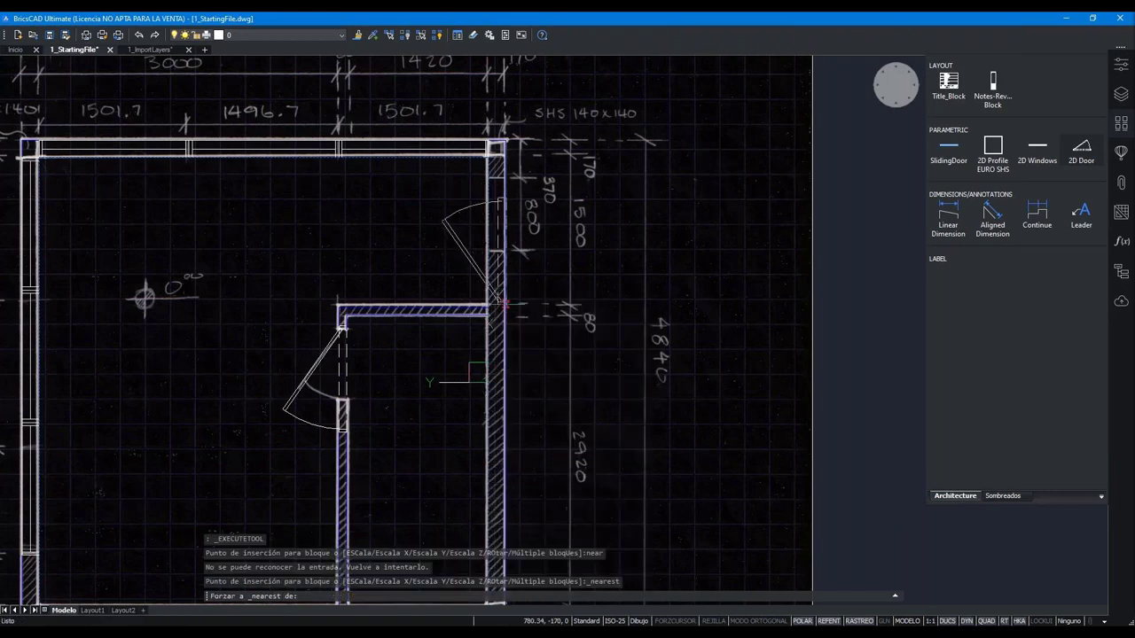
{"action": "scroll", "coordinate": [508, 310], "scroll_direction": "up", "scroll_amount": 2}
{"action": "scroll", "coordinate": [497, 291], "scroll_direction": "up", "scroll_amount": 1}
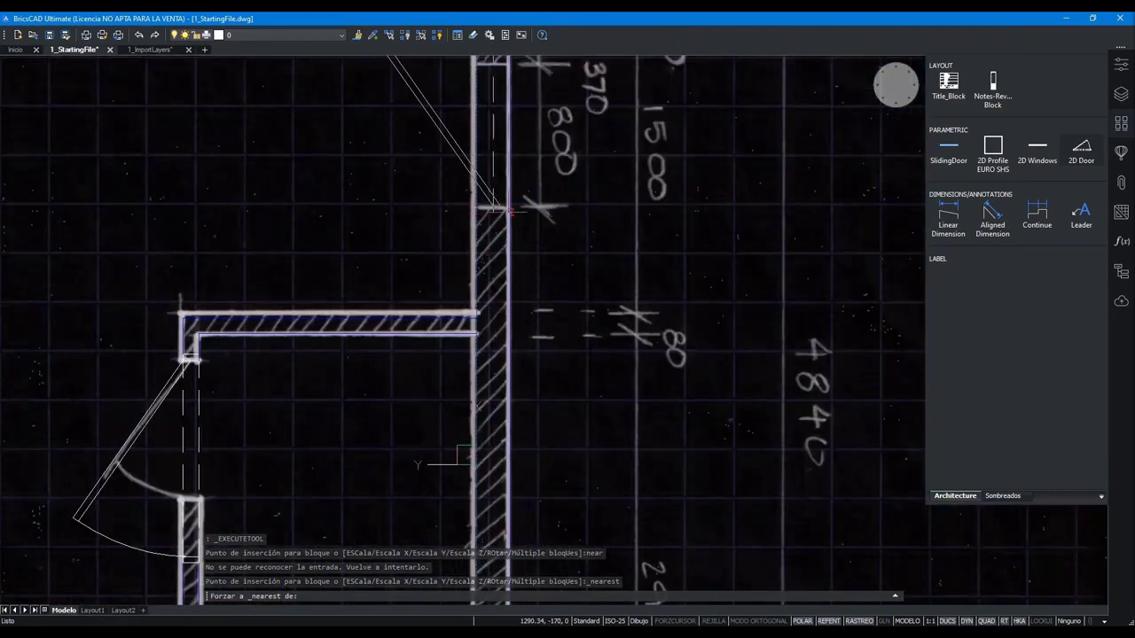
{"action": "left_click", "coordinate": [501, 208]}
{"action": "scroll", "coordinate": [509, 312], "scroll_direction": "down", "scroll_amount": 1}
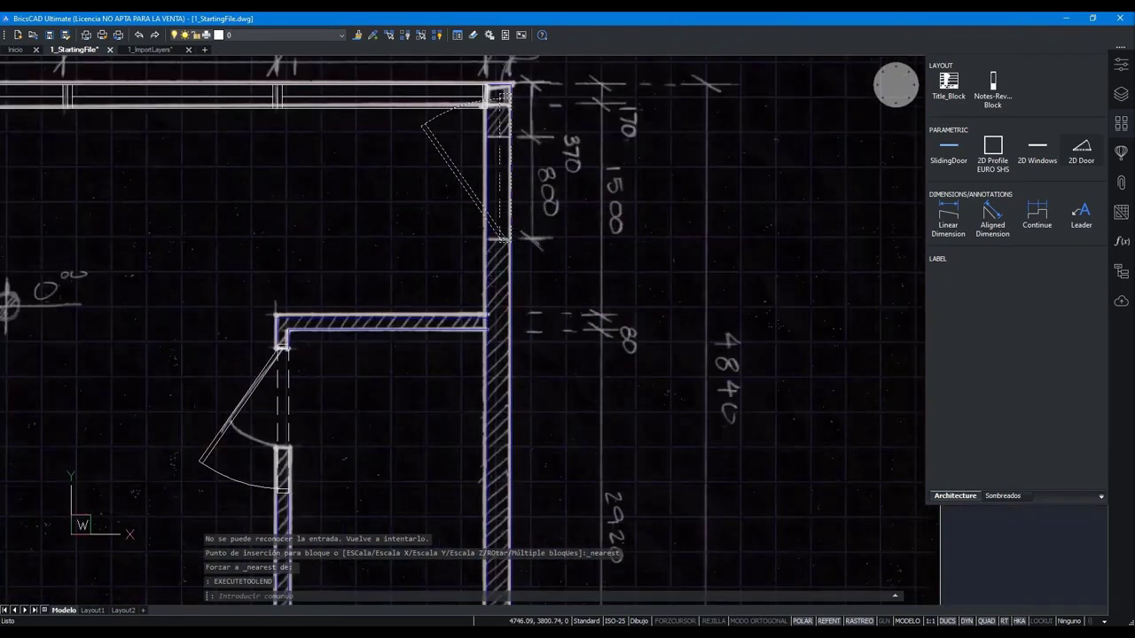
{"action": "scroll", "coordinate": [499, 235], "scroll_direction": "down", "scroll_amount": 1}
- Set the right-wall door's Door_Width to 800 mm and Wall_Thickness to 170 mm
{"action": "left_click", "coordinate": [494, 225]}
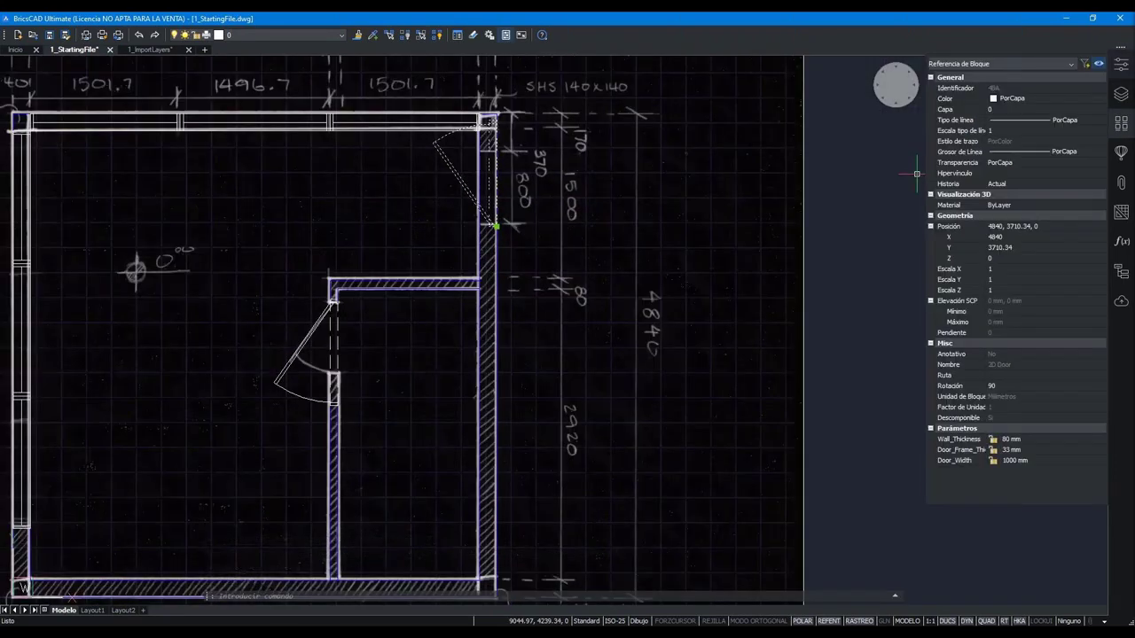
{"action": "left_click", "coordinate": [1011, 460]}
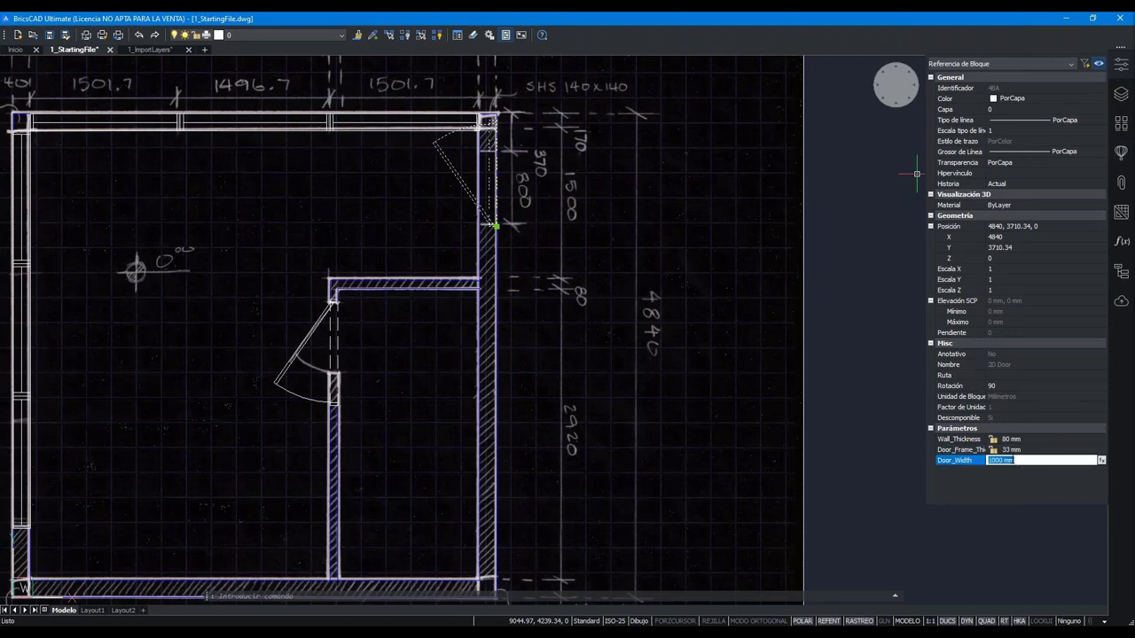
{"action": "type", "text": "800"}
{"action": "key", "text": "Return"}
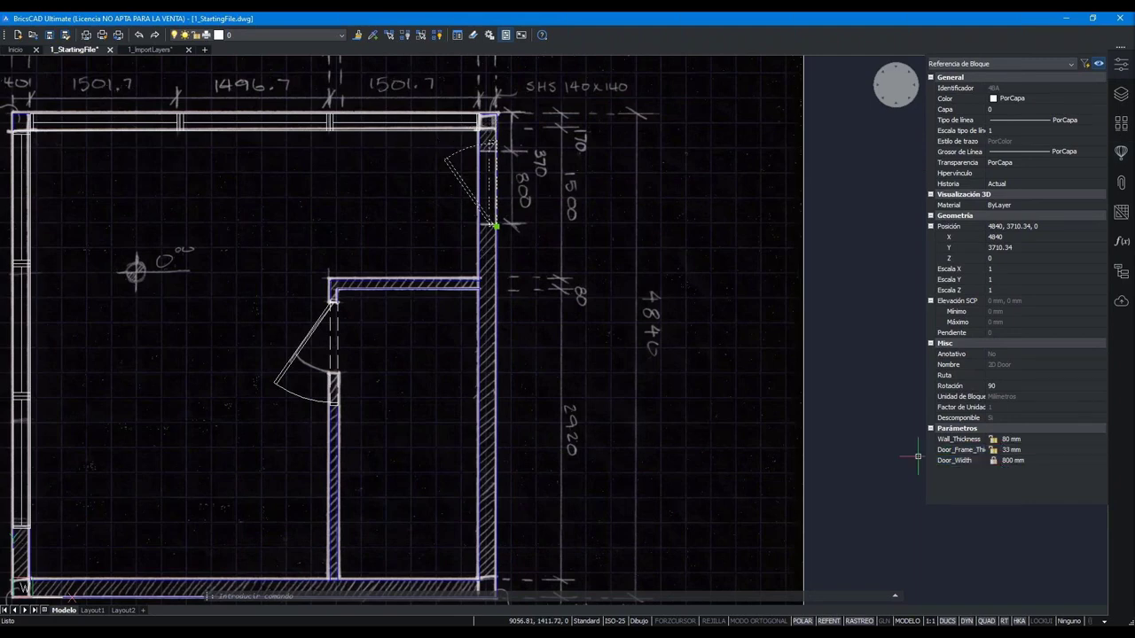
{"action": "scroll", "coordinate": [479, 151], "scroll_direction": "up", "scroll_amount": 3}
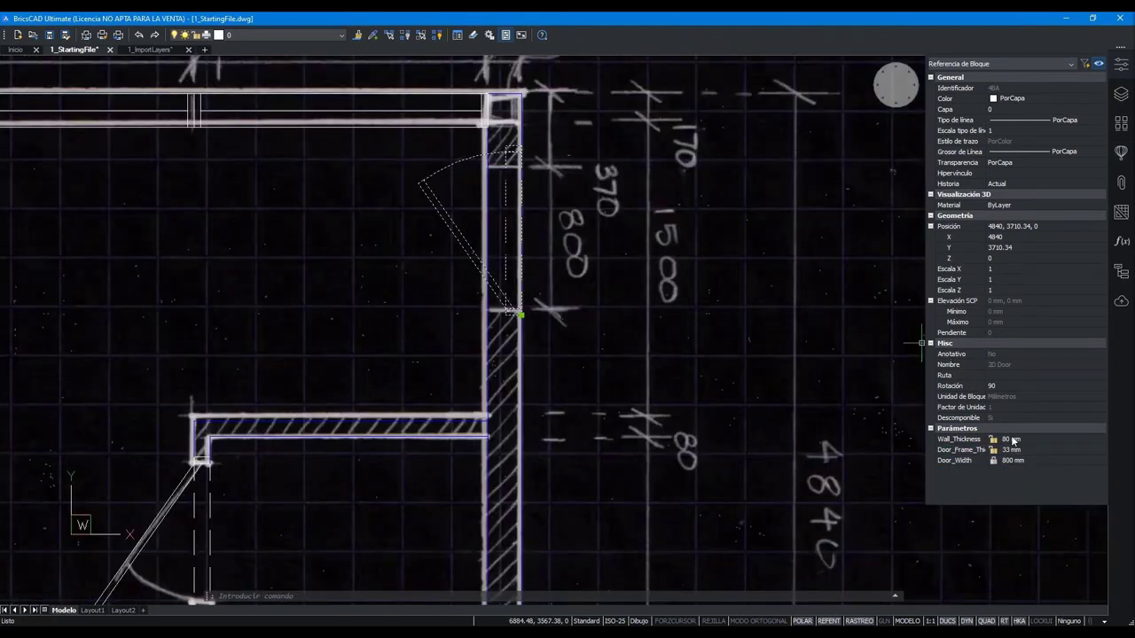
{"action": "left_click", "coordinate": [1012, 440]}
{"action": "type", "text": "170"}
{"action": "key", "text": "Return"}
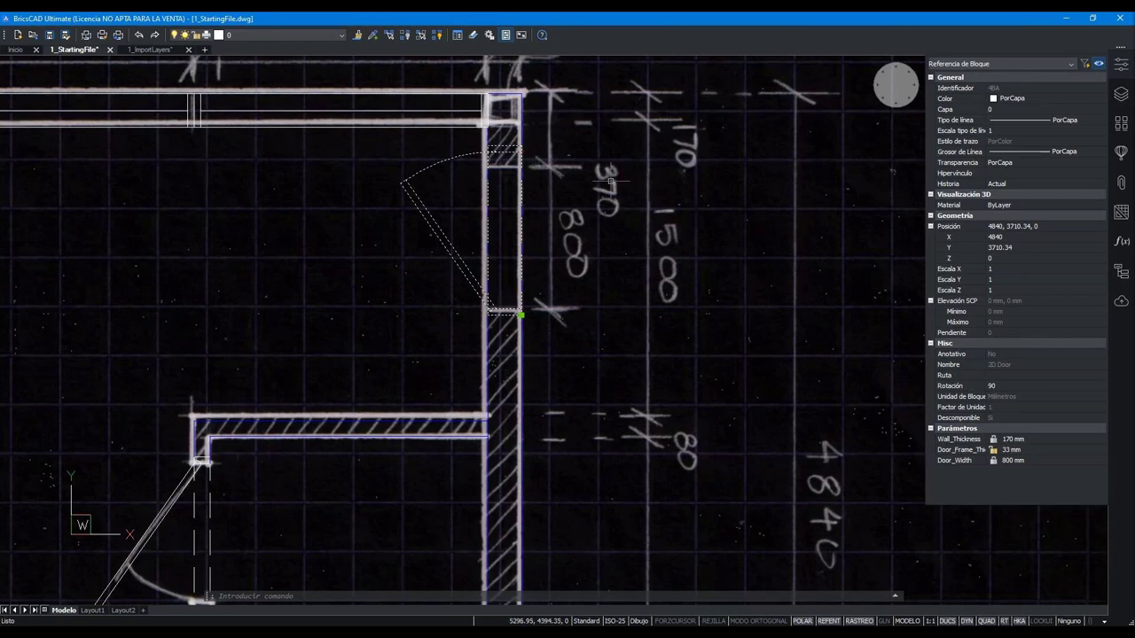
{"action": "key", "text": "Escape"}
{"action": "left_click", "coordinate": [1121, 153]}
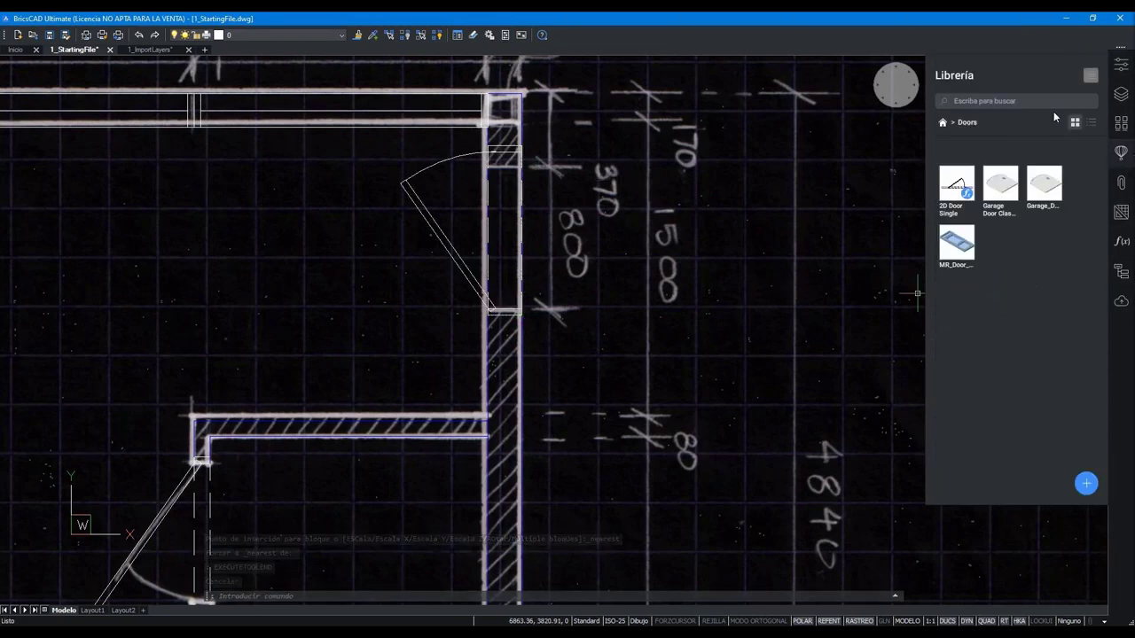
- Insert a 2D Profile EURO SHS column from the Structural folder at the top-right wall corner, default scale and rotation
{"action": "left_click", "coordinate": [942, 123]}
{"action": "left_click", "coordinate": [1011, 263]}
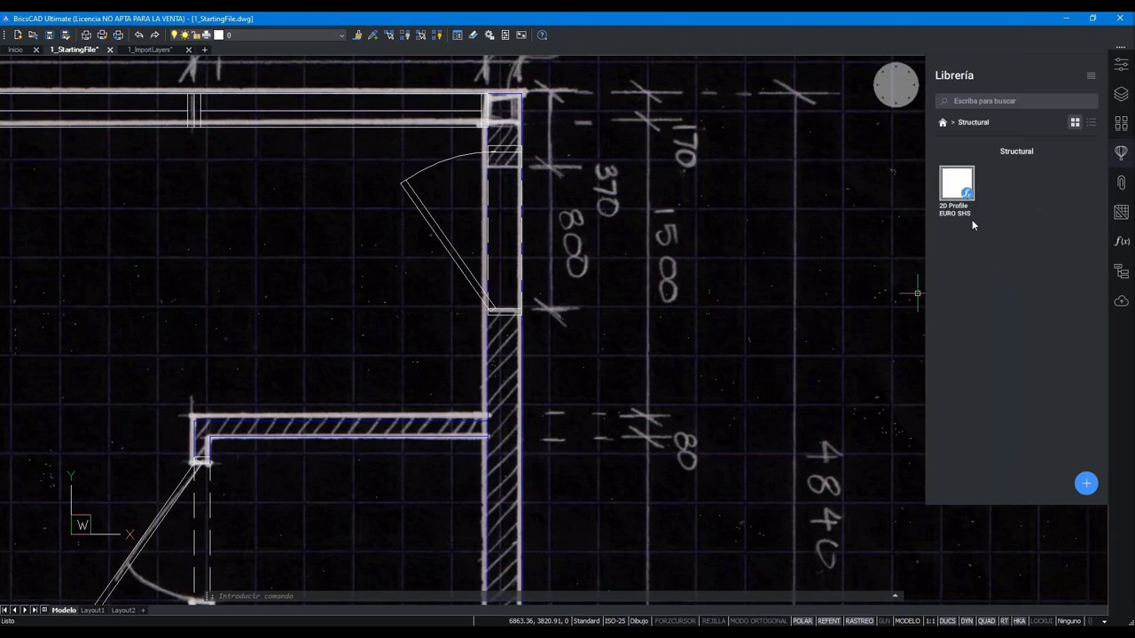
{"action": "left_click", "coordinate": [960, 211]}
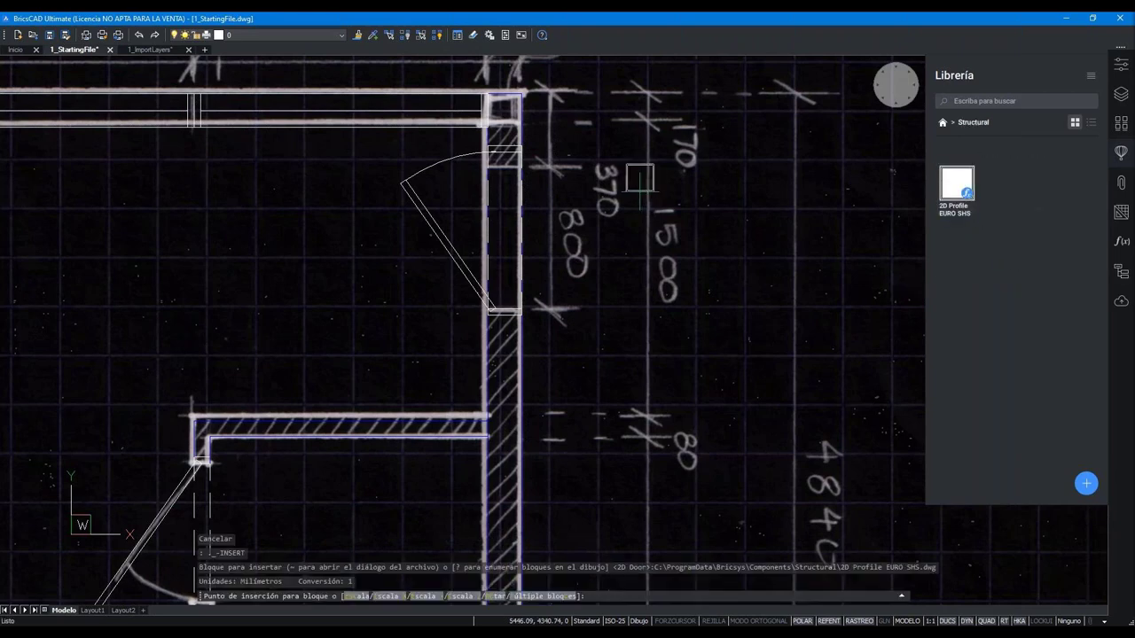
{"action": "scroll", "coordinate": [510, 84], "scroll_direction": "up", "scroll_amount": 2}
{"action": "scroll", "coordinate": [510, 84], "scroll_direction": "up", "scroll_amount": 3}
{"action": "scroll", "coordinate": [483, 210], "scroll_direction": "up", "scroll_amount": 1}
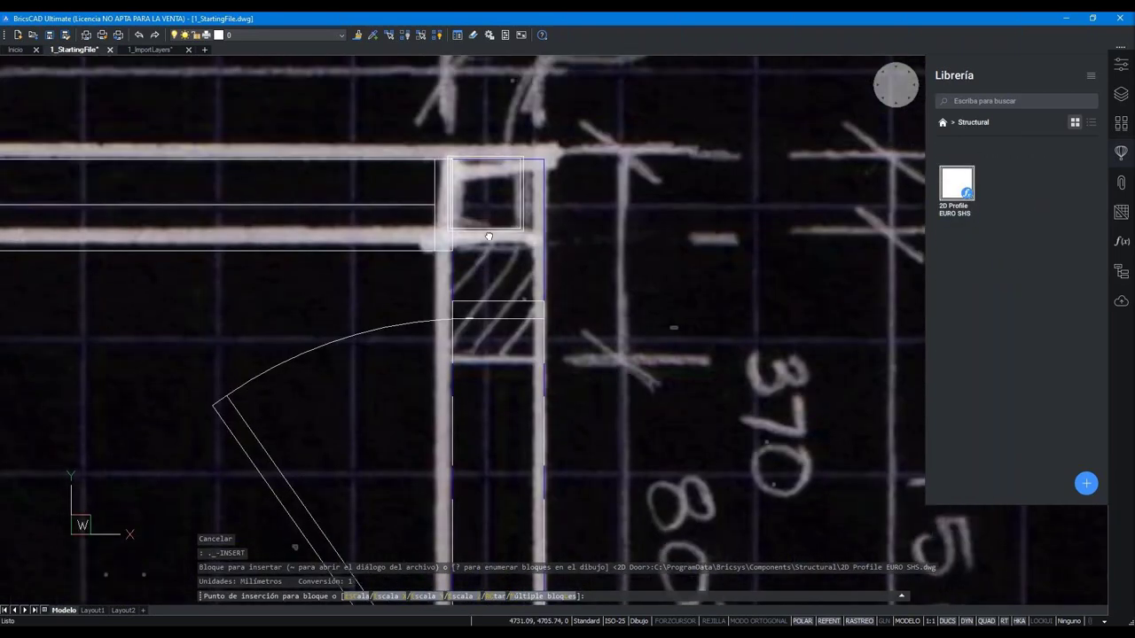
{"action": "scroll", "coordinate": [493, 232], "scroll_direction": "up", "scroll_amount": 1}
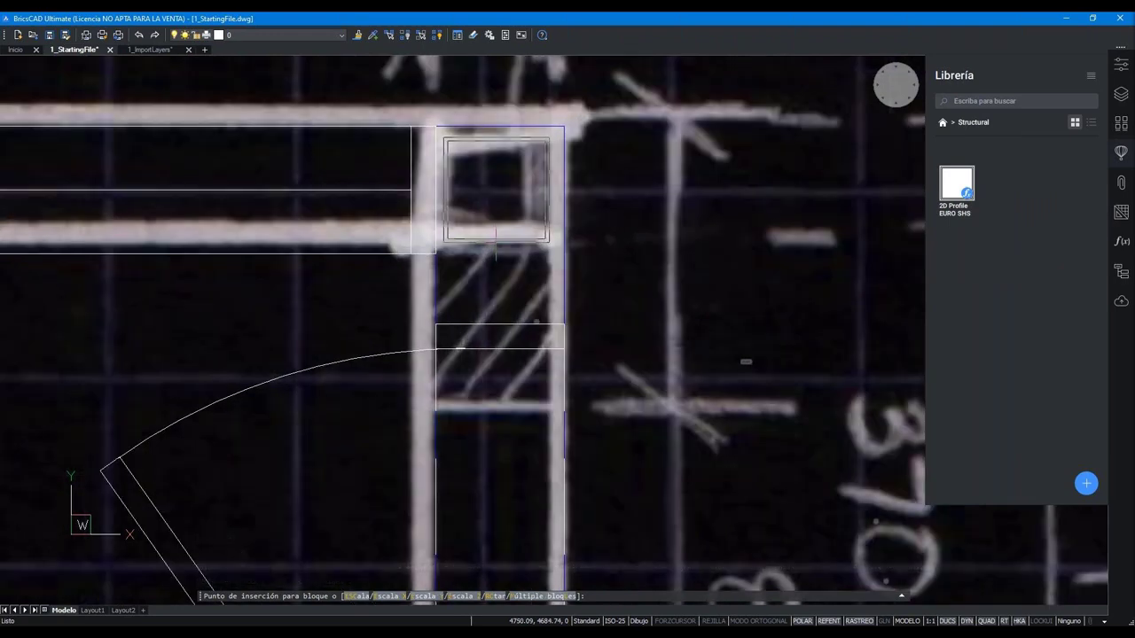
{"action": "left_click", "coordinate": [494, 237]}
{"action": "key", "text": "Return"}
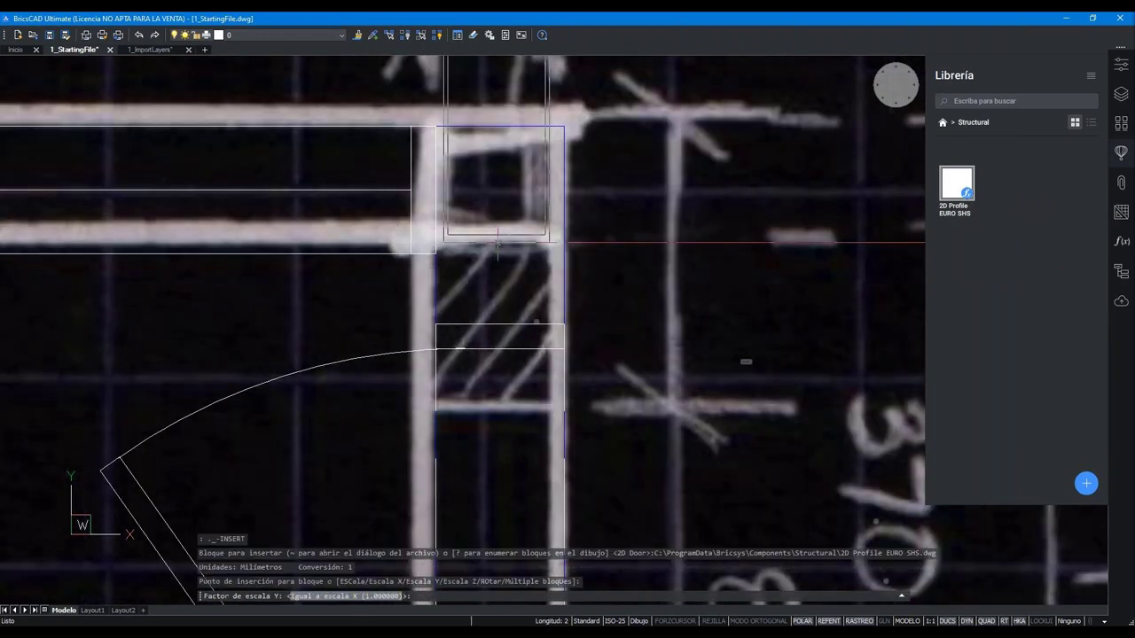
{"action": "key", "text": "Return"}
{"action": "key", "text": "Return"}
- Set the column's SHS profile size to 140x140(5.0)
{"action": "scroll", "coordinate": [470, 244], "scroll_direction": "down", "scroll_amount": 1}
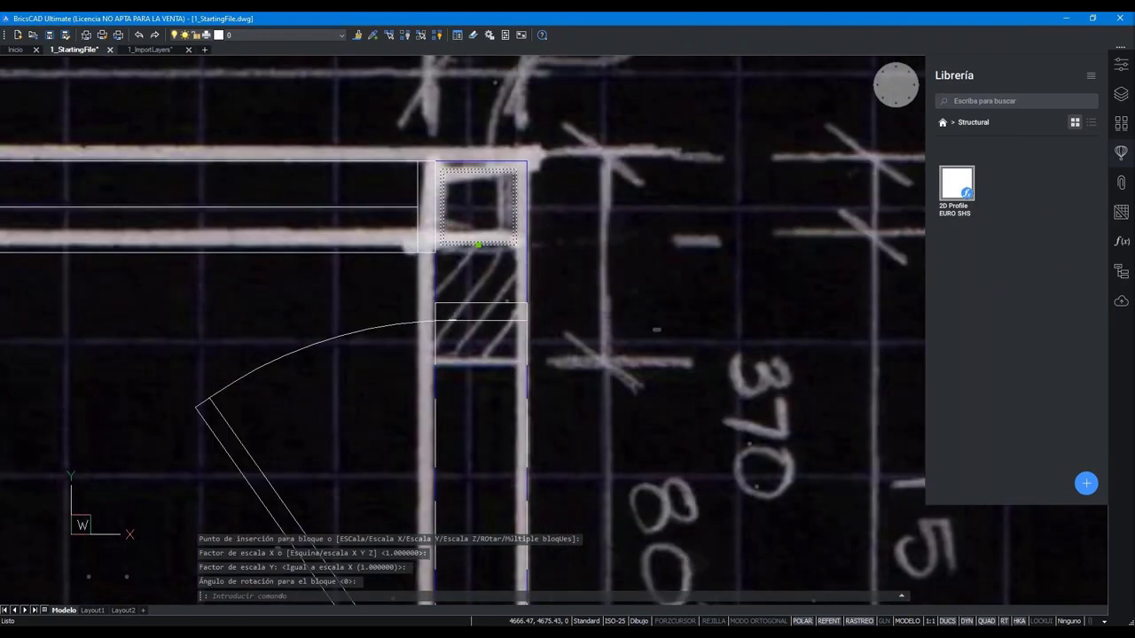
{"action": "scroll", "coordinate": [421, 266], "scroll_direction": "down", "scroll_amount": 1}
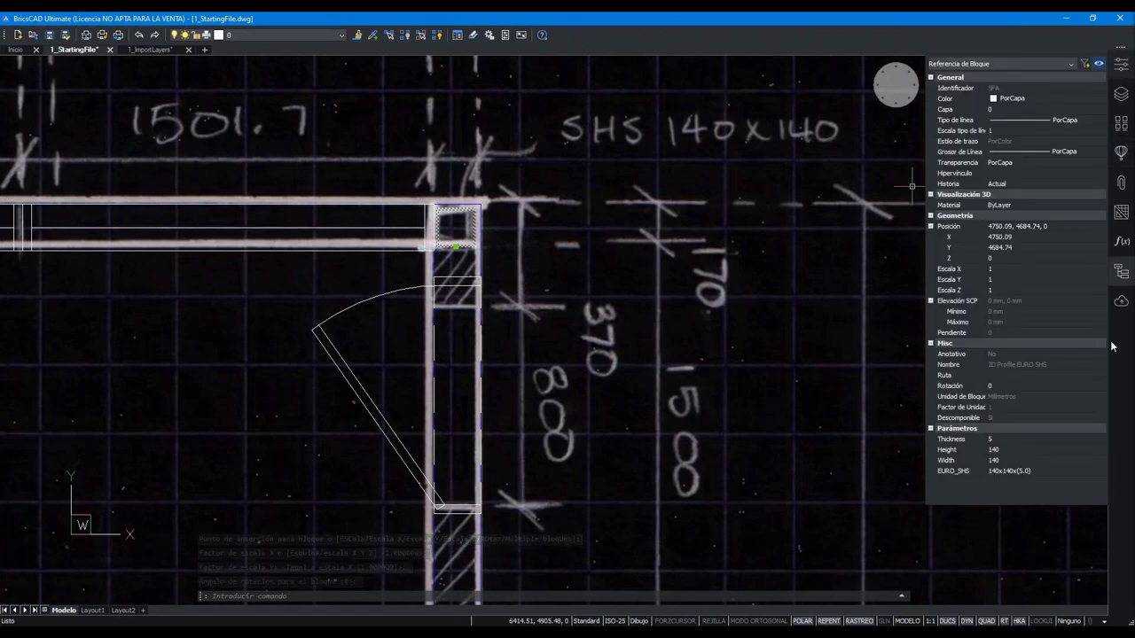
{"action": "left_click", "coordinate": [1033, 470]}
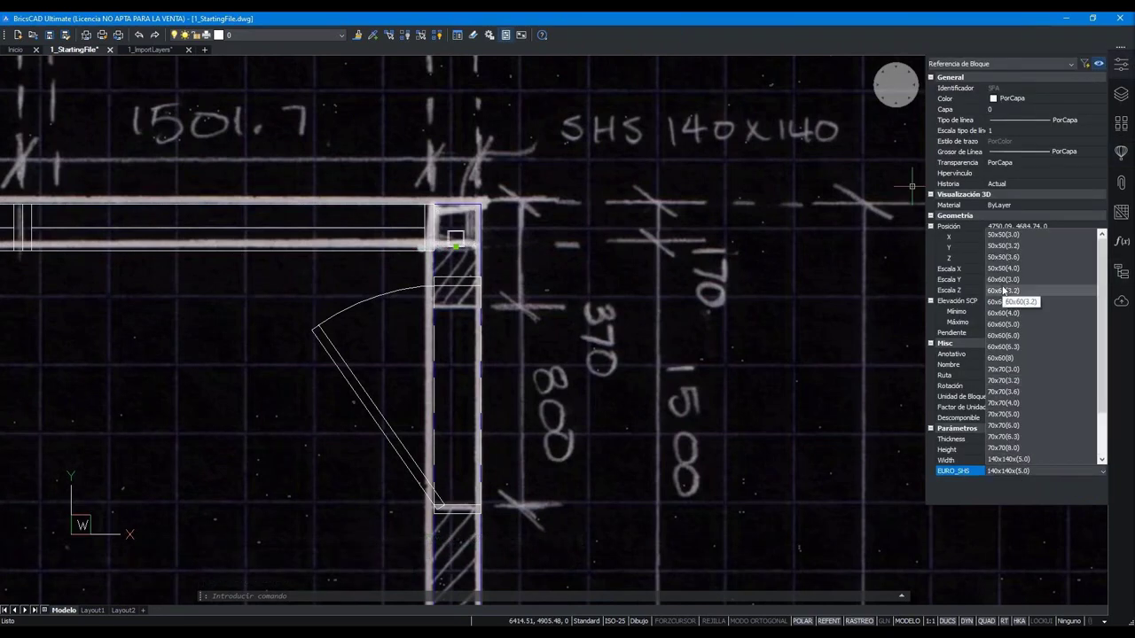
{"action": "left_click", "coordinate": [1020, 302]}
{"action": "scroll", "coordinate": [458, 238], "scroll_direction": "up", "scroll_amount": 5}
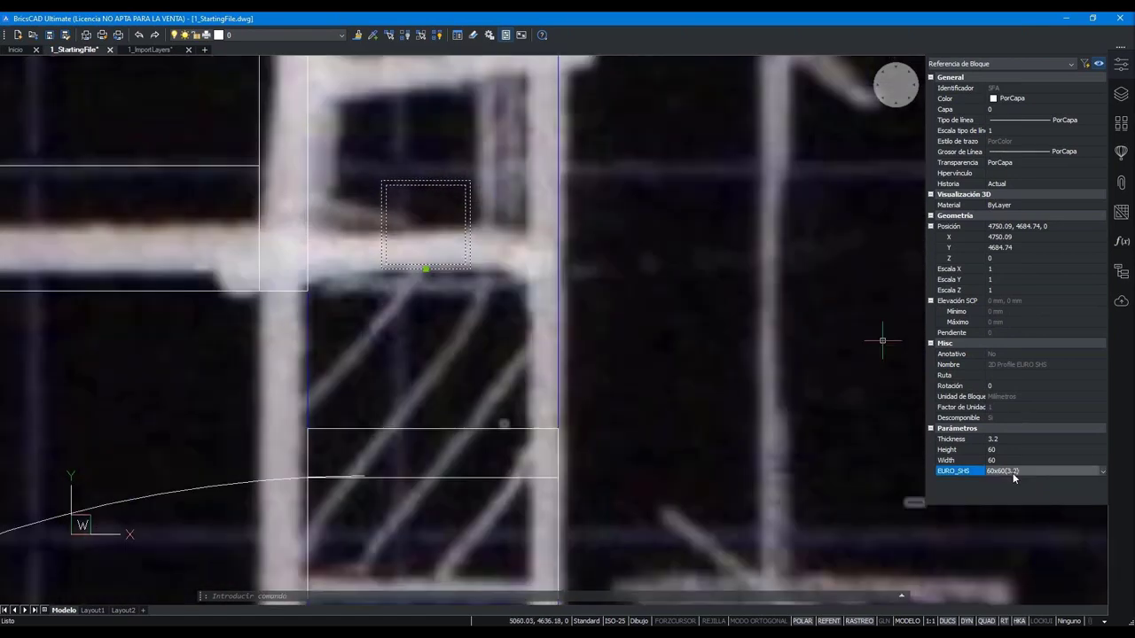
{"action": "left_click", "coordinate": [1013, 474]}
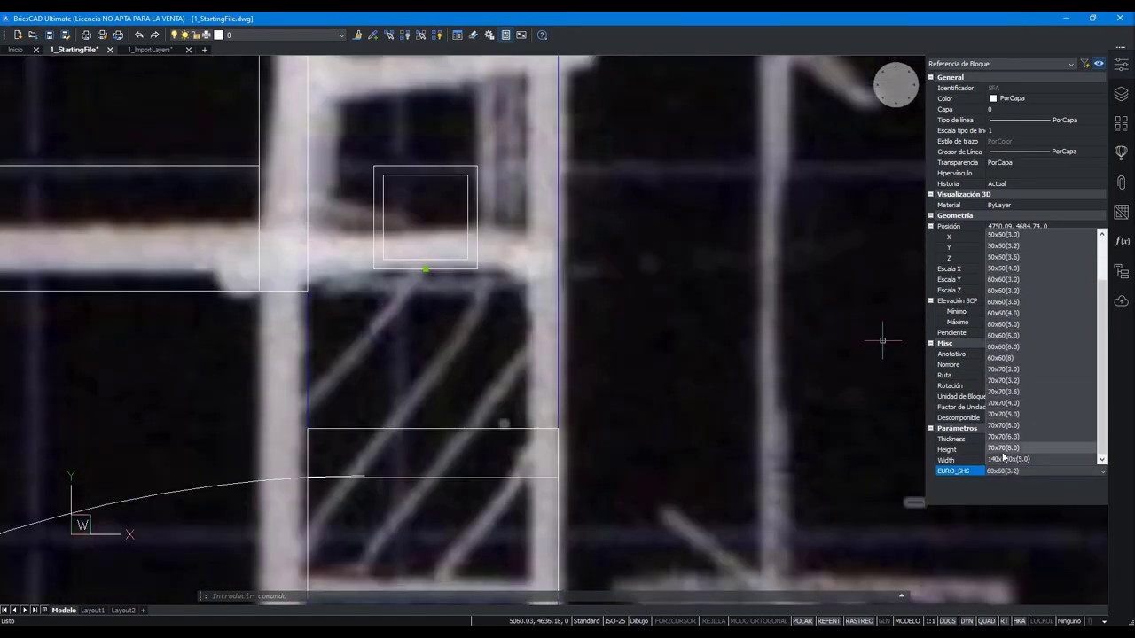
{"action": "left_click", "coordinate": [1008, 459]}
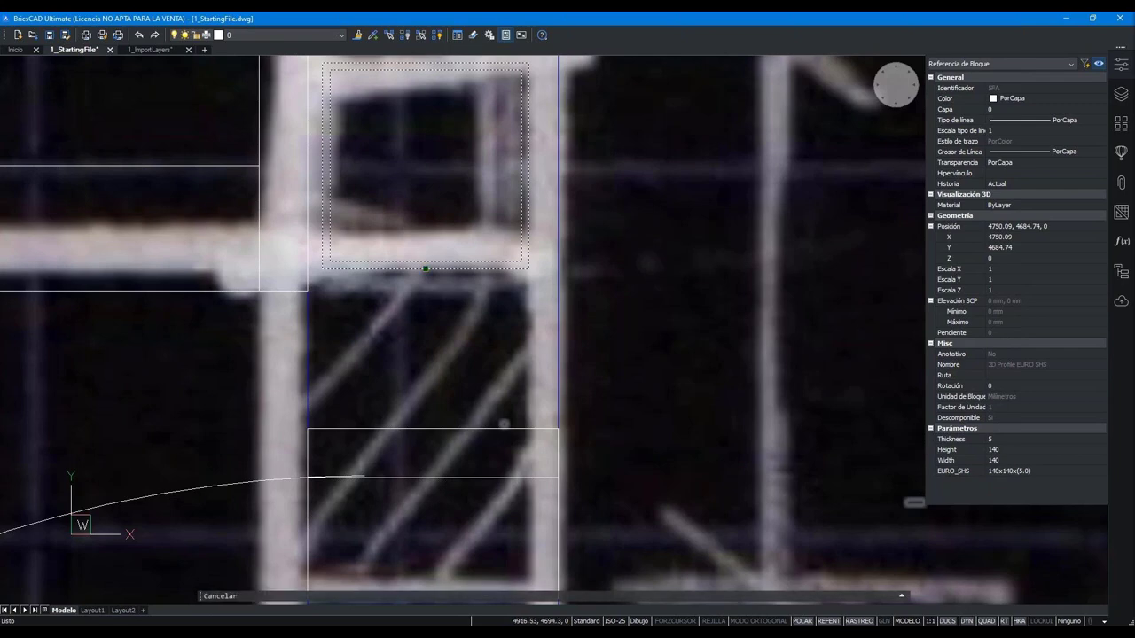
- Deselect the column and zoom in on the top-right corner column
{"action": "key", "text": "Escape"}
{"action": "scroll", "coordinate": [434, 391], "scroll_direction": "down", "scroll_amount": 2}
{"action": "scroll", "coordinate": [434, 391], "scroll_direction": "down", "scroll_amount": 1}
{"action": "scroll", "coordinate": [672, 249], "scroll_direction": "down", "scroll_amount": 2}
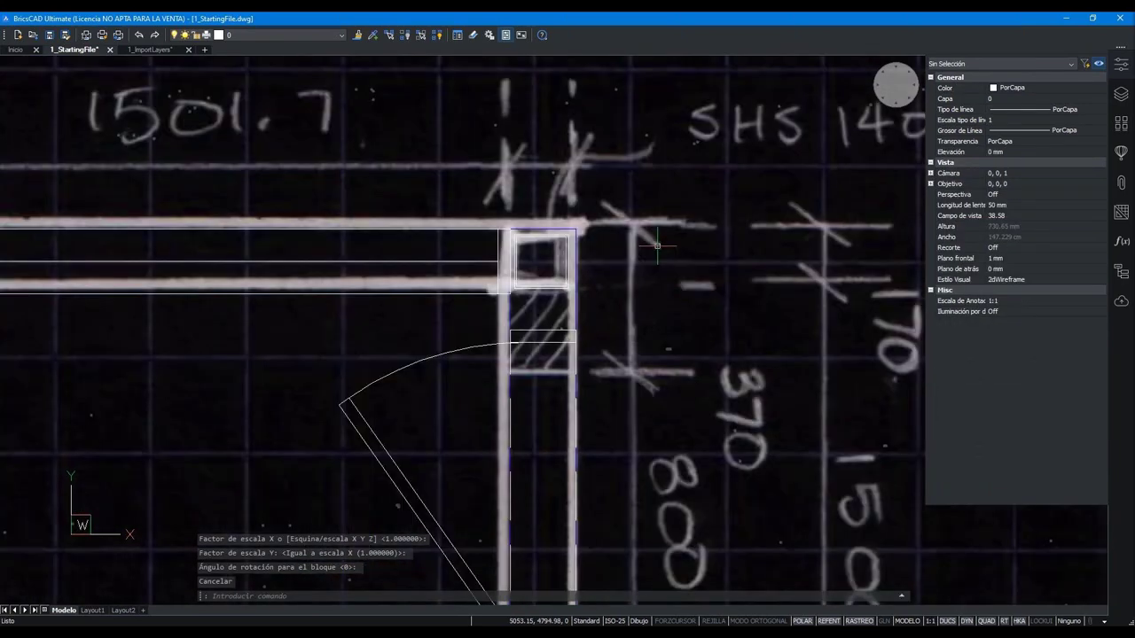
{"action": "scroll", "coordinate": [672, 249], "scroll_direction": "down", "scroll_amount": 2}
{"action": "scroll", "coordinate": [672, 249], "scroll_direction": "down", "scroll_amount": 1}
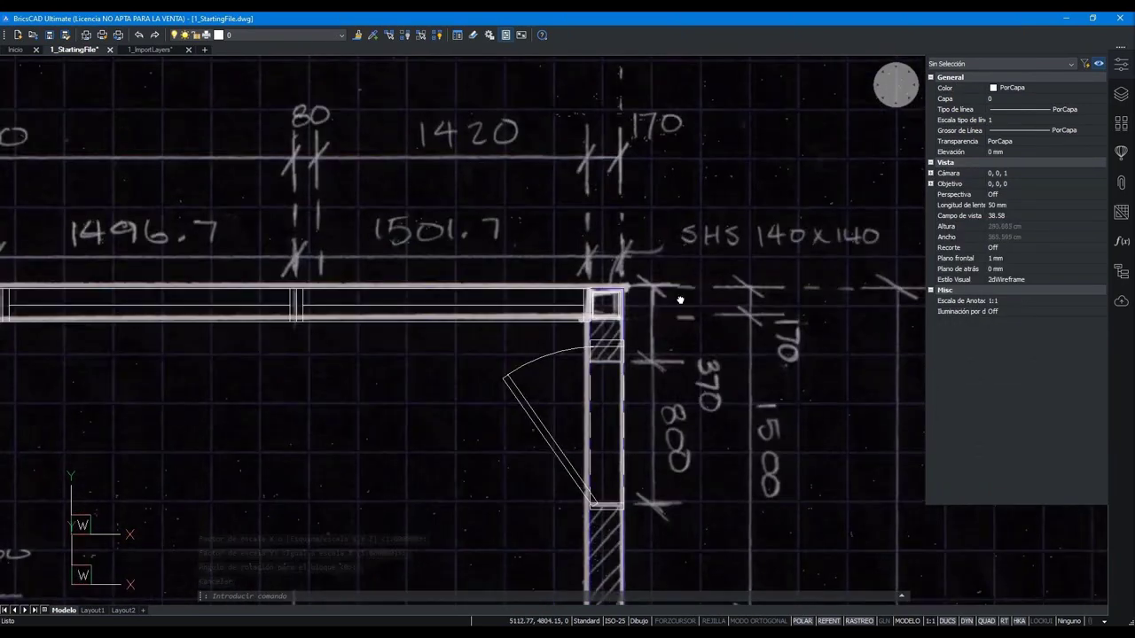
{"action": "scroll", "coordinate": [612, 316], "scroll_direction": "down", "scroll_amount": 1}
{"action": "scroll", "coordinate": [477, 393], "scroll_direction": "down", "scroll_amount": 2}
{"action": "middle_click_drag", "start_coordinate": [477, 393], "coordinate": [548, 346]}
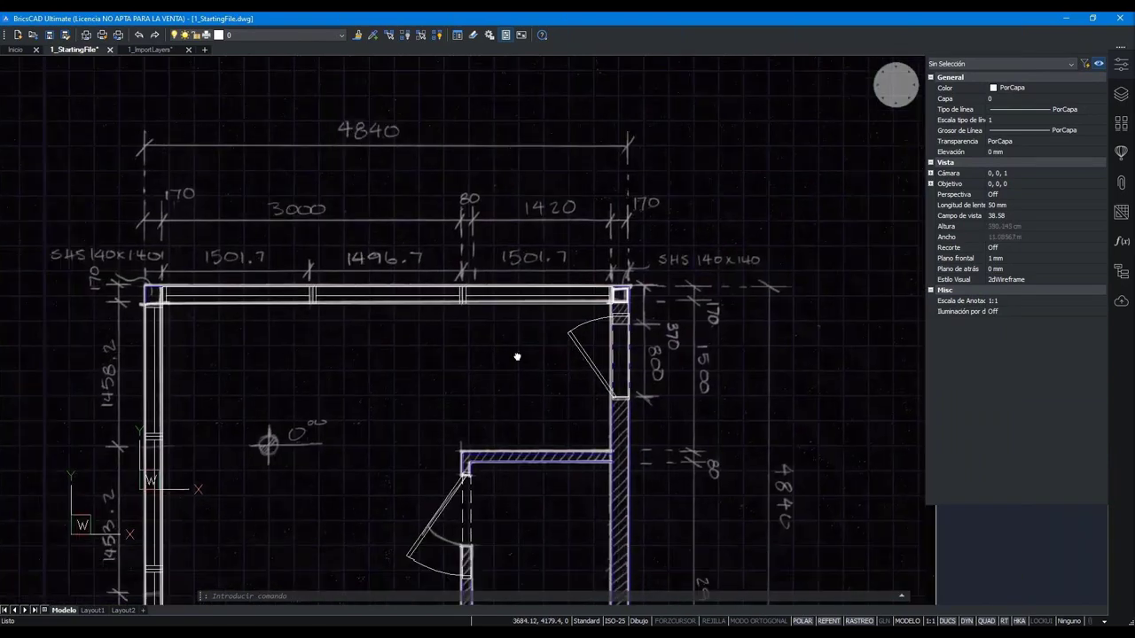
{"action": "scroll", "coordinate": [547, 346], "scroll_direction": "up", "scroll_amount": 2}
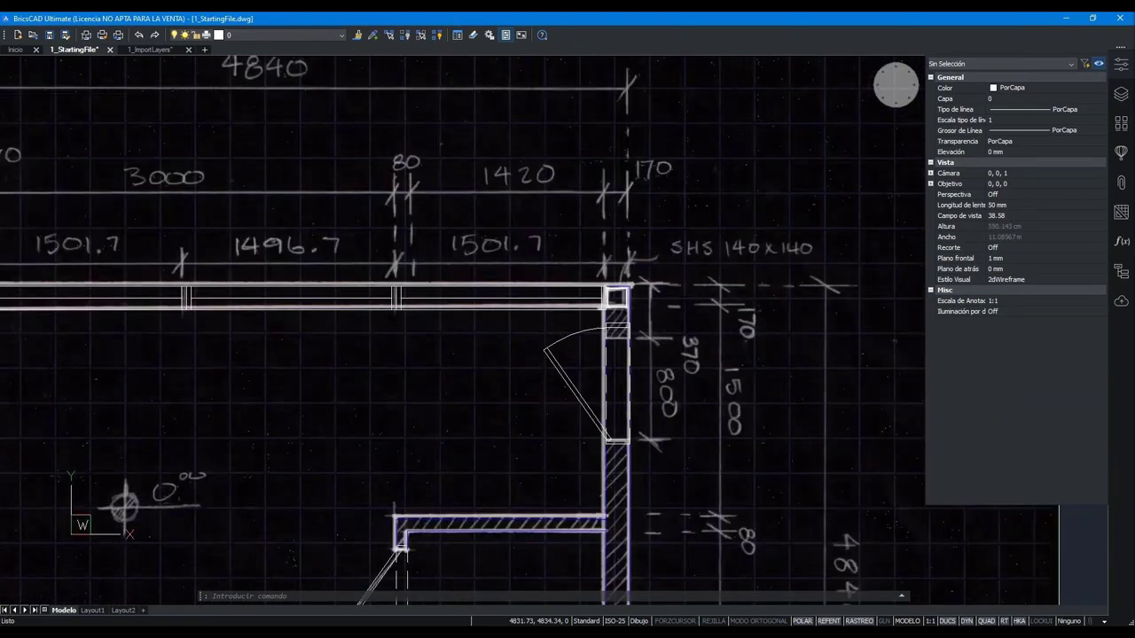
{"action": "scroll", "coordinate": [620, 296], "scroll_direction": "up", "scroll_amount": 6}
- Move the SHS 140x140 column 4.91 mm right along X to position 4755
{"action": "left_click", "coordinate": [585, 378]}
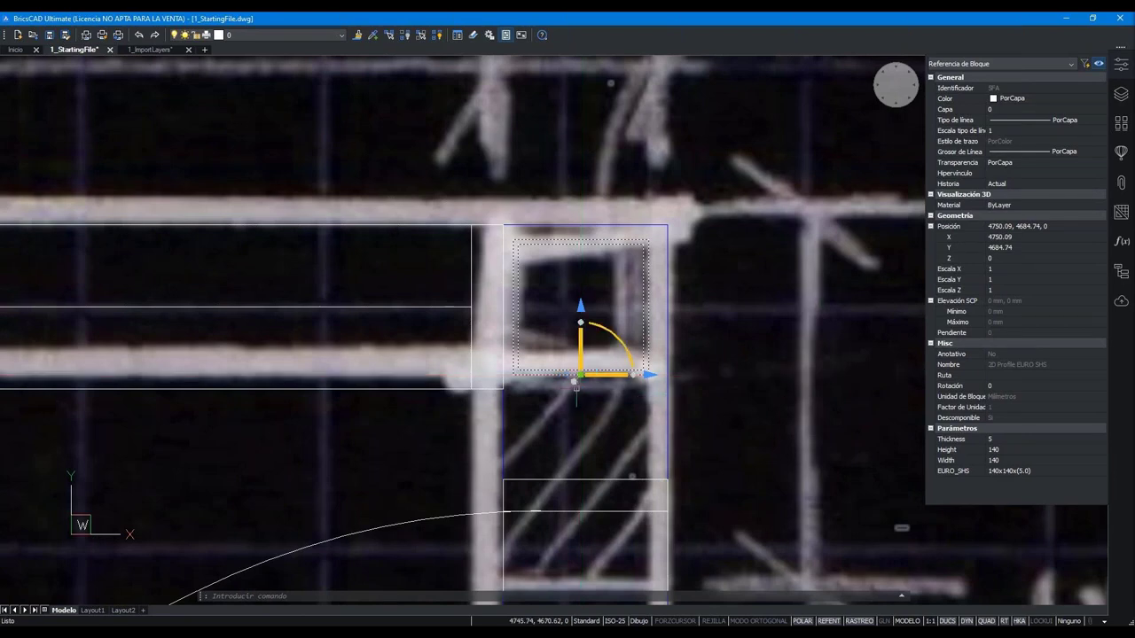
{"action": "left_click", "coordinate": [596, 376]}
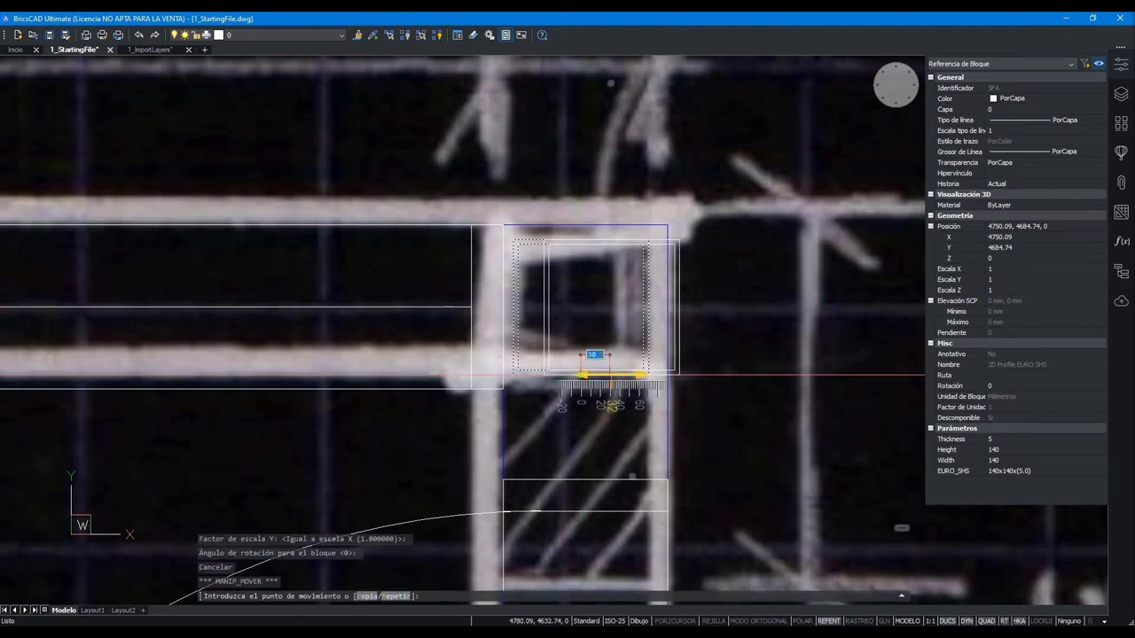
{"action": "type", "text": "mi"}
{"action": "key", "text": "BackSpace"}
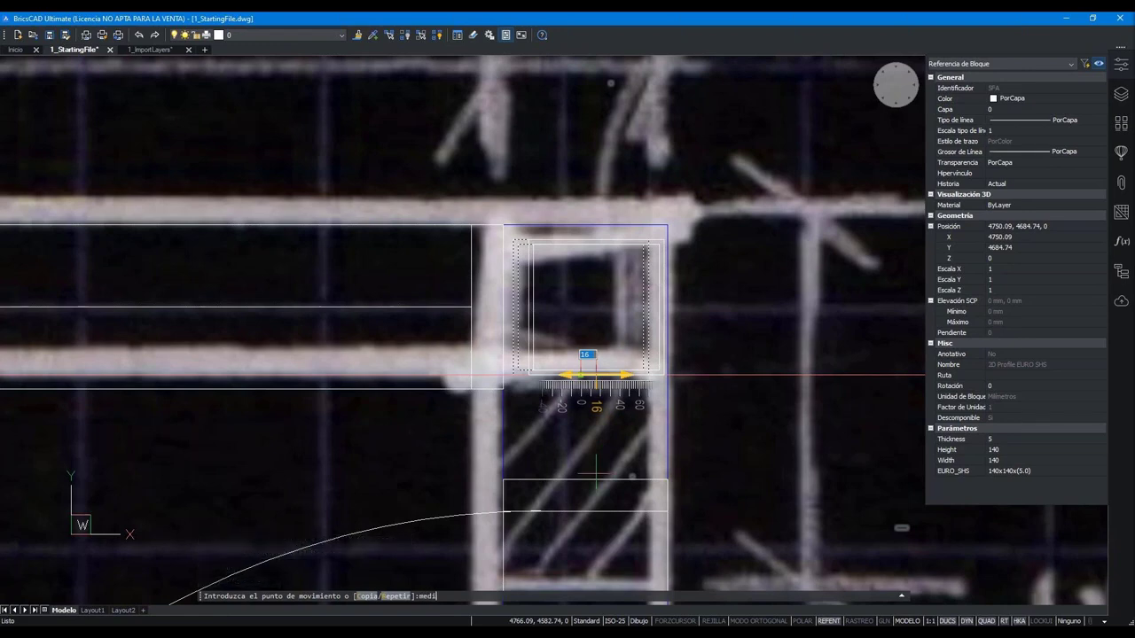
{"action": "type", "text": "o"}
{"action": "key", "text": "Return"}
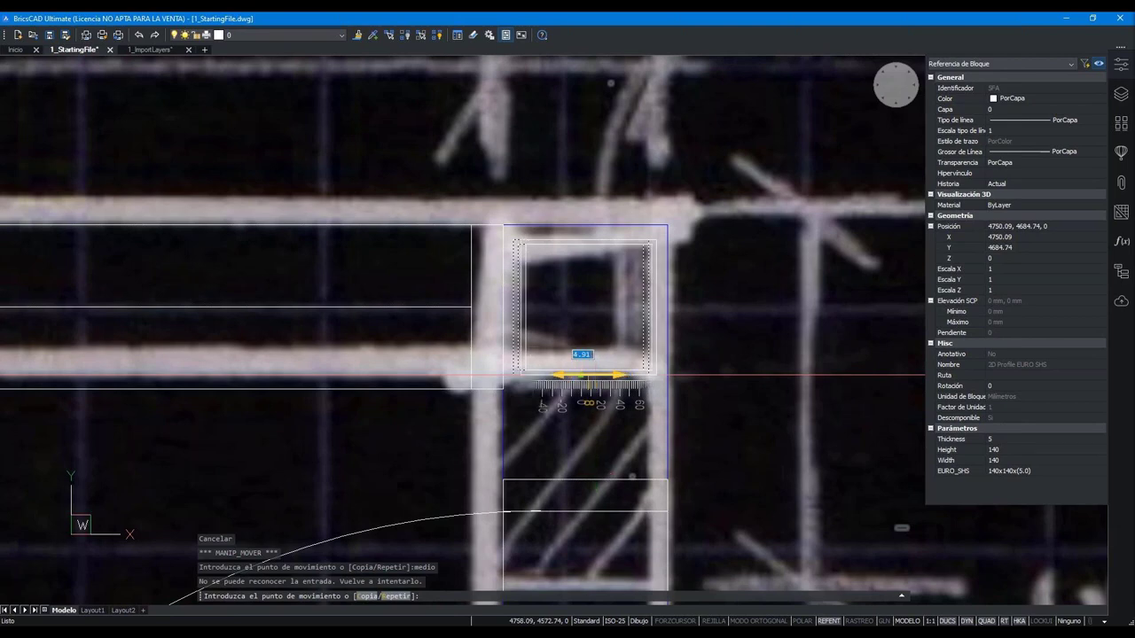
{"action": "key", "text": "Escape"}
- Attempt a vertical move of the column, then cancel it
{"action": "scroll", "coordinate": [625, 218], "scroll_direction": "down", "scroll_amount": 1}
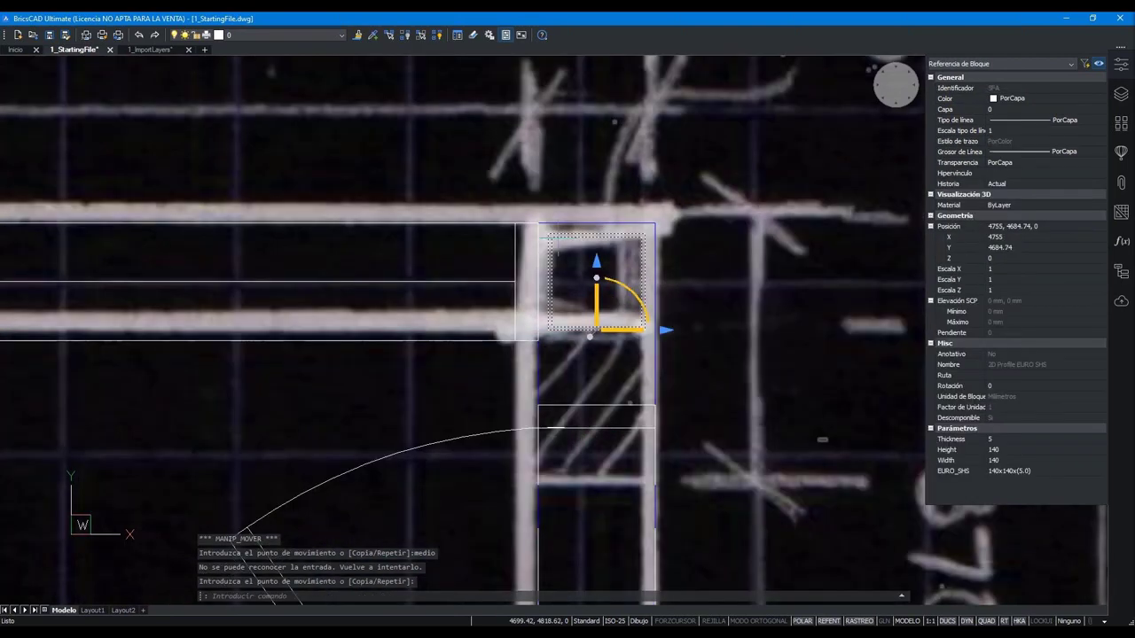
{"action": "scroll", "coordinate": [553, 275], "scroll_direction": "up", "scroll_amount": 1}
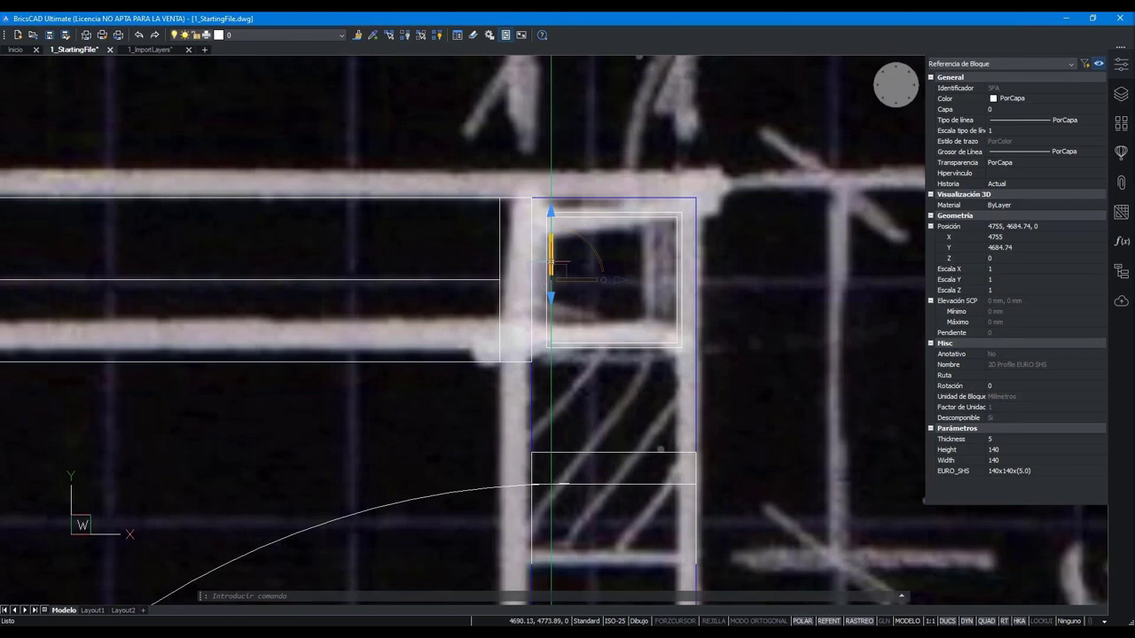
{"action": "left_click", "coordinate": [552, 265]}
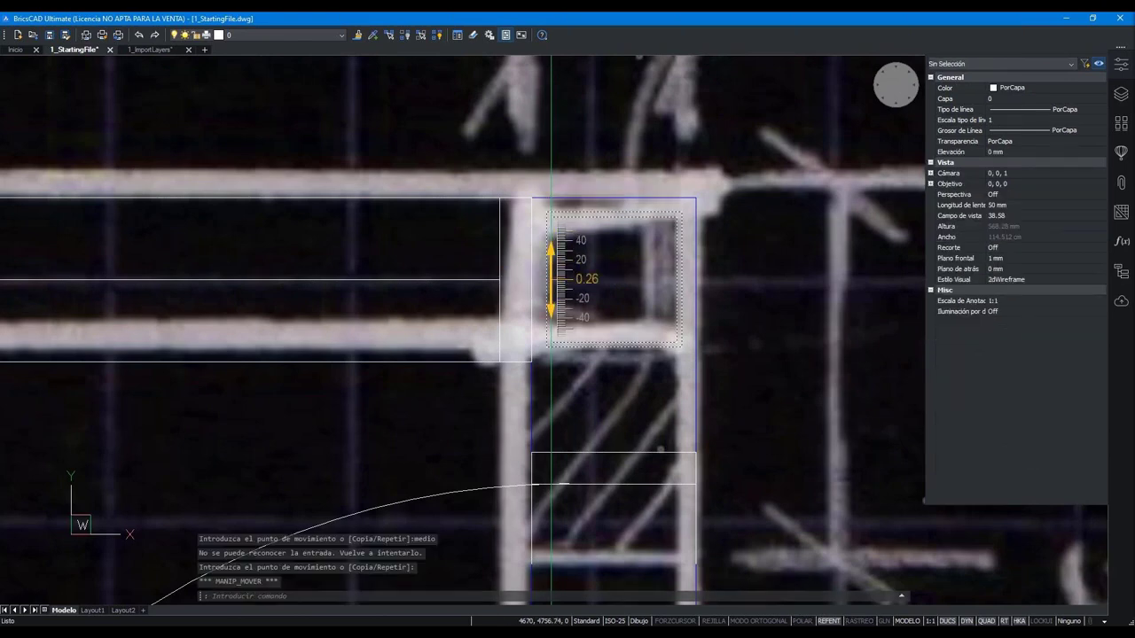
{"action": "key", "text": "Escape"}
{"action": "scroll", "coordinate": [551, 329], "scroll_direction": "down", "scroll_amount": 4}
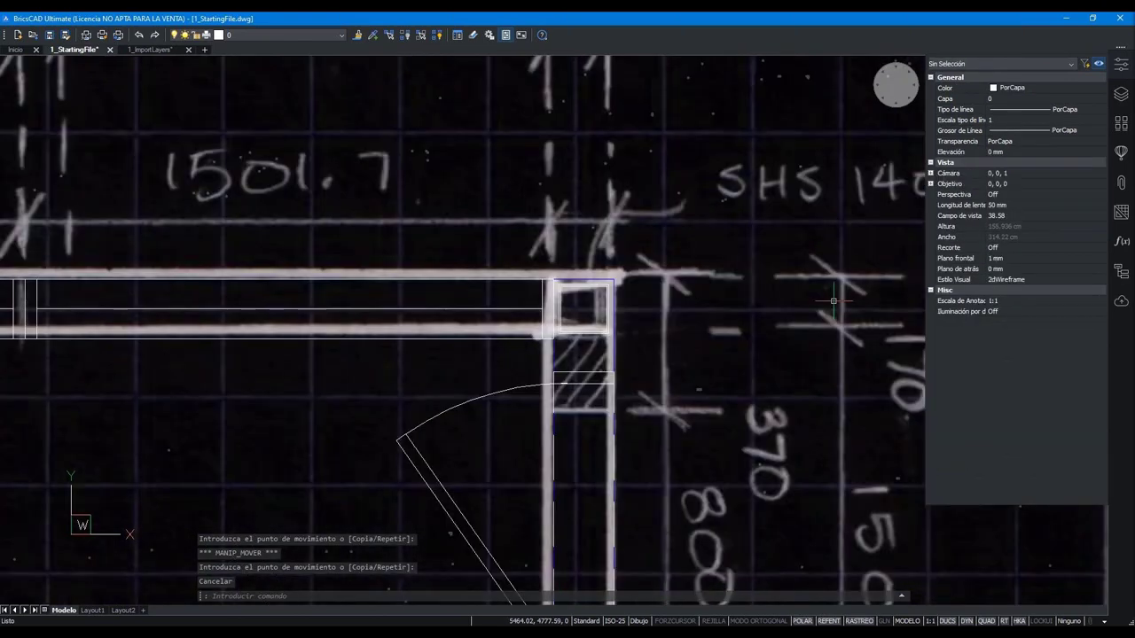
{"action": "left_click", "coordinate": [1121, 131]}
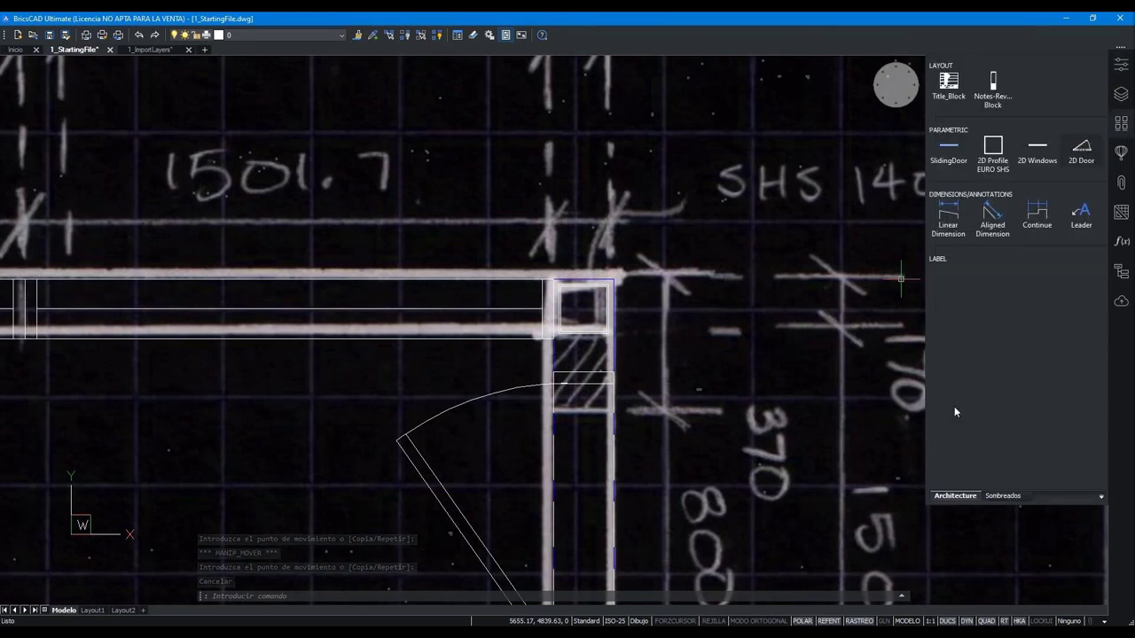
{"action": "right_click", "coordinate": [1054, 157]}
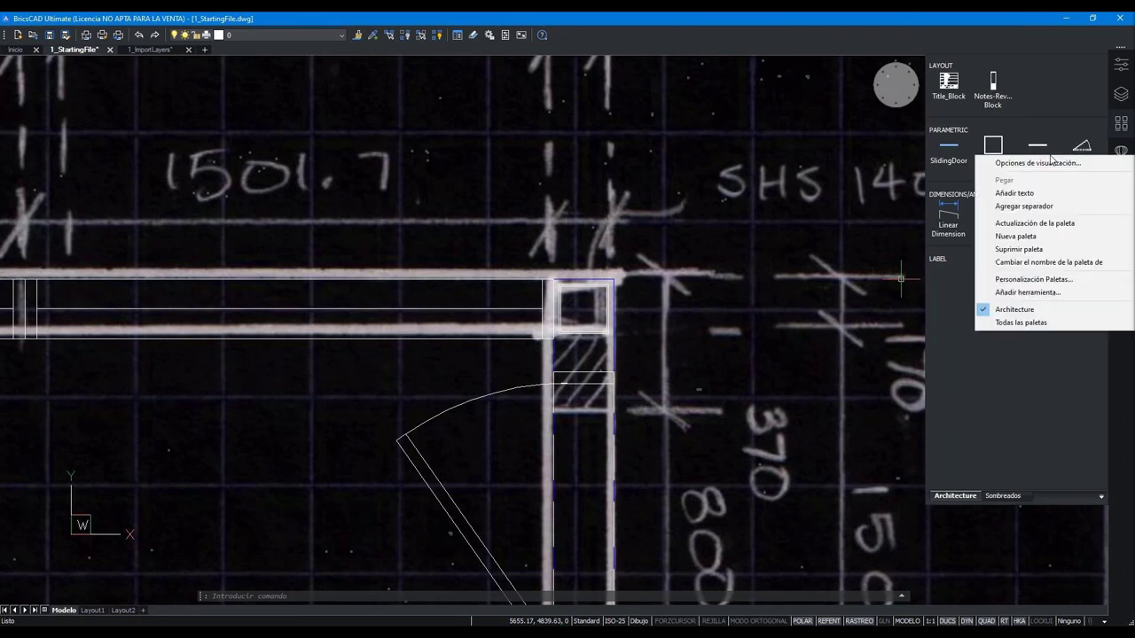
{"action": "left_click", "coordinate": [1038, 146]}
{"action": "right_click", "coordinate": [1037, 149]}
{"action": "left_click", "coordinate": [986, 185]}
{"action": "right_click", "coordinate": [1032, 158]}
{"action": "left_click", "coordinate": [979, 264]}
{"action": "left_click_drag", "start_coordinate": [598, 225], "coordinate": [590, 123]}
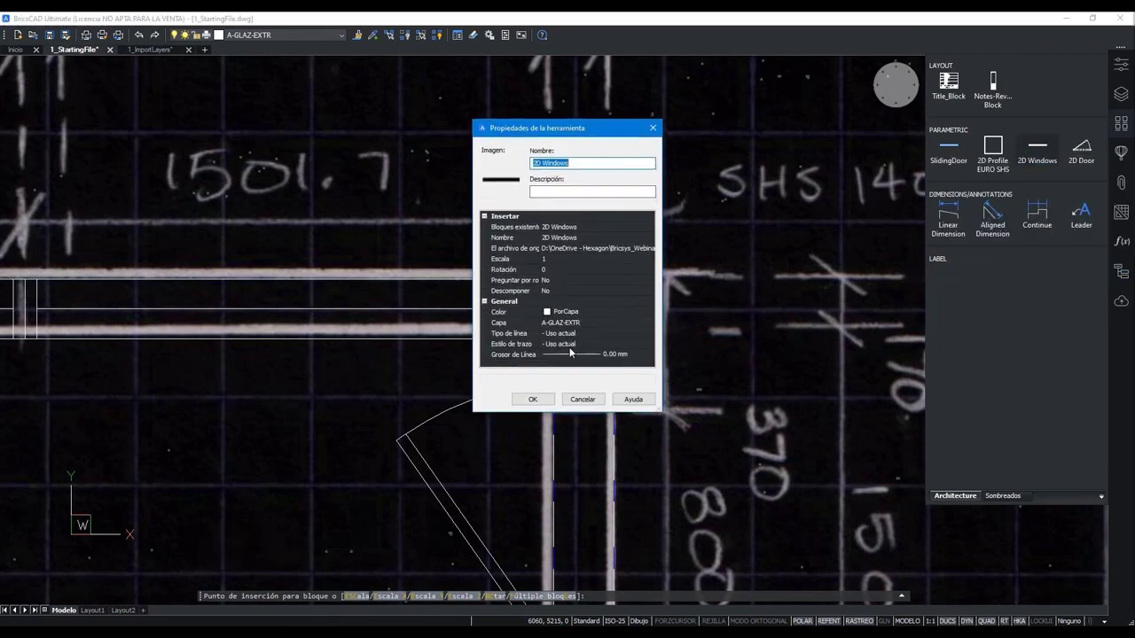
{"action": "left_click", "coordinate": [508, 325]}
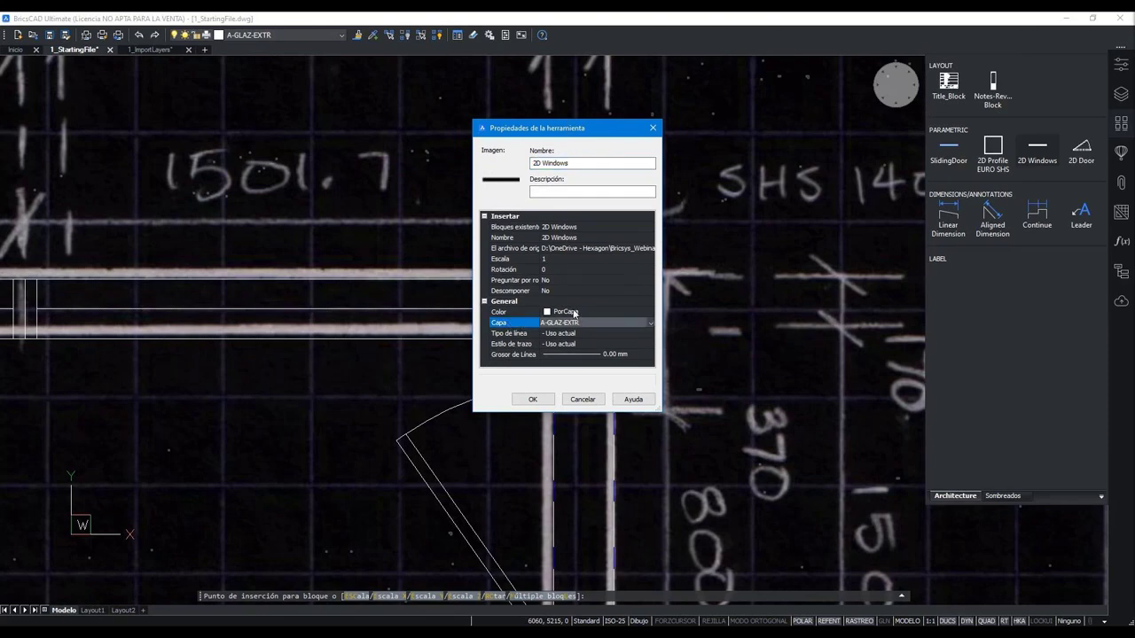
{"action": "left_click", "coordinate": [653, 325]}
{"action": "left_click", "coordinate": [653, 324]}
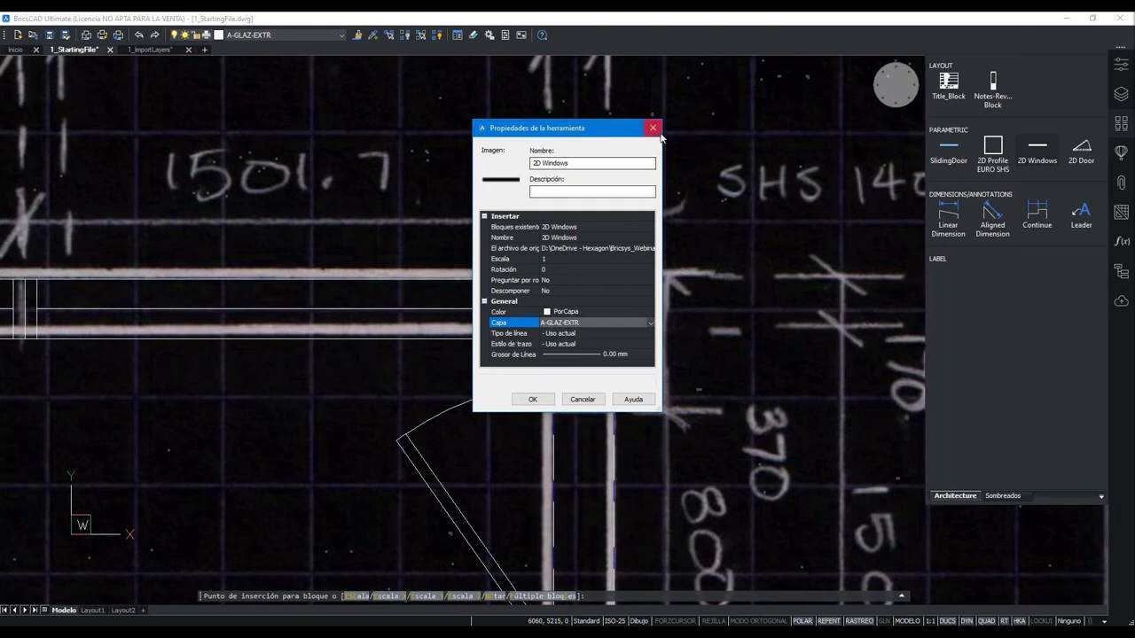
{"action": "left_click", "coordinate": [656, 131]}
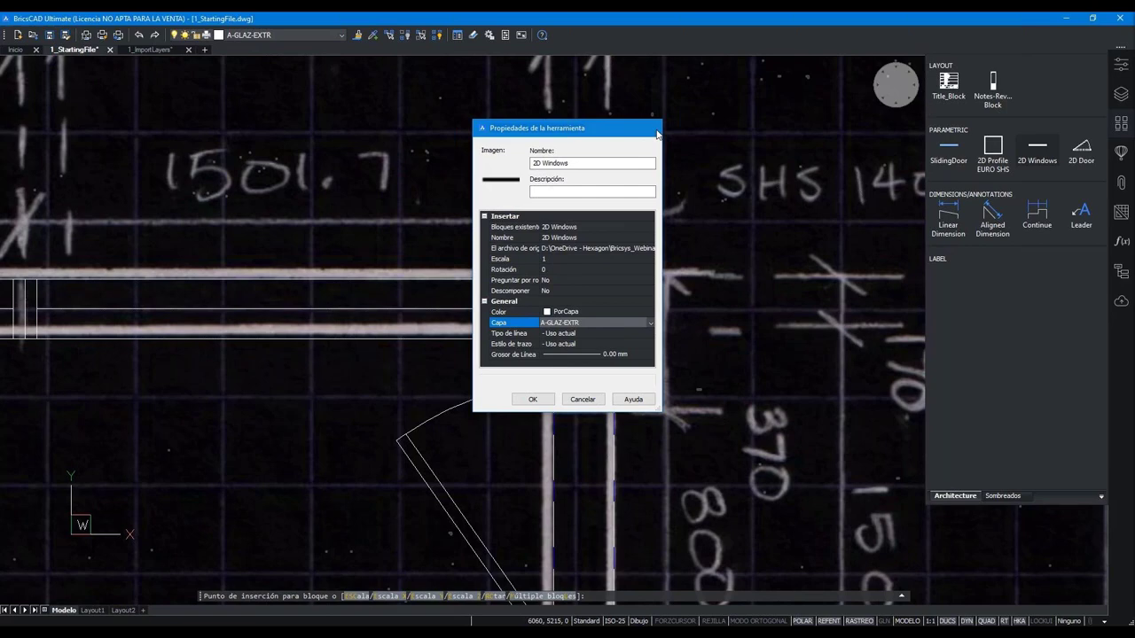
{"action": "key", "text": "Escape"}
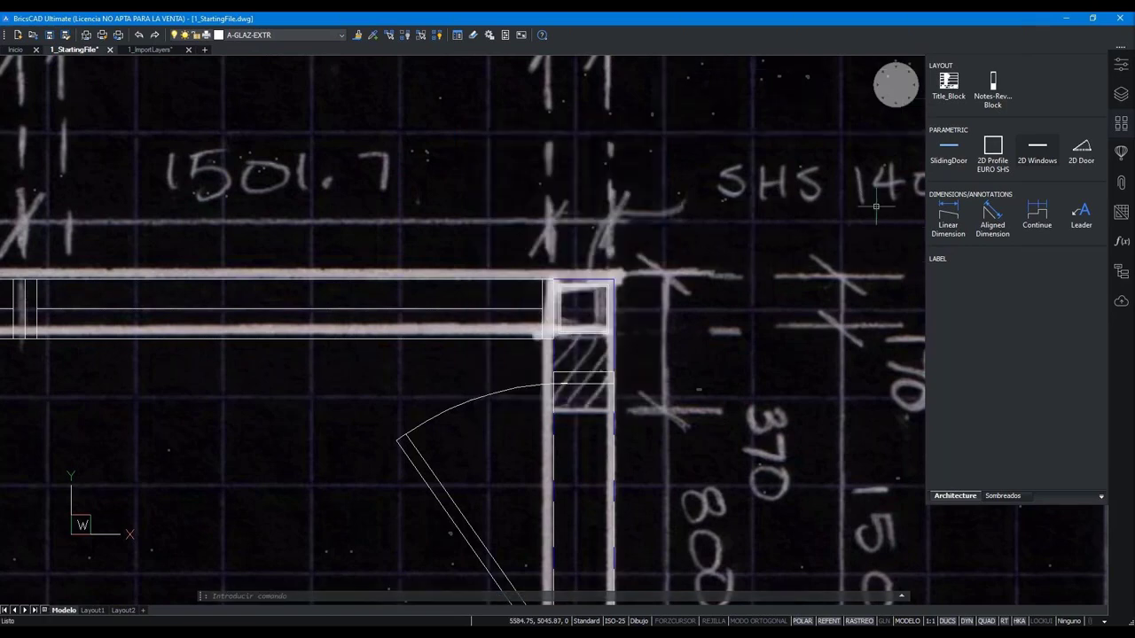
- Review the 2D Profile EURO SHS tool's properties and layer choices without changing them
{"action": "right_click", "coordinate": [993, 154]}
{"action": "left_click", "coordinate": [995, 267]}
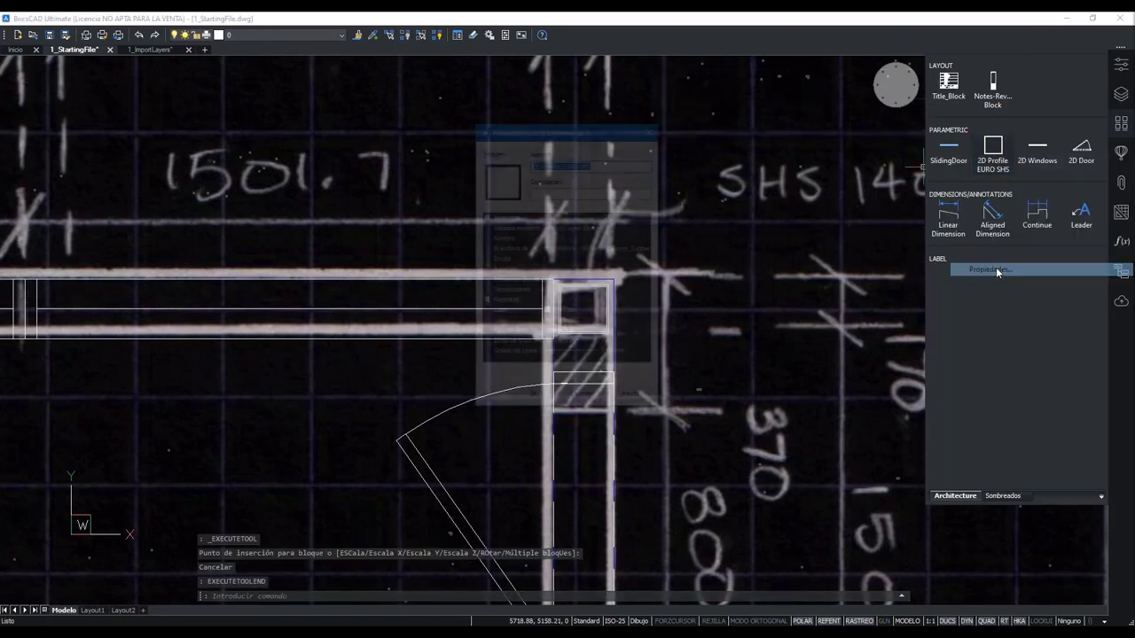
{"action": "left_click", "coordinate": [564, 323]}
{"action": "left_click", "coordinate": [567, 325]}
{"action": "left_click", "coordinate": [652, 128]}
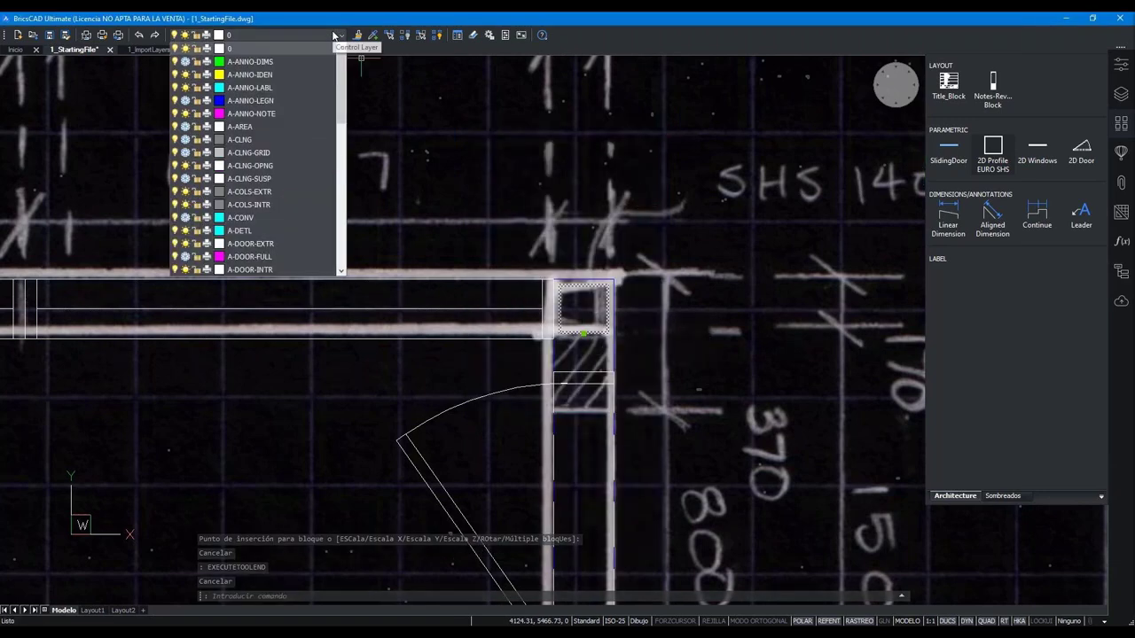
- Assign the corner column to layer S-COLS-STEL-LEVL0 so it shows in magenta
{"action": "scroll", "coordinate": [251, 243], "scroll_direction": "down", "scroll_amount": 2}
{"action": "scroll", "coordinate": [251, 243], "scroll_direction": "down", "scroll_amount": 3}
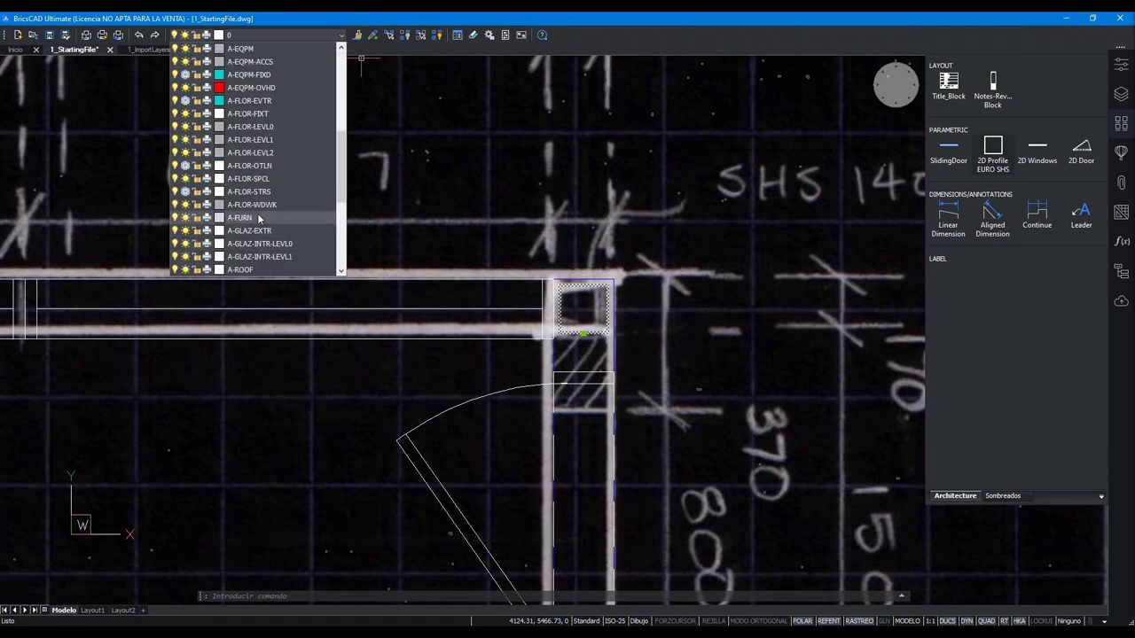
{"action": "scroll", "coordinate": [258, 220], "scroll_direction": "down", "scroll_amount": 3}
{"action": "scroll", "coordinate": [258, 223], "scroll_direction": "down", "scroll_amount": 2}
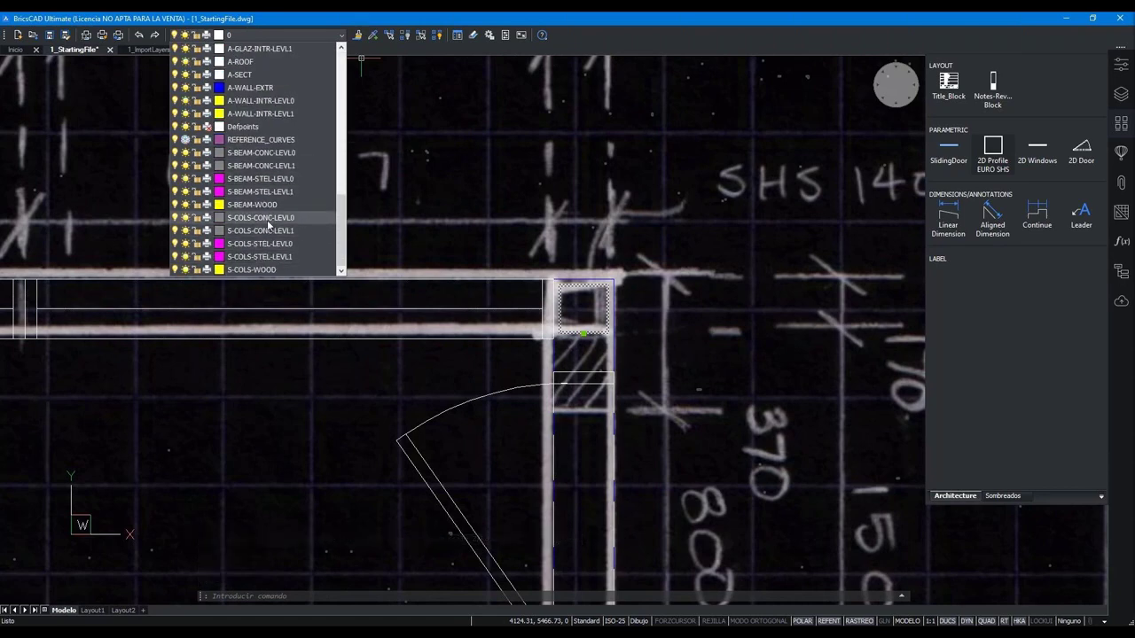
{"action": "left_click", "coordinate": [254, 262]}
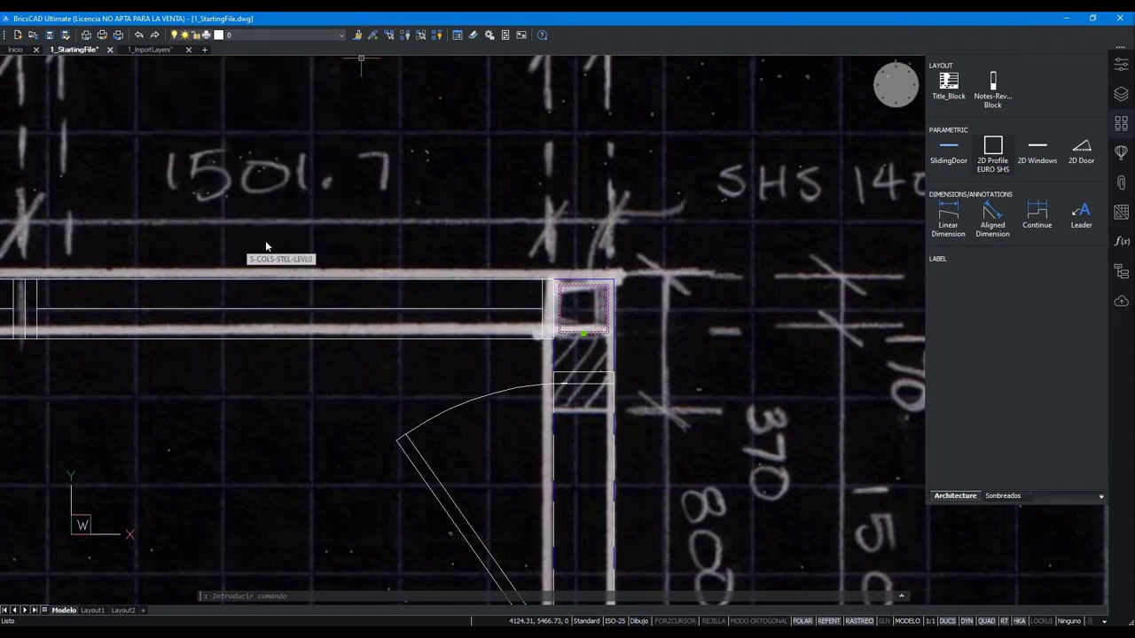
{"action": "key", "text": "Escape"}
{"action": "key", "text": "Escape"}
{"action": "scroll", "coordinate": [641, 213], "scroll_direction": "down", "scroll_amount": 1}
- Select the magenta corner column and place its manipulator at the top wall's midpoint
{"action": "scroll", "coordinate": [654, 202], "scroll_direction": "down", "scroll_amount": 2}
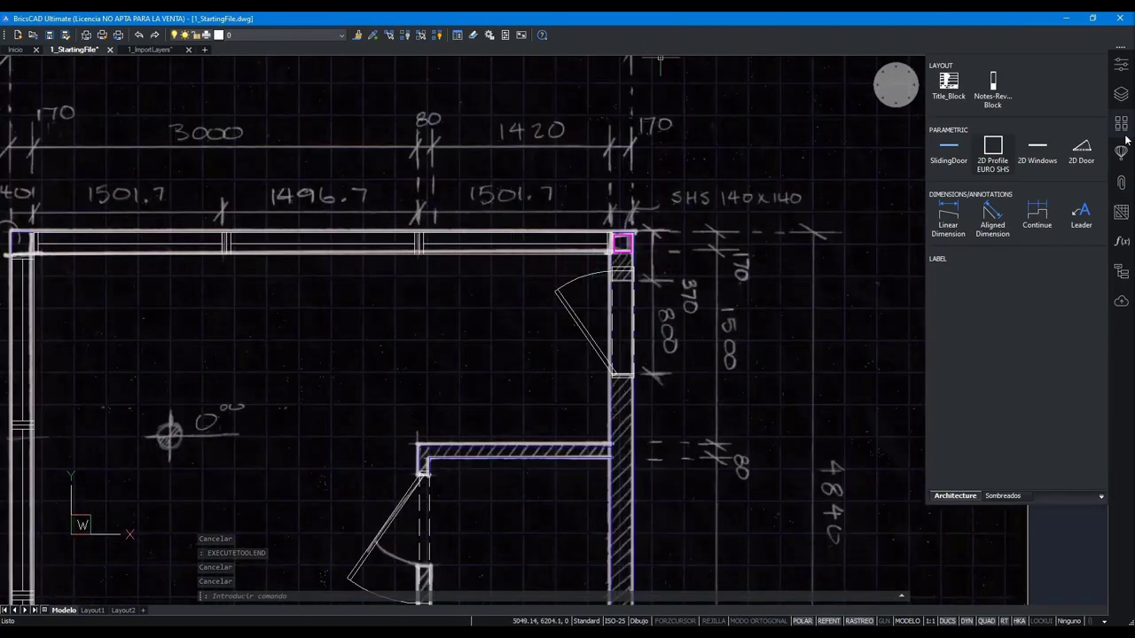
{"action": "scroll", "coordinate": [532, 293], "scroll_direction": "down", "scroll_amount": 2}
{"action": "scroll", "coordinate": [667, 291], "scroll_direction": "down", "scroll_amount": 1}
{"action": "scroll", "coordinate": [425, 319], "scroll_direction": "up", "scroll_amount": 2}
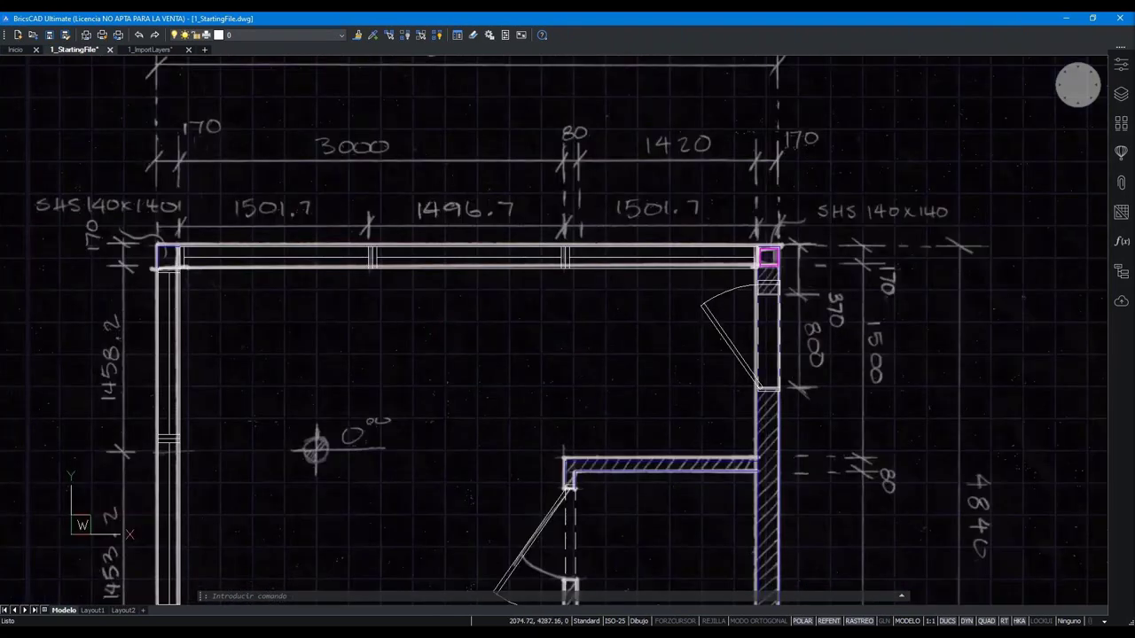
{"action": "scroll", "coordinate": [424, 317], "scroll_direction": "down", "scroll_amount": 1}
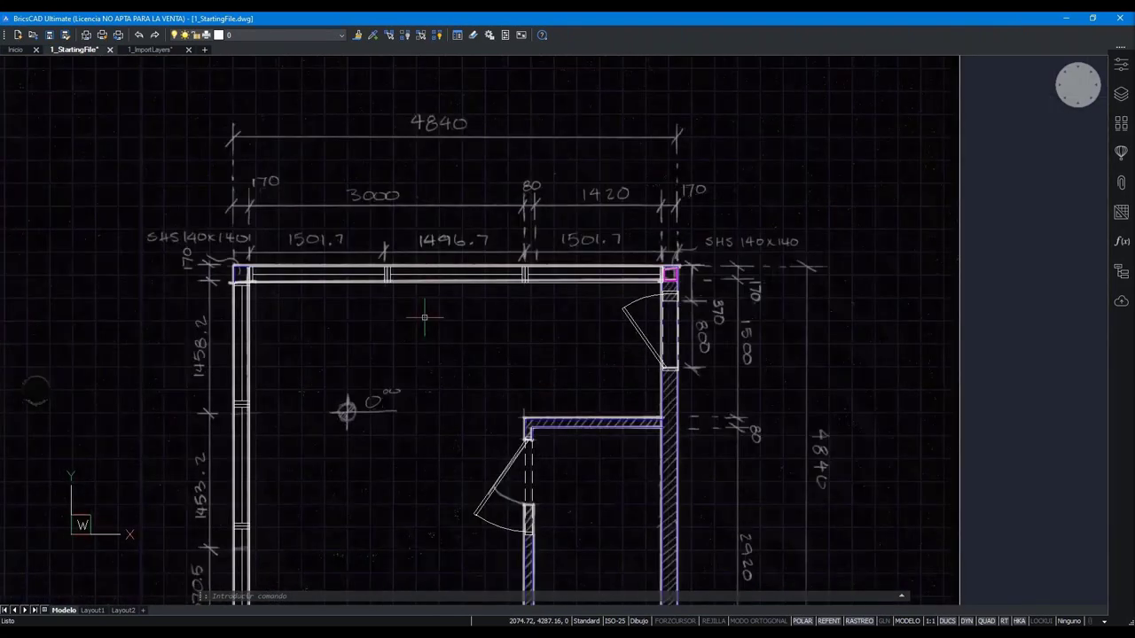
{"action": "left_click", "coordinate": [671, 282]}
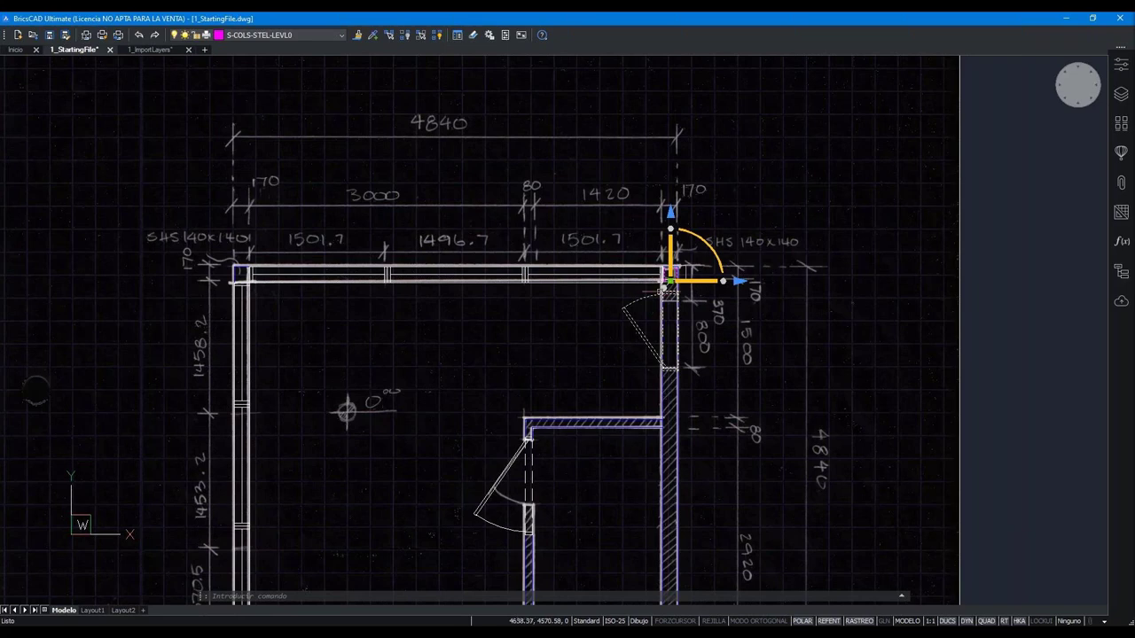
{"action": "left_click_drag", "start_coordinate": [671, 282], "coordinate": [432, 297]}
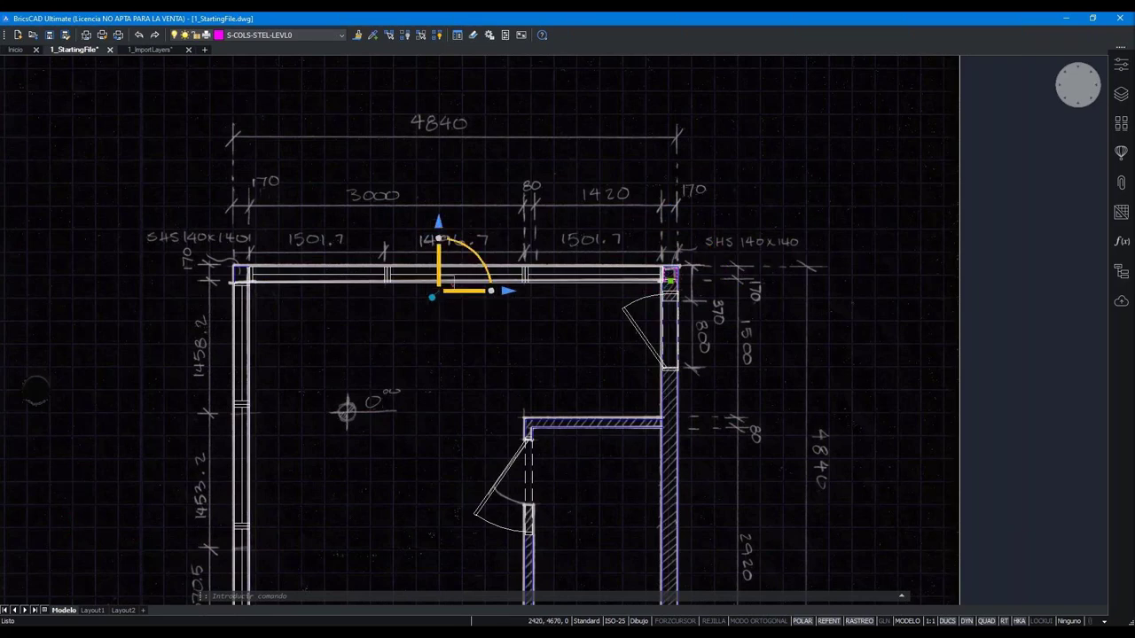
- Try moving the column left and upward and rotating it, cancelling each attempt
{"action": "scroll", "coordinate": [468, 282], "scroll_direction": "up", "scroll_amount": 3}
{"action": "left_click", "coordinate": [468, 284]}
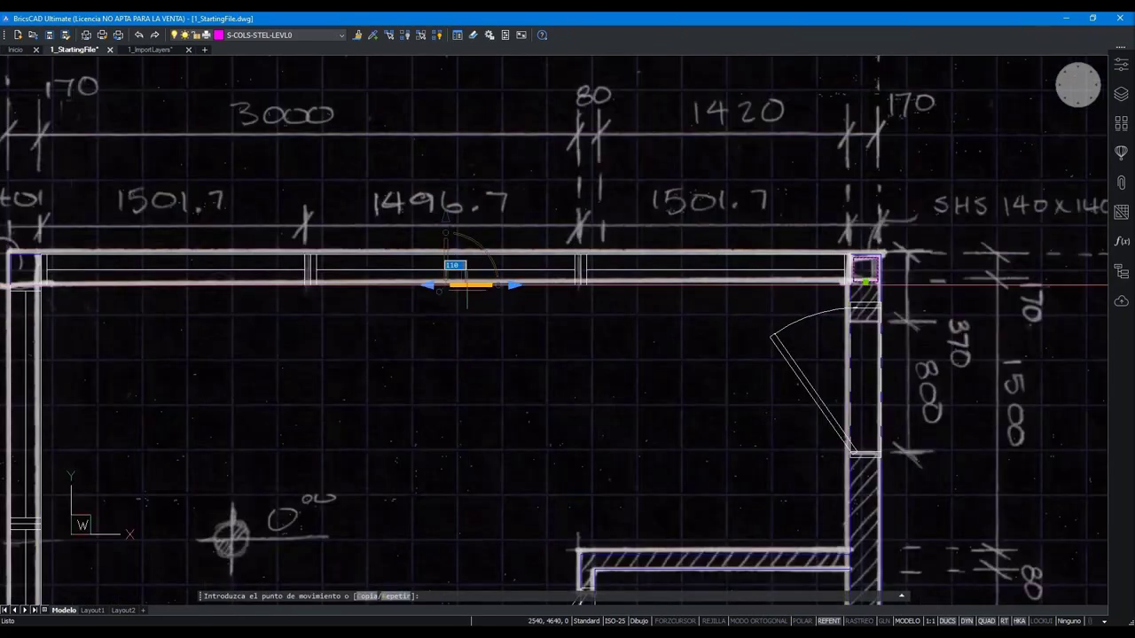
{"action": "left_click_drag", "start_coordinate": [468, 285], "coordinate": [402, 285]}
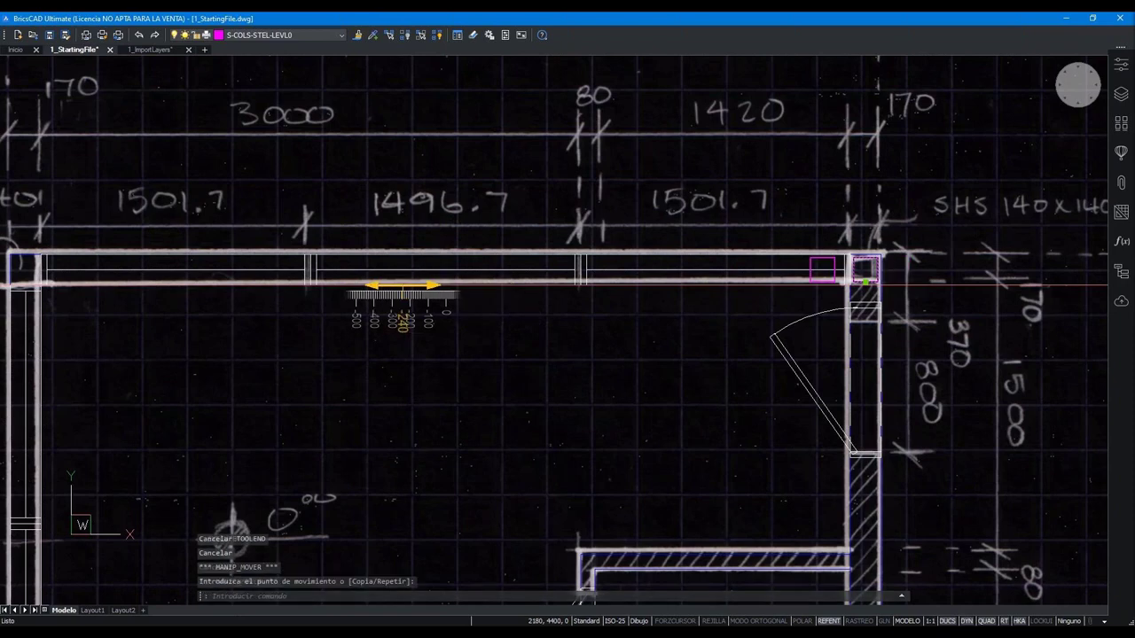
{"action": "key", "text": "Escape"}
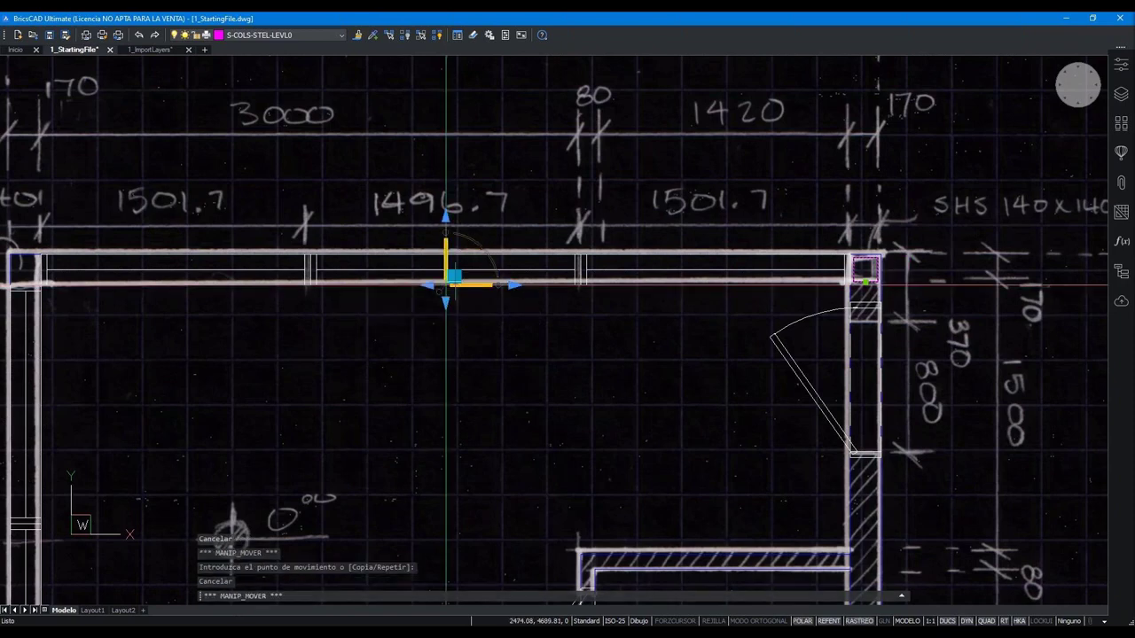
{"action": "key", "text": "Escape"}
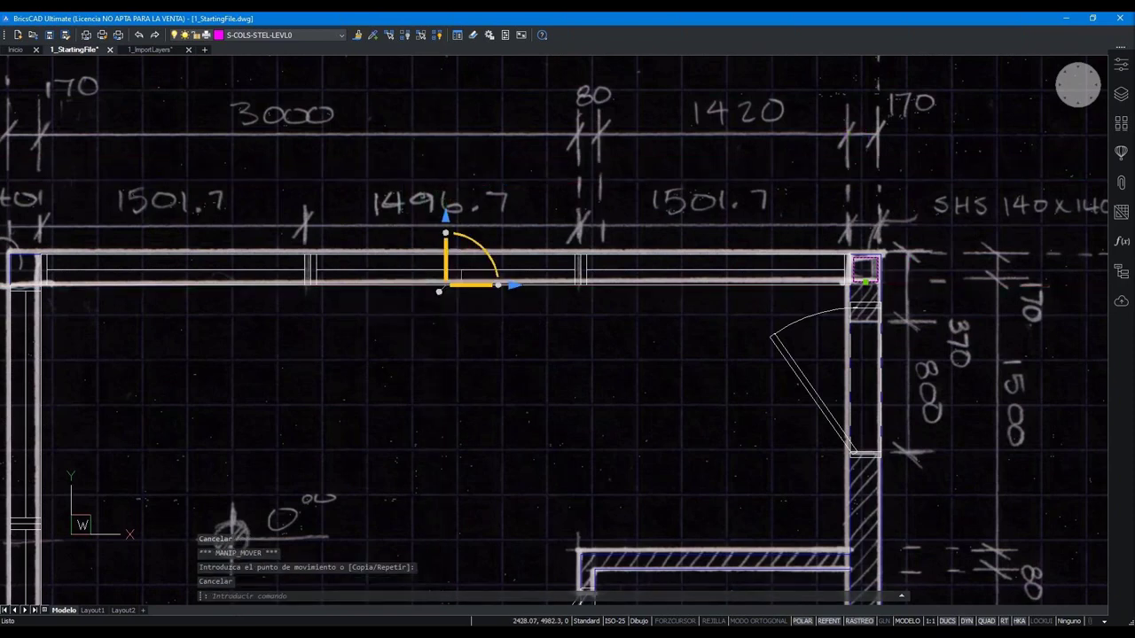
{"action": "left_click_drag", "start_coordinate": [445, 218], "coordinate": [445, 175]}
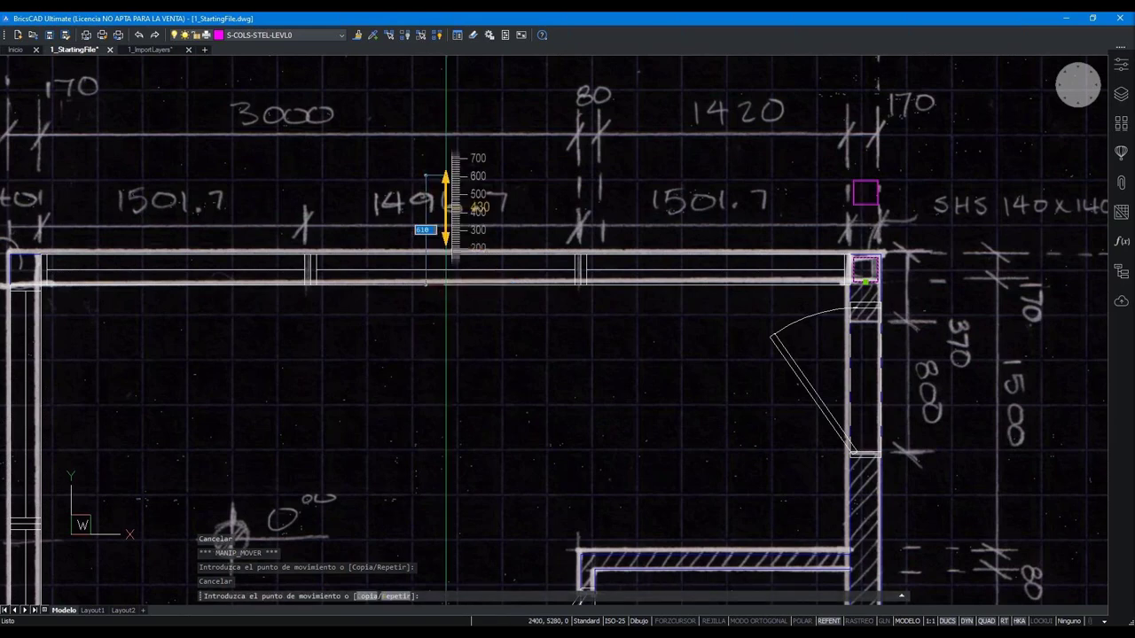
{"action": "key", "text": "Escape"}
{"action": "left_click", "coordinate": [467, 237]}
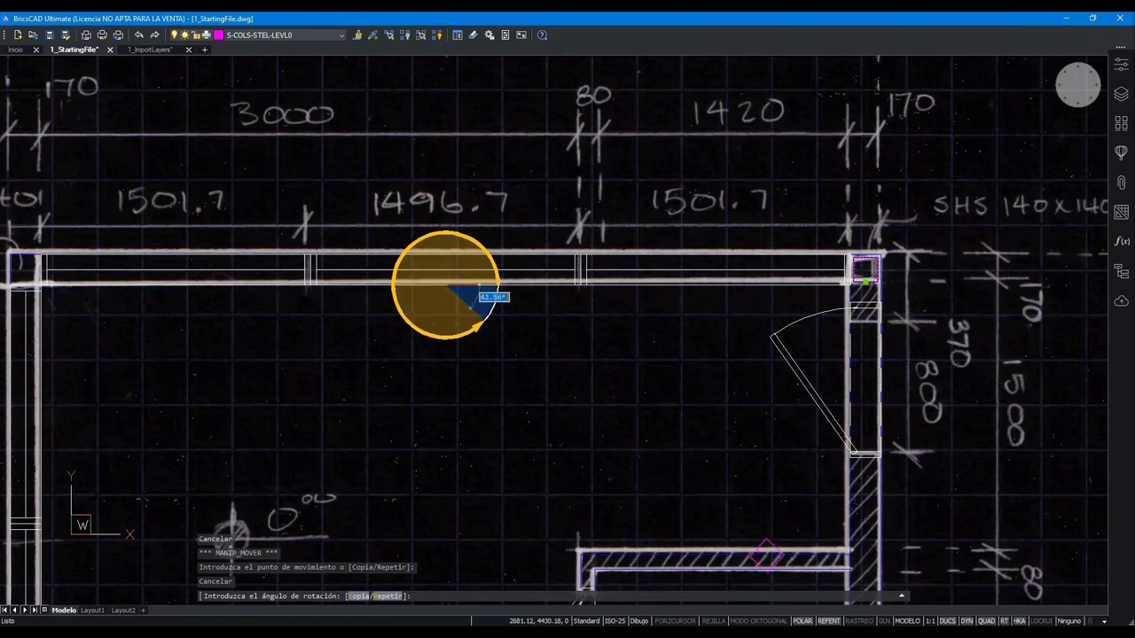
{"action": "key", "text": "Escape"}
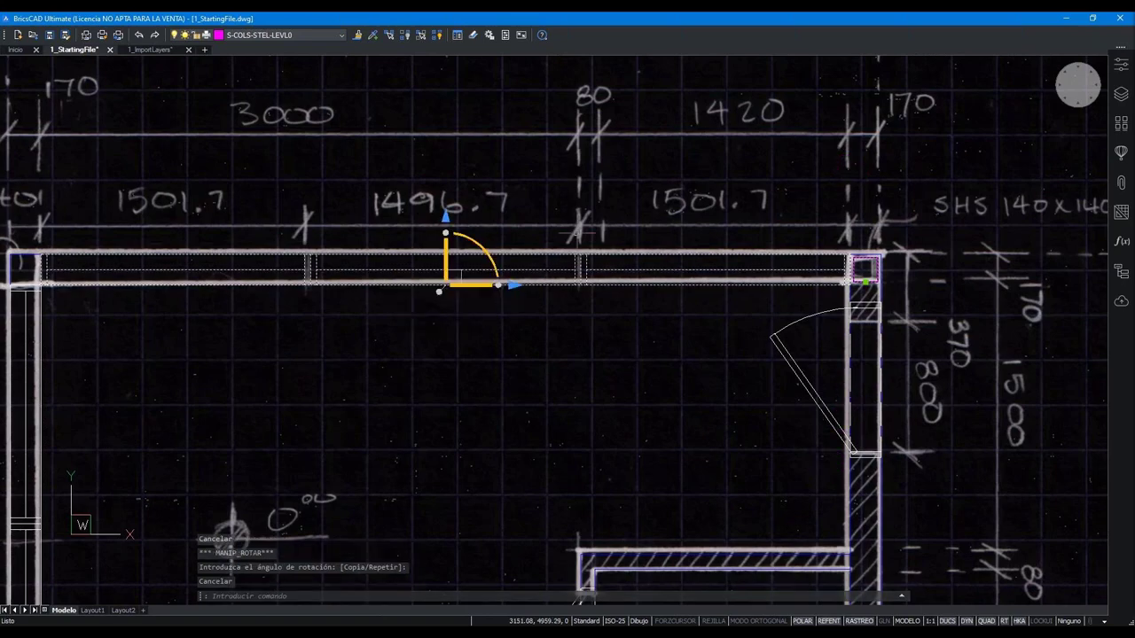
{"action": "scroll", "coordinate": [563, 257], "scroll_direction": "down", "scroll_amount": 2}
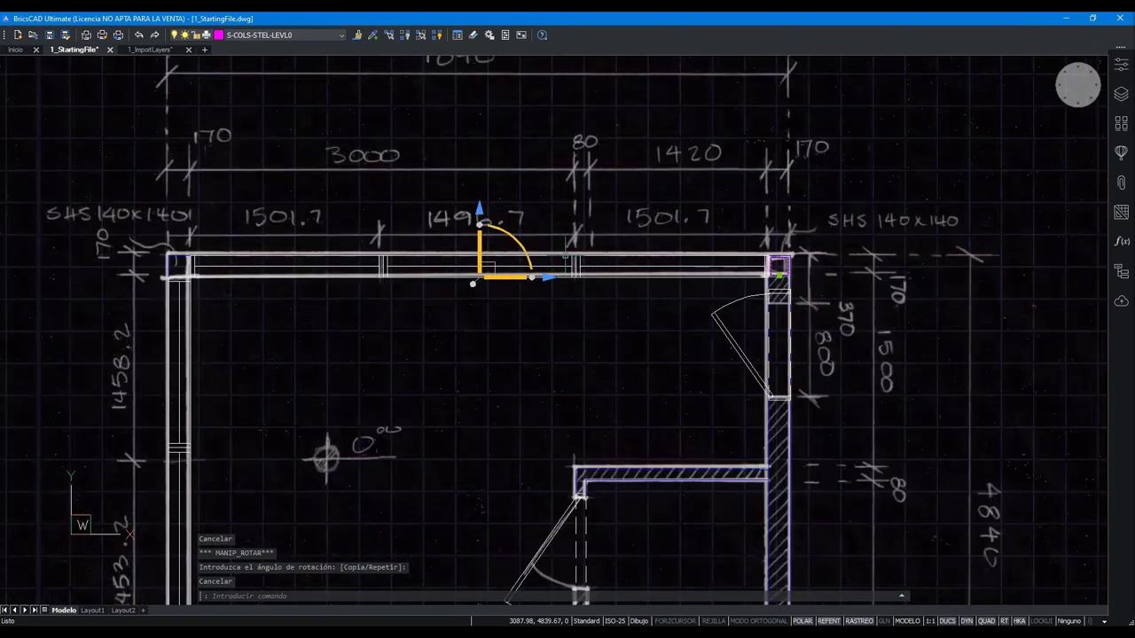
{"action": "scroll", "coordinate": [564, 257], "scroll_direction": "down", "scroll_amount": 2}
- Mirror-copy the SHS column across the top wall's midpoint to the top-left corner
{"action": "left_click", "coordinate": [588, 270]}
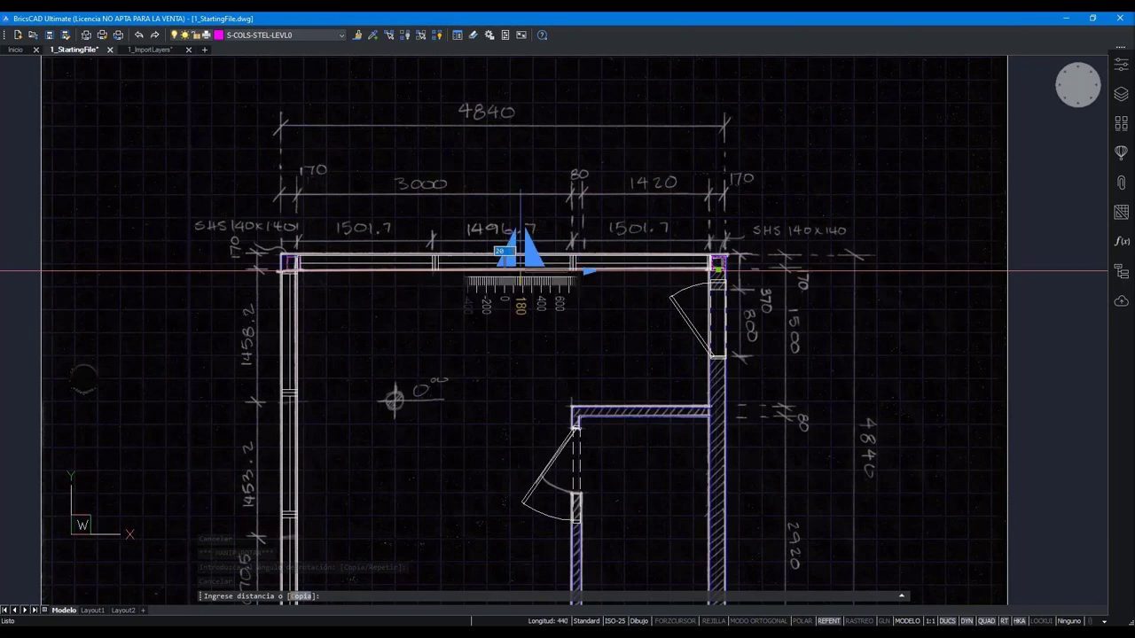
{"action": "left_click", "coordinate": [577, 272]}
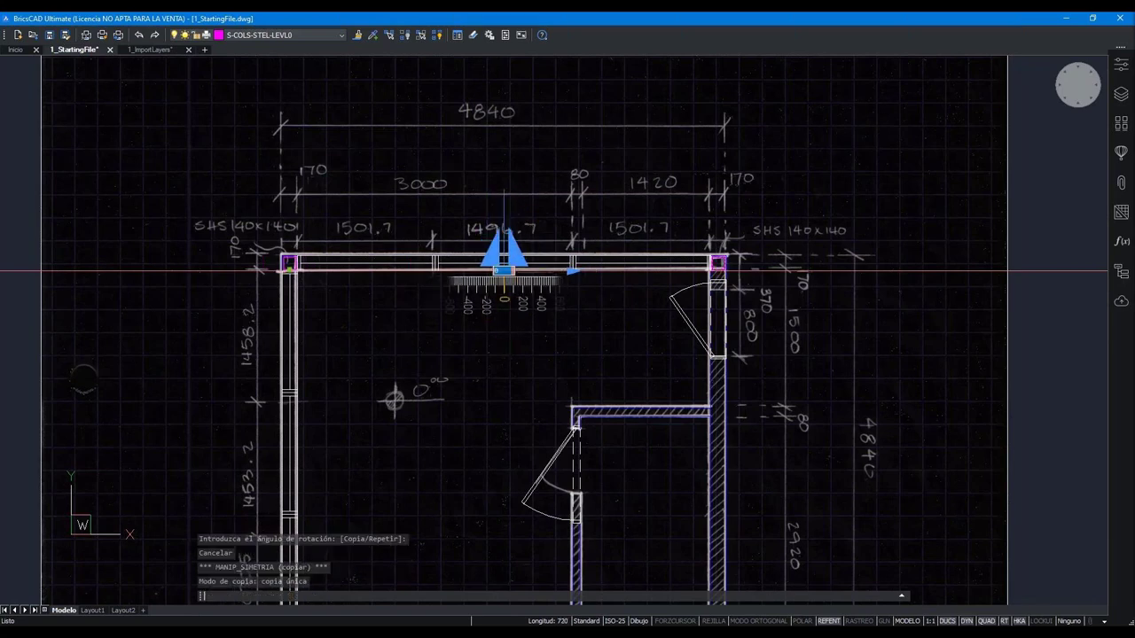
{"action": "key", "text": "Escape"}
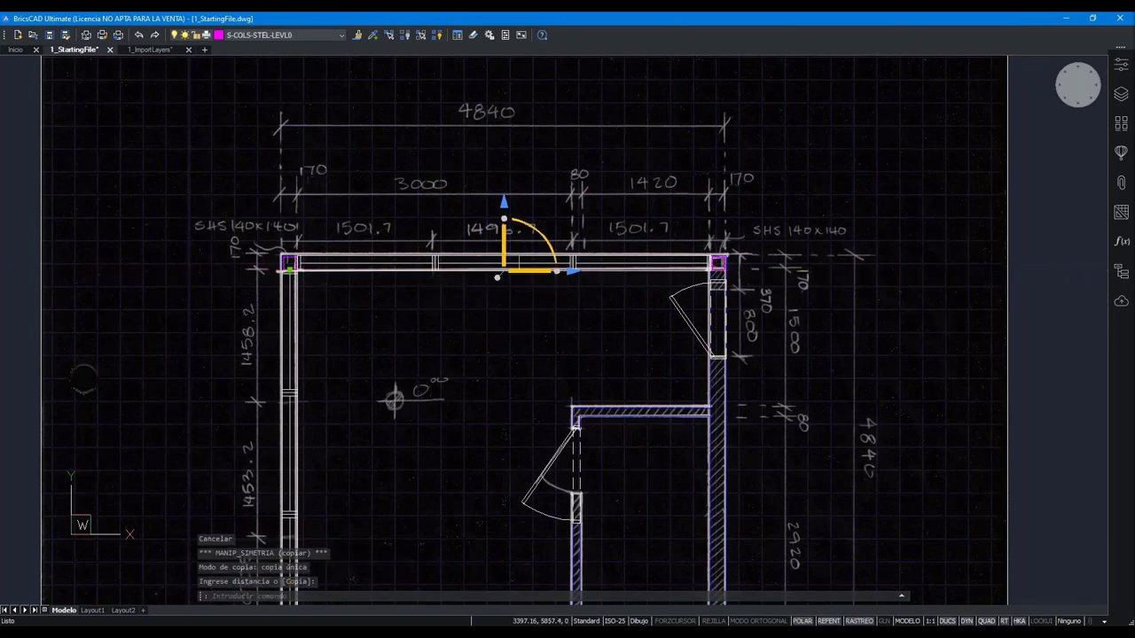
{"action": "scroll", "coordinate": [593, 161], "scroll_direction": "down", "scroll_amount": 2}
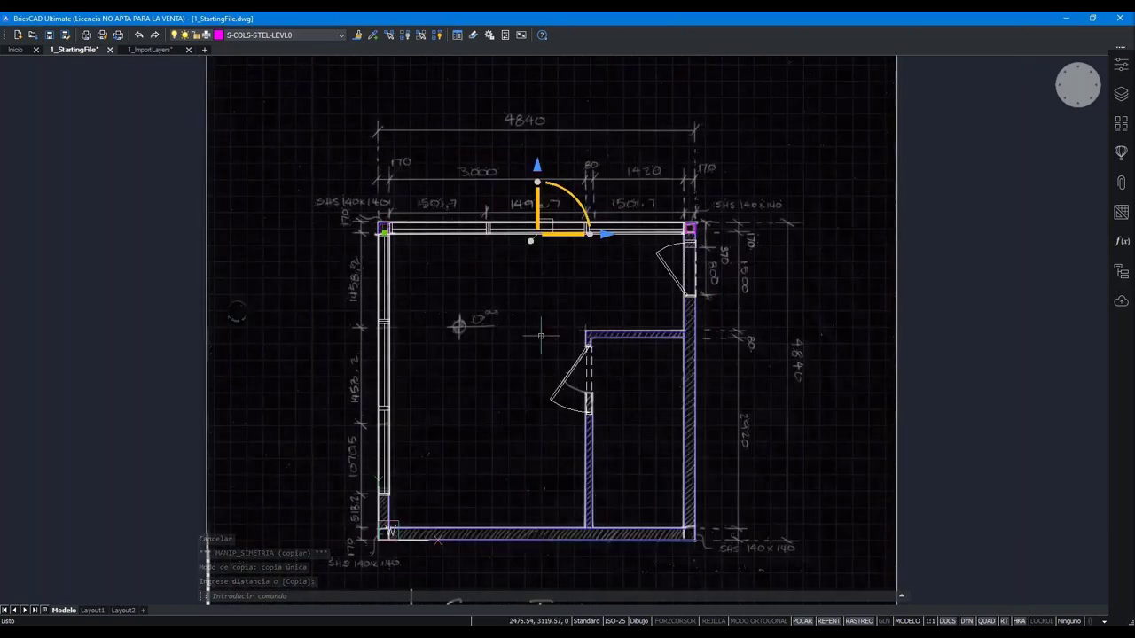
{"action": "middle_click_drag", "start_coordinate": [511, 301], "coordinate": [506, 320]}
{"action": "scroll", "coordinate": [495, 282], "scroll_direction": "up", "scroll_amount": 2}
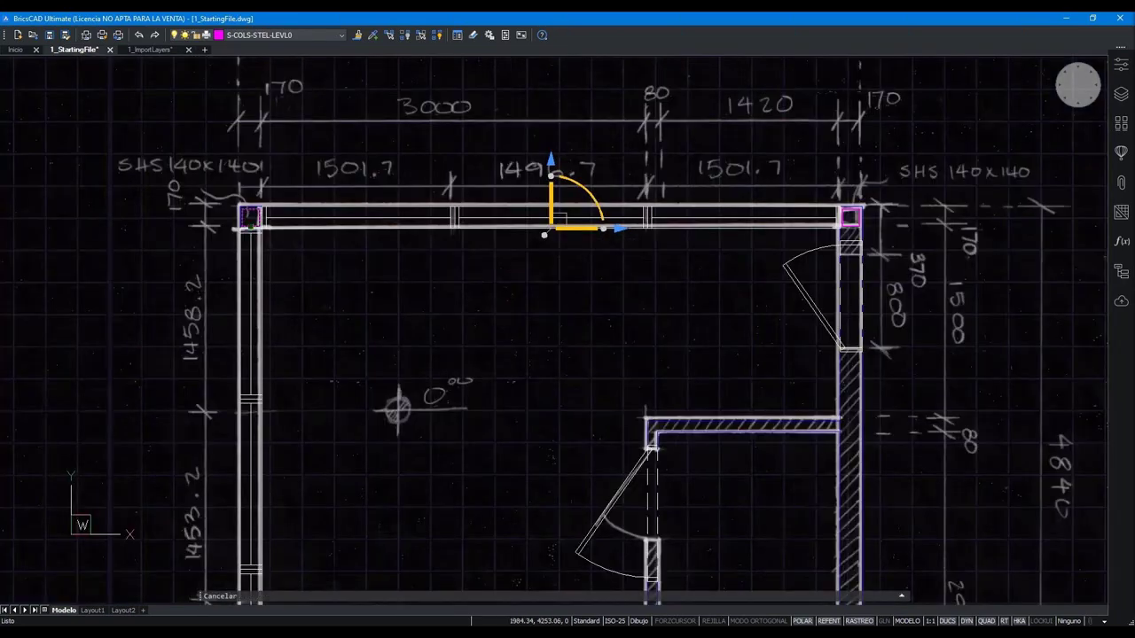
{"action": "left_click", "coordinate": [404, 34]}
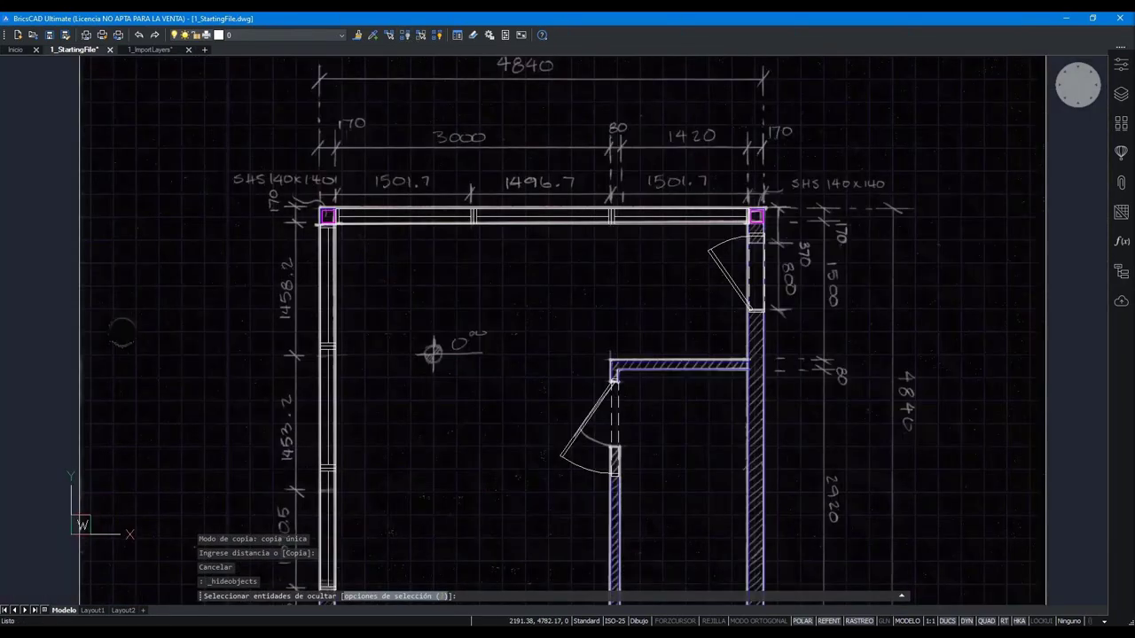
- Hide the scanned sketch underlay
{"action": "scroll", "coordinate": [521, 216], "scroll_direction": "down", "scroll_amount": 1}
{"action": "left_click", "coordinate": [236, 299]}
{"action": "left_click", "coordinate": [148, 185]}
{"action": "key", "text": "Return"}
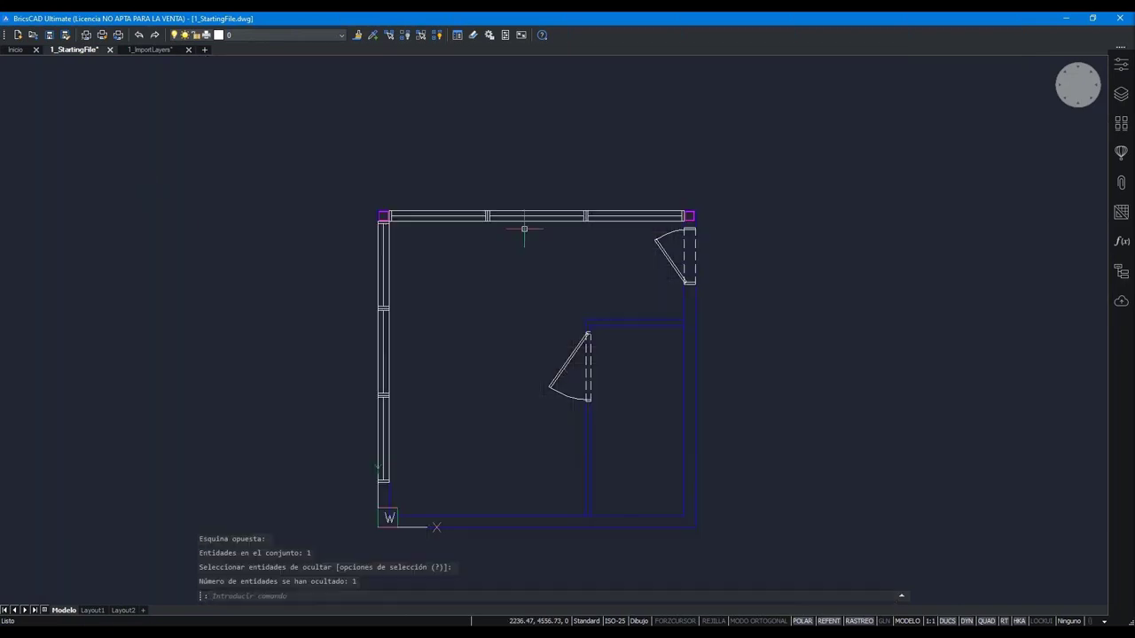
{"action": "scroll", "coordinate": [381, 213], "scroll_direction": "up", "scroll_amount": 2}
- Mirror-copy both top columns about the left wall's midpoint to the bottom corners
{"action": "left_click", "coordinate": [407, 232]}
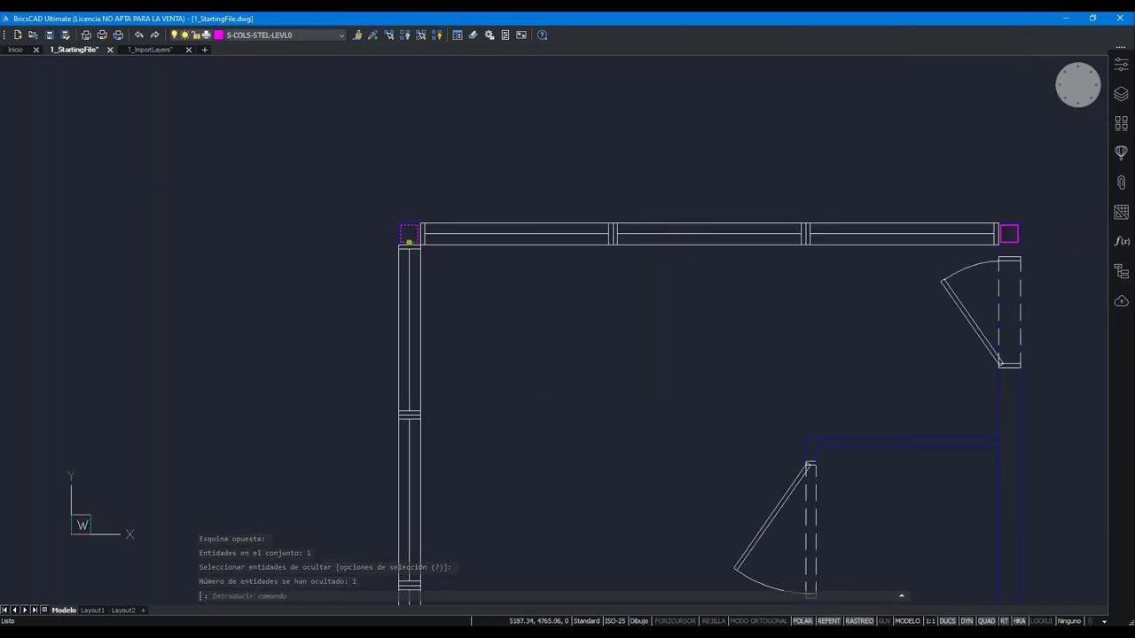
{"action": "mouse_move", "coordinate": [980, 245]}
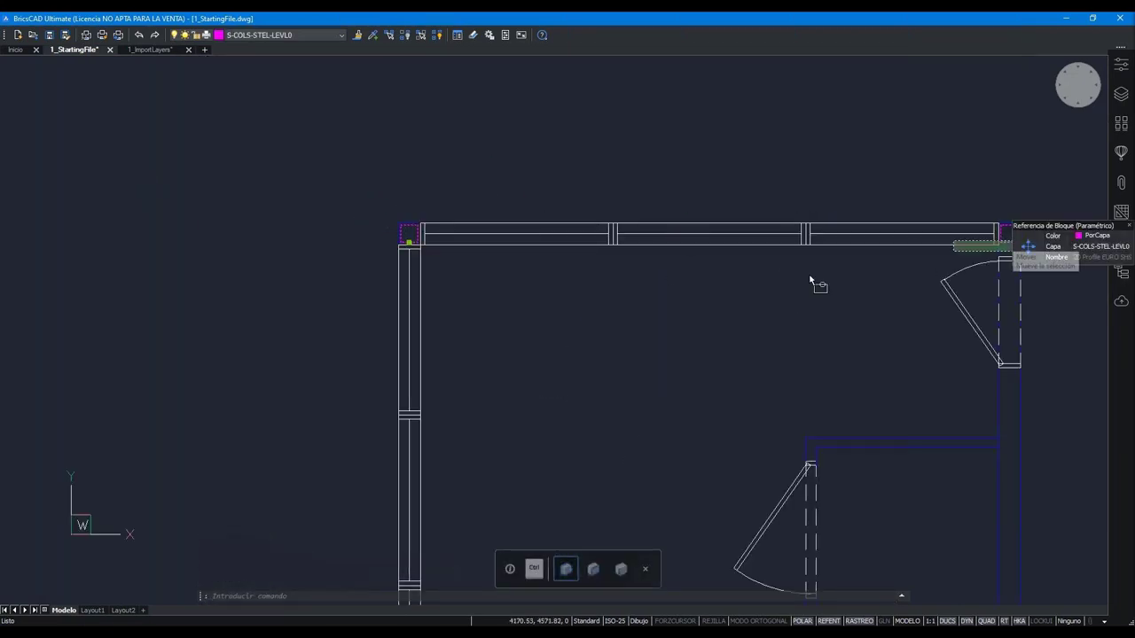
{"action": "scroll", "coordinate": [997, 245], "scroll_direction": "up", "scroll_amount": 4}
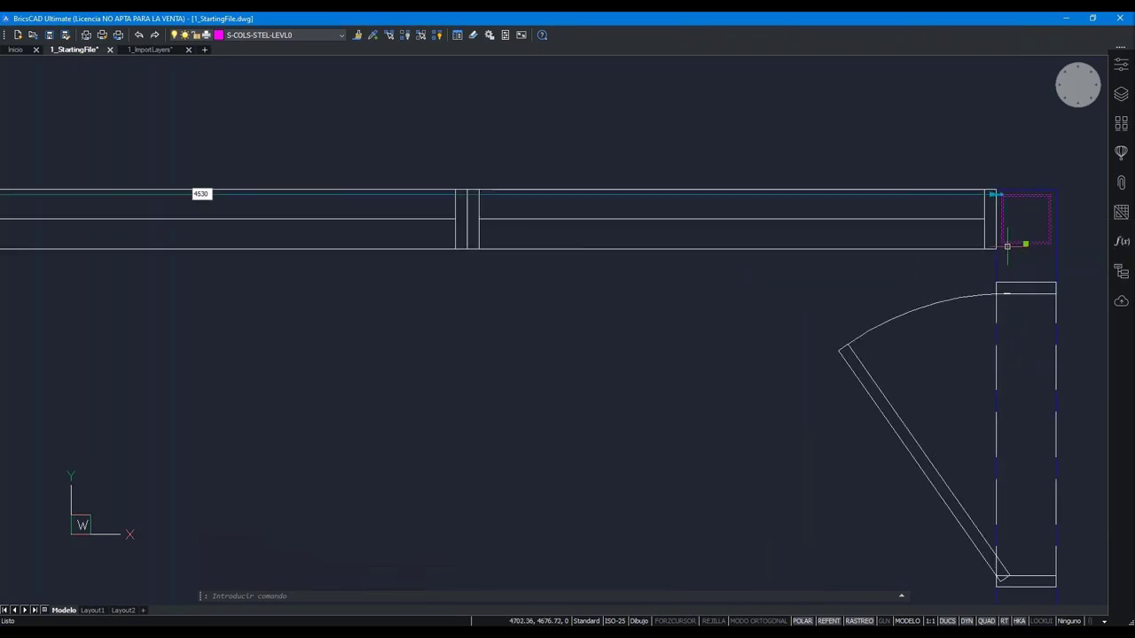
{"action": "left_click", "coordinate": [1019, 247]}
{"action": "scroll", "coordinate": [744, 293], "scroll_direction": "down", "scroll_amount": 4}
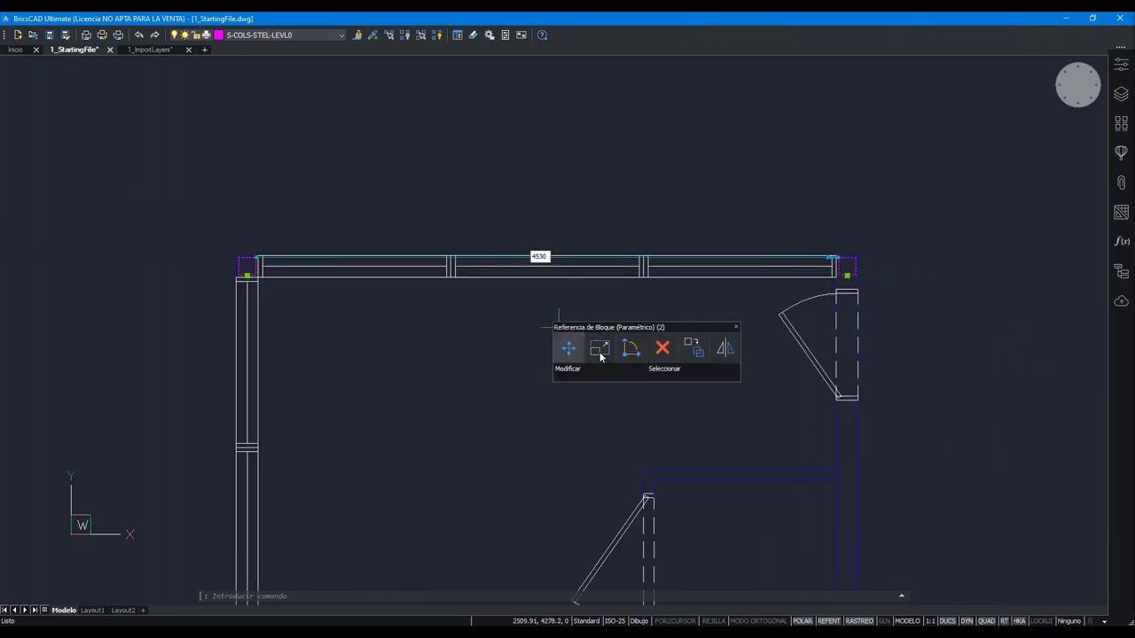
{"action": "left_click", "coordinate": [631, 348]}
{"action": "scroll", "coordinate": [543, 253], "scroll_direction": "down", "scroll_amount": 3}
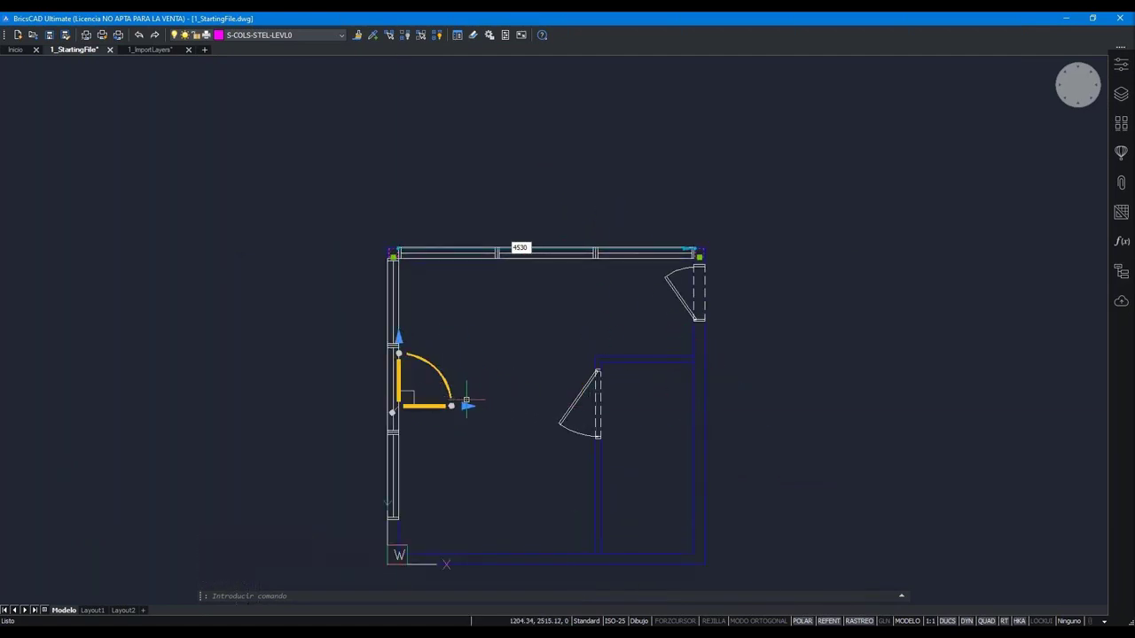
{"action": "left_click", "coordinate": [470, 399]}
{"action": "left_click", "coordinate": [467, 406]}
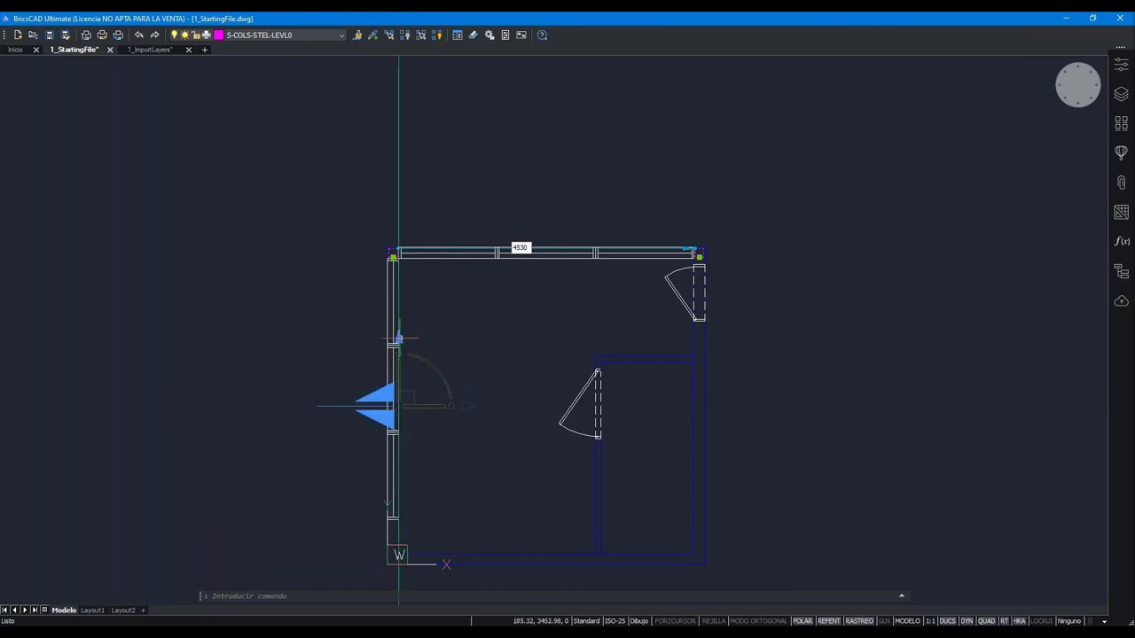
{"action": "left_click", "coordinate": [377, 406]}
{"action": "key", "text": "ctrl"}
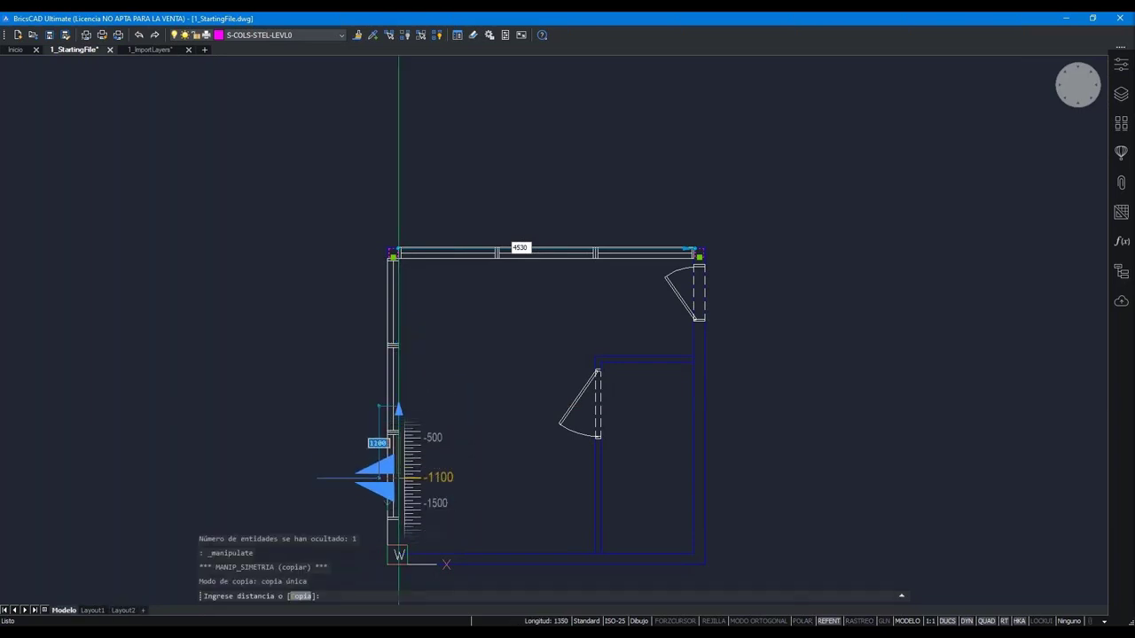
{"action": "key", "text": "Escape"}
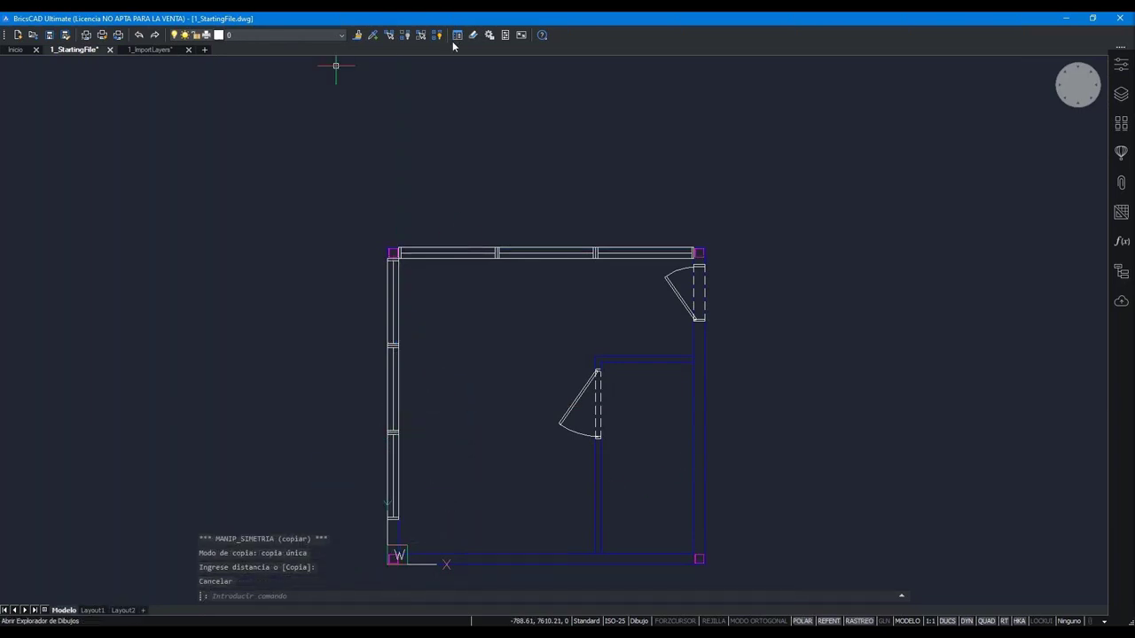
{"action": "left_click", "coordinate": [437, 35]}
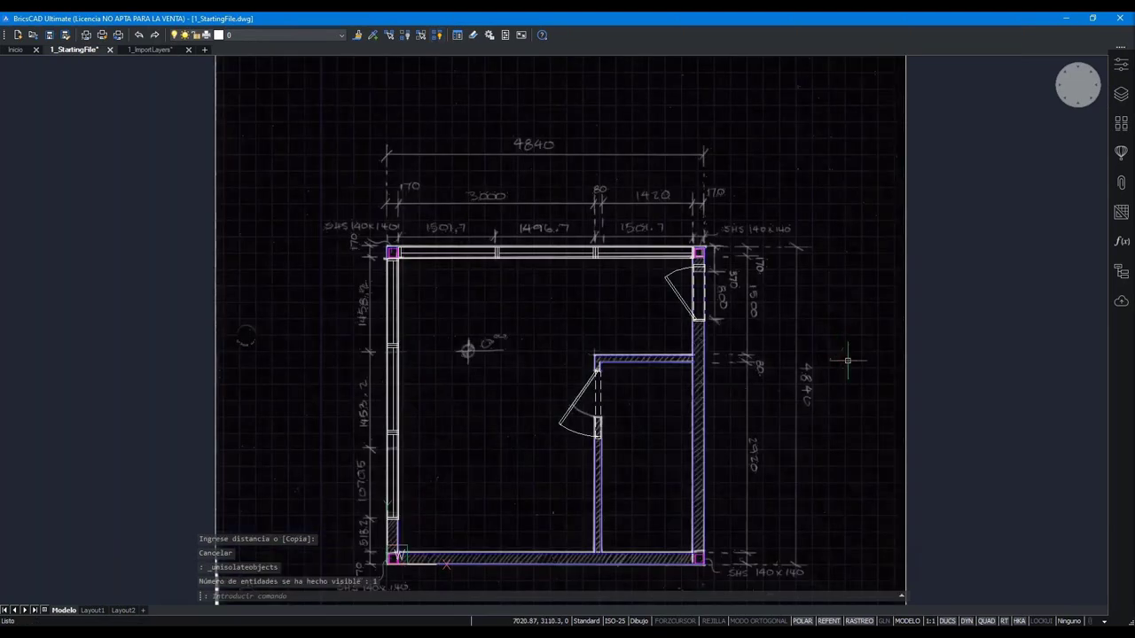
{"action": "mouse_move", "coordinate": [608, 422]}
{"action": "middle_mouse_down"}
{"action": "mouse_move", "coordinate": [600, 266]}
{"action": "mouse_move", "coordinate": [481, 307]}
{"action": "mouse_move", "coordinate": [583, 343]}
{"action": "middle_mouse_up"}
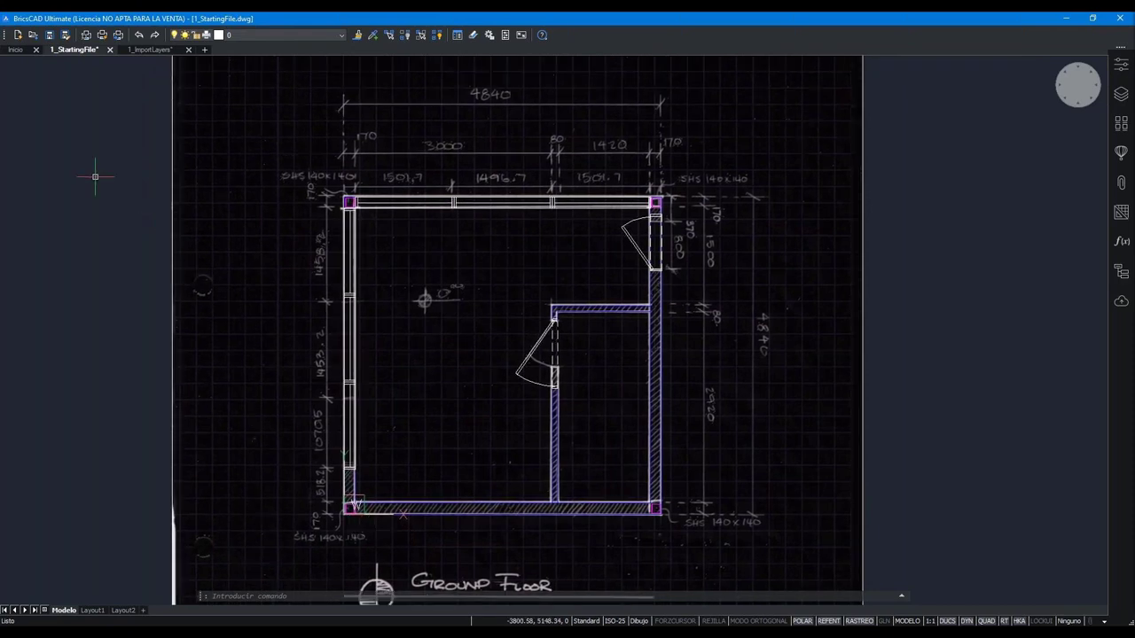
{"action": "key", "text": "Escape"}
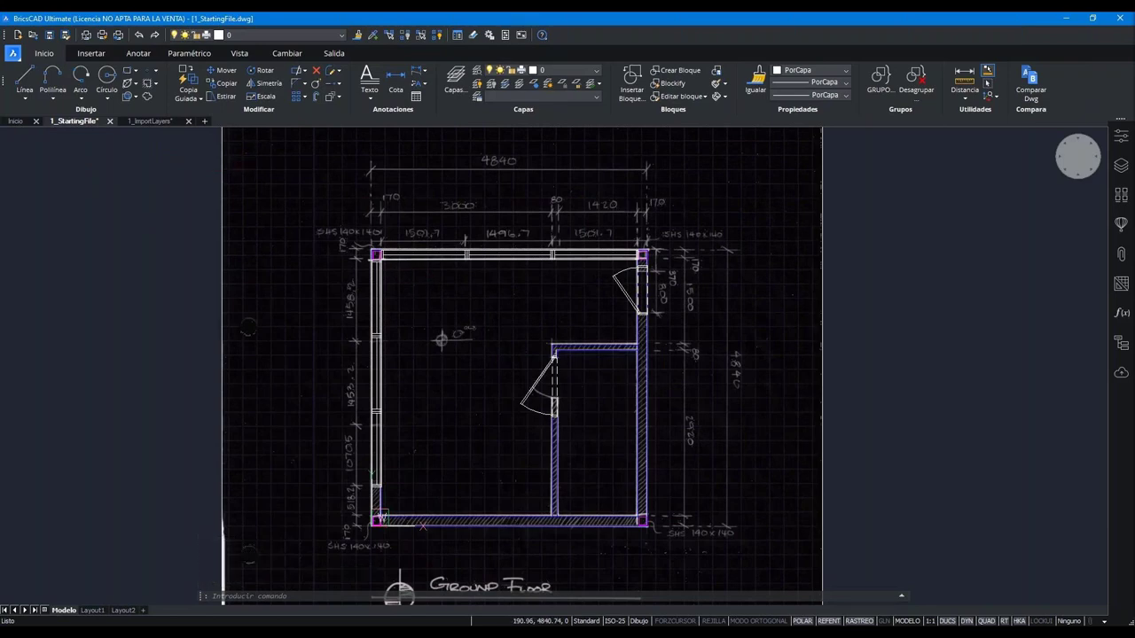
{"action": "middle_click_drag", "start_coordinate": [184, 229], "coordinate": [195, 234]}
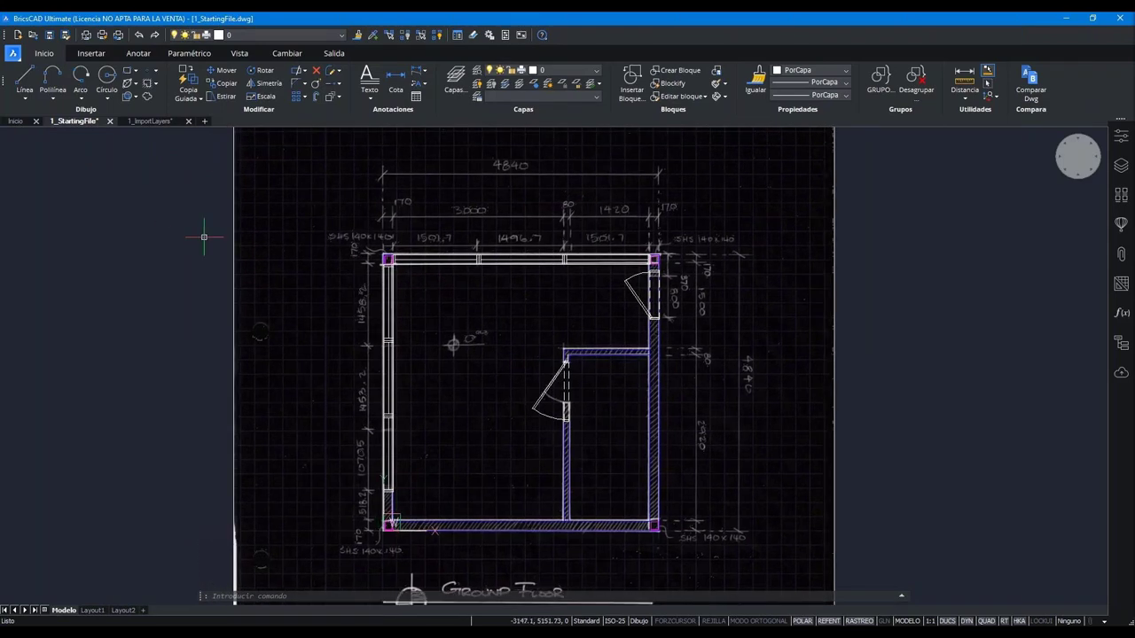
{"action": "left_click", "coordinate": [135, 54]}
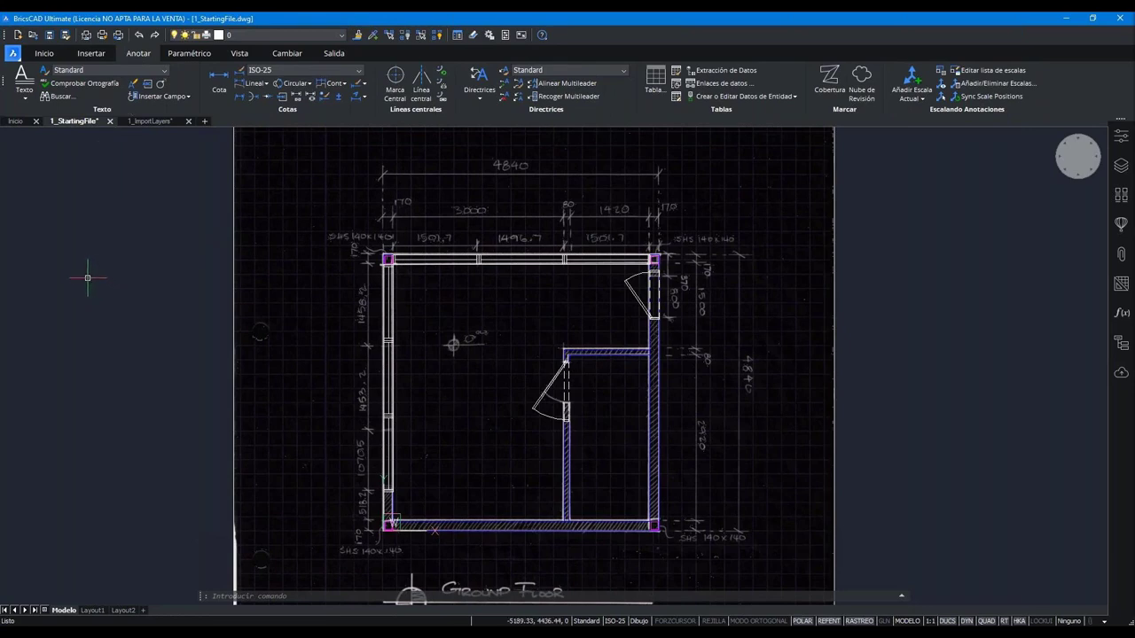
{"action": "left_click", "coordinate": [86, 202]}
- Browse the Lineal and Cont dimension dropdowns in the ribbon
{"action": "left_click", "coordinate": [86, 202]}
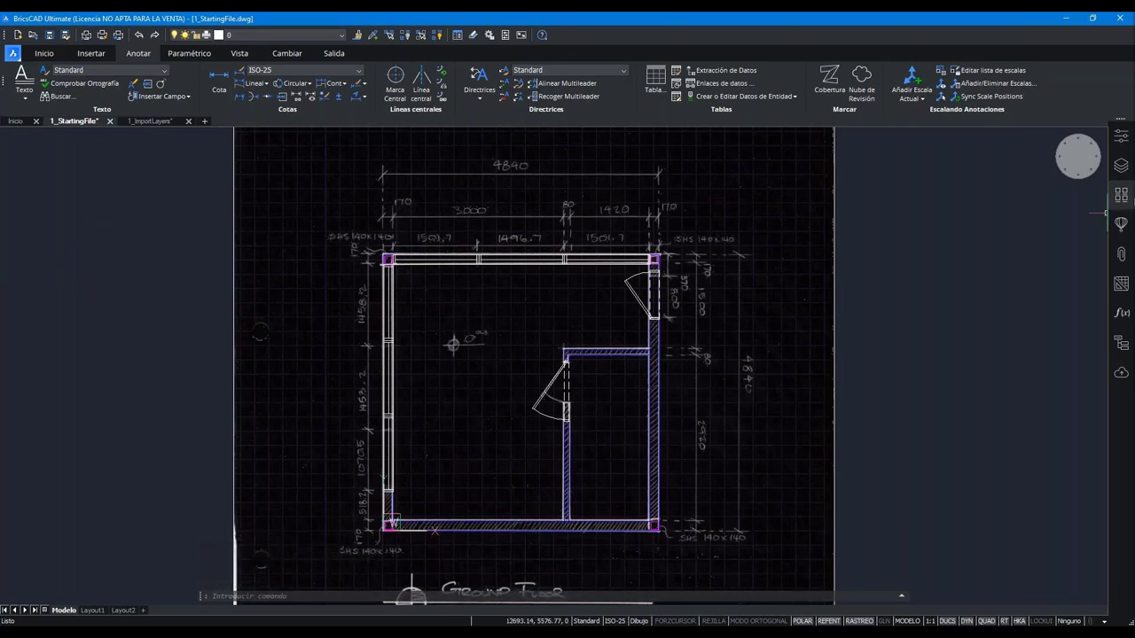
{"action": "left_click", "coordinate": [265, 84]}
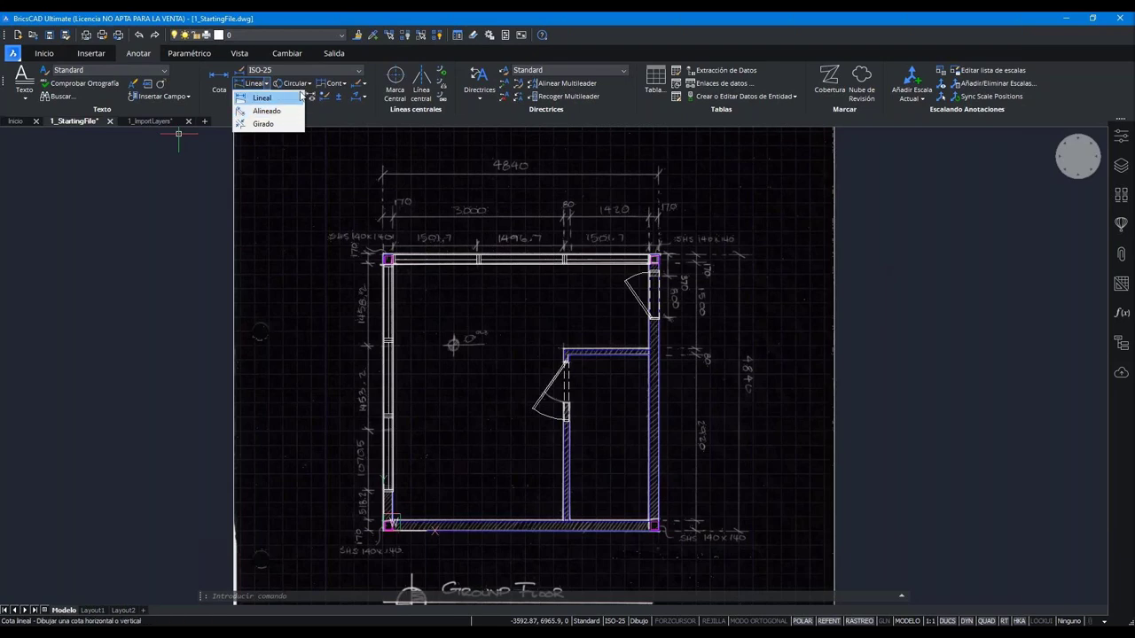
{"action": "left_click", "coordinate": [342, 85]}
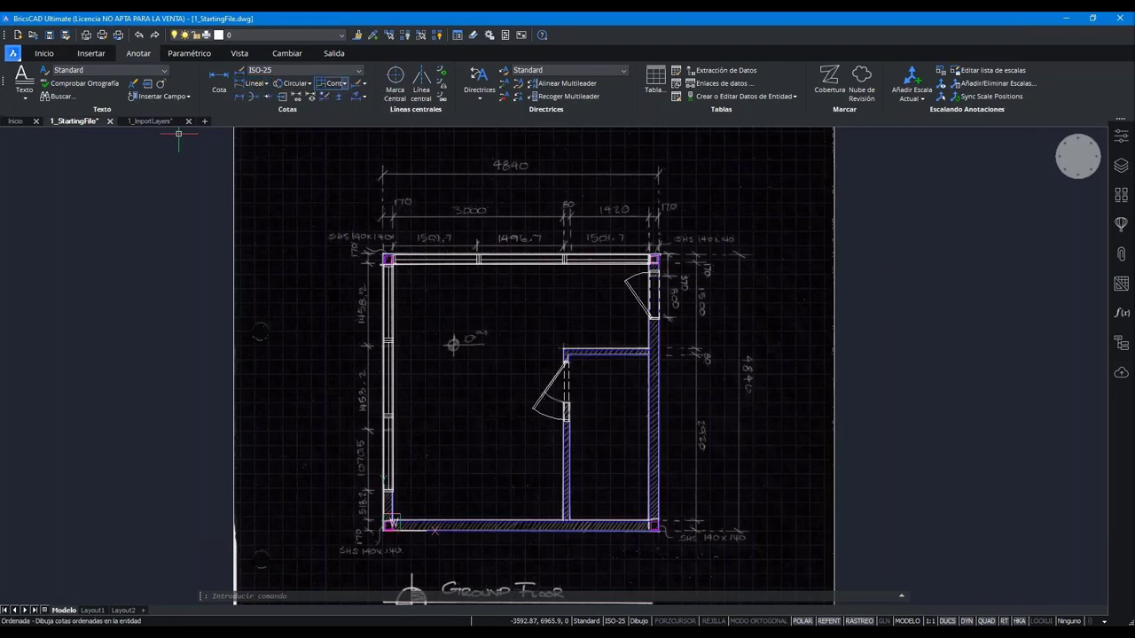
{"action": "left_click", "coordinate": [147, 183]}
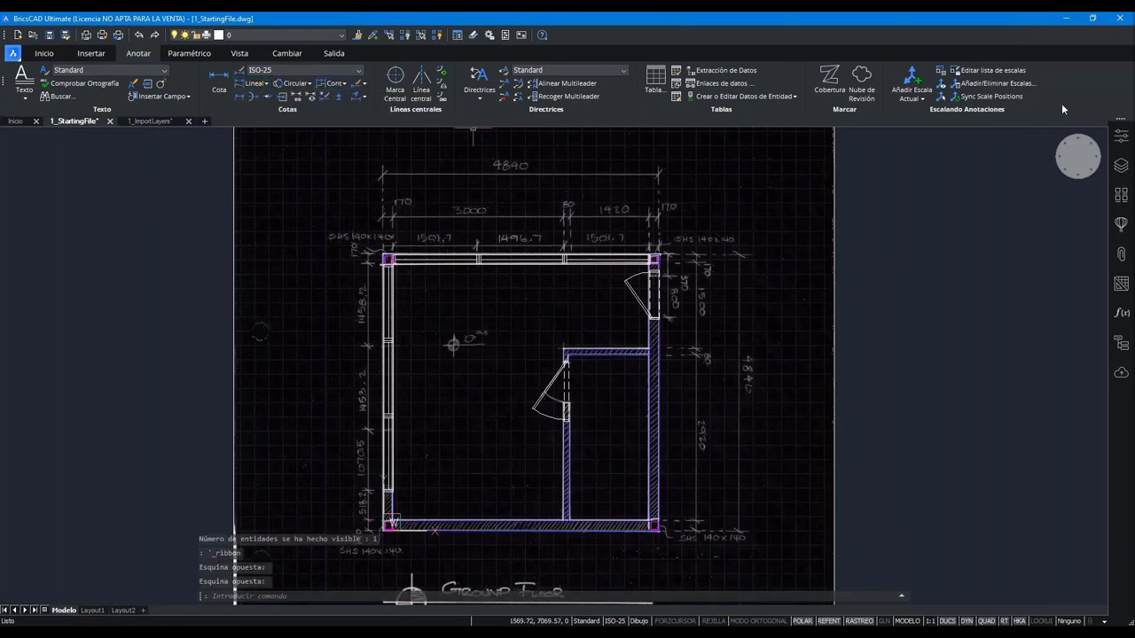
- Show and close the Cotas dimensions toolbar, then bring back the Tool Palettes panel
{"action": "right_click", "coordinate": [1062, 108]}
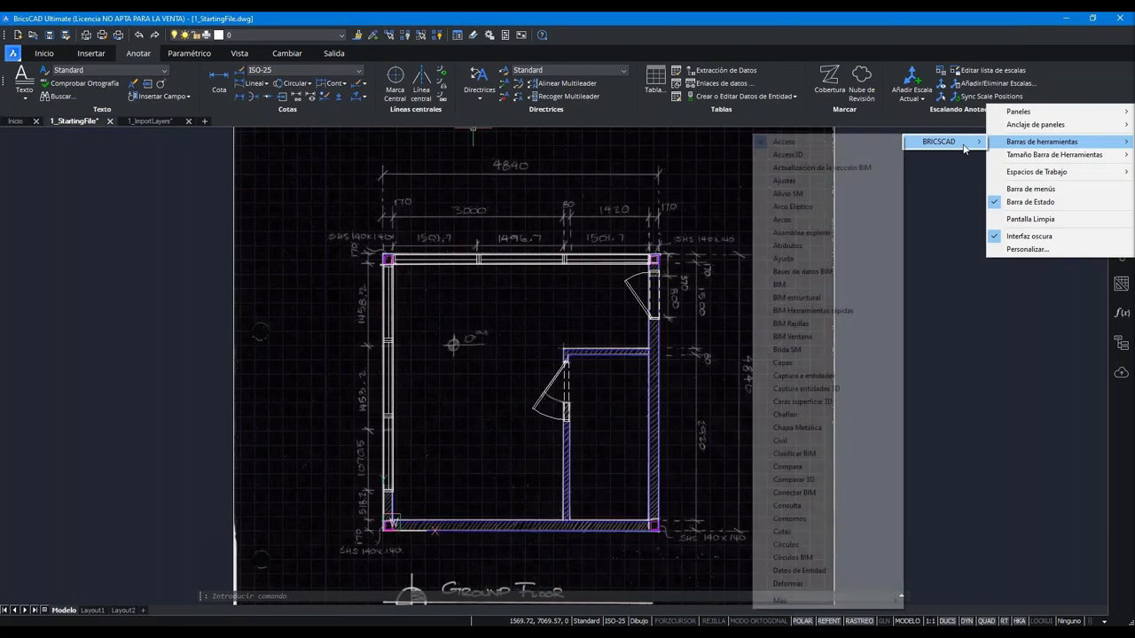
{"action": "left_click", "coordinate": [795, 534]}
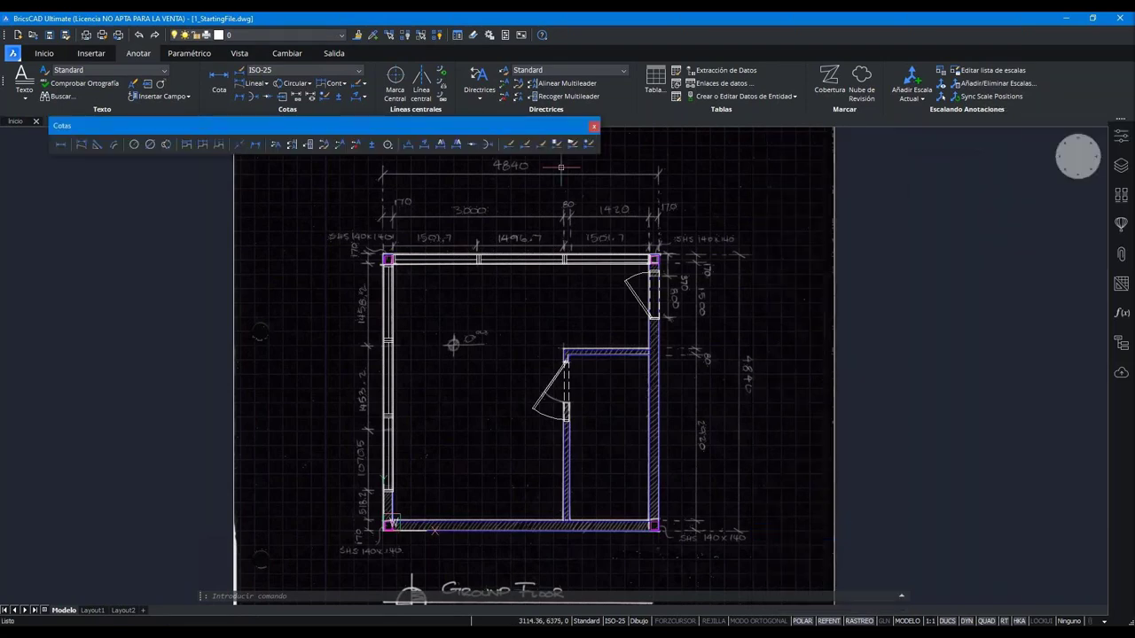
{"action": "left_click", "coordinate": [594, 126]}
{"action": "left_click", "coordinate": [1122, 195]}
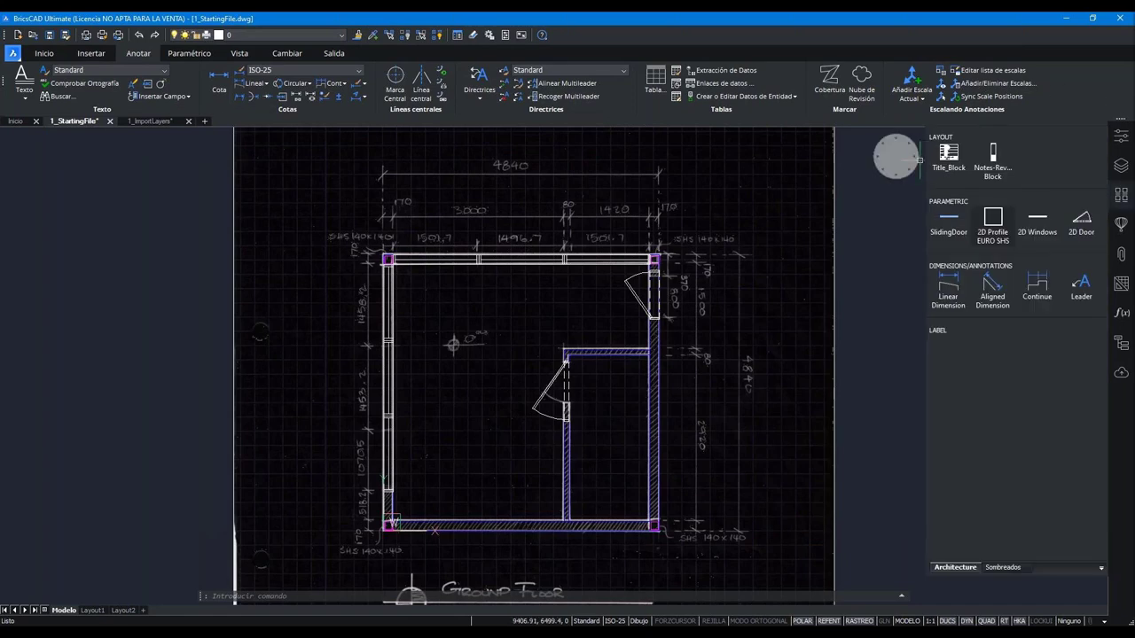
- Check the Linear Dimension tool's Capa (A-ANNO-DIMS) and Estilo de Cota settings, then launch it
{"action": "right_click", "coordinate": [947, 304]}
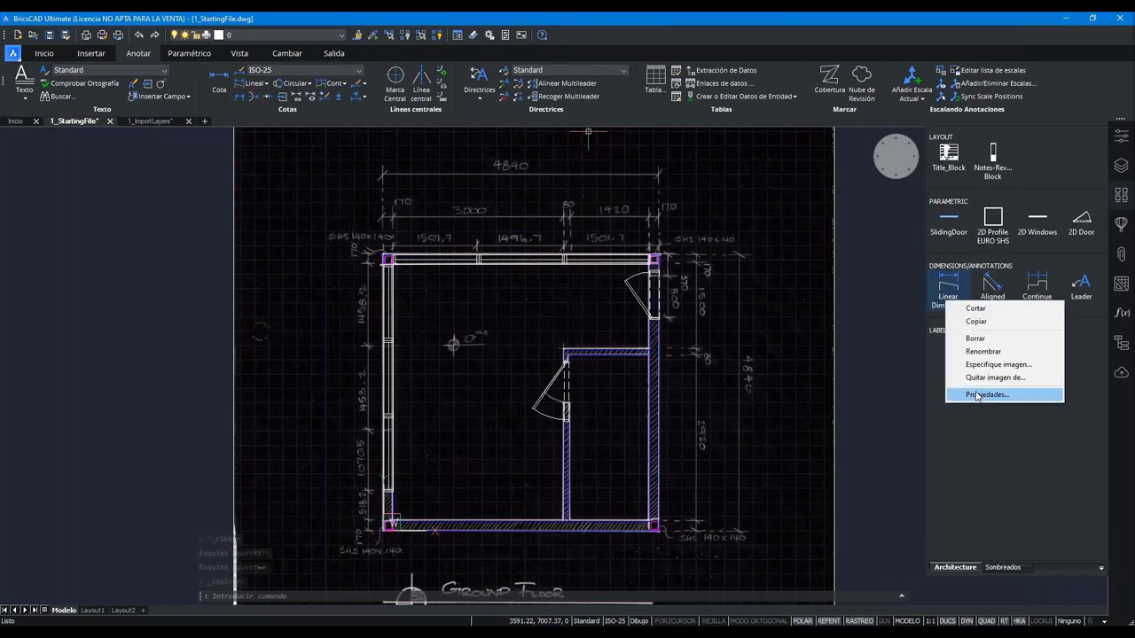
{"action": "left_click", "coordinate": [971, 395]}
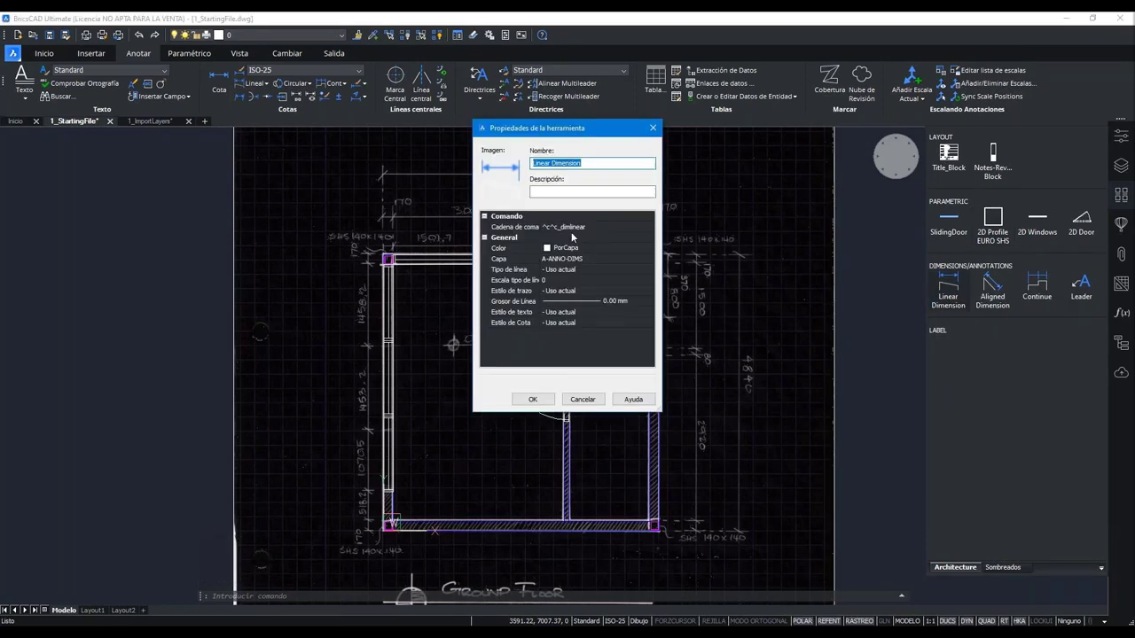
{"action": "left_click", "coordinate": [529, 324]}
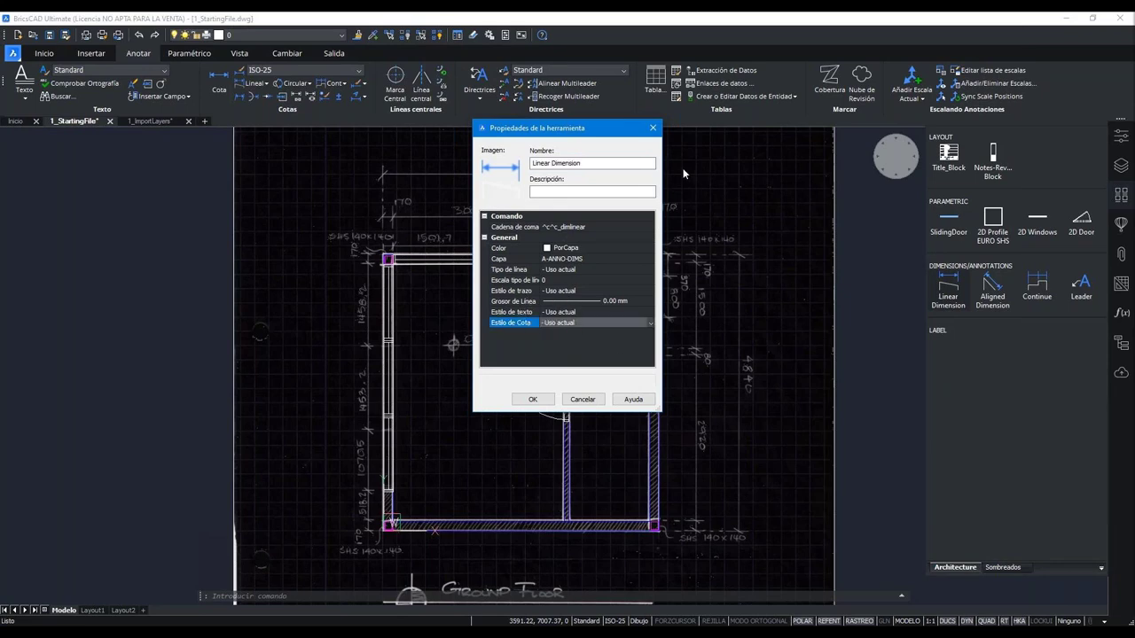
{"action": "key", "text": "Return"}
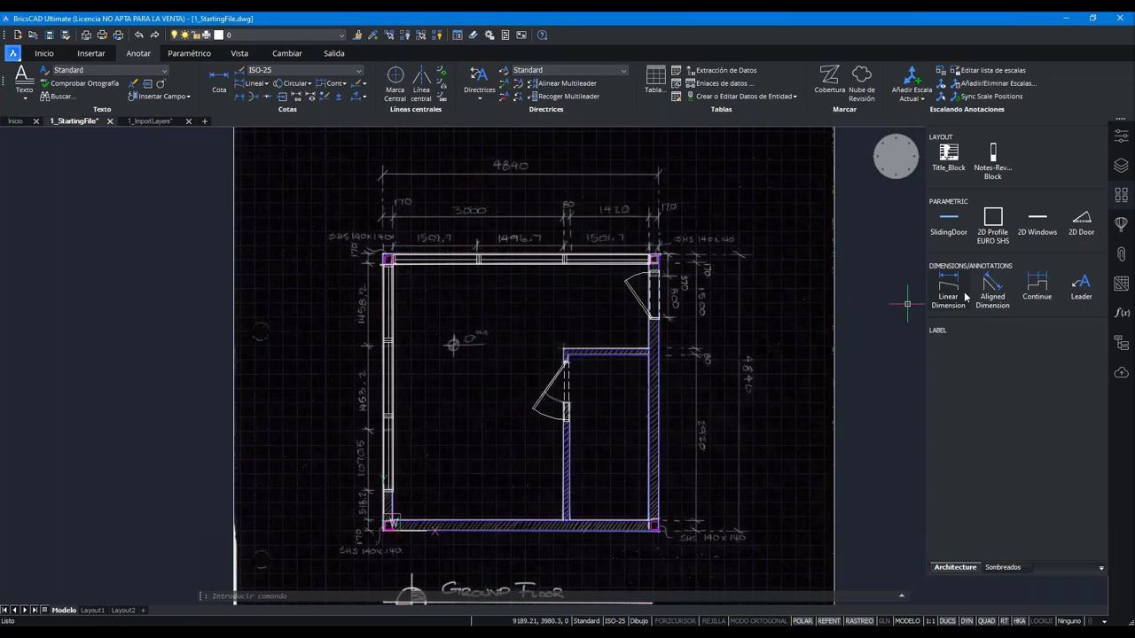
{"action": "left_click", "coordinate": [965, 296]}
- Make A-ANNO-DIMS the current layer
{"action": "scroll", "coordinate": [384, 252], "scroll_direction": "up", "scroll_amount": 5}
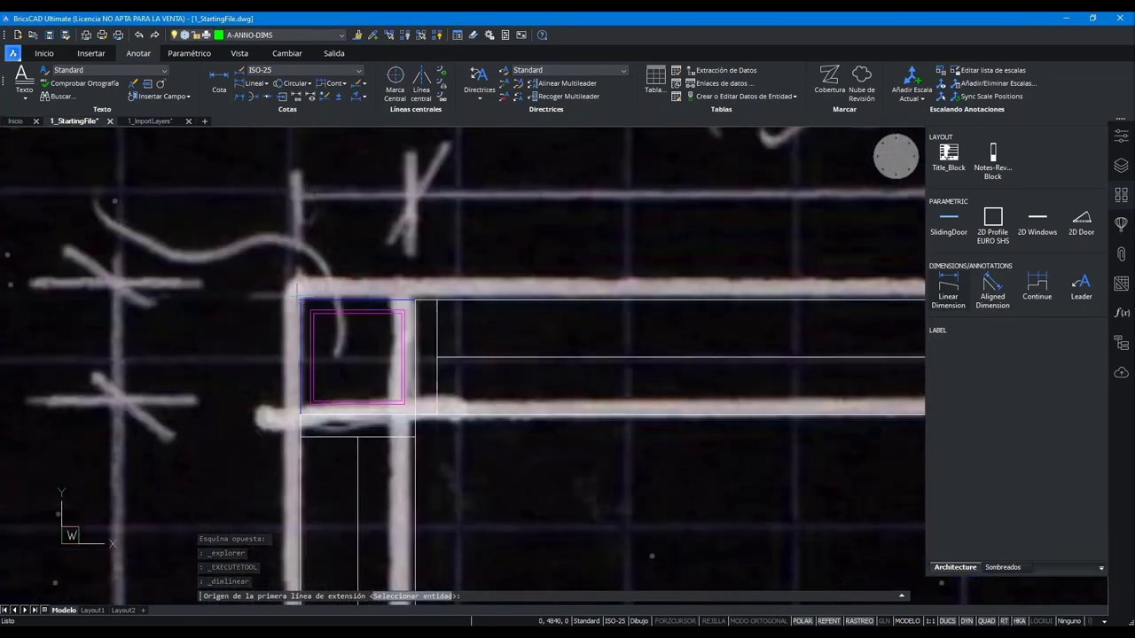
{"action": "key", "text": "Escape"}
{"action": "key", "text": "Escape"}
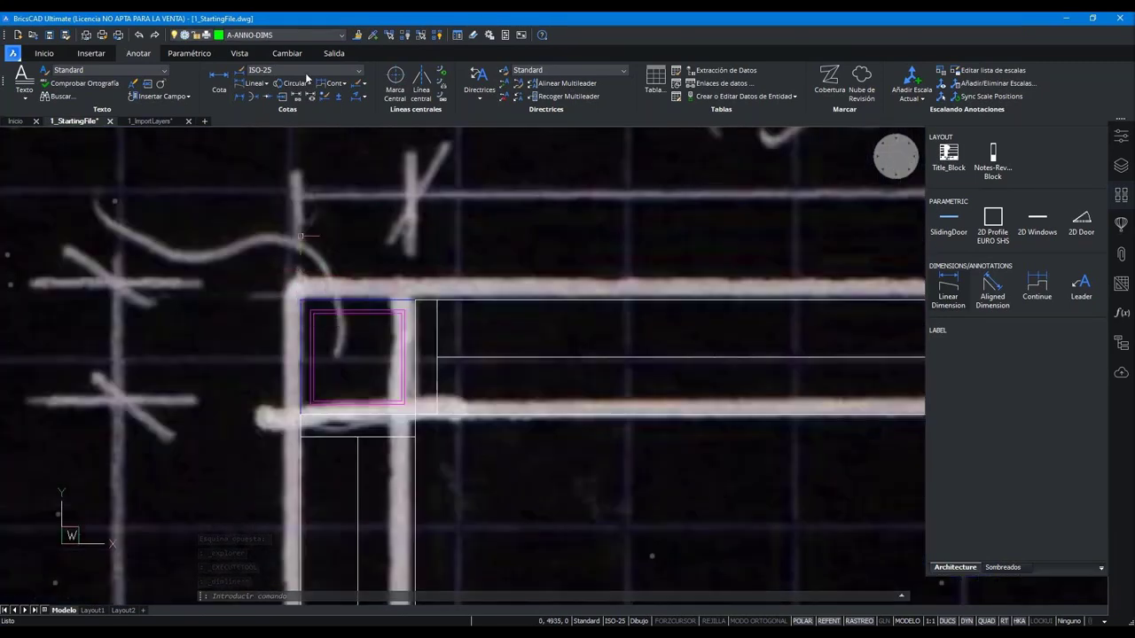
{"action": "left_click", "coordinate": [305, 33]}
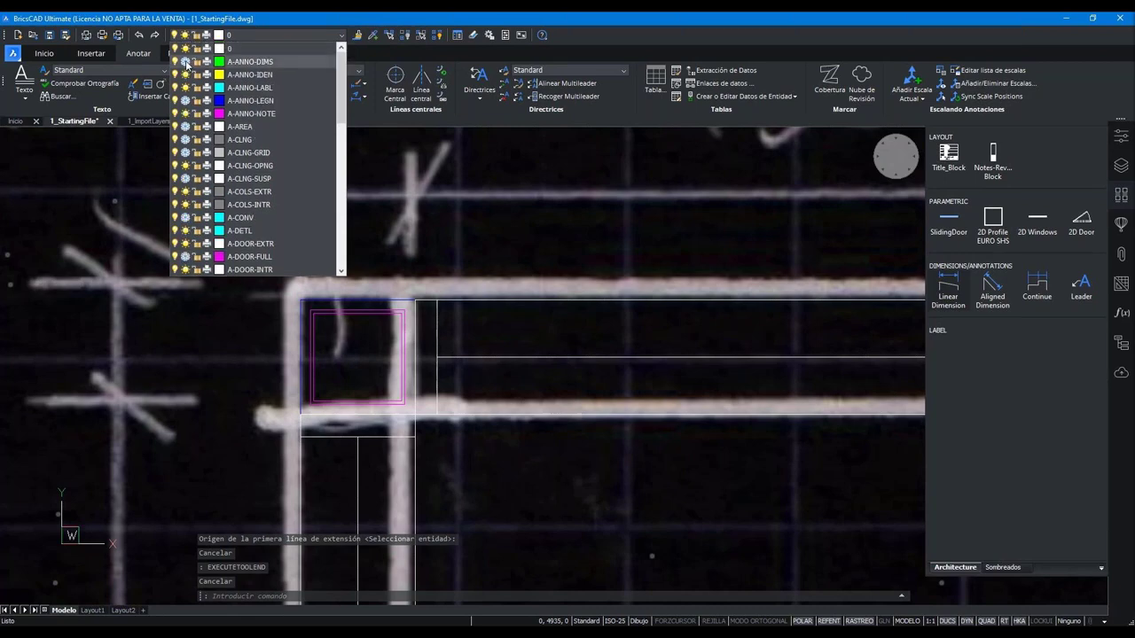
{"action": "left_click", "coordinate": [249, 61]}
- Add a 170 linear dimension across the top-left corner column, placed above it
{"action": "left_click", "coordinate": [949, 284]}
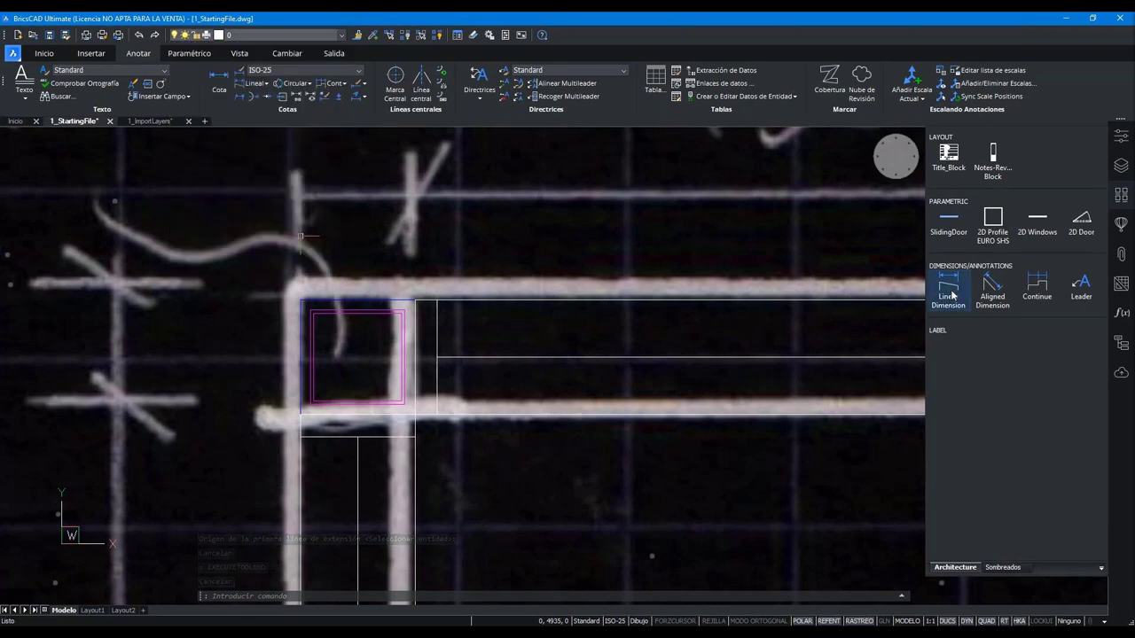
{"action": "left_click", "coordinate": [300, 298]}
{"action": "scroll", "coordinate": [298, 288], "scroll_direction": "down", "scroll_amount": 2}
{"action": "scroll", "coordinate": [165, 292], "scroll_direction": "down", "scroll_amount": 2}
{"action": "mouse_move", "coordinate": [662, 210]}
{"action": "middle_mouse_down"}
{"action": "mouse_move", "coordinate": [262, 226]}
{"action": "mouse_move", "coordinate": [320, 293]}
{"action": "middle_mouse_up"}
{"action": "scroll", "coordinate": [319, 297], "scroll_direction": "up", "scroll_amount": 2}
{"action": "scroll", "coordinate": [301, 310], "scroll_direction": "up", "scroll_amount": 2}
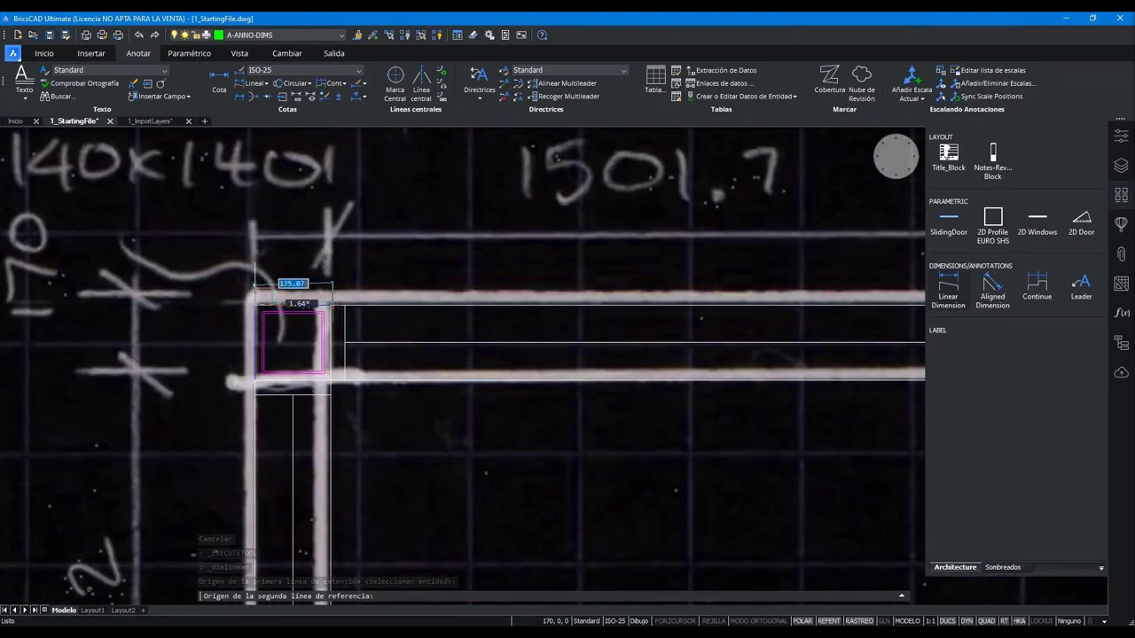
{"action": "left_click", "coordinate": [306, 306]}
{"action": "left_click", "coordinate": [355, 237]}
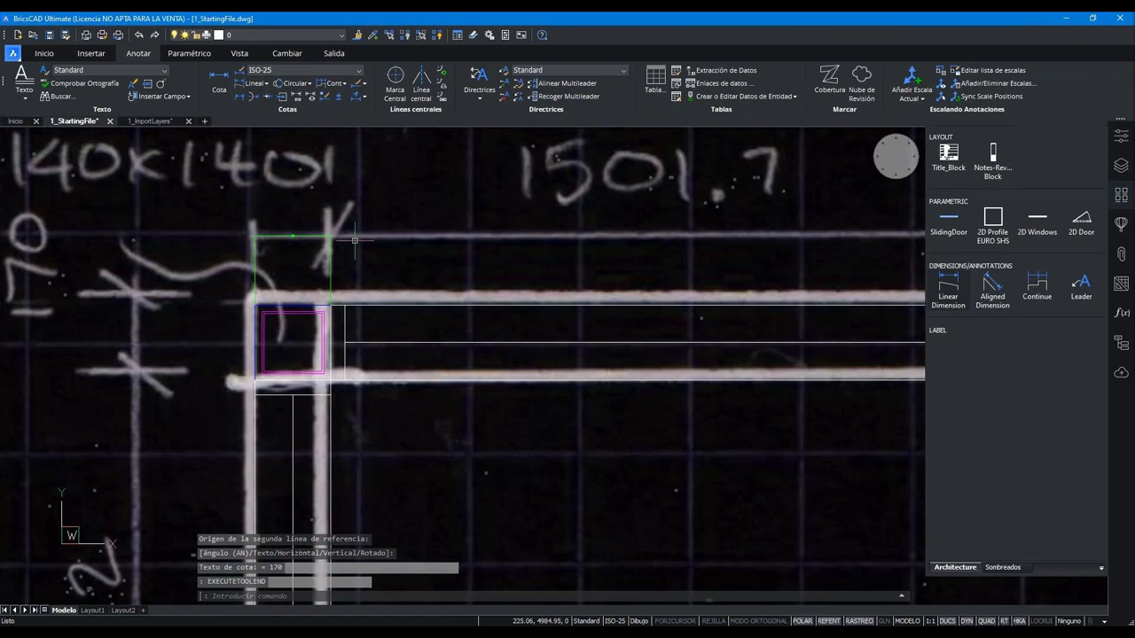
- Open the Drawing Explorer to view the multileader styles
{"action": "scroll", "coordinate": [337, 254], "scroll_direction": "up", "scroll_amount": 3}
{"action": "scroll", "coordinate": [332, 246], "scroll_direction": "down", "scroll_amount": 2}
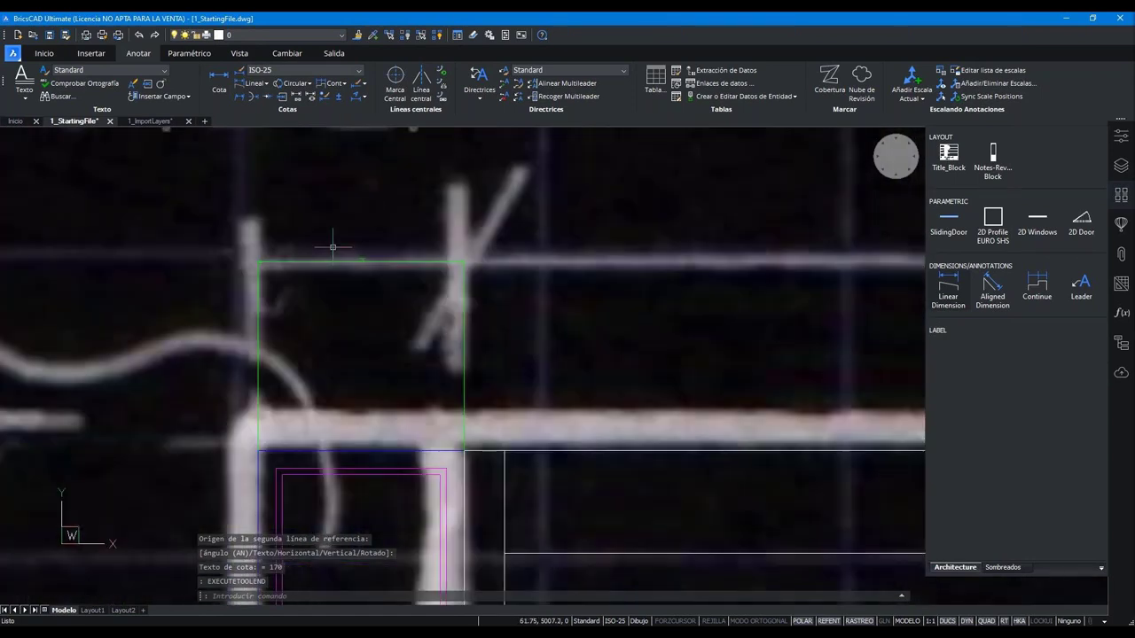
{"action": "scroll", "coordinate": [335, 245], "scroll_direction": "down", "scroll_amount": 1}
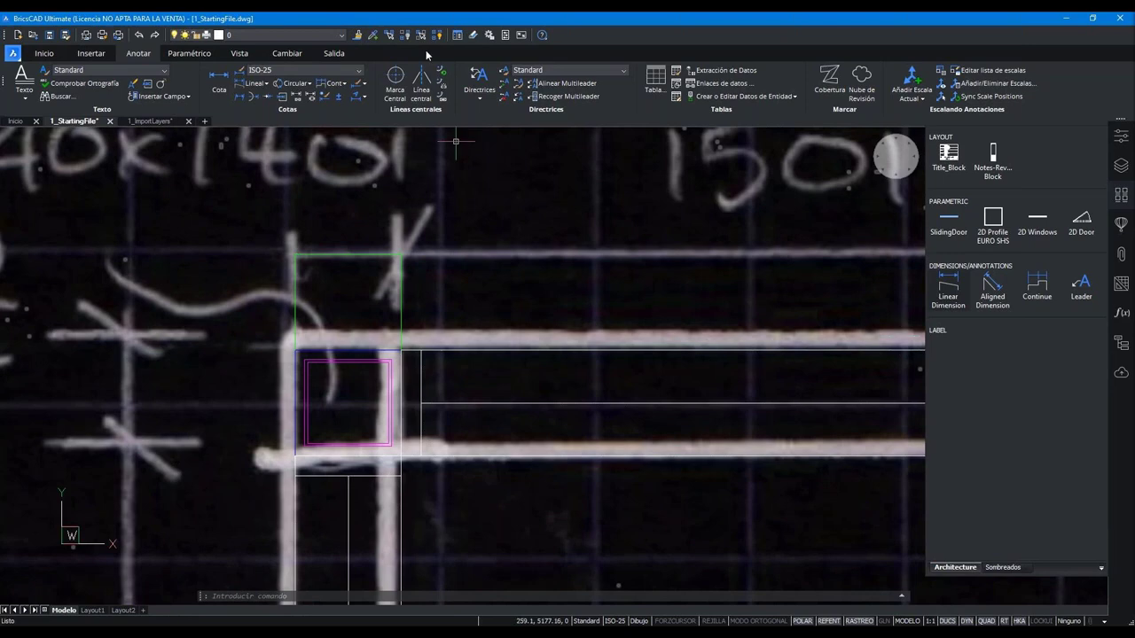
{"action": "left_click", "coordinate": [458, 36]}
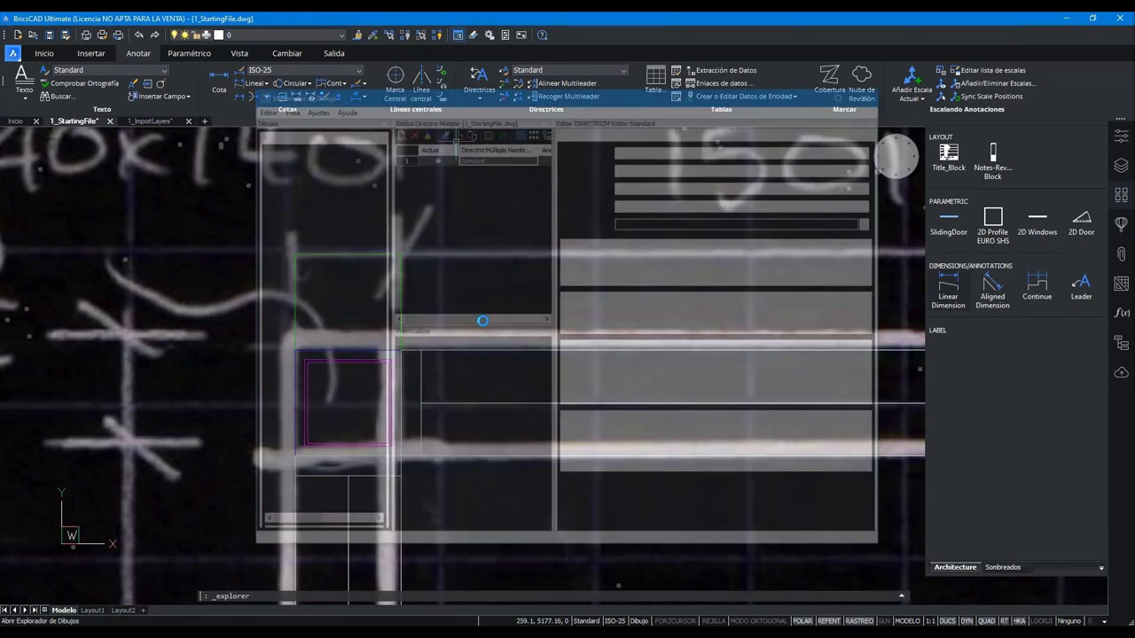
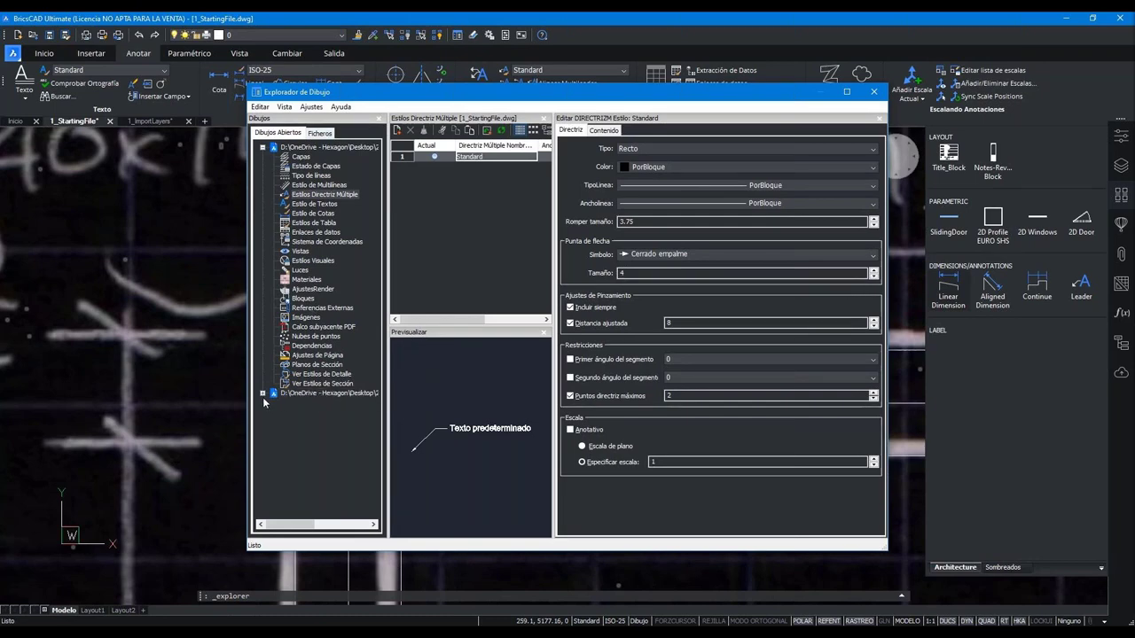
- Open 3_TinyHouse_DIM.dwg, then return to the 1_StartingFile drawing
{"action": "left_click", "coordinate": [887, 92]}
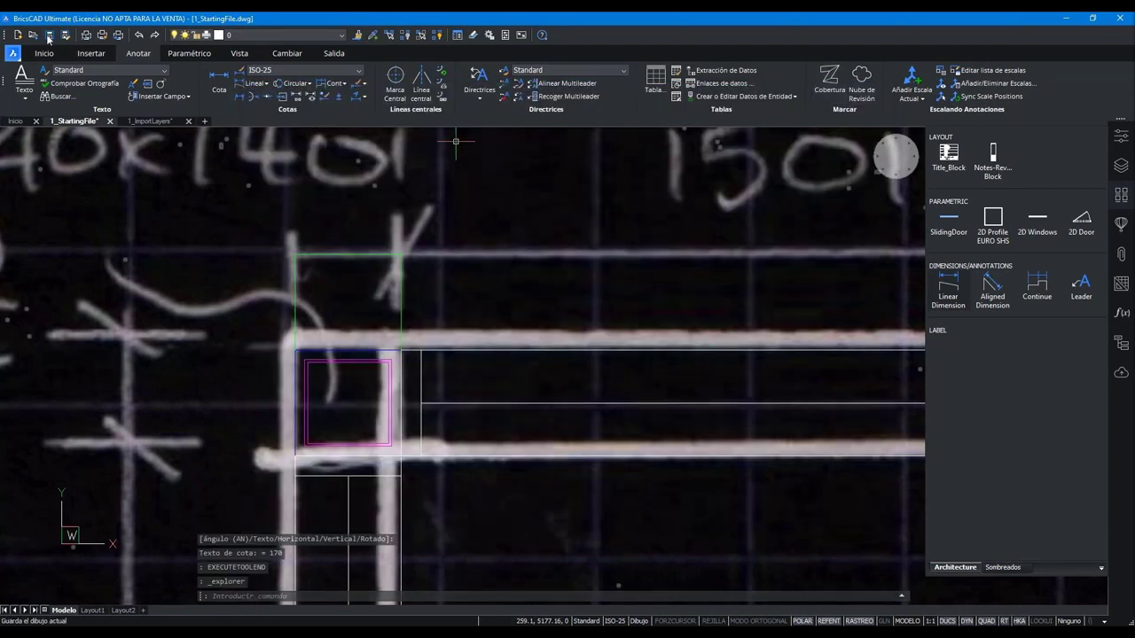
{"action": "scroll", "coordinate": [490, 310], "scroll_direction": "down", "scroll_amount": 1}
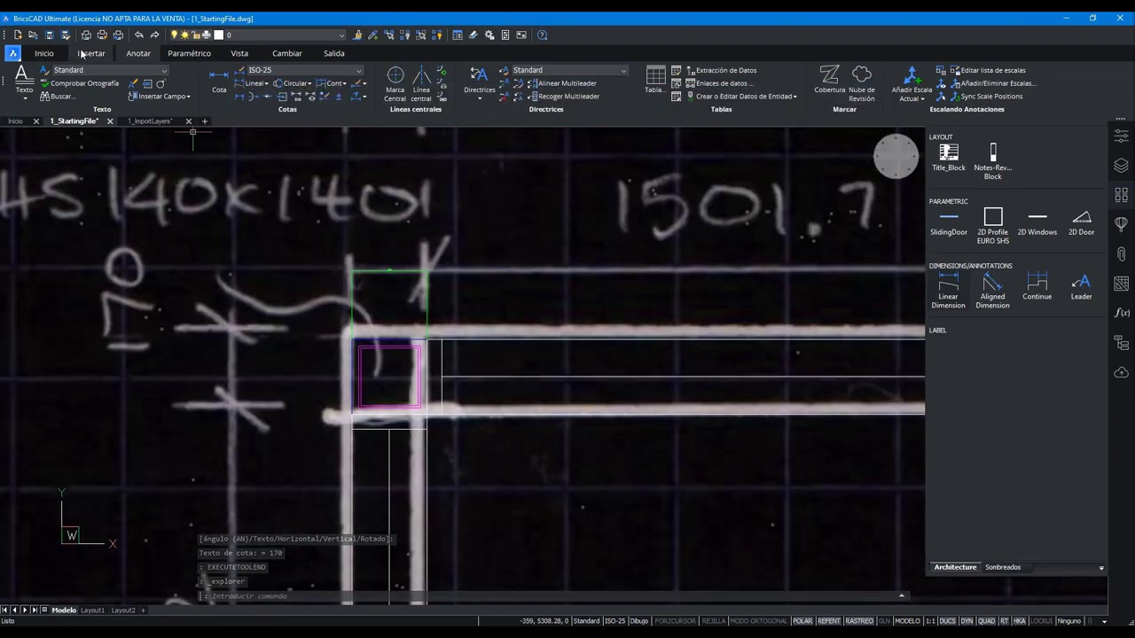
{"action": "left_click", "coordinate": [33, 34]}
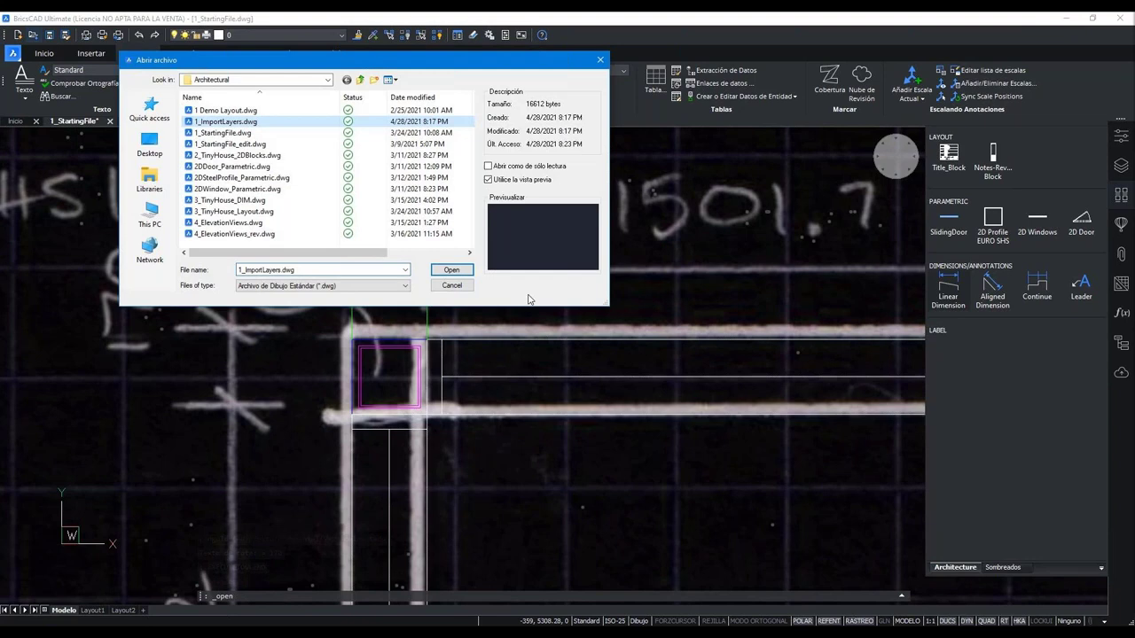
{"action": "left_click", "coordinate": [222, 177]}
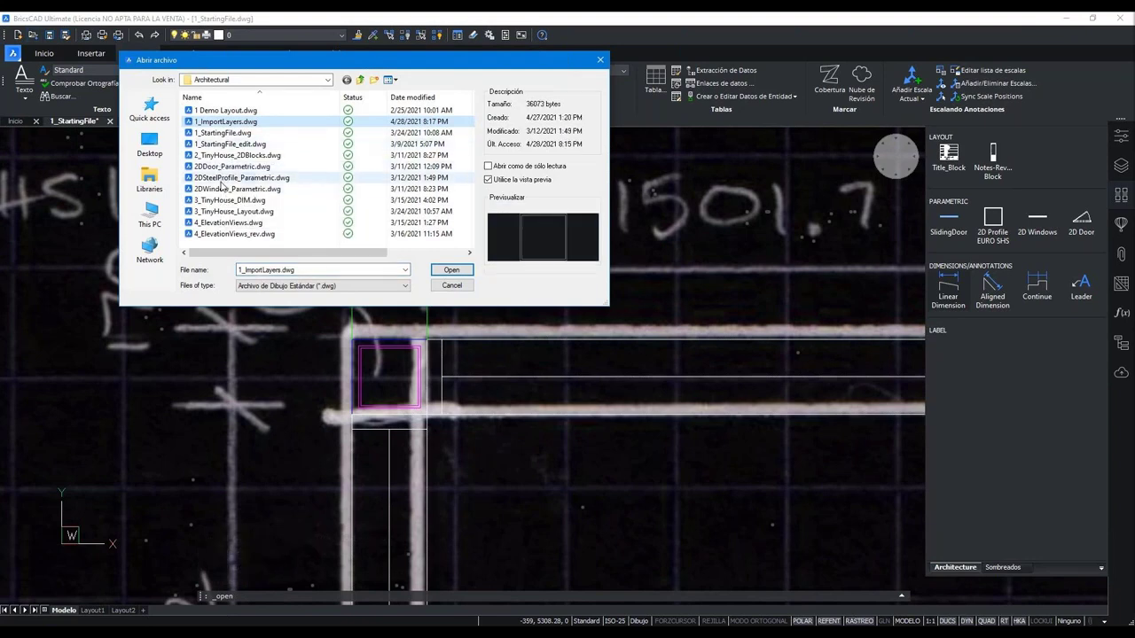
{"action": "double_click", "coordinate": [210, 200]}
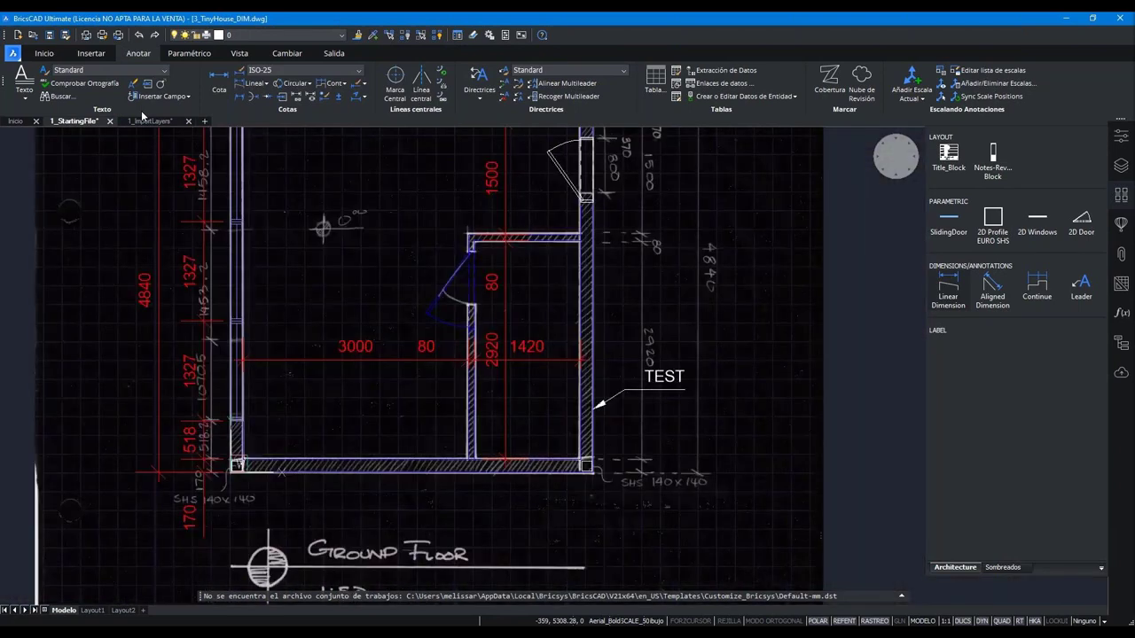
{"action": "left_click", "coordinate": [88, 120]}
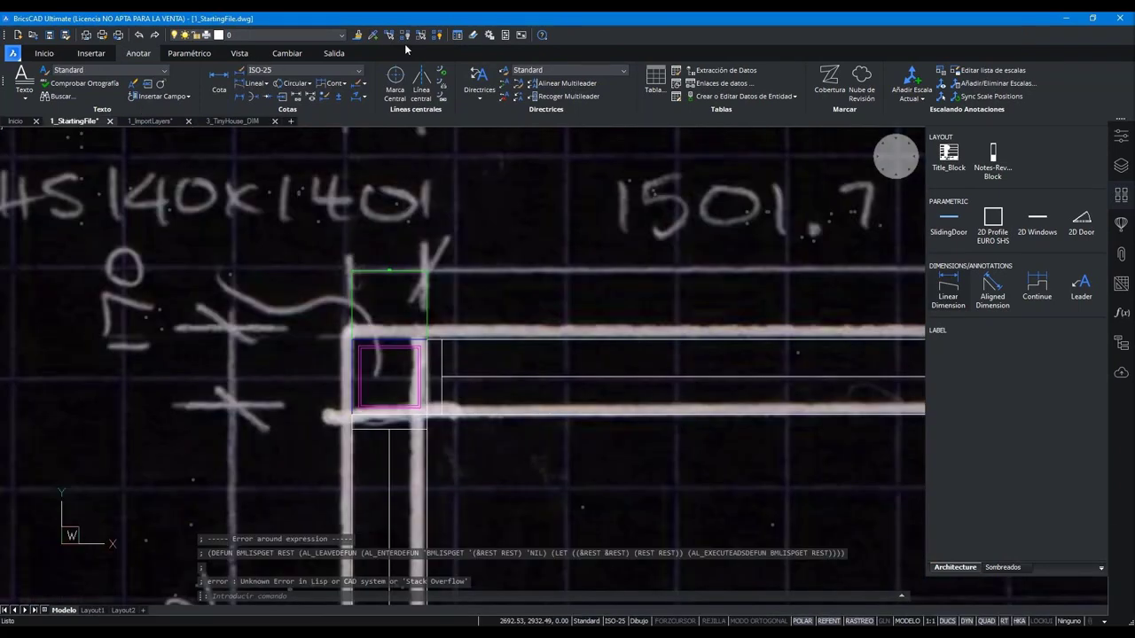
- In Drawing Explorer, copy the SCALE_50 dimension style from 3_TinyHouse_DIM into 1_StartingFile
{"action": "key", "text": "ctrl+2"}
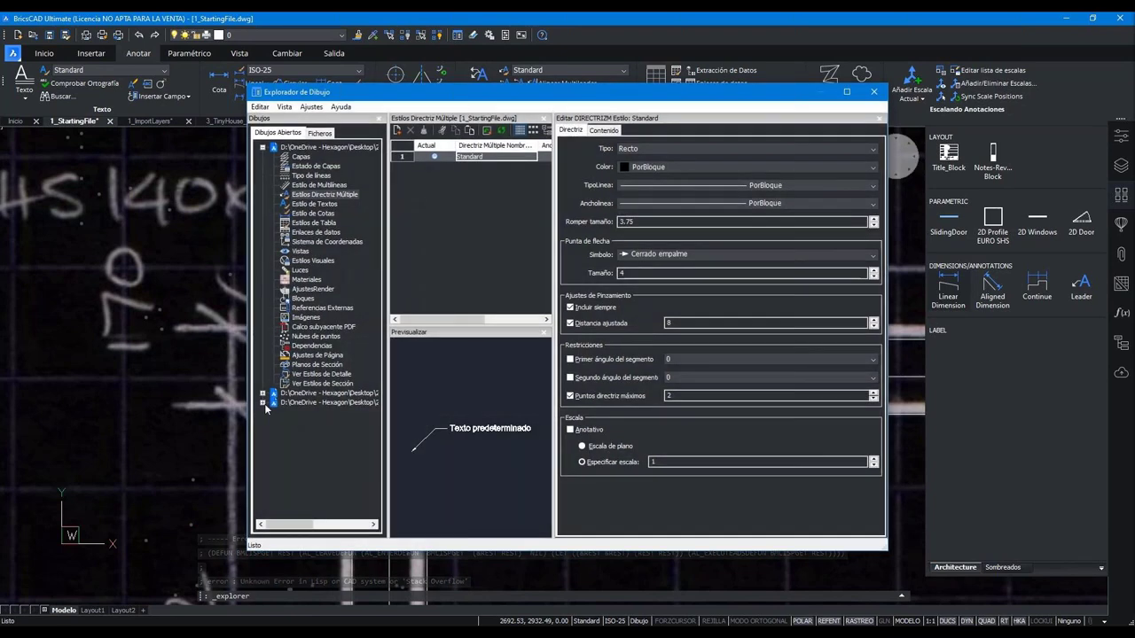
{"action": "left_click", "coordinate": [264, 407]}
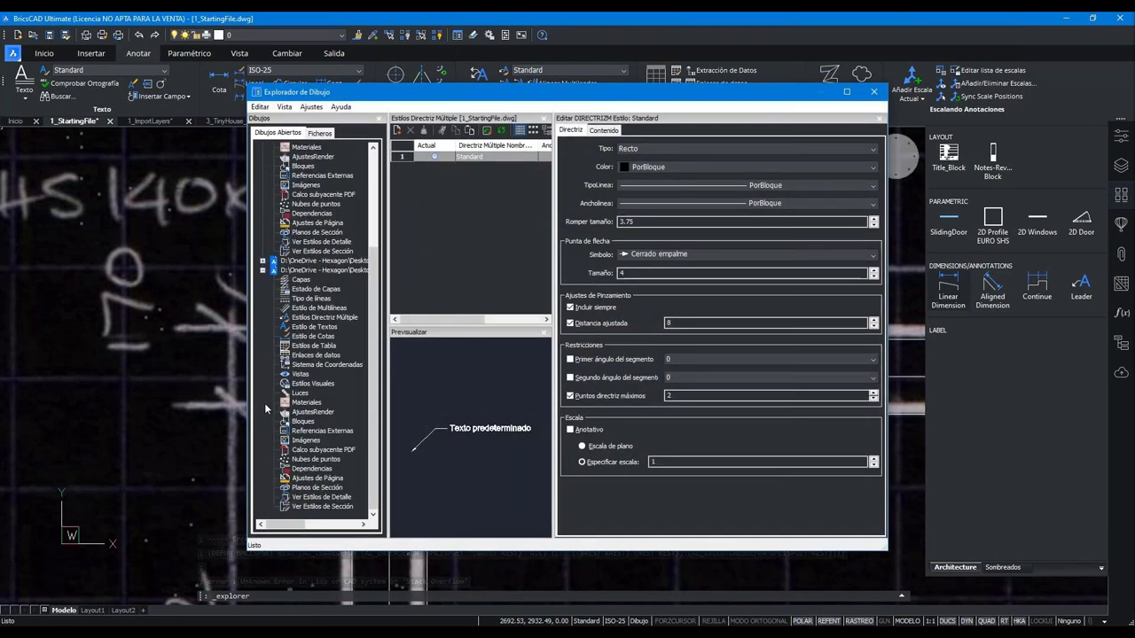
{"action": "left_click", "coordinate": [307, 319]}
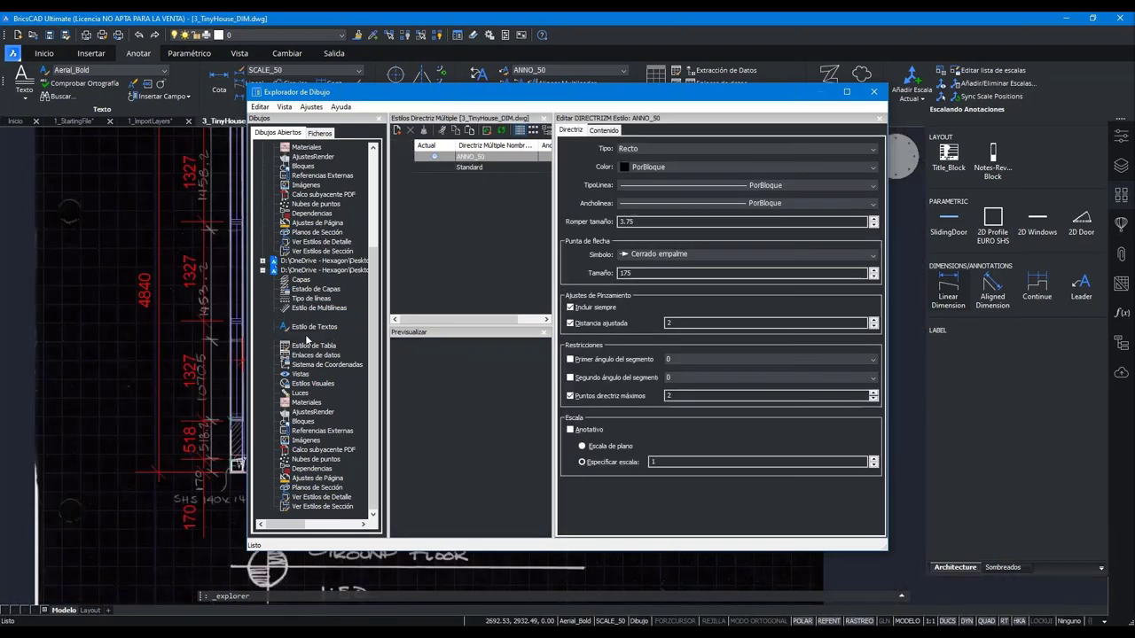
{"action": "left_click", "coordinate": [308, 337]}
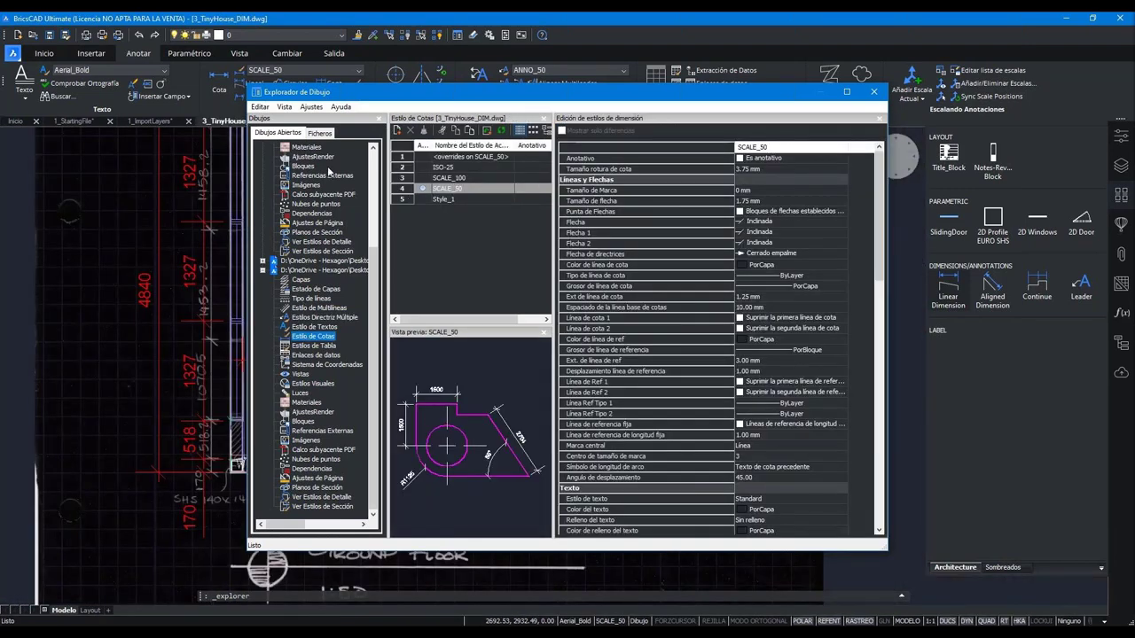
{"action": "scroll", "coordinate": [333, 178], "scroll_direction": "up", "scroll_amount": 3}
{"action": "scroll", "coordinate": [335, 189], "scroll_direction": "up", "scroll_amount": 1}
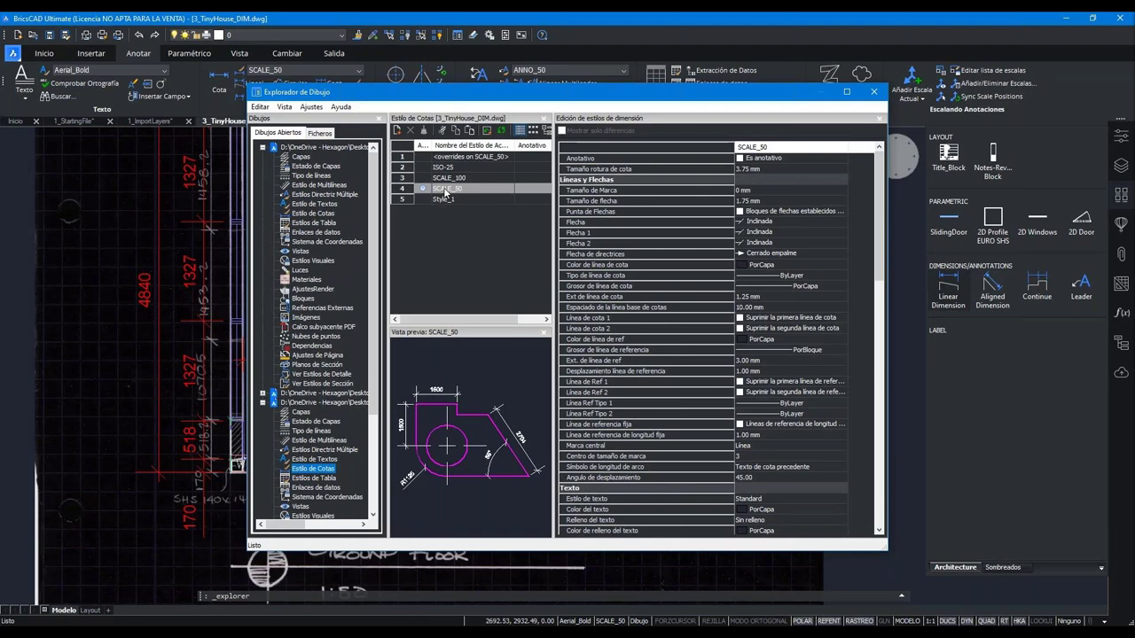
{"action": "left_click_drag", "start_coordinate": [451, 196], "coordinate": [319, 147]}
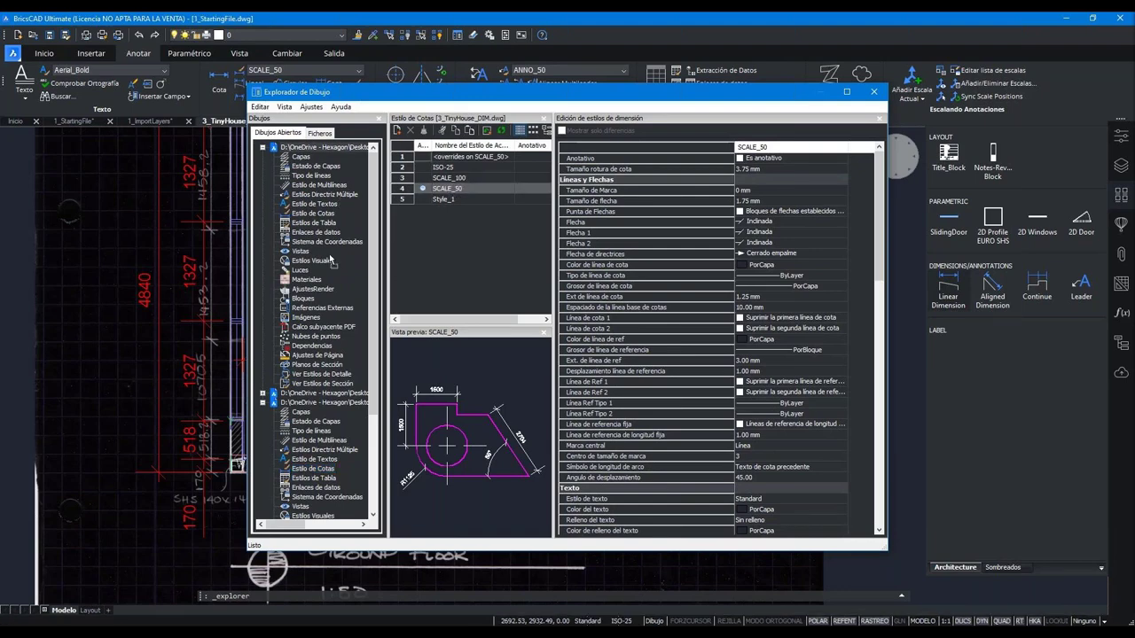
{"action": "left_click", "coordinate": [873, 93]}
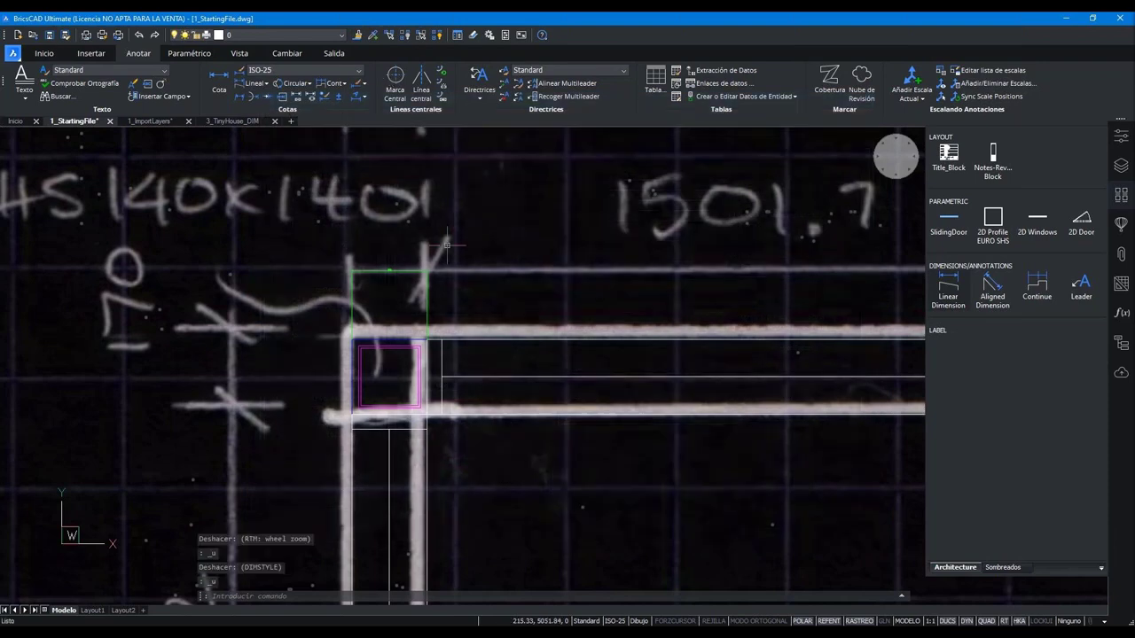
- Undo the last change and select the existing 170 dimension on the top wall
{"action": "key", "text": "ctrl+z"}
{"action": "key", "text": "ctrl+z"}
{"action": "key", "text": "Escape"}
{"action": "key", "text": "Escape"}
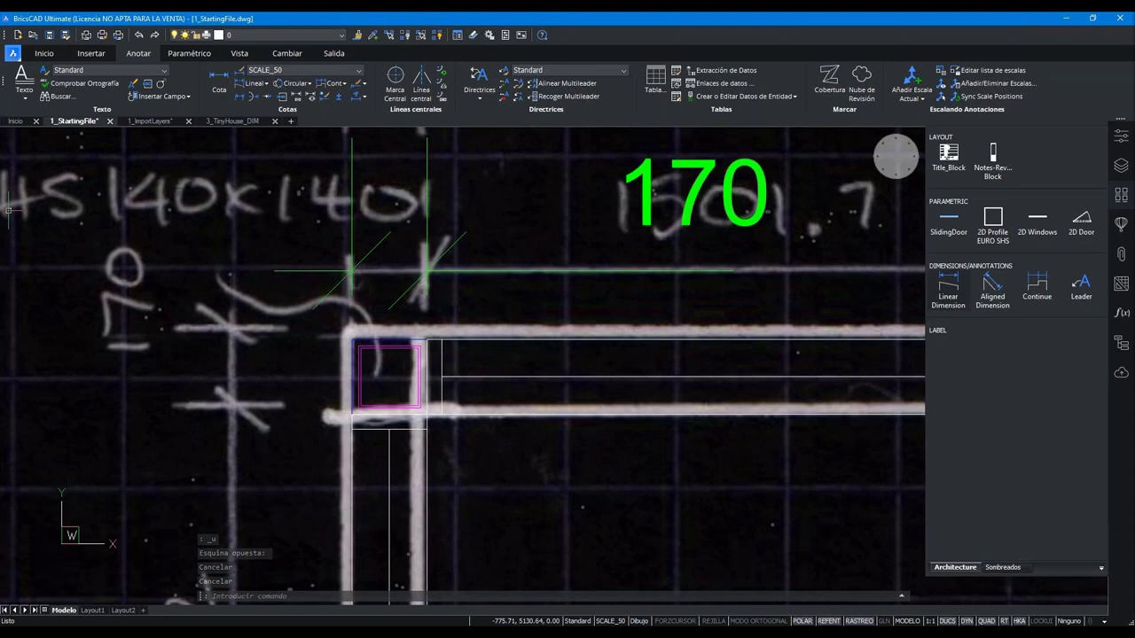
{"action": "scroll", "coordinate": [266, 251], "scroll_direction": "down", "scroll_amount": 2}
{"action": "left_click", "coordinate": [587, 216]}
{"action": "left_click", "coordinate": [587, 216]}
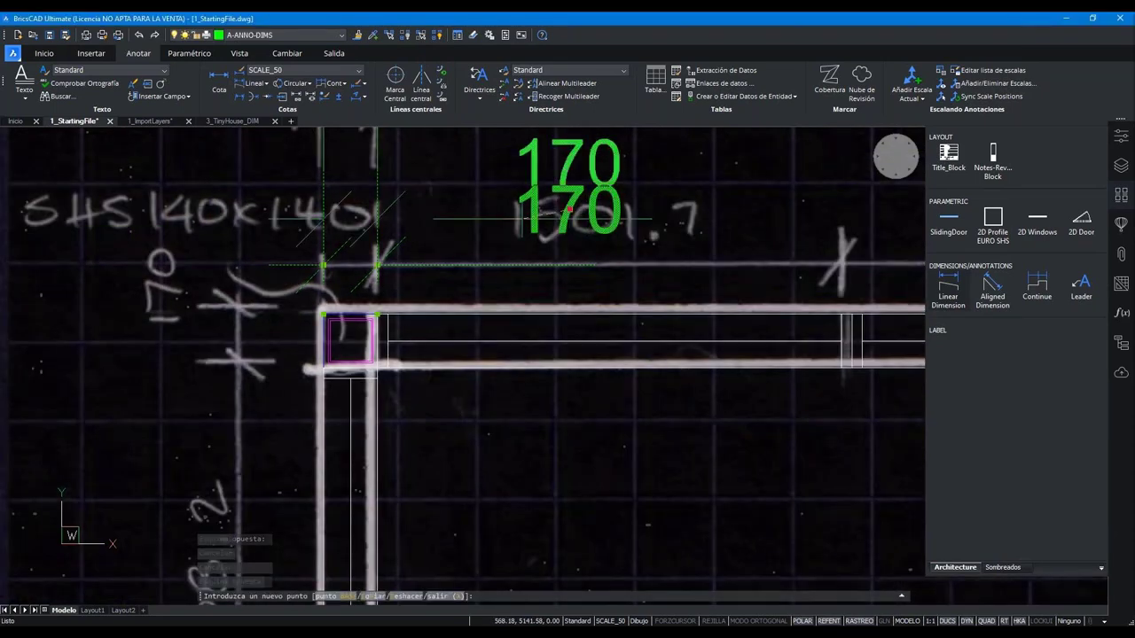
{"action": "key", "text": "Escape"}
{"action": "key", "text": "Escape"}
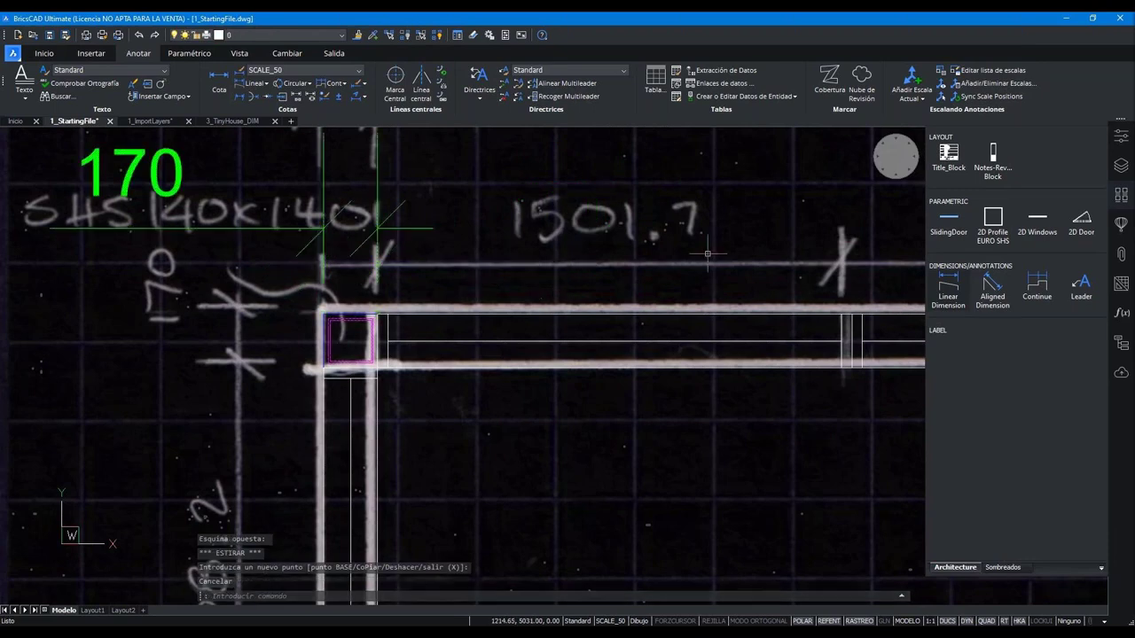
- Continue the 170 dimension with 1500, 1500, 1500 and a closing 170 along the top wall
{"action": "left_click", "coordinate": [1046, 298]}
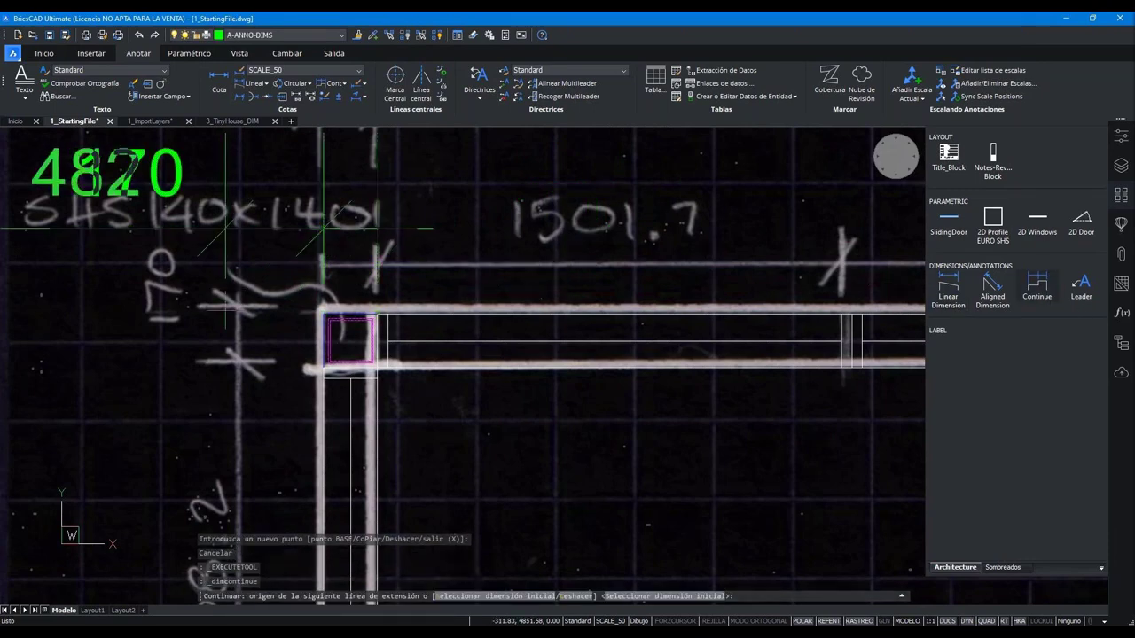
{"action": "scroll", "coordinate": [323, 227], "scroll_direction": "down", "scroll_amount": 3}
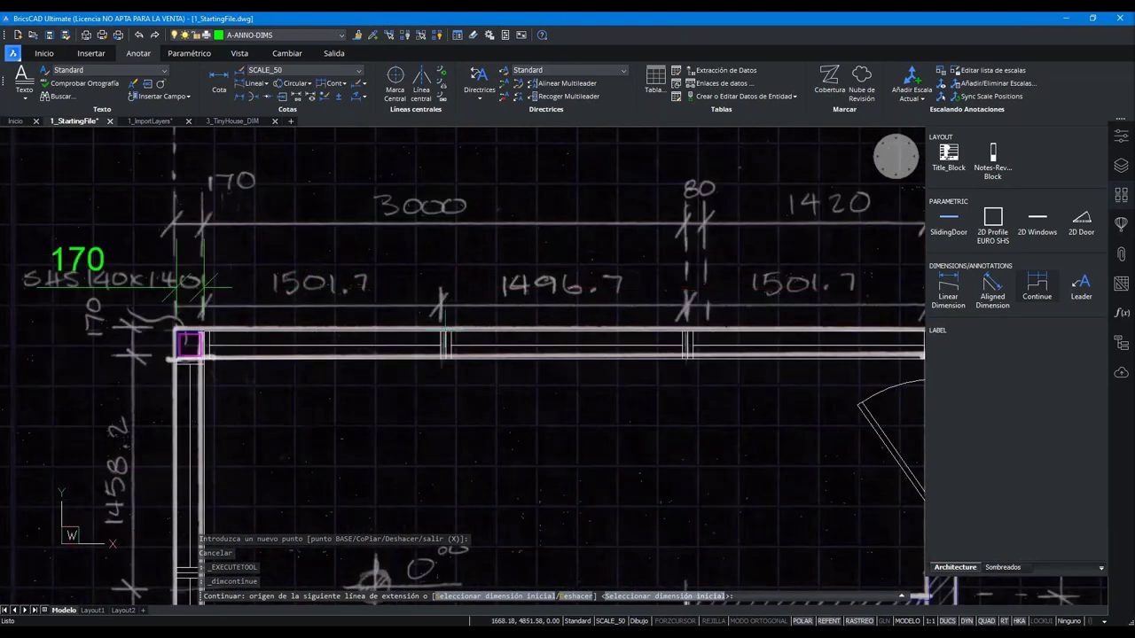
{"action": "left_click", "coordinate": [440, 289]}
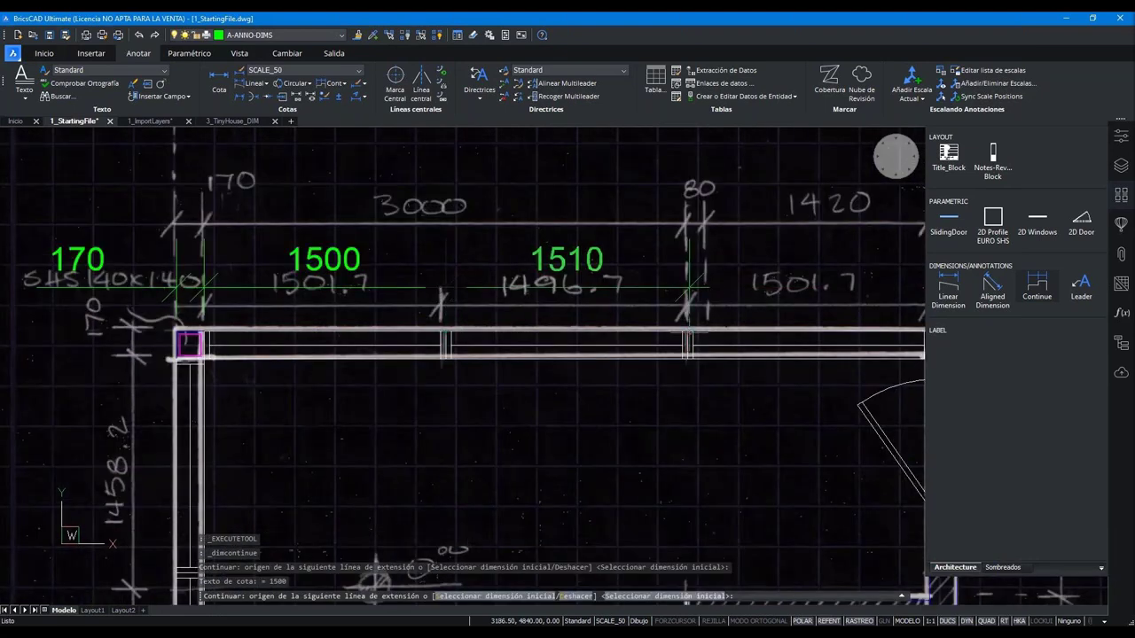
{"action": "scroll", "coordinate": [690, 289], "scroll_direction": "up", "scroll_amount": 3}
{"action": "left_click", "coordinate": [691, 289]}
{"action": "scroll", "coordinate": [532, 301], "scroll_direction": "down", "scroll_amount": 2}
{"action": "scroll", "coordinate": [400, 359], "scroll_direction": "down", "scroll_amount": 2}
{"action": "scroll", "coordinate": [496, 359], "scroll_direction": "up", "scroll_amount": 2}
{"action": "scroll", "coordinate": [509, 310], "scroll_direction": "up", "scroll_amount": 2}
{"action": "left_click", "coordinate": [518, 254]}
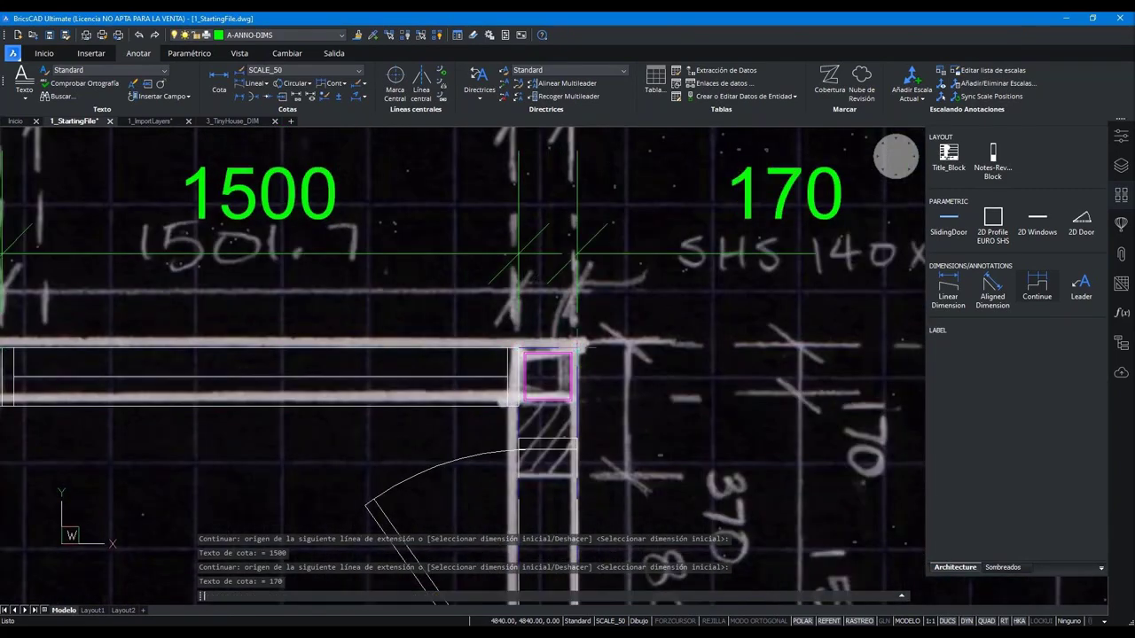
{"action": "key", "text": "Return"}
{"action": "scroll", "coordinate": [532, 257], "scroll_direction": "down", "scroll_amount": 3}
{"action": "scroll", "coordinate": [584, 334], "scroll_direction": "down", "scroll_amount": 3}
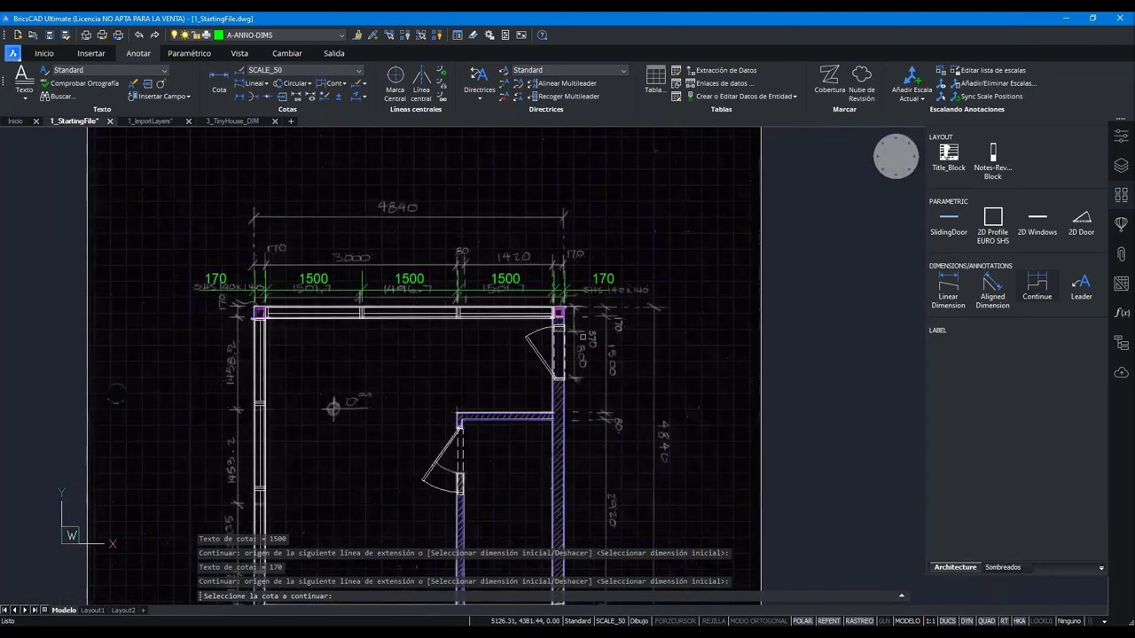
{"action": "key", "text": "Escape"}
- Hide the traced sketch image over the plan
{"action": "key", "text": "ctrl+h"}
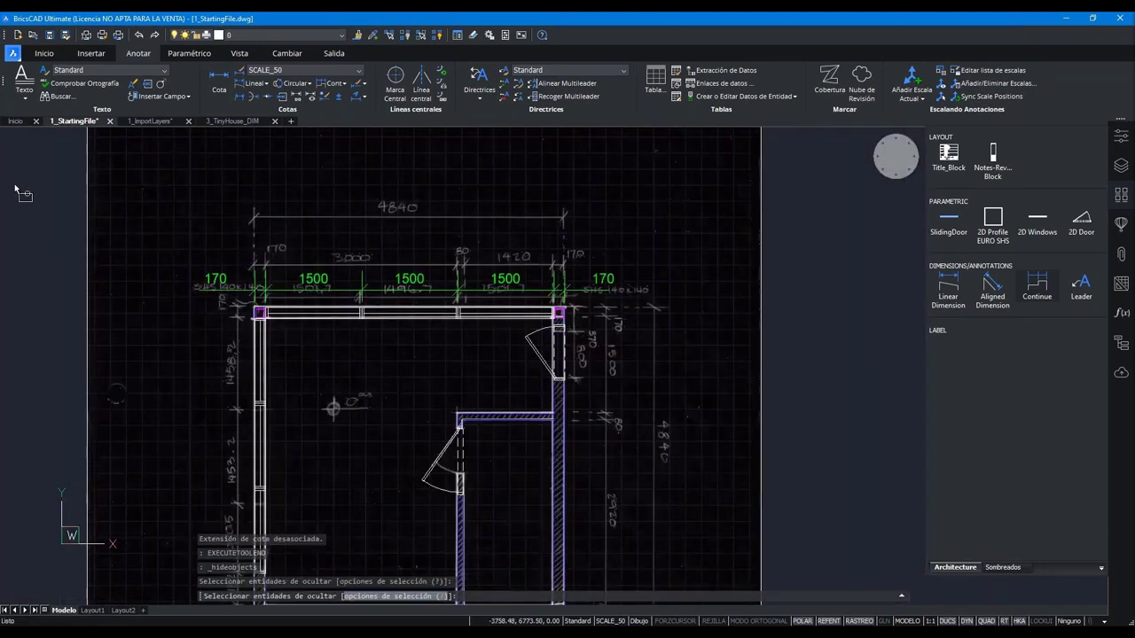
{"action": "left_click", "coordinate": [18, 191]}
{"action": "left_click", "coordinate": [515, 195]}
{"action": "key", "text": "Return"}
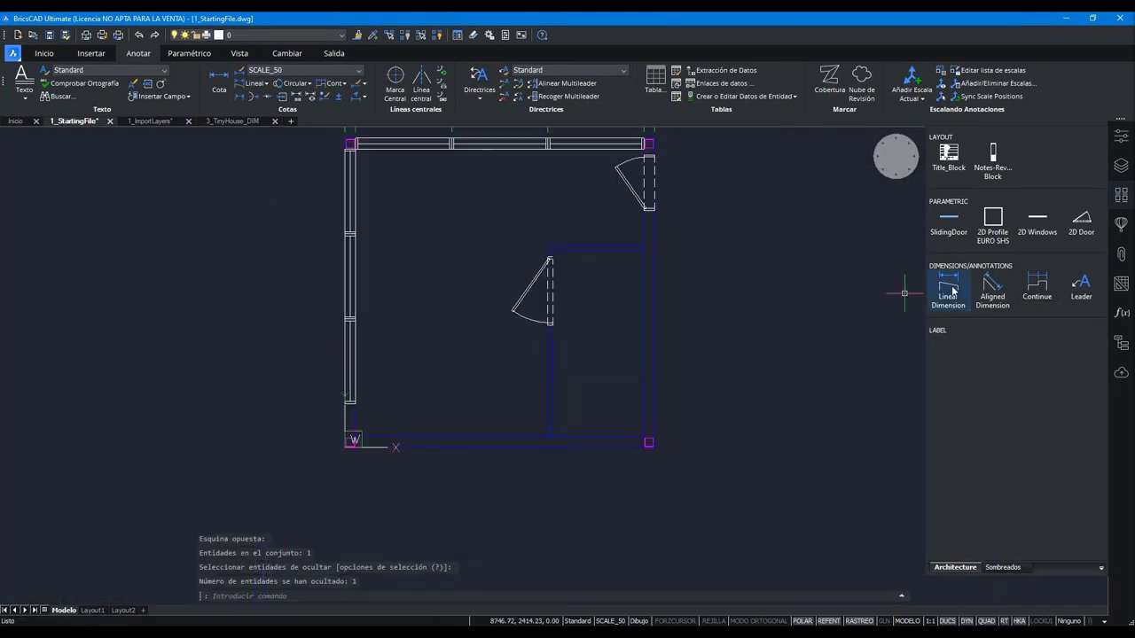
- Add a vertical 170 linear dimension at the lower-left wall corner and move its text below
{"action": "scroll", "coordinate": [339, 510], "scroll_direction": "up", "scroll_amount": 3}
{"action": "scroll", "coordinate": [393, 398], "scroll_direction": "up", "scroll_amount": 2}
{"action": "scroll", "coordinate": [390, 398], "scroll_direction": "up", "scroll_amount": 2}
{"action": "scroll", "coordinate": [387, 398], "scroll_direction": "up", "scroll_amount": 2}
{"action": "left_click", "coordinate": [947, 283]}
{"action": "left_click", "coordinate": [447, 419]}
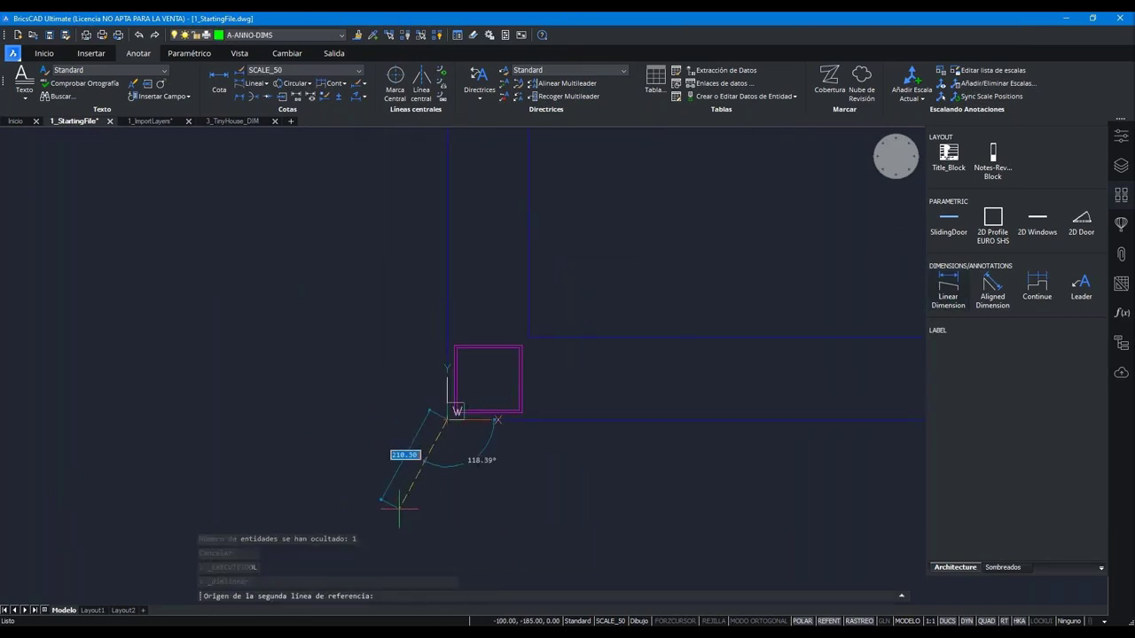
{"action": "left_click", "coordinate": [529, 337]}
{"action": "left_click", "coordinate": [319, 426]}
{"action": "scroll", "coordinate": [372, 408], "scroll_direction": "up", "scroll_amount": 3}
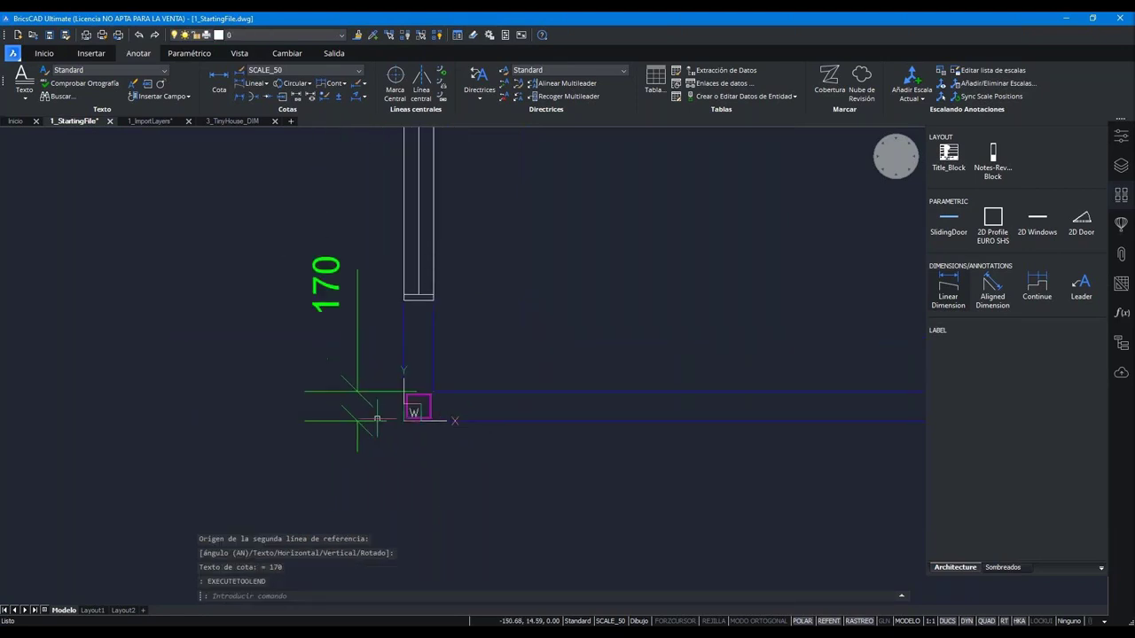
{"action": "scroll", "coordinate": [355, 381], "scroll_direction": "down", "scroll_amount": 1}
{"action": "left_click", "coordinate": [350, 363]}
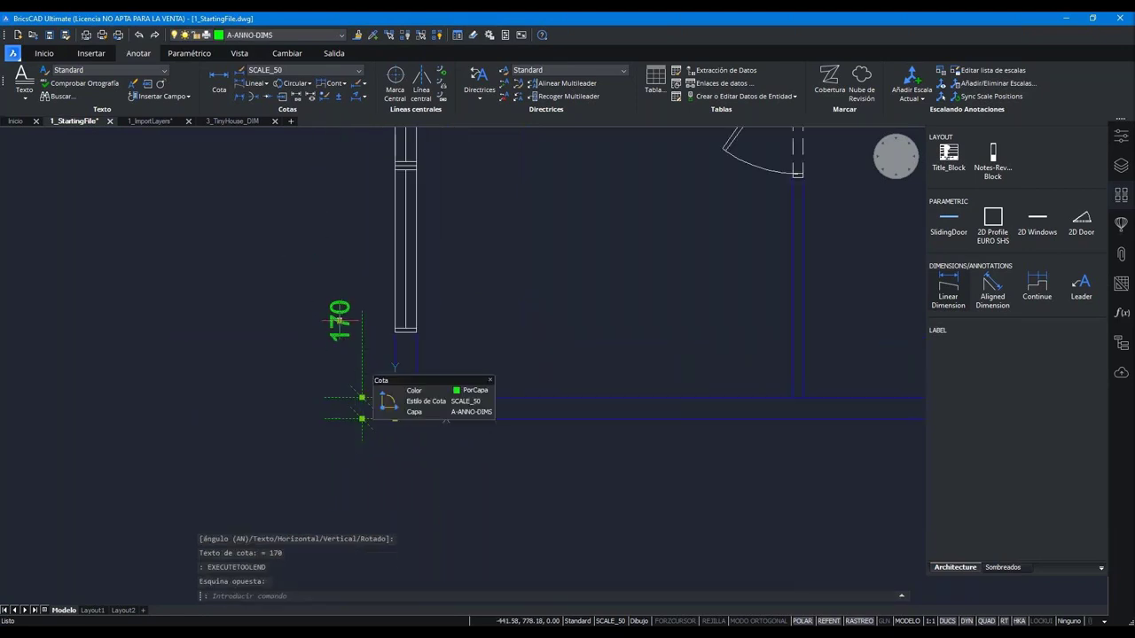
{"action": "left_click", "coordinate": [340, 320]}
{"action": "left_click", "coordinate": [340, 494]}
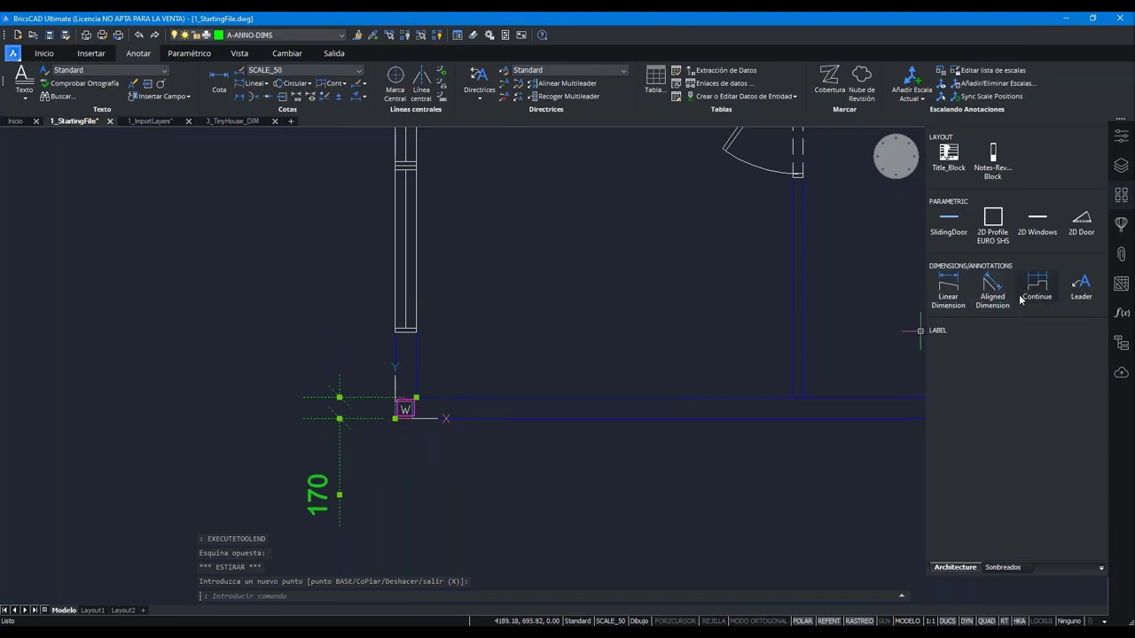
- Continue the chain up the left wall with 518, 1327, 1327, 1327 and 170
{"action": "left_click", "coordinate": [396, 332]}
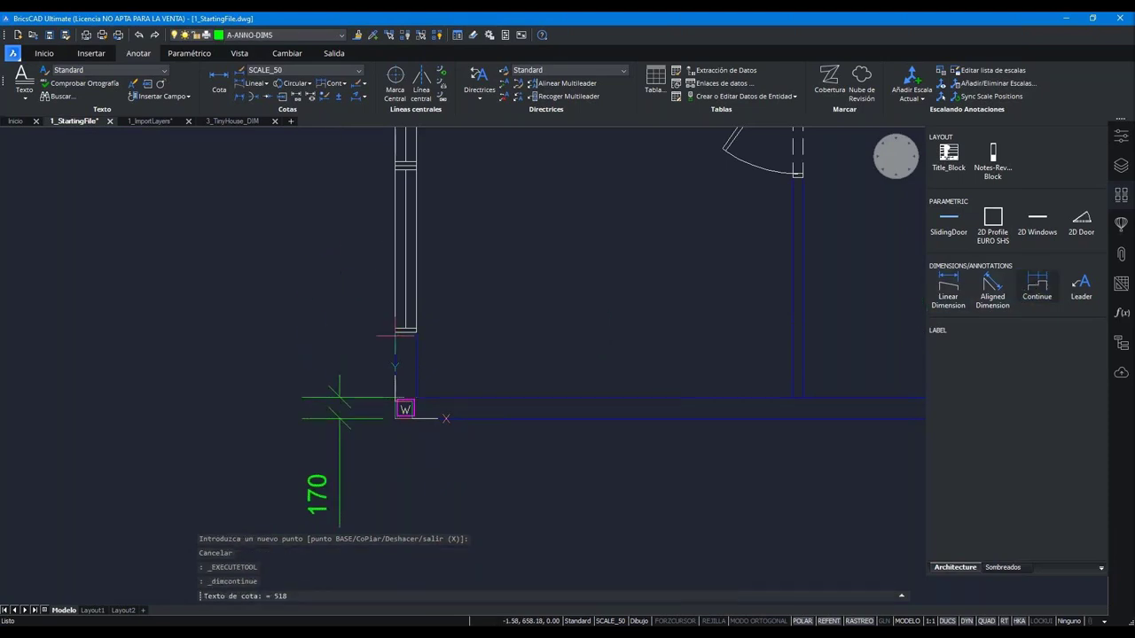
{"action": "left_click", "coordinate": [395, 166]}
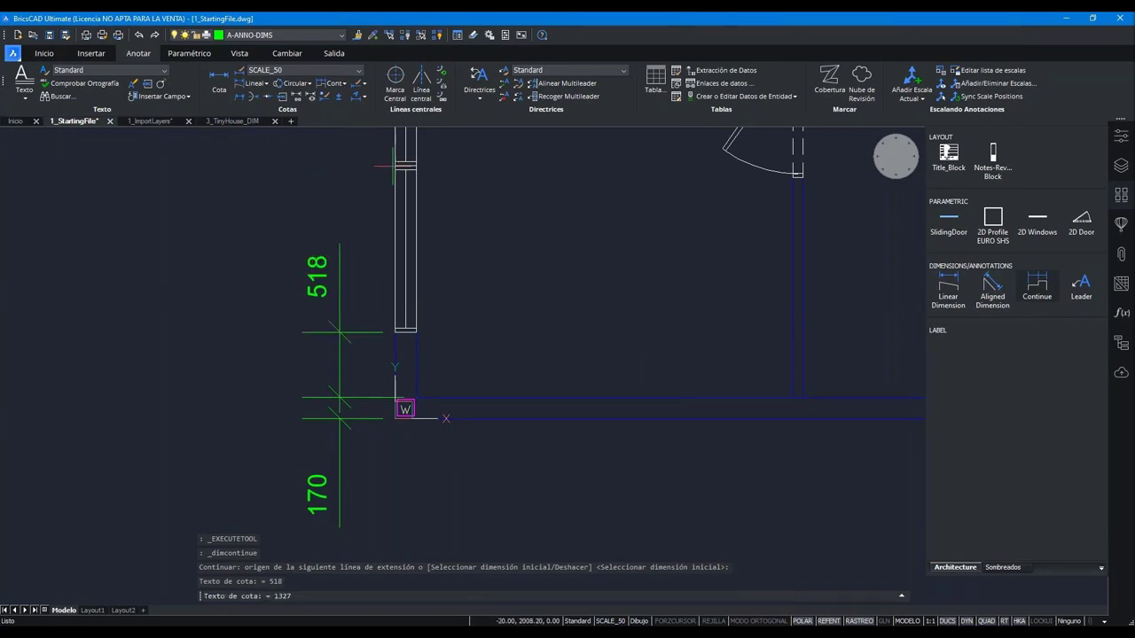
{"action": "middle_click_drag", "start_coordinate": [395, 166], "coordinate": [395, 426]}
{"action": "left_click", "coordinate": [395, 268]}
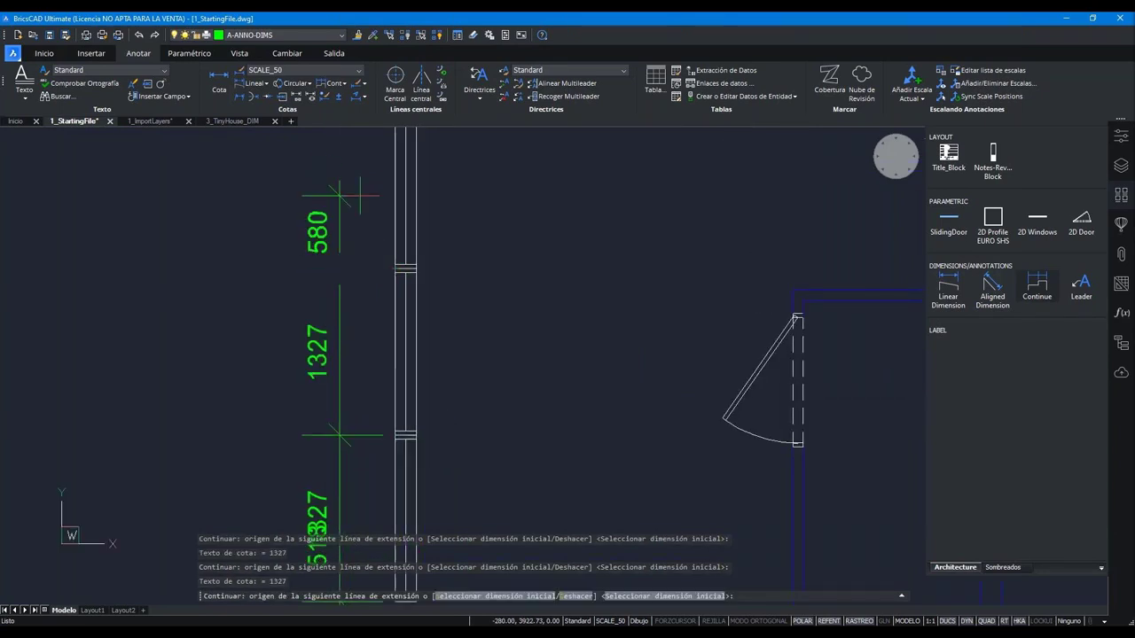
{"action": "middle_click_drag", "start_coordinate": [366, 200], "coordinate": [373, 332]}
{"action": "scroll", "coordinate": [373, 333], "scroll_direction": "up", "scroll_amount": 2}
{"action": "scroll", "coordinate": [368, 345], "scroll_direction": "up", "scroll_amount": 2}
{"action": "left_click", "coordinate": [369, 301]}
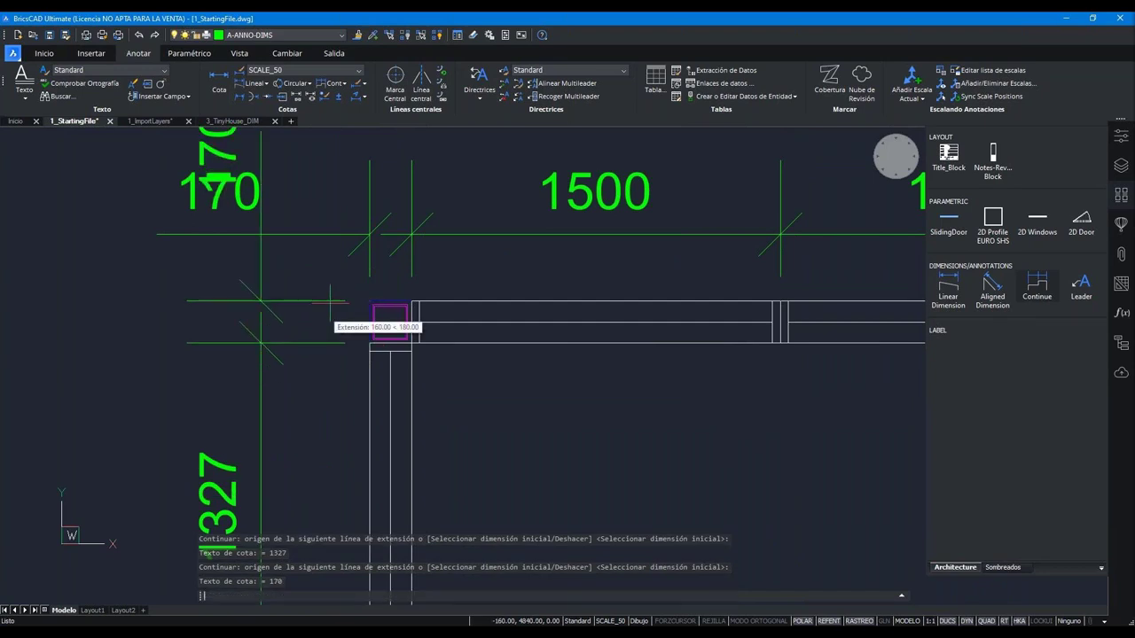
{"action": "key", "text": "Return"}
- Line up the 518 dimension with the 1327 dimensions, then open Drawing Explorer
{"action": "scroll", "coordinate": [331, 303], "scroll_direction": "down", "scroll_amount": 5}
{"action": "scroll", "coordinate": [368, 521], "scroll_direction": "up", "scroll_amount": 2}
{"action": "scroll", "coordinate": [381, 523], "scroll_direction": "up", "scroll_amount": 2}
{"action": "left_click", "coordinate": [297, 408]}
{"action": "left_click", "coordinate": [302, 391]}
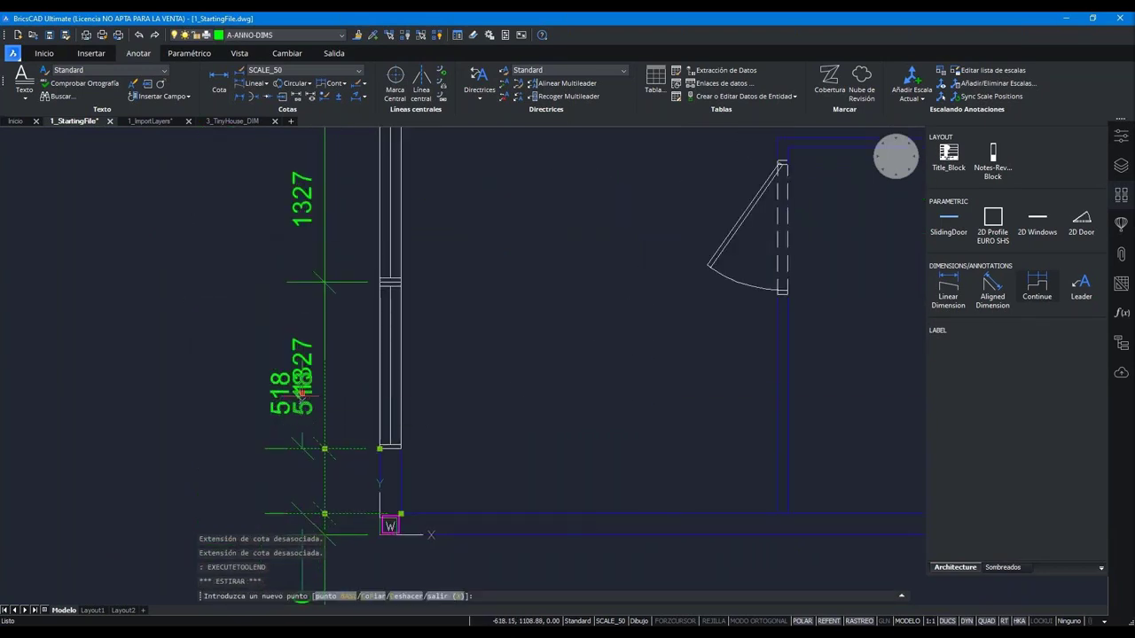
{"action": "key", "text": "Escape"}
{"action": "scroll", "coordinate": [301, 443], "scroll_direction": "up", "scroll_amount": 2}
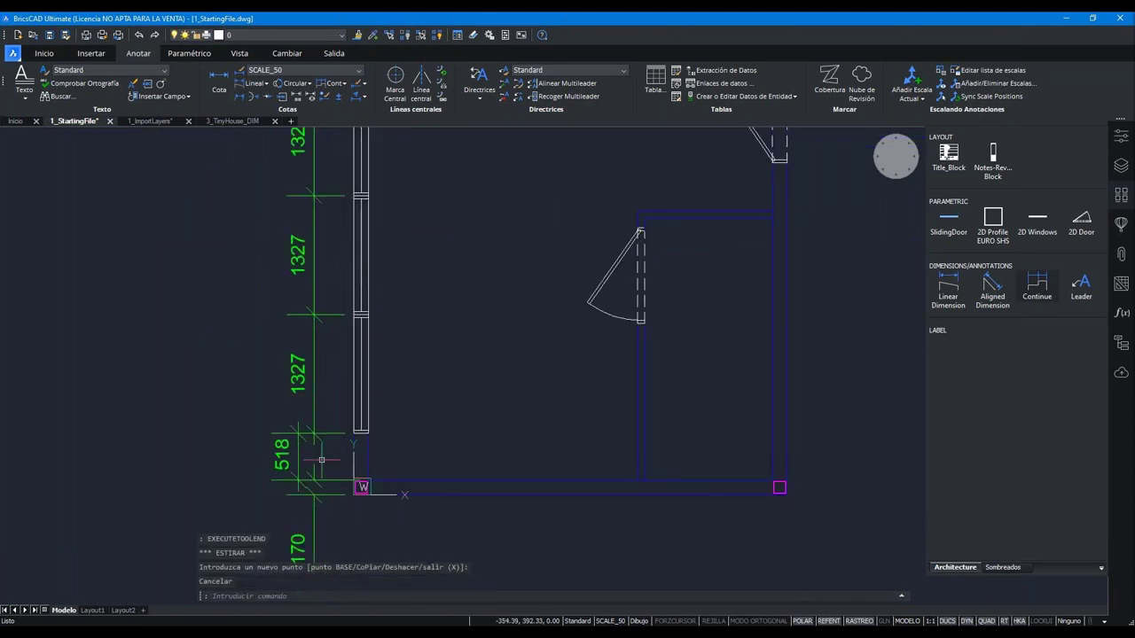
{"action": "left_click", "coordinate": [291, 451]}
{"action": "left_click", "coordinate": [240, 417]}
{"action": "left_click", "coordinate": [282, 408]}
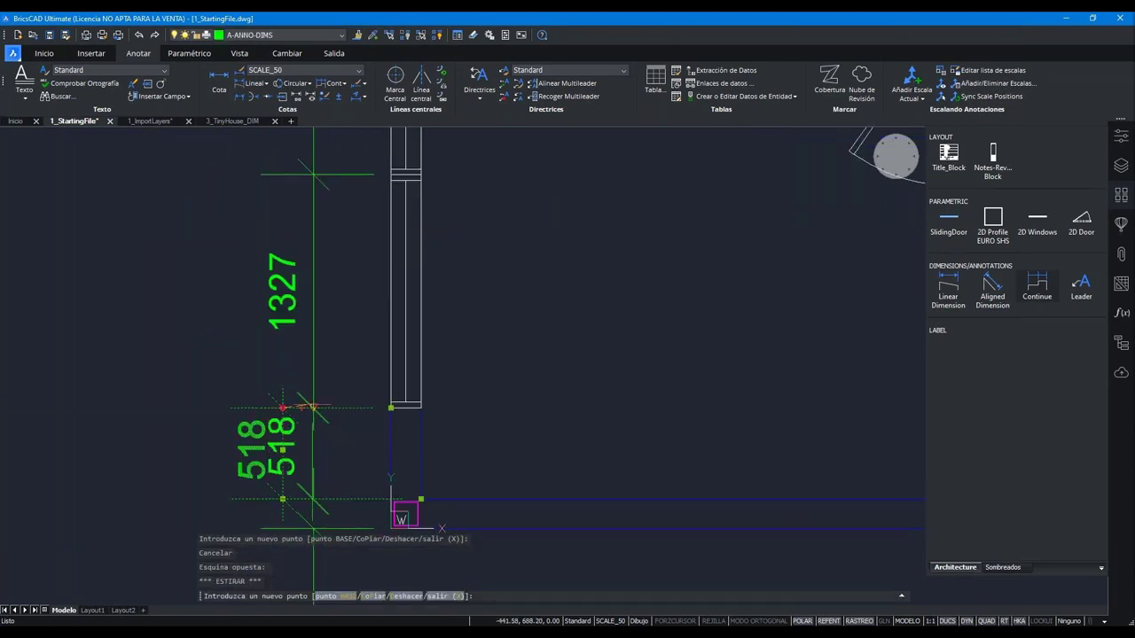
{"action": "left_click", "coordinate": [311, 410]}
{"action": "key", "text": "Escape"}
{"action": "scroll", "coordinate": [312, 266], "scroll_direction": "down", "scroll_amount": 3}
{"action": "middle_click_drag", "start_coordinate": [473, 245], "coordinate": [456, 329]}
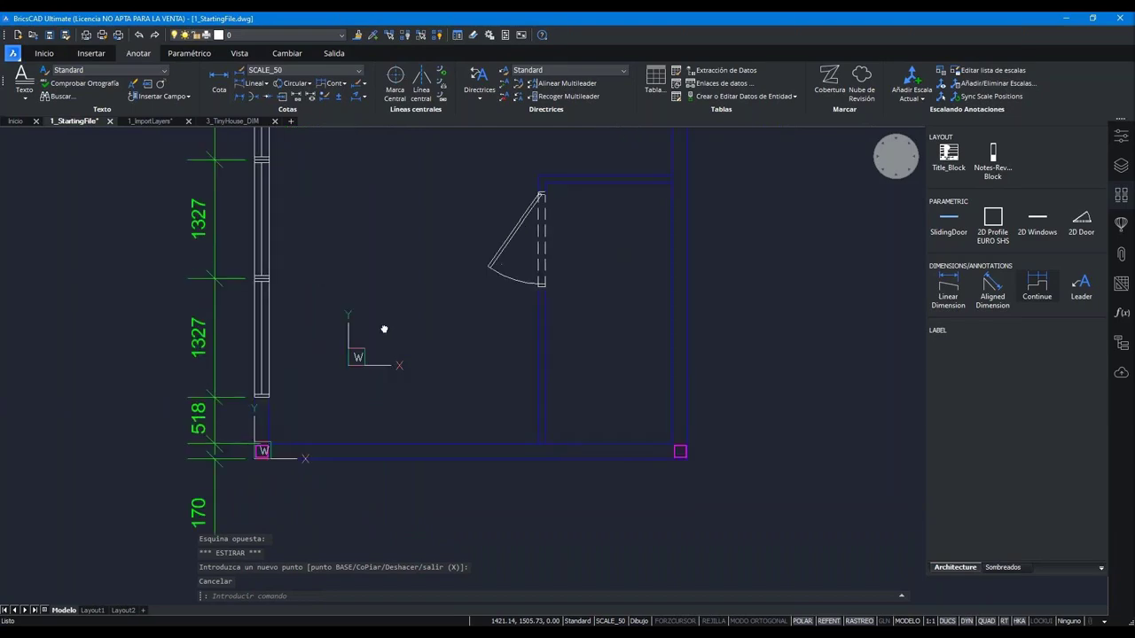
{"action": "scroll", "coordinate": [330, 398], "scroll_direction": "down", "scroll_amount": 3}
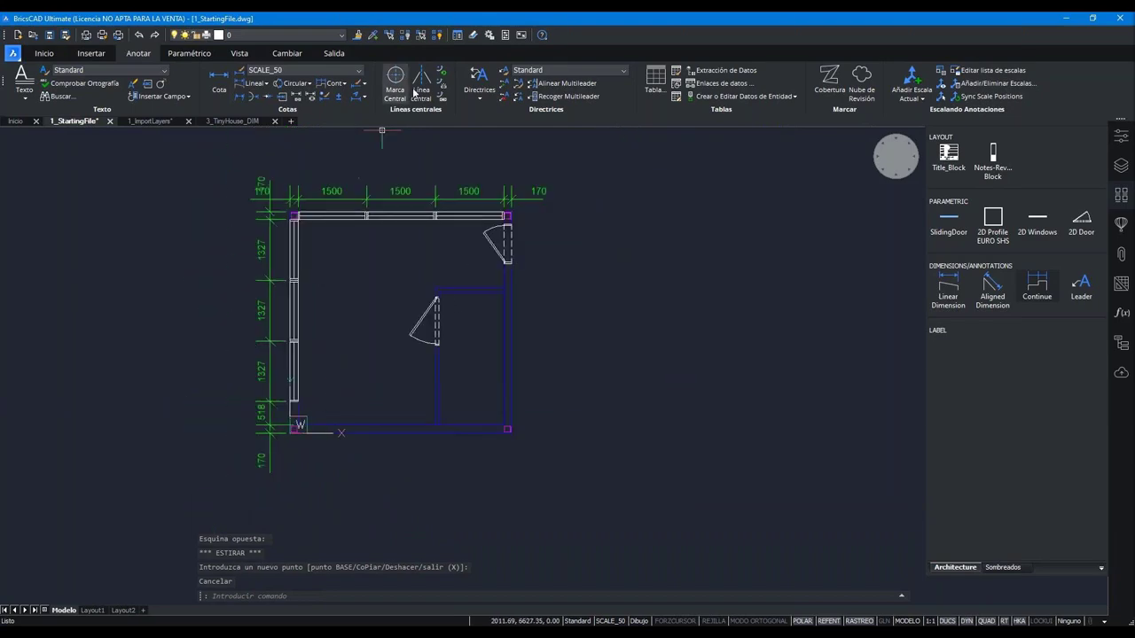
{"action": "left_click", "coordinate": [458, 35]}
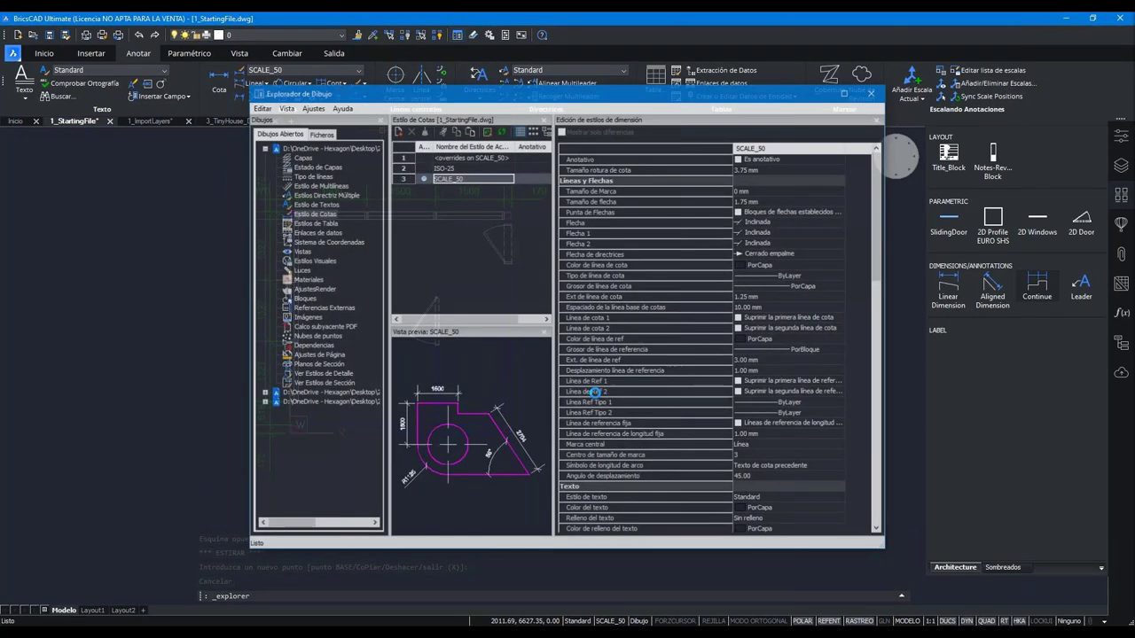
- Review the Multileader Styles and Multiline Styles, close Drawing Explorer, and return to Annotate
{"action": "left_click", "coordinate": [326, 195]}
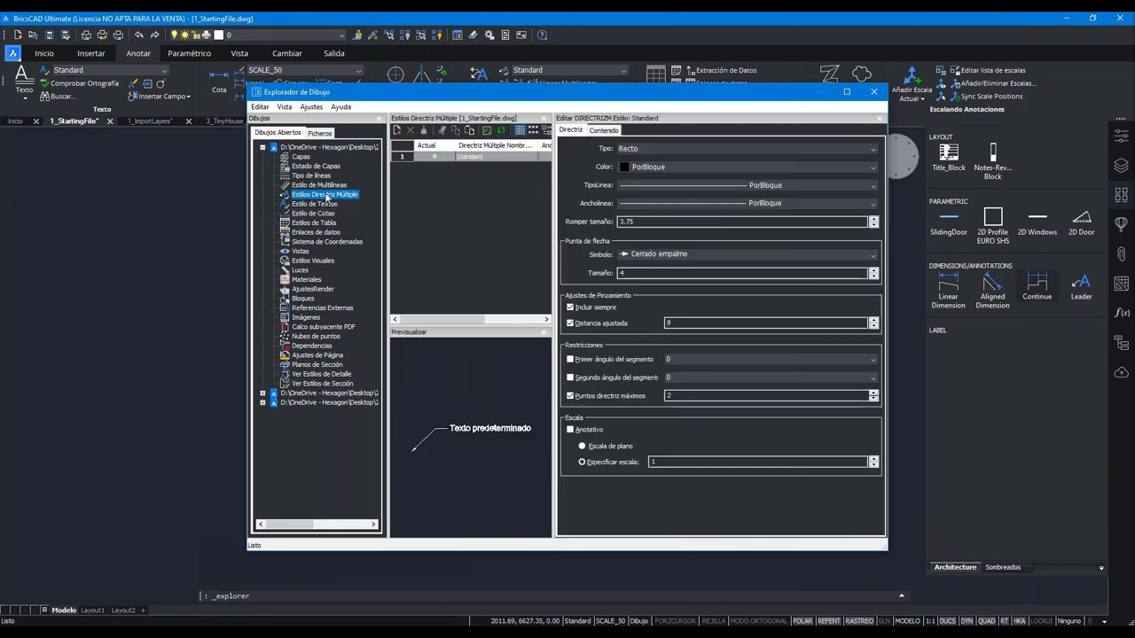
{"action": "left_click", "coordinate": [604, 130]}
{"action": "left_click", "coordinate": [570, 130]}
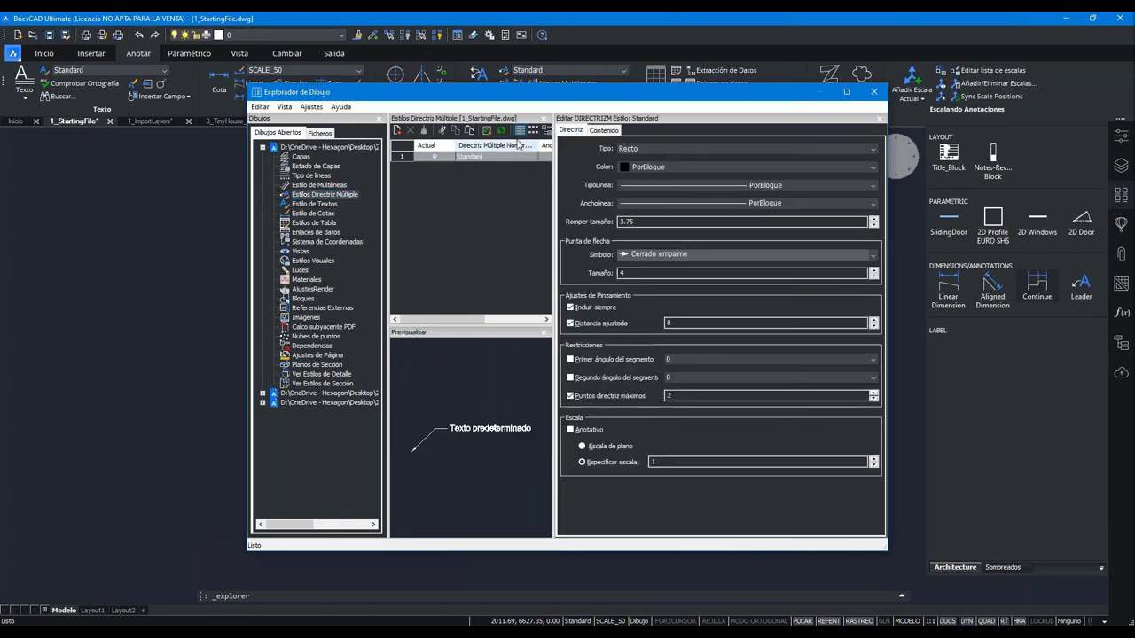
{"action": "left_click", "coordinate": [320, 185]}
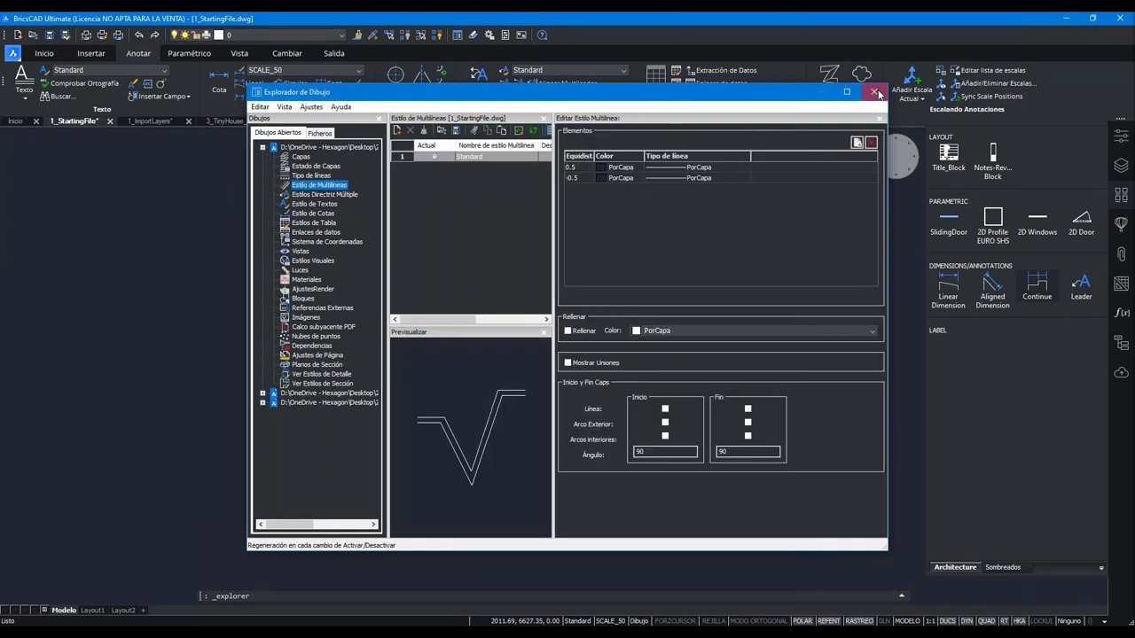
{"action": "left_click", "coordinate": [876, 92]}
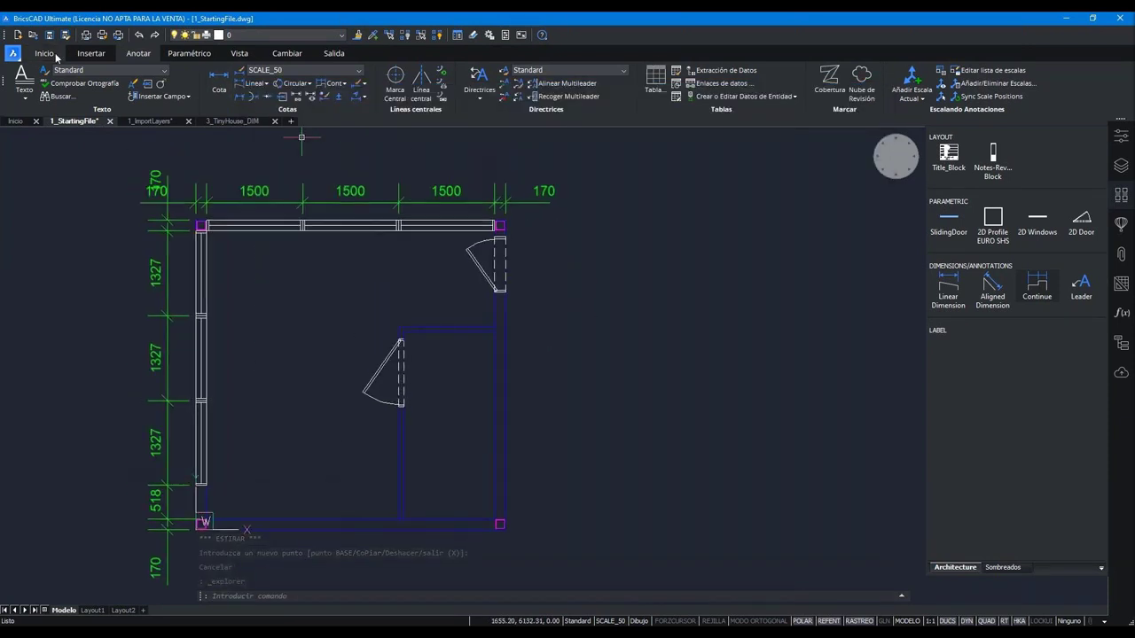
{"action": "left_click", "coordinate": [90, 54]}
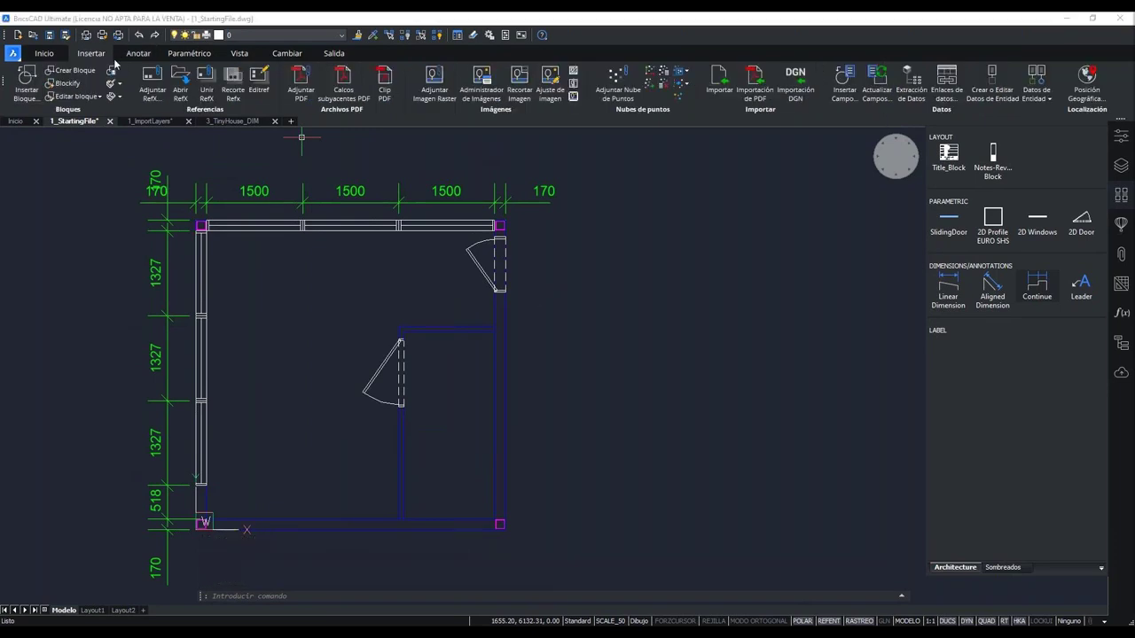
{"action": "left_click", "coordinate": [130, 55]}
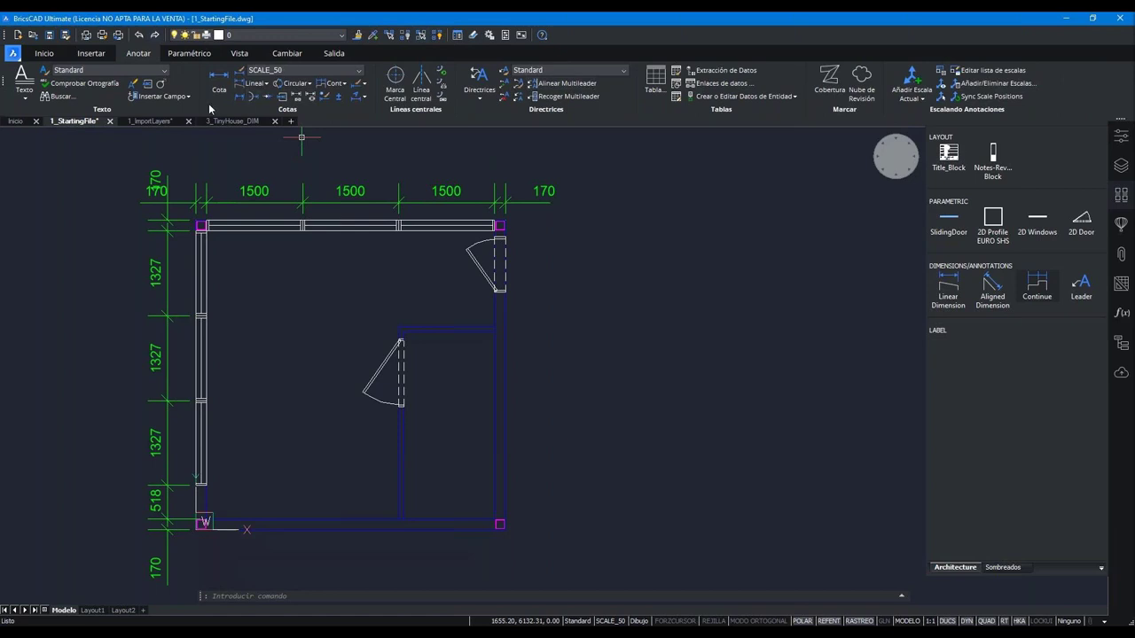
{"action": "type", "text": "Pared"}
- Finish the leader with the note text 'Pared' on the right wall
{"action": "key", "text": "Return"}
{"action": "type", "text": "Pared"}
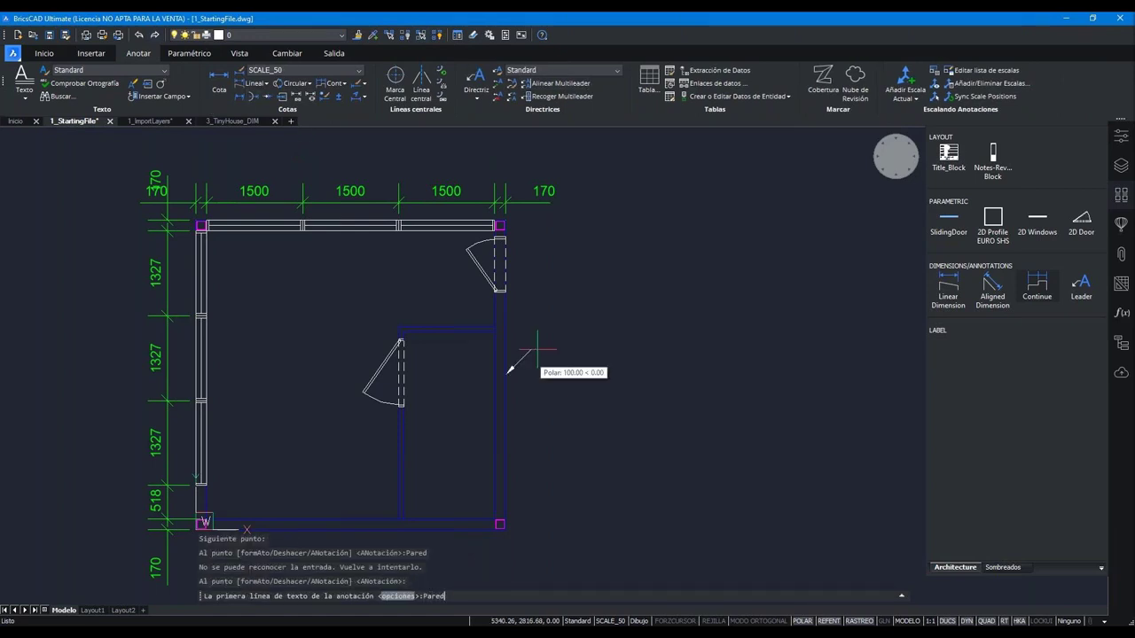
{"action": "key", "text": "Return"}
{"action": "key", "text": "Return"}
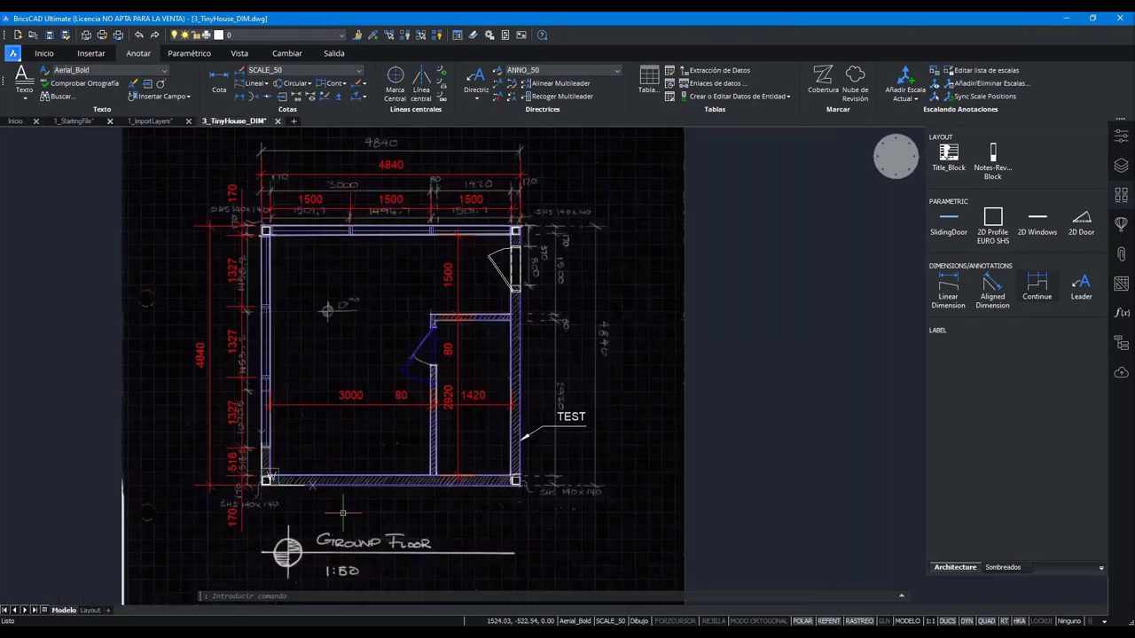
- Open 3_TinyHouse_Layout.dwg and hide the scanned sketch image over the plan
{"action": "left_click", "coordinate": [33, 35]}
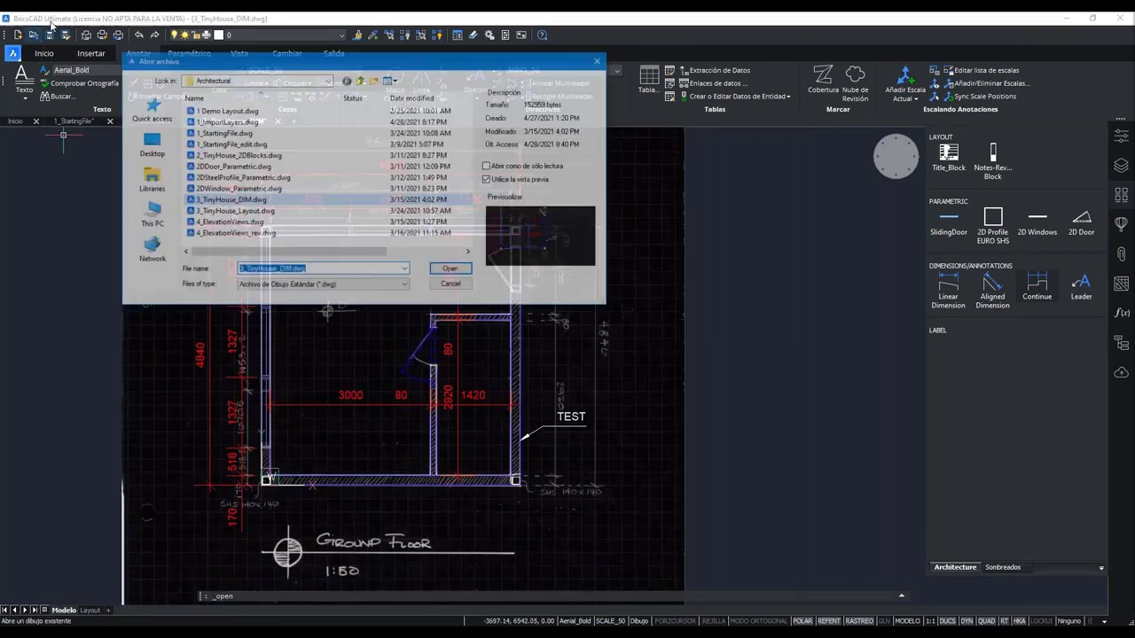
{"action": "left_click", "coordinate": [235, 210]}
{"action": "left_click", "coordinate": [450, 268]}
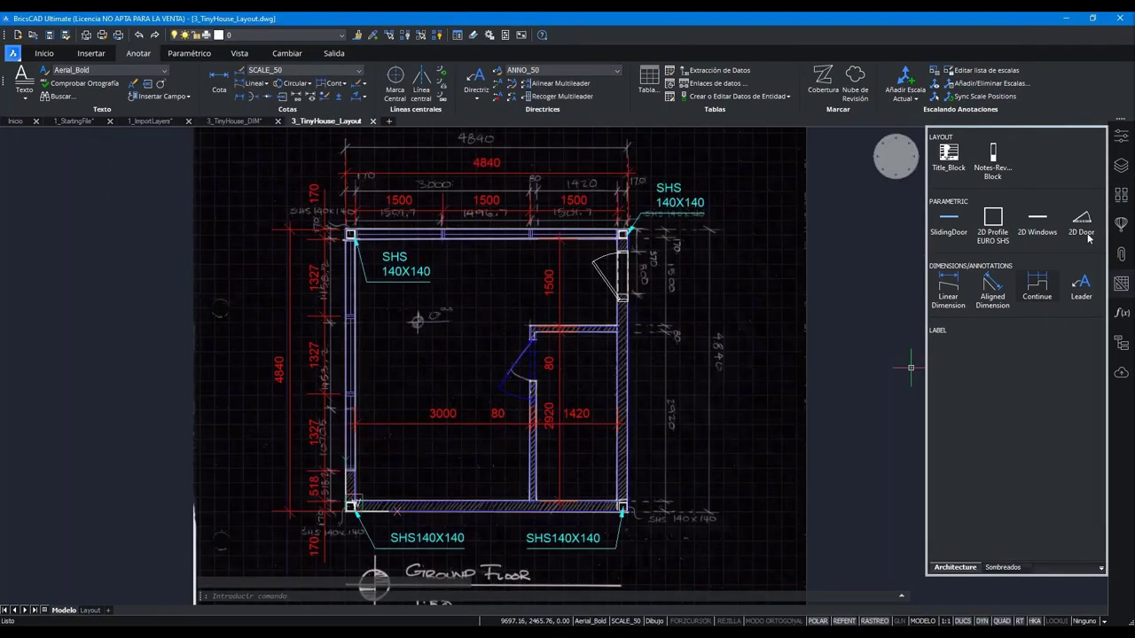
{"action": "left_click", "coordinate": [1126, 204]}
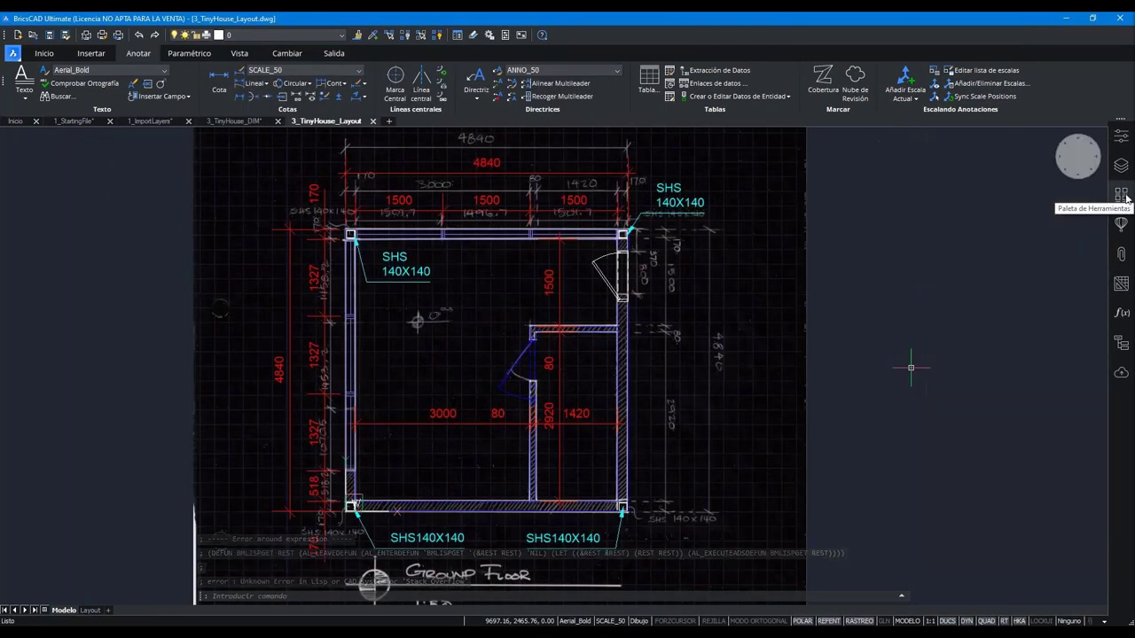
{"action": "left_click", "coordinate": [378, 36]}
{"action": "left_click_drag", "start_coordinate": [309, 126], "coordinate": [321, 396]}
{"action": "key", "text": "Return"}
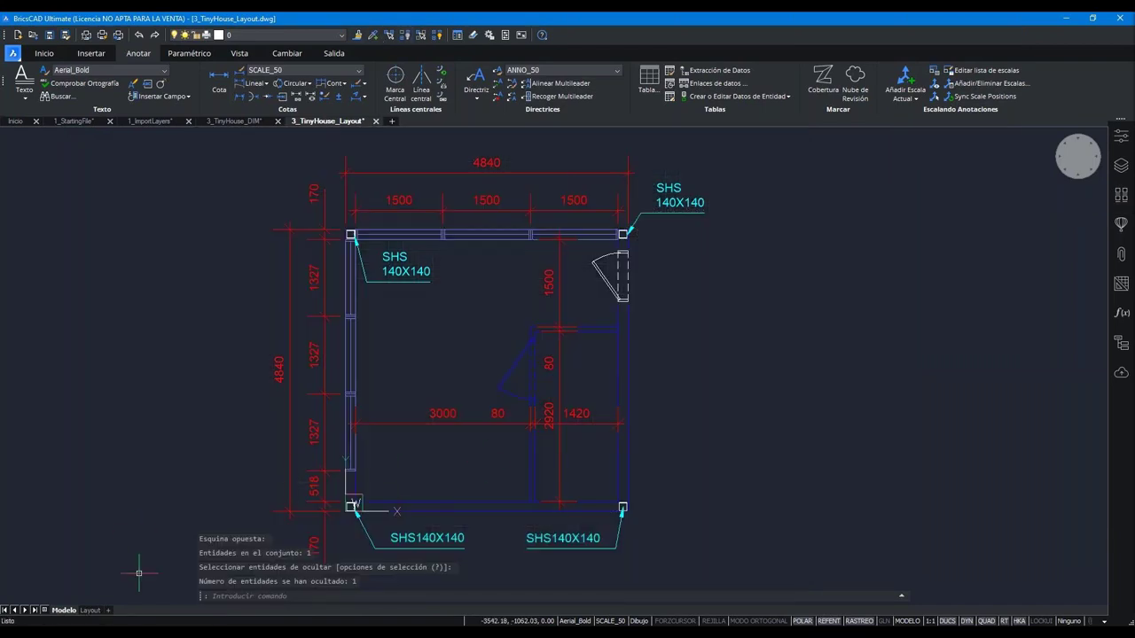
- Switch to the paper layout showing the title block and open the Sheet Set Manager
{"action": "left_click", "coordinate": [91, 610]}
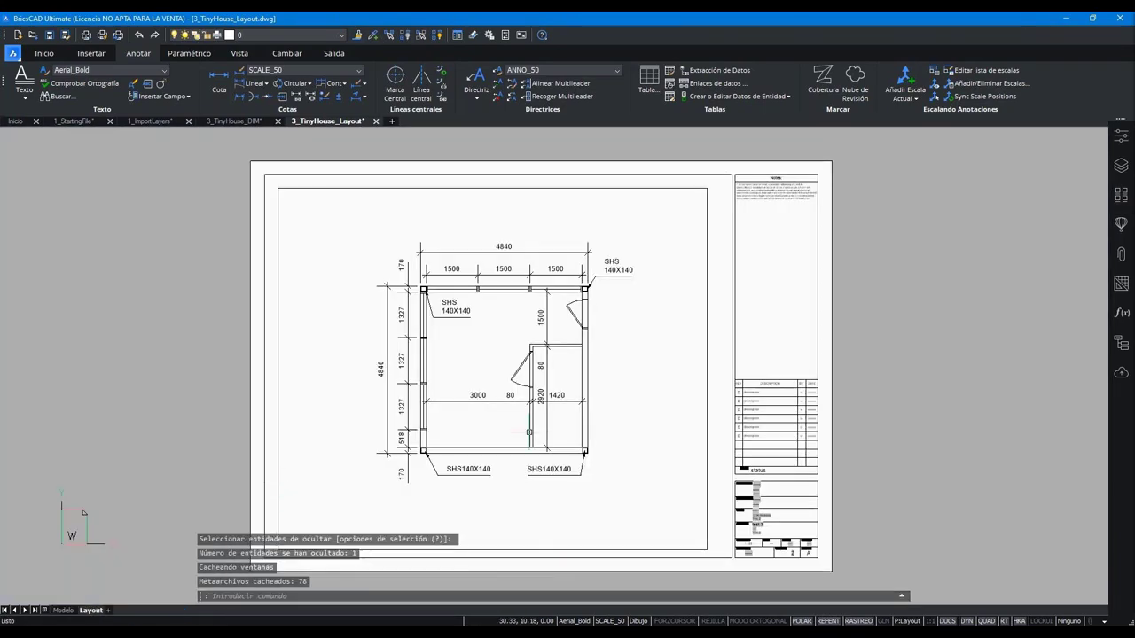
{"action": "middle_click_drag", "start_coordinate": [529, 433], "coordinate": [392, 427]}
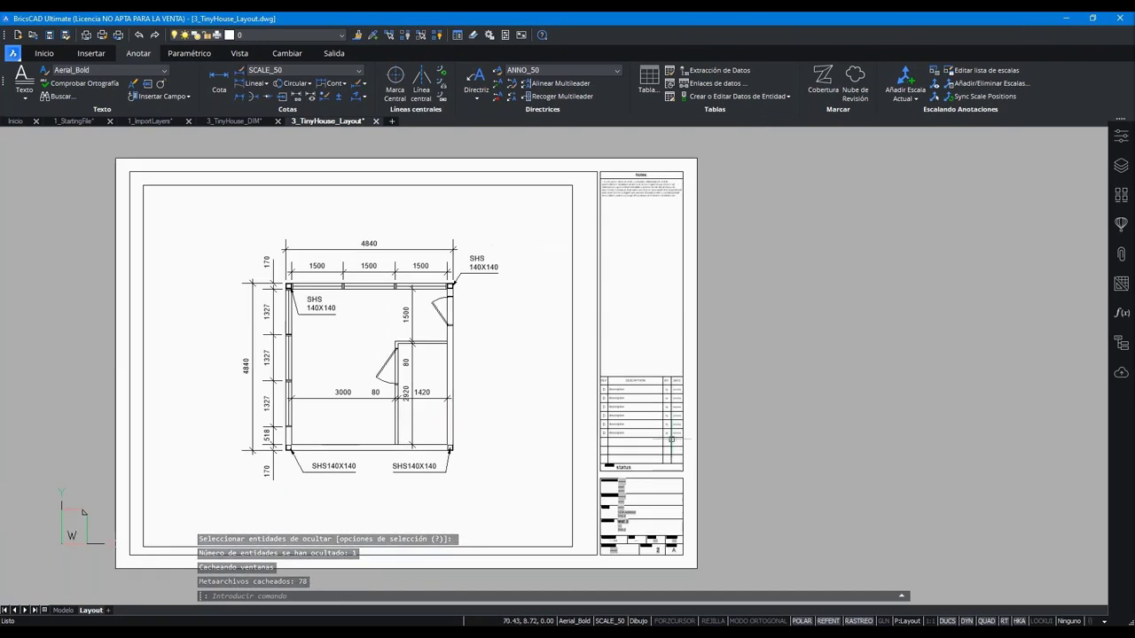
{"action": "scroll", "coordinate": [673, 523], "scroll_direction": "up", "scroll_amount": 5}
{"action": "scroll", "coordinate": [639, 471], "scroll_direction": "up", "scroll_amount": 2}
{"action": "scroll", "coordinate": [570, 380], "scroll_direction": "up", "scroll_amount": 2}
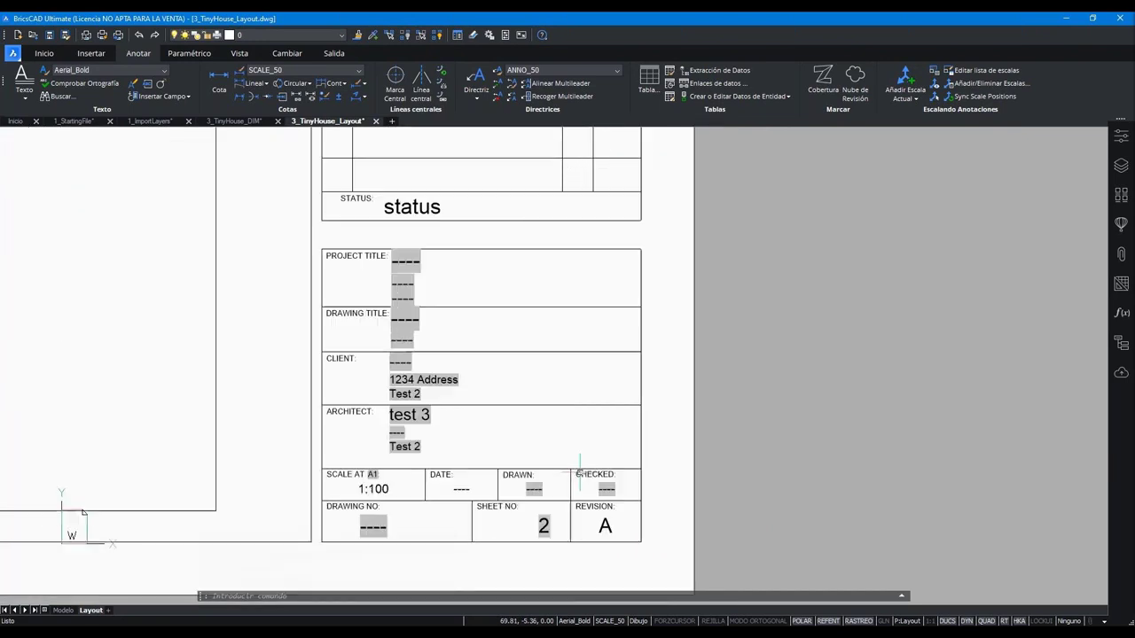
{"action": "scroll", "coordinate": [533, 495], "scroll_direction": "down", "scroll_amount": 2}
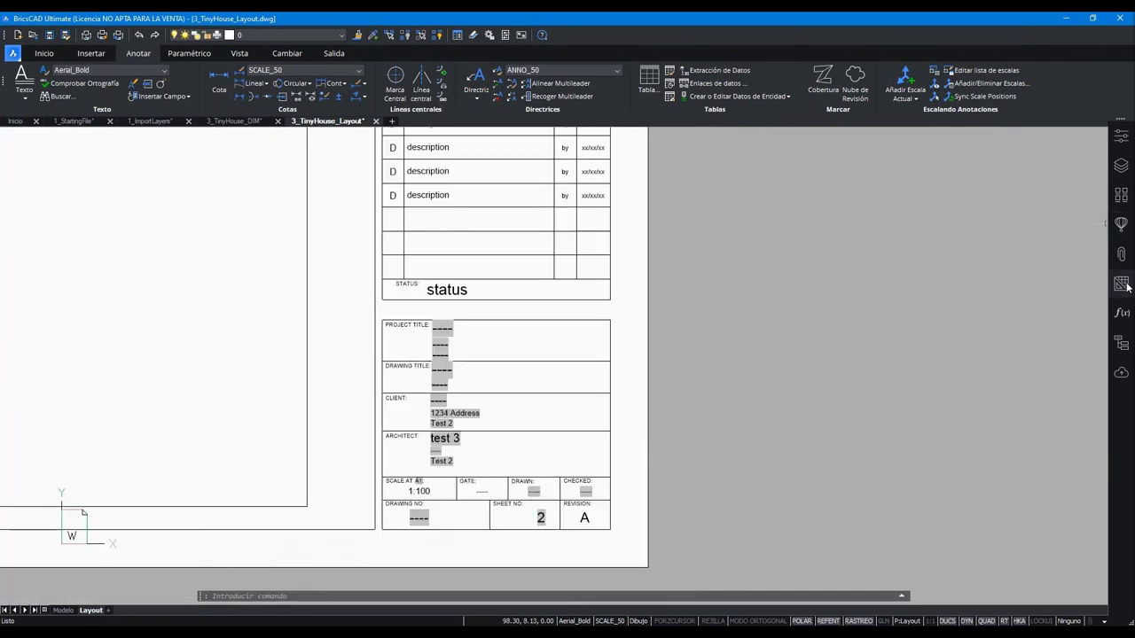
{"action": "left_click", "coordinate": [1122, 283]}
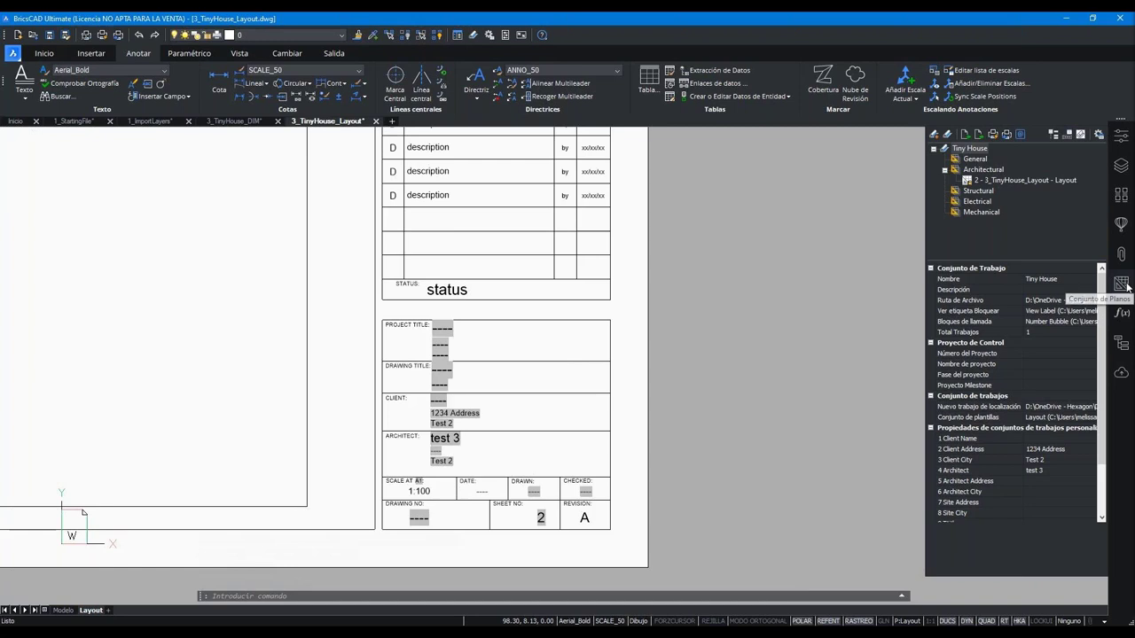
- Set the Tiny House sheet set's Client Name to Bricsys and regenerate the drawing
{"action": "left_click", "coordinate": [1003, 182]}
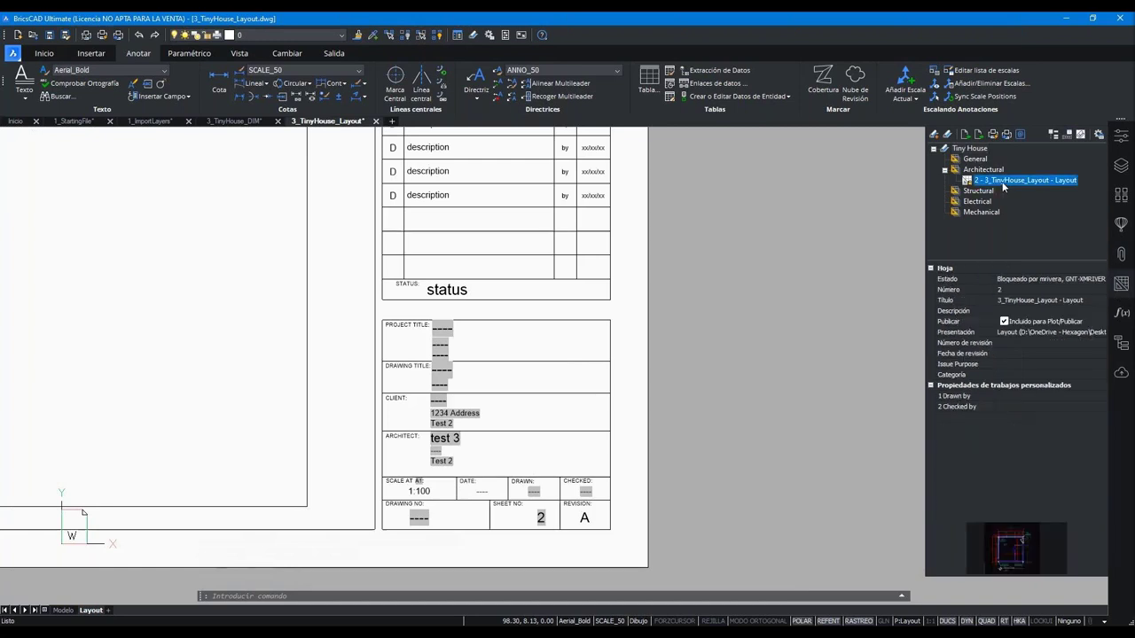
{"action": "left_click", "coordinate": [969, 149]}
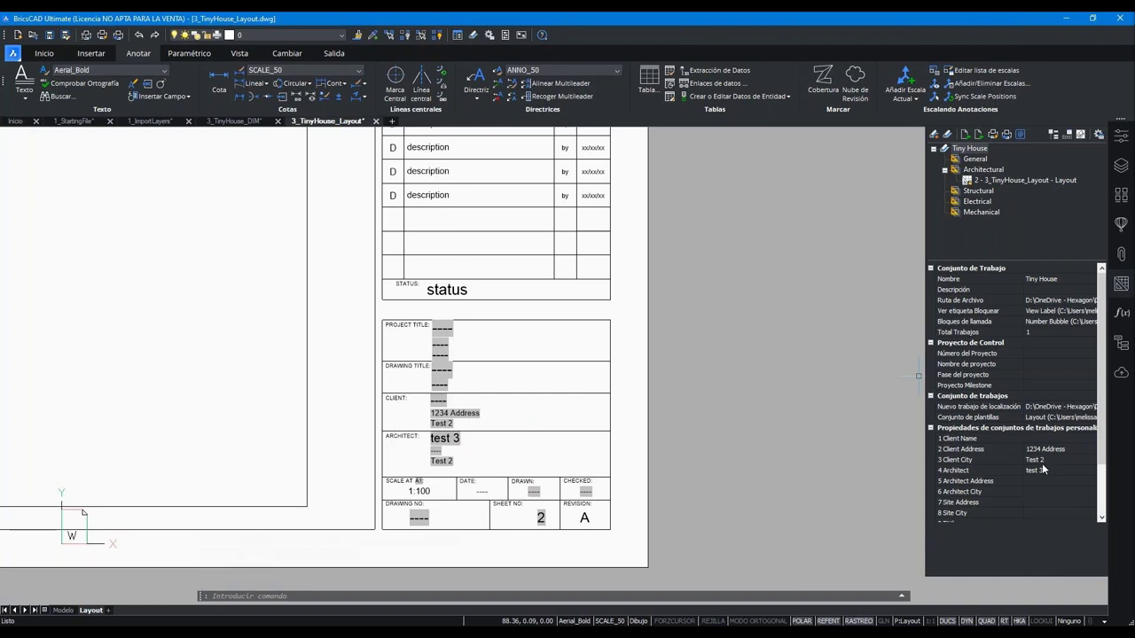
{"action": "scroll", "coordinate": [1041, 471], "scroll_direction": "down", "scroll_amount": 2}
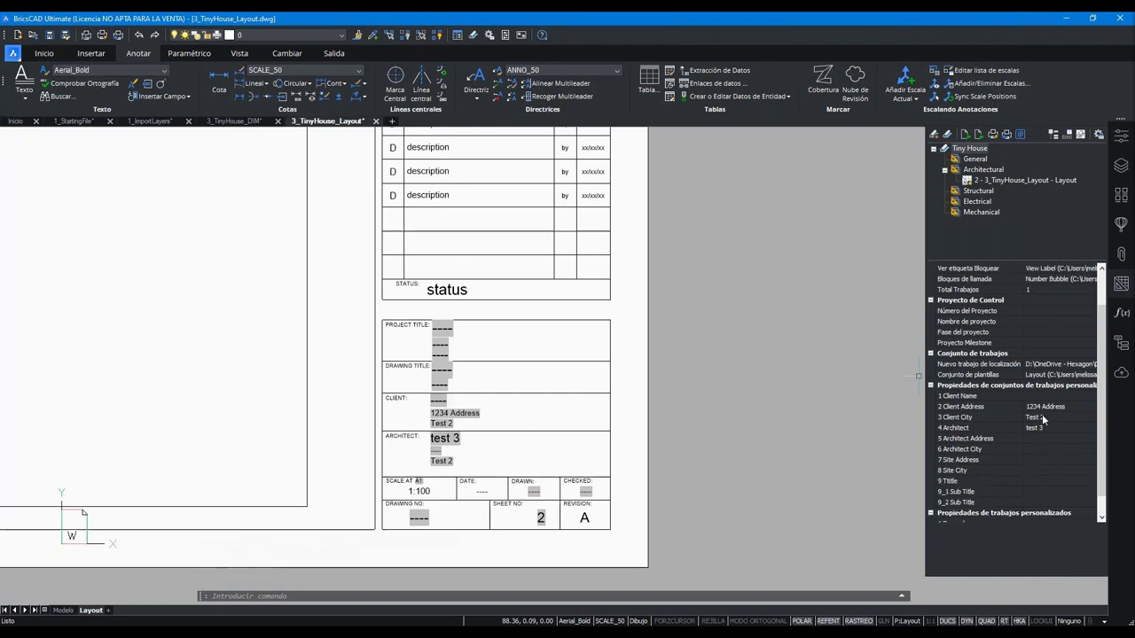
{"action": "left_click", "coordinate": [1038, 396]}
{"action": "type", "text": "Bric"}
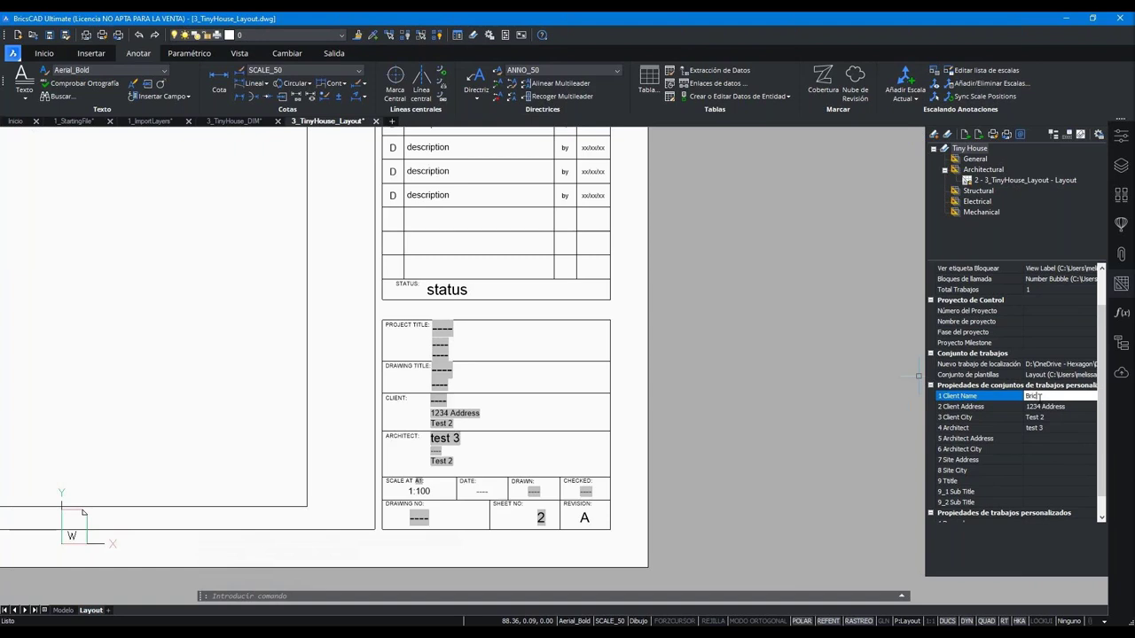
{"action": "type", "text": "sys"}
{"action": "key", "text": "Return"}
{"action": "left_click", "coordinate": [500, 359]}
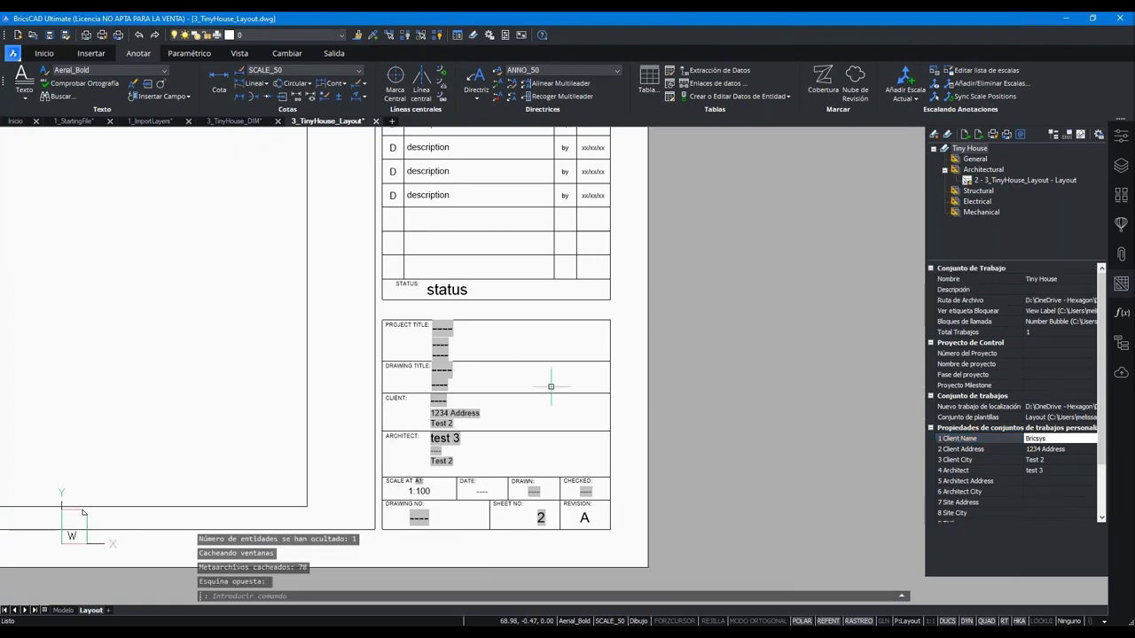
{"action": "scroll", "coordinate": [431, 387], "scroll_direction": "up", "scroll_amount": 1}
{"action": "scroll", "coordinate": [434, 394], "scroll_direction": "up", "scroll_amount": 3}
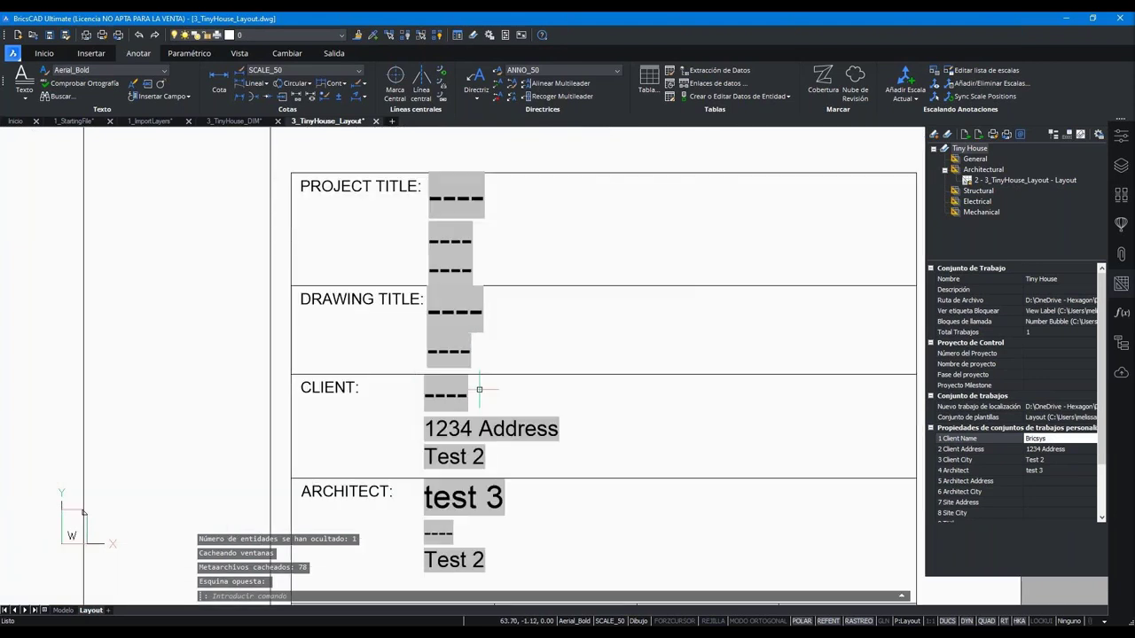
{"action": "scroll", "coordinate": [453, 399], "scroll_direction": "up", "scroll_amount": 2}
{"action": "key", "text": "Escape"}
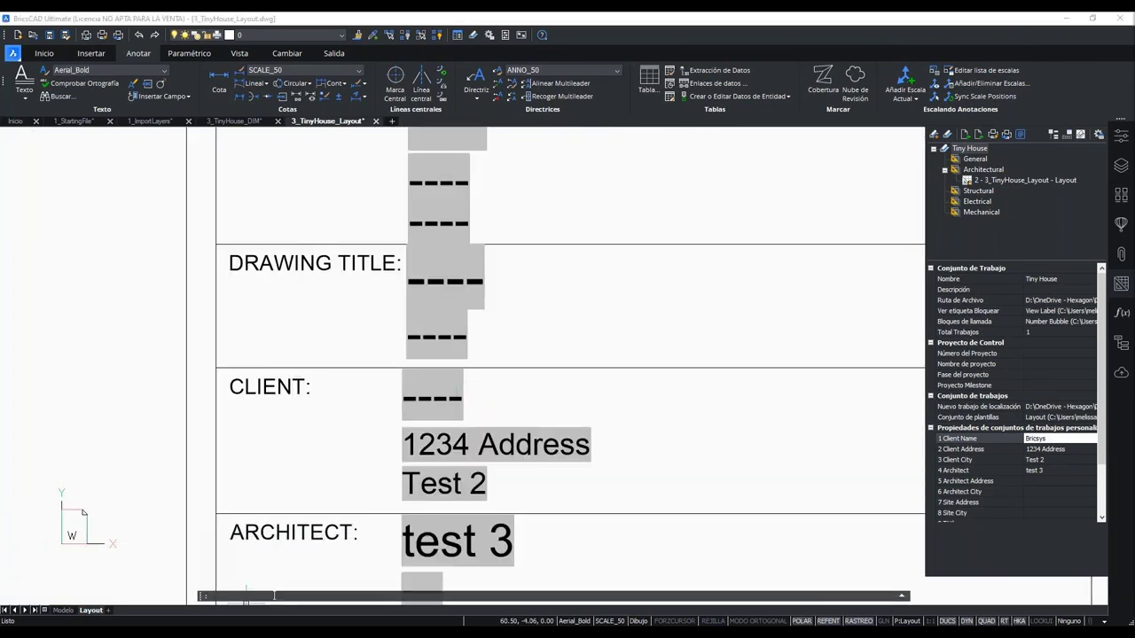
{"action": "type", "text": "REGEN"}
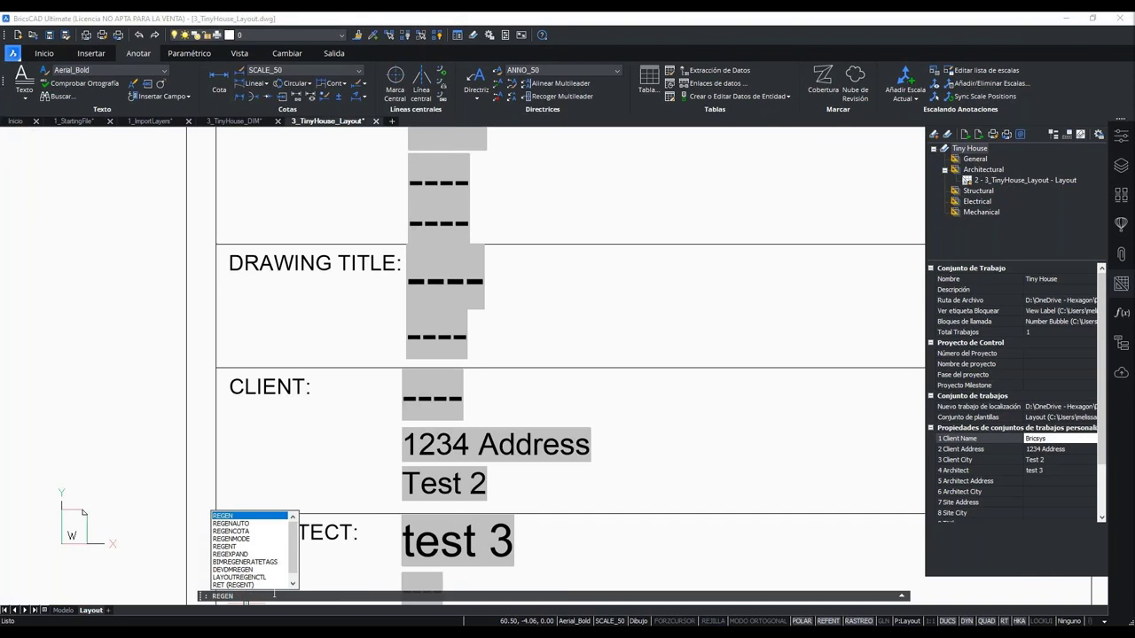
{"action": "key", "text": "Return"}
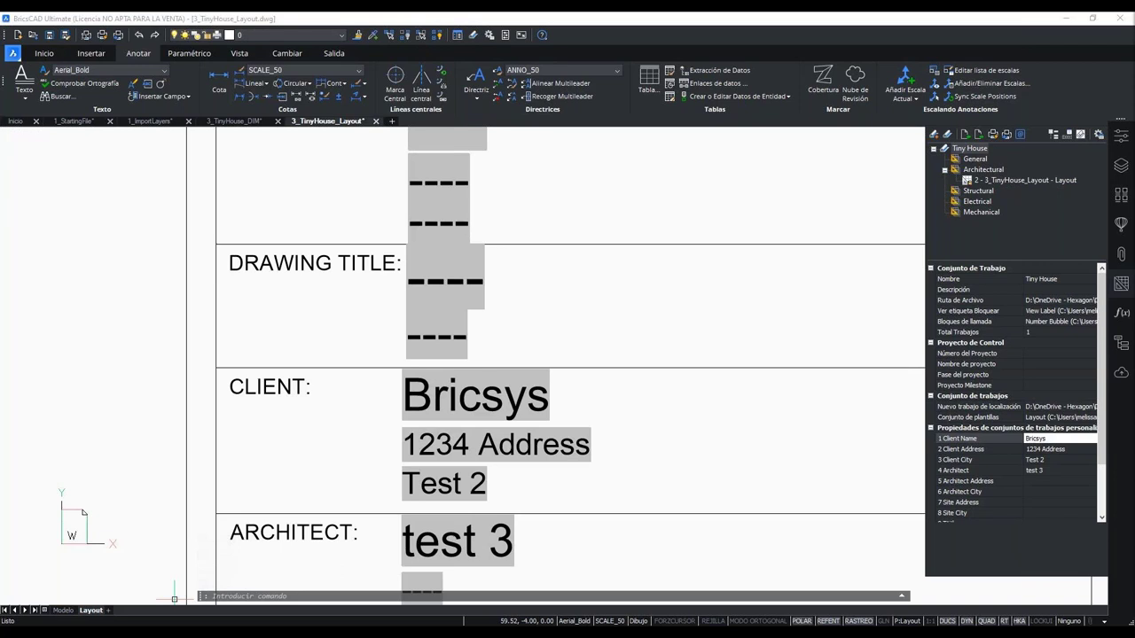
- Shorten the Client Address to 'Address' and REGEN so the title block updates
{"action": "left_click", "coordinate": [565, 459]}
{"action": "key", "text": "Escape"}
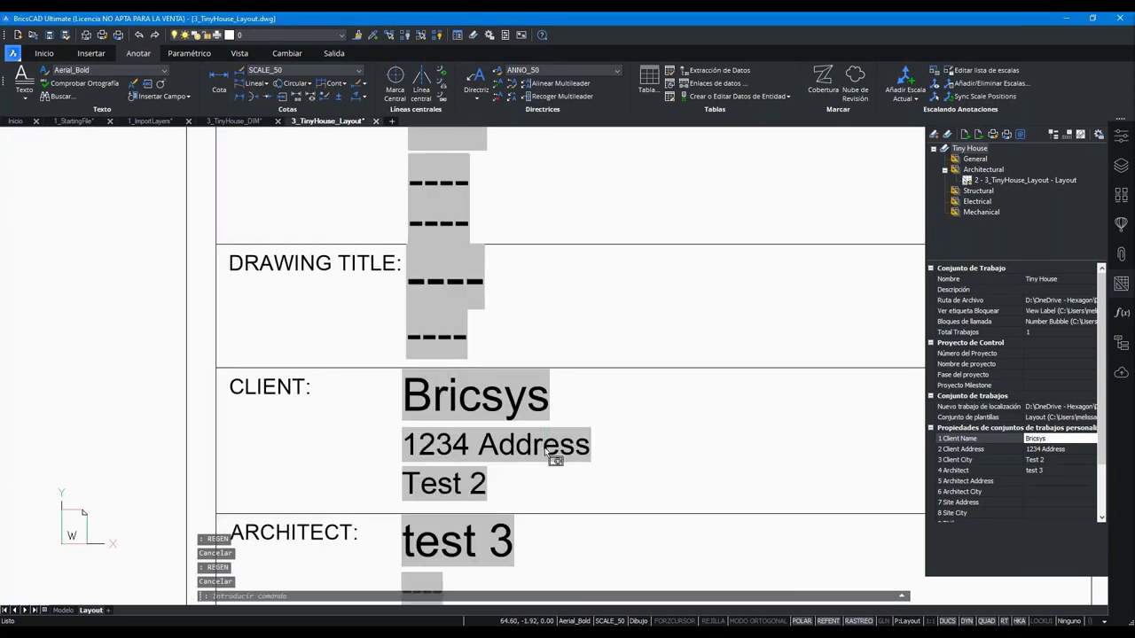
{"action": "left_click", "coordinate": [1042, 450]}
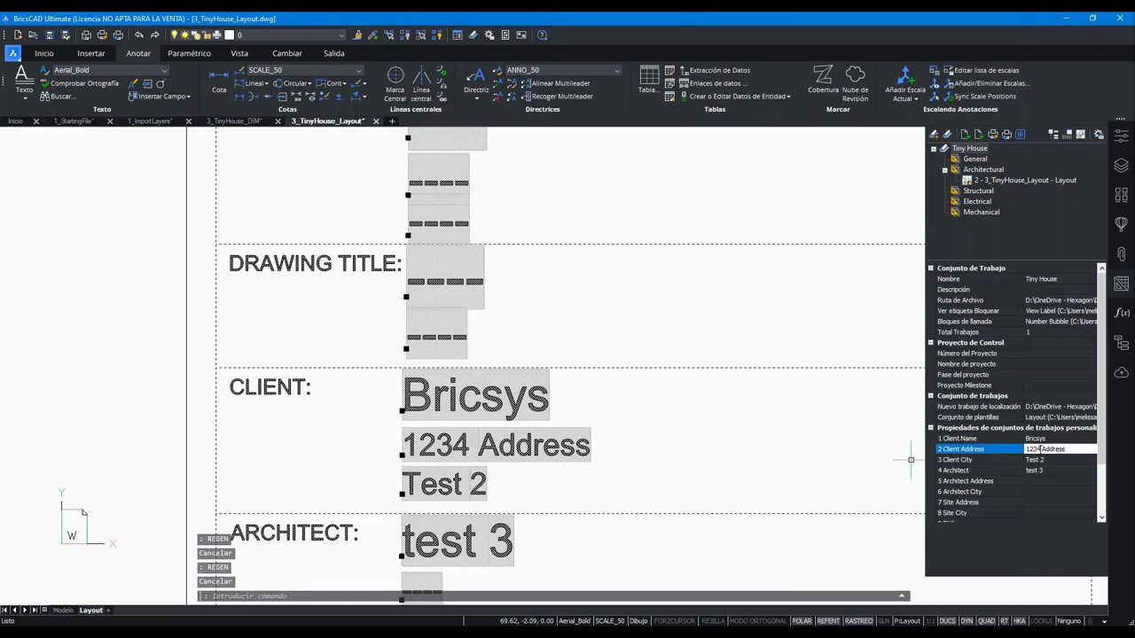
{"action": "double_click", "coordinate": [1037, 450]}
{"action": "key", "text": "BackSpace"}
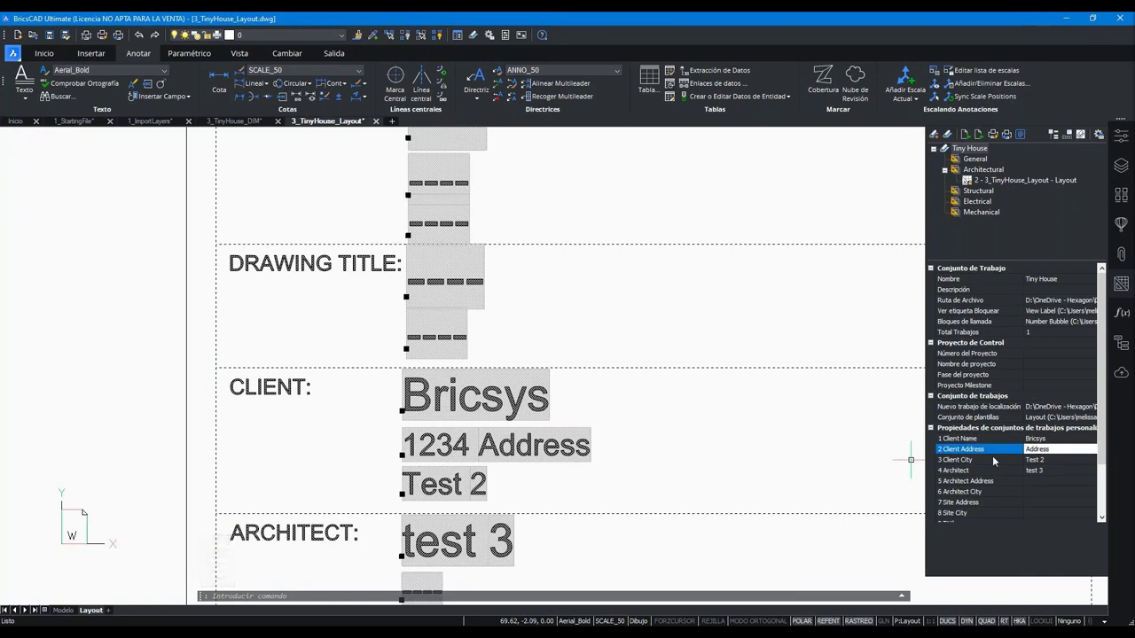
{"action": "key", "text": "Return"}
{"action": "left_click", "coordinate": [654, 459]}
{"action": "key", "text": "Escape"}
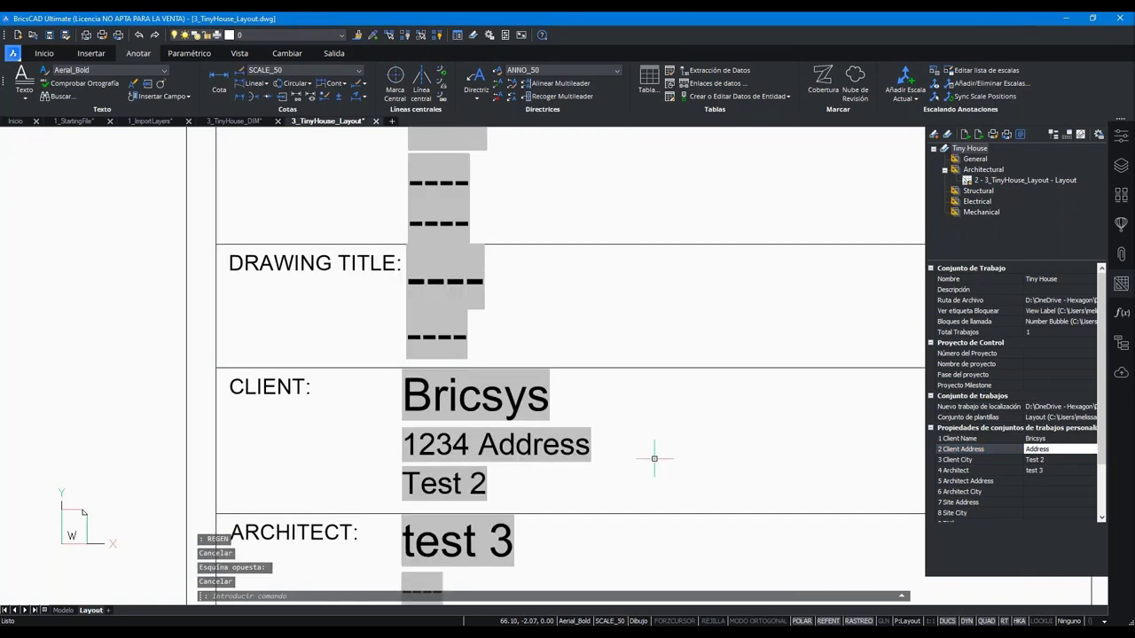
{"action": "type", "text": "regen"}
{"action": "key", "text": "Return"}
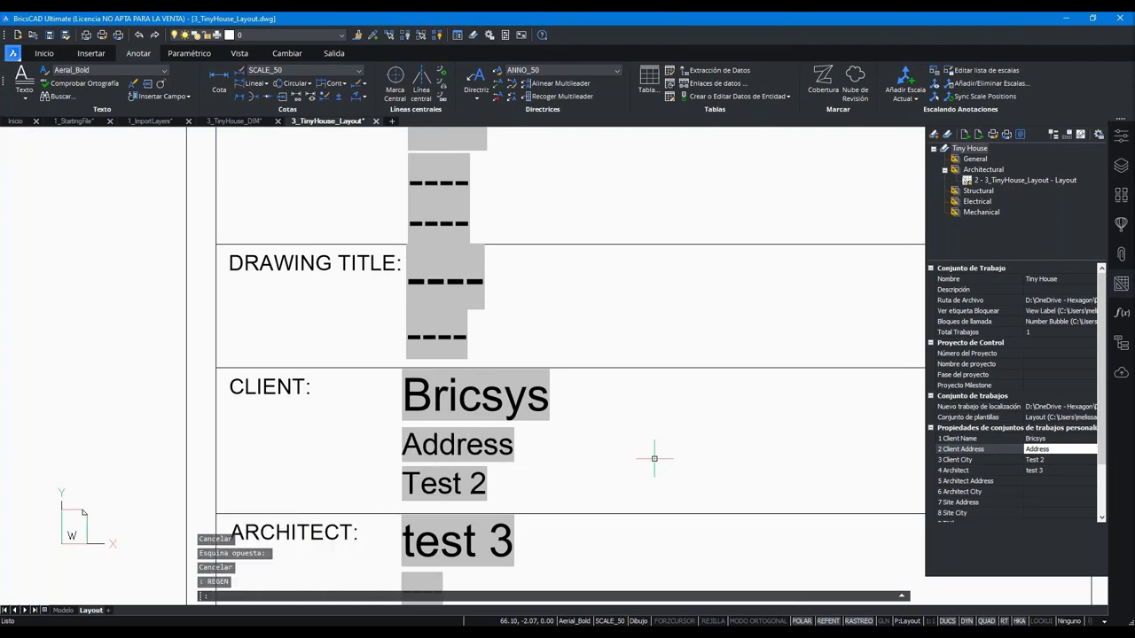
- Select the title block so its attributes appear in the Properties panel
{"action": "scroll", "coordinate": [532, 355], "scroll_direction": "up", "scroll_amount": 2}
{"action": "scroll", "coordinate": [501, 292], "scroll_direction": "down", "scroll_amount": 3}
{"action": "left_click", "coordinate": [500, 286]}
{"action": "scroll", "coordinate": [992, 468], "scroll_direction": "down", "scroll_amount": 2}
{"action": "scroll", "coordinate": [993, 443], "scroll_direction": "down", "scroll_amount": 2}
{"action": "scroll", "coordinate": [984, 416], "scroll_direction": "down", "scroll_amount": 1}
- Review the SHEET_NO, TITLE, SUB_TITLE, SITE_ADD and ARCH_ADD attribute values, then deselect
{"action": "left_click", "coordinate": [960, 374]}
{"action": "left_click", "coordinate": [962, 388]}
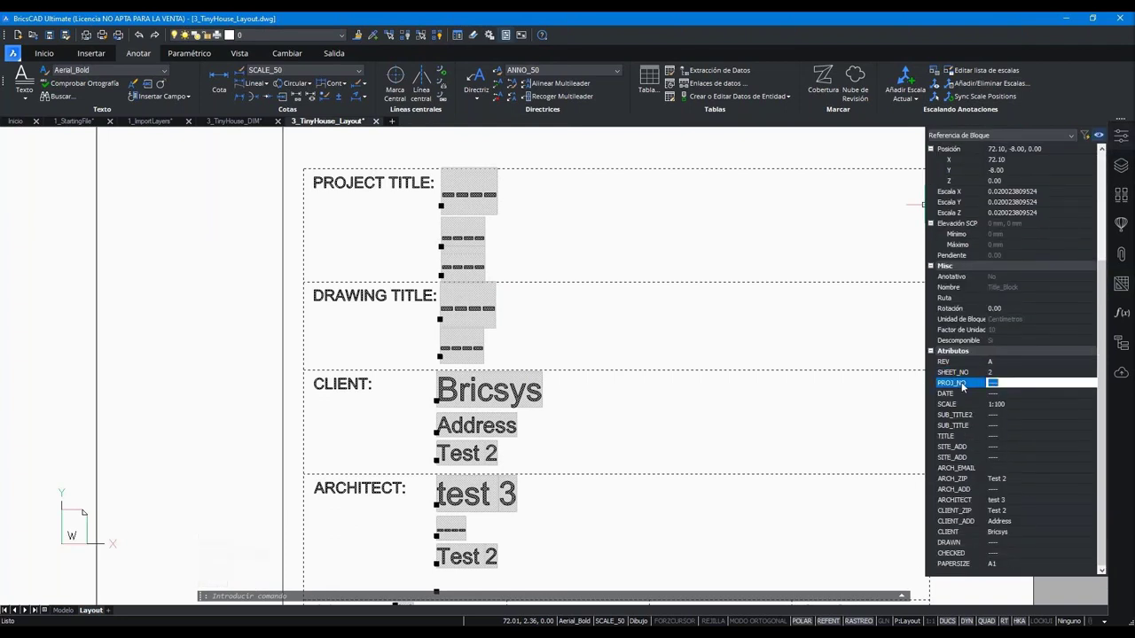
{"action": "left_click", "coordinate": [953, 426]}
{"action": "left_click", "coordinate": [951, 436]}
{"action": "left_click", "coordinate": [952, 447]}
{"action": "left_click", "coordinate": [952, 457]}
{"action": "left_click", "coordinate": [952, 488]}
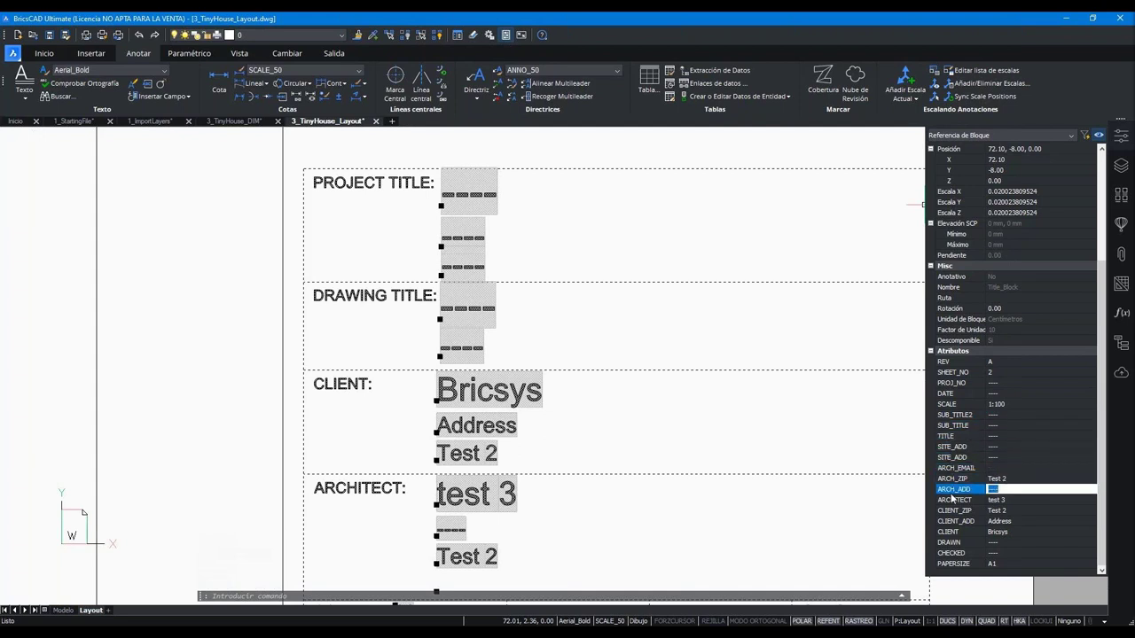
{"action": "left_click", "coordinate": [953, 447]}
{"action": "left_click", "coordinate": [951, 415]}
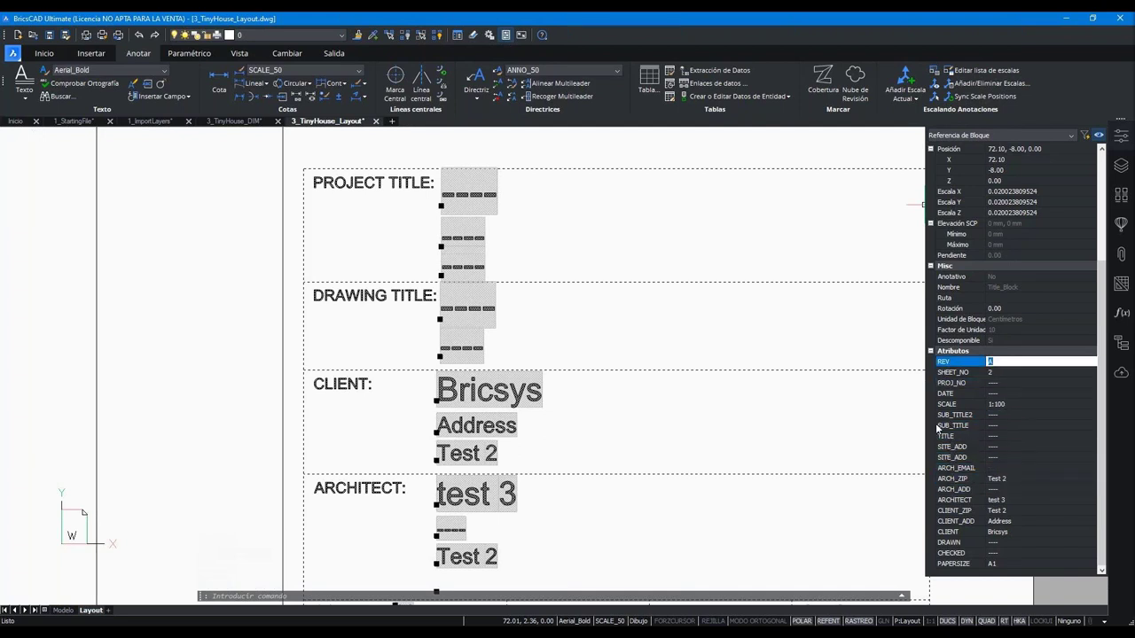
{"action": "key", "text": "Escape"}
- Zoom out to show the whole sheet and floor plan, then close Properties
{"action": "scroll", "coordinate": [568, 388], "scroll_direction": "down", "scroll_amount": 3}
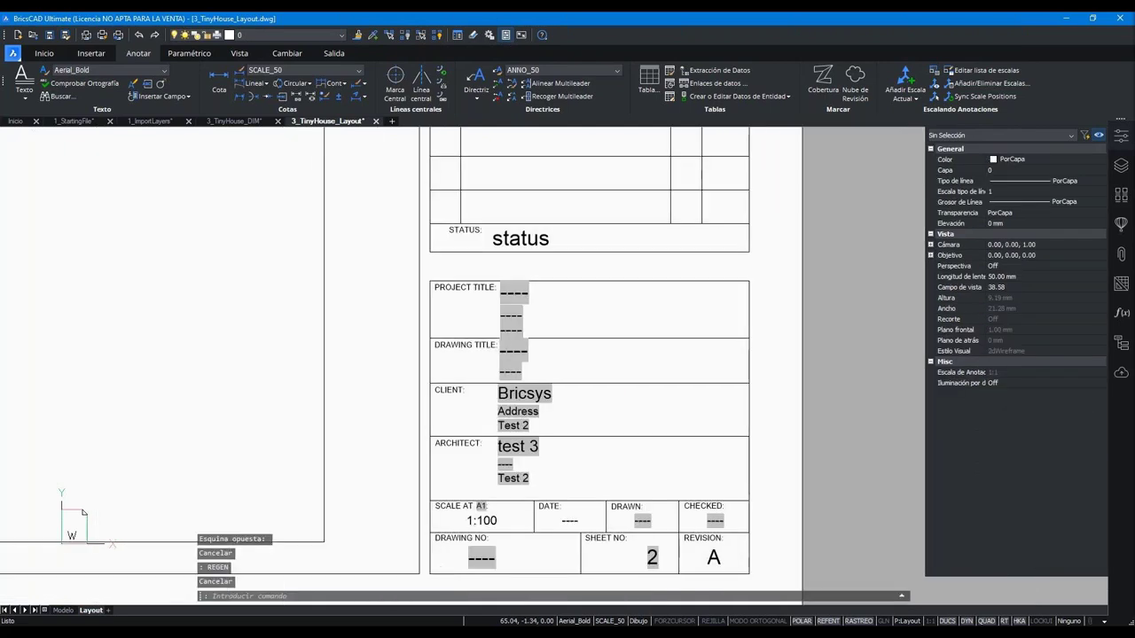
{"action": "scroll", "coordinate": [567, 389], "scroll_direction": "down", "scroll_amount": 3}
{"action": "scroll", "coordinate": [559, 437], "scroll_direction": "down", "scroll_amount": 1}
{"action": "scroll", "coordinate": [483, 412], "scroll_direction": "down", "scroll_amount": 1}
{"action": "scroll", "coordinate": [408, 387], "scroll_direction": "down", "scroll_amount": 2}
{"action": "middle_click_drag", "start_coordinate": [417, 392], "coordinate": [459, 388]}
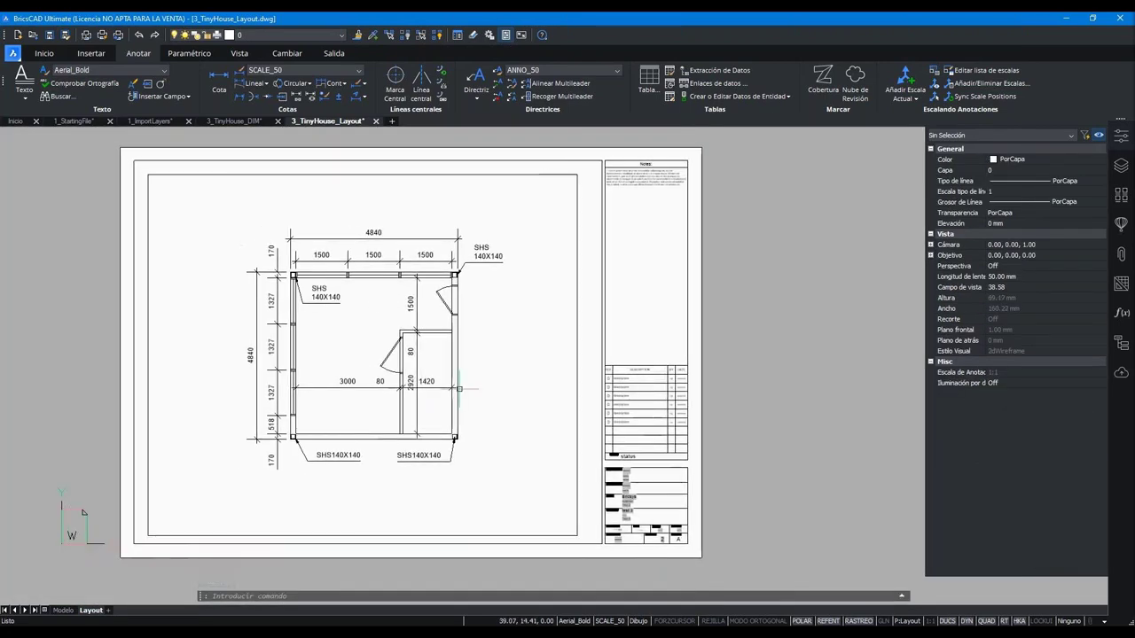
{"action": "left_click", "coordinate": [1120, 135]}
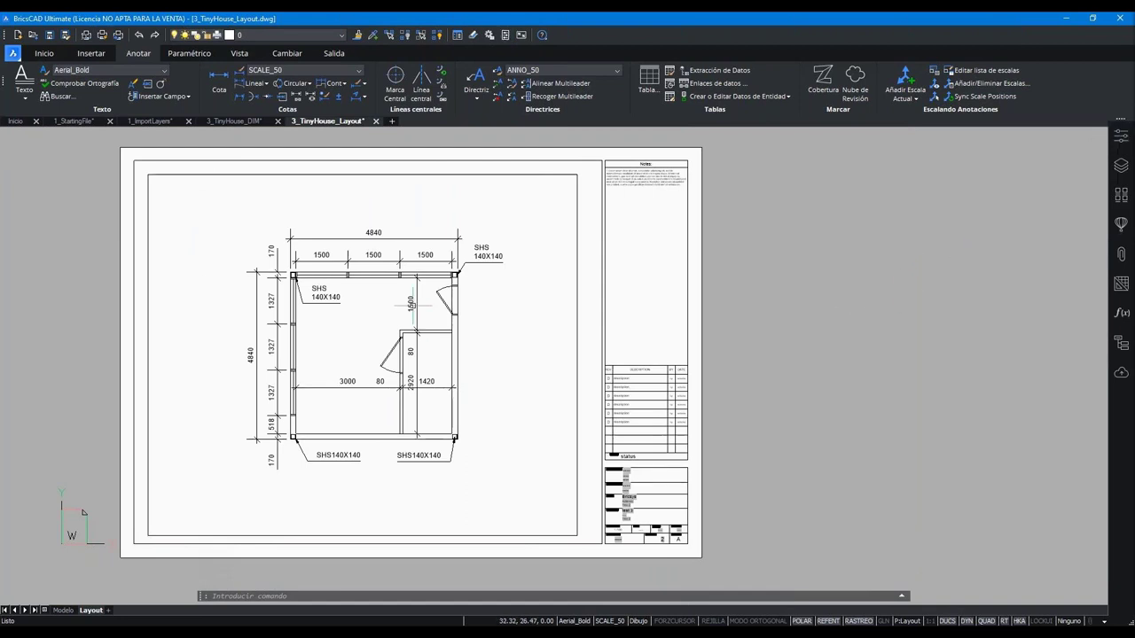
{"action": "key", "text": "ctrl+p"}
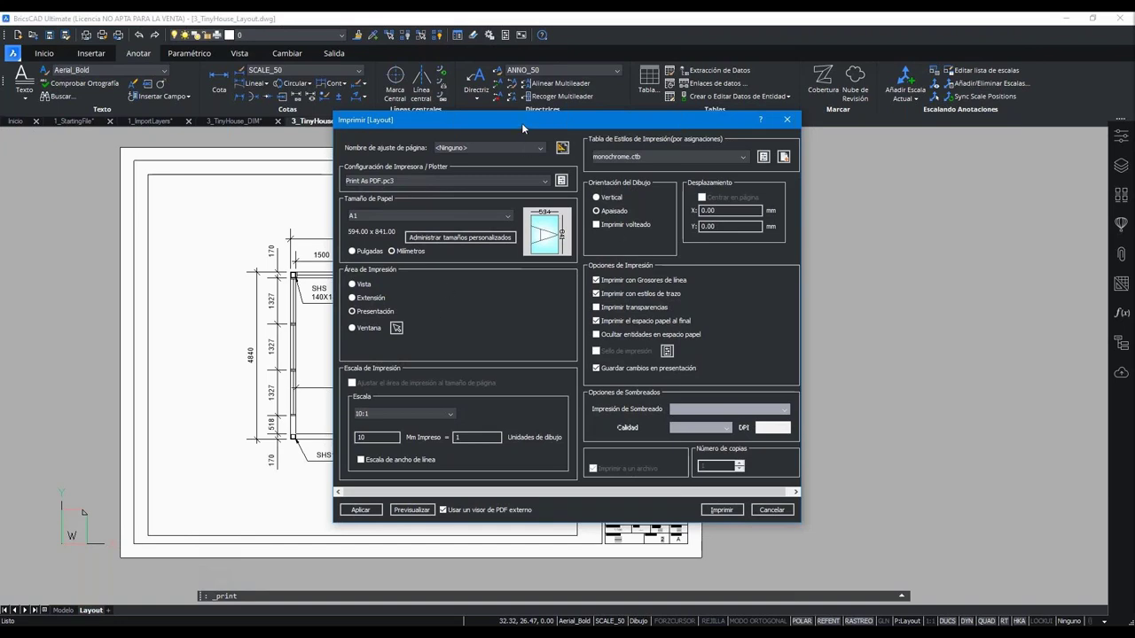
{"action": "left_click_drag", "start_coordinate": [522, 124], "coordinate": [528, 155]}
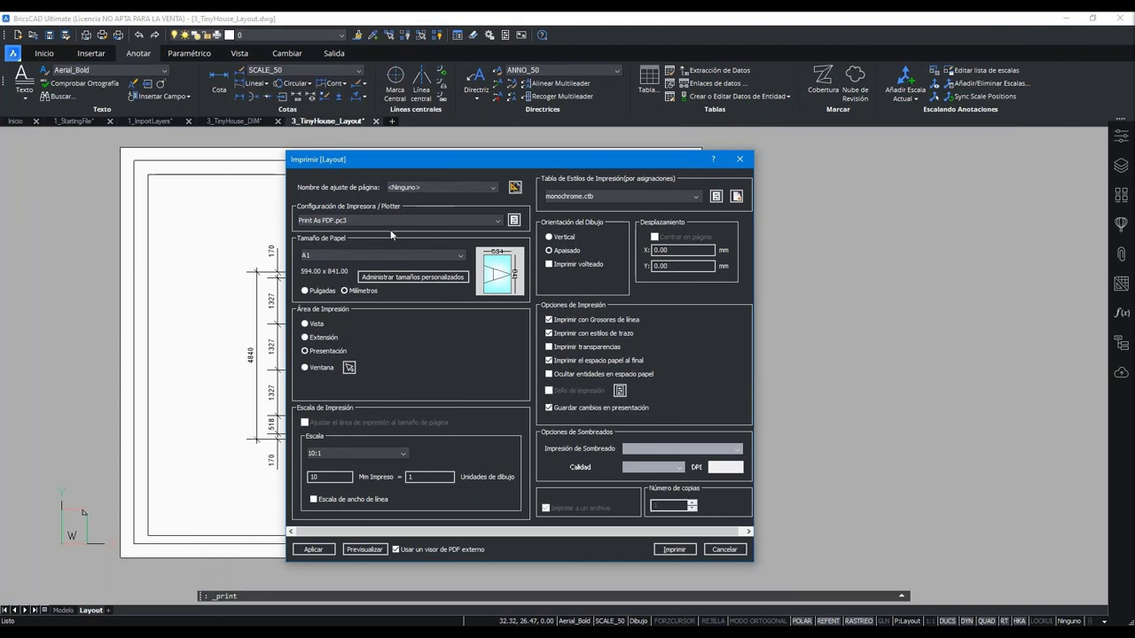
{"action": "left_click", "coordinate": [355, 254]}
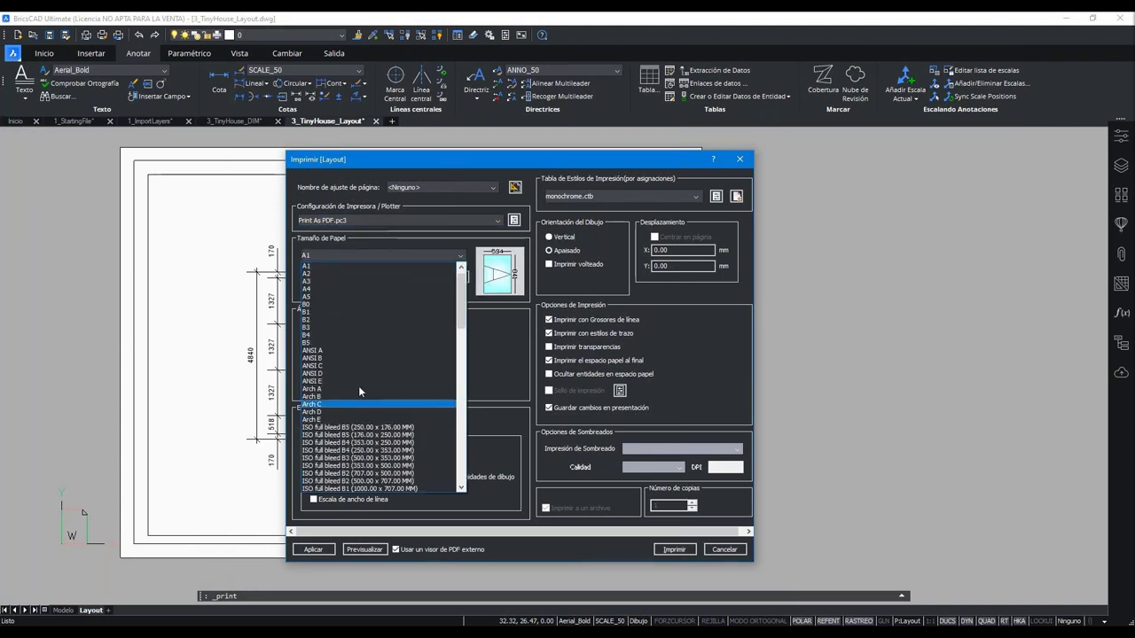
{"action": "left_click", "coordinate": [361, 266]}
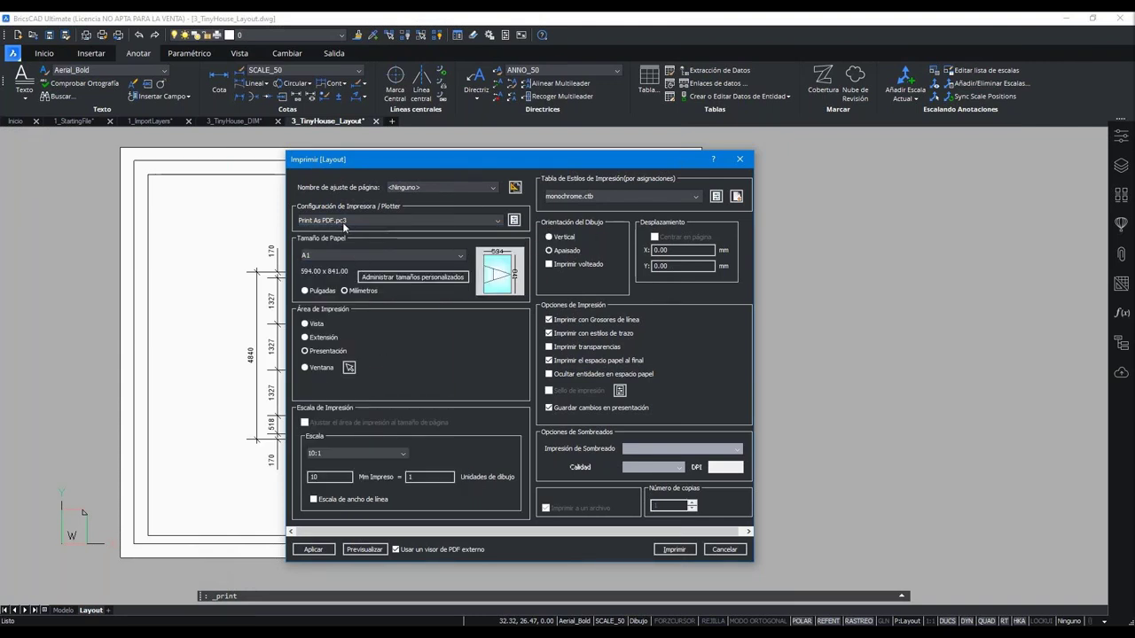
{"action": "left_click", "coordinate": [514, 220]}
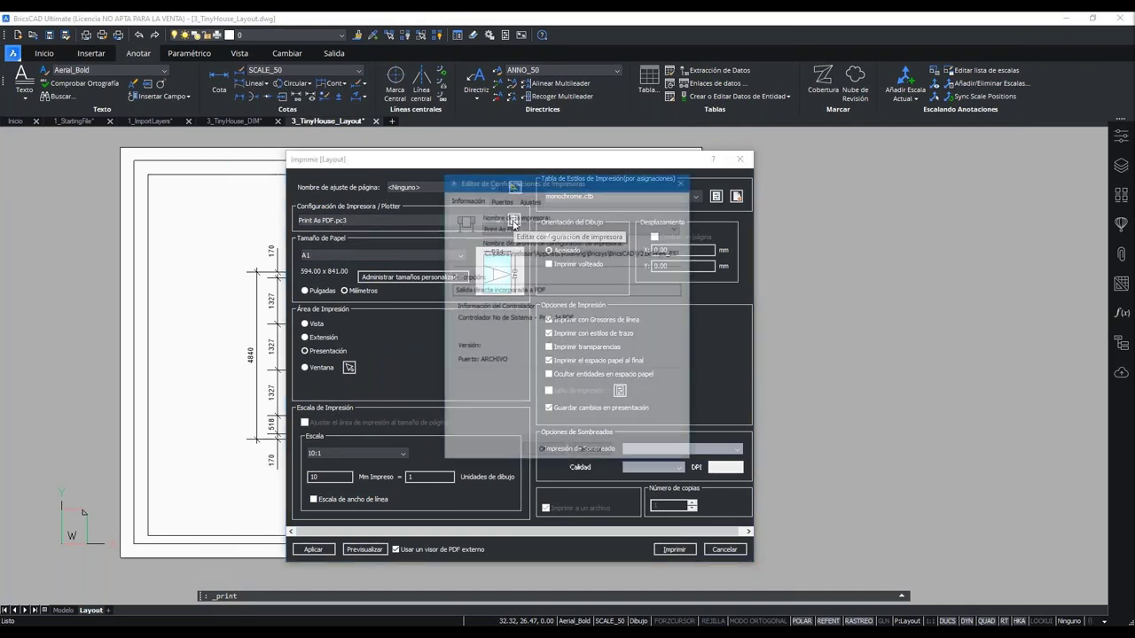
{"action": "left_click", "coordinate": [686, 178]}
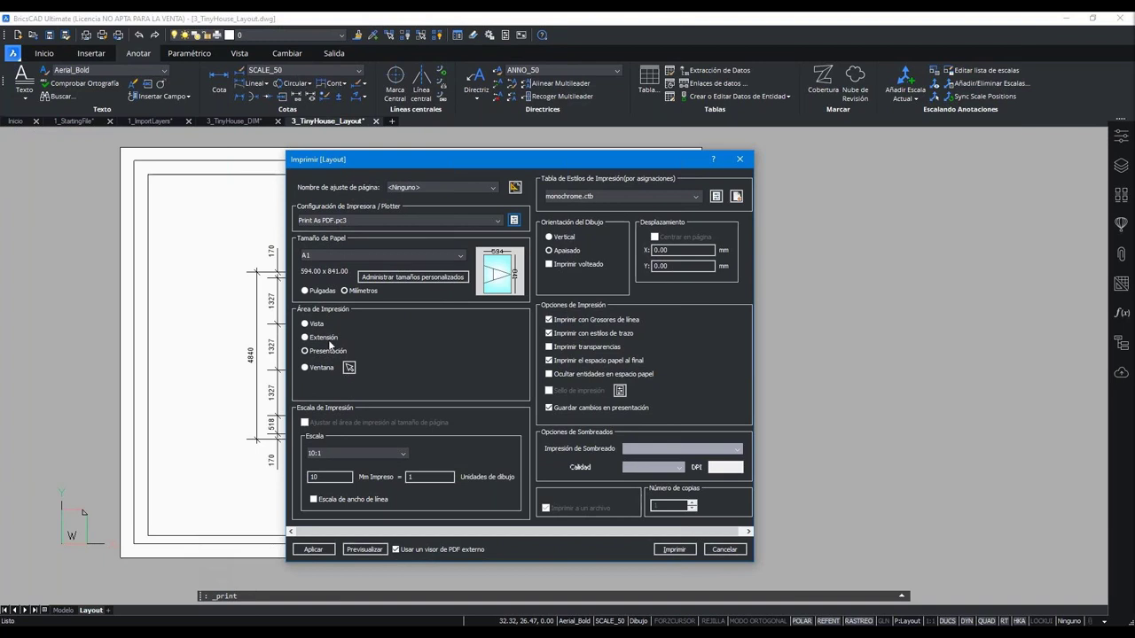
{"action": "left_click", "coordinate": [697, 196]}
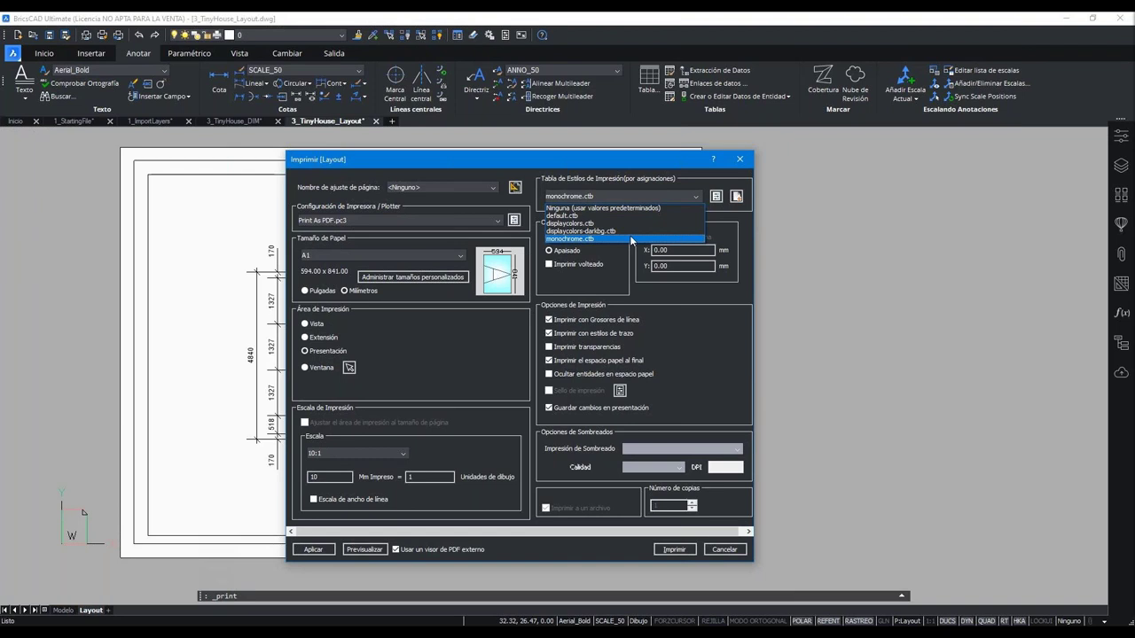
{"action": "left_click", "coordinate": [629, 235]}
{"action": "left_click", "coordinate": [716, 196]}
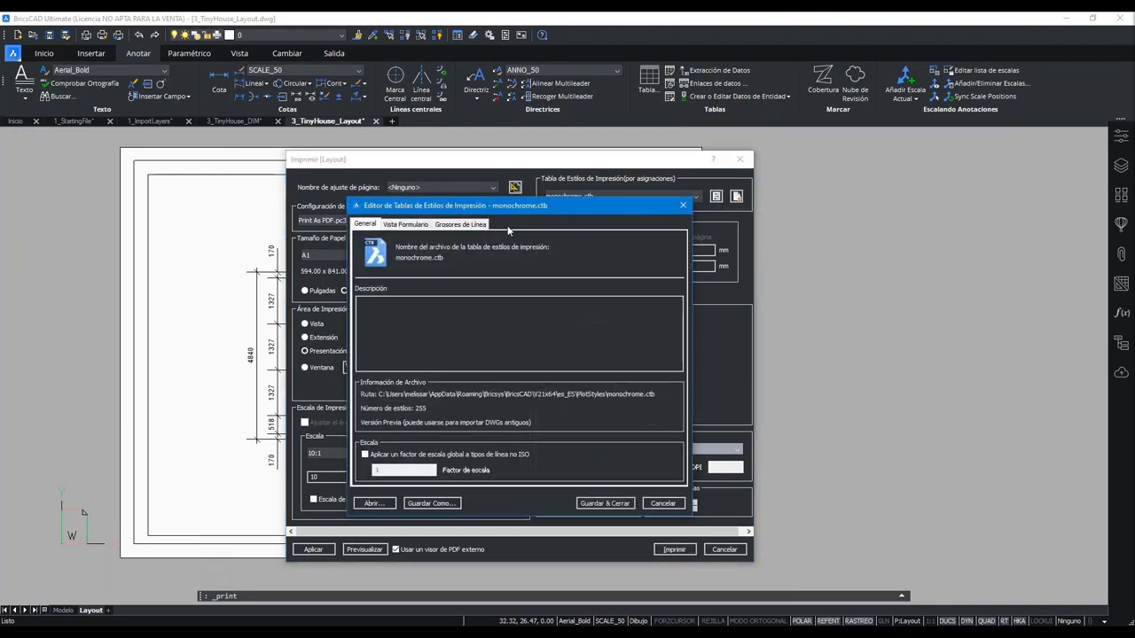
{"action": "left_click", "coordinate": [461, 224]}
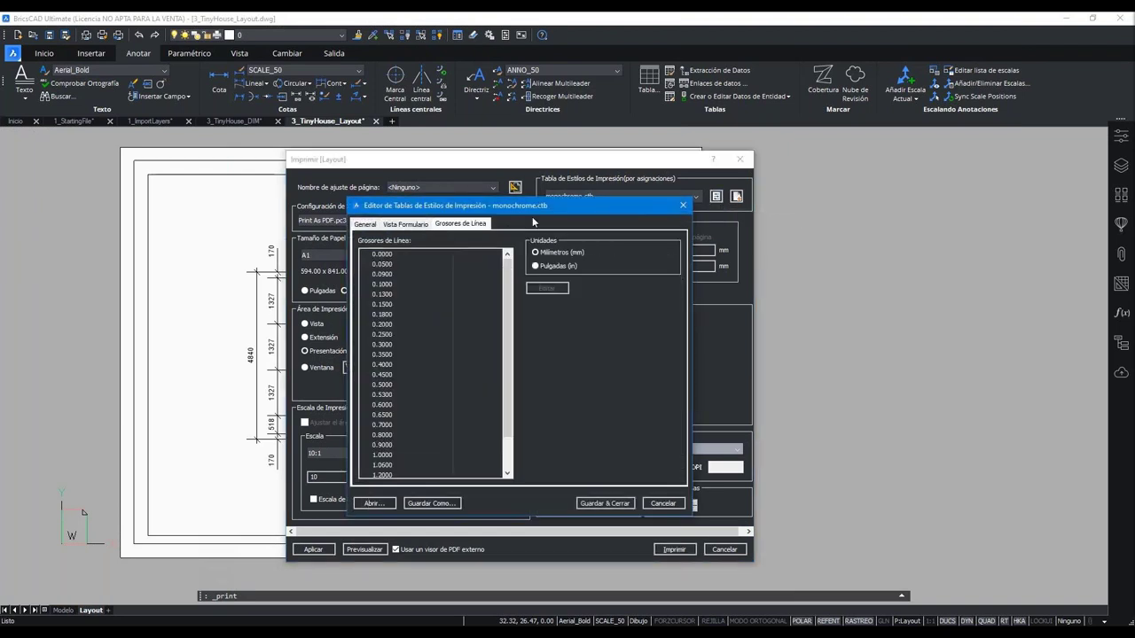
{"action": "left_click", "coordinate": [684, 205]}
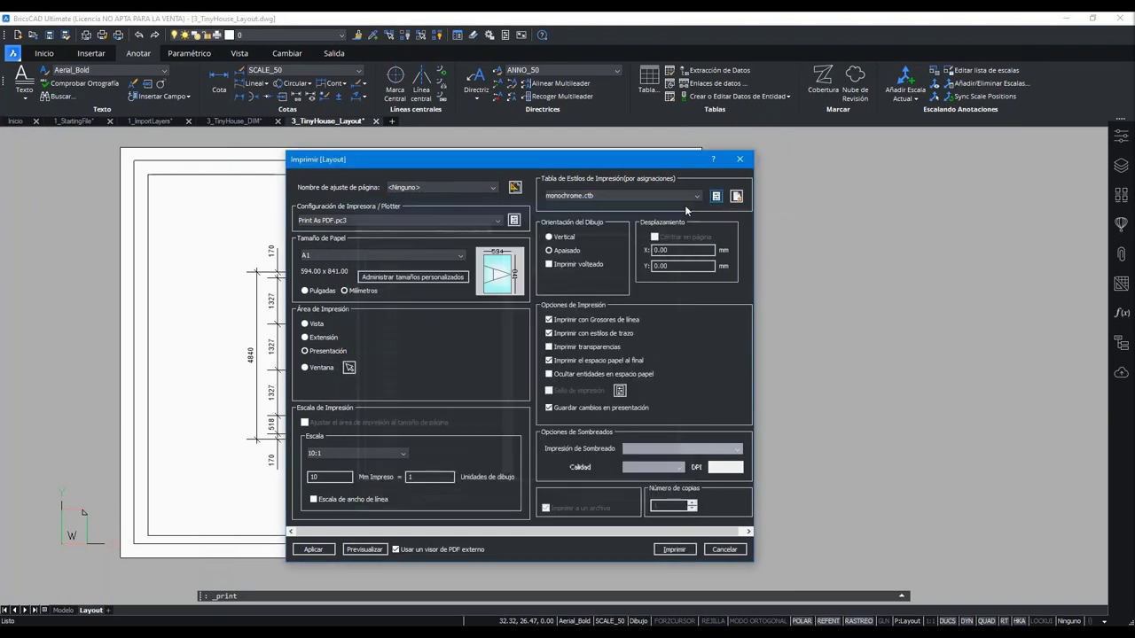
{"action": "left_click", "coordinate": [739, 161]}
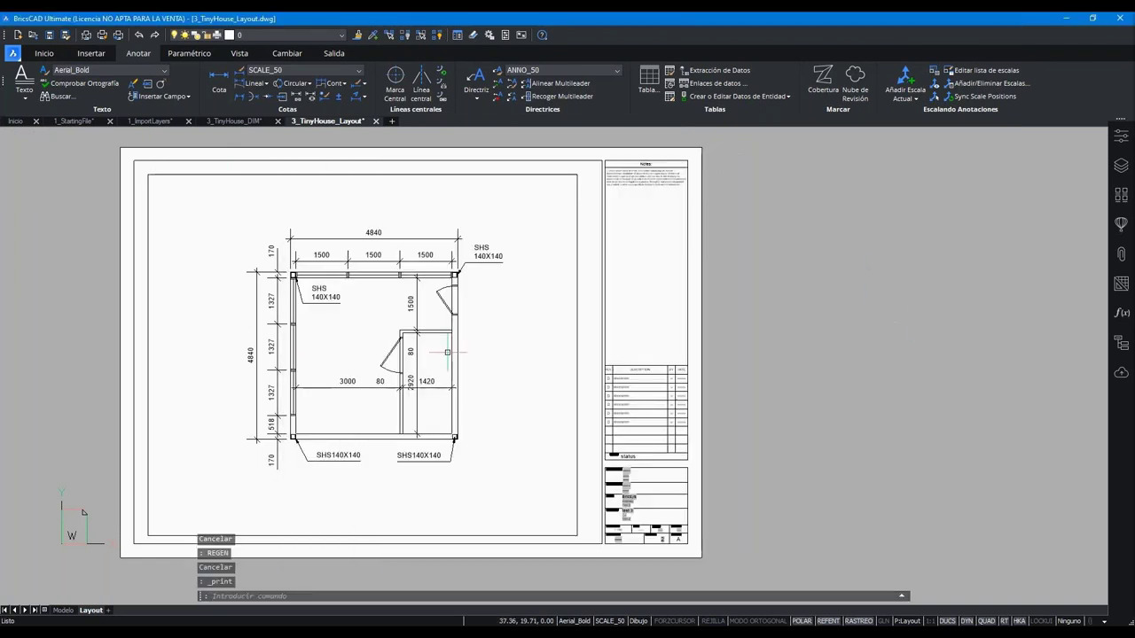
- Pan the layout sheet slightly to the right
{"action": "middle_click_drag", "start_coordinate": [320, 352], "coordinate": [378, 368]}
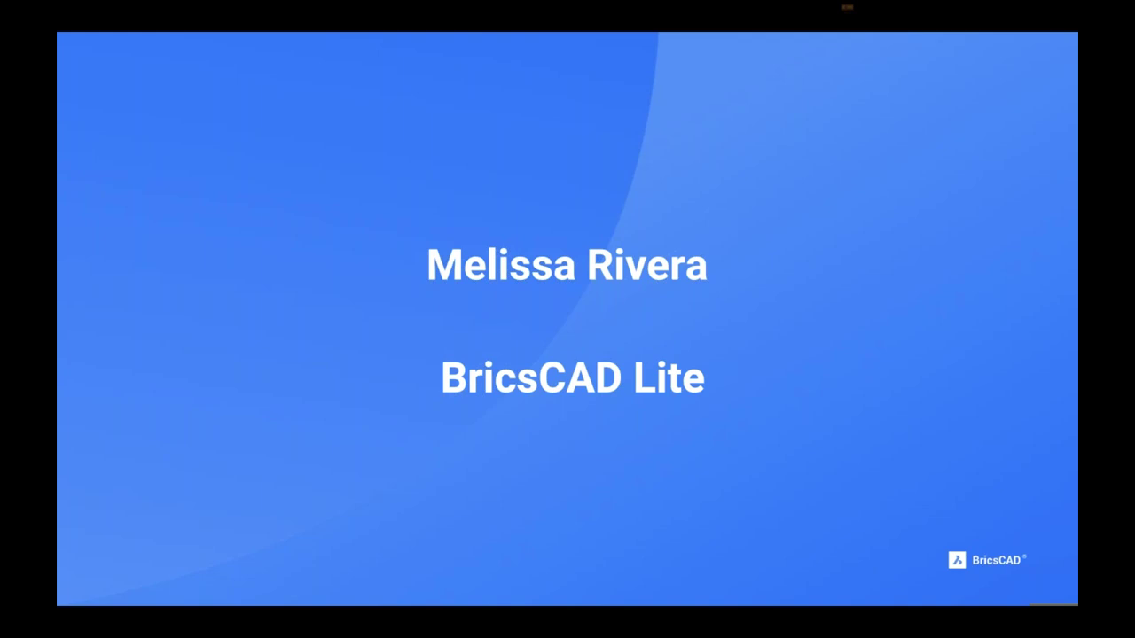
- Advance the slideshow past the closing Gracias slide toward the seminar title slide
{"action": "key", "text": "Right"}
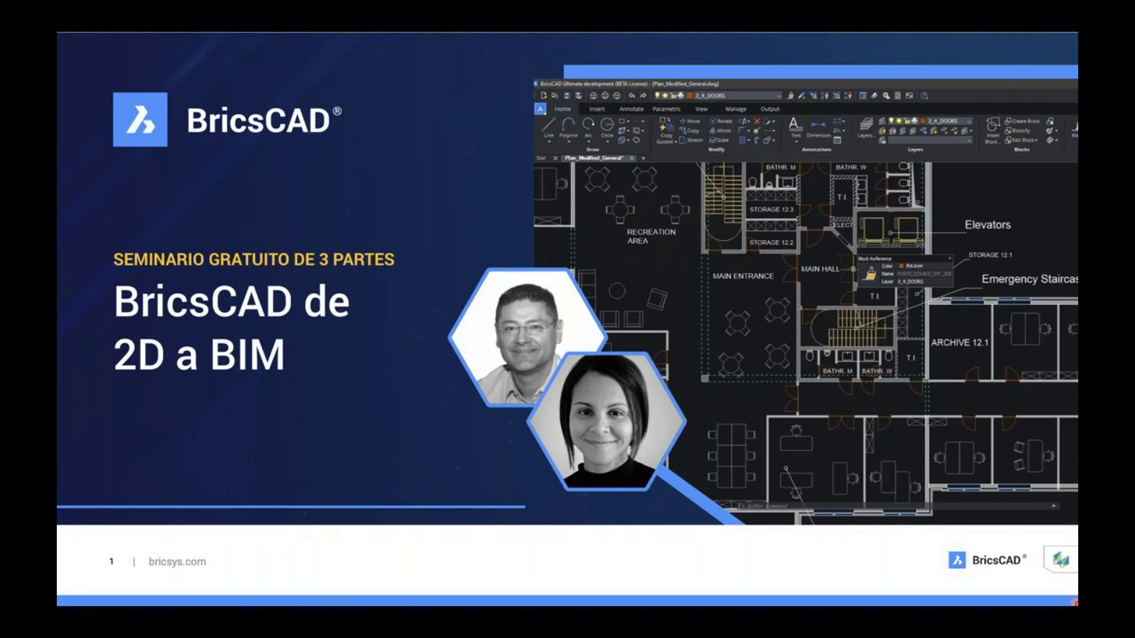
- Advance the slideshow to slide 3, BricsCAD Lite
{"action": "key", "text": "Right"}
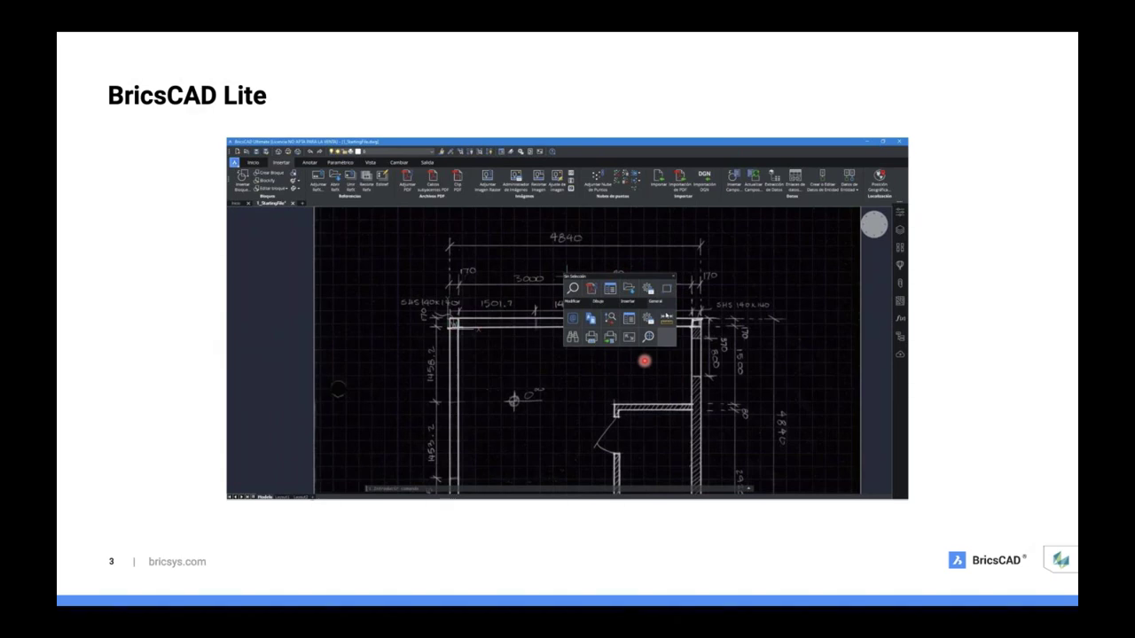
- Advance past the floor-plan video and screenshot slides to the layout-sheet slide
{"action": "key", "text": "Right"}
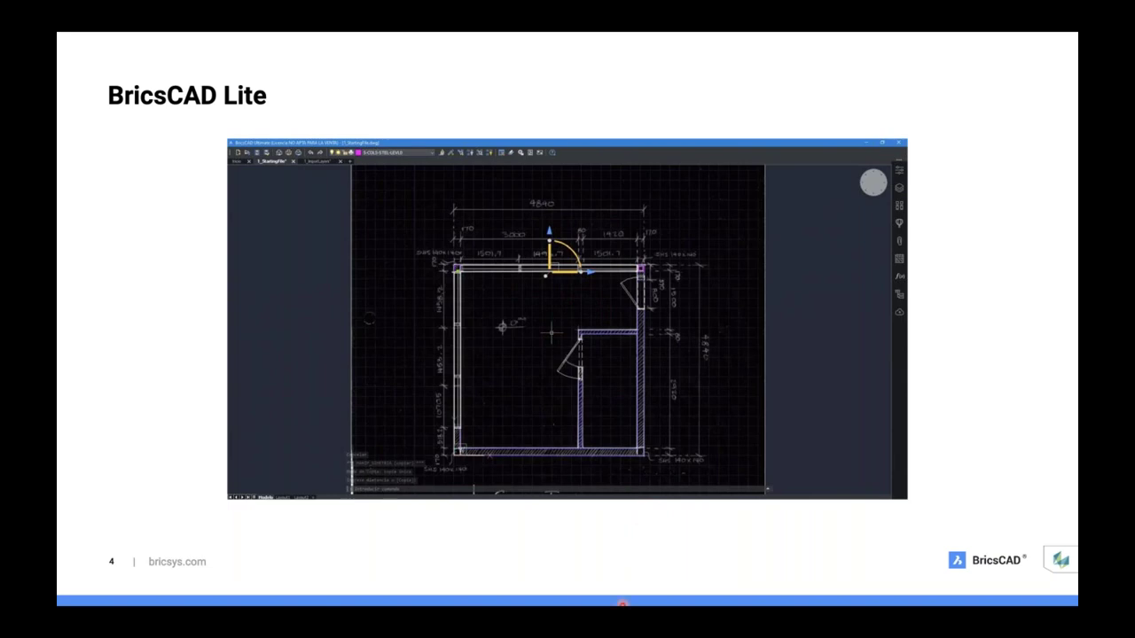
{"action": "key", "text": "Right"}
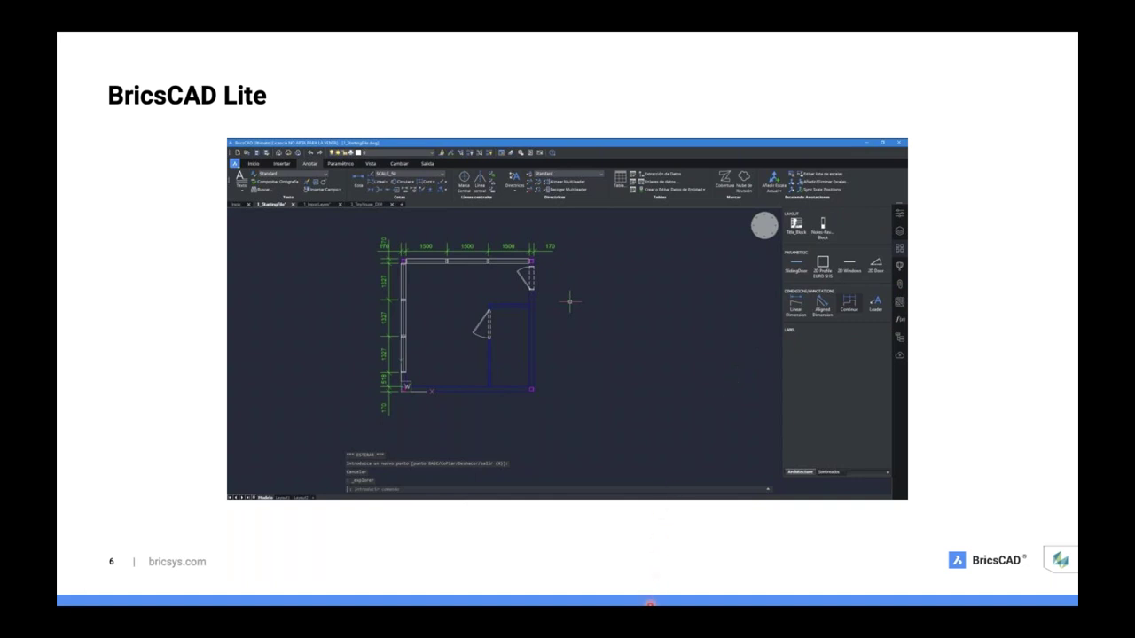
{"action": "key", "text": "Right"}
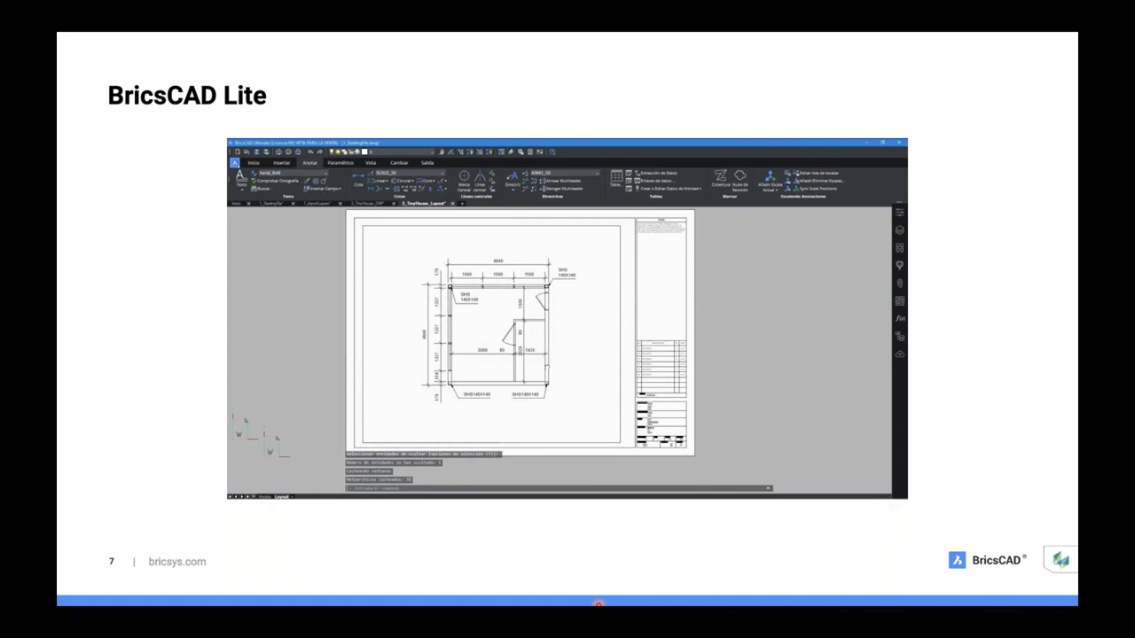
- Advance to slide 9, BricsCAD Pro – Herramientas de 3D
{"action": "key", "text": "Right"}
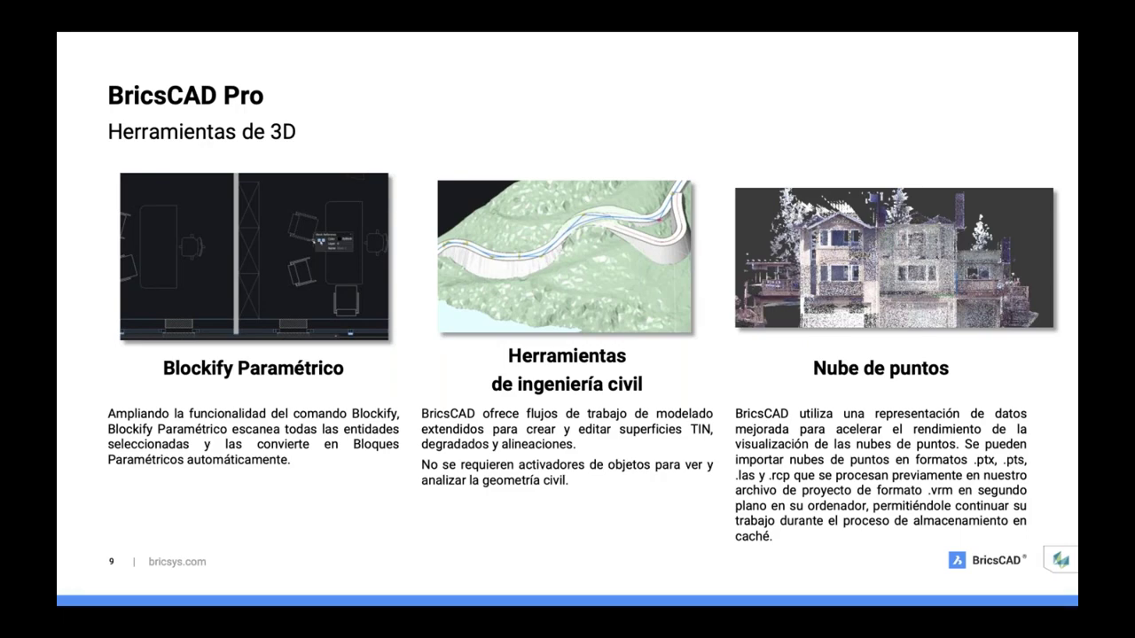
- Move on to the BricsCAD Pro title slide
{"action": "key", "text": "Right"}
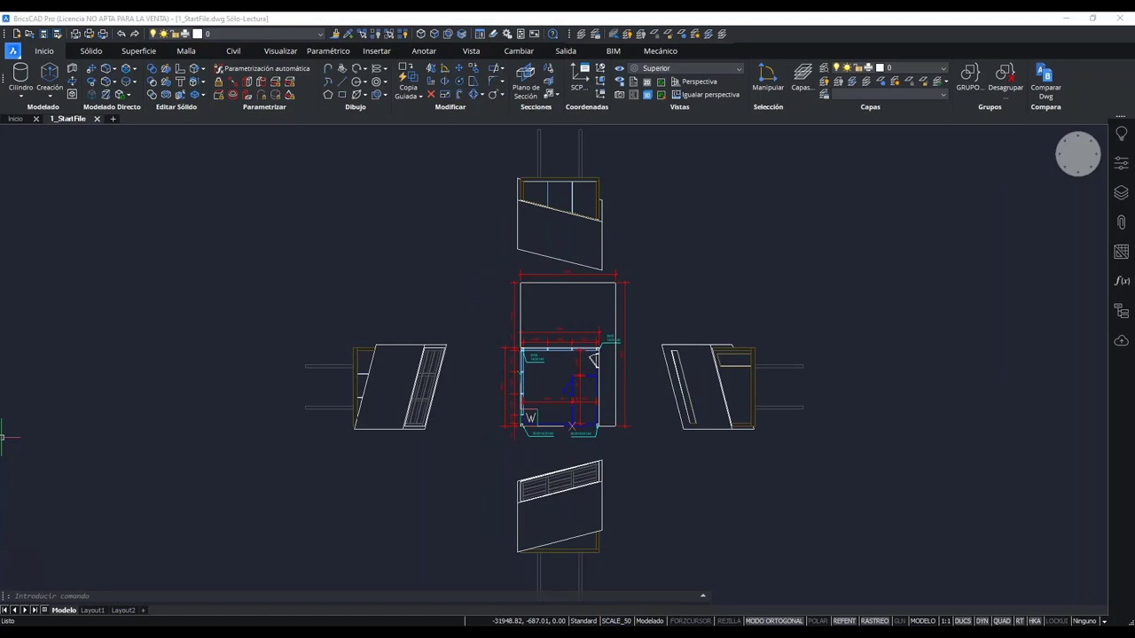
- Window-select in the drawing, then zoom and pan to frame the plan and views
{"action": "left_click", "coordinate": [115, 403]}
{"action": "left_click", "coordinate": [387, 483]}
{"action": "scroll", "coordinate": [658, 432], "scroll_direction": "up", "scroll_amount": 2}
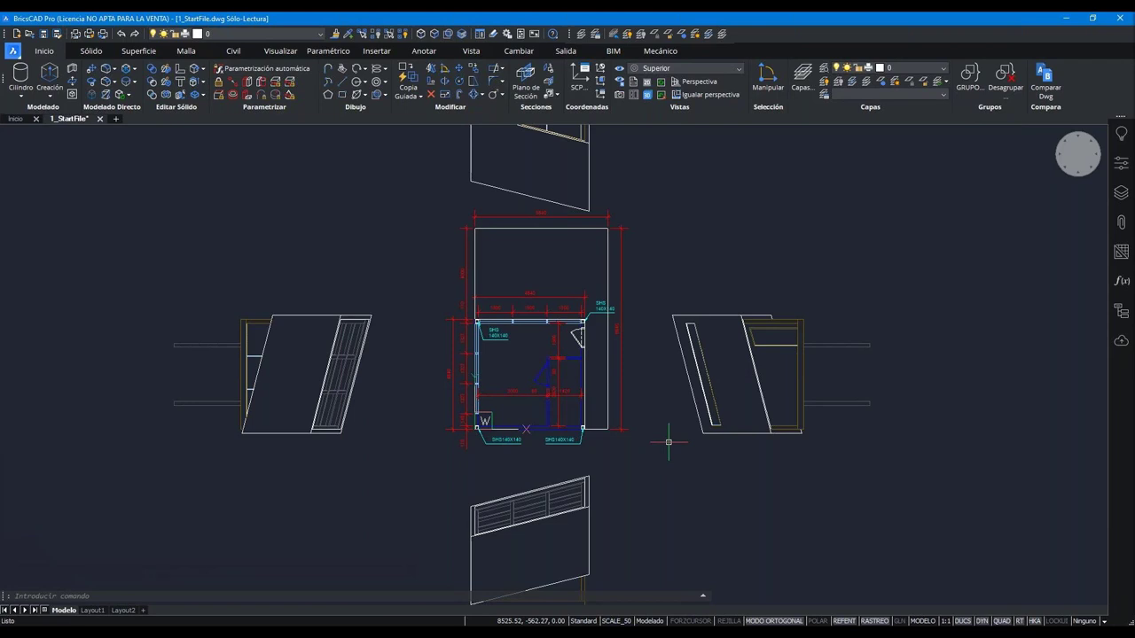
{"action": "scroll", "coordinate": [616, 388], "scroll_direction": "up", "scroll_amount": 3}
{"action": "scroll", "coordinate": [608, 380], "scroll_direction": "up", "scroll_amount": 3}
{"action": "scroll", "coordinate": [568, 390], "scroll_direction": "down", "scroll_amount": 3}
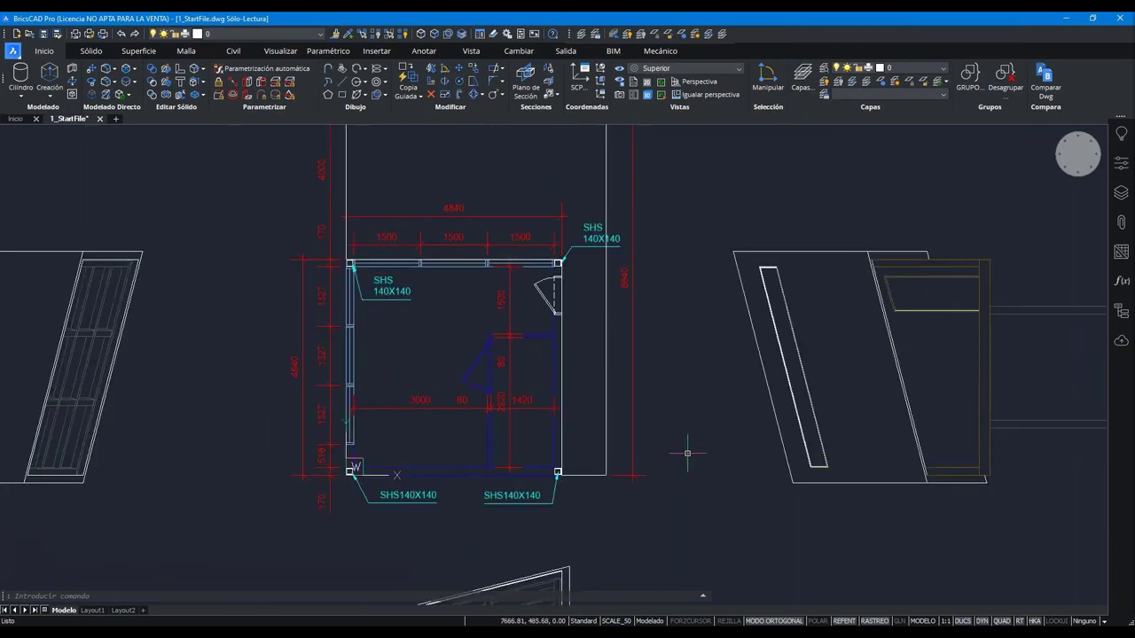
{"action": "scroll", "coordinate": [687, 453], "scroll_direction": "down", "scroll_amount": 3}
{"action": "middle_click_drag", "start_coordinate": [654, 443], "coordinate": [620, 384]}
- Select the surrounding elevation views, then clear the selection
{"action": "left_click", "coordinate": [529, 453]}
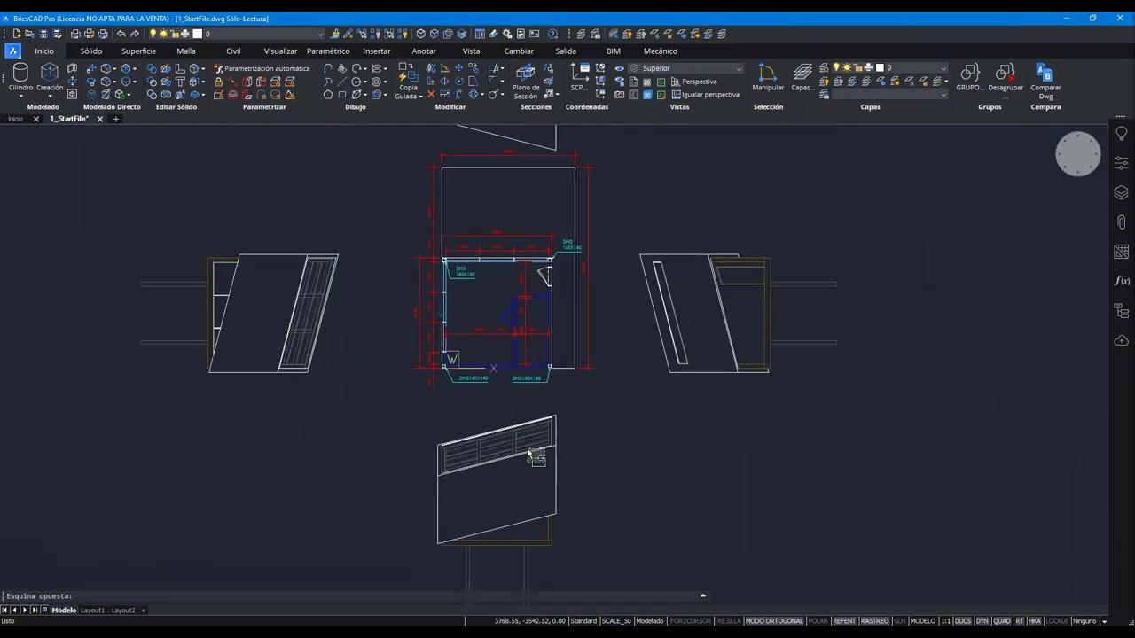
{"action": "left_click", "coordinate": [496, 532]}
{"action": "left_click", "coordinate": [612, 392]}
{"action": "left_click", "coordinate": [780, 257]}
{"action": "left_click", "coordinate": [354, 248]}
{"action": "left_click", "coordinate": [195, 382]}
{"action": "middle_click_drag", "start_coordinate": [430, 222], "coordinate": [446, 327]}
{"action": "middle_click_drag", "start_coordinate": [665, 465], "coordinate": [671, 386]}
{"action": "key", "text": "Escape"}
- Switch to the Modelado visual style and freeze the A-ANNO-DIMS and A-ANNO-LABL layers
{"action": "right_click", "coordinate": [1072, 157]}
{"action": "mouse_move", "coordinate": [1055, 192]}
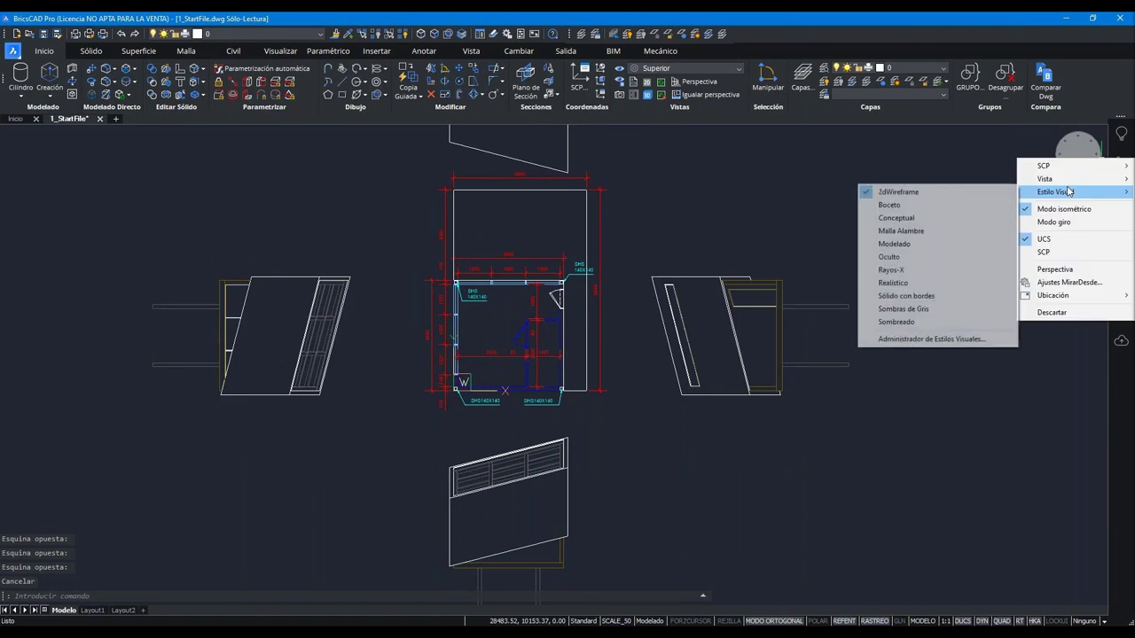
{"action": "left_click", "coordinate": [894, 244]}
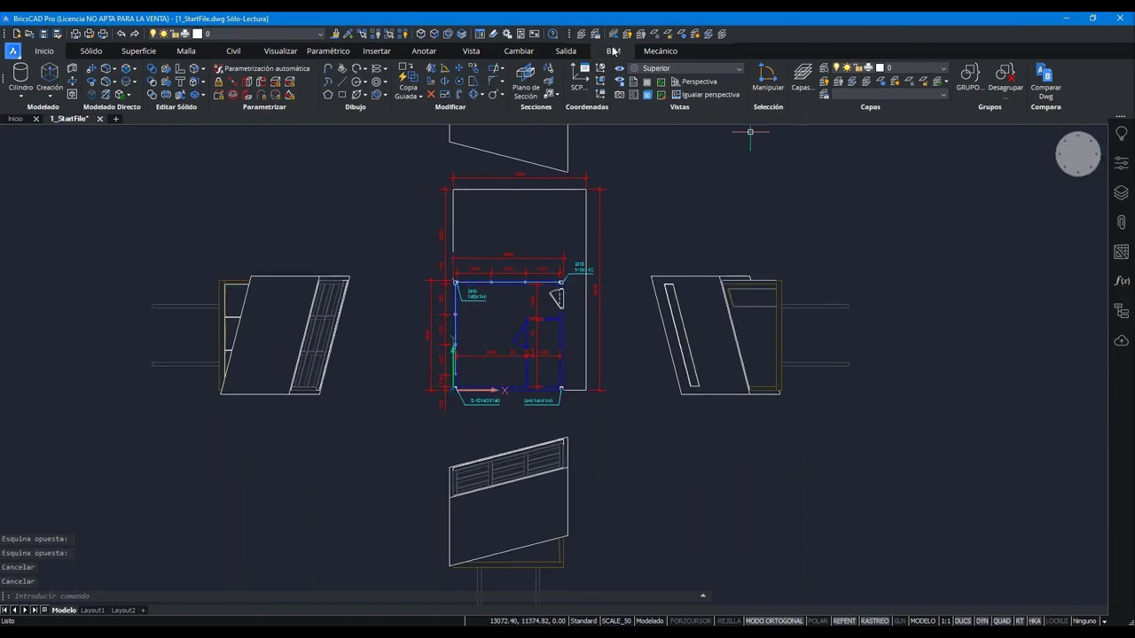
{"action": "left_click", "coordinate": [687, 34]}
{"action": "left_click", "coordinate": [578, 267]}
{"action": "left_click", "coordinate": [521, 263]}
{"action": "key", "text": "Return"}
{"action": "scroll", "coordinate": [526, 382], "scroll_direction": "up", "scroll_amount": 2}
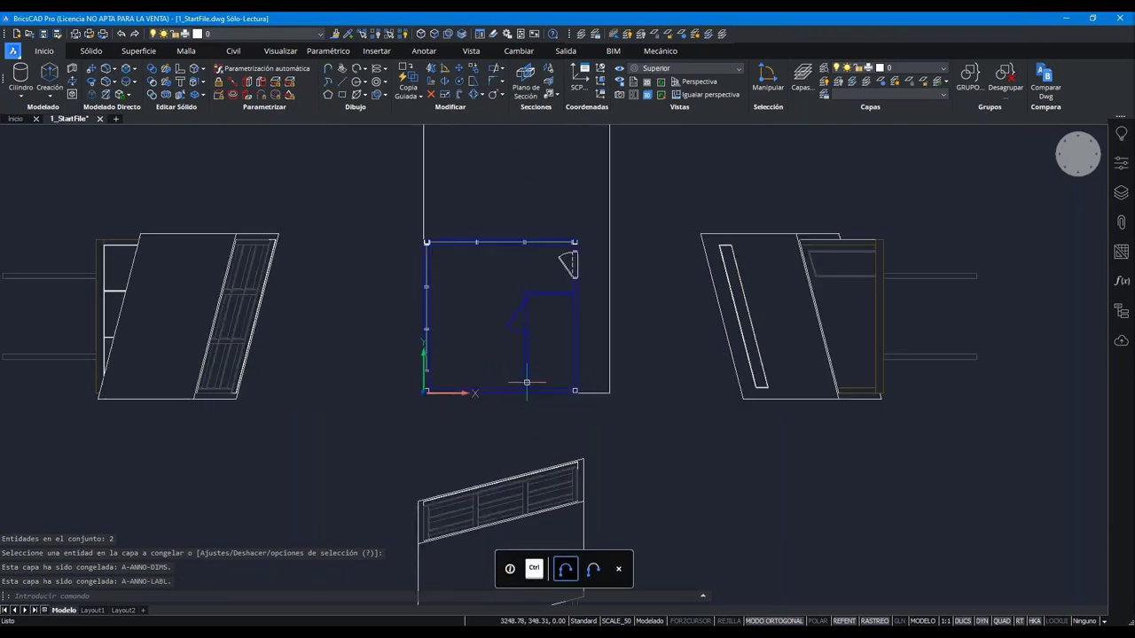
{"action": "scroll", "coordinate": [515, 270], "scroll_direction": "down", "scroll_amount": 2}
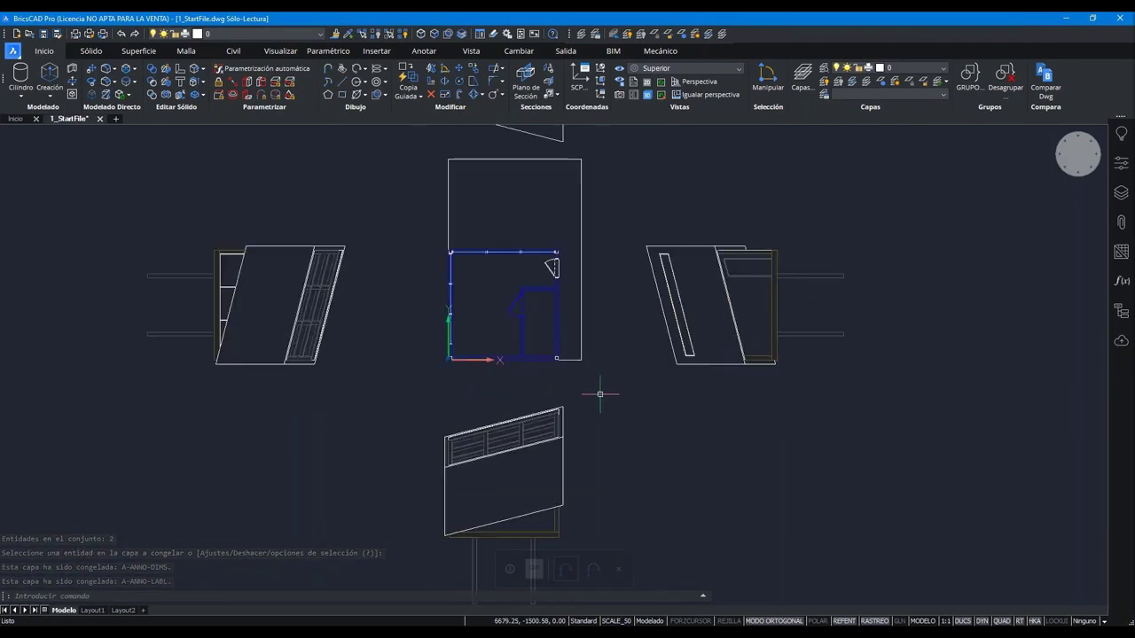
- Orbit to an oblique view and inspect the view blocks, browsing Left_View and Back_View
{"action": "mouse_move", "coordinate": [650, 505]}
{"action": "middle_mouse_down", "text": "shift"}
{"action": "mouse_move", "coordinate": [620, 461]}
{"action": "mouse_move", "coordinate": [549, 444]}
{"action": "middle_mouse_up", "text": "shift"}
{"action": "left_click", "coordinate": [532, 439]}
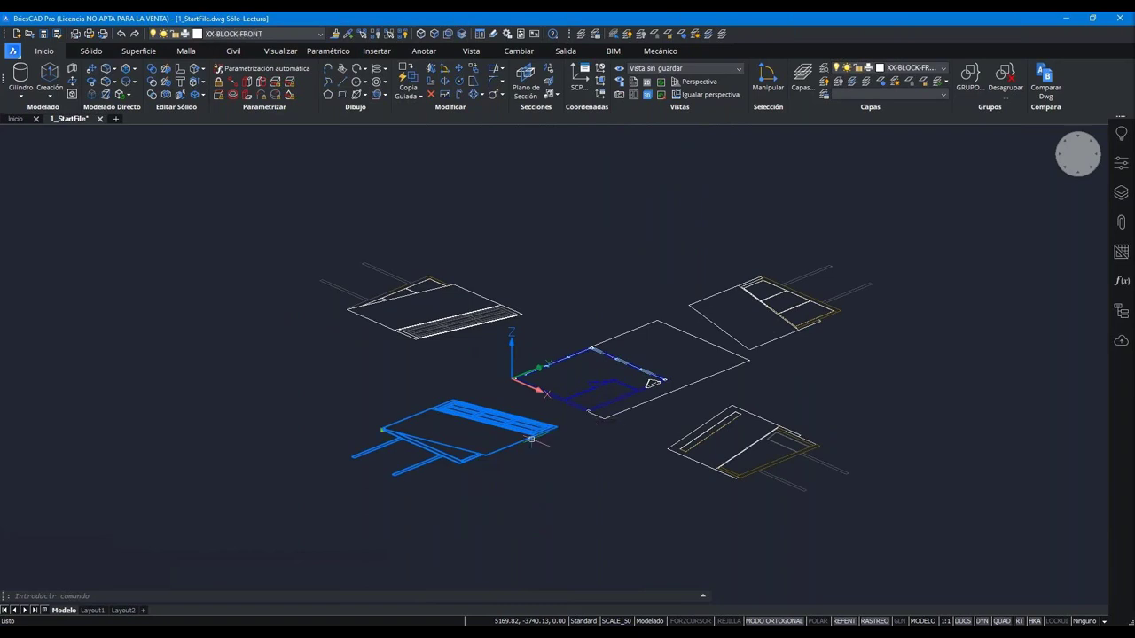
{"action": "scroll", "coordinate": [473, 451], "scroll_direction": "up", "scroll_amount": 3}
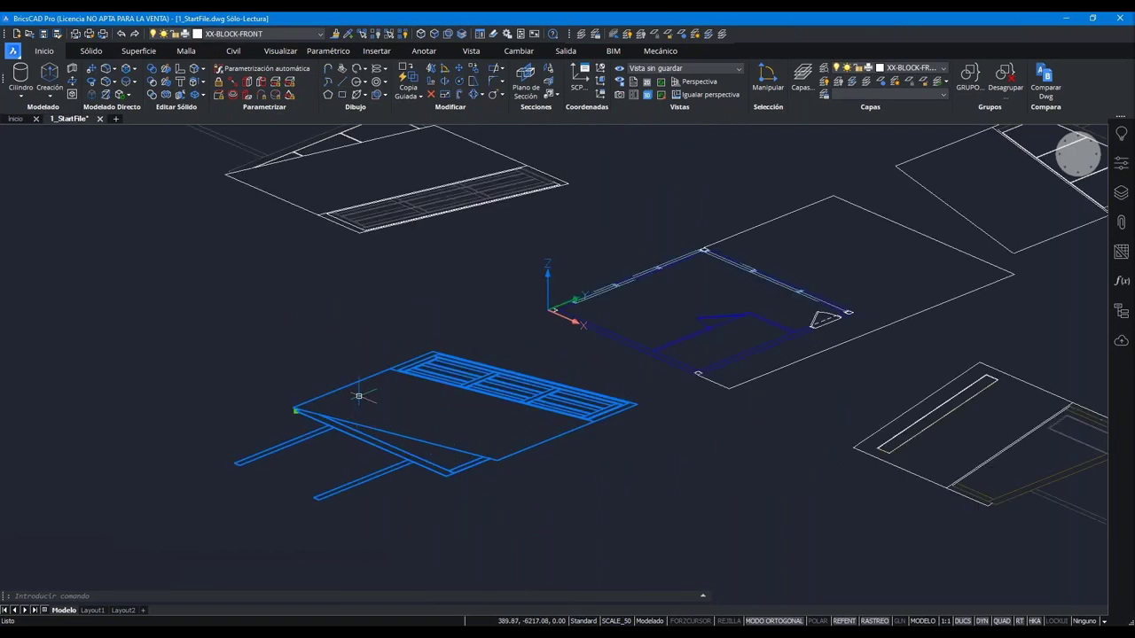
{"action": "scroll", "coordinate": [358, 396], "scroll_direction": "up", "scroll_amount": 1}
{"action": "scroll", "coordinate": [461, 372], "scroll_direction": "down", "scroll_amount": 1}
{"action": "key", "text": "Escape"}
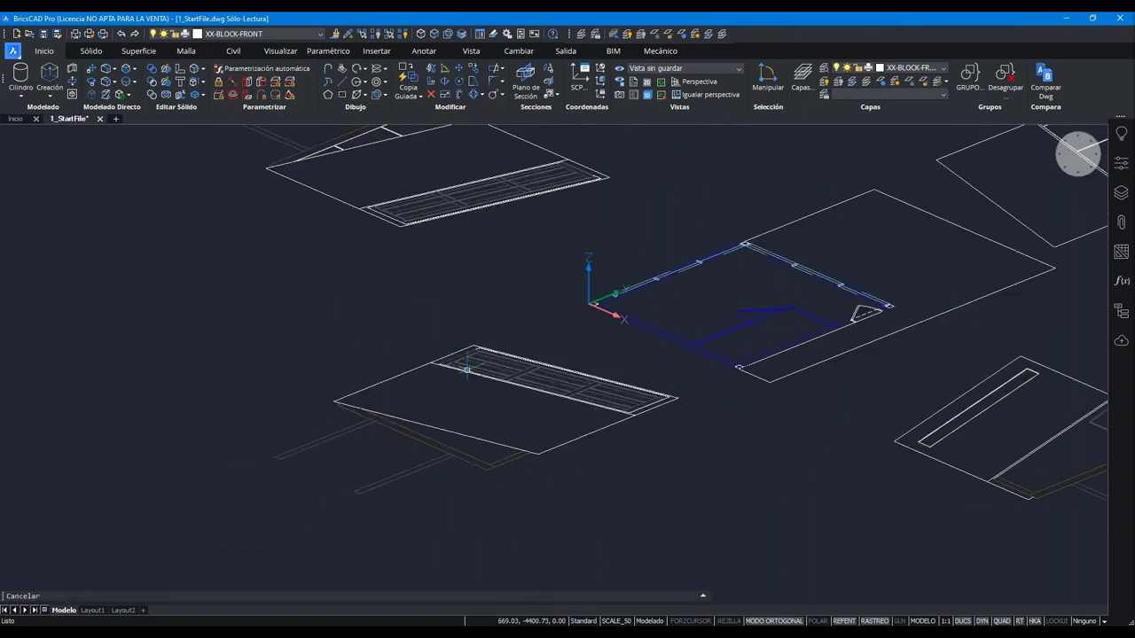
{"action": "left_click", "coordinate": [466, 369]}
{"action": "double_click", "coordinate": [466, 369]}
{"action": "left_click", "coordinate": [496, 345]}
{"action": "left_click", "coordinate": [496, 329]}
{"action": "key", "text": "Return"}
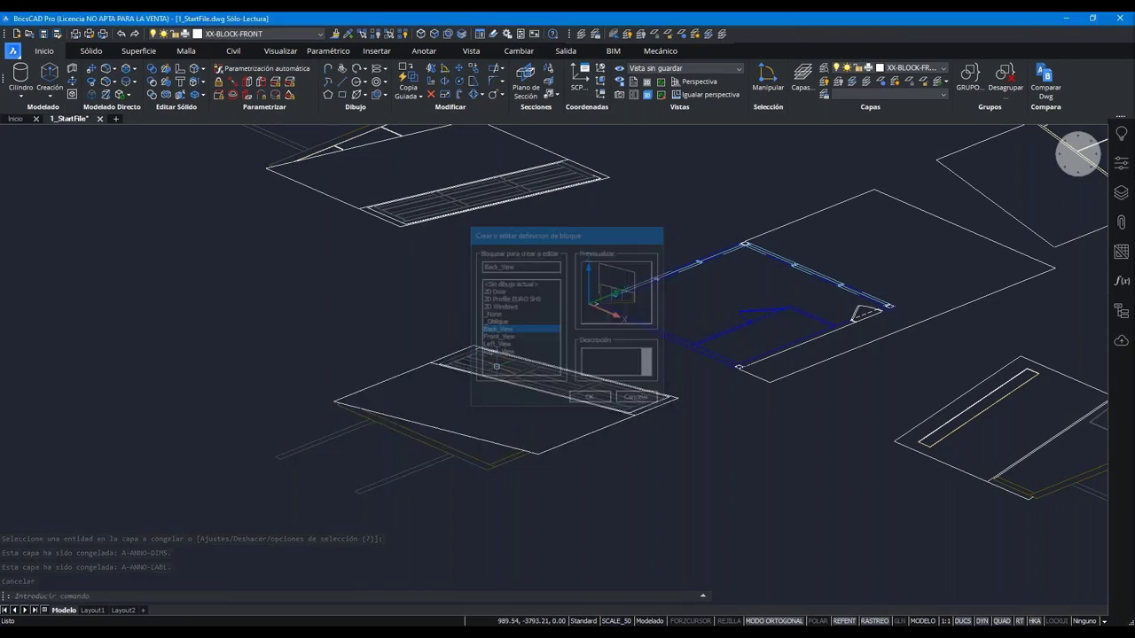
- Rotate the front view block 90° so it stands upright
{"action": "left_click", "coordinate": [505, 383]}
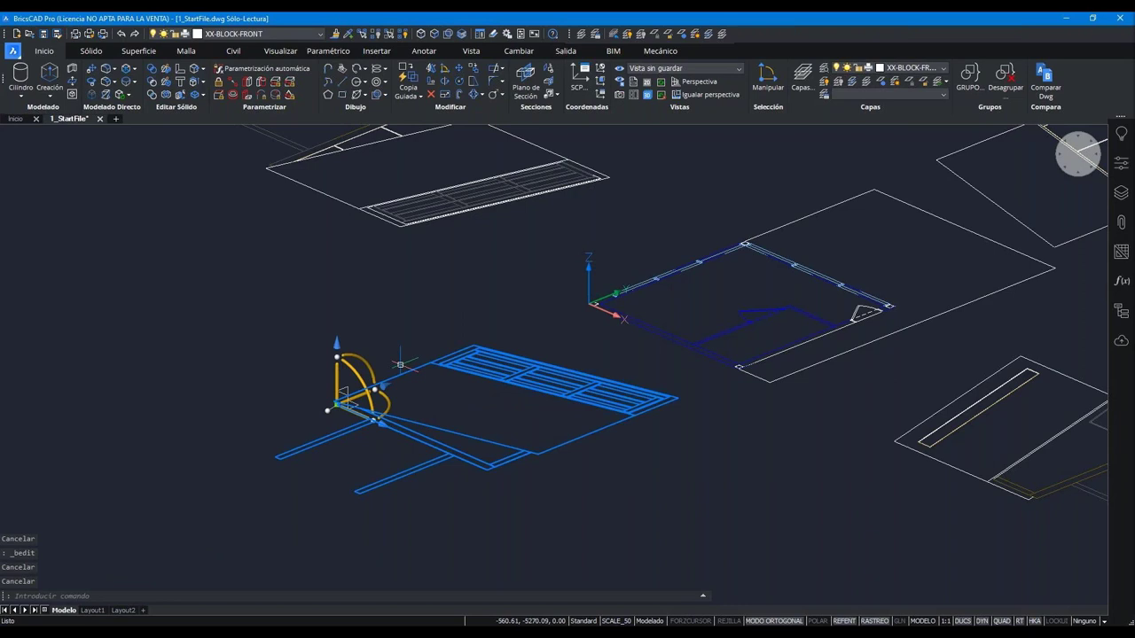
{"action": "left_click", "coordinate": [369, 357]}
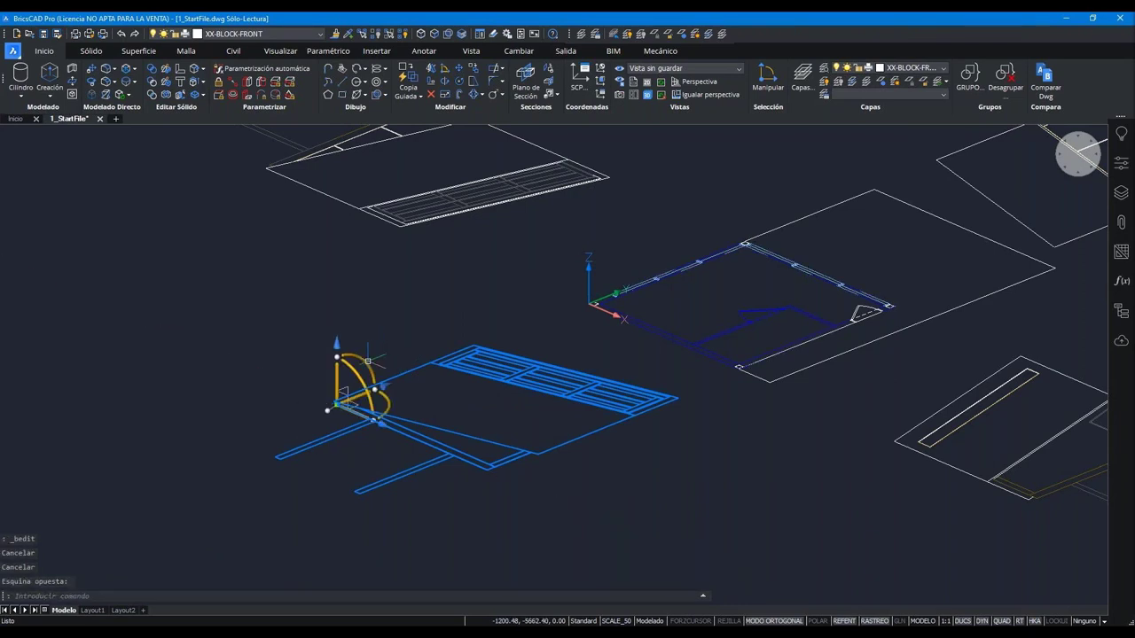
{"action": "left_click", "coordinate": [368, 363]}
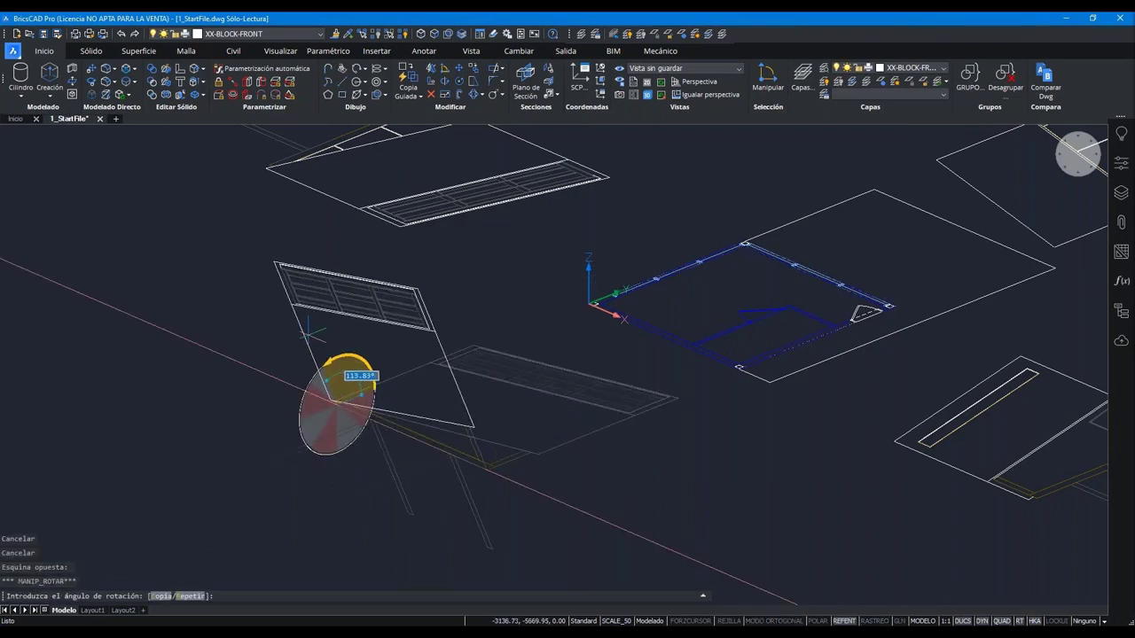
{"action": "left_click", "coordinate": [336, 416]}
{"action": "key", "text": "Escape"}
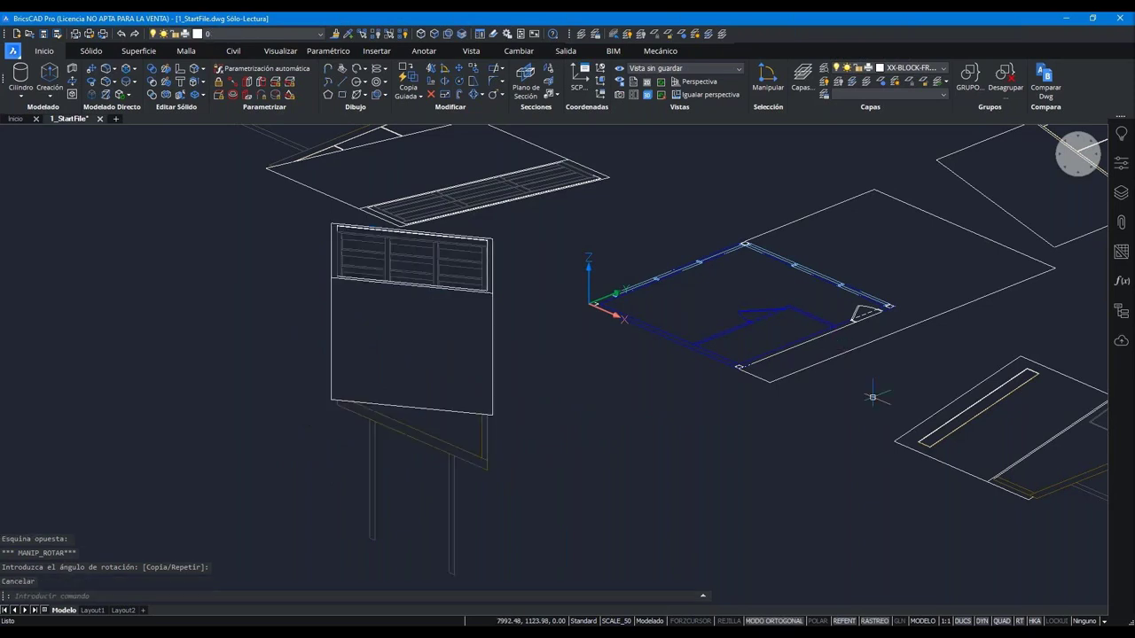
- Stand the back view block upright after abandoning a rotation of the right block
{"action": "middle_click_drag", "start_coordinate": [913, 410], "coordinate": [709, 319]}
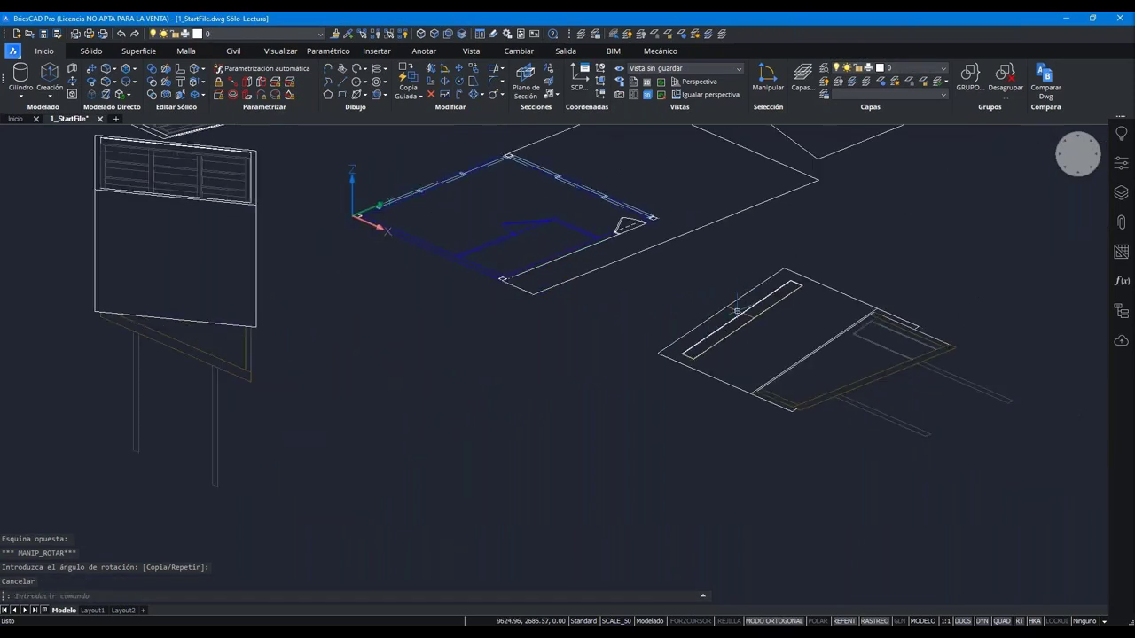
{"action": "left_click", "coordinate": [736, 311]}
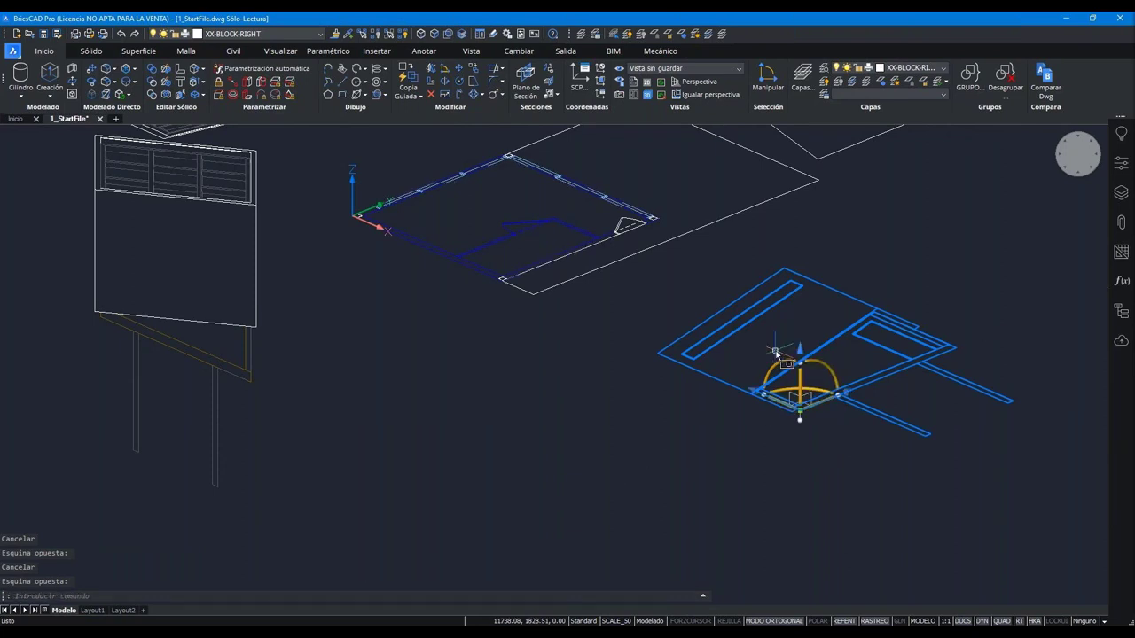
{"action": "left_click", "coordinate": [776, 355]}
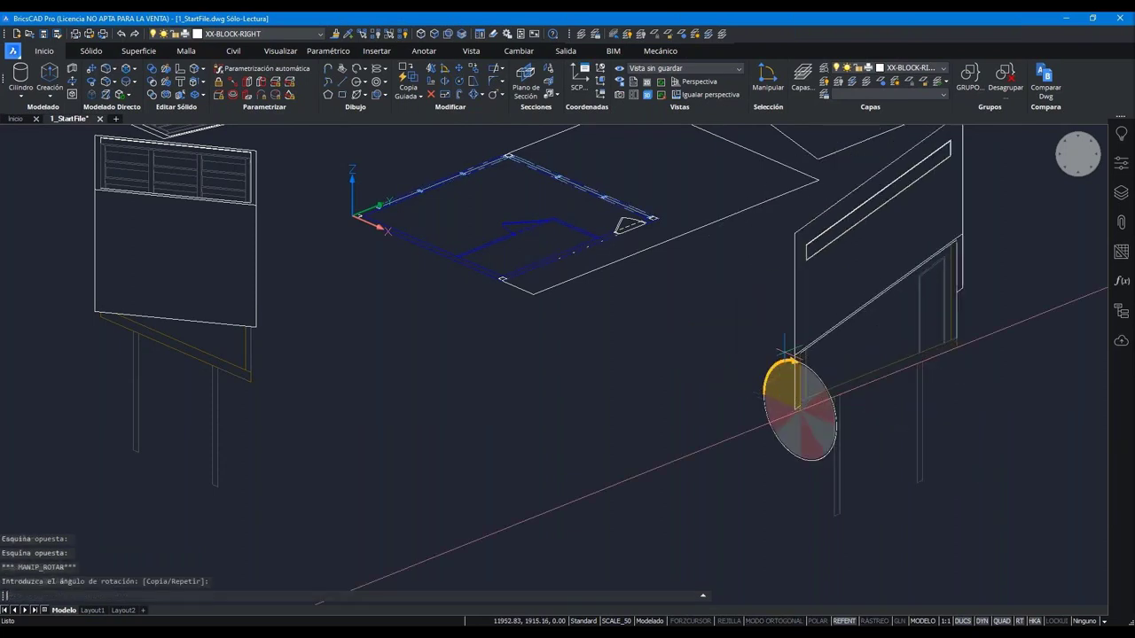
{"action": "key", "text": "Escape"}
{"action": "middle_click_drag", "start_coordinate": [785, 355], "coordinate": [810, 467], "text": "shift"}
{"action": "left_click", "coordinate": [811, 457]}
{"action": "left_click", "coordinate": [822, 423]}
{"action": "left_click", "coordinate": [842, 372]}
- Rotate the left view block upright, then pan the view up and left
{"action": "middle_click_drag", "start_coordinate": [842, 373], "coordinate": [546, 429], "text": "shift"}
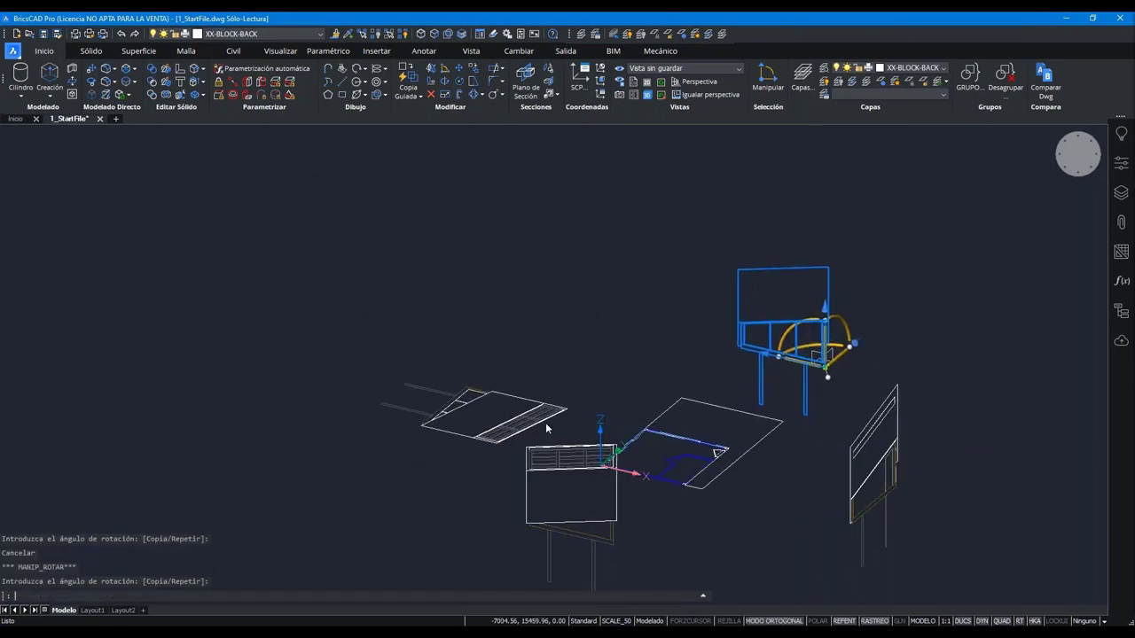
{"action": "key", "text": "Escape"}
{"action": "left_click", "coordinate": [546, 429]}
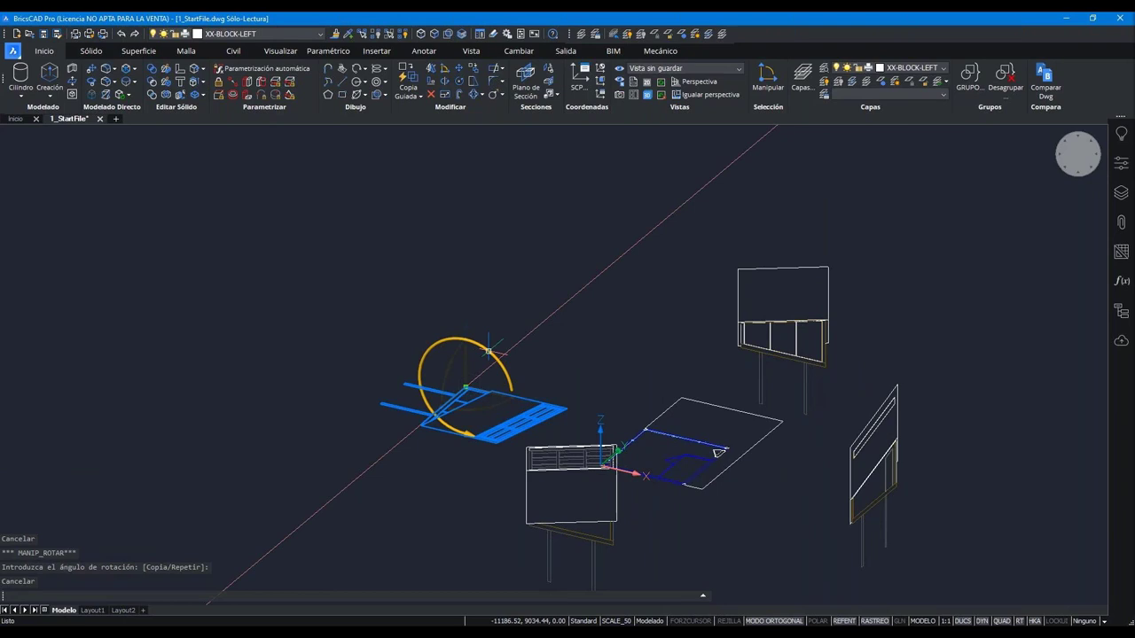
{"action": "left_click", "coordinate": [488, 351]}
{"action": "left_click", "coordinate": [498, 373]}
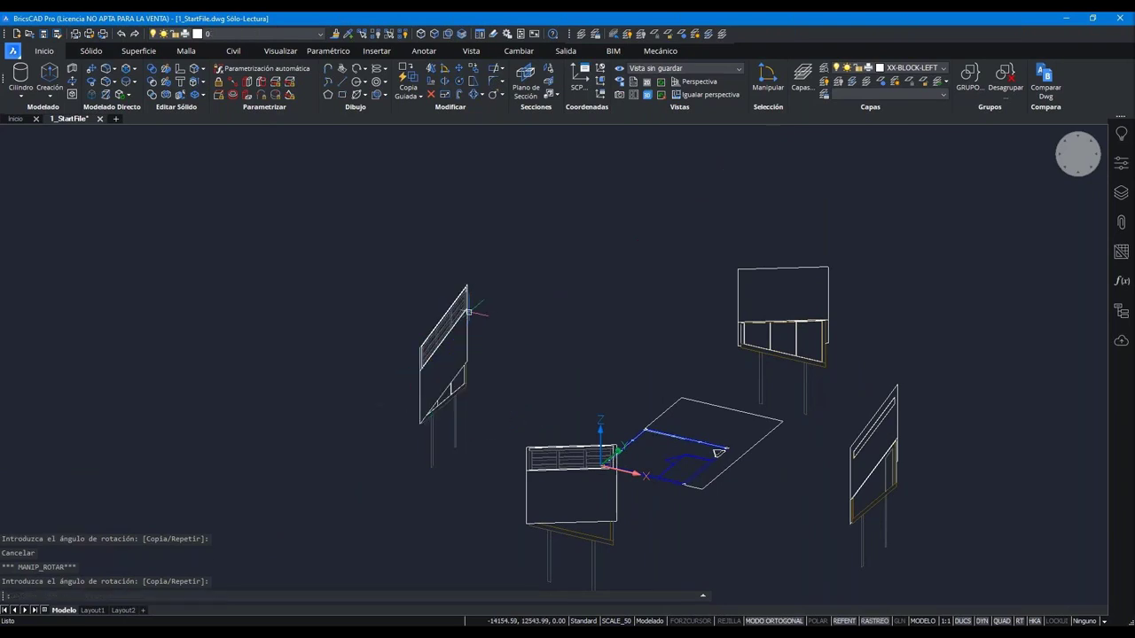
{"action": "key", "text": "Escape"}
{"action": "left_click", "coordinate": [91, 50]}
{"action": "key", "text": "Escape"}
{"action": "key", "text": "Escape"}
{"action": "middle_click_drag", "start_coordinate": [621, 346], "coordinate": [539, 265]}
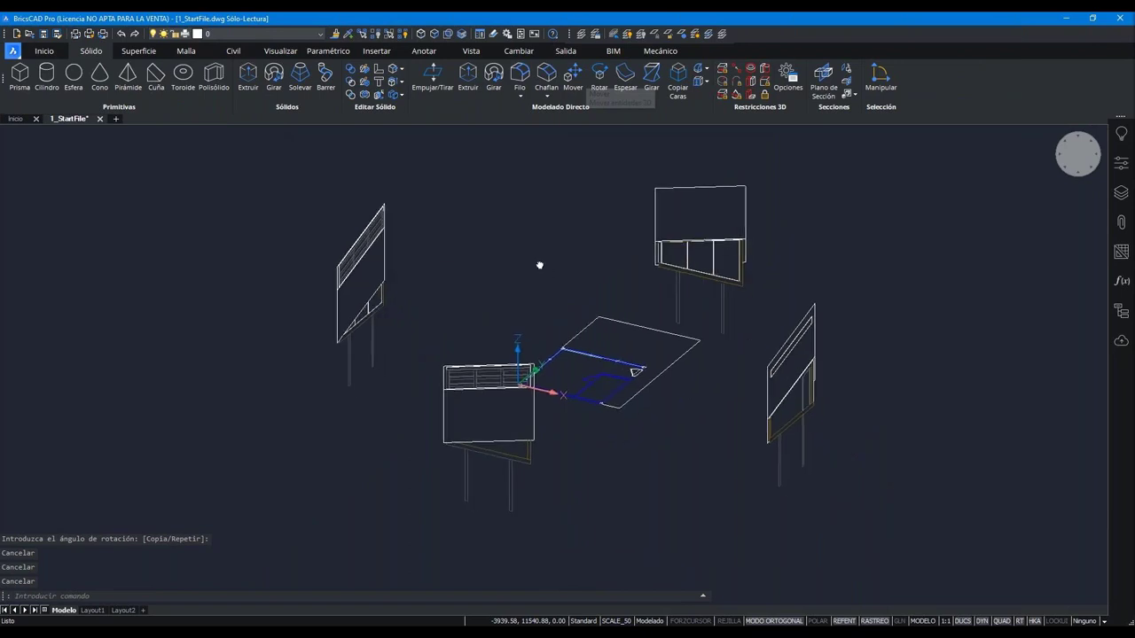
- Move the front view block along its axis onto the plan corner
{"action": "scroll", "coordinate": [539, 265], "scroll_direction": "up", "scroll_amount": 1}
{"action": "scroll", "coordinate": [593, 456], "scroll_direction": "up", "scroll_amount": 2}
{"action": "scroll", "coordinate": [532, 494], "scroll_direction": "up", "scroll_amount": 2}
{"action": "scroll", "coordinate": [435, 499], "scroll_direction": "up", "scroll_amount": 2}
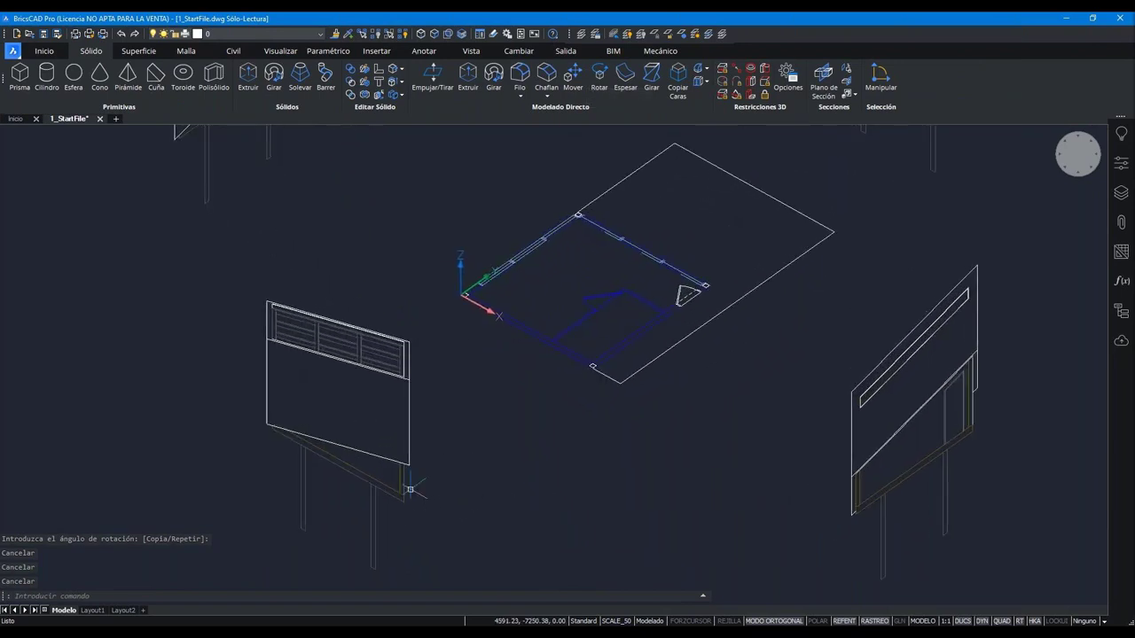
{"action": "left_click", "coordinate": [409, 488]}
{"action": "left_click", "coordinate": [269, 427]}
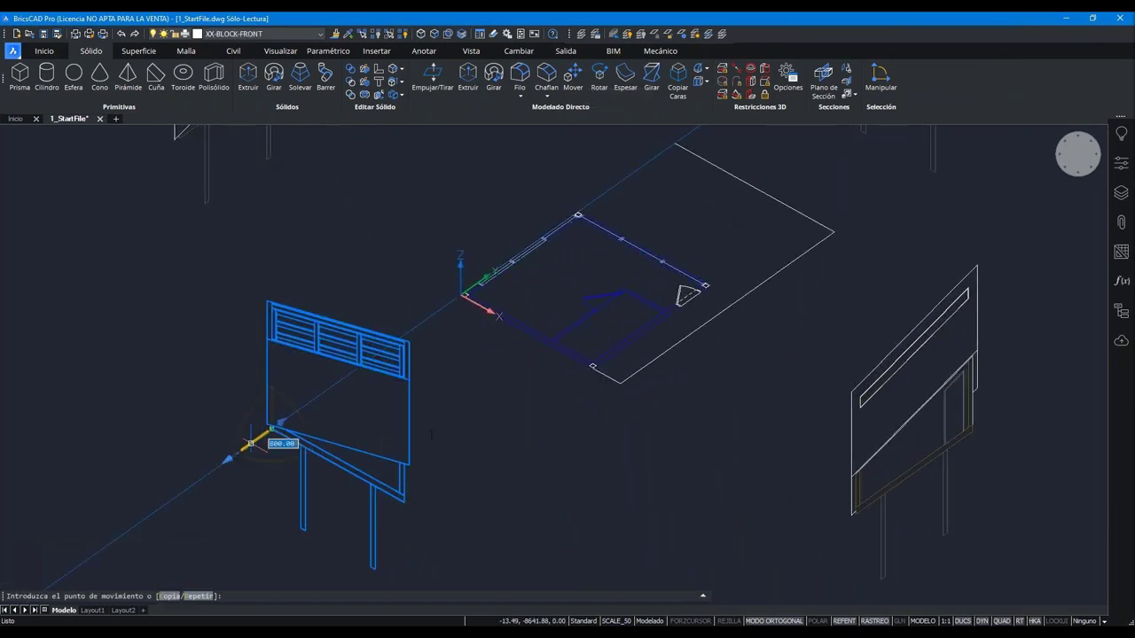
{"action": "left_click", "coordinate": [462, 294]}
{"action": "key", "text": "Escape"}
- Move the right and back view blocks onto their plan edges
{"action": "left_click", "coordinate": [881, 388]}
{"action": "left_click", "coordinate": [851, 518]}
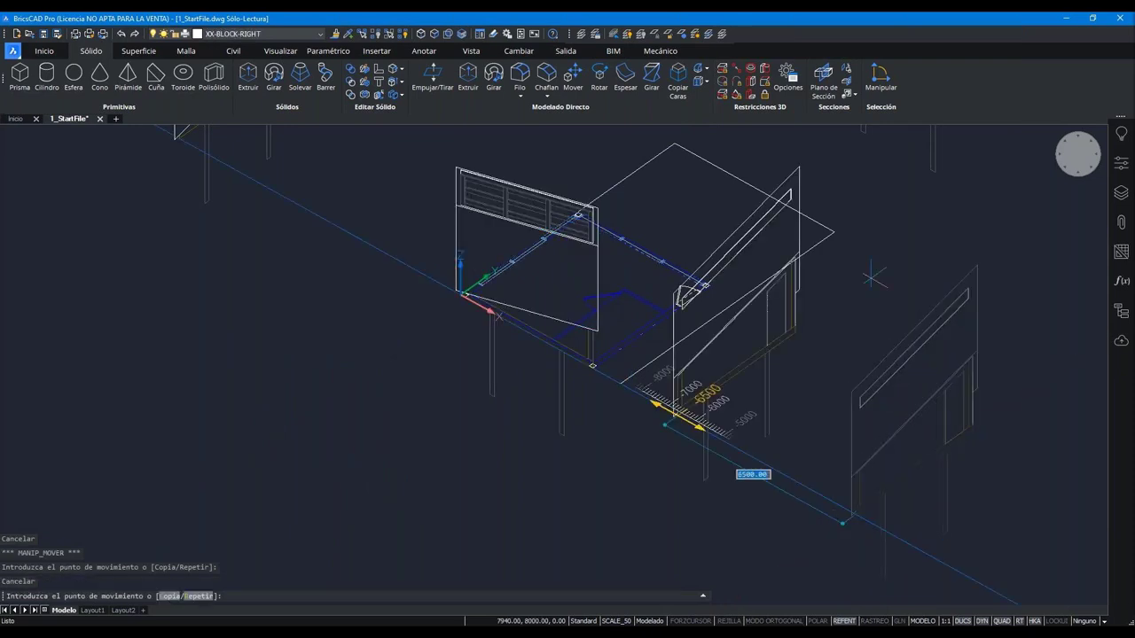
{"action": "left_click", "coordinate": [843, 233]}
{"action": "middle_click_drag", "start_coordinate": [842, 197], "coordinate": [694, 383]}
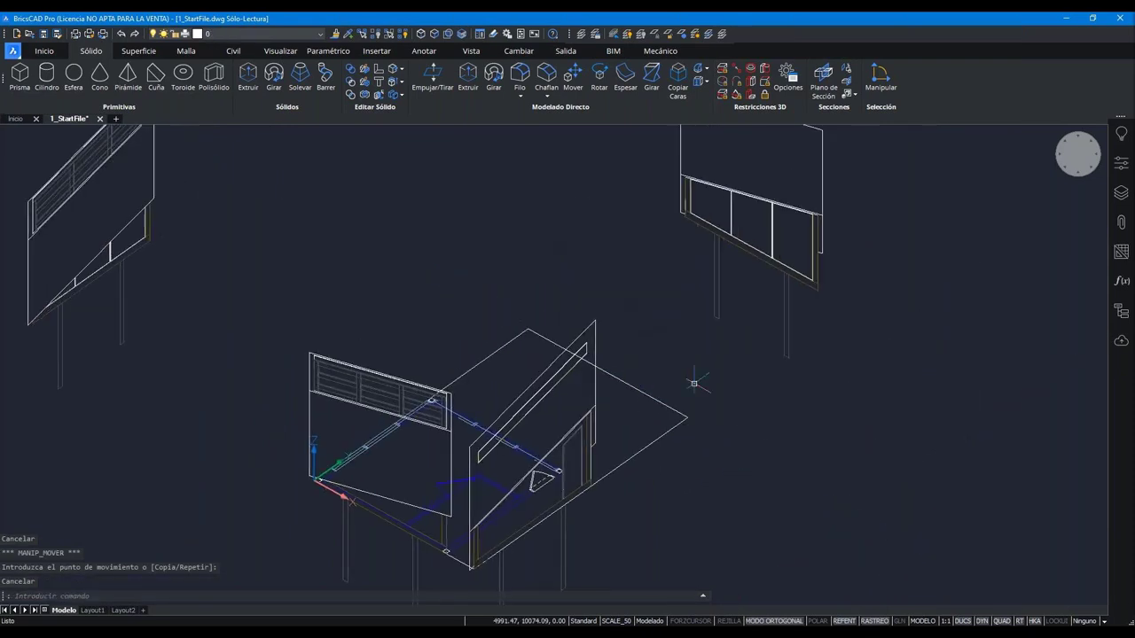
{"action": "left_click", "coordinate": [773, 220]}
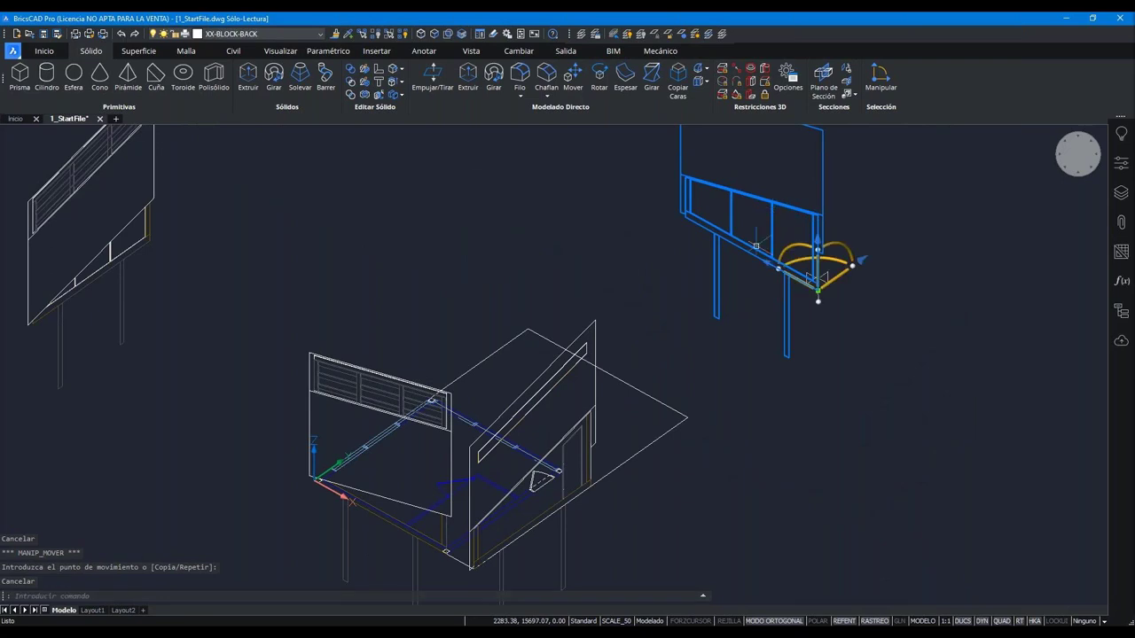
{"action": "left_click", "coordinate": [848, 270]}
{"action": "scroll", "coordinate": [568, 443], "scroll_direction": "up", "scroll_amount": 2}
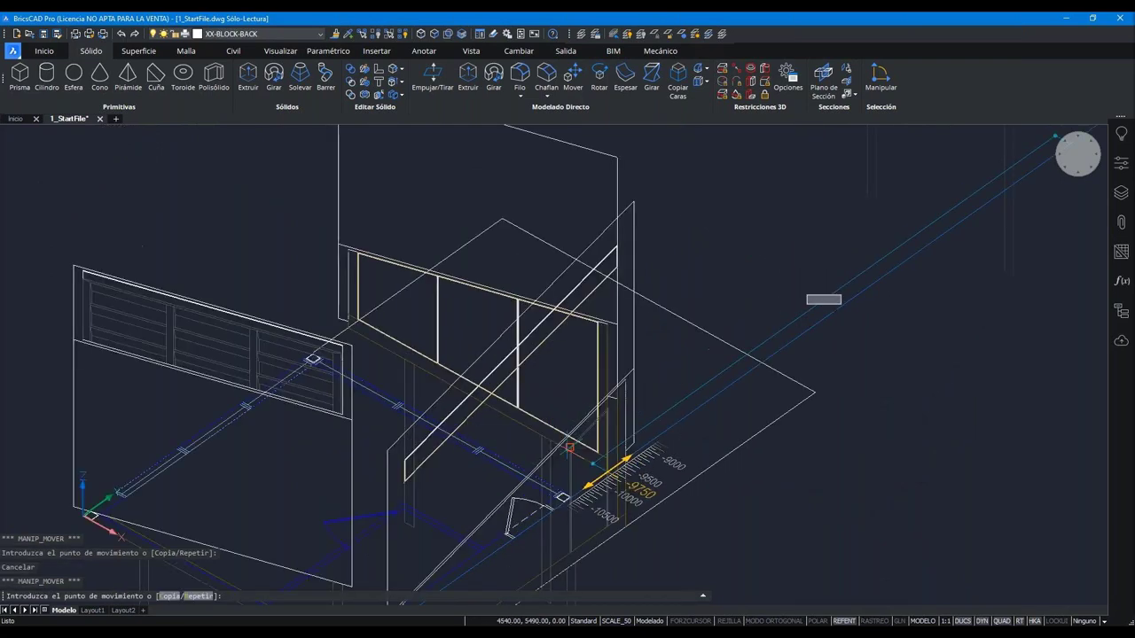
{"action": "left_click", "coordinate": [594, 519]}
{"action": "scroll", "coordinate": [707, 575], "scroll_direction": "down", "scroll_amount": 1}
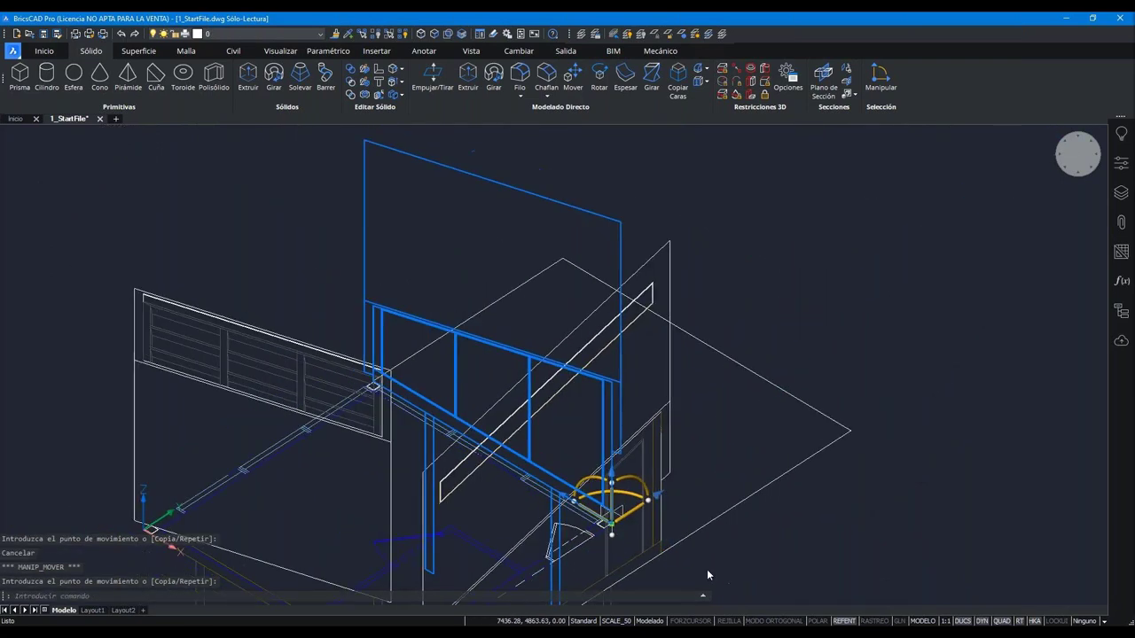
{"action": "scroll", "coordinate": [867, 479], "scroll_direction": "down", "scroll_amount": 3}
- Move the left view block against the building, then orbit to check the enclosure
{"action": "middle_click_drag", "start_coordinate": [867, 479], "coordinate": [877, 478], "text": "shift"}
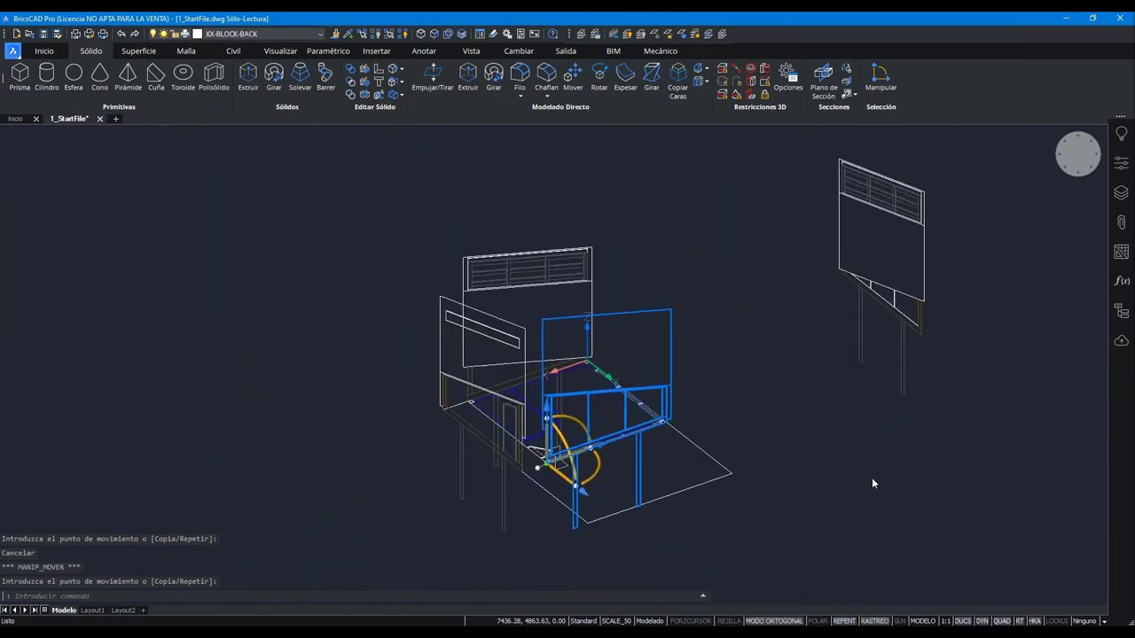
{"action": "left_click", "coordinate": [920, 290]}
{"action": "left_click", "coordinate": [956, 301]}
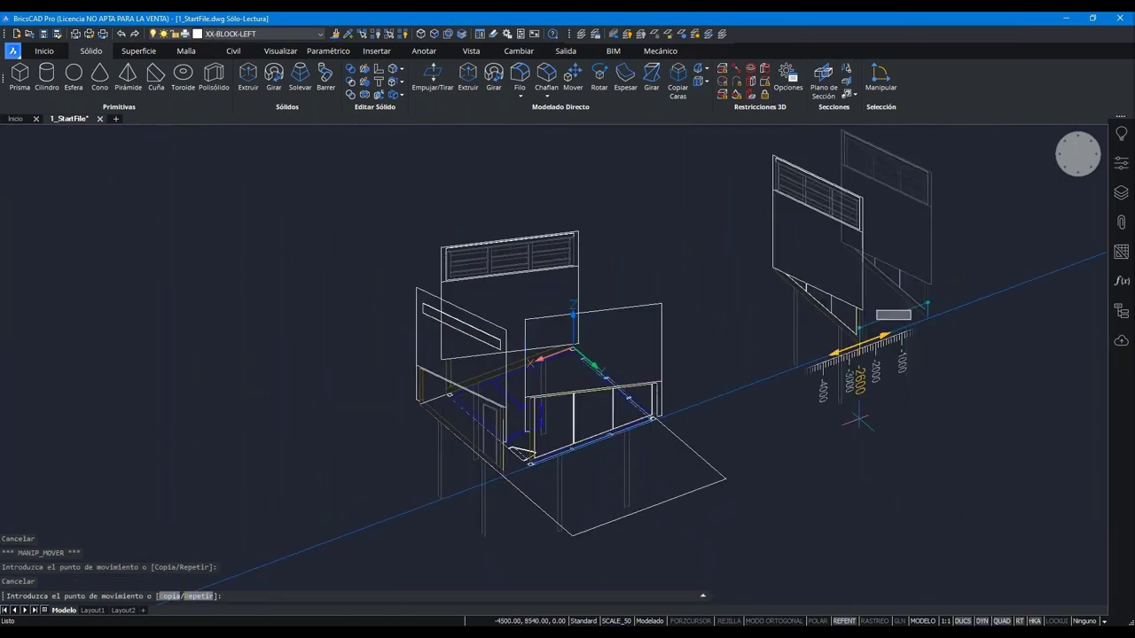
{"action": "left_click", "coordinate": [620, 416]}
{"action": "key", "text": "Escape"}
{"action": "mouse_move", "coordinate": [719, 305]}
{"action": "middle_mouse_down", "text": "shift"}
{"action": "mouse_move", "coordinate": [633, 556]}
{"action": "mouse_move", "coordinate": [499, 535]}
{"action": "middle_mouse_up", "text": "shift"}
{"action": "scroll", "coordinate": [579, 540], "scroll_direction": "up", "scroll_amount": 3}
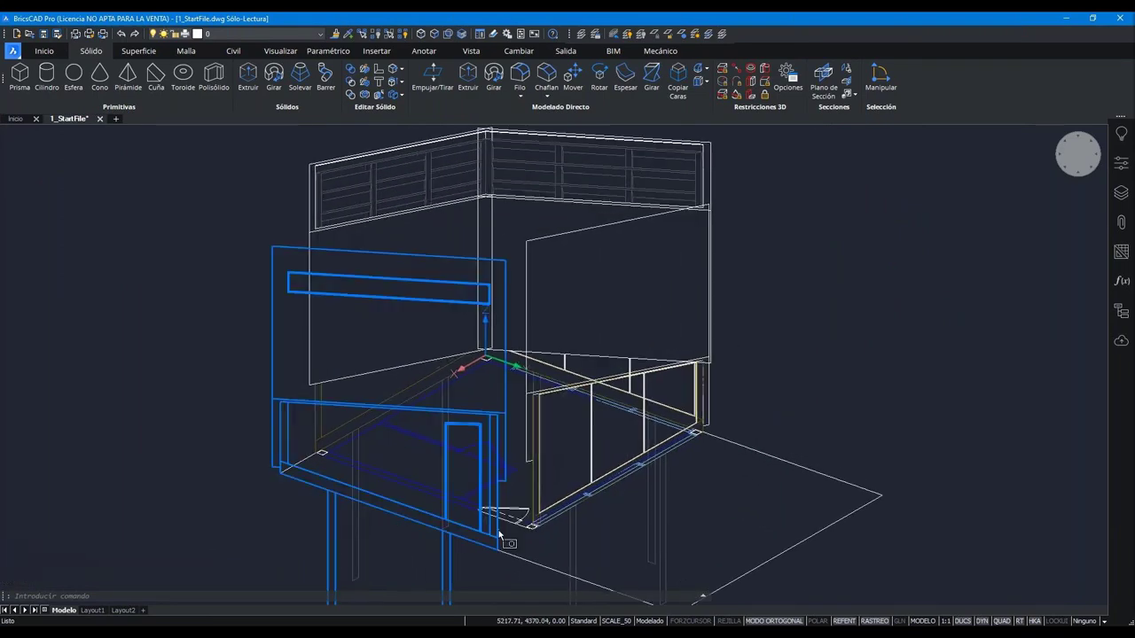
{"action": "left_click", "coordinate": [499, 535]}
{"action": "left_click", "coordinate": [306, 444]}
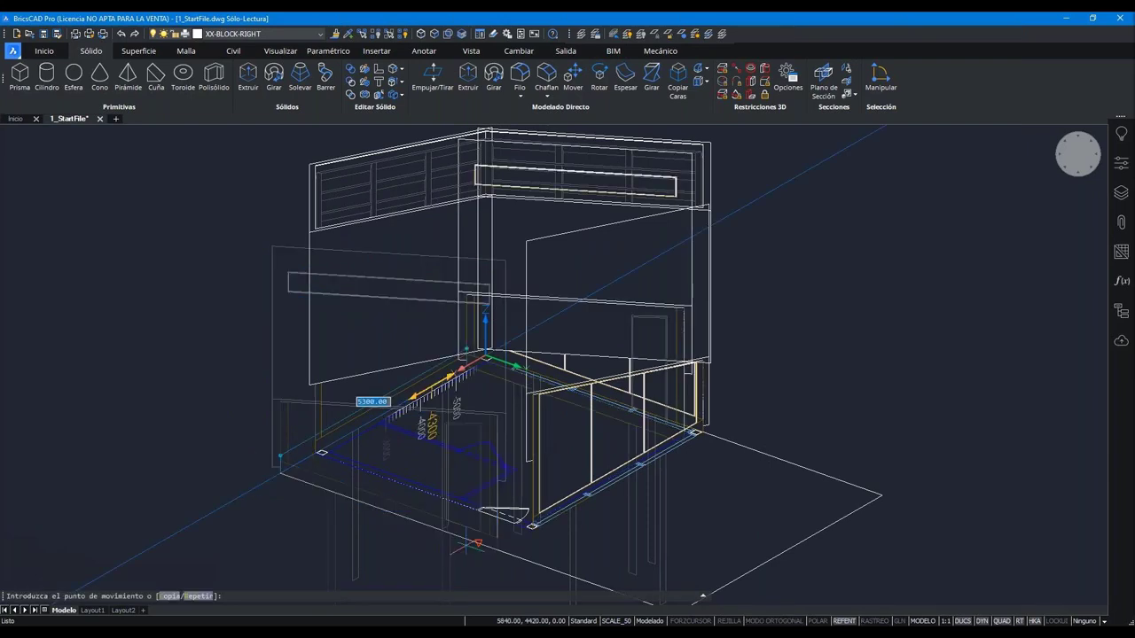
{"action": "key", "text": "Escape"}
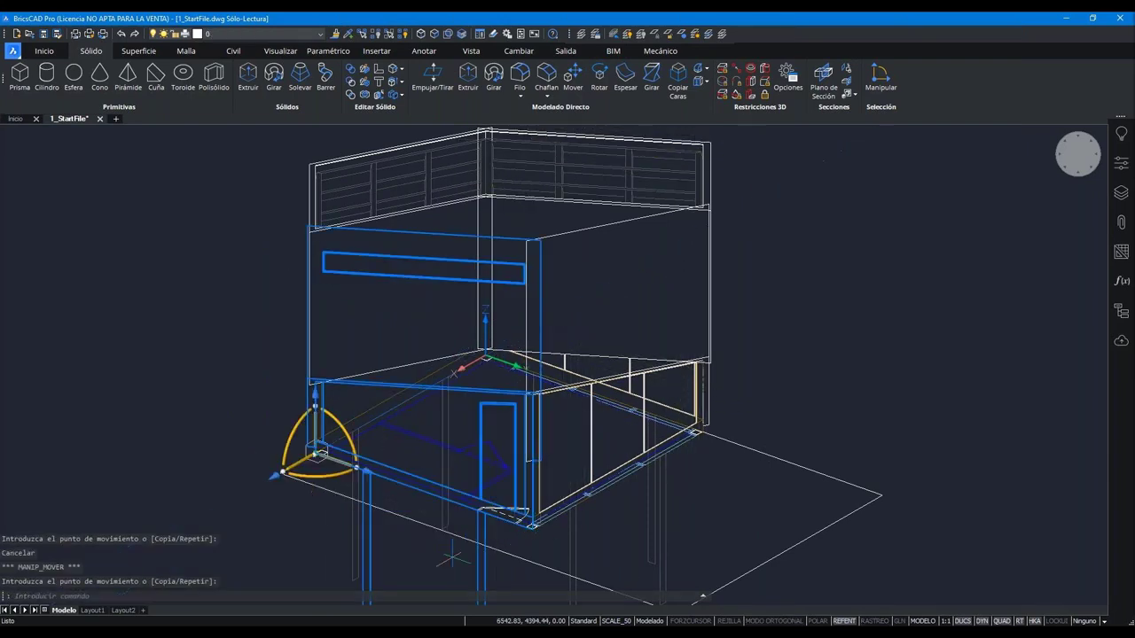
{"action": "key", "text": "Escape"}
{"action": "mouse_move", "coordinate": [807, 514]}
{"action": "middle_mouse_down", "text": "shift"}
{"action": "mouse_move", "coordinate": [676, 498]}
{"action": "mouse_move", "coordinate": [666, 477]}
{"action": "mouse_move", "coordinate": [605, 451]}
{"action": "mouse_move", "coordinate": [573, 375]}
{"action": "middle_mouse_up", "text": "shift"}
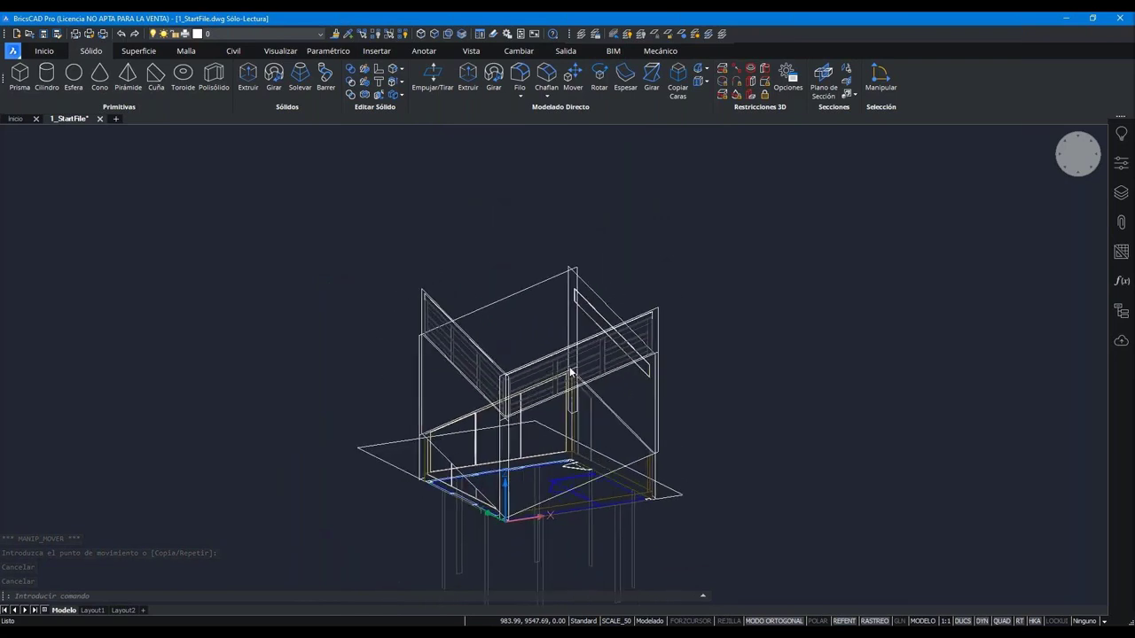
- Hide the left and right railing blocks
{"action": "left_click", "coordinate": [376, 34]}
{"action": "left_click", "coordinate": [461, 346]}
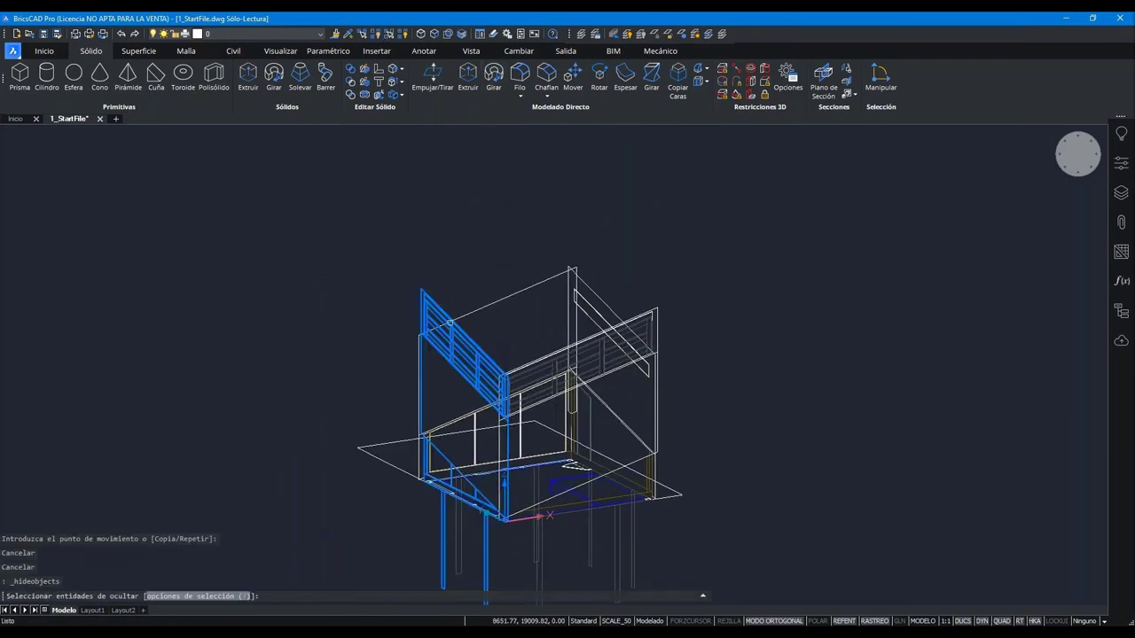
{"action": "left_click", "coordinate": [530, 372]}
{"action": "key", "text": "Return"}
- Isolate the front wall panel and right-side wall, hiding everything else
{"action": "middle_click_drag", "start_coordinate": [612, 434], "coordinate": [635, 452], "text": "shift"}
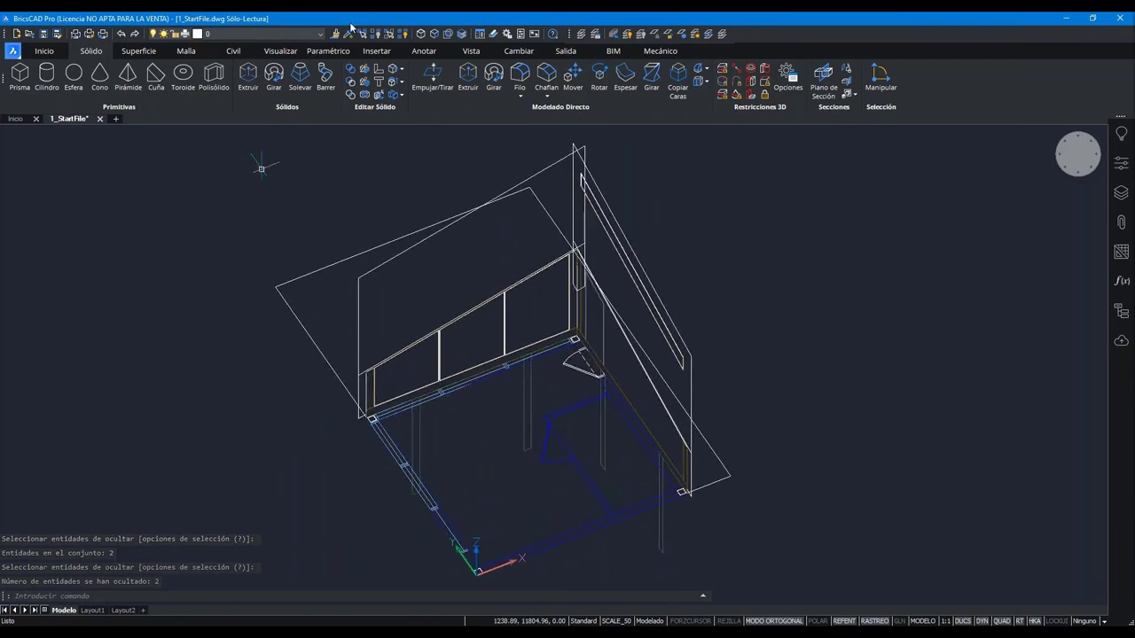
{"action": "left_click", "coordinate": [348, 34]}
{"action": "left_click", "coordinate": [386, 269]}
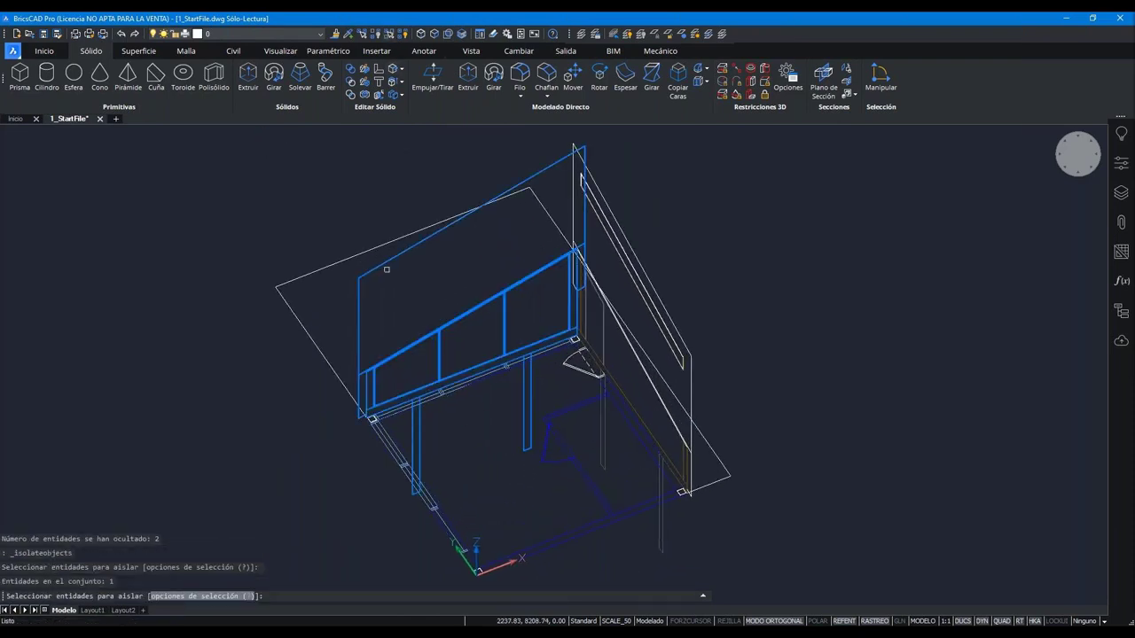
{"action": "left_click", "coordinate": [586, 264]}
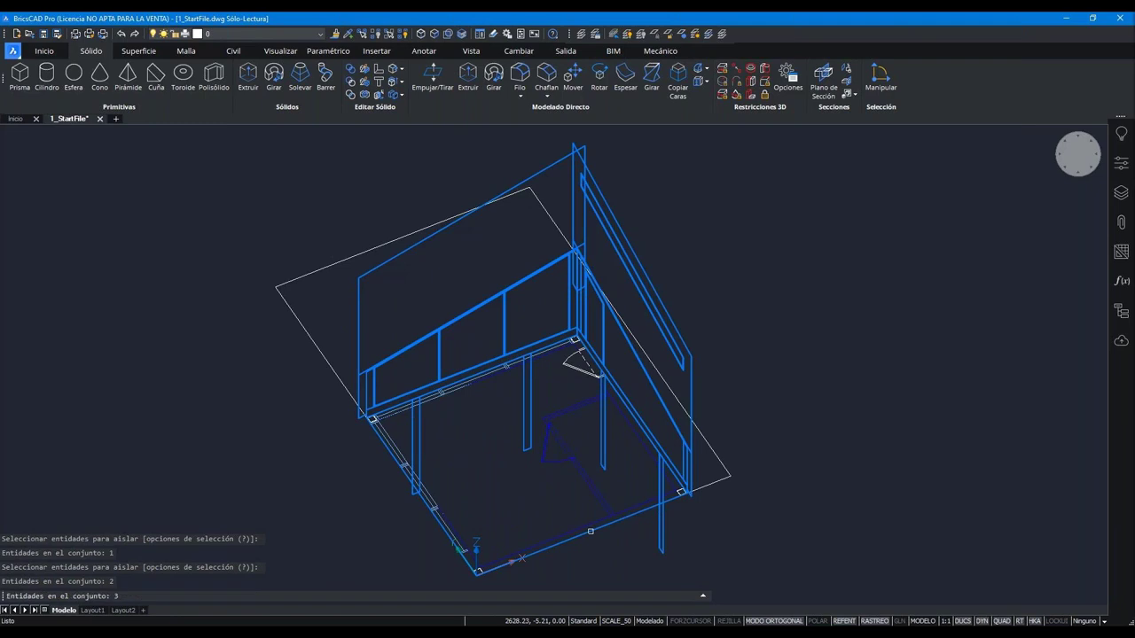
{"action": "key", "text": "Return"}
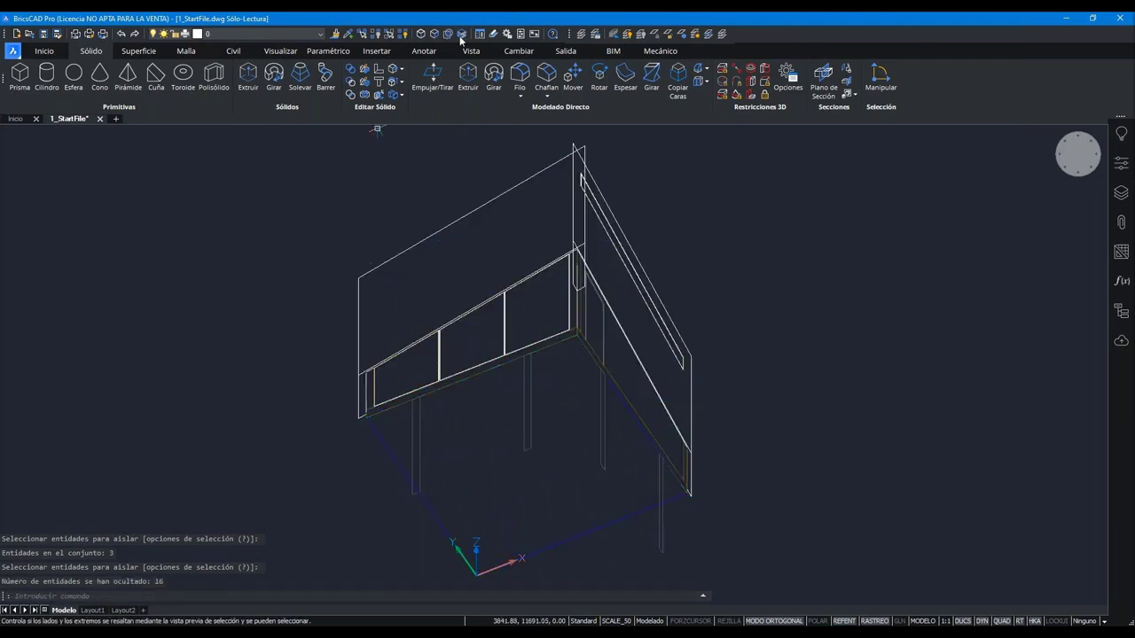
- Extrude the bottom face into a solid box for the upper volume
{"action": "left_click", "coordinate": [468, 75]}
{"action": "left_click", "coordinate": [552, 431]}
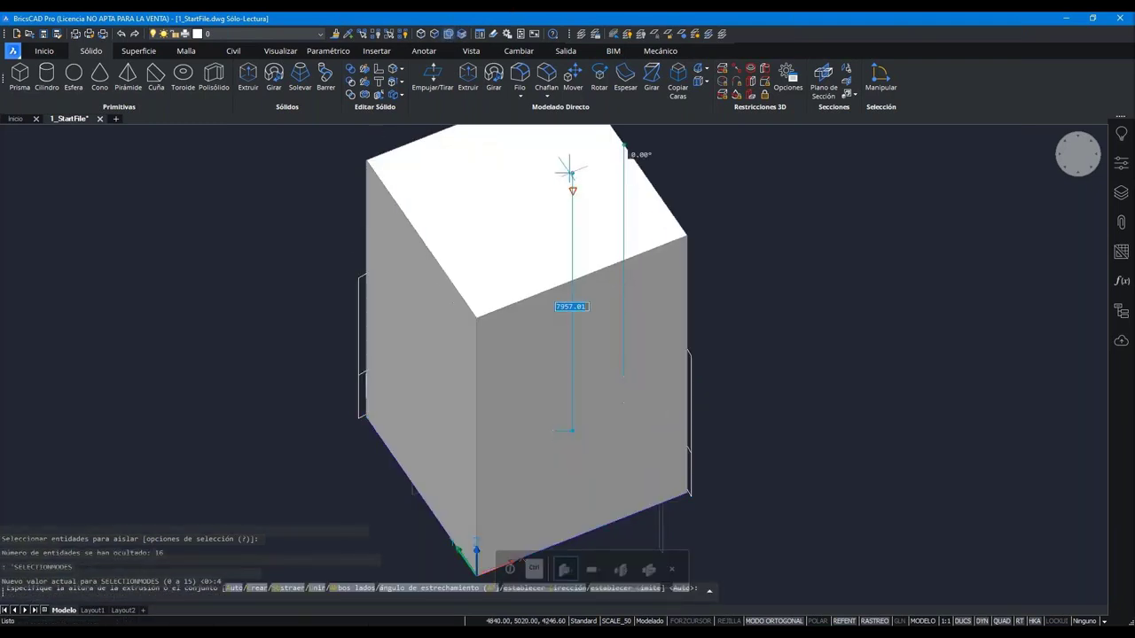
{"action": "middle_click_drag", "start_coordinate": [571, 160], "coordinate": [760, 224], "text": "shift"}
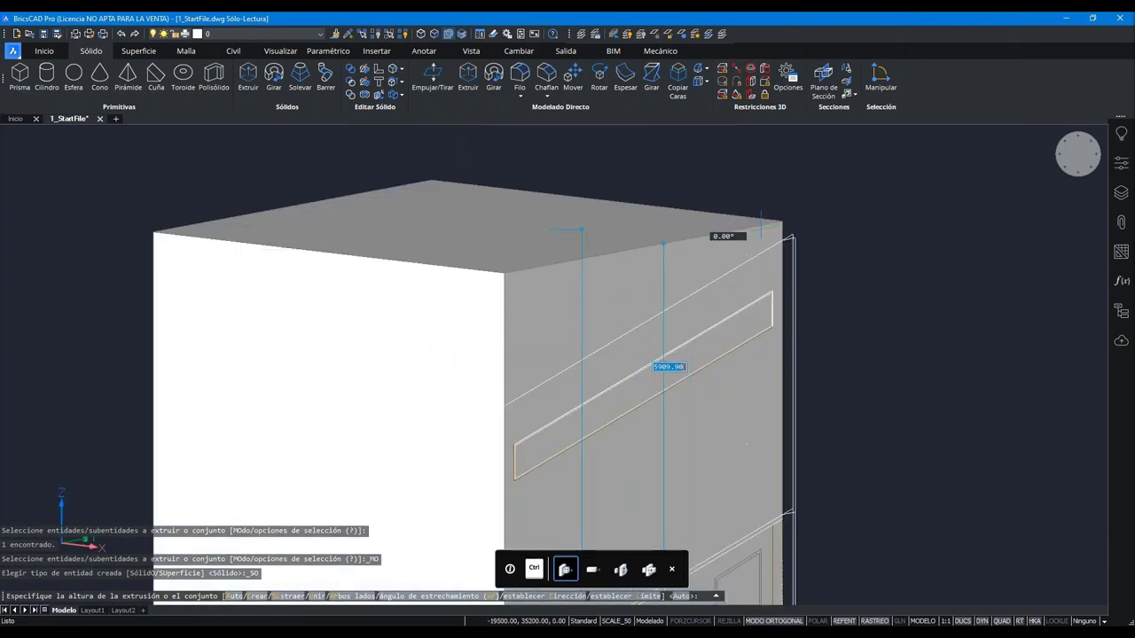
{"action": "left_click", "coordinate": [770, 236]}
{"action": "scroll", "coordinate": [771, 236], "scroll_direction": "up", "scroll_amount": 3}
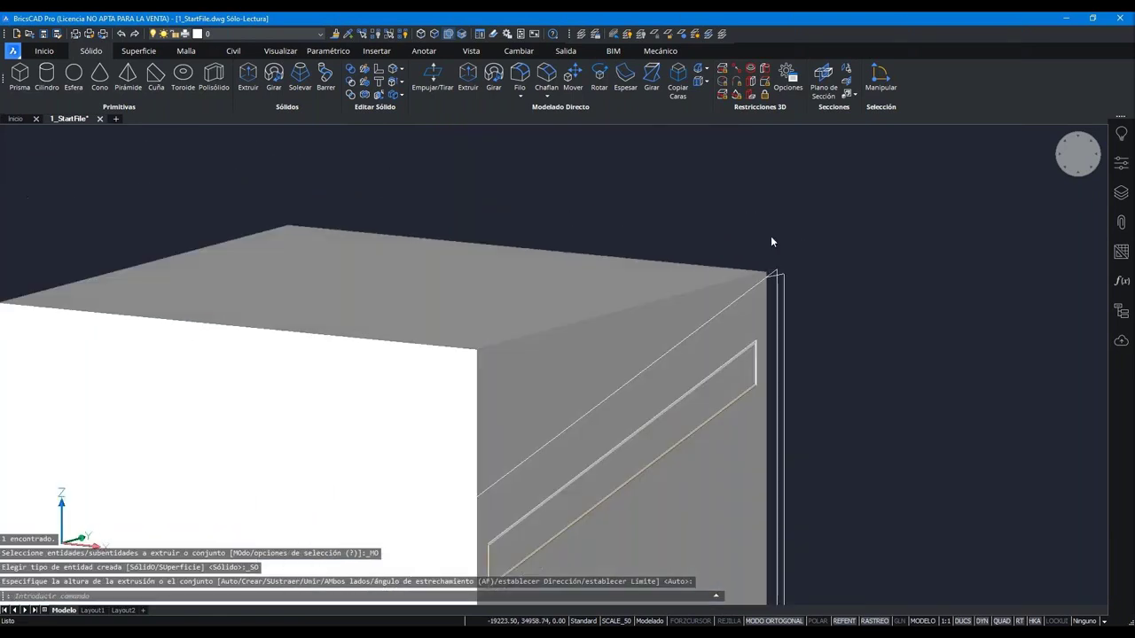
{"action": "scroll", "coordinate": [771, 235], "scroll_direction": "down", "scroll_amount": 4}
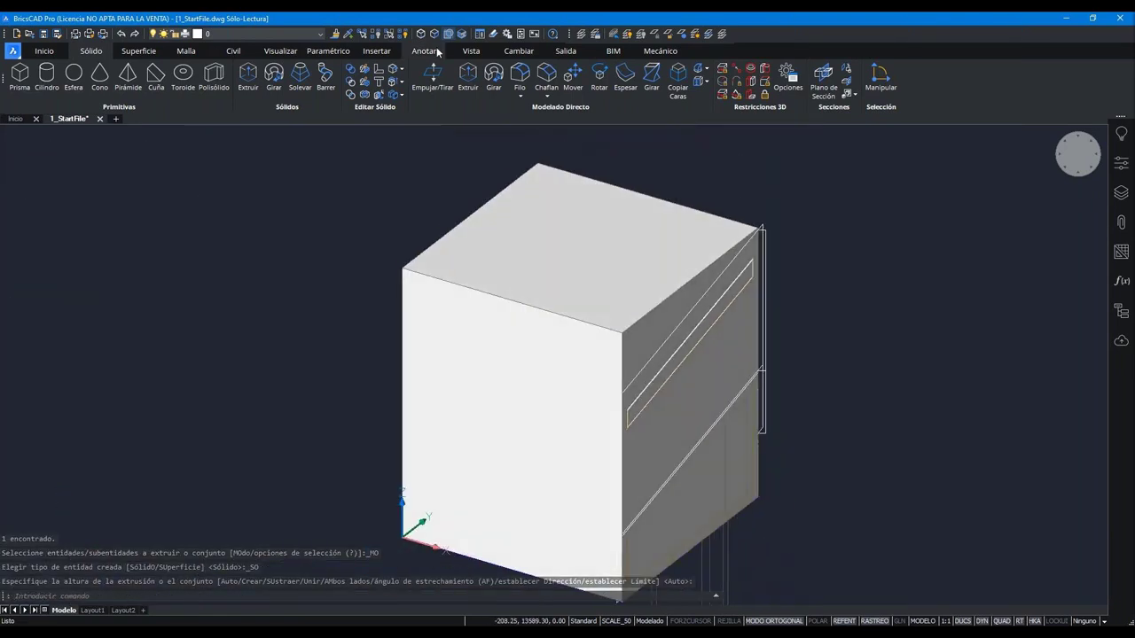
- Switch selection to solid faces and offset the top face's outline around it
{"action": "left_click", "coordinate": [445, 36]}
{"action": "left_click", "coordinate": [433, 34]}
{"action": "scroll", "coordinate": [665, 261], "scroll_direction": "up", "scroll_amount": 2}
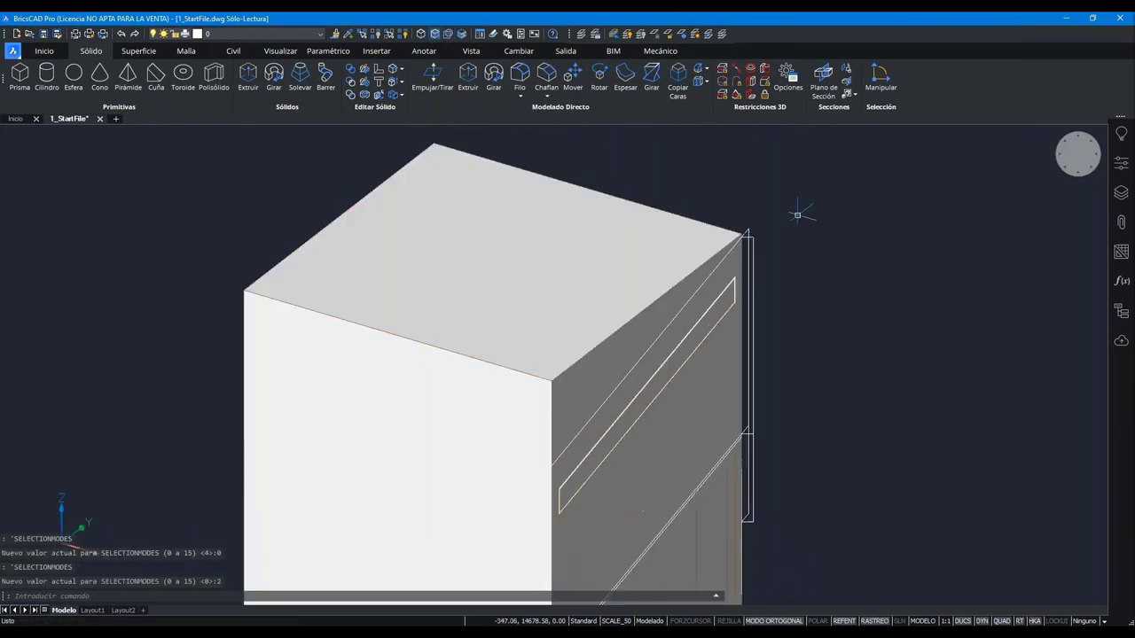
{"action": "scroll", "coordinate": [663, 264], "scroll_direction": "up", "scroll_amount": 2}
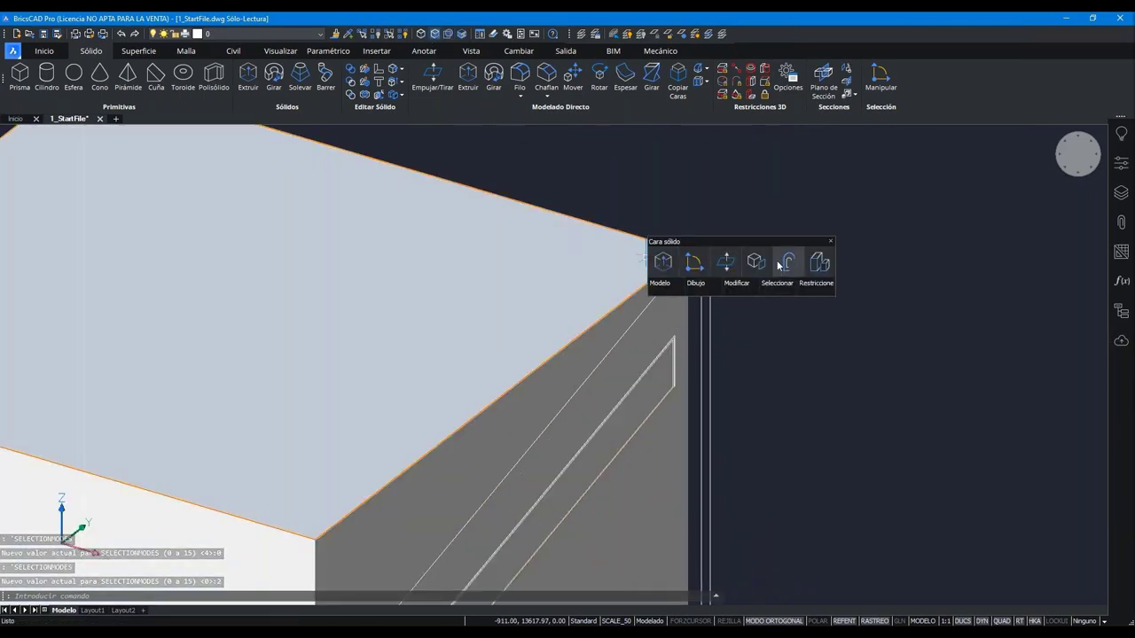
{"action": "left_click", "coordinate": [787, 261]}
{"action": "left_click", "coordinate": [705, 241]}
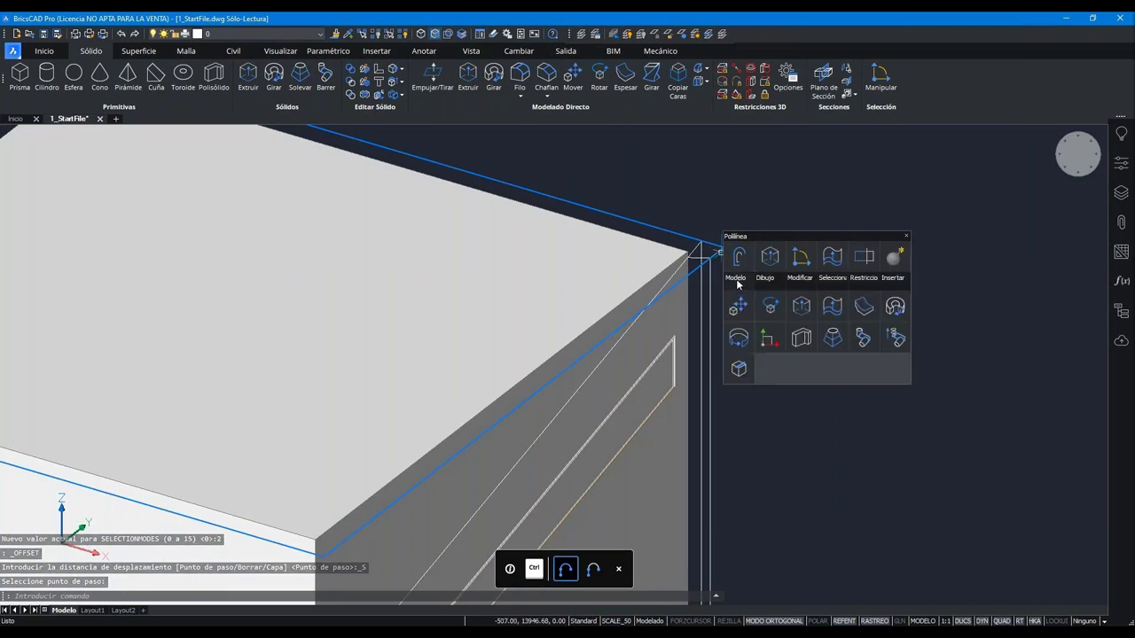
{"action": "mouse_move", "coordinate": [741, 266]}
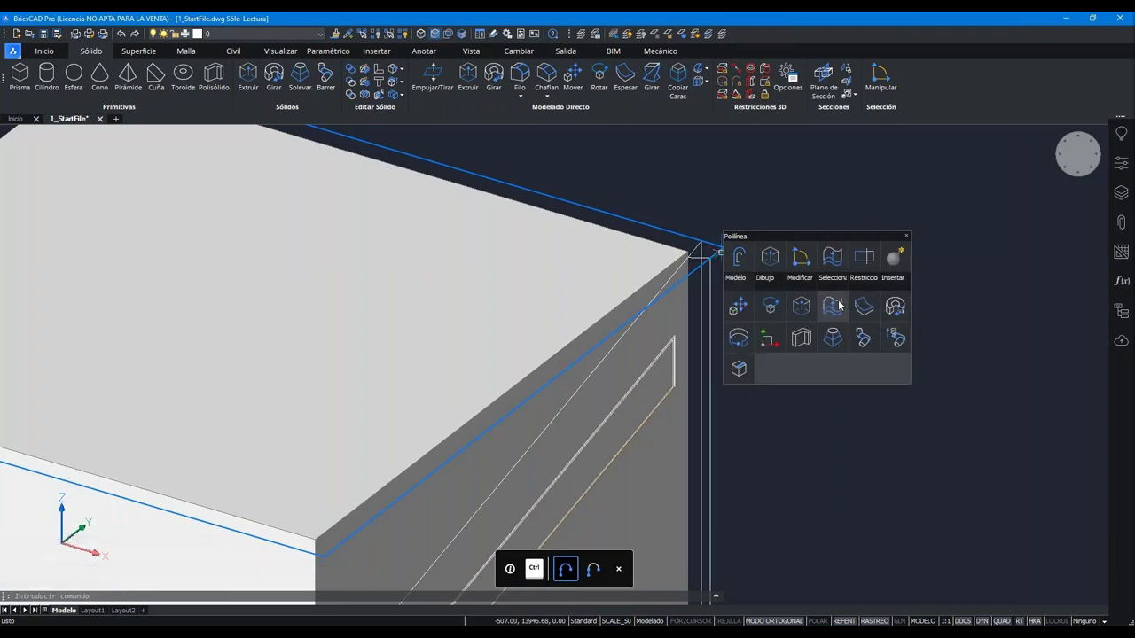
- Extrude the offset outline into a surrounding surface band
{"action": "left_click", "coordinate": [839, 305]}
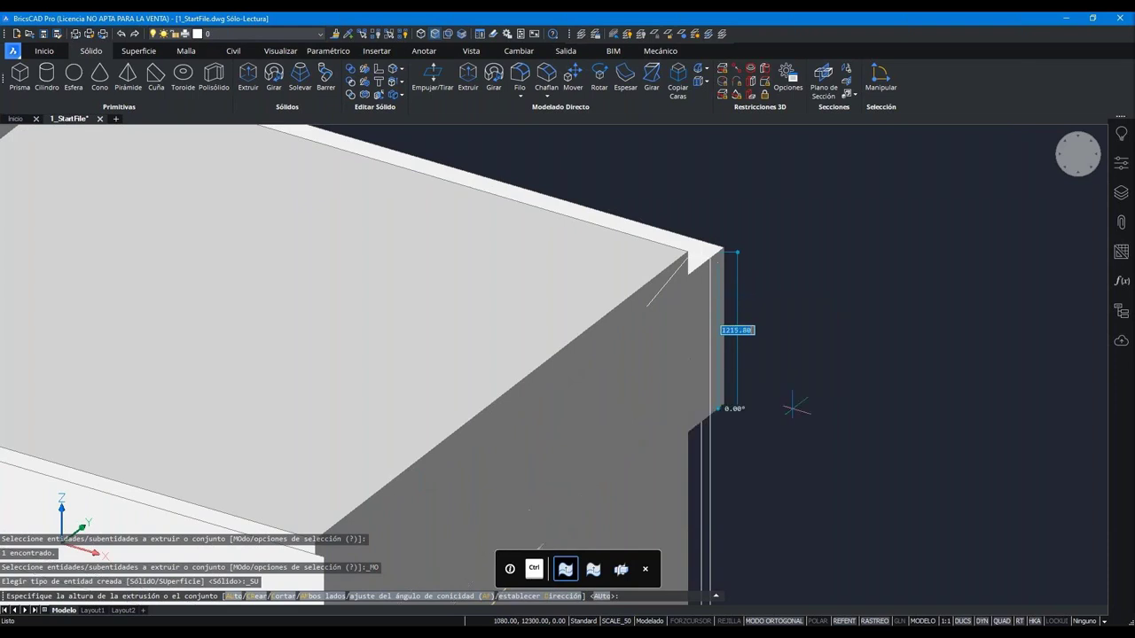
{"action": "scroll", "coordinate": [736, 373], "scroll_direction": "up", "scroll_amount": 3}
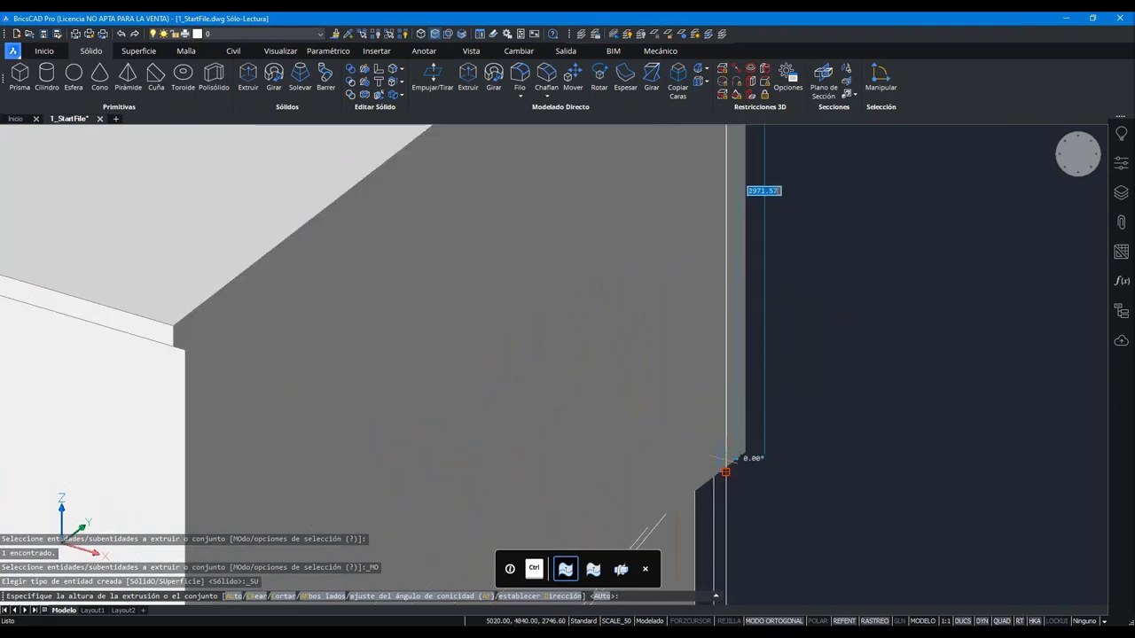
{"action": "left_click", "coordinate": [762, 426]}
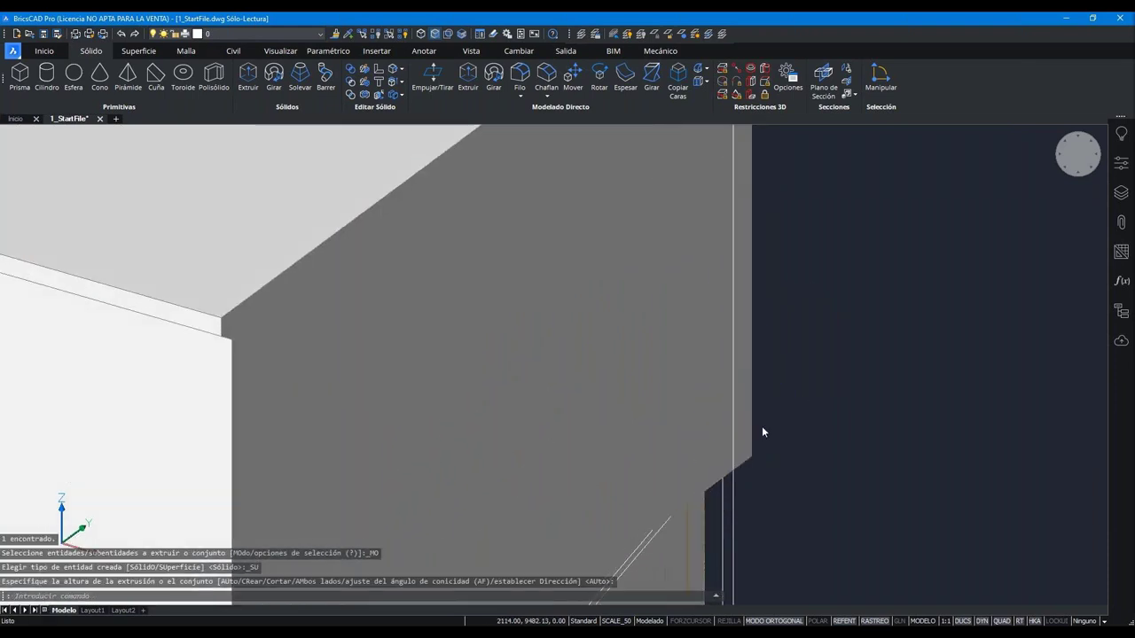
{"action": "scroll", "coordinate": [762, 426], "scroll_direction": "up", "scroll_amount": 3}
{"action": "scroll", "coordinate": [771, 448], "scroll_direction": "up", "scroll_amount": 2}
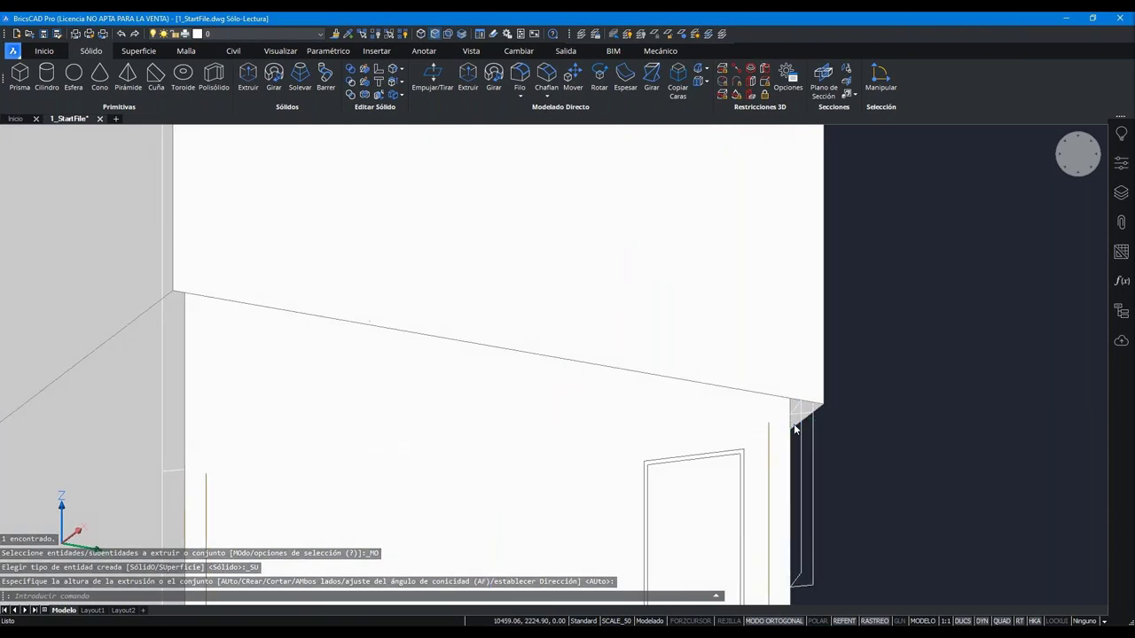
{"action": "scroll", "coordinate": [685, 458], "scroll_direction": "down", "scroll_amount": 3}
{"action": "scroll", "coordinate": [709, 399], "scroll_direction": "down", "scroll_amount": 2}
- Select the translucent surface box and begin thickening it
{"action": "left_click", "coordinate": [676, 334]}
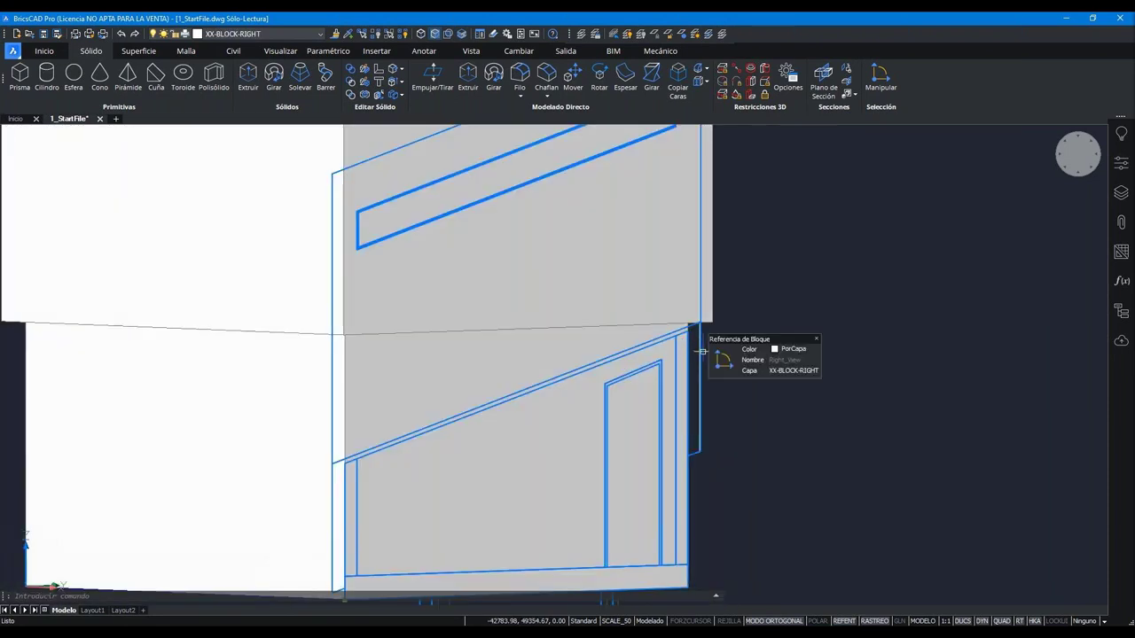
{"action": "scroll", "coordinate": [701, 350], "scroll_direction": "down", "scroll_amount": 2}
{"action": "scroll", "coordinate": [709, 353], "scroll_direction": "down", "scroll_amount": 2}
{"action": "scroll", "coordinate": [821, 427], "scroll_direction": "up", "scroll_amount": 2}
{"action": "middle_click_drag", "start_coordinate": [821, 425], "coordinate": [664, 277], "text": "shift"}
{"action": "key", "text": "Escape"}
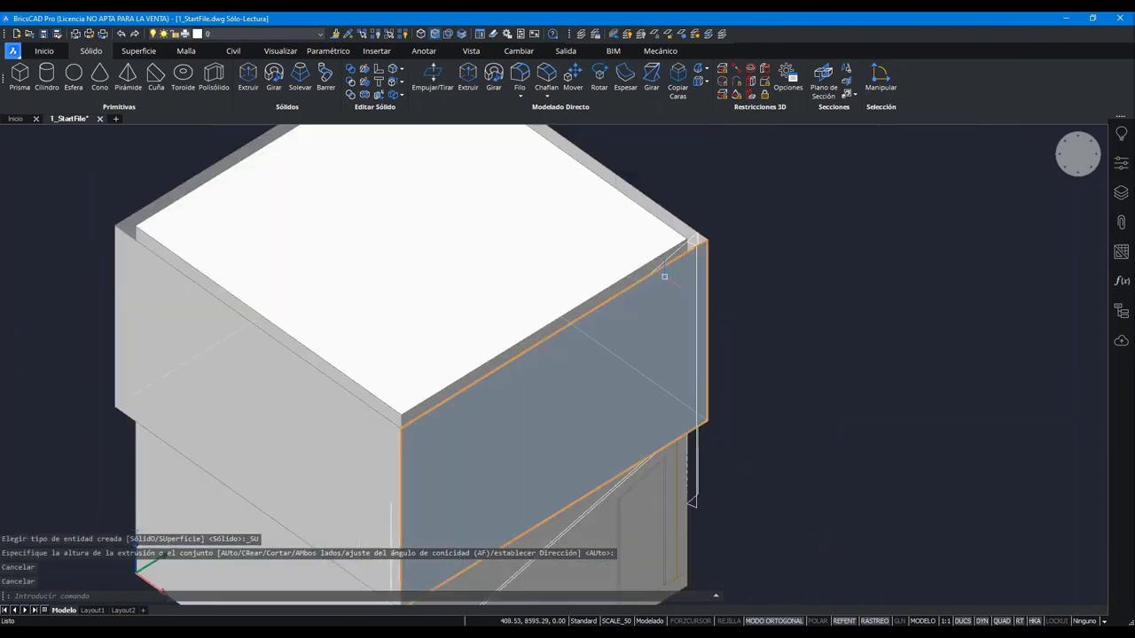
{"action": "left_click", "coordinate": [664, 276]}
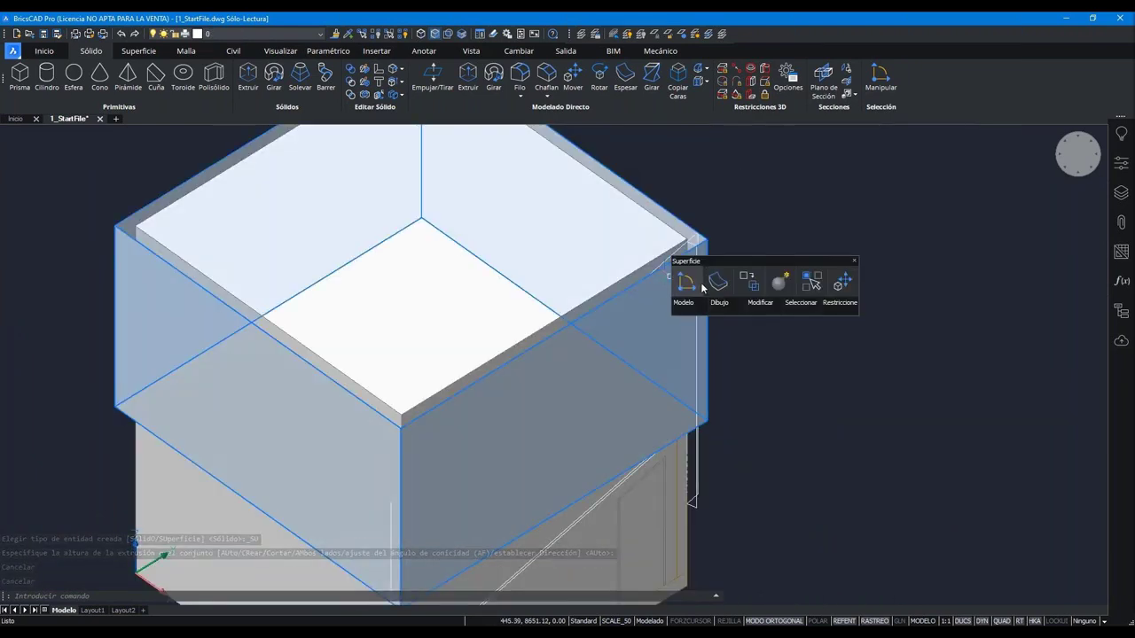
{"action": "left_click", "coordinate": [749, 283]}
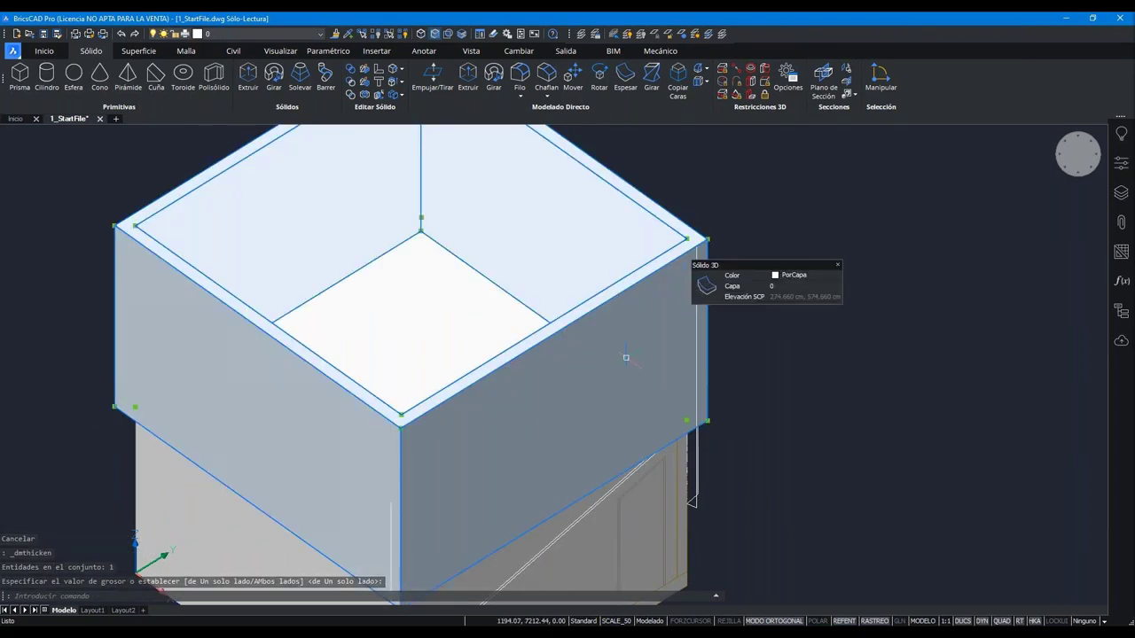
{"action": "key", "text": "Escape"}
{"action": "middle_click_drag", "start_coordinate": [622, 360], "coordinate": [612, 293], "text": "shift"}
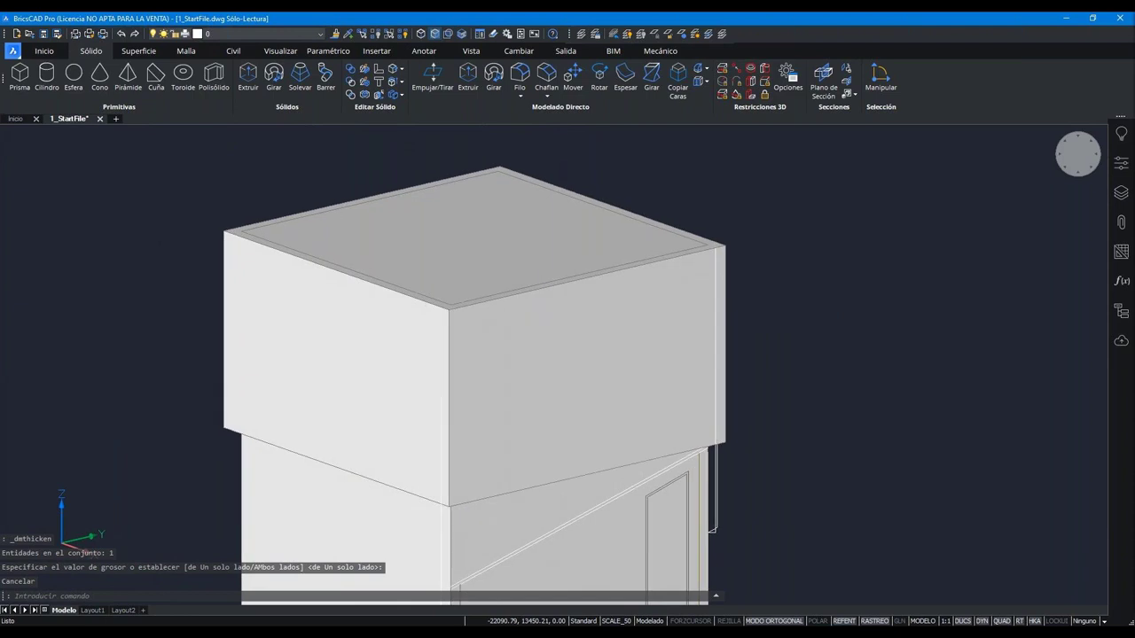
{"action": "middle_click_drag", "start_coordinate": [674, 385], "coordinate": [704, 384], "text": "shift"}
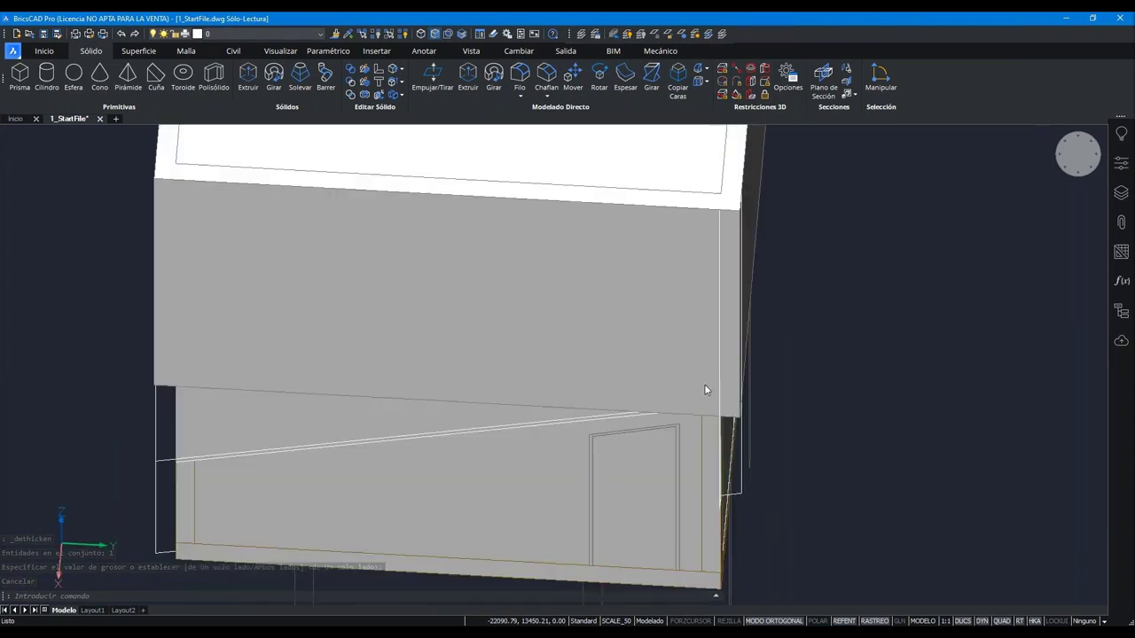
{"action": "left_click", "coordinate": [812, 363]}
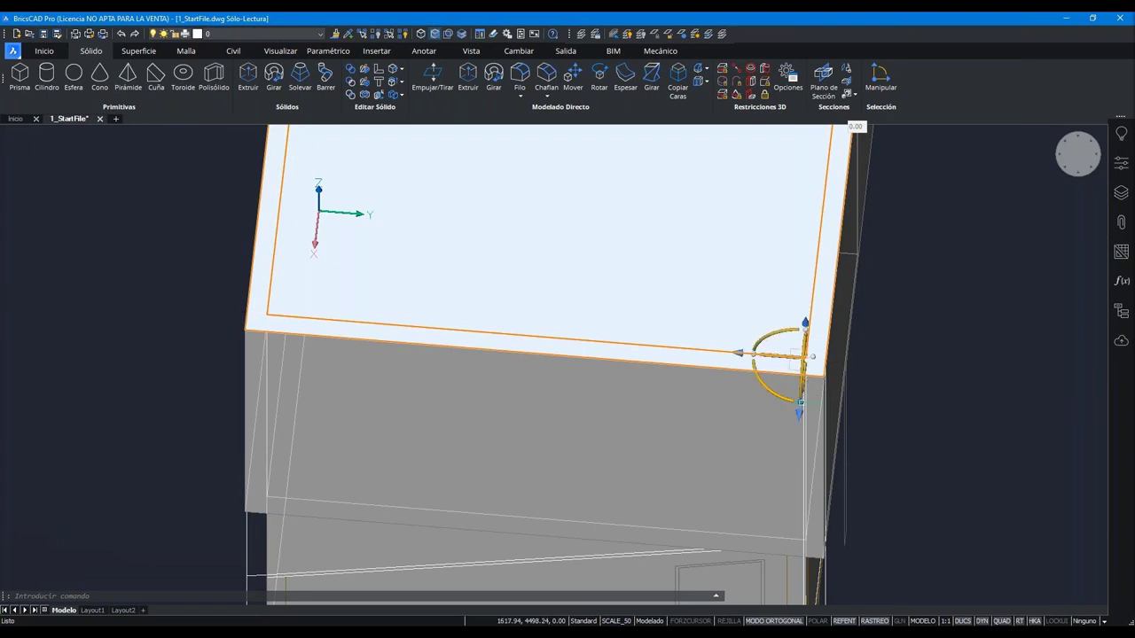
{"action": "left_click", "coordinate": [784, 392]}
{"action": "key", "text": "Escape"}
{"action": "key", "text": "Escape"}
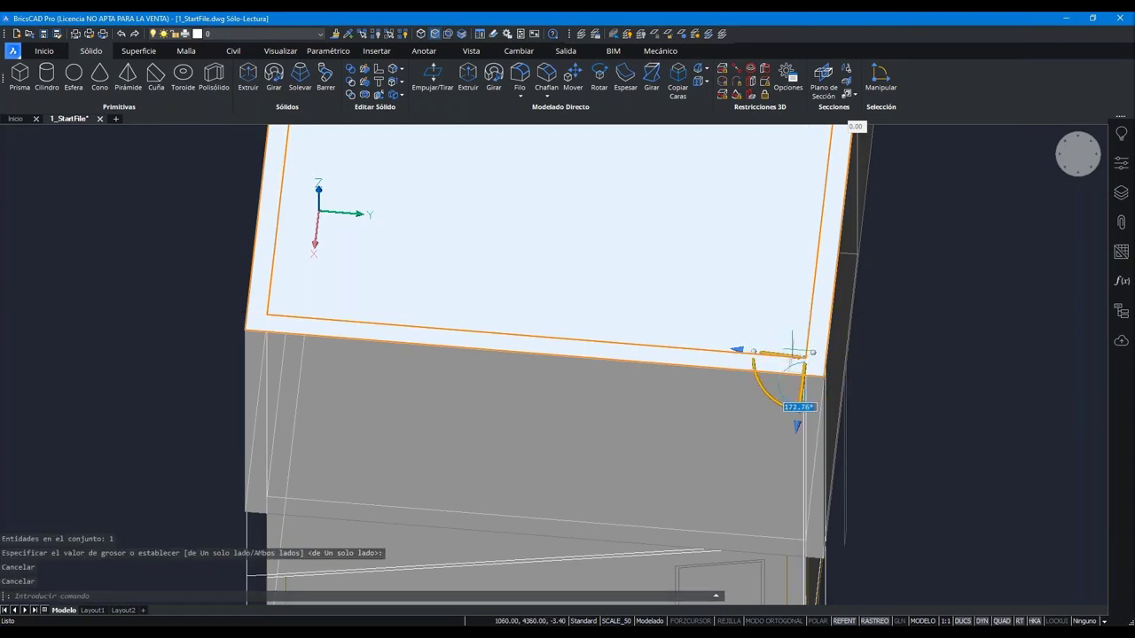
{"action": "key", "text": "Escape"}
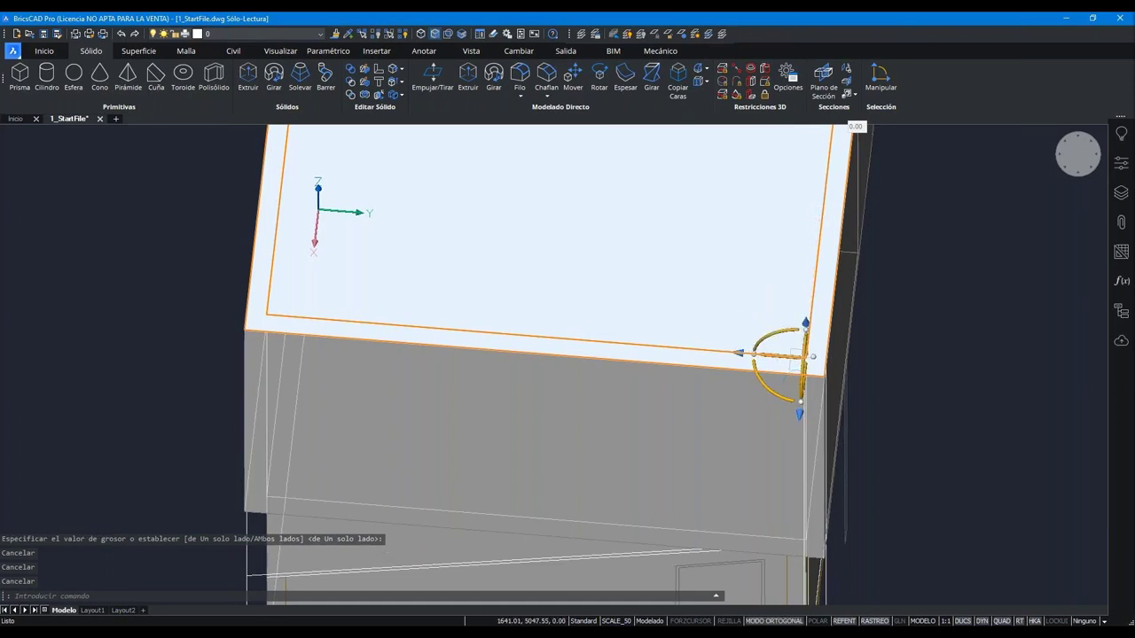
{"action": "middle_click_drag", "start_coordinate": [812, 356], "coordinate": [836, 358], "text": "shift"}
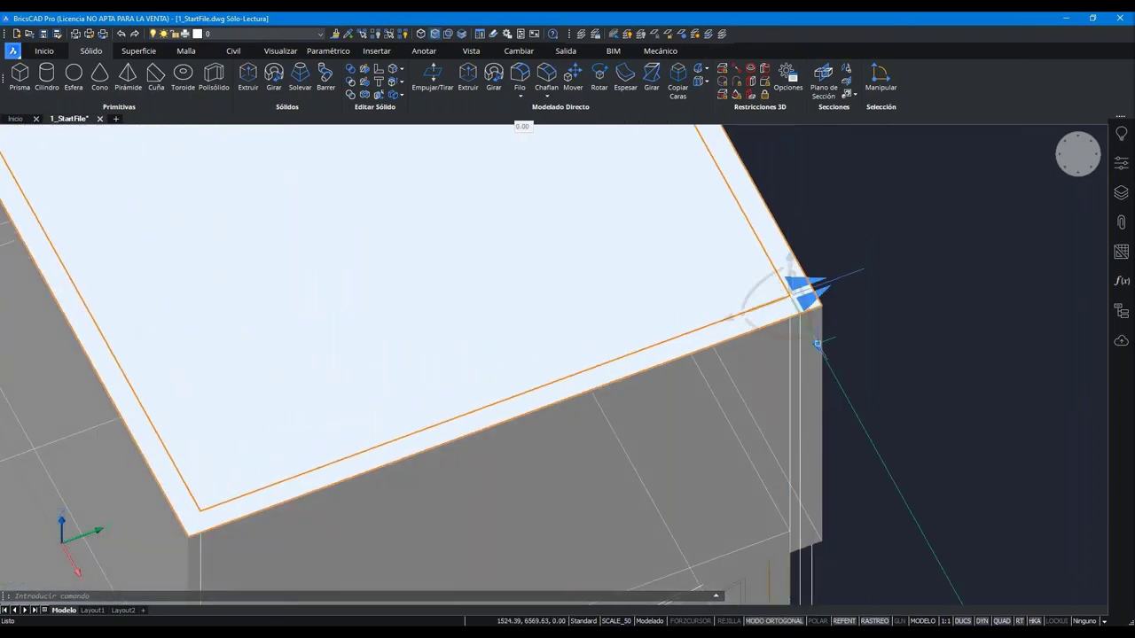
{"action": "key", "text": "Escape"}
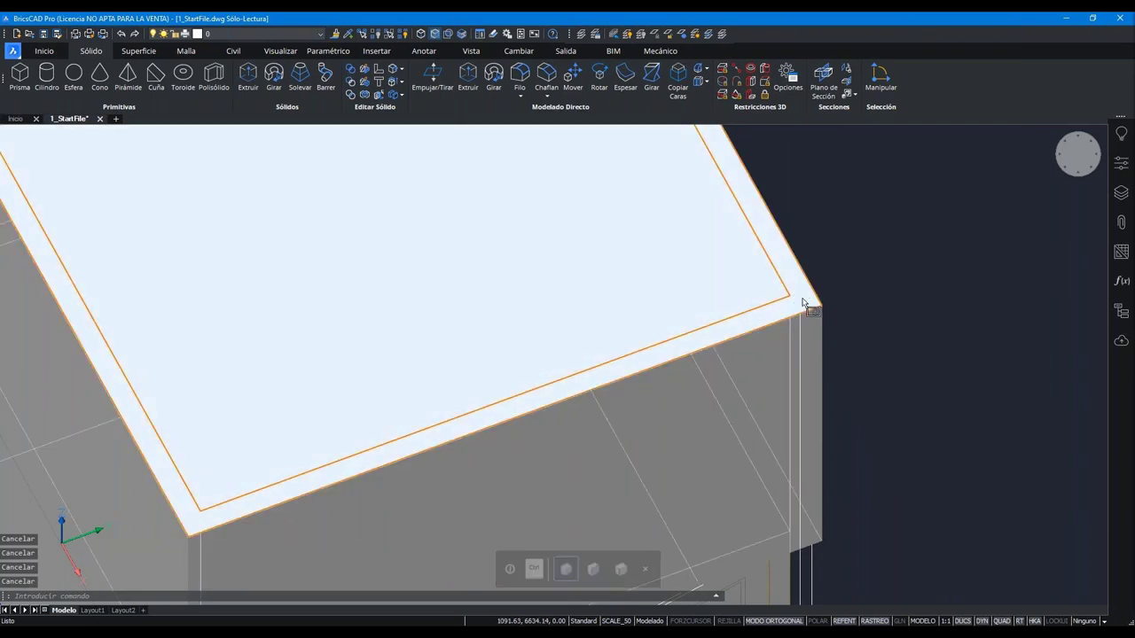
{"action": "left_click", "coordinate": [795, 290]}
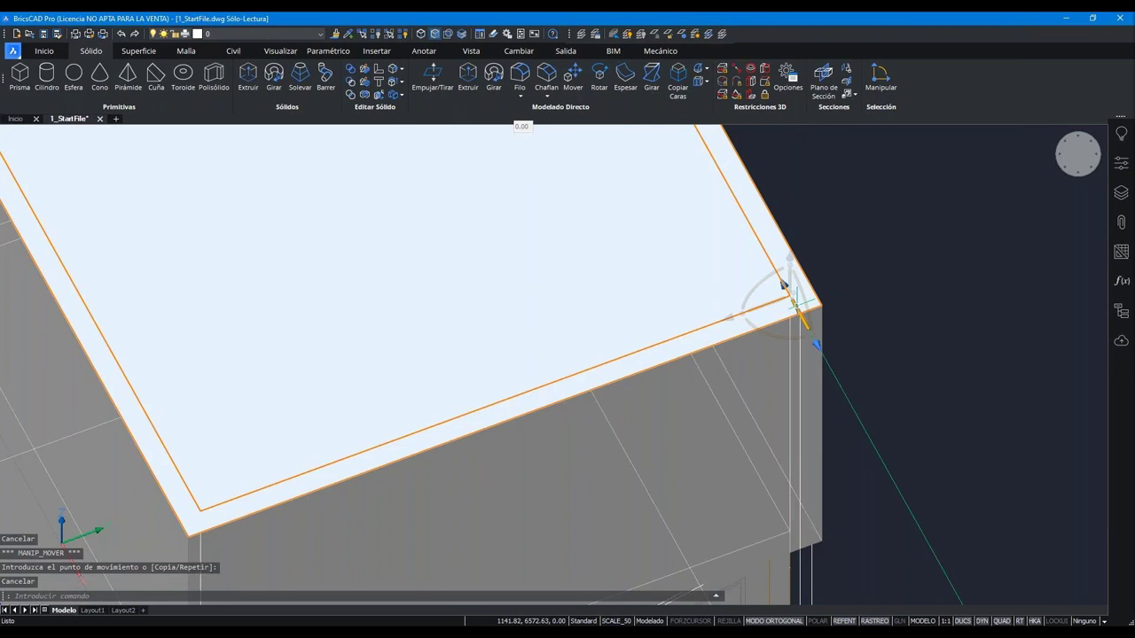
{"action": "left_click", "coordinate": [796, 300]}
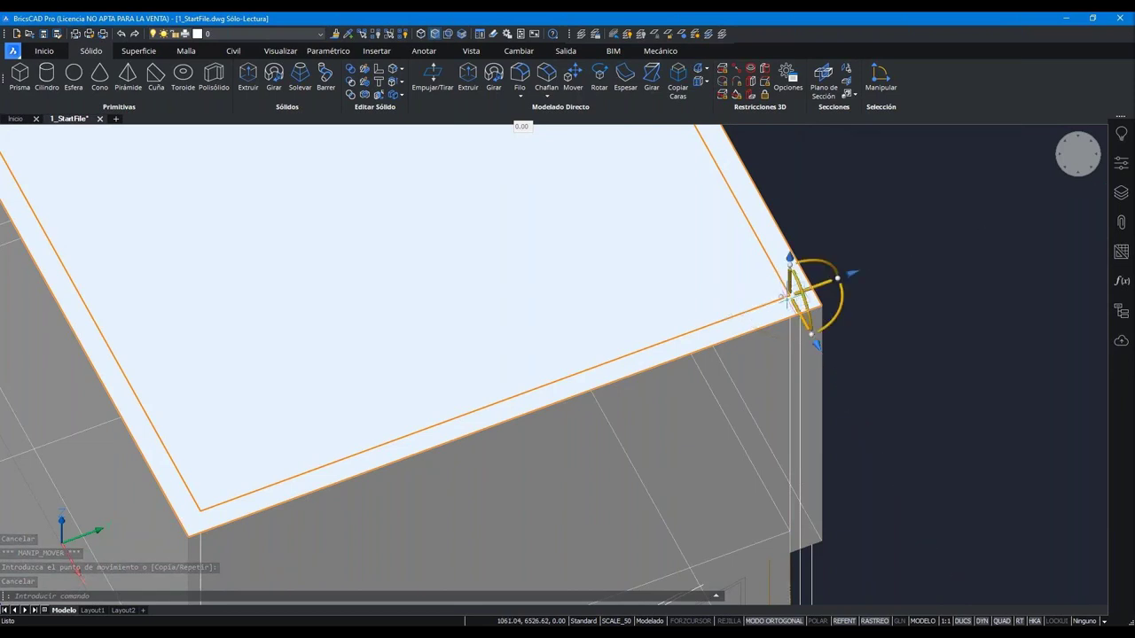
{"action": "left_click", "coordinate": [808, 326]}
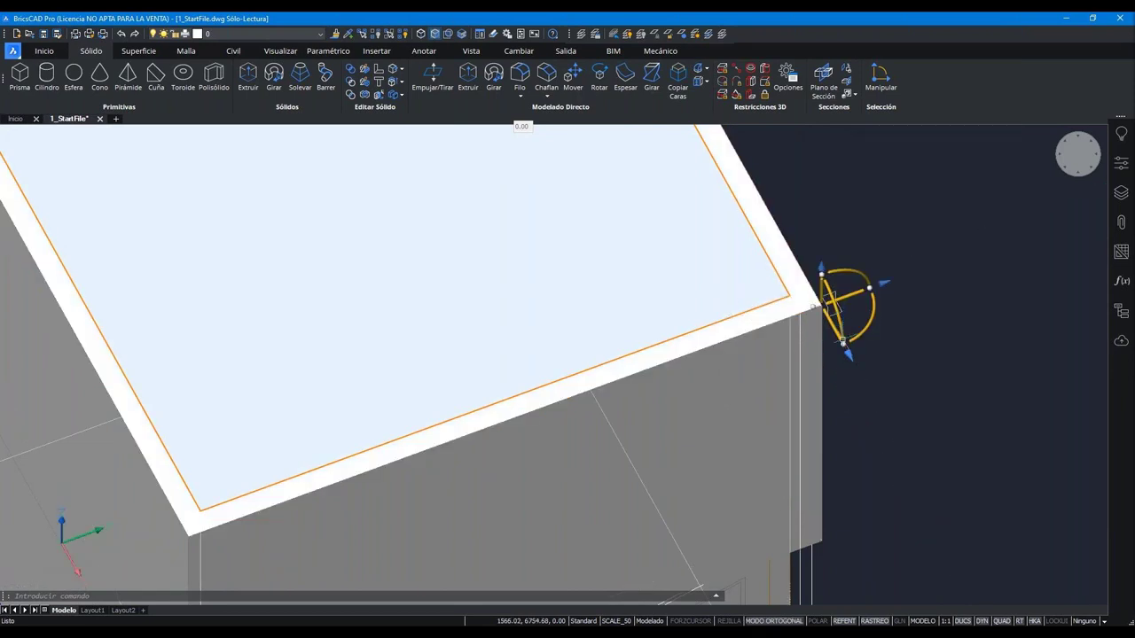
{"action": "left_click", "coordinate": [847, 342]}
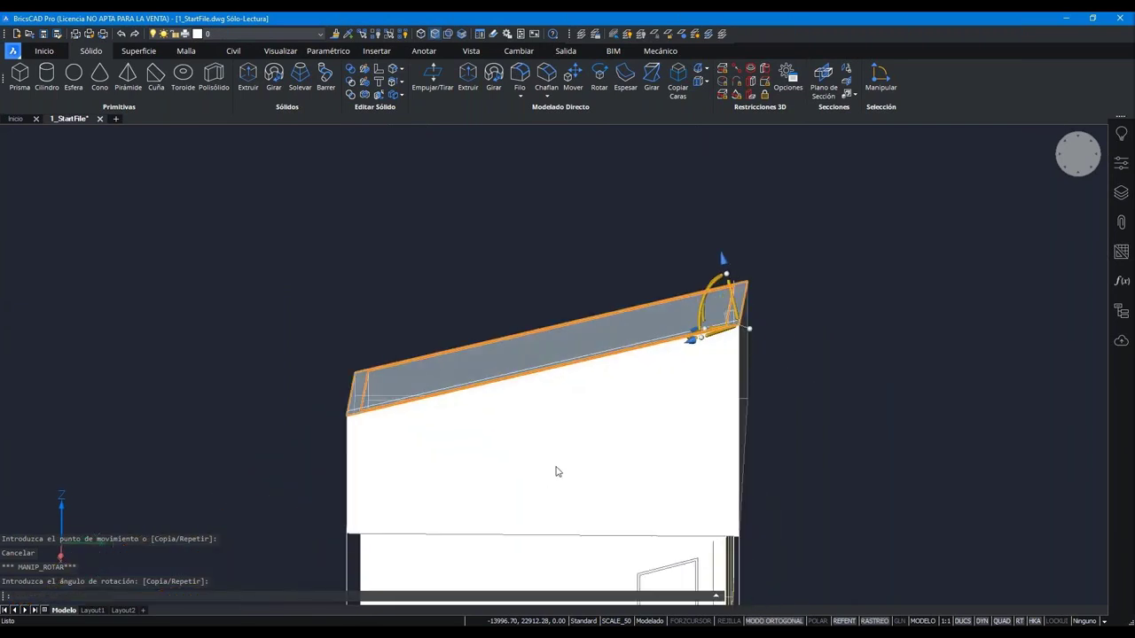
{"action": "key", "text": "Escape"}
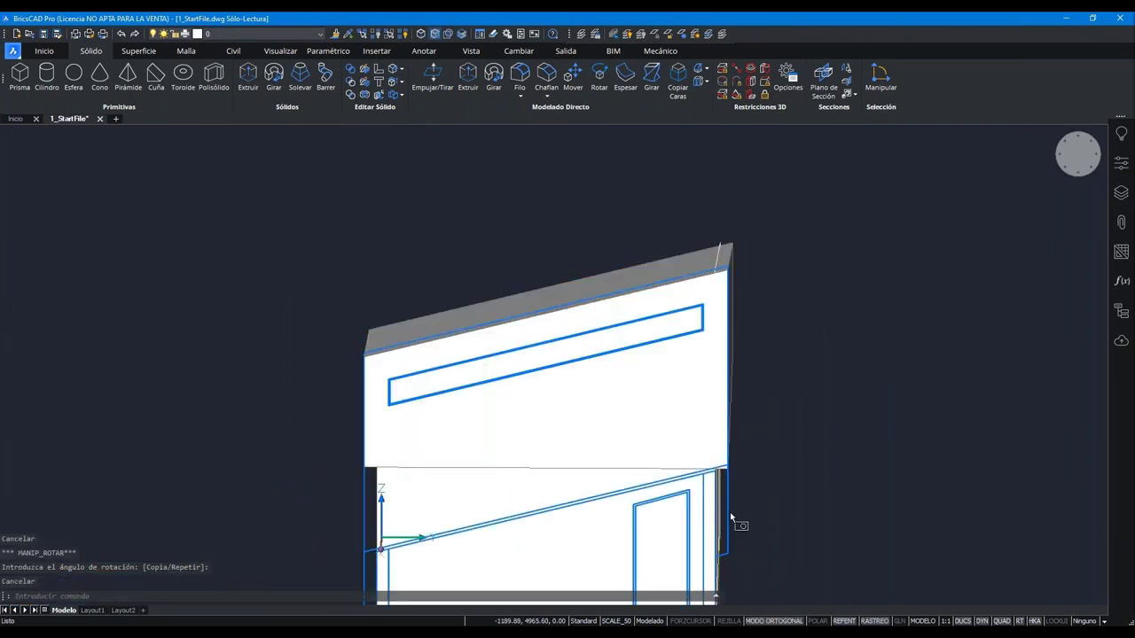
{"action": "middle_click_drag", "start_coordinate": [760, 470], "coordinate": [797, 426], "text": "shift"}
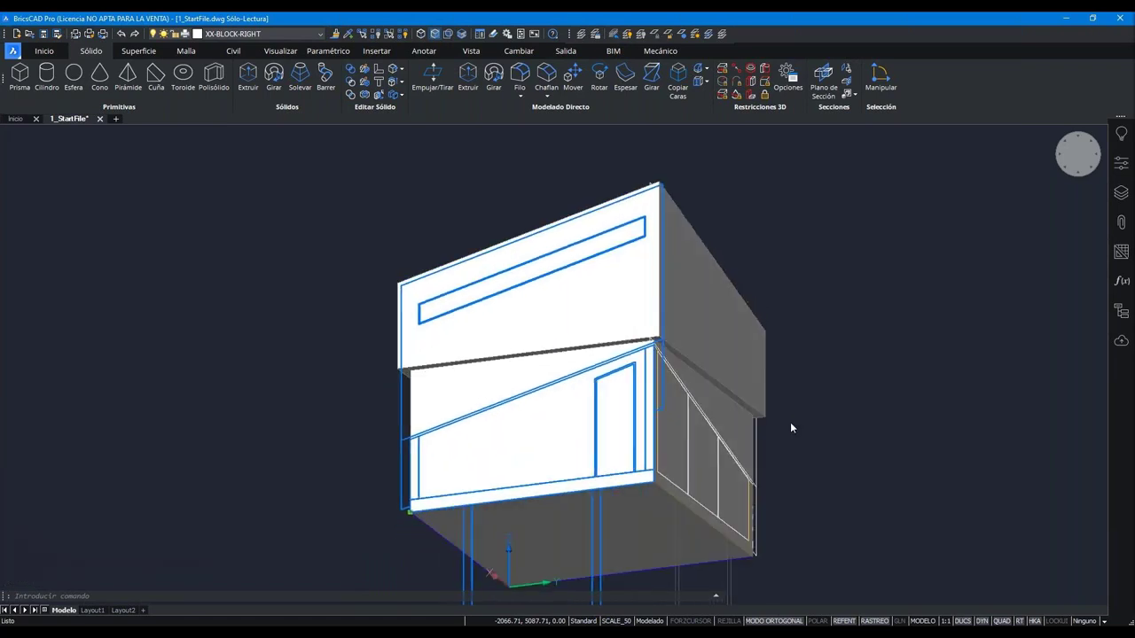
{"action": "scroll", "coordinate": [654, 296], "scroll_direction": "up", "scroll_amount": 5}
{"action": "scroll", "coordinate": [653, 296], "scroll_direction": "up", "scroll_amount": 2}
{"action": "left_click", "coordinate": [652, 305]}
{"action": "key", "text": "Escape"}
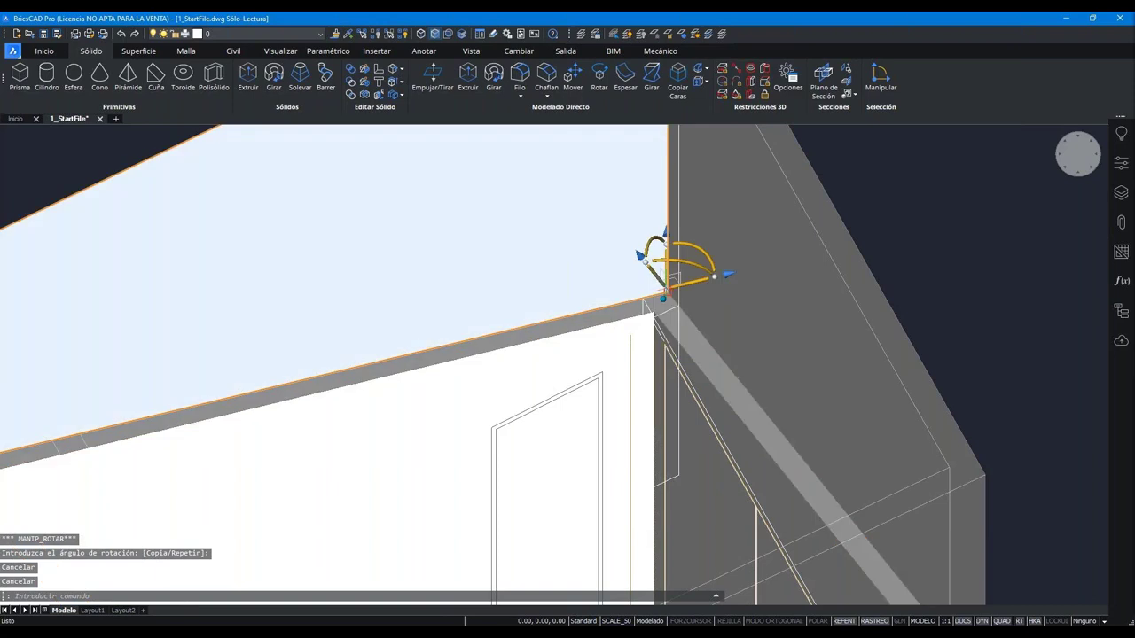
{"action": "left_click_drag", "start_coordinate": [670, 284], "coordinate": [654, 298]}
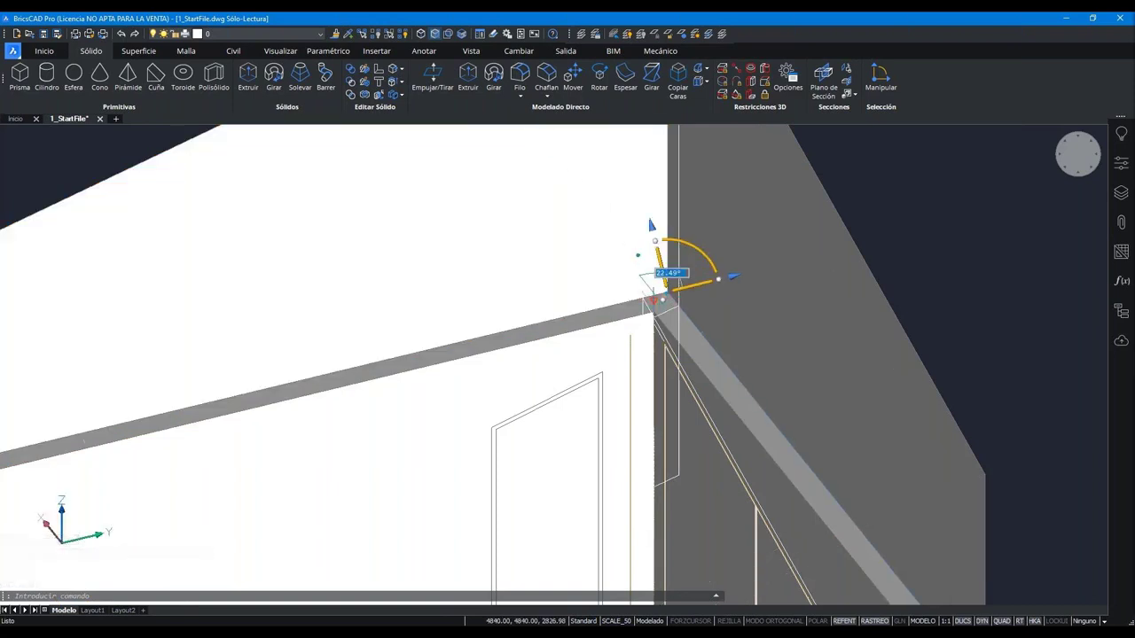
{"action": "middle_click_drag", "start_coordinate": [674, 302], "coordinate": [717, 395], "text": "shift"}
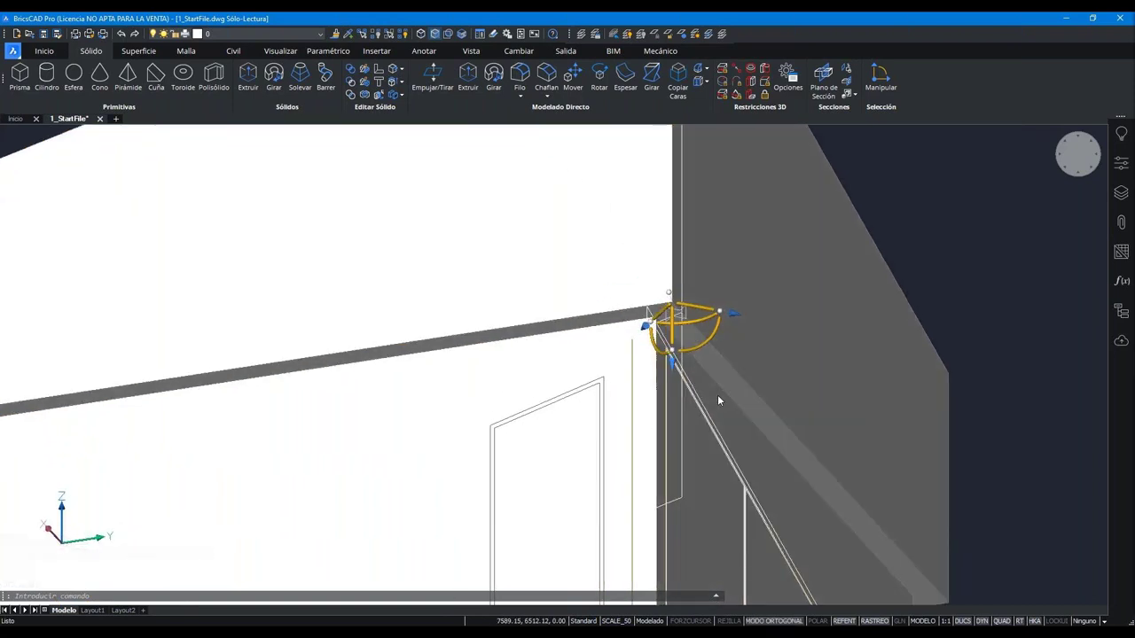
{"action": "left_click", "coordinate": [704, 368]}
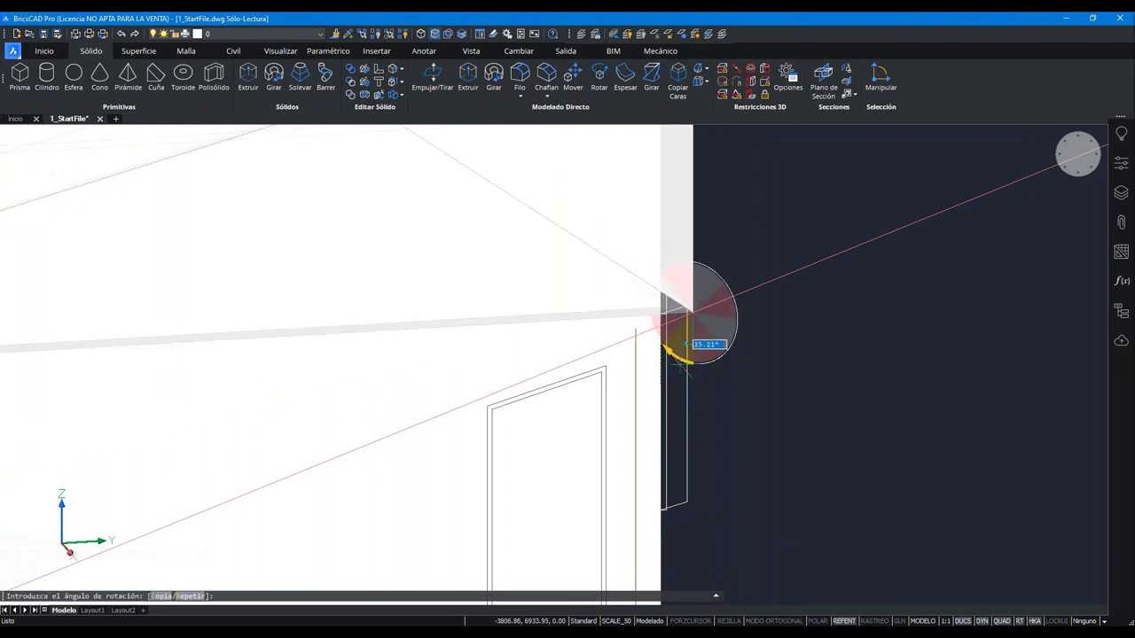
{"action": "key", "text": "Escape"}
{"action": "key", "text": "Escape"}
{"action": "middle_click_drag", "start_coordinate": [749, 417], "coordinate": [721, 380], "text": "shift"}
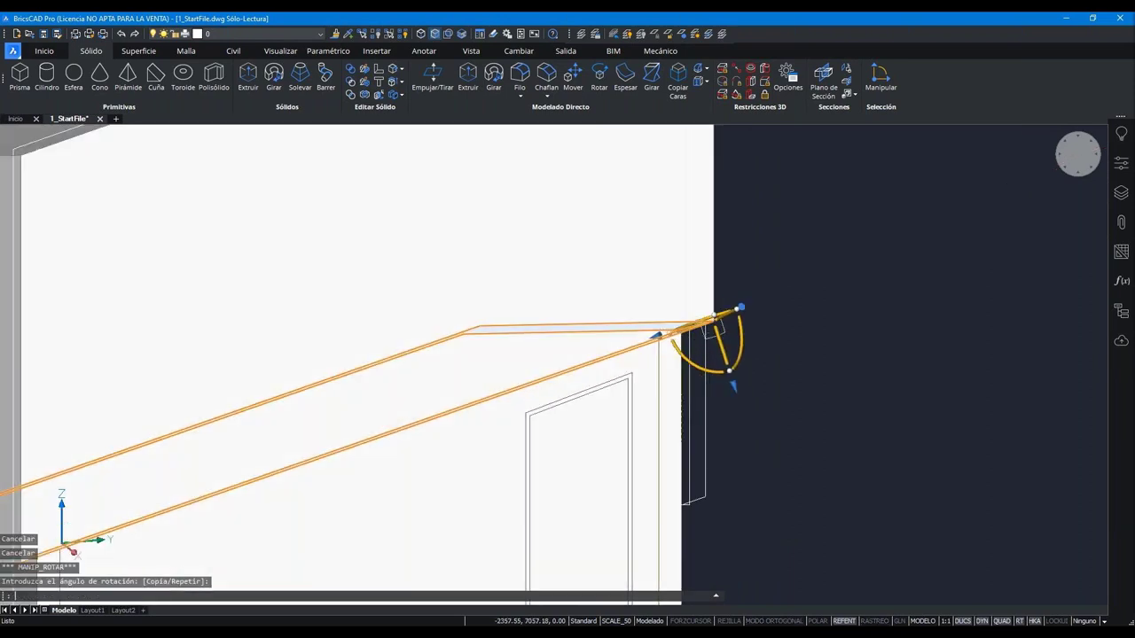
{"action": "scroll", "coordinate": [776, 419], "scroll_direction": "down", "scroll_amount": 3}
{"action": "mouse_move", "coordinate": [777, 419]}
{"action": "middle_mouse_down", "text": "shift"}
{"action": "mouse_move", "coordinate": [639, 417]}
{"action": "mouse_move", "coordinate": [748, 424]}
{"action": "middle_mouse_up", "text": "shift"}
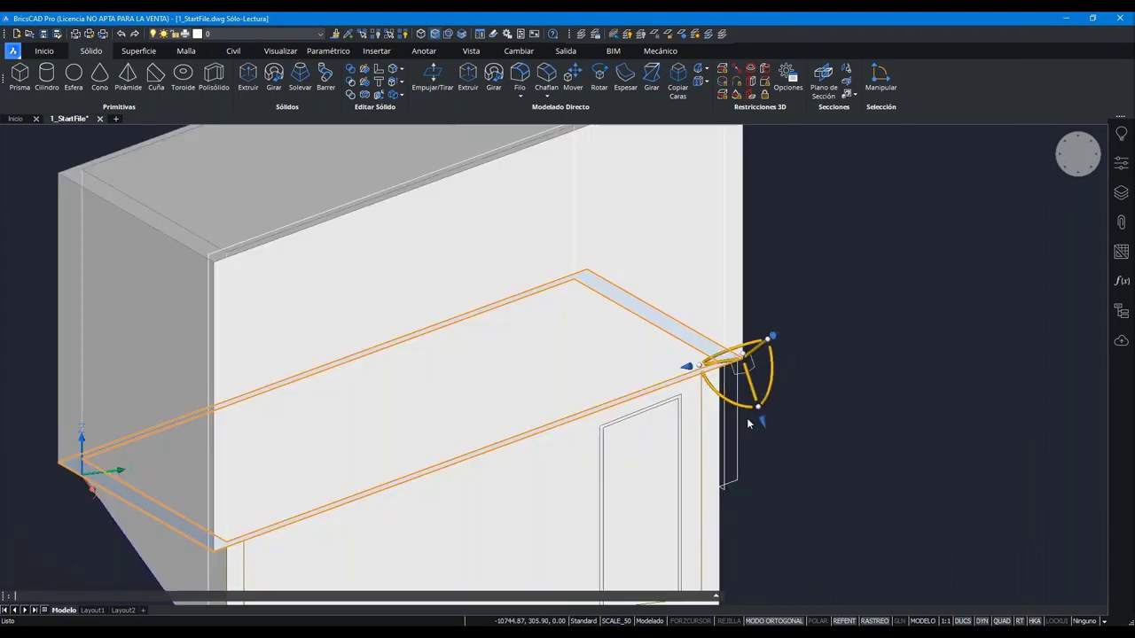
{"action": "key", "text": "Escape"}
{"action": "scroll", "coordinate": [696, 203], "scroll_direction": "up", "scroll_amount": 3}
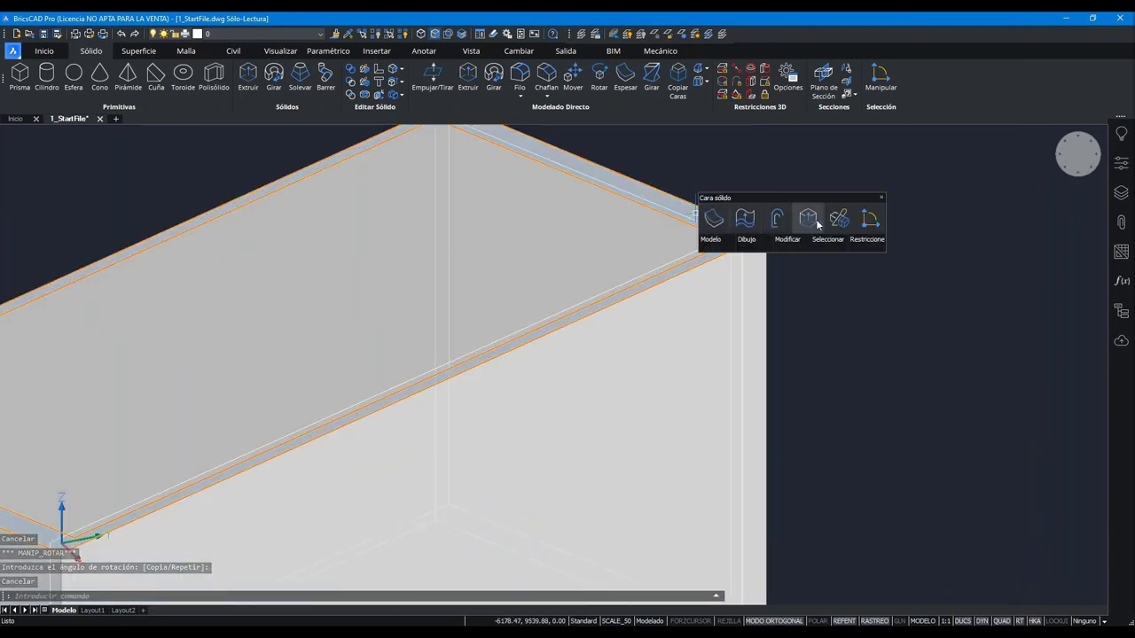
{"action": "mouse_move", "coordinate": [713, 267]}
{"action": "mouse_move", "coordinate": [713, 226]}
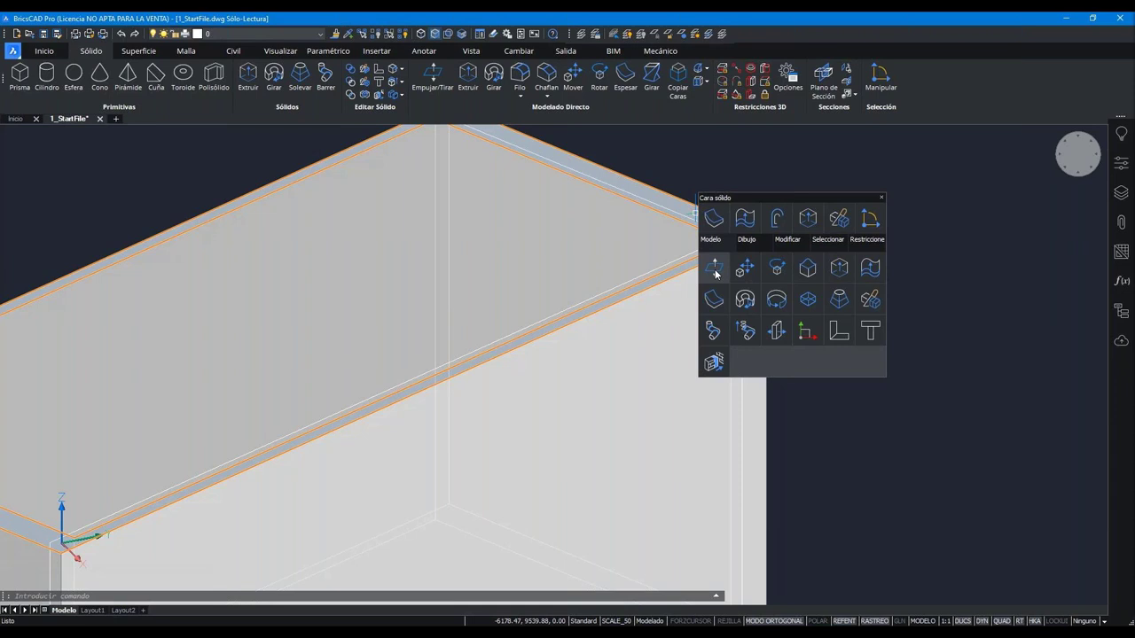
- Abandon the push-pull and isolate the upper box solid, hiding the other 20 objects
{"action": "left_click", "coordinate": [713, 267]}
{"action": "key", "text": "Escape"}
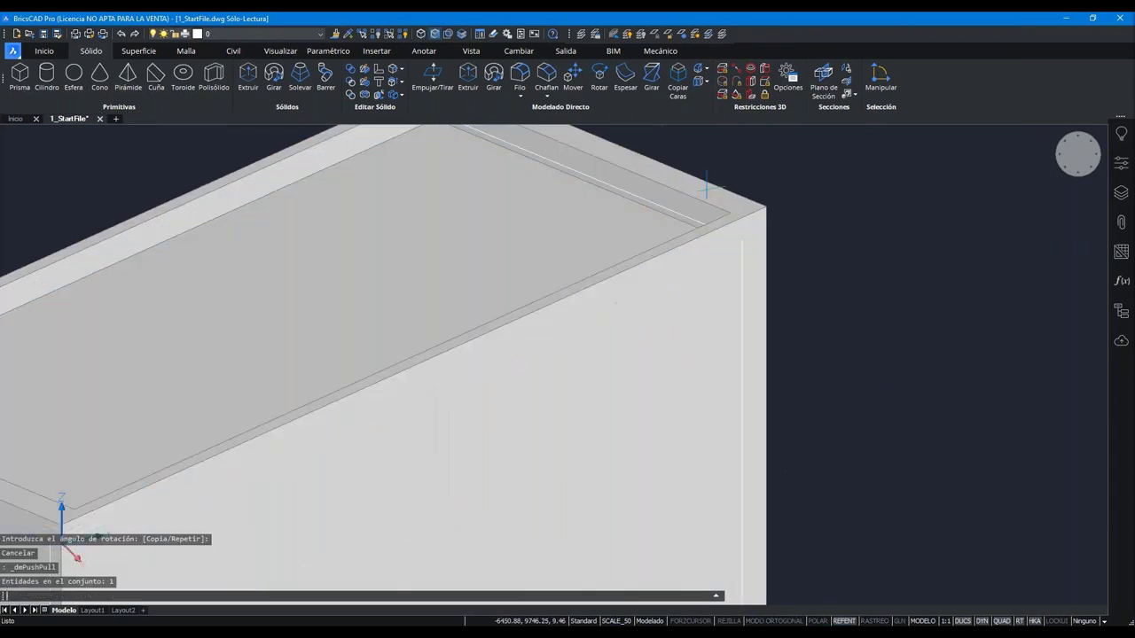
{"action": "scroll", "coordinate": [593, 274], "scroll_direction": "down", "scroll_amount": 5}
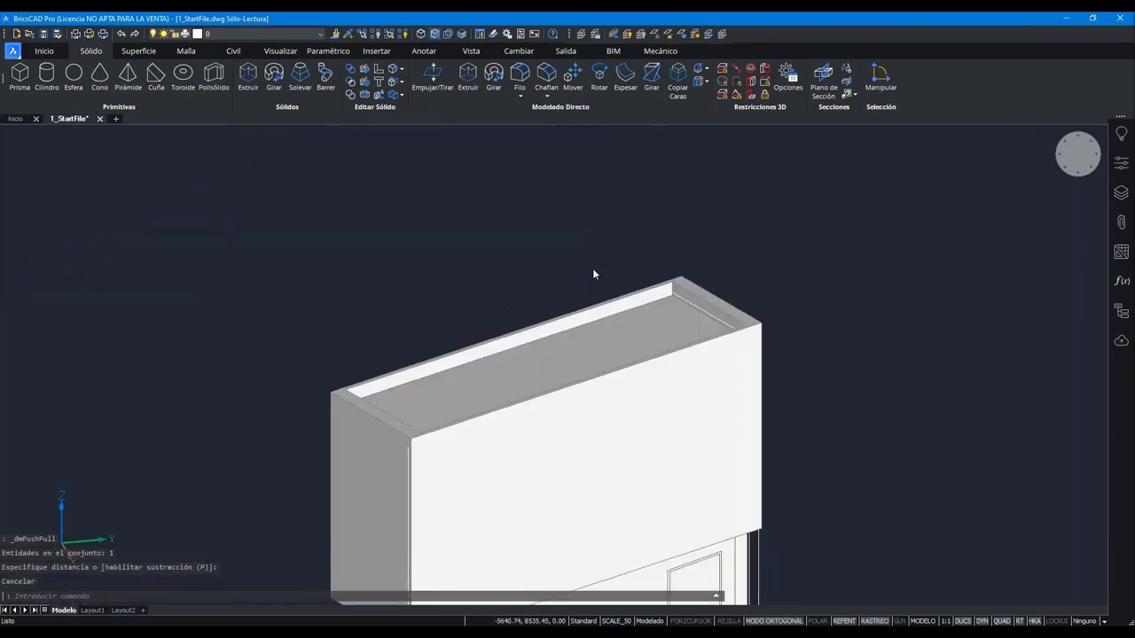
{"action": "scroll", "coordinate": [593, 274], "scroll_direction": "down", "scroll_amount": 3}
{"action": "middle_click_drag", "start_coordinate": [594, 274], "coordinate": [532, 233], "text": "shift"}
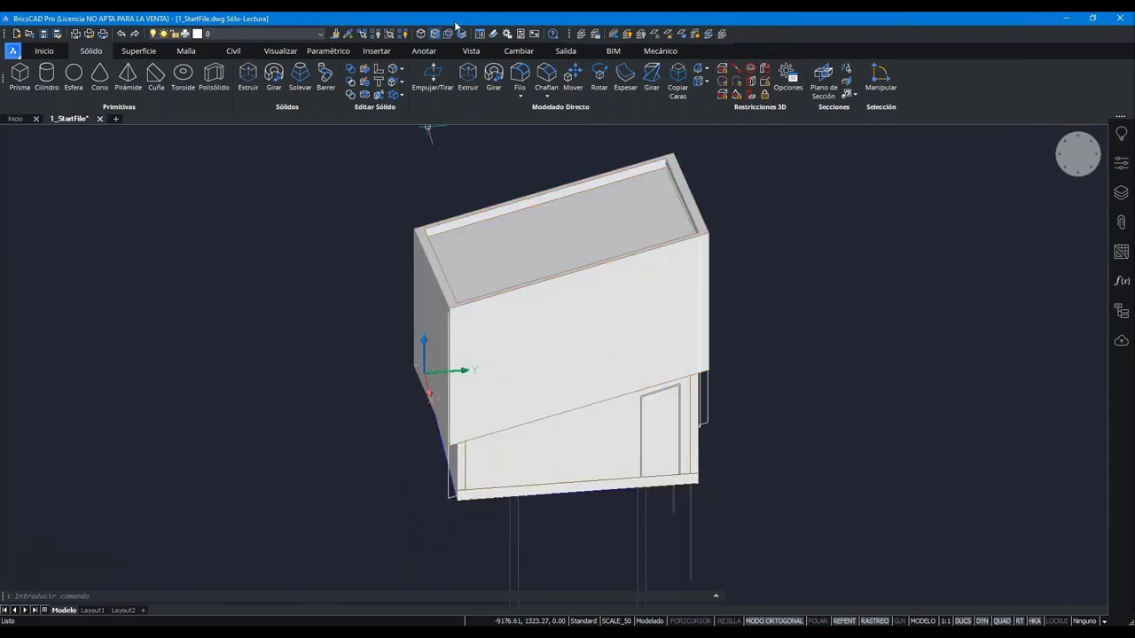
{"action": "left_click", "coordinate": [395, 38]}
{"action": "left_click", "coordinate": [440, 435]}
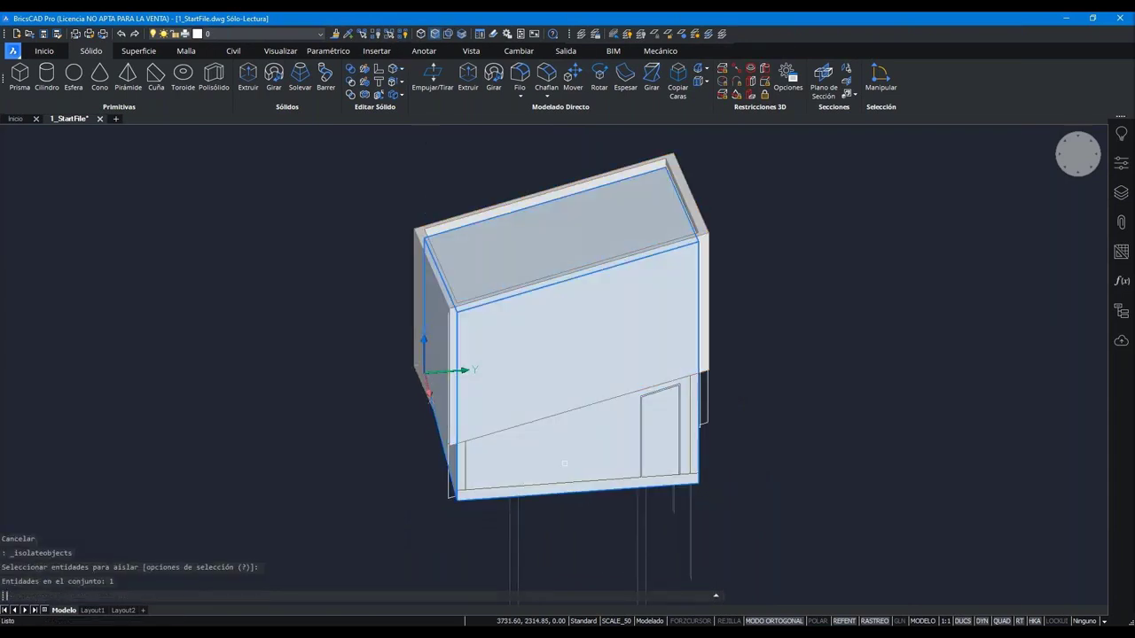
{"action": "key", "text": "Return"}
{"action": "mouse_move", "coordinate": [823, 305]}
{"action": "middle_mouse_down", "text": "shift"}
{"action": "mouse_move", "coordinate": [673, 311]}
{"action": "mouse_move", "coordinate": [680, 244]}
{"action": "middle_mouse_up", "text": "shift"}
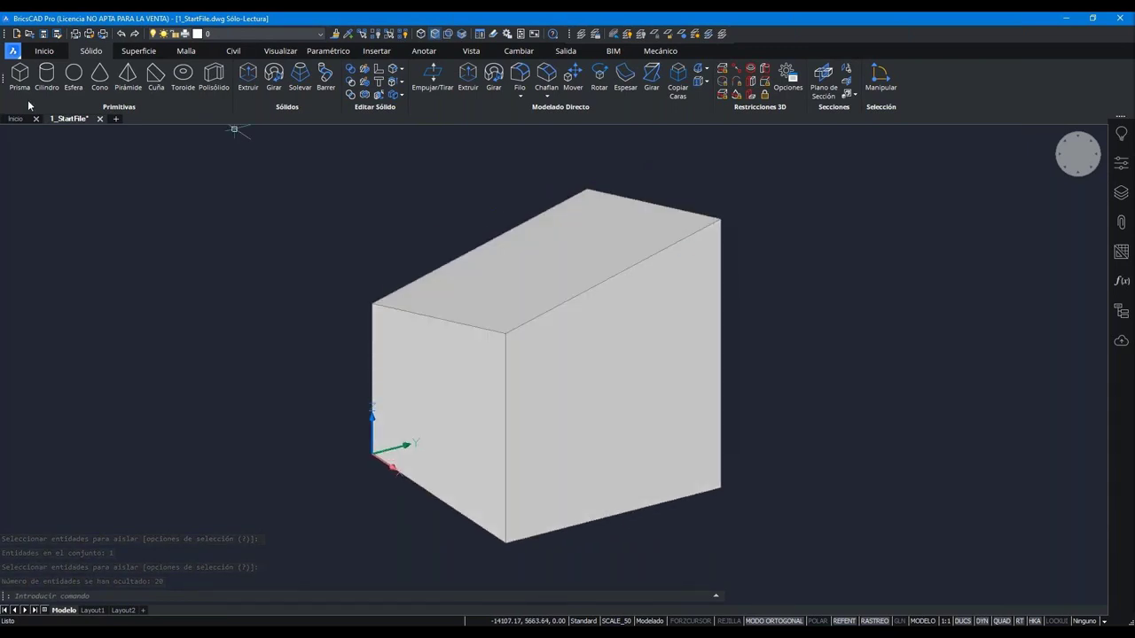
- Place a section plane on the box's front face with the C option, leaving a thin slice visible
{"action": "left_click", "coordinate": [44, 52]}
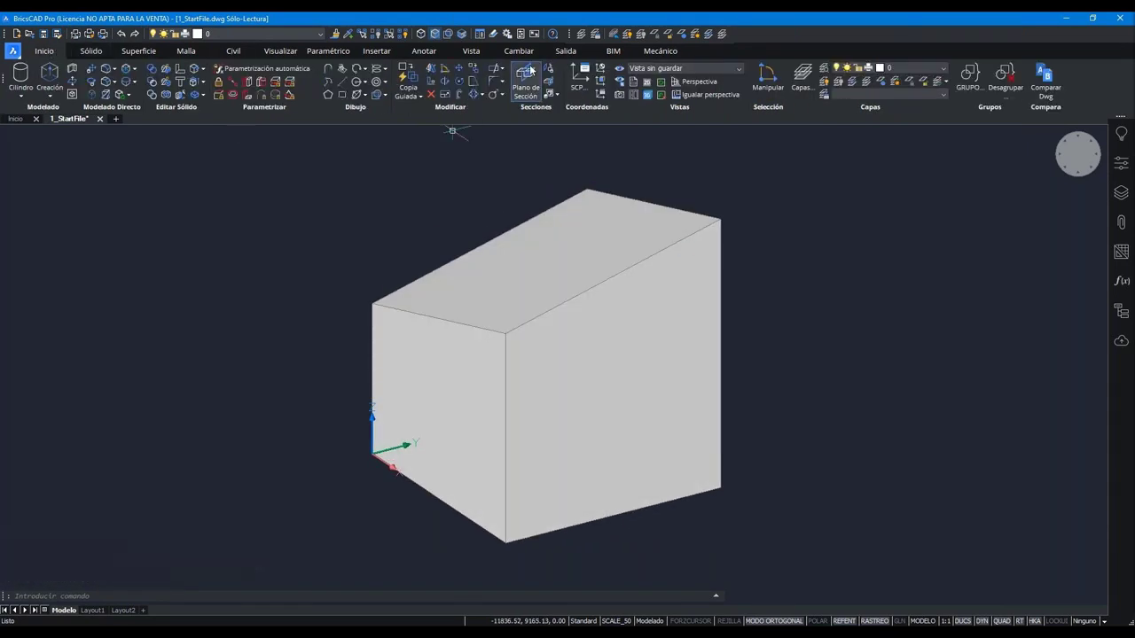
{"action": "type", "text": "c"}
{"action": "key", "text": "Return"}
{"action": "left_click", "coordinate": [572, 396]}
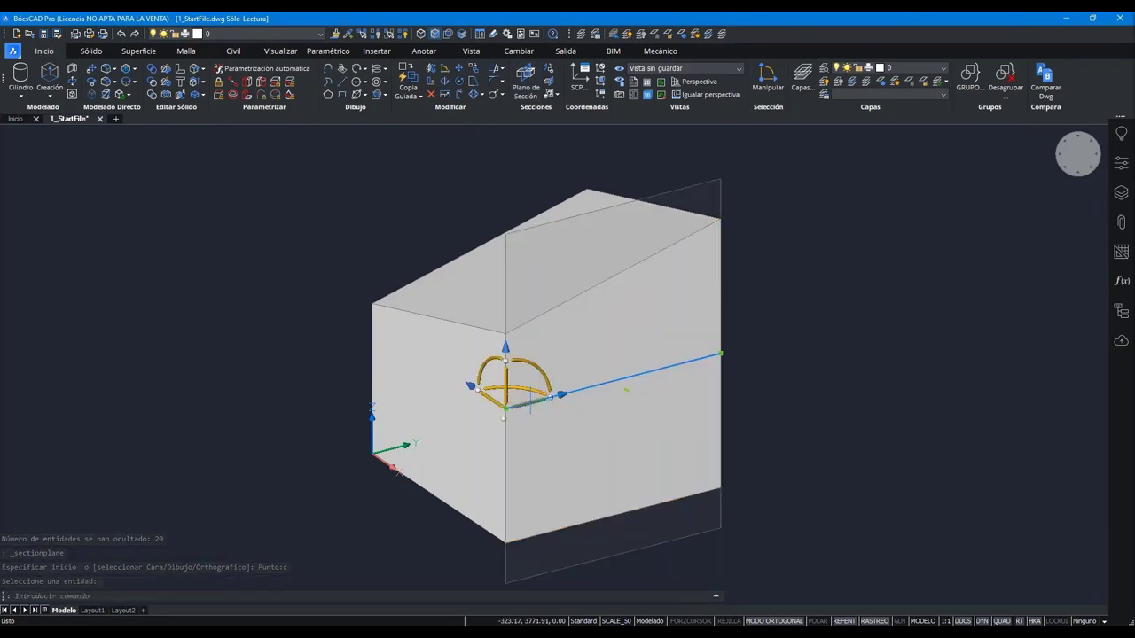
{"action": "left_click", "coordinate": [469, 386]}
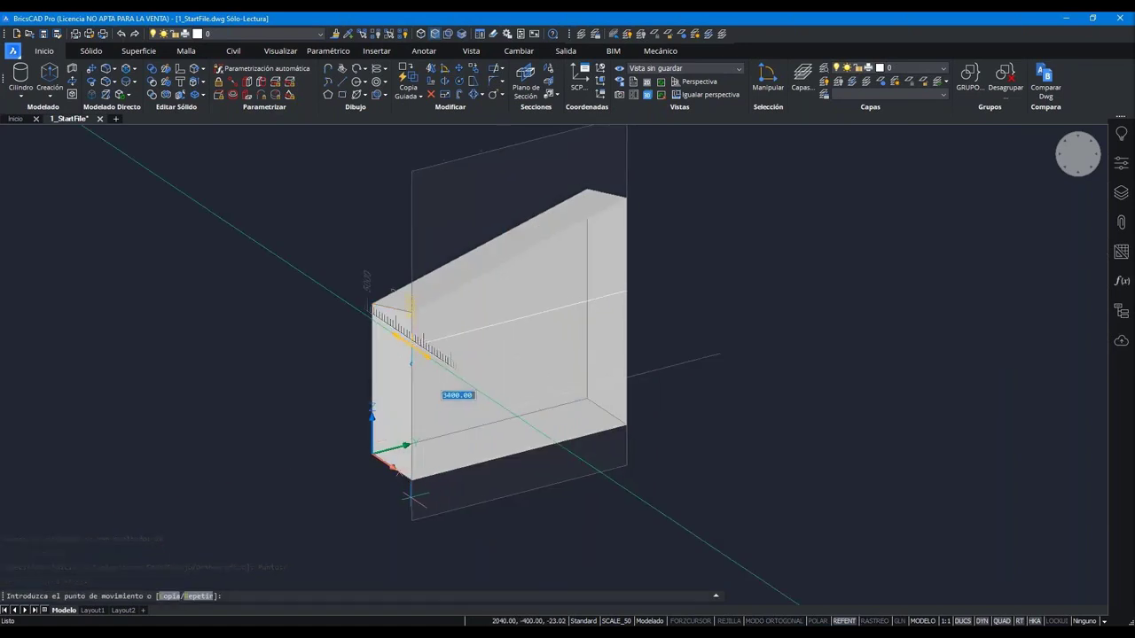
{"action": "key", "text": "Escape"}
{"action": "key", "text": "Escape"}
{"action": "key", "text": "Escape"}
{"action": "scroll", "coordinate": [695, 404], "scroll_direction": "up", "scroll_amount": 2}
{"action": "scroll", "coordinate": [695, 404], "scroll_direction": "up", "scroll_amount": 2}
{"action": "scroll", "coordinate": [695, 409], "scroll_direction": "up", "scroll_amount": 1}
{"action": "scroll", "coordinate": [695, 410], "scroll_direction": "up", "scroll_amount": 2}
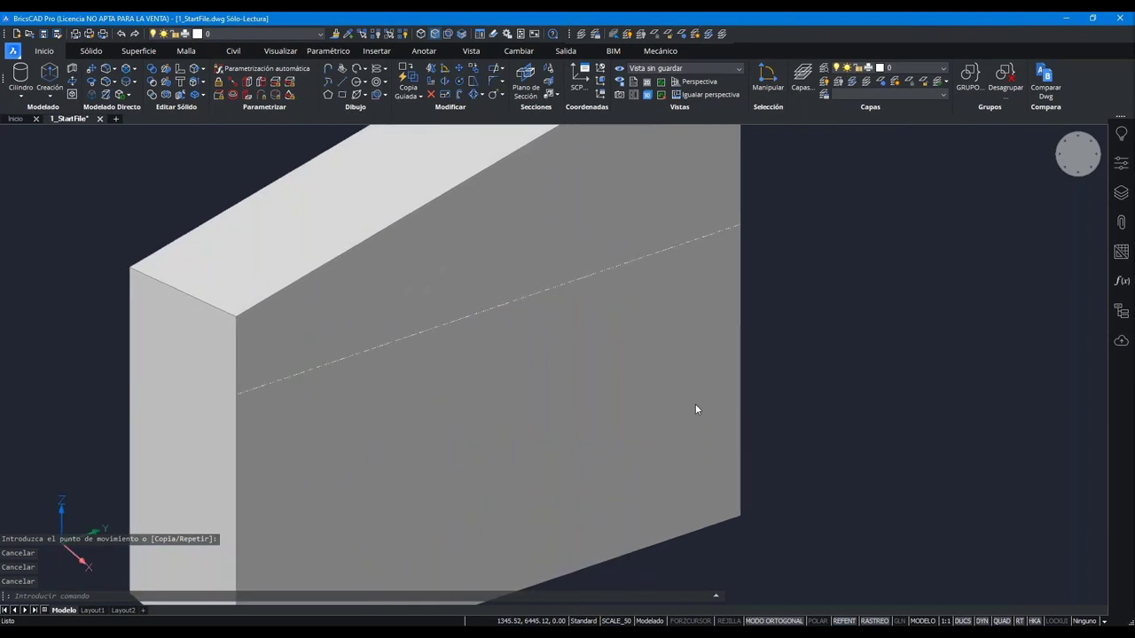
{"action": "scroll", "coordinate": [695, 409], "scroll_direction": "up", "scroll_amount": 2}
{"action": "scroll", "coordinate": [695, 409], "scroll_direction": "down", "scroll_amount": 2}
{"action": "scroll", "coordinate": [695, 410], "scroll_direction": "down", "scroll_amount": 2}
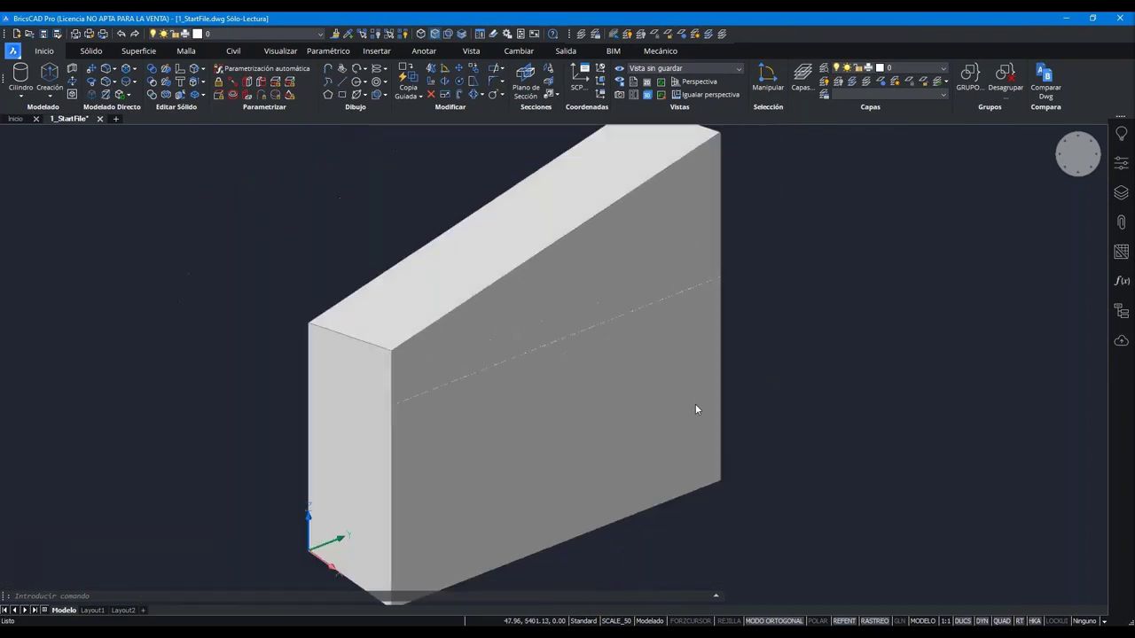
{"action": "scroll", "coordinate": [695, 410], "scroll_direction": "down", "scroll_amount": 1}
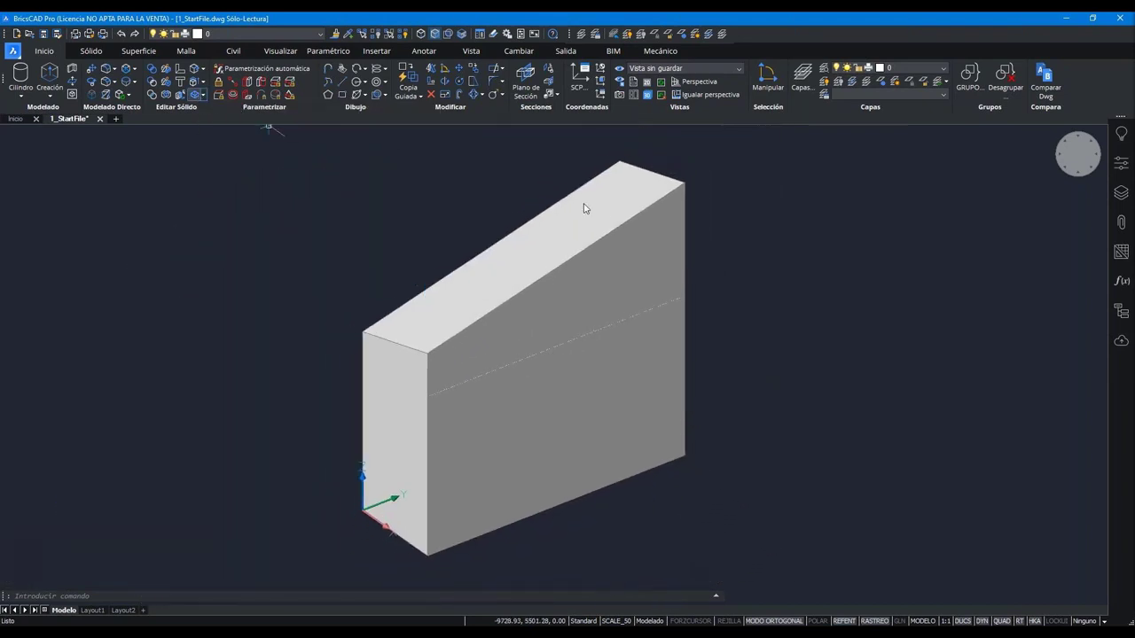
- Hollow the box solid into a shell with 170 thickness
{"action": "left_click", "coordinate": [589, 277]}
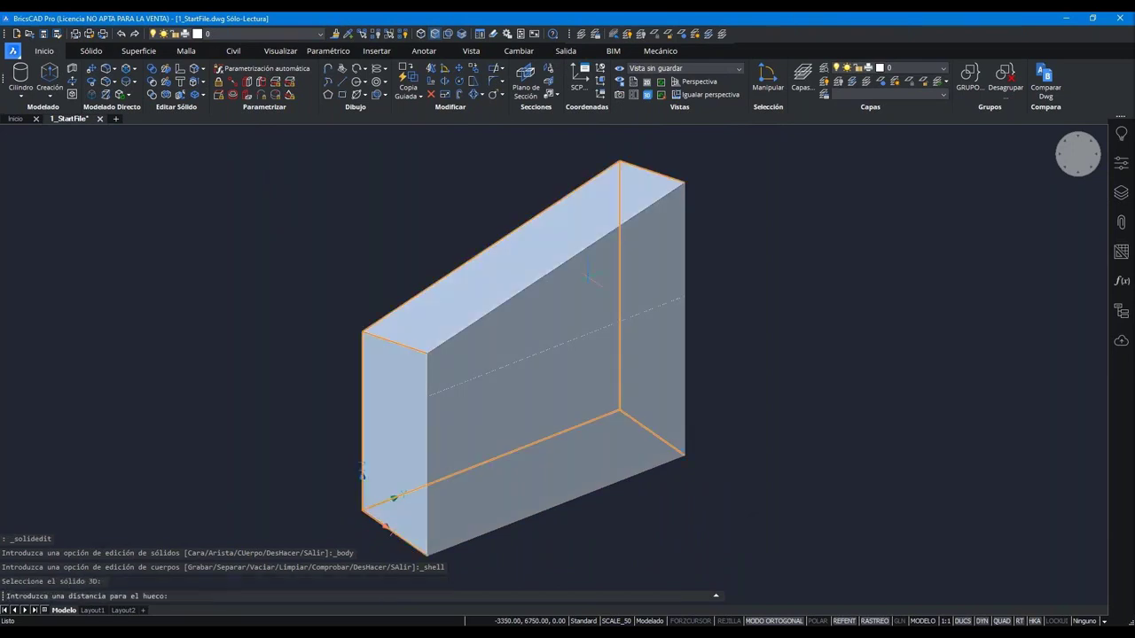
{"action": "key", "text": "Return"}
{"action": "type", "text": "170"}
{"action": "key", "text": "Return"}
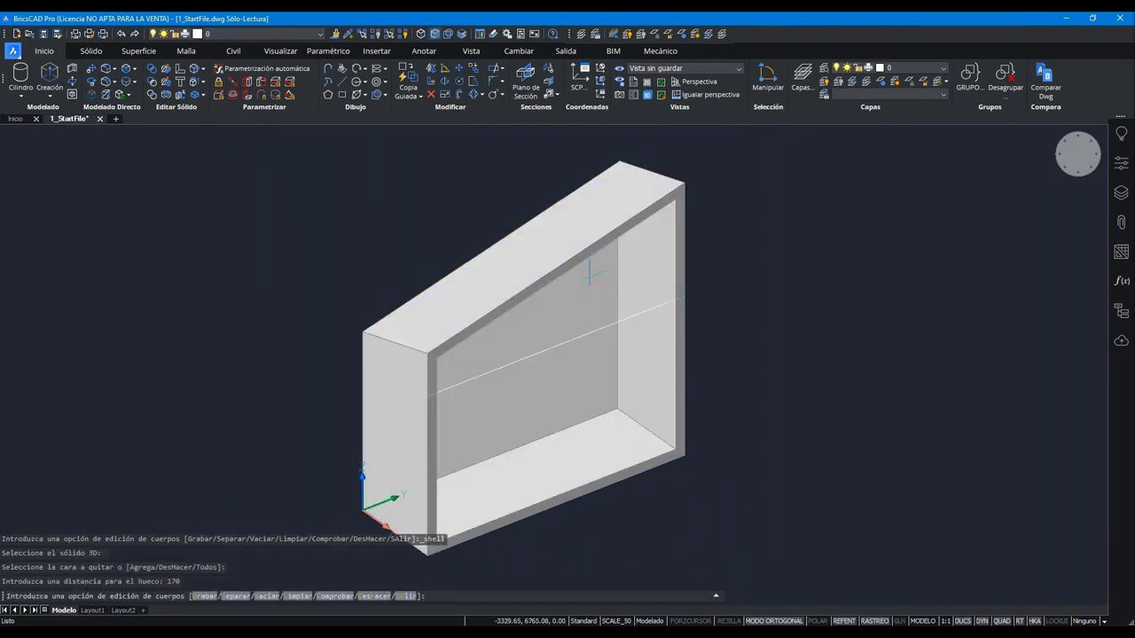
{"action": "key", "text": "Return"}
{"action": "key", "text": "Escape"}
{"action": "middle_click_drag", "start_coordinate": [723, 358], "coordinate": [711, 336], "text": "shift"}
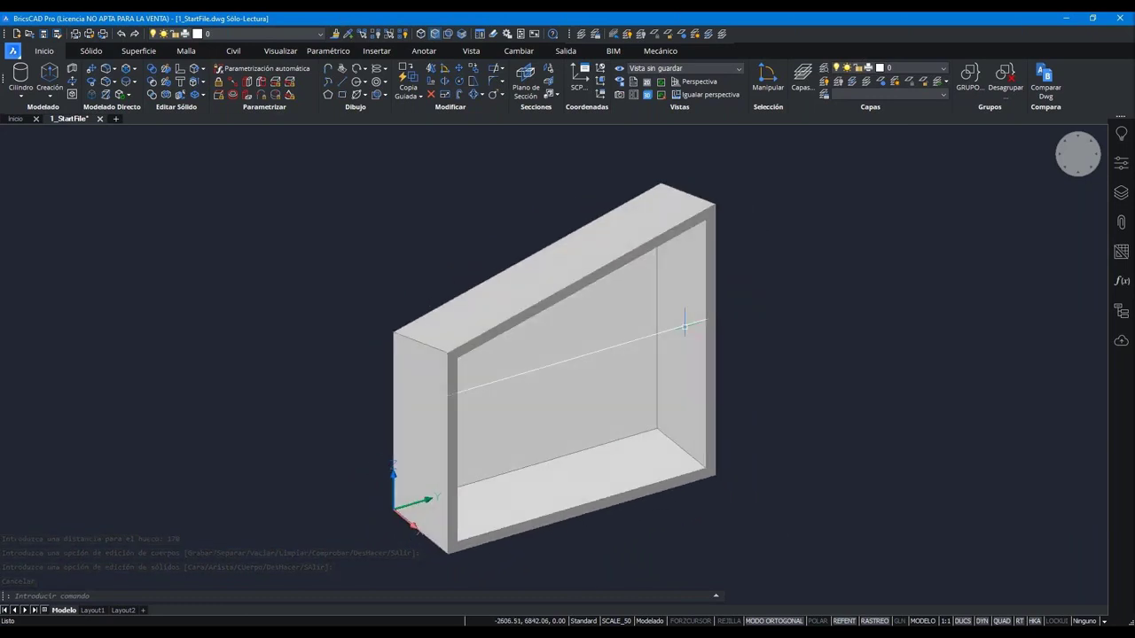
- Nudge the section plane, then slice the shell solid at the picked position
{"action": "left_click", "coordinate": [683, 328]}
{"action": "left_click", "coordinate": [709, 315]}
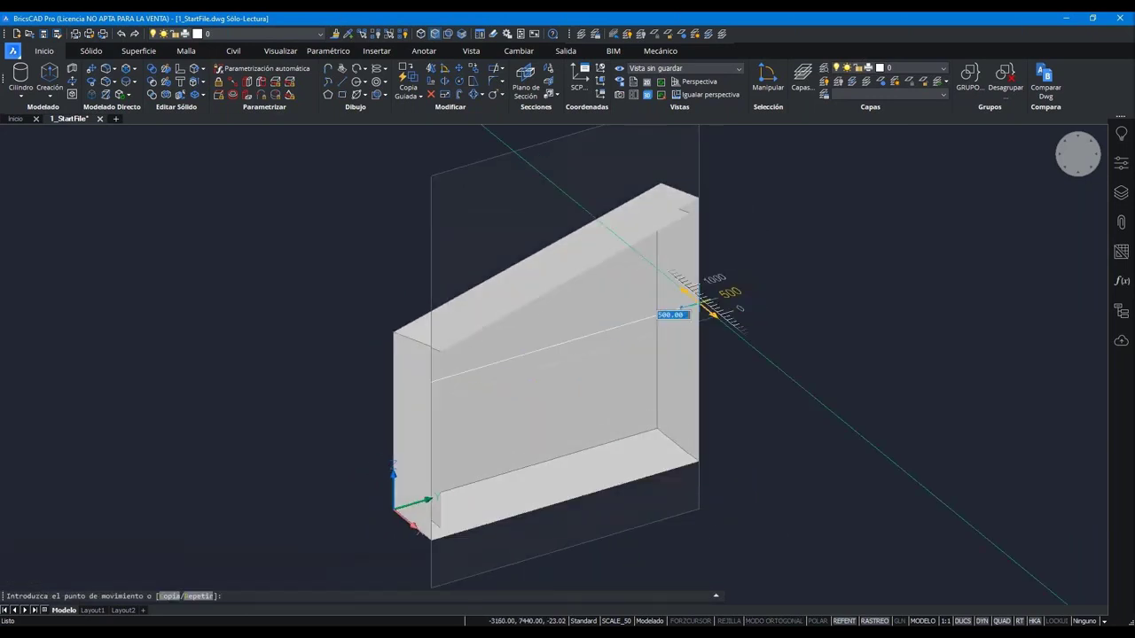
{"action": "key", "text": "Escape"}
{"action": "key", "text": "Escape"}
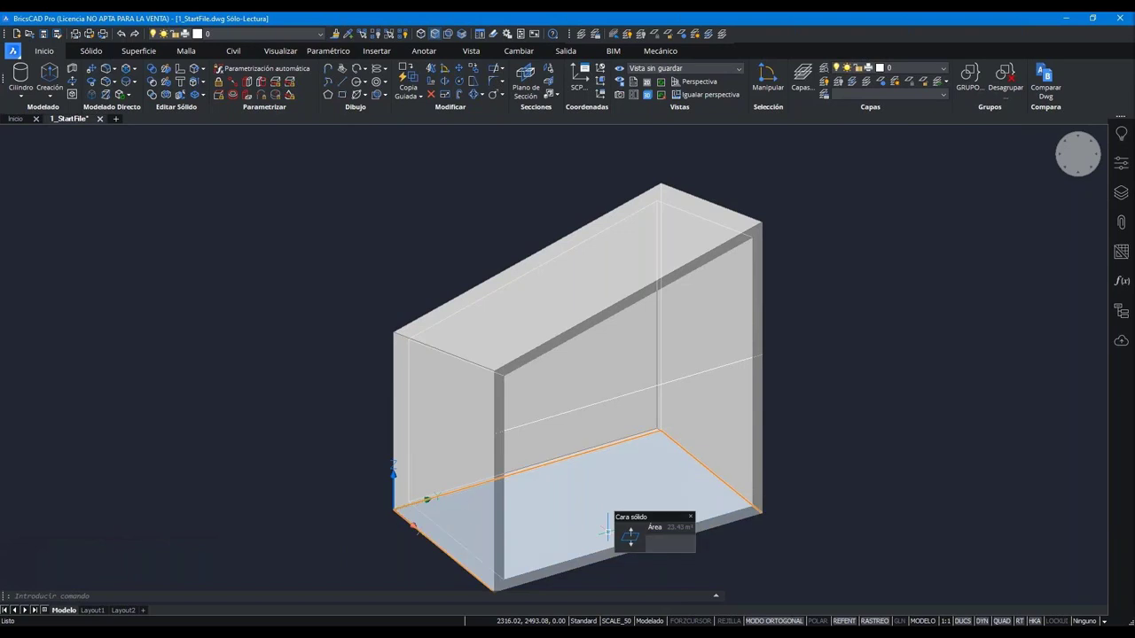
{"action": "mouse_move", "coordinate": [629, 549]}
{"action": "left_click", "coordinate": [778, 537]}
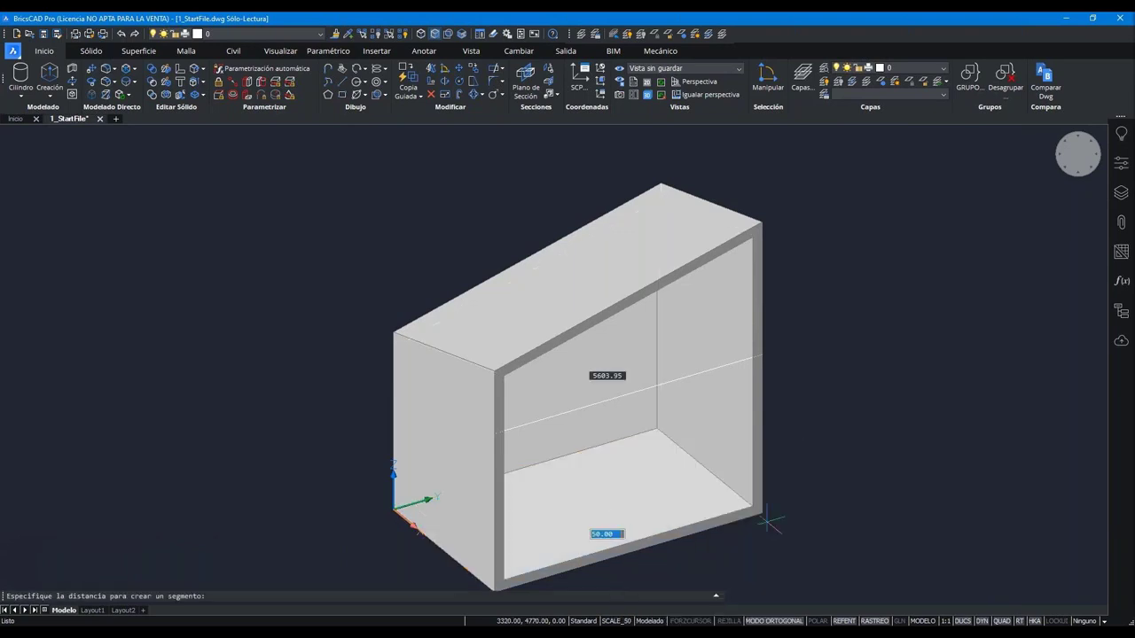
{"action": "left_click", "coordinate": [745, 495]}
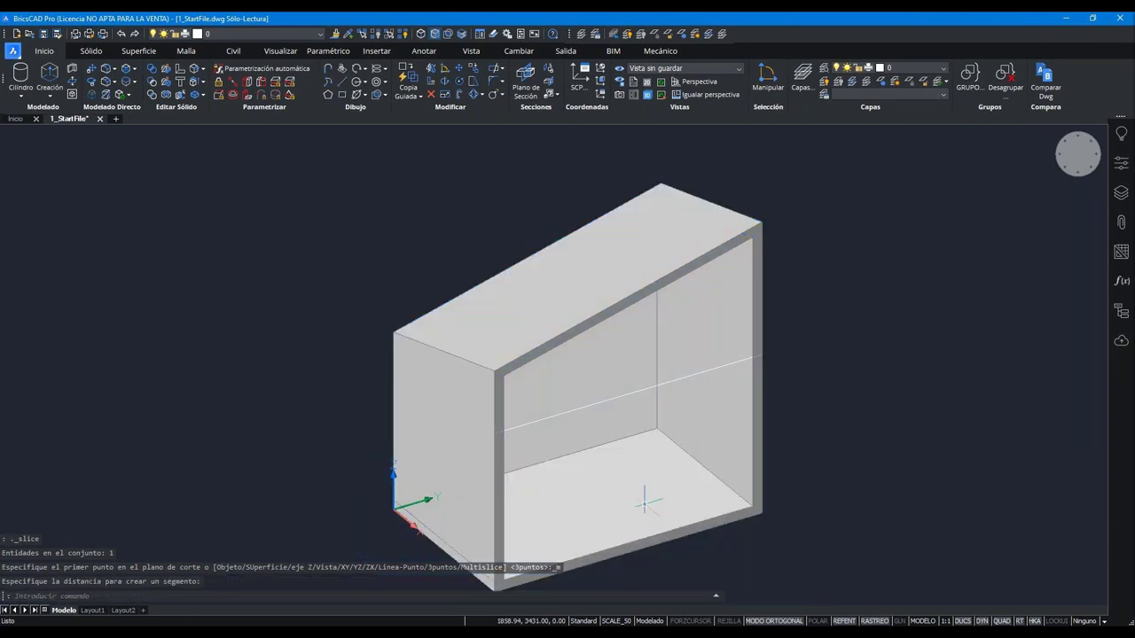
{"action": "key", "text": "Escape"}
{"action": "middle_click_drag", "start_coordinate": [479, 463], "coordinate": [535, 380]}
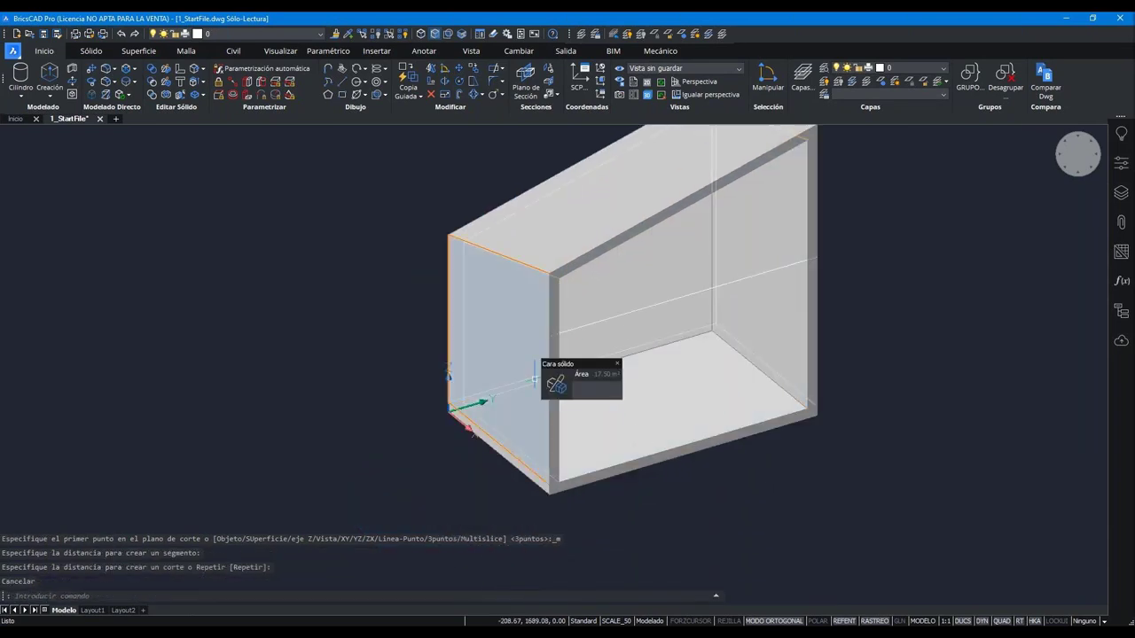
- Slice the left wall off the shell at the 170 distance
{"action": "left_click", "coordinate": [557, 392]}
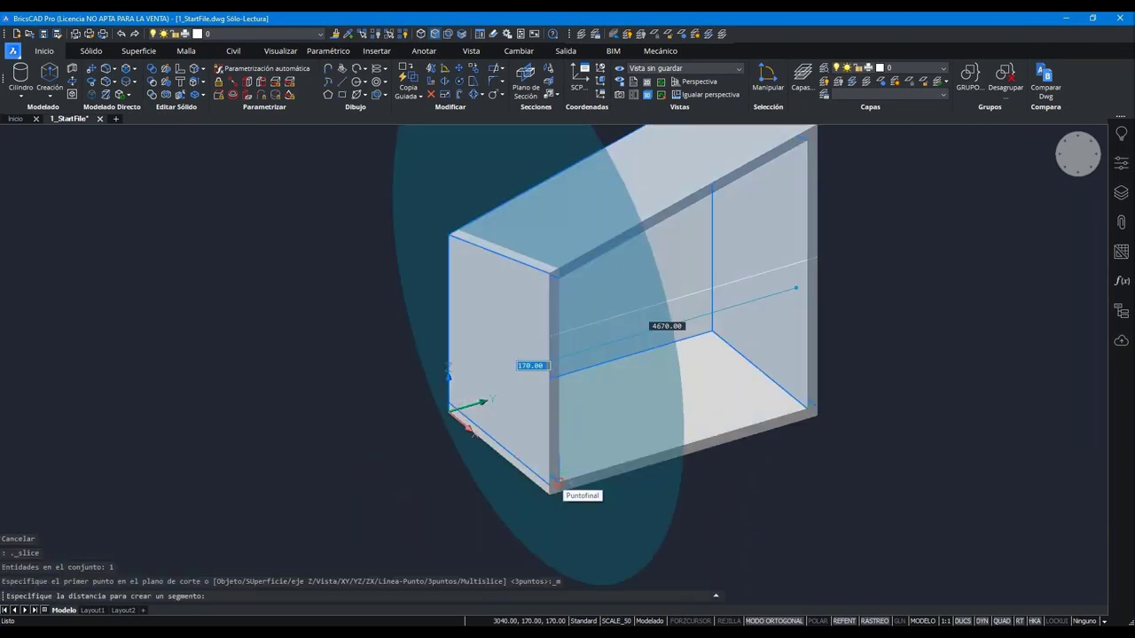
{"action": "type", "text": "170"}
{"action": "key", "text": "Return"}
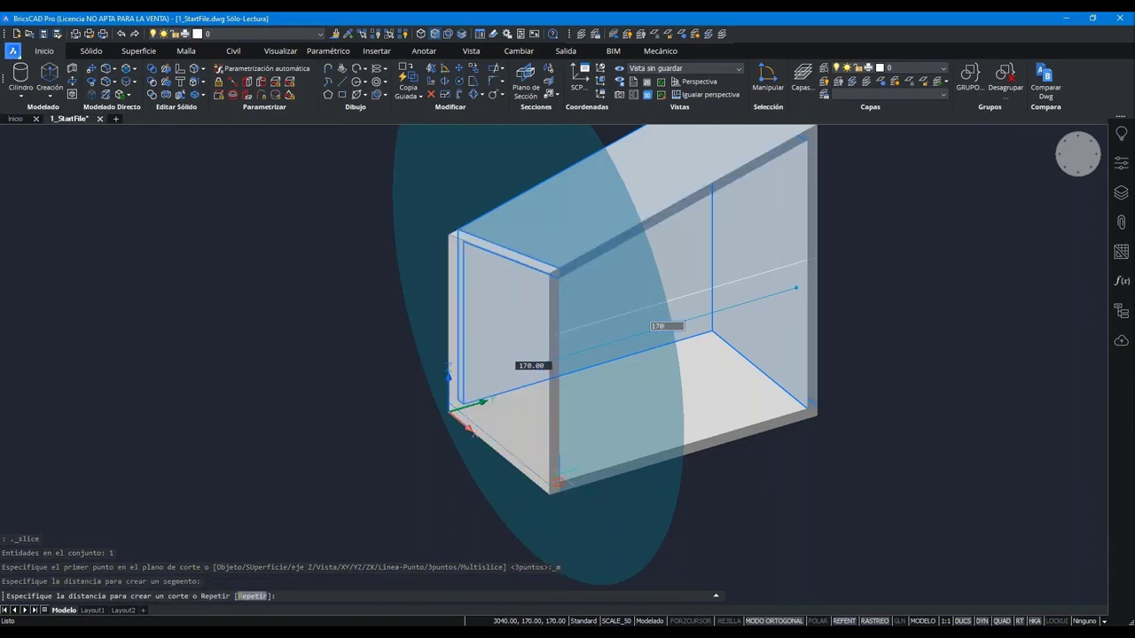
{"action": "key", "text": "Escape"}
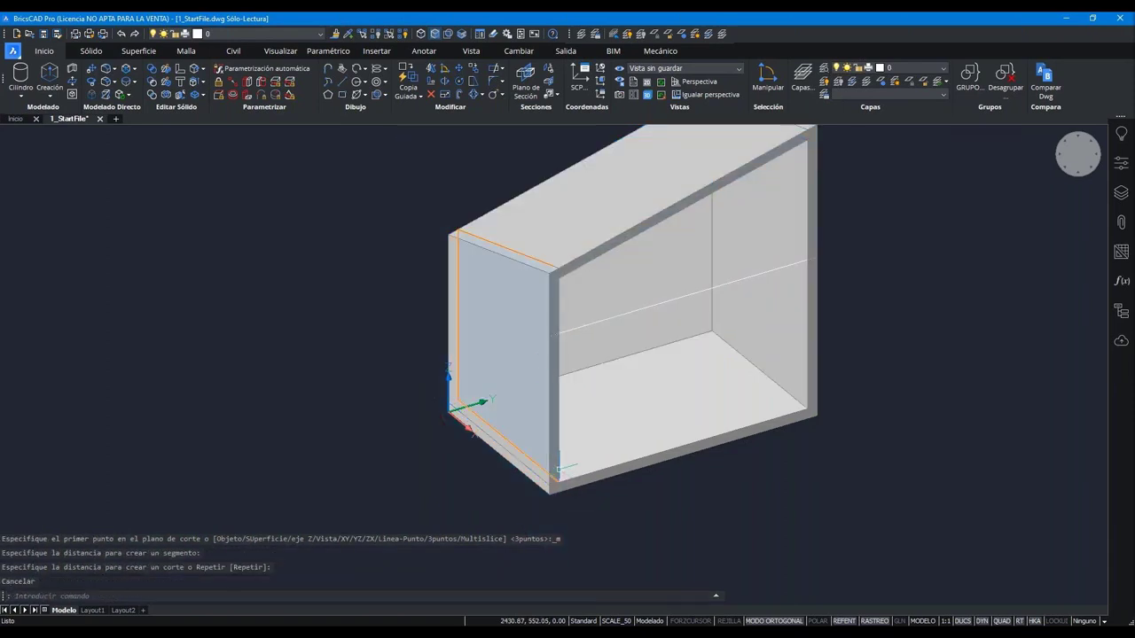
{"action": "left_click", "coordinate": [532, 355]}
{"action": "key", "text": "Escape"}
{"action": "key", "text": "Escape"}
{"action": "left_click", "coordinate": [683, 398]}
{"action": "key", "text": "Escape"}
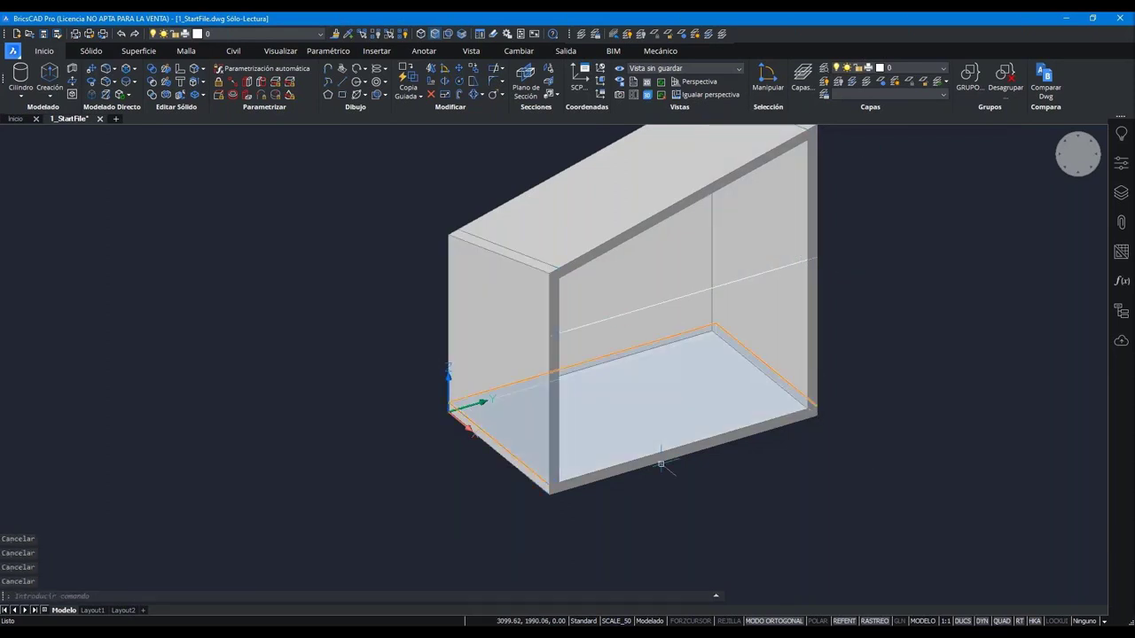
{"action": "scroll", "coordinate": [647, 396], "scroll_direction": "down", "scroll_amount": 1}
- Attempt a slice on the opposite wall, then cancel it
{"action": "mouse_move", "coordinate": [647, 396]}
{"action": "middle_mouse_down", "text": "shift"}
{"action": "mouse_move", "coordinate": [579, 309]}
{"action": "mouse_move", "coordinate": [593, 272]}
{"action": "middle_mouse_up", "text": "shift"}
{"action": "left_click", "coordinate": [593, 272]}
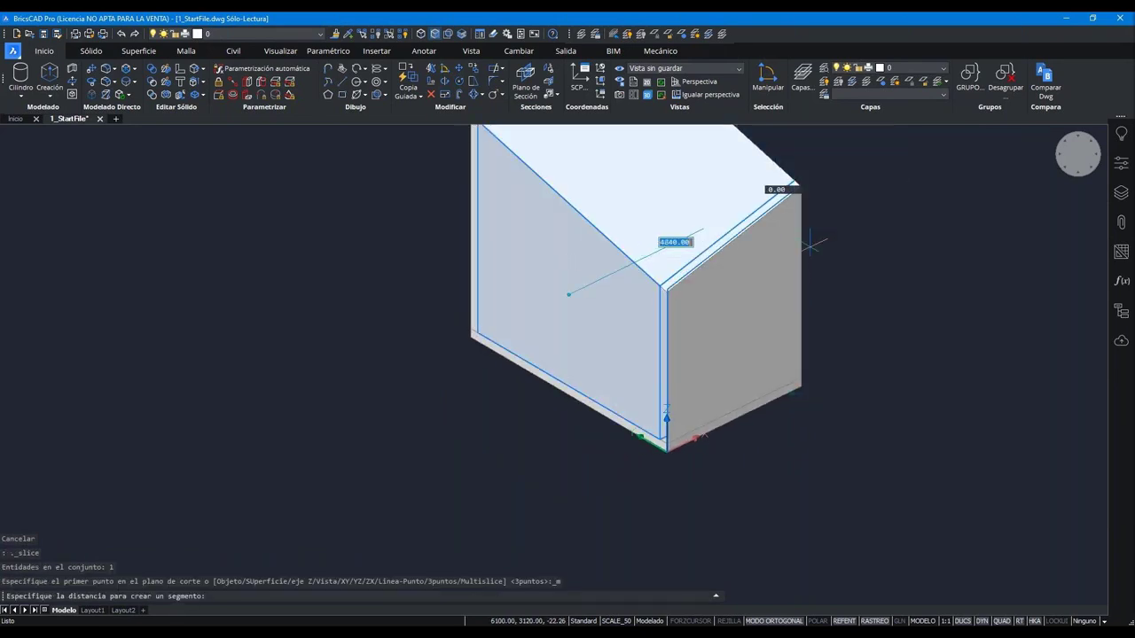
{"action": "left_click", "coordinate": [809, 245]}
{"action": "key", "text": "Escape"}
{"action": "mouse_move", "coordinate": [809, 244]}
{"action": "middle_mouse_down", "text": "shift"}
{"action": "mouse_move", "coordinate": [853, 344]}
{"action": "mouse_move", "coordinate": [802, 329]}
{"action": "middle_mouse_up", "text": "shift"}
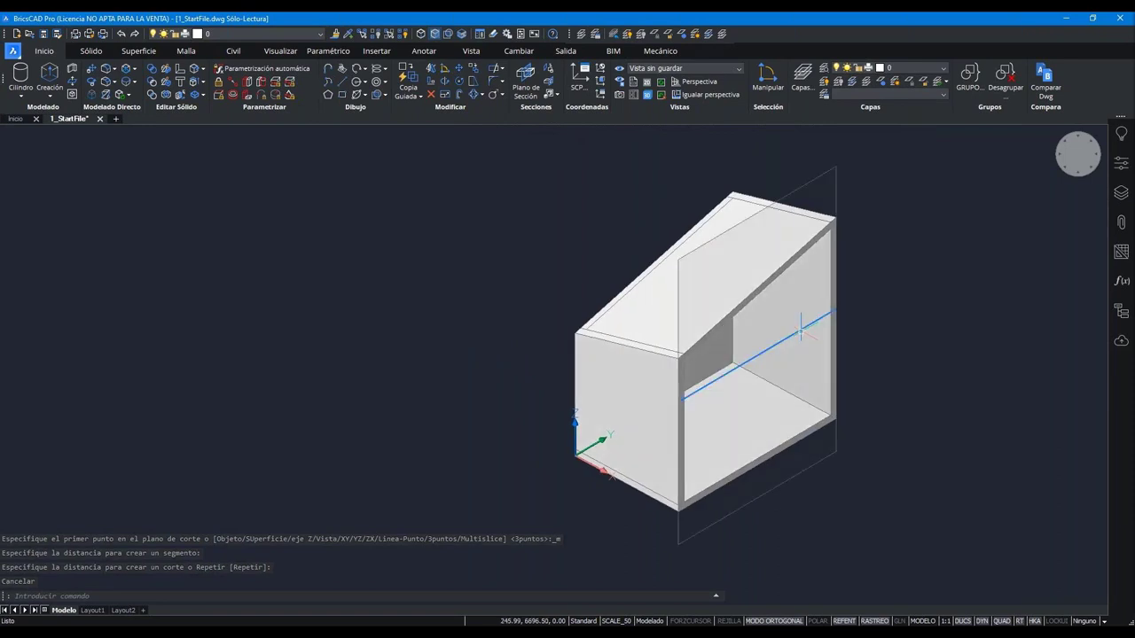
- Delete the section plane so the box shows whole again
{"action": "left_click", "coordinate": [802, 330]}
{"action": "key", "text": "Delete"}
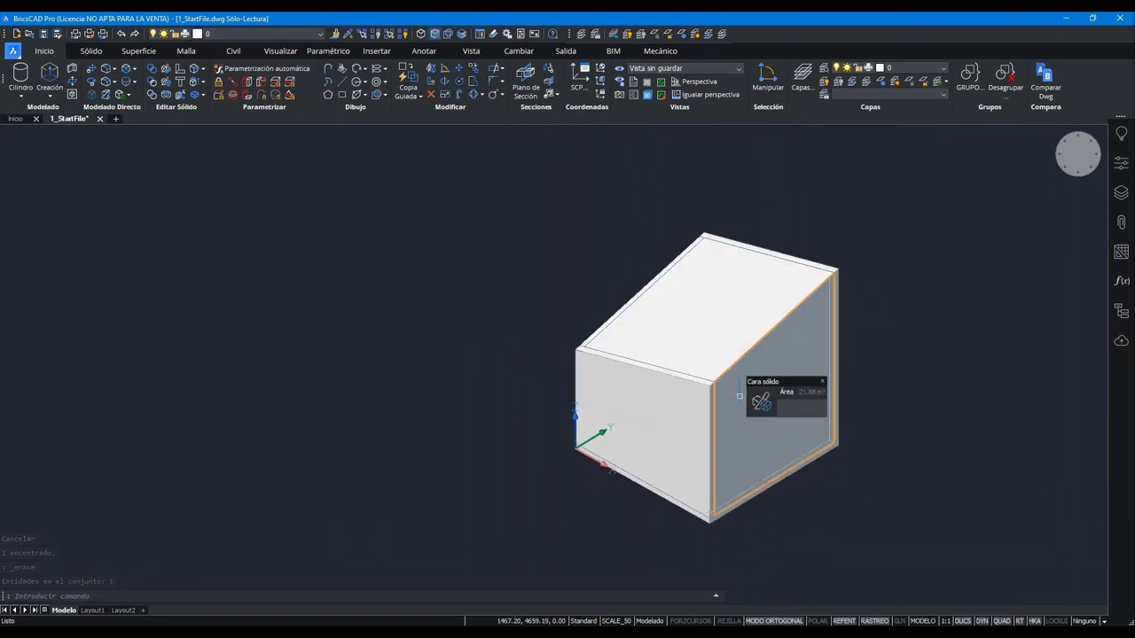
{"action": "scroll", "coordinate": [740, 396], "scroll_direction": "up", "scroll_amount": 2}
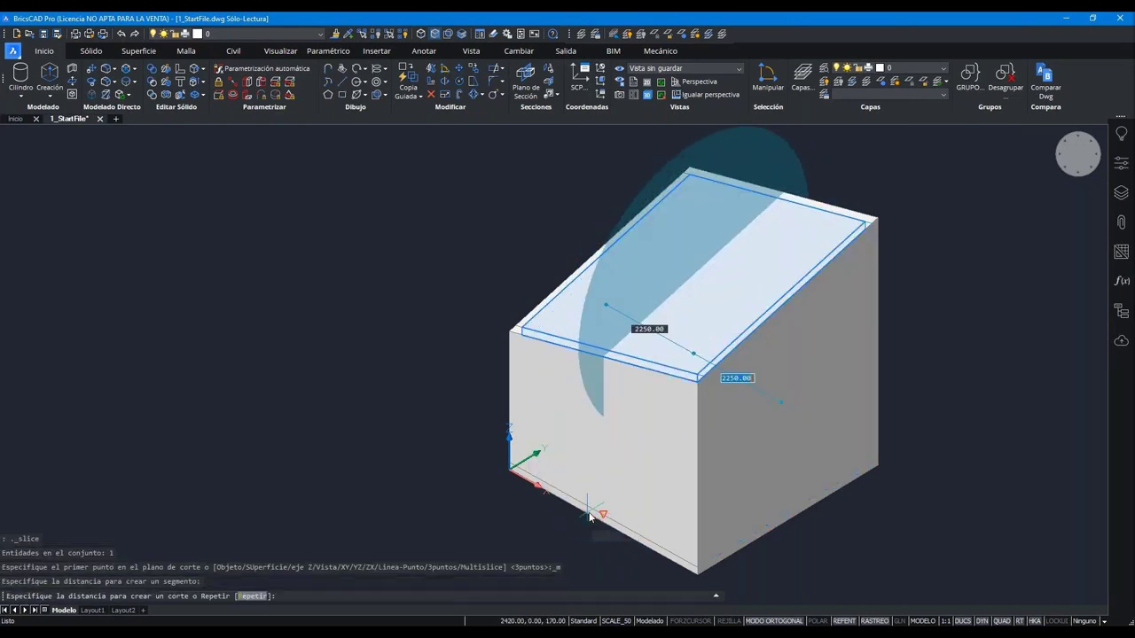
{"action": "key", "text": "Escape"}
{"action": "middle_click_drag", "start_coordinate": [603, 362], "coordinate": [601, 357], "text": "shift"}
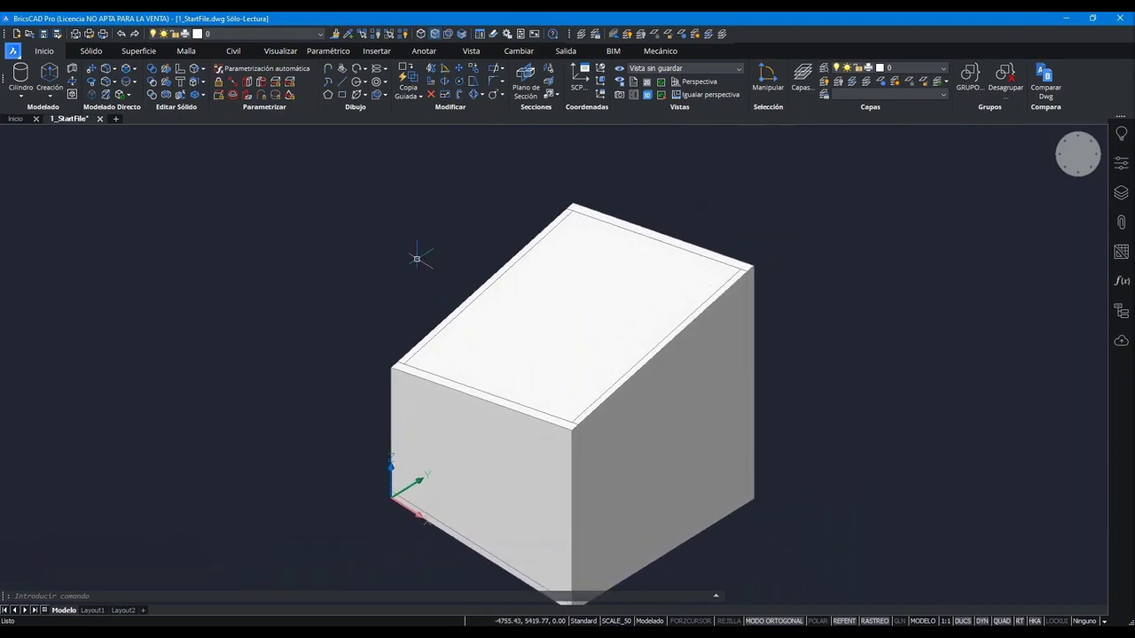
- Unisolate to show all 20 hidden objects and zoom to the house's lower front
{"action": "left_click", "coordinate": [423, 39]}
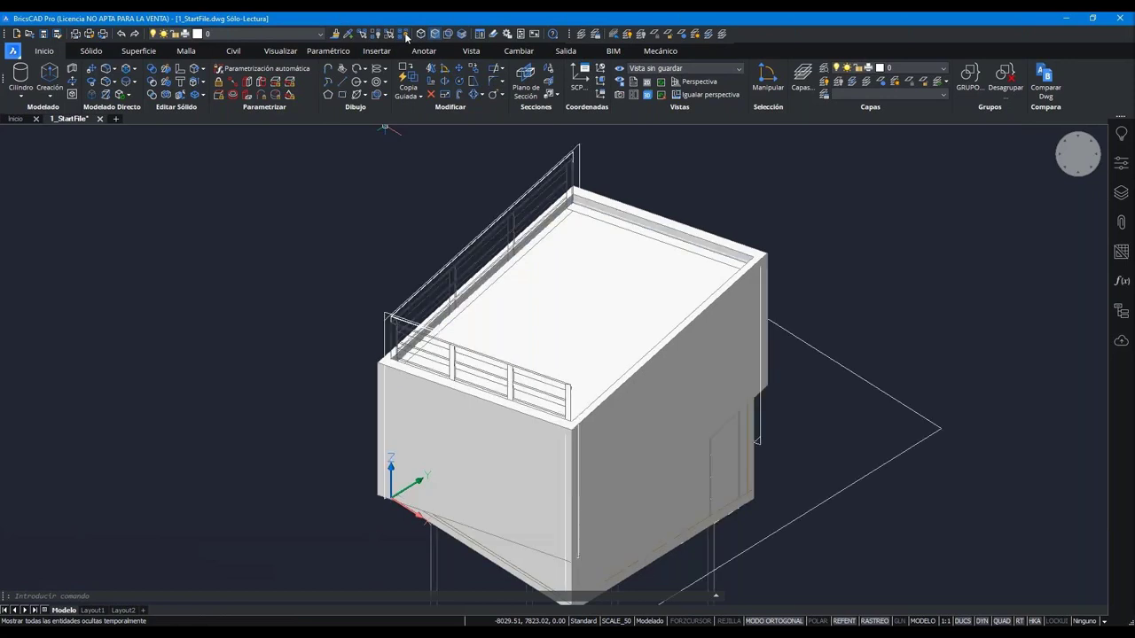
{"action": "middle_click_drag", "start_coordinate": [893, 357], "coordinate": [834, 399], "text": "shift"}
{"action": "scroll", "coordinate": [588, 363], "scroll_direction": "up", "scroll_amount": 2}
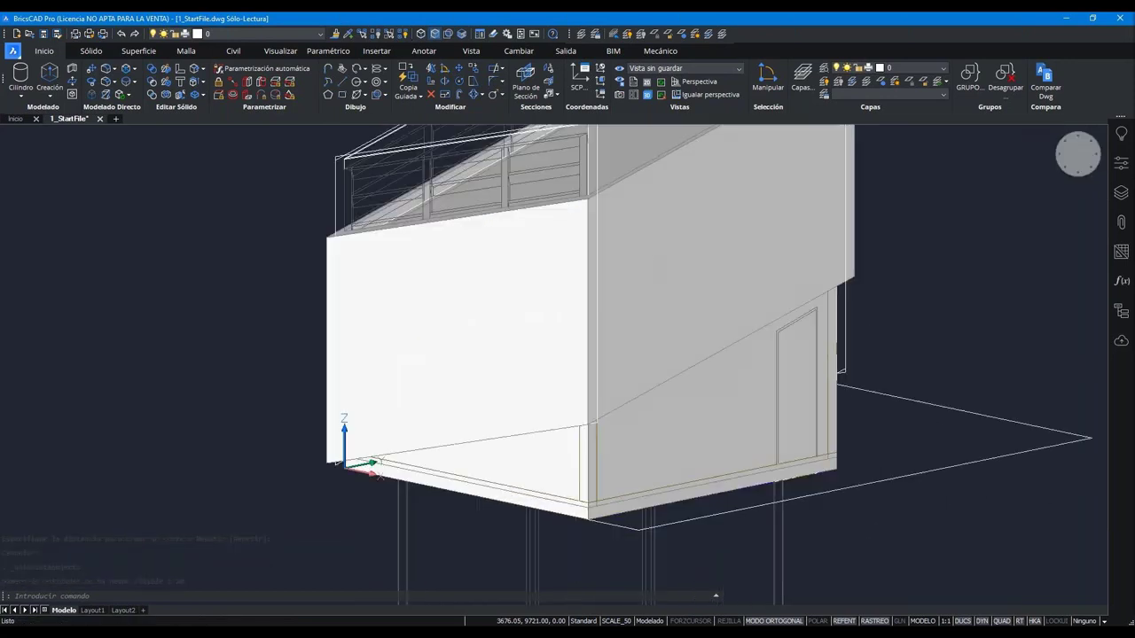
{"action": "scroll", "coordinate": [576, 417], "scroll_direction": "up", "scroll_amount": 5}
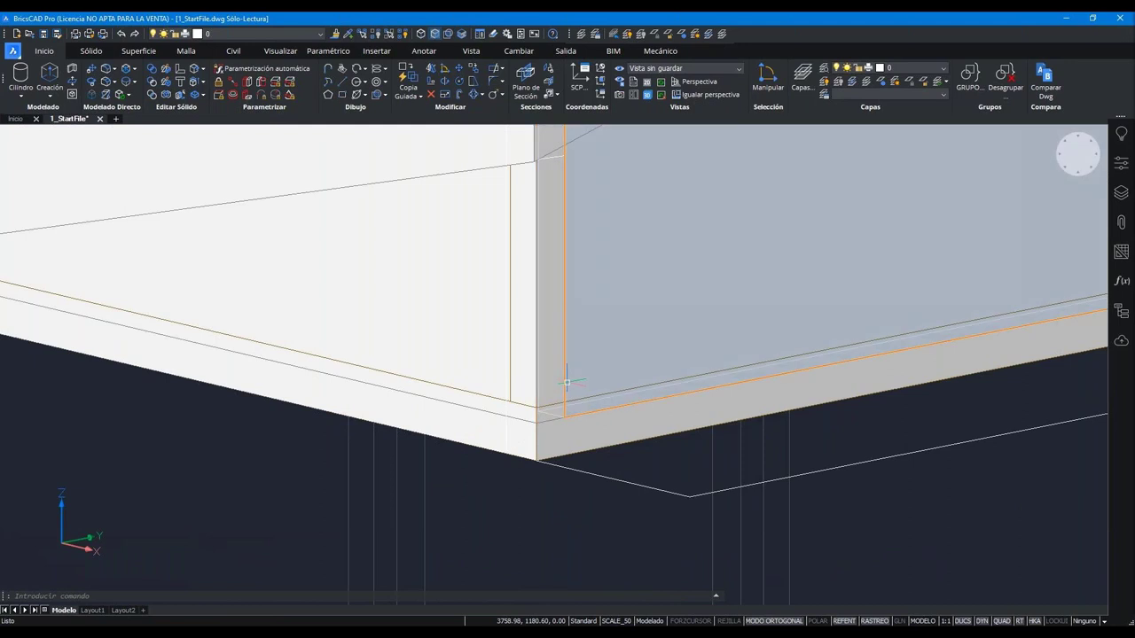
{"action": "scroll", "coordinate": [567, 383], "scroll_direction": "up", "scroll_amount": 2}
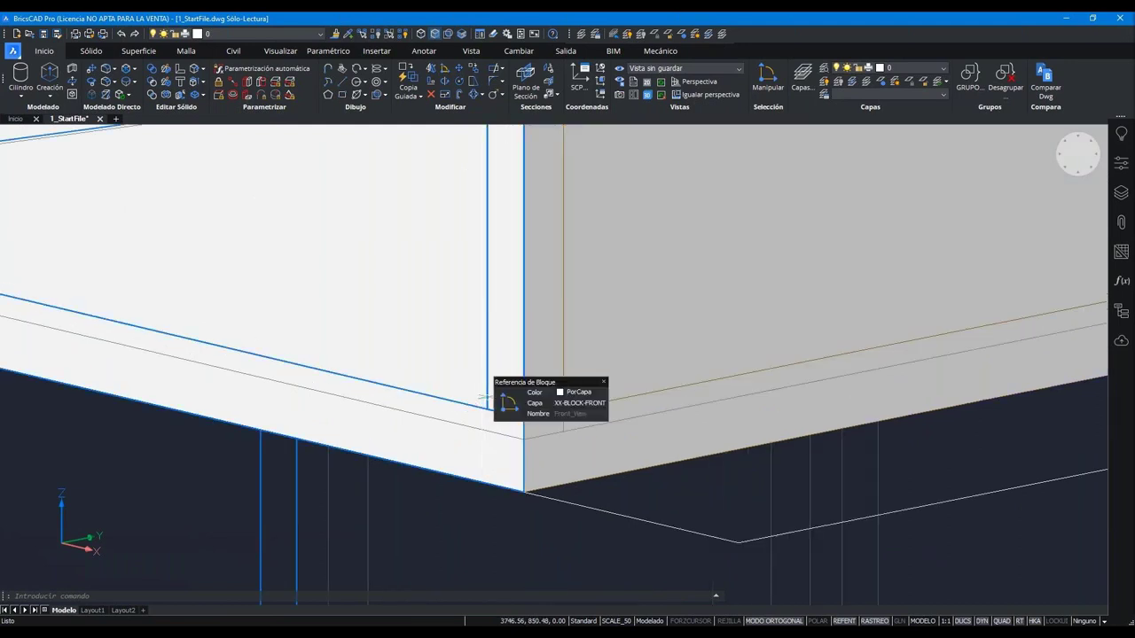
{"action": "left_click", "coordinate": [490, 410]}
{"action": "scroll", "coordinate": [496, 470], "scroll_direction": "up", "scroll_amount": 2}
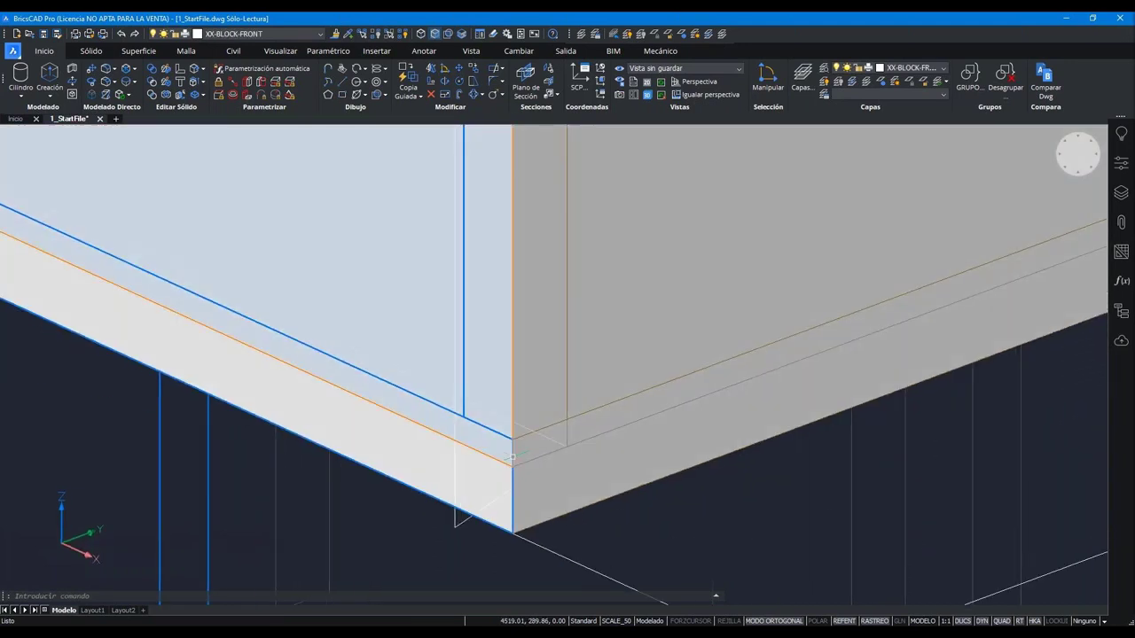
{"action": "key", "text": "Escape"}
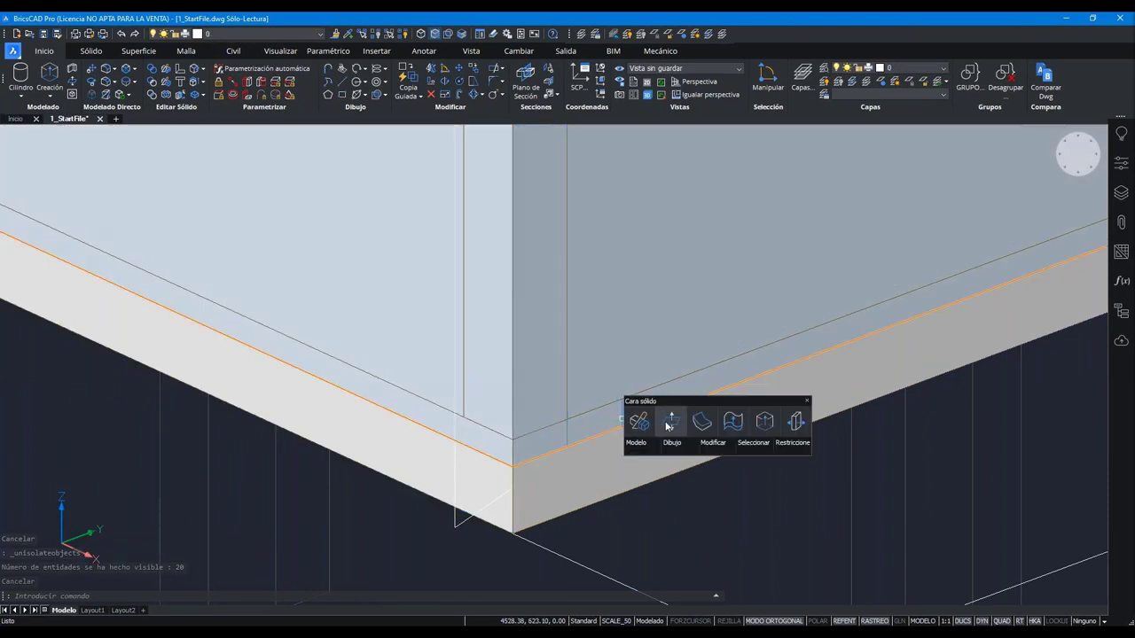
- Pull the floor slab's bottom face down 40 mm to thicken it
{"action": "left_click", "coordinate": [670, 423]}
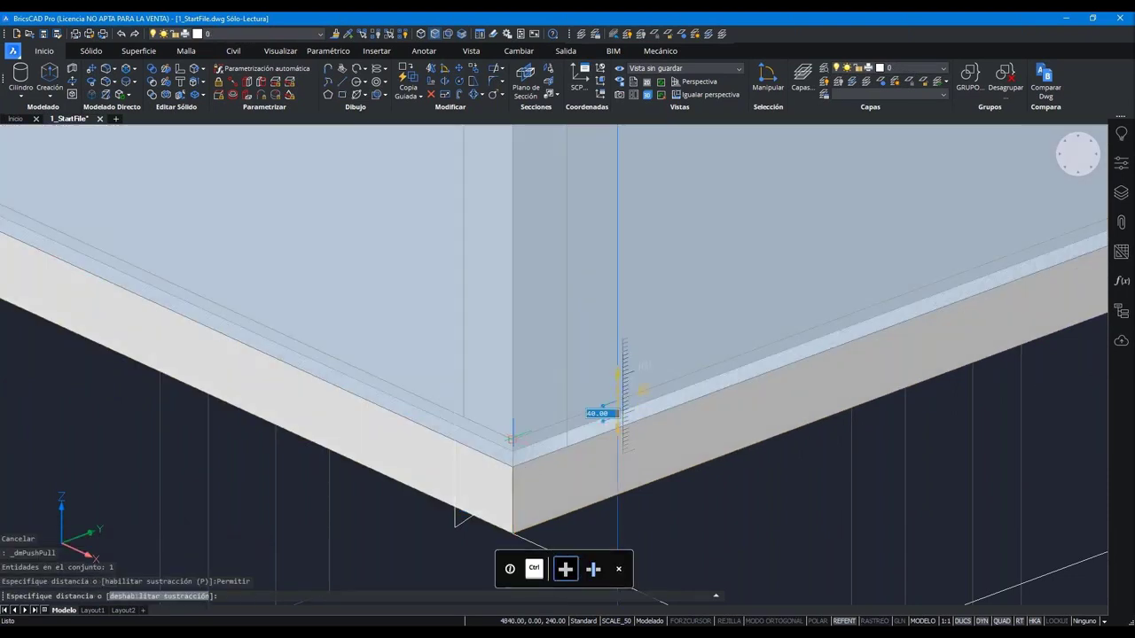
{"action": "left_click", "coordinate": [617, 416]}
{"action": "key", "text": "F8"}
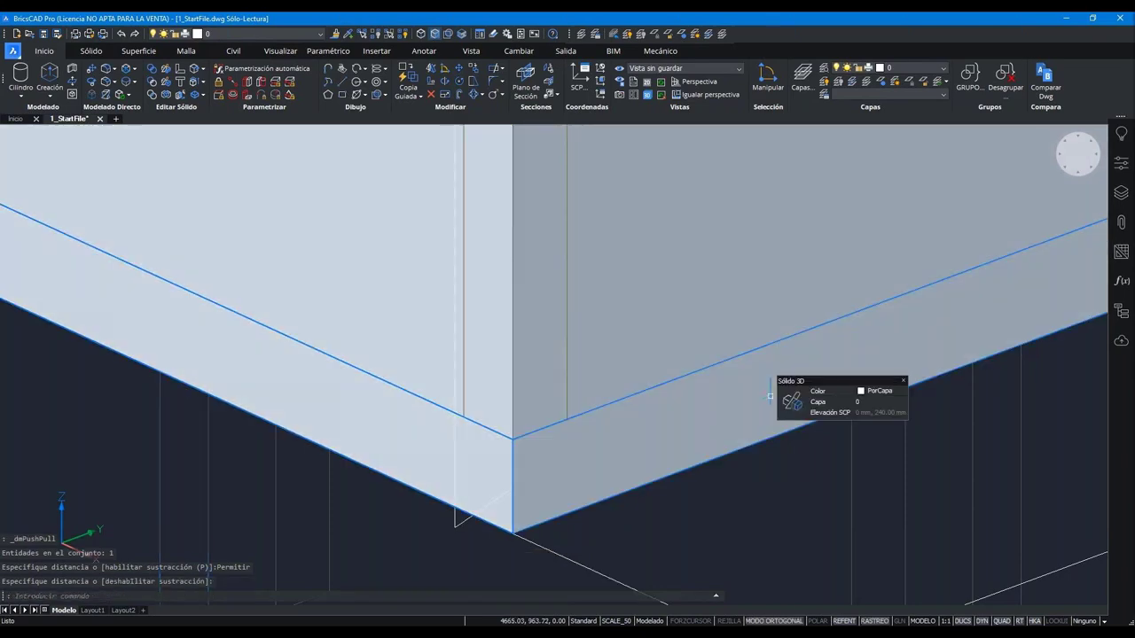
{"action": "mouse_move", "coordinate": [709, 438]}
{"action": "middle_mouse_down", "text": "shift"}
{"action": "mouse_move", "coordinate": [663, 493]}
{"action": "mouse_move", "coordinate": [740, 343]}
{"action": "middle_mouse_up", "text": "shift"}
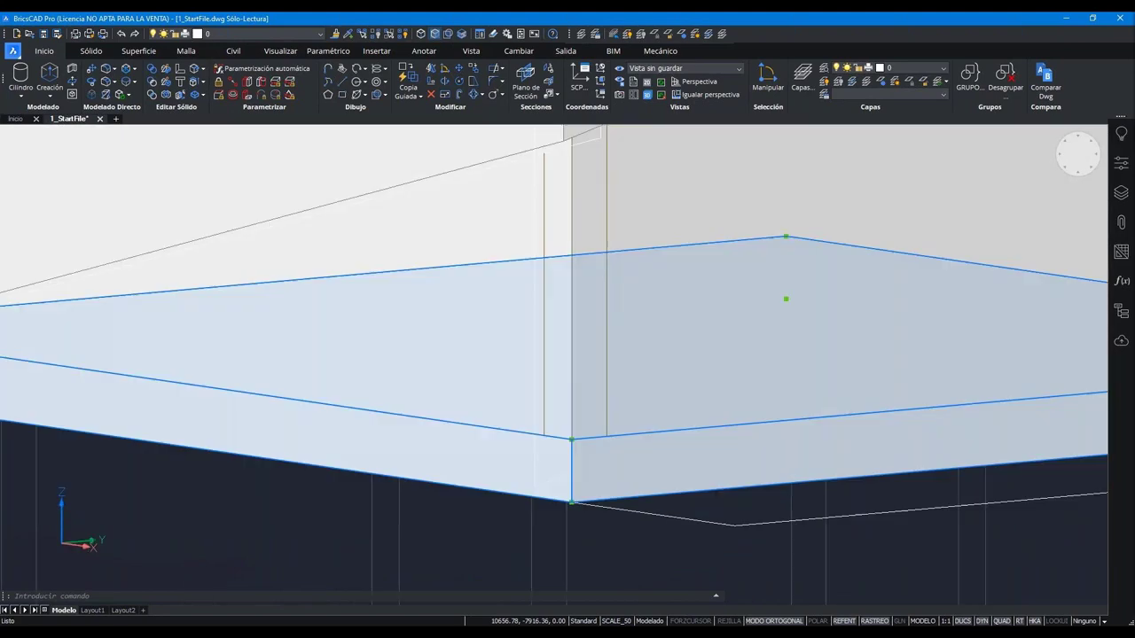
{"action": "scroll", "coordinate": [556, 544], "scroll_direction": "down", "scroll_amount": 3}
{"action": "key", "text": "Escape"}
{"action": "middle_click_drag", "start_coordinate": [556, 543], "coordinate": [652, 462], "text": "shift"}
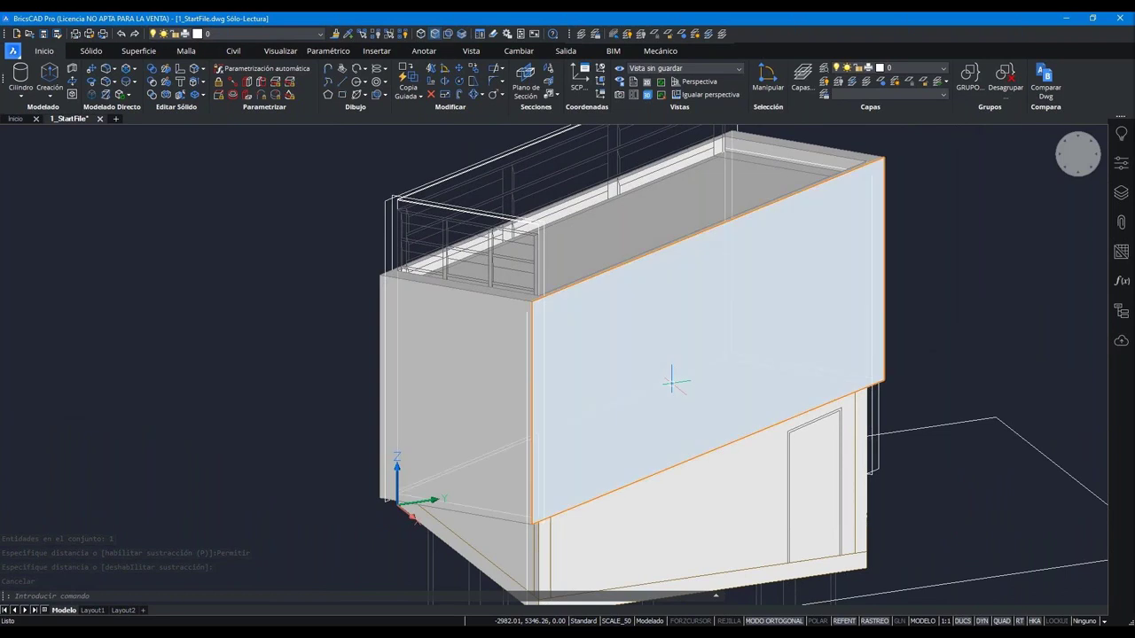
- Pick the outer wall solids at the front corner and bring up the Manipulator for copying
{"action": "middle_click_drag", "start_coordinate": [672, 383], "coordinate": [621, 405]}
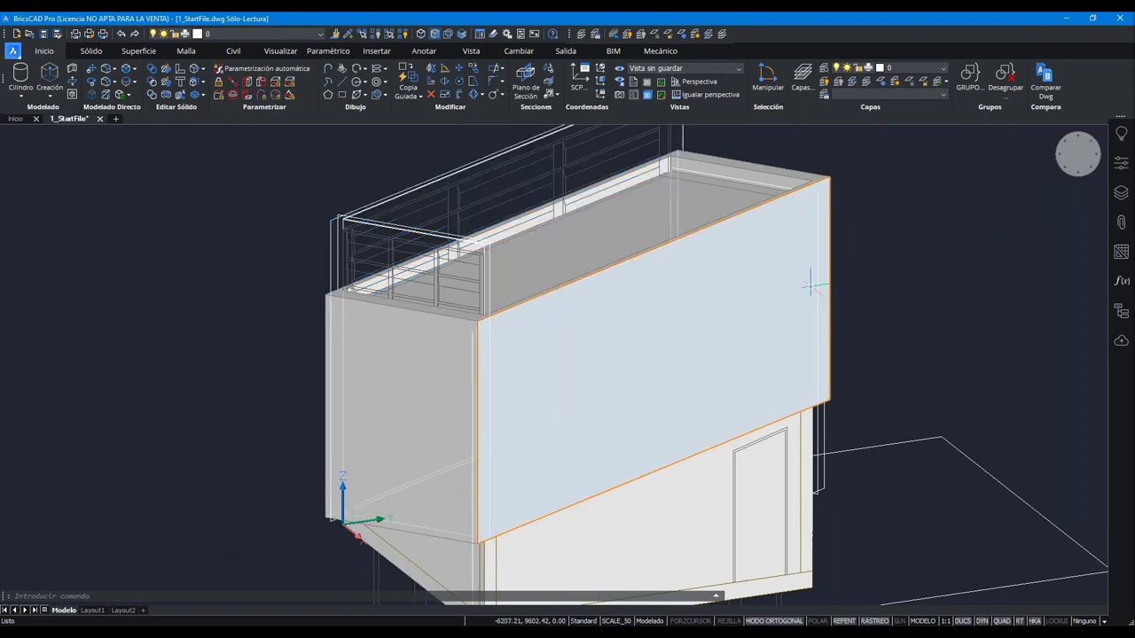
{"action": "left_click", "coordinate": [670, 532]}
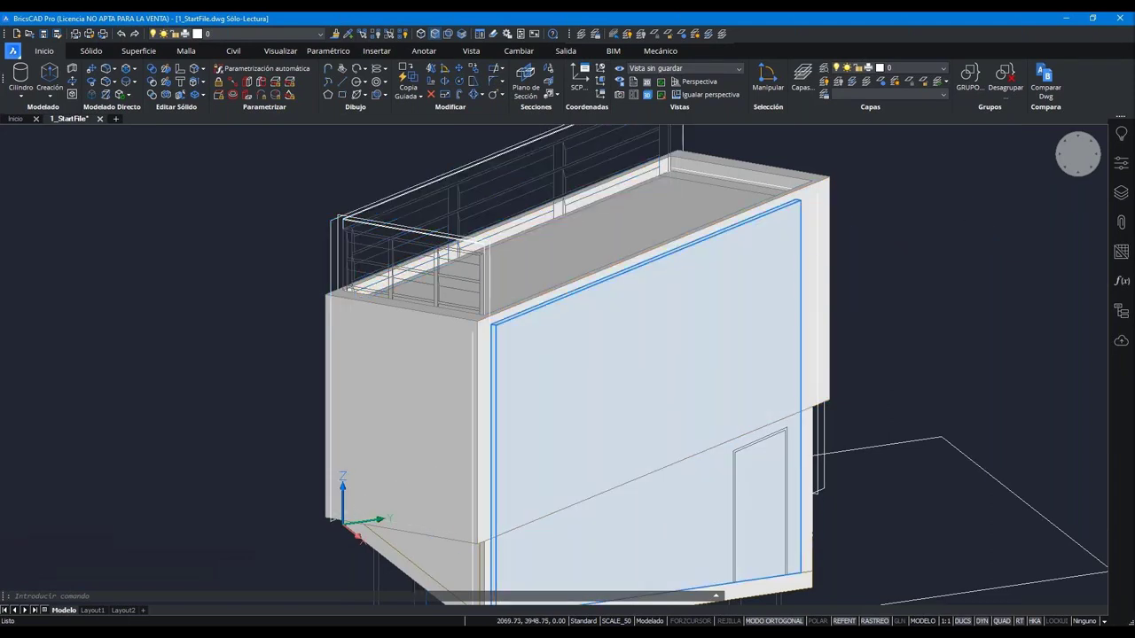
{"action": "left_click", "coordinate": [392, 557]}
{"action": "scroll", "coordinate": [466, 351], "scroll_direction": "down", "scroll_amount": 3}
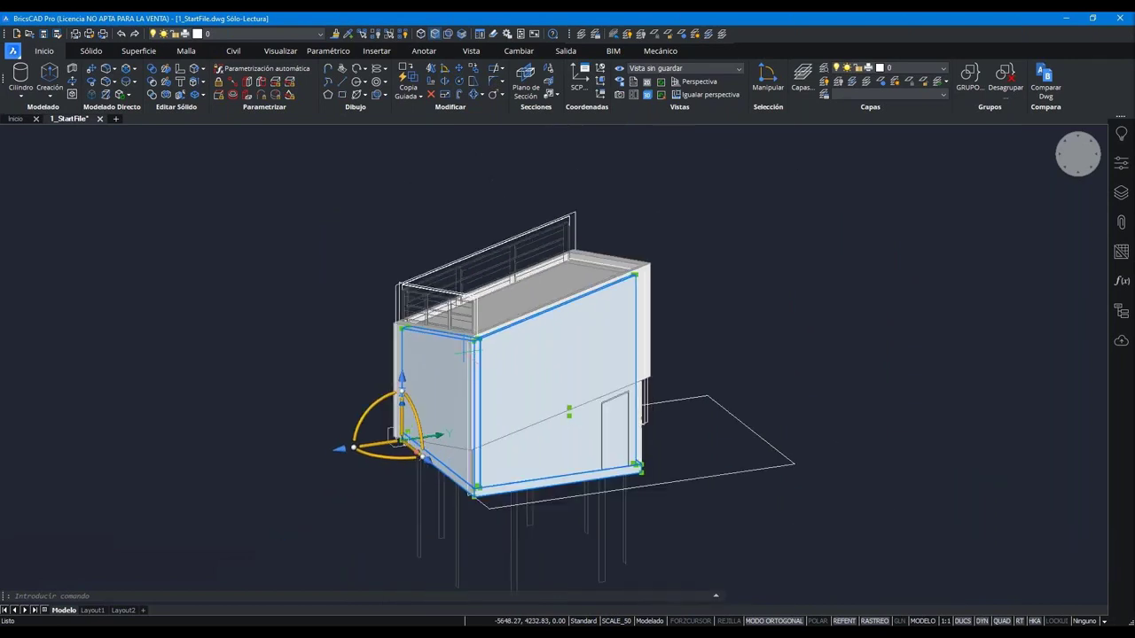
- Try a Ctrl-copy of the walls along X, cancel it, and orbit to view the copied piece
{"action": "left_click", "coordinate": [355, 448]}
{"action": "key", "text": "ctrl"}
{"action": "scroll", "coordinate": [439, 383], "scroll_direction": "down", "scroll_amount": 2}
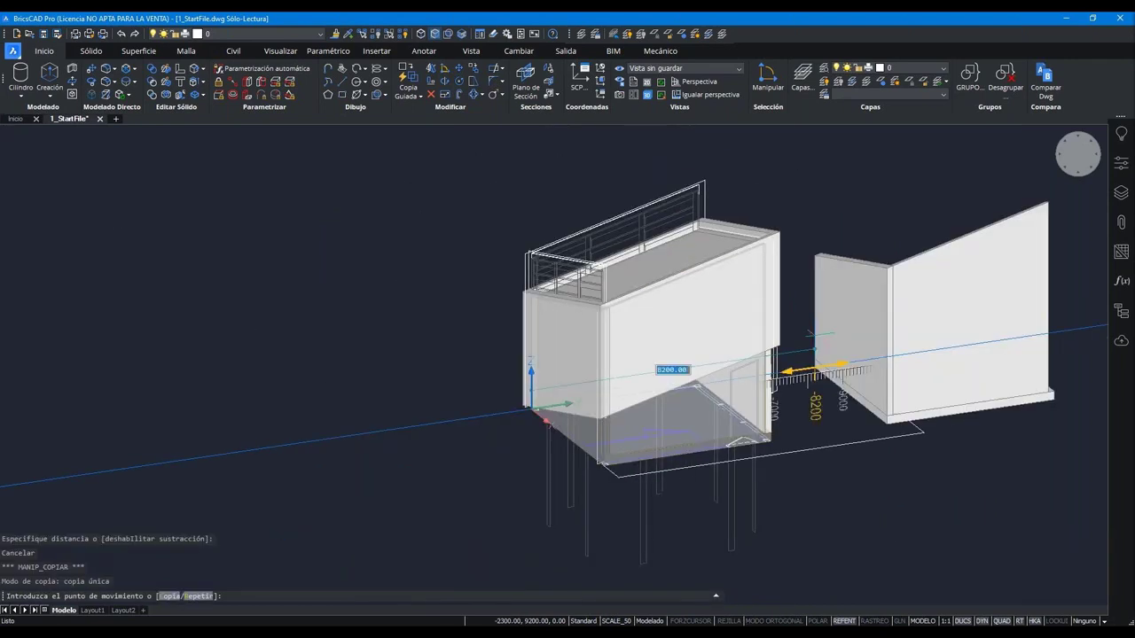
{"action": "key", "text": "F8"}
{"action": "key", "text": "Escape"}
{"action": "scroll", "coordinate": [537, 399], "scroll_direction": "up", "scroll_amount": 2}
{"action": "scroll", "coordinate": [537, 399], "scroll_direction": "up", "scroll_amount": 2}
{"action": "middle_click_drag", "start_coordinate": [544, 410], "coordinate": [415, 339], "text": "shift"}
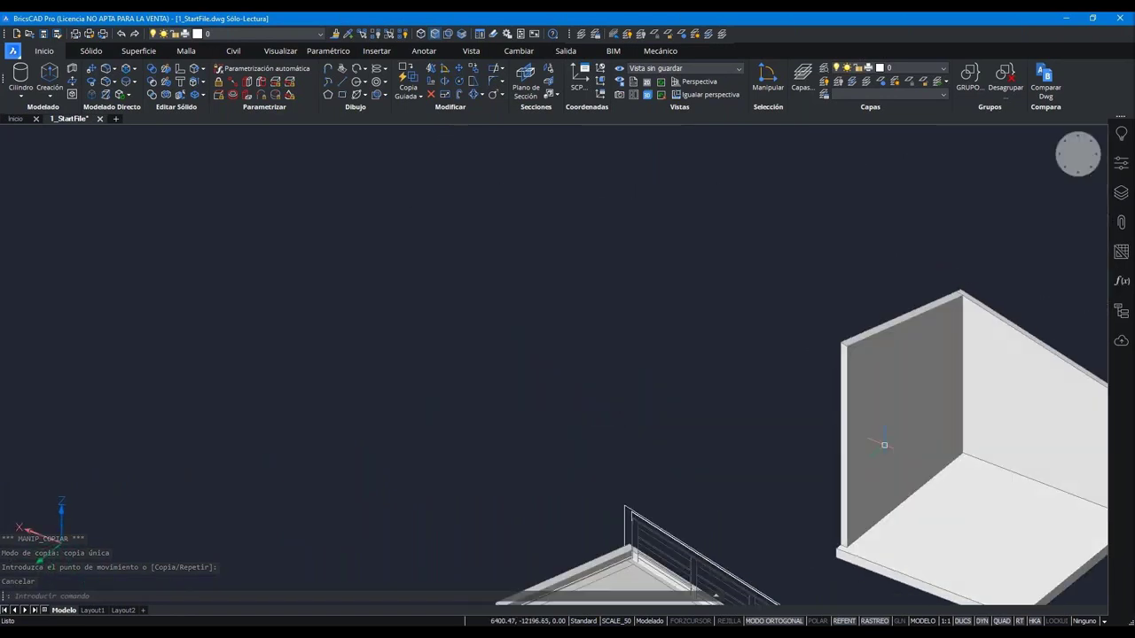
{"action": "scroll", "coordinate": [574, 435], "scroll_direction": "up", "scroll_amount": 1}
{"action": "scroll", "coordinate": [618, 413], "scroll_direction": "up", "scroll_amount": 3}
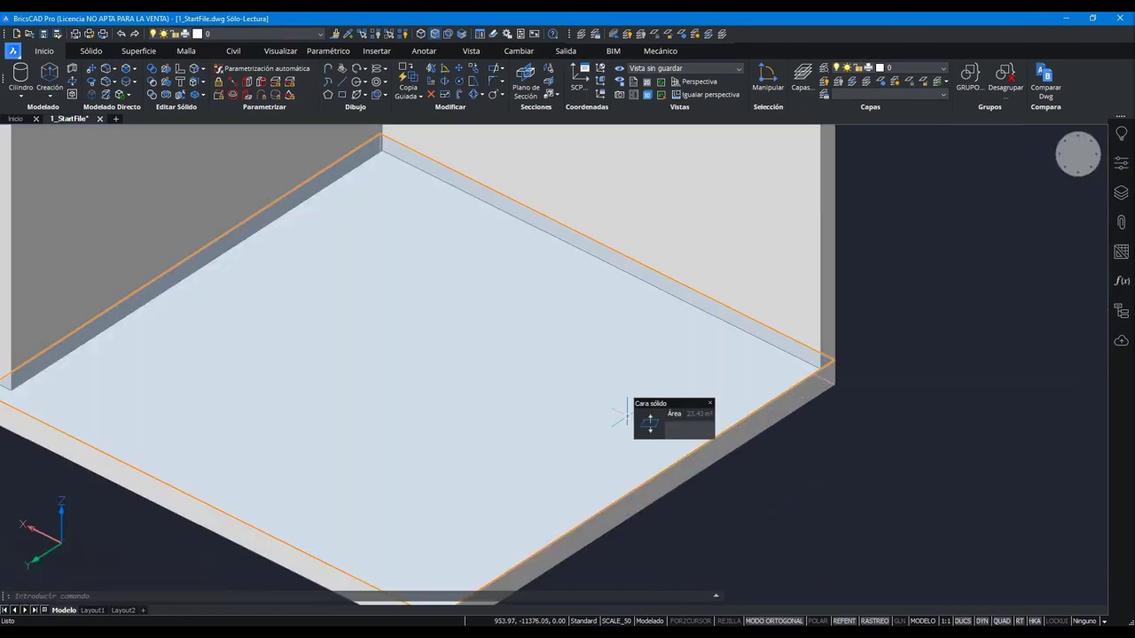
{"action": "scroll", "coordinate": [625, 410], "scroll_direction": "down", "scroll_amount": 3}
- Pull the copied floor face up and push the back wall outward, undoing both
{"action": "left_click", "coordinate": [625, 411]}
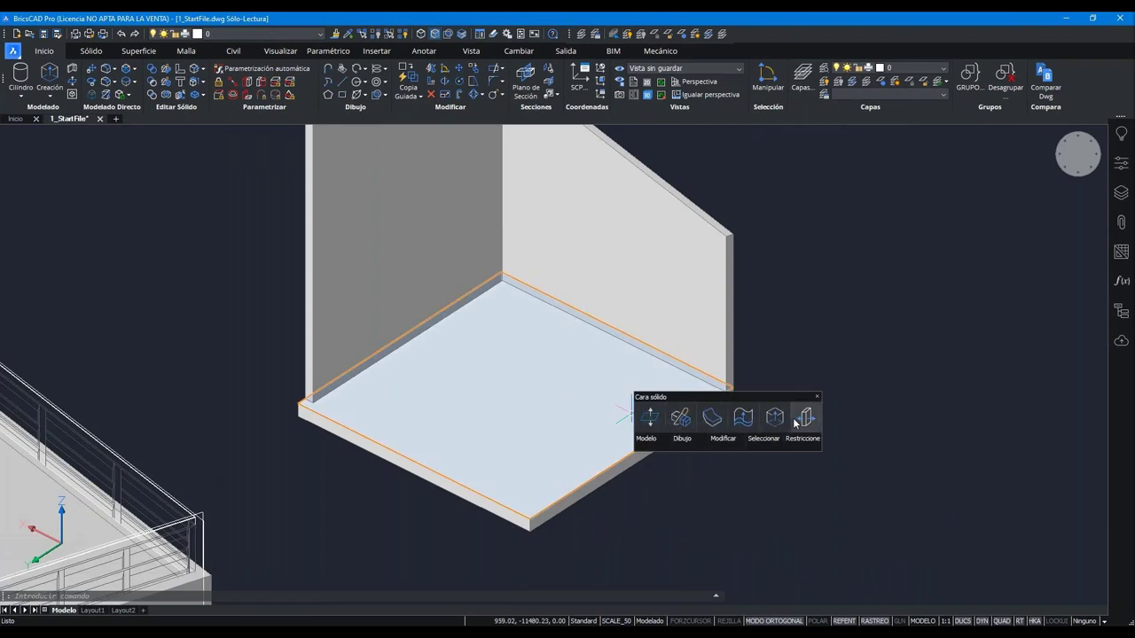
{"action": "left_click_drag", "start_coordinate": [621, 417], "coordinate": [759, 522]}
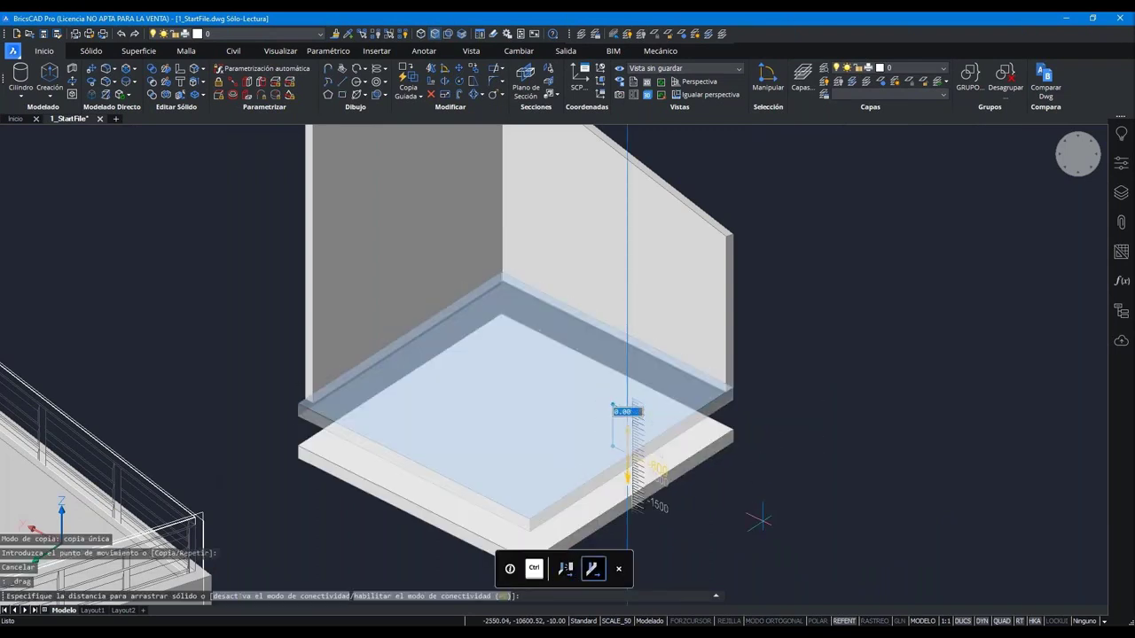
{"action": "key", "text": "ctrl+z"}
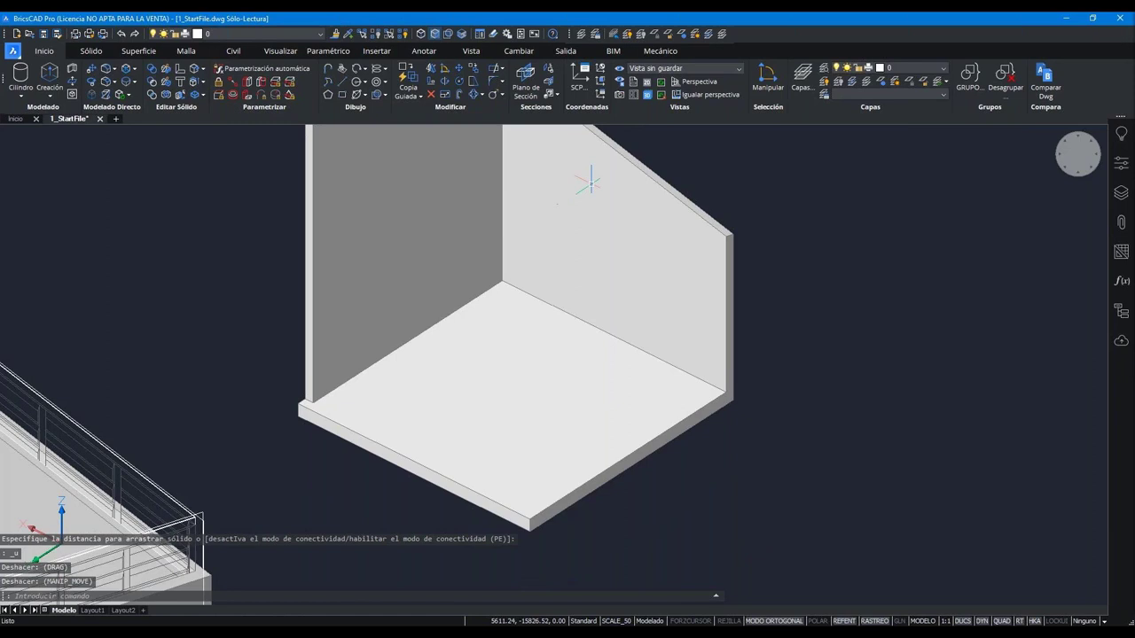
{"action": "left_click_drag", "start_coordinate": [610, 213], "coordinate": [842, 179]}
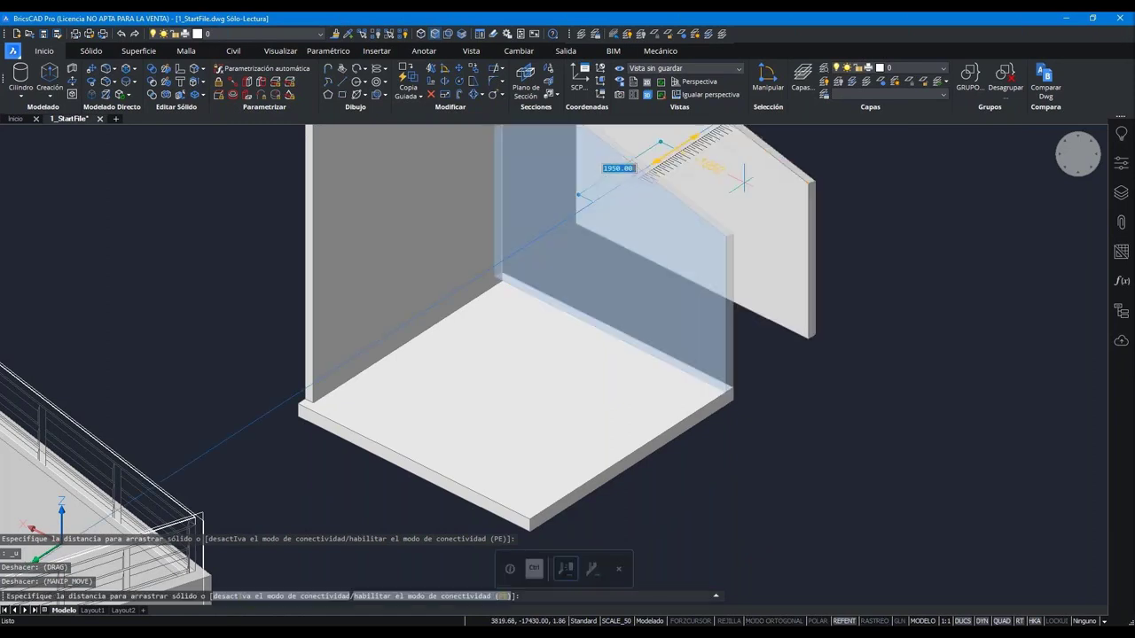
{"action": "key", "text": "Escape"}
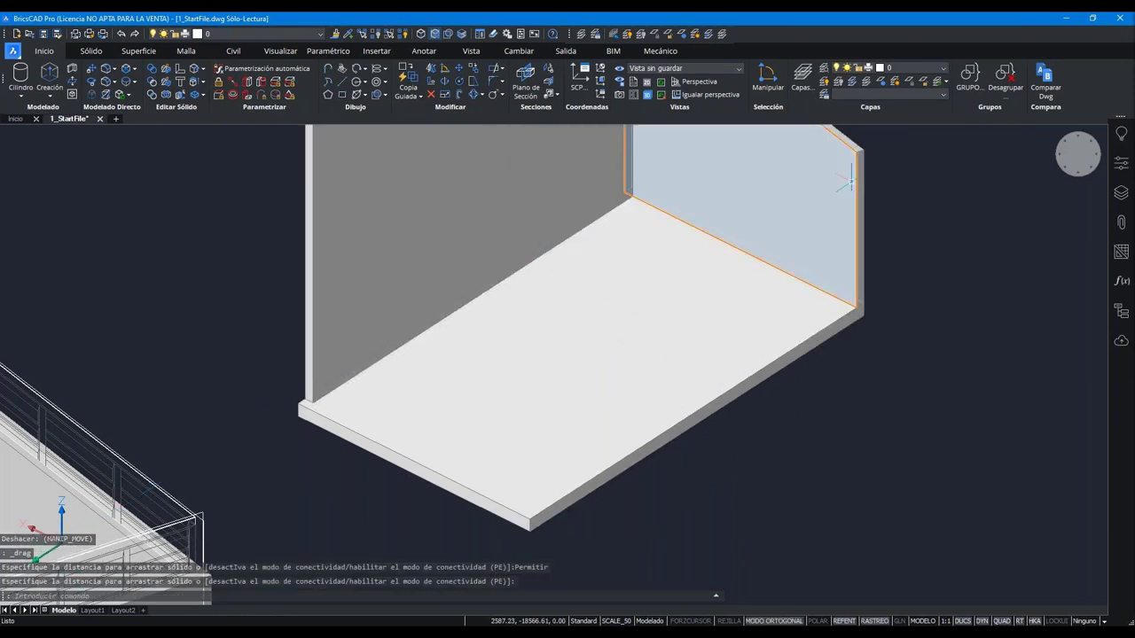
{"action": "scroll", "coordinate": [706, 482], "scroll_direction": "up", "scroll_amount": 2}
{"action": "scroll", "coordinate": [700, 408], "scroll_direction": "up", "scroll_amount": 2}
{"action": "middle_click_drag", "start_coordinate": [669, 496], "coordinate": [699, 403]}
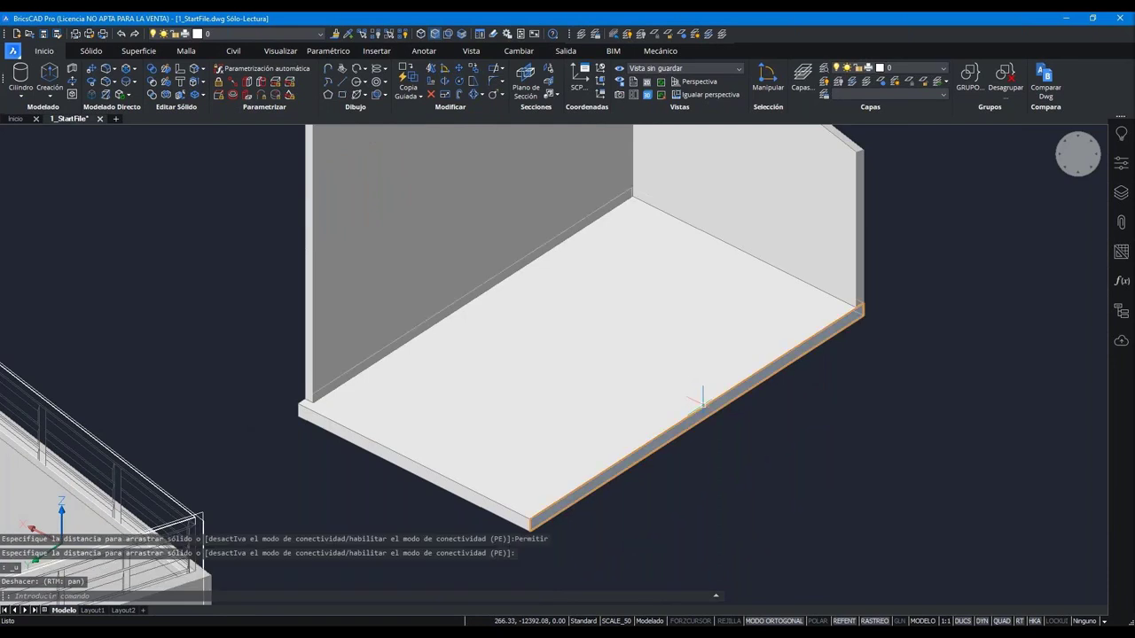
{"action": "key", "text": "ctrl+z"}
{"action": "key", "text": "ctrl+z"}
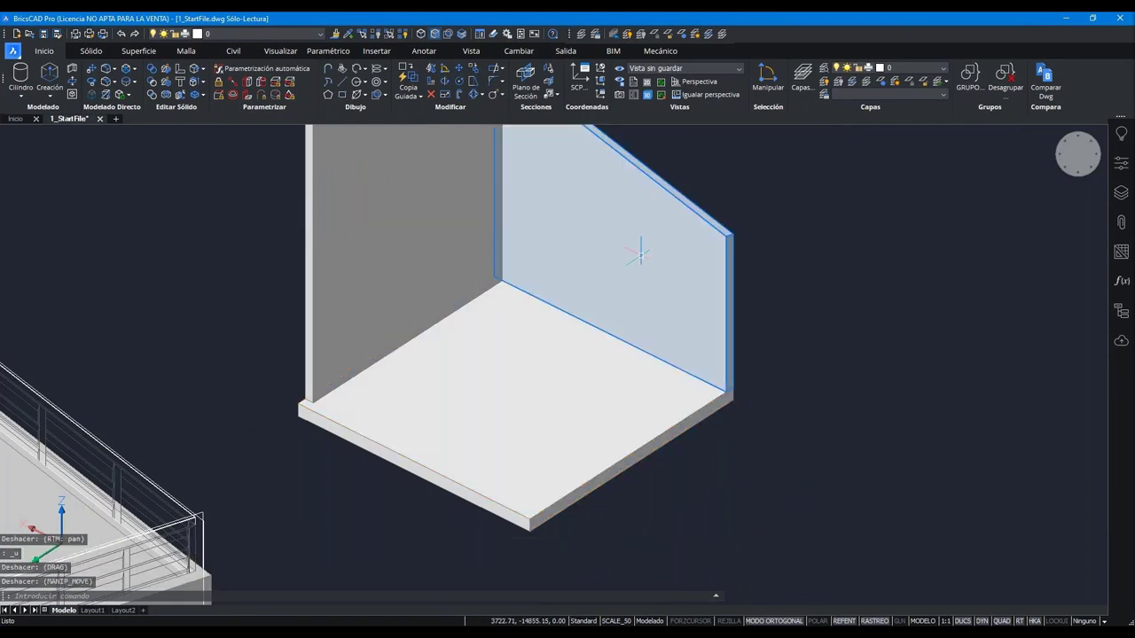
{"action": "key", "text": "Escape"}
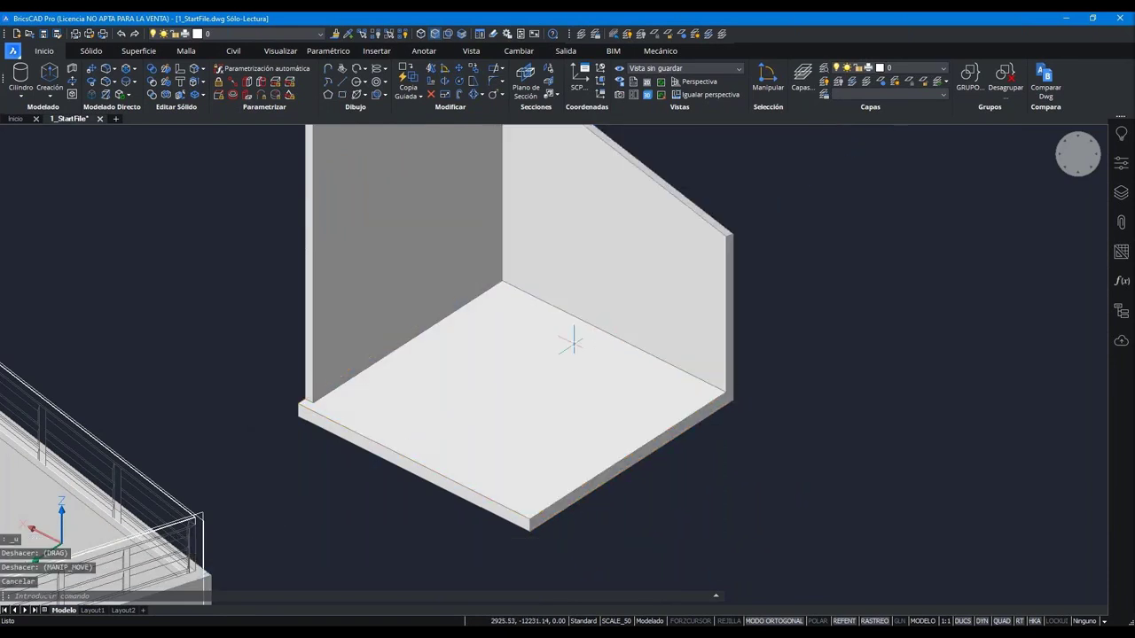
- Rotate the copied front wall about its base corner with the Manipulator
{"action": "scroll", "coordinate": [411, 390], "scroll_direction": "down", "scroll_amount": 2}
{"action": "middle_click_drag", "start_coordinate": [410, 390], "coordinate": [787, 496], "text": "shift"}
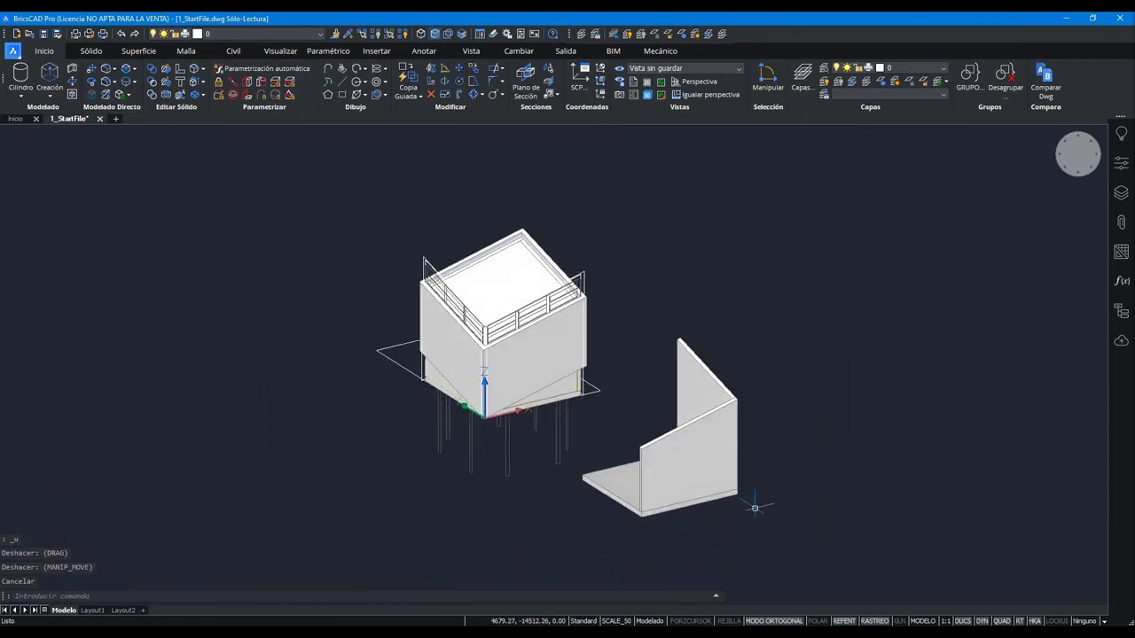
{"action": "scroll", "coordinate": [622, 467], "scroll_direction": "up", "scroll_amount": 4}
{"action": "left_click", "coordinate": [461, 514]}
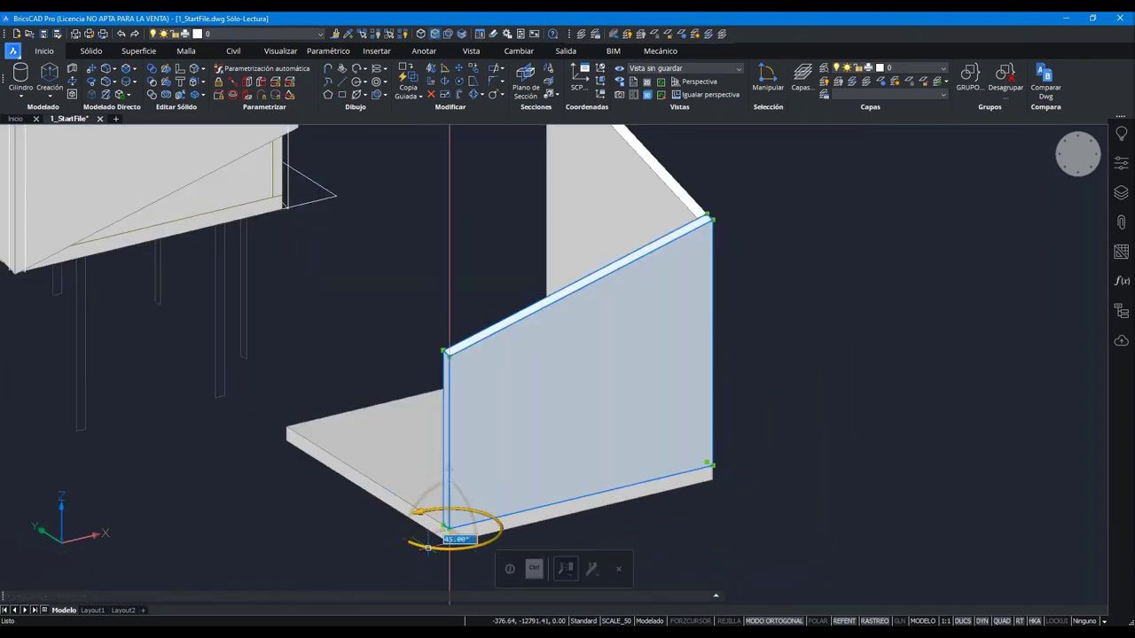
{"action": "left_click", "coordinate": [427, 548]}
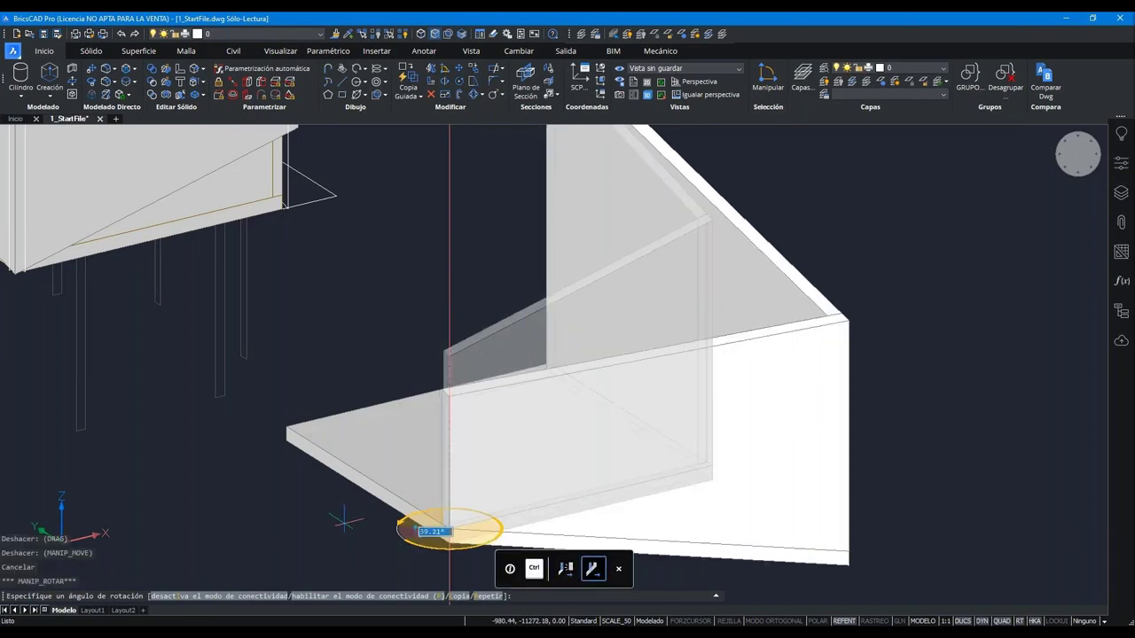
{"action": "key", "text": "F8"}
{"action": "left_click", "coordinate": [559, 431]}
{"action": "mouse_move", "coordinate": [559, 431]}
{"action": "middle_mouse_down", "text": "shift"}
{"action": "mouse_move", "coordinate": [771, 508]}
{"action": "mouse_move", "coordinate": [727, 484]}
{"action": "middle_mouse_up", "text": "shift"}
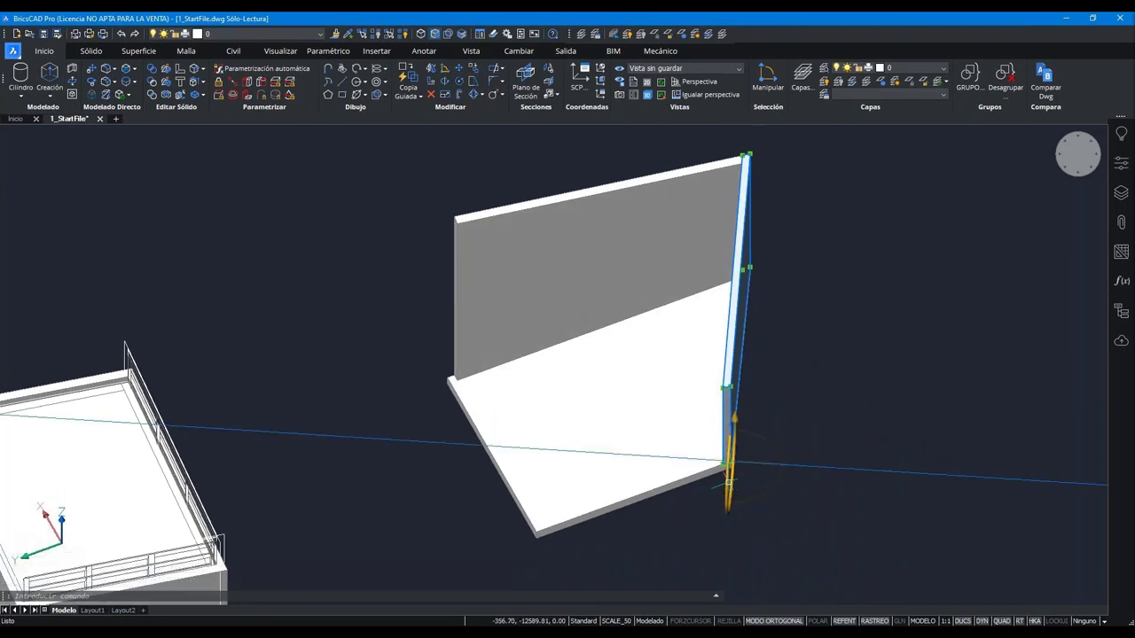
- Abandon moving the wall along its axis, then window-select the three copied solids and delete them
{"action": "left_click", "coordinate": [762, 462]}
{"action": "key", "text": "ctrl"}
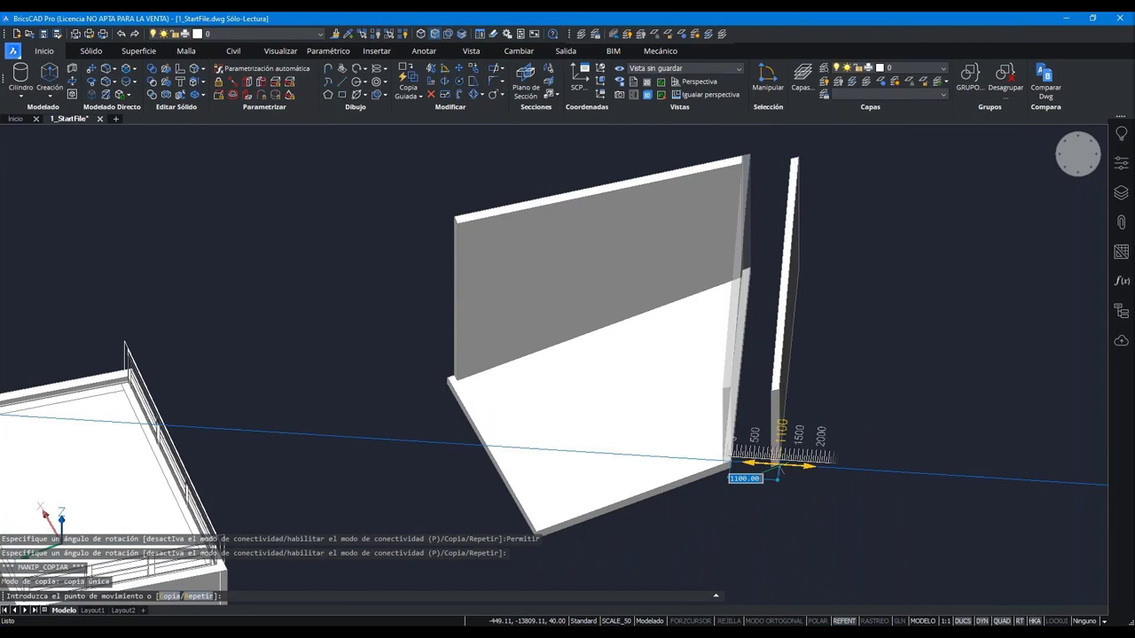
{"action": "key", "text": "Escape"}
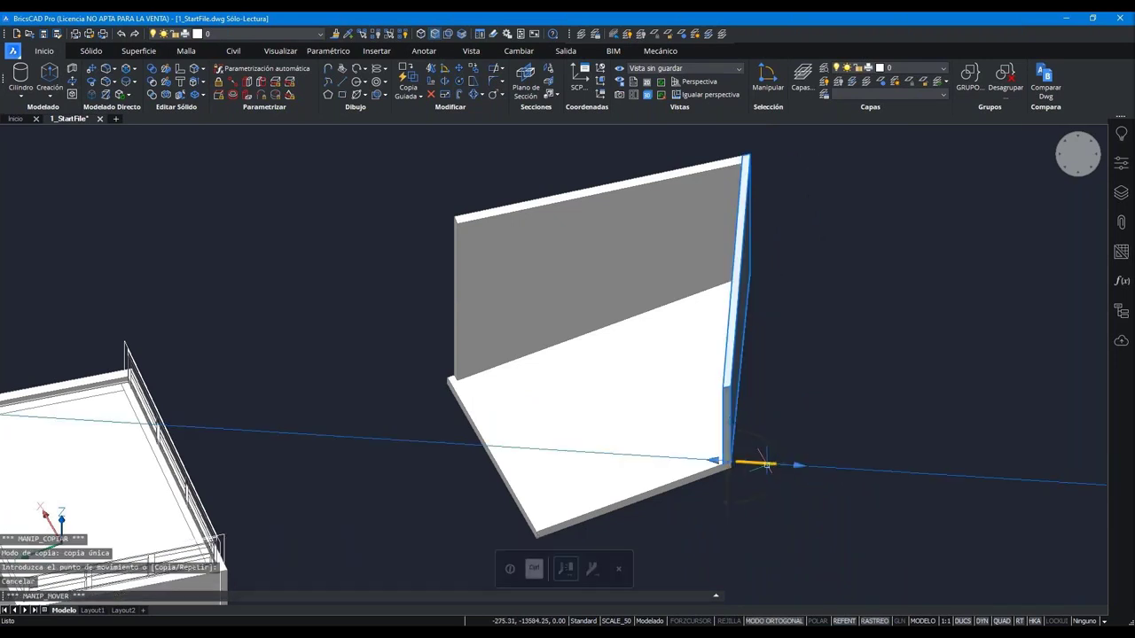
{"action": "left_click", "coordinate": [762, 462]}
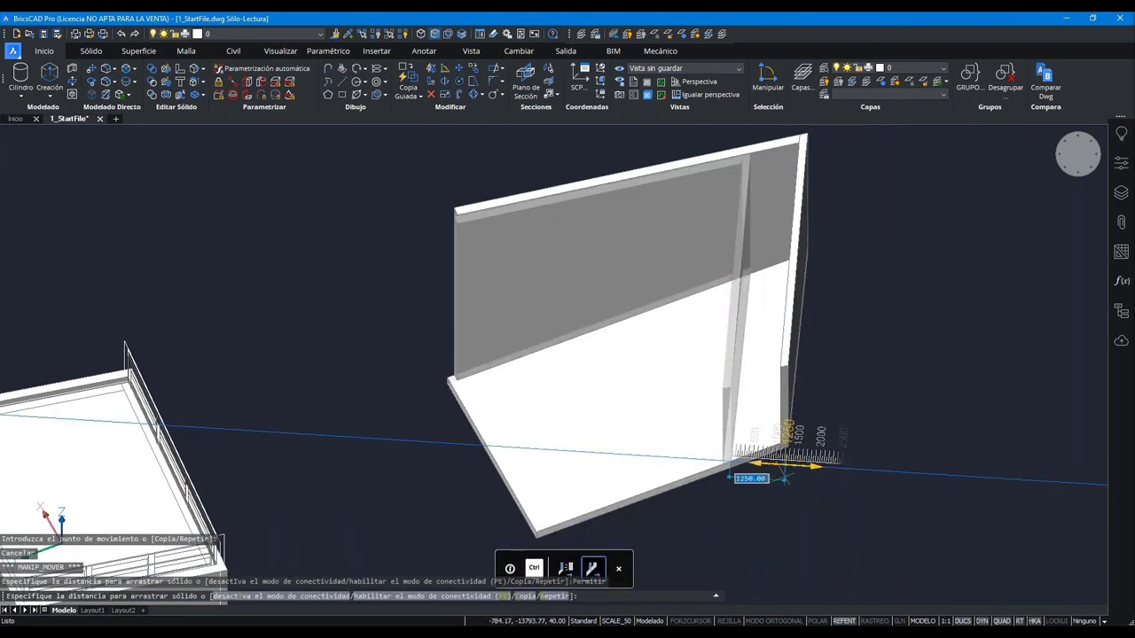
{"action": "key", "text": "Escape"}
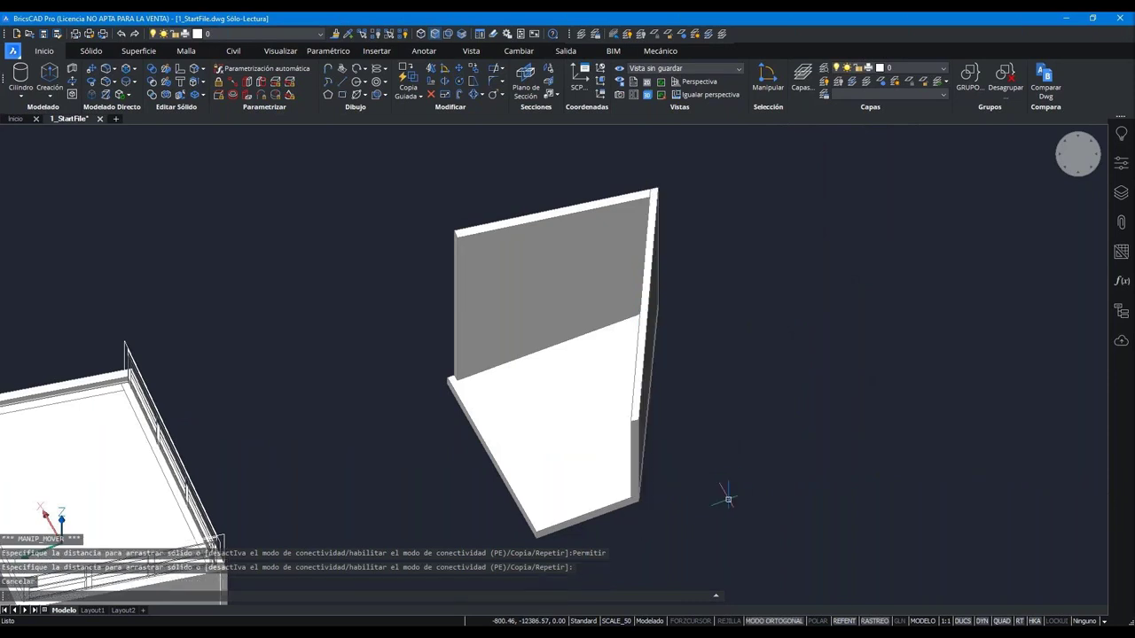
{"action": "left_click_drag", "start_coordinate": [728, 500], "coordinate": [444, 310]}
{"action": "key", "text": "Delete"}
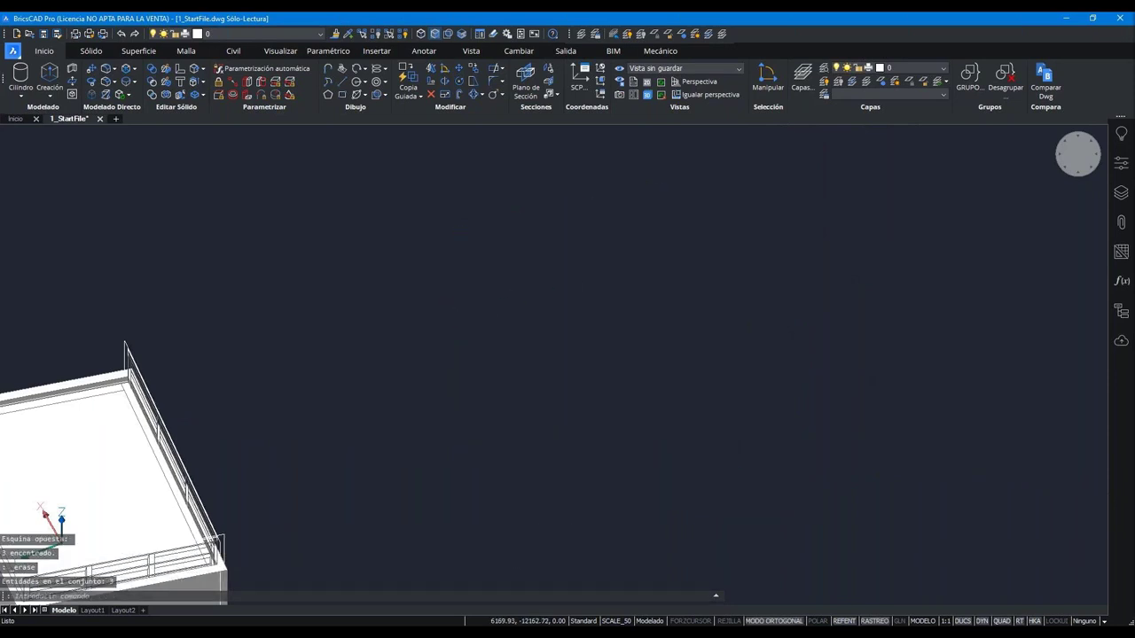
- In the entity browser, expand layer 0 and hide the seven 3D solids
{"action": "middle_click_drag", "start_coordinate": [177, 443], "coordinate": [293, 443], "text": "shift"}
{"action": "mouse_move", "coordinate": [591, 280]}
{"action": "middle_mouse_down", "text": "shift"}
{"action": "mouse_move", "coordinate": [676, 192]}
{"action": "mouse_move", "coordinate": [895, 294]}
{"action": "mouse_move", "coordinate": [1102, 367]}
{"action": "middle_mouse_up", "text": "shift"}
{"action": "left_click", "coordinate": [1122, 311]}
{"action": "left_click", "coordinate": [854, 168]}
{"action": "left_click", "coordinate": [862, 180]}
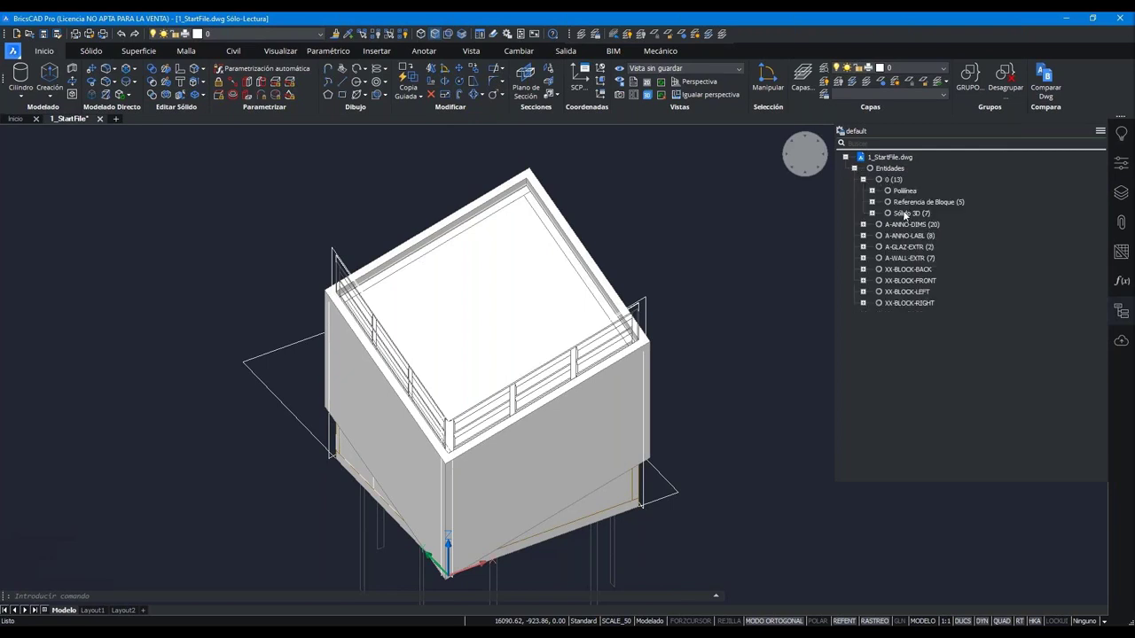
{"action": "left_click", "coordinate": [905, 215]}
{"action": "right_click", "coordinate": [904, 215]}
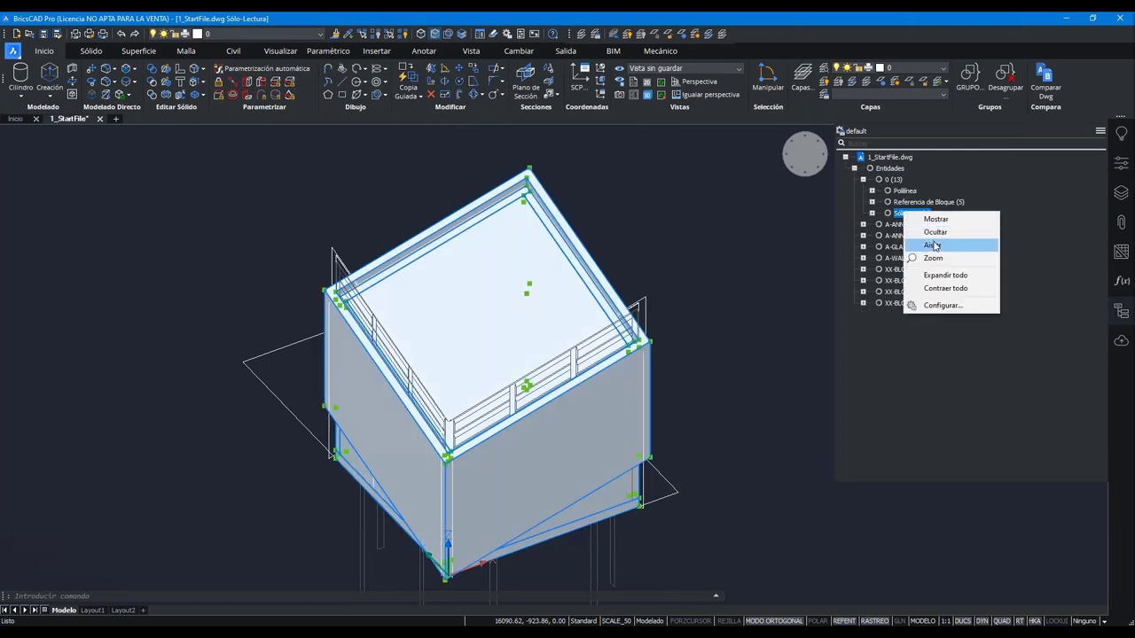
{"action": "left_click", "coordinate": [935, 233]}
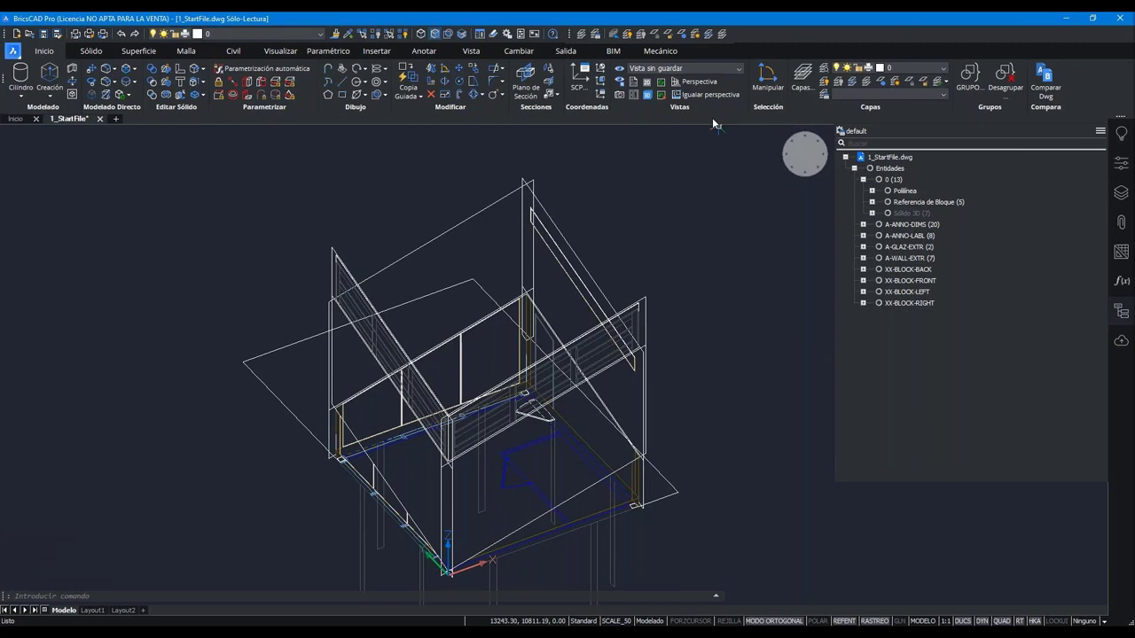
- Switch to top view, show the seven 3D solids again, close the browser, and orbit into 3D
{"action": "left_click", "coordinate": [804, 155]}
{"action": "scroll", "coordinate": [613, 300], "scroll_direction": "up", "scroll_amount": 5}
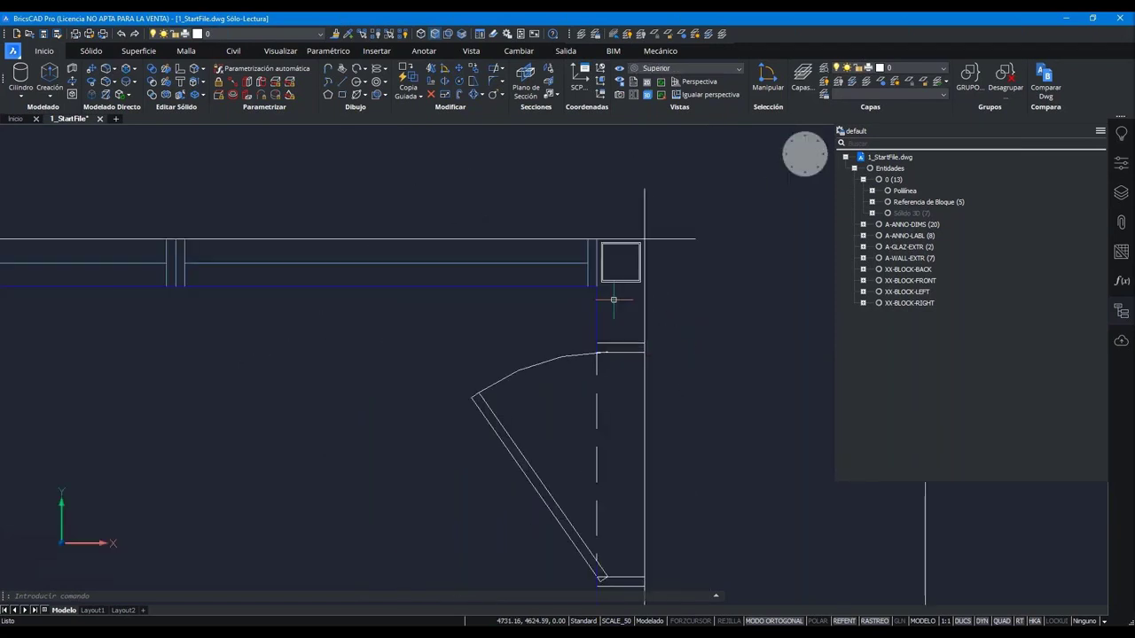
{"action": "scroll", "coordinate": [613, 280], "scroll_direction": "down", "scroll_amount": 3}
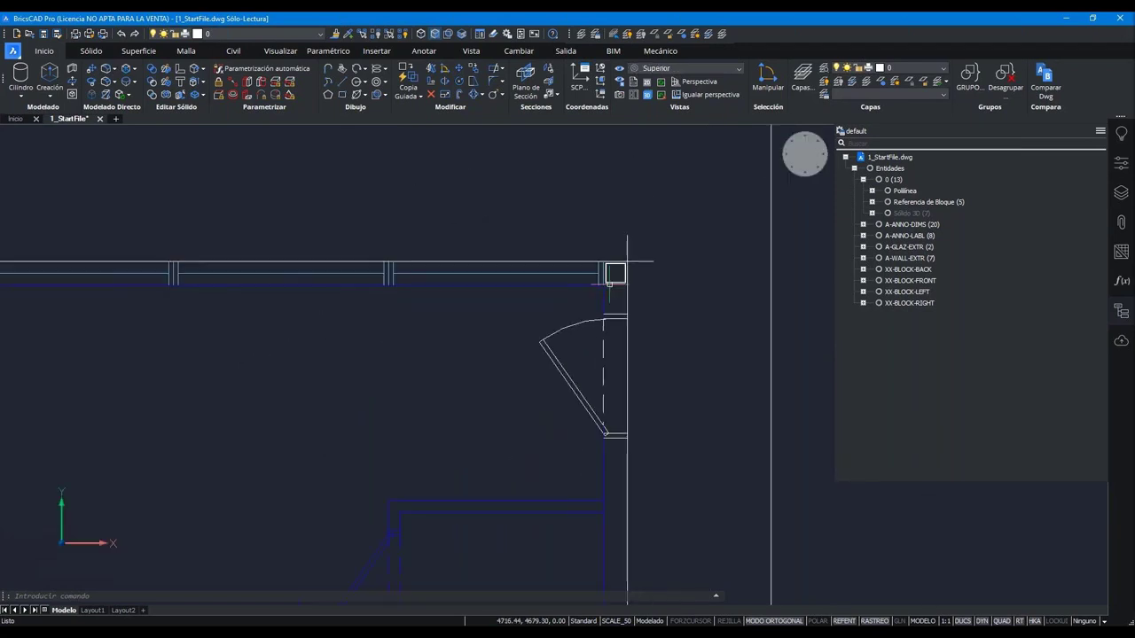
{"action": "scroll", "coordinate": [626, 261], "scroll_direction": "down", "scroll_amount": 3}
{"action": "scroll", "coordinate": [106, 279], "scroll_direction": "up", "scroll_amount": 3}
{"action": "scroll", "coordinate": [146, 262], "scroll_direction": "down", "scroll_amount": 3}
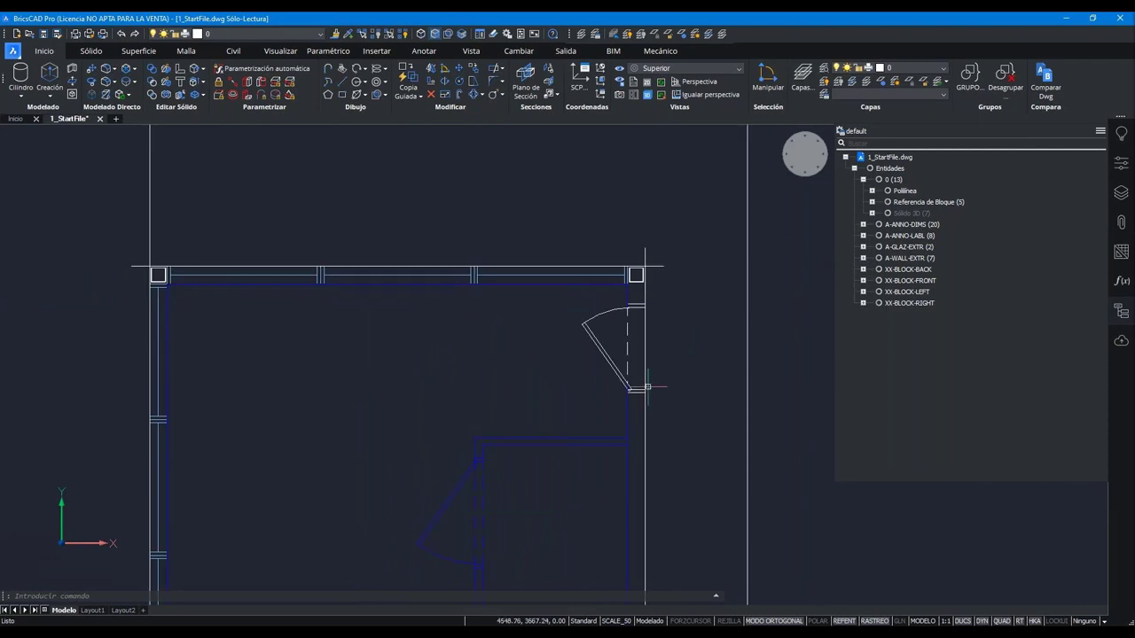
{"action": "right_click", "coordinate": [914, 217]}
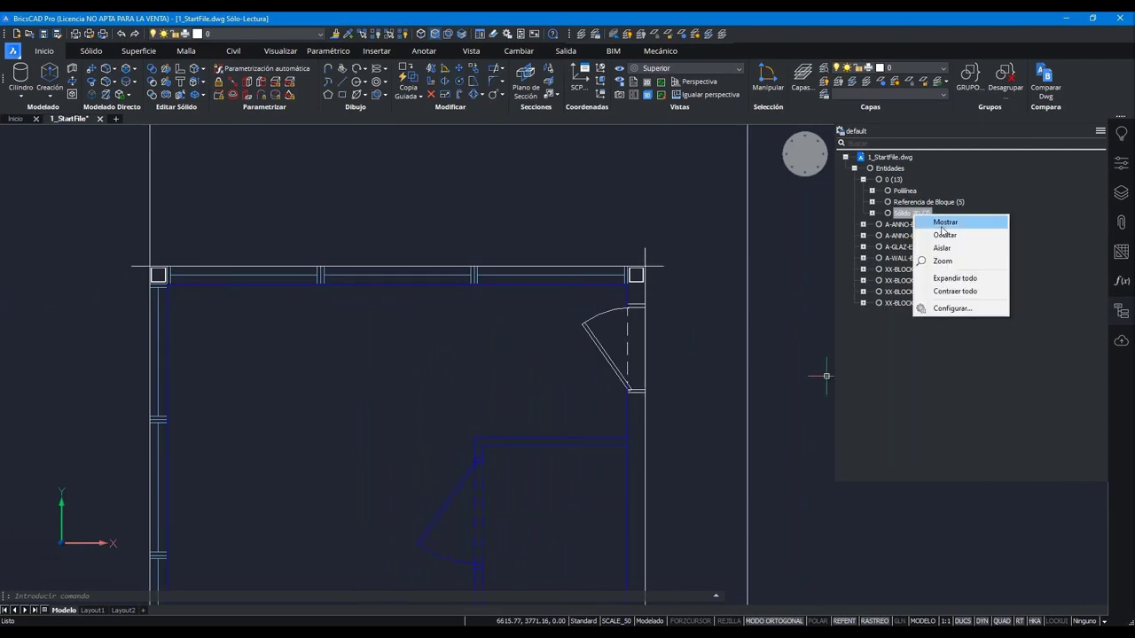
{"action": "left_click", "coordinate": [945, 222]}
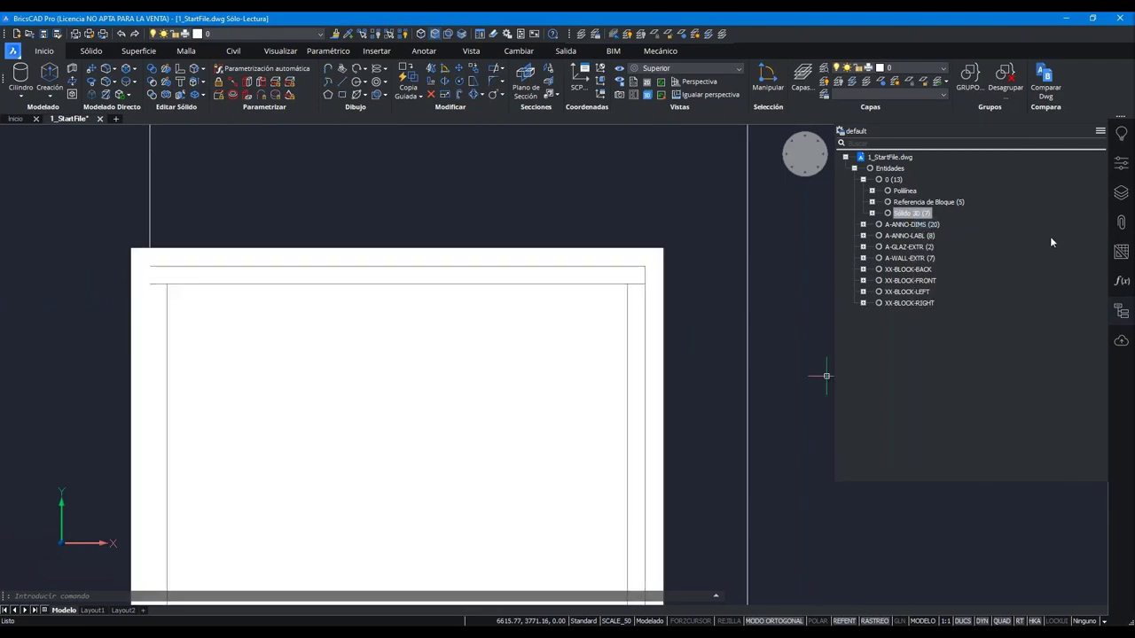
{"action": "left_click", "coordinate": [1122, 310]}
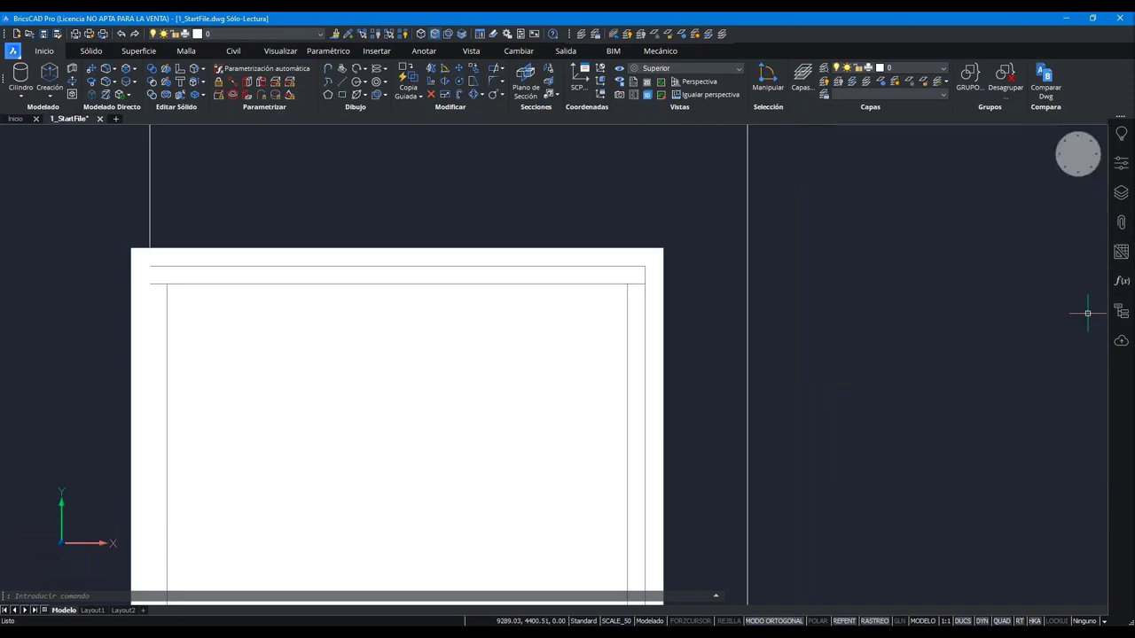
{"action": "middle_click_drag", "start_coordinate": [609, 181], "coordinate": [653, 221], "text": "shift"}
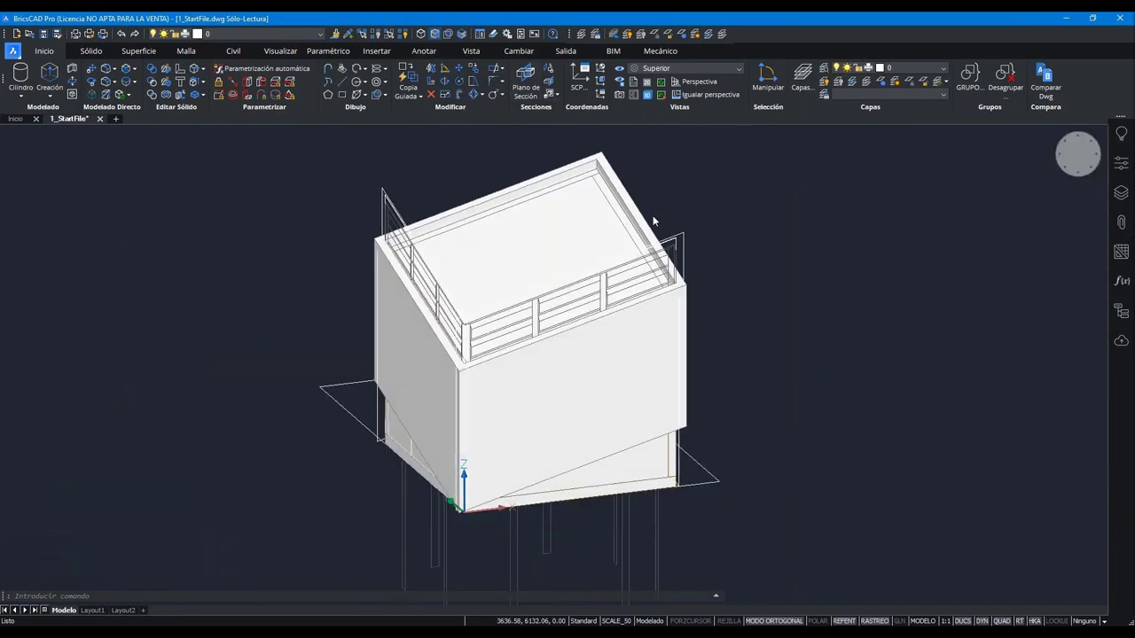
- Isolate the shell walls, picking each wall while orbiting around, then zoom to the box's front edge
{"action": "right_click", "coordinate": [305, 135]}
{"action": "left_click", "coordinate": [564, 325]}
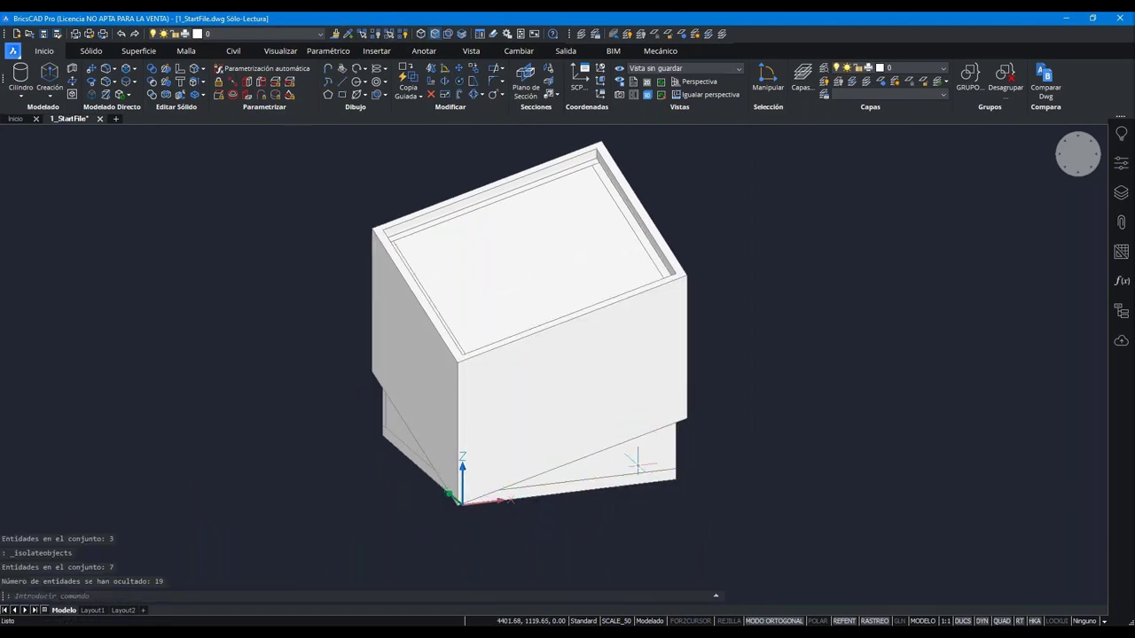
{"action": "left_click", "coordinate": [375, 34]}
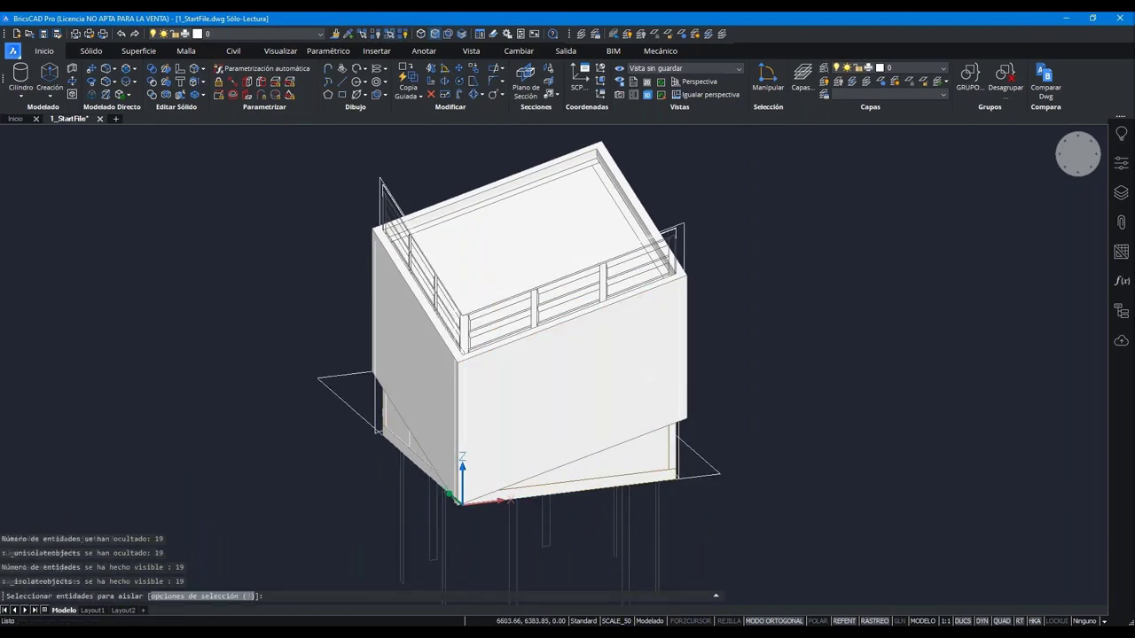
{"action": "left_click", "coordinate": [567, 381]}
{"action": "mouse_move", "coordinate": [567, 381]}
{"action": "middle_mouse_down", "text": "shift"}
{"action": "mouse_move", "coordinate": [668, 468]}
{"action": "mouse_move", "coordinate": [621, 416]}
{"action": "middle_mouse_up", "text": "shift"}
{"action": "left_click", "coordinate": [568, 354]}
{"action": "mouse_move", "coordinate": [568, 354]}
{"action": "middle_mouse_down", "text": "shift"}
{"action": "mouse_move", "coordinate": [603, 425]}
{"action": "mouse_move", "coordinate": [652, 452]}
{"action": "middle_mouse_up", "text": "shift"}
{"action": "left_click", "coordinate": [602, 429]}
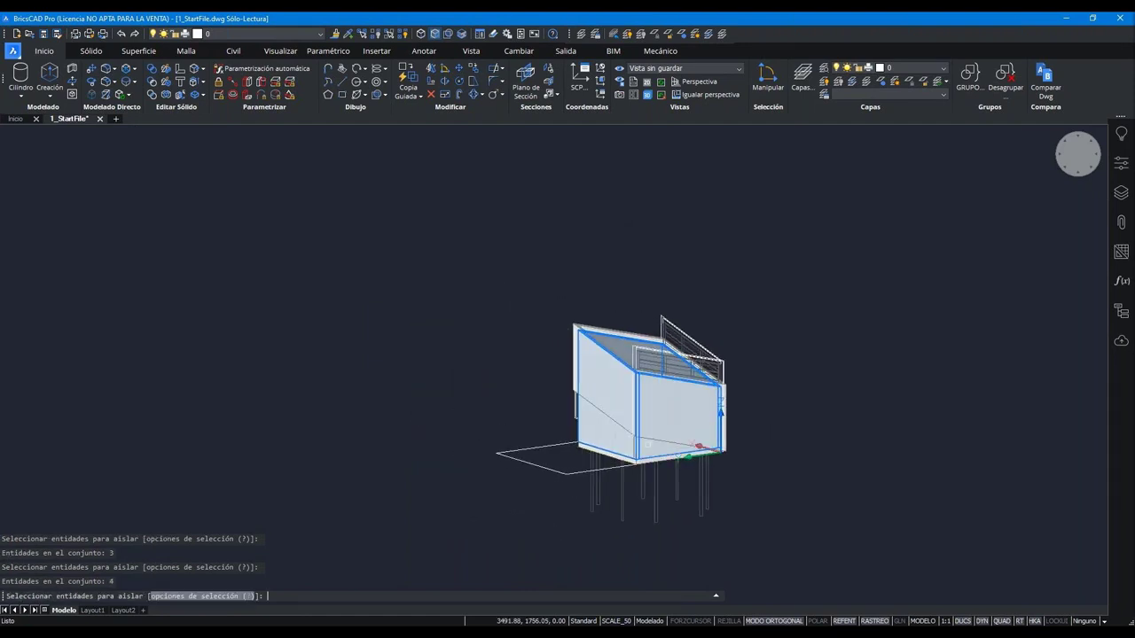
{"action": "key", "text": "Return"}
{"action": "scroll", "coordinate": [653, 447], "scroll_direction": "up", "scroll_amount": 2}
{"action": "scroll", "coordinate": [697, 459], "scroll_direction": "up", "scroll_amount": 3}
{"action": "scroll", "coordinate": [707, 479], "scroll_direction": "up", "scroll_amount": 2}
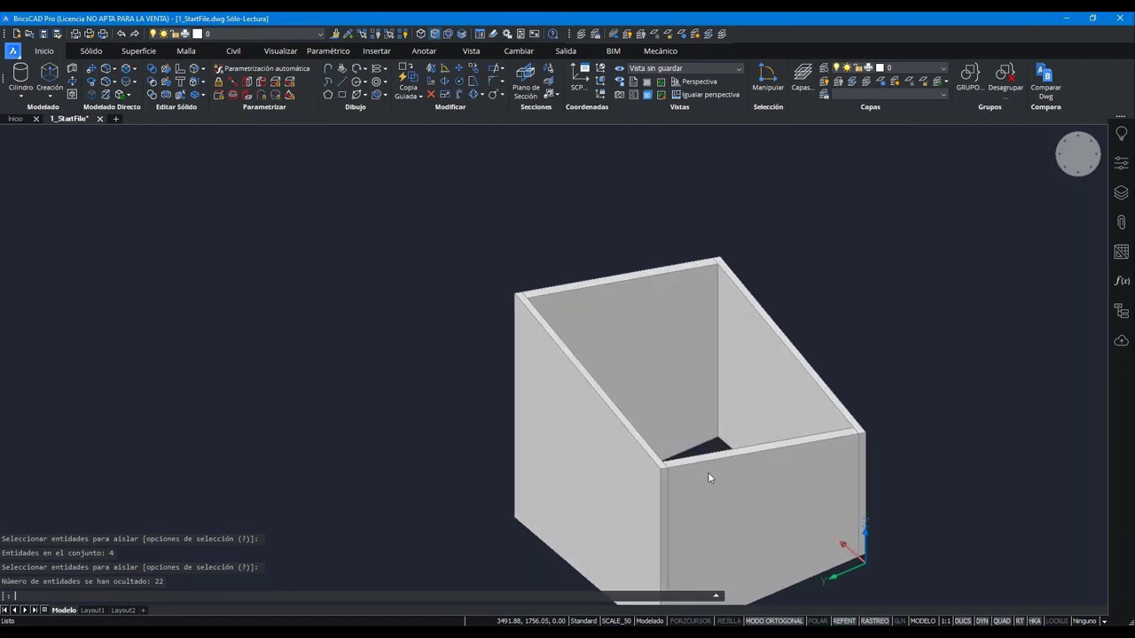
{"action": "middle_click_drag", "start_coordinate": [707, 479], "coordinate": [654, 352]}
{"action": "scroll", "coordinate": [612, 359], "scroll_direction": "up", "scroll_amount": 4}
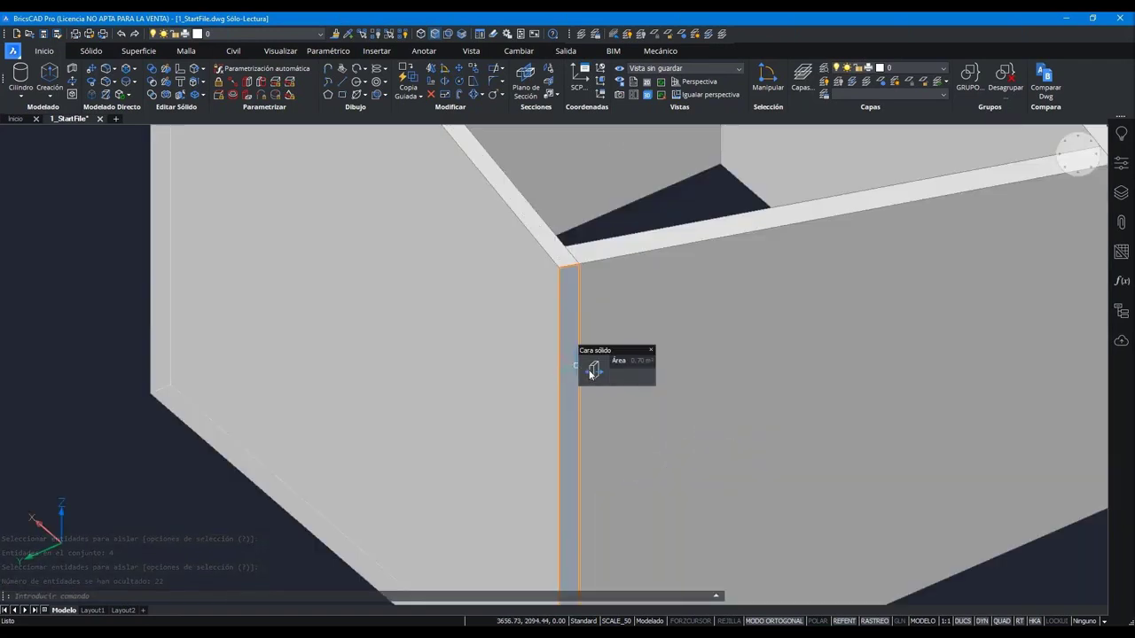
- Slice the wall box at the wall endpoint after abandoning a first attempt
{"action": "mouse_move", "coordinate": [593, 369]}
{"action": "left_click", "coordinate": [643, 366]}
{"action": "left_click", "coordinate": [564, 247]}
{"action": "scroll", "coordinate": [567, 247], "scroll_direction": "down", "scroll_amount": 3}
{"action": "scroll", "coordinate": [572, 256], "scroll_direction": "down", "scroll_amount": 3}
{"action": "key", "text": "Escape"}
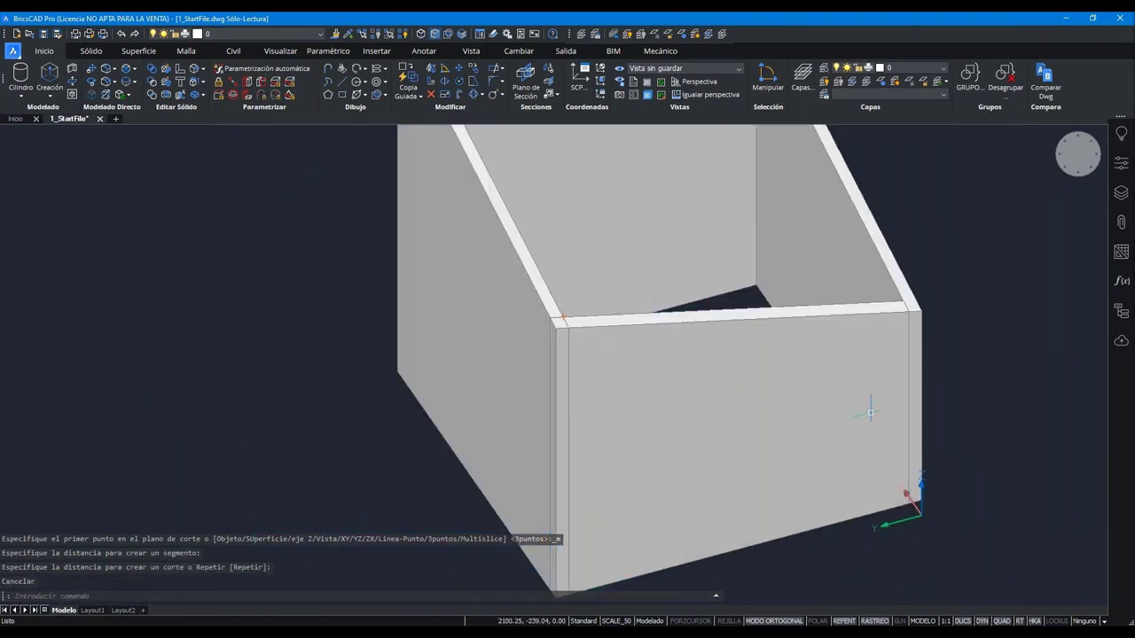
{"action": "left_click", "coordinate": [926, 339]}
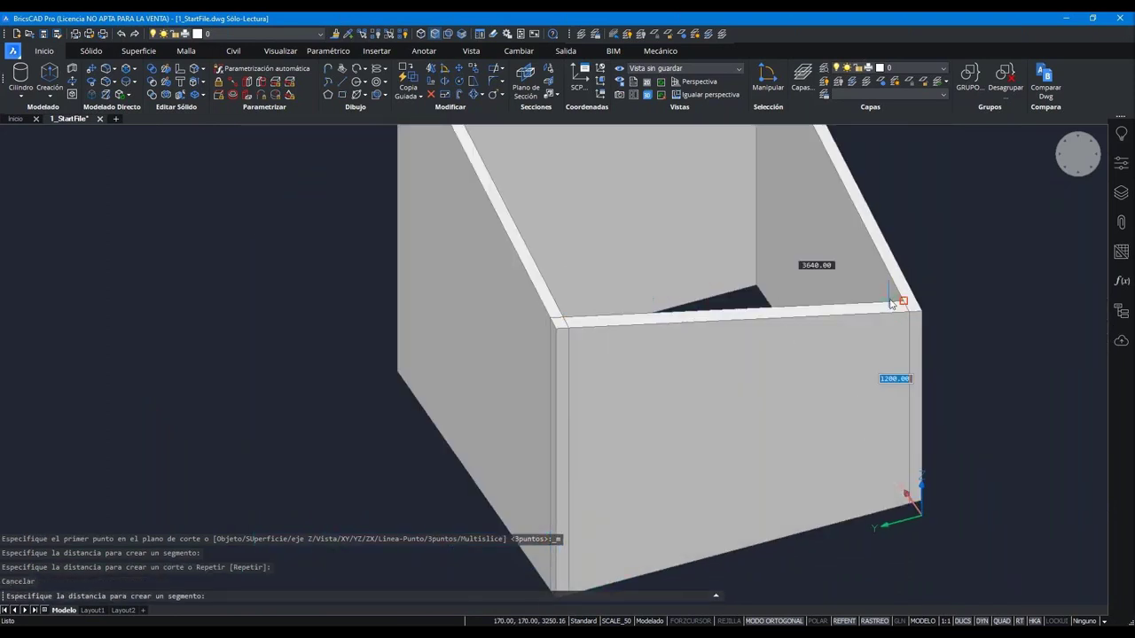
{"action": "left_click", "coordinate": [891, 303]}
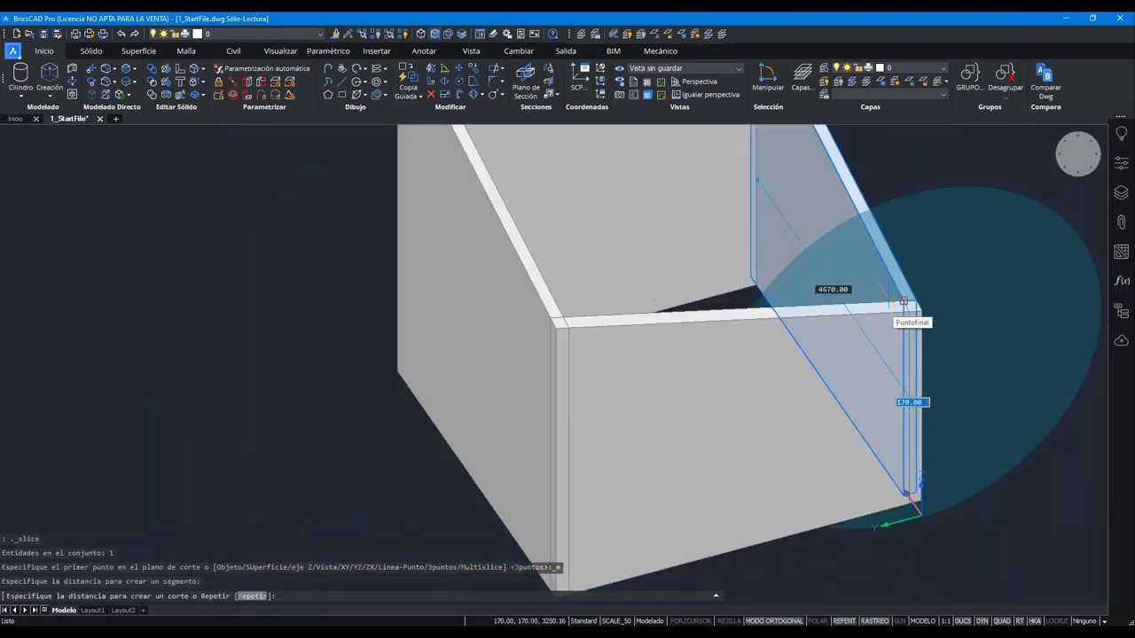
{"action": "left_click", "coordinate": [889, 304]}
{"action": "scroll", "coordinate": [647, 246], "scroll_direction": "down", "scroll_amount": 3}
{"action": "key", "text": "Escape"}
- Cancel slice attempts on the front corner and left wall, and switch to the top plan view
{"action": "mouse_move", "coordinate": [646, 247]}
{"action": "middle_mouse_down", "text": "shift"}
{"action": "mouse_move", "coordinate": [580, 317]}
{"action": "mouse_move", "coordinate": [580, 461]}
{"action": "middle_mouse_up", "text": "shift"}
{"action": "left_click", "coordinate": [589, 472]}
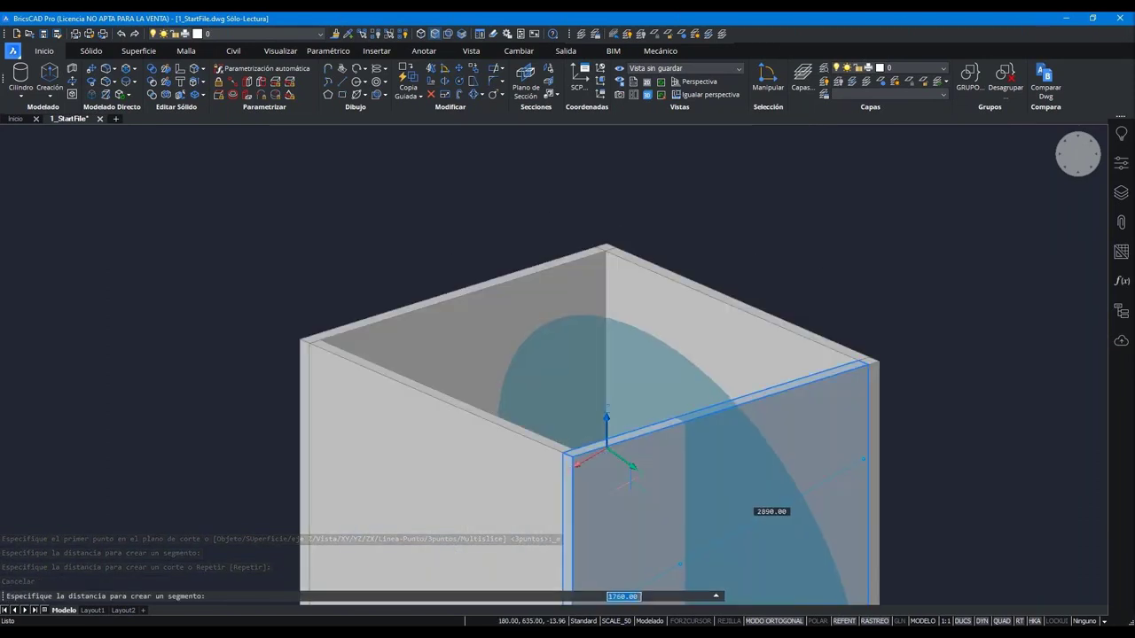
{"action": "left_click", "coordinate": [678, 565]}
{"action": "key", "text": "Escape"}
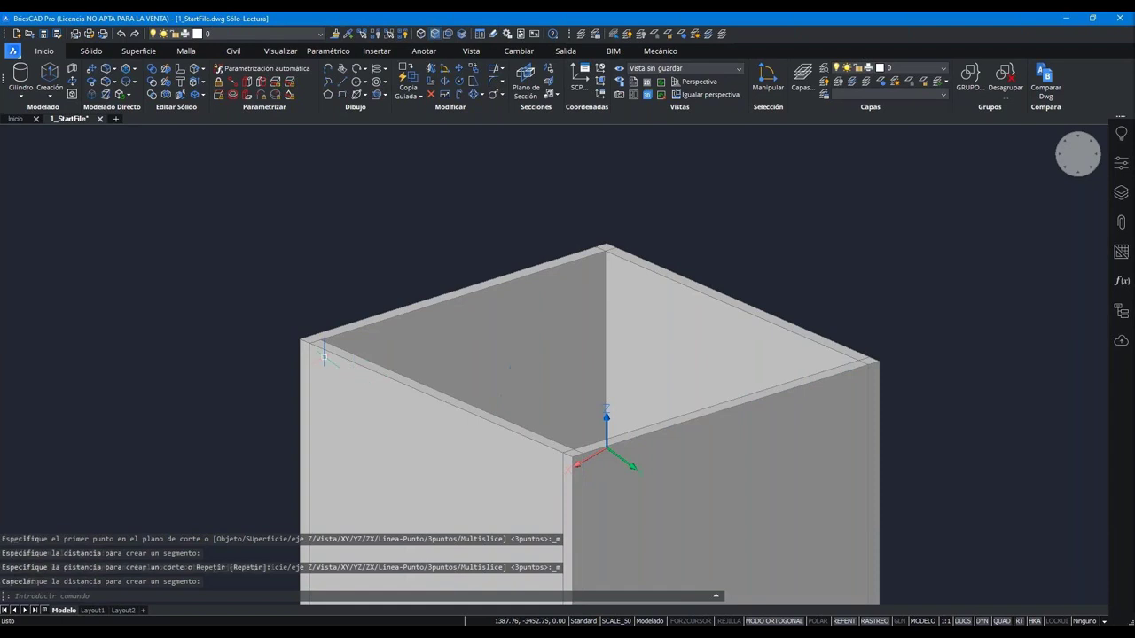
{"action": "key", "text": "Escape"}
{"action": "key", "text": "Escape"}
{"action": "left_click", "coordinate": [323, 353]}
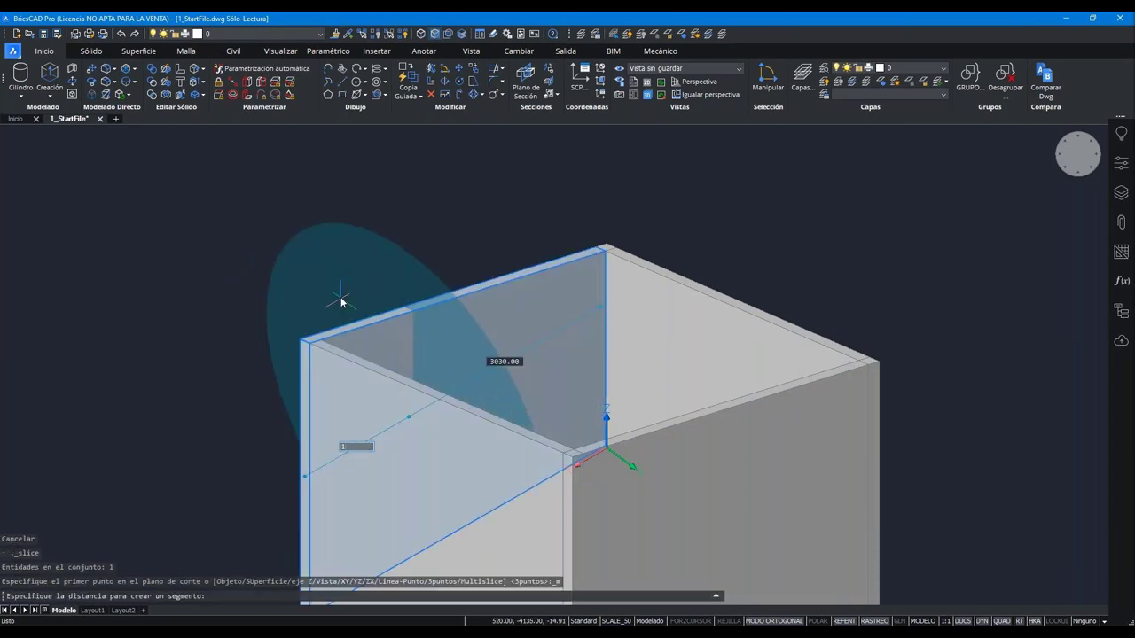
{"action": "key", "text": "Escape"}
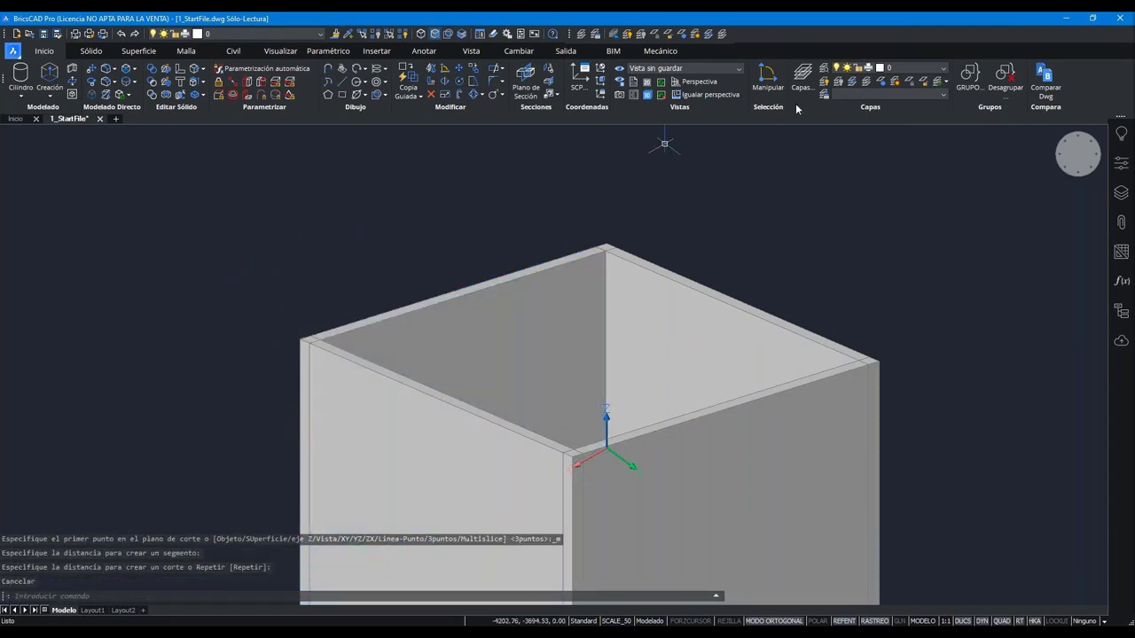
{"action": "left_click", "coordinate": [1077, 146]}
{"action": "left_click", "coordinate": [780, 137]}
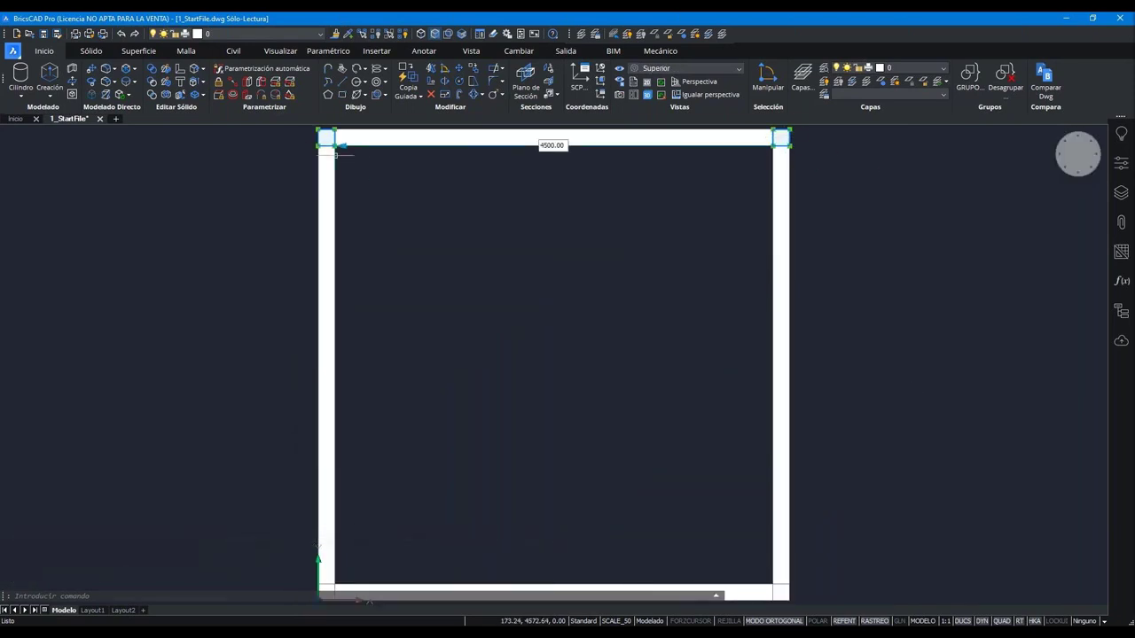
- Select the corner pieces, clear the selection, and return to the Superior top plan, panning it upper left
{"action": "middle_click_drag", "start_coordinate": [612, 373], "coordinate": [610, 335]}
{"action": "left_click", "coordinate": [691, 441]}
{"action": "left_click", "coordinate": [843, 576]}
{"action": "left_click", "coordinate": [272, 509]}
{"action": "left_click", "coordinate": [390, 575]}
{"action": "scroll", "coordinate": [415, 395], "scroll_direction": "down", "scroll_amount": 2}
{"action": "scroll", "coordinate": [416, 396], "scroll_direction": "up", "scroll_amount": 2}
{"action": "middle_click_drag", "start_coordinate": [417, 387], "coordinate": [423, 383], "text": "shift"}
{"action": "key", "text": "Escape"}
{"action": "key", "text": "Escape"}
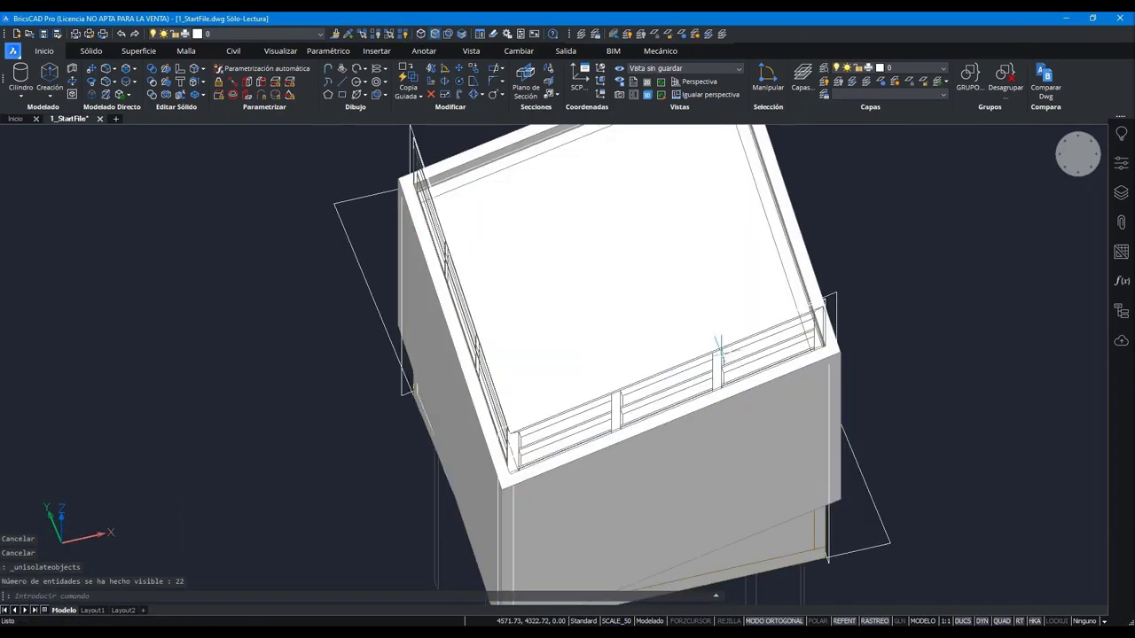
{"action": "mouse_move", "coordinate": [674, 266]}
{"action": "middle_mouse_down", "text": "shift"}
{"action": "mouse_move", "coordinate": [700, 337]}
{"action": "mouse_move", "coordinate": [1077, 158]}
{"action": "middle_mouse_up", "text": "shift"}
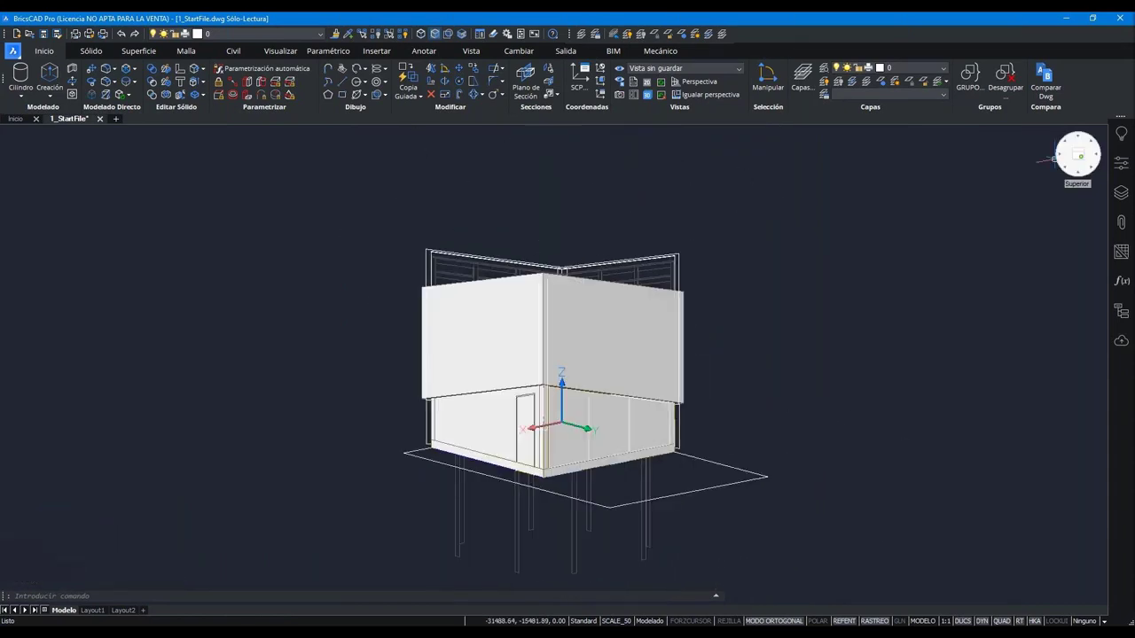
{"action": "left_click", "coordinate": [1078, 157]}
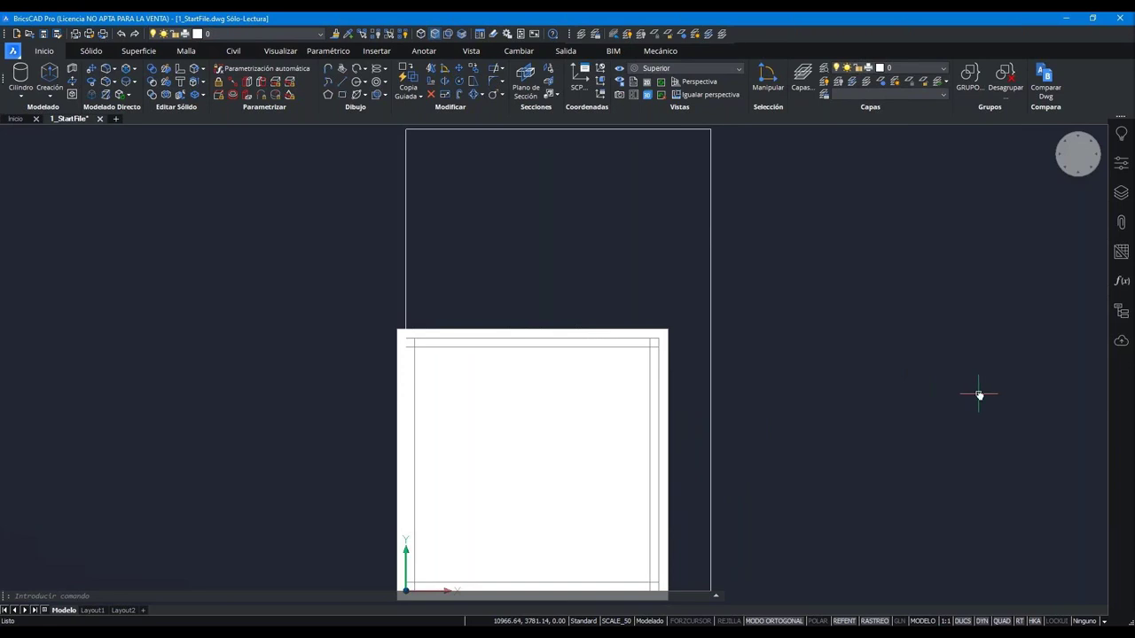
{"action": "middle_click_drag", "start_coordinate": [941, 362], "coordinate": [708, 308]}
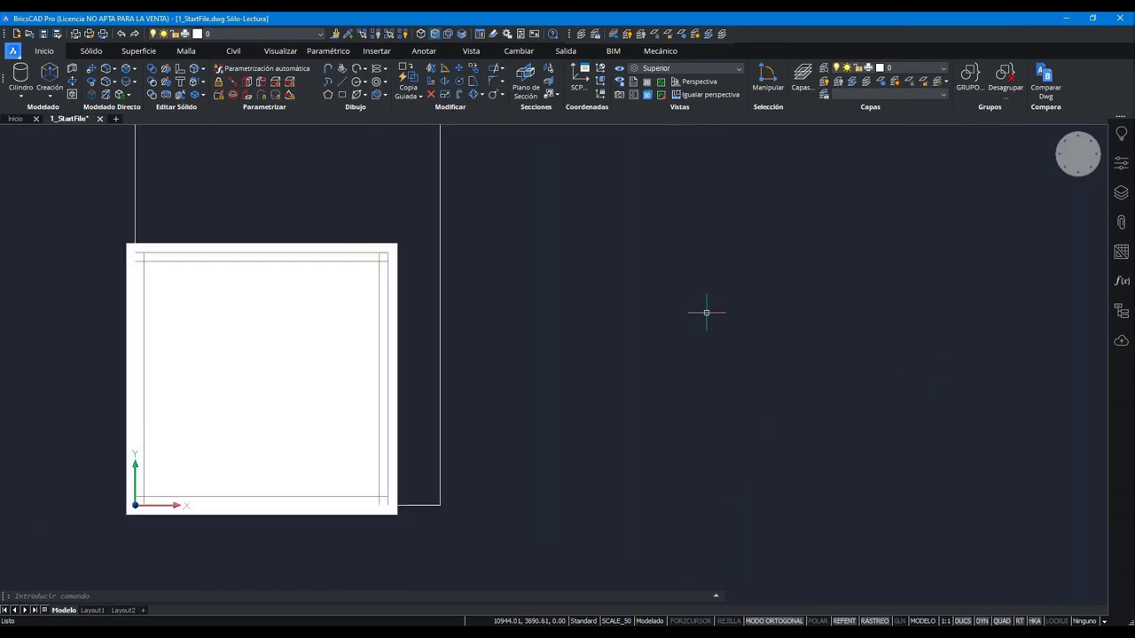
- Run INSERT and open the block name (Nombre) list in the Insertar Bloque dialog
{"action": "type", "text": "INSert"}
{"action": "key", "text": "Return"}
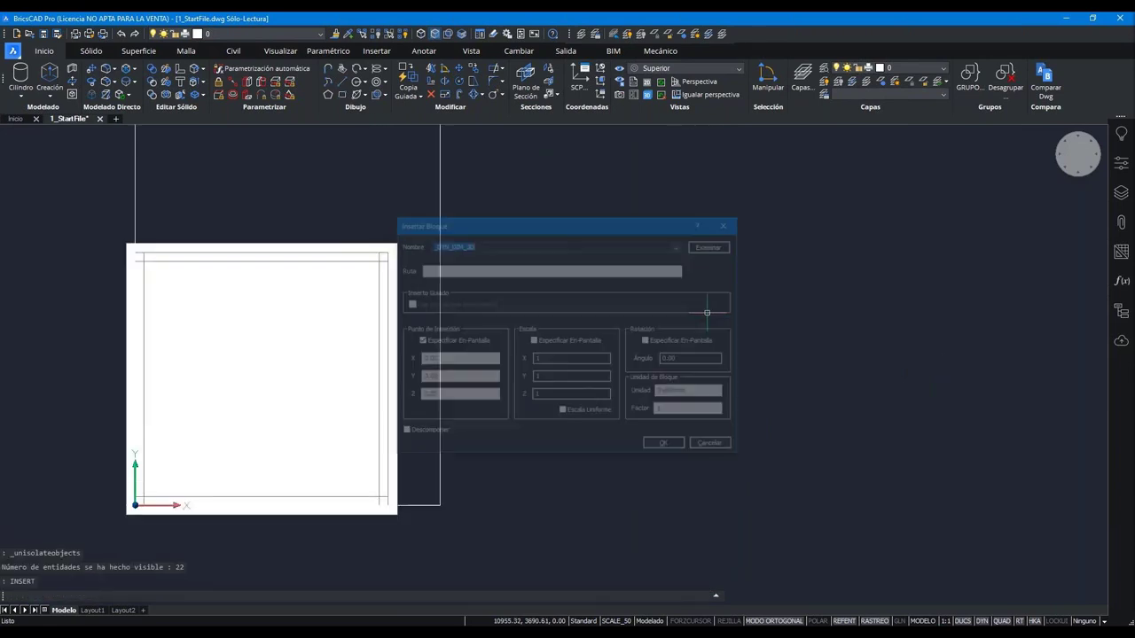
{"action": "left_click", "coordinate": [679, 246]}
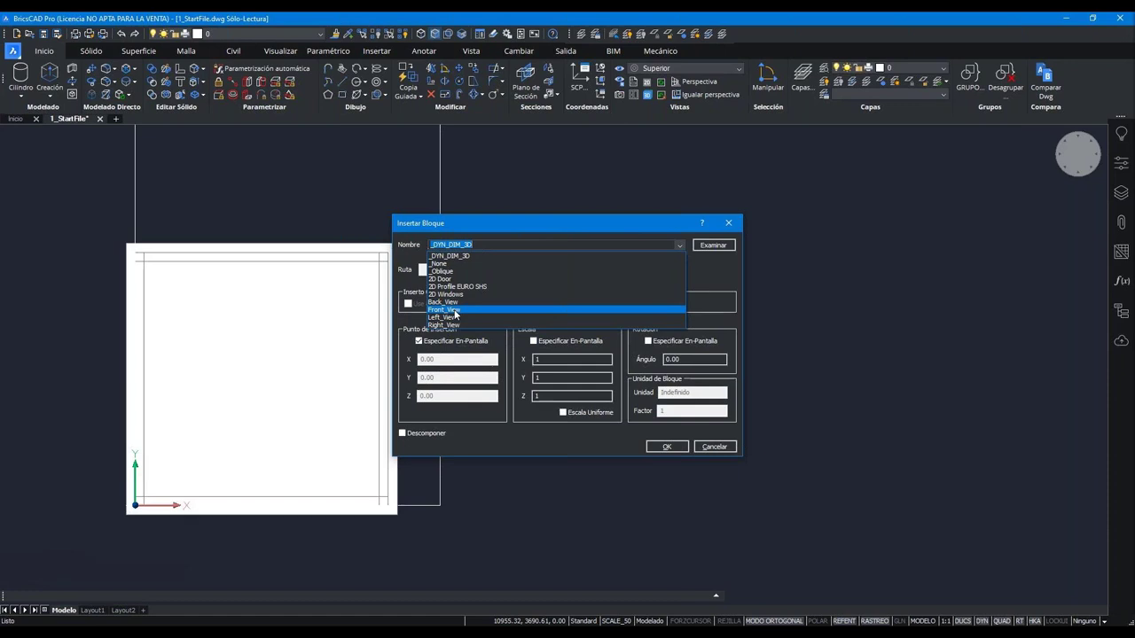
- Insert the Front_View block and place it, with Ortho on, to the right of the plan
{"action": "left_click", "coordinate": [448, 303]}
{"action": "left_click", "coordinate": [667, 446]}
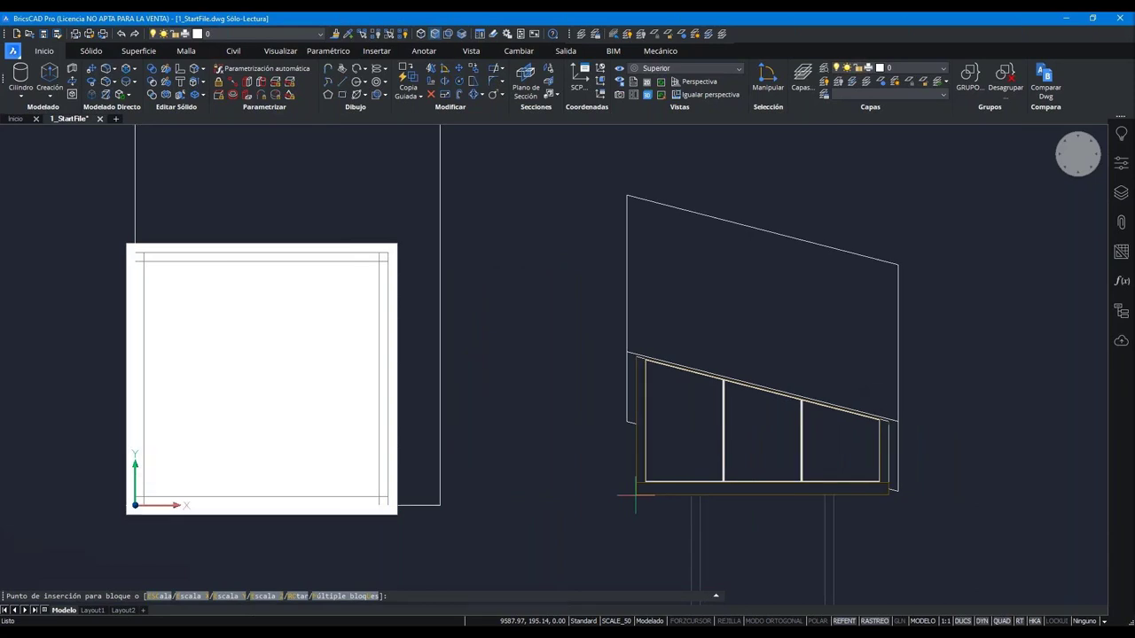
{"action": "key", "text": "F8"}
{"action": "left_click", "coordinate": [635, 504]}
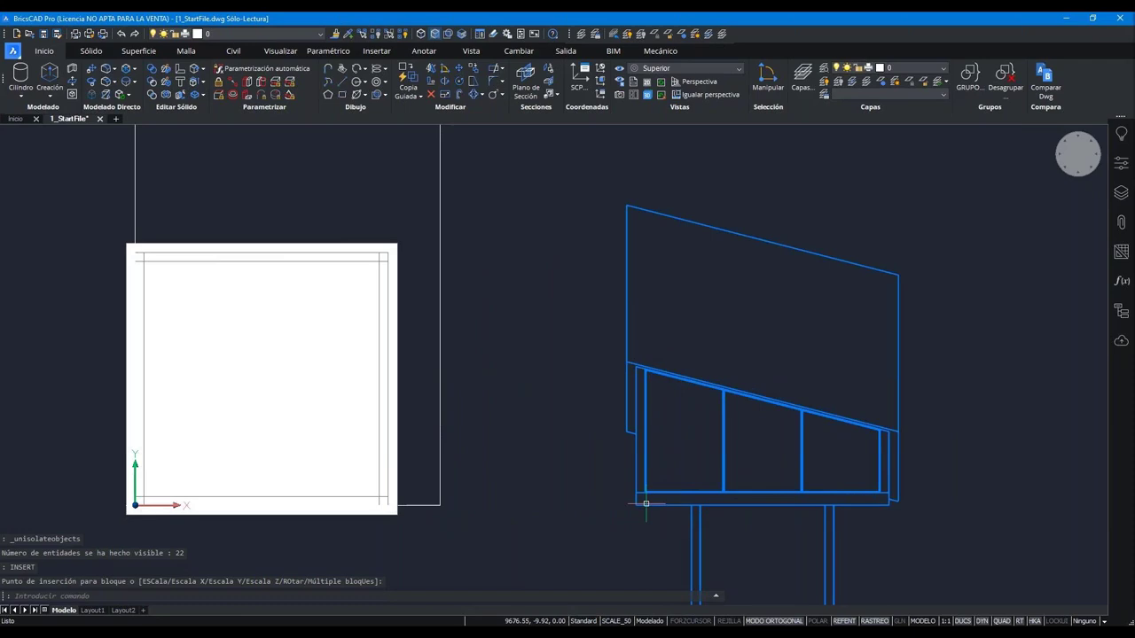
- Orbit to a tilted 3D view and set SELECTIONMODES to 6
{"action": "middle_click_drag", "start_coordinate": [823, 501], "coordinate": [674, 461], "text": "shift"}
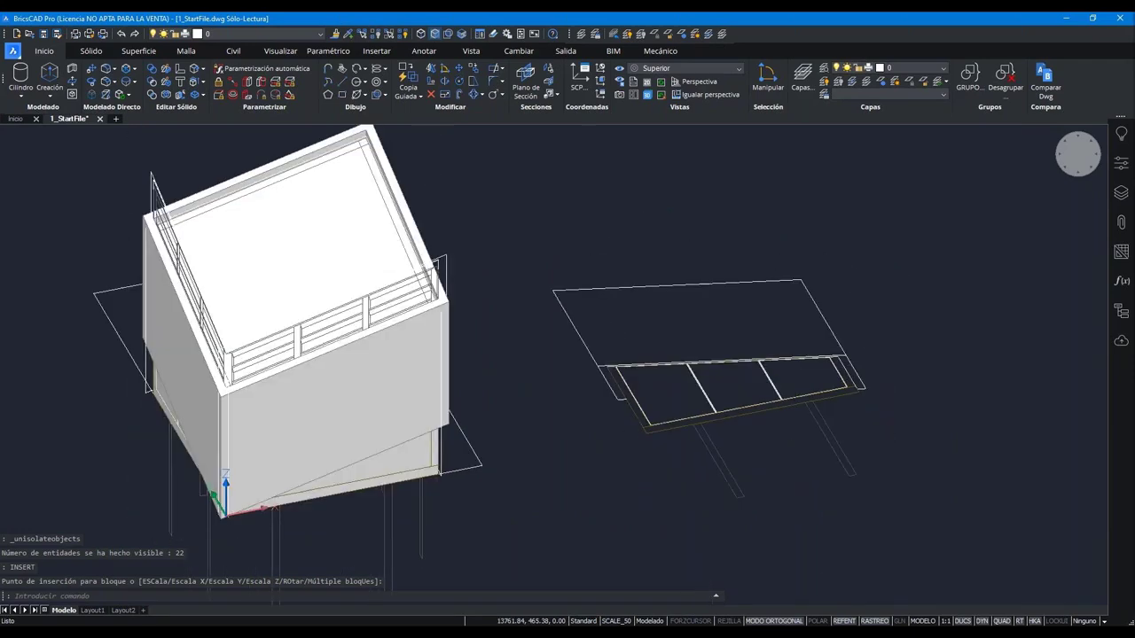
{"action": "scroll", "coordinate": [848, 482], "scroll_direction": "up", "scroll_amount": 3}
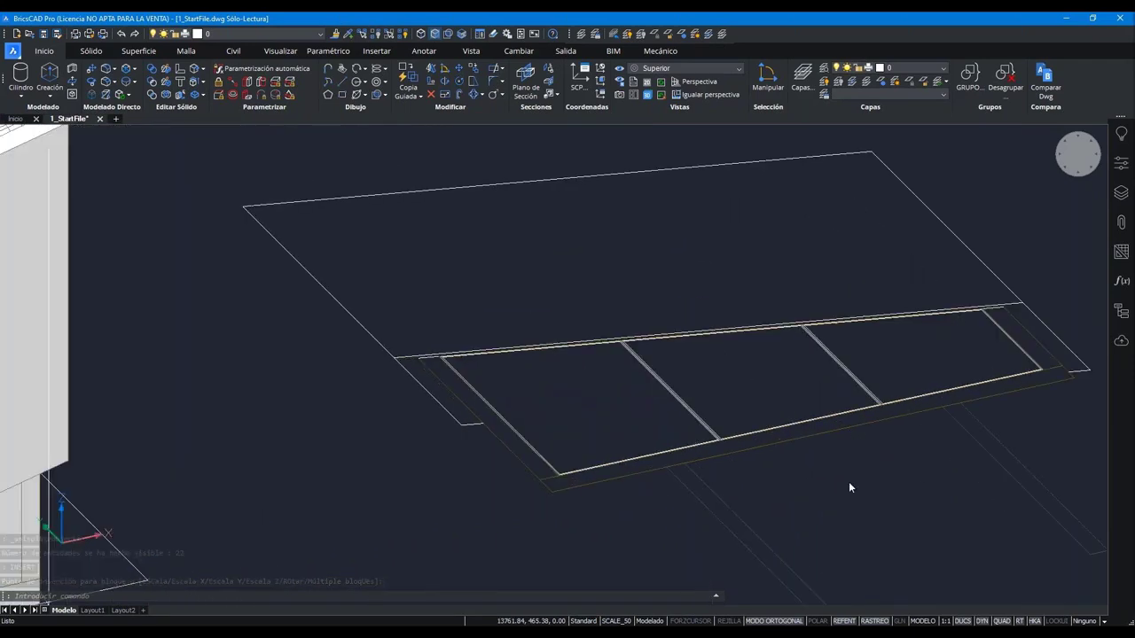
{"action": "scroll", "coordinate": [848, 481], "scroll_direction": "up", "scroll_amount": 2}
{"action": "scroll", "coordinate": [849, 476], "scroll_direction": "up", "scroll_amount": 2}
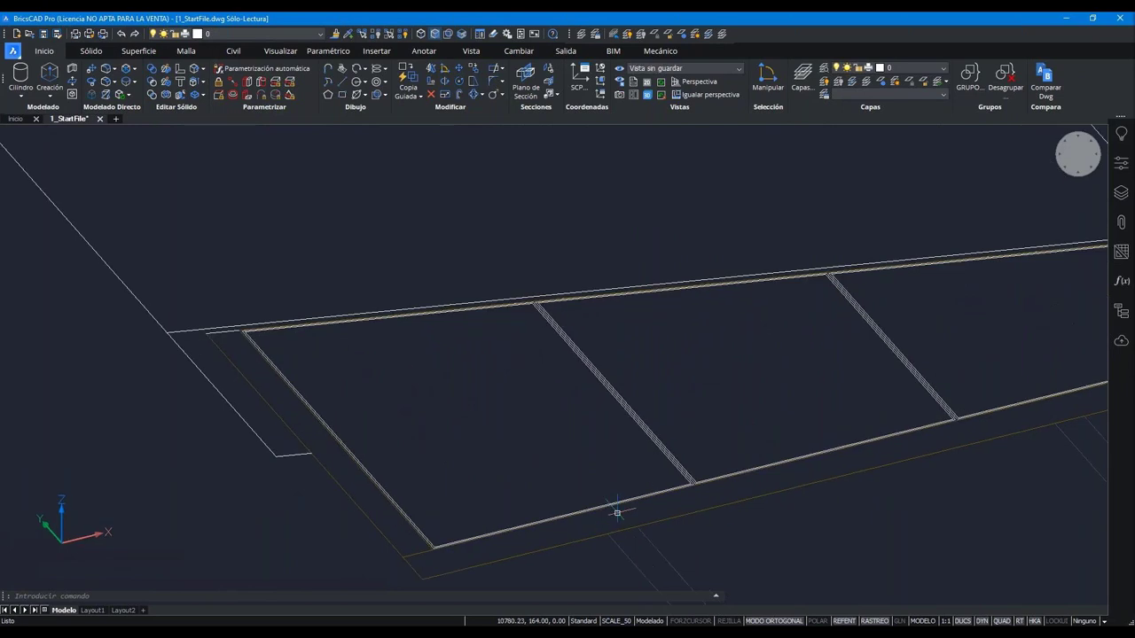
{"action": "scroll", "coordinate": [446, 549], "scroll_direction": "up", "scroll_amount": 1}
{"action": "scroll", "coordinate": [446, 550], "scroll_direction": "up", "scroll_amount": 3}
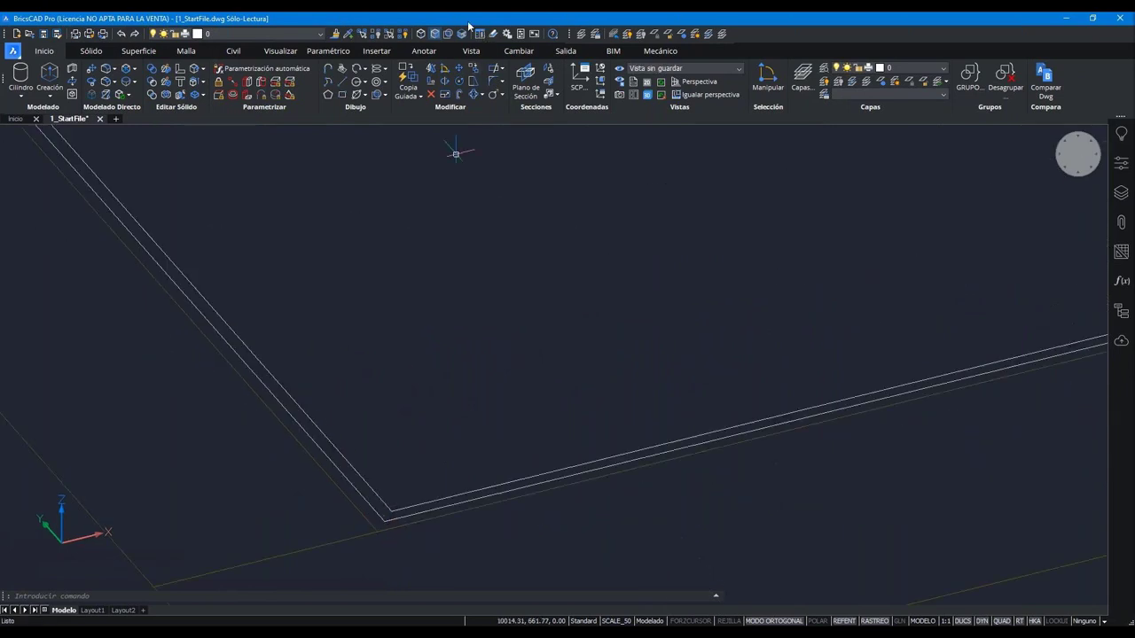
{"action": "key", "text": "Return"}
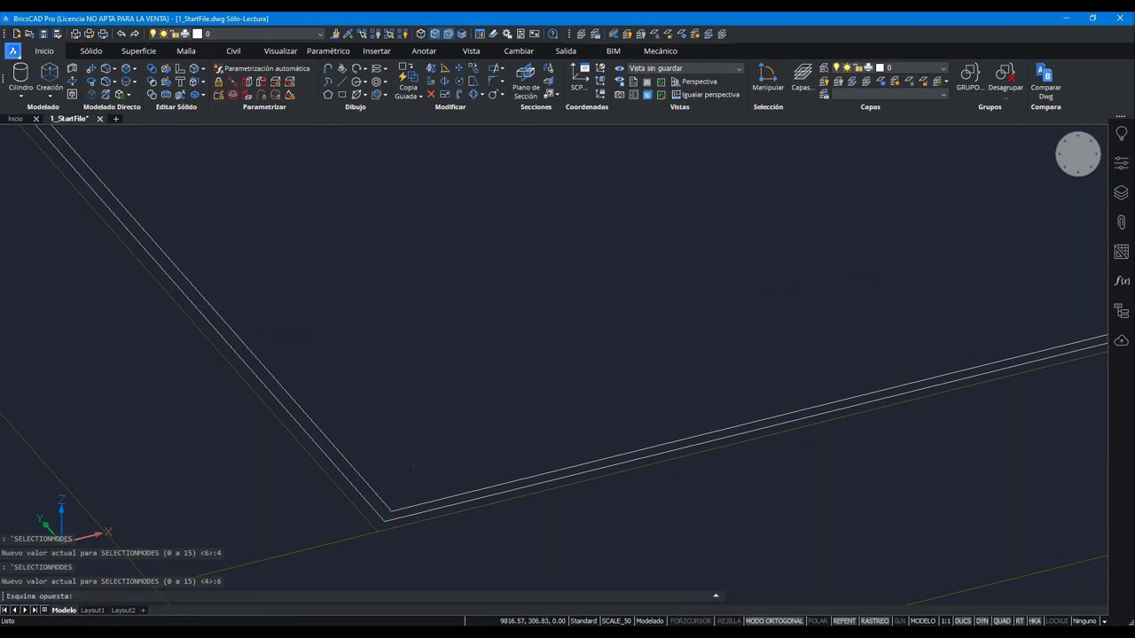
- Pick the slab's three panel boundaries, zooming and panning around the slab
{"action": "left_click", "coordinate": [398, 486]}
{"action": "scroll", "coordinate": [399, 489], "scroll_direction": "down", "scroll_amount": 1}
{"action": "scroll", "coordinate": [404, 483], "scroll_direction": "down", "scroll_amount": 2}
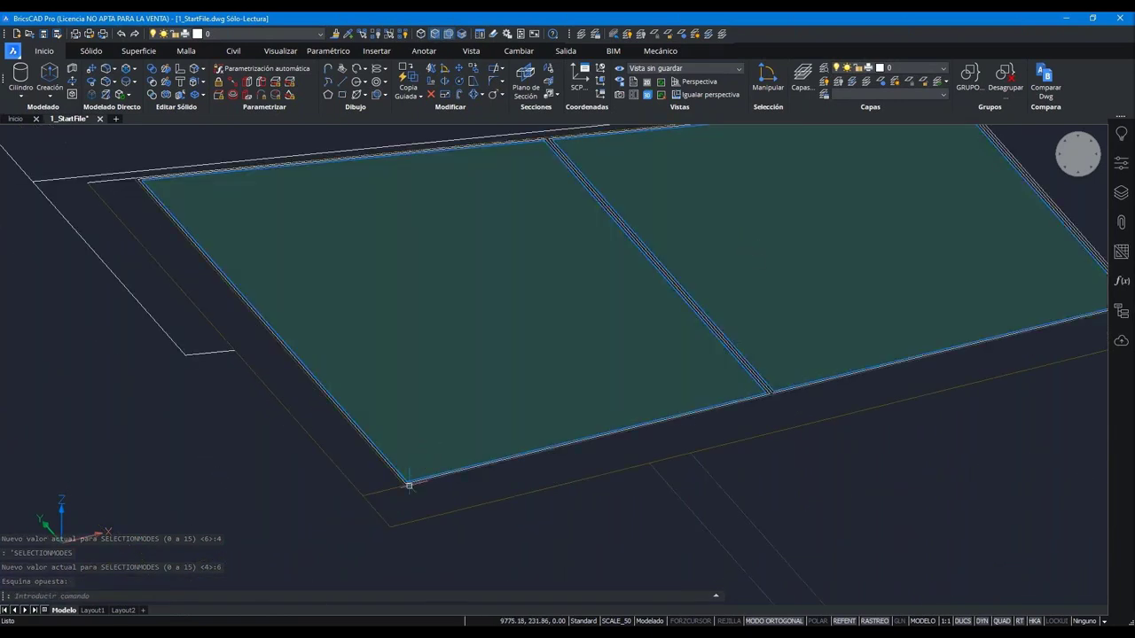
{"action": "scroll", "coordinate": [405, 481], "scroll_direction": "up", "scroll_amount": 2}
{"action": "scroll", "coordinate": [405, 481], "scroll_direction": "up", "scroll_amount": 1}
{"action": "scroll", "coordinate": [393, 476], "scroll_direction": "up", "scroll_amount": 1}
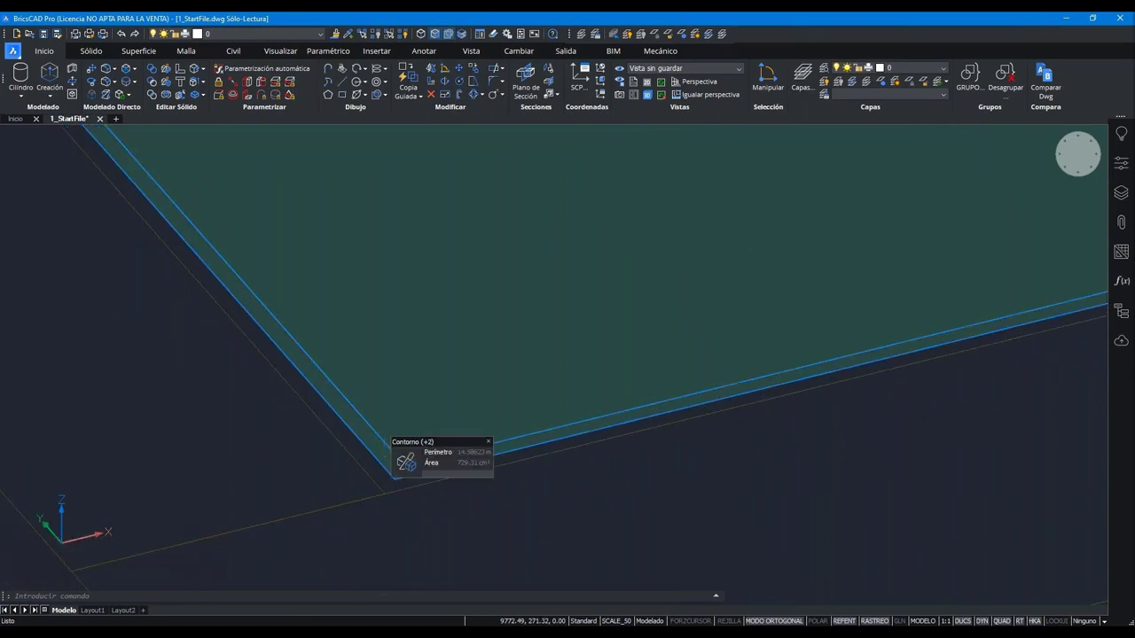
{"action": "scroll", "coordinate": [284, 479], "scroll_direction": "down", "scroll_amount": 1}
{"action": "scroll", "coordinate": [283, 482], "scroll_direction": "down", "scroll_amount": 2}
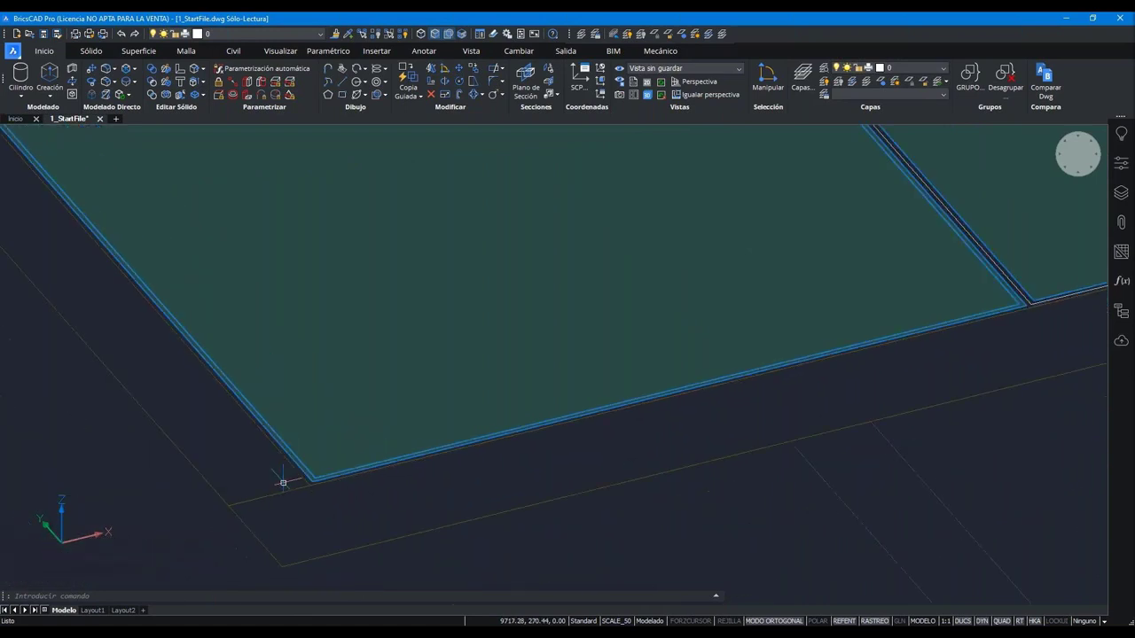
{"action": "scroll", "coordinate": [750, 274], "scroll_direction": "up", "scroll_amount": 3}
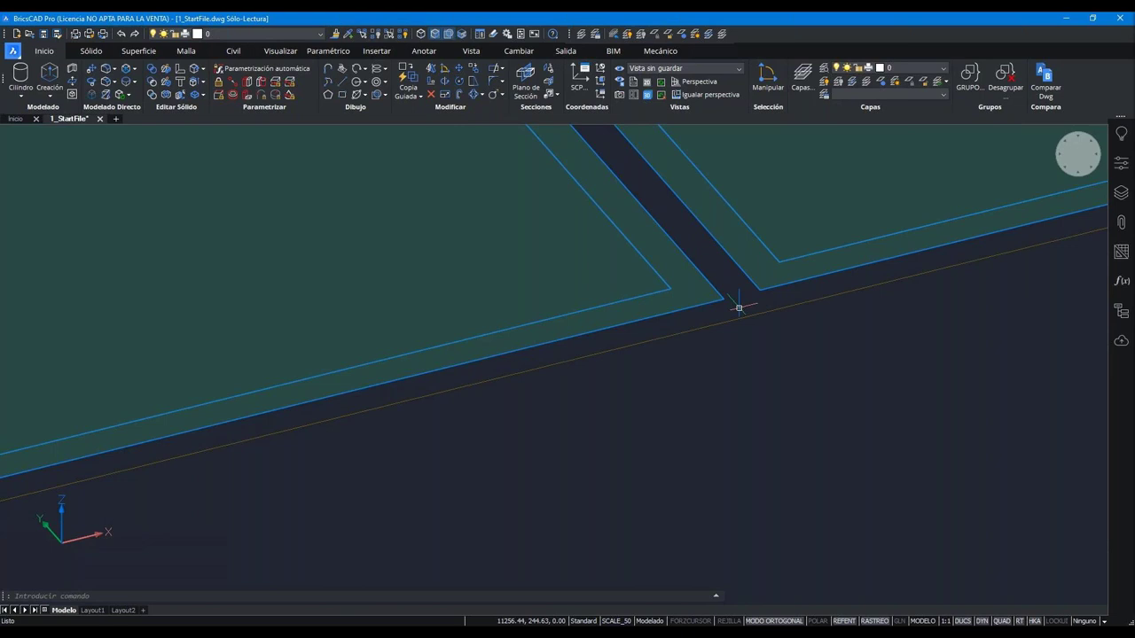
{"action": "scroll", "coordinate": [600, 451], "scroll_direction": "down", "scroll_amount": 2}
{"action": "scroll", "coordinate": [600, 450], "scroll_direction": "down", "scroll_amount": 1}
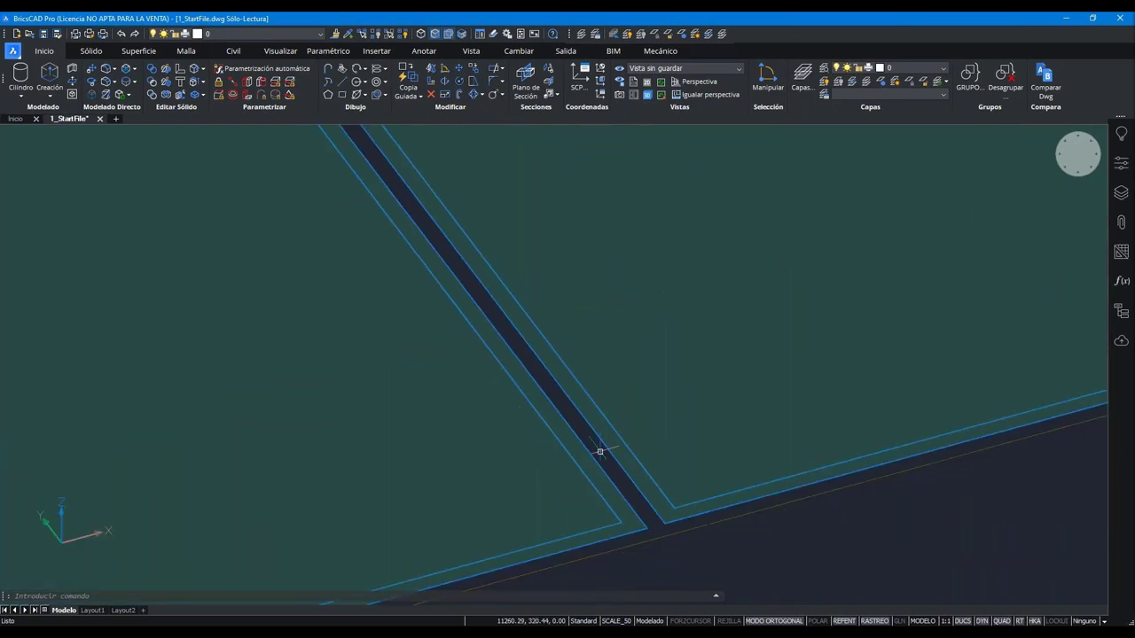
{"action": "scroll", "coordinate": [602, 450], "scroll_direction": "down", "scroll_amount": 1}
{"action": "scroll", "coordinate": [602, 450], "scroll_direction": "down", "scroll_amount": 2}
{"action": "scroll", "coordinate": [627, 435], "scroll_direction": "down", "scroll_amount": 3}
{"action": "scroll", "coordinate": [995, 233], "scroll_direction": "up", "scroll_amount": 5}
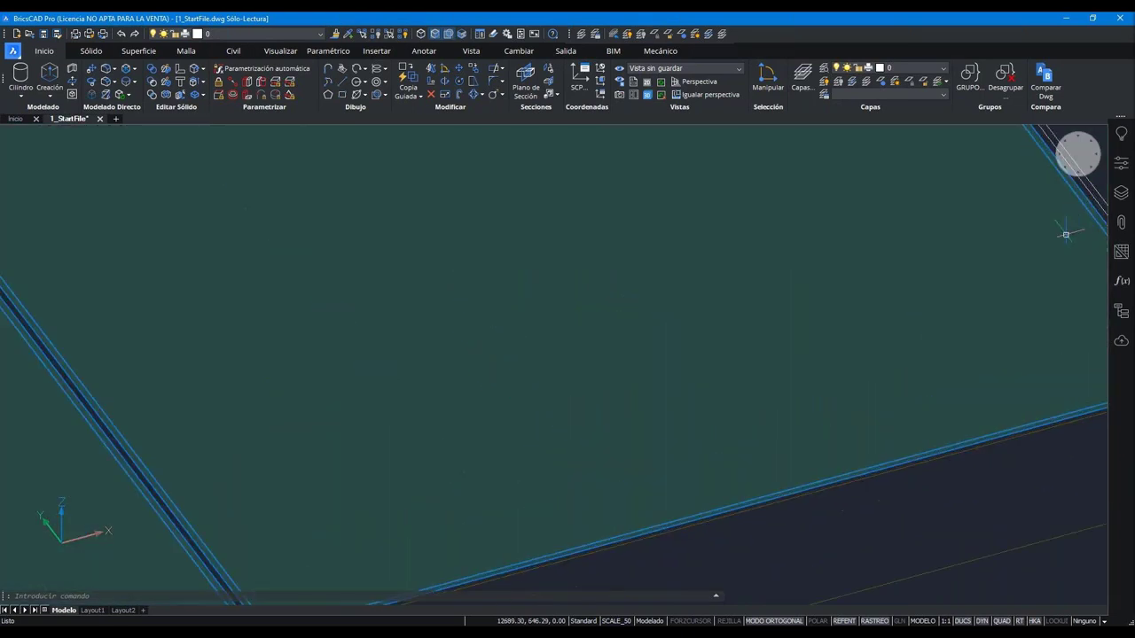
{"action": "middle_click_drag", "start_coordinate": [995, 233], "coordinate": [611, 364]}
{"action": "scroll", "coordinate": [780, 464], "scroll_direction": "down", "scroll_amount": 1}
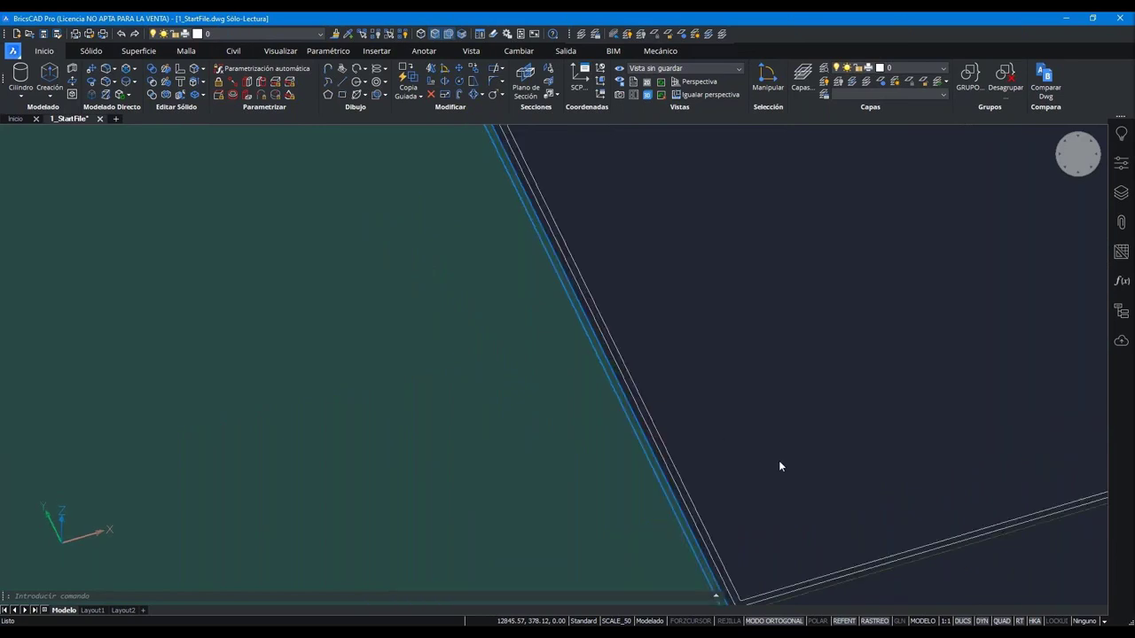
{"action": "scroll", "coordinate": [749, 395], "scroll_direction": "down", "scroll_amount": 4}
{"action": "scroll", "coordinate": [823, 310], "scroll_direction": "up", "scroll_amount": 3}
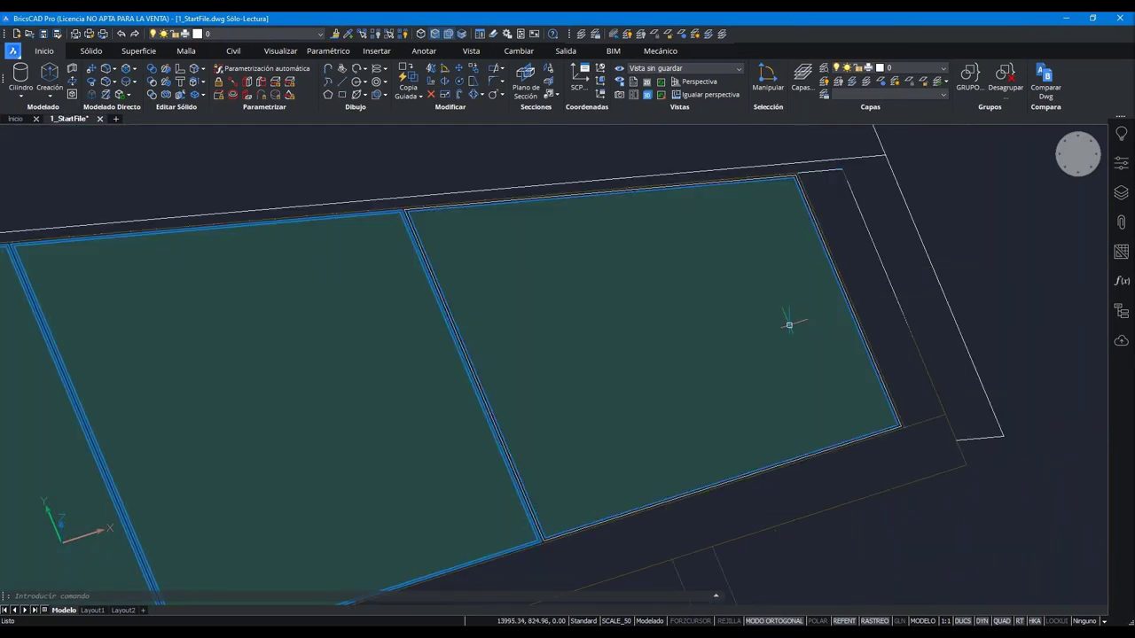
{"action": "scroll", "coordinate": [435, 201], "scroll_direction": "up", "scroll_amount": 3}
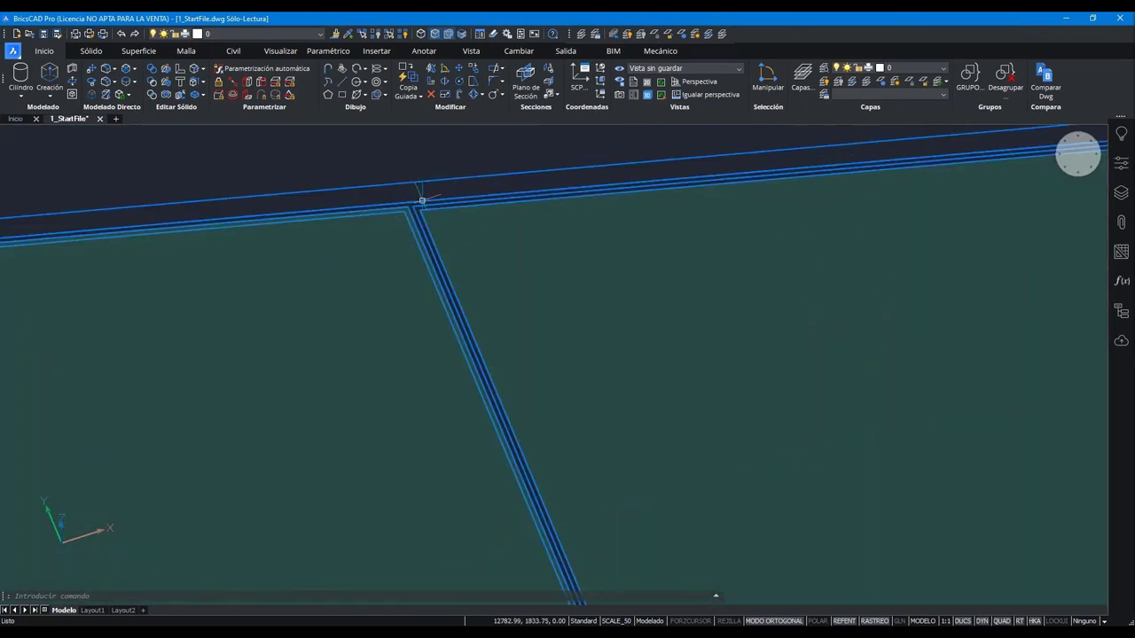
{"action": "scroll", "coordinate": [420, 201], "scroll_direction": "up", "scroll_amount": 2}
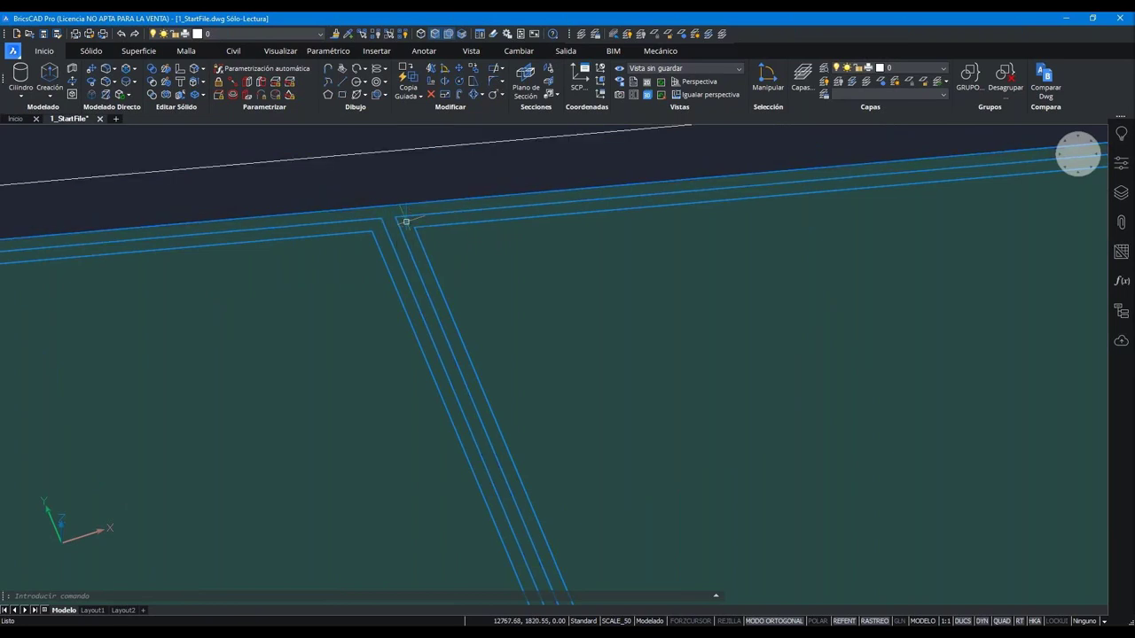
{"action": "scroll", "coordinate": [559, 199], "scroll_direction": "down", "scroll_amount": 2}
{"action": "scroll", "coordinate": [621, 231], "scroll_direction": "down", "scroll_amount": 4}
{"action": "scroll", "coordinate": [780, 311], "scroll_direction": "down", "scroll_amount": 1}
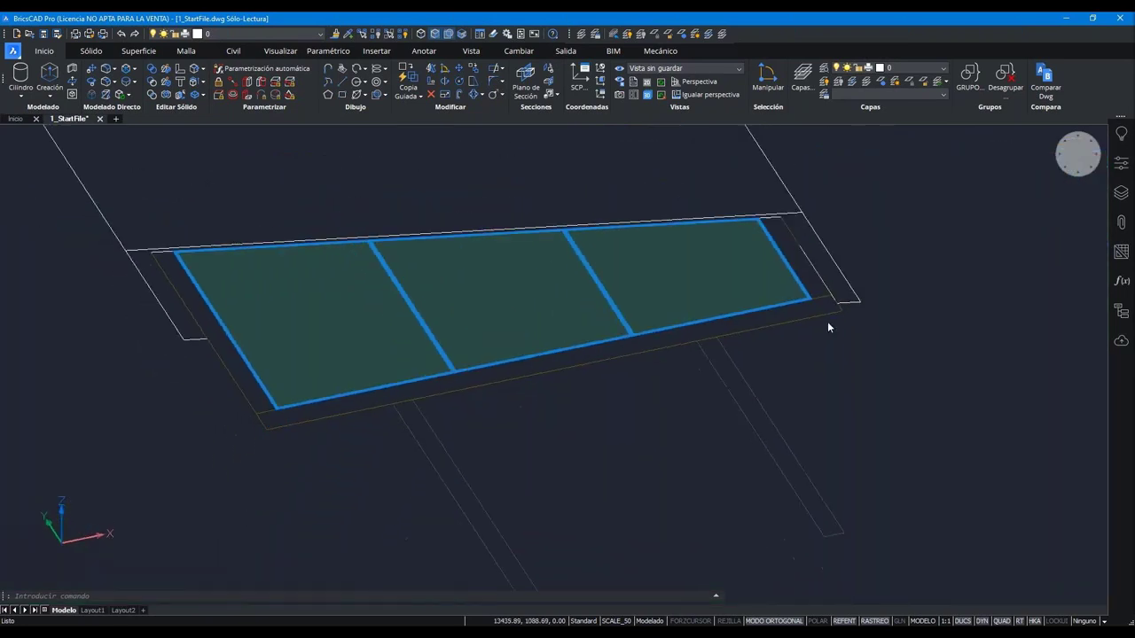
{"action": "scroll", "coordinate": [833, 319], "scroll_direction": "down", "scroll_amount": 1}
- Extrude the three picked panel regions into a thin slab from the Quad menu
{"action": "left_click", "coordinate": [950, 288]}
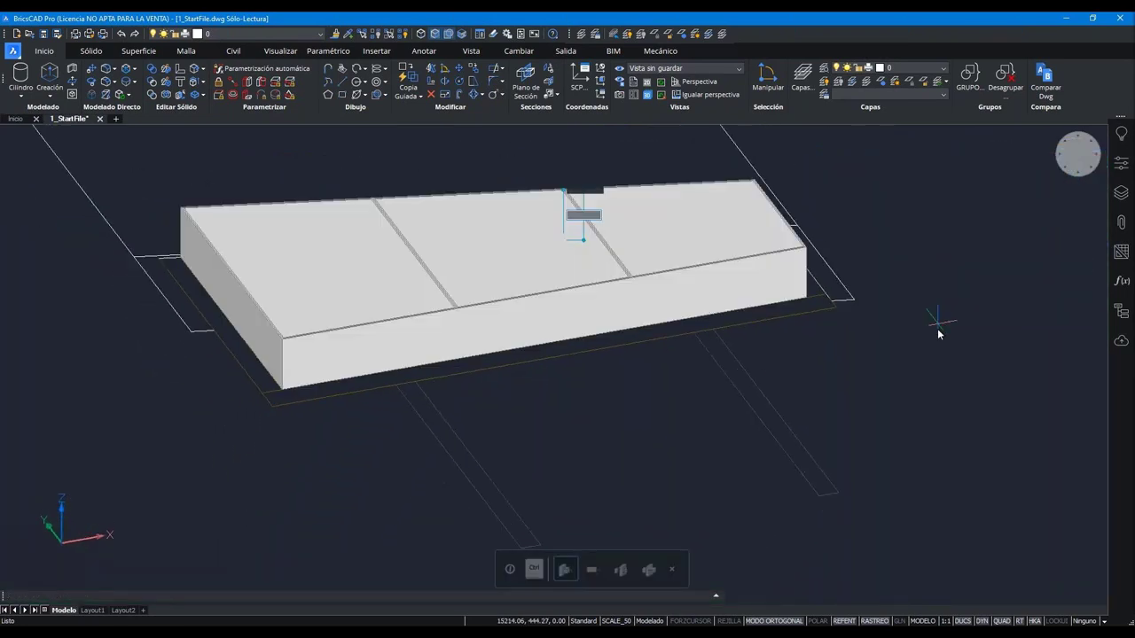
{"action": "key", "text": "Return"}
{"action": "scroll", "coordinate": [310, 355], "scroll_direction": "up", "scroll_amount": 2}
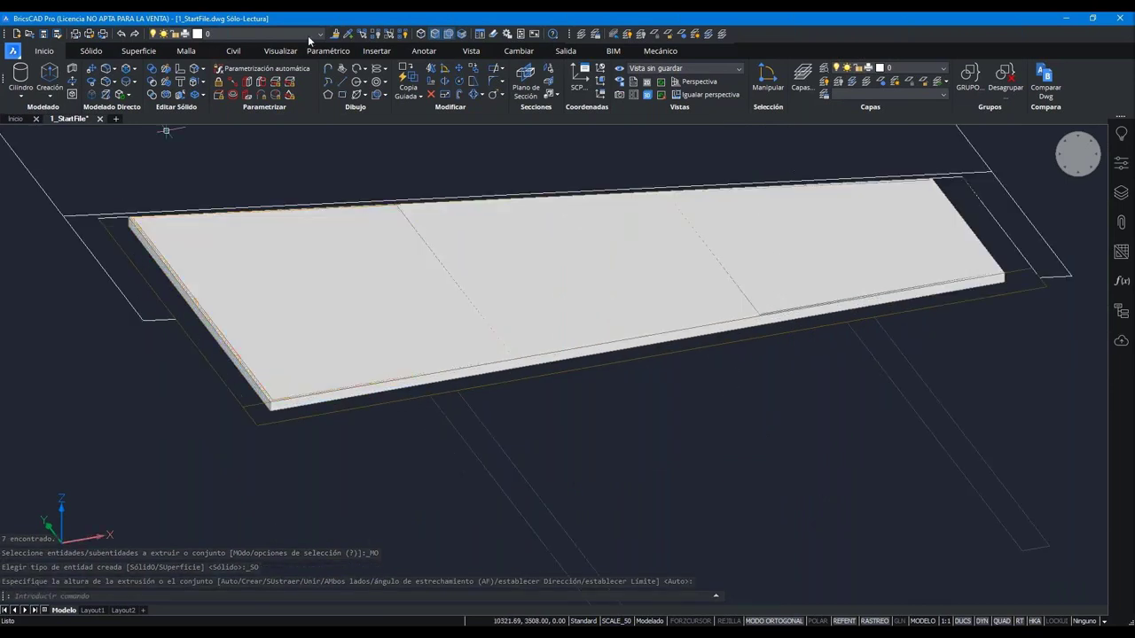
{"action": "type", "text": "e"}
{"action": "key", "text": "Escape"}
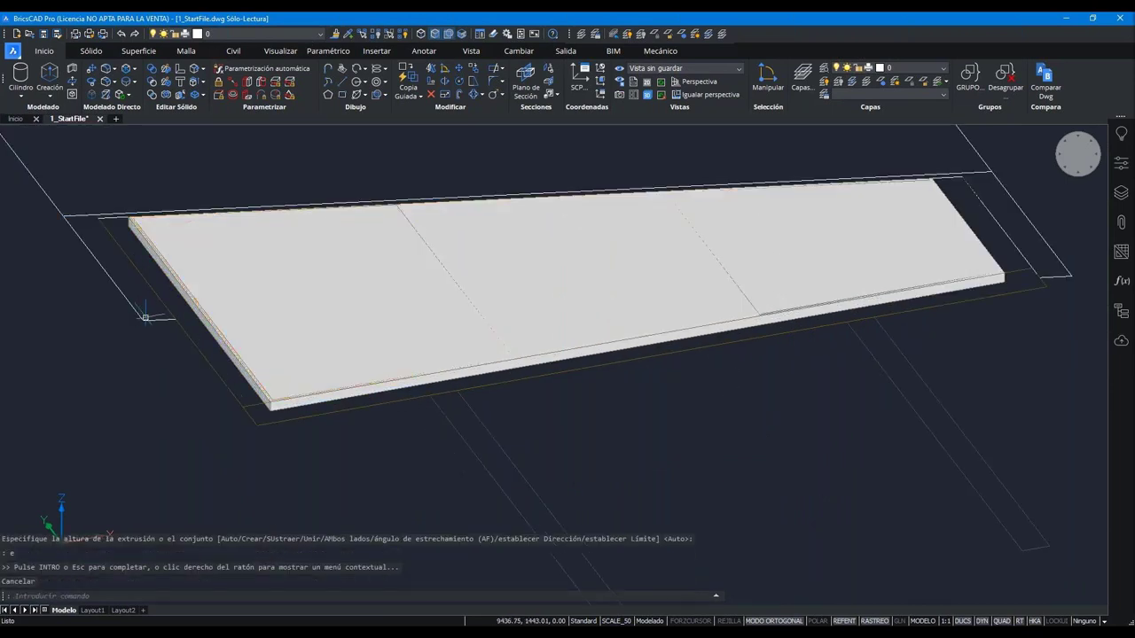
- Window-select the leftover outline on the left panel and hide it
{"action": "key", "text": "Return"}
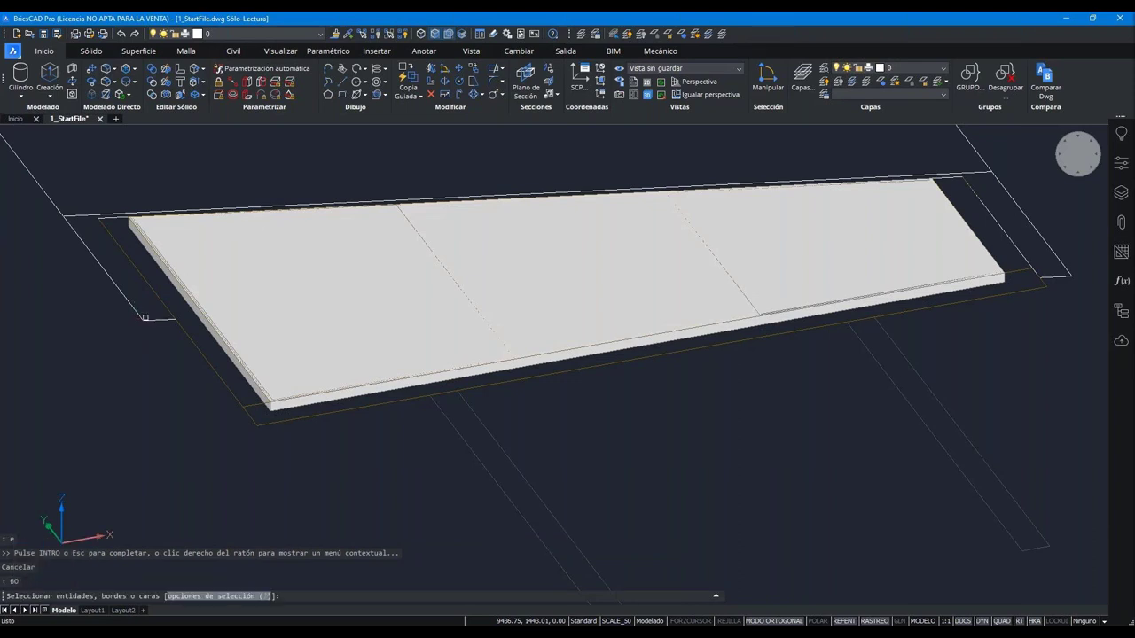
{"action": "left_click", "coordinate": [116, 341]}
{"action": "left_click", "coordinate": [226, 365]}
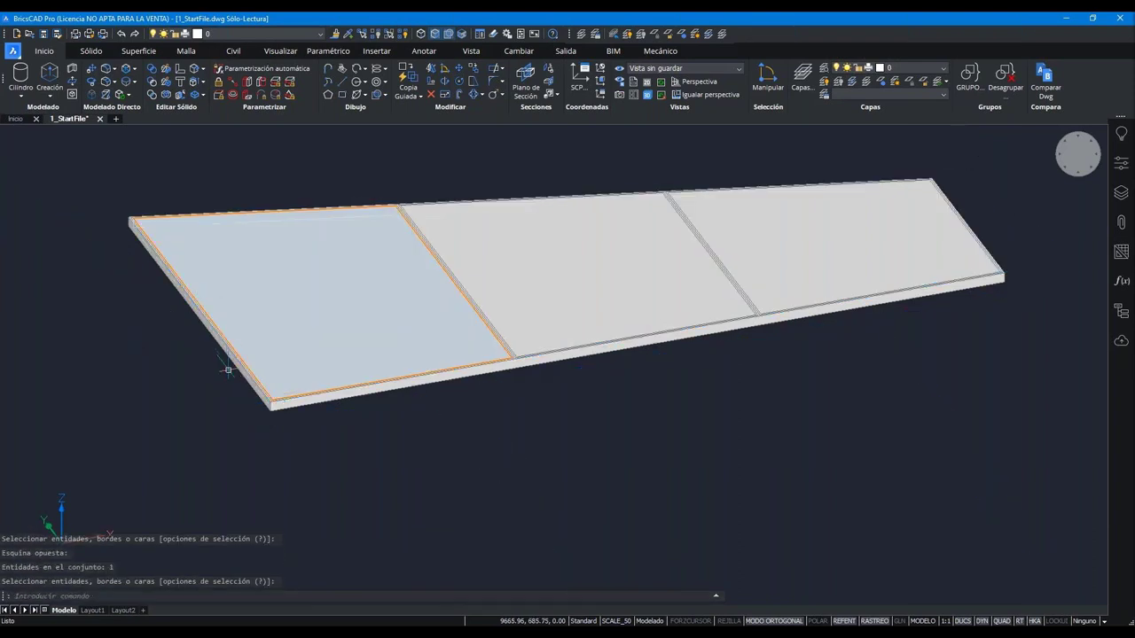
{"action": "scroll", "coordinate": [240, 366], "scroll_direction": "up", "scroll_amount": 2}
{"action": "scroll", "coordinate": [250, 366], "scroll_direction": "up", "scroll_amount": 2}
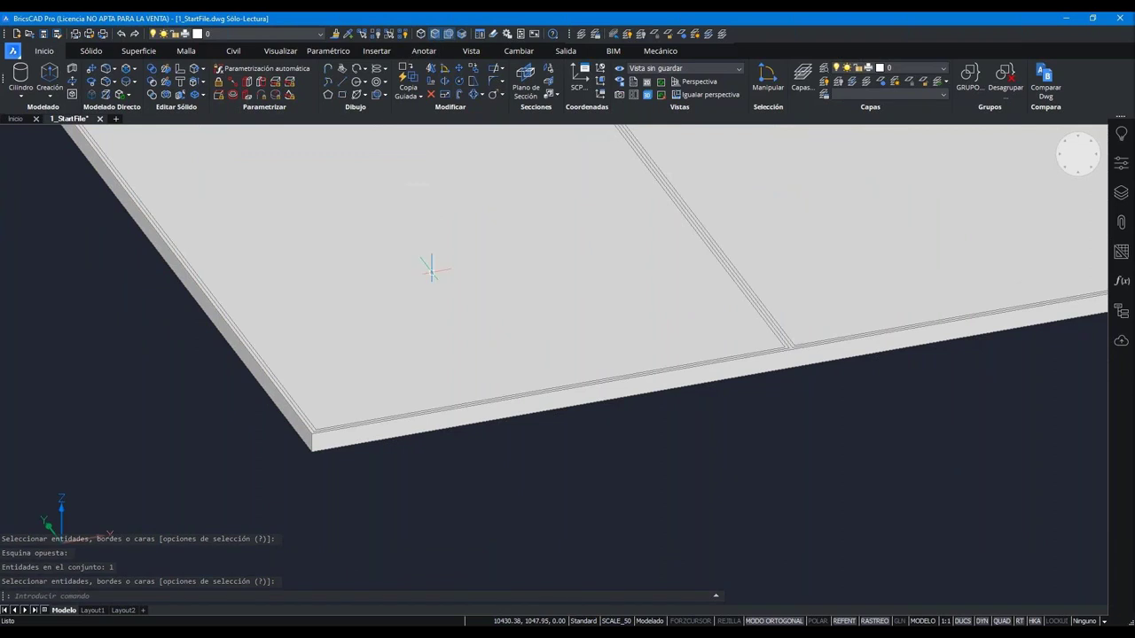
{"action": "scroll", "coordinate": [430, 272], "scroll_direction": "down", "scroll_amount": 4}
{"action": "left_click", "coordinate": [378, 34]}
{"action": "key", "text": "Return"}
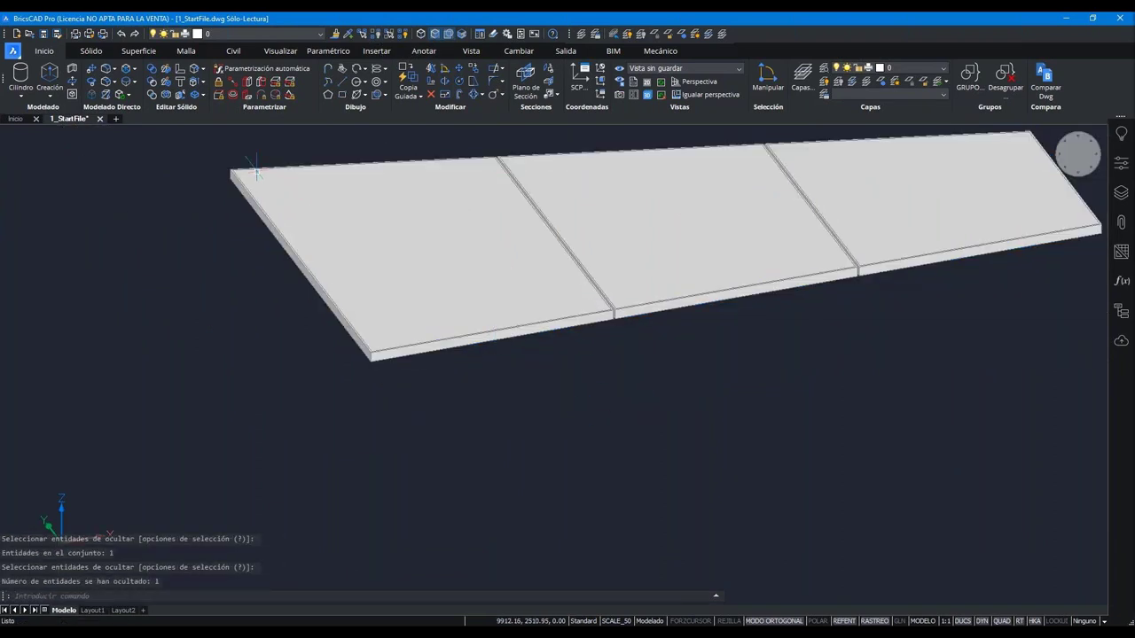
- Select the slab's aligned faces and push-pull all six out to panel thickness
{"action": "scroll", "coordinate": [257, 173], "scroll_direction": "up", "scroll_amount": 5}
{"action": "left_click", "coordinate": [277, 190]}
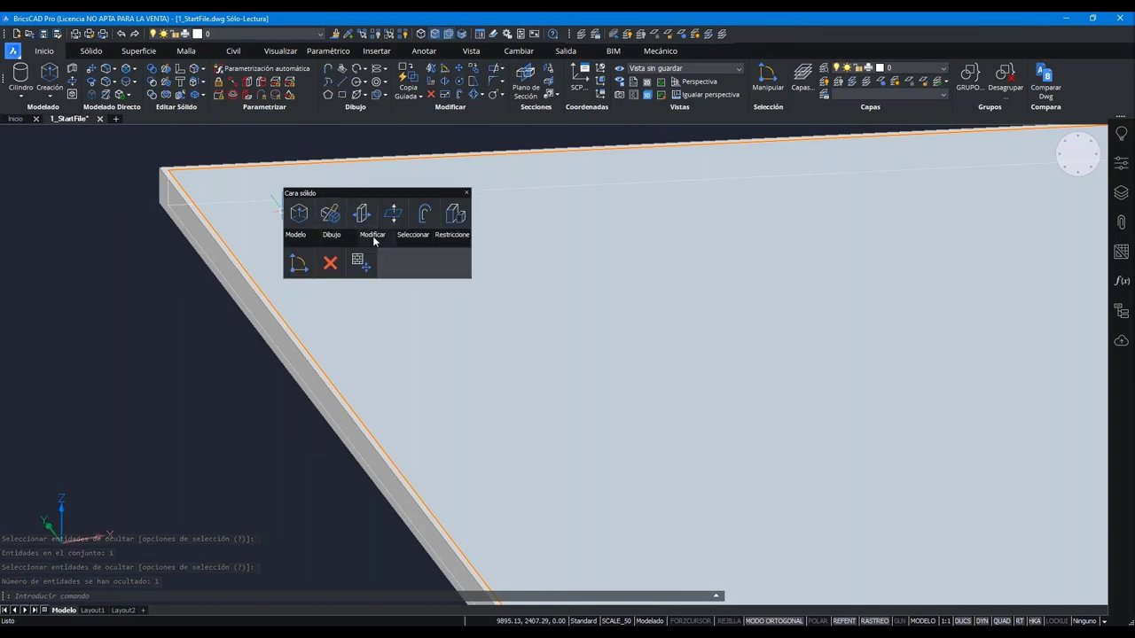
{"action": "left_click", "coordinate": [299, 264]}
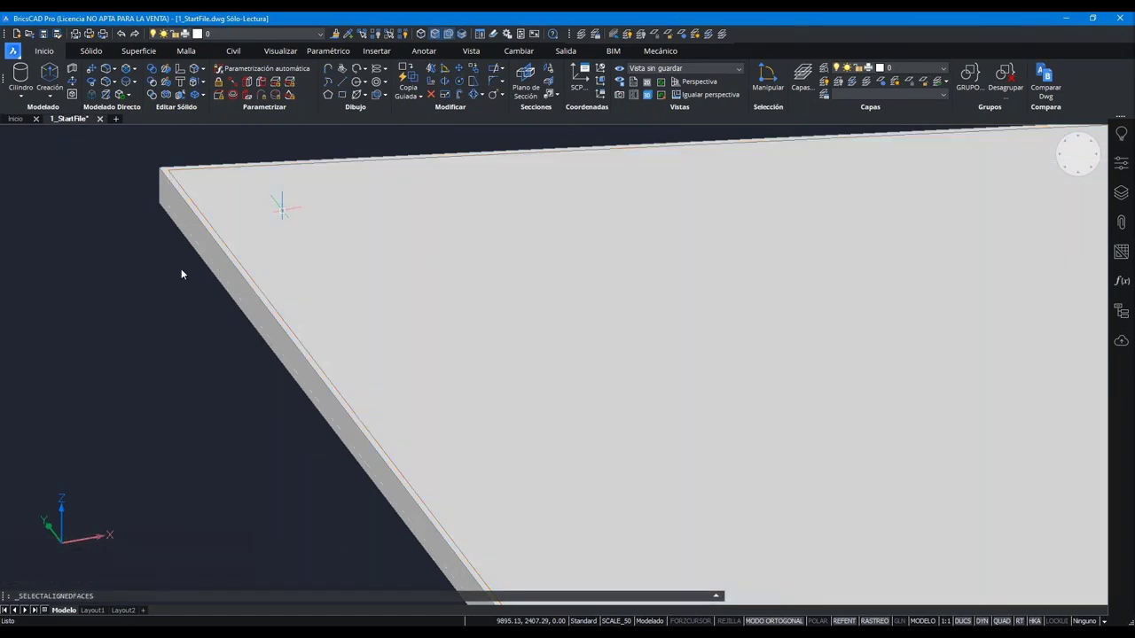
{"action": "scroll", "coordinate": [145, 259], "scroll_direction": "down", "scroll_amount": 4}
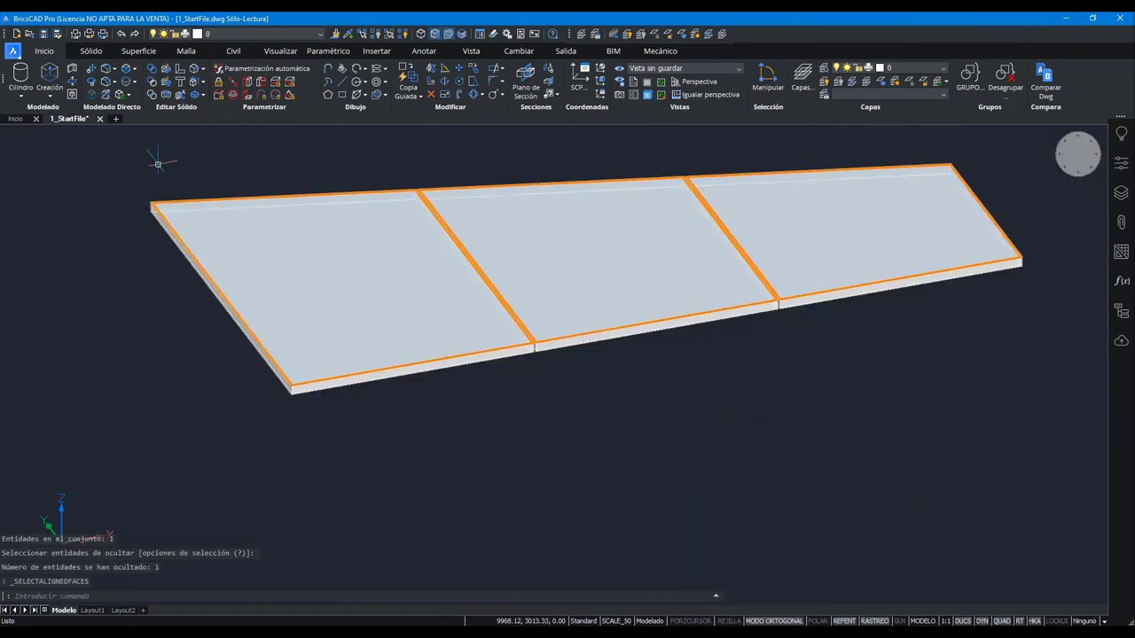
{"action": "middle_click_drag", "start_coordinate": [157, 164], "coordinate": [168, 253], "text": "shift"}
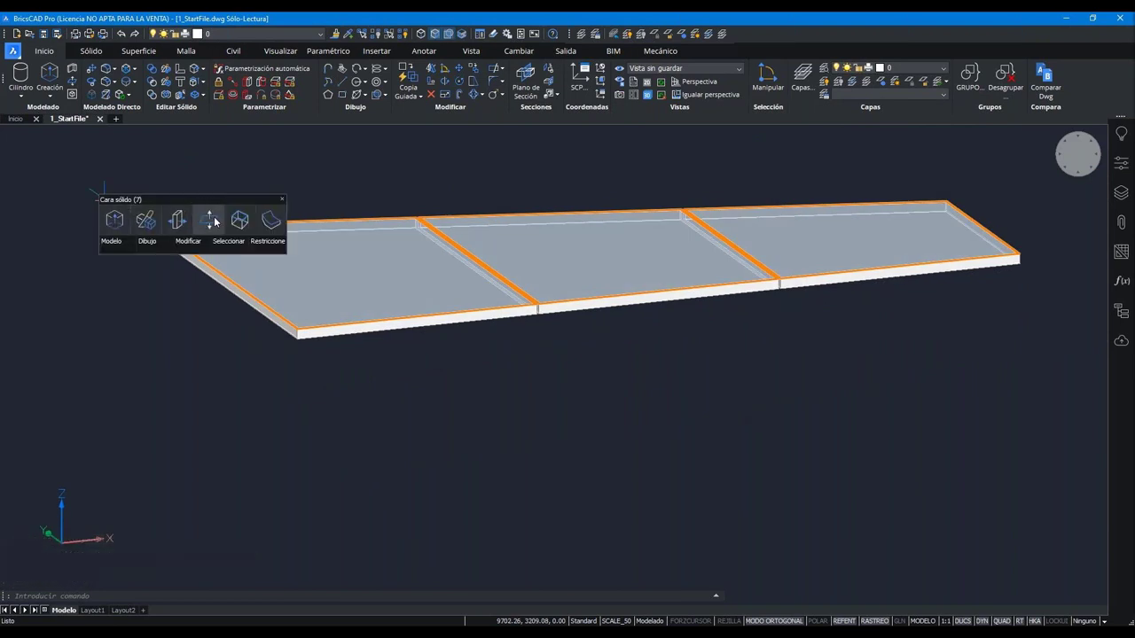
{"action": "left_click", "coordinate": [204, 226]}
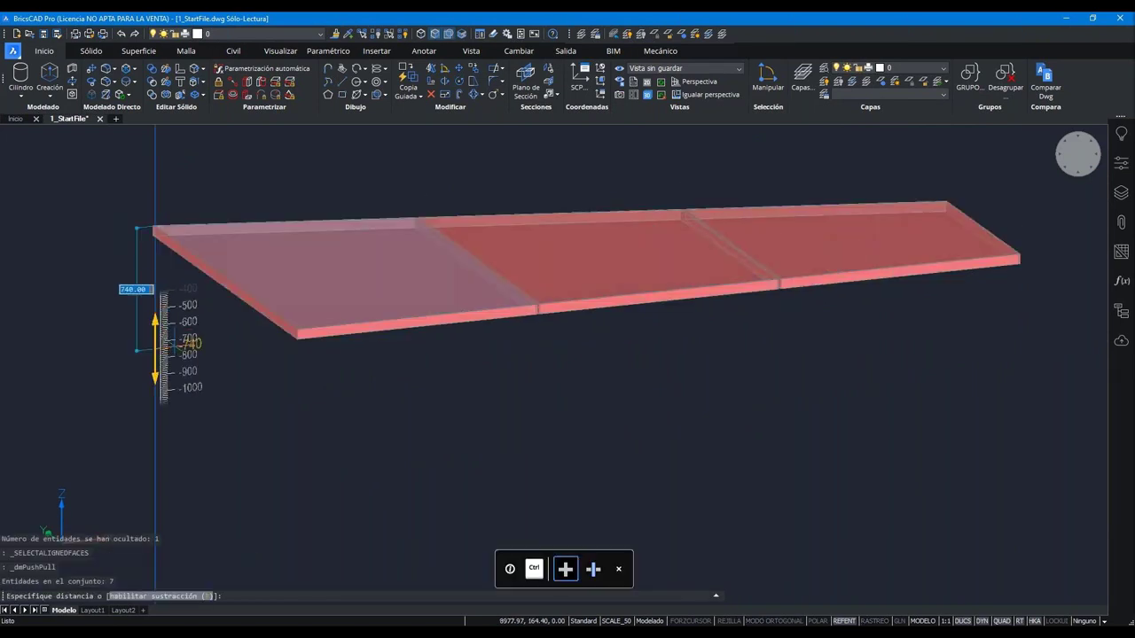
{"action": "key", "text": "Return"}
{"action": "mouse_move", "coordinate": [175, 346]}
{"action": "middle_mouse_down", "text": "shift"}
{"action": "mouse_move", "coordinate": [512, 264]}
{"action": "mouse_move", "coordinate": [539, 244]}
{"action": "middle_mouse_up", "text": "shift"}
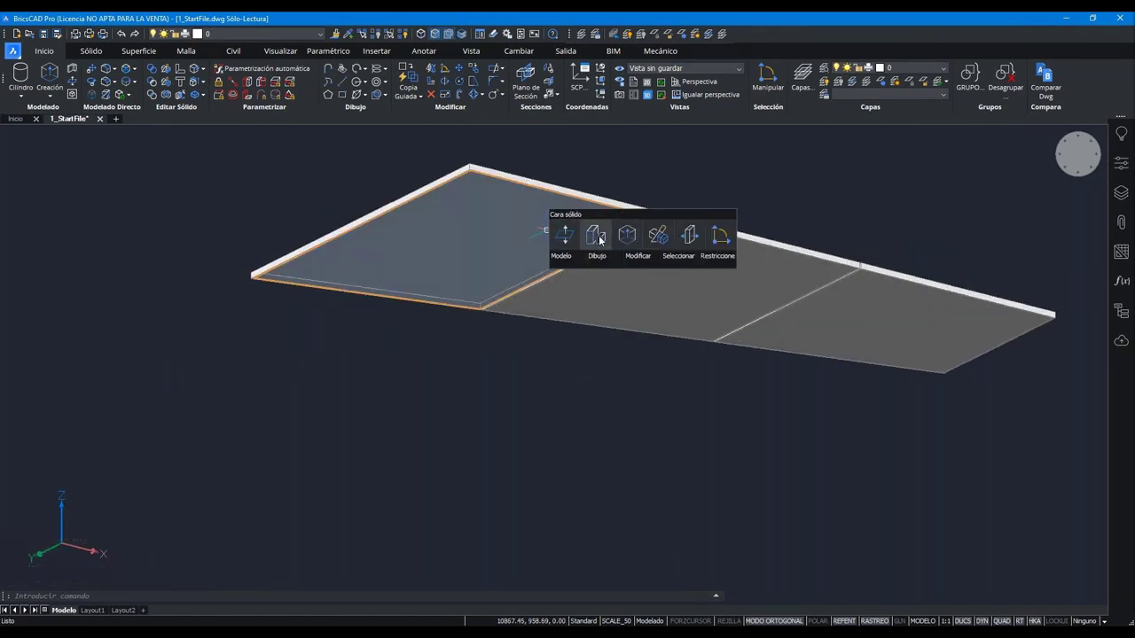
{"action": "left_click", "coordinate": [598, 236]}
{"action": "left_click_drag", "start_coordinate": [632, 186], "coordinate": [661, 213]}
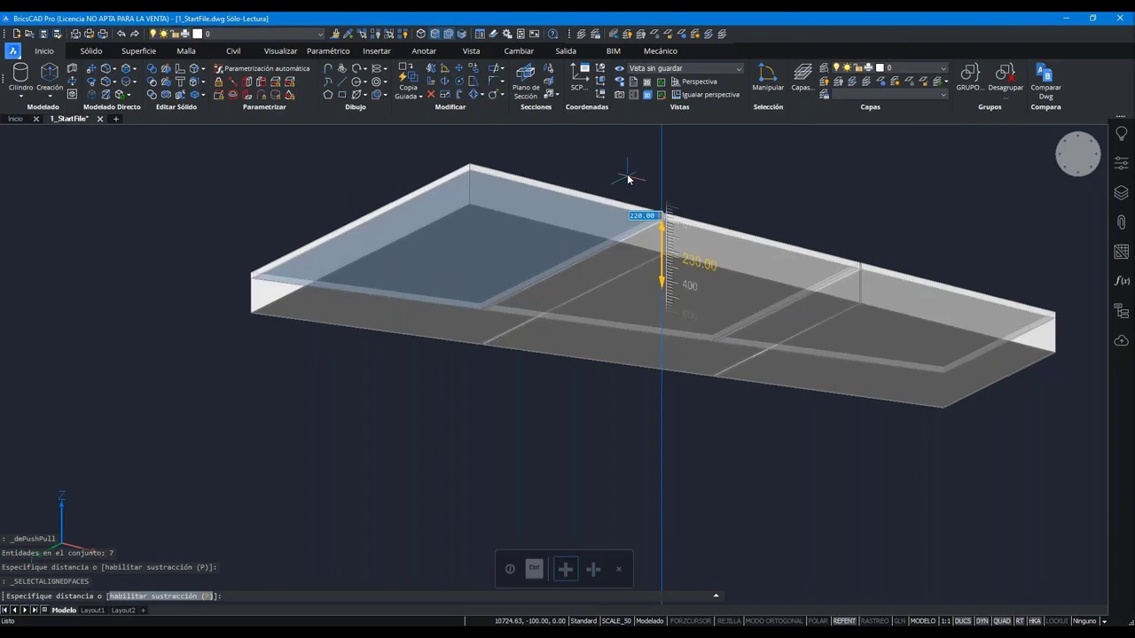
{"action": "type", "text": "20"}
{"action": "key", "text": "Return"}
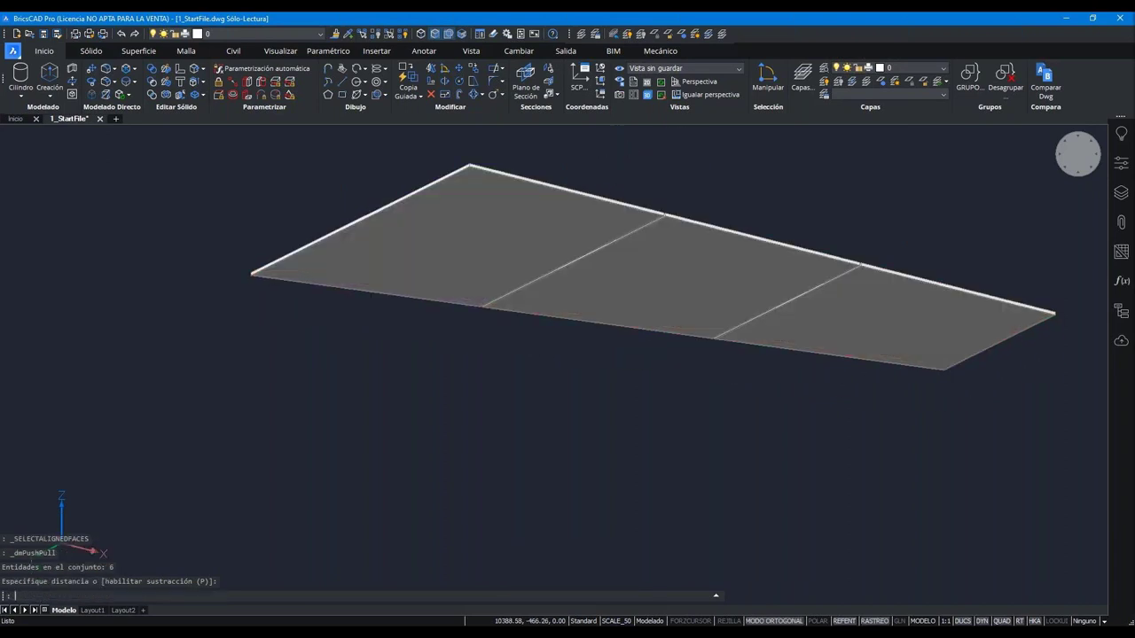
- Unisolate objects so the hidden outline shows again
{"action": "middle_click_drag", "start_coordinate": [661, 212], "coordinate": [584, 142], "text": "shift"}
{"action": "scroll", "coordinate": [584, 142], "scroll_direction": "up", "scroll_amount": 3}
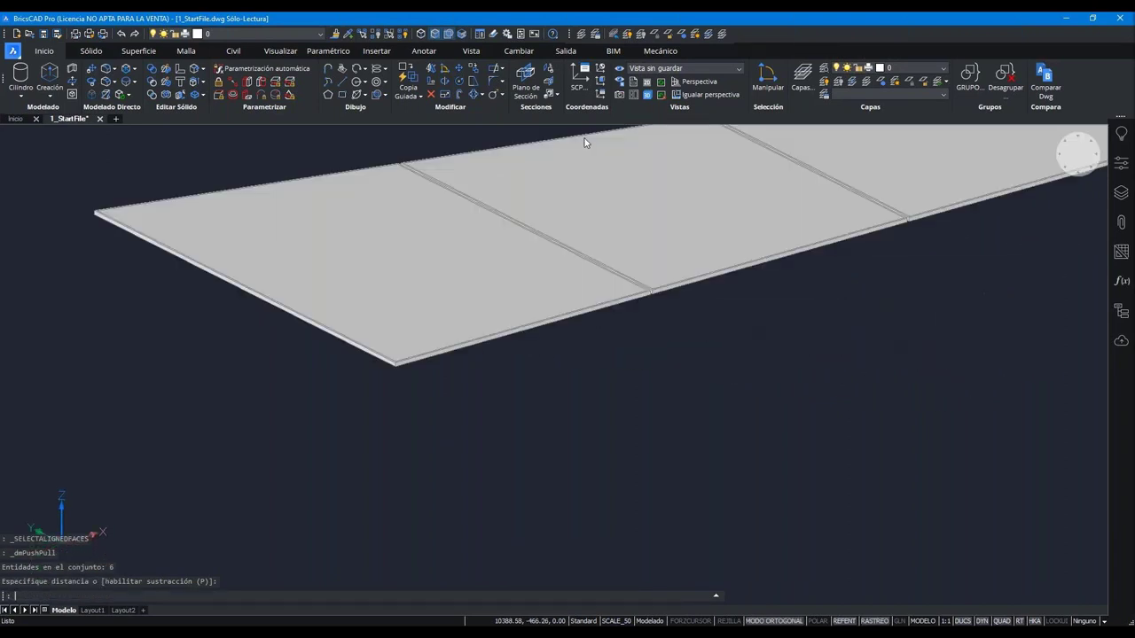
{"action": "left_click", "coordinate": [403, 34]}
{"action": "scroll", "coordinate": [688, 367], "scroll_direction": "up", "scroll_amount": 2}
{"action": "scroll", "coordinate": [688, 367], "scroll_direction": "up", "scroll_amount": 2}
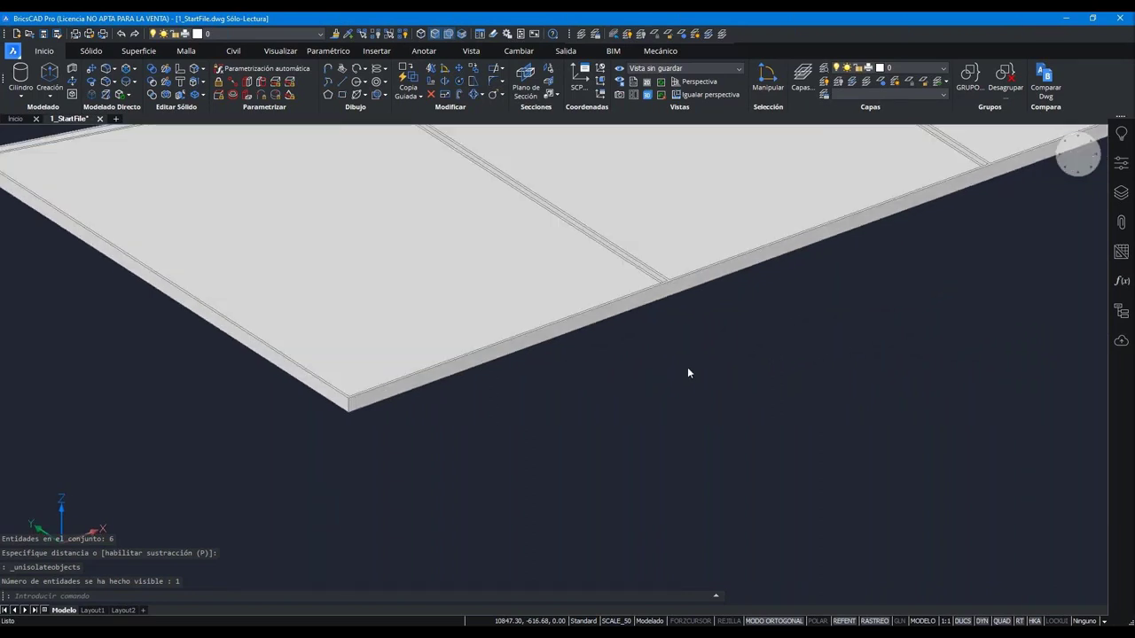
{"action": "scroll", "coordinate": [687, 372], "scroll_direction": "up", "scroll_amount": 2}
{"action": "scroll", "coordinate": [687, 372], "scroll_direction": "up", "scroll_amount": 2}
{"action": "scroll", "coordinate": [687, 373], "scroll_direction": "down", "scroll_amount": 1}
{"action": "scroll", "coordinate": [687, 373], "scroll_direction": "down", "scroll_amount": 1}
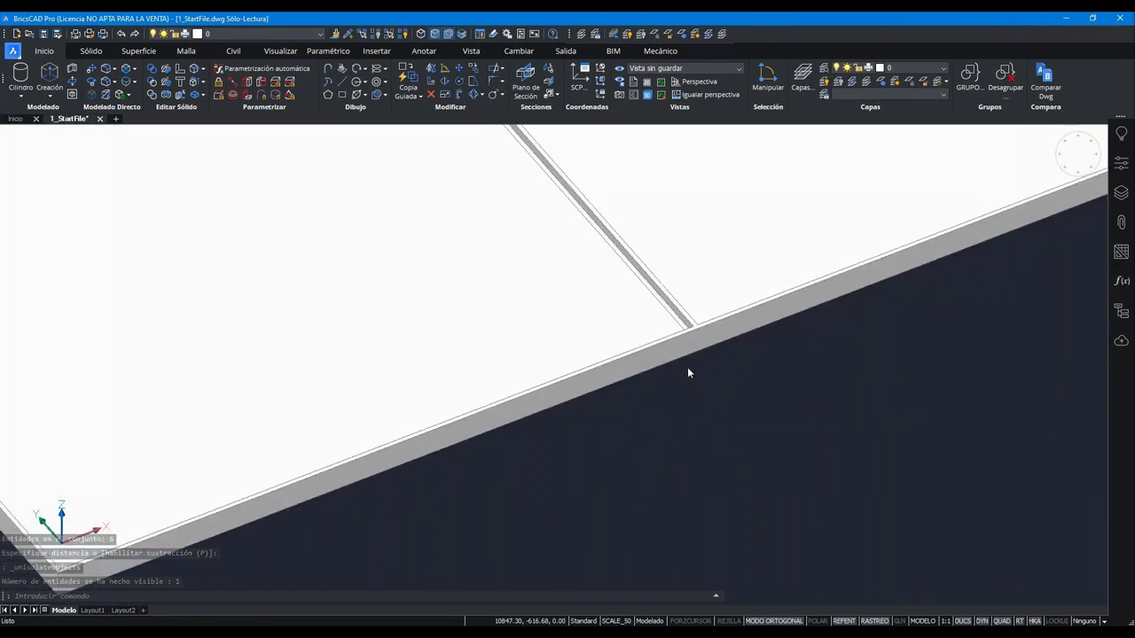
{"action": "scroll", "coordinate": [687, 372], "scroll_direction": "down", "scroll_amount": 3}
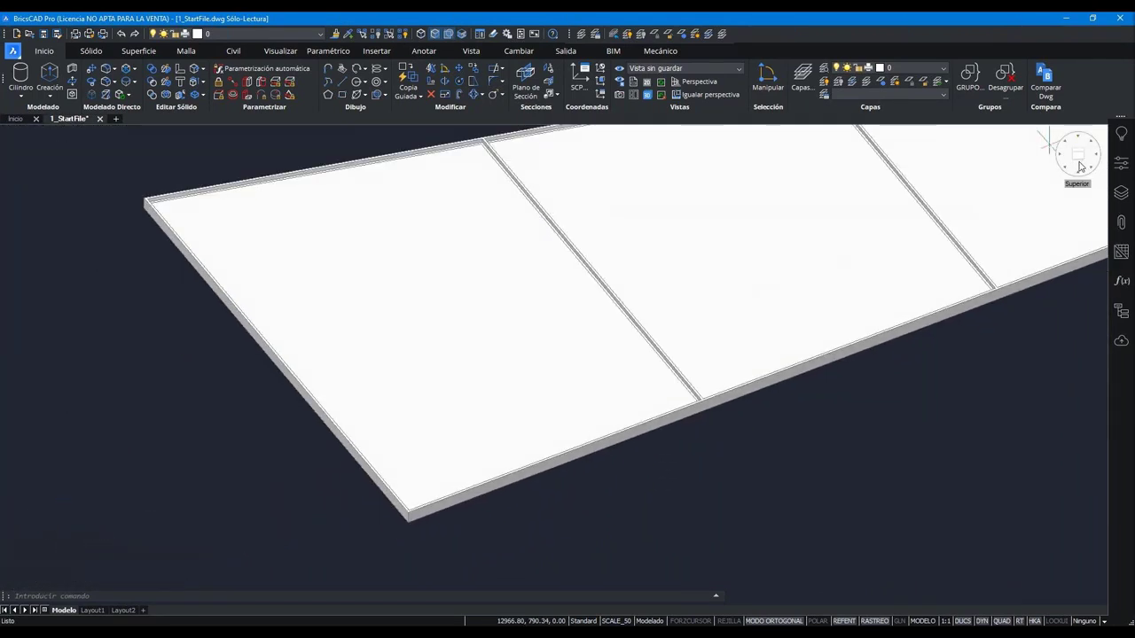
- In Top view, window-select the three-pane window outline and its dividing lines
{"action": "left_click", "coordinate": [1080, 166]}
{"action": "middle_click_drag", "start_coordinate": [932, 395], "coordinate": [700, 248]}
{"action": "left_click", "coordinate": [444, 294]}
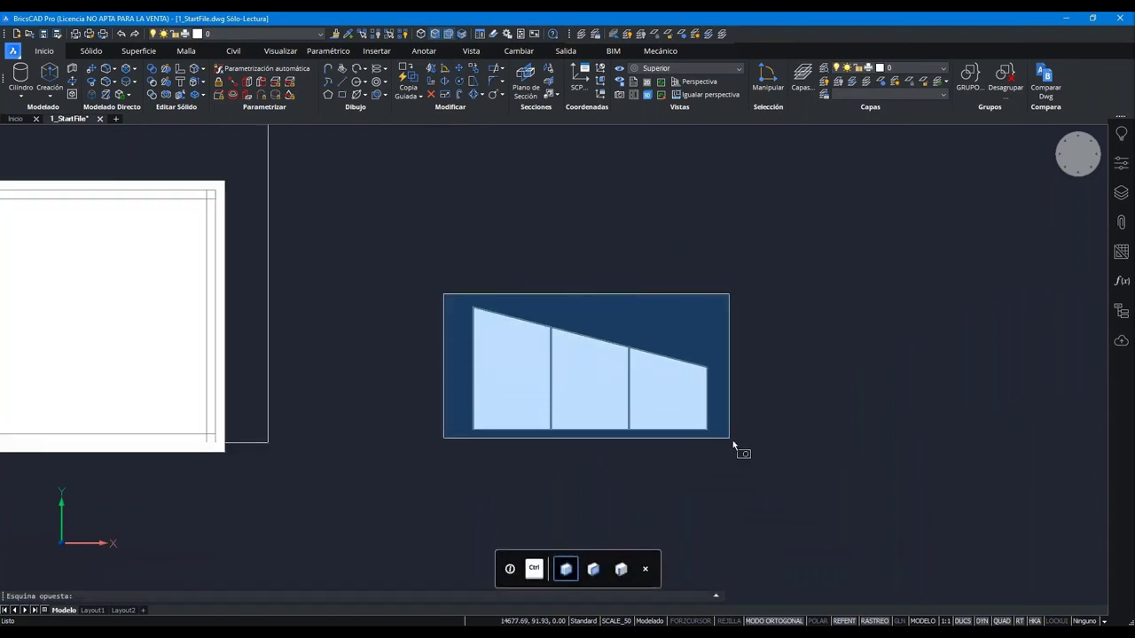
{"action": "left_click", "coordinate": [730, 438]}
- Create block Ventana_1 from the selection with its base point at the frame corner
{"action": "type", "text": "QUE"}
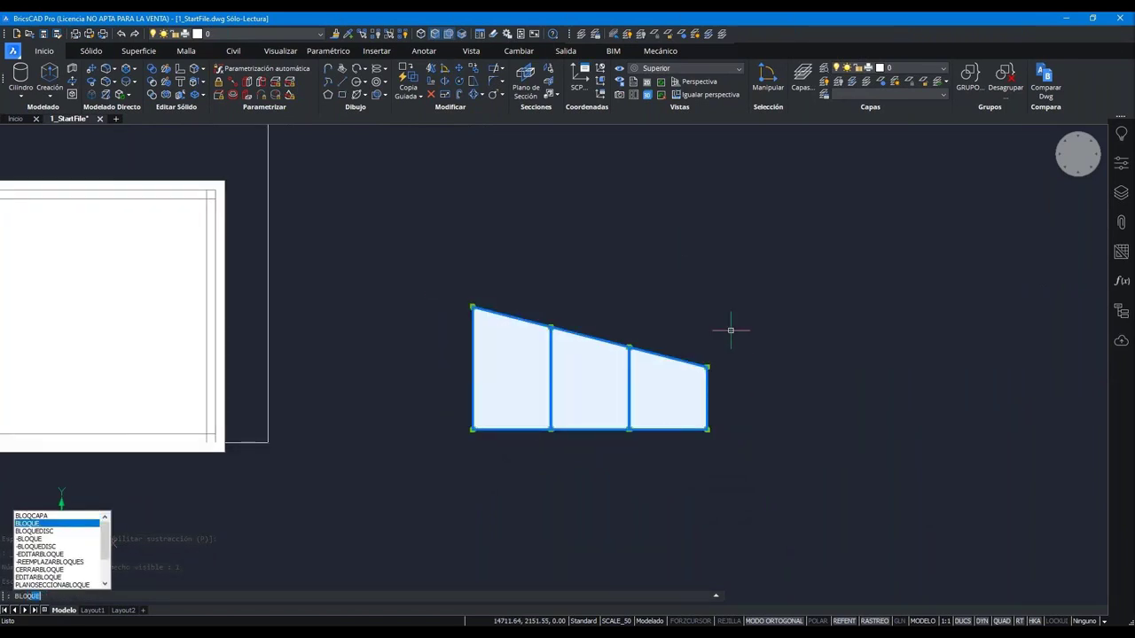
{"action": "key", "text": "Return"}
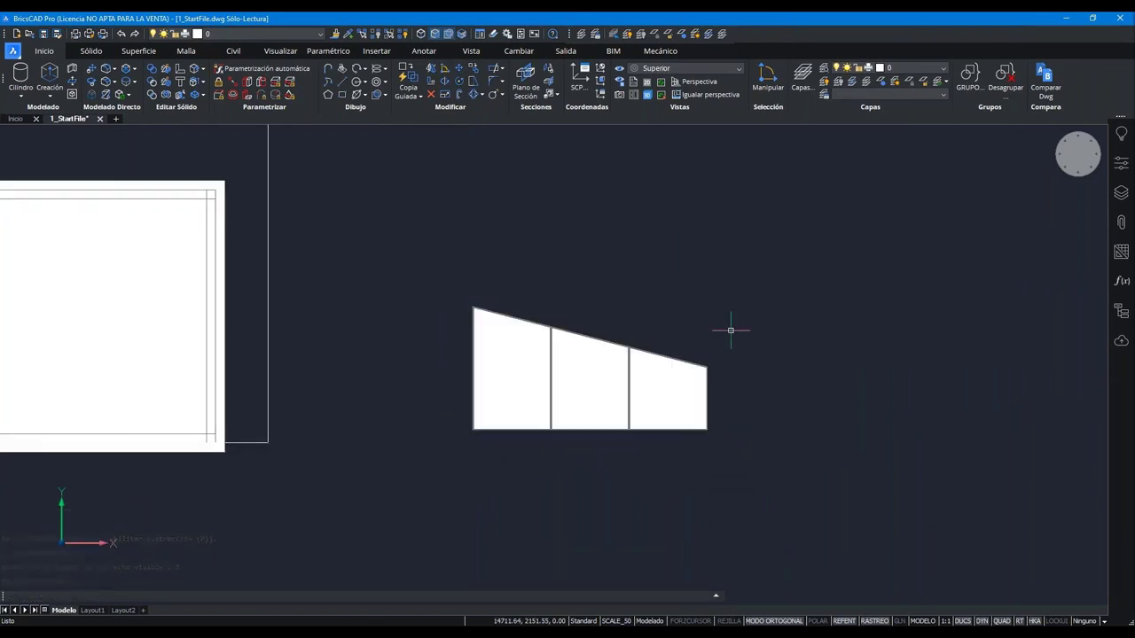
{"action": "type", "text": "Ventana_1"}
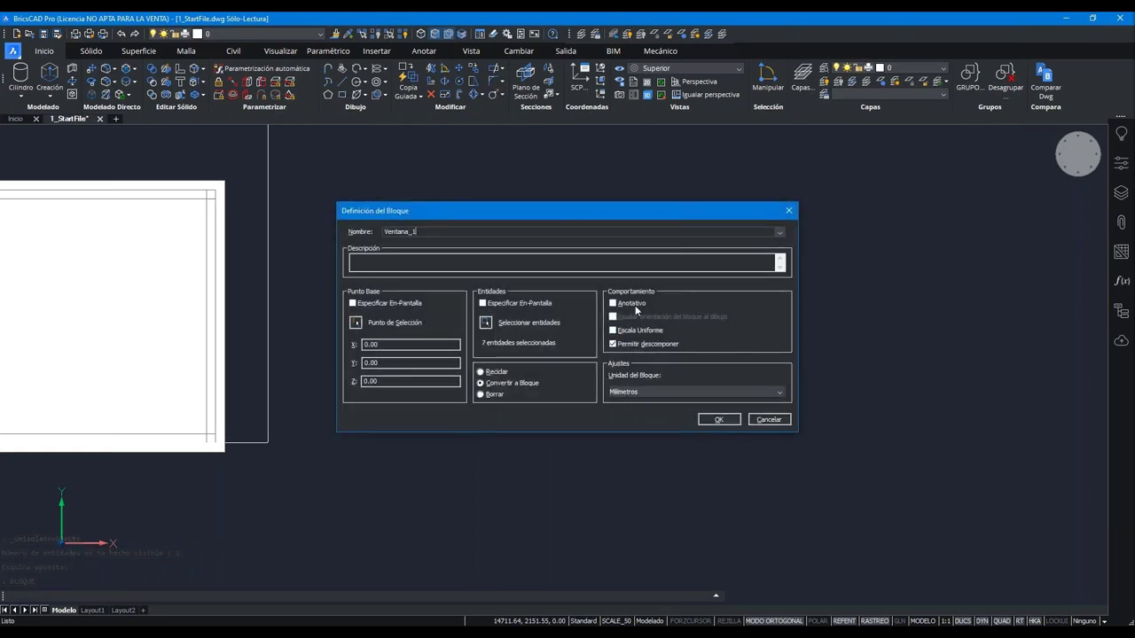
{"action": "left_click", "coordinate": [355, 323]}
{"action": "scroll", "coordinate": [471, 436], "scroll_direction": "up", "scroll_amount": 3}
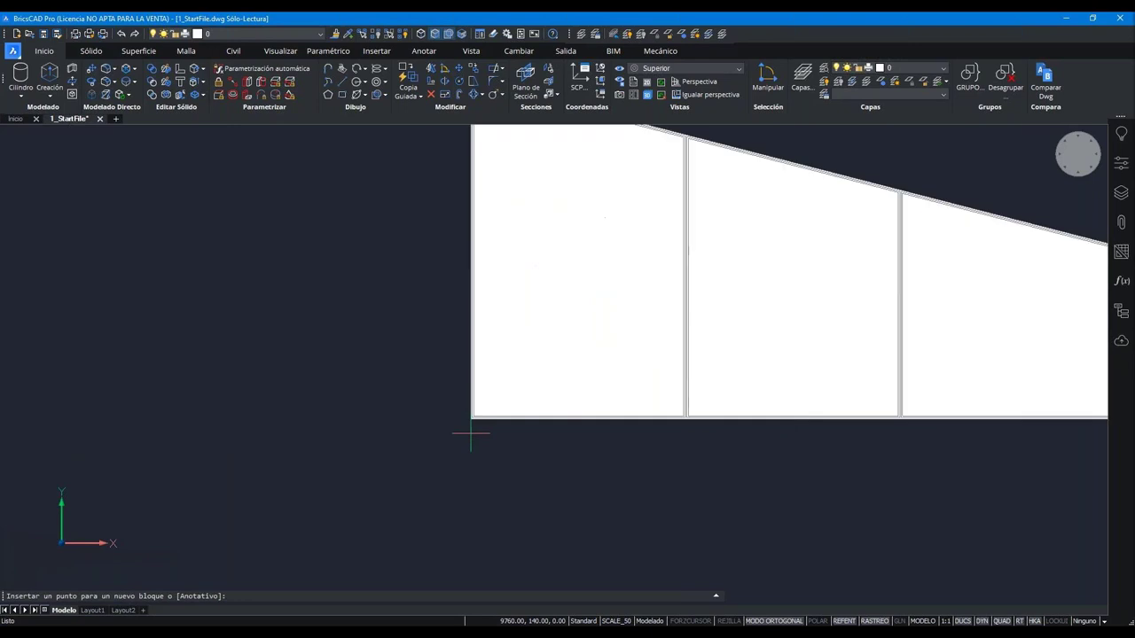
{"action": "scroll", "coordinate": [471, 417], "scroll_direction": "up", "scroll_amount": 3}
{"action": "left_click", "coordinate": [470, 392]}
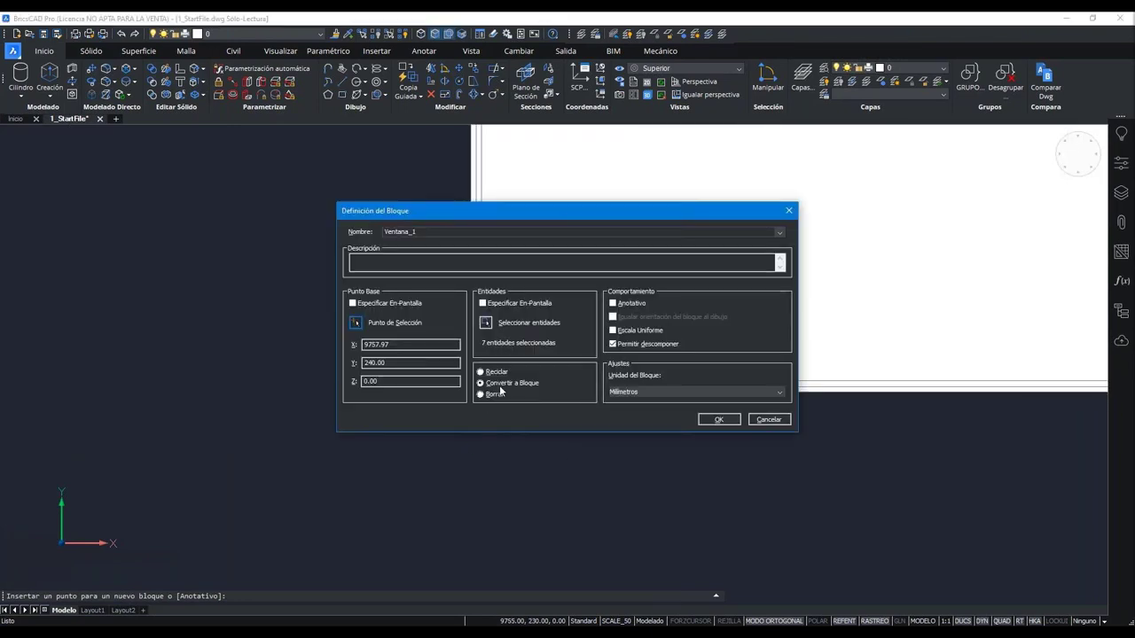
{"action": "left_click", "coordinate": [713, 420]}
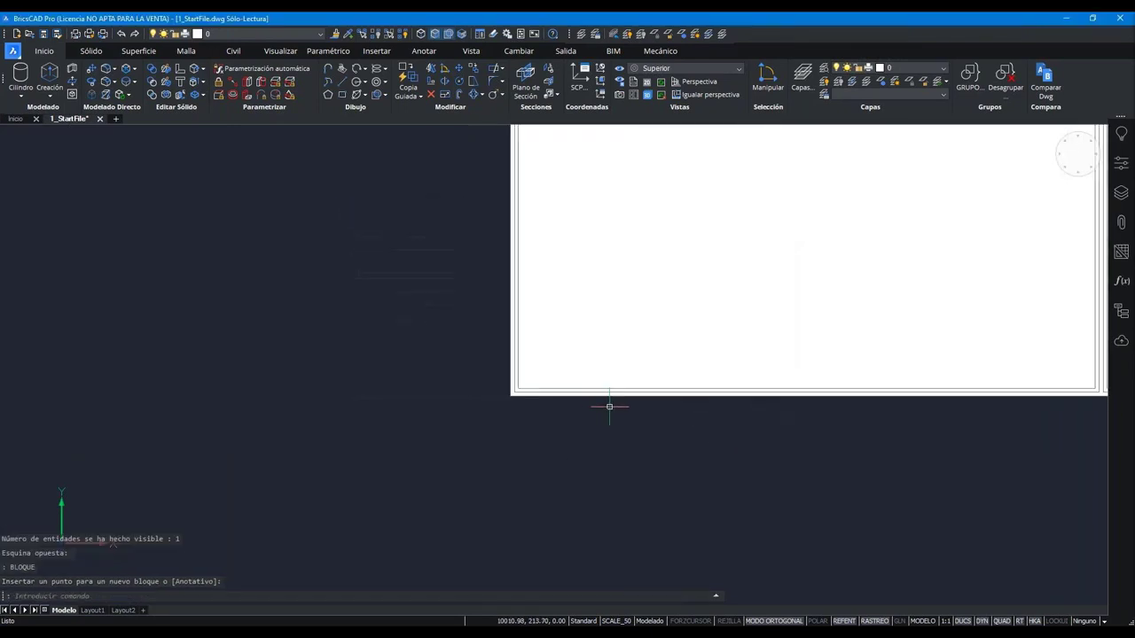
{"action": "scroll", "coordinate": [618, 418], "scroll_direction": "down", "scroll_amount": 3}
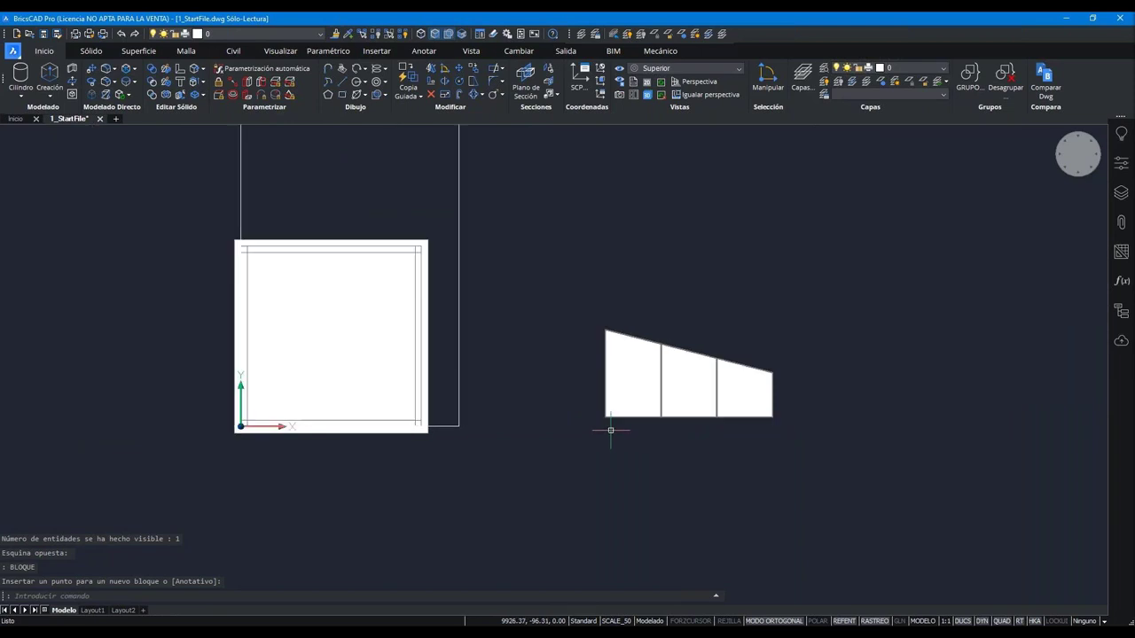
- Move the Ventana_1 block higher up in the plan
{"action": "left_click", "coordinate": [631, 399]}
{"action": "left_click", "coordinate": [606, 392]}
{"action": "left_click", "coordinate": [541, 254]}
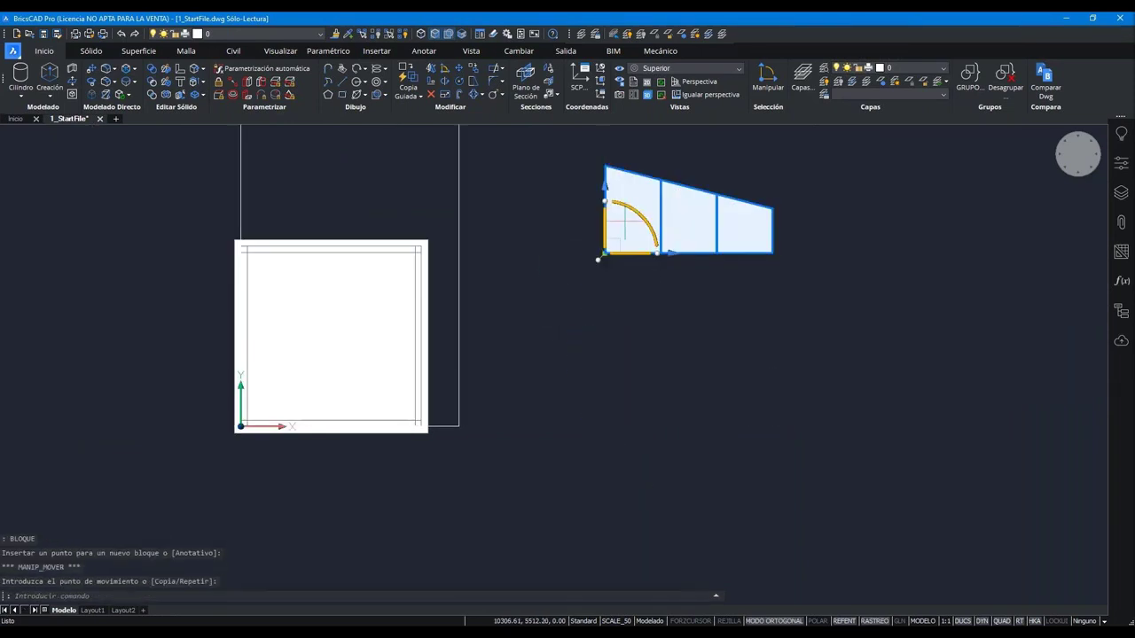
- Rotate the Ventana_1 block 90°, undoing and cancelling the extra rotation attempts
{"action": "left_click", "coordinate": [631, 209]}
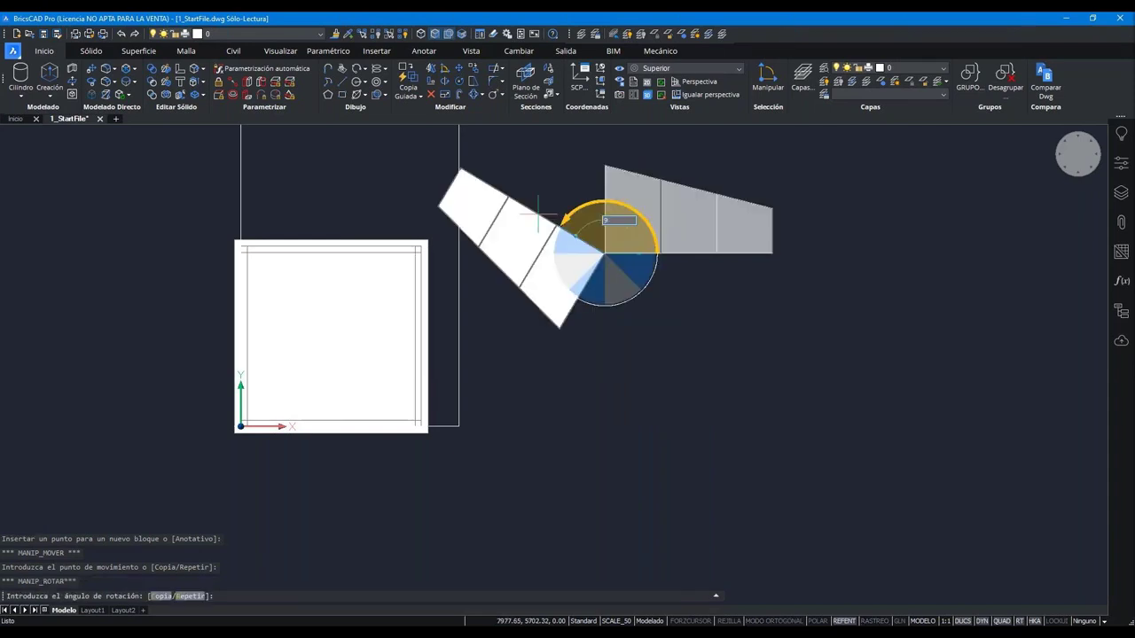
{"action": "type", "text": "90"}
{"action": "key", "text": "Return"}
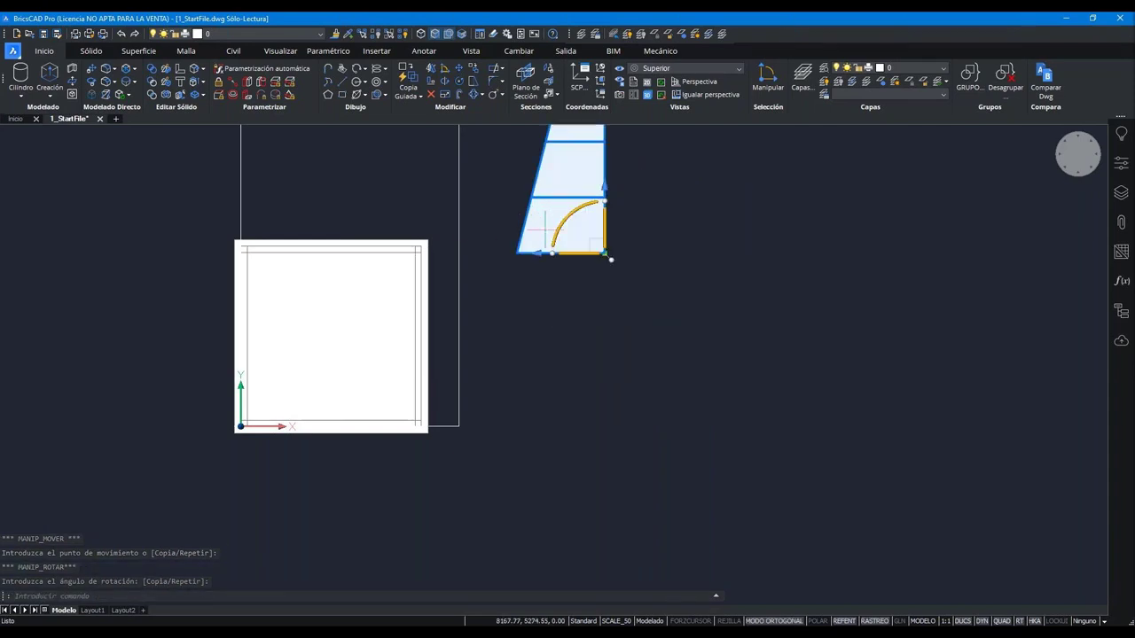
{"action": "left_click", "coordinate": [547, 232]}
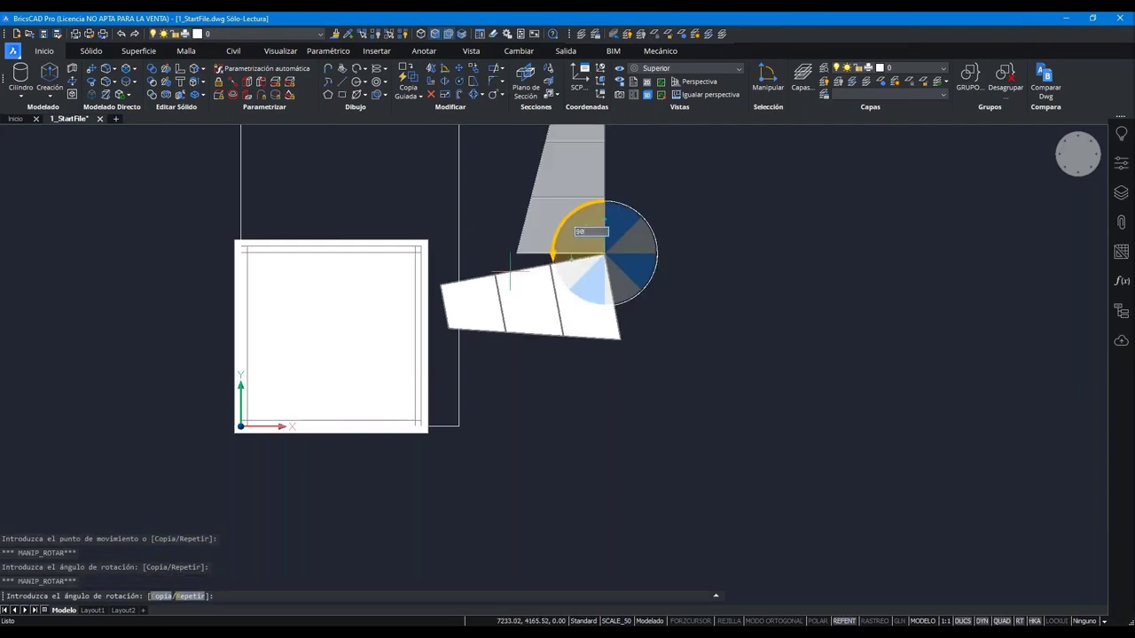
{"action": "key", "text": "Escape"}
{"action": "key", "text": "ctrl+z"}
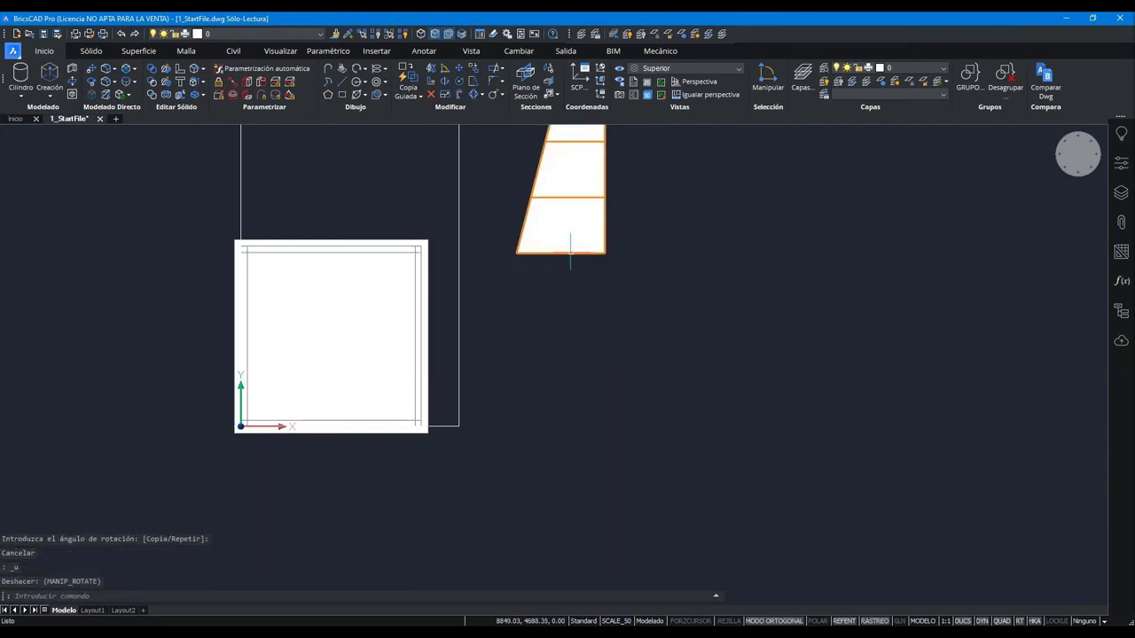
{"action": "key", "text": "ctrl+z"}
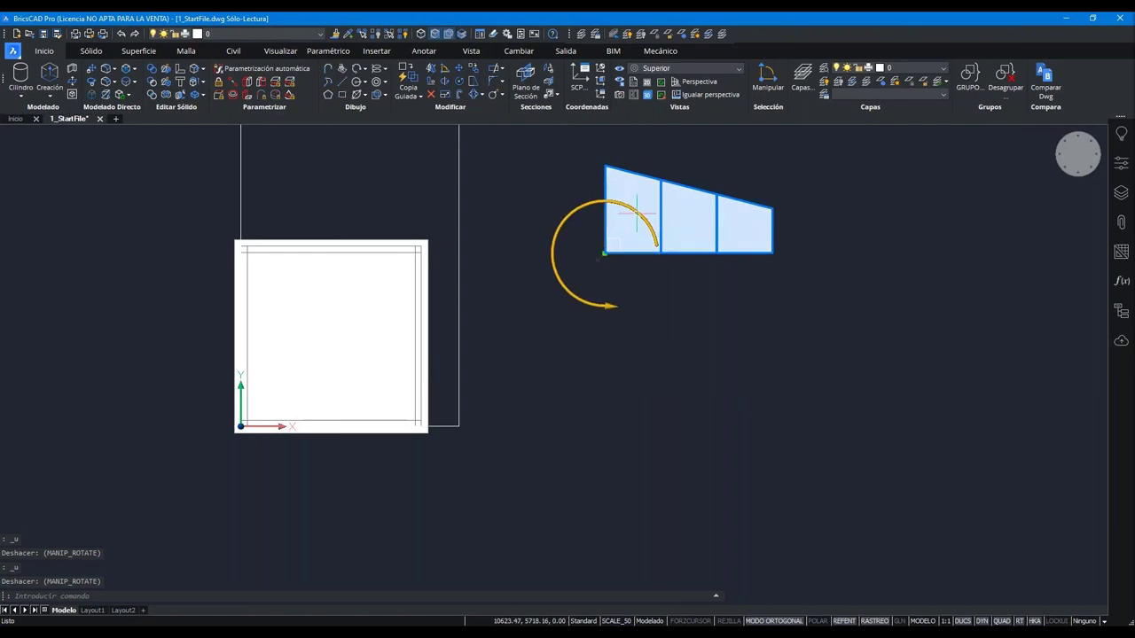
{"action": "left_click", "coordinate": [562, 266]}
{"action": "key", "text": "Escape"}
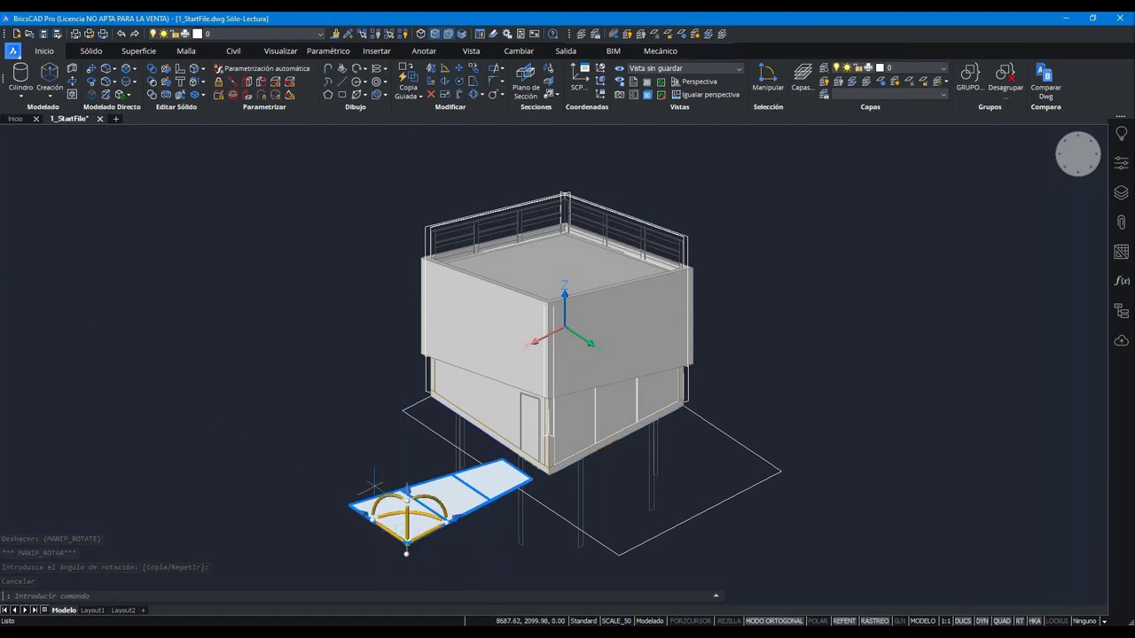
- Rotate the Ventana_1 window 90° so it stands upright
{"action": "left_click", "coordinate": [394, 509]}
{"action": "left_click", "coordinate": [394, 513]}
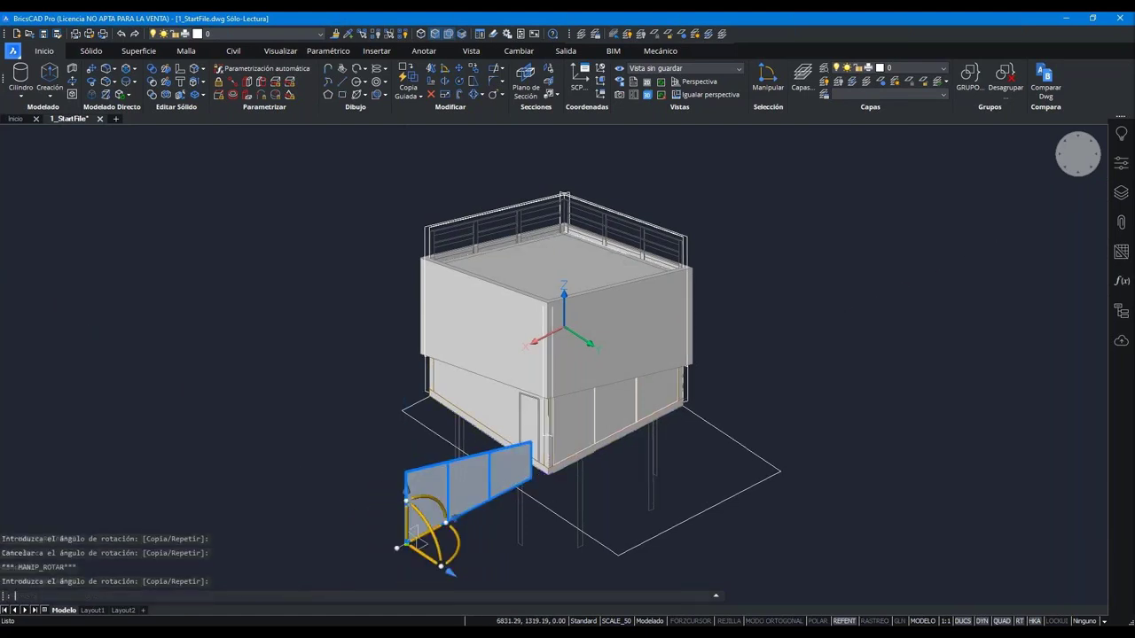
{"action": "key", "text": "Escape"}
{"action": "key", "text": "Escape"}
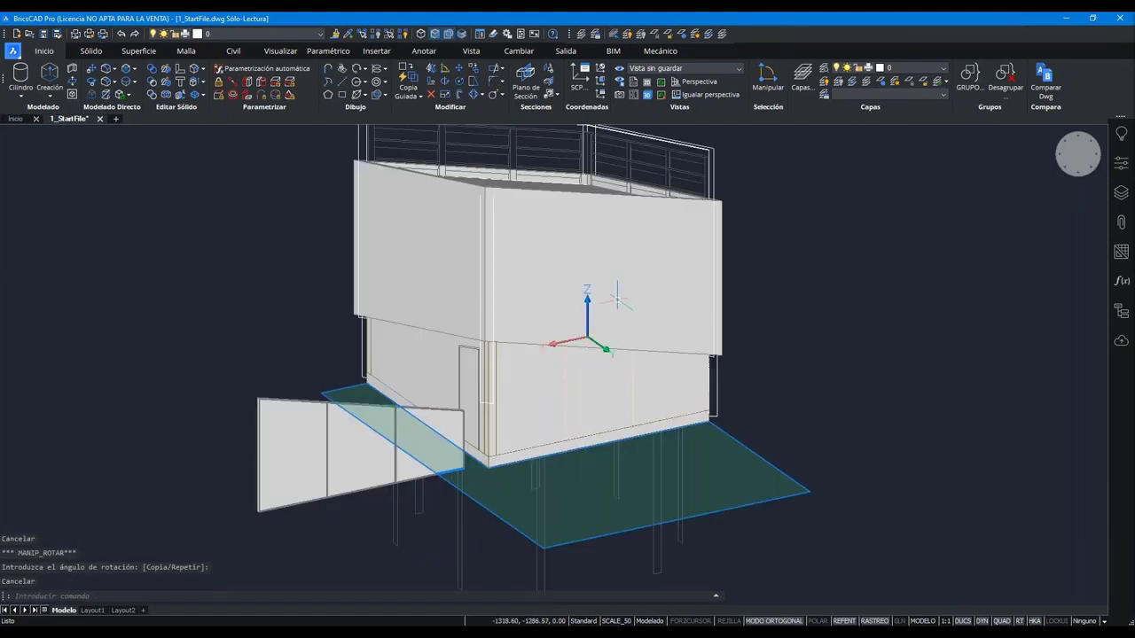
{"action": "scroll", "coordinate": [510, 396], "scroll_direction": "up", "scroll_amount": 2}
{"action": "scroll", "coordinate": [511, 395], "scroll_direction": "up", "scroll_amount": 2}
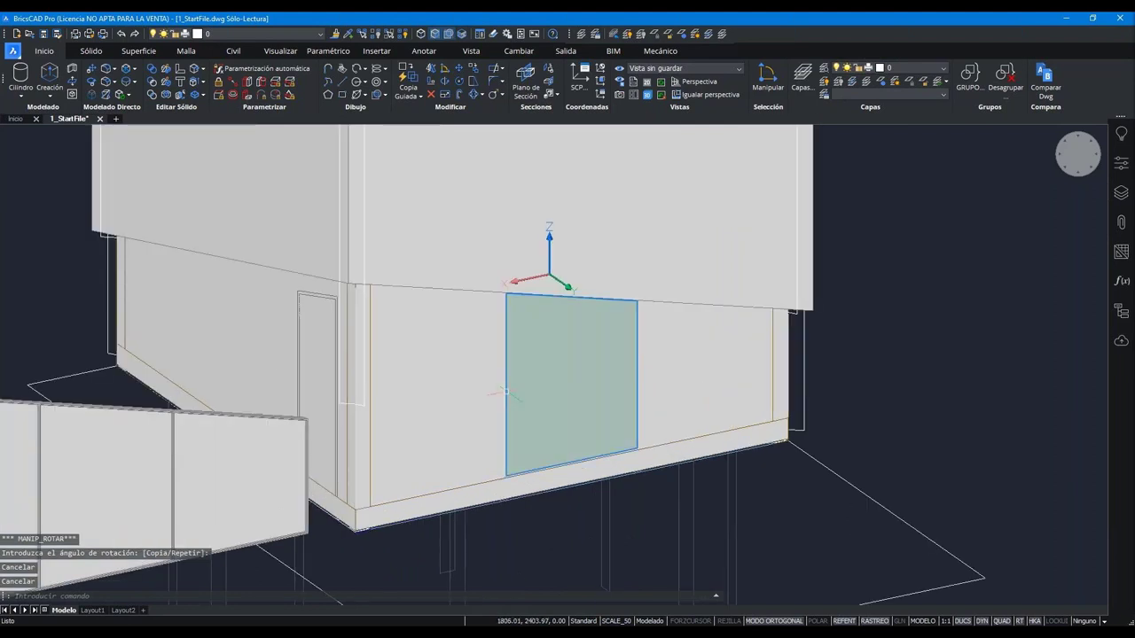
- Hide the XX-BLOCK-BACK panel on the lower wall
{"action": "left_click", "coordinate": [509, 394]}
{"action": "left_click", "coordinate": [377, 36]}
{"action": "mouse_move", "coordinate": [633, 363]}
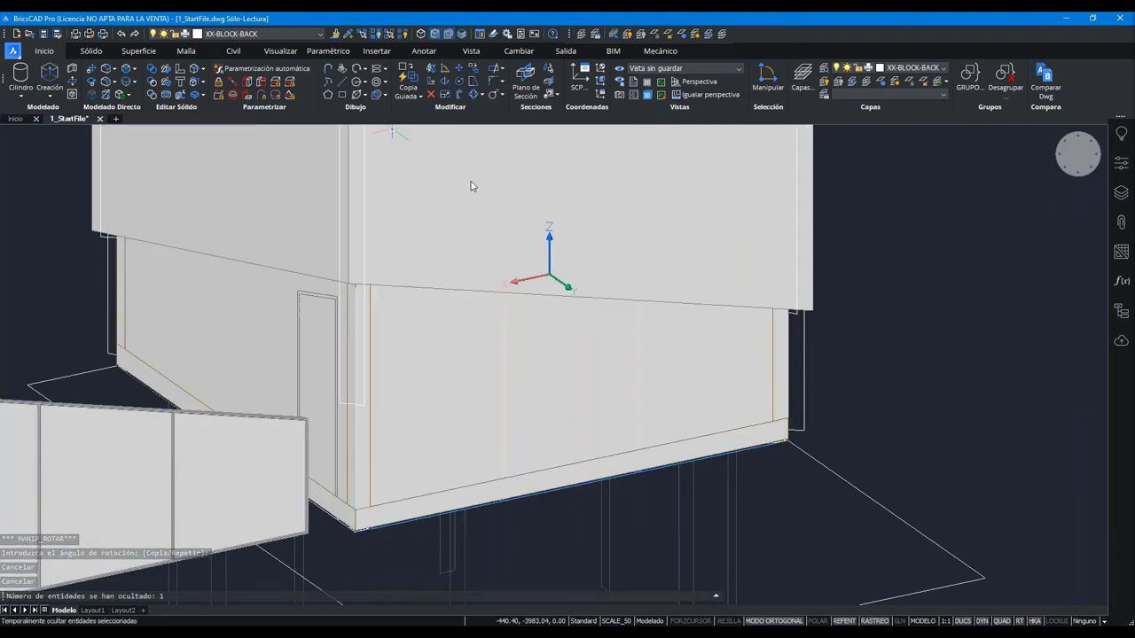
{"action": "scroll", "coordinate": [567, 345], "scroll_direction": "down", "scroll_amount": 3}
{"action": "left_click", "coordinate": [609, 365]}
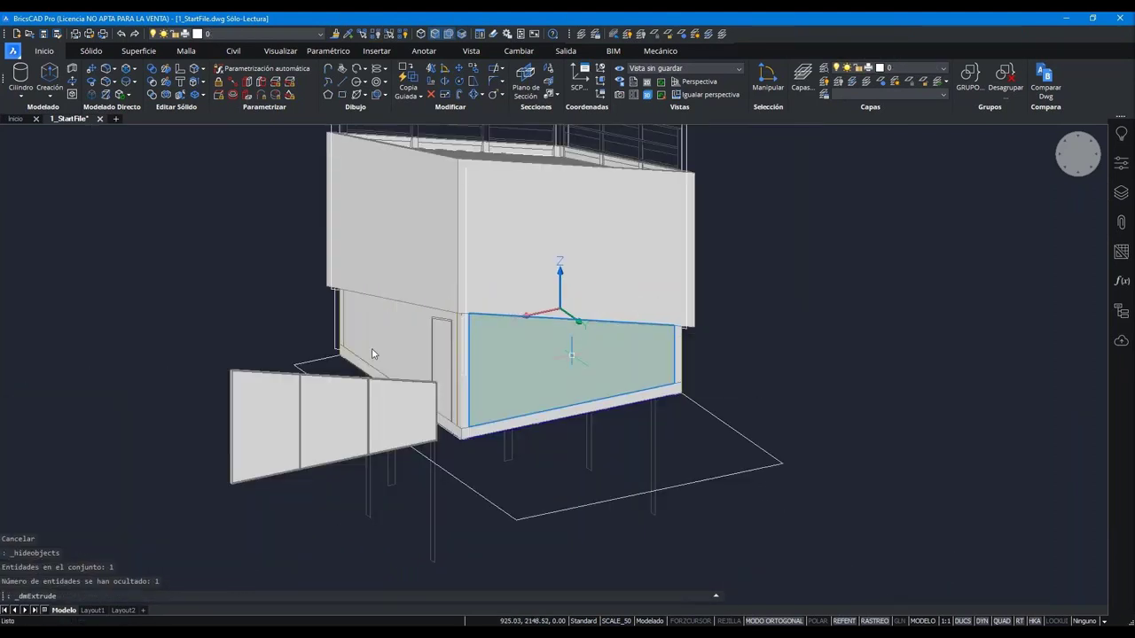
{"action": "key", "text": "Escape"}
{"action": "scroll", "coordinate": [236, 484], "scroll_direction": "up", "scroll_amount": 2}
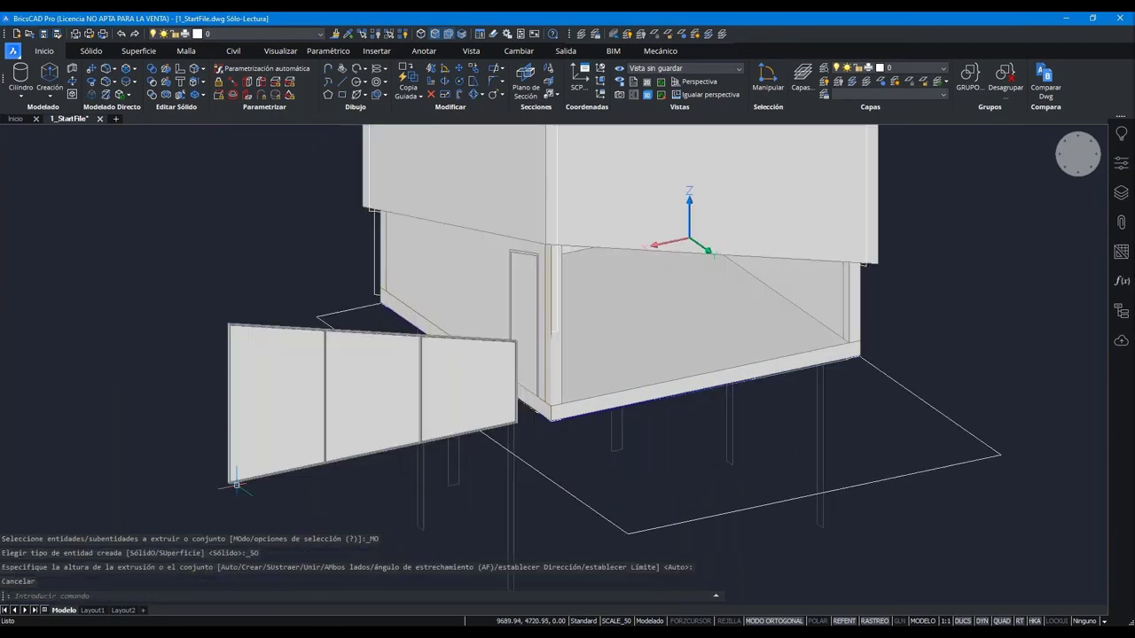
{"action": "scroll", "coordinate": [236, 484], "scroll_direction": "up", "scroll_amount": 3}
- Move the window block by its corner into the lower facade opening
{"action": "type", "text": "m"}
{"action": "key", "text": "Return"}
{"action": "key", "text": "Escape"}
{"action": "type", "text": "d"}
{"action": "key", "text": "Return"}
{"action": "left_click", "coordinate": [204, 462]}
{"action": "key", "text": "Return"}
{"action": "left_click", "coordinate": [189, 477]}
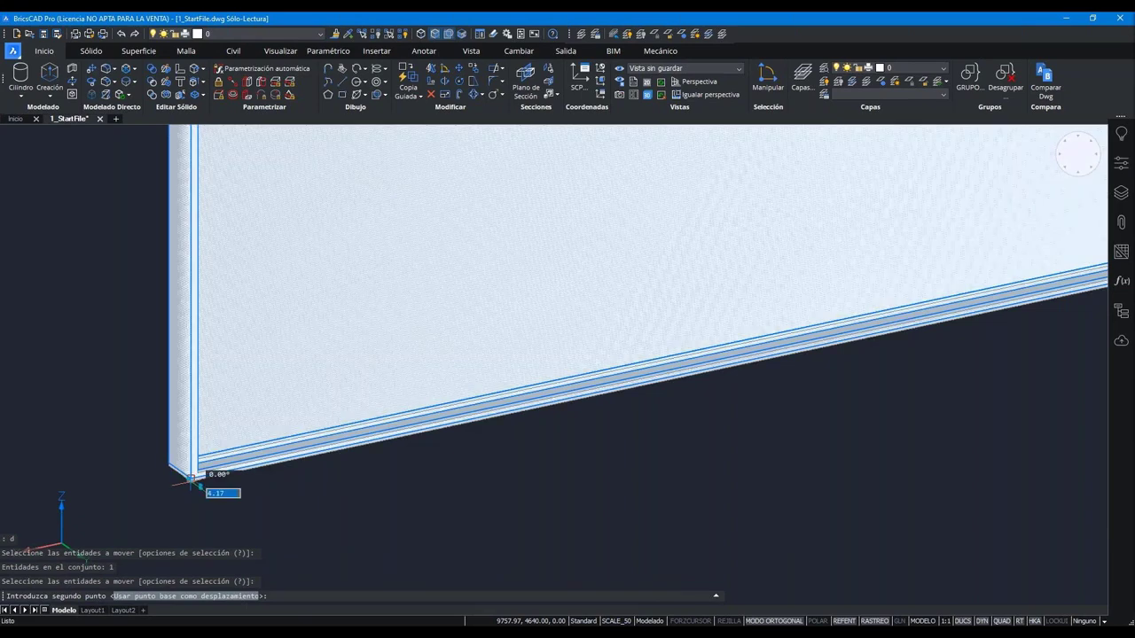
{"action": "scroll", "coordinate": [190, 476], "scroll_direction": "down", "scroll_amount": 3}
{"action": "scroll", "coordinate": [562, 261], "scroll_direction": "down", "scroll_amount": 2}
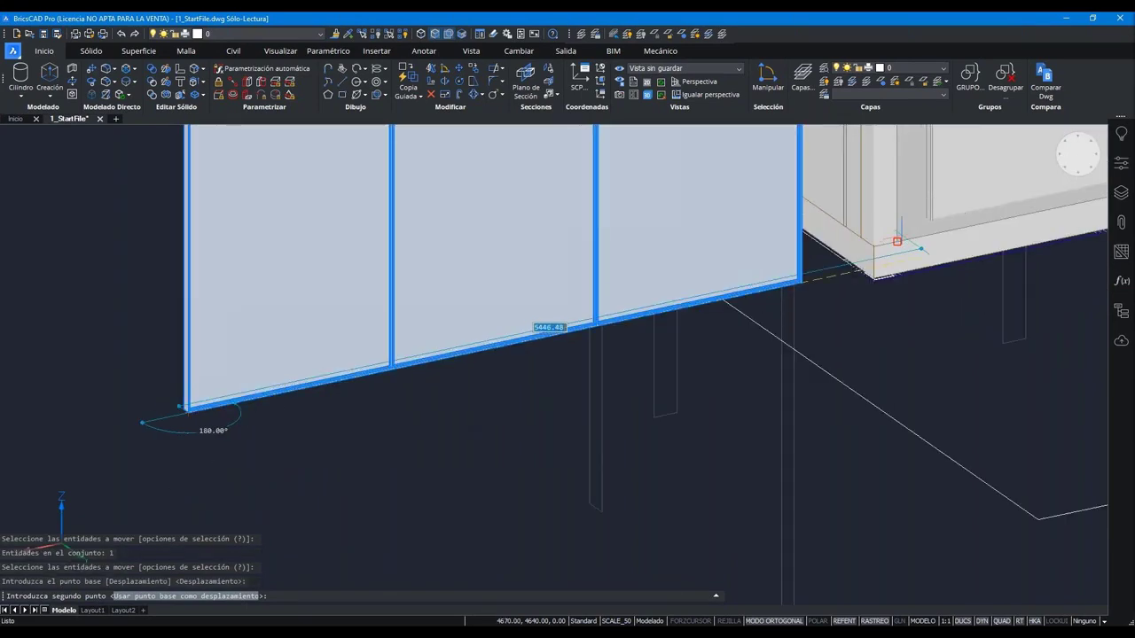
{"action": "left_click", "coordinate": [897, 242]}
{"action": "scroll", "coordinate": [568, 381], "scroll_direction": "up", "scroll_amount": 3}
{"action": "scroll", "coordinate": [572, 416], "scroll_direction": "down", "scroll_amount": 5}
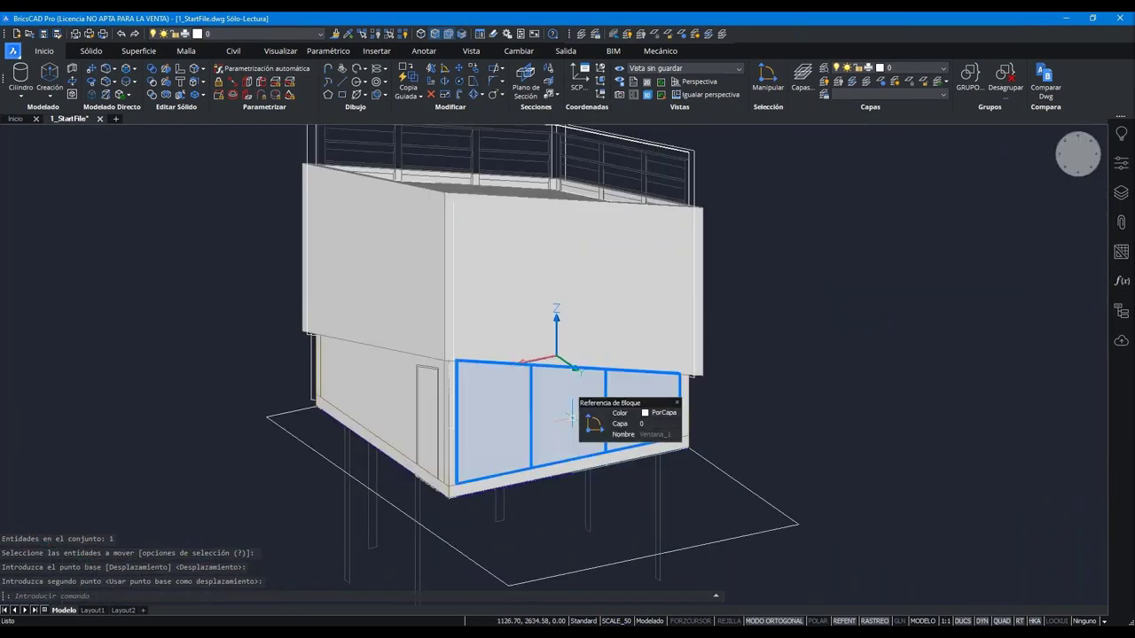
{"action": "key", "text": "Escape"}
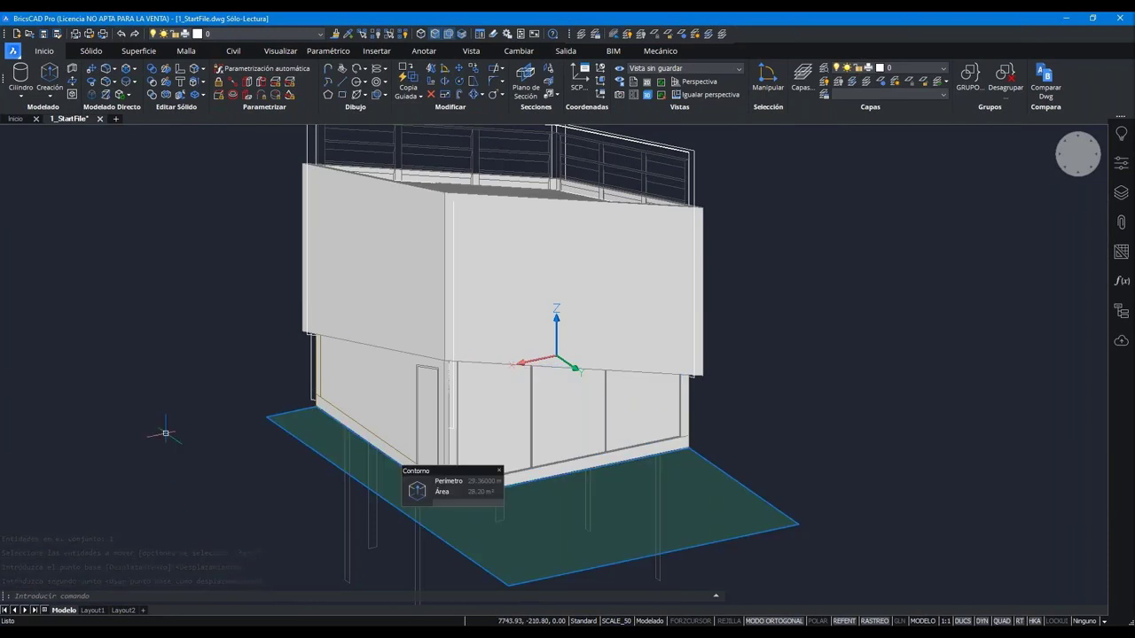
{"action": "mouse_move", "coordinate": [186, 610]}
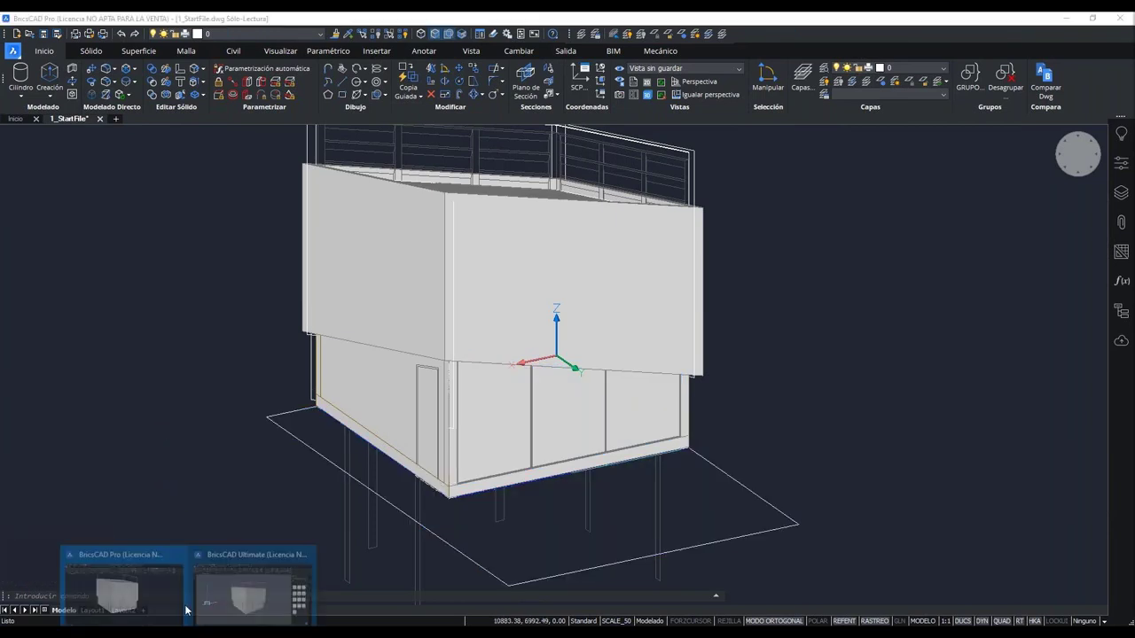
- In the 2_Intermediate_BIM drawing, hide one old lower-wall window panel and erase the other
{"action": "left_click", "coordinate": [213, 580]}
{"action": "scroll", "coordinate": [739, 453], "scroll_direction": "up", "scroll_amount": 3}
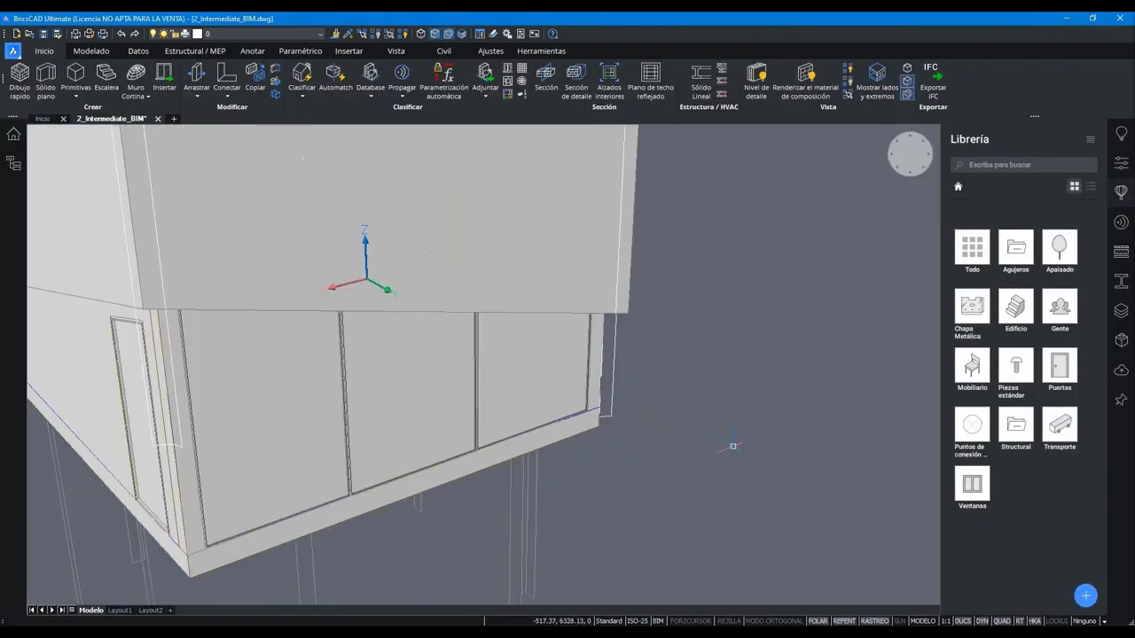
{"action": "scroll", "coordinate": [734, 450], "scroll_direction": "down", "scroll_amount": 1}
{"action": "scroll", "coordinate": [734, 450], "scroll_direction": "down", "scroll_amount": 1}
{"action": "left_click", "coordinate": [524, 403]}
{"action": "left_click", "coordinate": [518, 407]}
{"action": "key", "text": "Return"}
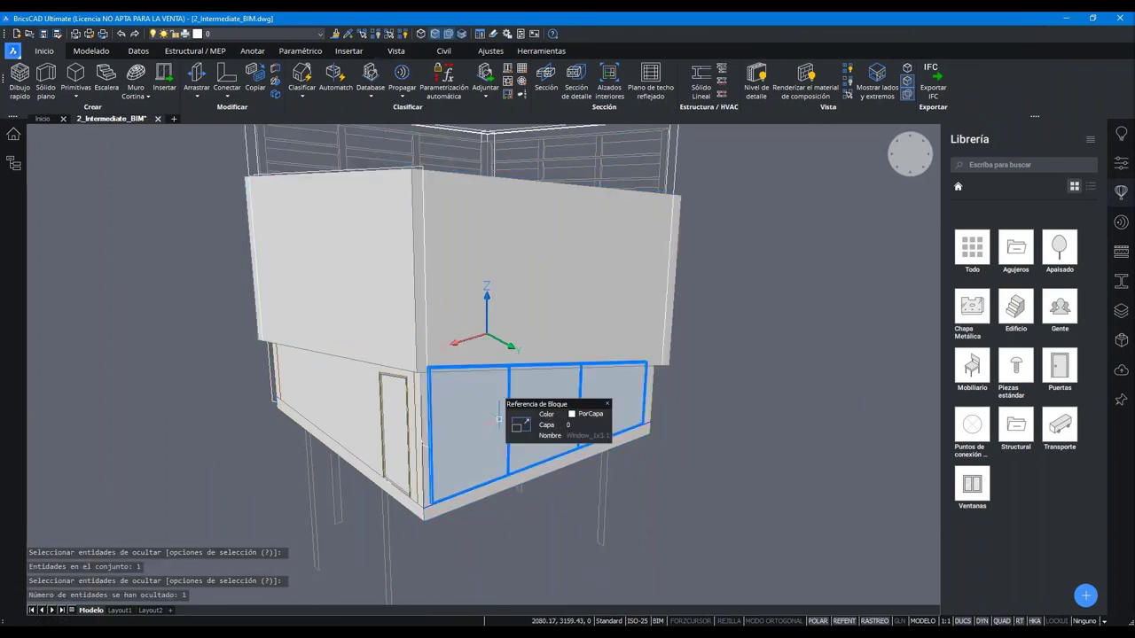
{"action": "left_click", "coordinate": [504, 420]}
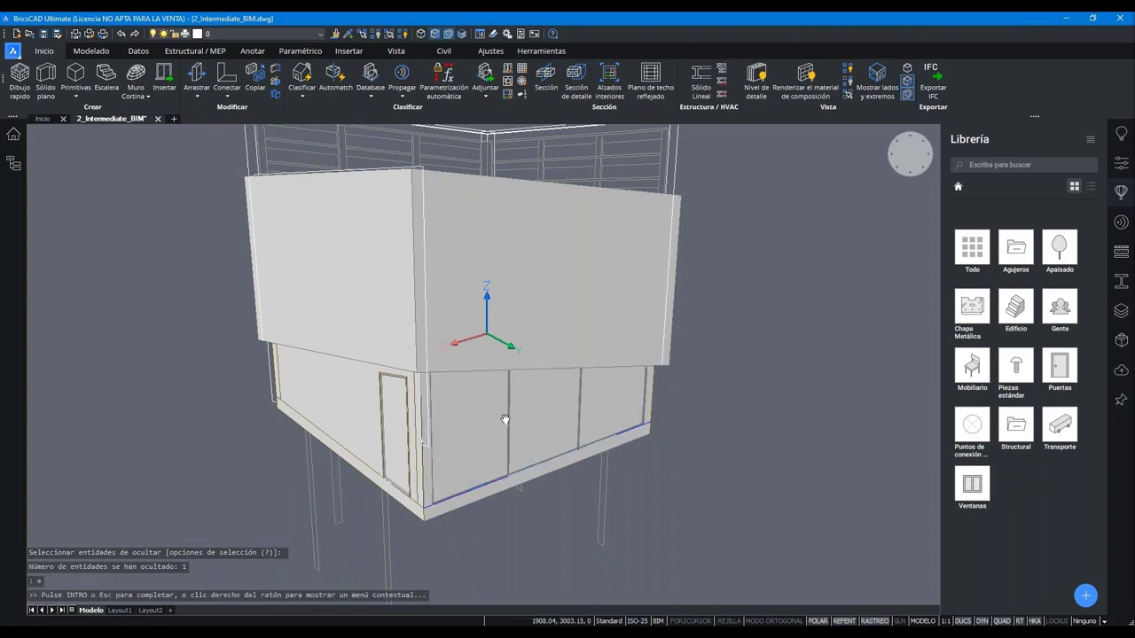
{"action": "type", "text": "b"}
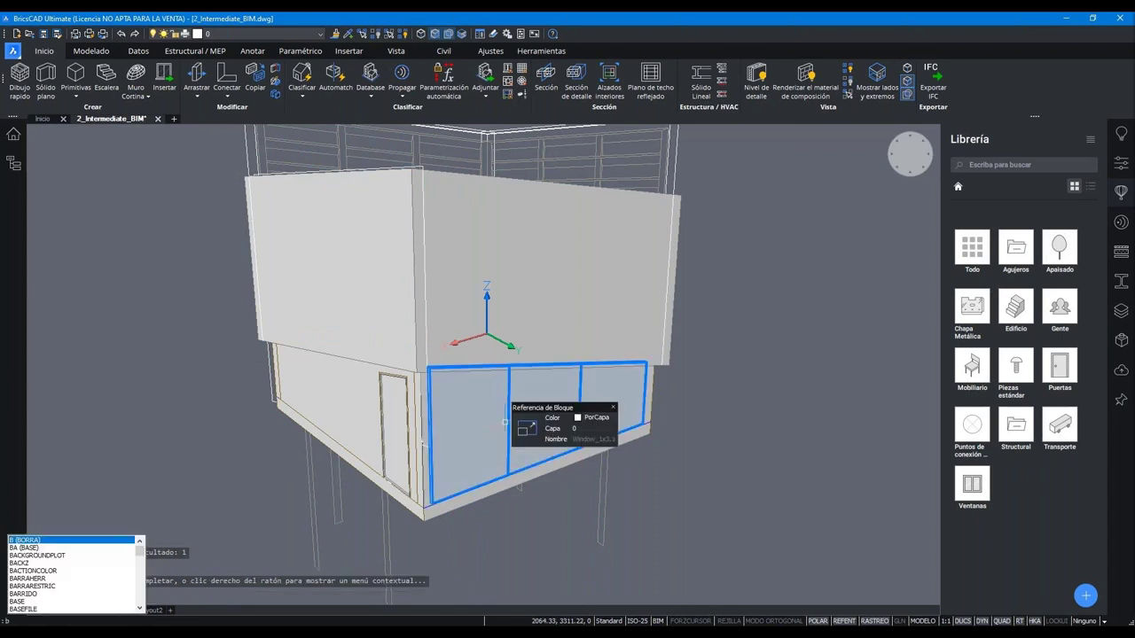
{"action": "key", "text": "Return"}
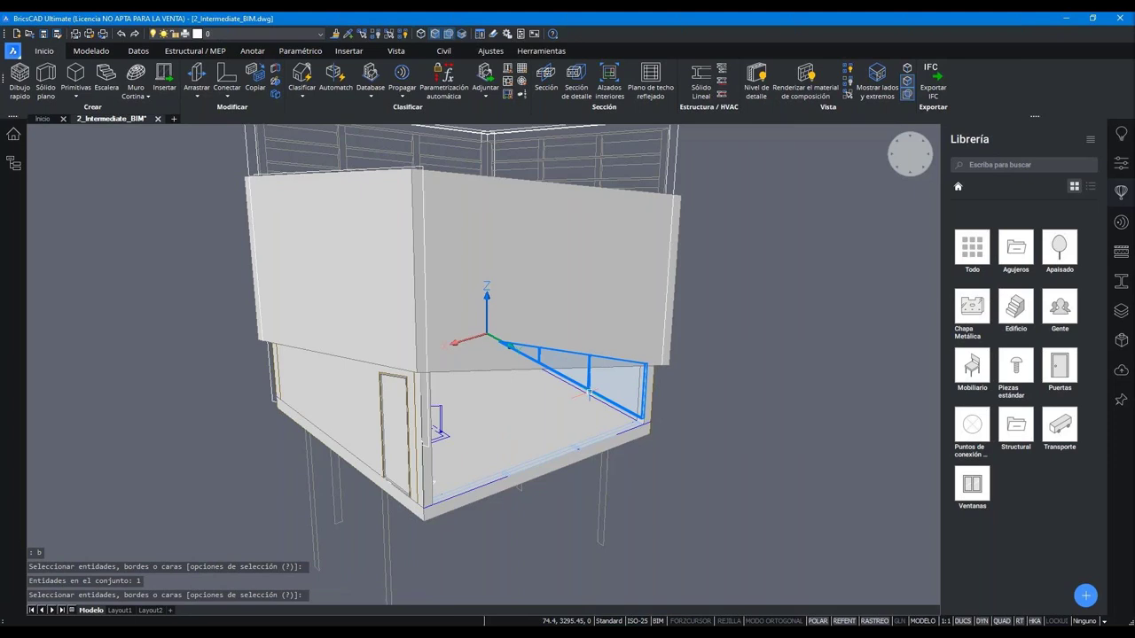
- Place a new triple-panel vertical window on the lower wall face with BIMWINDOWCREATE
{"action": "middle_click_drag", "start_coordinate": [587, 393], "coordinate": [536, 413], "text": "shift"}
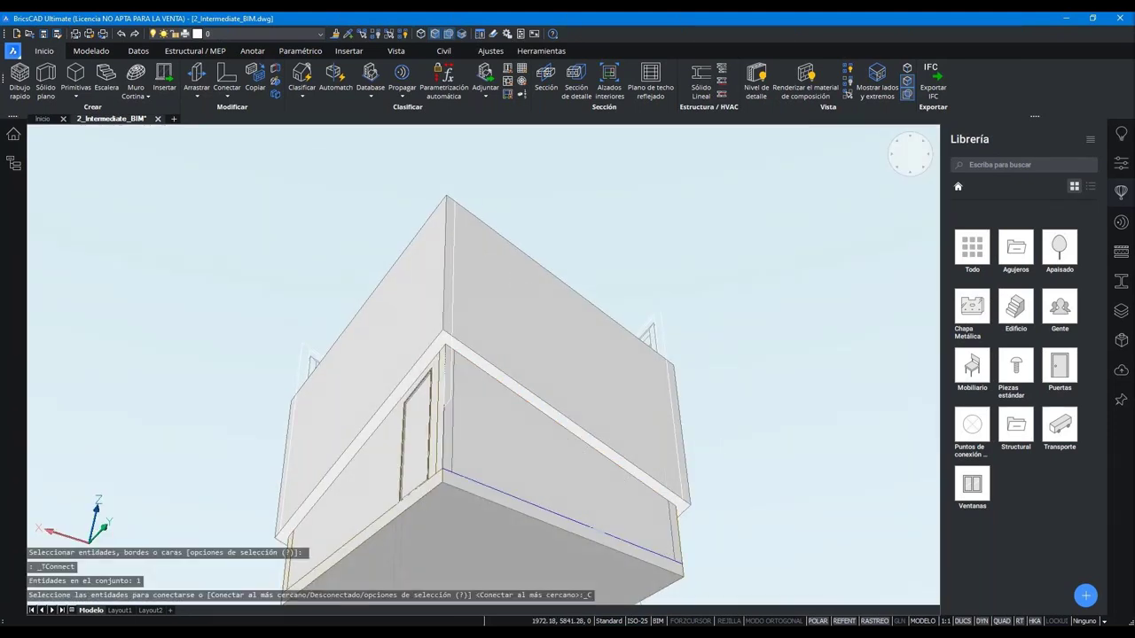
{"action": "middle_click_drag", "start_coordinate": [610, 502], "coordinate": [544, 418], "text": "shift"}
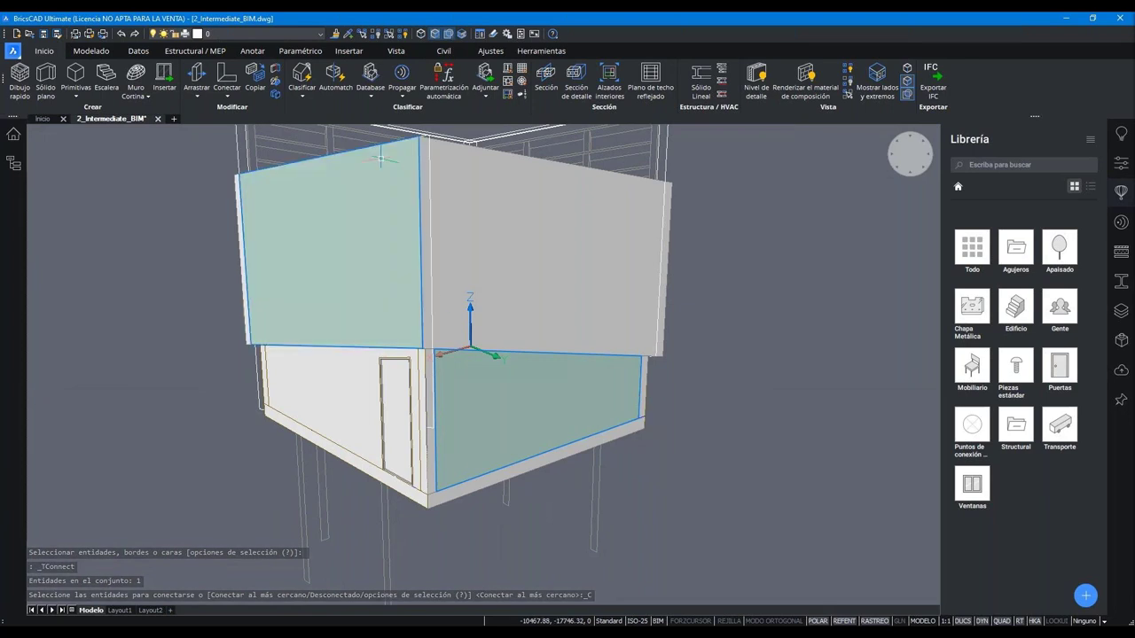
{"action": "left_click", "coordinate": [510, 69]}
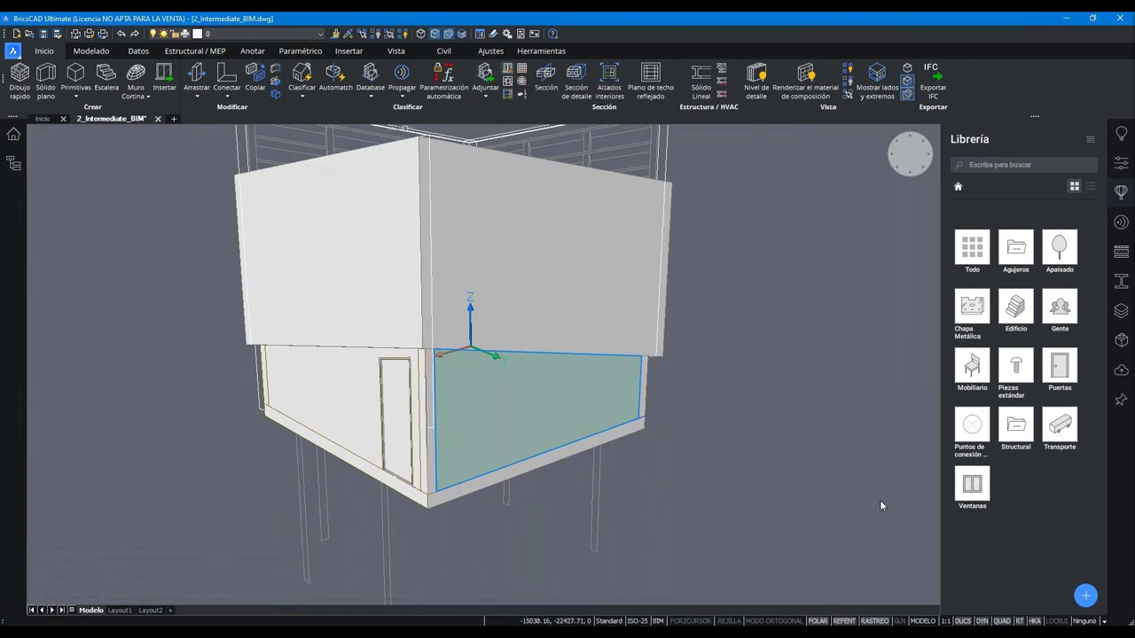
{"action": "left_click", "coordinate": [506, 313]}
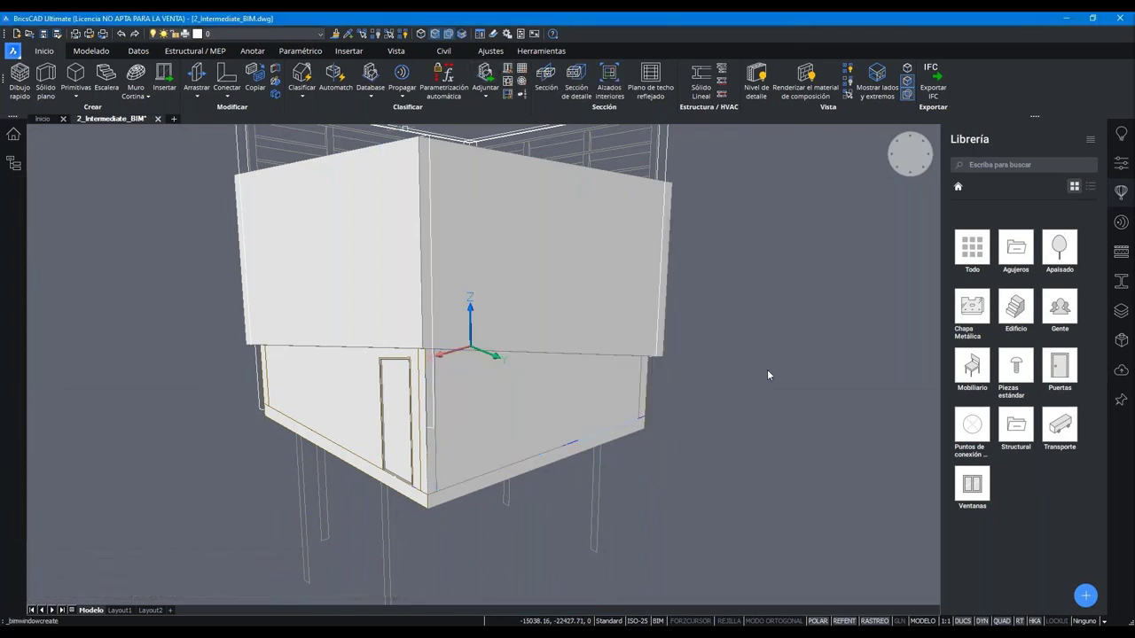
- Change the new window's SecondMullionOffset in the Properties panel
{"action": "left_click", "coordinate": [1121, 163]}
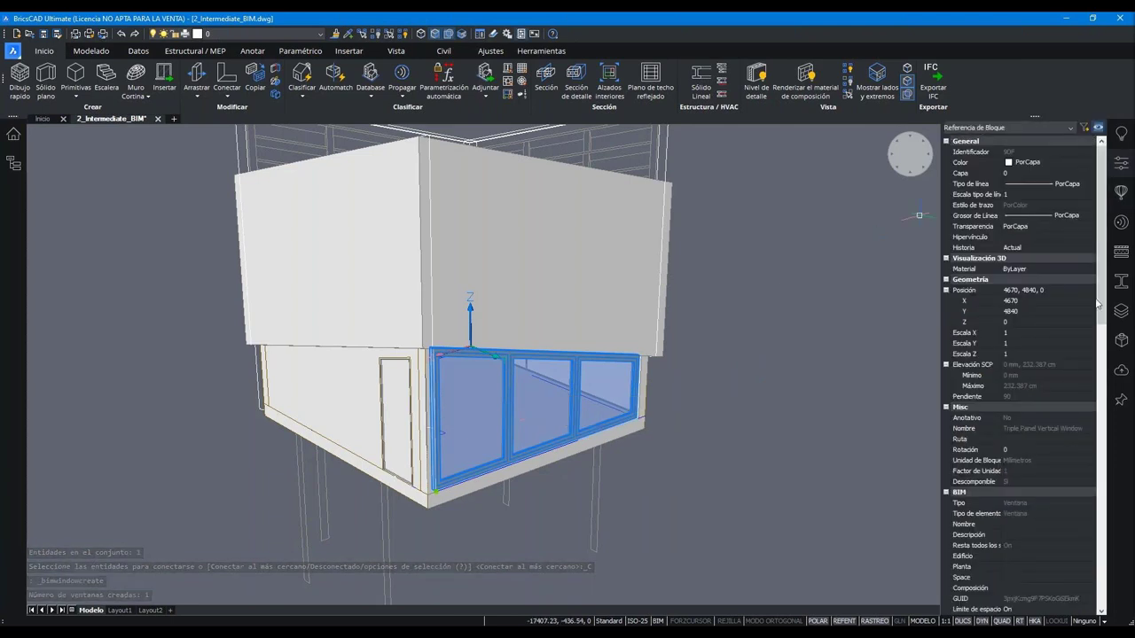
{"action": "scroll", "coordinate": [1100, 326], "scroll_direction": "down", "scroll_amount": 2}
{"action": "scroll", "coordinate": [1092, 390], "scroll_direction": "down", "scroll_amount": 3}
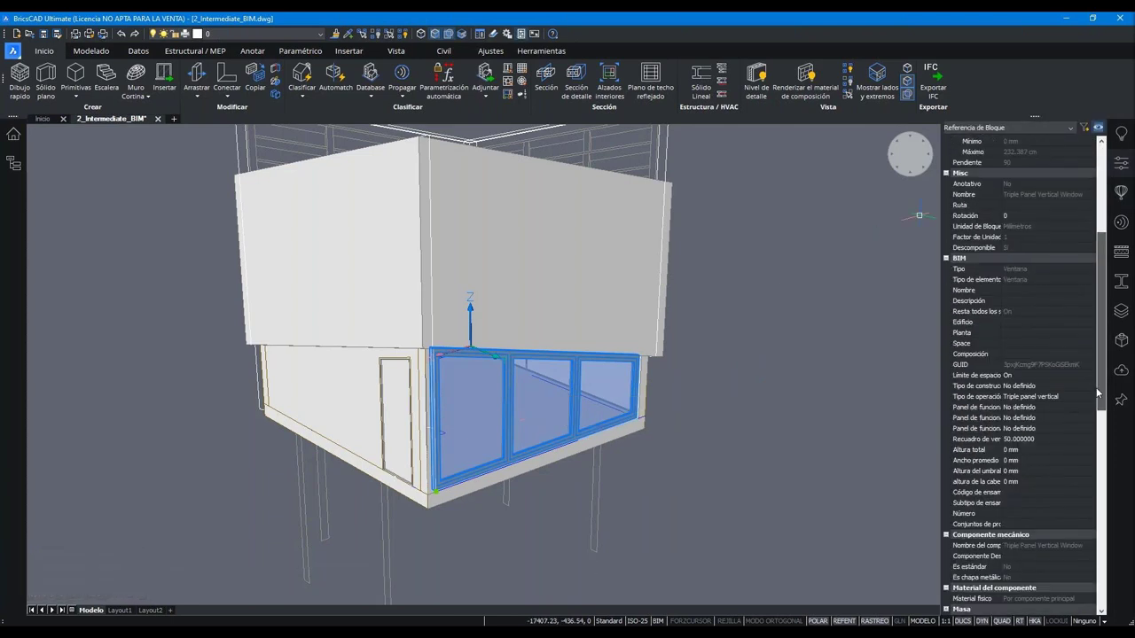
{"action": "scroll", "coordinate": [1083, 452], "scroll_direction": "down", "scroll_amount": 3}
{"action": "scroll", "coordinate": [1075, 523], "scroll_direction": "down", "scroll_amount": 3}
{"action": "scroll", "coordinate": [1068, 585], "scroll_direction": "down", "scroll_amount": 3}
{"action": "scroll", "coordinate": [1067, 580], "scroll_direction": "up", "scroll_amount": 1}
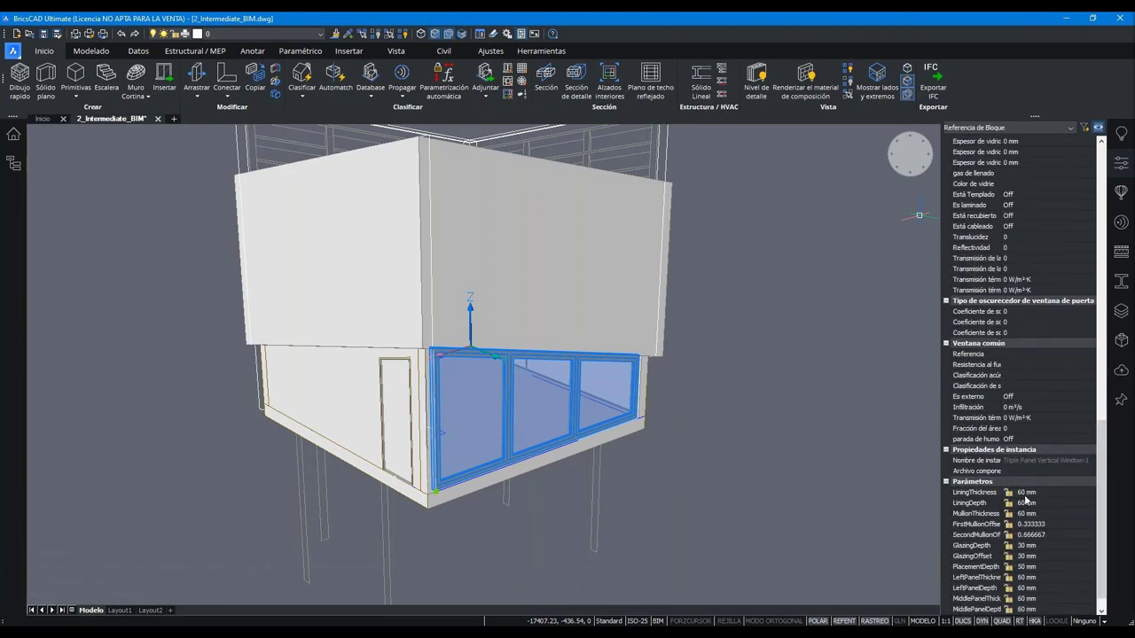
{"action": "key", "text": "Return"}
{"action": "key", "text": "Escape"}
{"action": "key", "text": "Escape"}
{"action": "key", "text": "Escape"}
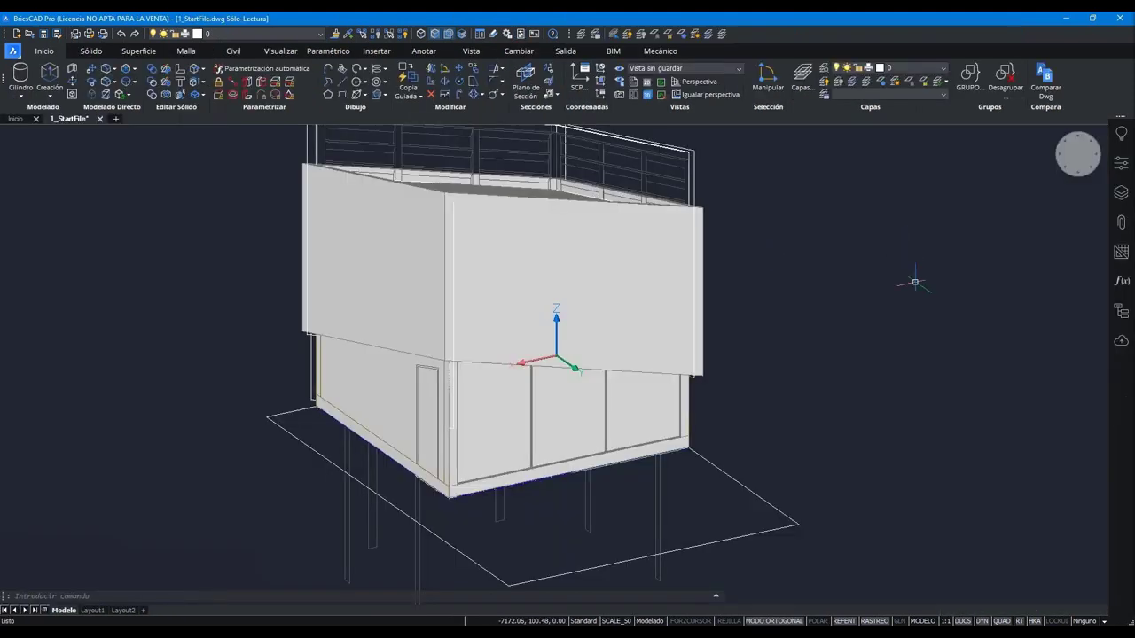
- Orbit around the house and hide its side wall panel with Hide Objects
{"action": "left_click", "coordinate": [869, 266]}
{"action": "middle_click_drag", "start_coordinate": [780, 443], "coordinate": [858, 448], "text": "shift"}
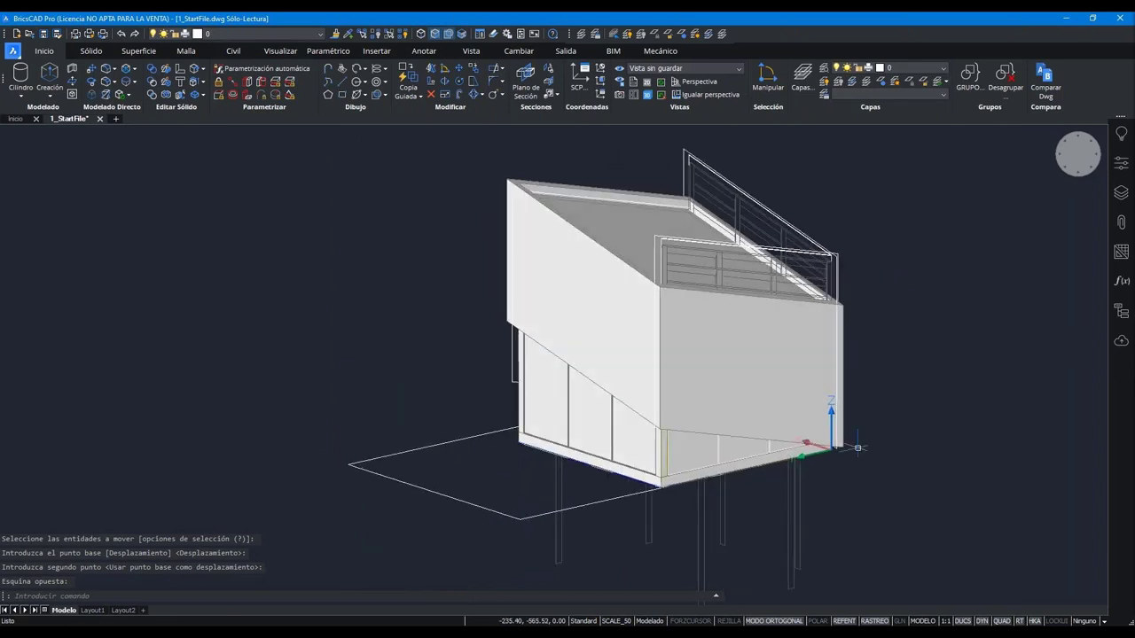
{"action": "scroll", "coordinate": [806, 485], "scroll_direction": "up", "scroll_amount": 3}
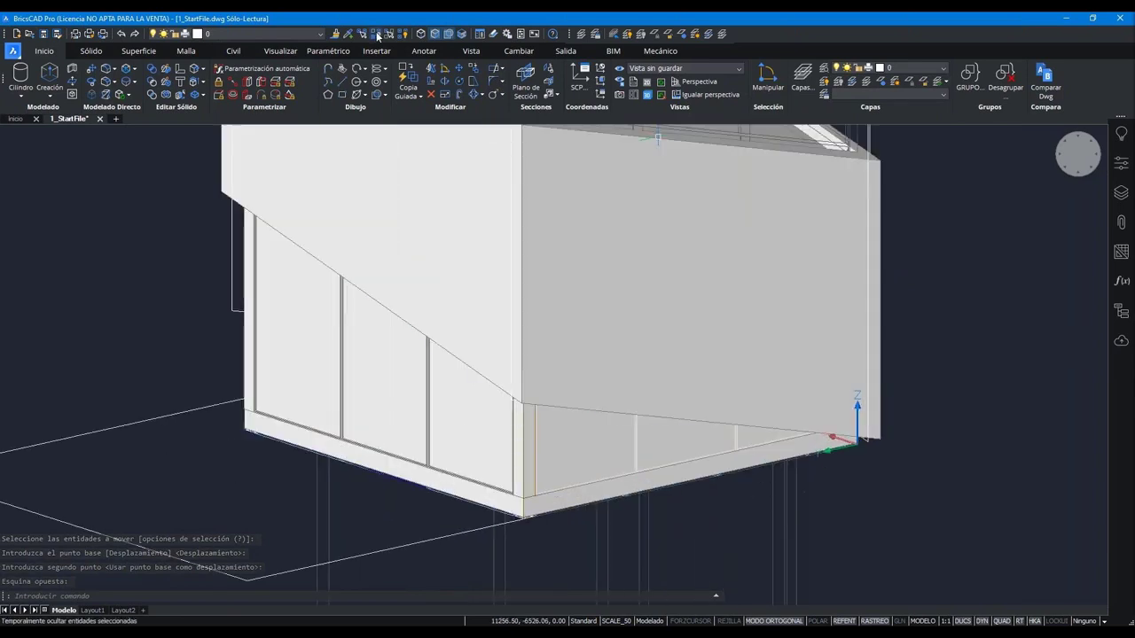
{"action": "left_click", "coordinate": [377, 34]}
{"action": "scroll", "coordinate": [777, 266], "scroll_direction": "down", "scroll_amount": 3}
{"action": "left_click", "coordinate": [778, 145]}
{"action": "key", "text": "Return"}
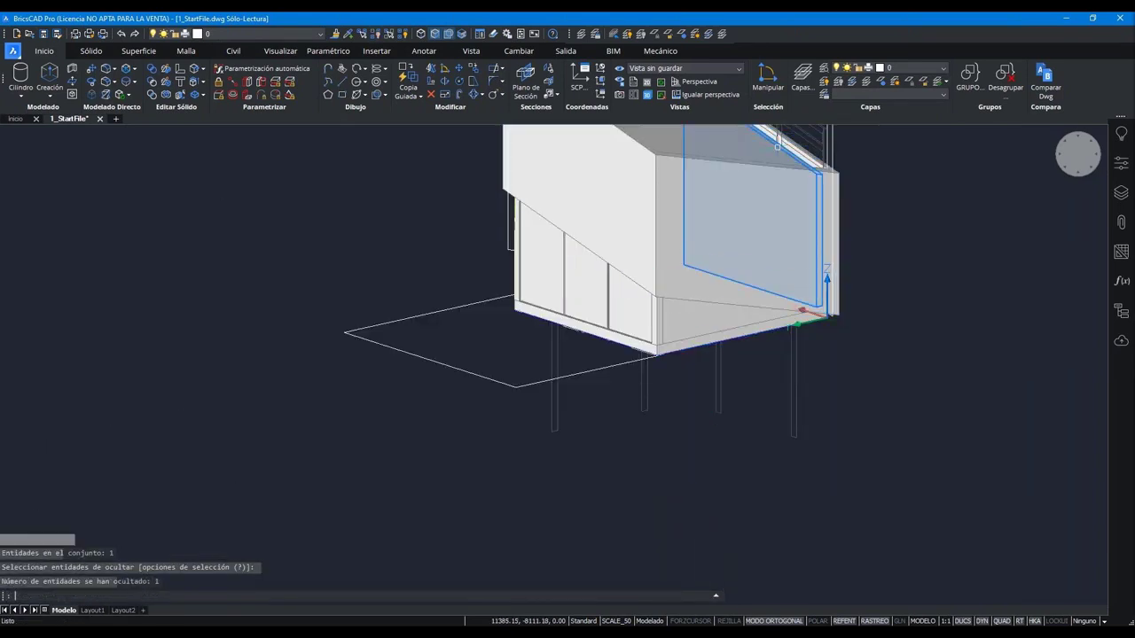
- Start extruding the triangular boundary under the upper floor, then cancel and clear the selection
{"action": "middle_click_drag", "start_coordinate": [849, 254], "coordinate": [733, 382]}
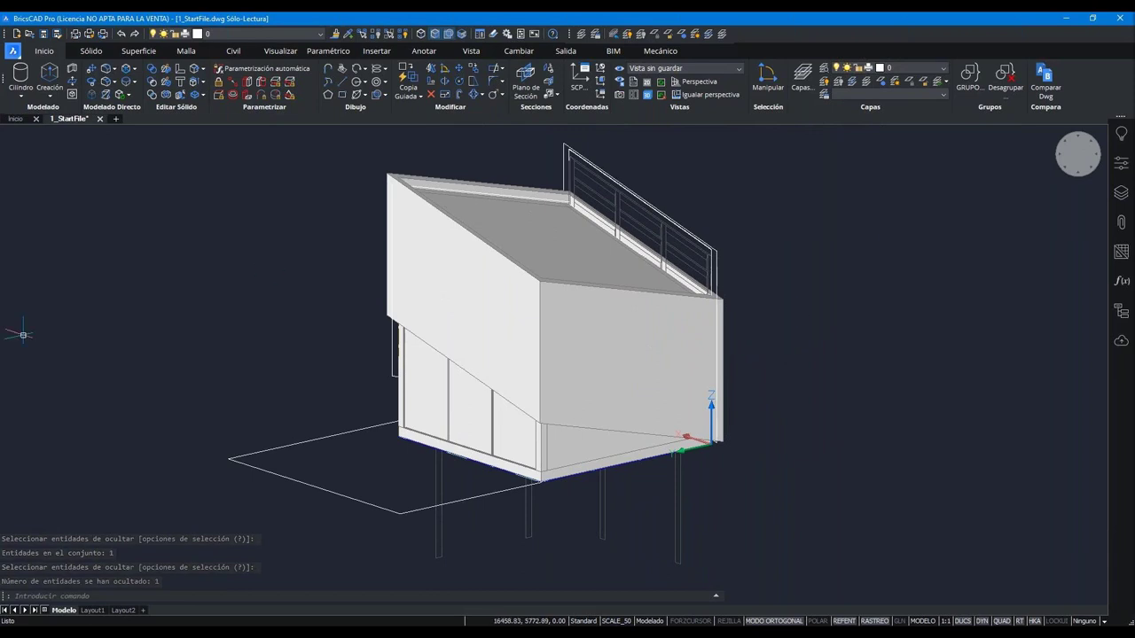
{"action": "left_click", "coordinate": [469, 508]}
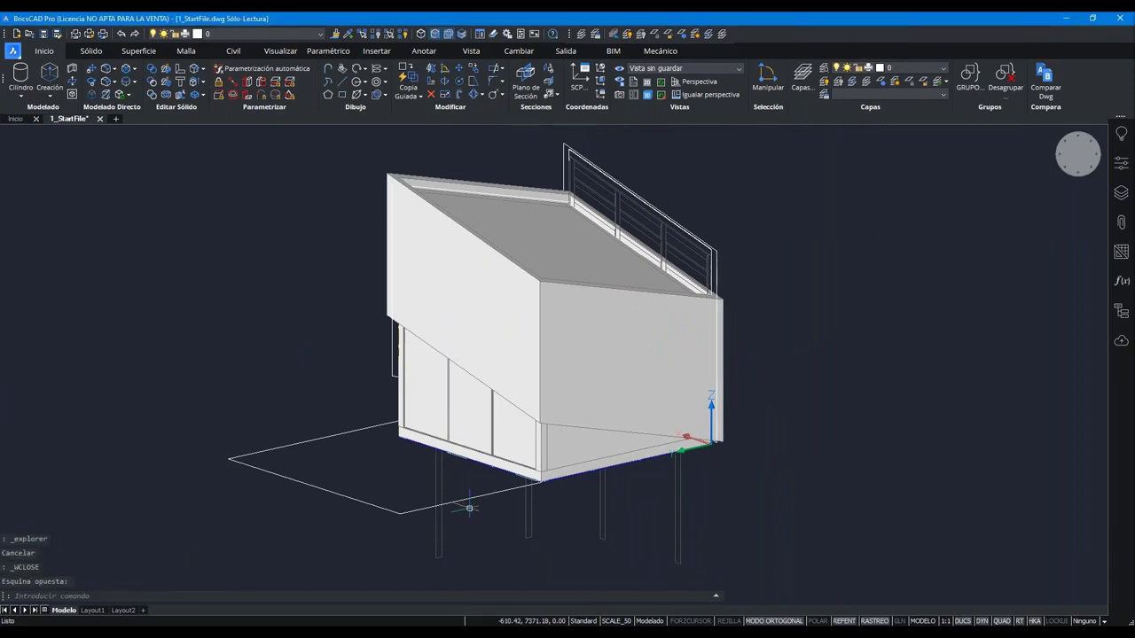
{"action": "scroll", "coordinate": [618, 478], "scroll_direction": "up", "scroll_amount": 3}
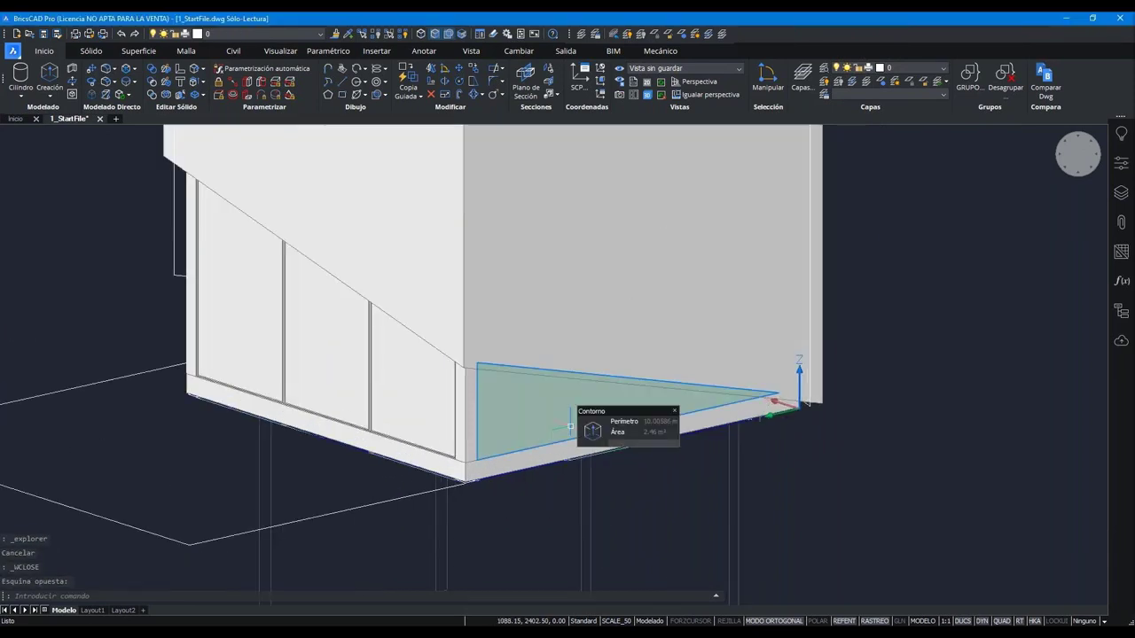
{"action": "left_click", "coordinate": [590, 432]}
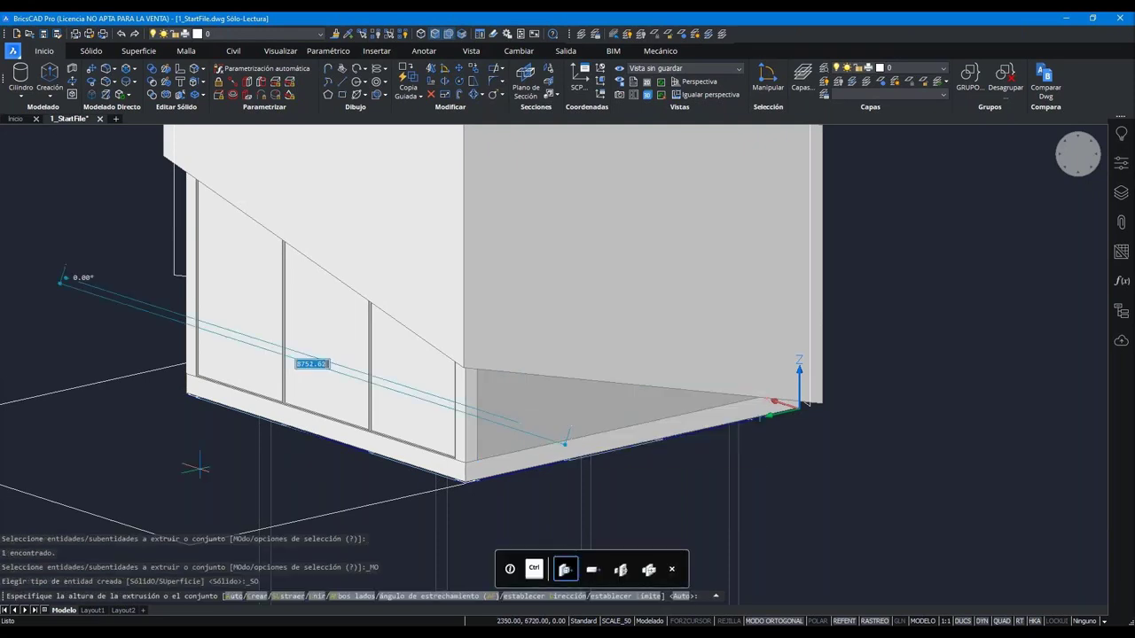
{"action": "key", "text": "Escape"}
{"action": "left_click", "coordinate": [220, 369]}
{"action": "key", "text": "Escape"}
{"action": "scroll", "coordinate": [220, 369], "scroll_direction": "down", "scroll_amount": 2}
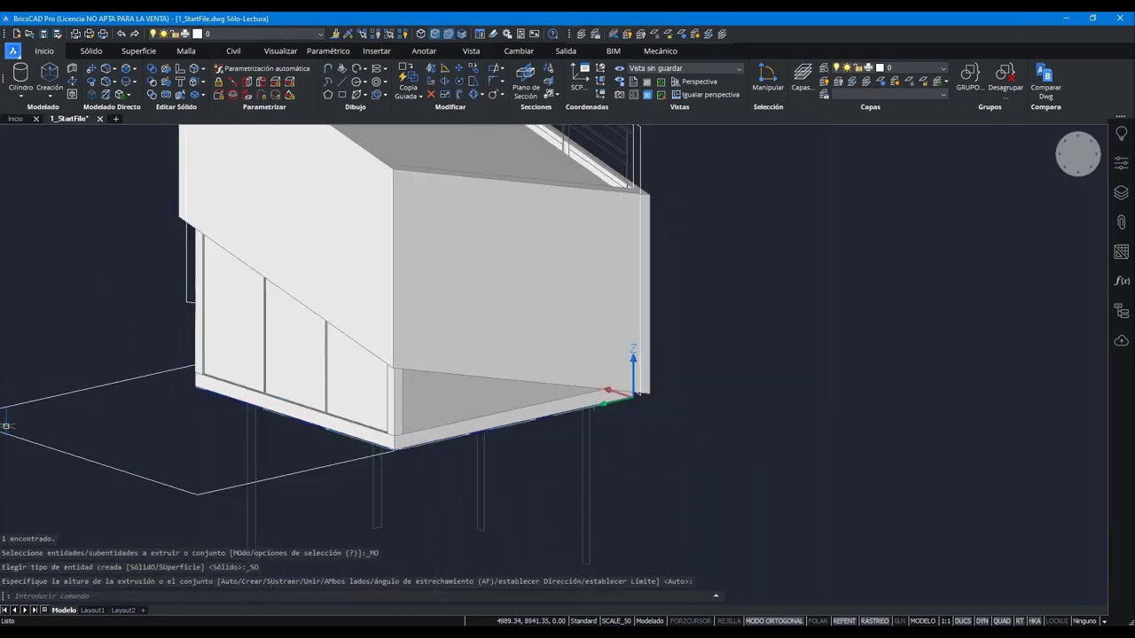
{"action": "left_click", "coordinate": [668, 419]}
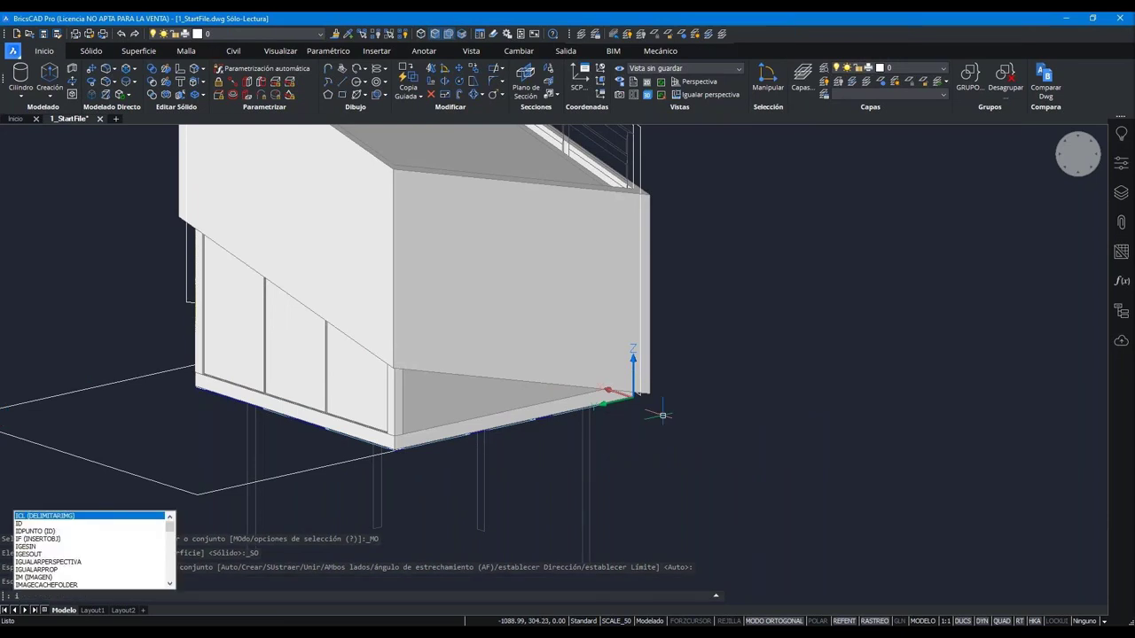
{"action": "type", "text": "nsbase"}
{"action": "key", "text": "Return"}
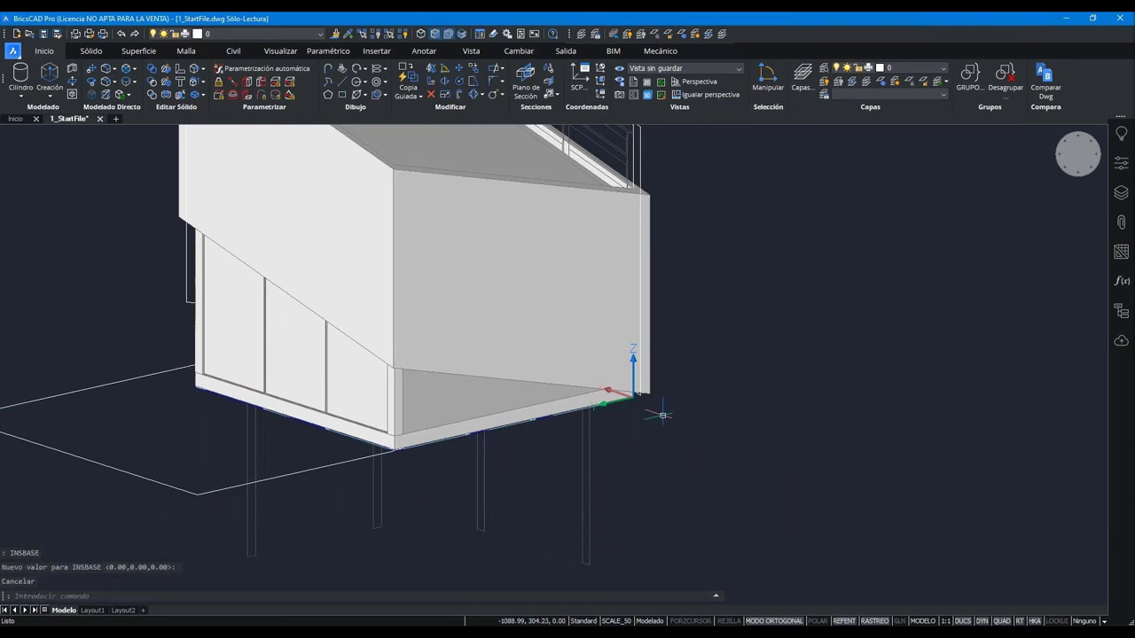
{"action": "type", "text": "inse"}
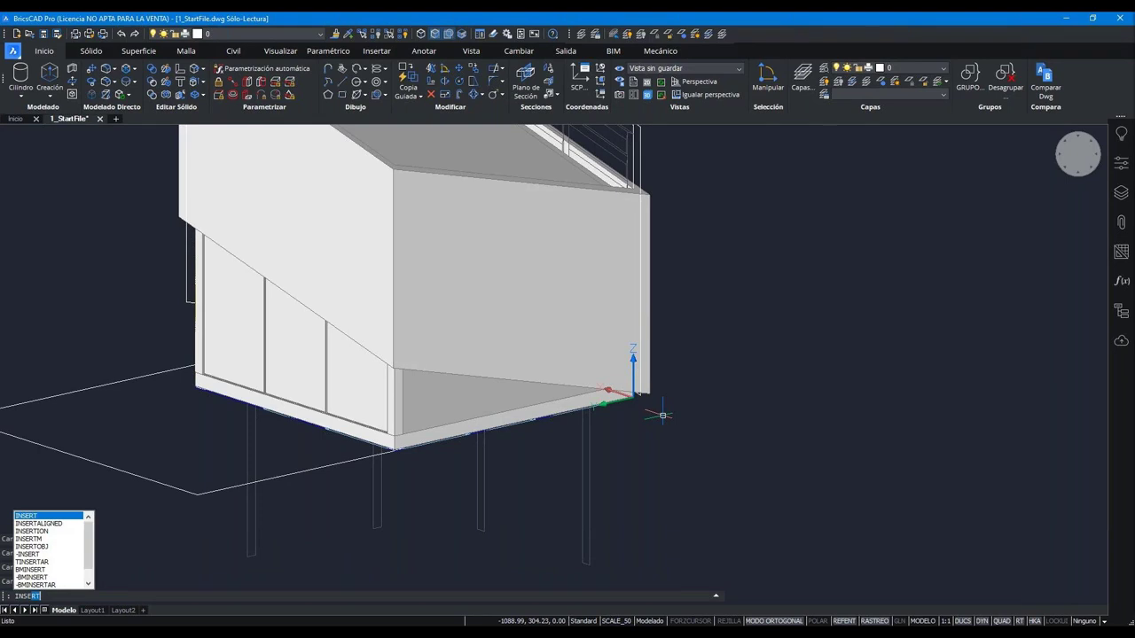
{"action": "key", "text": "Return"}
{"action": "left_click", "coordinate": [679, 244]}
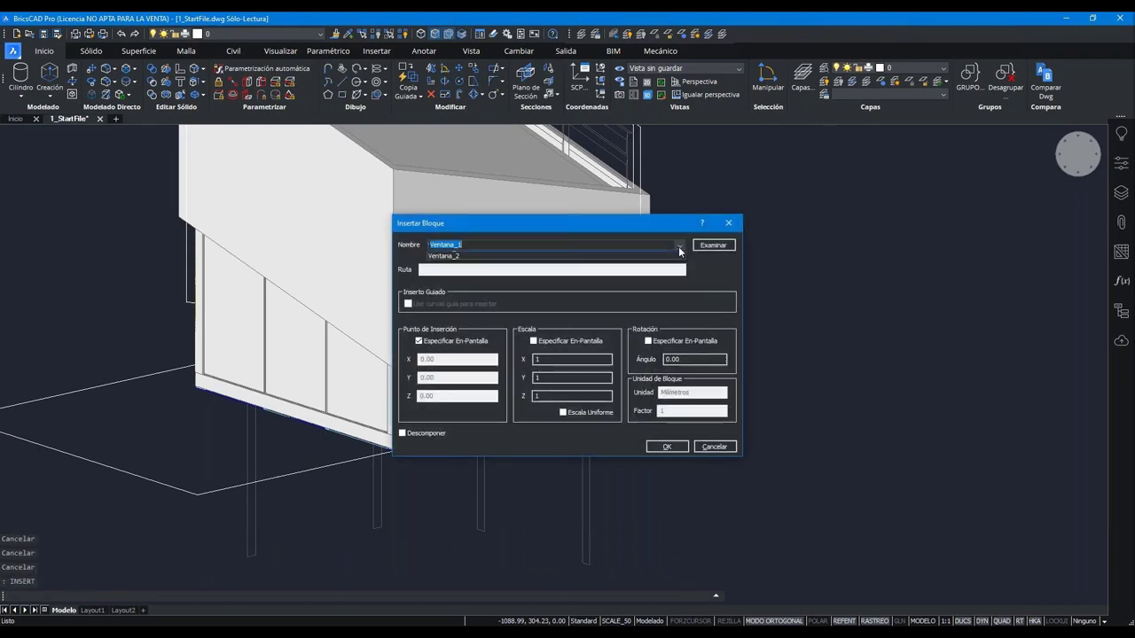
{"action": "left_click", "coordinate": [445, 339]}
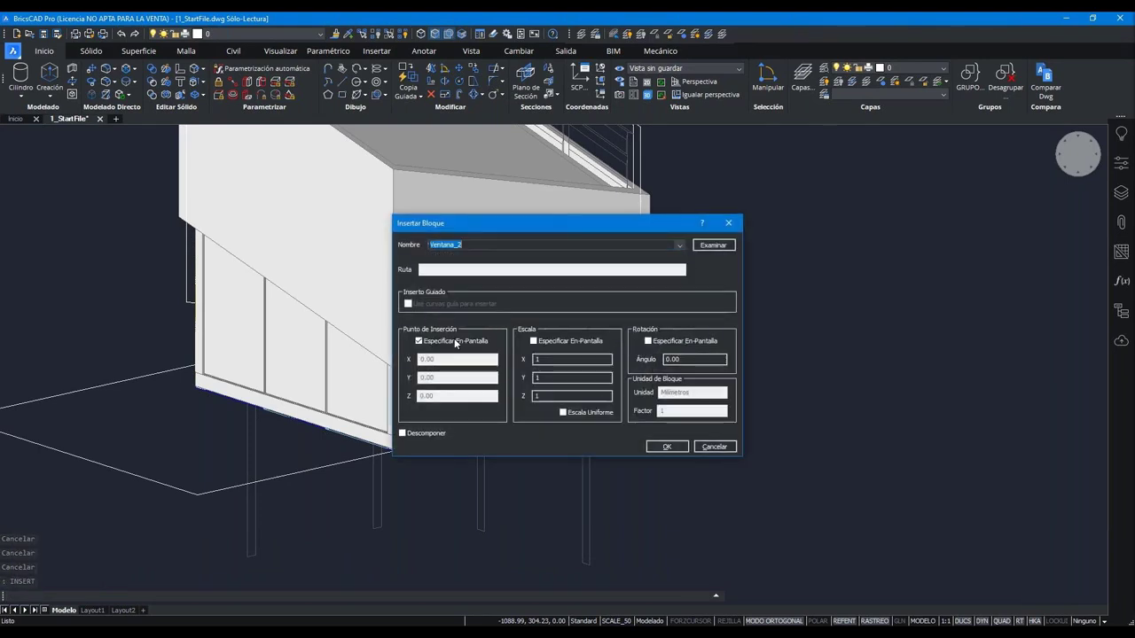
{"action": "left_click", "coordinate": [667, 447]}
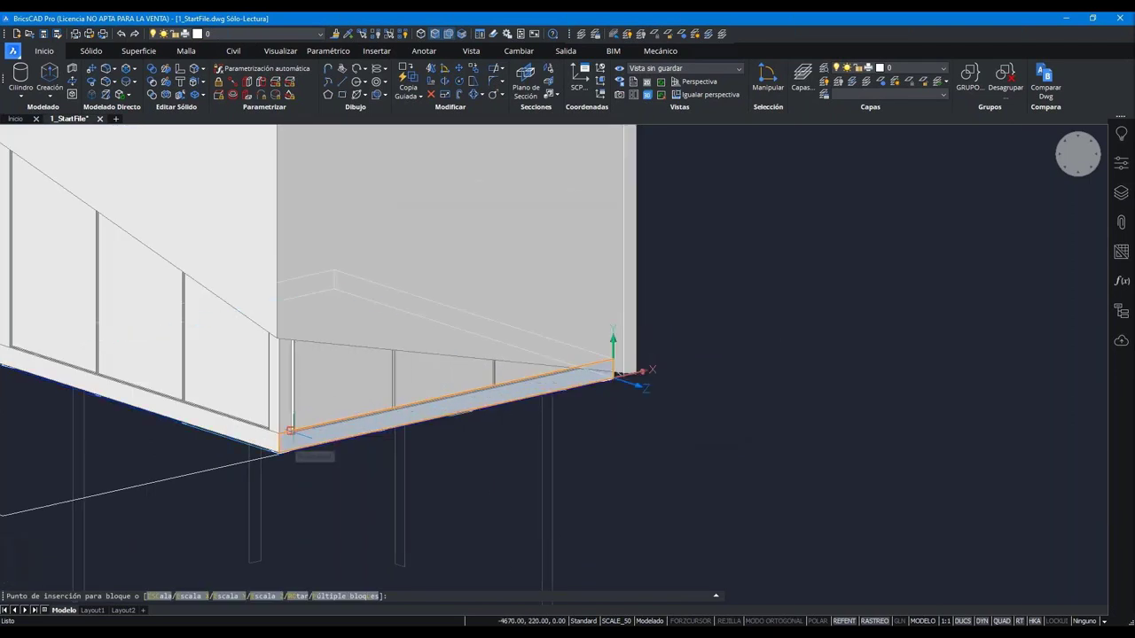
{"action": "key", "text": "Escape"}
{"action": "key", "text": "Escape"}
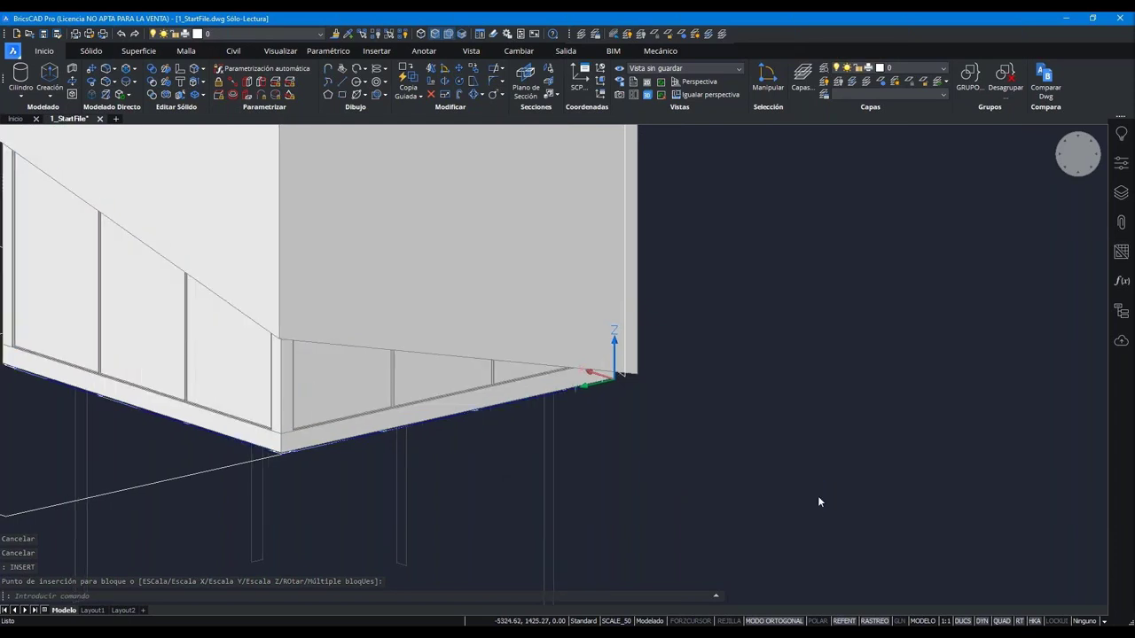
{"action": "scroll", "coordinate": [818, 496], "scroll_direction": "down", "scroll_amount": 5}
{"action": "middle_click_drag", "start_coordinate": [817, 494], "coordinate": [313, 166], "text": "shift"}
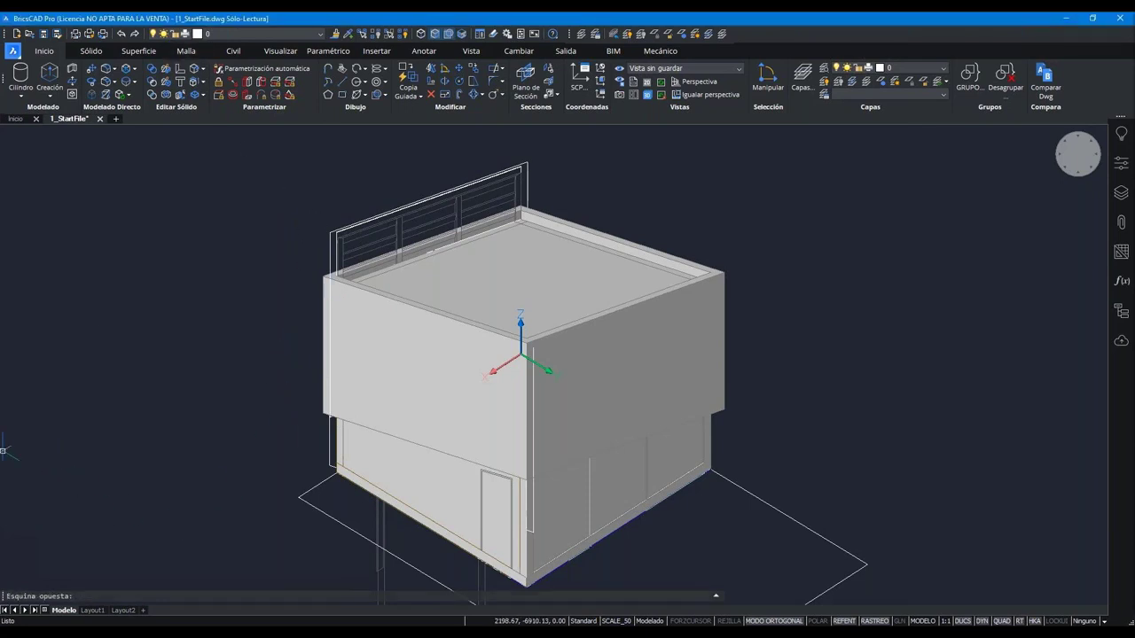
- Open the 3_Materials.dwg drawing
{"action": "key", "text": "Escape"}
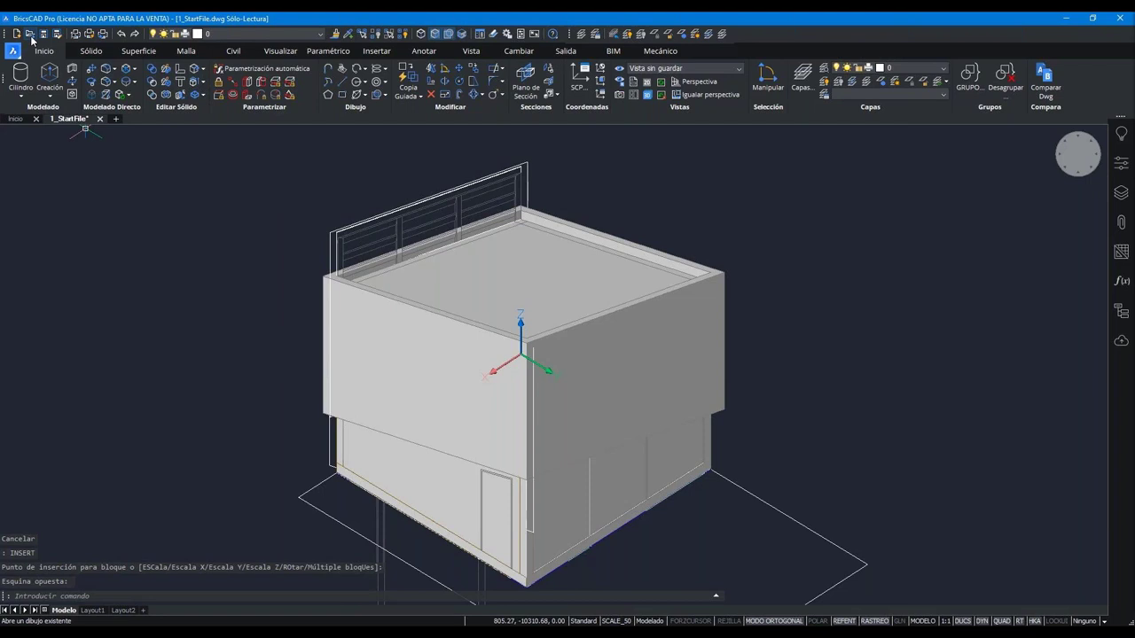
{"action": "left_click", "coordinate": [30, 35]}
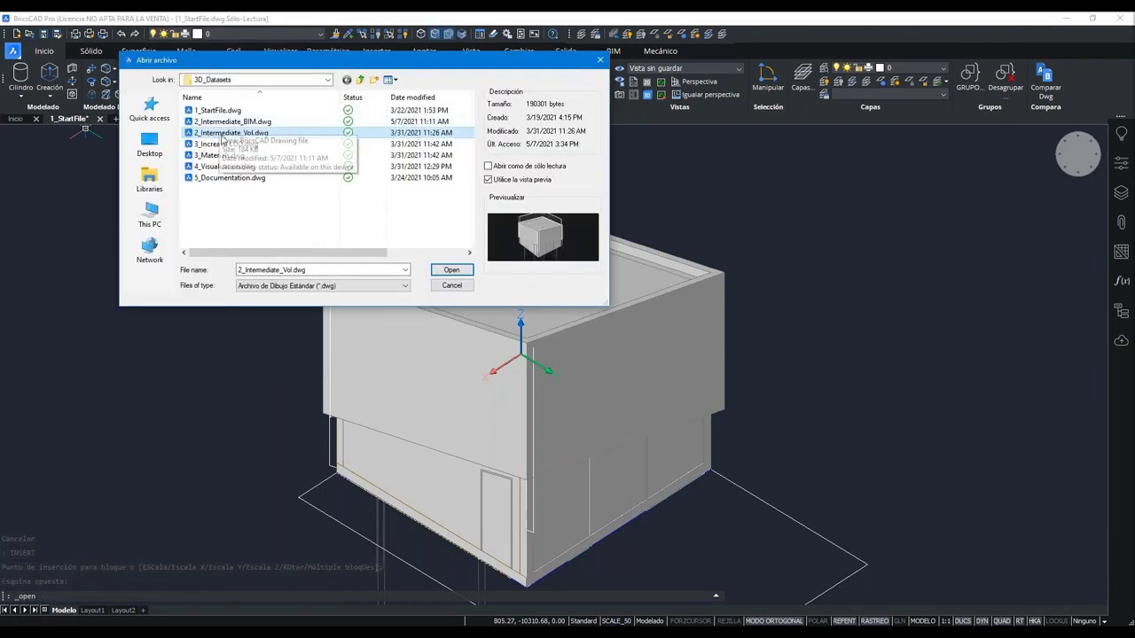
{"action": "left_click", "coordinate": [202, 145]}
{"action": "left_click", "coordinate": [214, 157]}
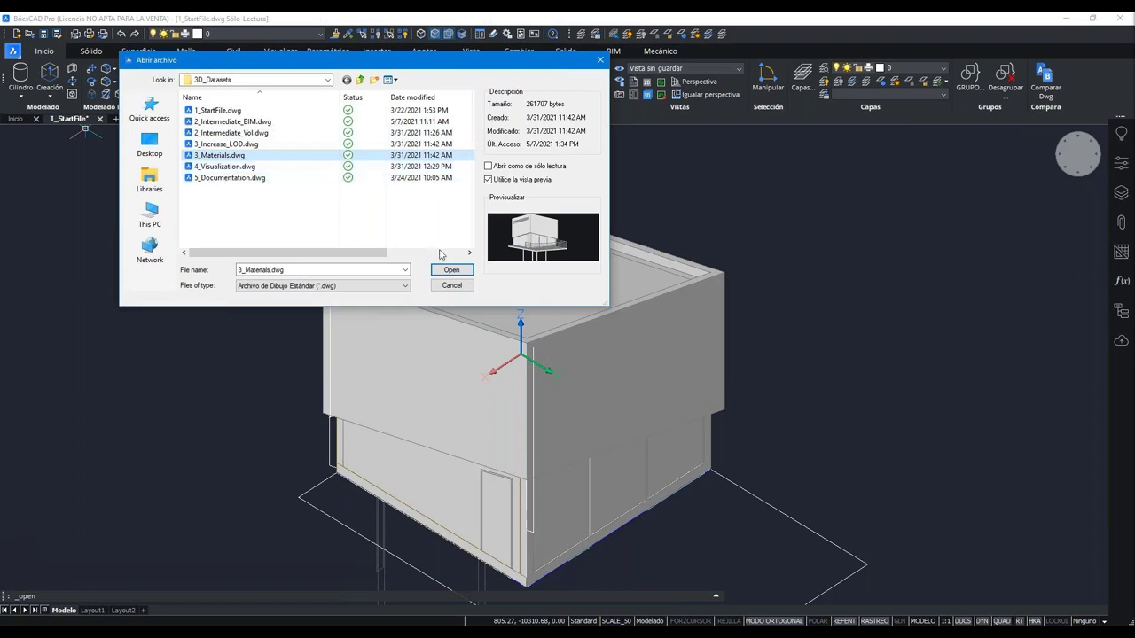
{"action": "left_click", "coordinate": [459, 275]}
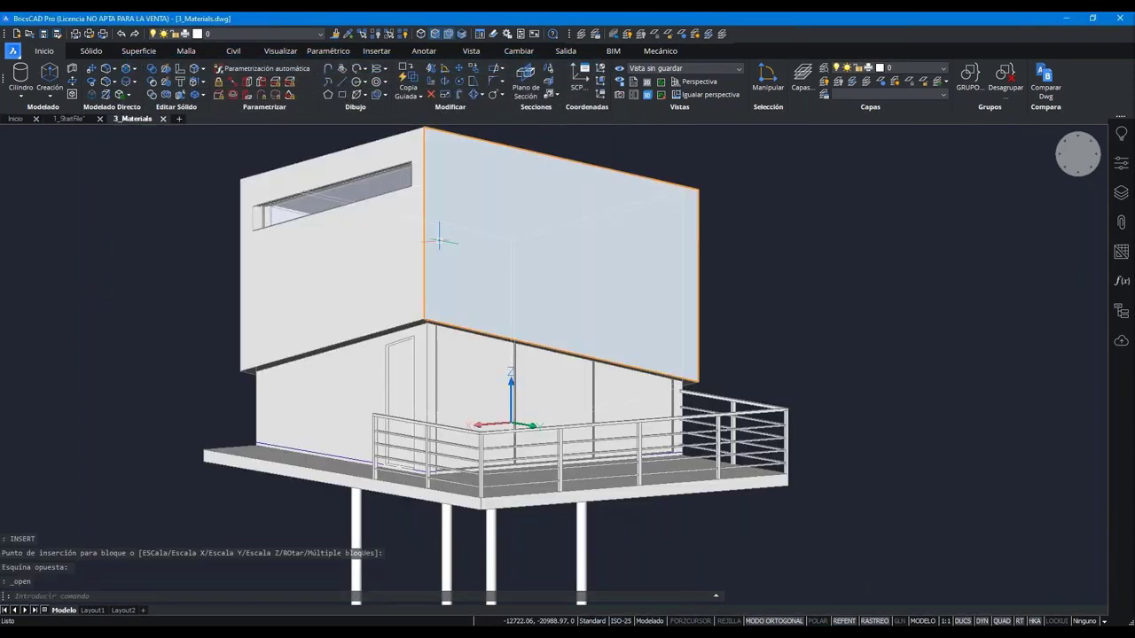
- Delete one lengthwise and one crosswise roof beam, then return to the 1_StartFile drawing
{"action": "mouse_move", "coordinate": [439, 239]}
{"action": "middle_mouse_down", "text": "shift"}
{"action": "mouse_move", "coordinate": [435, 351]}
{"action": "mouse_move", "coordinate": [463, 379]}
{"action": "middle_mouse_up", "text": "shift"}
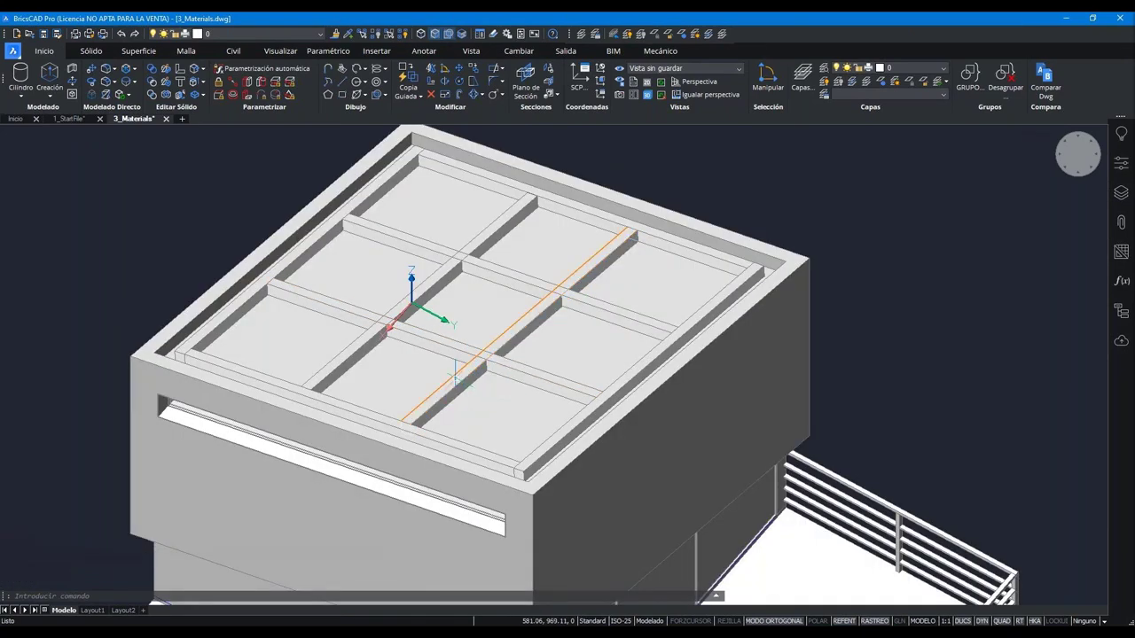
{"action": "left_click", "coordinate": [455, 379]}
{"action": "scroll", "coordinate": [455, 380], "scroll_direction": "up", "scroll_amount": 2}
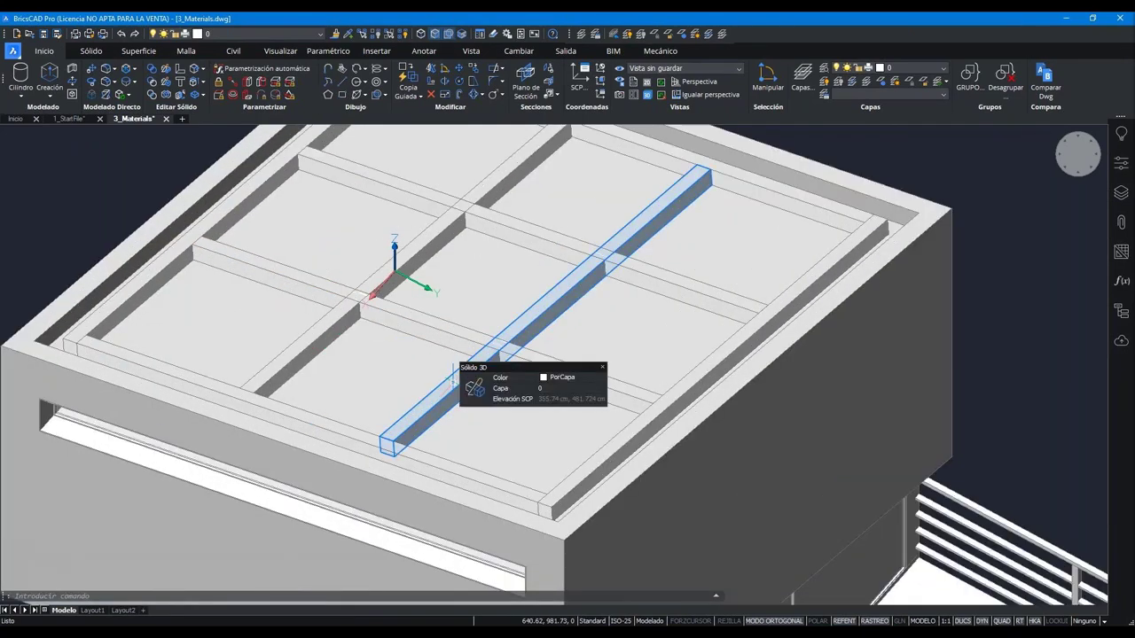
{"action": "left_click", "coordinate": [431, 332]}
{"action": "key", "text": "Delete"}
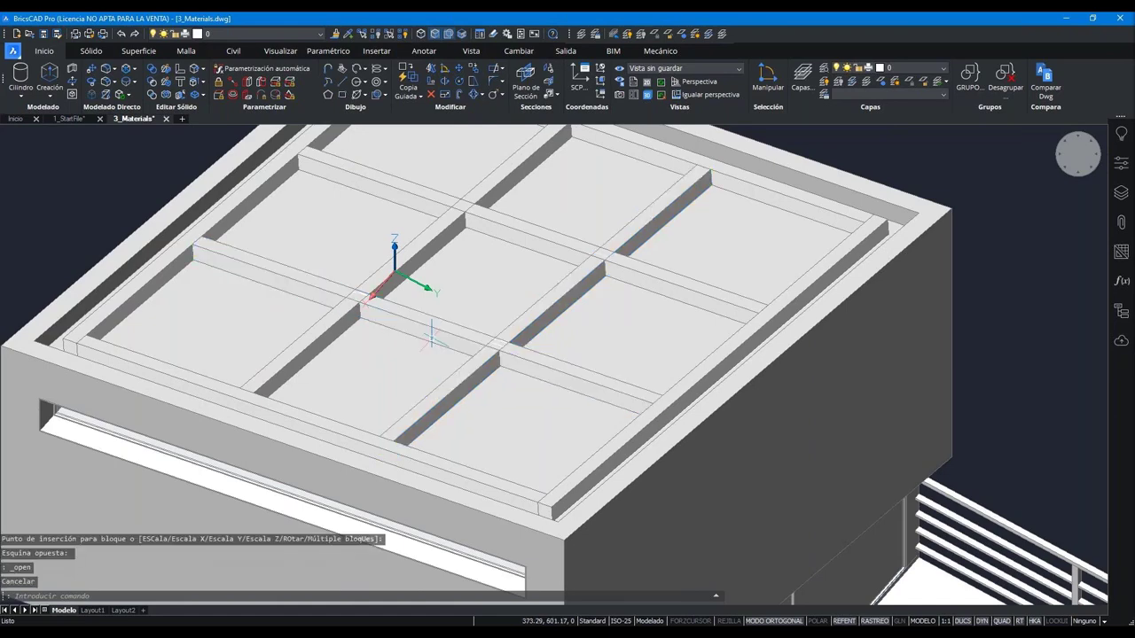
{"action": "middle_click_drag", "start_coordinate": [431, 332], "coordinate": [175, 132], "text": "shift"}
{"action": "left_click", "coordinate": [69, 118]}
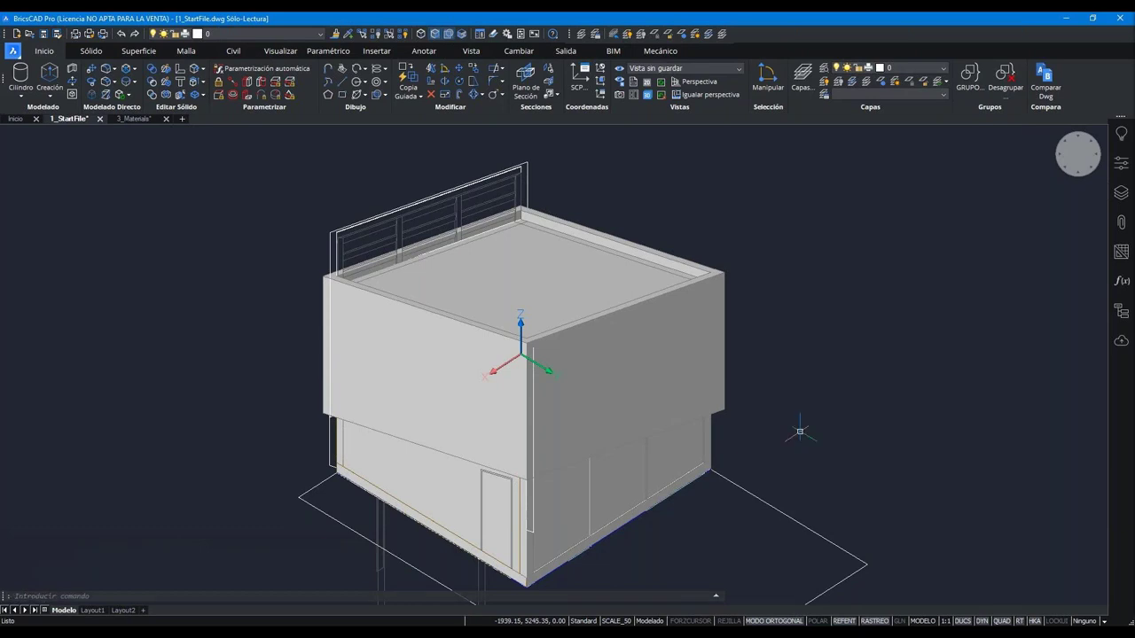
- Offset the floor face outline from below, undo it, and restart OFFSET on the floor
{"action": "mouse_move", "coordinate": [731, 483]}
{"action": "middle_mouse_down", "text": "shift"}
{"action": "mouse_move", "coordinate": [621, 532]}
{"action": "mouse_move", "coordinate": [742, 456]}
{"action": "middle_mouse_up", "text": "shift"}
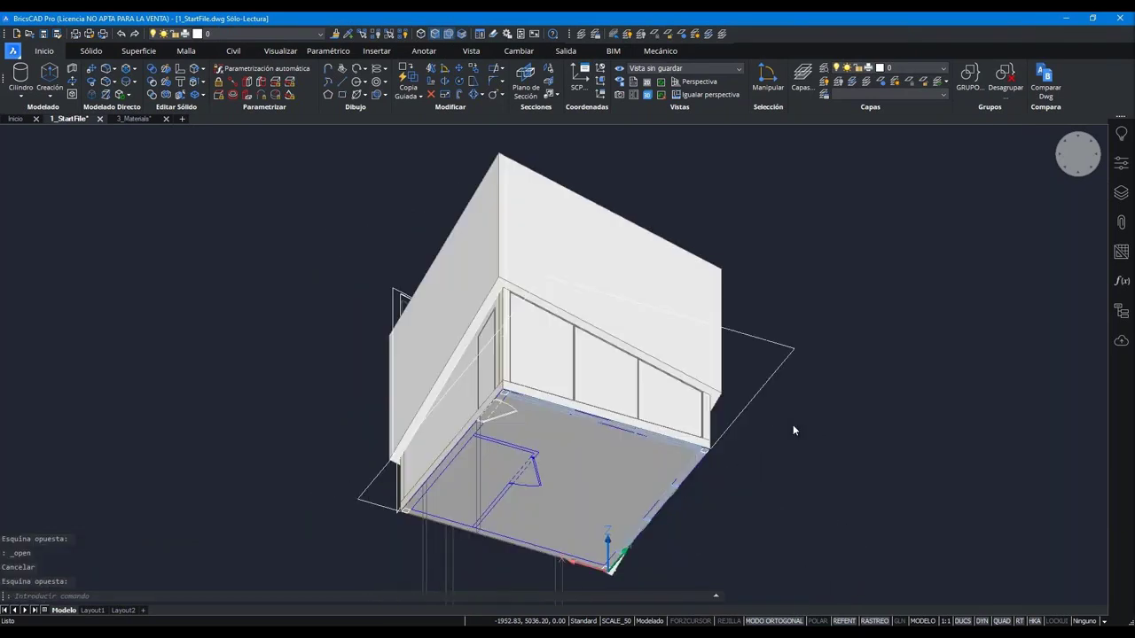
{"action": "scroll", "coordinate": [613, 455], "scroll_direction": "up", "scroll_amount": 5}
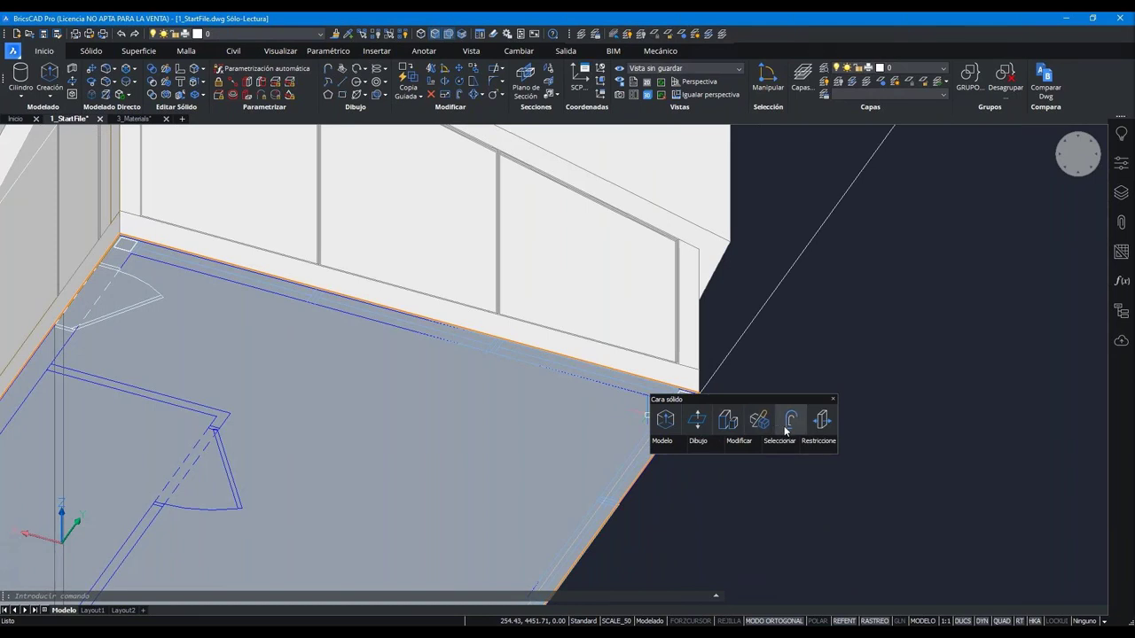
{"action": "left_click", "coordinate": [786, 429]}
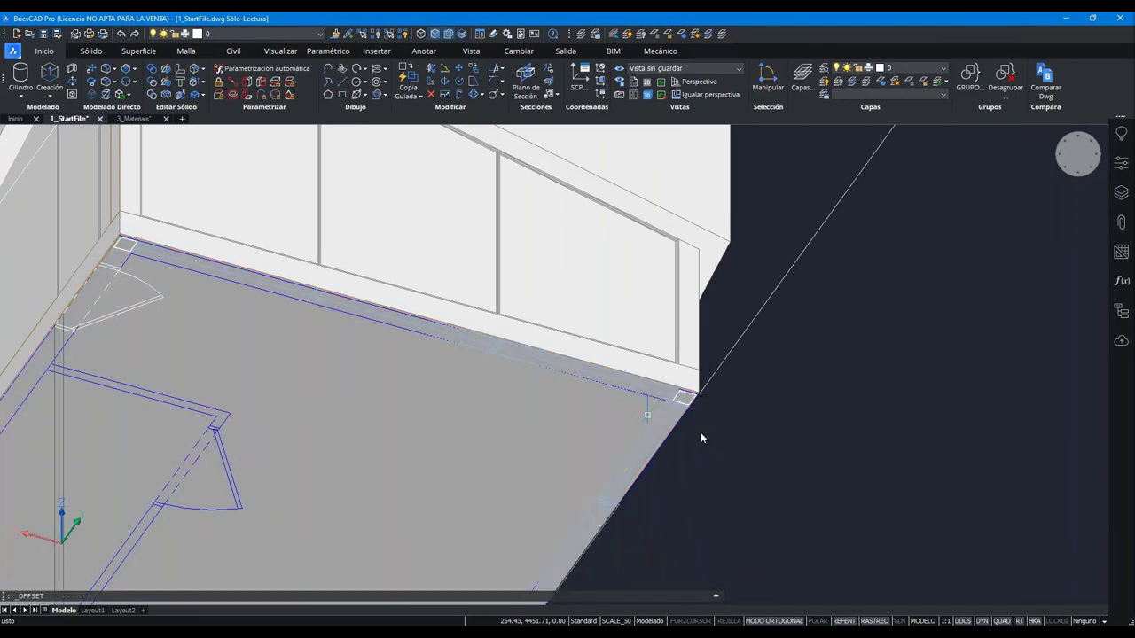
{"action": "left_click", "coordinate": [621, 432]}
{"action": "mouse_move", "coordinate": [638, 496]}
{"action": "middle_mouse_down", "text": "shift"}
{"action": "mouse_move", "coordinate": [664, 406]}
{"action": "mouse_move", "coordinate": [735, 438]}
{"action": "middle_mouse_up", "text": "shift"}
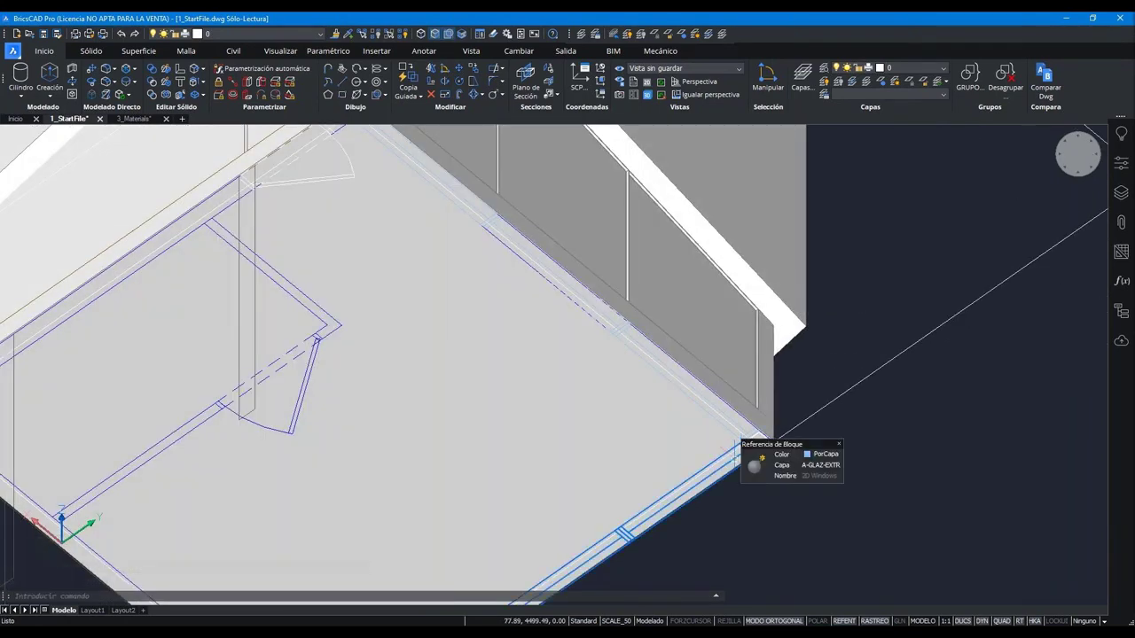
{"action": "scroll", "coordinate": [736, 447], "scroll_direction": "up", "scroll_amount": 3}
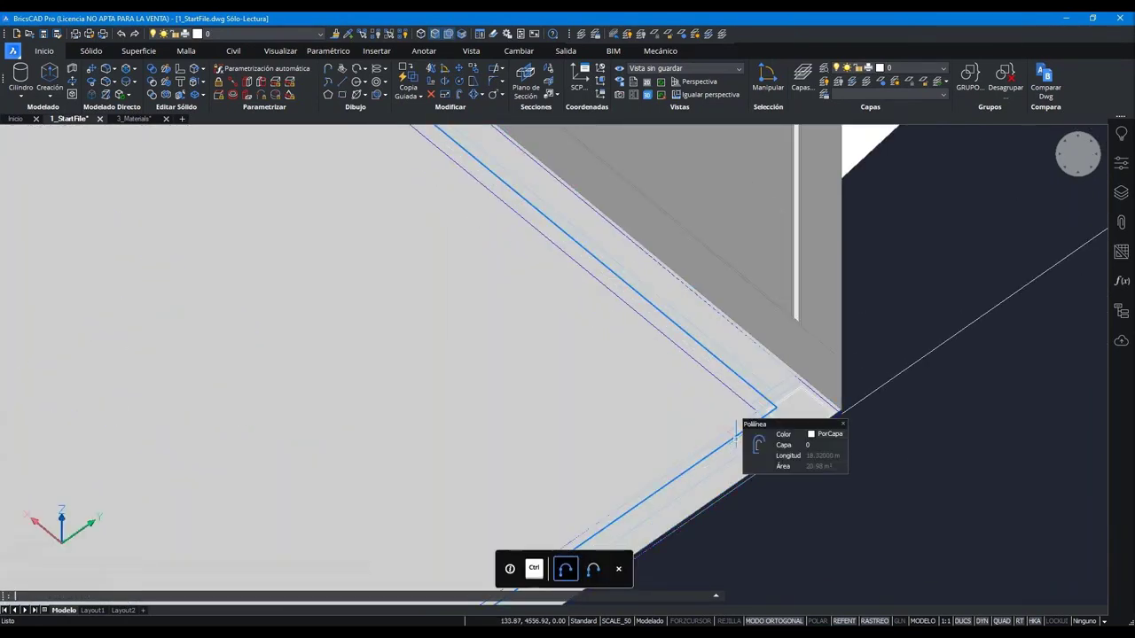
{"action": "key", "text": "ctrl+z"}
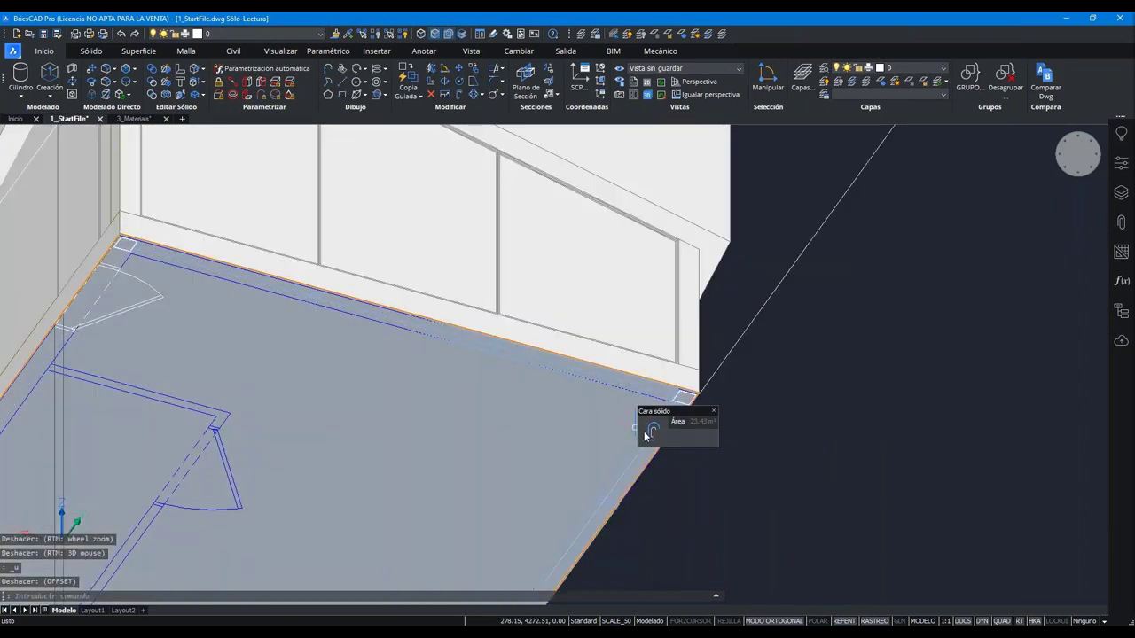
{"action": "key", "text": "Return"}
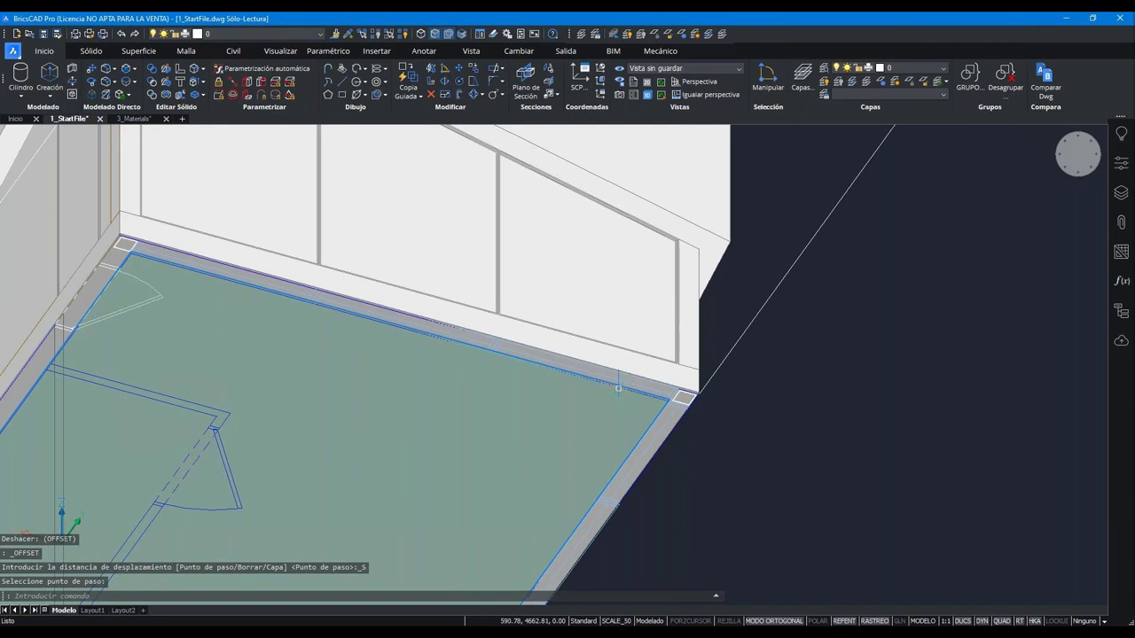
{"action": "scroll", "coordinate": [618, 386], "scroll_direction": "up", "scroll_amount": 3}
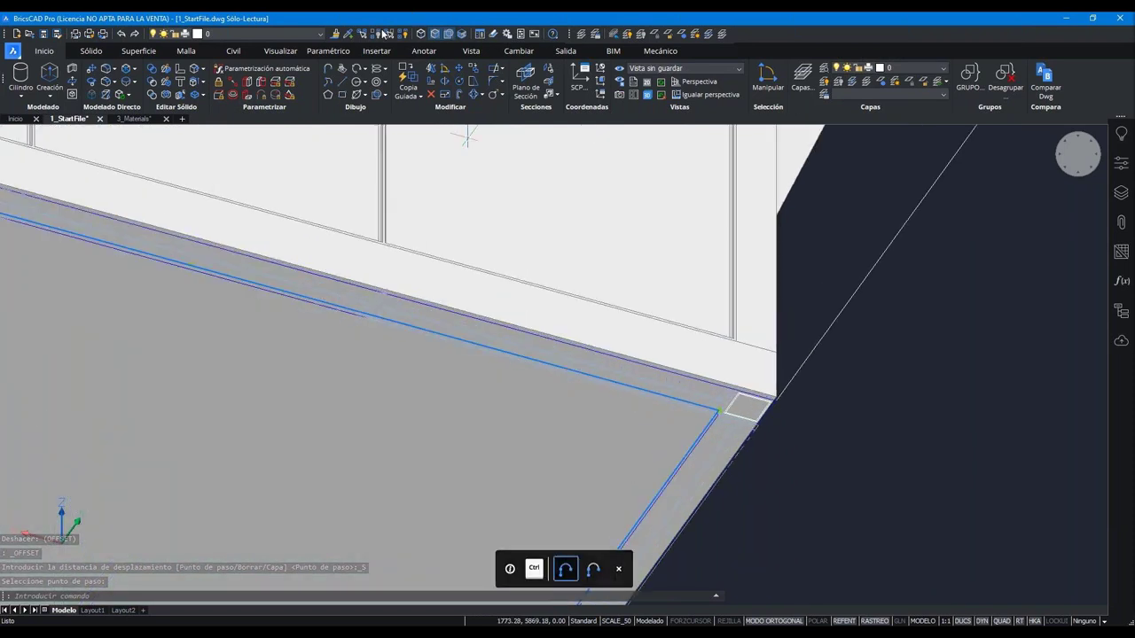
{"action": "scroll", "coordinate": [975, 350], "scroll_direction": "down", "scroll_amount": 3}
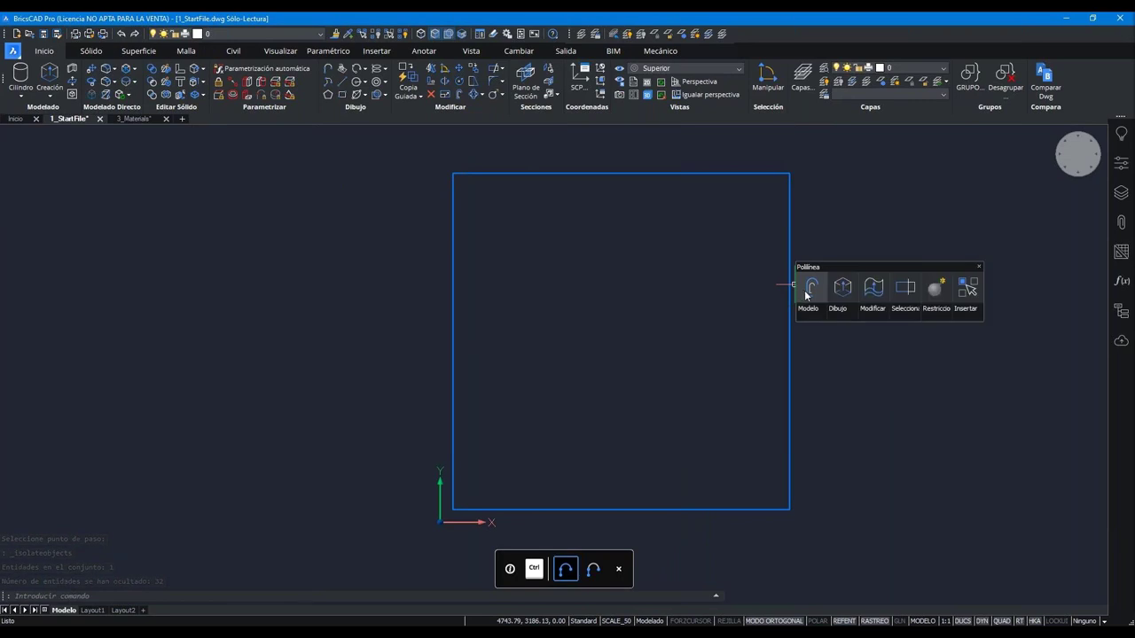
- Explode the floor rectangle and erase its right and bottom edges
{"action": "left_click", "coordinate": [810, 288]}
{"action": "left_click", "coordinate": [705, 525]}
{"action": "type", "text": "b"}
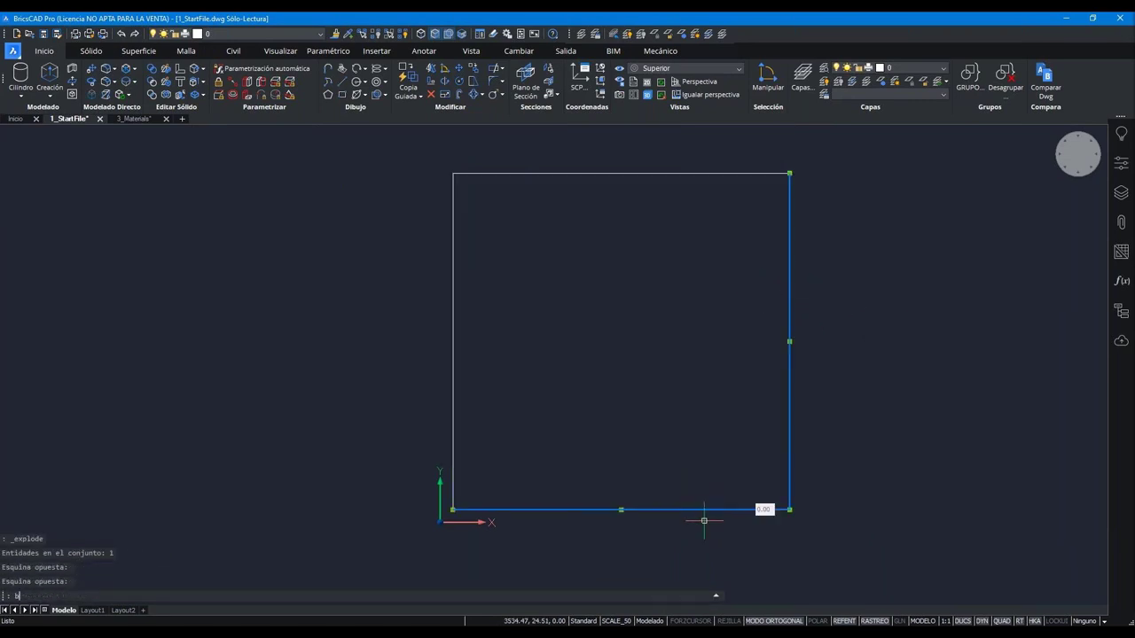
{"action": "key", "text": "Return"}
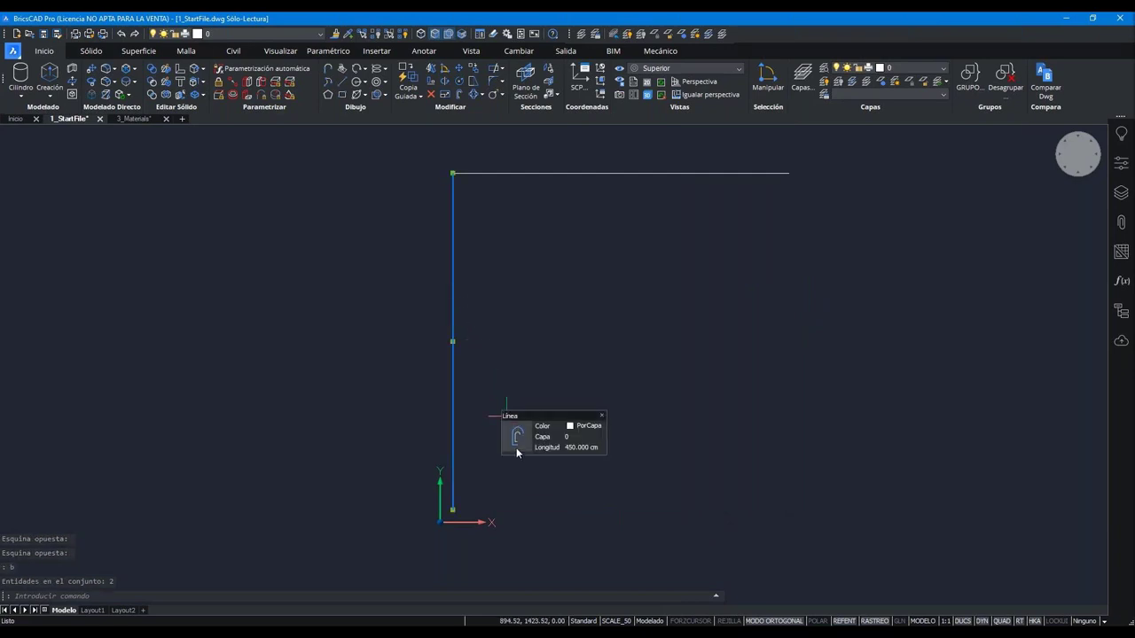
- Copy the left vertical line as an array fitted across the square
{"action": "left_click", "coordinate": [547, 436]}
{"action": "left_click", "coordinate": [453, 510]}
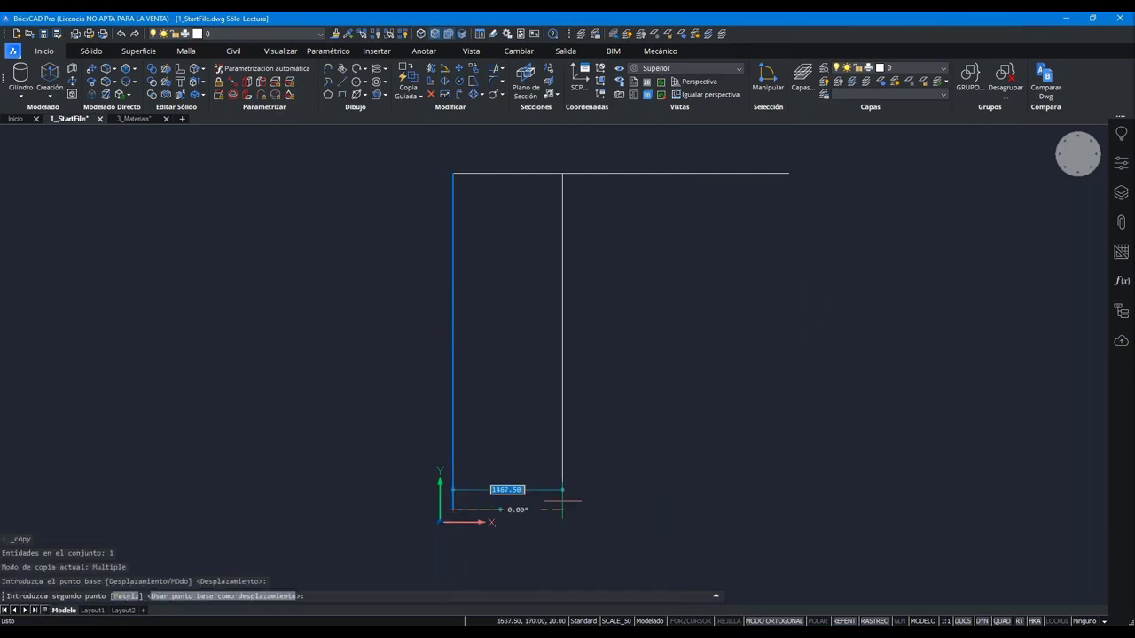
{"action": "type", "text": "m"}
{"action": "key", "text": "Return"}
{"action": "key", "text": "Return"}
{"action": "key", "text": "Return"}
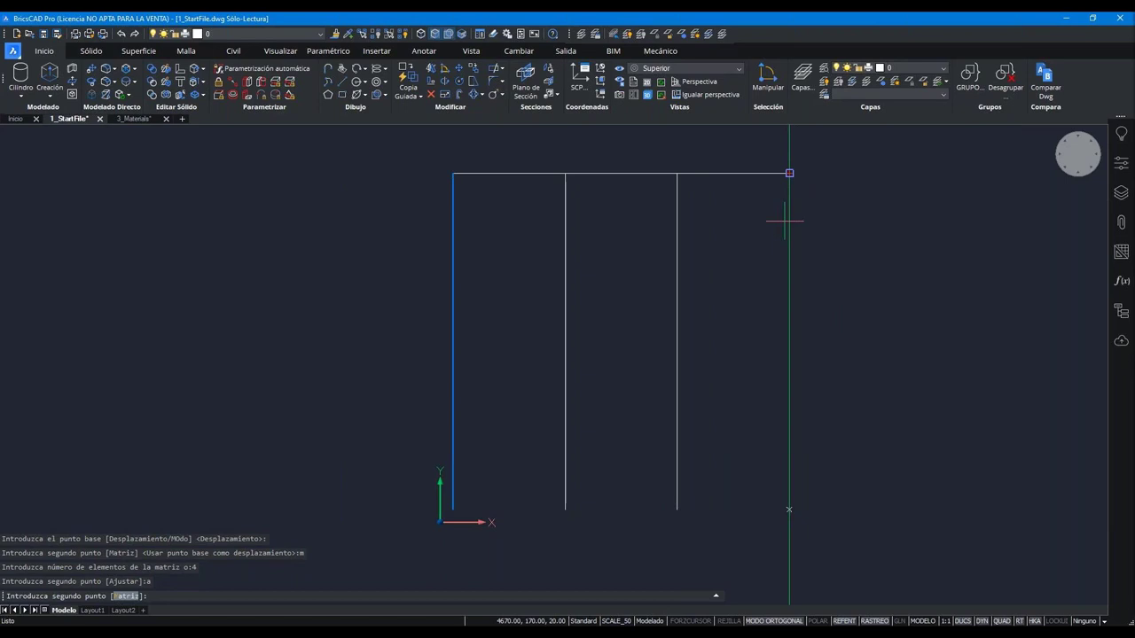
{"action": "left_click", "coordinate": [789, 174]}
{"action": "key", "text": "Escape"}
{"action": "key", "text": "Return"}
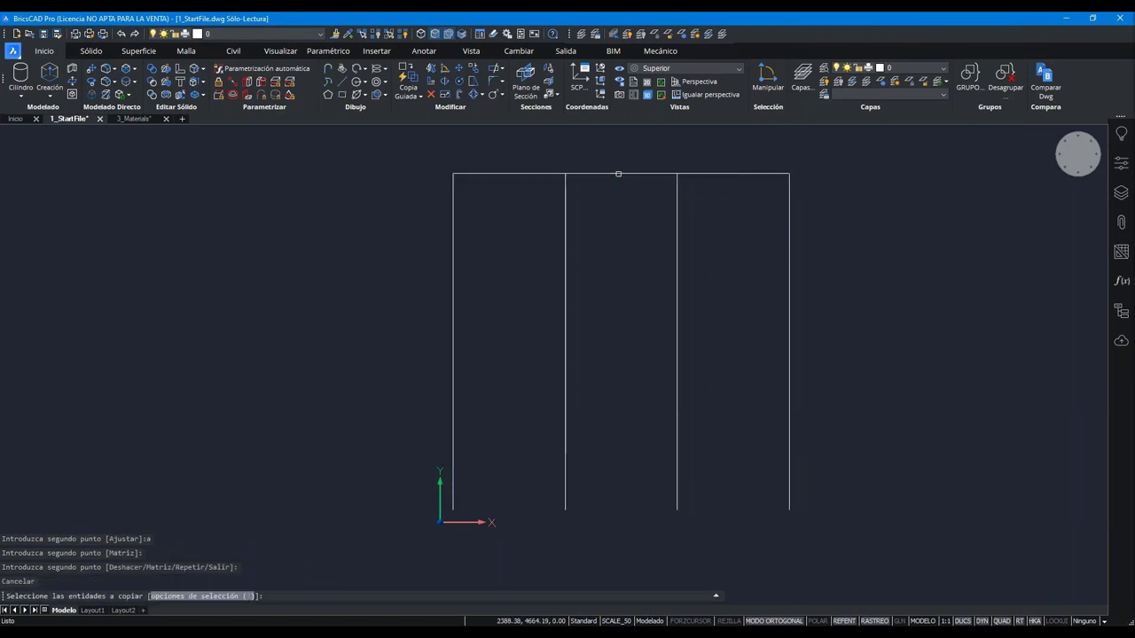
- Copy the top line as a 4-element array fitted down to the bottom corner
{"action": "left_click", "coordinate": [618, 173]}
{"action": "key", "text": "Return"}
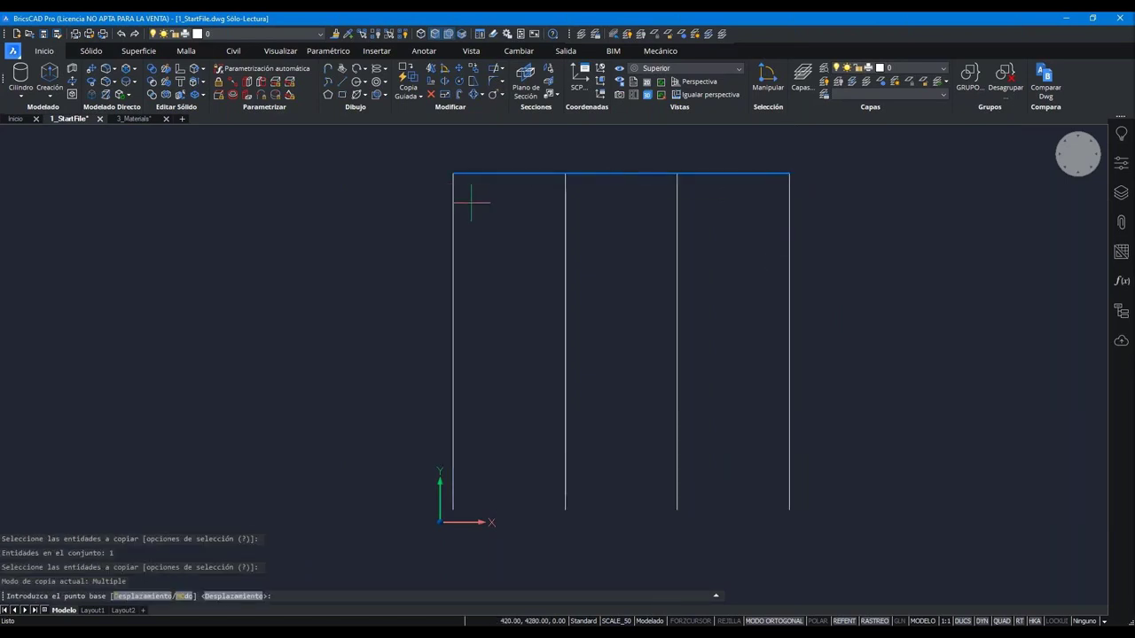
{"action": "left_click", "coordinate": [452, 173]}
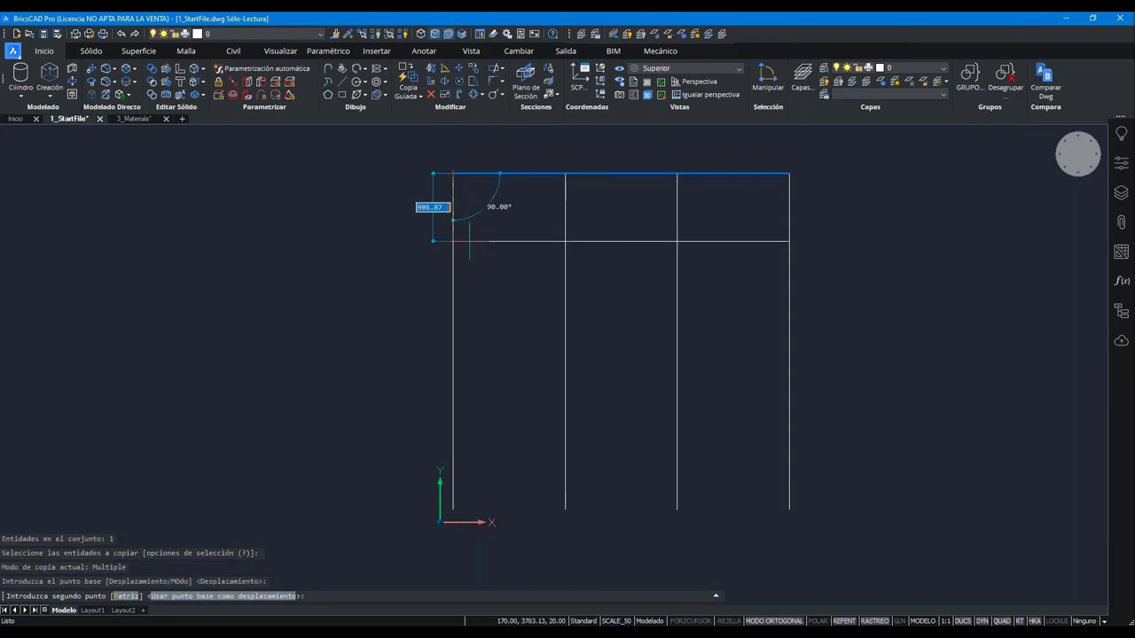
{"action": "type", "text": "m"}
{"action": "key", "text": "Return"}
{"action": "type", "text": "4"}
{"action": "key", "text": "Return"}
{"action": "type", "text": "a"}
{"action": "key", "text": "Return"}
{"action": "left_click", "coordinate": [452, 508]}
{"action": "key", "text": "Return"}
{"action": "left_click_drag", "start_coordinate": [830, 507], "coordinate": [769, 527]}
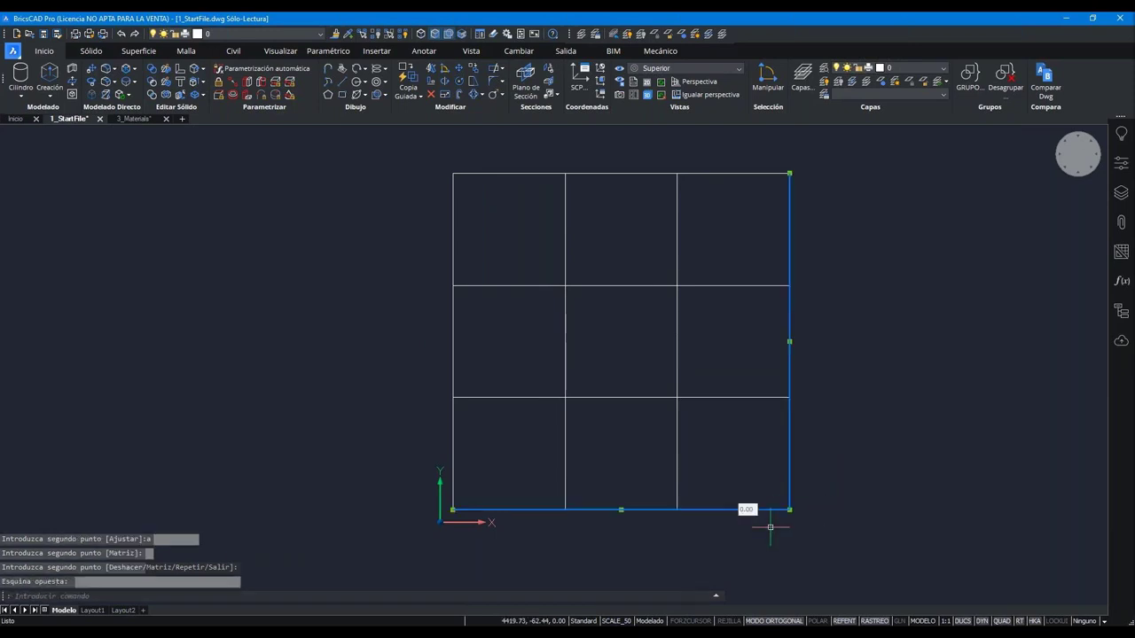
- Join the four border lines into one outline and offset it 130 inward
{"action": "mouse_move", "coordinate": [487, 197]}
{"action": "left_mouse_down"}
{"action": "mouse_move", "coordinate": [461, 165]}
{"action": "mouse_move", "coordinate": [434, 213]}
{"action": "left_mouse_up"}
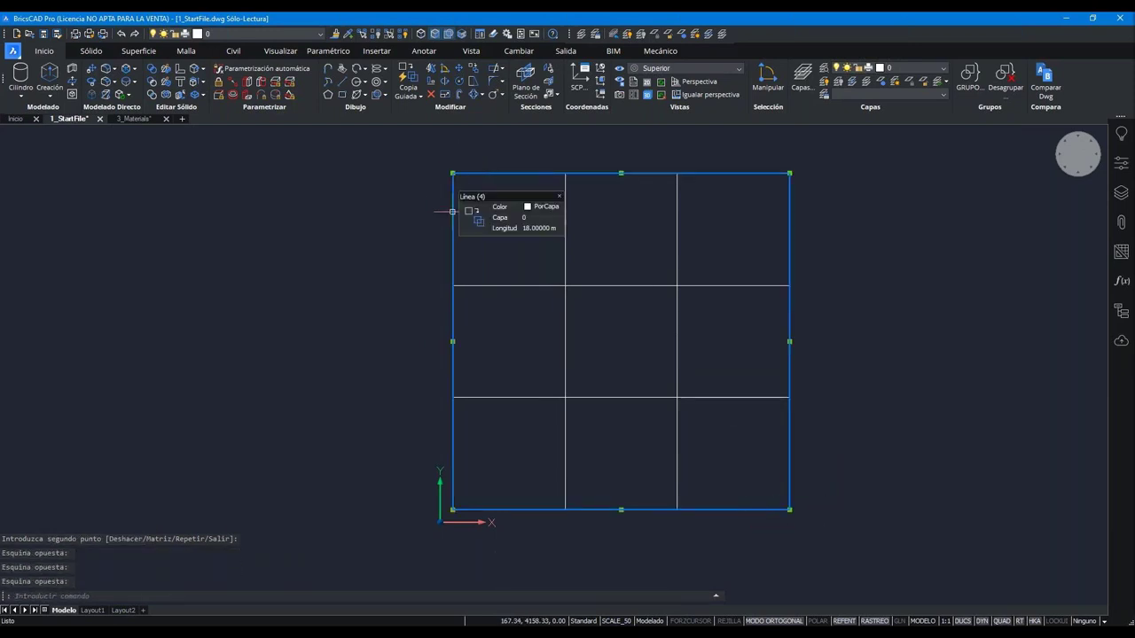
{"action": "left_click", "coordinate": [498, 222]}
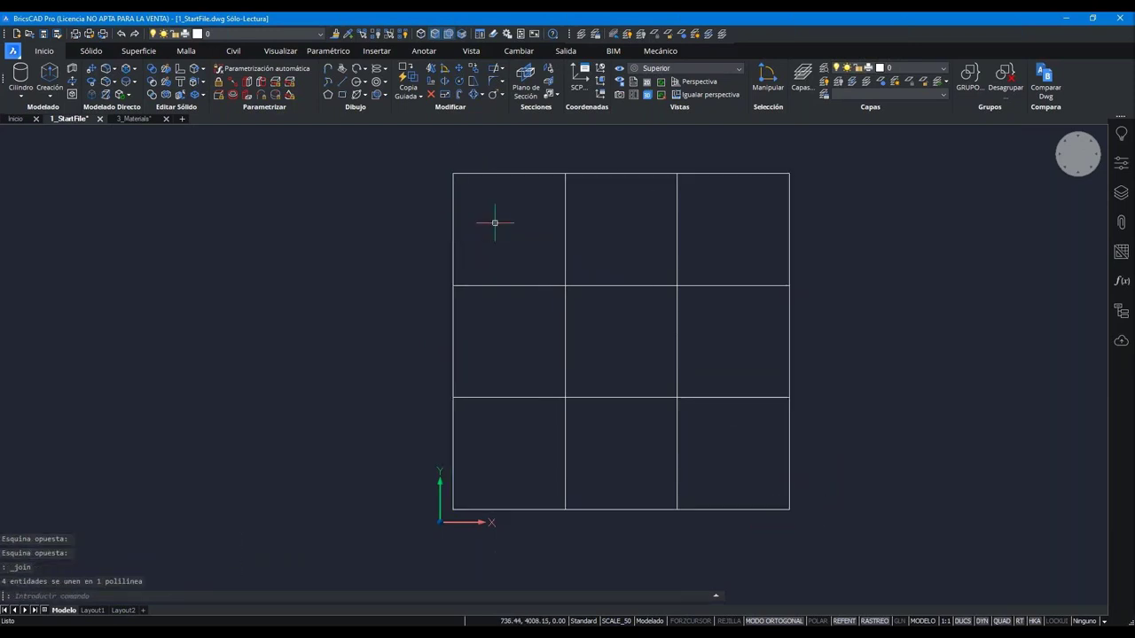
{"action": "mouse_move", "coordinate": [495, 173]}
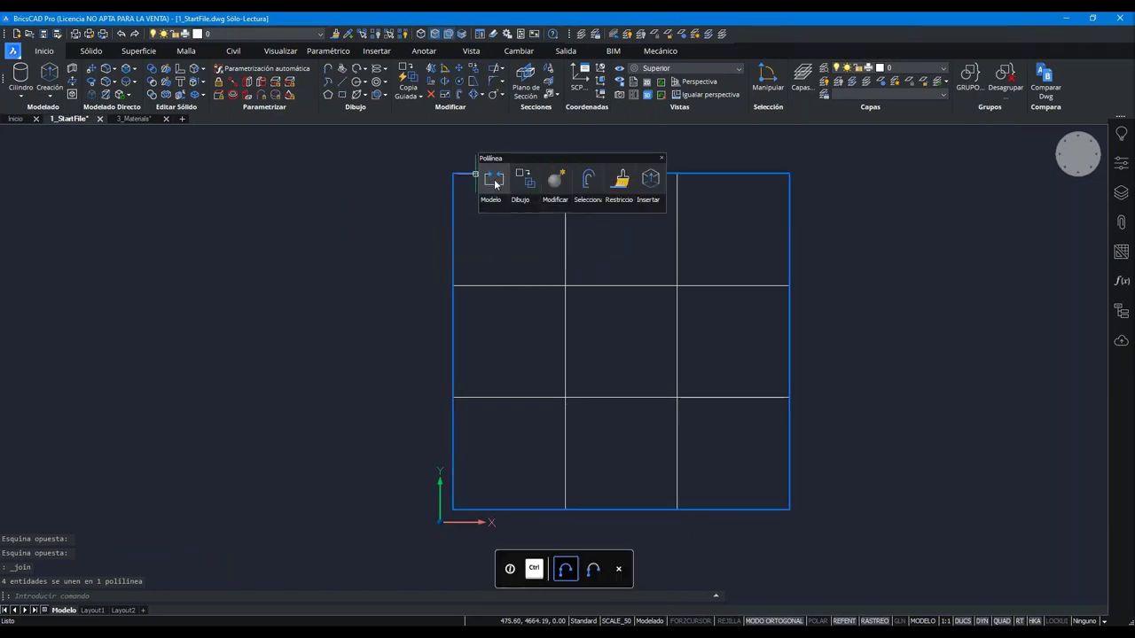
{"action": "left_click", "coordinate": [585, 182]}
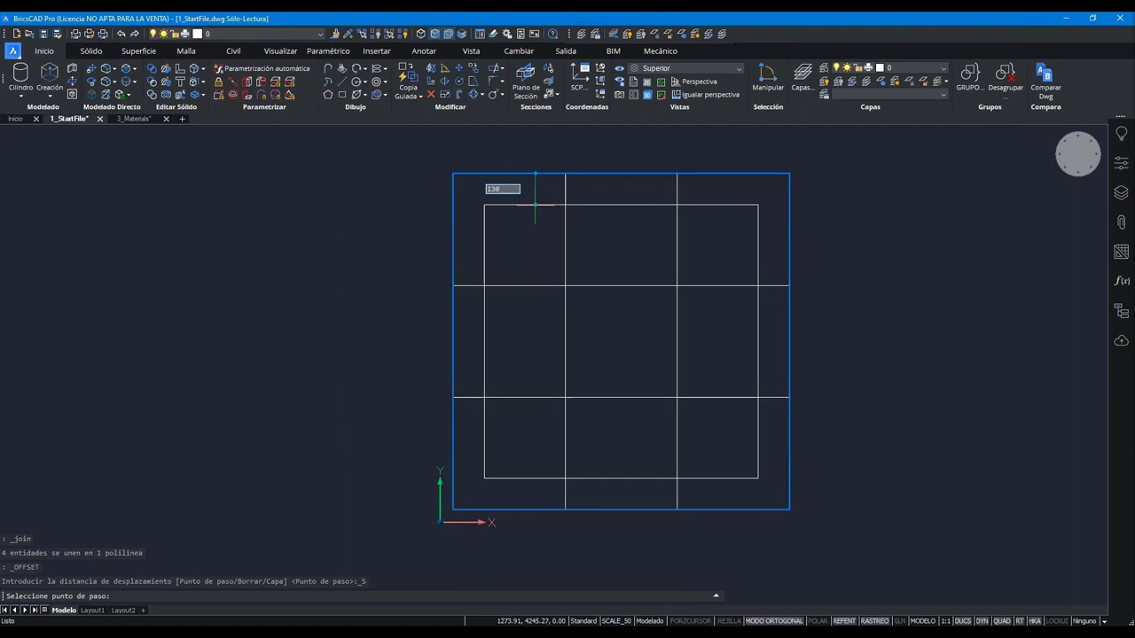
{"action": "key", "text": "Return"}
{"action": "mouse_move", "coordinate": [678, 334]}
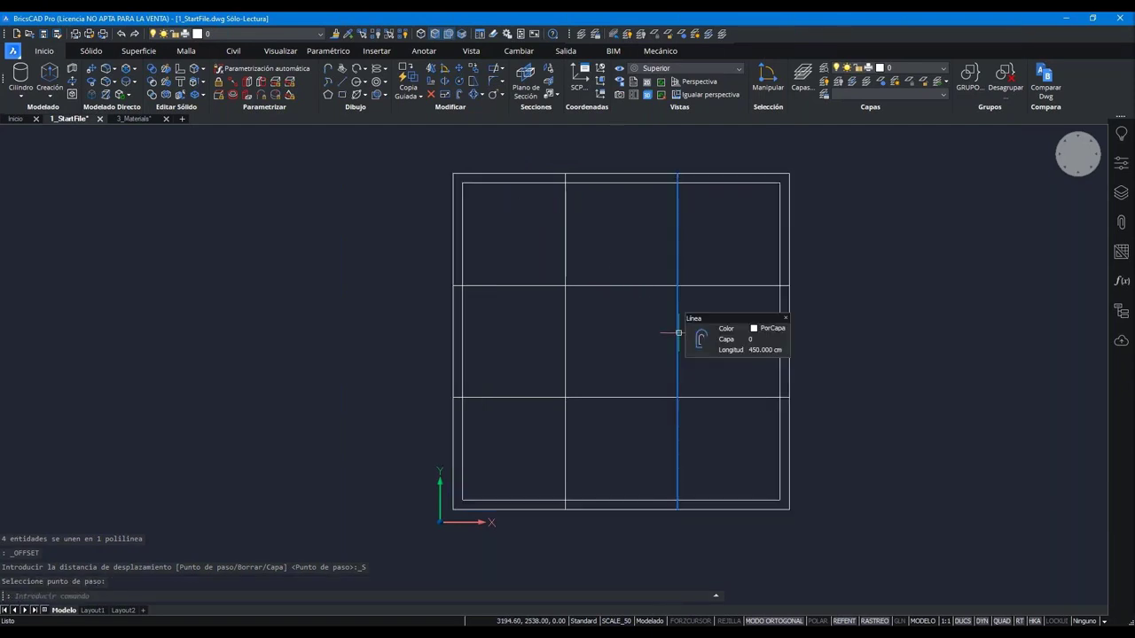
- Offset the vertical and horizontal grid lines by 65 so each beam has double lines
{"action": "left_click", "coordinate": [690, 350]}
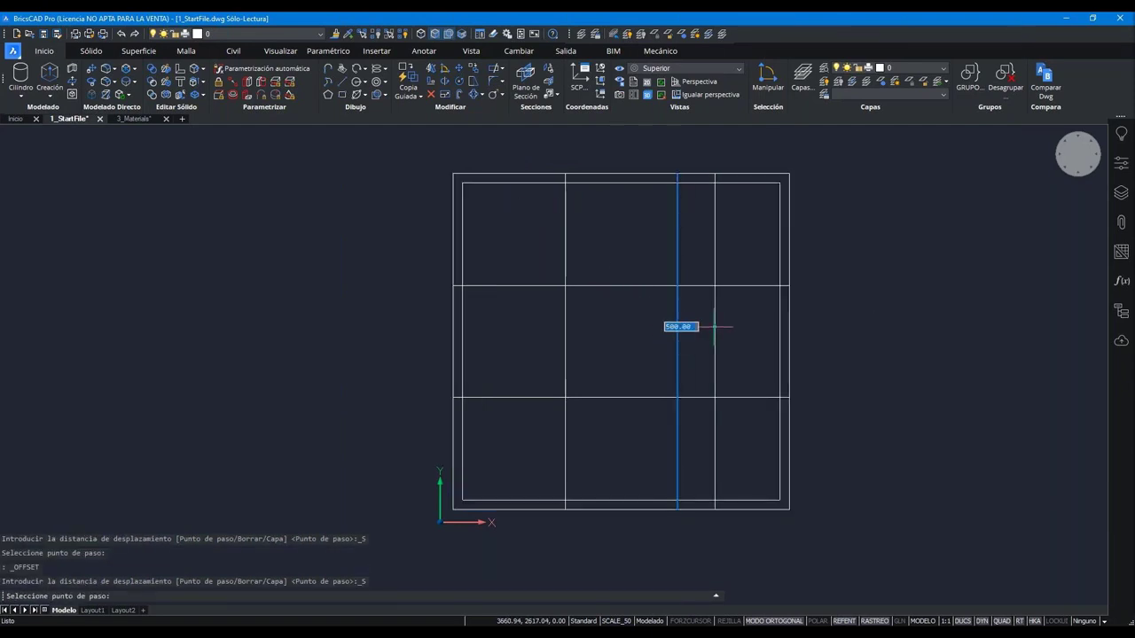
{"action": "left_click", "coordinate": [714, 326]}
{"action": "key", "text": "Return"}
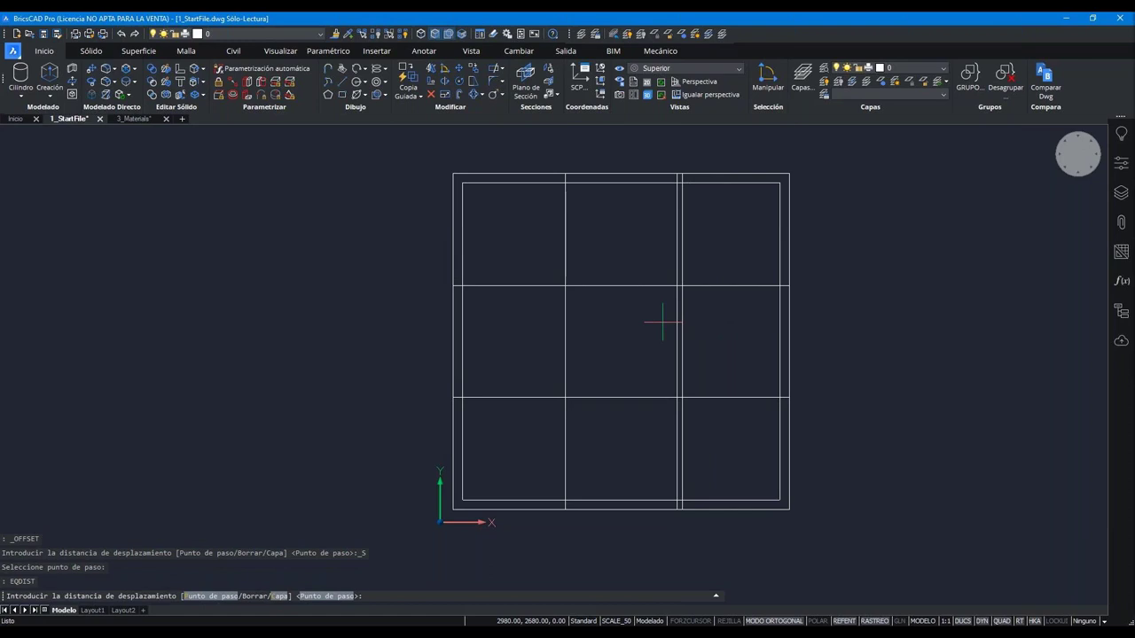
{"action": "type", "text": "65"}
{"action": "key", "text": "Return"}
{"action": "left_click", "coordinate": [678, 309]}
{"action": "left_click", "coordinate": [557, 311]}
{"action": "left_click", "coordinate": [557, 312]}
{"action": "left_click", "coordinate": [532, 310]}
{"action": "left_click", "coordinate": [566, 314]}
{"action": "left_click", "coordinate": [509, 310]}
{"action": "left_click", "coordinate": [509, 286]}
{"action": "left_click", "coordinate": [514, 277]}
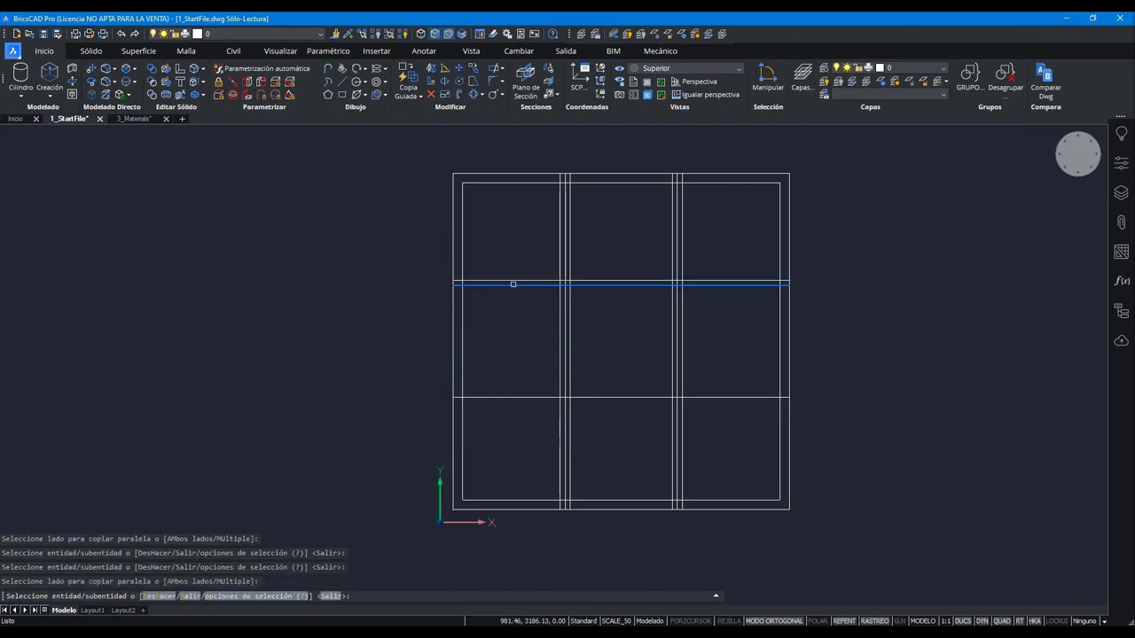
{"action": "left_click", "coordinate": [515, 399]}
{"action": "left_click", "coordinate": [518, 383]}
{"action": "key", "text": "Return"}
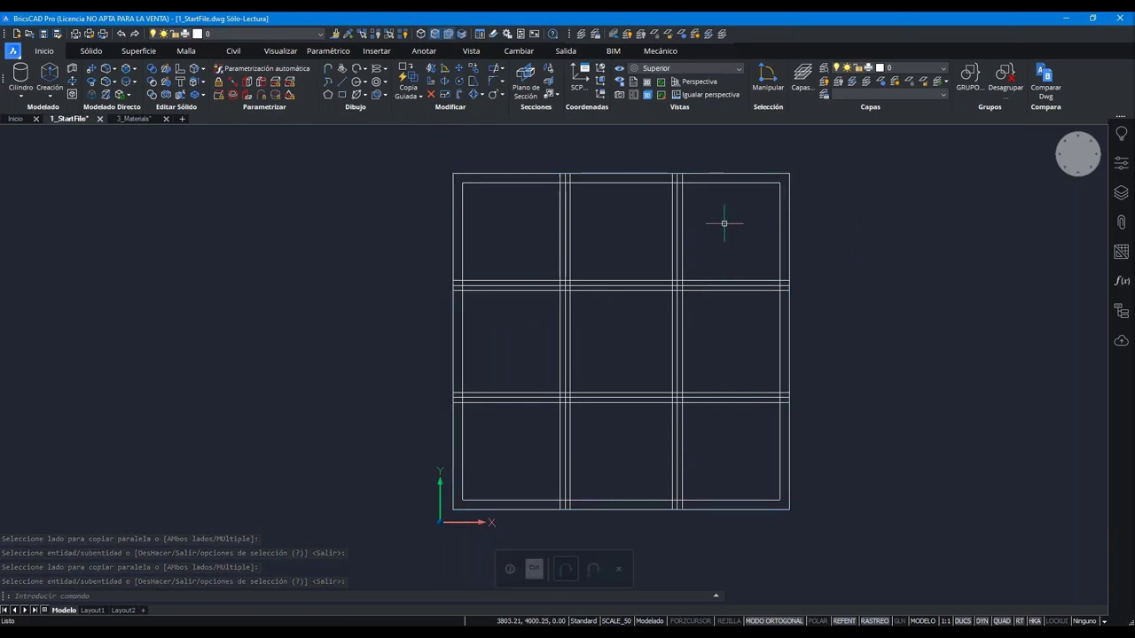
{"action": "scroll", "coordinate": [782, 280], "scroll_direction": "up", "scroll_amount": 5}
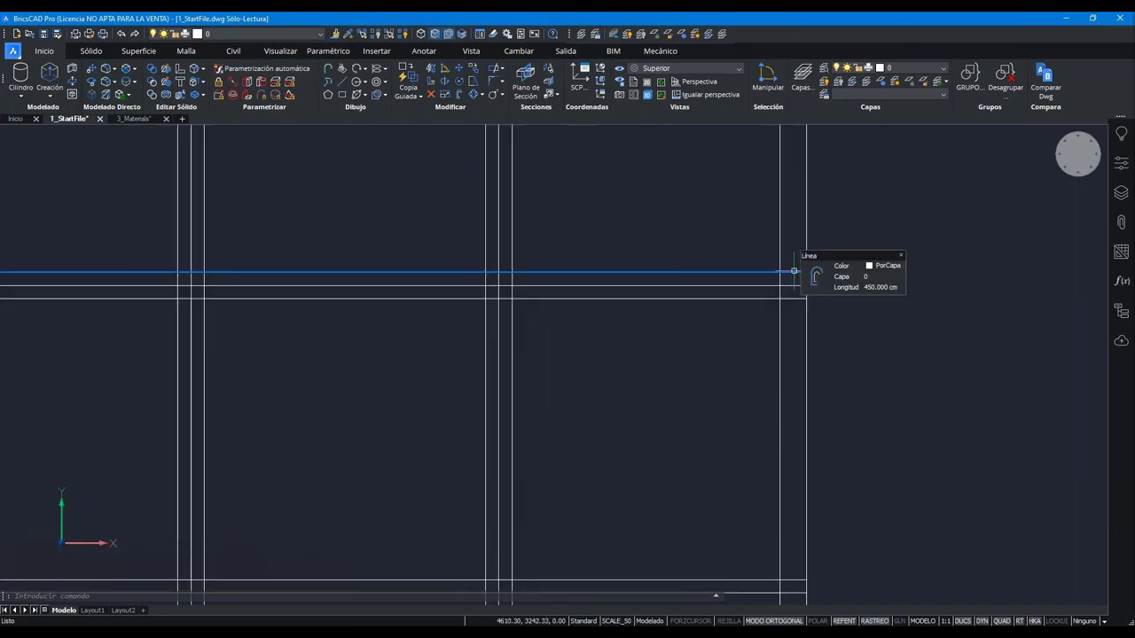
- Trim the crossing segments against the vertical cutting edge using crossing windows
{"action": "left_click", "coordinate": [935, 284]}
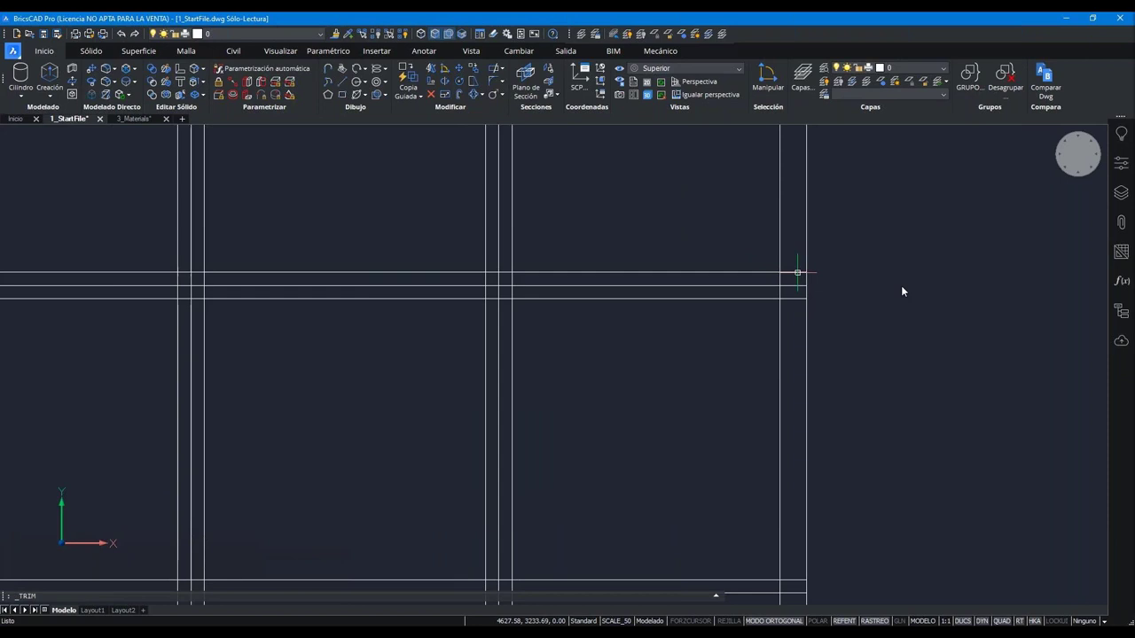
{"action": "key", "text": "Return"}
{"action": "key", "text": "Return"}
{"action": "left_click", "coordinate": [781, 248]}
{"action": "key", "text": "Return"}
{"action": "left_click", "coordinate": [792, 288]}
{"action": "left_click", "coordinate": [788, 292]}
{"action": "middle_click_drag", "start_coordinate": [788, 291], "coordinate": [792, 455]}
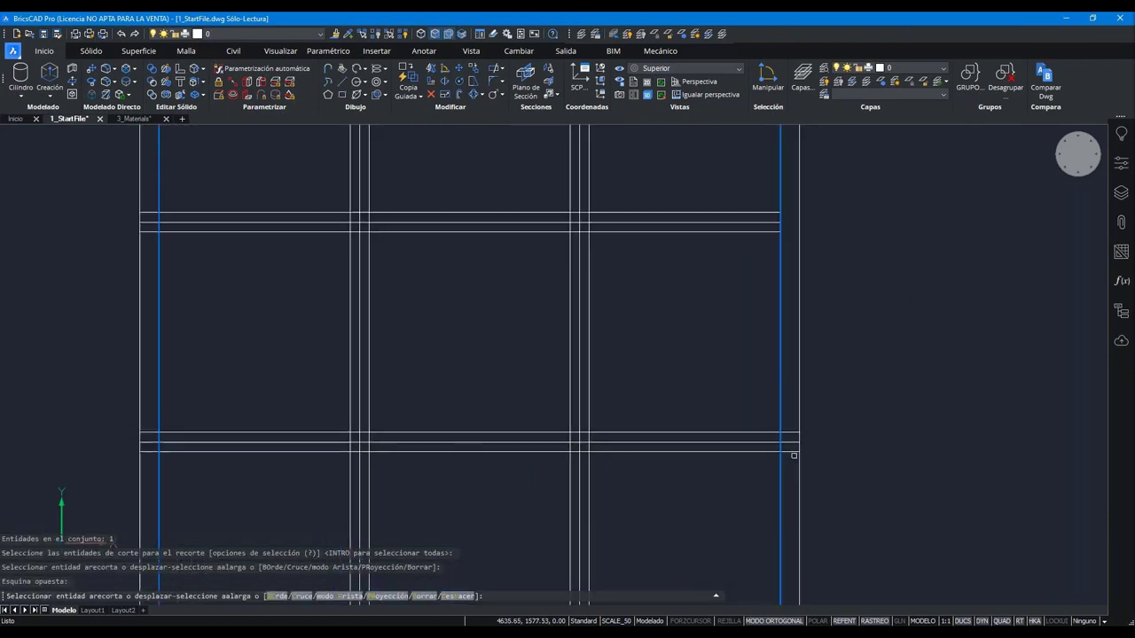
{"action": "left_click", "coordinate": [793, 456]}
{"action": "left_click", "coordinate": [778, 418]}
{"action": "scroll", "coordinate": [778, 417], "scroll_direction": "down", "scroll_amount": 3}
{"action": "scroll", "coordinate": [696, 518], "scroll_direction": "up", "scroll_amount": 2}
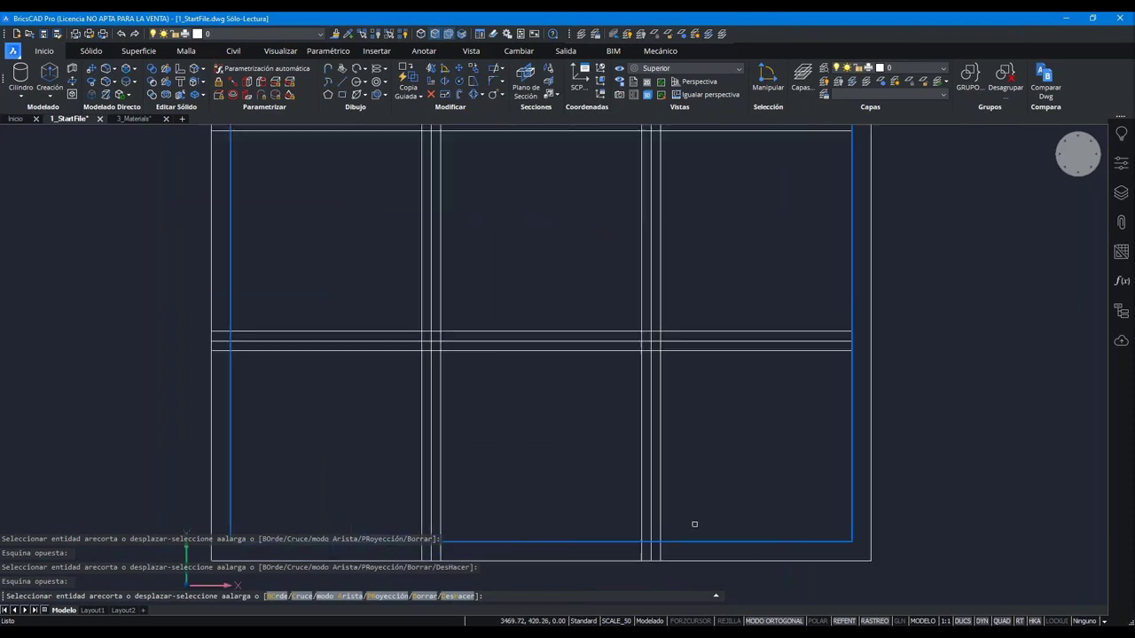
{"action": "left_click", "coordinate": [678, 544]}
{"action": "scroll", "coordinate": [433, 545], "scroll_direction": "up", "scroll_amount": 1}
{"action": "left_click", "coordinate": [461, 524]}
- Trim the overlapping lines at the top edge crossing and end the trim
{"action": "middle_click_drag", "start_coordinate": [461, 524], "coordinate": [683, 354]}
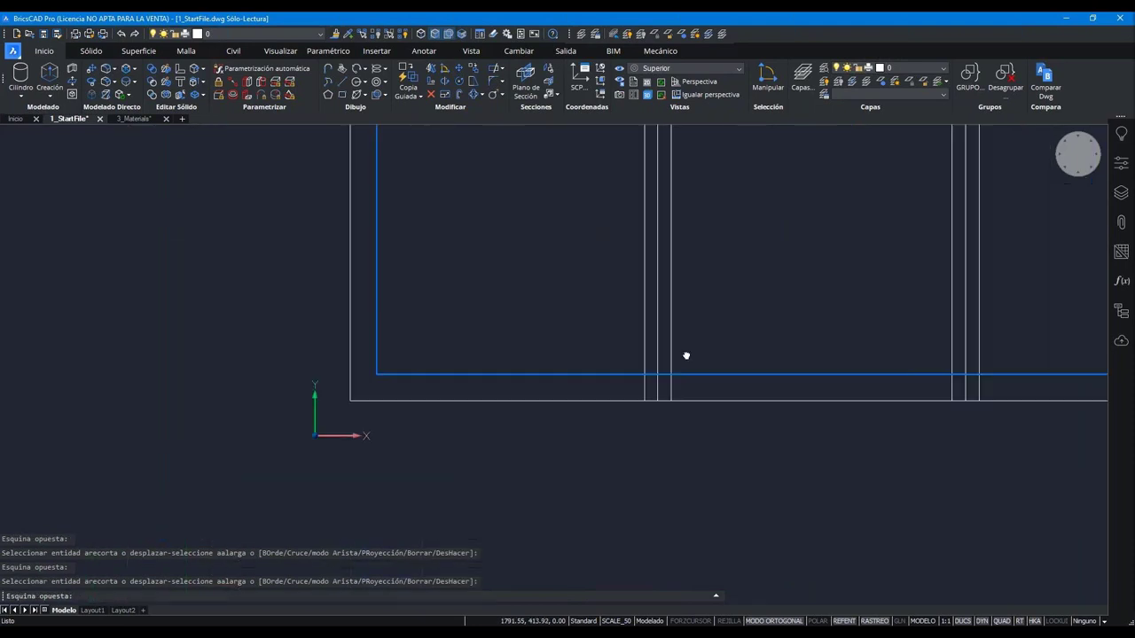
{"action": "scroll", "coordinate": [587, 438], "scroll_direction": "down", "scroll_amount": 3}
{"action": "scroll", "coordinate": [587, 438], "scroll_direction": "down", "scroll_amount": 1}
{"action": "scroll", "coordinate": [496, 304], "scroll_direction": "up", "scroll_amount": 2}
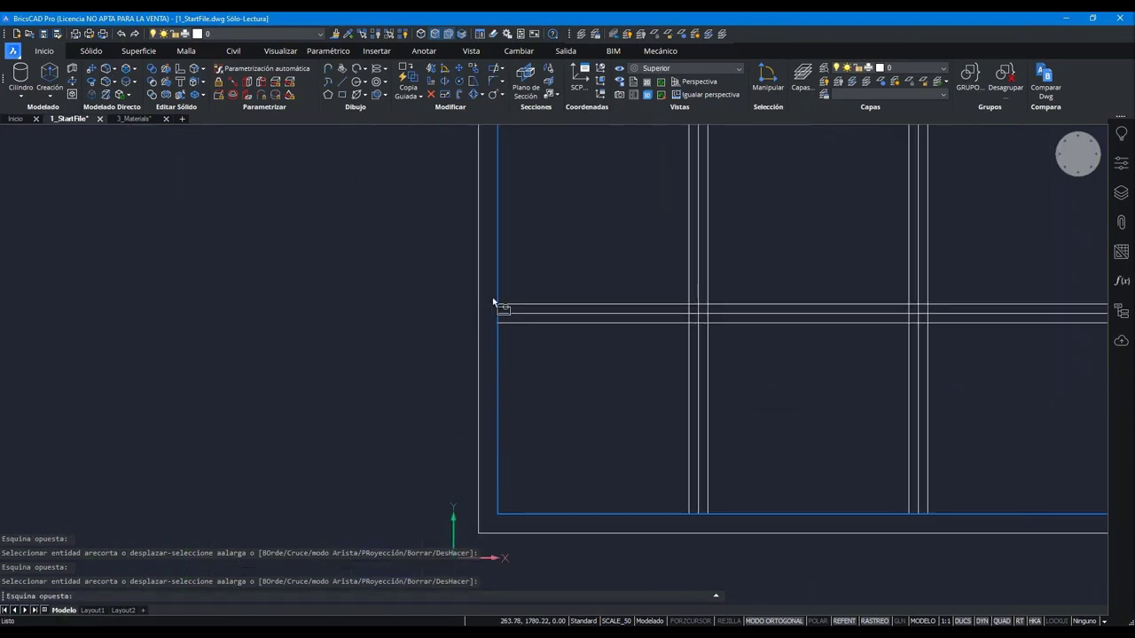
{"action": "scroll", "coordinate": [501, 372], "scroll_direction": "down", "scroll_amount": 1}
{"action": "scroll", "coordinate": [517, 298], "scroll_direction": "down", "scroll_amount": 2}
{"action": "scroll", "coordinate": [638, 260], "scroll_direction": "up", "scroll_amount": 2}
{"action": "scroll", "coordinate": [737, 253], "scroll_direction": "up", "scroll_amount": 2}
{"action": "left_click", "coordinate": [736, 252]}
{"action": "left_click", "coordinate": [283, 273]}
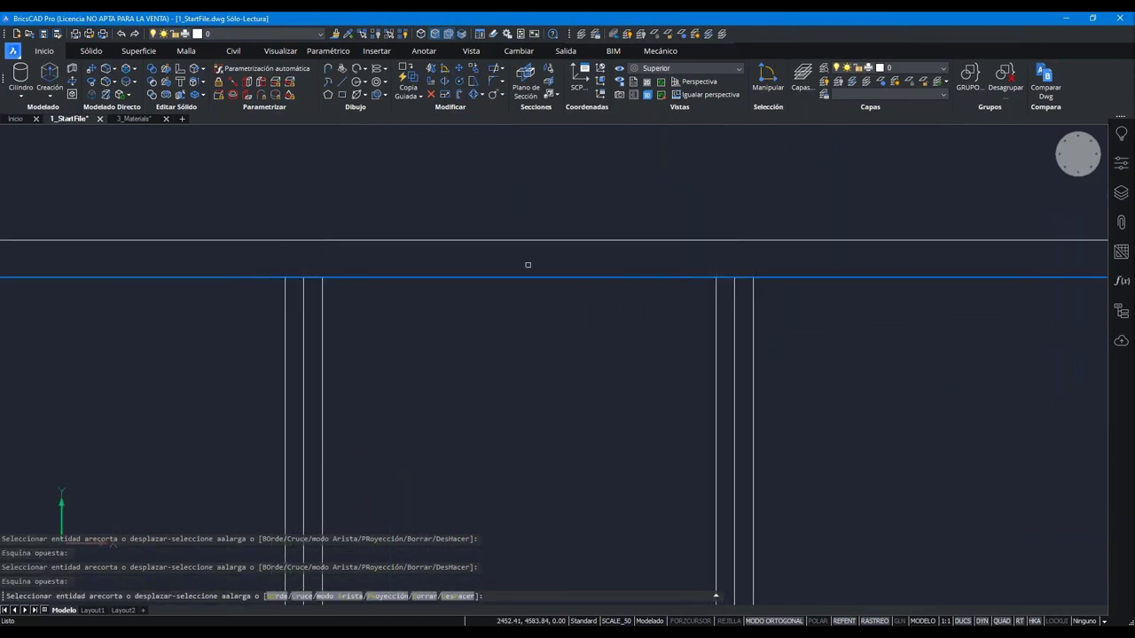
{"action": "scroll", "coordinate": [602, 406], "scroll_direction": "down", "scroll_amount": 3}
{"action": "key", "text": "Return"}
{"action": "scroll", "coordinate": [615, 407], "scroll_direction": "up", "scroll_amount": 3}
- Select the two vertical beam lines at the middle crossing, then cancel
{"action": "left_click_drag", "start_coordinate": [597, 418], "coordinate": [329, 419]}
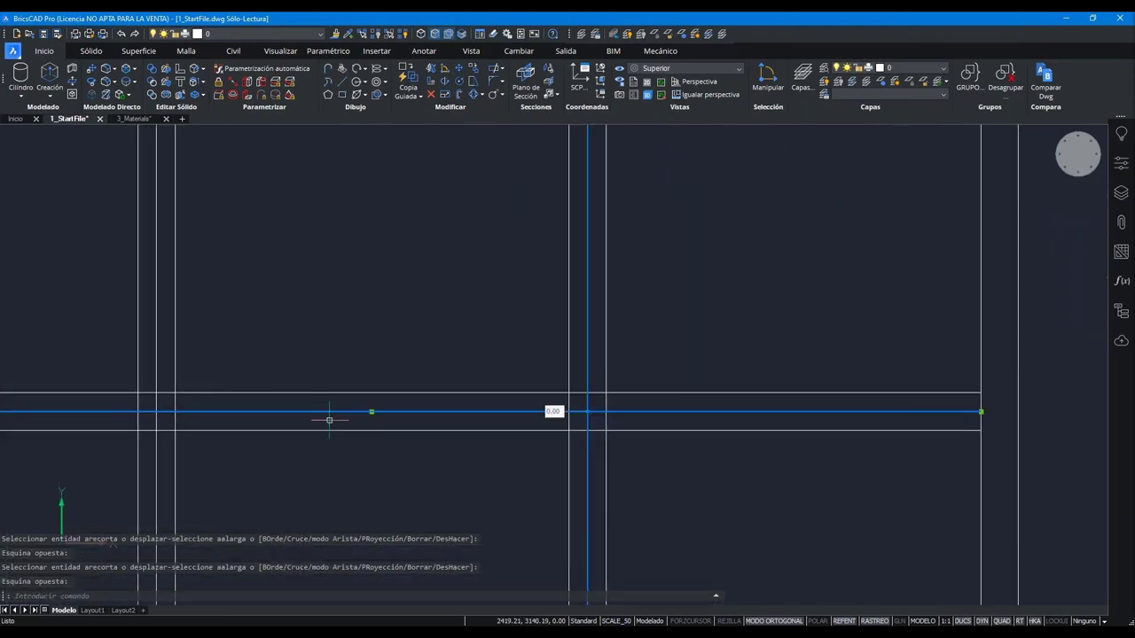
{"action": "left_click", "coordinate": [164, 412]}
{"action": "scroll", "coordinate": [532, 265], "scroll_direction": "down", "scroll_amount": 3}
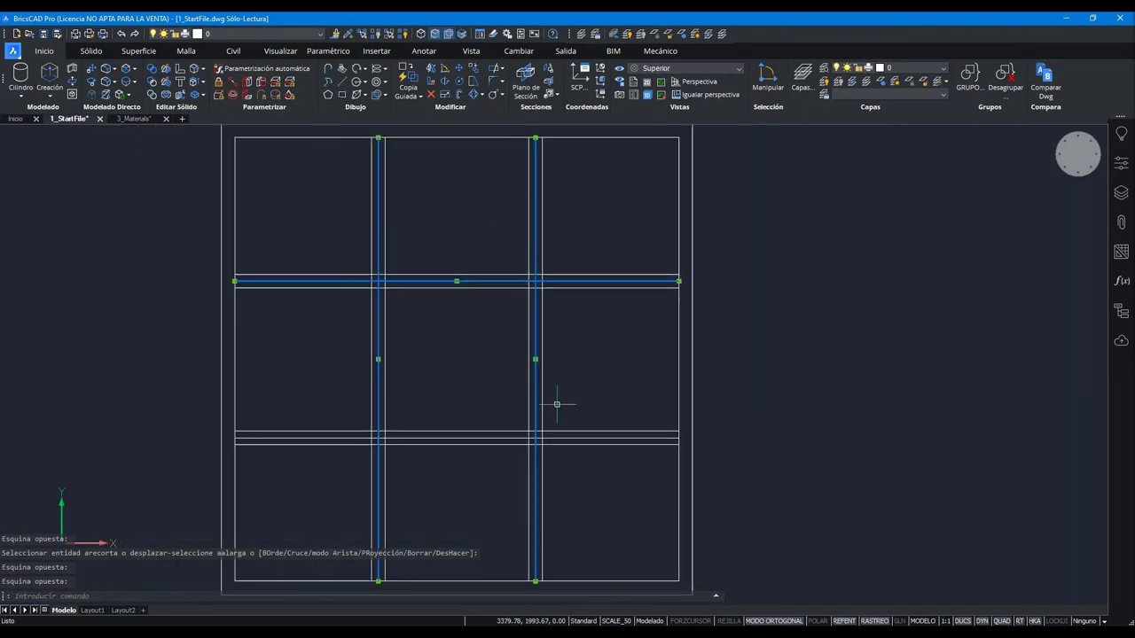
{"action": "scroll", "coordinate": [545, 417], "scroll_direction": "up", "scroll_amount": 3}
{"action": "key", "text": "Escape"}
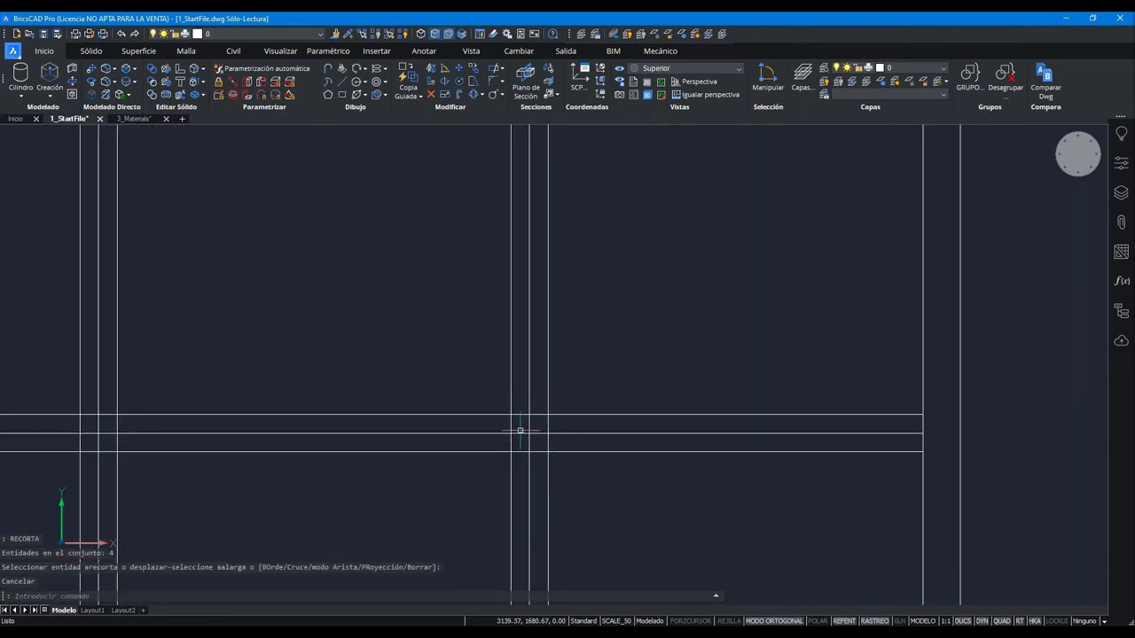
- Run the B command on the previous four-line selection, then cancel it
{"action": "type", "text": "b"}
{"action": "key", "text": "Return"}
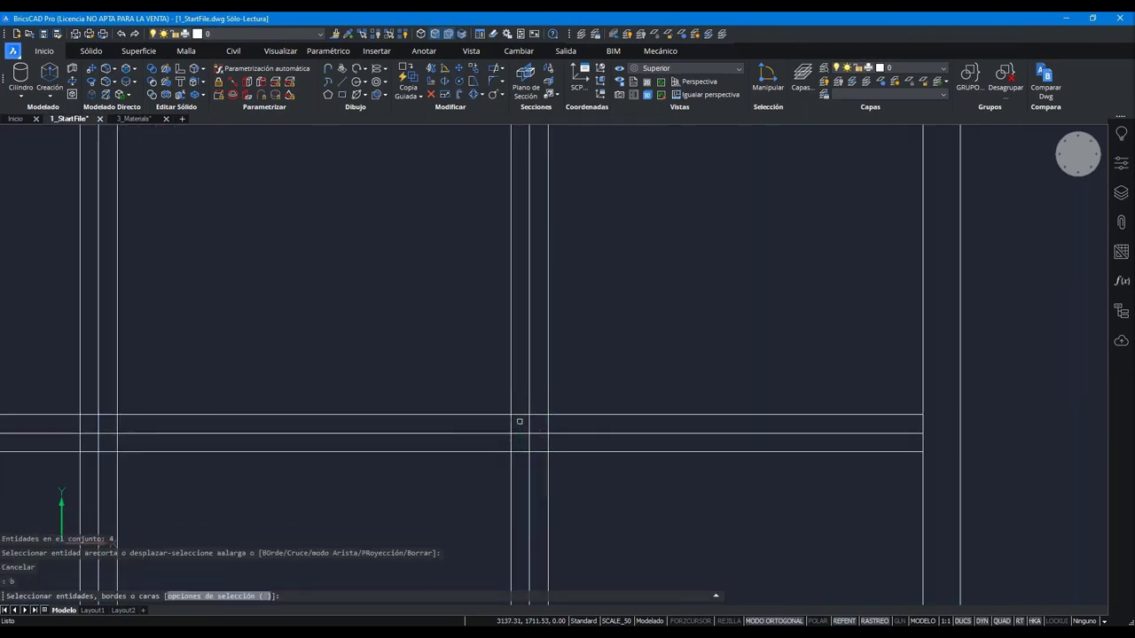
{"action": "type", "text": "p"}
{"action": "key", "text": "Return"}
{"action": "key", "text": "Return"}
{"action": "scroll", "coordinate": [524, 449], "scroll_direction": "down", "scroll_amount": 2}
{"action": "scroll", "coordinate": [479, 338], "scroll_direction": "down", "scroll_amount": 2}
{"action": "scroll", "coordinate": [480, 338], "scroll_direction": "up", "scroll_amount": 1}
{"action": "scroll", "coordinate": [458, 350], "scroll_direction": "up", "scroll_amount": 3}
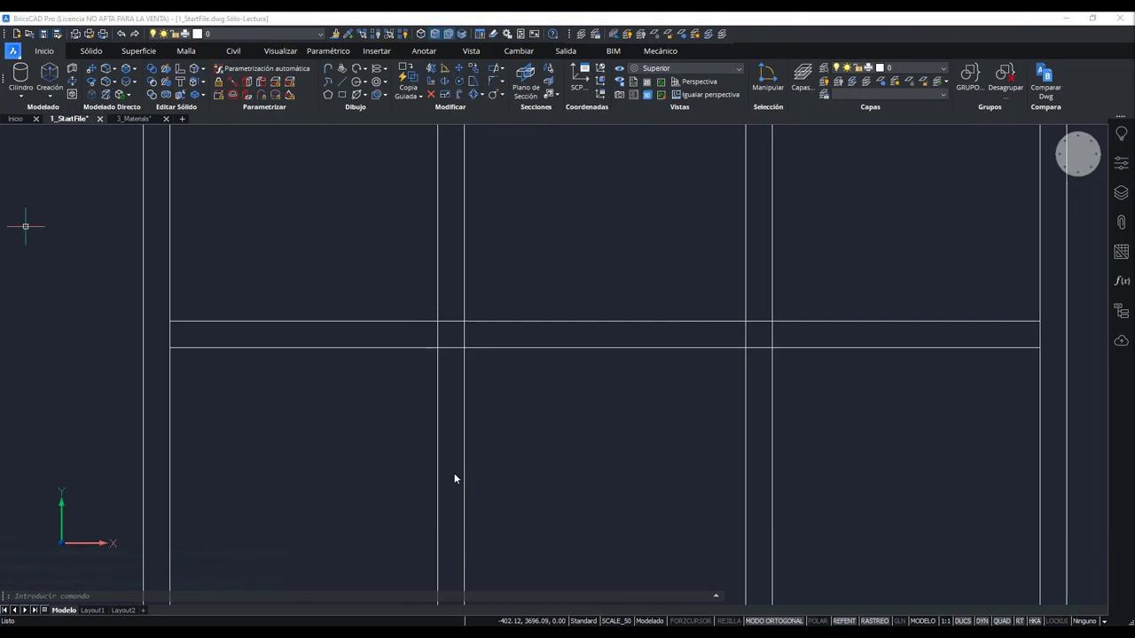
{"action": "left_click", "coordinate": [532, 362]}
{"action": "type", "text": "tr"}
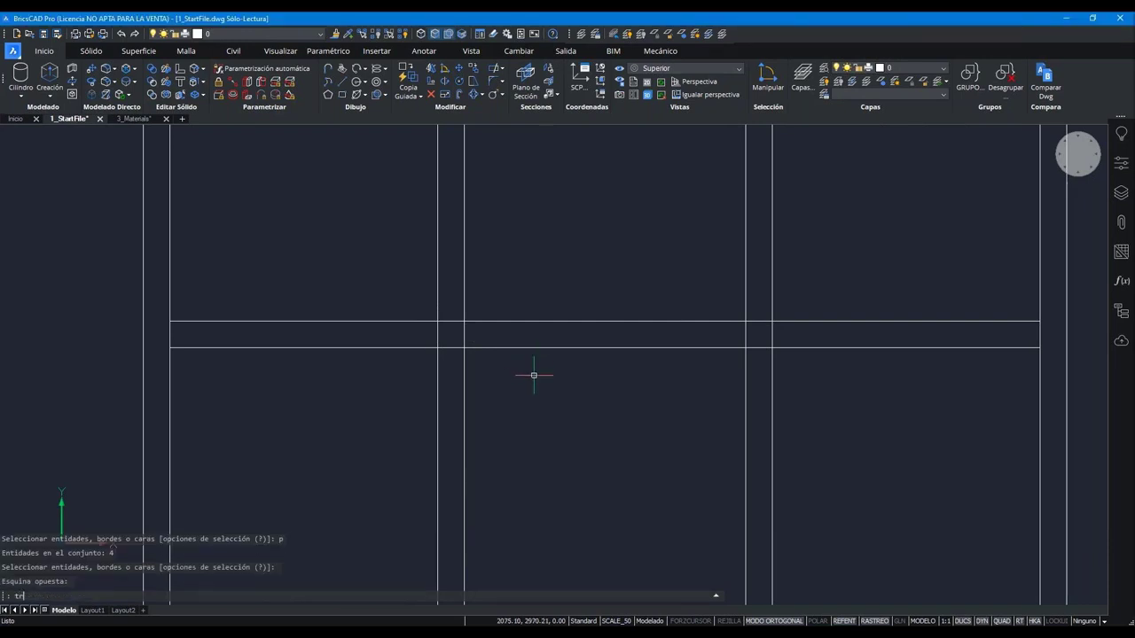
{"action": "key", "text": "Escape"}
{"action": "key", "text": "Escape"}
{"action": "key", "text": "Escape"}
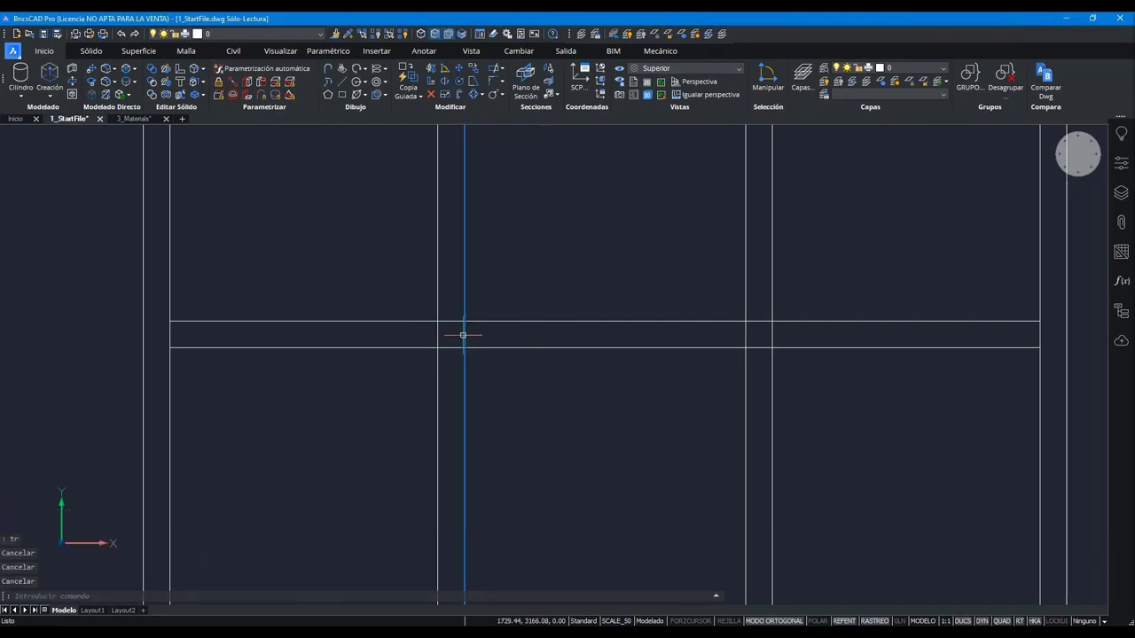
- Trim the vertical segment between beams and cut across the upper beam's two horizontals
{"action": "type", "text": "tr"}
{"action": "key", "text": "Return"}
{"action": "key", "text": "Return"}
{"action": "left_click", "coordinate": [464, 334]}
{"action": "key", "text": "Return"}
{"action": "key", "text": "Return"}
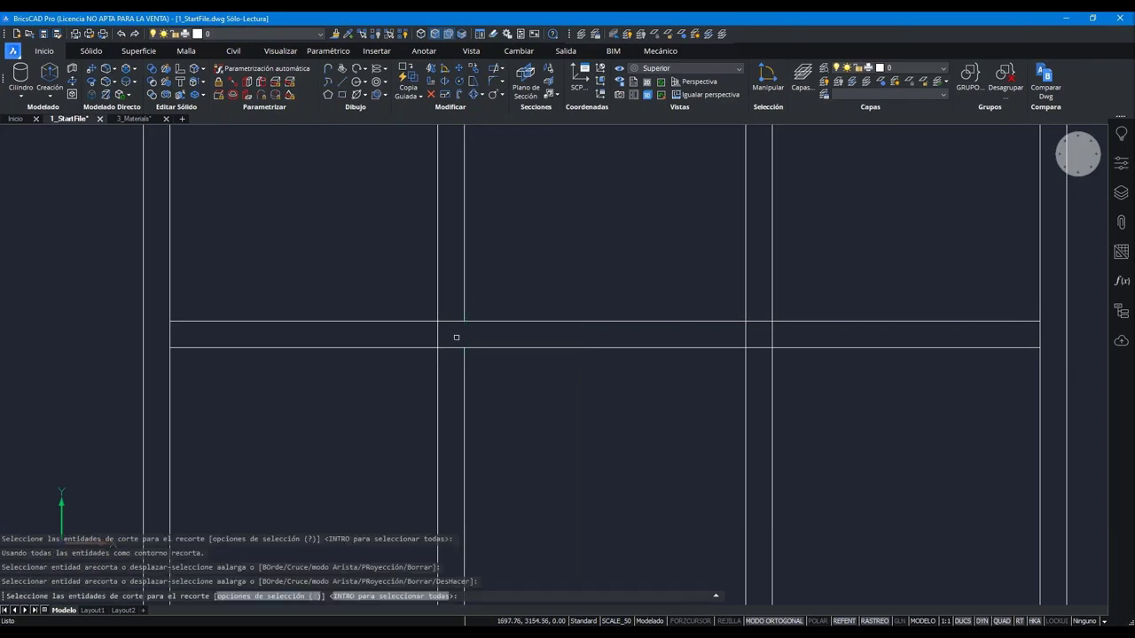
{"action": "left_click", "coordinate": [627, 368]}
{"action": "left_click", "coordinate": [760, 331]}
{"action": "key", "text": "Return"}
{"action": "left_click", "coordinate": [805, 337]}
{"action": "key", "text": "Return"}
- Trim the vertical lines inside the lower beam using its two horizontals as cutting edges
{"action": "key", "text": "Return"}
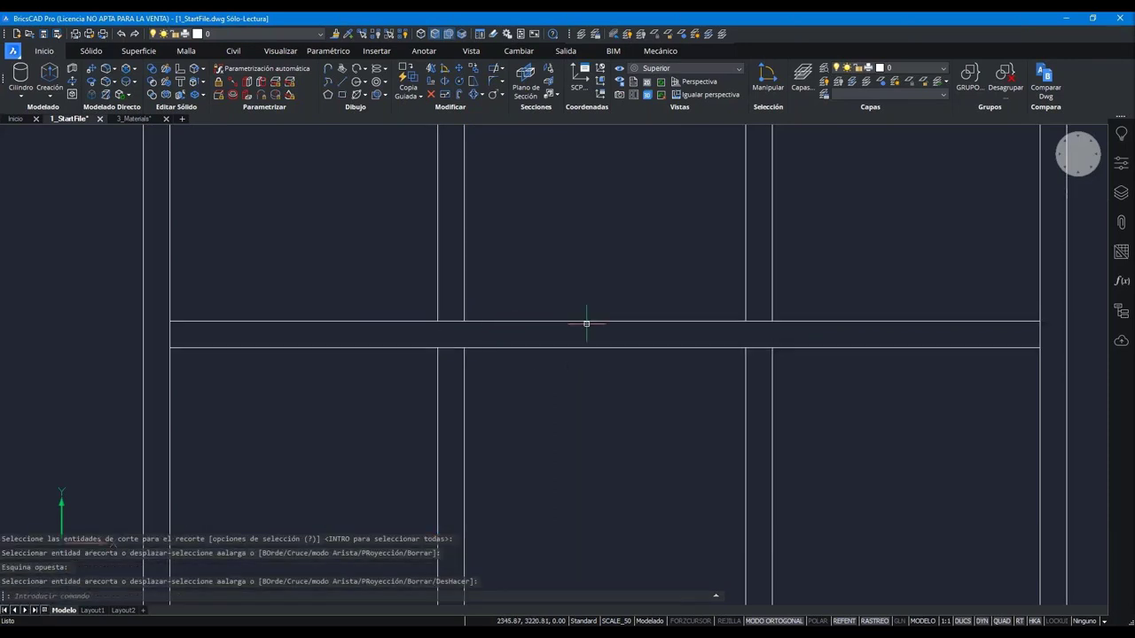
{"action": "scroll", "coordinate": [587, 321], "scroll_direction": "down", "scroll_amount": 3}
{"action": "left_click", "coordinate": [759, 504]}
{"action": "left_click", "coordinate": [717, 463]}
{"action": "key", "text": "Return"}
{"action": "left_click", "coordinate": [692, 480]}
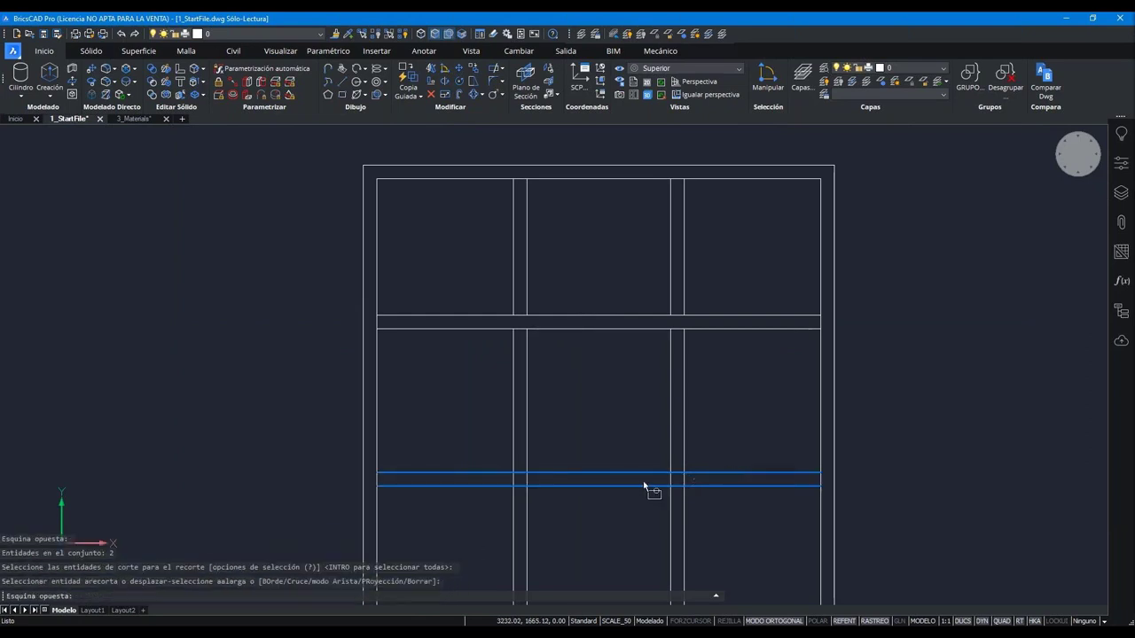
{"action": "left_click", "coordinate": [510, 487]}
{"action": "key", "text": "Return"}
{"action": "mouse_move", "coordinate": [555, 422]}
{"action": "middle_mouse_down"}
{"action": "mouse_move", "coordinate": [544, 337]}
{"action": "mouse_move", "coordinate": [547, 349]}
{"action": "middle_mouse_up"}
{"action": "scroll", "coordinate": [549, 353], "scroll_direction": "down", "scroll_amount": 2}
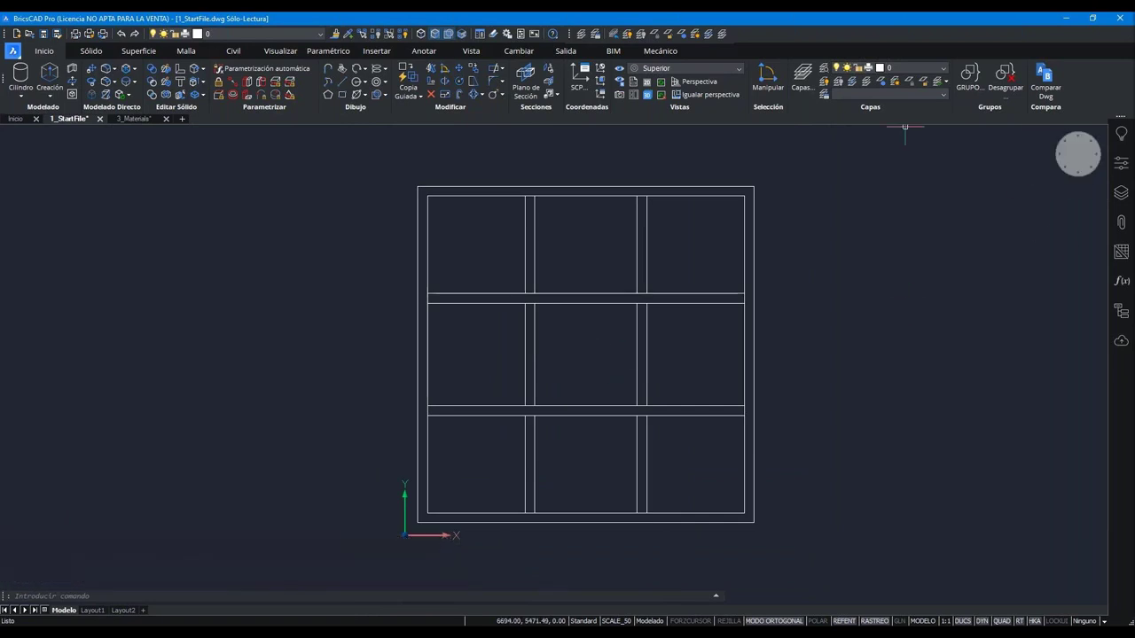
- Select the whole beam grid, switch to Front view, and unhide the house
{"action": "left_click", "coordinate": [812, 547]}
{"action": "left_click", "coordinate": [355, 190]}
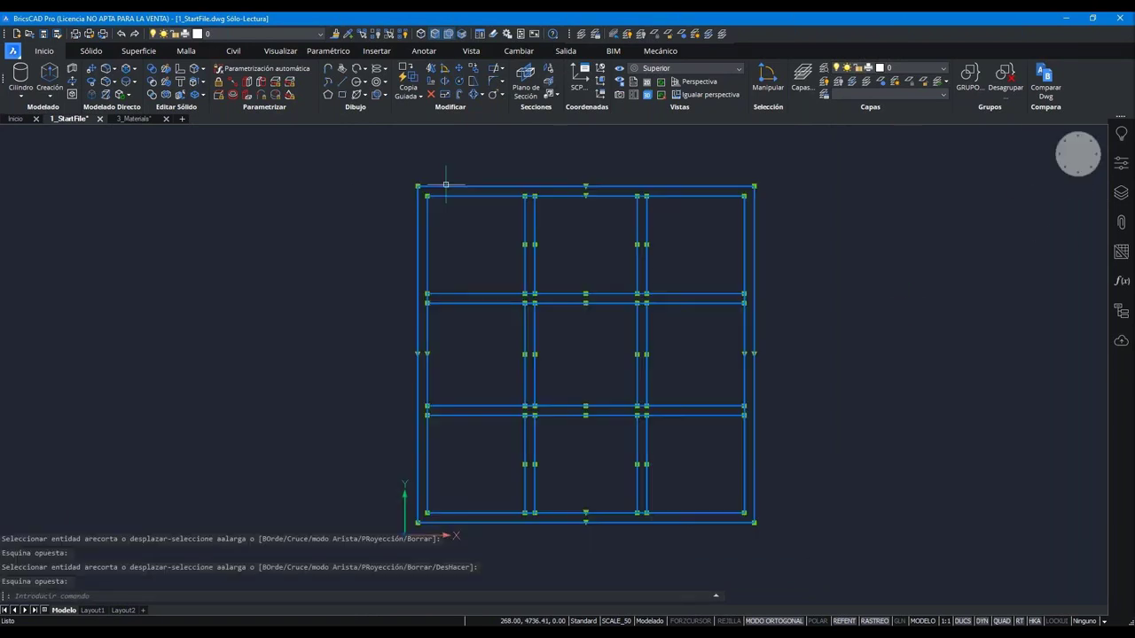
{"action": "left_click", "coordinate": [1081, 171]}
{"action": "left_click", "coordinate": [1084, 171]}
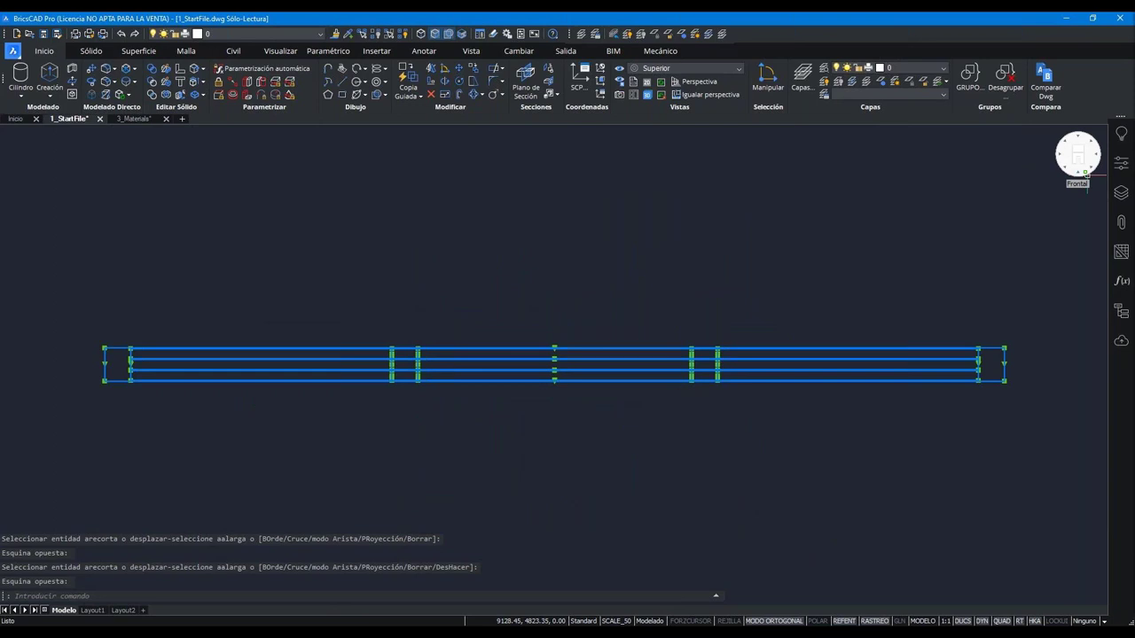
{"action": "left_click", "coordinate": [403, 33]}
{"action": "scroll", "coordinate": [537, 372], "scroll_direction": "down", "scroll_amount": 5}
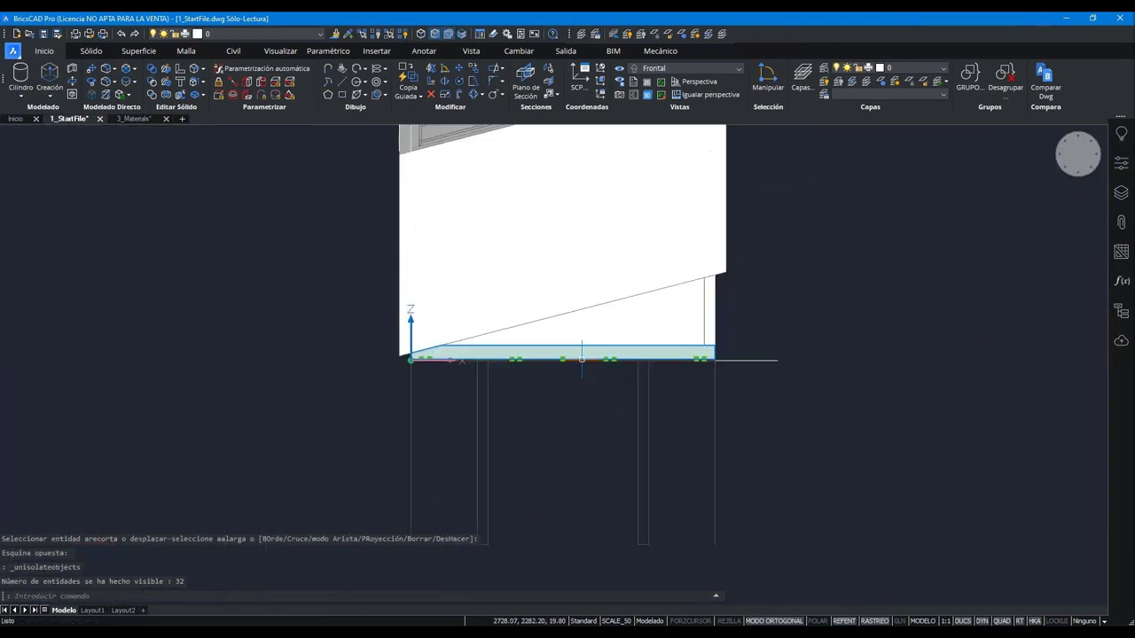
- Move the grid straight up along Z above the house, with ortho and tracking on
{"action": "left_click", "coordinate": [858, 308]}
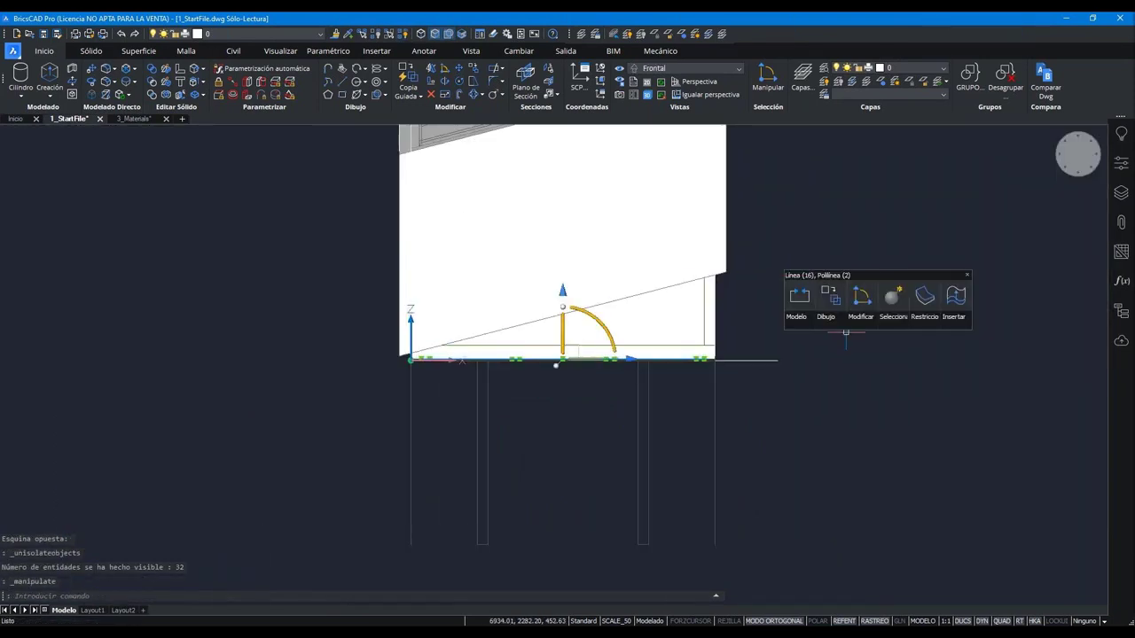
{"action": "left_click", "coordinate": [563, 328]}
{"action": "scroll", "coordinate": [563, 328], "scroll_direction": "down", "scroll_amount": 2}
{"action": "scroll", "coordinate": [542, 328], "scroll_direction": "down", "scroll_amount": 3}
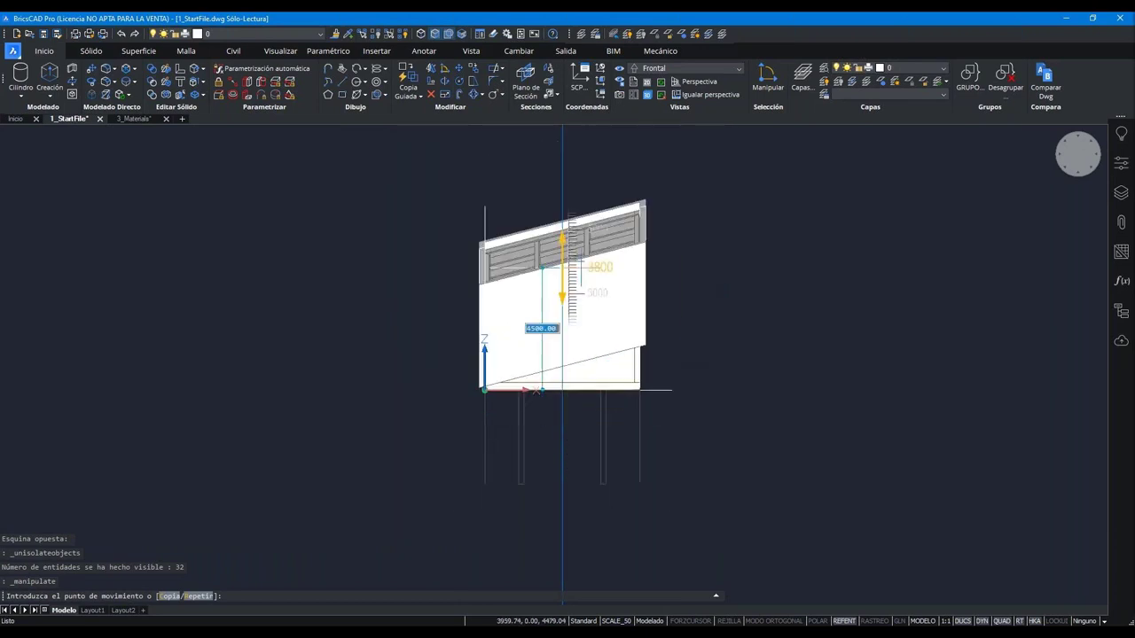
{"action": "left_click", "coordinate": [696, 168]}
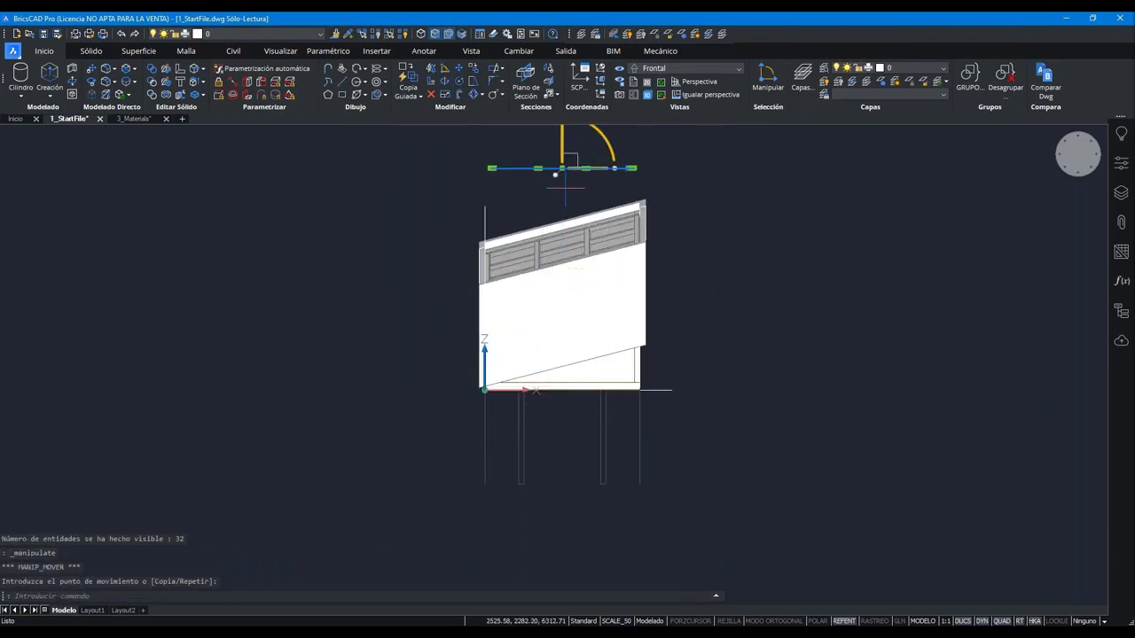
{"action": "key", "text": "F8"}
{"action": "key", "text": "F11"}
- Check the raised grid from front and oblique 3D views of the house
{"action": "left_click", "coordinate": [739, 338]}
{"action": "middle_click_drag", "start_coordinate": [710, 266], "coordinate": [715, 322]}
{"action": "key", "text": "Escape"}
{"action": "mouse_move", "coordinate": [716, 413]}
{"action": "middle_mouse_down", "text": "shift"}
{"action": "mouse_move", "coordinate": [673, 391]}
{"action": "mouse_move", "coordinate": [691, 355]}
{"action": "middle_mouse_up", "text": "shift"}
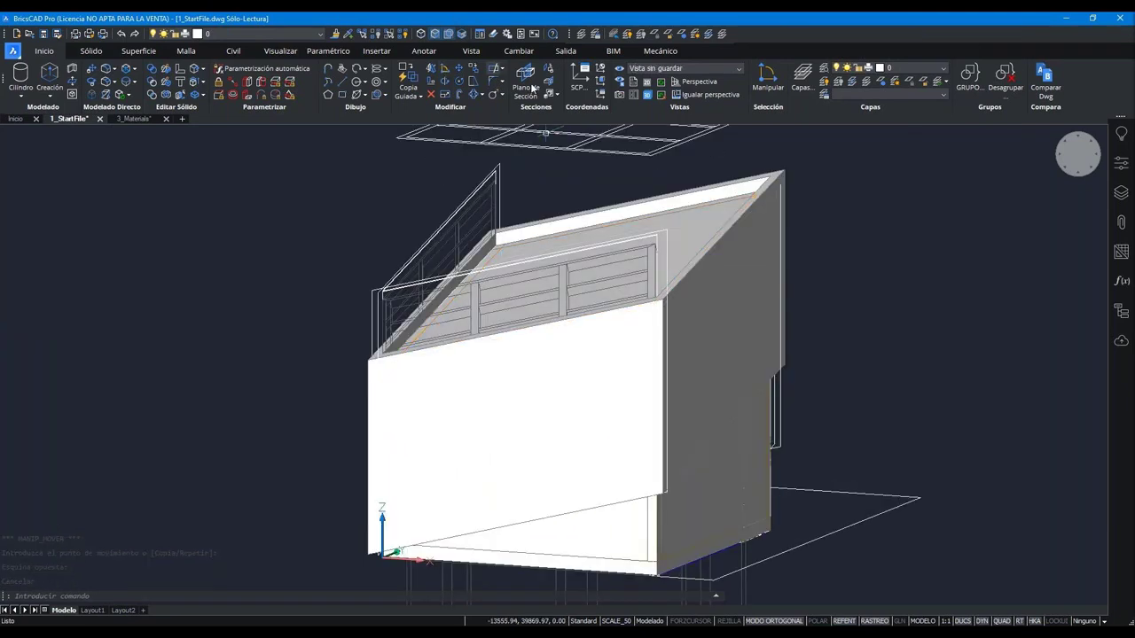
{"action": "left_click", "coordinate": [1080, 179]}
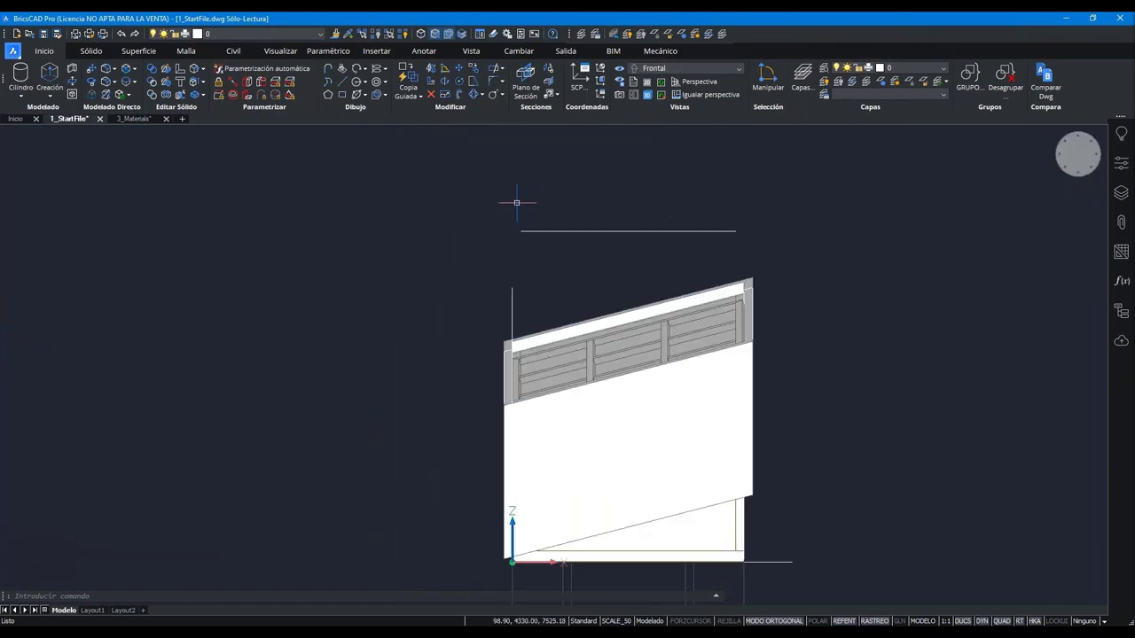
{"action": "left_click", "coordinate": [478, 194]}
{"action": "key", "text": "Escape"}
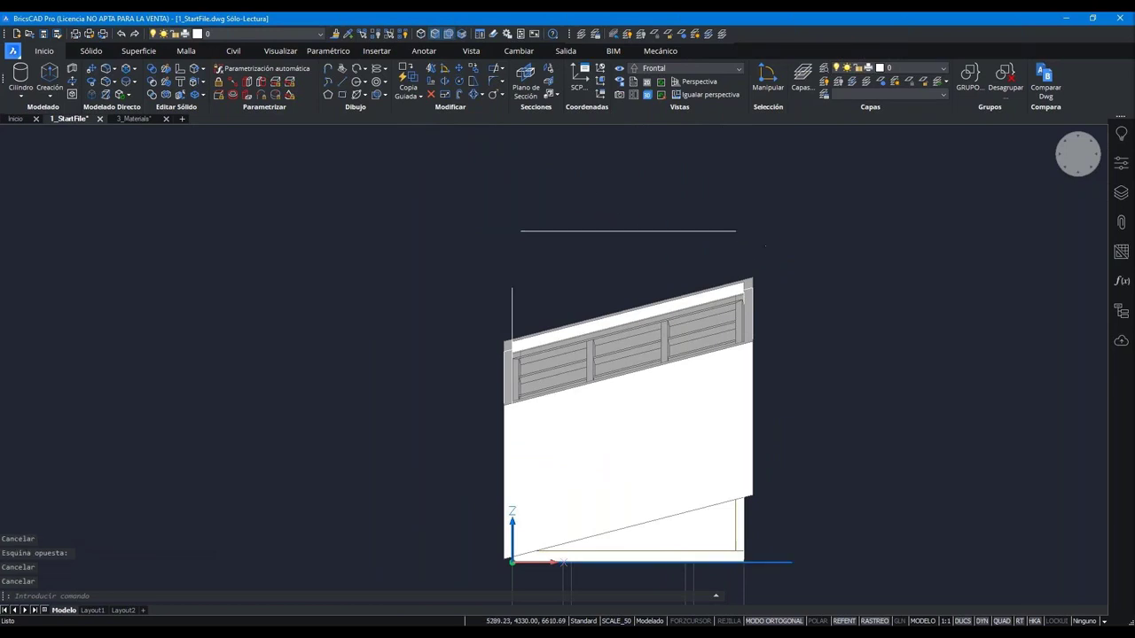
{"action": "left_click", "coordinate": [785, 252]}
{"action": "left_click", "coordinate": [512, 192]}
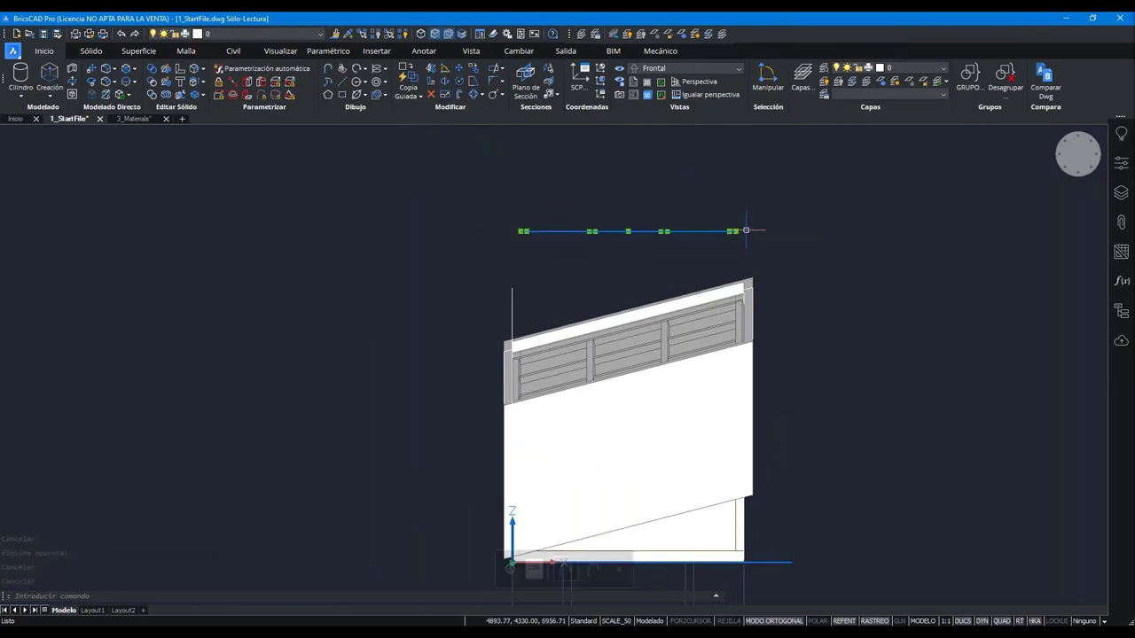
{"action": "mouse_move", "coordinate": [688, 281]}
{"action": "middle_mouse_down", "text": "shift"}
{"action": "mouse_move", "coordinate": [665, 343]}
{"action": "mouse_move", "coordinate": [870, 259]}
{"action": "middle_mouse_up", "text": "shift"}
{"action": "key", "text": "Escape"}
{"action": "key", "text": "Escape"}
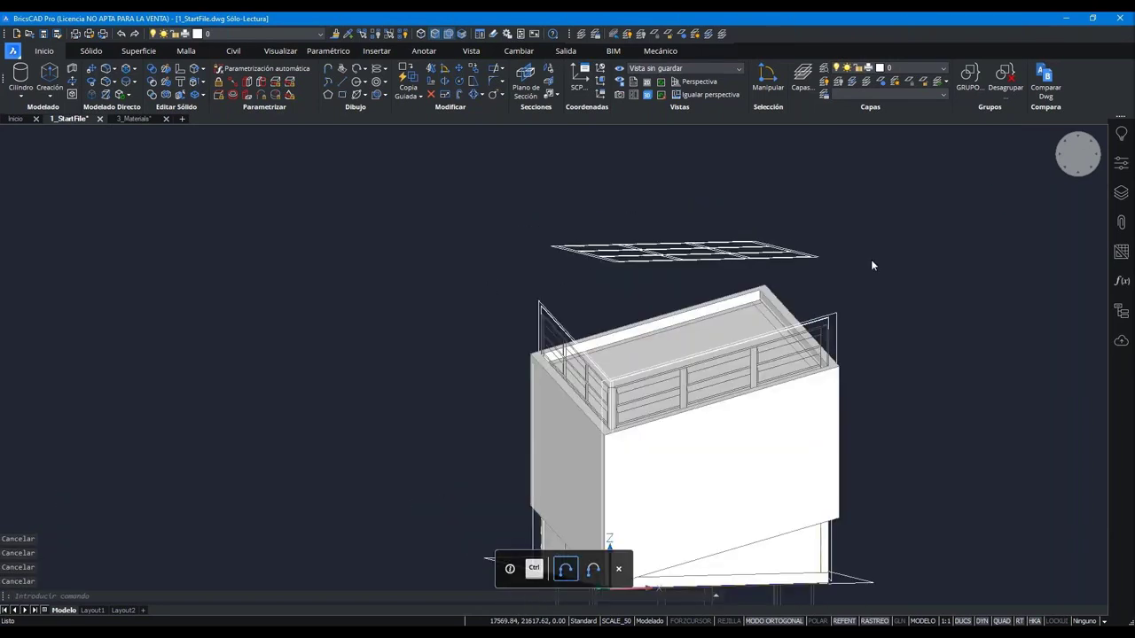
{"action": "left_click", "coordinate": [855, 274]}
- Isolate the beam grid and roof slab and orbit to a low view
{"action": "left_click", "coordinate": [479, 262]}
{"action": "middle_click_drag", "start_coordinate": [456, 208], "coordinate": [684, 355], "text": "shift"}
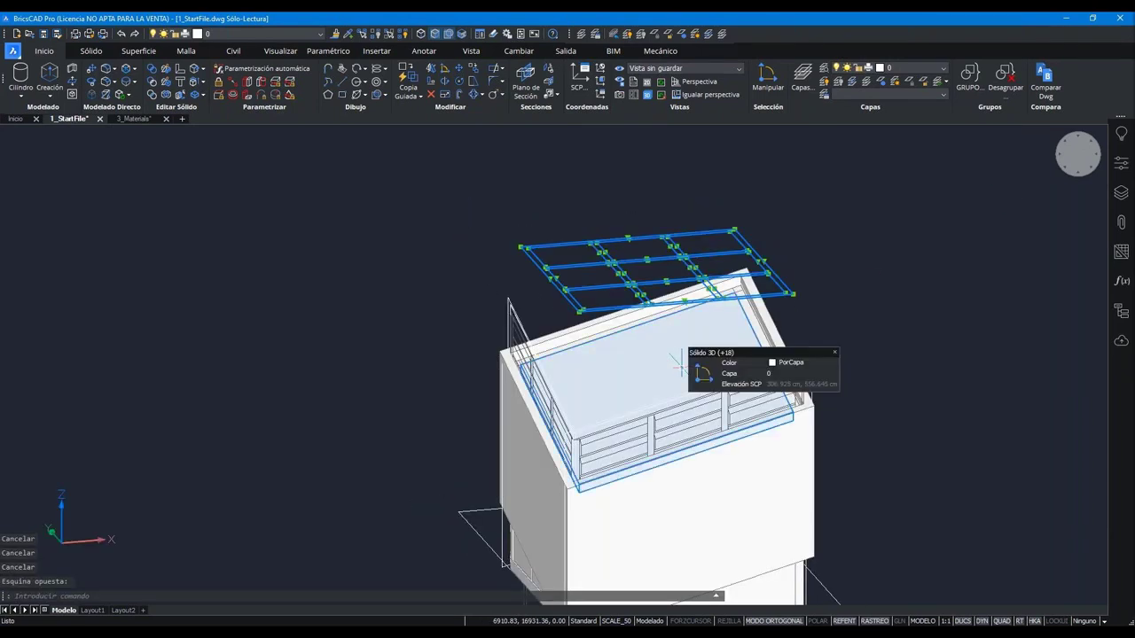
{"action": "key", "text": "ctrl+shift+i"}
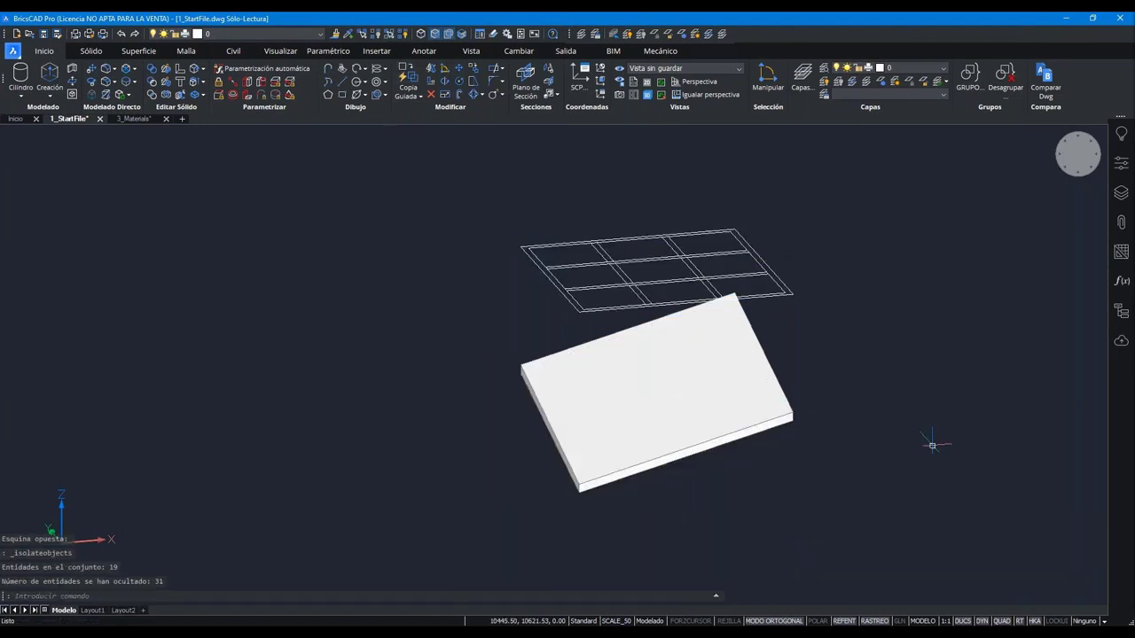
{"action": "middle_click_drag", "start_coordinate": [780, 461], "coordinate": [792, 403], "text": "shift"}
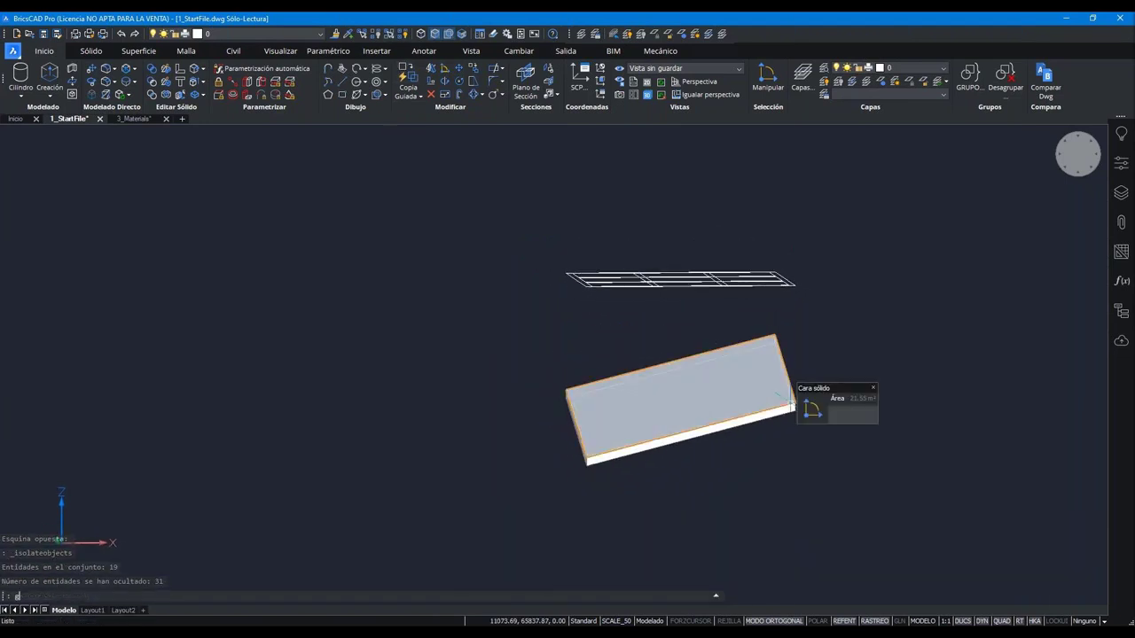
- Project the wireframe grid lines onto the slab solid's top face
{"action": "type", "text": "eome"}
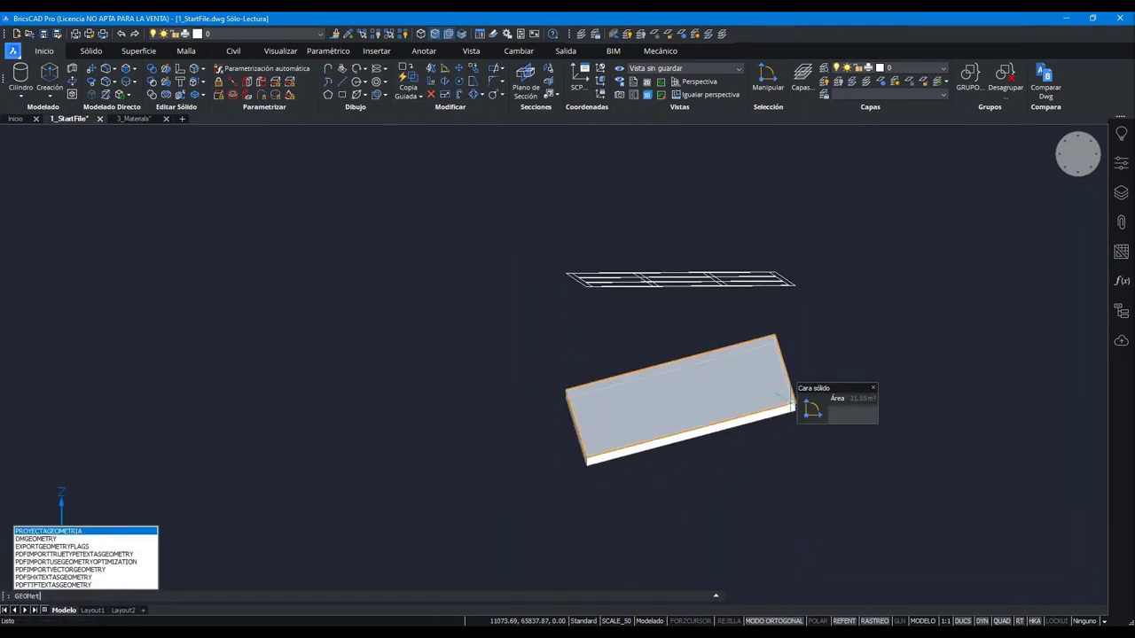
{"action": "key", "text": "BackSpace"}
{"action": "key", "text": "Return"}
{"action": "left_click", "coordinate": [827, 310]}
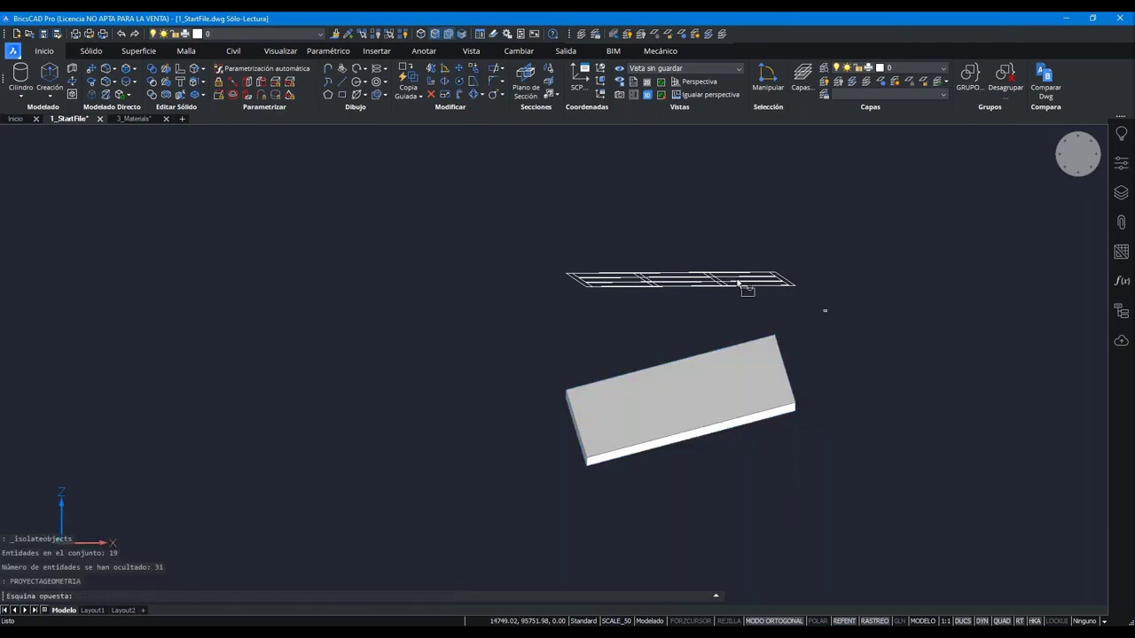
{"action": "left_click", "coordinate": [438, 209]}
{"action": "scroll", "coordinate": [749, 398], "scroll_direction": "up", "scroll_amount": 2}
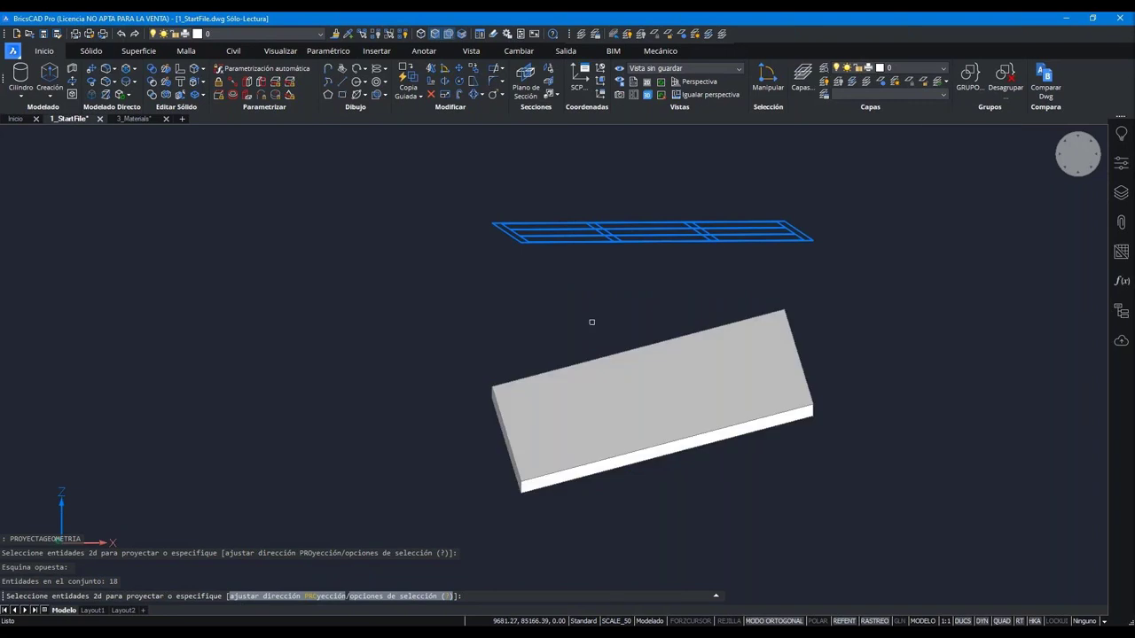
{"action": "key", "text": "Return"}
{"action": "left_click", "coordinate": [599, 383]}
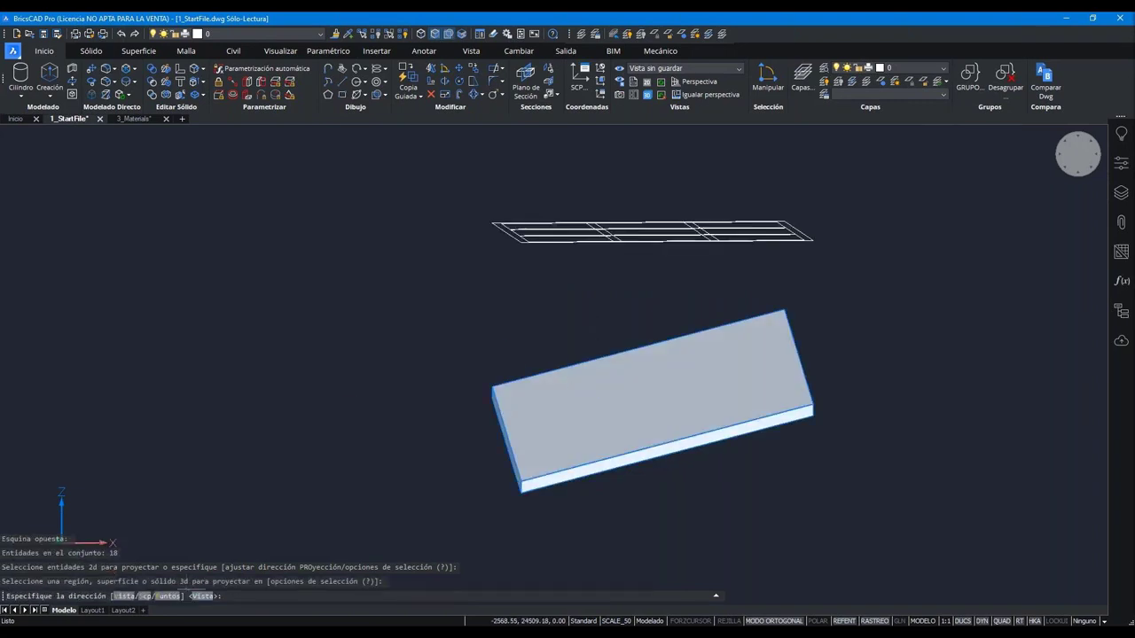
{"action": "type", "text": "S"}
{"action": "key", "text": "Return"}
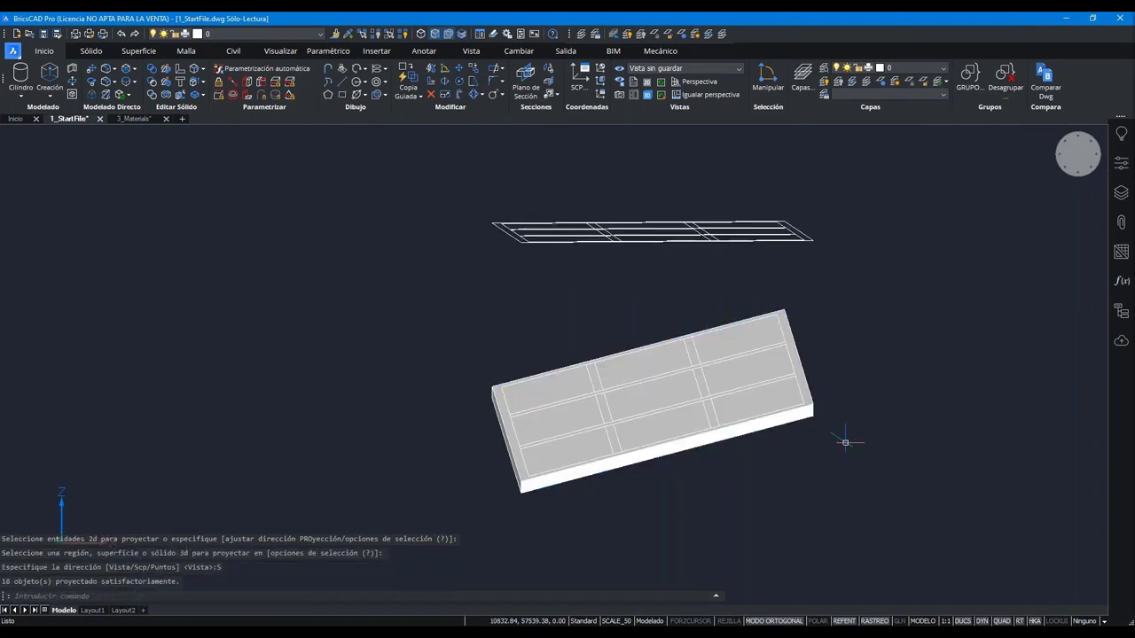
- Inspect the projected lines, then undo the projection onto the solid slab
{"action": "middle_click_drag", "start_coordinate": [836, 428], "coordinate": [695, 425], "text": "shift"}
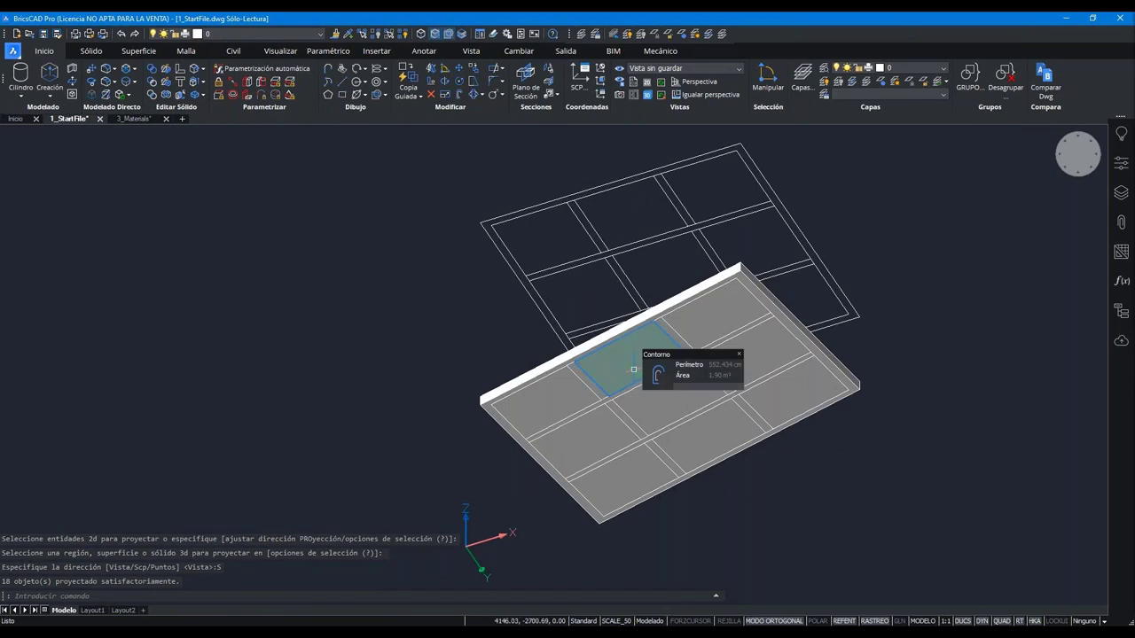
{"action": "scroll", "coordinate": [598, 454], "scroll_direction": "up", "scroll_amount": 5}
{"action": "key", "text": "Escape"}
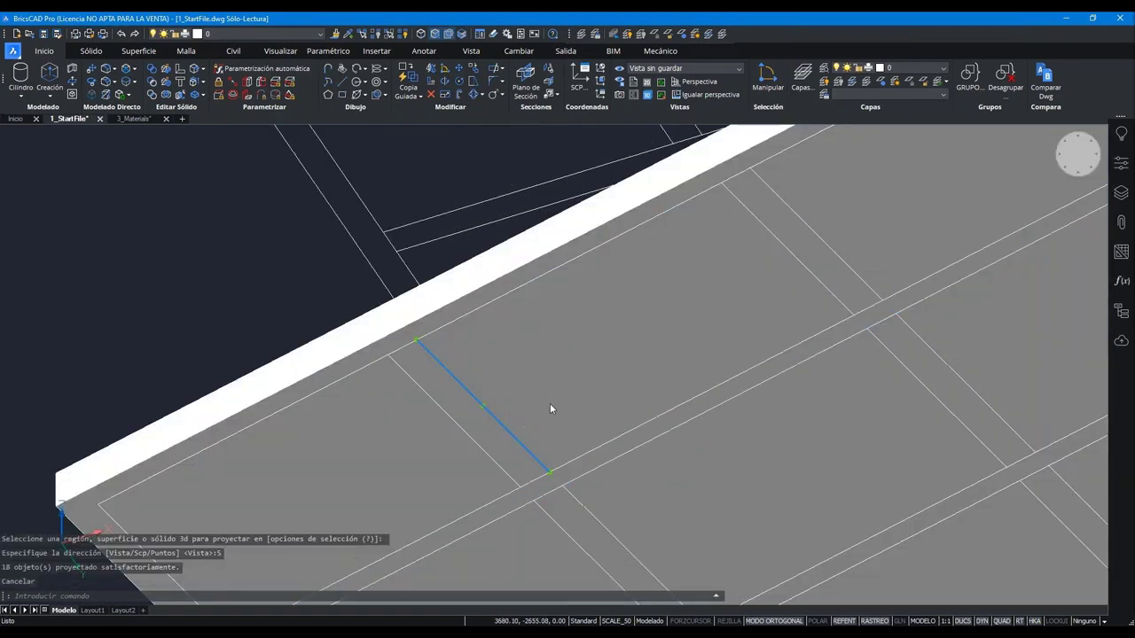
{"action": "middle_click_drag", "start_coordinate": [549, 408], "coordinate": [496, 399], "text": "shift"}
{"action": "key", "text": "Escape"}
{"action": "key", "text": "Escape"}
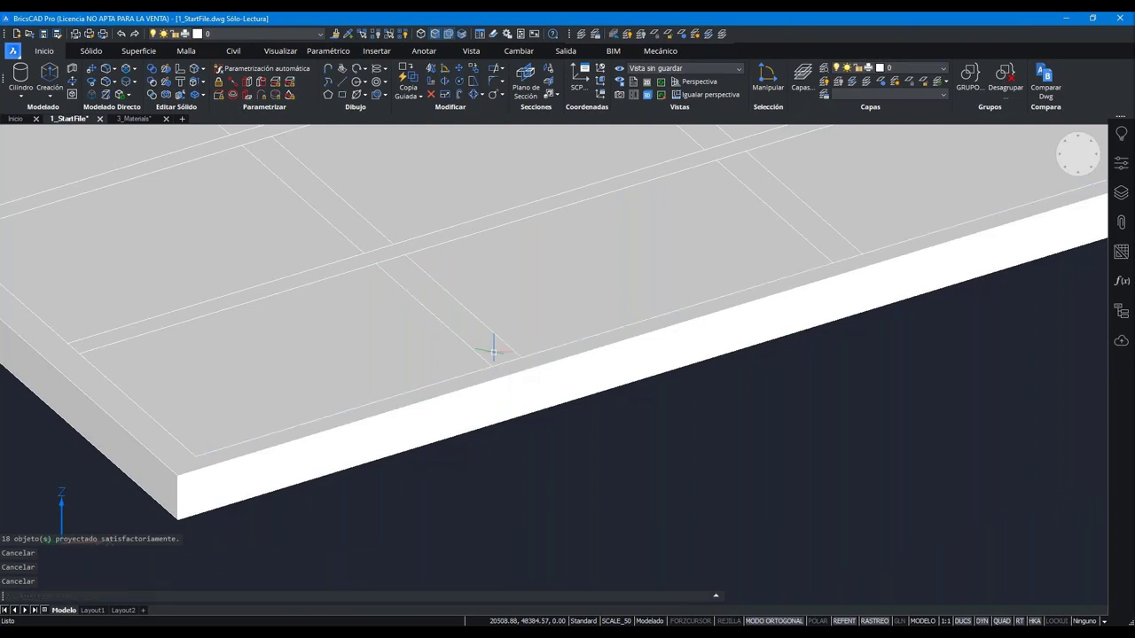
{"action": "key", "text": "ctrl+z"}
{"action": "key", "text": "ctrl+z"}
{"action": "key", "text": "ctrl+z"}
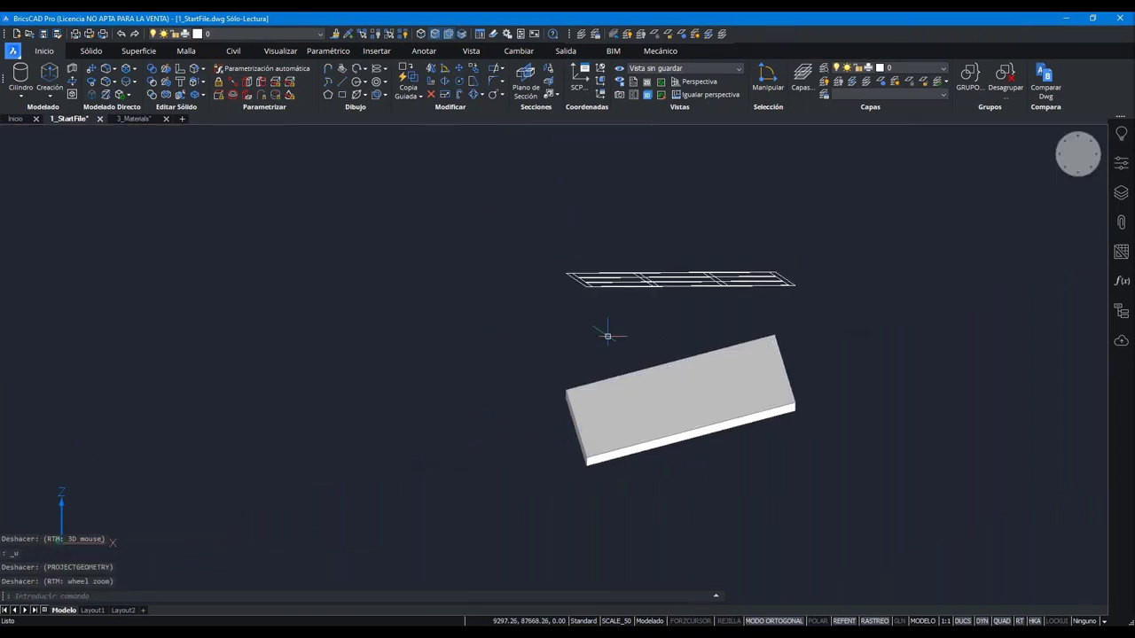
{"action": "mouse_move", "coordinate": [679, 401]}
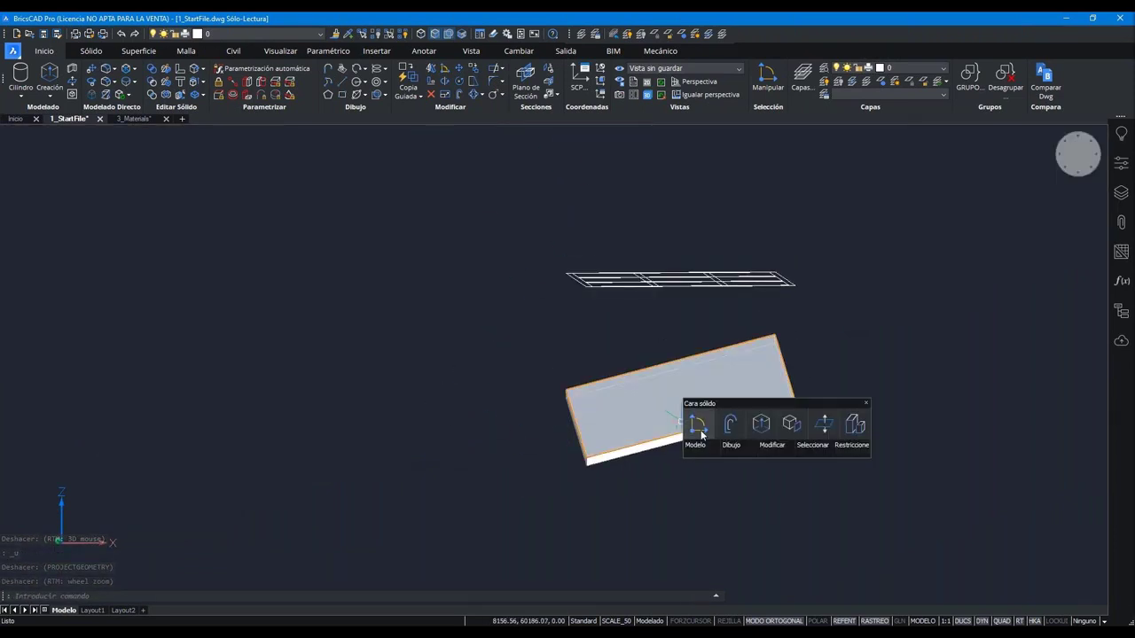
- Extract the slab's faces with XFACES and check the resulting region's properties
{"action": "left_click", "coordinate": [790, 425]}
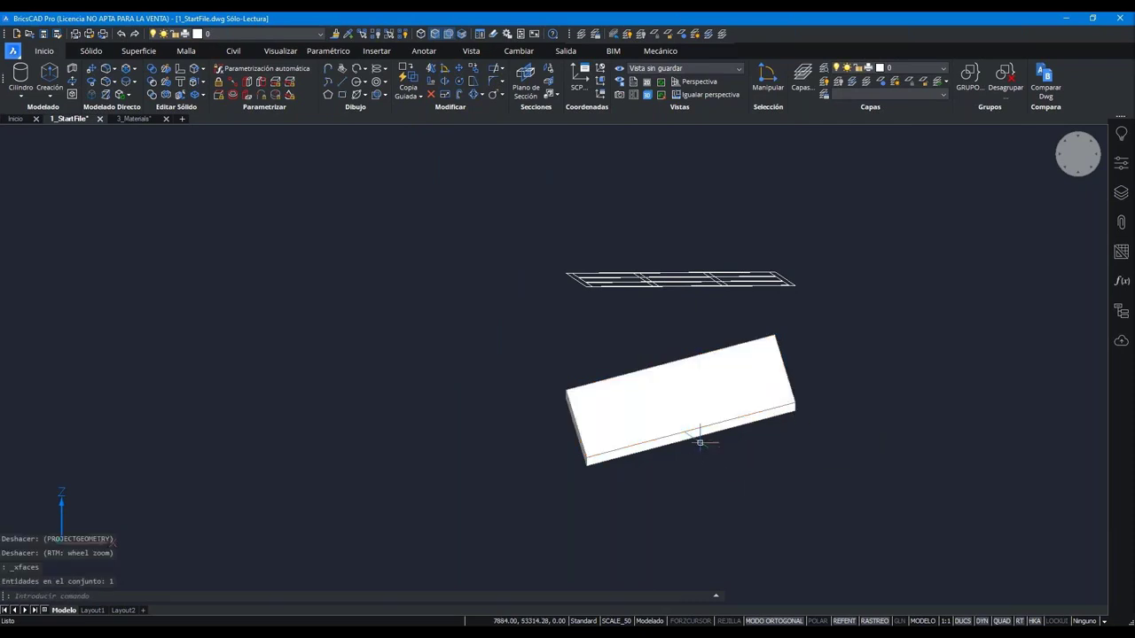
{"action": "scroll", "coordinate": [700, 443], "scroll_direction": "up", "scroll_amount": 5}
{"action": "left_click", "coordinate": [696, 404]}
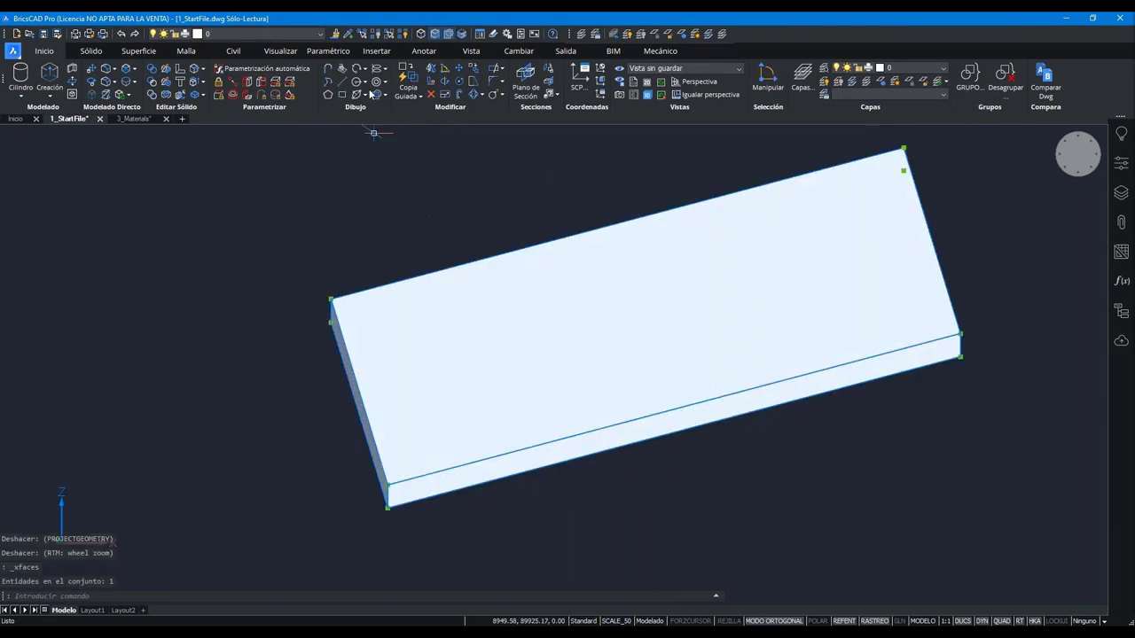
{"action": "scroll", "coordinate": [523, 364], "scroll_direction": "down", "scroll_amount": 3}
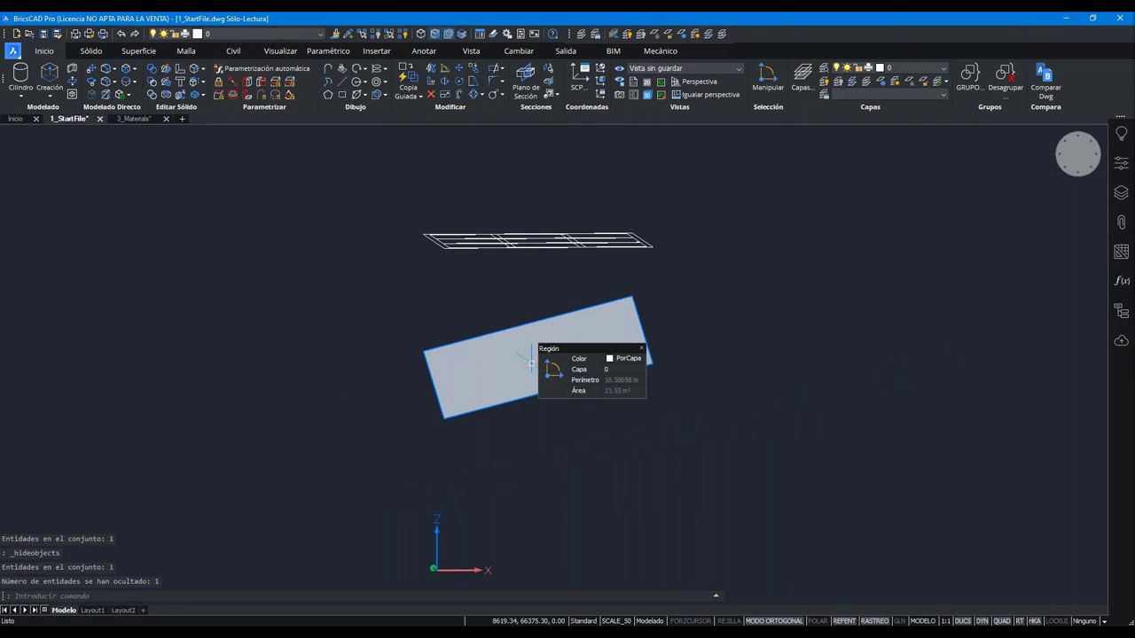
{"action": "left_click", "coordinate": [1119, 161]}
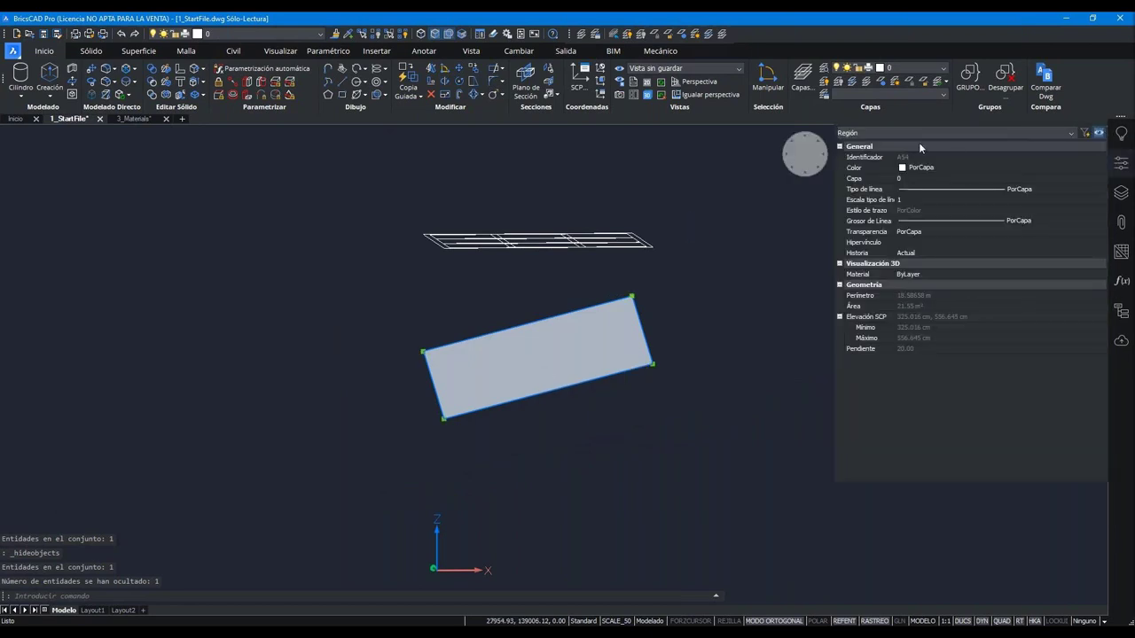
{"action": "left_click", "coordinate": [1121, 165]}
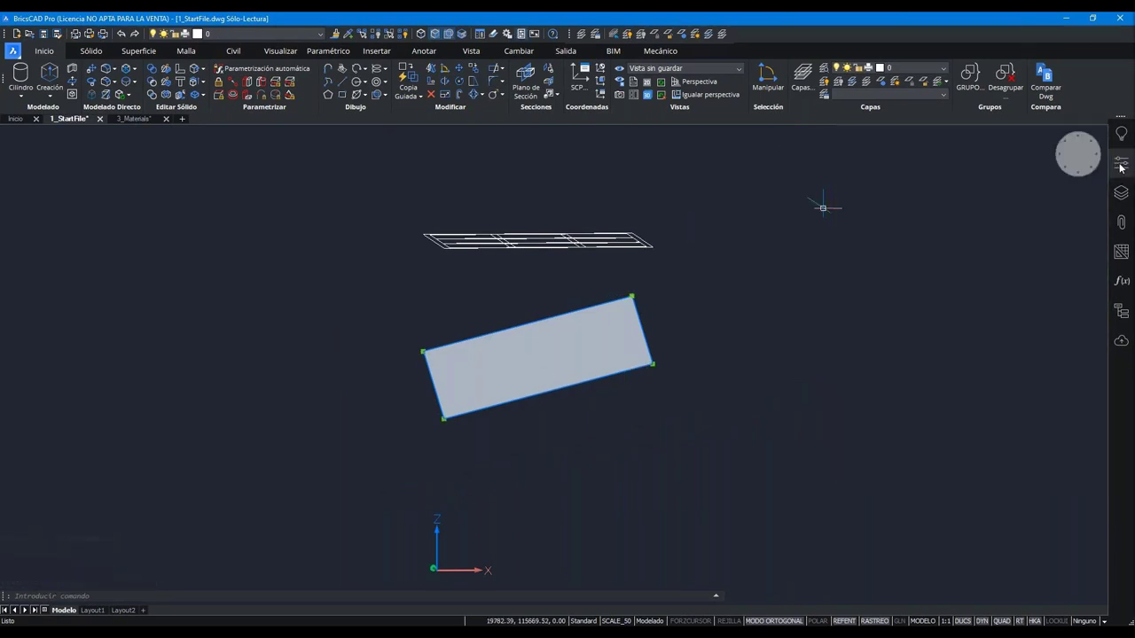
{"action": "key", "text": "Escape"}
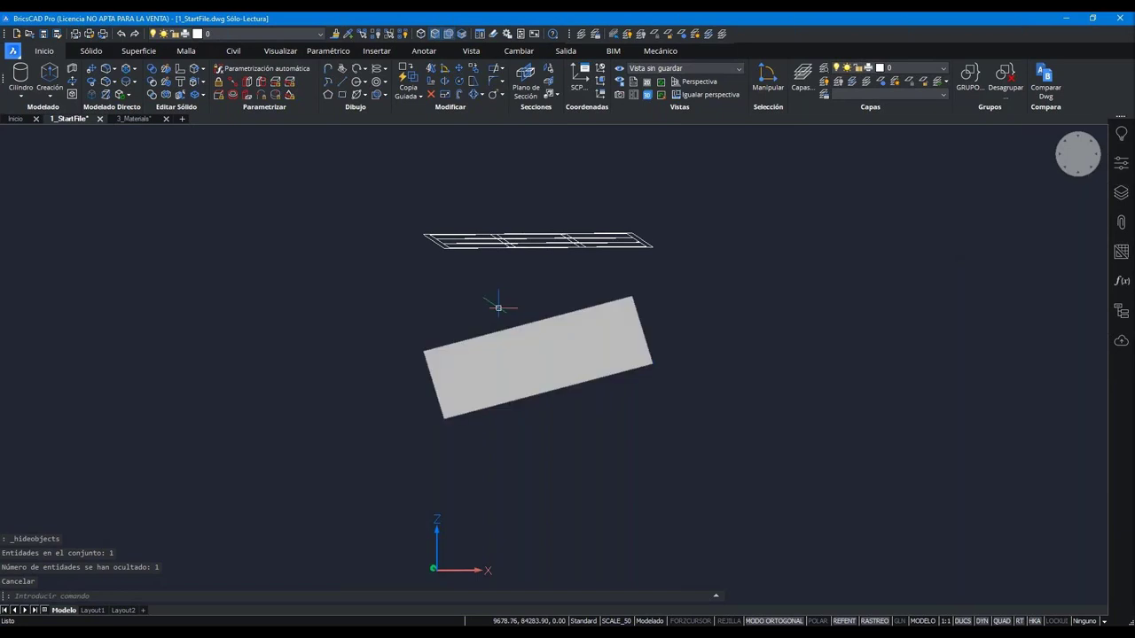
- Project the 18 grid lines onto the flat region along the UCS direction
{"action": "type", "text": "GEOM"}
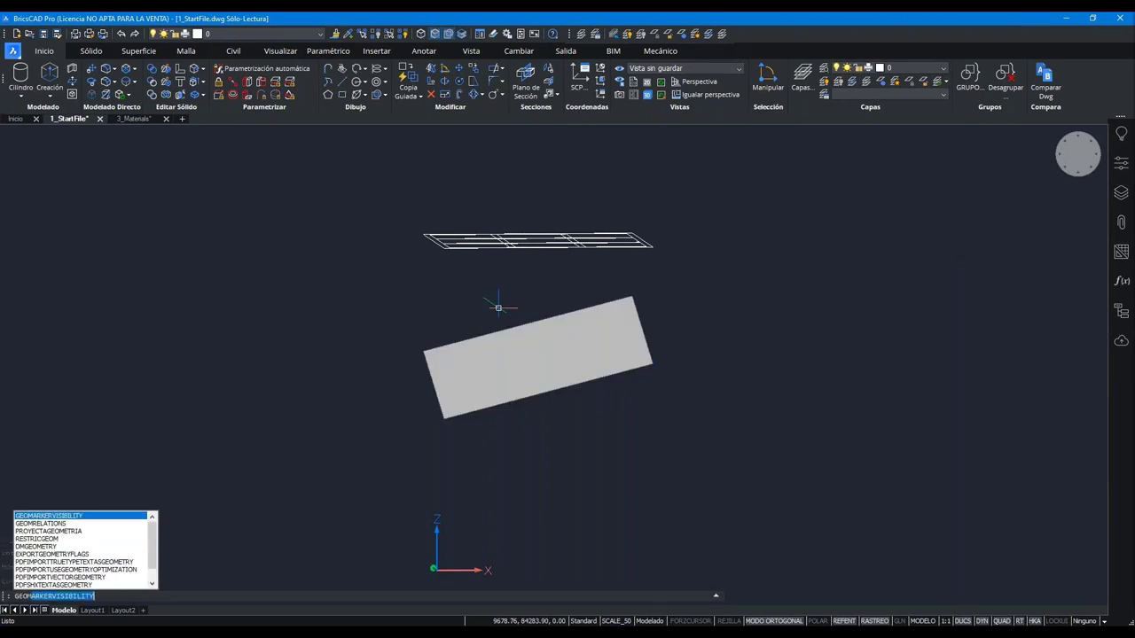
{"action": "key", "text": "BackSpace"}
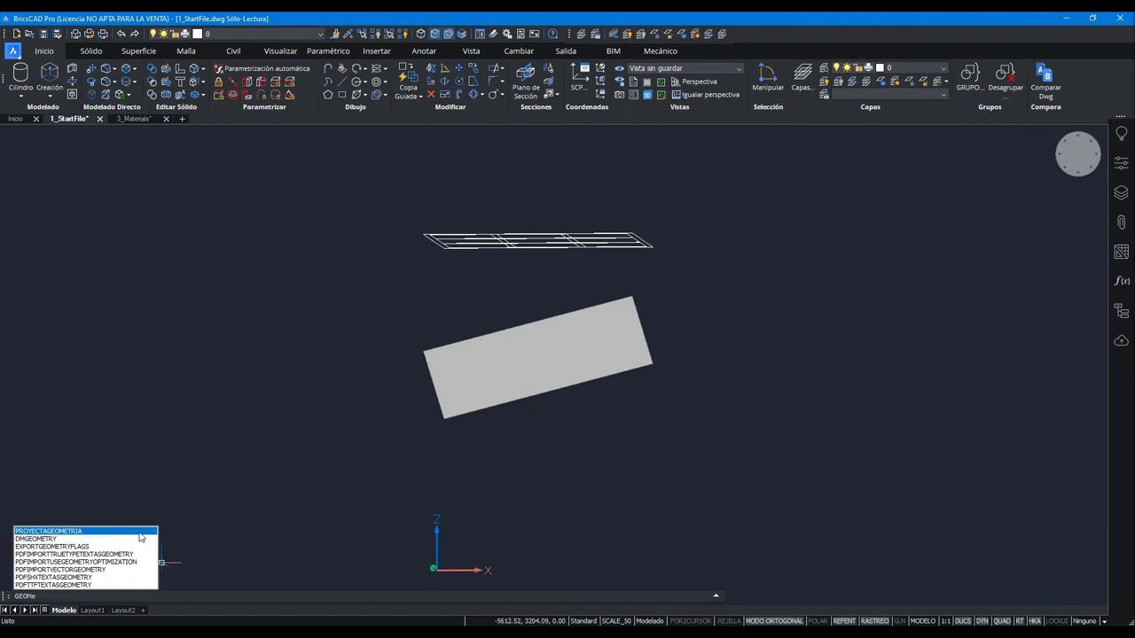
{"action": "left_click", "coordinate": [139, 534]}
{"action": "left_click", "coordinate": [585, 285]}
{"action": "key", "text": "Return"}
{"action": "left_click", "coordinate": [568, 326]}
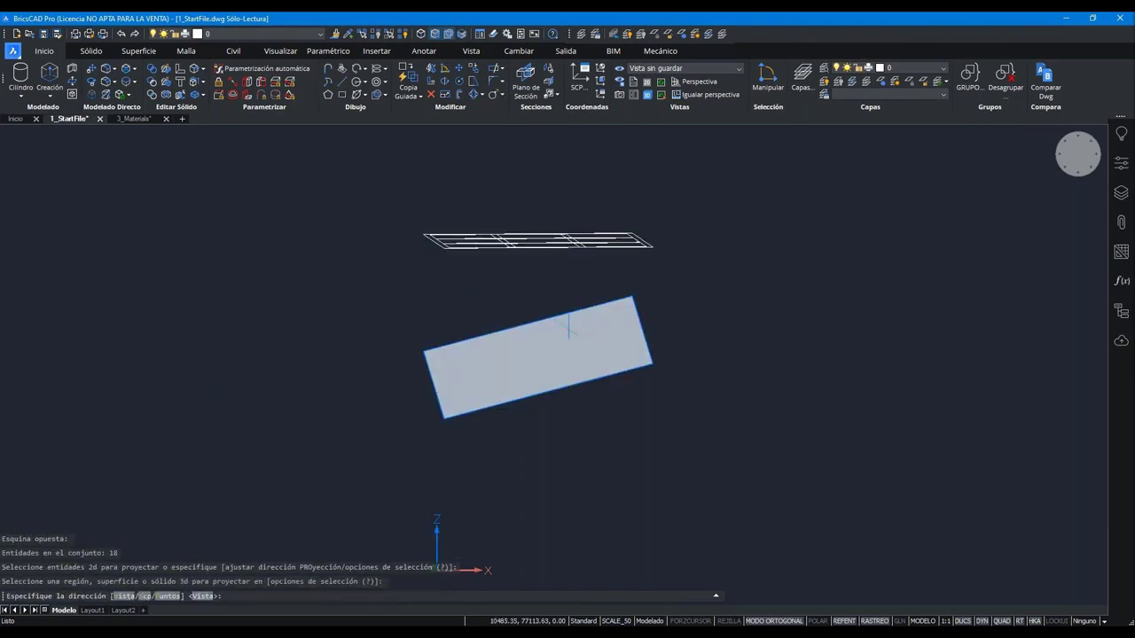
{"action": "left_click", "coordinate": [147, 598]}
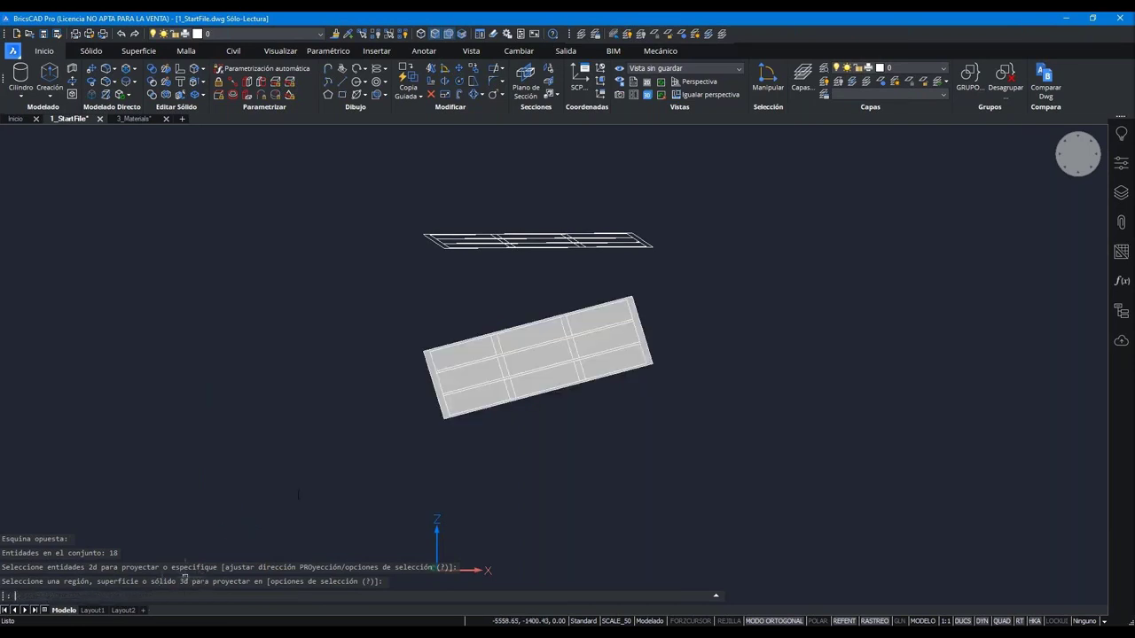
- Erase the original upper wireframe grid and bring the plate into view
{"action": "left_click", "coordinate": [664, 274]}
{"action": "left_click", "coordinate": [388, 192]}
{"action": "key", "text": "Delete"}
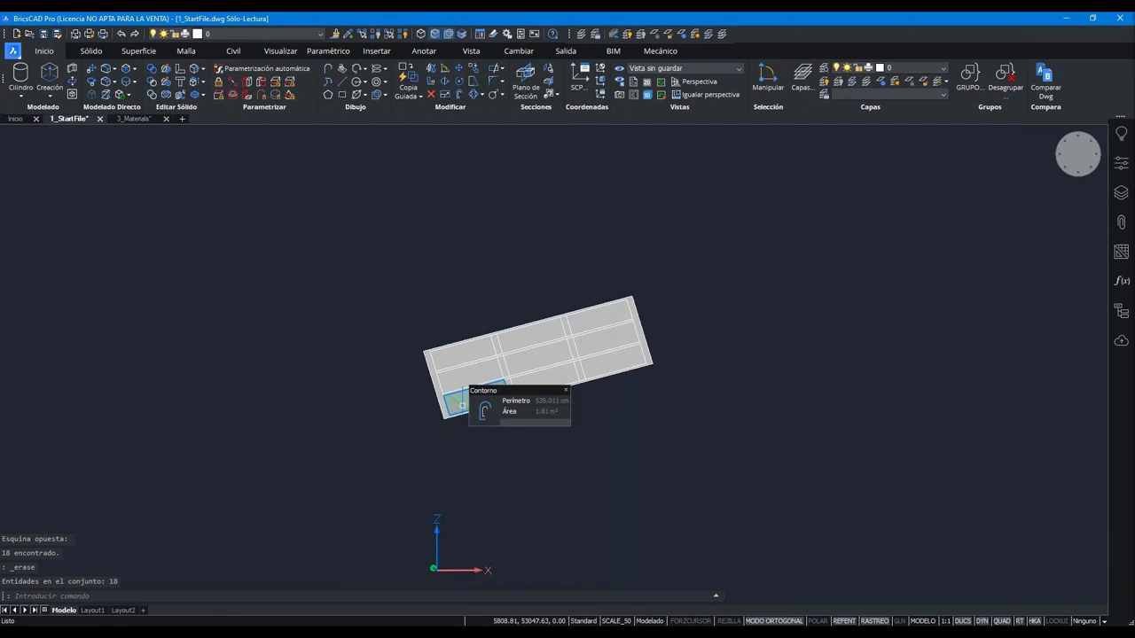
{"action": "scroll", "coordinate": [462, 403], "scroll_direction": "up", "scroll_amount": 5}
{"action": "mouse_move", "coordinate": [463, 403]}
{"action": "middle_mouse_down"}
{"action": "mouse_move", "coordinate": [613, 295]}
{"action": "mouse_move", "coordinate": [532, 443]}
{"action": "middle_mouse_up"}
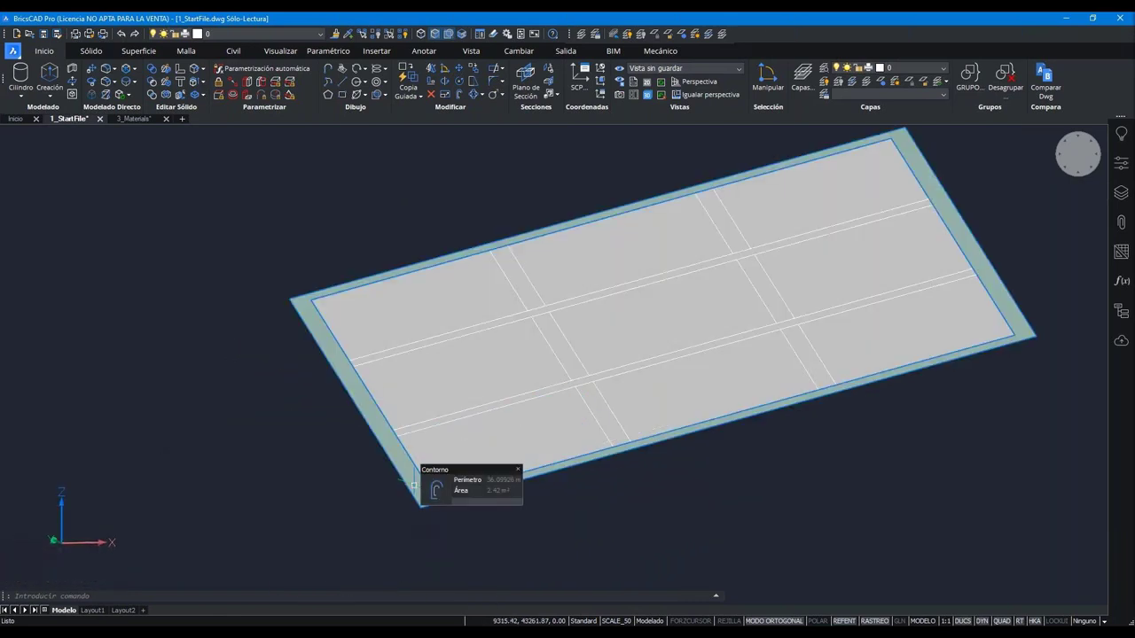
- Try extruding the plate's outer border strip, then undo that extrusion
{"action": "left_click", "coordinate": [467, 489]}
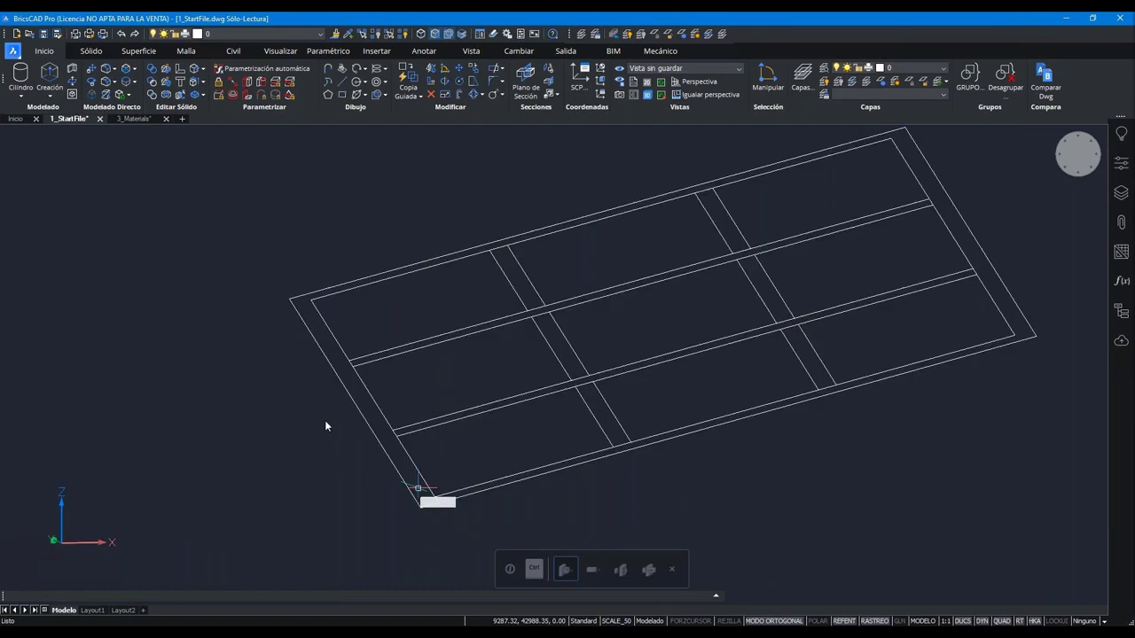
{"action": "left_click", "coordinate": [326, 417]}
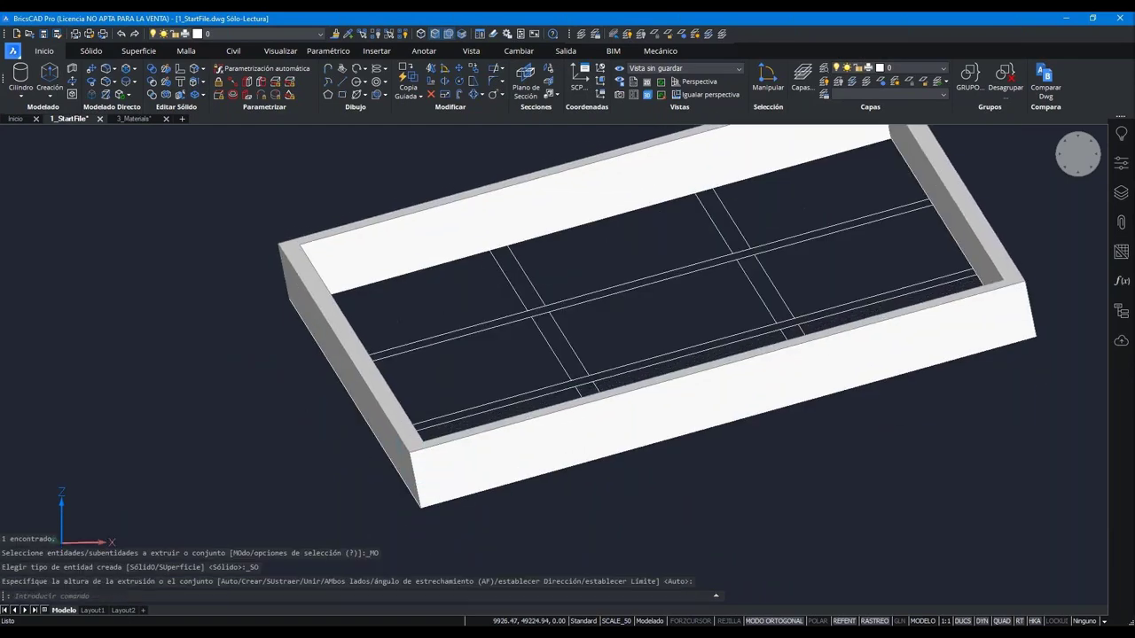
{"action": "middle_click_drag", "start_coordinate": [325, 416], "coordinate": [390, 377], "text": "shift"}
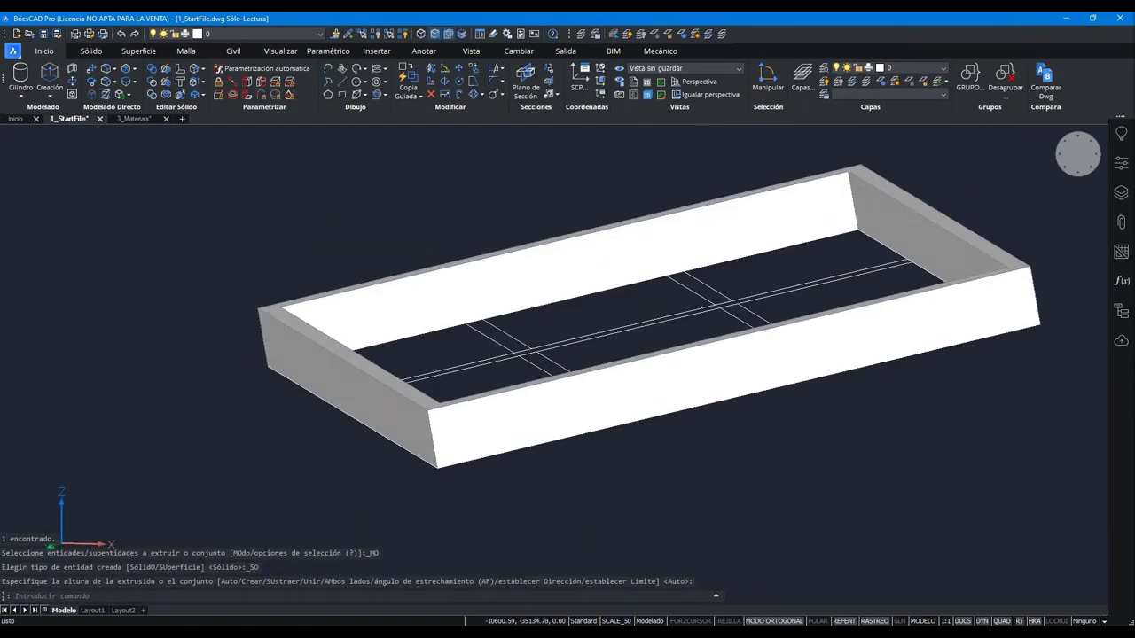
{"action": "key", "text": "ctrl+z"}
{"action": "key", "text": "ctrl+z"}
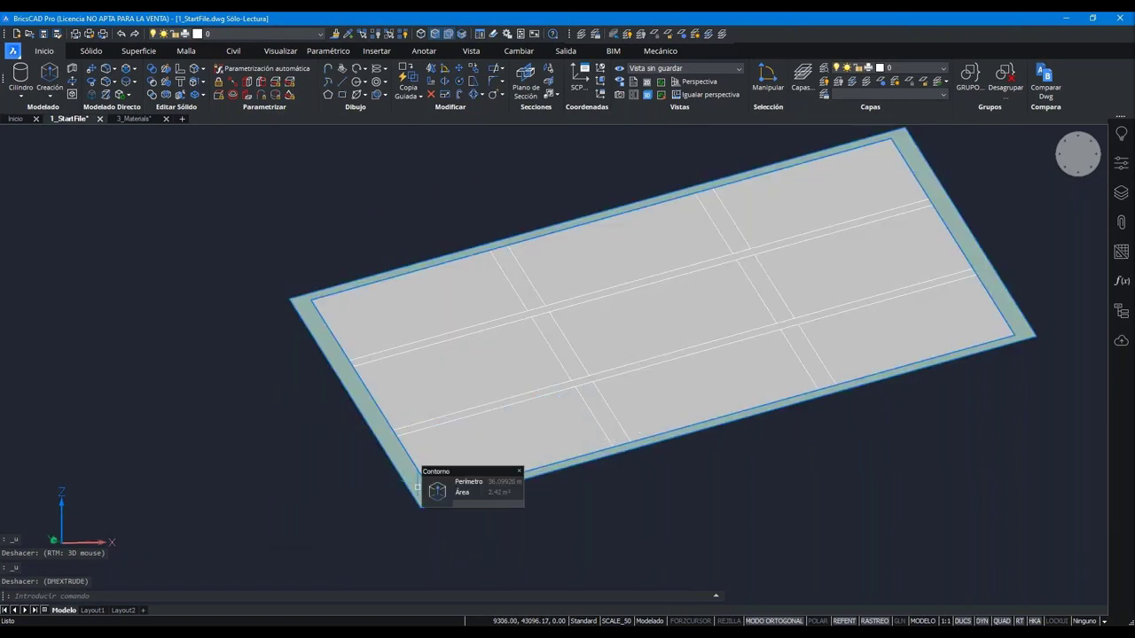
{"action": "scroll", "coordinate": [413, 480], "scroll_direction": "up", "scroll_amount": 2}
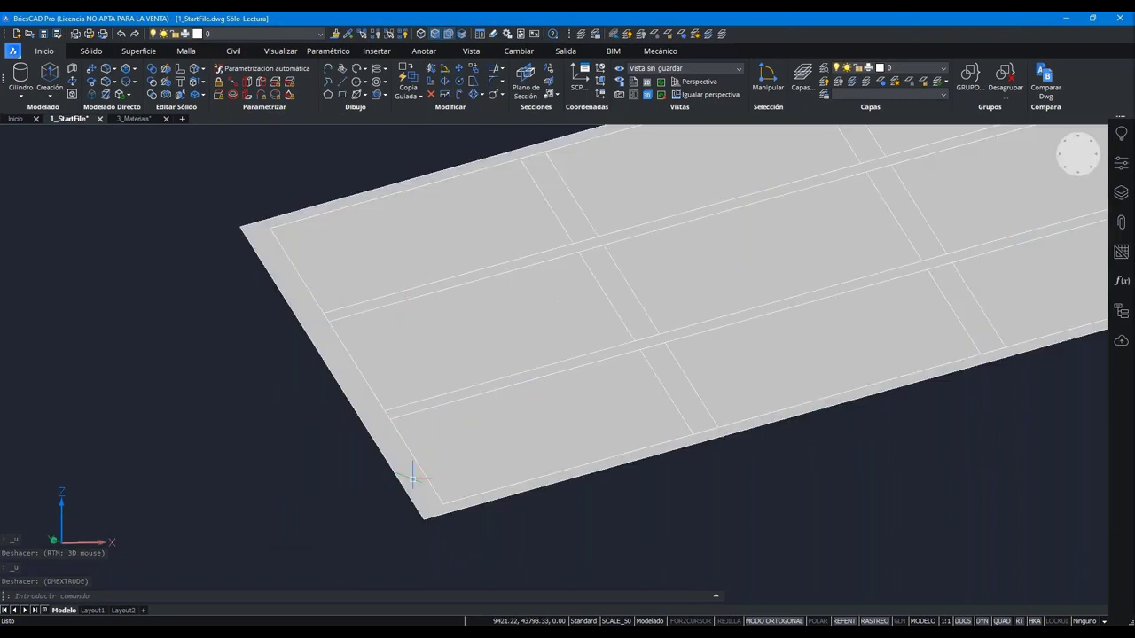
- Extrude the whole plate region into a 50-thick slab and raise its edge face
{"action": "left_click", "coordinate": [426, 487]}
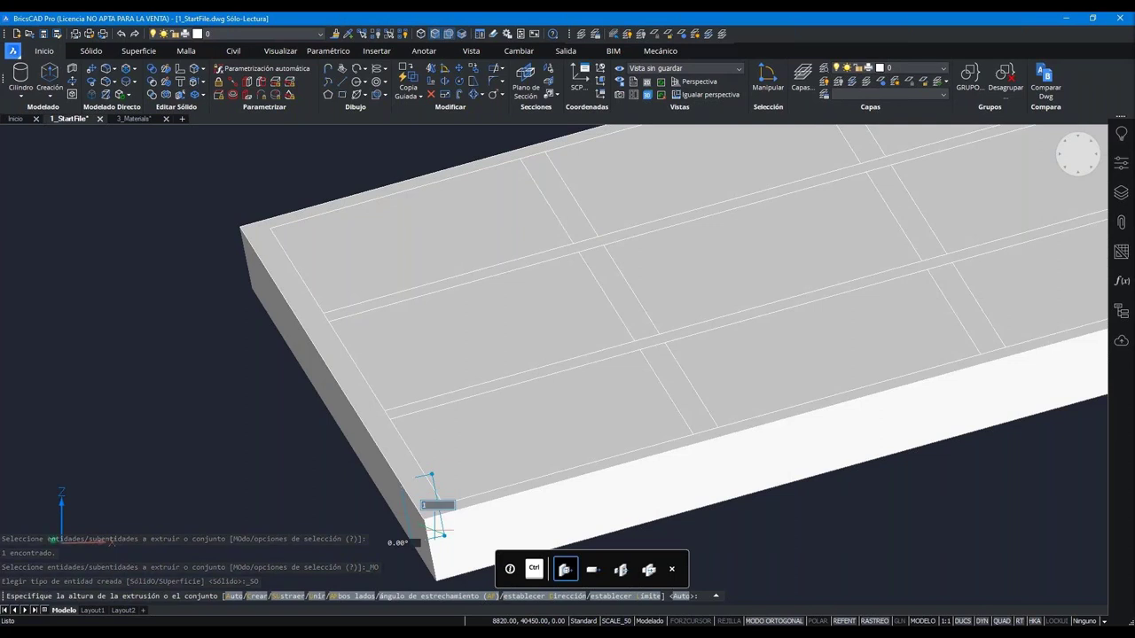
{"action": "key", "text": "Return"}
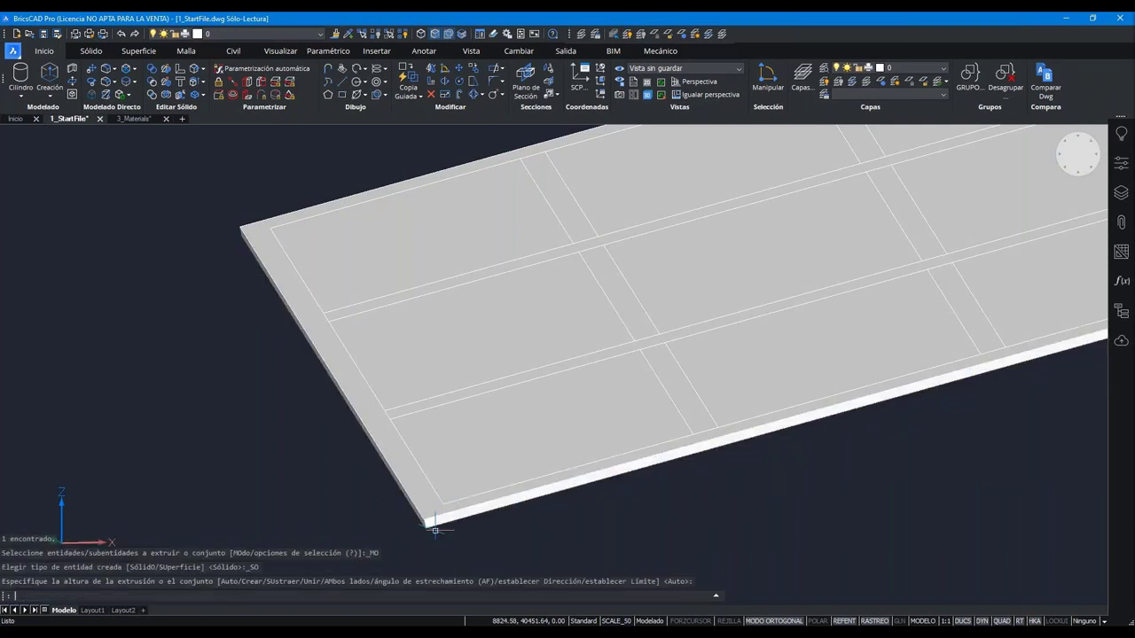
{"action": "scroll", "coordinate": [434, 532], "scroll_direction": "up", "scroll_amount": 3}
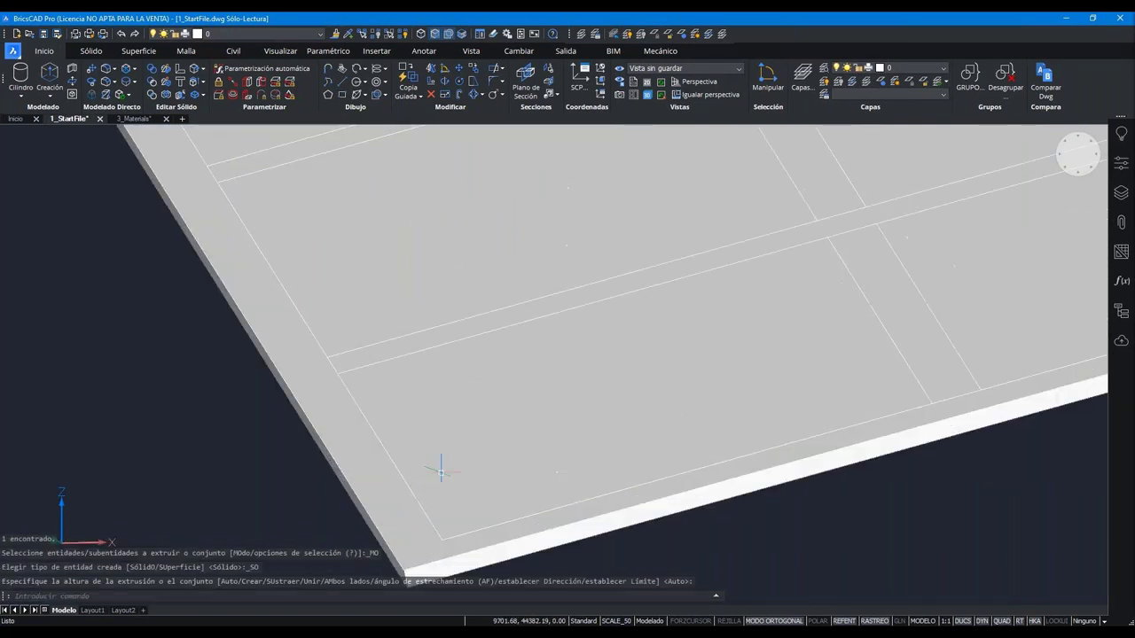
{"action": "left_click", "coordinate": [379, 472]}
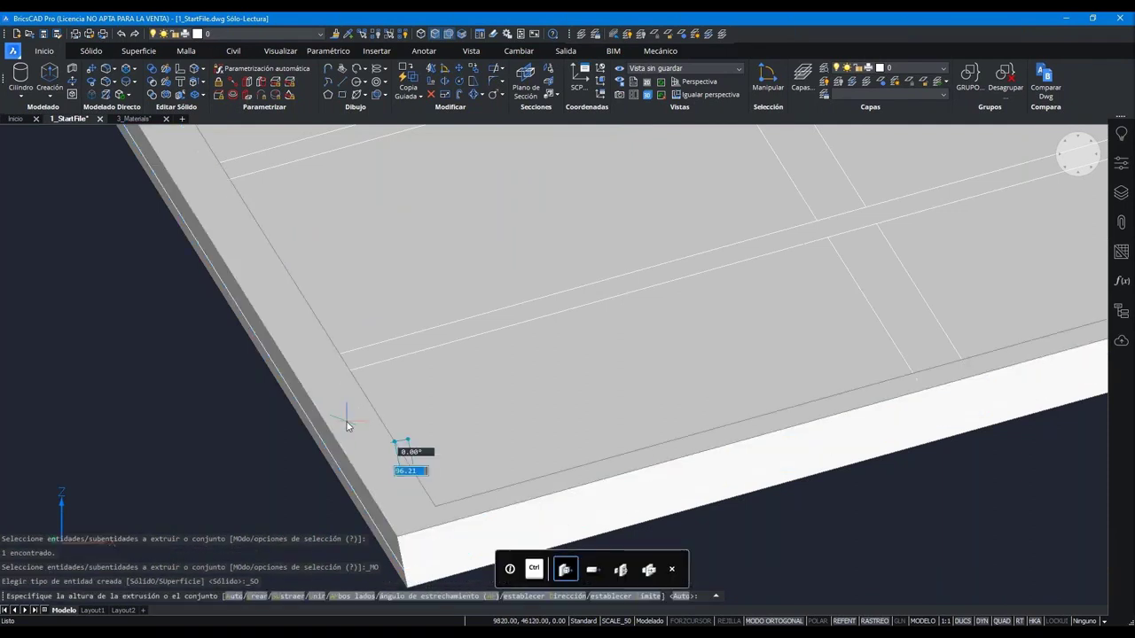
{"action": "key", "text": "Return"}
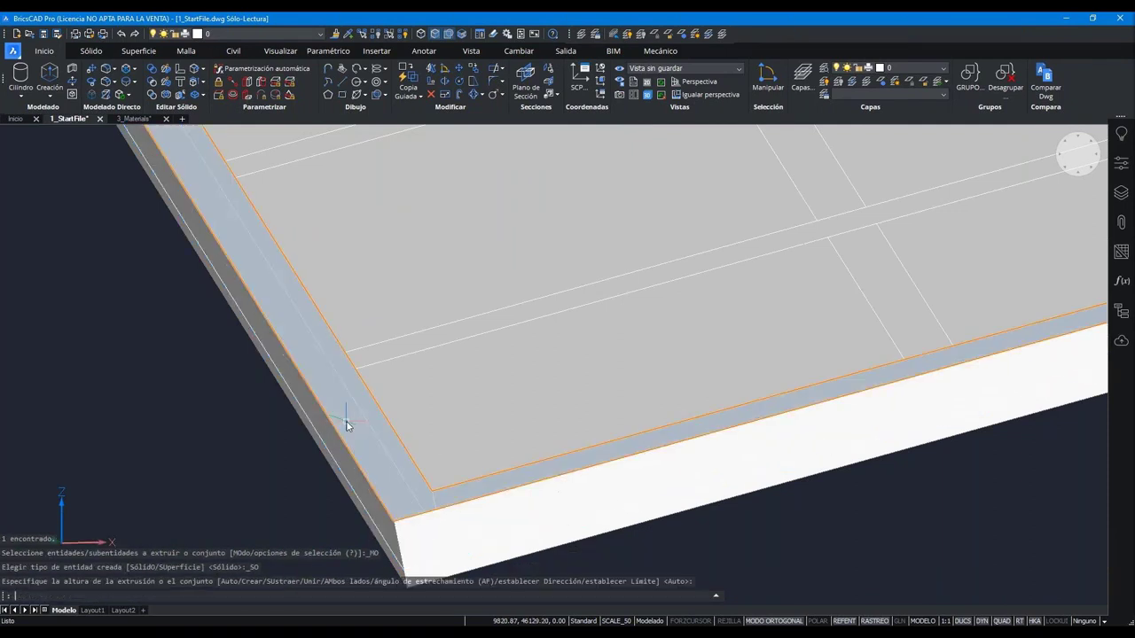
- Extrude the grid strip faces between the panes into raised beams
{"action": "scroll", "coordinate": [346, 421], "scroll_direction": "down", "scroll_amount": 3}
{"action": "scroll", "coordinate": [345, 420], "scroll_direction": "up", "scroll_amount": 5}
{"action": "scroll", "coordinate": [346, 426], "scroll_direction": "down", "scroll_amount": 5}
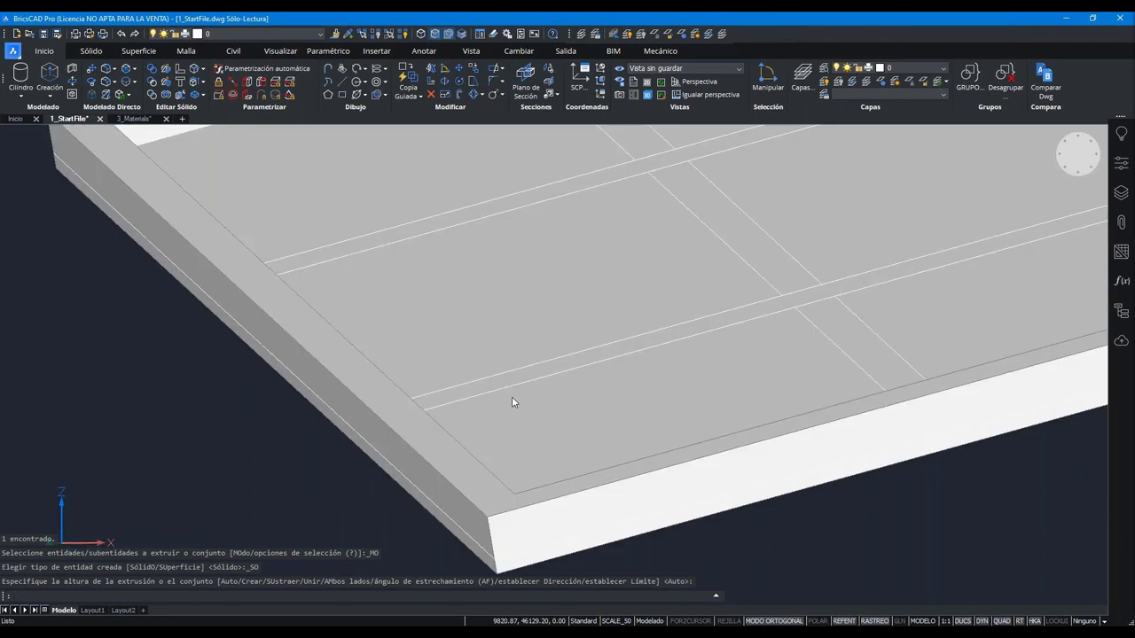
{"action": "scroll", "coordinate": [512, 396], "scroll_direction": "down", "scroll_amount": 2}
{"action": "scroll", "coordinate": [591, 346], "scroll_direction": "down", "scroll_amount": 3}
{"action": "left_click", "coordinate": [551, 345]}
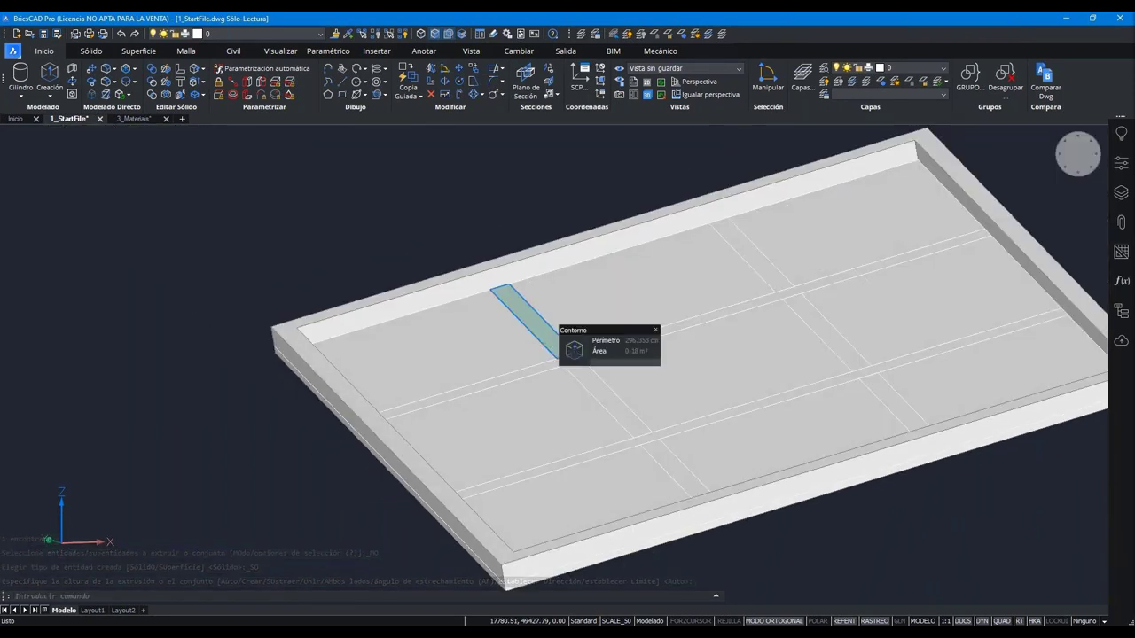
{"action": "left_click", "coordinate": [752, 256]}
{"action": "left_click", "coordinate": [825, 331]}
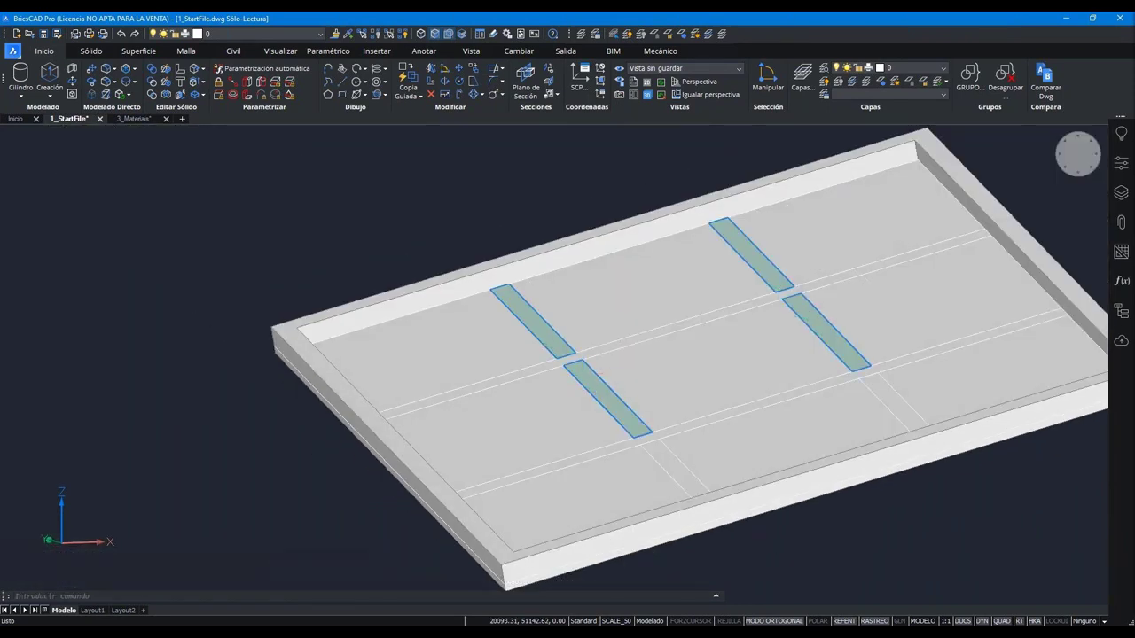
{"action": "left_click", "coordinate": [823, 380]}
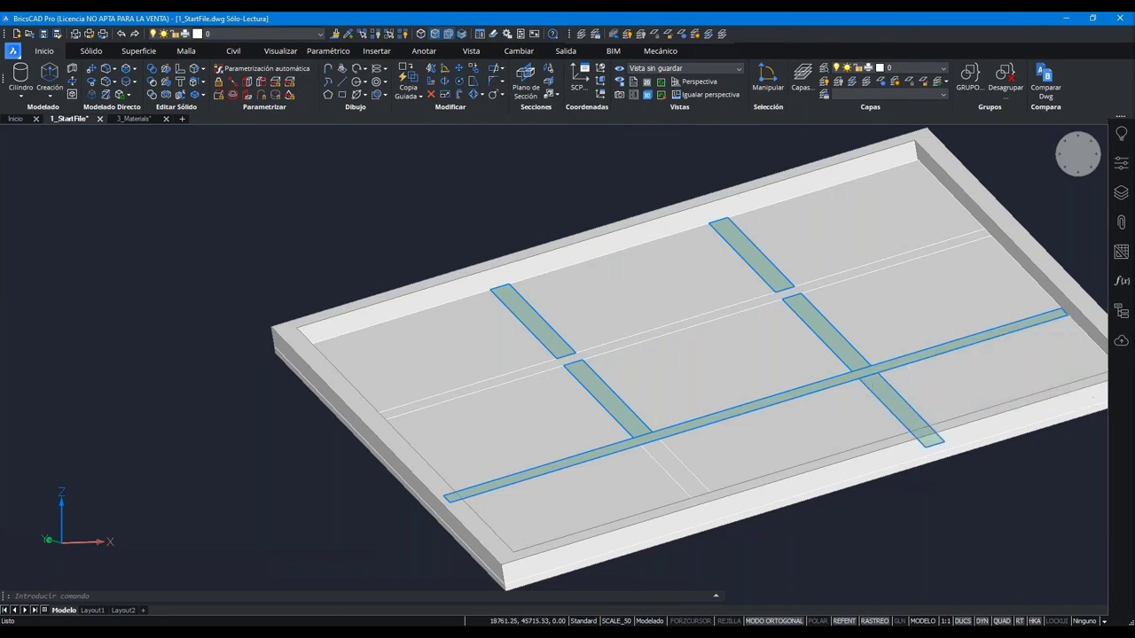
{"action": "scroll", "coordinate": [651, 333], "scroll_direction": "up", "scroll_amount": 3}
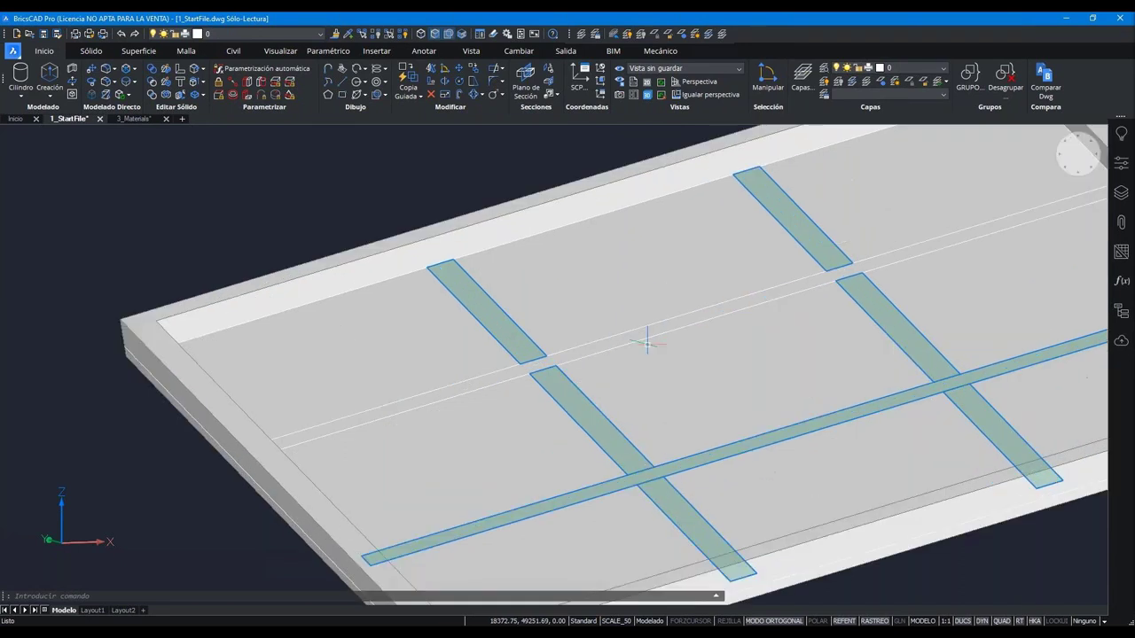
{"action": "scroll", "coordinate": [647, 336], "scroll_direction": "up", "scroll_amount": 3}
{"action": "left_click", "coordinate": [655, 338]}
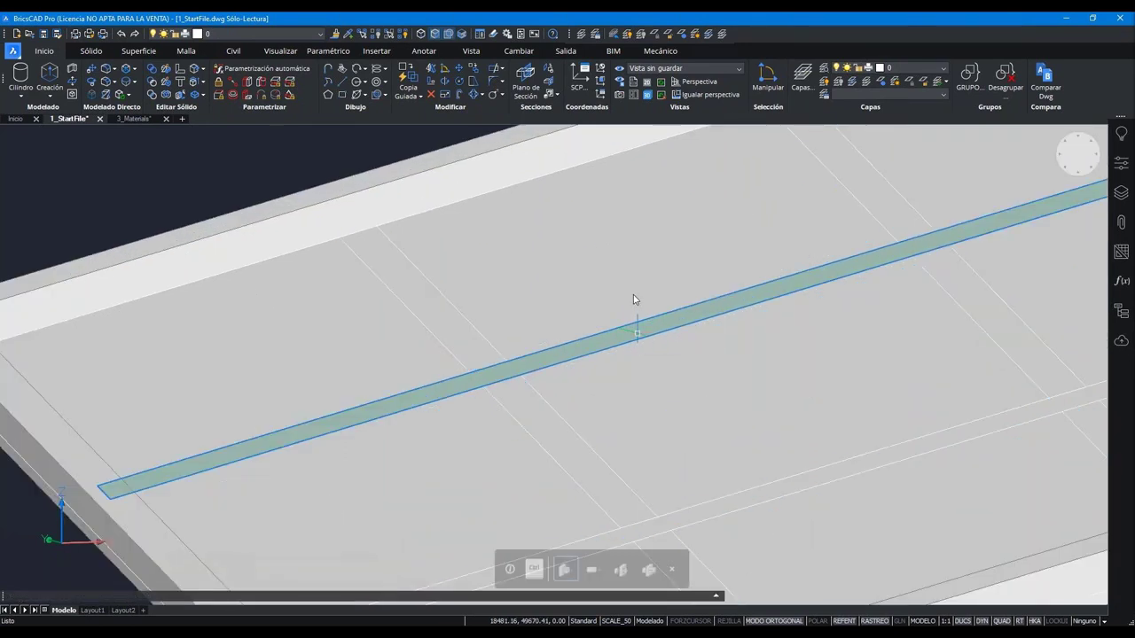
{"action": "scroll", "coordinate": [633, 294], "scroll_direction": "down", "scroll_amount": 5}
{"action": "scroll", "coordinate": [633, 294], "scroll_direction": "down", "scroll_amount": 2}
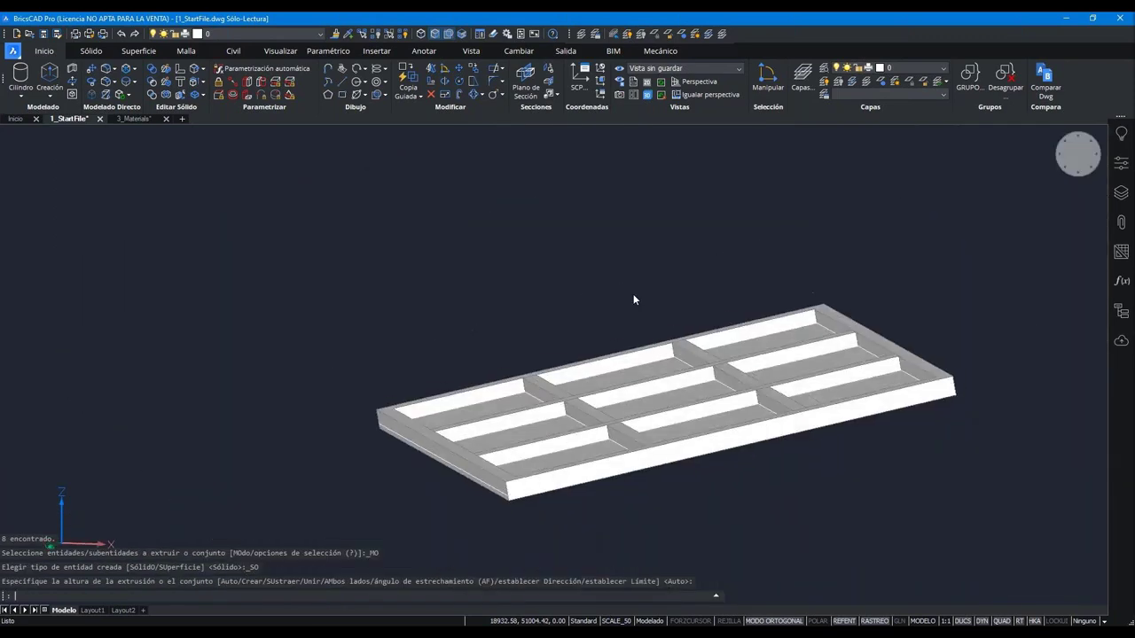
{"action": "scroll", "coordinate": [633, 293], "scroll_direction": "up", "scroll_amount": 1}
{"action": "scroll", "coordinate": [633, 299], "scroll_direction": "up", "scroll_amount": 1}
{"action": "scroll", "coordinate": [620, 252], "scroll_direction": "down", "scroll_amount": 2}
{"action": "key", "text": "Return"}
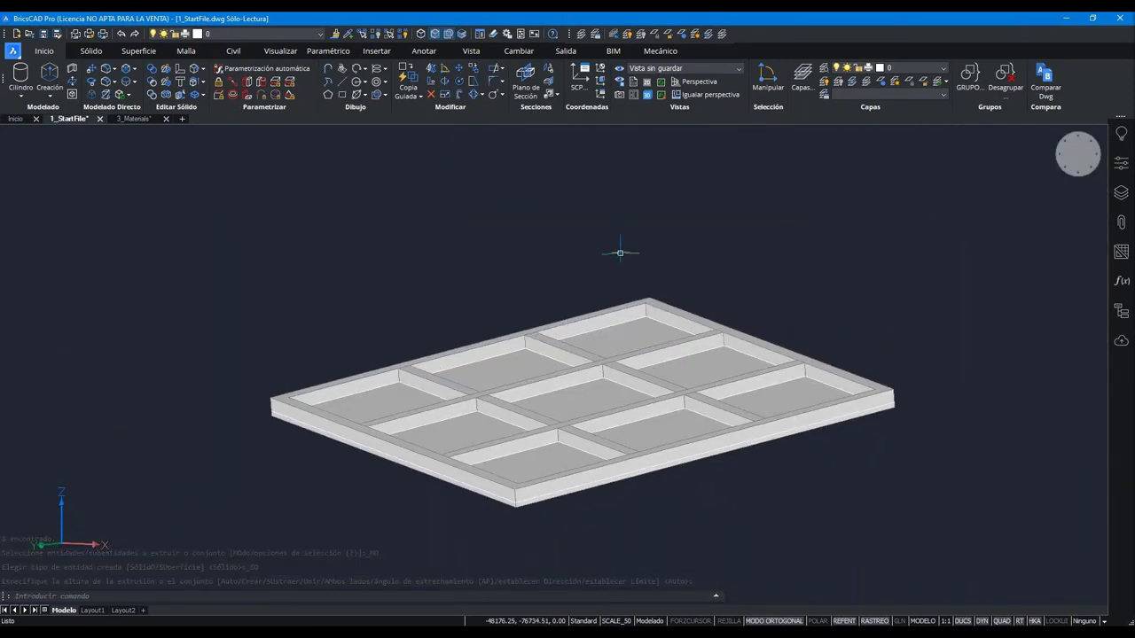
- Erase the base slab beneath the beams
{"action": "left_click", "coordinate": [405, 38]}
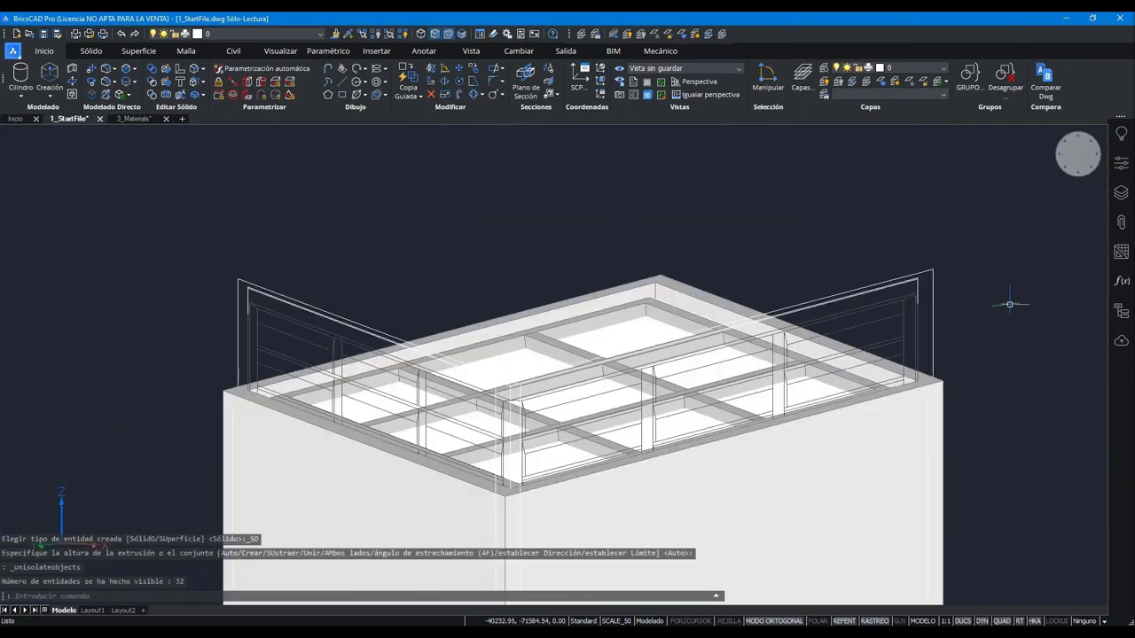
{"action": "key", "text": "ctrl+z"}
{"action": "left_click", "coordinate": [364, 407]}
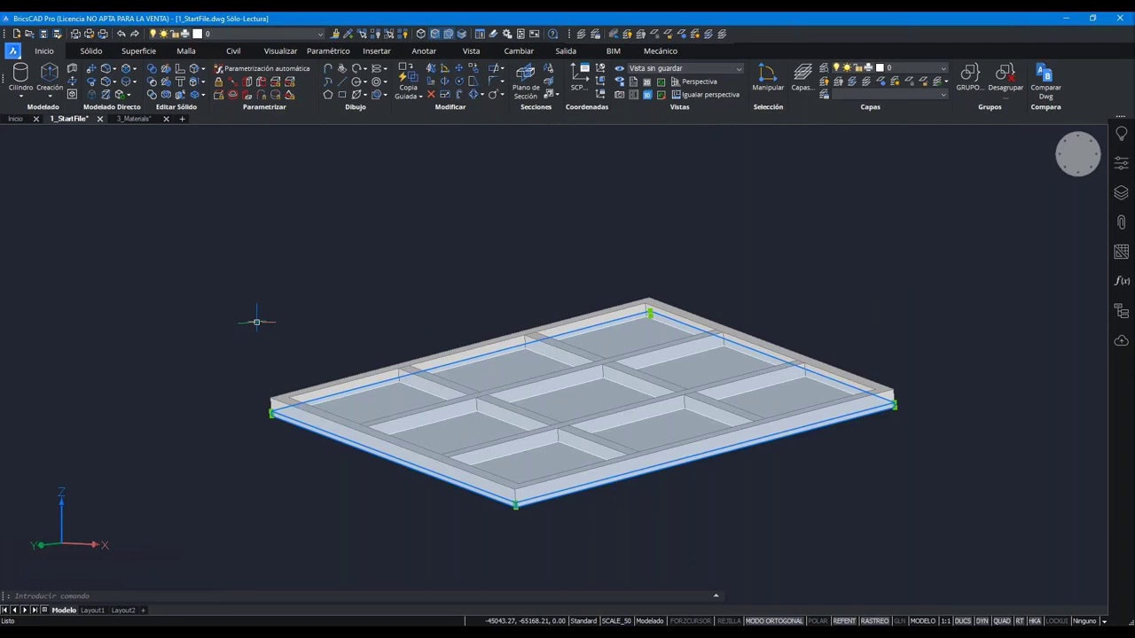
{"action": "key", "text": "Delete"}
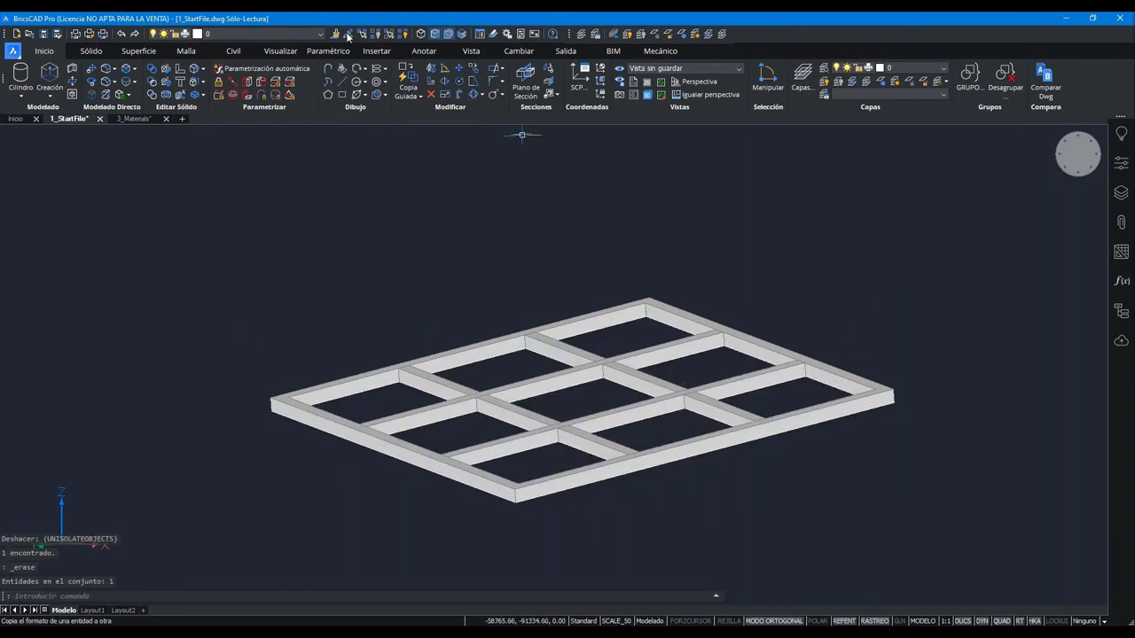
- Isolate the Line entities on layer 0 from the Structure panel
{"action": "left_click", "coordinate": [946, 238]}
{"action": "mouse_move", "coordinate": [794, 207]}
{"action": "middle_mouse_down", "text": "shift"}
{"action": "mouse_move", "coordinate": [794, 115]}
{"action": "mouse_move", "coordinate": [673, 177]}
{"action": "mouse_move", "coordinate": [727, 178]}
{"action": "middle_mouse_up", "text": "shift"}
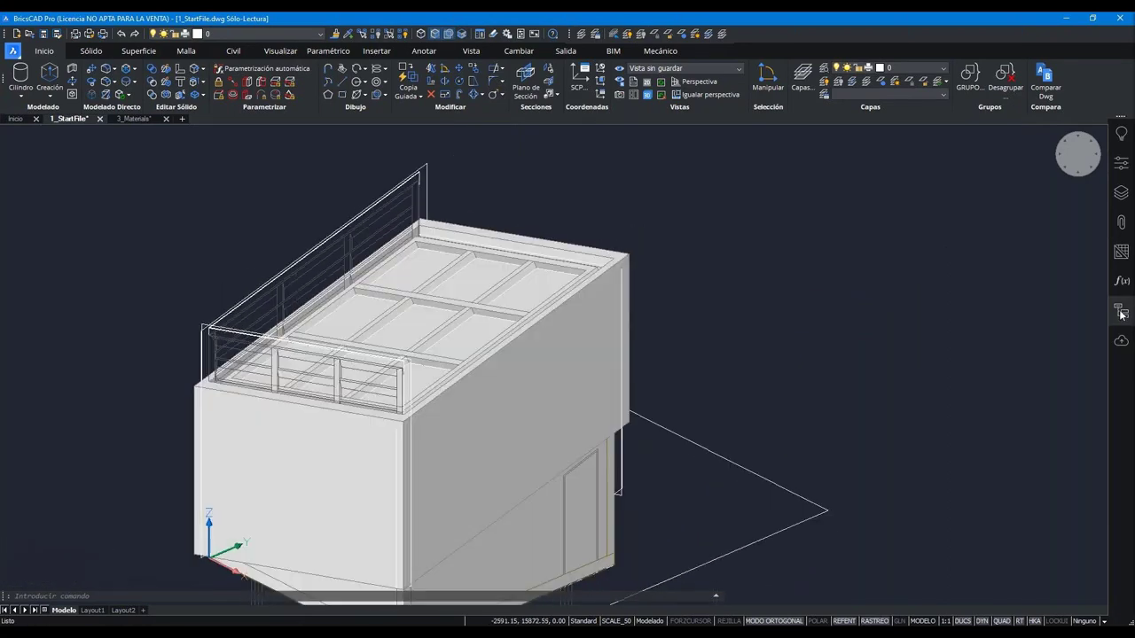
{"action": "left_click", "coordinate": [1121, 313]}
{"action": "left_click", "coordinate": [855, 169]}
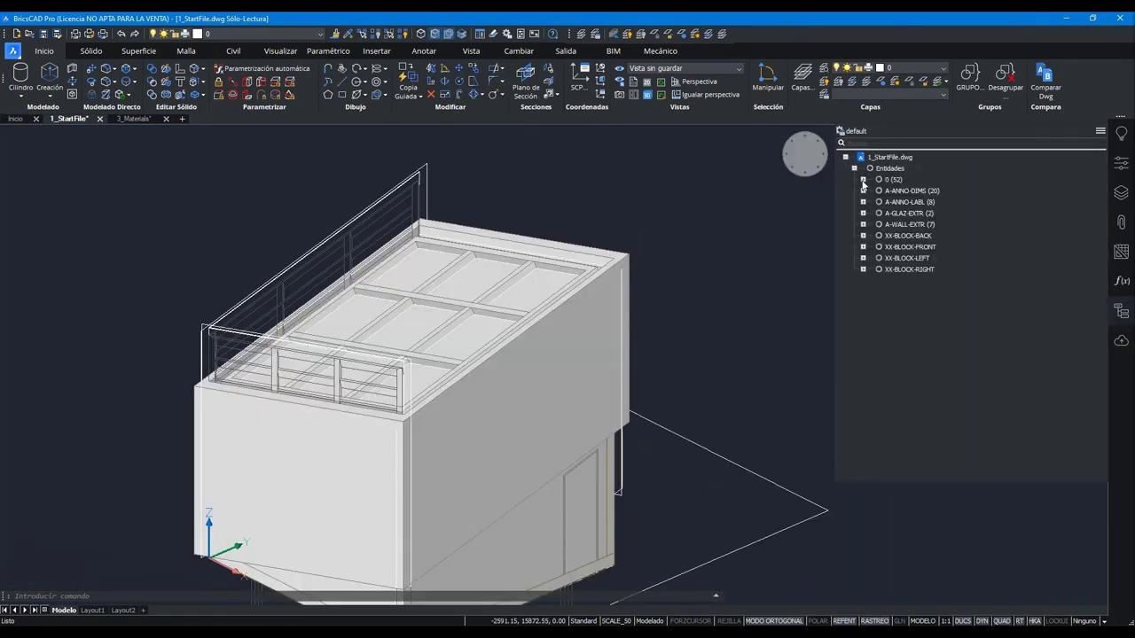
{"action": "left_click", "coordinate": [863, 180]}
{"action": "left_click", "coordinate": [909, 191]}
{"action": "right_click", "coordinate": [909, 190]}
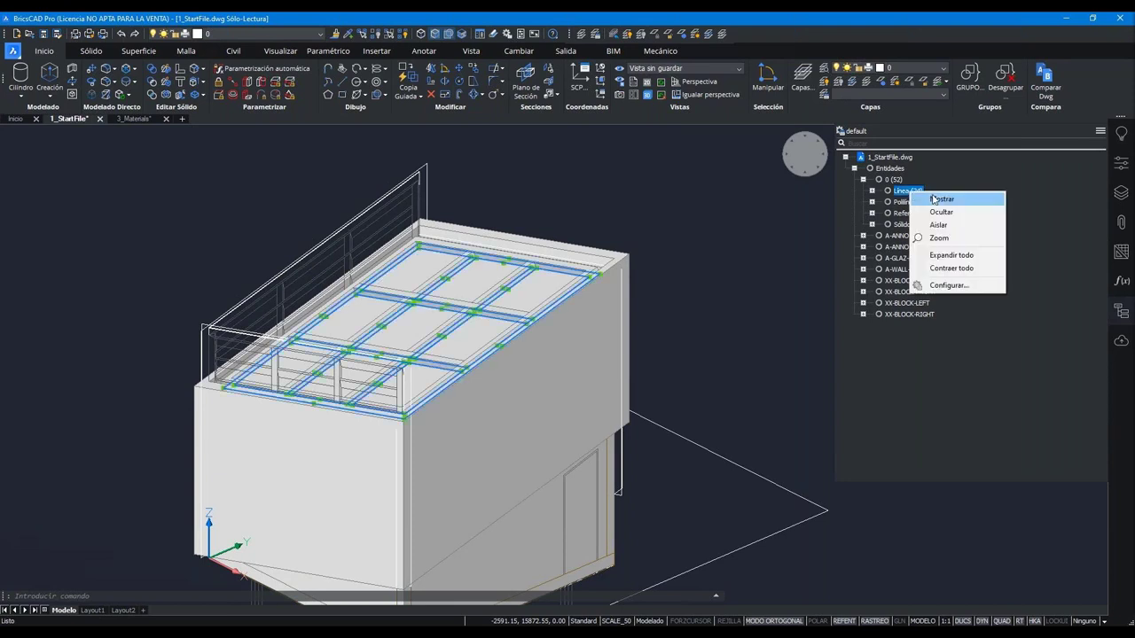
{"action": "left_click", "coordinate": [940, 227]}
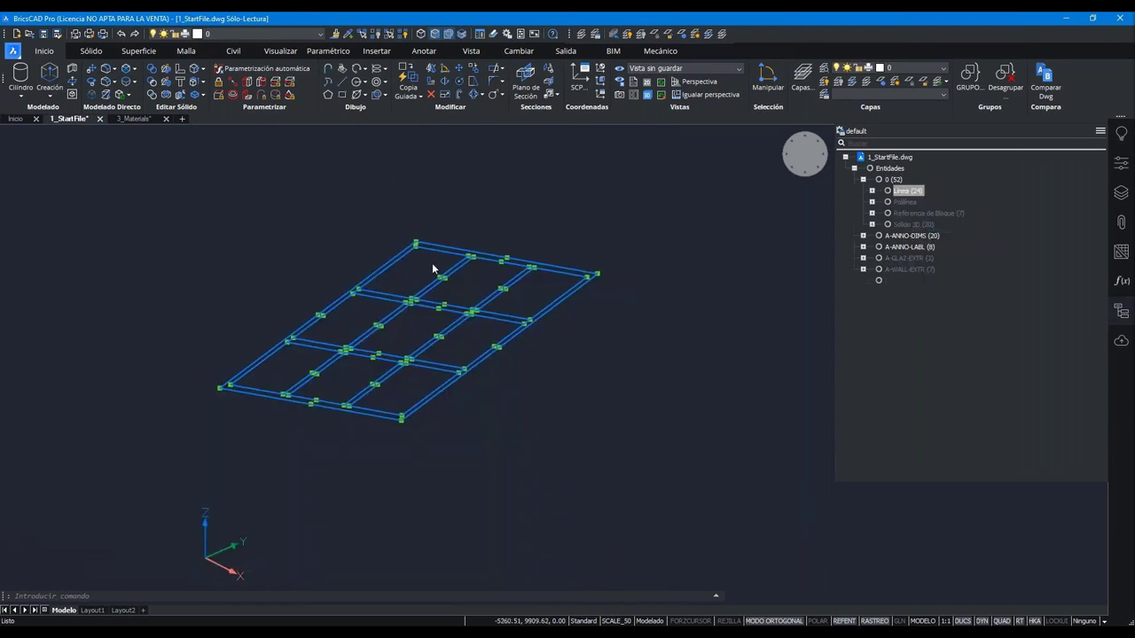
- Delete the 24 isolated guide lines and unisolate the remaining objects
{"action": "key", "text": "Delete"}
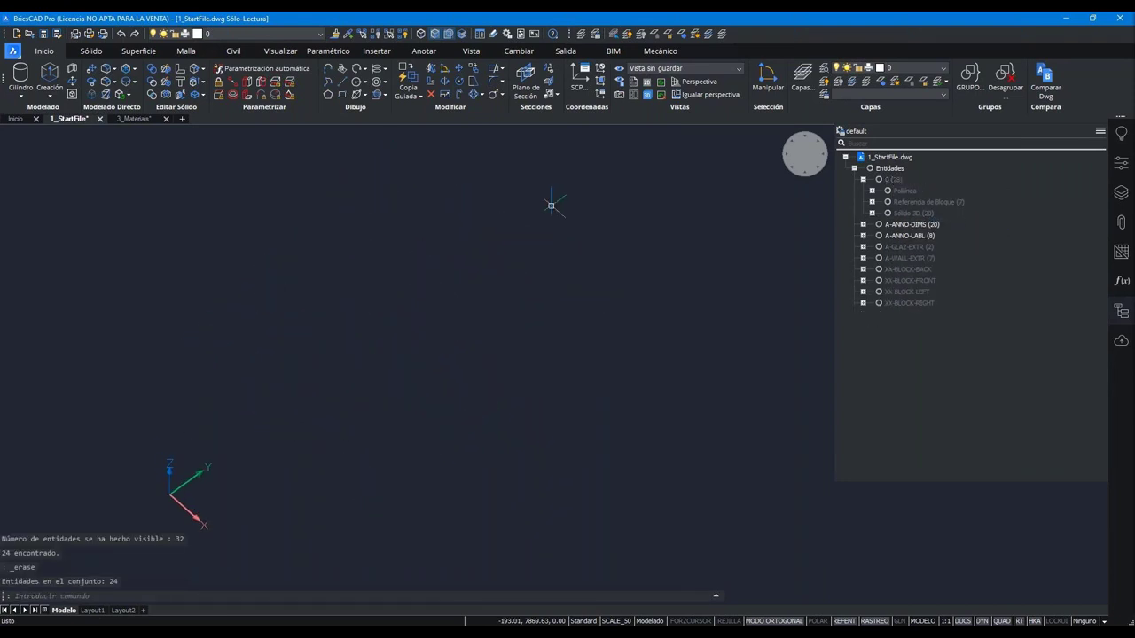
{"action": "left_click", "coordinate": [1121, 314]}
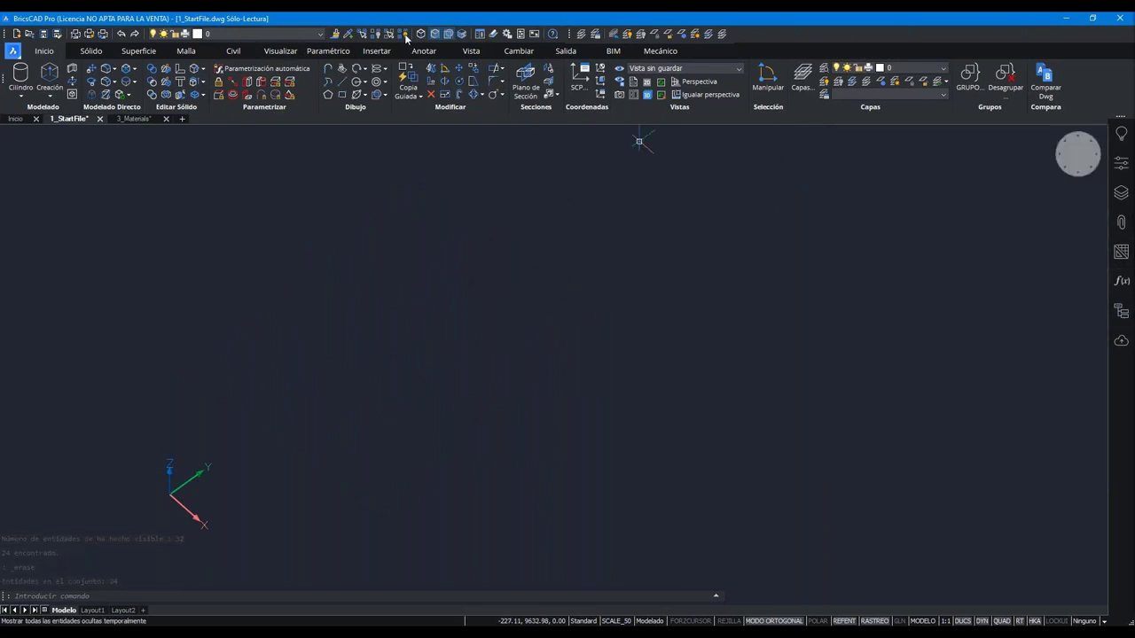
{"action": "left_click", "coordinate": [406, 36]}
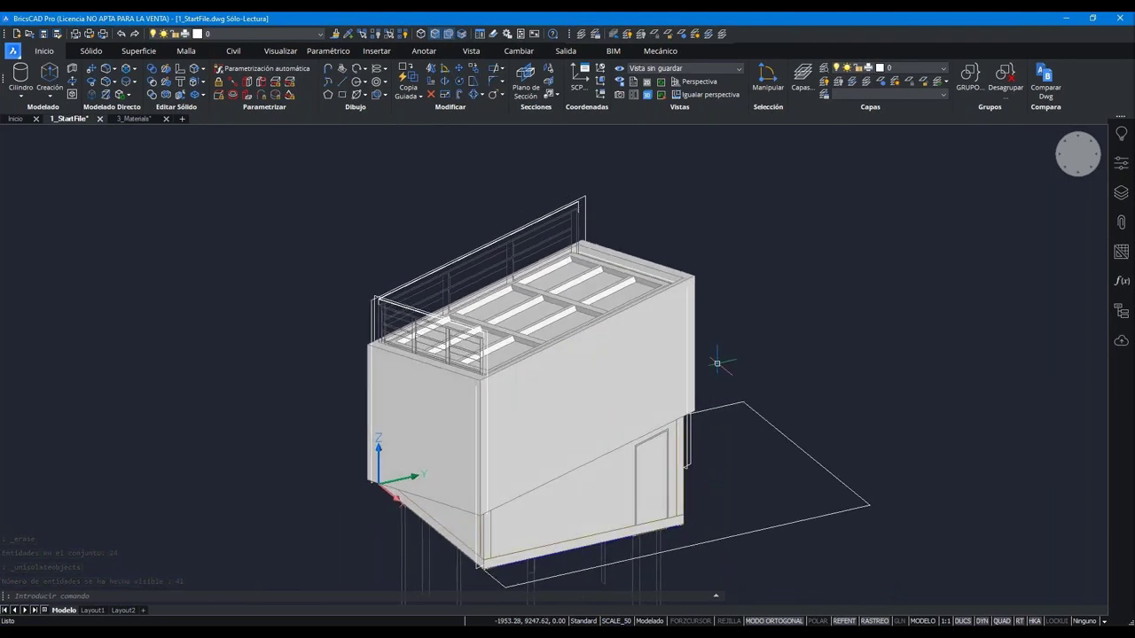
{"action": "middle_click_drag", "start_coordinate": [717, 364], "coordinate": [757, 328]}
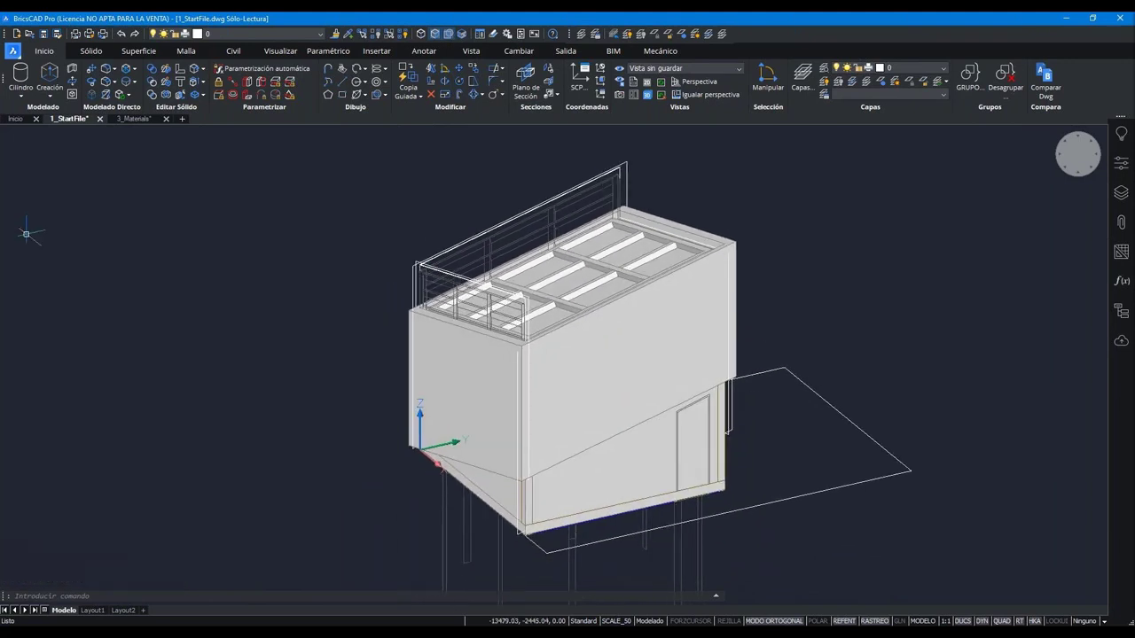
{"action": "left_click", "coordinate": [341, 337]}
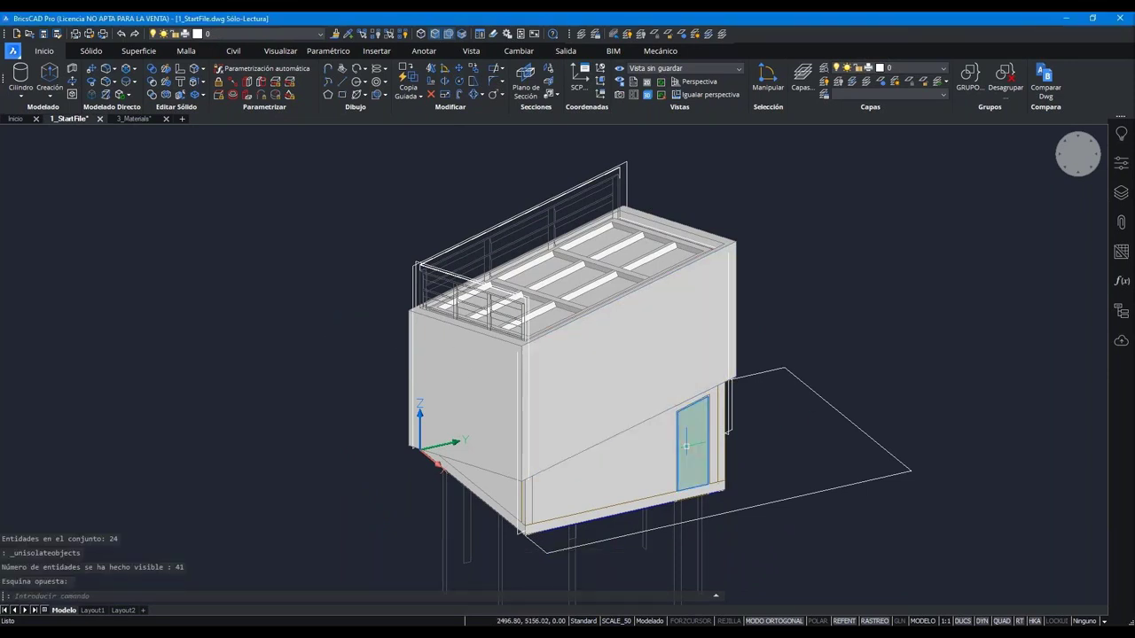
{"action": "scroll", "coordinate": [690, 438], "scroll_direction": "up", "scroll_amount": 4}
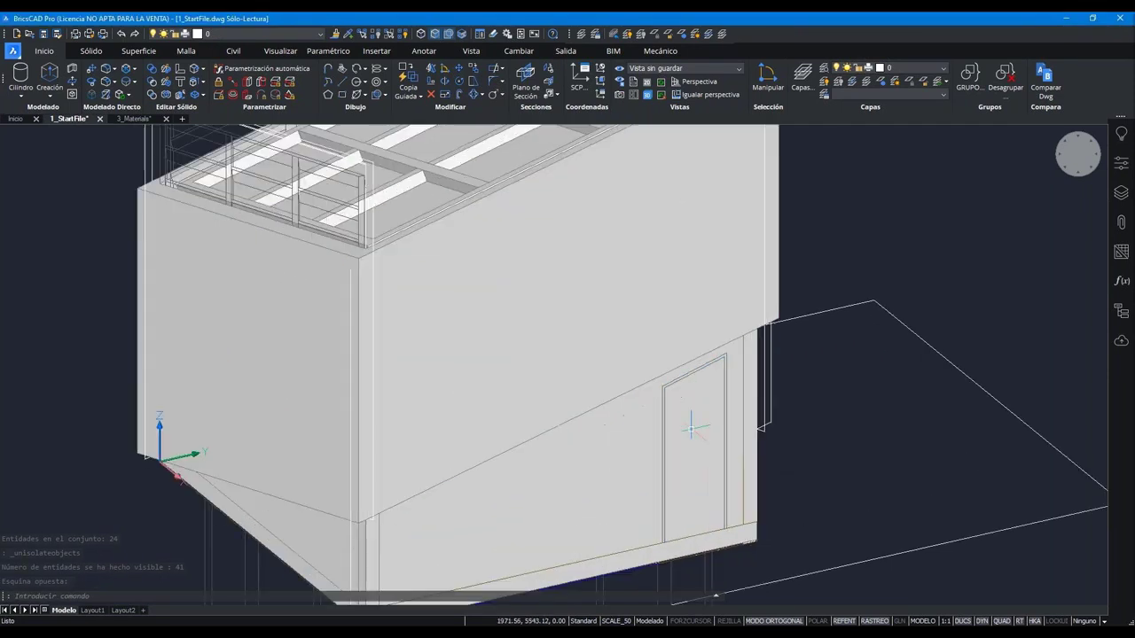
{"action": "scroll", "coordinate": [696, 430], "scroll_direction": "down", "scroll_amount": 2}
{"action": "left_click", "coordinate": [741, 394]}
{"action": "key", "text": "Delete"}
{"action": "left_click", "coordinate": [456, 563]}
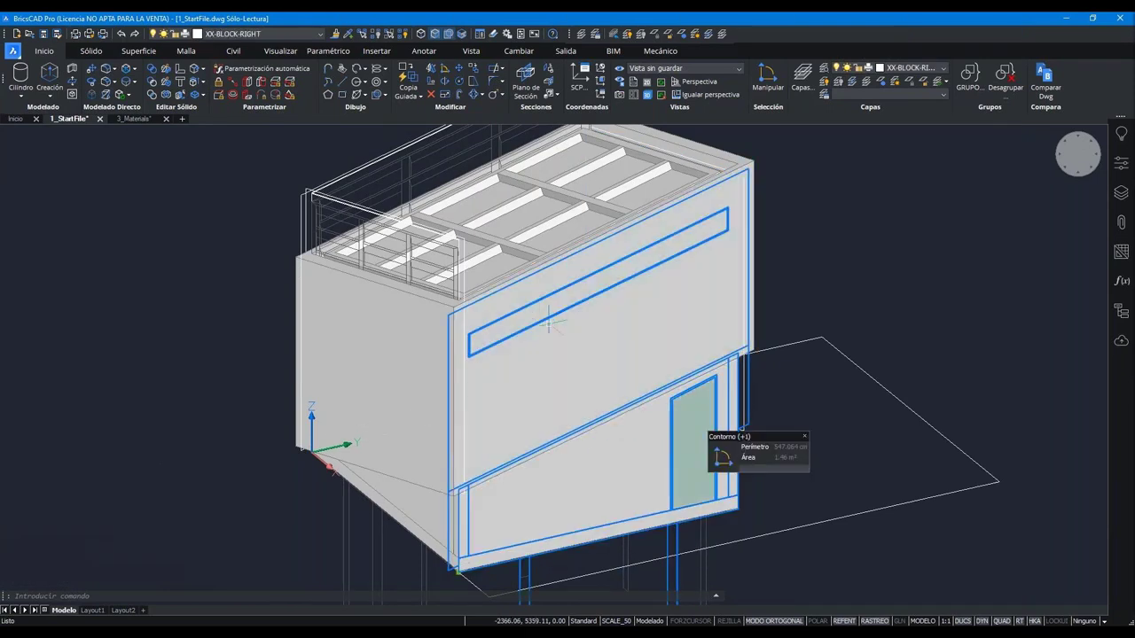
{"action": "key", "text": "Escape"}
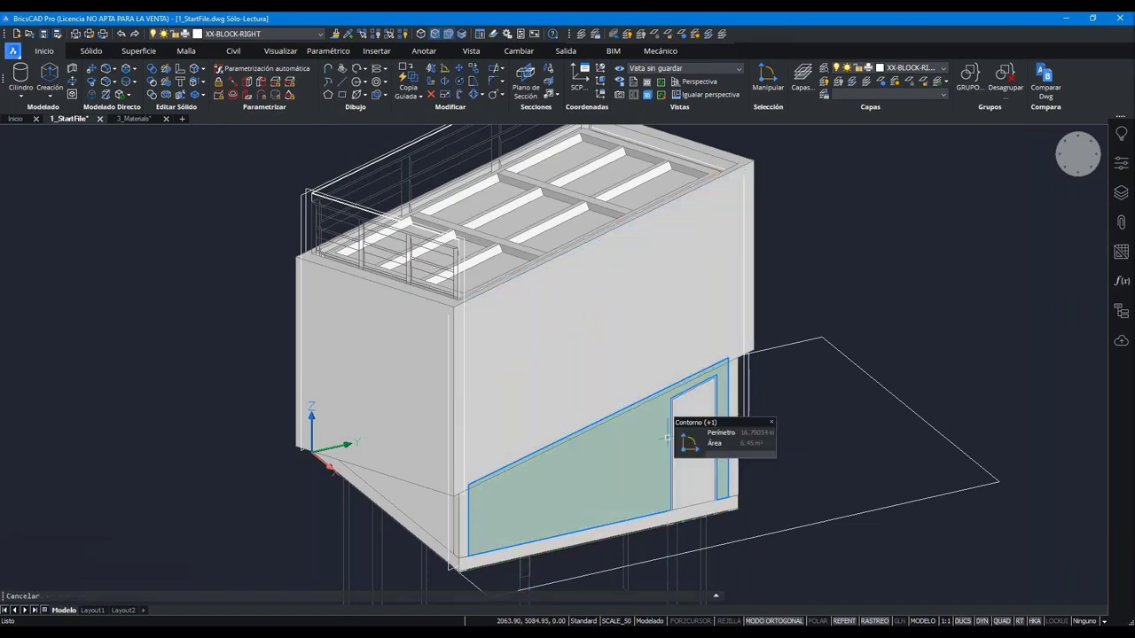
{"action": "mouse_move", "coordinate": [666, 437]}
{"action": "middle_mouse_down", "text": "shift"}
{"action": "mouse_move", "coordinate": [532, 432]}
{"action": "mouse_move", "coordinate": [848, 319]}
{"action": "middle_mouse_up", "text": "shift"}
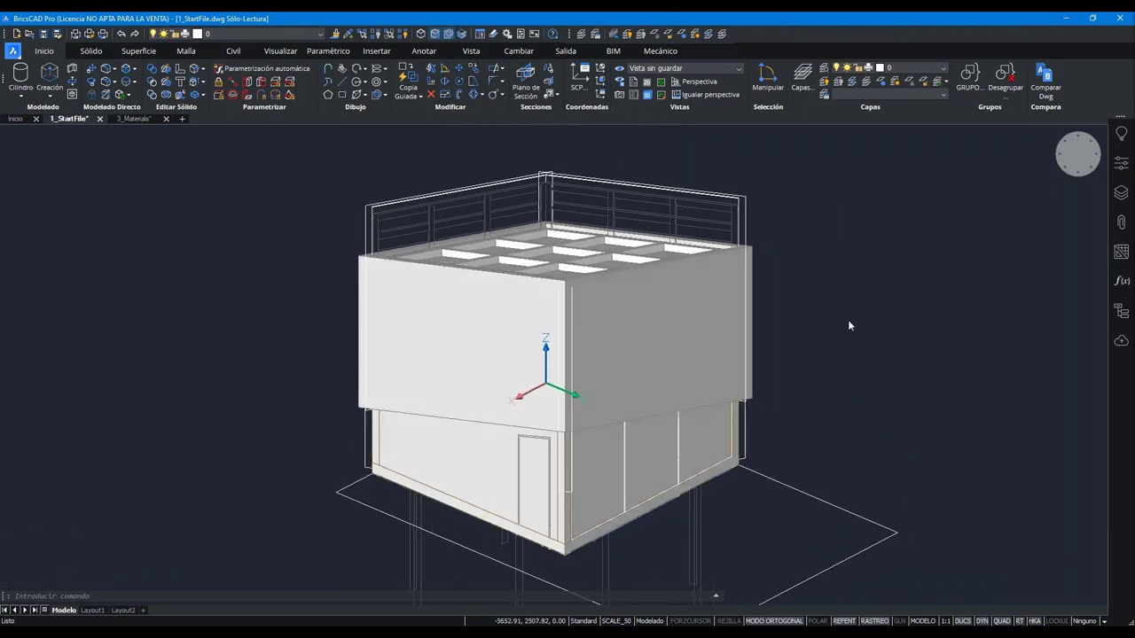
{"action": "right_click", "coordinate": [1121, 371]}
{"action": "mouse_move", "coordinate": [1055, 374]}
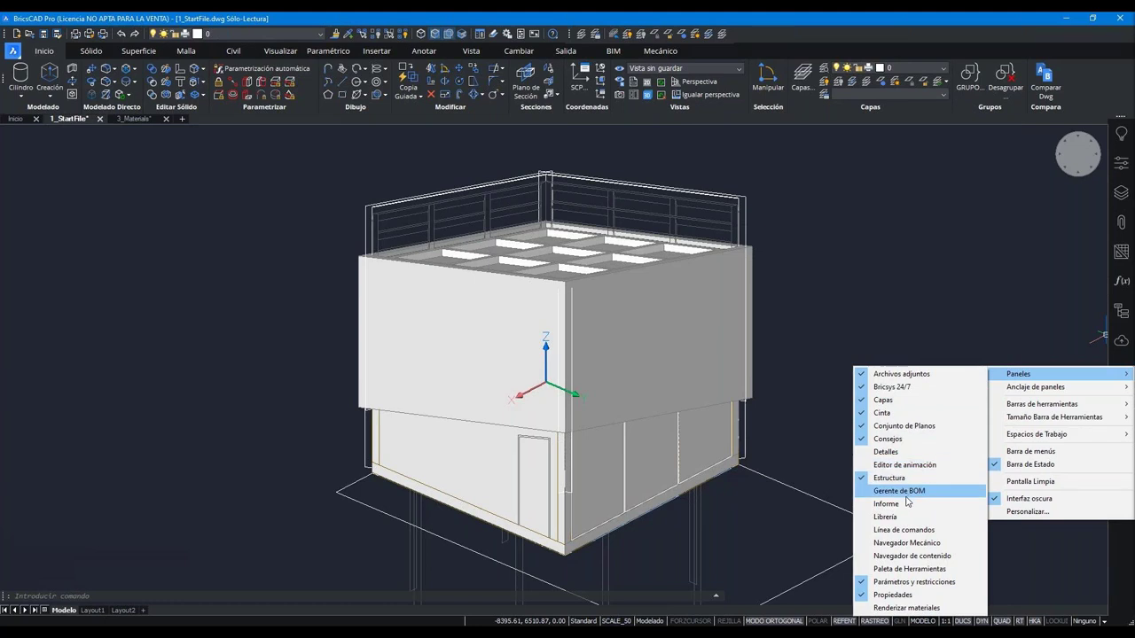
{"action": "left_click", "coordinate": [891, 517]}
{"action": "left_click_drag", "start_coordinate": [100, 326], "coordinate": [560, 441]}
{"action": "scroll", "coordinate": [539, 435], "scroll_direction": "up", "scroll_amount": 5}
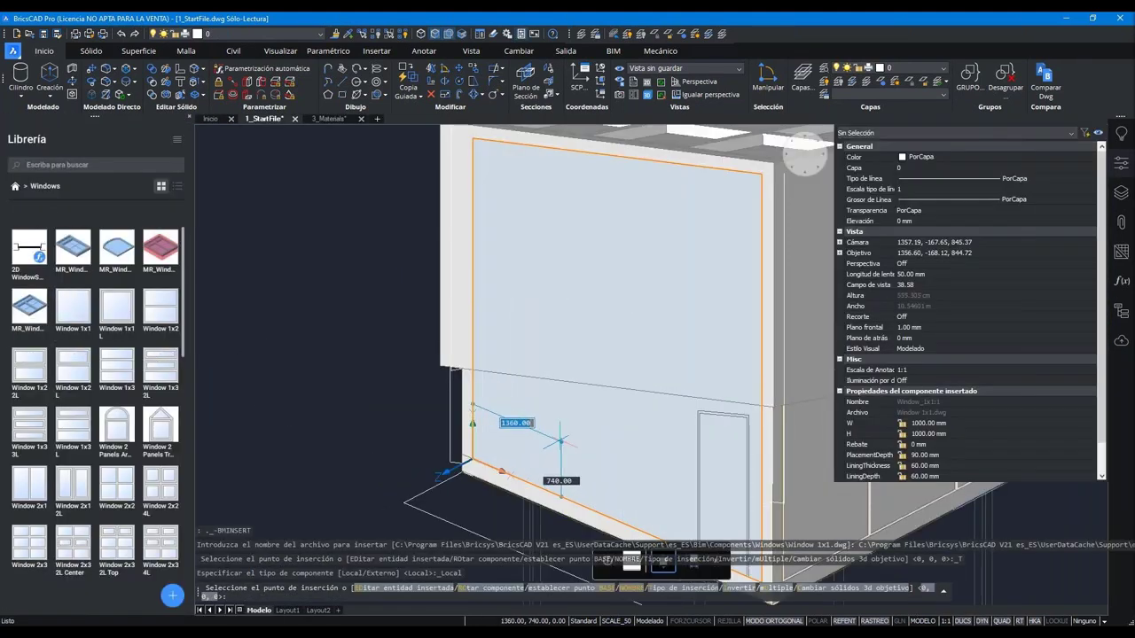
{"action": "left_click", "coordinate": [560, 440]}
{"action": "key", "text": "ctrl+z"}
{"action": "key", "text": "ctrl+z"}
{"action": "key", "text": "ctrl+z"}
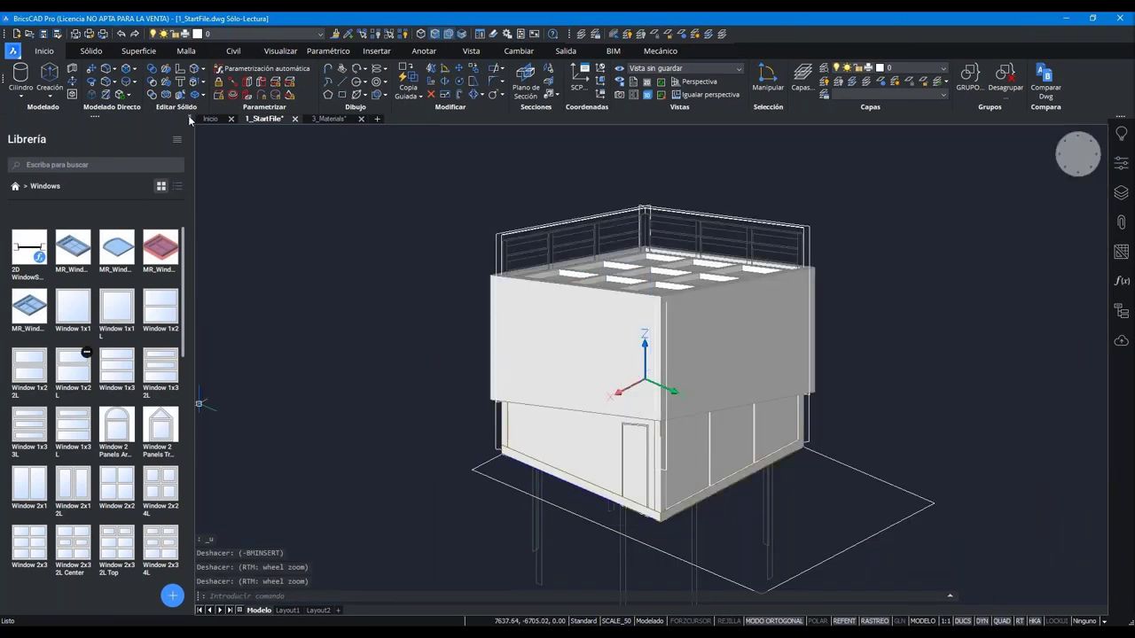
{"action": "left_click", "coordinate": [189, 119]}
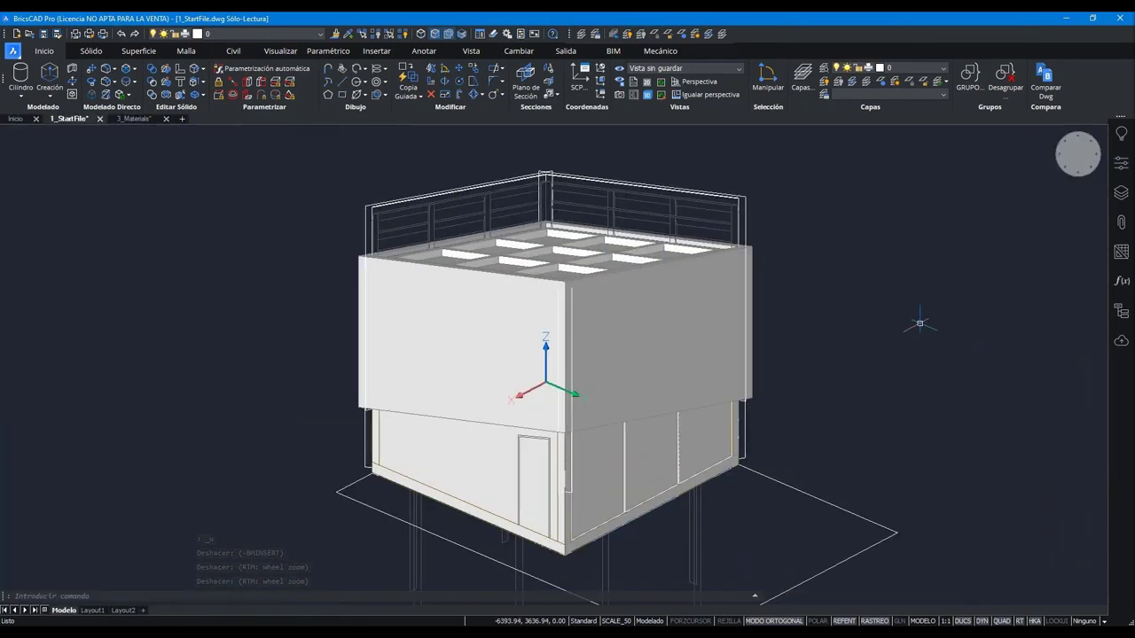
{"action": "scroll", "coordinate": [906, 314], "scroll_direction": "up", "scroll_amount": 1}
{"action": "scroll", "coordinate": [906, 314], "scroll_direction": "up", "scroll_amount": 1}
- Look over the TinyHouse.png render, then go back to the CAD drawing
{"action": "scroll", "coordinate": [906, 313], "scroll_direction": "up", "scroll_amount": 2}
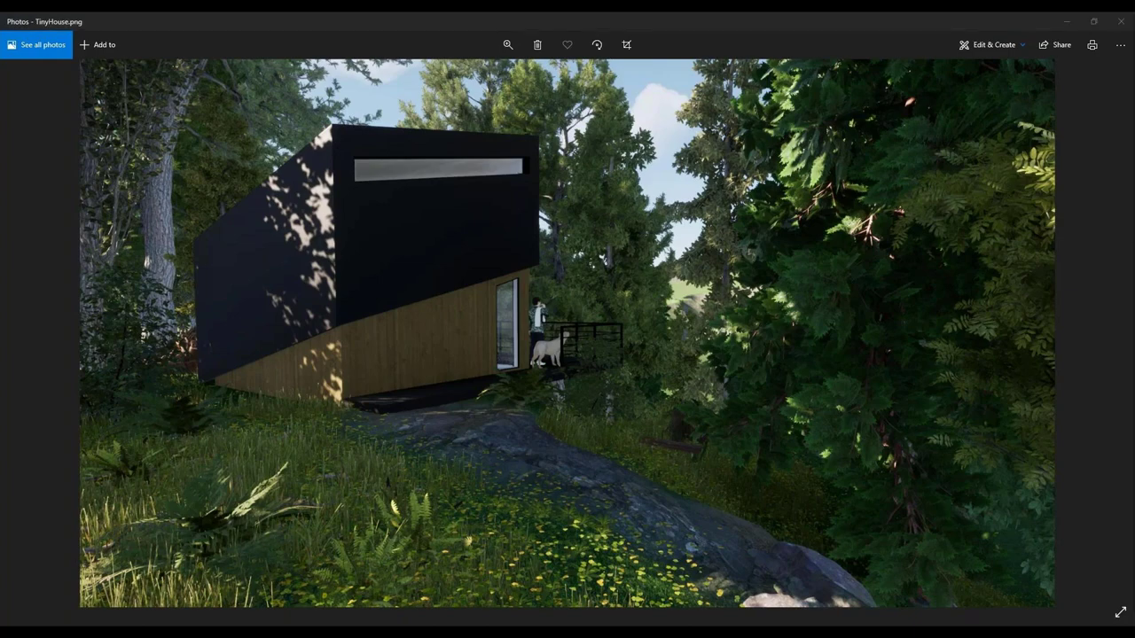
{"action": "left_click", "coordinate": [128, 589]}
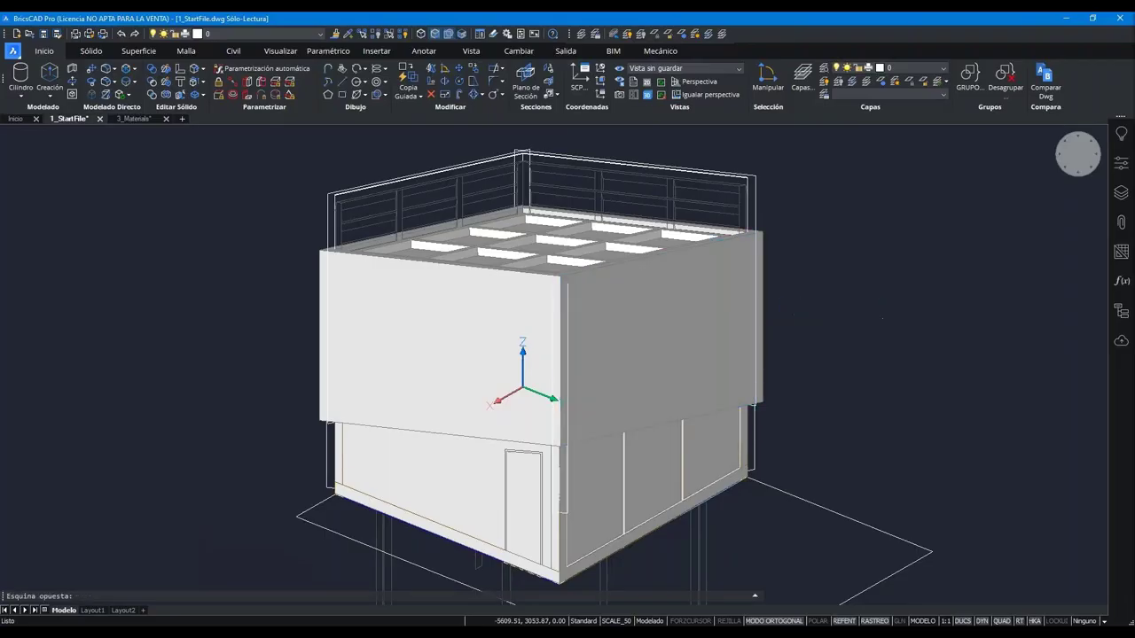
- Switch to the 3_Materials drawing and frame the house and its front railing
{"action": "left_click", "coordinate": [144, 121]}
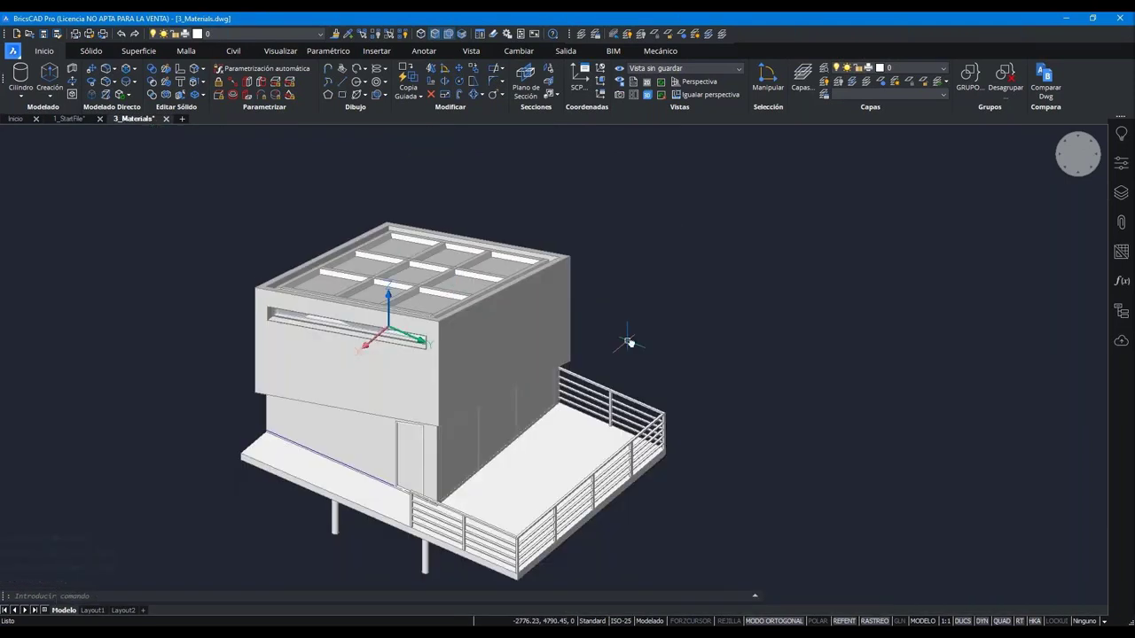
{"action": "mouse_move", "coordinate": [628, 337]}
{"action": "middle_mouse_down"}
{"action": "mouse_move", "coordinate": [762, 297]}
{"action": "mouse_move", "coordinate": [780, 354]}
{"action": "middle_mouse_up"}
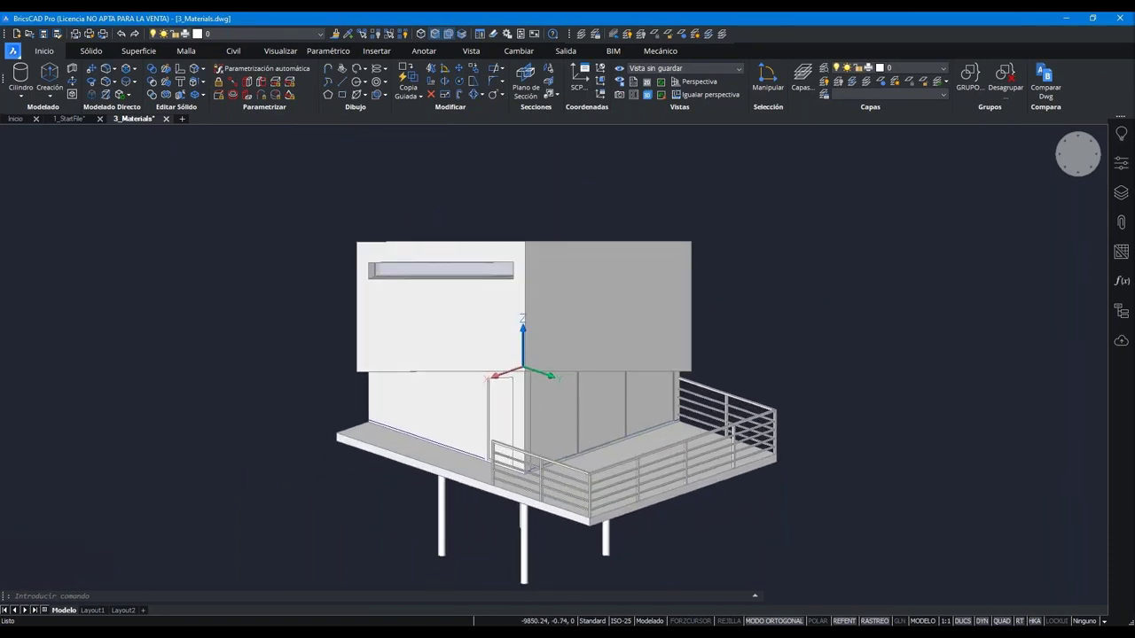
{"action": "scroll", "coordinate": [822, 295], "scroll_direction": "up", "scroll_amount": 5}
{"action": "scroll", "coordinate": [823, 302], "scroll_direction": "up", "scroll_amount": 5}
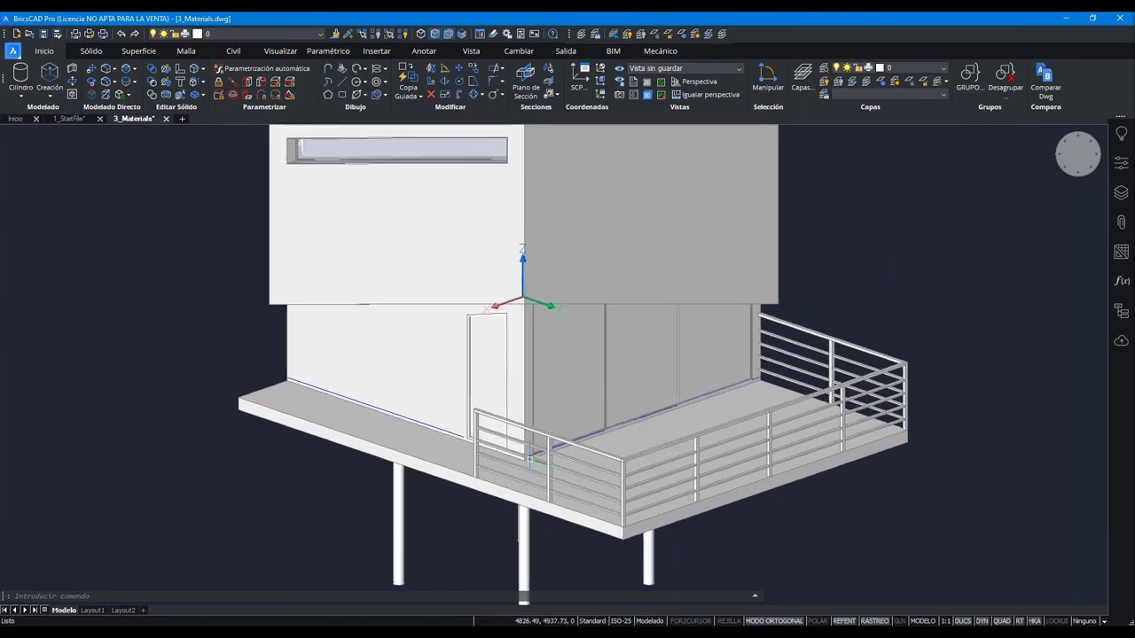
{"action": "left_click", "coordinate": [533, 450]}
{"action": "scroll", "coordinate": [528, 461], "scroll_direction": "up", "scroll_amount": 2}
{"action": "key", "text": "Escape"}
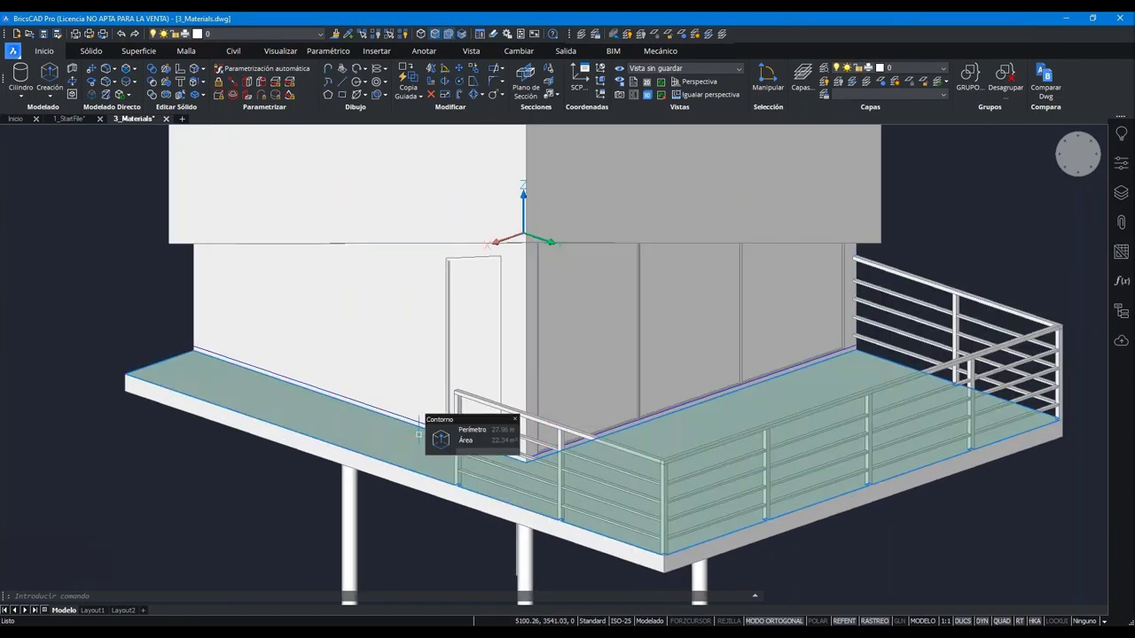
{"action": "scroll", "coordinate": [574, 494], "scroll_direction": "up", "scroll_amount": 2}
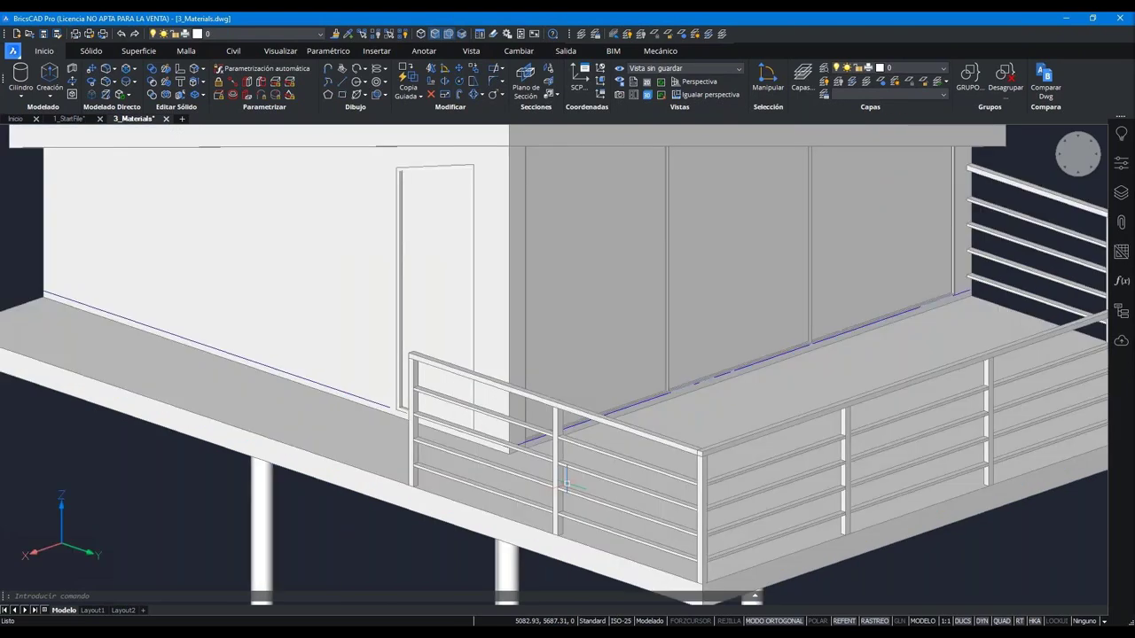
- Open the Rail block in the block editor, then close it discarding changes
{"action": "double_click", "coordinate": [557, 464]}
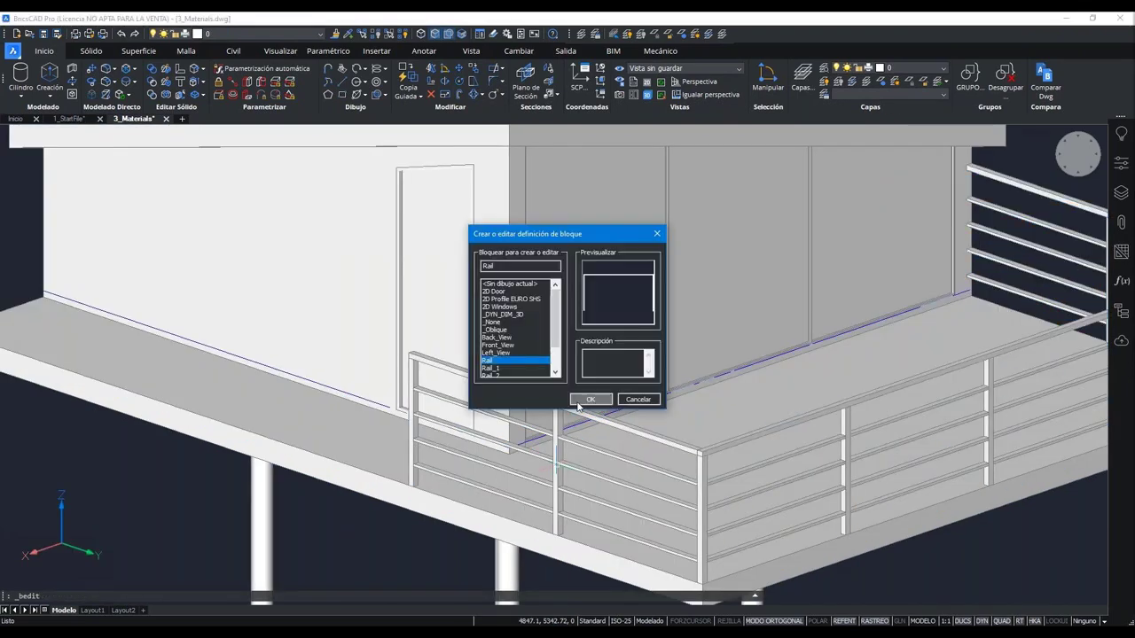
{"action": "key", "text": "Return"}
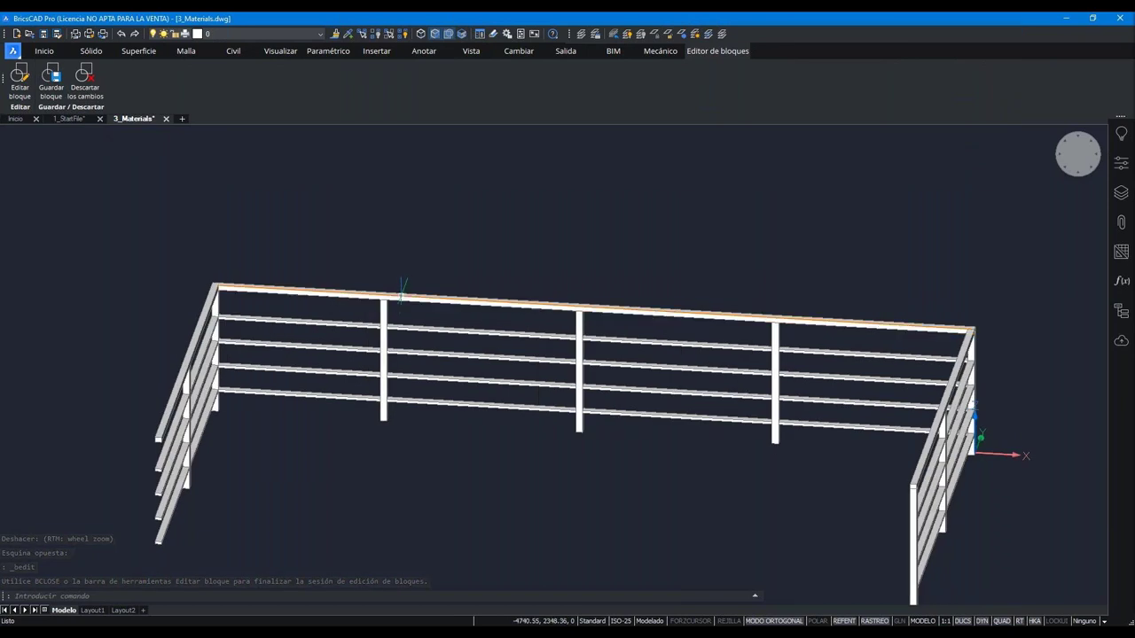
{"action": "left_click", "coordinate": [84, 78]}
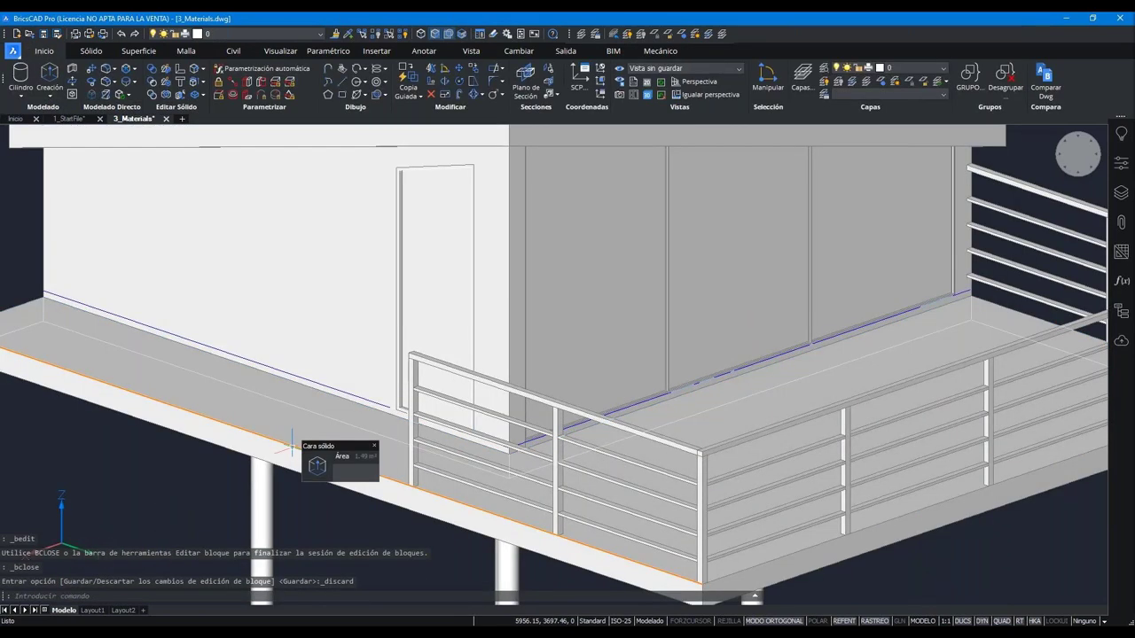
- Start a cylinder and place its base centre point
{"action": "scroll", "coordinate": [266, 484], "scroll_direction": "down", "scroll_amount": 2}
{"action": "left_click", "coordinate": [21, 76]}
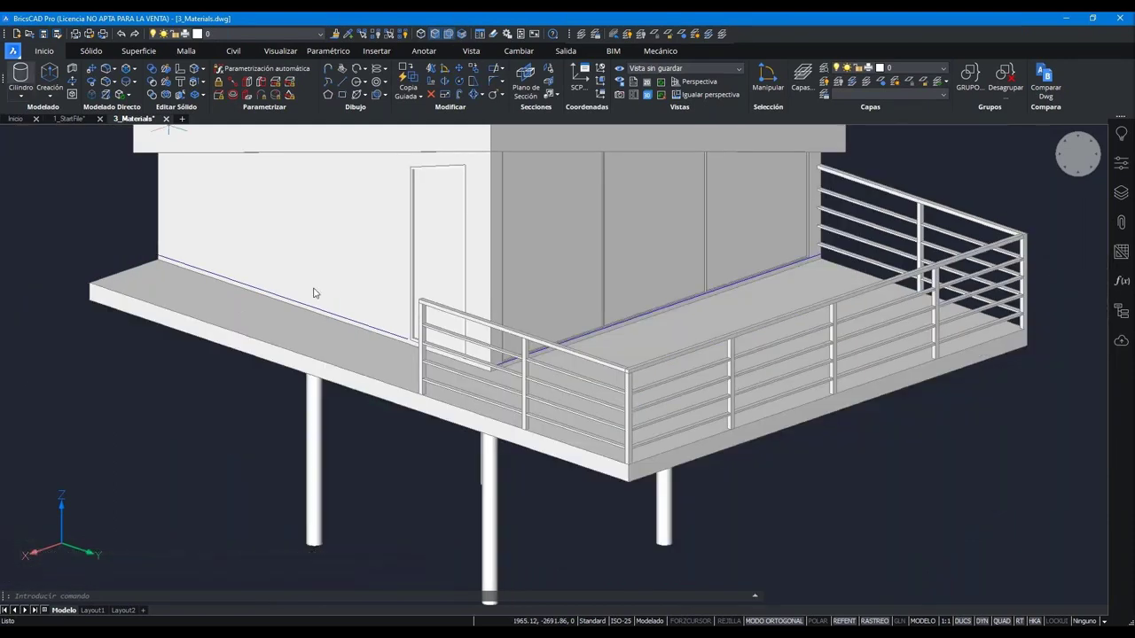
{"action": "left_click", "coordinate": [313, 293]}
{"action": "scroll", "coordinate": [468, 443], "scroll_direction": "down", "scroll_amount": 3}
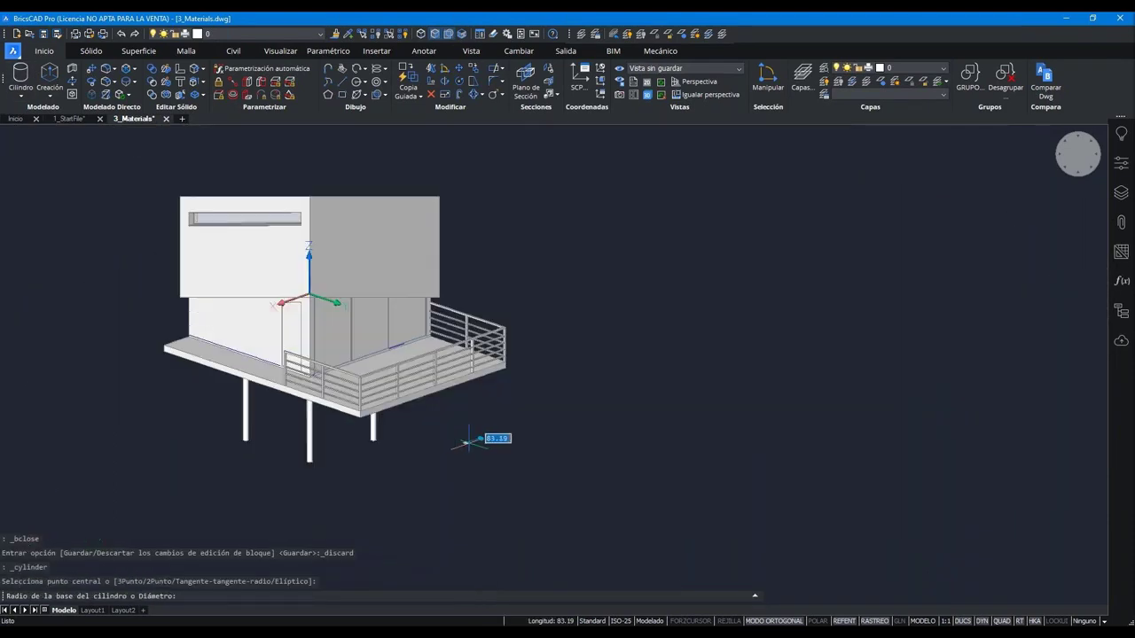
- Cancel the cylinder and draw a box solid beside the house
{"action": "key", "text": "Escape"}
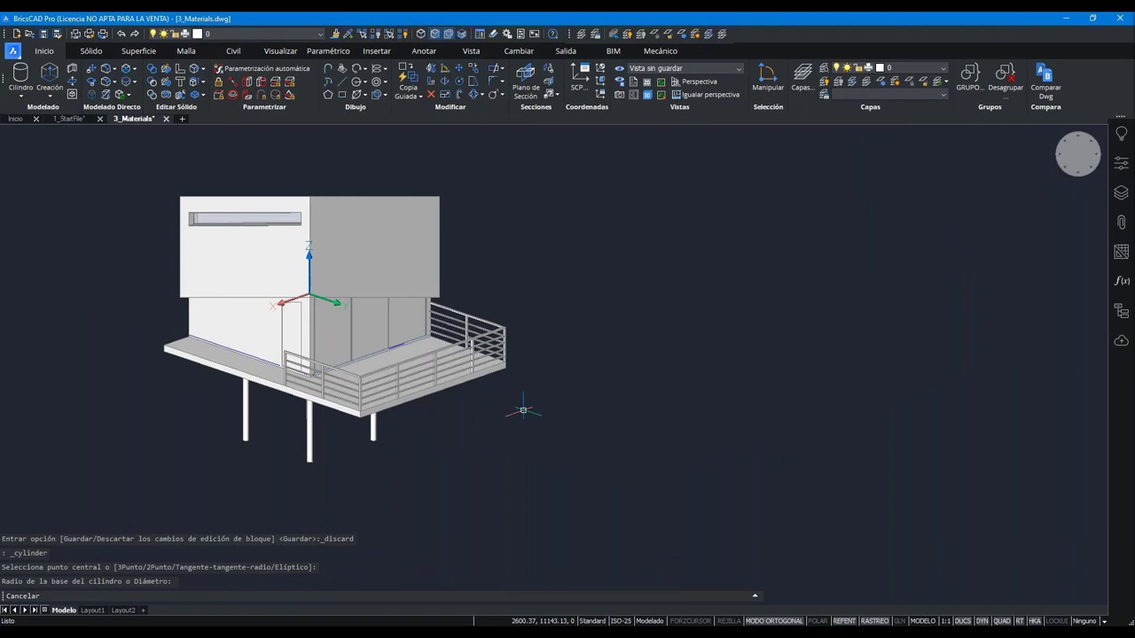
{"action": "scroll", "coordinate": [458, 472], "scroll_direction": "up", "scroll_amount": 3}
{"action": "scroll", "coordinate": [300, 275], "scroll_direction": "up", "scroll_amount": 2}
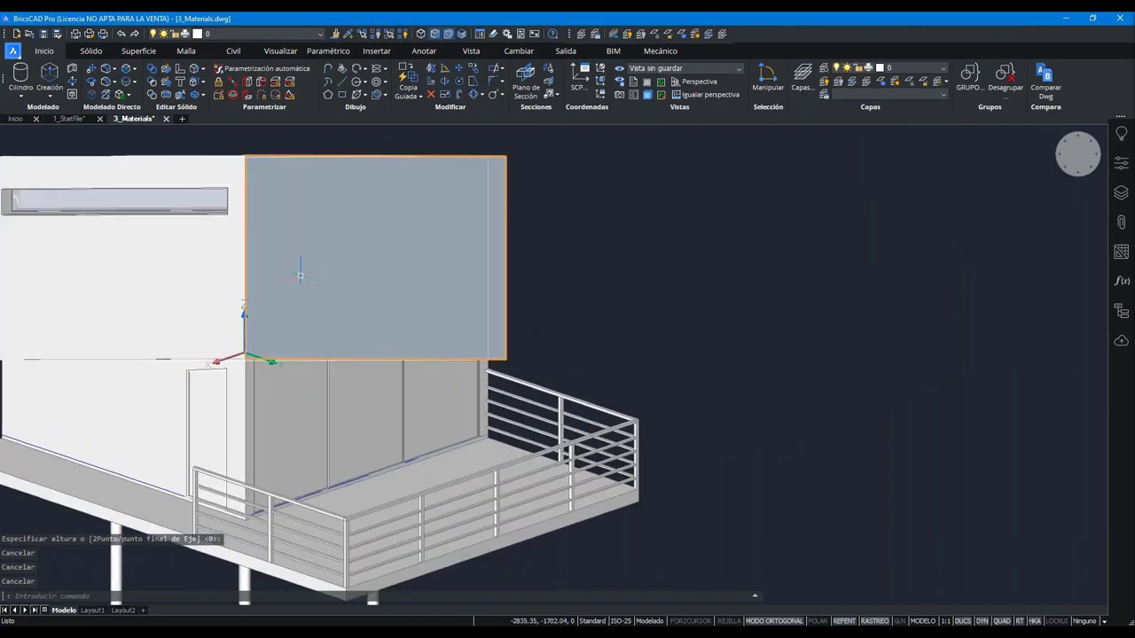
{"action": "scroll", "coordinate": [372, 262], "scroll_direction": "down", "scroll_amount": 3}
{"action": "scroll", "coordinate": [567, 310], "scroll_direction": "down", "scroll_amount": 2}
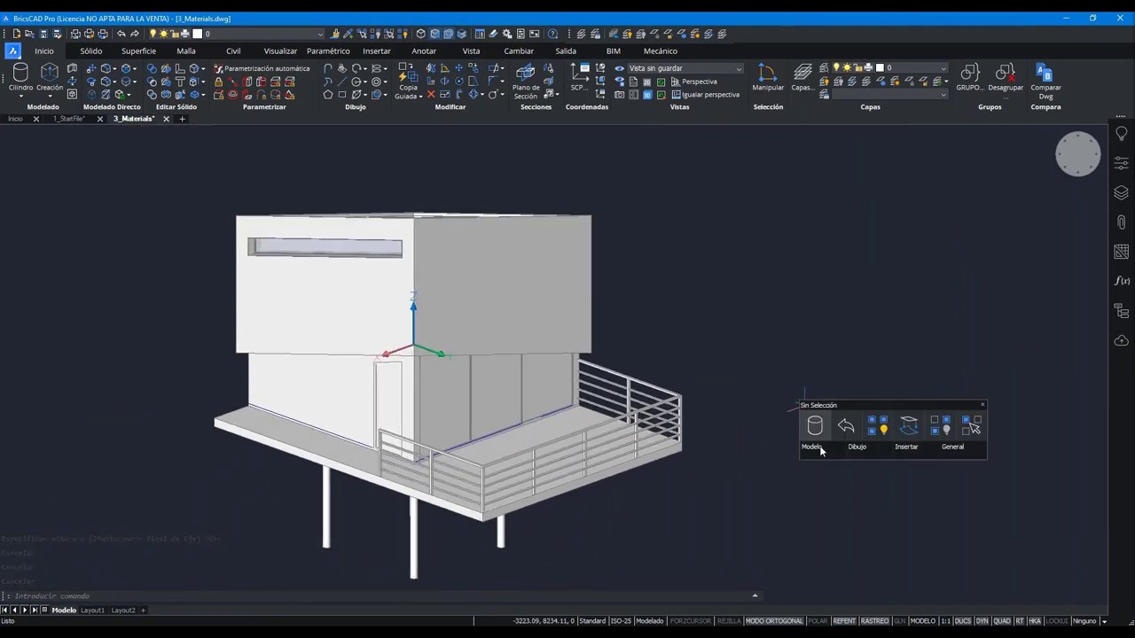
{"action": "left_click", "coordinate": [815, 439]}
{"action": "left_click", "coordinate": [801, 397]}
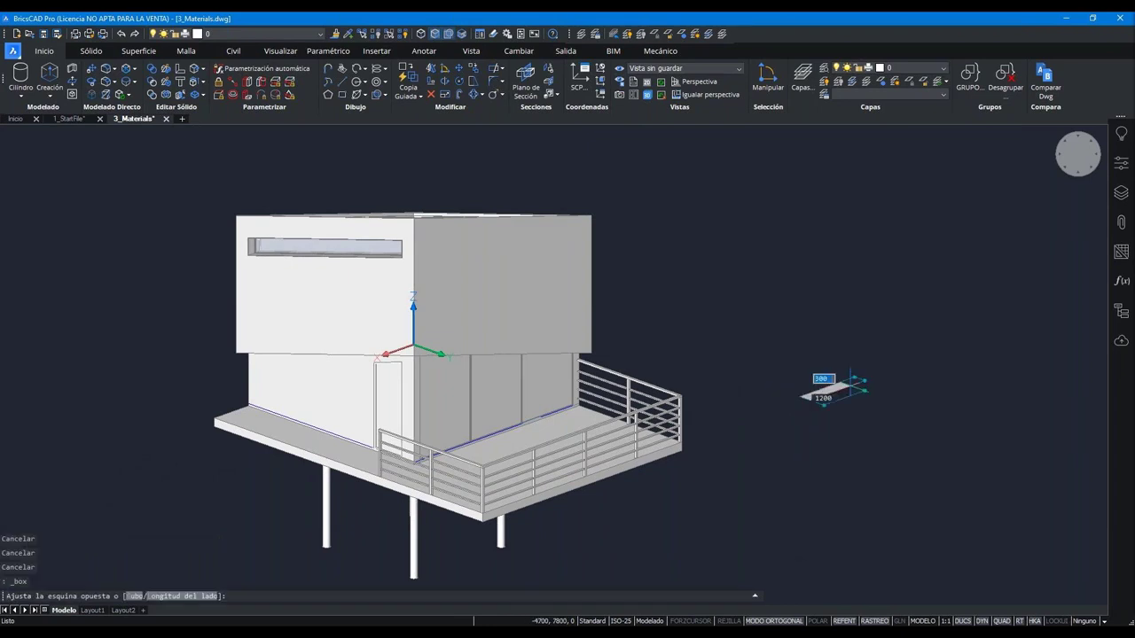
{"action": "left_click", "coordinate": [943, 394]}
{"action": "left_click", "coordinate": [953, 372]}
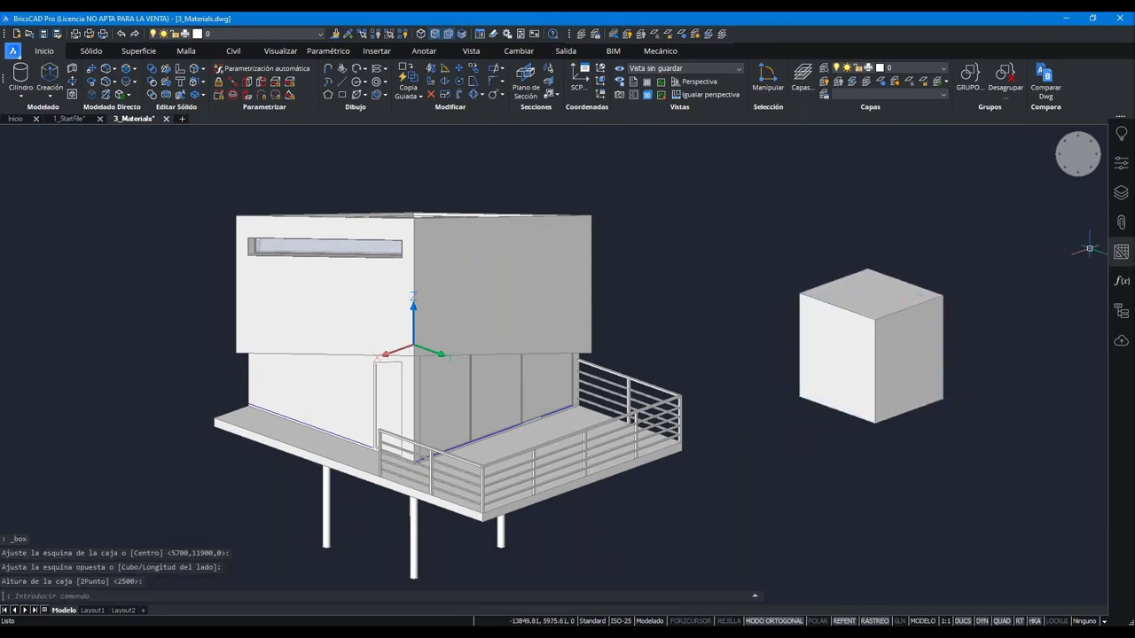
- Assign the Global material to the new cube in the Properties panel
{"action": "left_click", "coordinate": [1121, 163]}
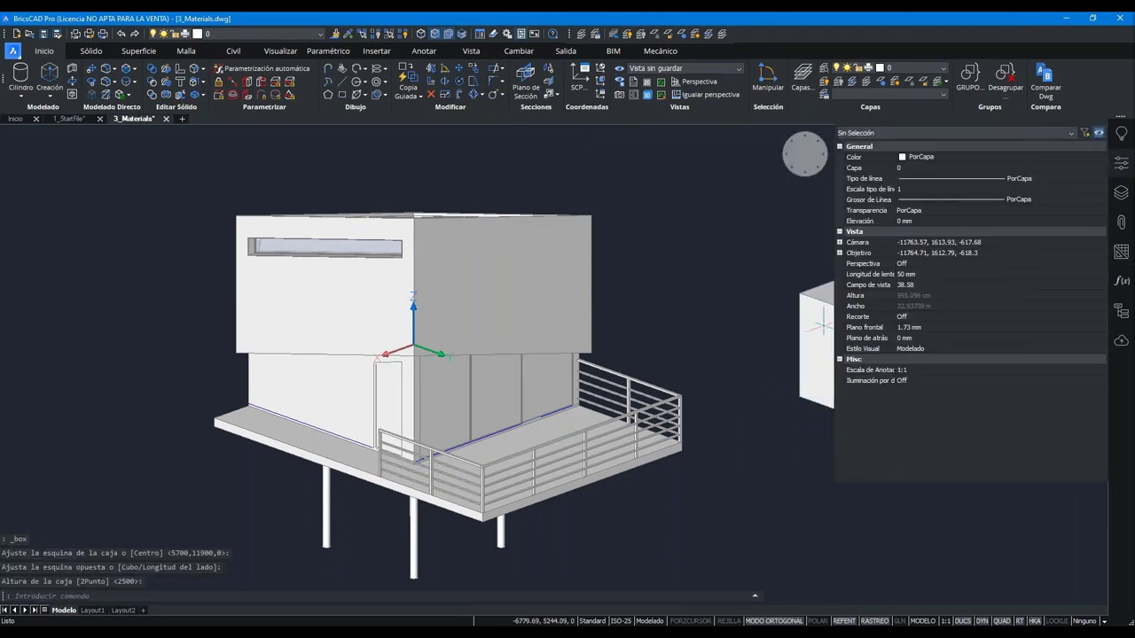
{"action": "left_click", "coordinate": [823, 326]}
{"action": "left_click", "coordinate": [909, 275]}
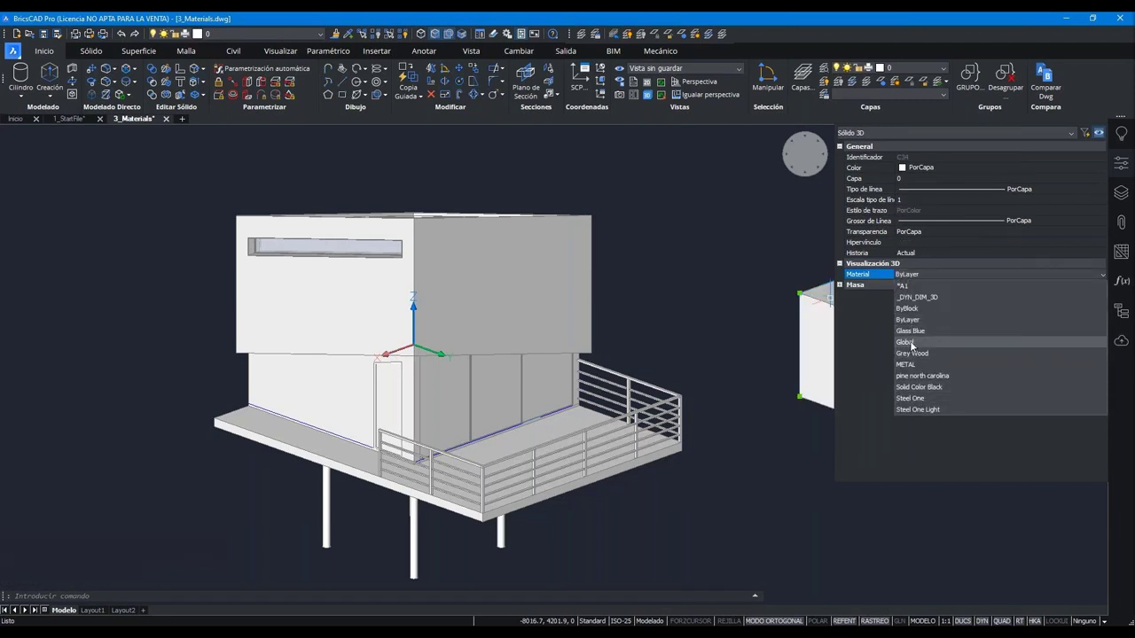
{"action": "left_click", "coordinate": [911, 343]}
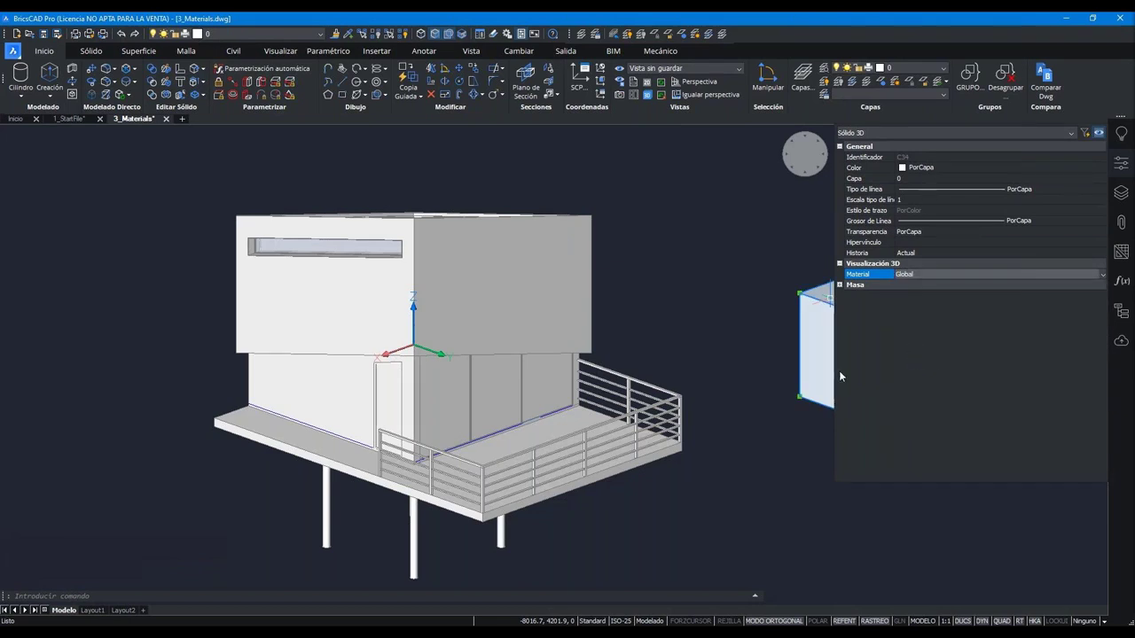
{"action": "key", "text": "Escape"}
{"action": "key", "text": "Escape"}
{"action": "key", "text": "Escape"}
{"action": "mouse_move", "coordinate": [788, 346]}
{"action": "middle_mouse_down"}
{"action": "mouse_move", "coordinate": [653, 324]}
{"action": "mouse_move", "coordinate": [589, 367]}
{"action": "middle_mouse_up"}
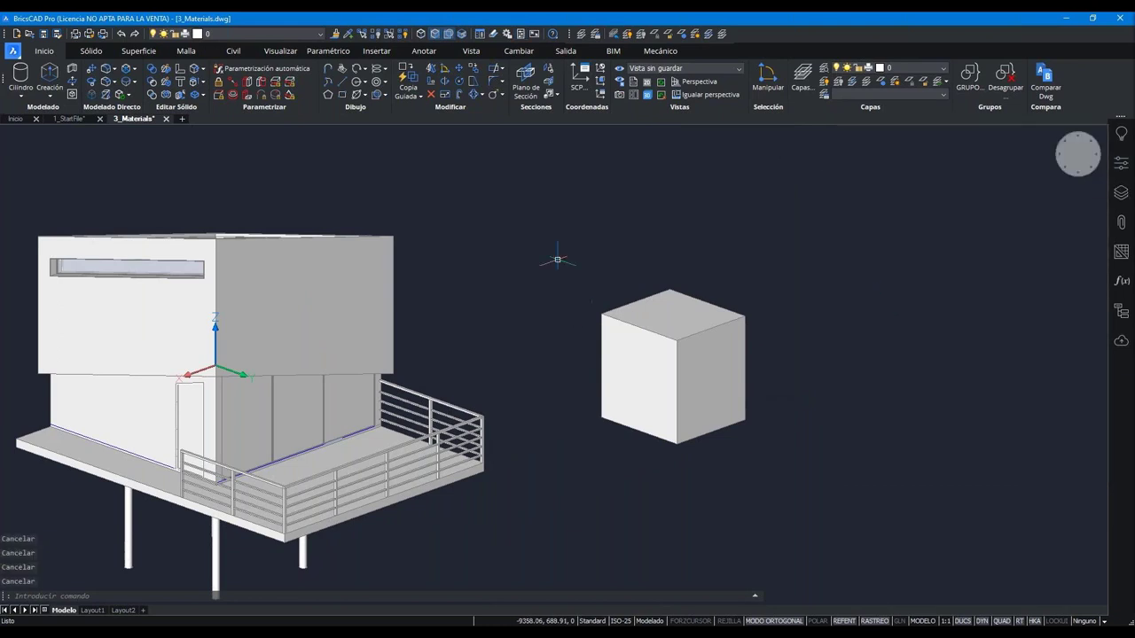
- Add Material1 under Drawing Explorer Materials, cancelling the diffuse texture file choice
{"action": "left_click", "coordinate": [483, 36]}
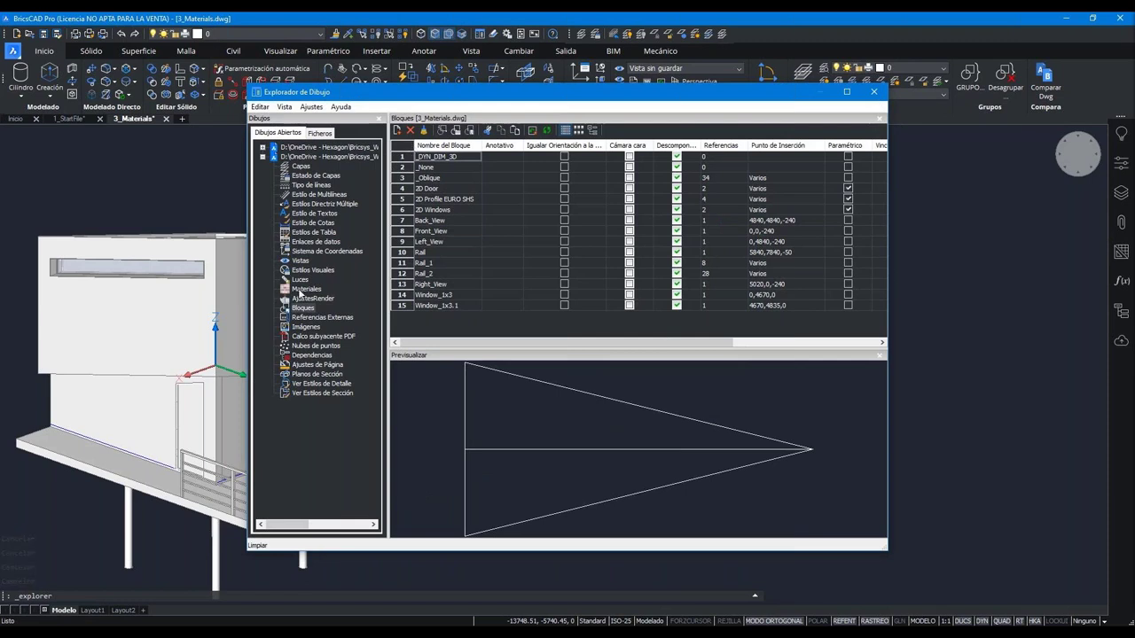
{"action": "left_click", "coordinate": [301, 290]}
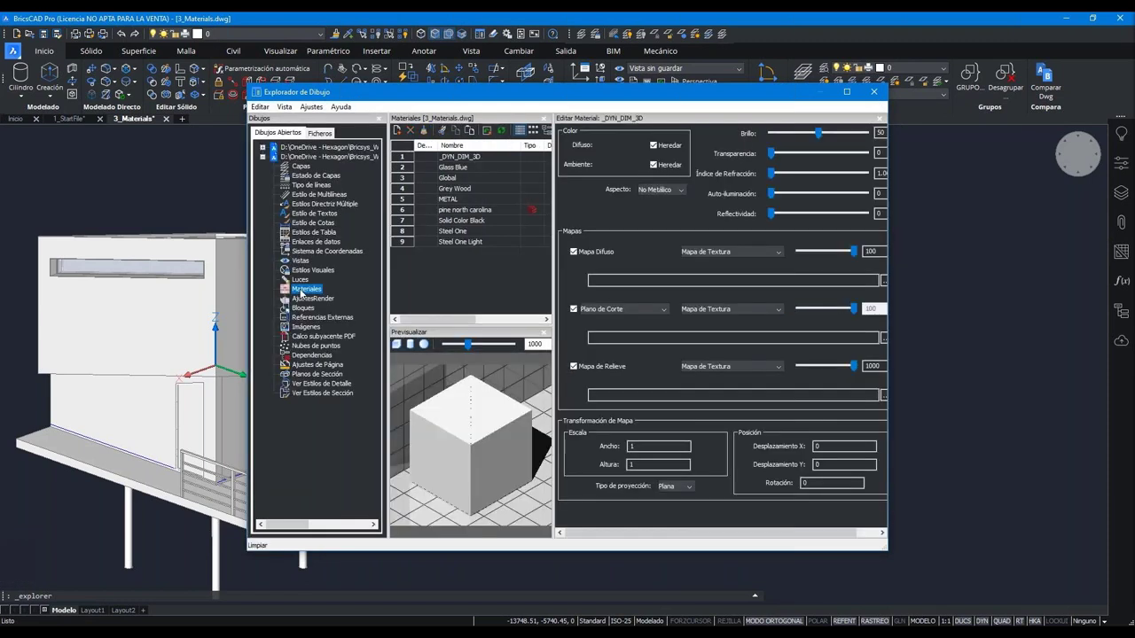
{"action": "left_click", "coordinate": [397, 132]}
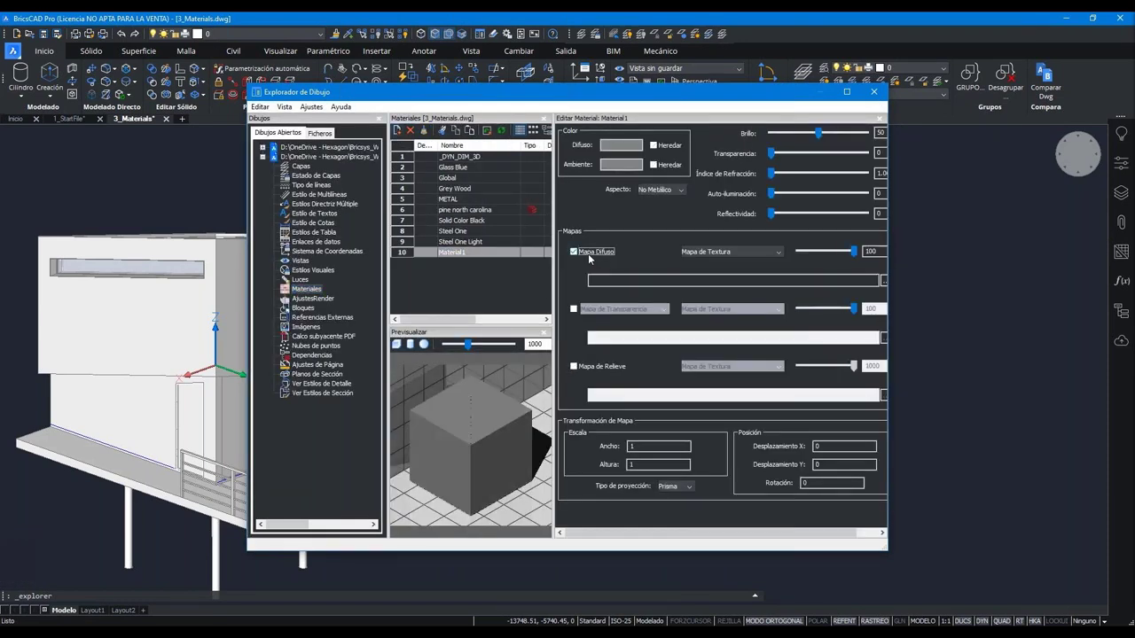
{"action": "left_click", "coordinate": [882, 280]}
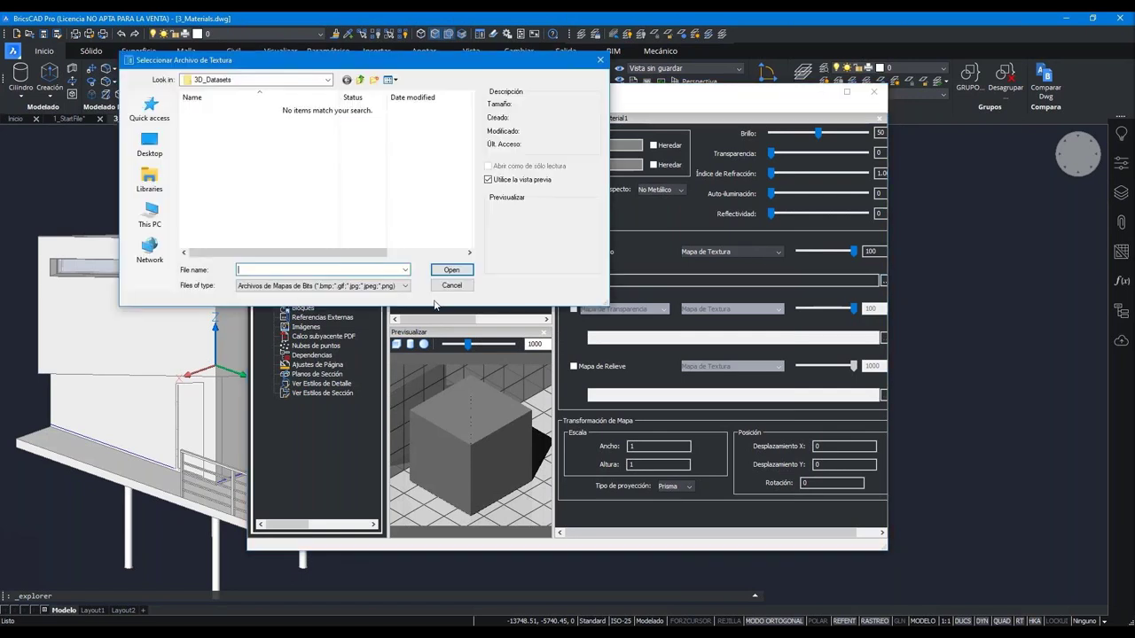
{"action": "left_click", "coordinate": [450, 284]}
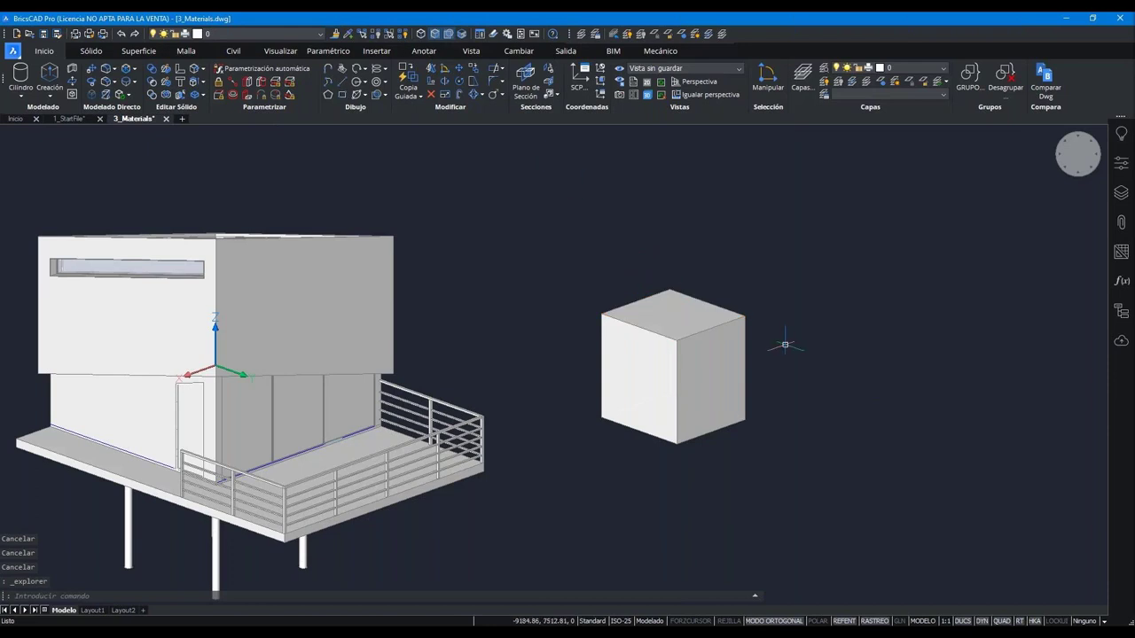
- Reset the selection modes to 0 and test selecting the cube
{"action": "middle_click_drag", "start_coordinate": [786, 345], "coordinate": [757, 301]}
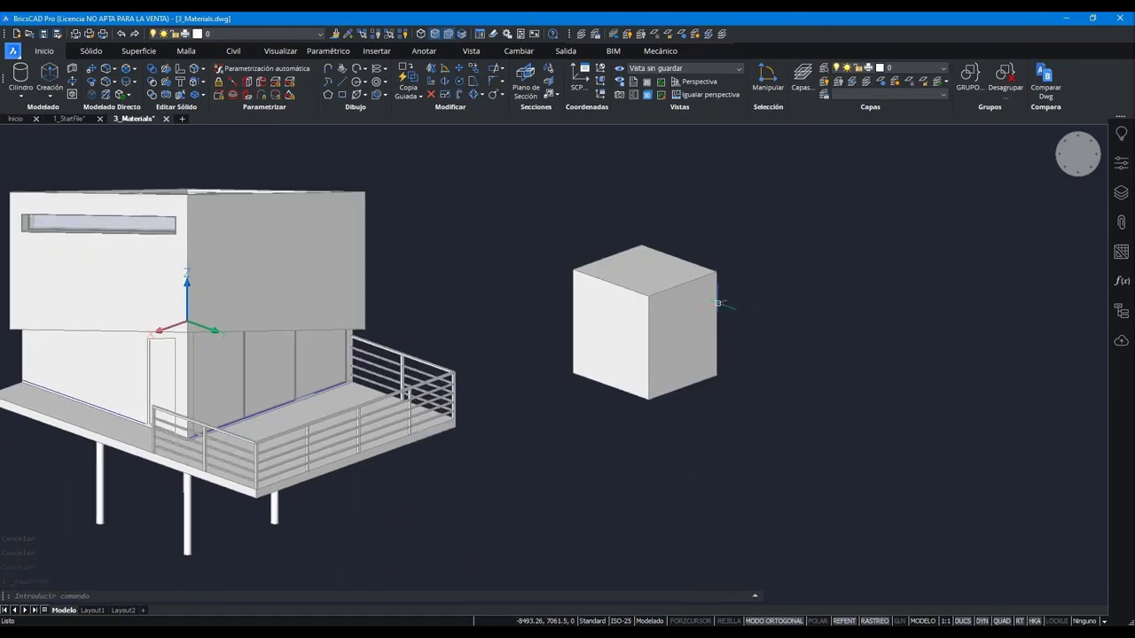
{"action": "scroll", "coordinate": [718, 303], "scroll_direction": "up", "scroll_amount": 3}
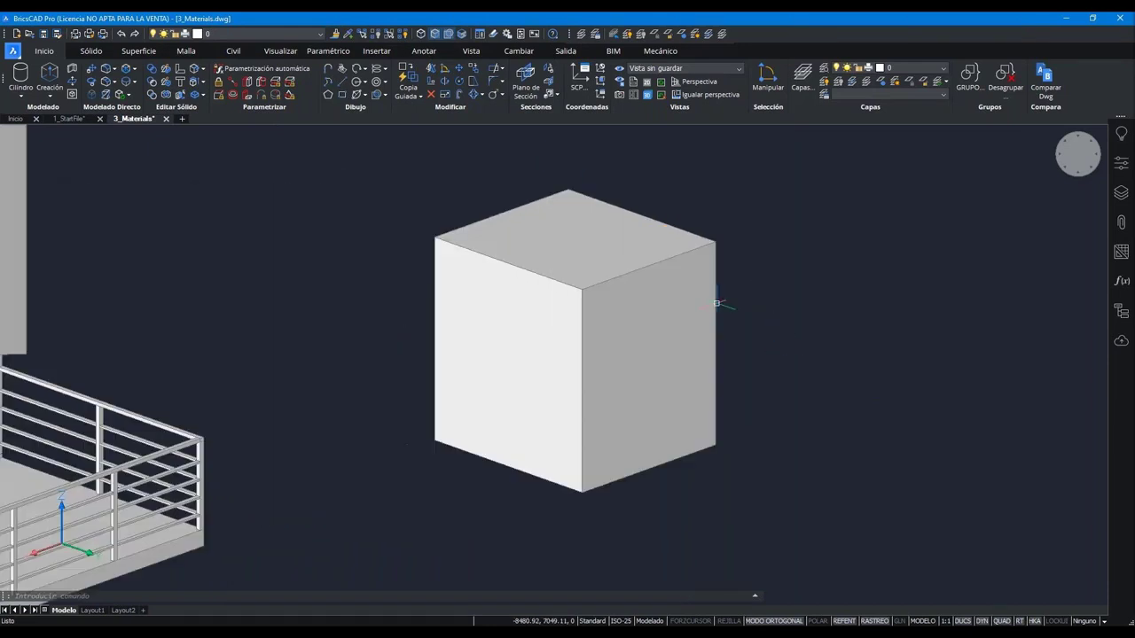
{"action": "left_click", "coordinate": [448, 34]}
{"action": "left_click", "coordinate": [434, 34]}
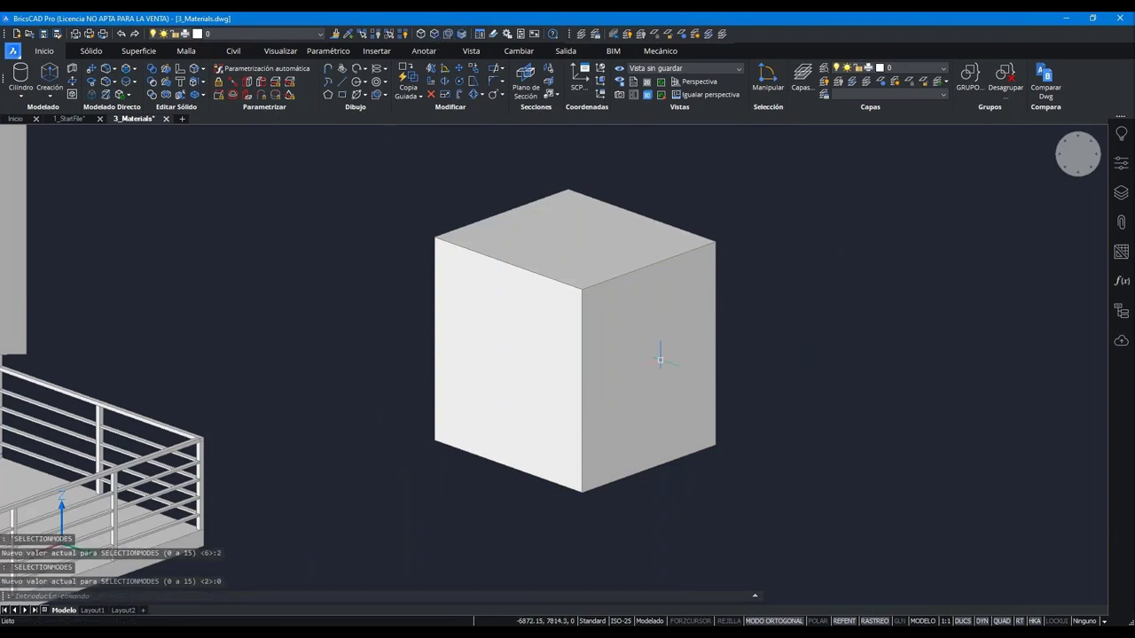
{"action": "left_click", "coordinate": [597, 394]}
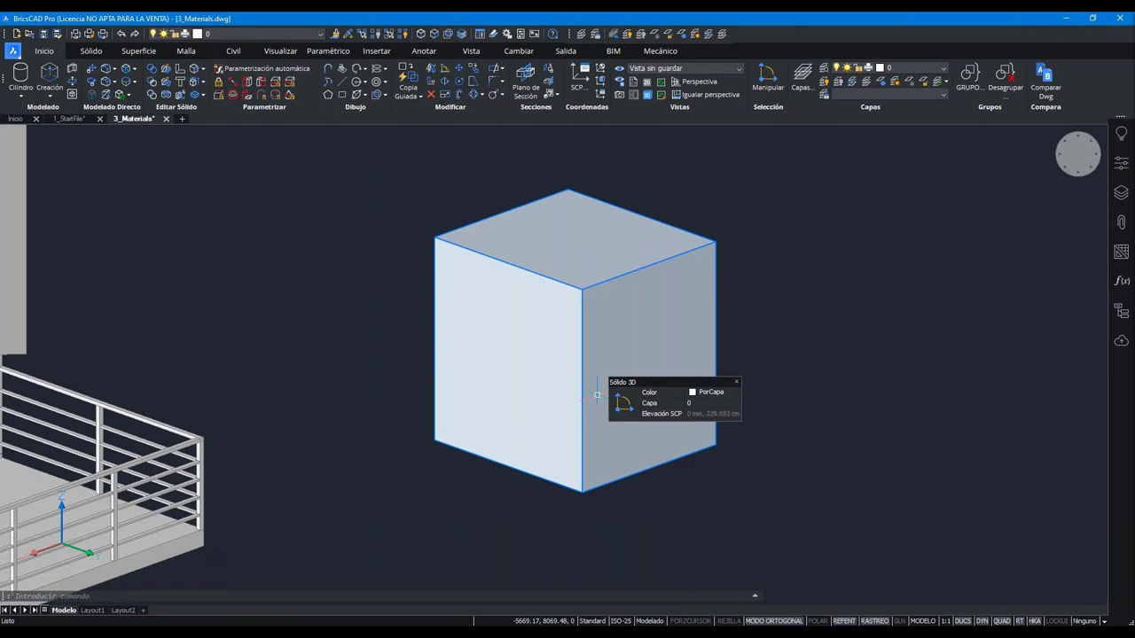
{"action": "left_click", "coordinate": [597, 395]}
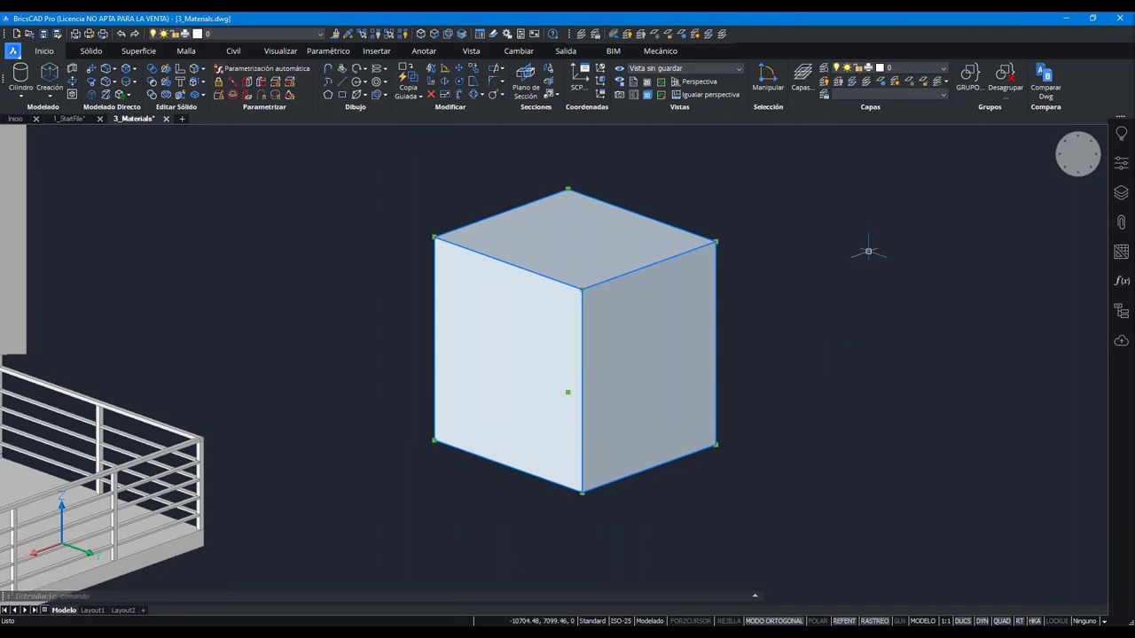
{"action": "key", "text": "Escape"}
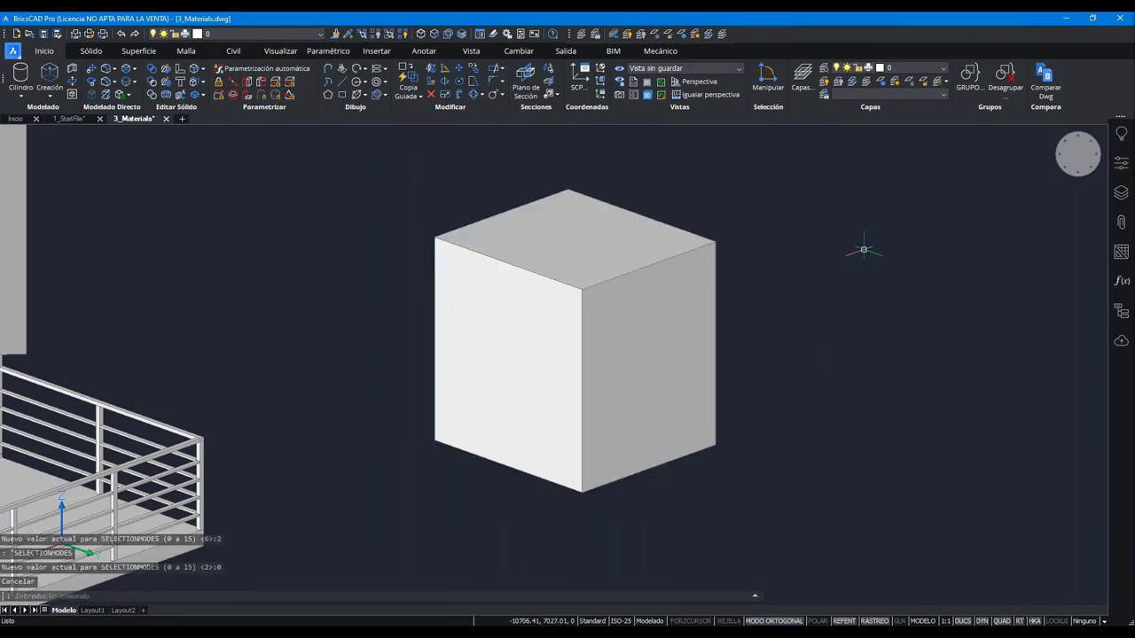
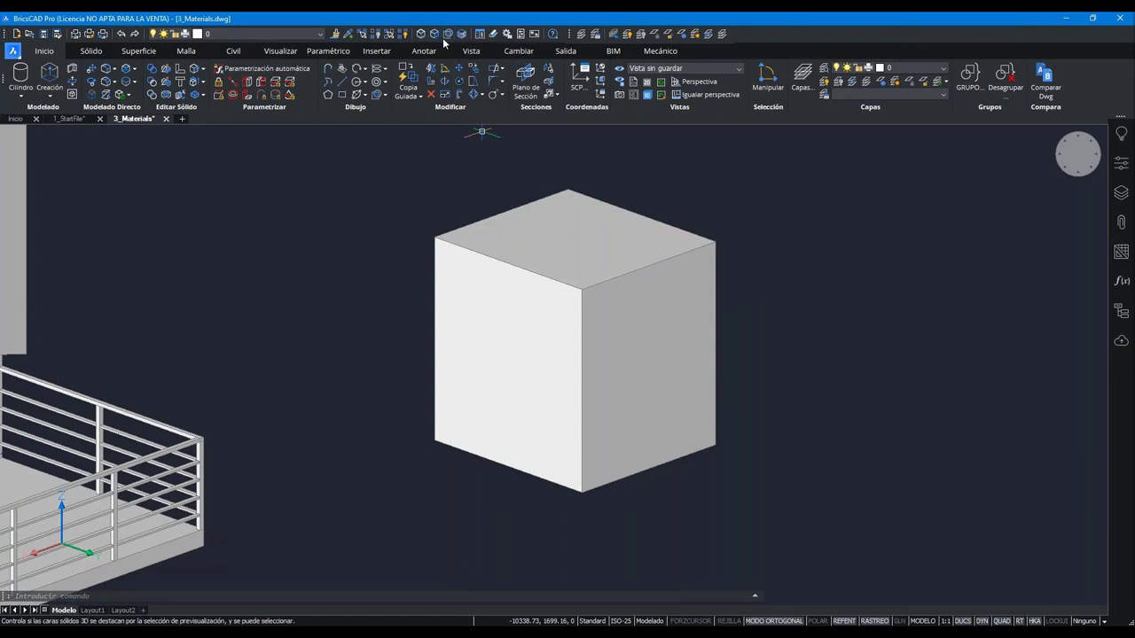
- Dock the Render Materials panel, try pine north carolina on the cube, then undo it
{"action": "left_click", "coordinate": [620, 245]}
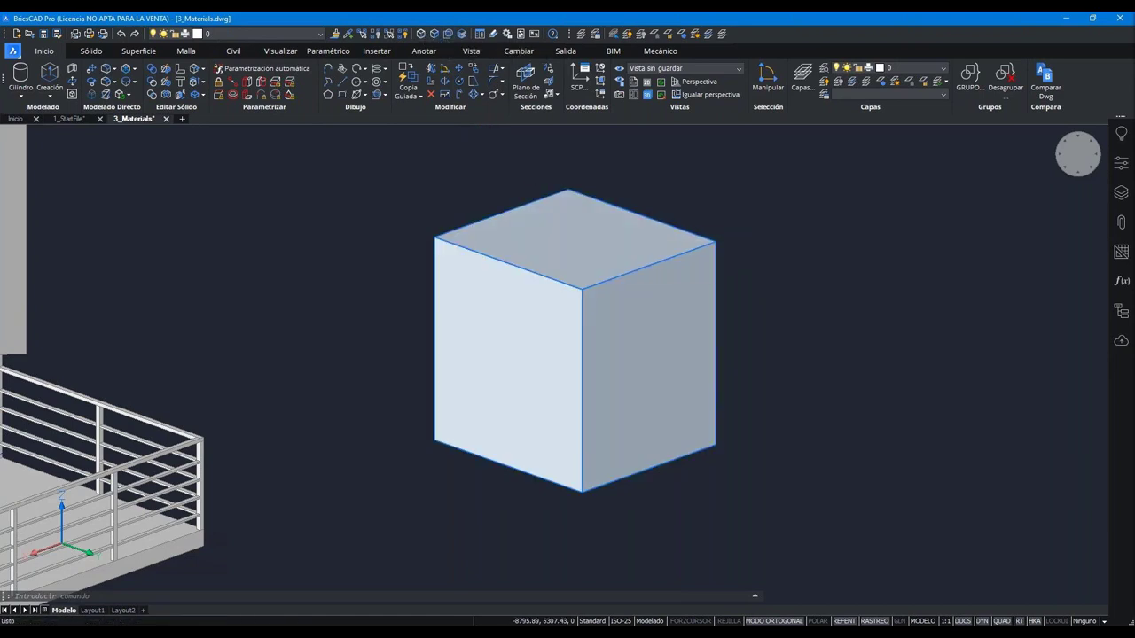
{"action": "left_click", "coordinate": [1119, 171]}
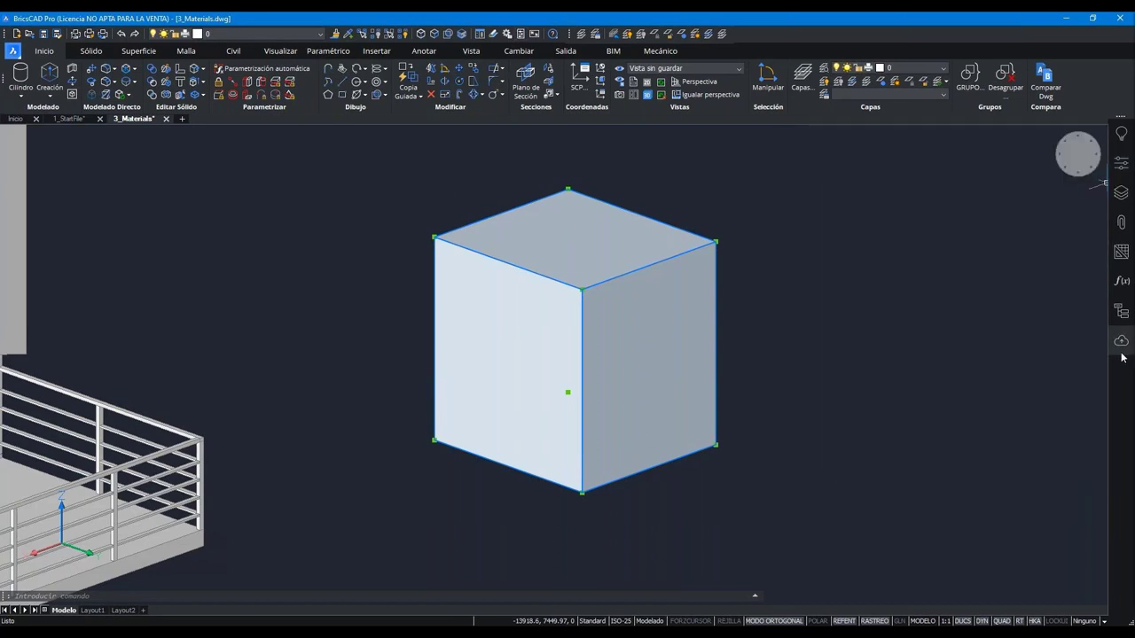
{"action": "right_click", "coordinate": [1122, 365]}
{"action": "left_click", "coordinate": [911, 610]}
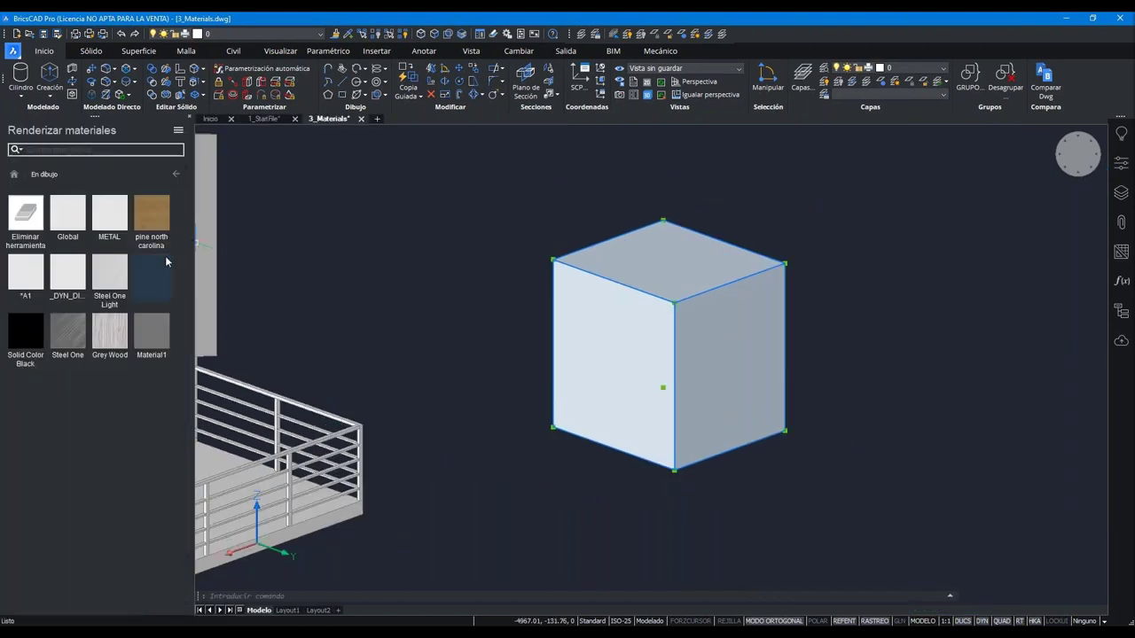
{"action": "left_click", "coordinate": [137, 222]}
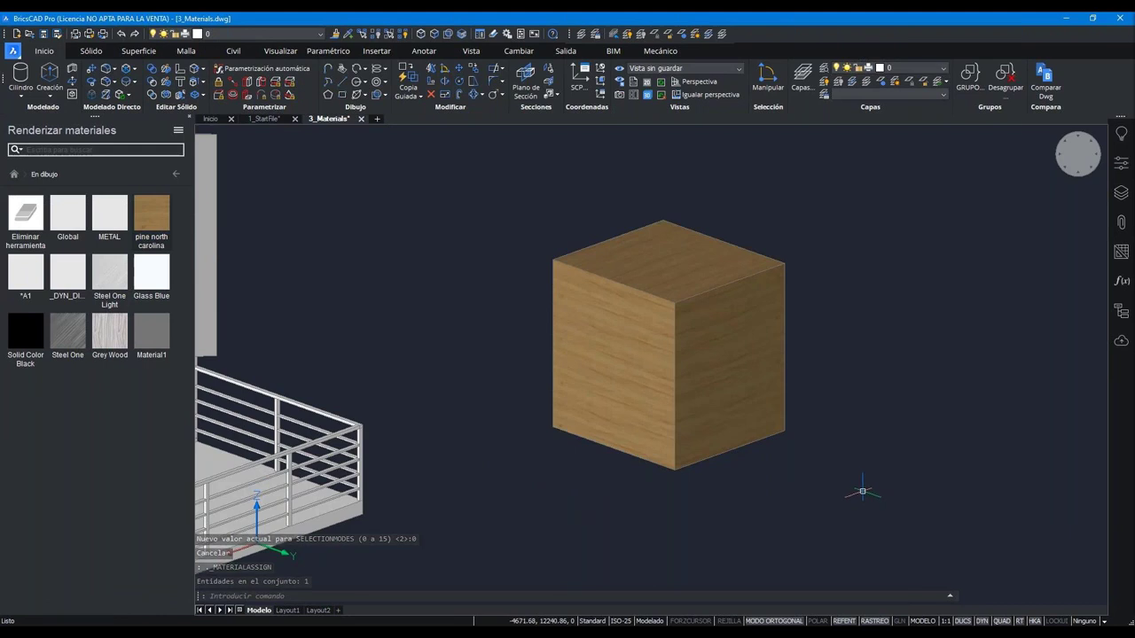
{"action": "scroll", "coordinate": [806, 408], "scroll_direction": "up", "scroll_amount": 2}
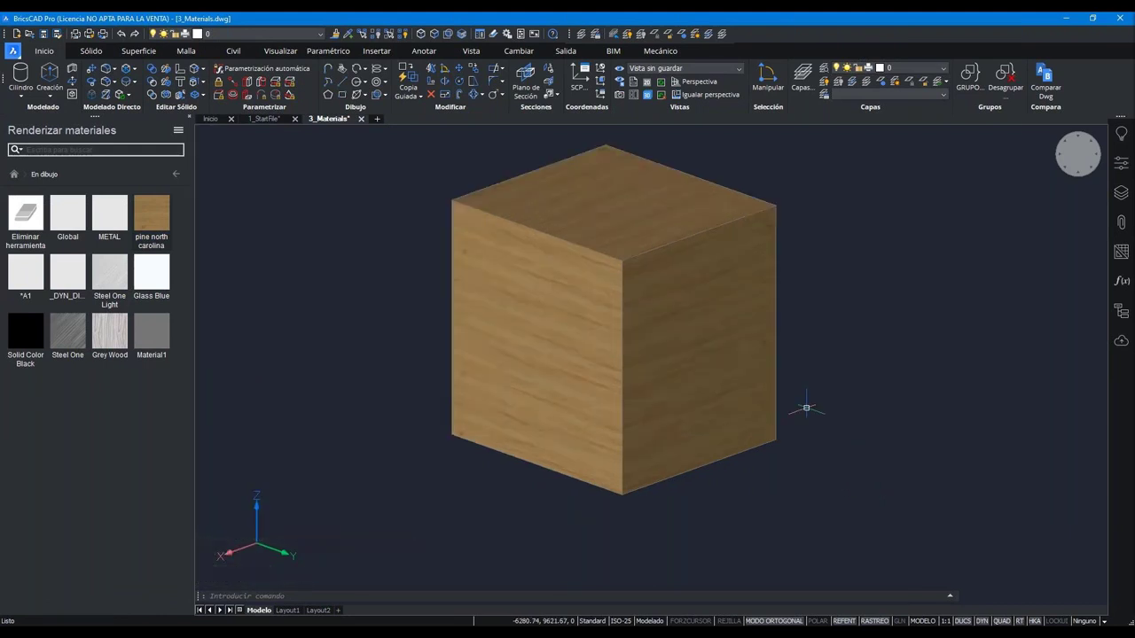
{"action": "key", "text": "ctrl+z"}
{"action": "key", "text": "ctrl+z"}
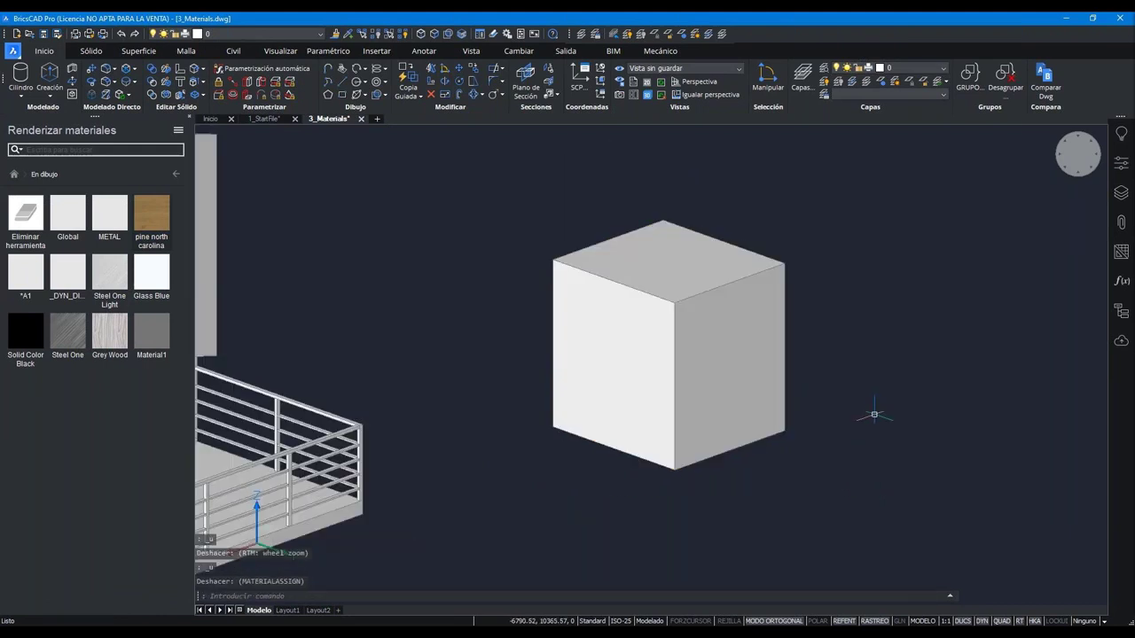
{"action": "left_click", "coordinate": [437, 33]}
{"action": "left_click", "coordinate": [745, 355]}
{"action": "left_click", "coordinate": [137, 230]}
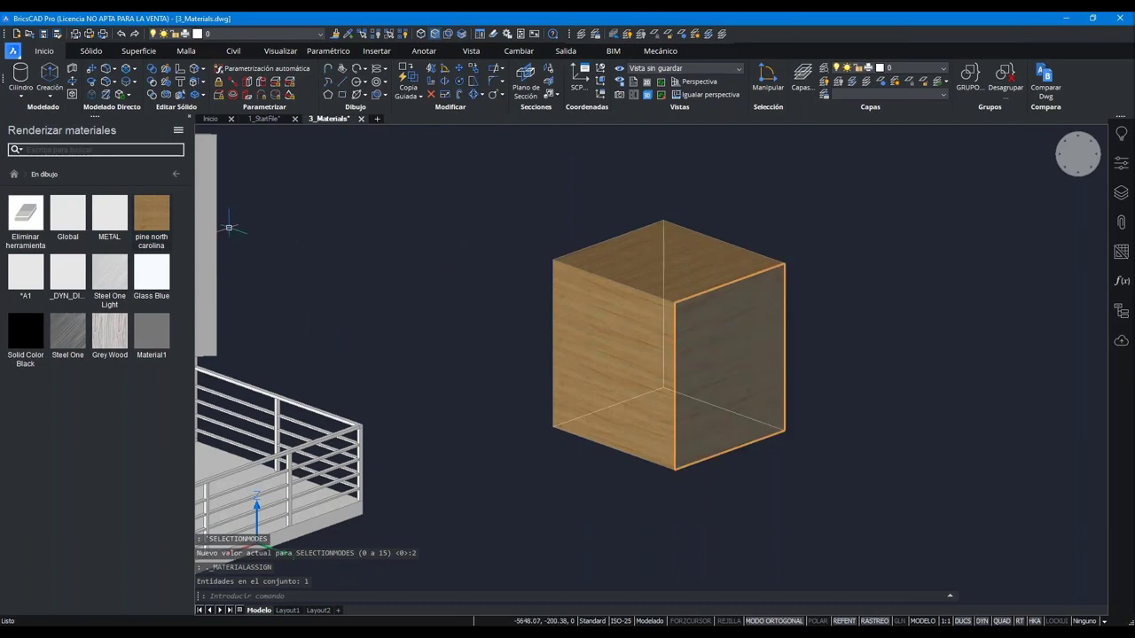
{"action": "left_click", "coordinate": [26, 337]}
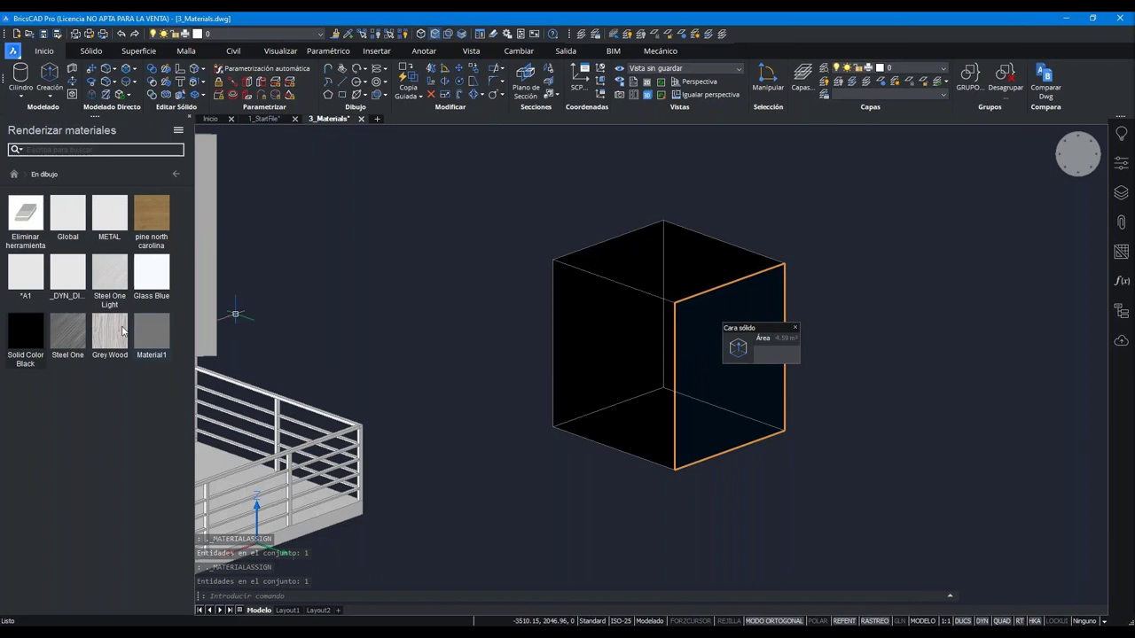
{"action": "left_click_drag", "start_coordinate": [26, 337], "coordinate": [752, 370]}
{"action": "left_click_drag", "start_coordinate": [152, 217], "coordinate": [721, 341]}
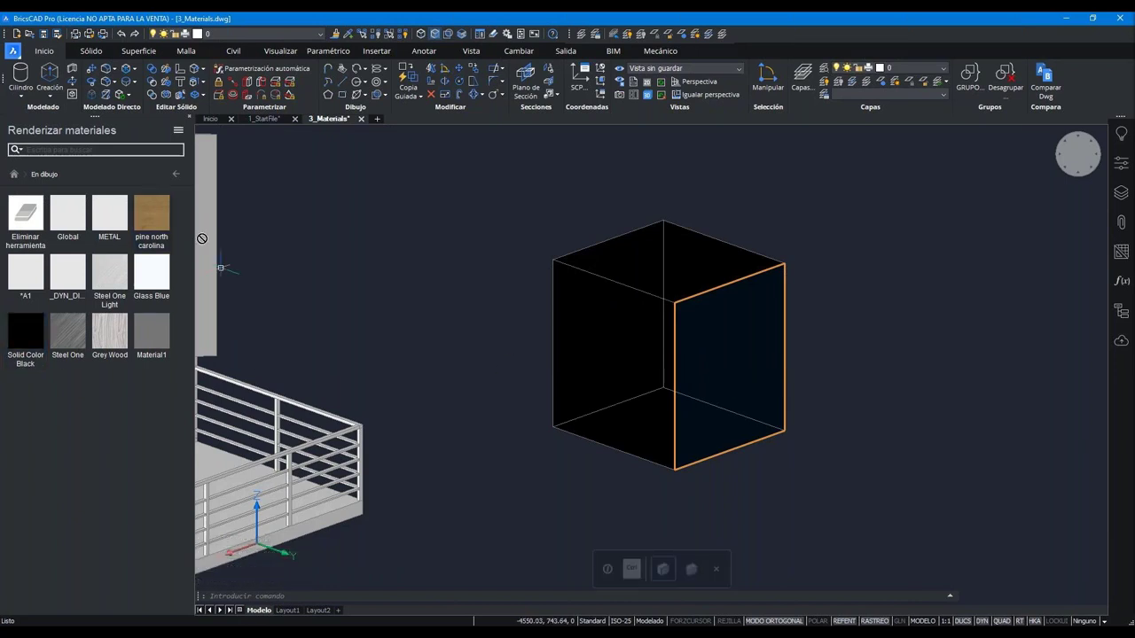
{"action": "scroll", "coordinate": [797, 322], "scroll_direction": "up", "scroll_amount": 2}
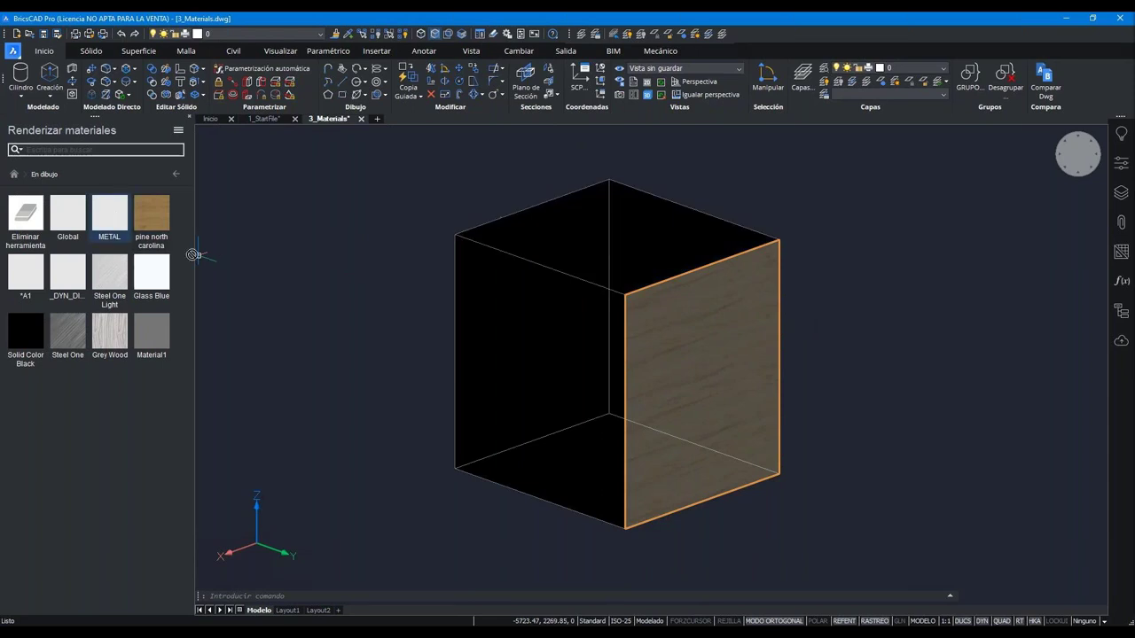
{"action": "left_click_drag", "start_coordinate": [193, 255], "coordinate": [517, 354]}
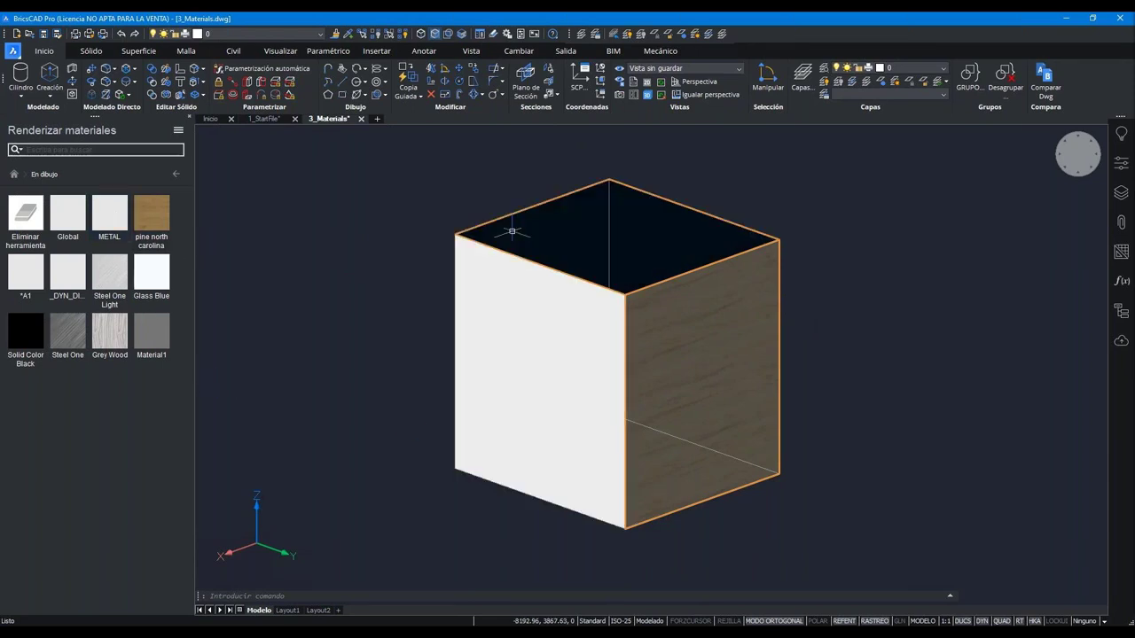
{"action": "key", "text": "Escape"}
{"action": "left_click", "coordinate": [434, 33]}
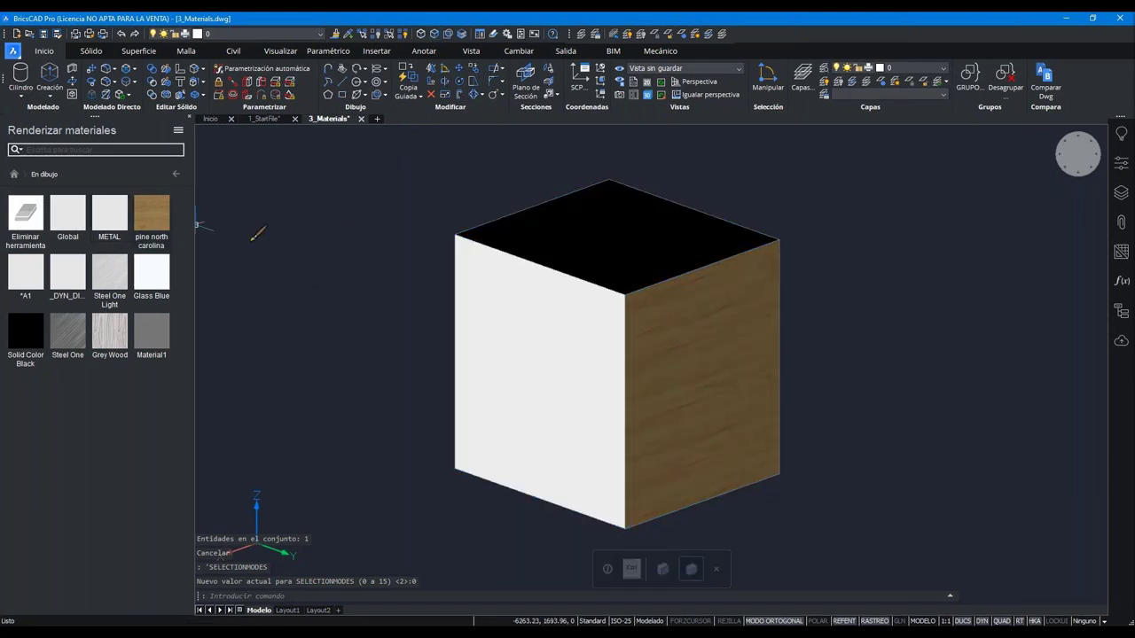
{"action": "left_click_drag", "start_coordinate": [151, 213], "coordinate": [594, 288]}
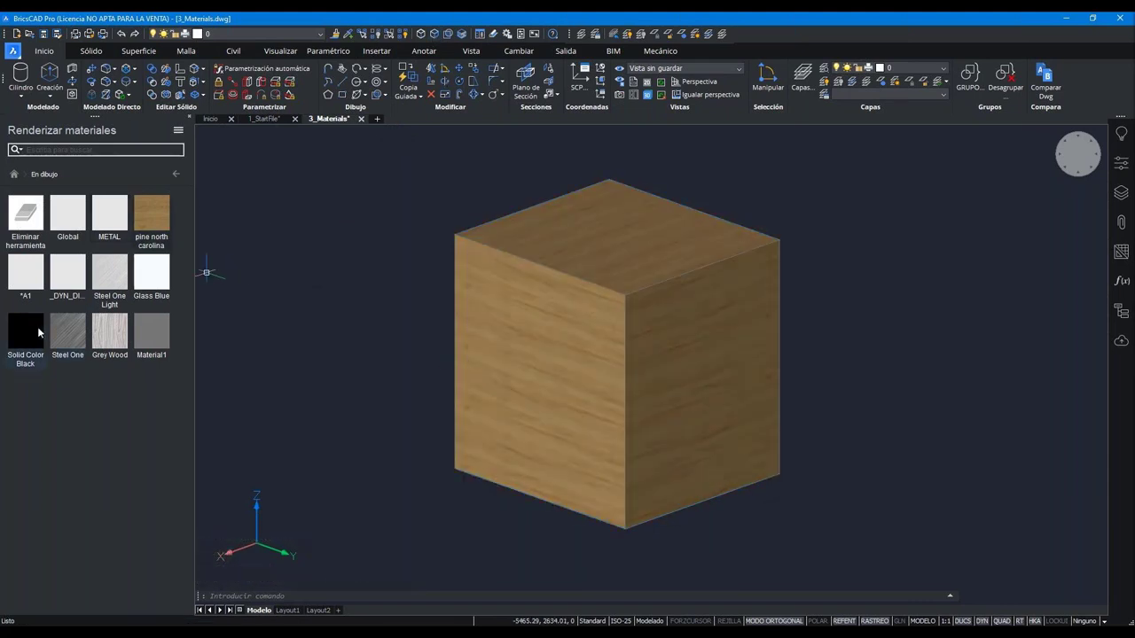
{"action": "left_click_drag", "start_coordinate": [25, 330], "coordinate": [510, 346]}
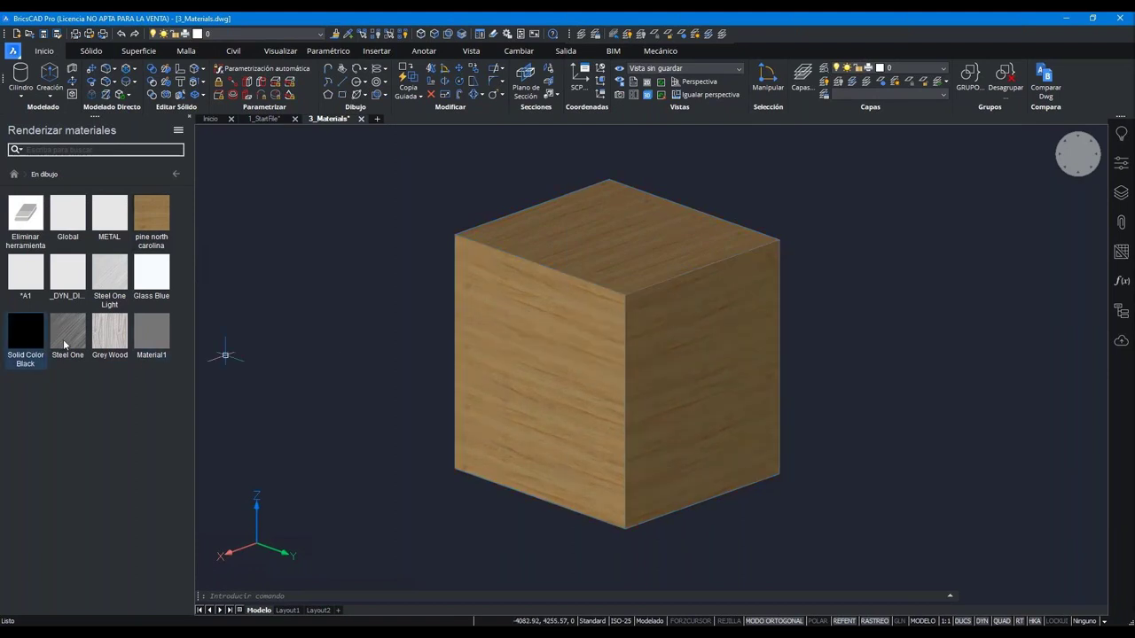
{"action": "key", "text": "ctrl"}
{"action": "left_click", "coordinate": [511, 344]}
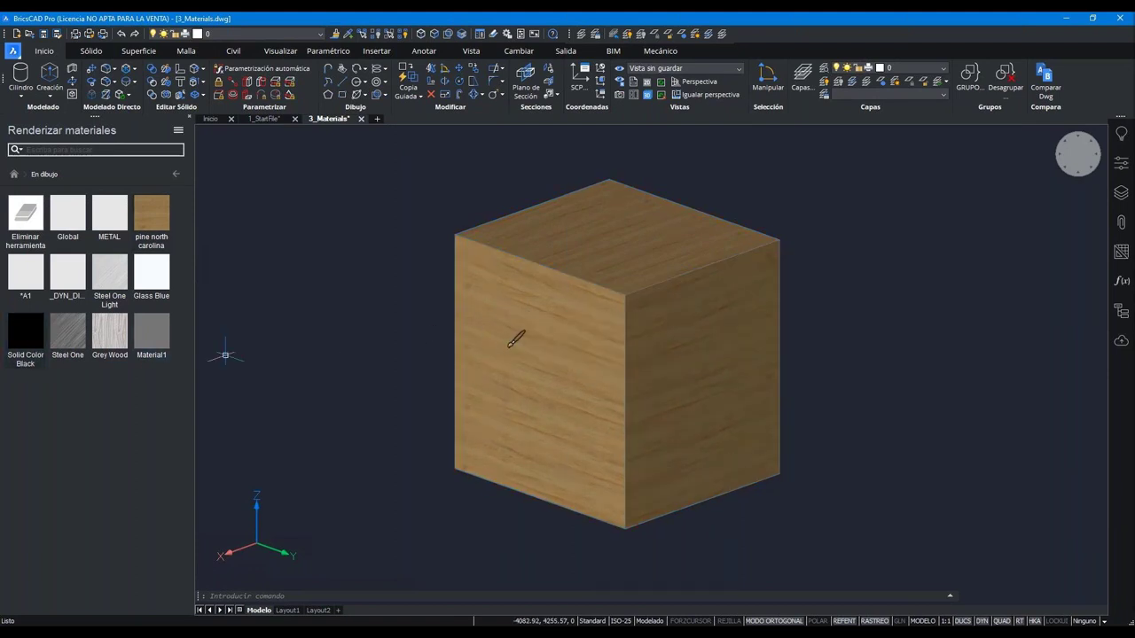
{"action": "left_click_drag", "start_coordinate": [108, 337], "coordinate": [617, 249]}
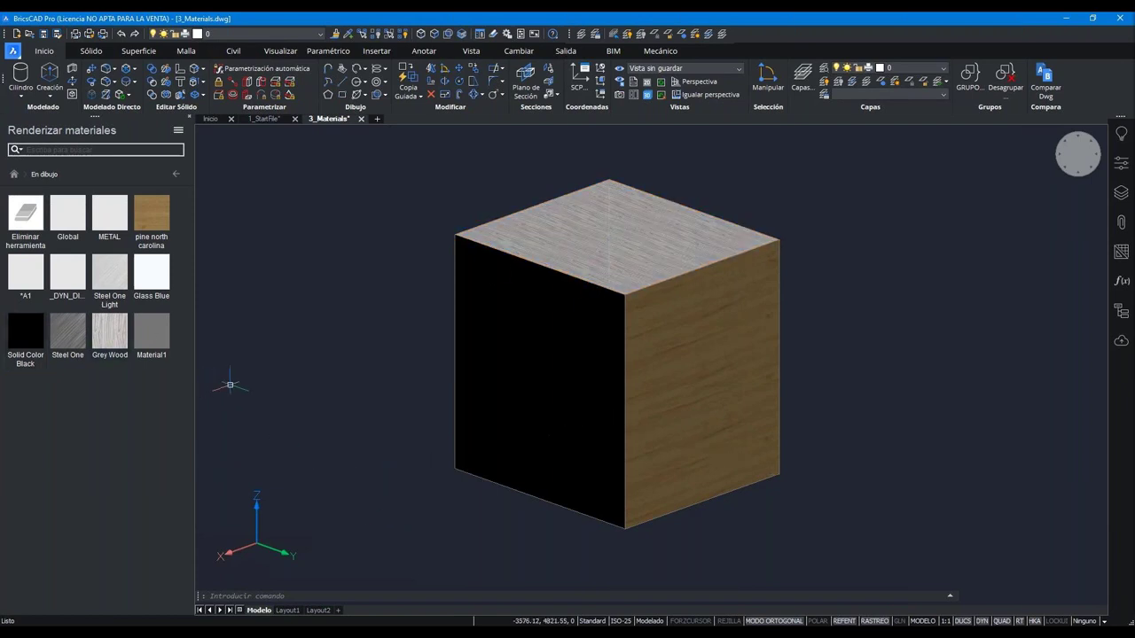
{"action": "left_click_drag", "start_coordinate": [152, 333], "coordinate": [580, 328]}
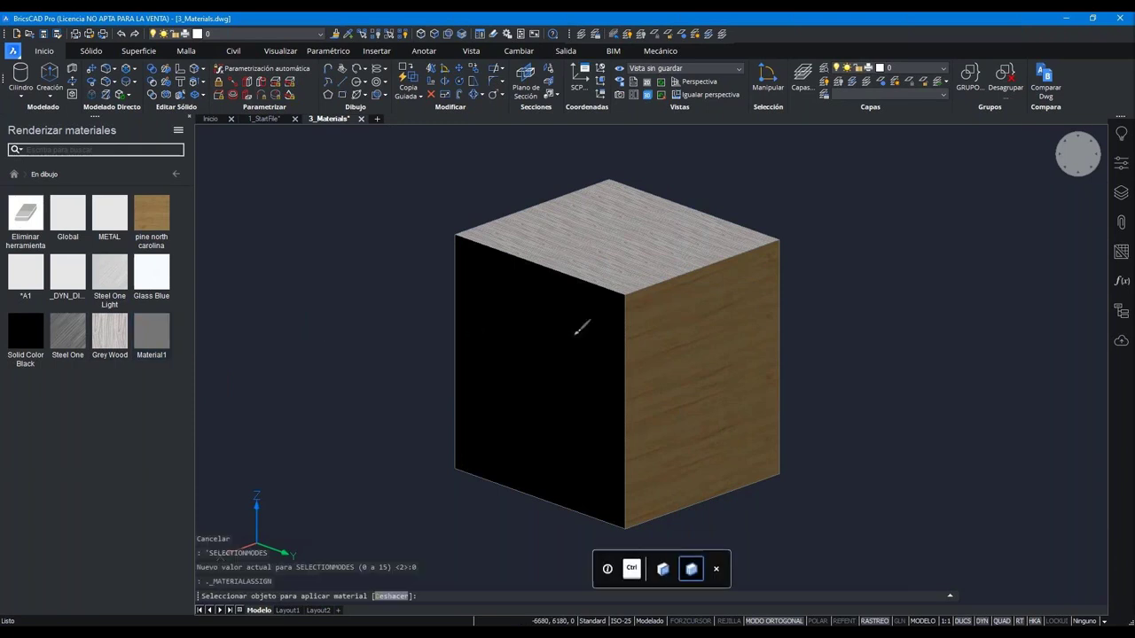
{"action": "left_click", "coordinate": [580, 328]}
{"action": "key", "text": "Escape"}
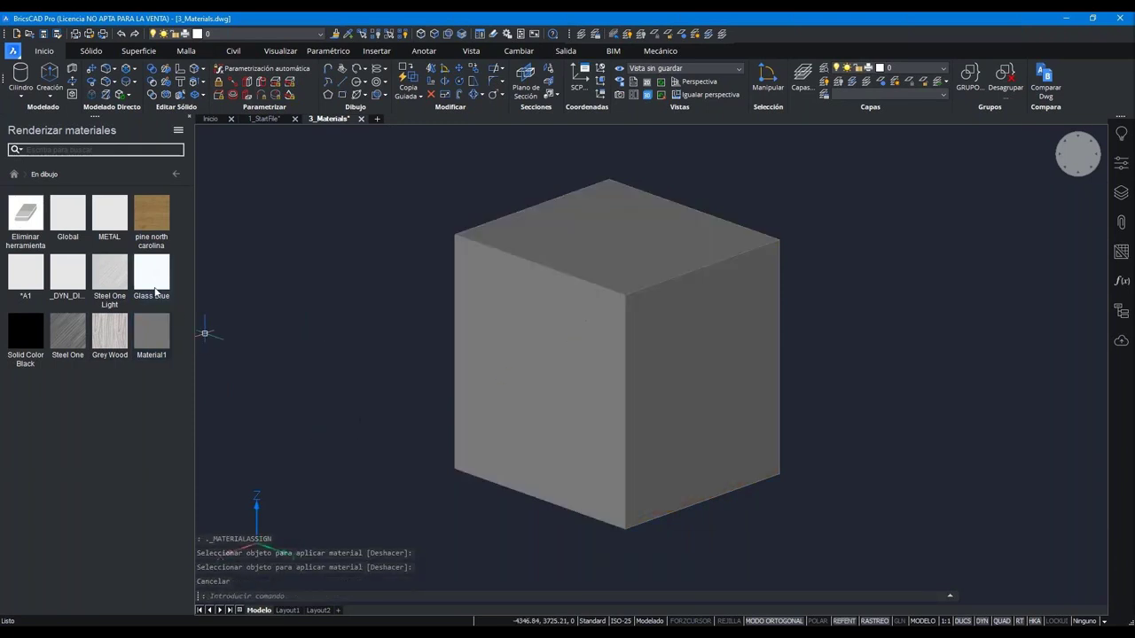
{"action": "left_click", "coordinate": [25, 221]}
{"action": "left_click", "coordinate": [626, 452]}
{"action": "key", "text": "Escape"}
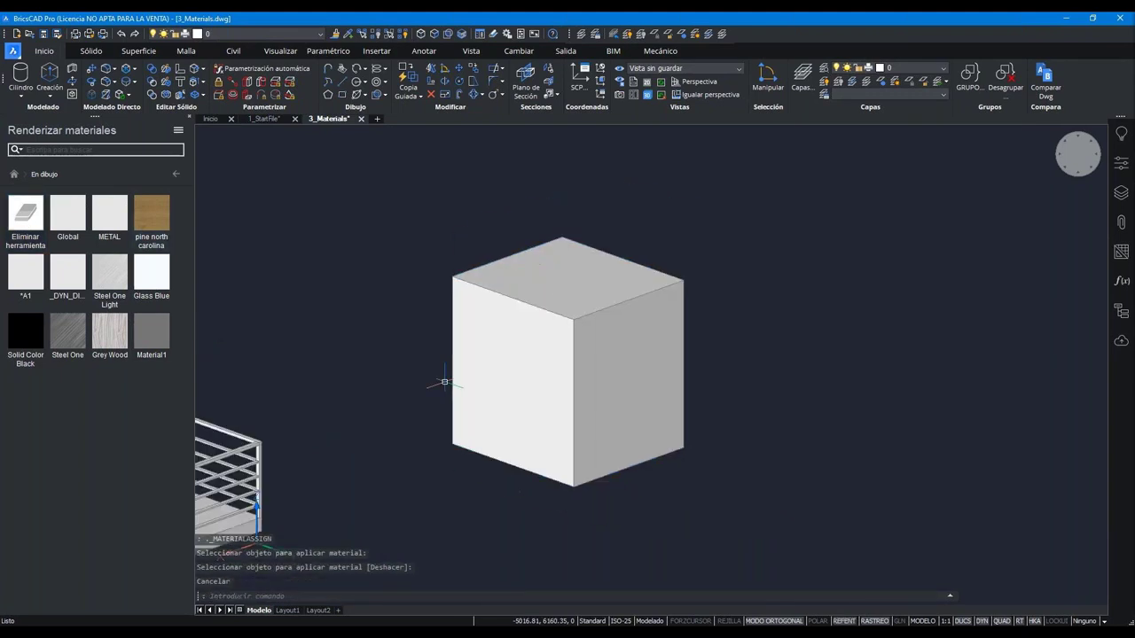
- Open the Layers panel and widen it to reveal the material column
{"action": "scroll", "coordinate": [438, 420], "scroll_direction": "up", "scroll_amount": 2}
{"action": "scroll", "coordinate": [438, 420], "scroll_direction": "down", "scroll_amount": 2}
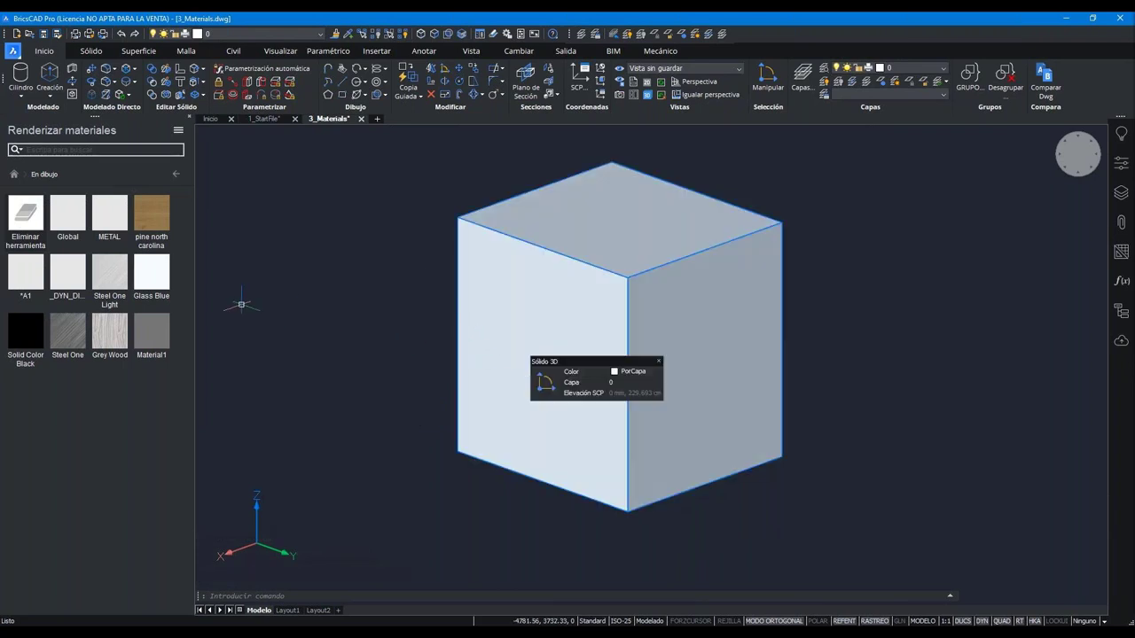
{"action": "left_click", "coordinate": [430, 35]}
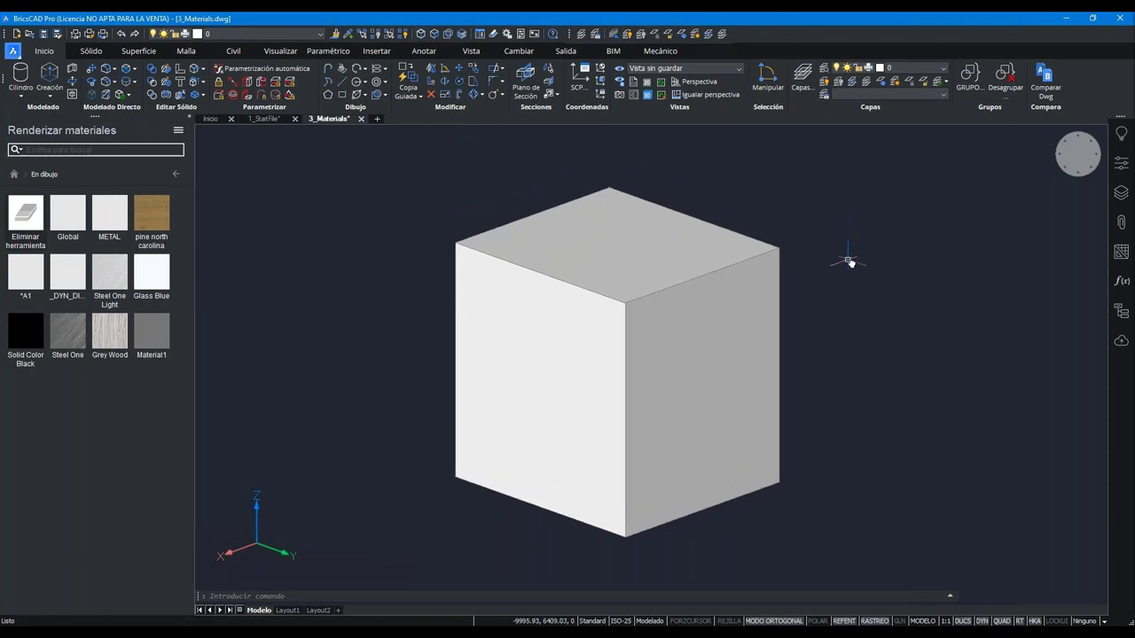
{"action": "left_click", "coordinate": [581, 330]}
{"action": "key", "text": "Escape"}
{"action": "key", "text": "Escape"}
{"action": "key", "text": "Escape"}
{"action": "key", "text": "Escape"}
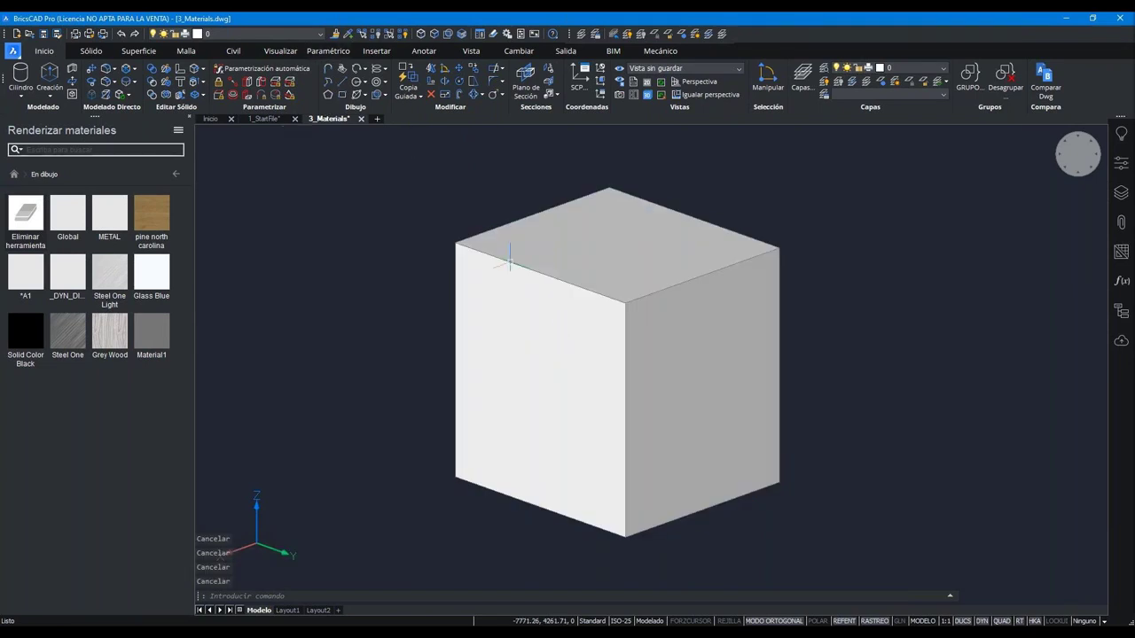
{"action": "left_click", "coordinate": [510, 259]}
{"action": "key", "text": "Escape"}
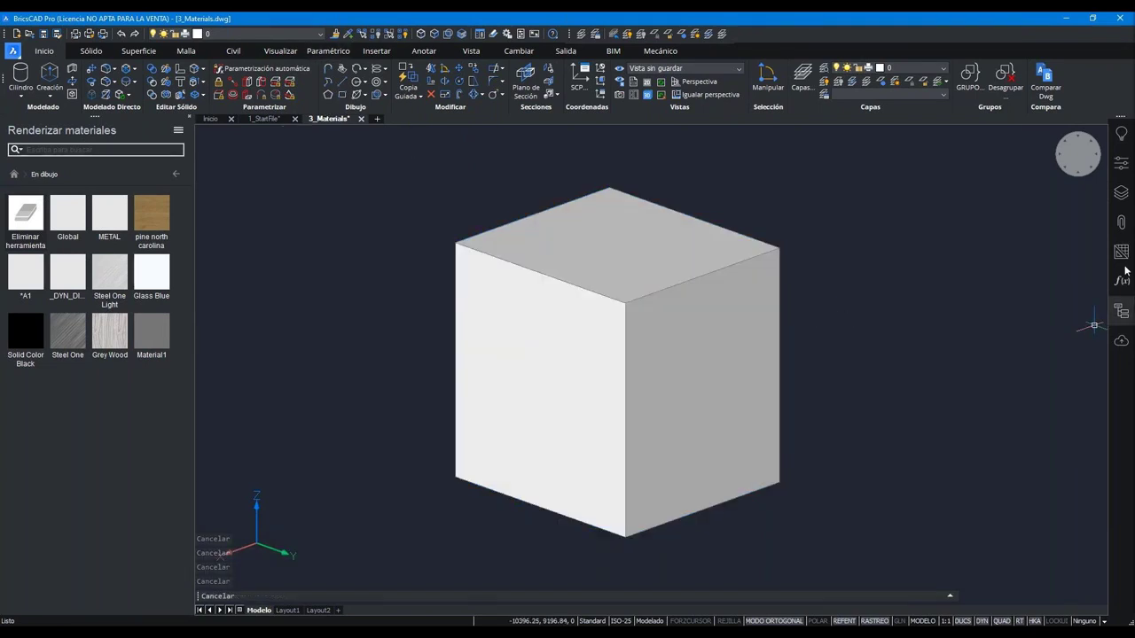
{"action": "left_click", "coordinate": [1121, 192]}
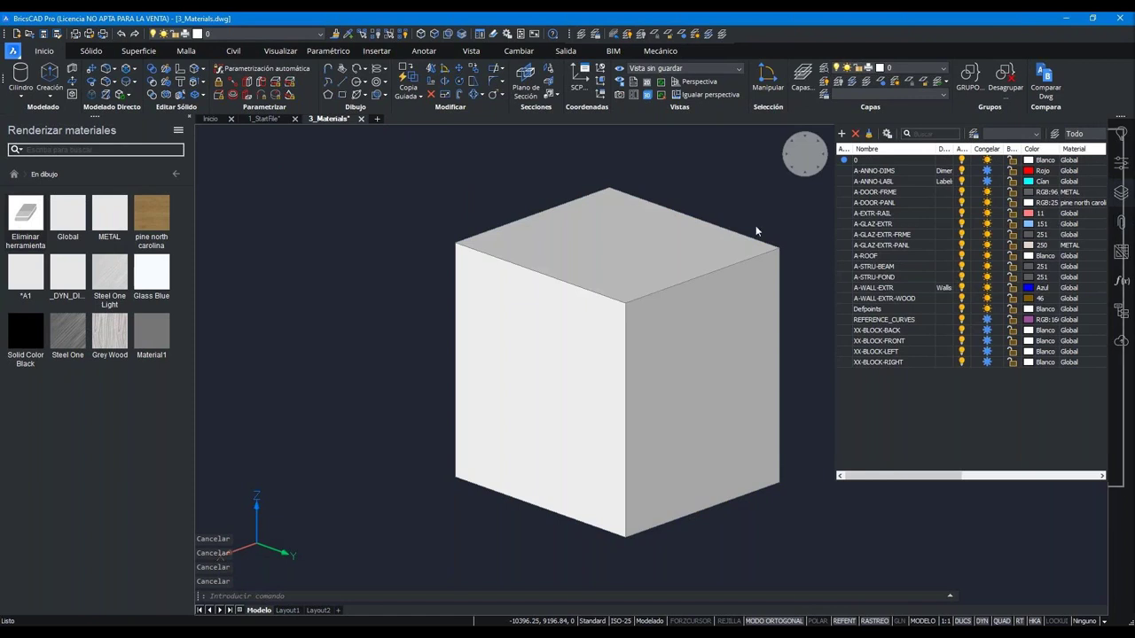
{"action": "left_click_drag", "start_coordinate": [865, 257], "coordinate": [1000, 259]}
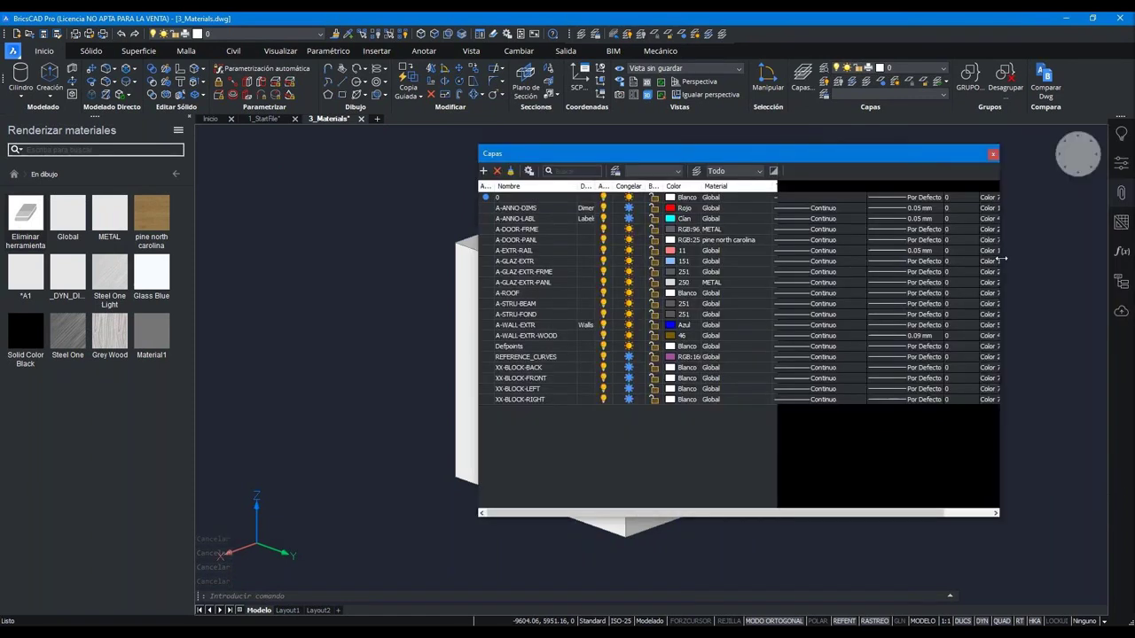
{"action": "left_click_drag", "start_coordinate": [1021, 389], "coordinate": [1019, 390]}
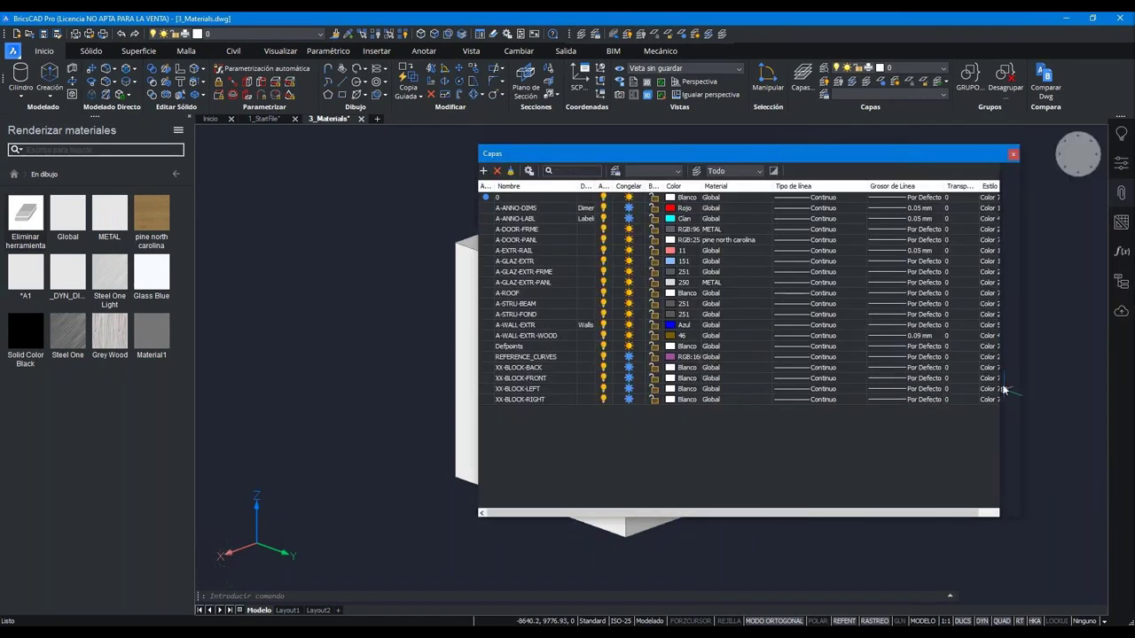
- Assign pine north carolina as the A-WALL-EXTR-WOOD layer's material and dock the layers list
{"action": "left_click", "coordinate": [555, 338]}
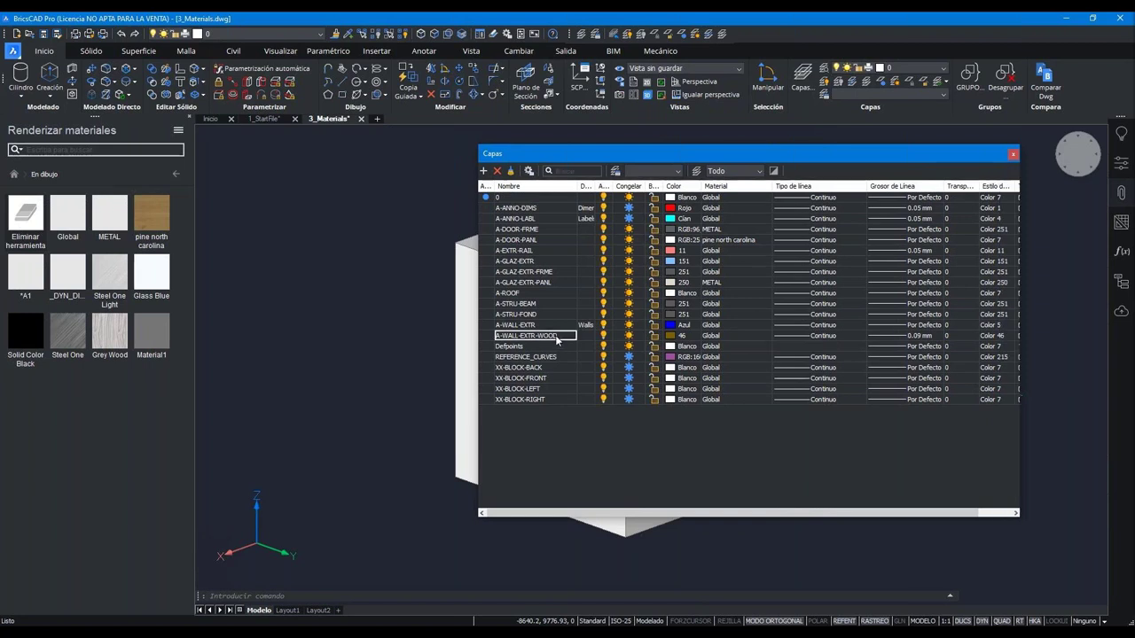
{"action": "left_click", "coordinate": [727, 337]}
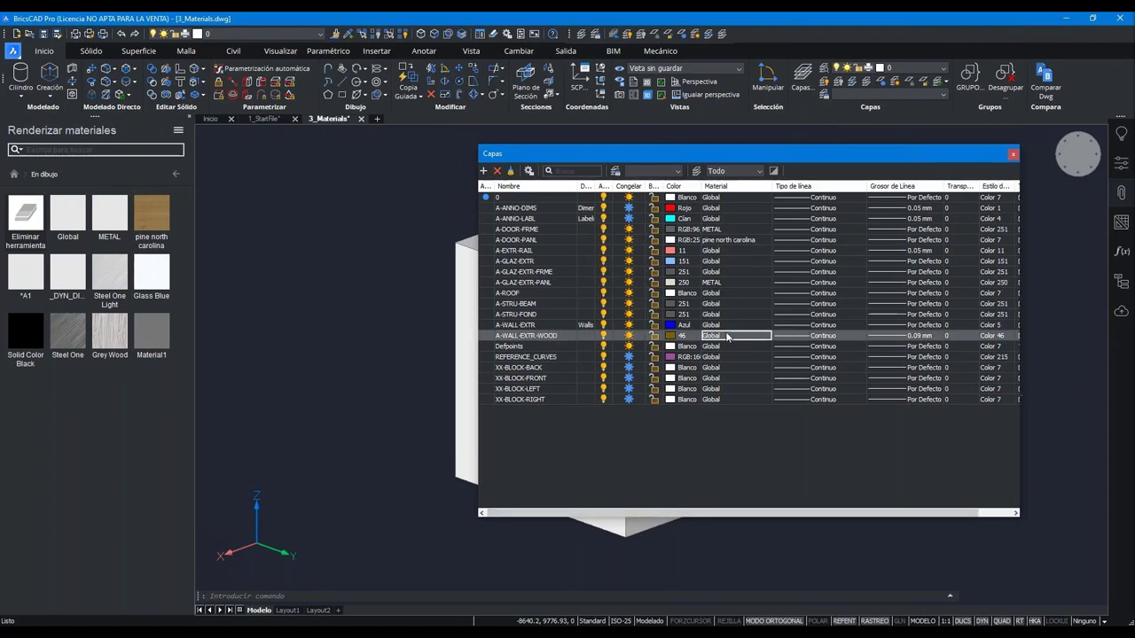
{"action": "left_click", "coordinate": [747, 337]}
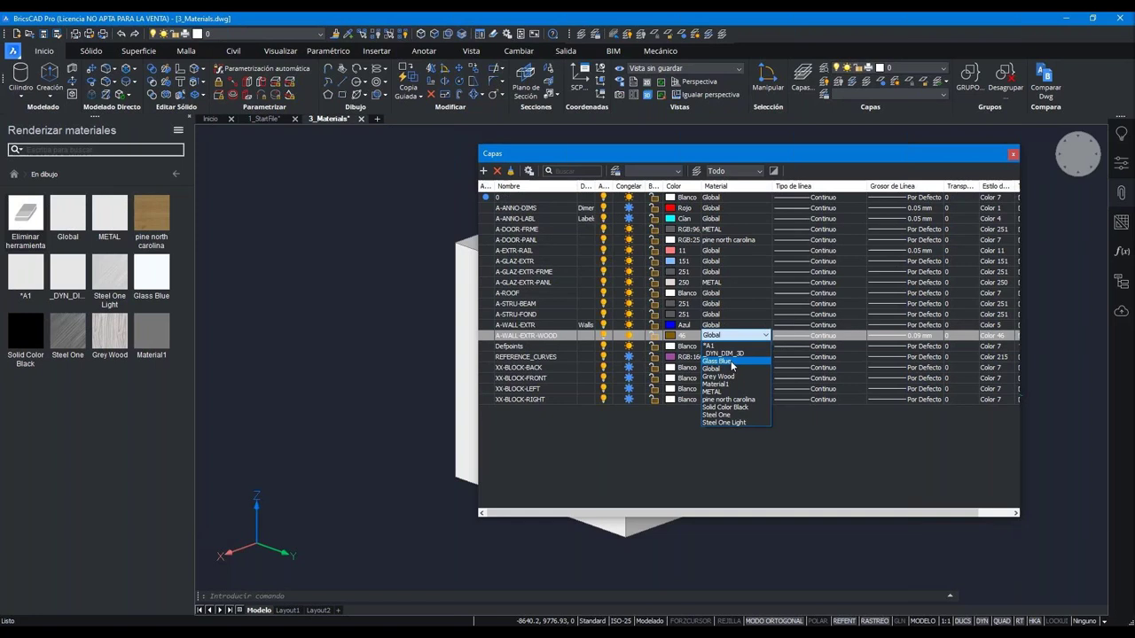
{"action": "left_click", "coordinate": [725, 399]}
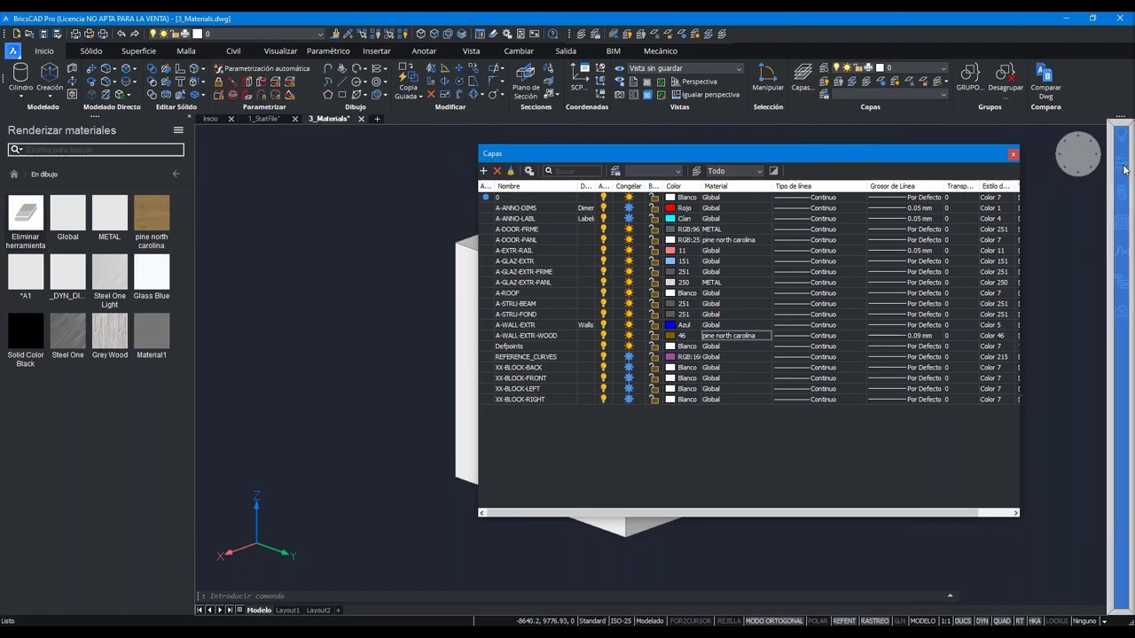
{"action": "double_click", "coordinate": [868, 152]}
- Move the test cube onto the A-WALL-EXTR-WOOD layer so it turns wooden
{"action": "left_click", "coordinate": [619, 261]}
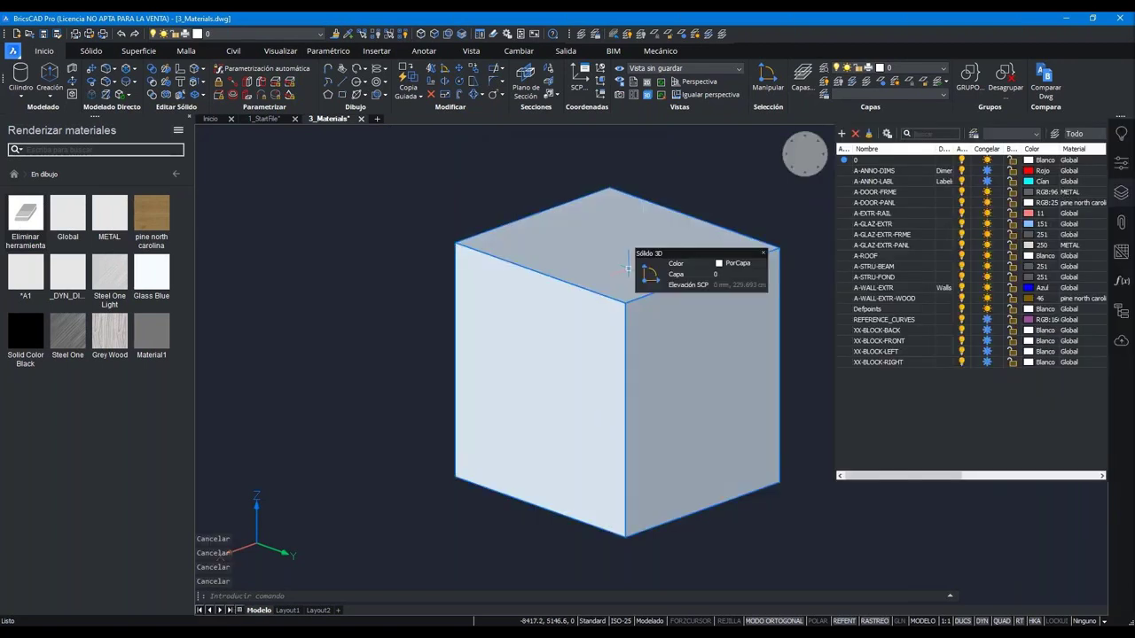
{"action": "left_click", "coordinate": [315, 33]}
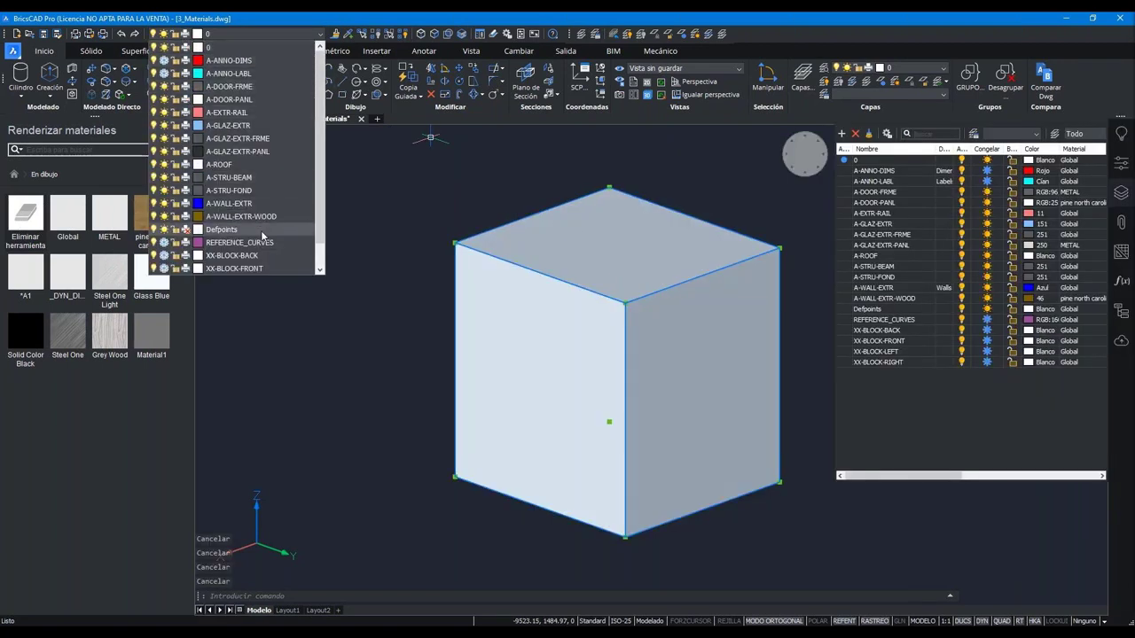
{"action": "left_click", "coordinate": [256, 217]}
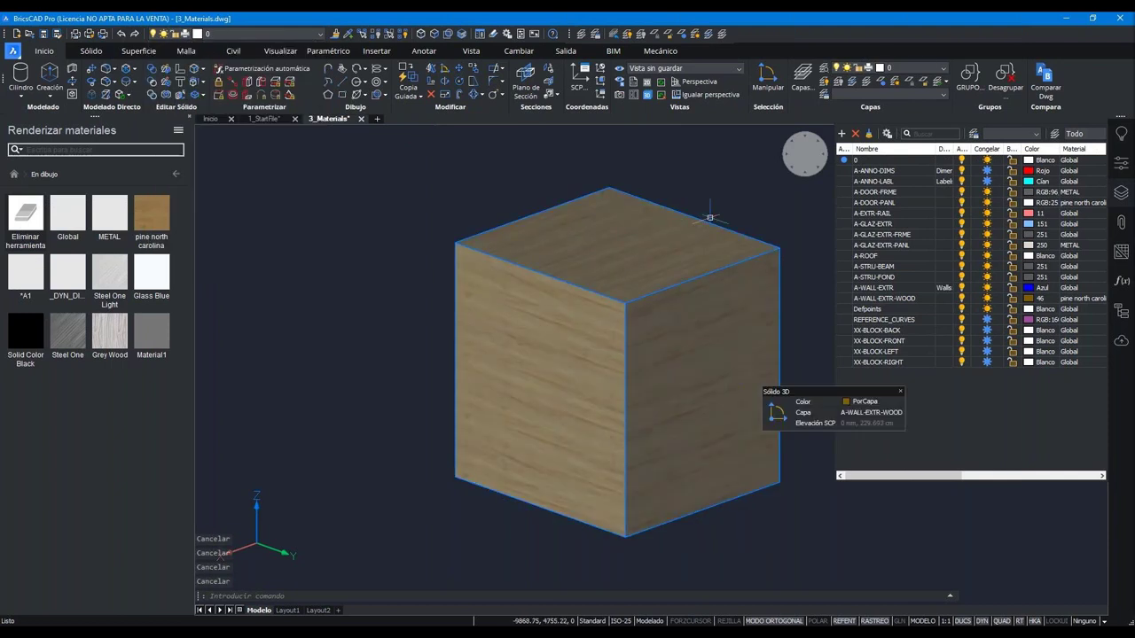
{"action": "left_click", "coordinate": [1122, 194]}
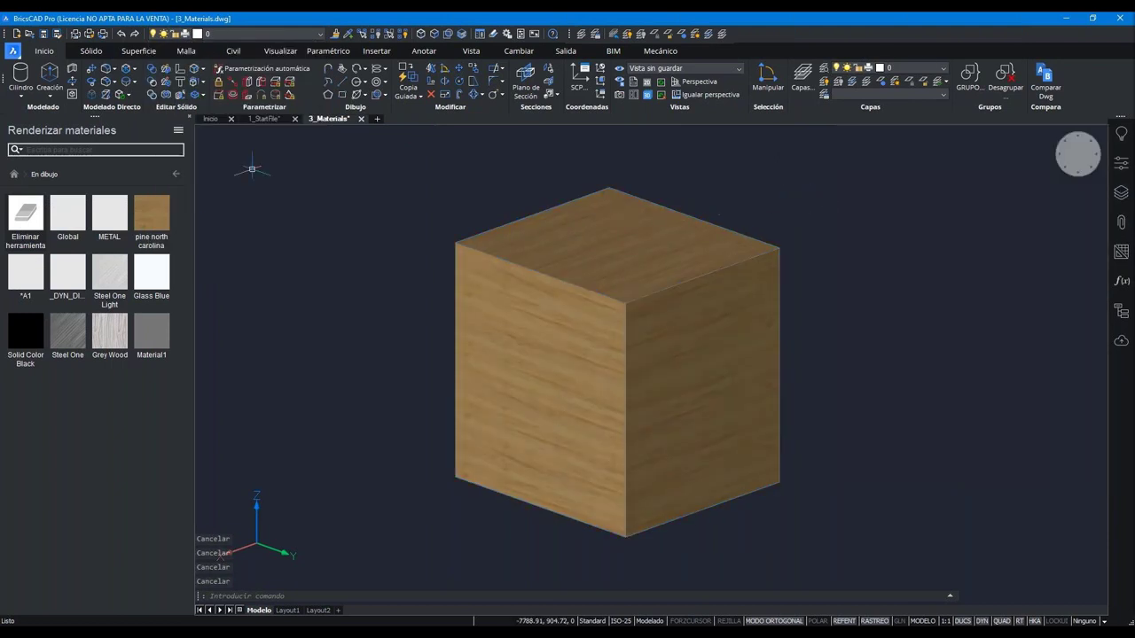
{"action": "scroll", "coordinate": [817, 369], "scroll_direction": "down", "scroll_amount": 1}
{"action": "scroll", "coordinate": [817, 368], "scroll_direction": "down", "scroll_amount": 2}
- Erase the test cube and frame the house from above
{"action": "scroll", "coordinate": [817, 368], "scroll_direction": "down", "scroll_amount": 1}
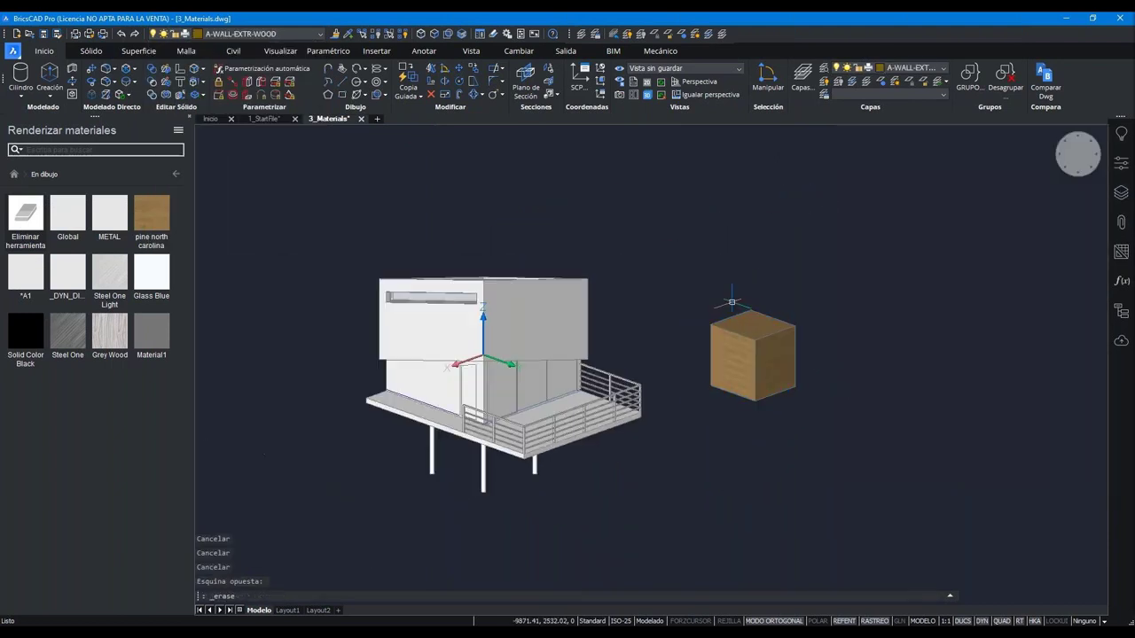
{"action": "left_click_drag", "start_coordinate": [806, 408], "coordinate": [735, 304]}
{"action": "key", "text": "Delete"}
{"action": "scroll", "coordinate": [398, 349], "scroll_direction": "up", "scroll_amount": 3}
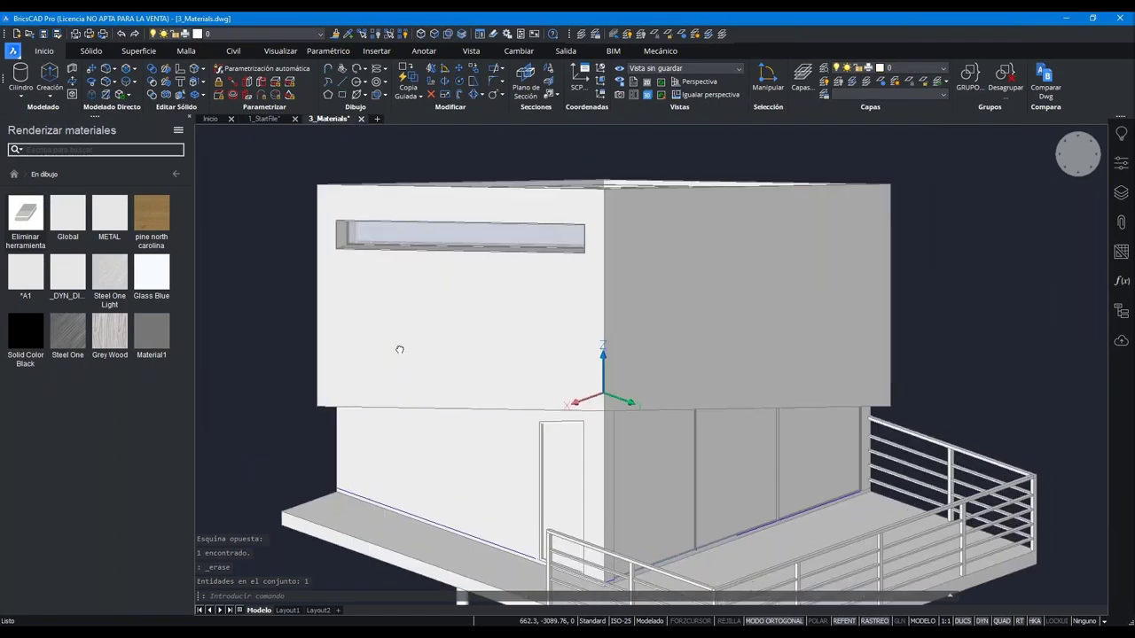
{"action": "middle_click_drag", "start_coordinate": [399, 349], "coordinate": [376, 399]}
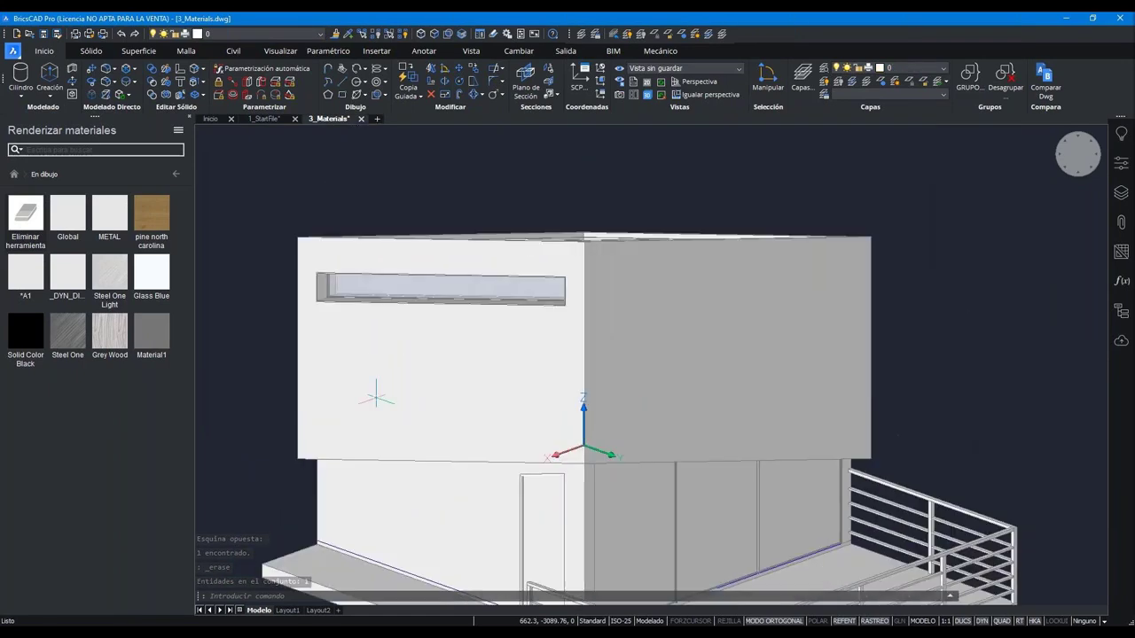
{"action": "middle_click_drag", "start_coordinate": [499, 376], "coordinate": [501, 337], "text": "shift"}
{"action": "scroll", "coordinate": [522, 222], "scroll_direction": "up", "scroll_amount": 3}
- Give the house's upper box the Solid Color Black material
{"action": "left_click", "coordinate": [522, 222]}
{"action": "scroll", "coordinate": [507, 197], "scroll_direction": "down", "scroll_amount": 2}
{"action": "left_click", "coordinate": [650, 291]}
{"action": "scroll", "coordinate": [340, 263], "scroll_direction": "down", "scroll_amount": 1}
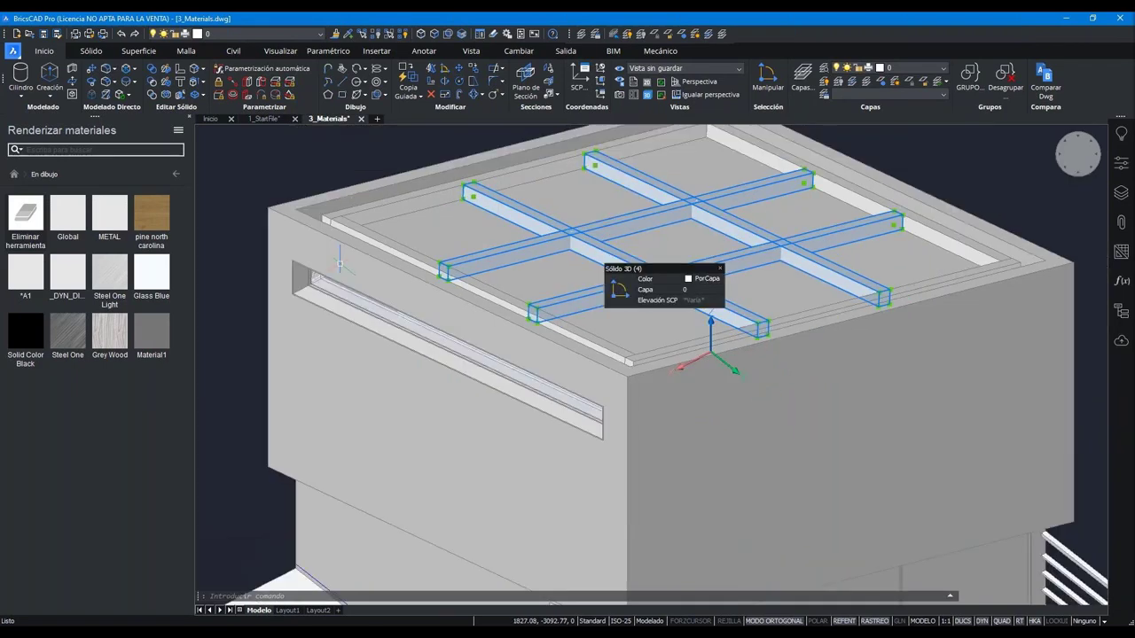
{"action": "key", "text": "Escape"}
{"action": "left_click", "coordinate": [319, 275]}
{"action": "left_click", "coordinate": [40, 334]}
- Apply Steel One to the roof rim strips and pine north carolina to the roof panels
{"action": "scroll", "coordinate": [426, 354], "scroll_direction": "up", "scroll_amount": 2}
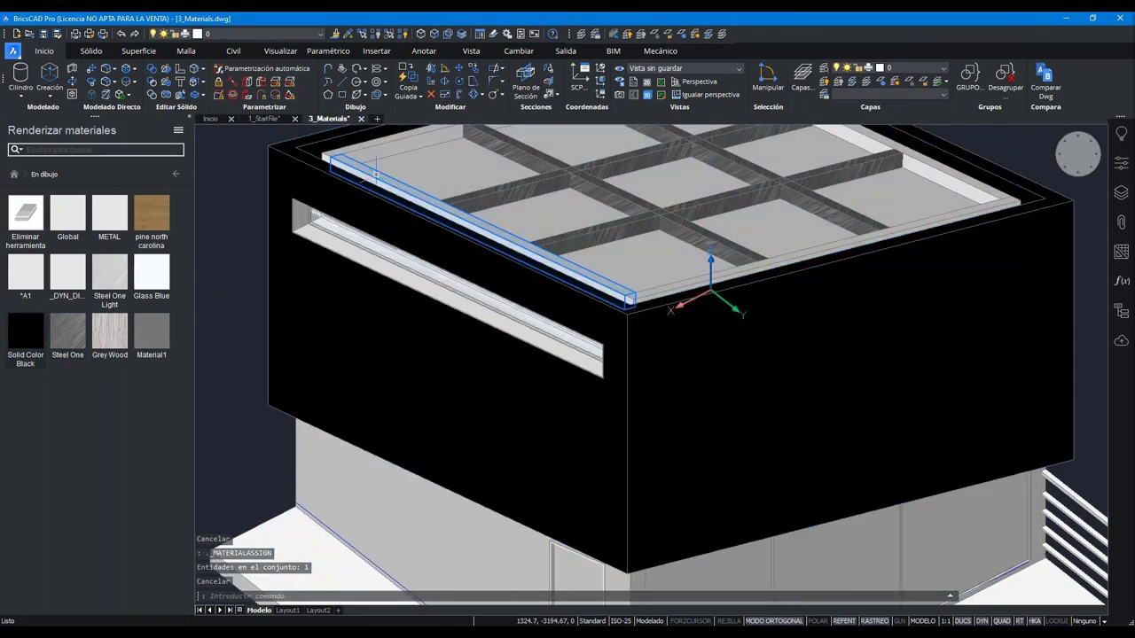
{"action": "left_click", "coordinate": [362, 155]}
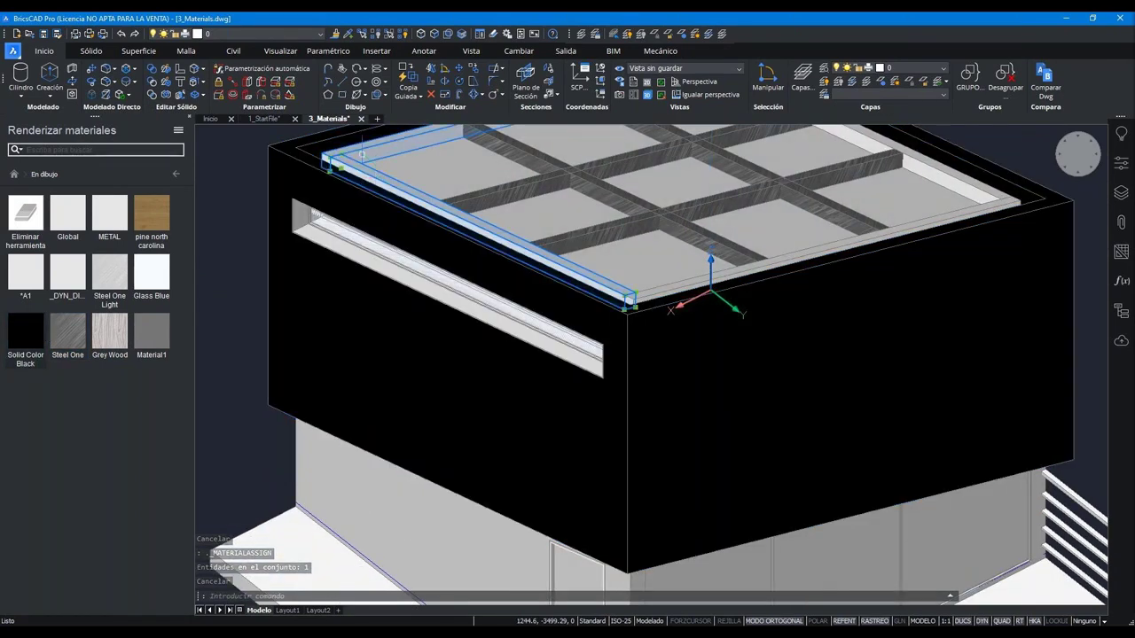
{"action": "left_click", "coordinate": [309, 157]}
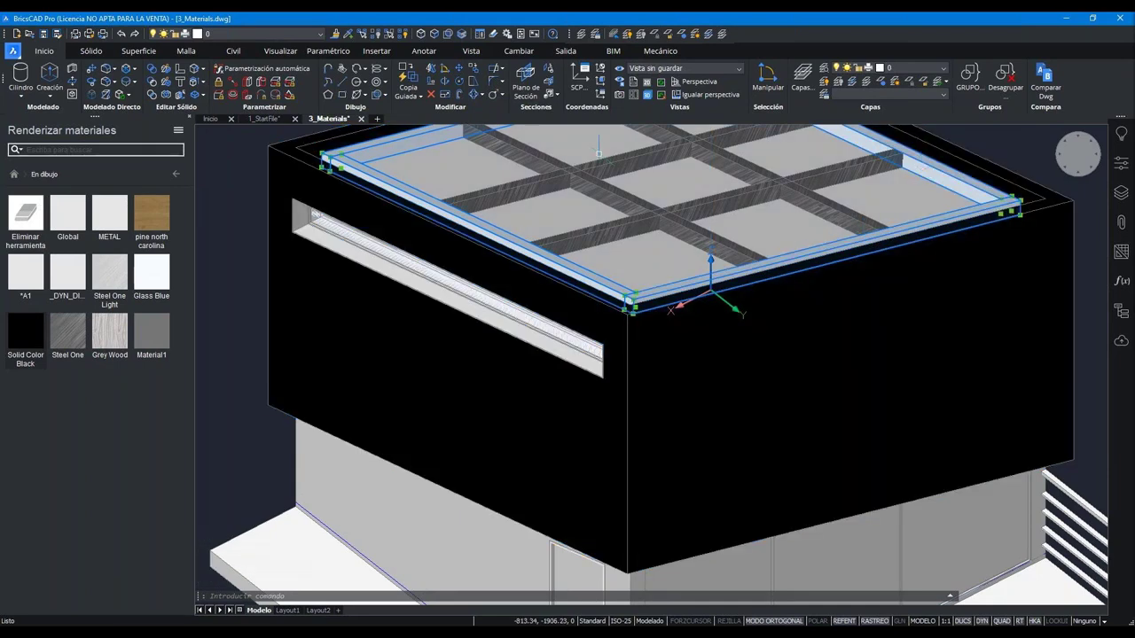
{"action": "left_click", "coordinate": [67, 333]}
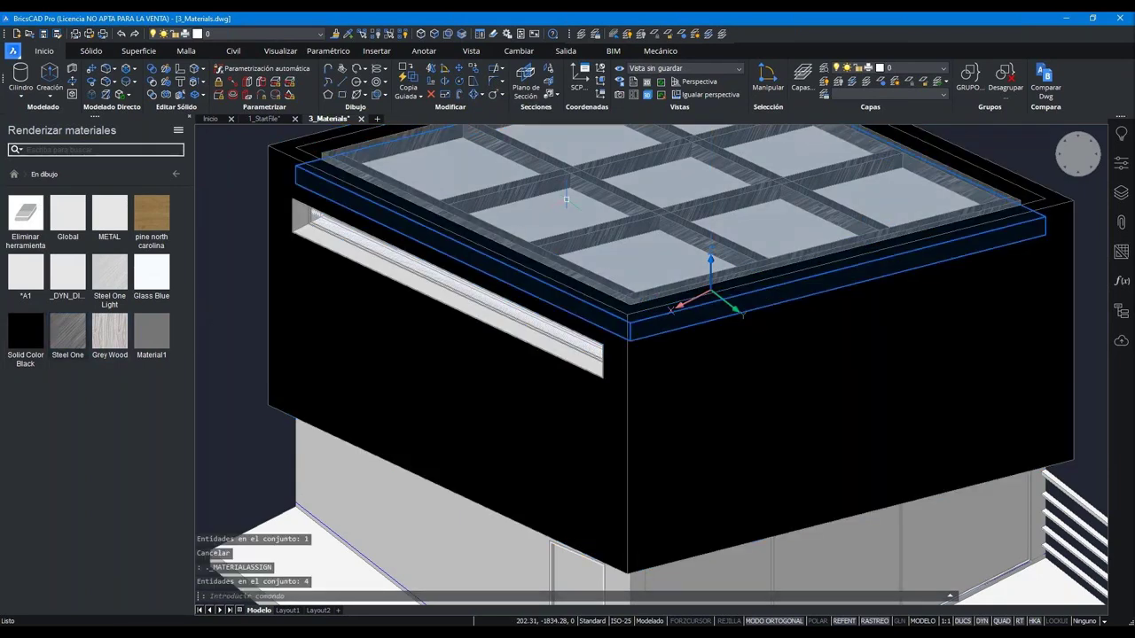
{"action": "left_click", "coordinate": [556, 216]}
{"action": "left_click", "coordinate": [149, 220]}
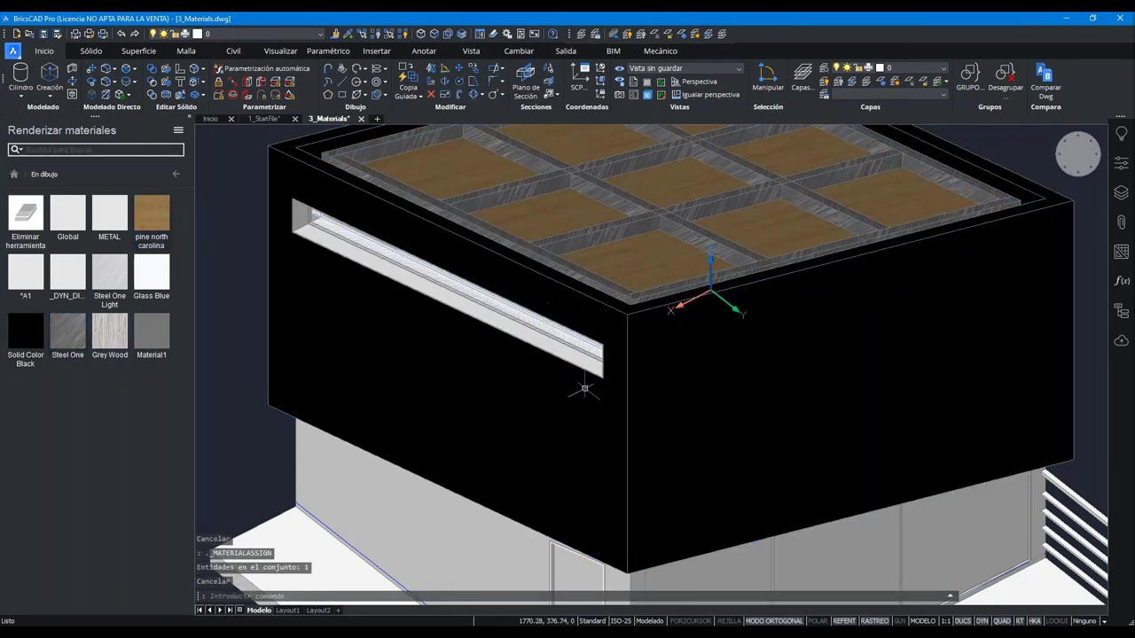
- Clad the front and side walls in pine north carolina
{"action": "scroll", "coordinate": [421, 418], "scroll_direction": "up", "scroll_amount": 3}
{"action": "left_click", "coordinate": [422, 416]}
{"action": "scroll", "coordinate": [851, 514], "scroll_direction": "down", "scroll_amount": 3}
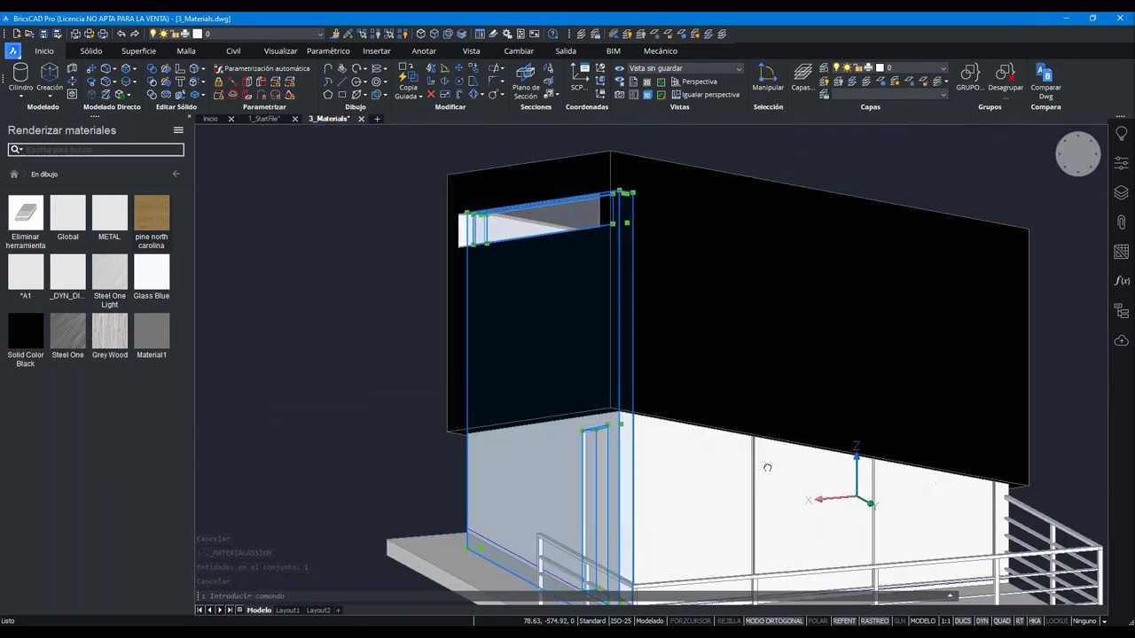
{"action": "middle_click_drag", "start_coordinate": [873, 512], "coordinate": [817, 243], "text": "shift"}
{"action": "left_click", "coordinate": [700, 337]}
{"action": "left_click", "coordinate": [620, 443]}
{"action": "middle_click_drag", "start_coordinate": [724, 501], "coordinate": [203, 275], "text": "shift"}
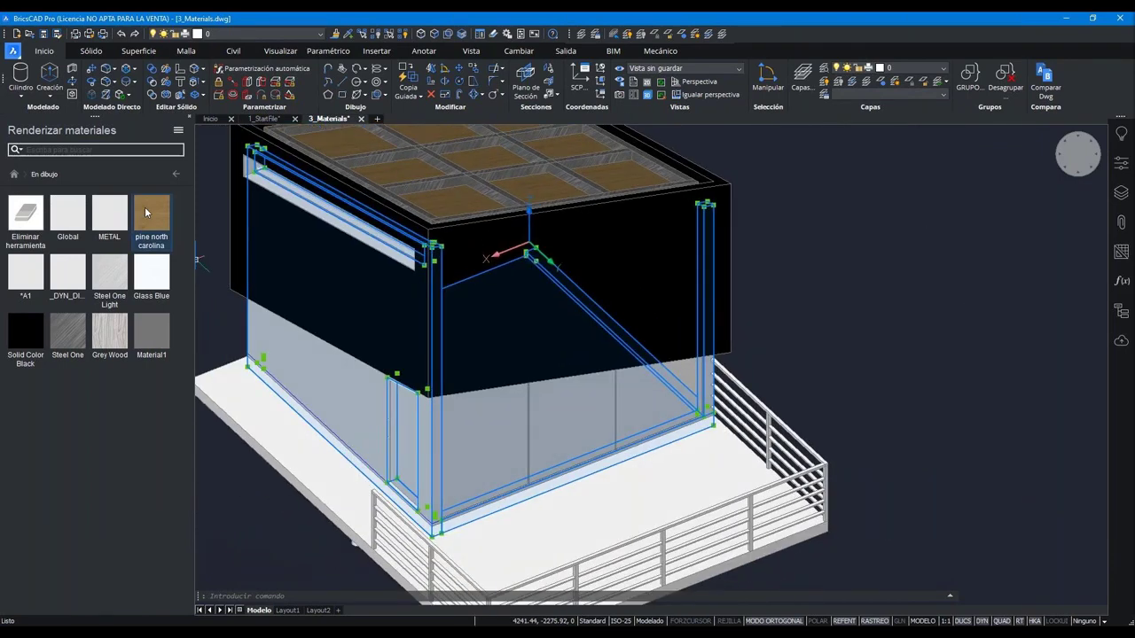
{"action": "left_click", "coordinate": [151, 213]}
- Apply Grey Wood to the floor slab deck
{"action": "middle_click_drag", "start_coordinate": [177, 266], "coordinate": [265, 502], "text": "shift"}
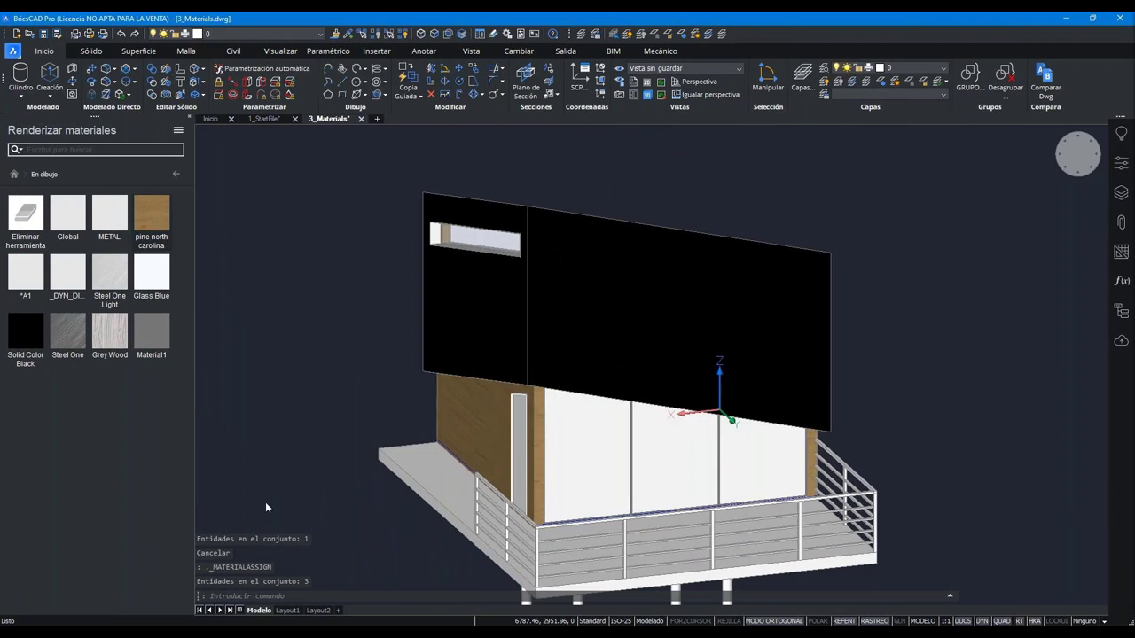
{"action": "left_click", "coordinate": [367, 499]}
{"action": "left_click", "coordinate": [122, 346]}
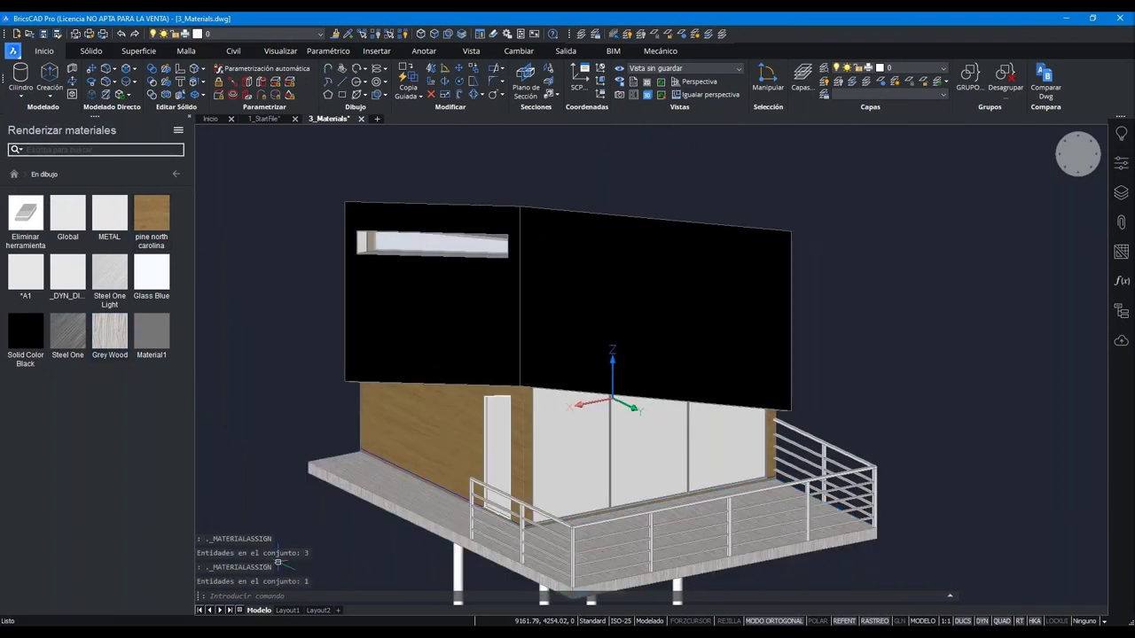
{"action": "mouse_move", "coordinate": [404, 438]}
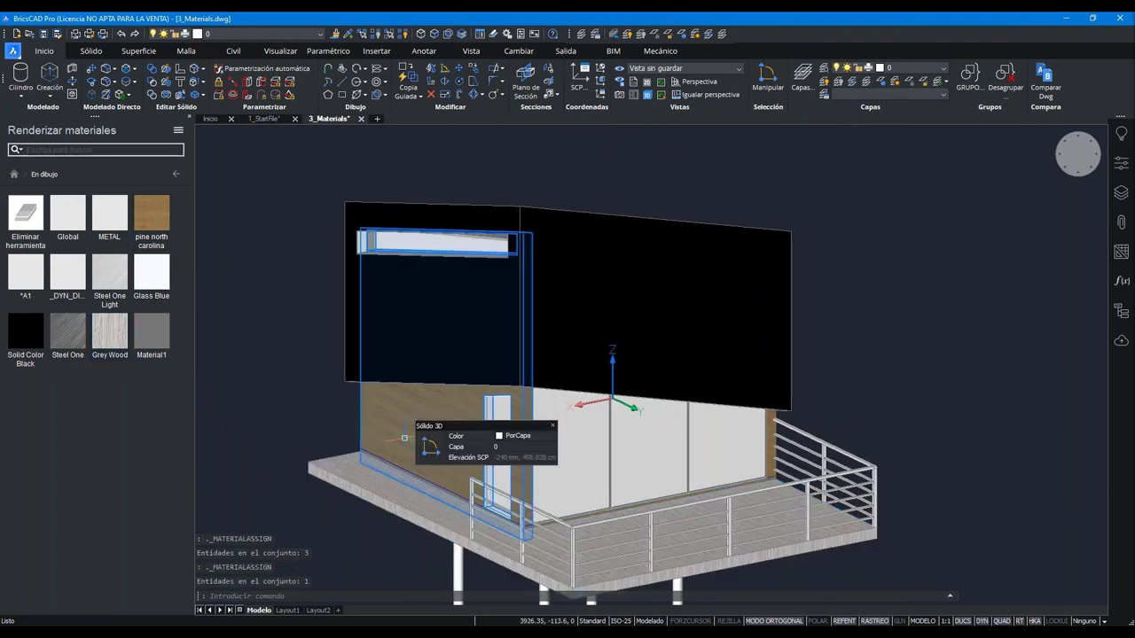
{"action": "key", "text": "Return"}
{"action": "key", "text": "Escape"}
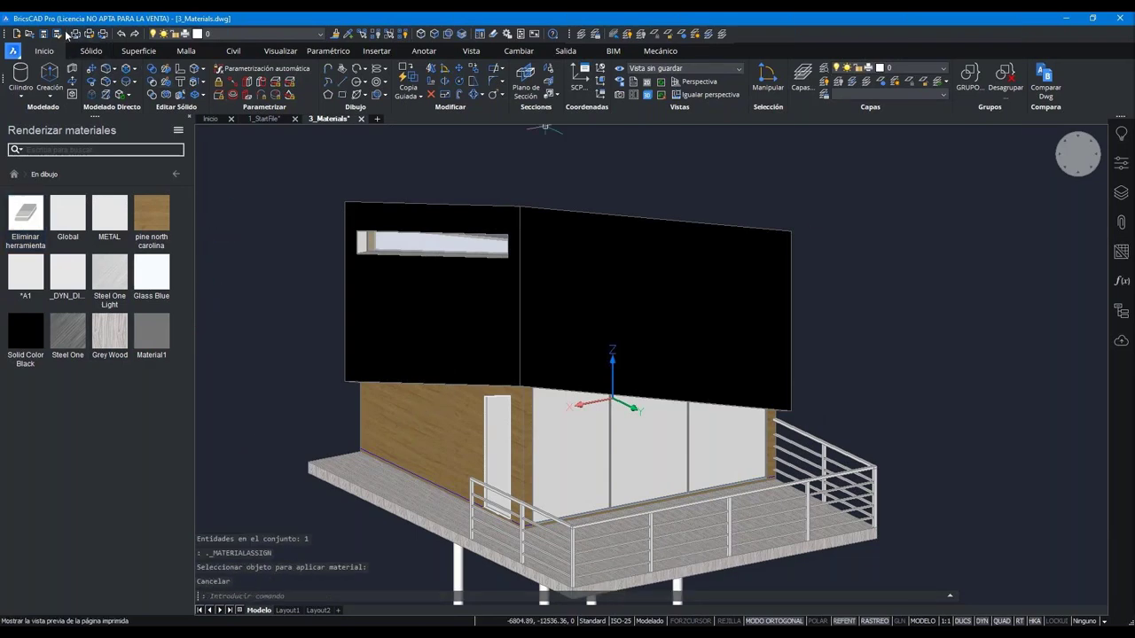
- Open the 4_Visualization.dwg drawing
{"action": "left_click", "coordinate": [30, 35]}
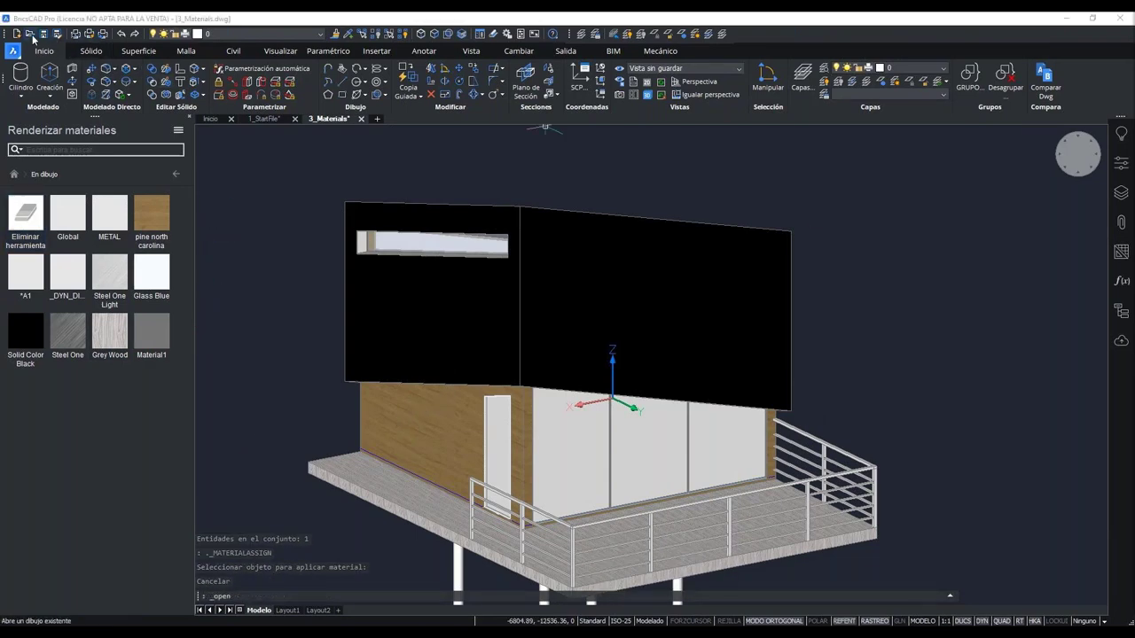
{"action": "left_click", "coordinate": [225, 165]}
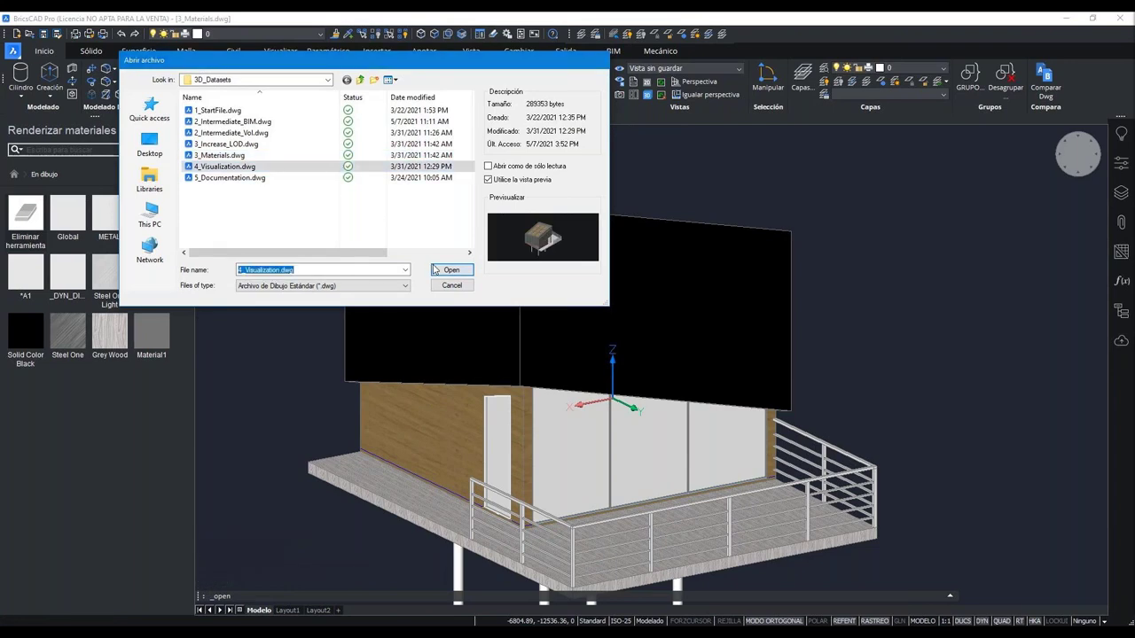
{"action": "left_click", "coordinate": [451, 269]}
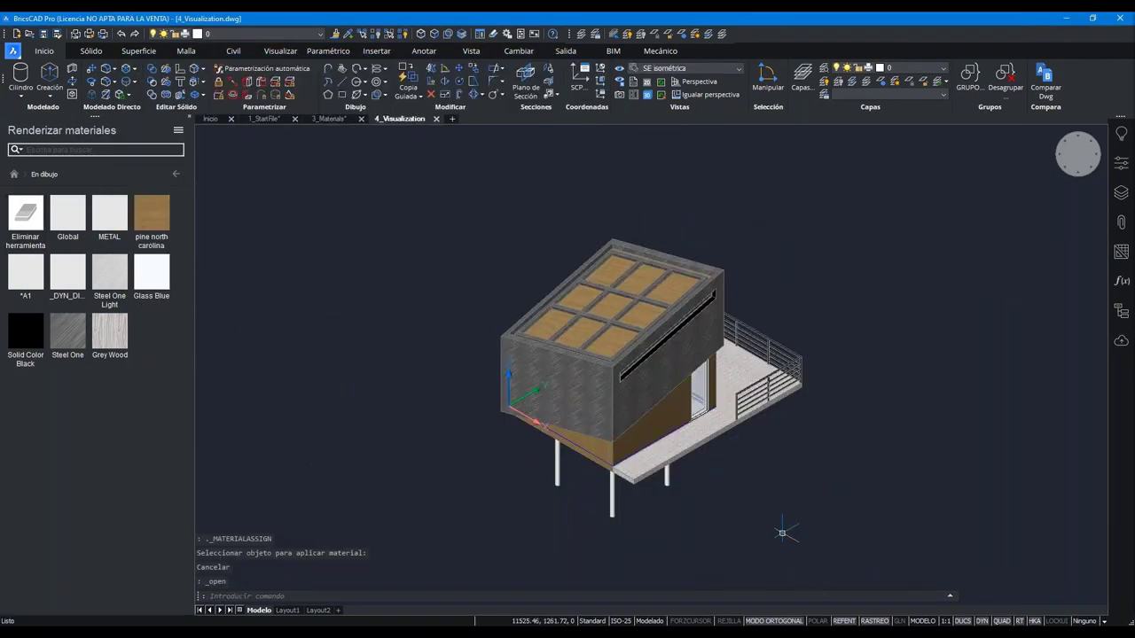
{"action": "scroll", "coordinate": [783, 532], "scroll_direction": "up", "scroll_amount": 2}
{"action": "scroll", "coordinate": [784, 532], "scroll_direction": "up", "scroll_amount": 2}
{"action": "scroll", "coordinate": [783, 532], "scroll_direction": "down", "scroll_amount": 4}
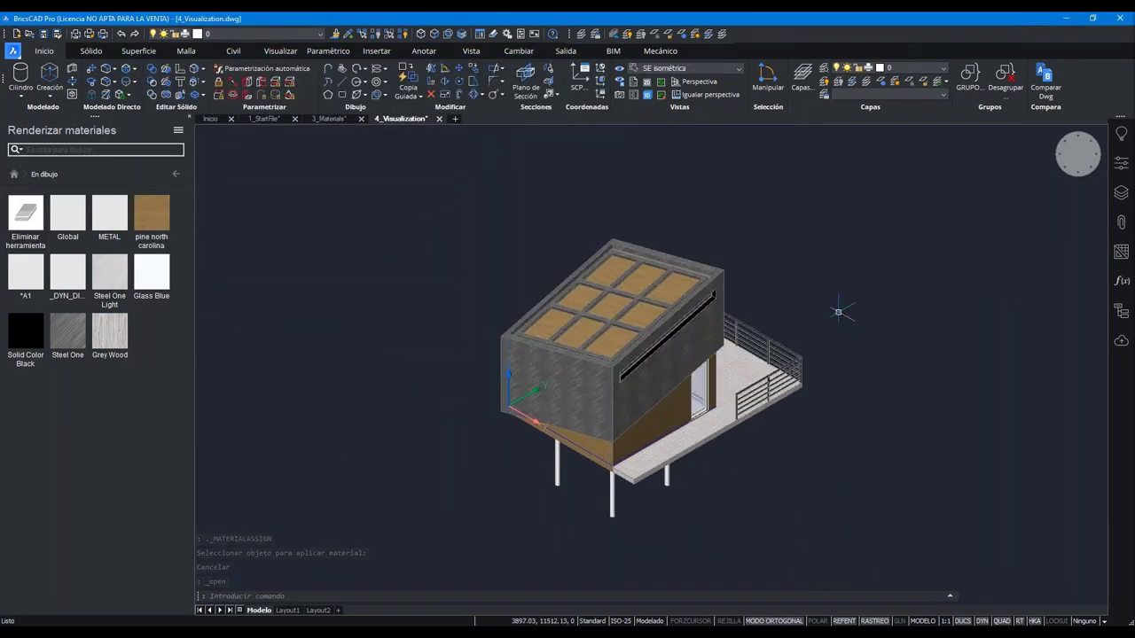
- Set up an Unreal Datasmith export, then cancel it and switch to File Explorer
{"action": "left_click", "coordinate": [14, 53]}
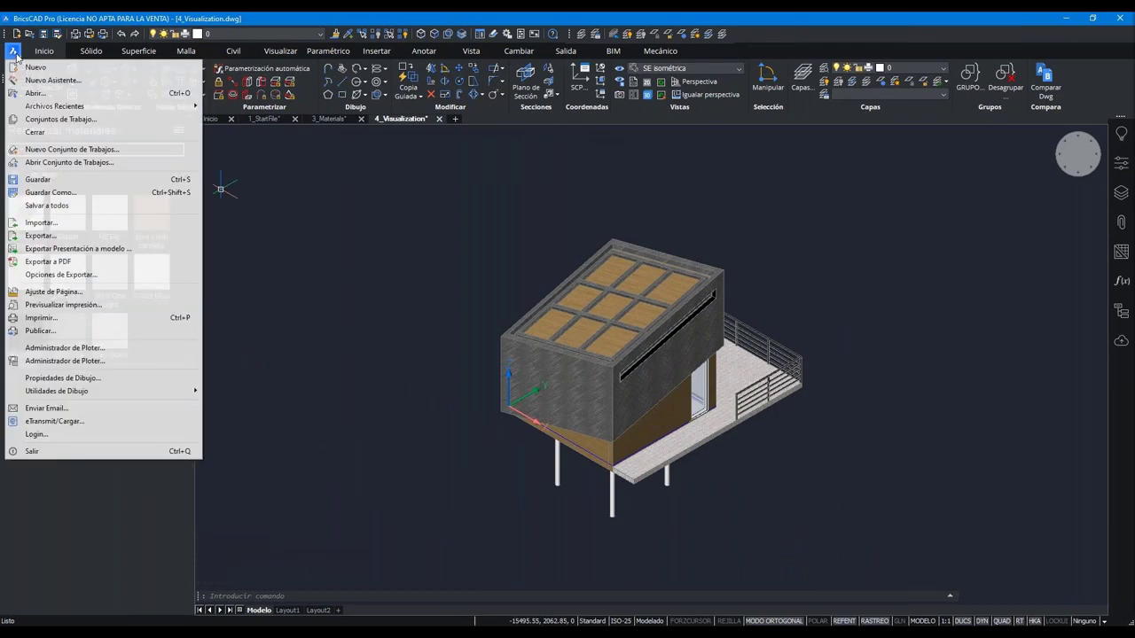
{"action": "left_click", "coordinate": [62, 238]}
{"action": "left_click", "coordinate": [293, 287]}
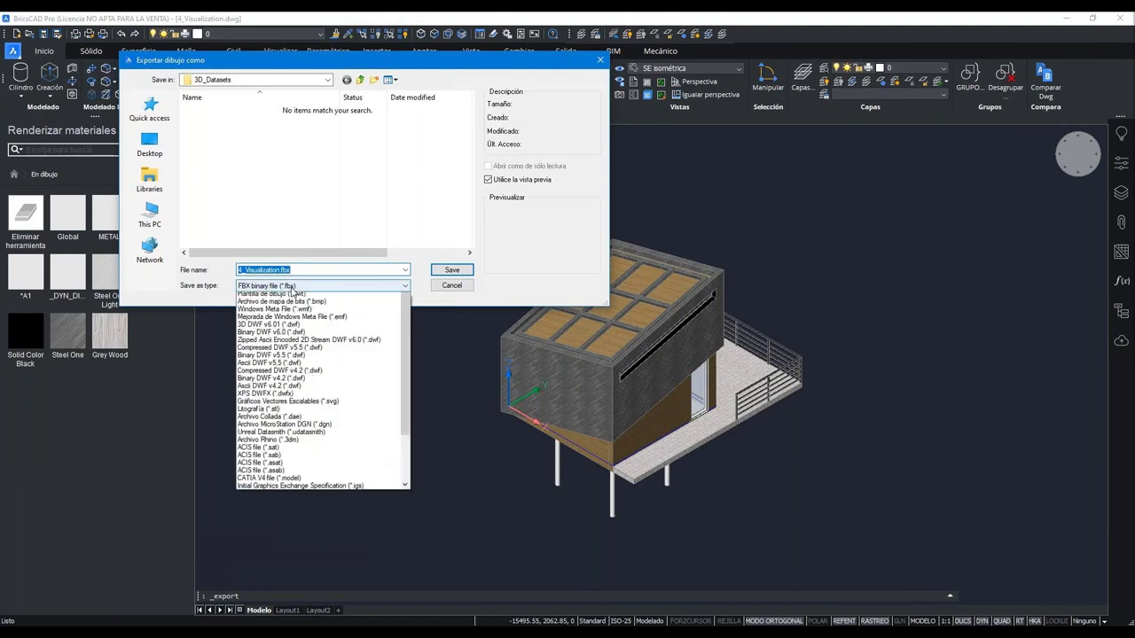
{"action": "left_click", "coordinate": [297, 464]}
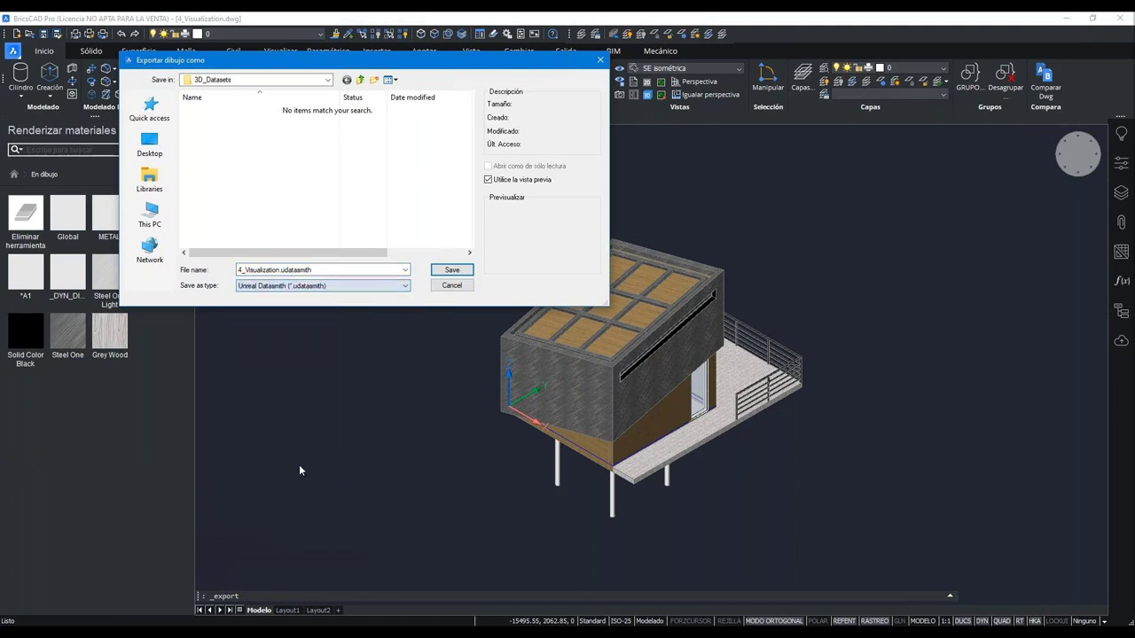
{"action": "left_click", "coordinate": [255, 285]}
{"action": "left_click", "coordinate": [259, 286]}
{"action": "left_click", "coordinate": [271, 274]}
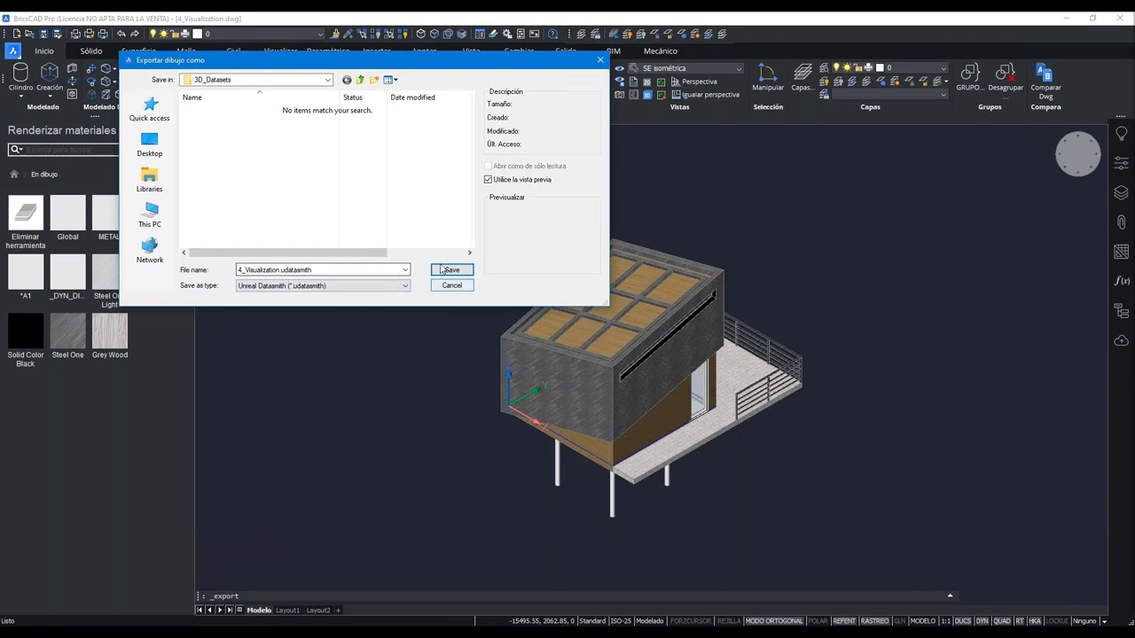
{"action": "left_click", "coordinate": [601, 61]}
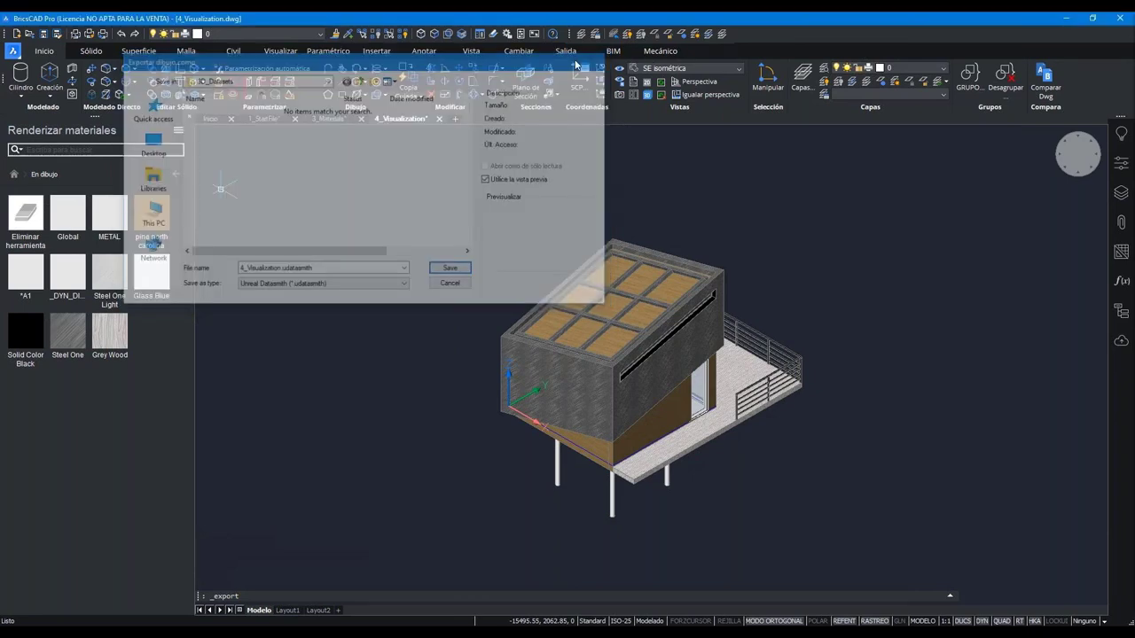
{"action": "key", "text": "alt+Tab"}
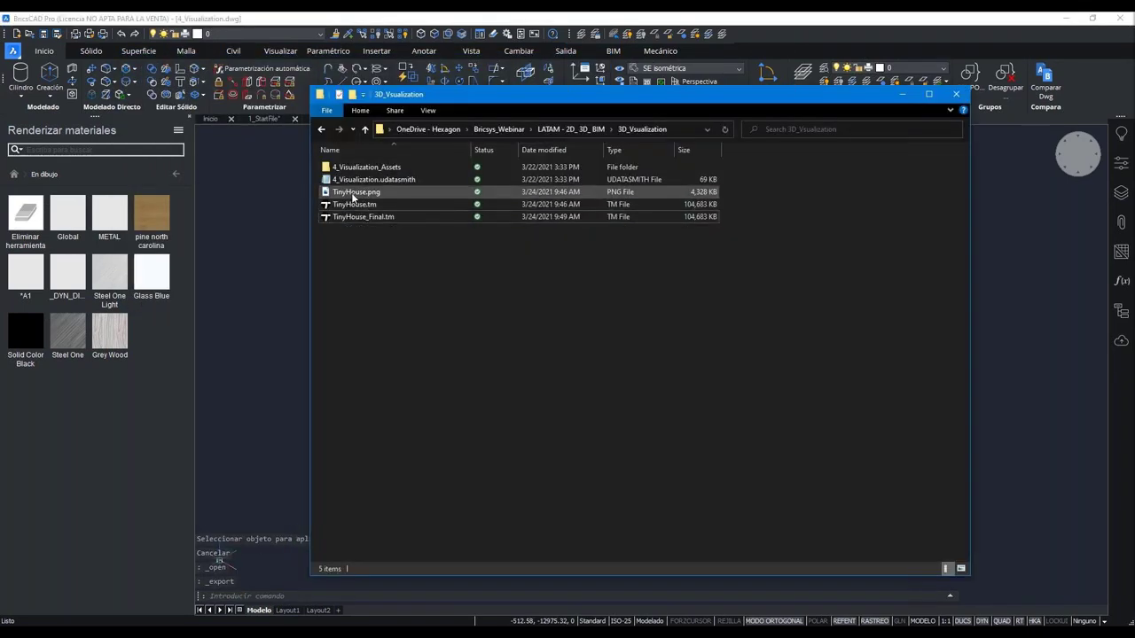
- Browse the udsmesh files in 4_Visualization_Assets, then close File Explorer
{"action": "left_click", "coordinate": [364, 180]}
{"action": "double_click", "coordinate": [353, 169]}
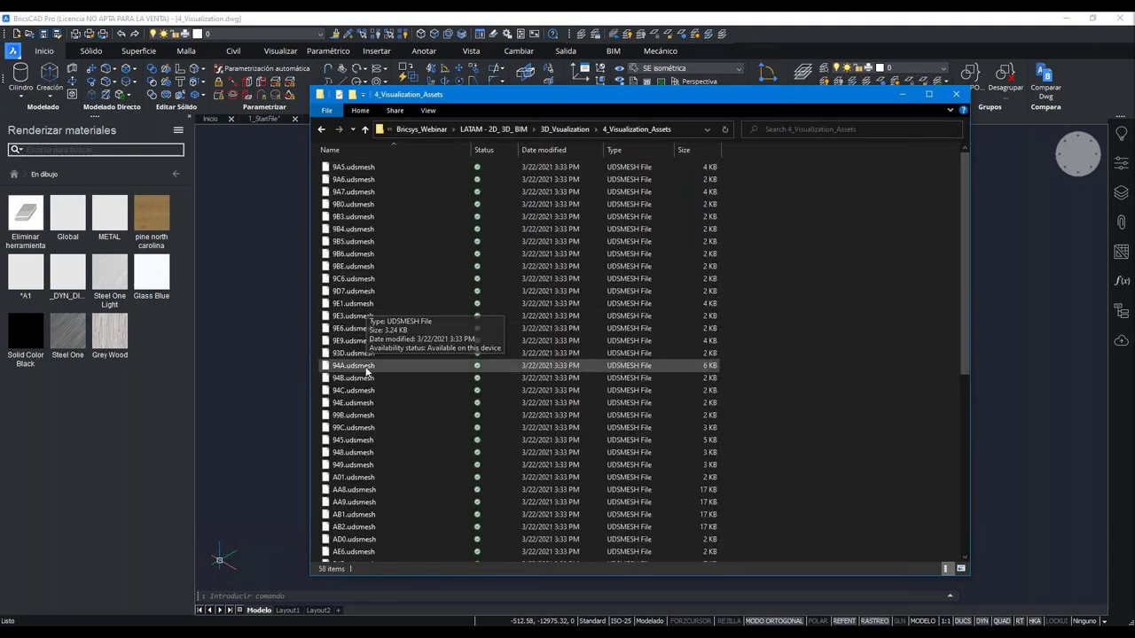
{"action": "scroll", "coordinate": [370, 465], "scroll_direction": "down", "scroll_amount": 5}
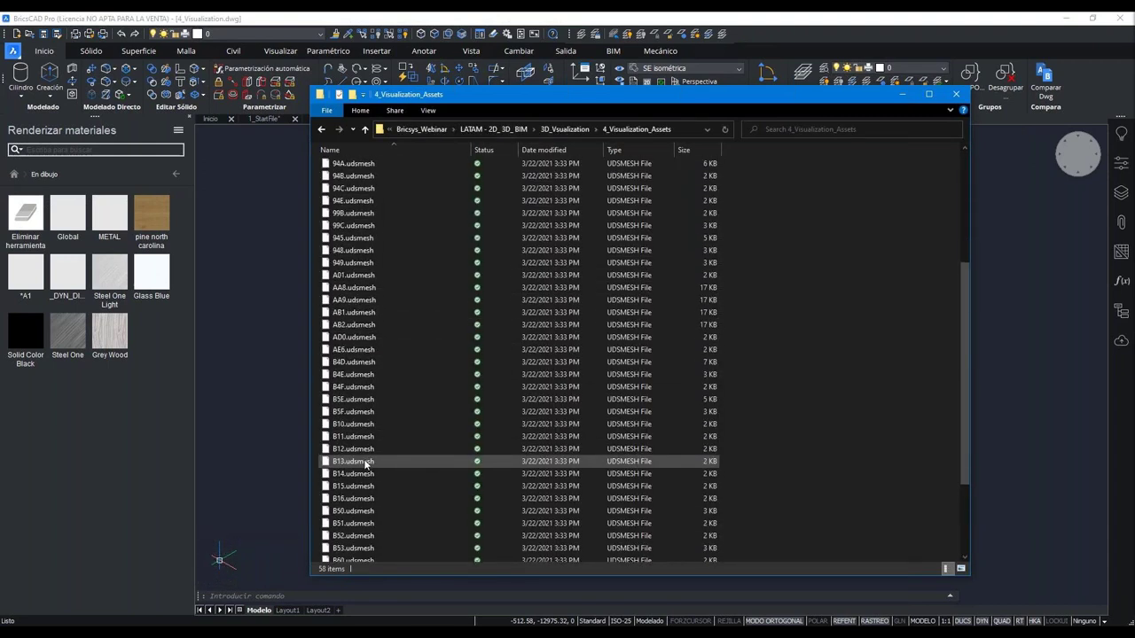
{"action": "left_click", "coordinate": [955, 94]}
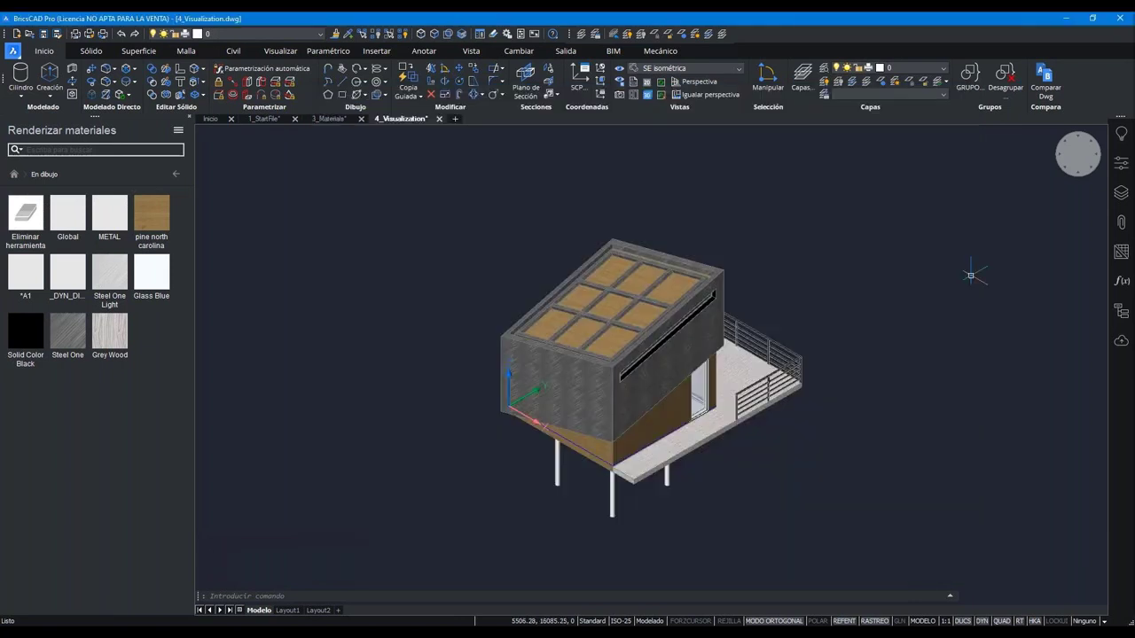
{"action": "left_click_drag", "start_coordinate": [928, 324], "coordinate": [910, 305]}
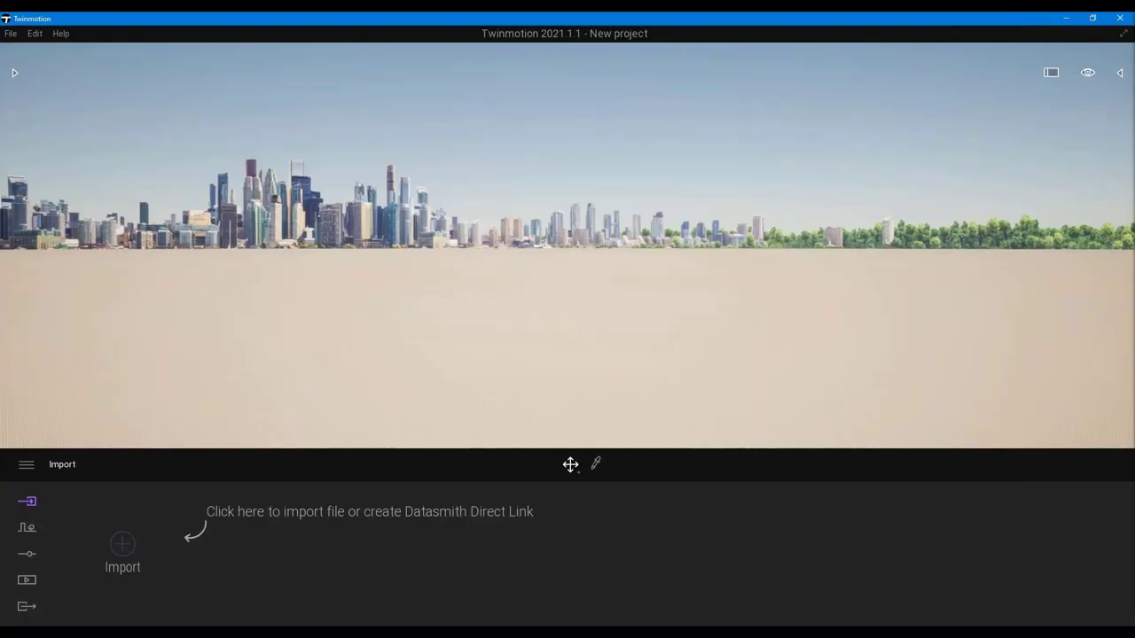
- Import 4_Visualization.udatasmith from 3D_Visualization with Collapse set to Keep hierarchy
{"action": "left_click", "coordinate": [133, 549]}
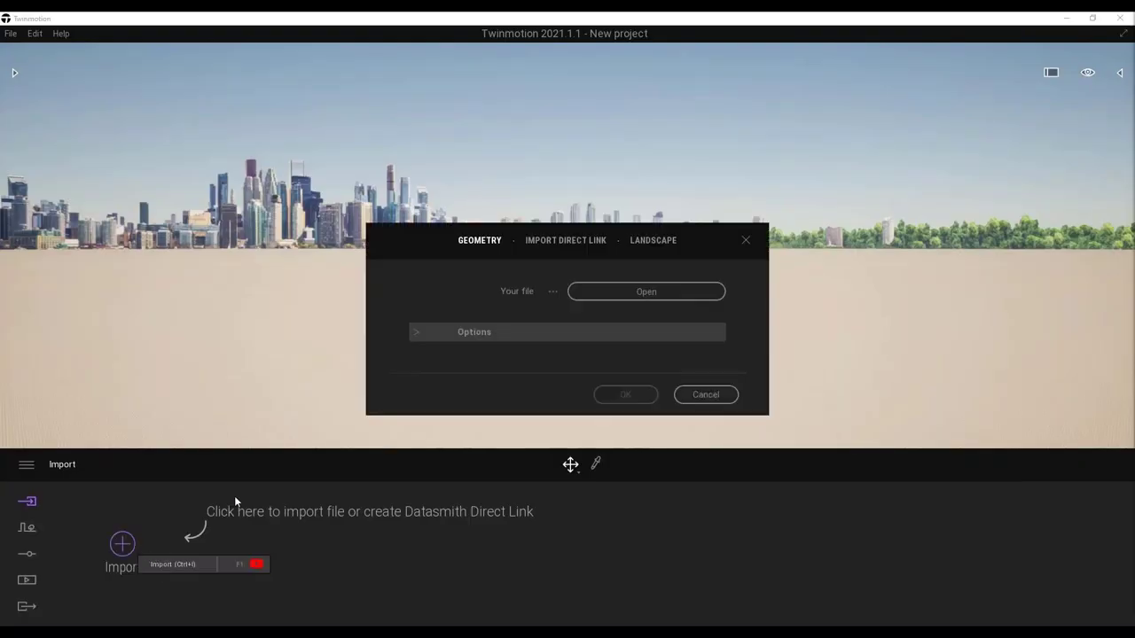
{"action": "left_click", "coordinate": [645, 293]}
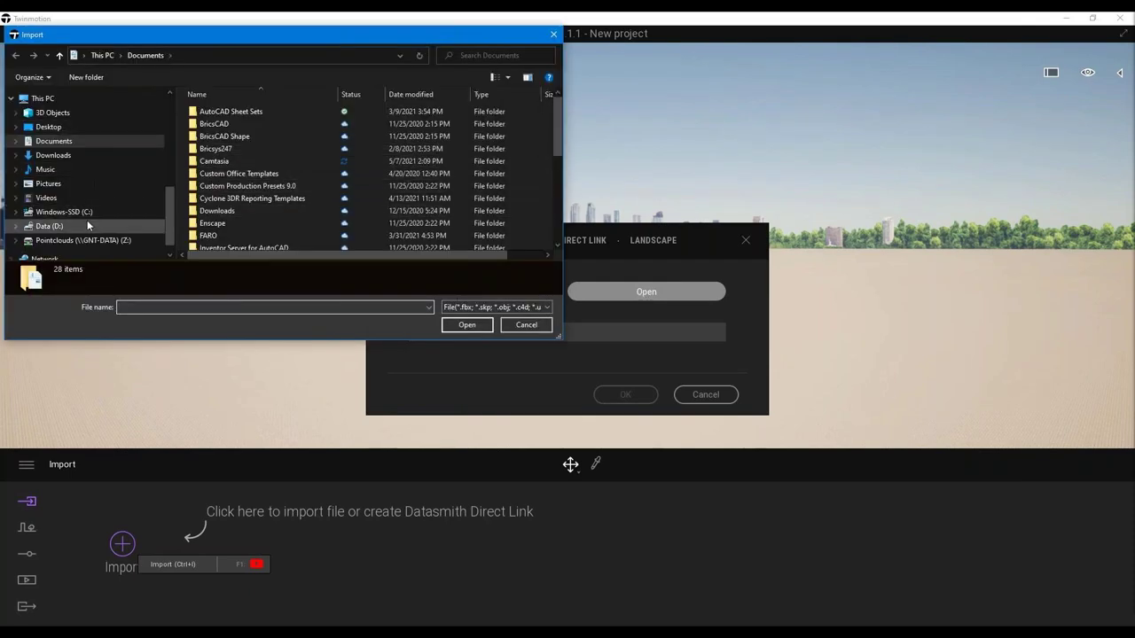
{"action": "scroll", "coordinate": [82, 137], "scroll_direction": "up", "scroll_amount": 3}
{"action": "scroll", "coordinate": [71, 111], "scroll_direction": "up", "scroll_amount": 3}
{"action": "left_click", "coordinate": [62, 95]}
{"action": "left_click", "coordinate": [238, 124]}
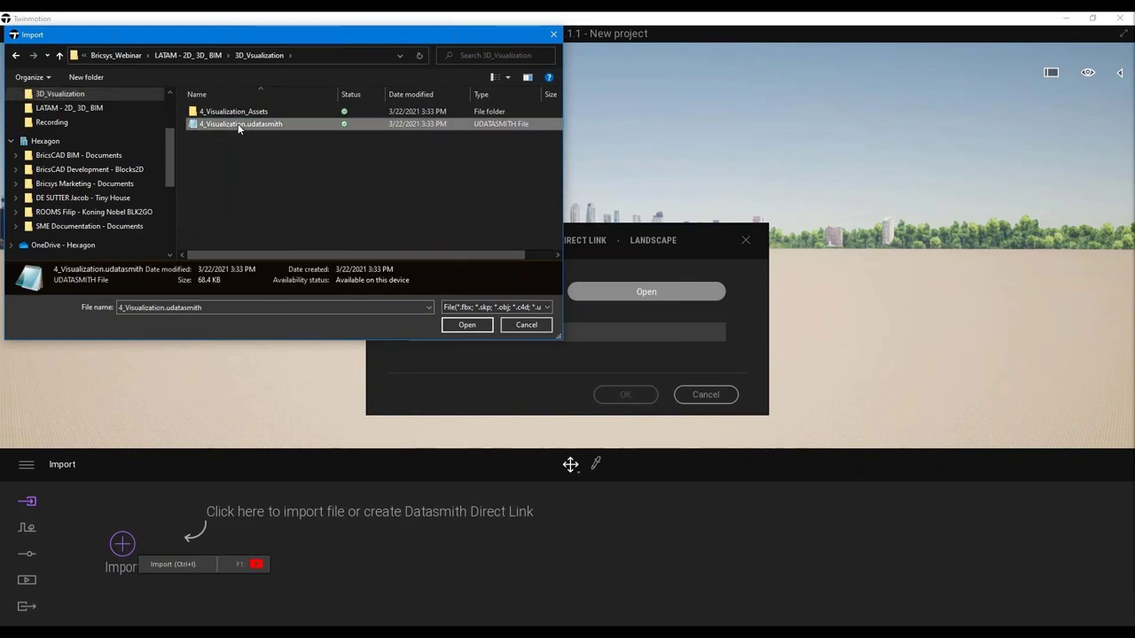
{"action": "left_click", "coordinate": [459, 326]}
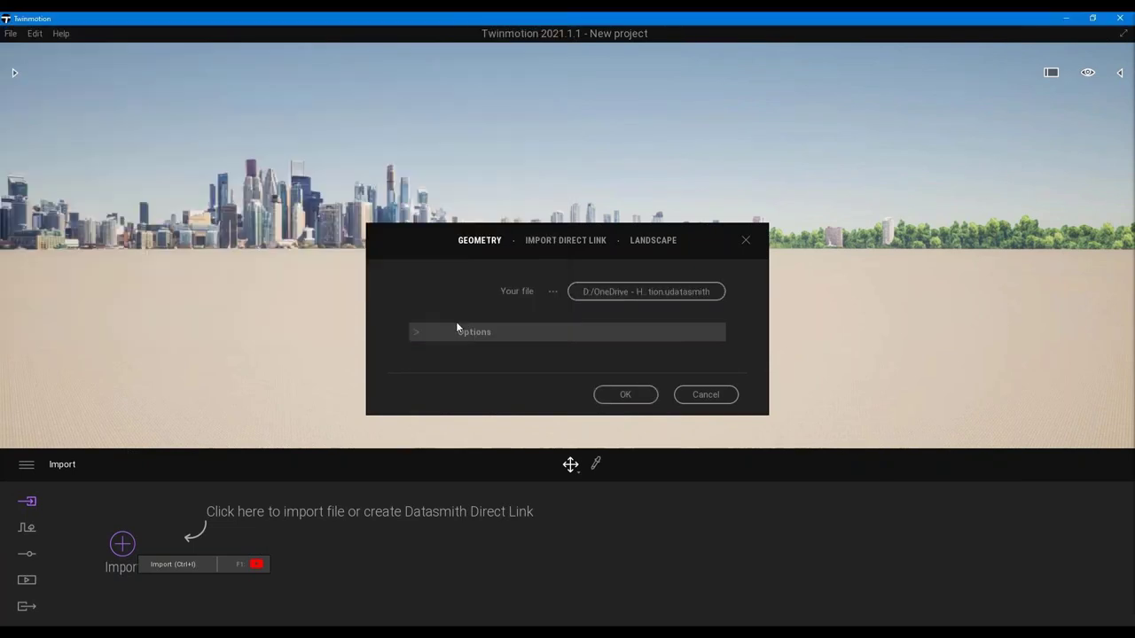
{"action": "left_click", "coordinate": [449, 332]}
{"action": "left_click", "coordinate": [552, 356]}
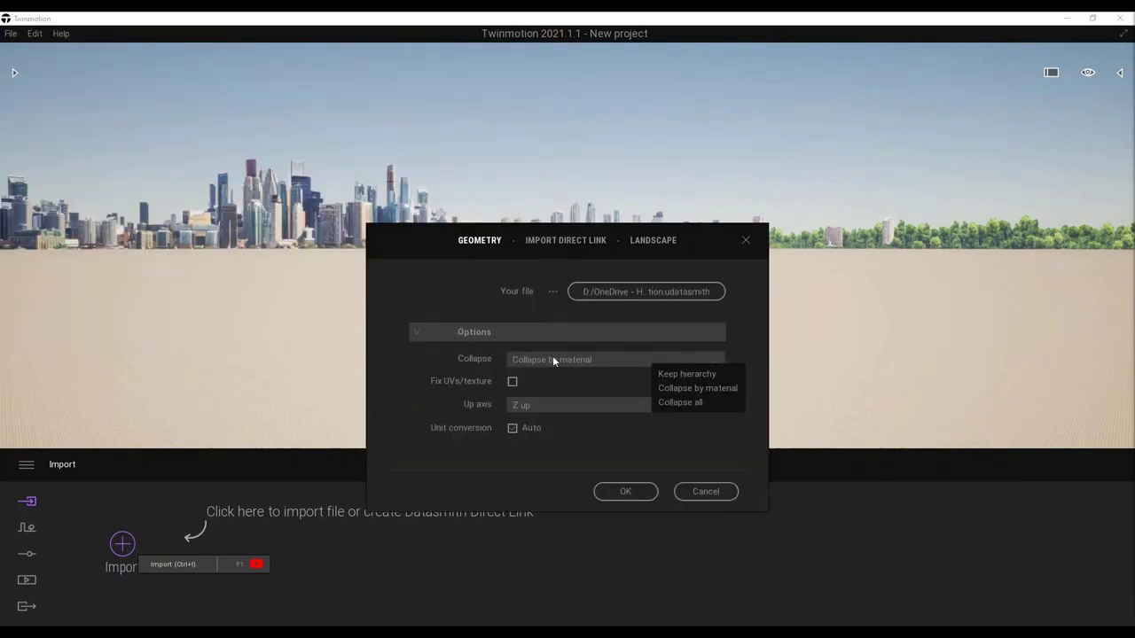
{"action": "left_click", "coordinate": [672, 376]}
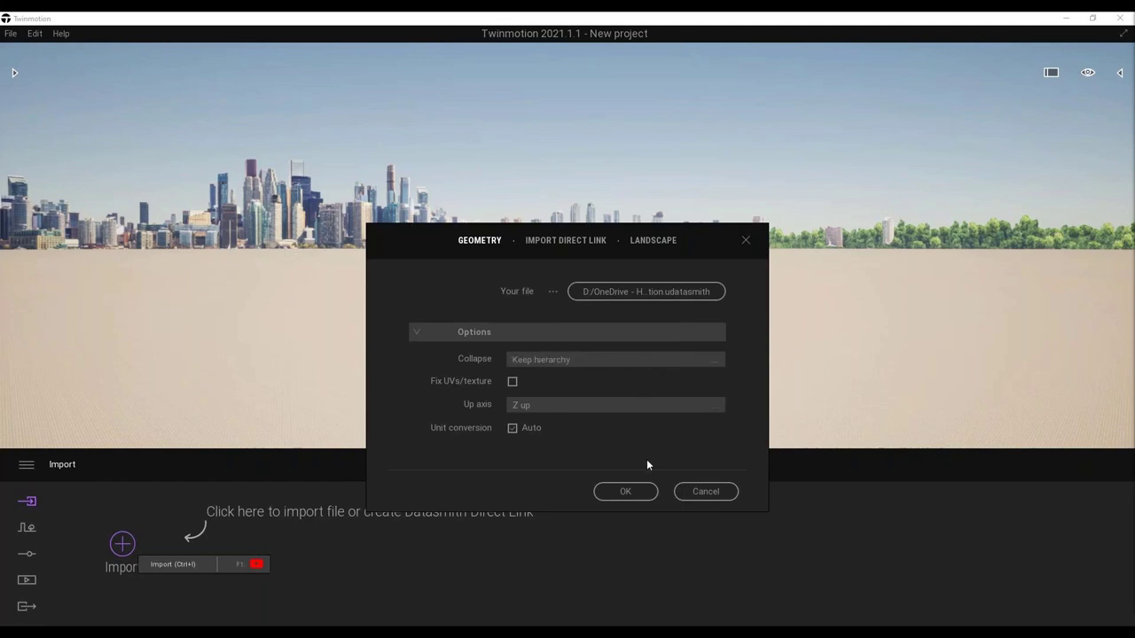
{"action": "left_click", "coordinate": [633, 490]}
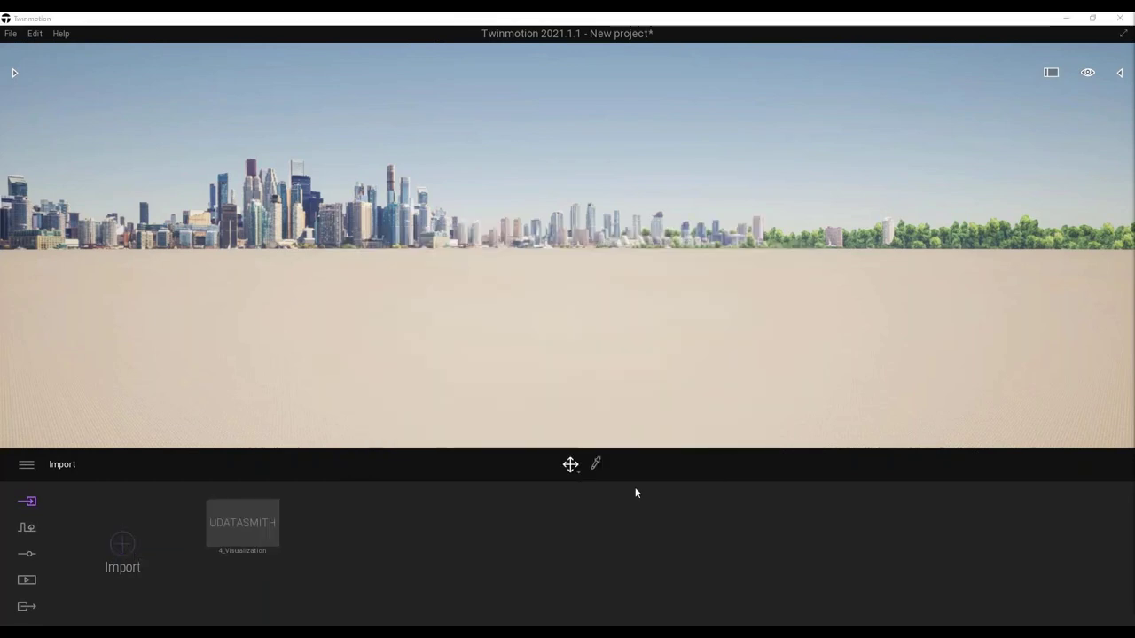
- Expand 4_Visualization in the Scene graph, collapse Rail and Window folders, and focus on Window_1x3_1
{"action": "left_click", "coordinate": [1119, 75]}
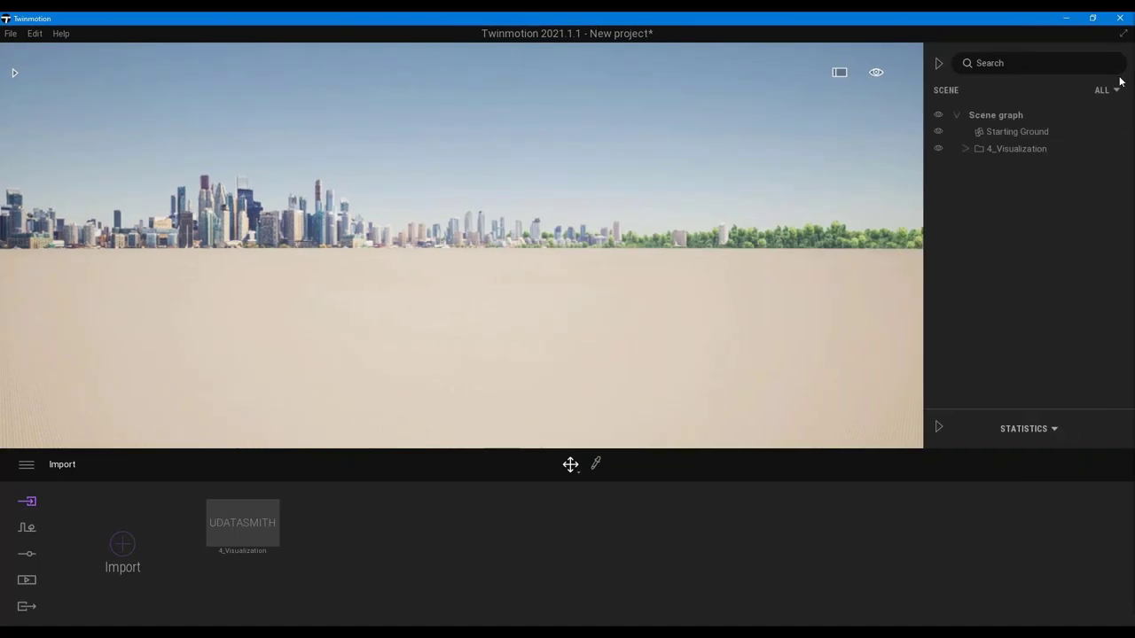
{"action": "mouse_move", "coordinate": [1015, 149]}
{"action": "left_click", "coordinate": [964, 148]}
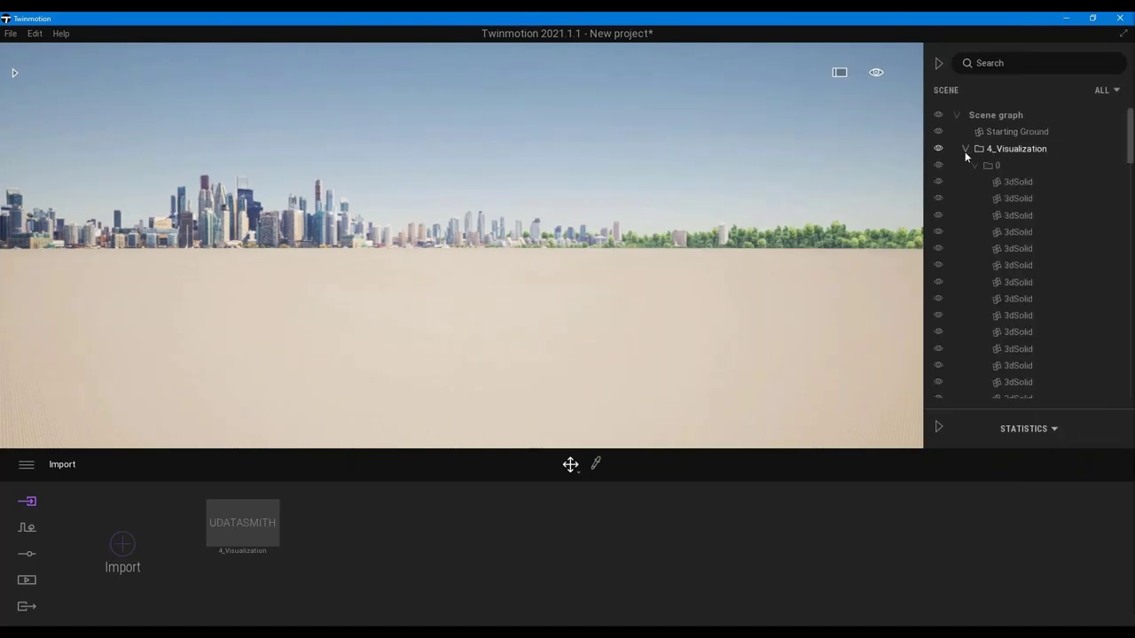
{"action": "left_click", "coordinate": [973, 166]}
{"action": "left_click", "coordinate": [972, 166]}
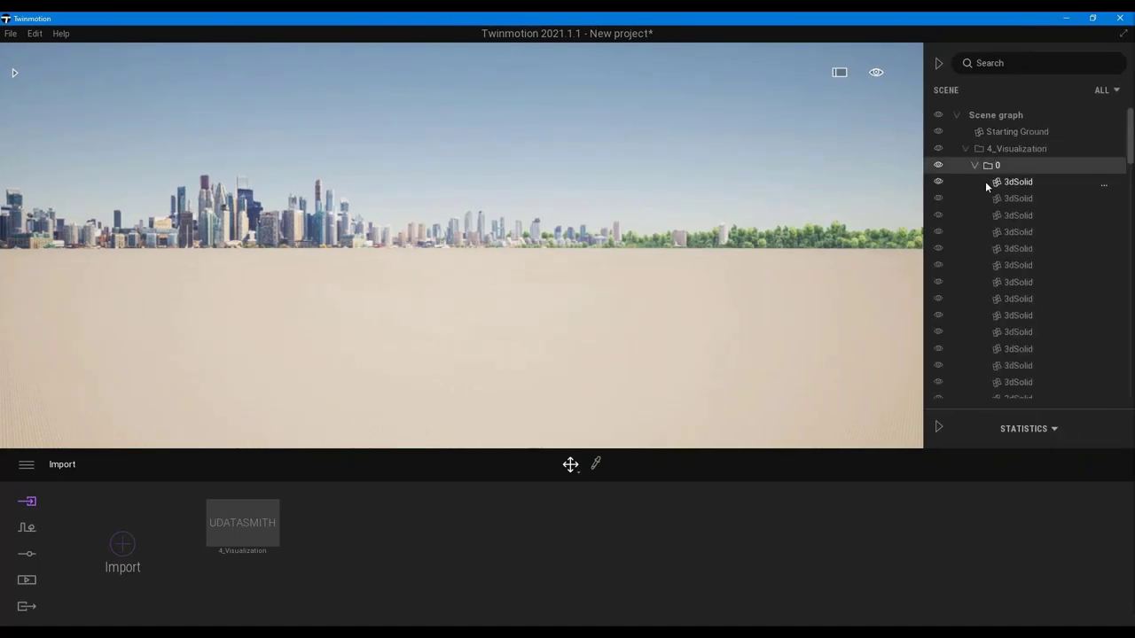
{"action": "scroll", "coordinate": [1004, 224], "scroll_direction": "down", "scroll_amount": 2}
{"action": "scroll", "coordinate": [1004, 226], "scroll_direction": "down", "scroll_amount": 3}
{"action": "scroll", "coordinate": [1015, 365], "scroll_direction": "down", "scroll_amount": 3}
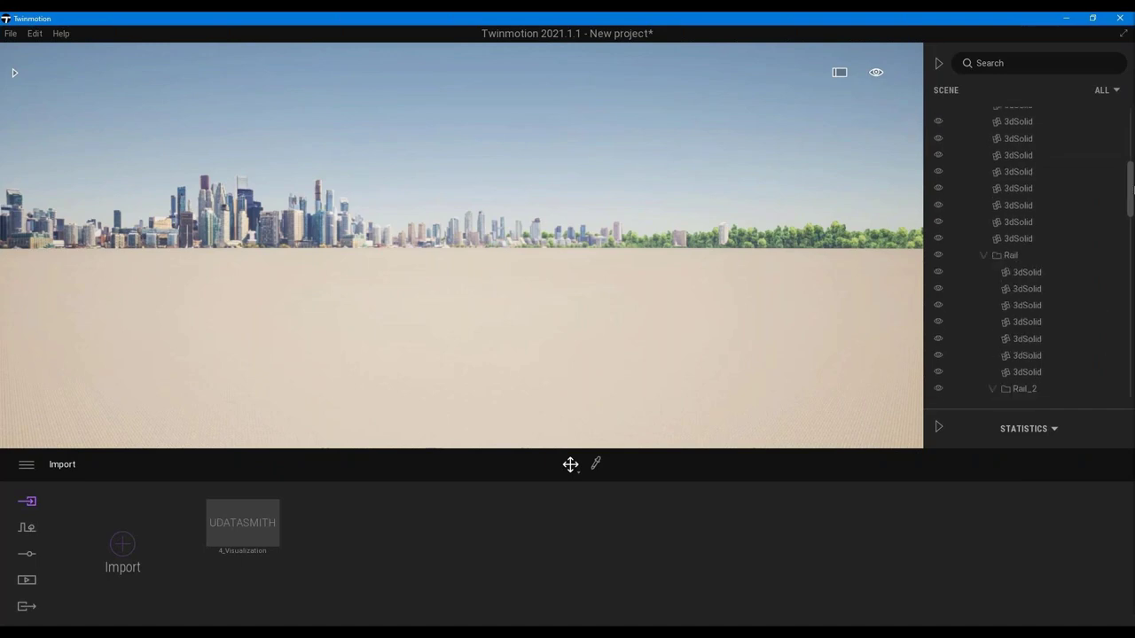
{"action": "left_click_drag", "start_coordinate": [1131, 180], "coordinate": [1130, 192]}
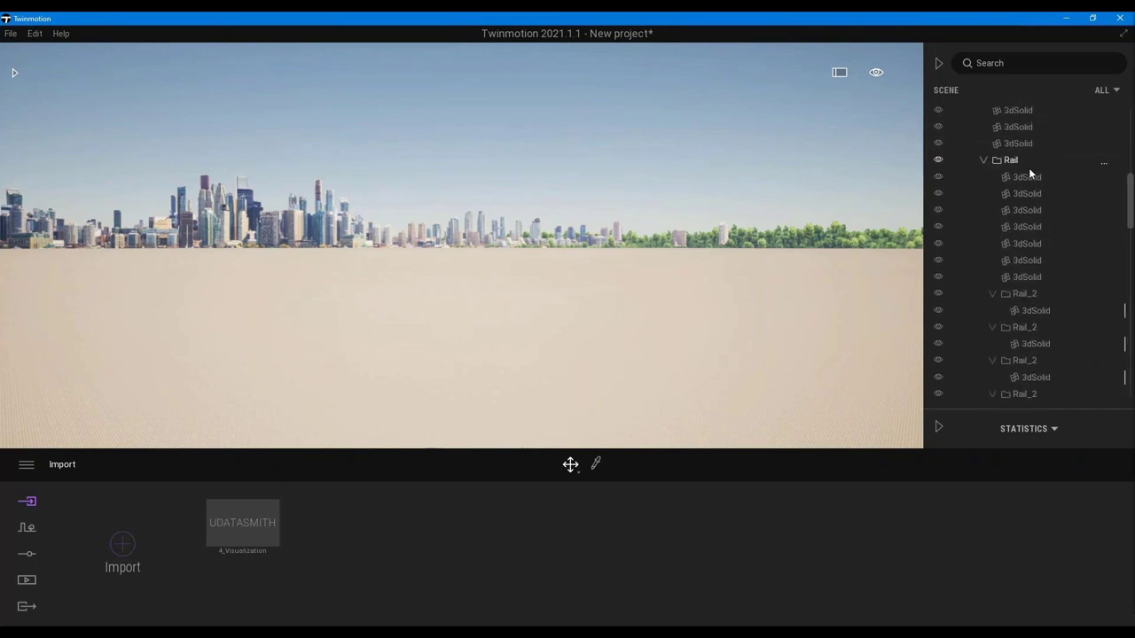
{"action": "left_click", "coordinate": [983, 159]}
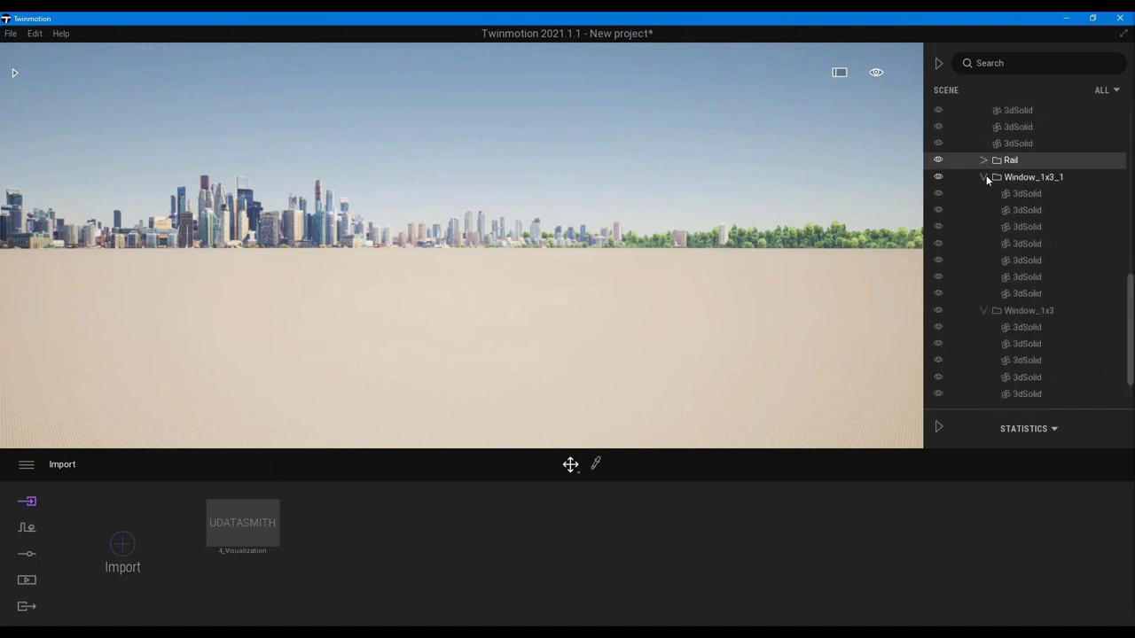
{"action": "left_click", "coordinate": [984, 177]}
{"action": "left_click", "coordinate": [982, 269]}
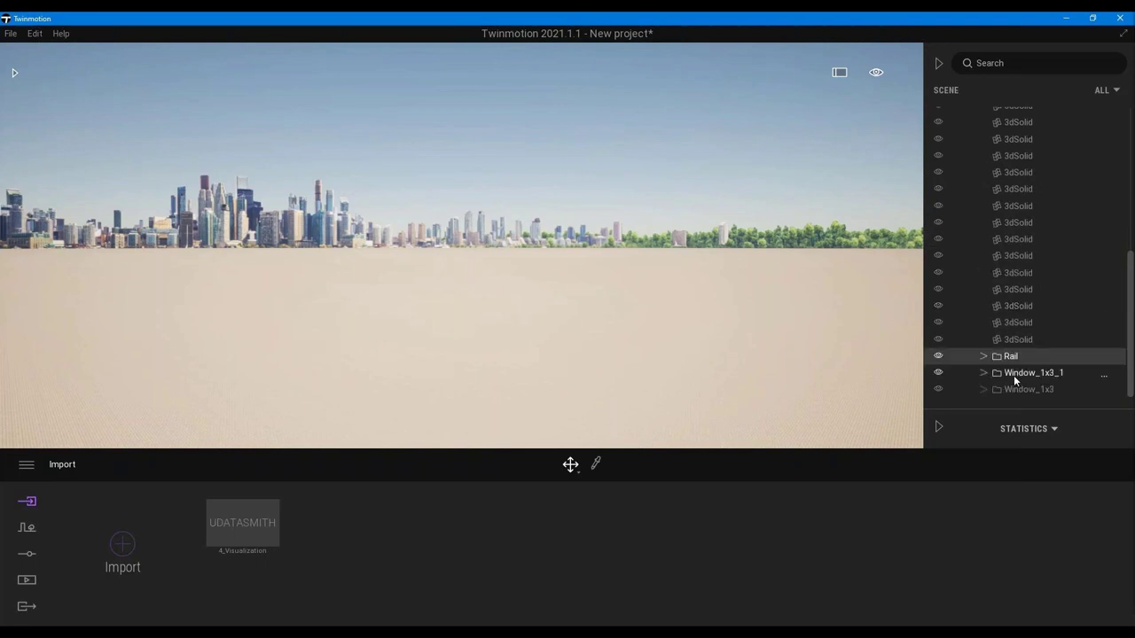
{"action": "key", "text": "f"}
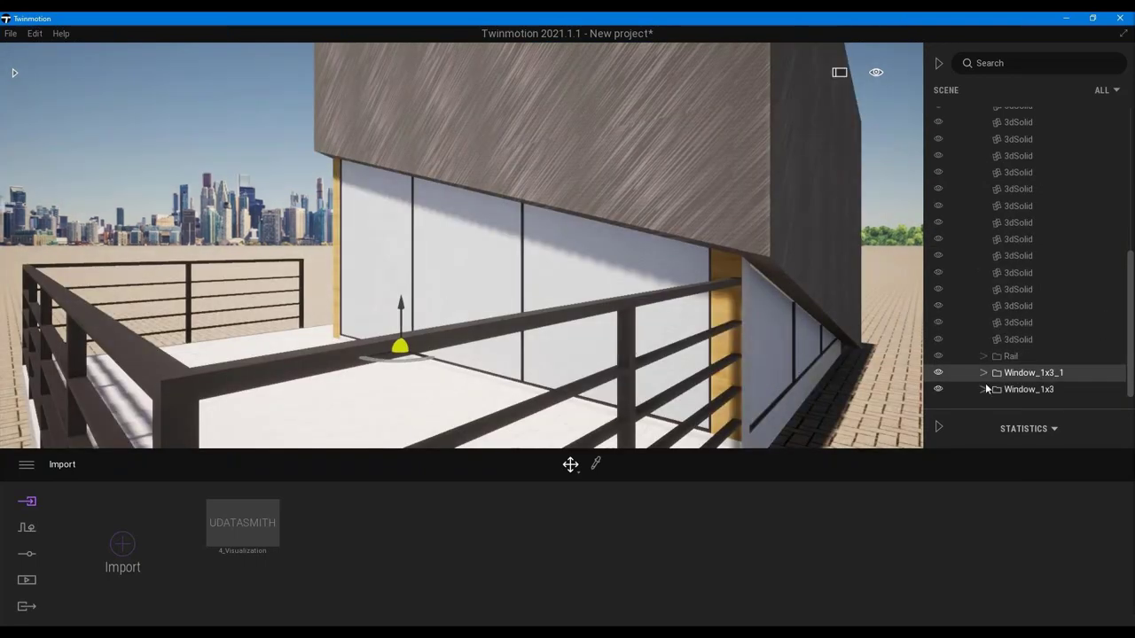
- Apply the Two sided glass material to the window panes
{"action": "left_click_drag", "start_coordinate": [436, 293], "coordinate": [577, 268]}
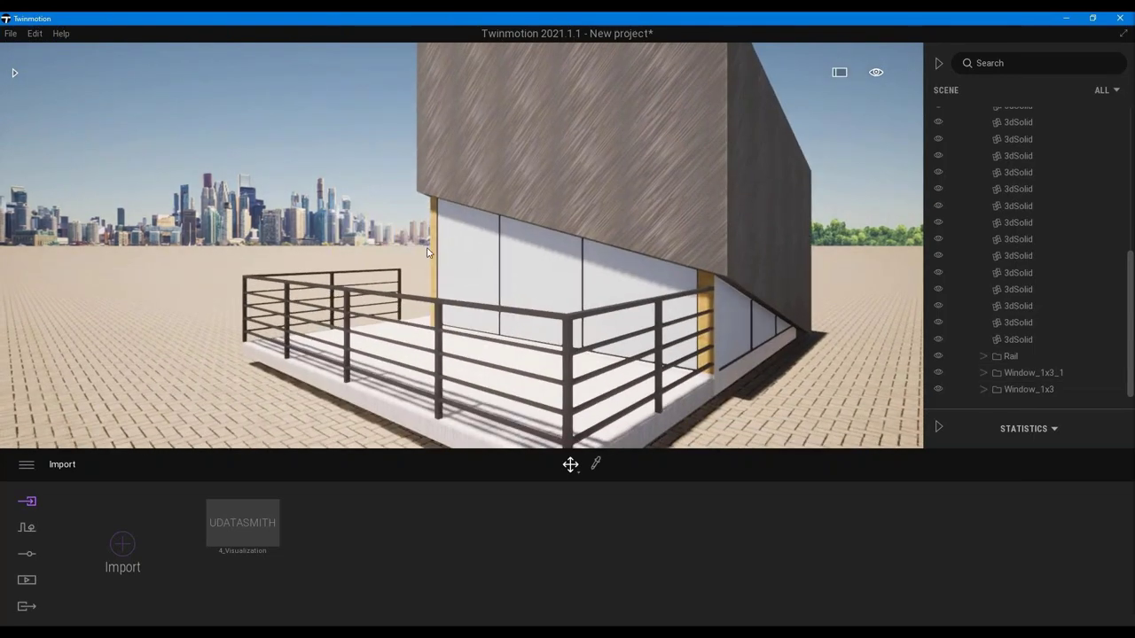
{"action": "left_click_drag", "start_coordinate": [488, 181], "coordinate": [452, 190]}
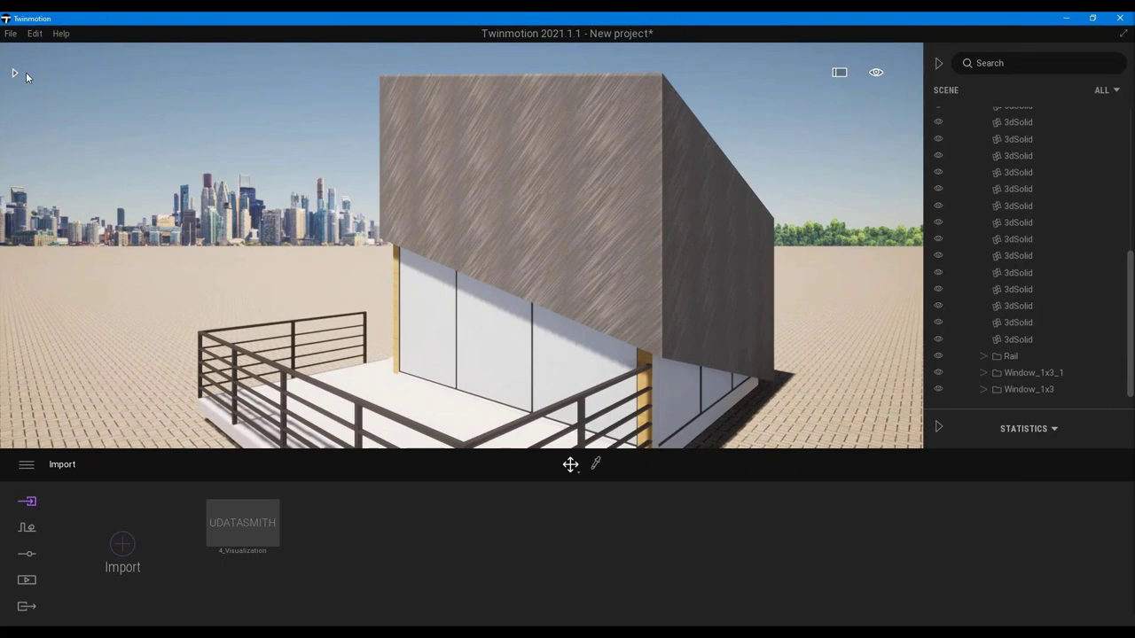
{"action": "left_click", "coordinate": [12, 74]}
{"action": "left_click", "coordinate": [47, 160]}
{"action": "left_click", "coordinate": [52, 163]}
{"action": "mouse_move", "coordinate": [58, 221]}
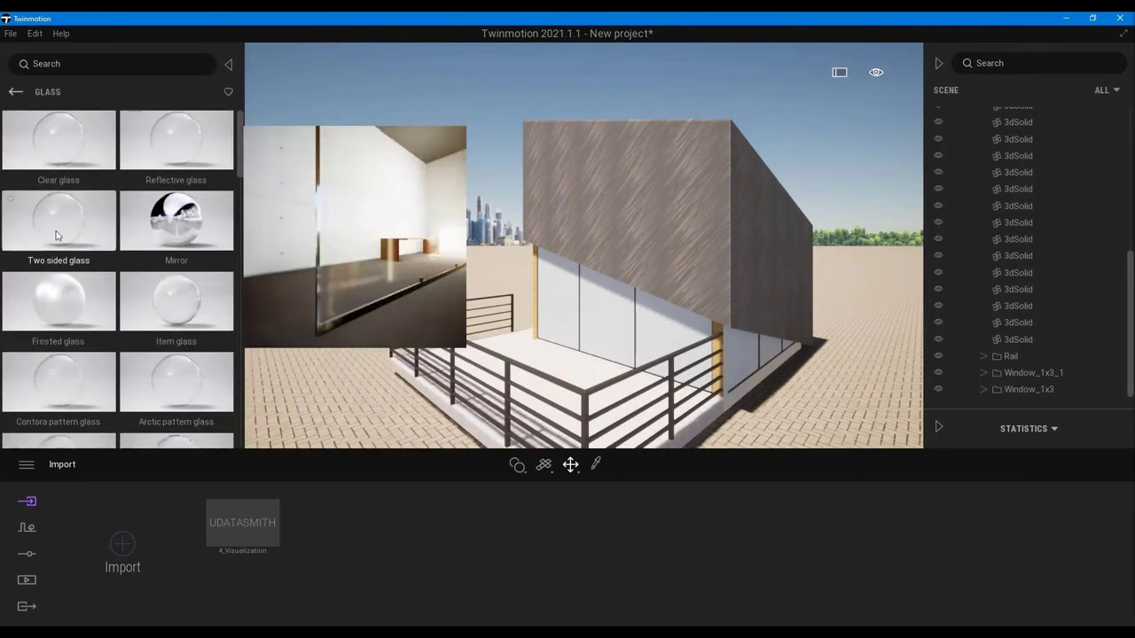
{"action": "left_click_drag", "start_coordinate": [54, 235], "coordinate": [548, 286]}
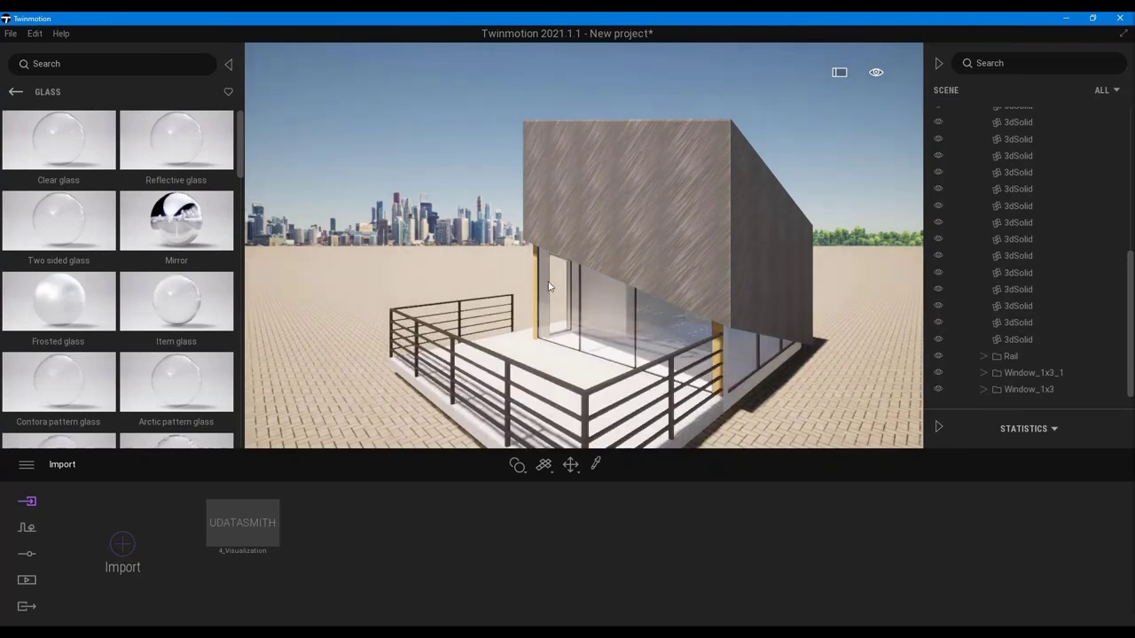
- Switch the glass to Cubic UV mapping and return to the material categories
{"action": "scroll", "coordinate": [548, 286], "scroll_direction": "up", "scroll_amount": 3}
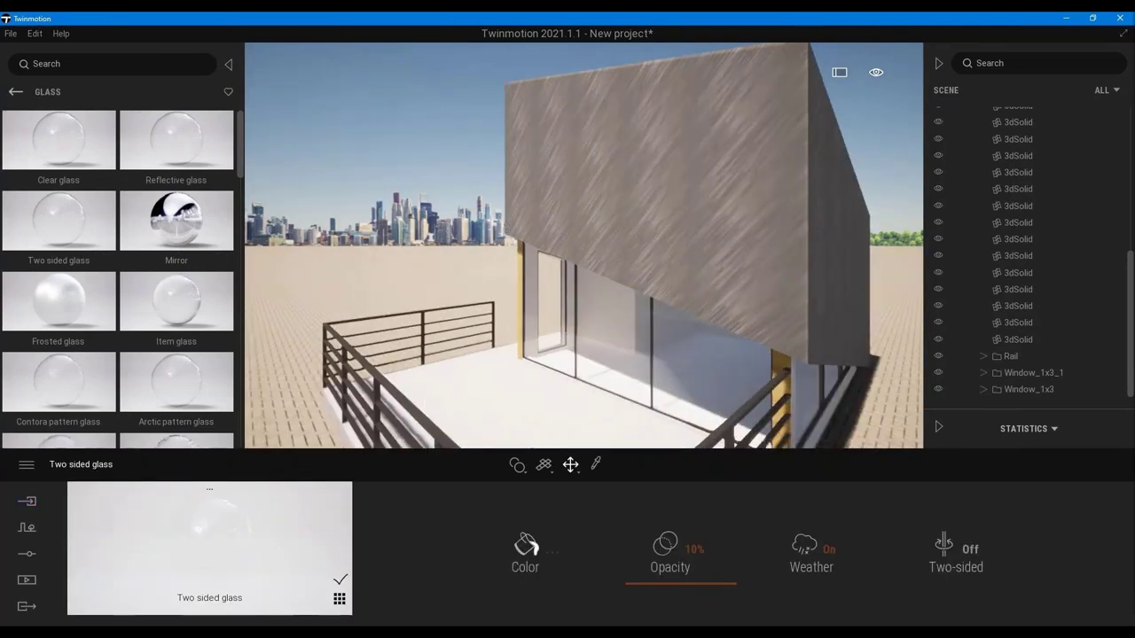
{"action": "right_click_drag", "start_coordinate": [549, 286], "coordinate": [552, 486]}
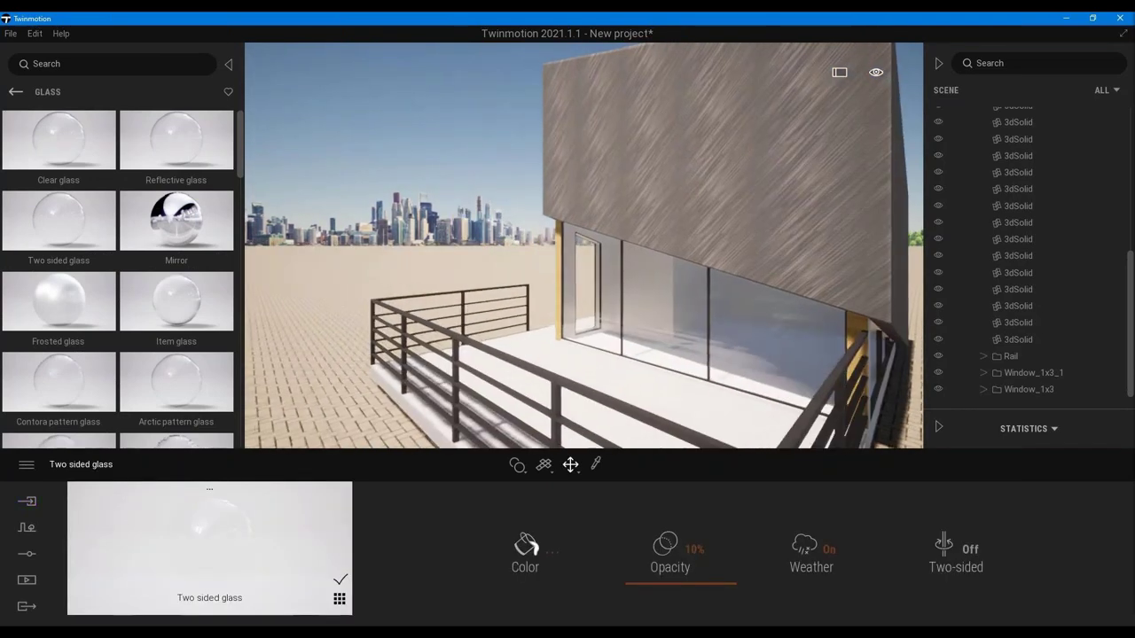
{"action": "left_click", "coordinate": [548, 469]}
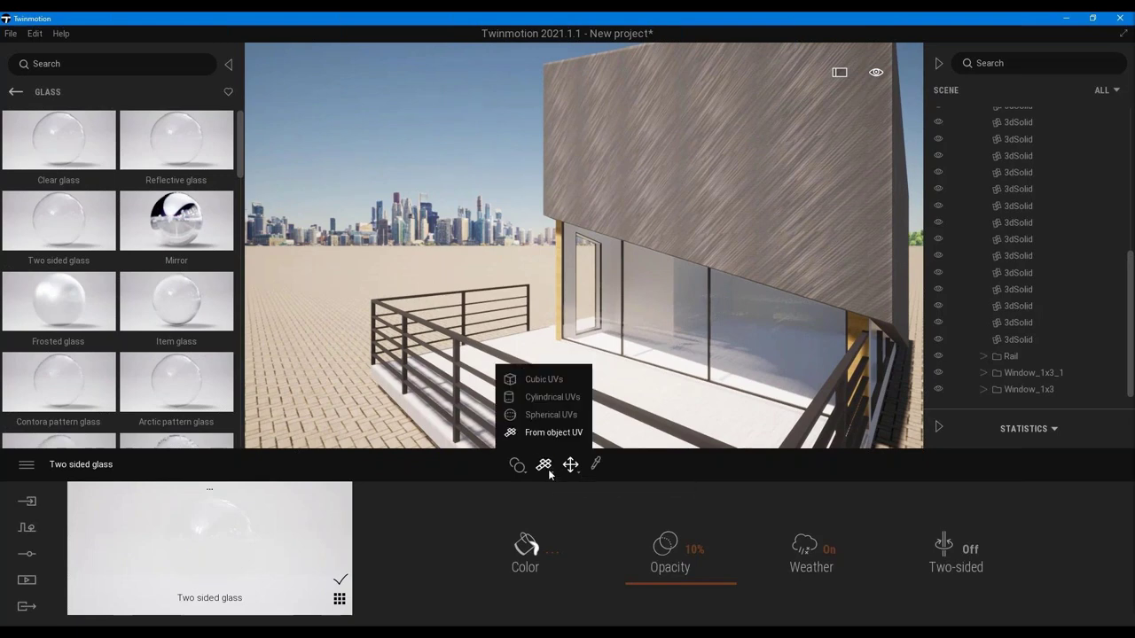
{"action": "left_click", "coordinate": [539, 380]}
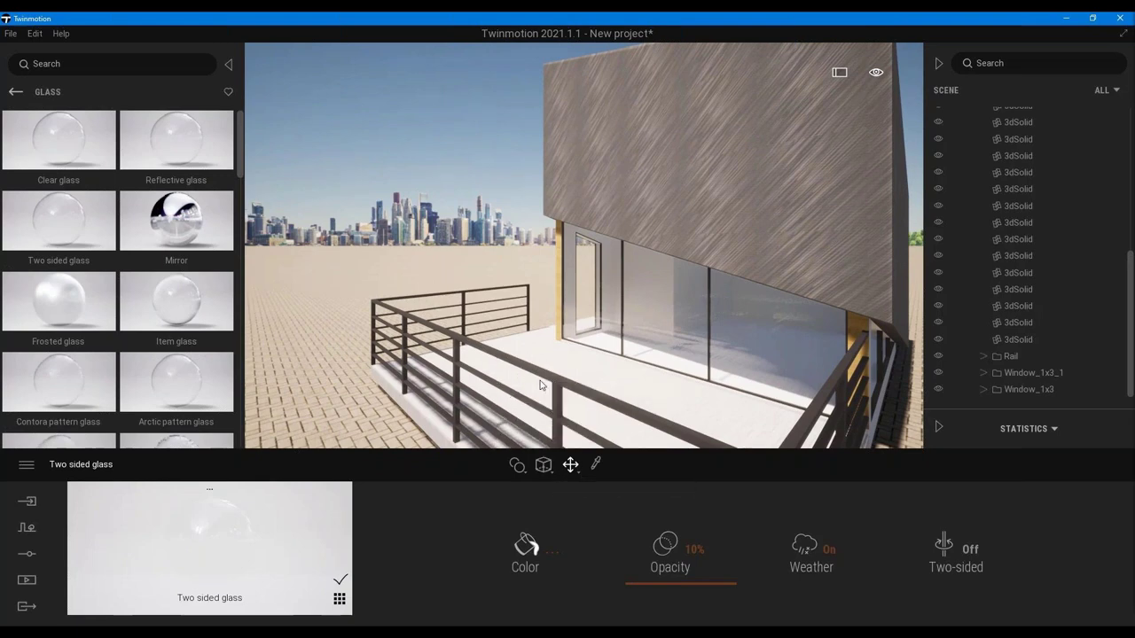
{"action": "left_click", "coordinate": [518, 468]}
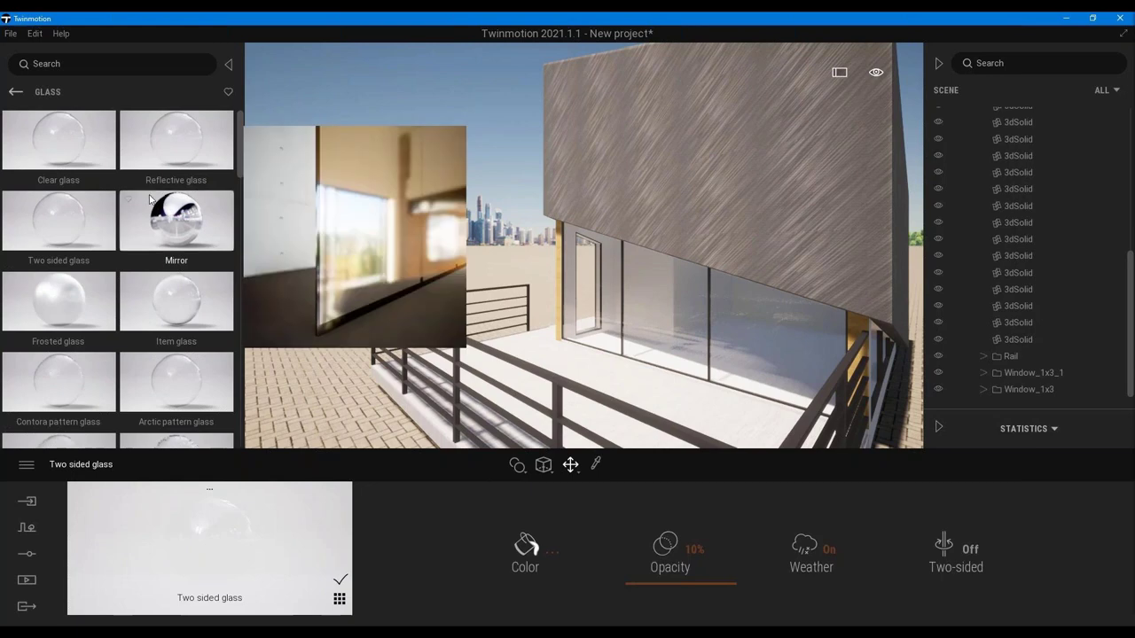
{"action": "left_click", "coordinate": [16, 92]}
- Put Brushed aluminium 01 on the upper wall, colour it dark grey, reflection 28%
{"action": "left_click", "coordinate": [167, 147]}
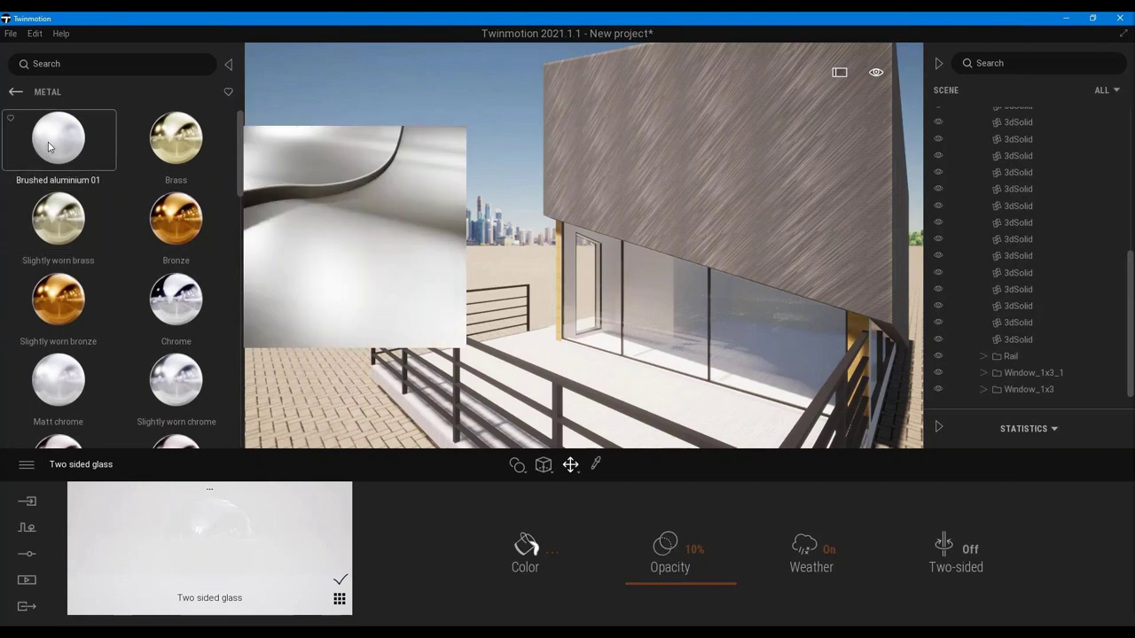
{"action": "left_click_drag", "start_coordinate": [51, 150], "coordinate": [708, 148]}
{"action": "right_click_drag", "start_coordinate": [734, 161], "coordinate": [496, 178]}
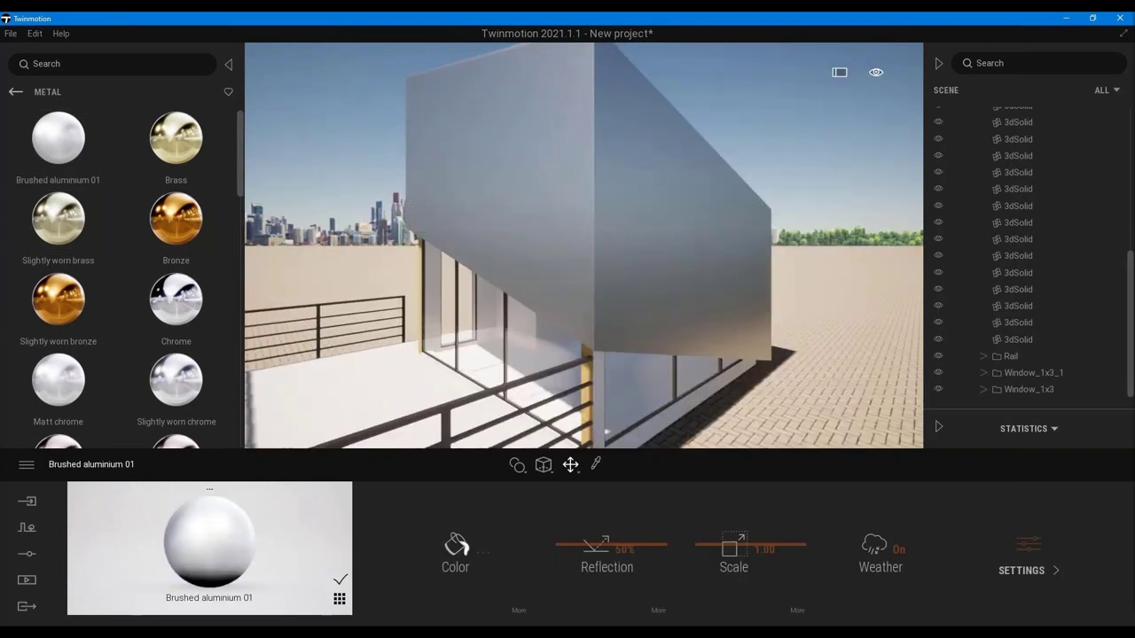
{"action": "left_click", "coordinate": [468, 547]}
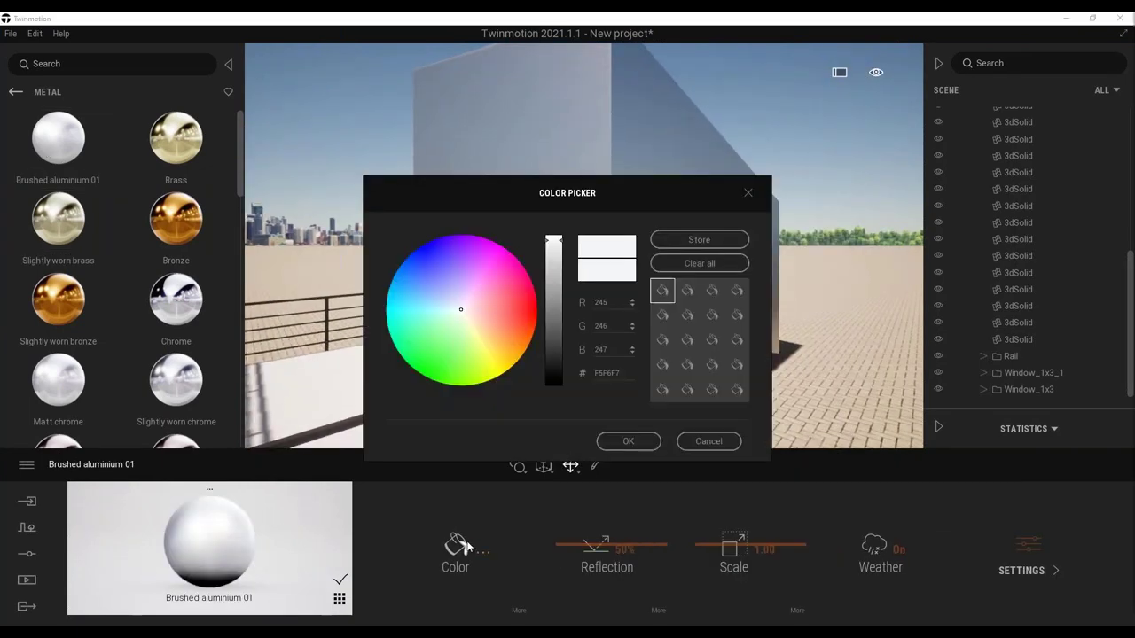
{"action": "left_click_drag", "start_coordinate": [561, 271], "coordinate": [556, 381]}
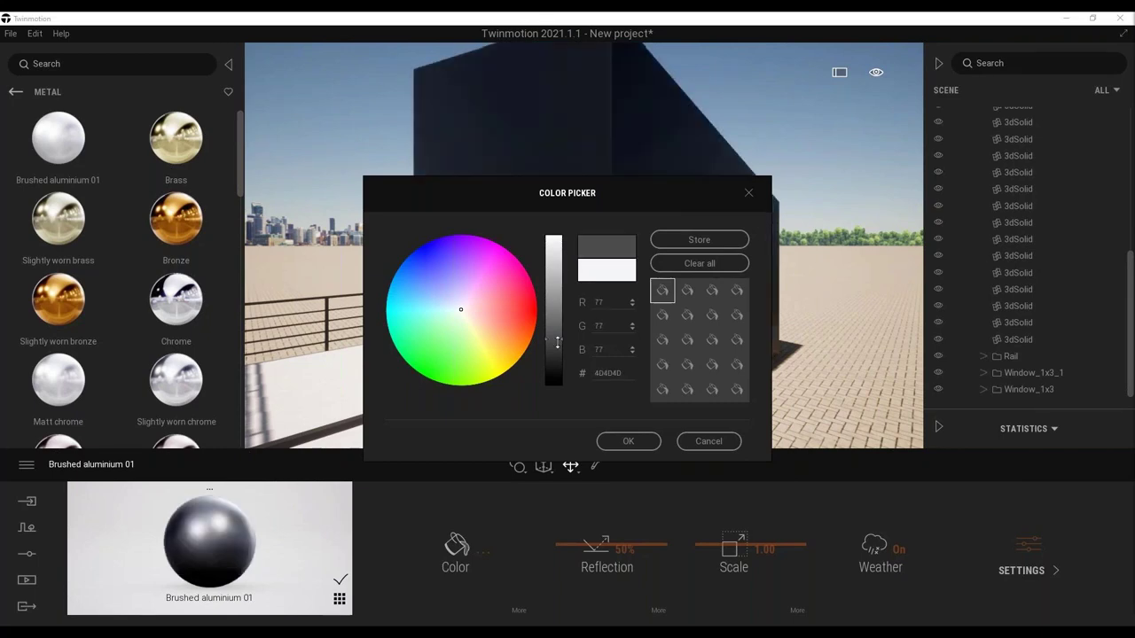
{"action": "left_click", "coordinate": [627, 441]}
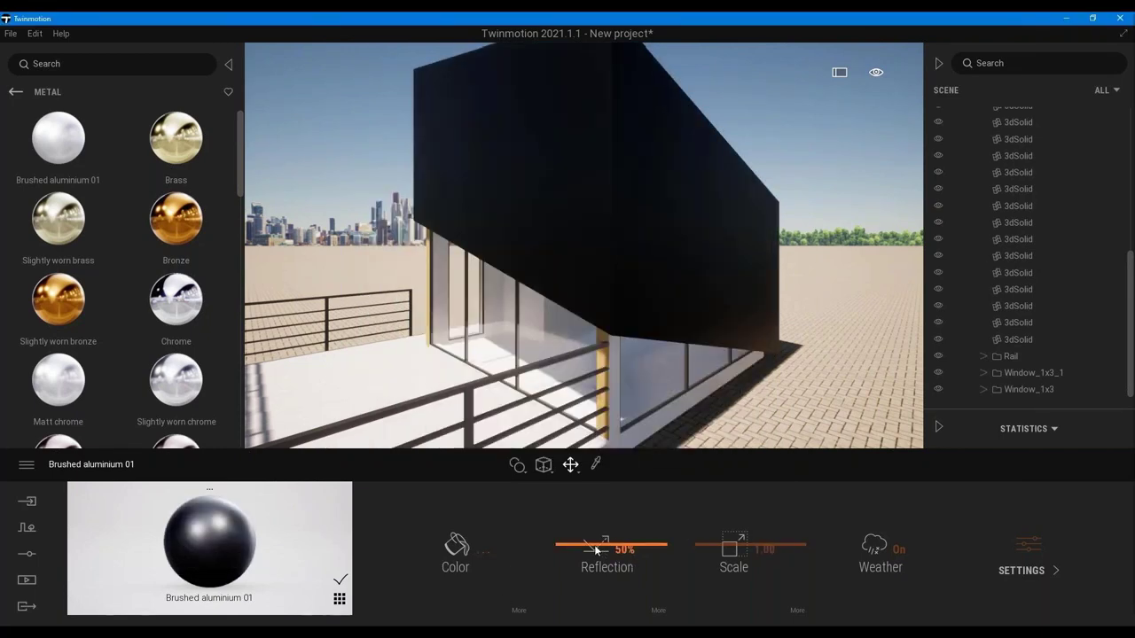
{"action": "left_click_drag", "start_coordinate": [582, 549], "coordinate": [557, 549]}
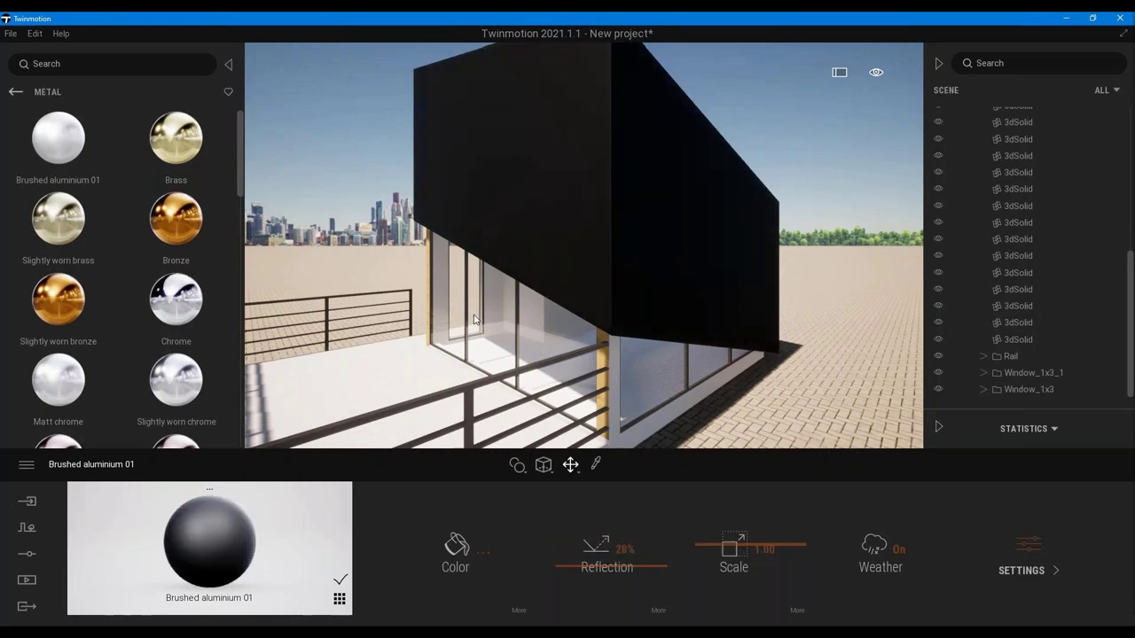
{"action": "left_click_drag", "start_coordinate": [458, 324], "coordinate": [567, 324]}
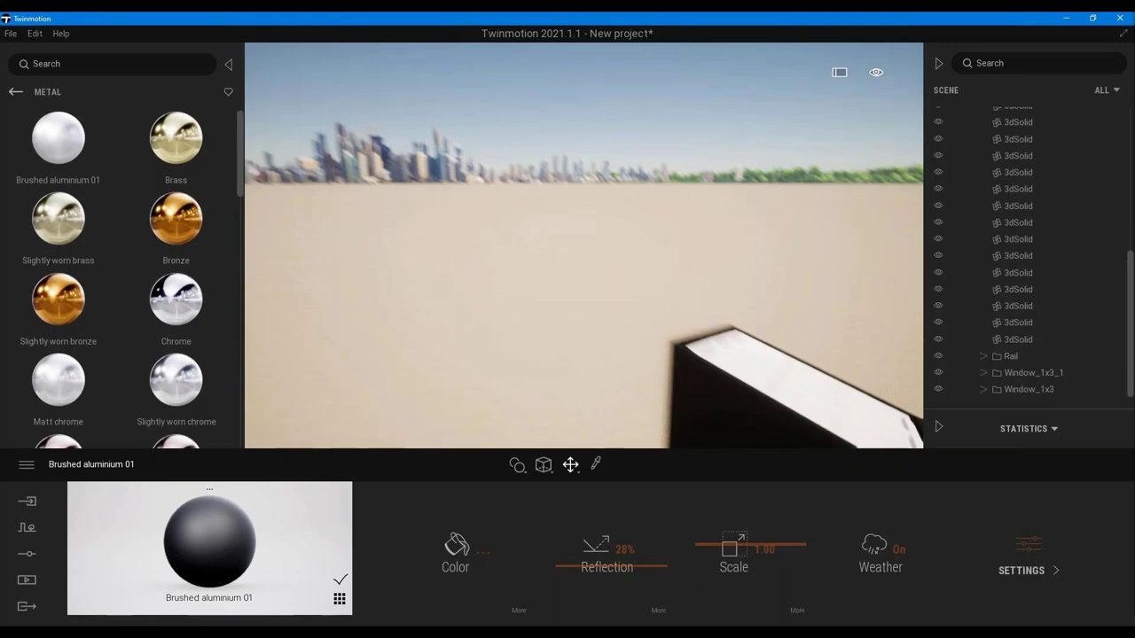
{"action": "mouse_move", "coordinate": [454, 321]}
{"action": "left_mouse_down"}
{"action": "mouse_move", "coordinate": [611, 293]}
{"action": "mouse_move", "coordinate": [496, 266]}
{"action": "mouse_move", "coordinate": [373, 275]}
{"action": "left_mouse_up"}
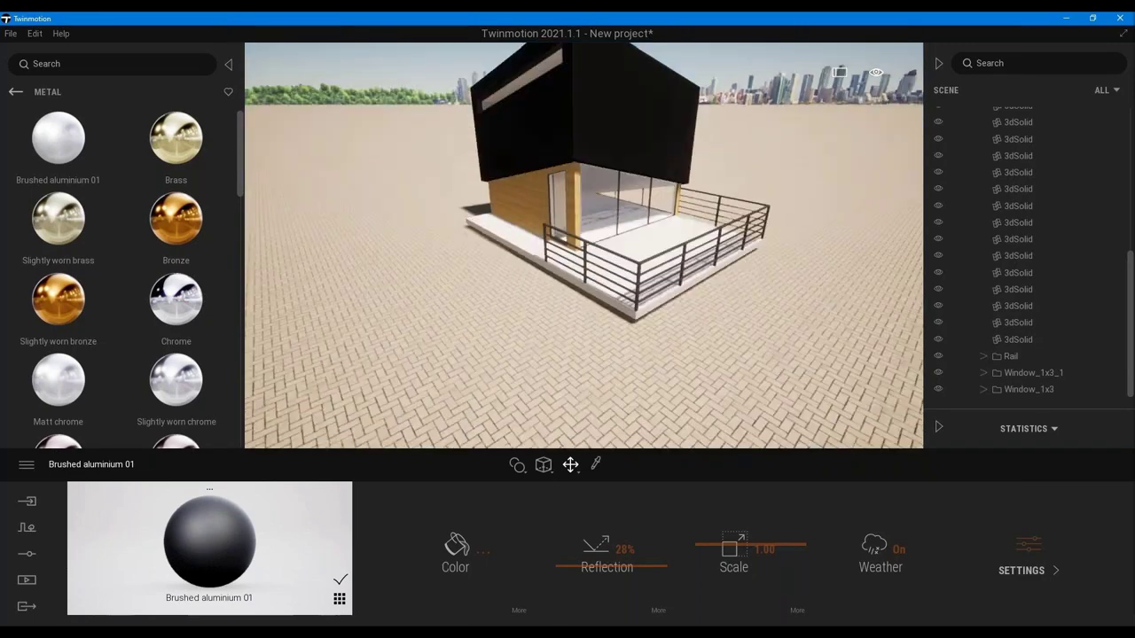
{"action": "scroll", "coordinate": [513, 174], "scroll_direction": "up", "scroll_amount": 3}
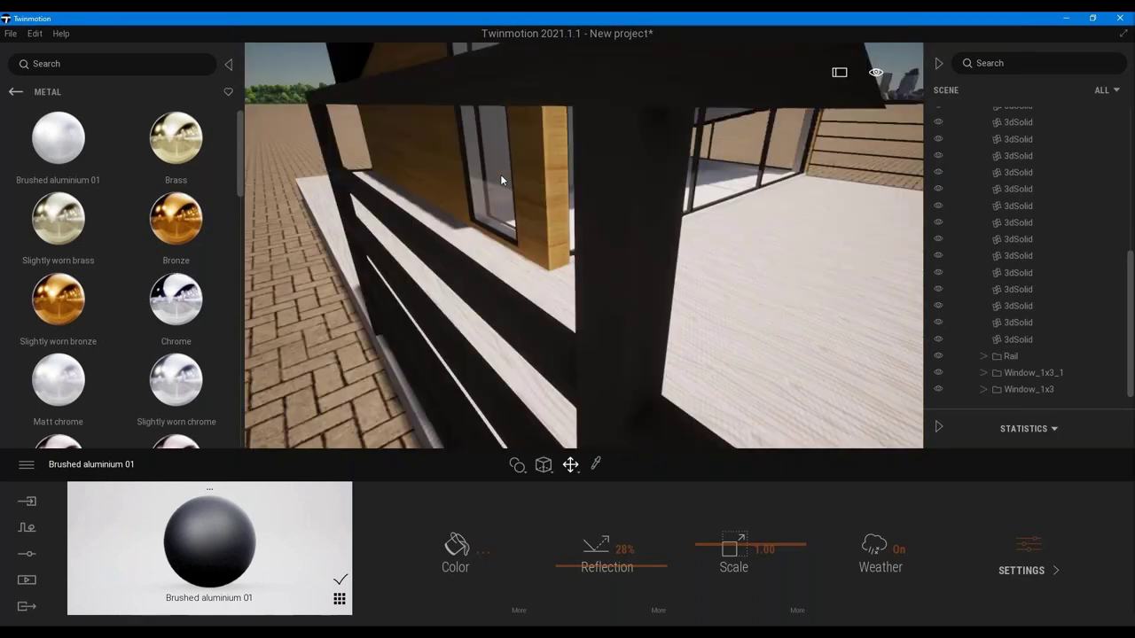
{"action": "scroll", "coordinate": [500, 174], "scroll_direction": "down", "scroll_amount": 3}
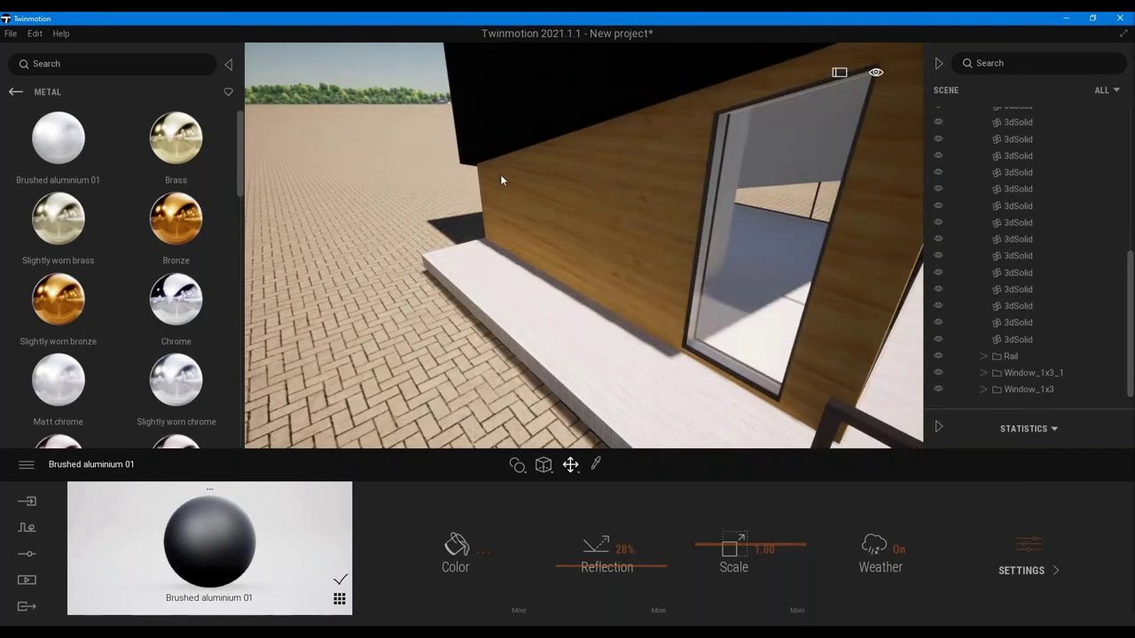
- Open the Wood materials library and scroll down through its list
{"action": "left_click", "coordinate": [16, 92]}
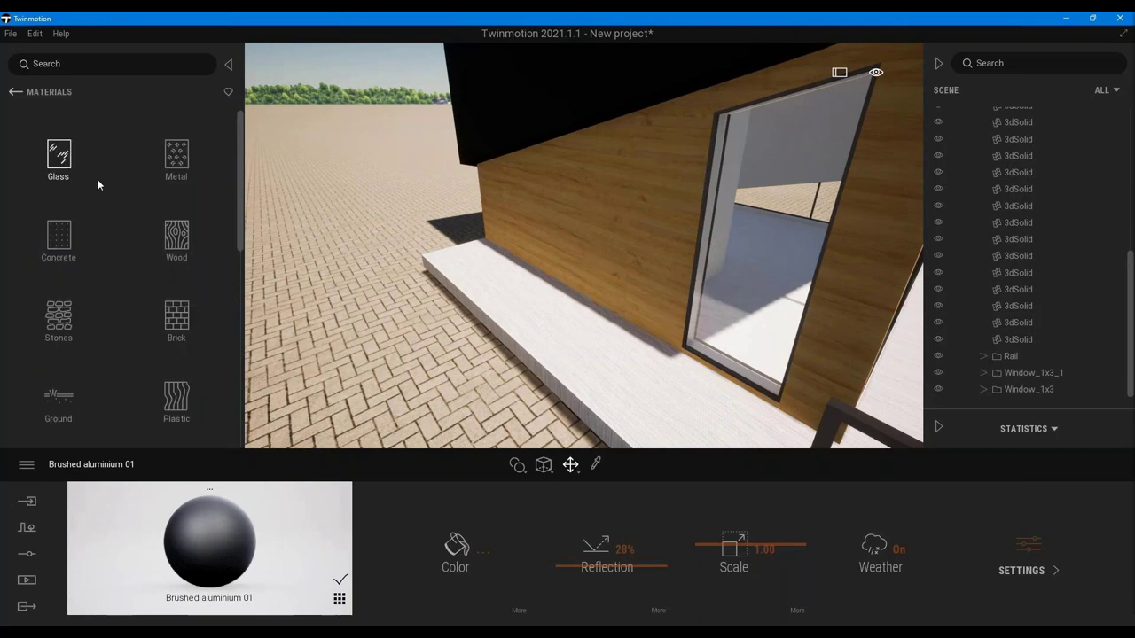
{"action": "left_click", "coordinate": [186, 226]}
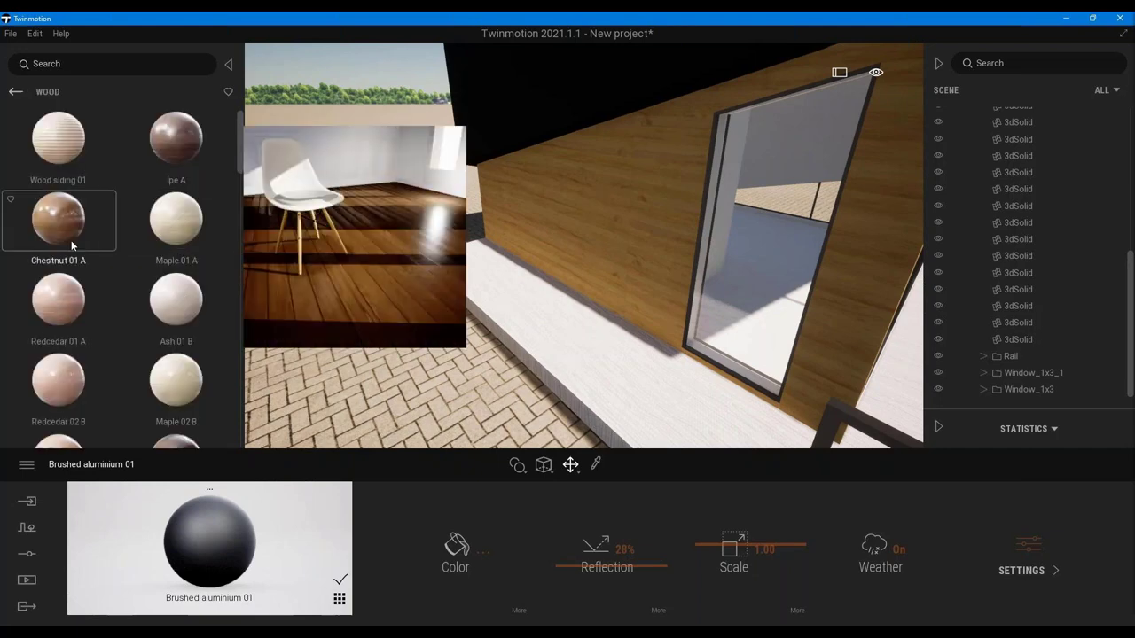
{"action": "mouse_move", "coordinate": [175, 299]}
{"action": "scroll", "coordinate": [172, 312], "scroll_direction": "down", "scroll_amount": 1}
{"action": "scroll", "coordinate": [161, 286], "scroll_direction": "down", "scroll_amount": 2}
{"action": "scroll", "coordinate": [152, 281], "scroll_direction": "down", "scroll_amount": 1}
{"action": "scroll", "coordinate": [150, 275], "scroll_direction": "down", "scroll_amount": 1}
{"action": "scroll", "coordinate": [149, 272], "scroll_direction": "down", "scroll_amount": 1}
{"action": "scroll", "coordinate": [149, 270], "scroll_direction": "down", "scroll_amount": 1}
{"action": "scroll", "coordinate": [148, 269], "scroll_direction": "down", "scroll_amount": 1}
{"action": "scroll", "coordinate": [148, 269], "scroll_direction": "down", "scroll_amount": 1}
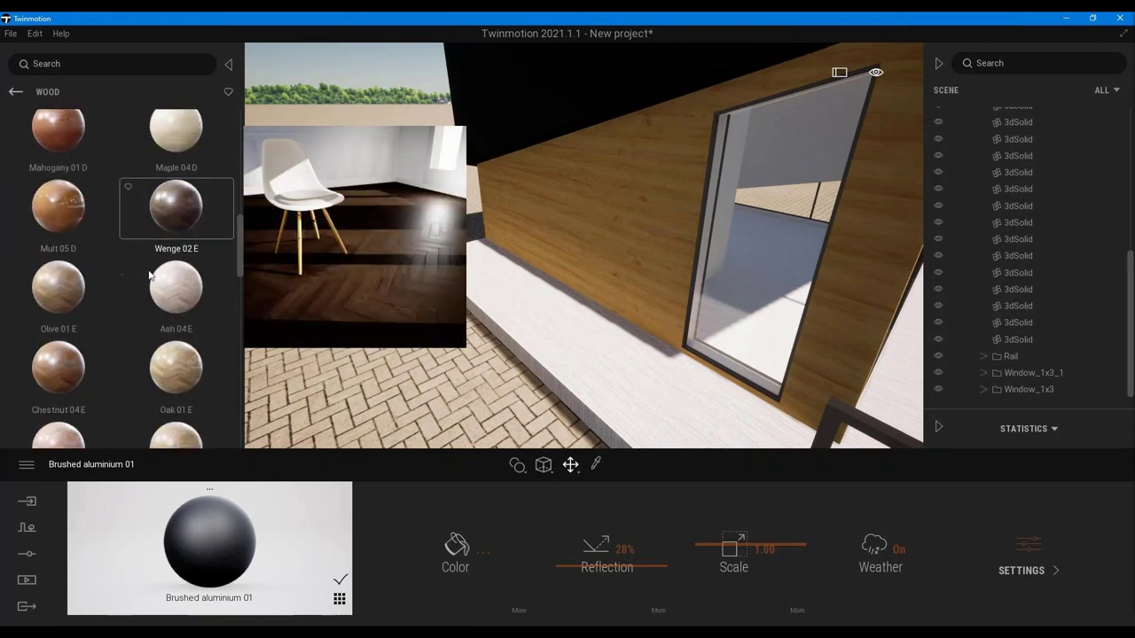
{"action": "scroll", "coordinate": [148, 269], "scroll_direction": "down", "scroll_amount": 1}
{"action": "scroll", "coordinate": [148, 270], "scroll_direction": "down", "scroll_amount": 2}
{"action": "scroll", "coordinate": [148, 270], "scroll_direction": "down", "scroll_amount": 1}
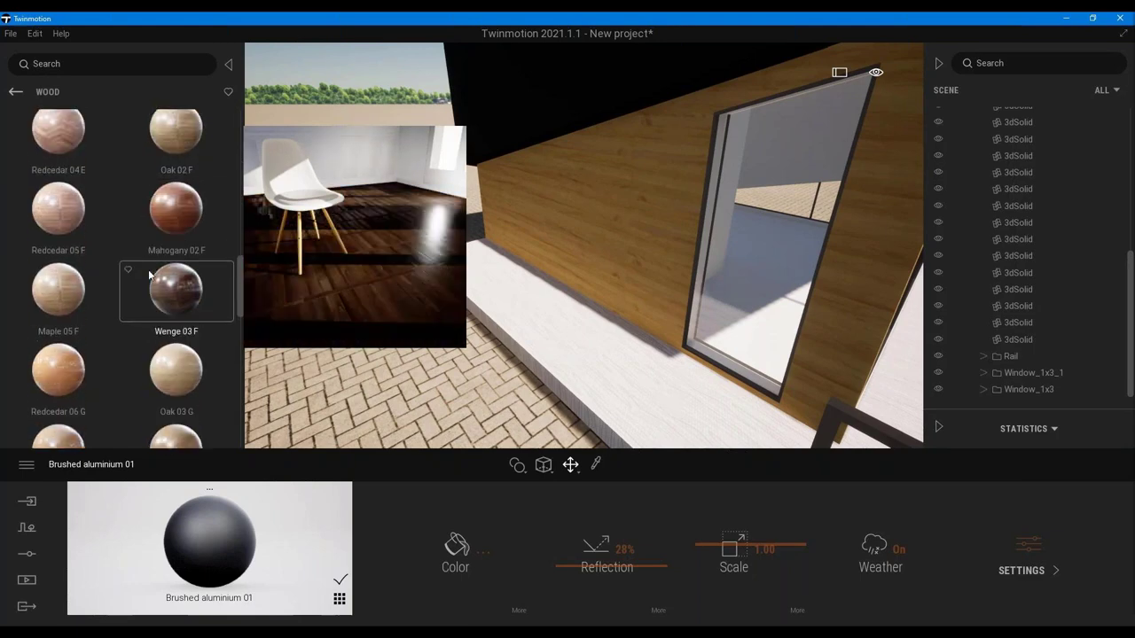
{"action": "scroll", "coordinate": [148, 271], "scroll_direction": "down", "scroll_amount": 1}
{"action": "scroll", "coordinate": [147, 266], "scroll_direction": "down", "scroll_amount": 1}
{"action": "scroll", "coordinate": [145, 261], "scroll_direction": "down", "scroll_amount": 1}
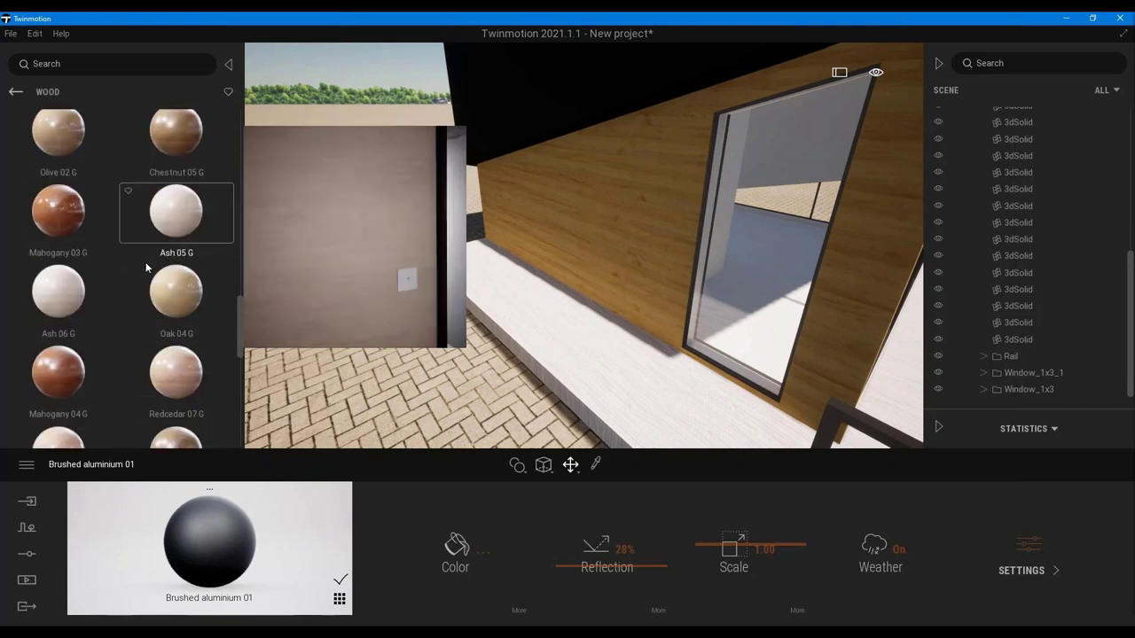
{"action": "scroll", "coordinate": [142, 263], "scroll_direction": "down", "scroll_amount": 1}
{"action": "scroll", "coordinate": [106, 282], "scroll_direction": "down", "scroll_amount": 1}
{"action": "scroll", "coordinate": [95, 286], "scroll_direction": "down", "scroll_amount": 1}
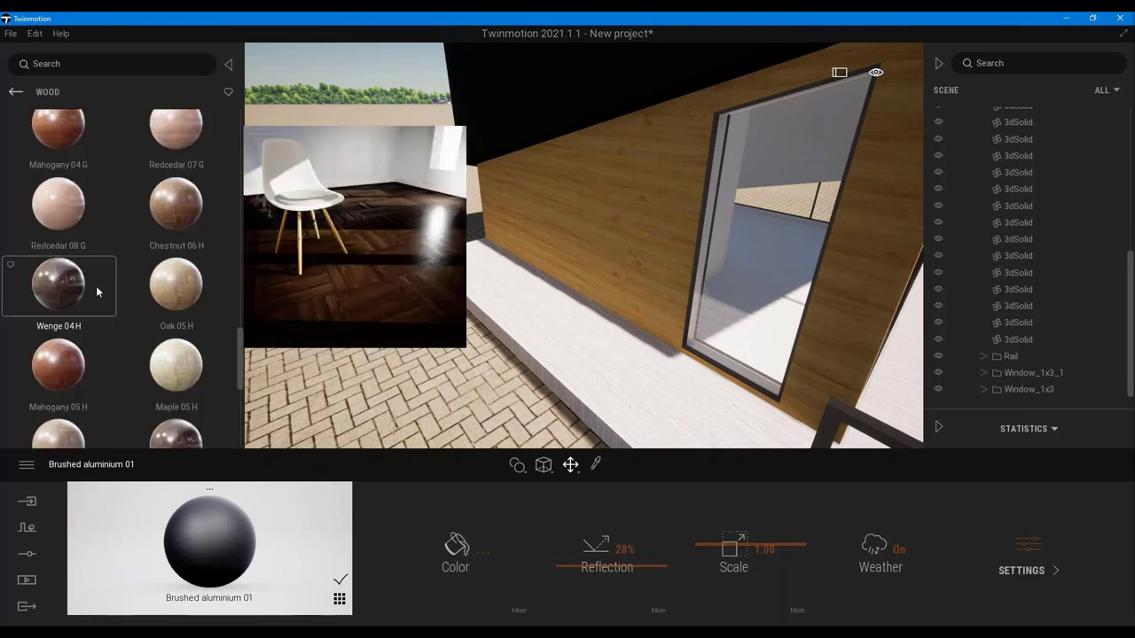
{"action": "scroll", "coordinate": [95, 283], "scroll_direction": "down", "scroll_amount": 1}
{"action": "scroll", "coordinate": [95, 284], "scroll_direction": "down", "scroll_amount": 2}
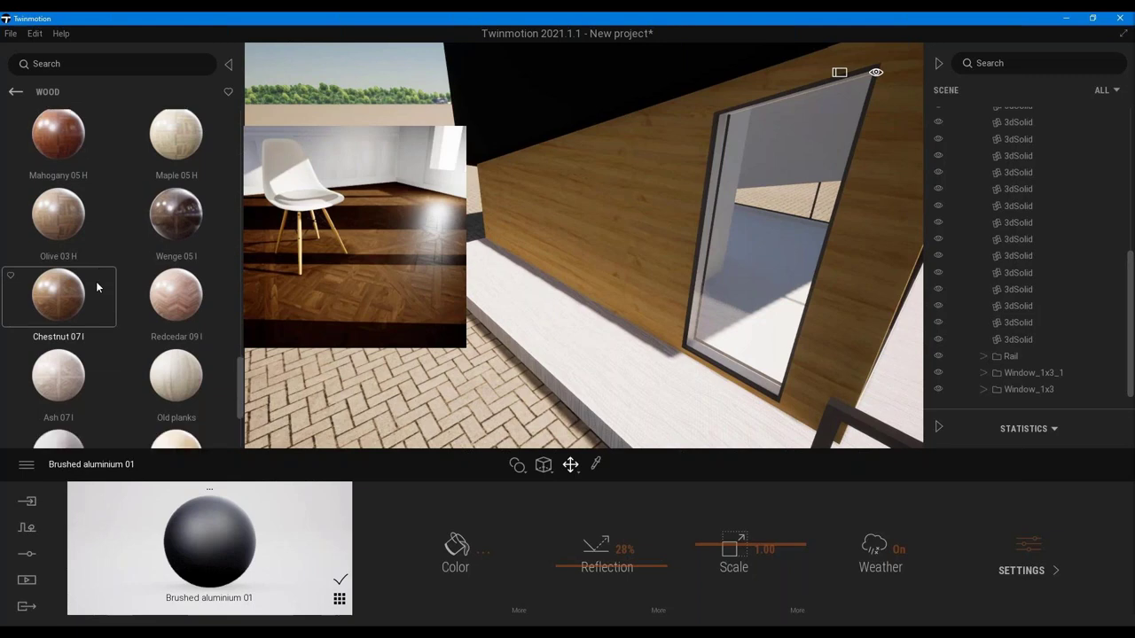
- Apply Old planks to the lower wall and Rough planks to the terrace slab
{"action": "mouse_move", "coordinate": [383, 289]}
{"action": "left_mouse_down"}
{"action": "mouse_move", "coordinate": [587, 221]}
{"action": "mouse_move", "coordinate": [496, 226]}
{"action": "mouse_move", "coordinate": [585, 221]}
{"action": "left_mouse_up"}
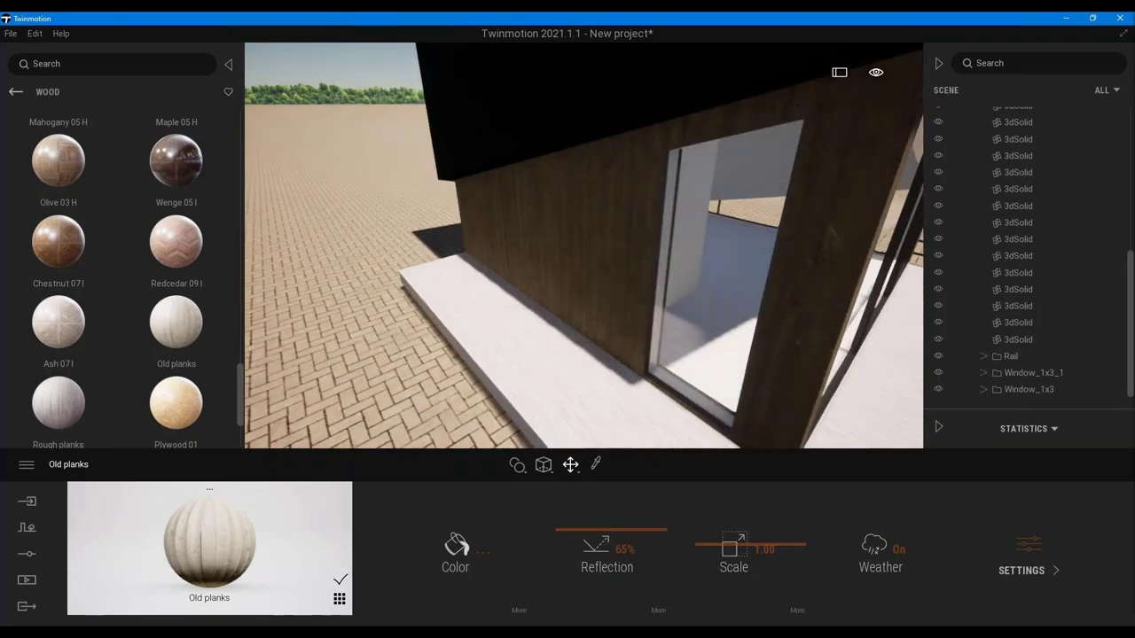
{"action": "left_click_drag", "start_coordinate": [585, 222], "coordinate": [639, 175]}
{"action": "mouse_move", "coordinate": [58, 404]}
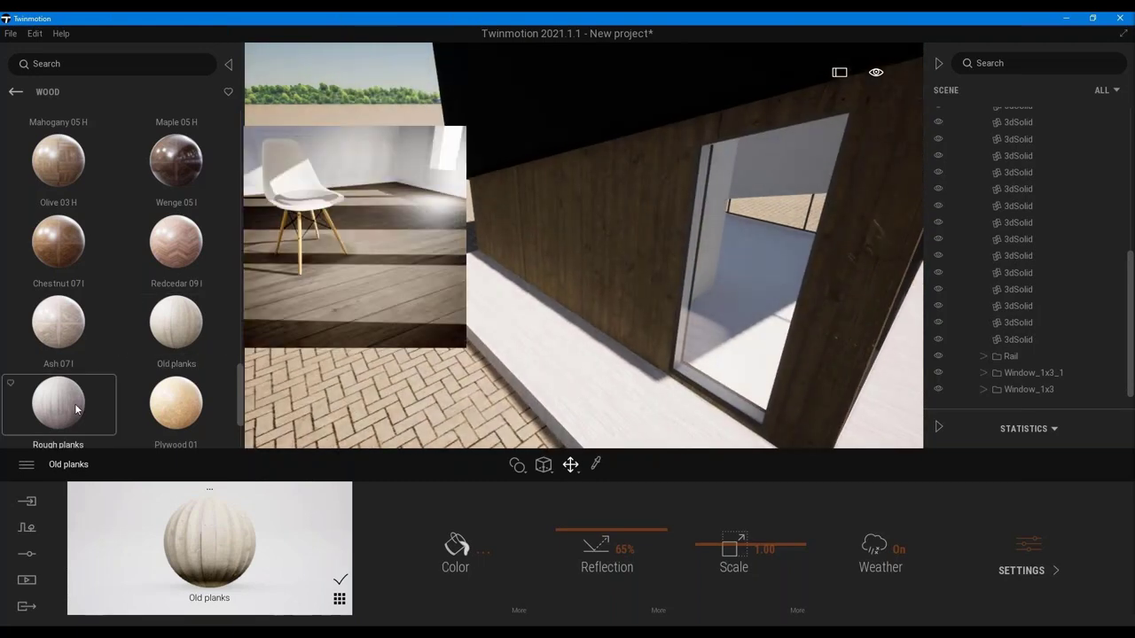
{"action": "left_click_drag", "start_coordinate": [76, 410], "coordinate": [616, 372]}
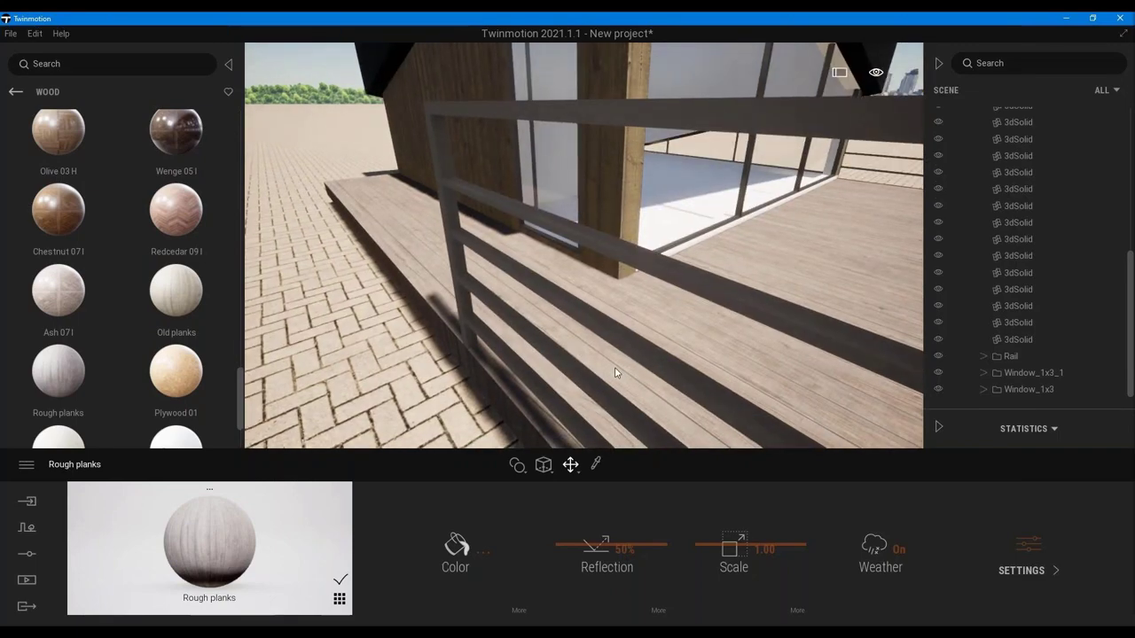
- Darken the Rough planks colour to grey 152
{"action": "left_click_drag", "start_coordinate": [616, 372], "coordinate": [616, 372]}
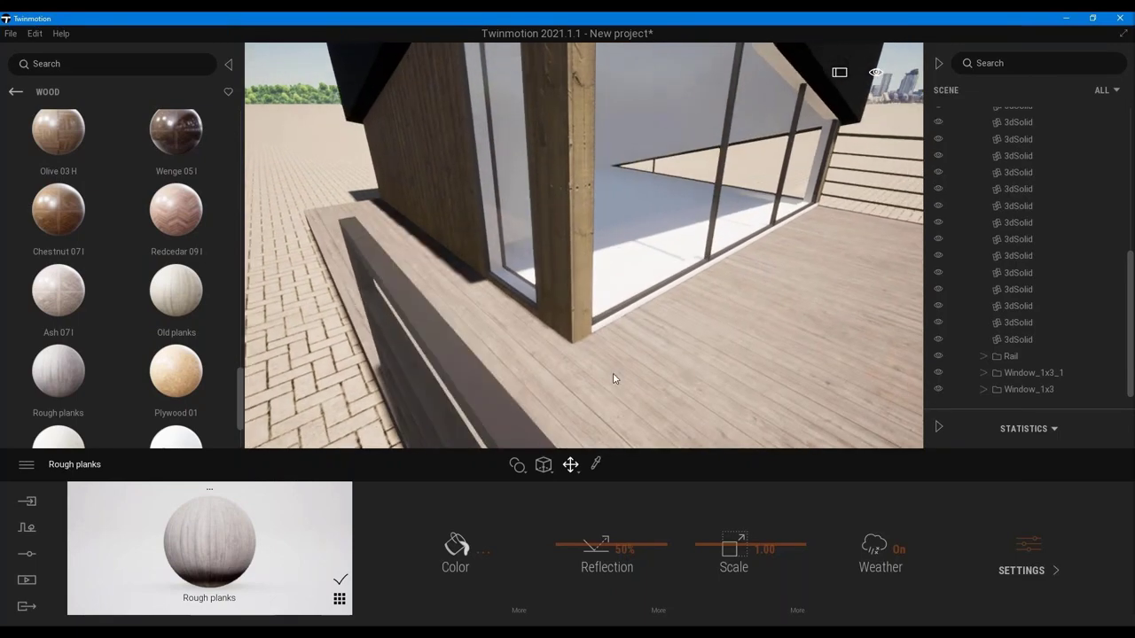
{"action": "left_click", "coordinate": [481, 554]}
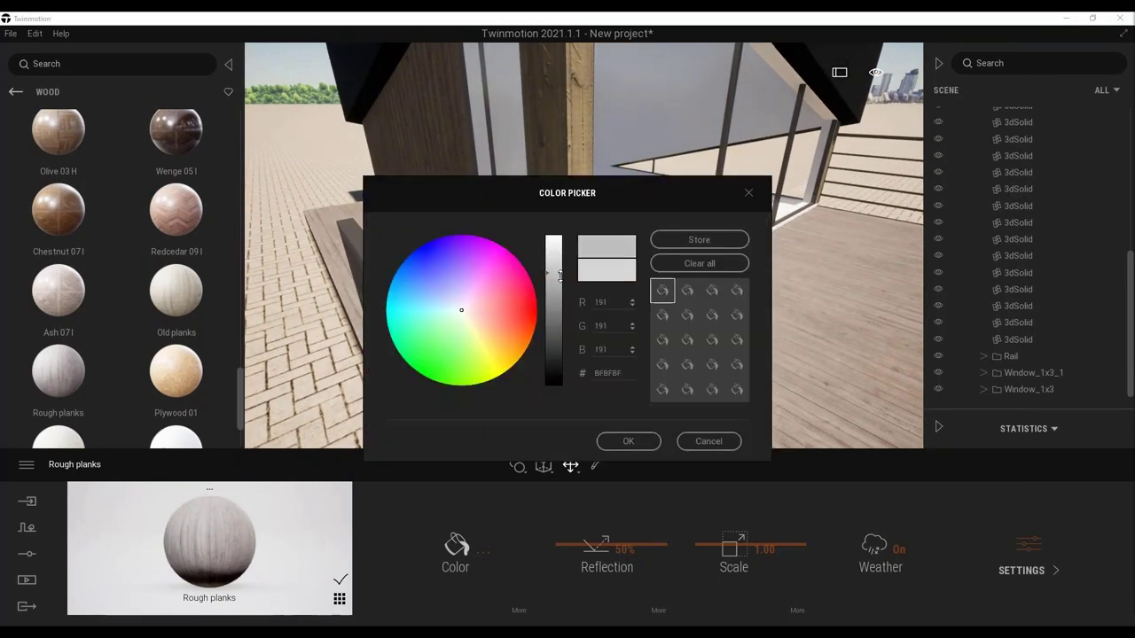
{"action": "left_click_drag", "start_coordinate": [559, 276], "coordinate": [560, 297]}
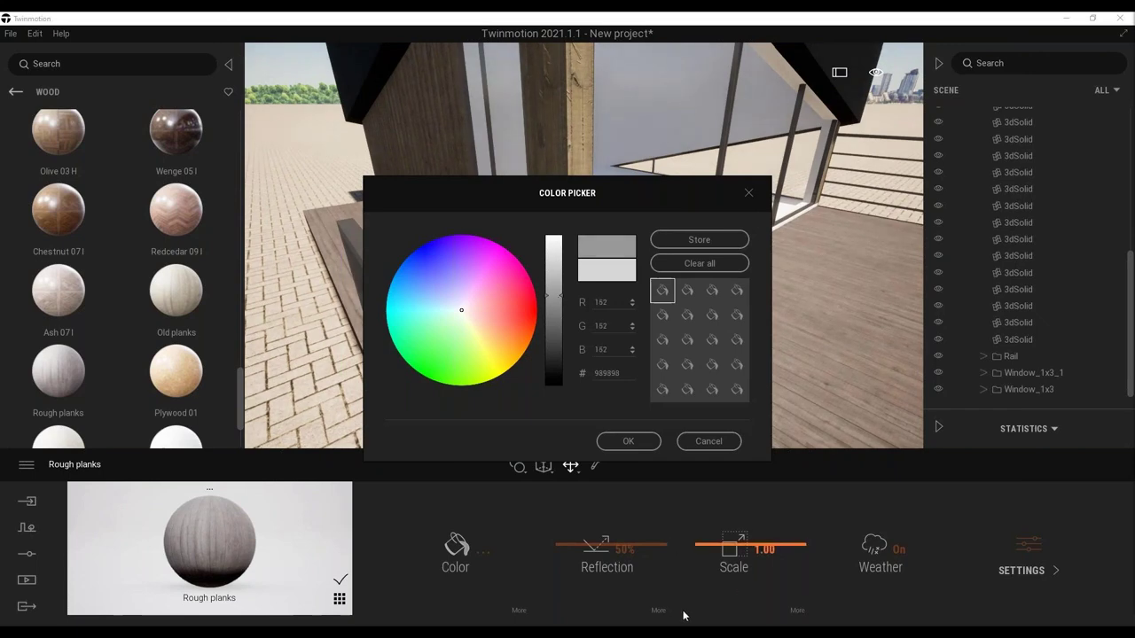
{"action": "left_click", "coordinate": [627, 442]}
- Review the Rough planks scale and reflection settings and raise its Grunge to 37%
{"action": "left_click", "coordinate": [733, 550]}
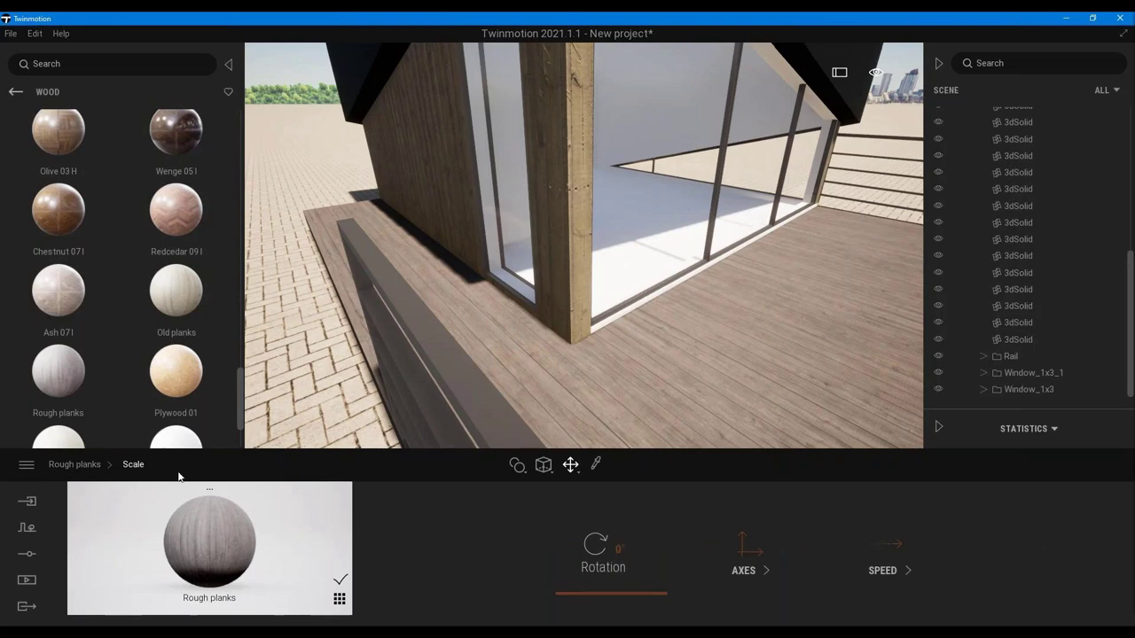
{"action": "left_click", "coordinate": [89, 465]}
{"action": "left_click", "coordinate": [658, 610]}
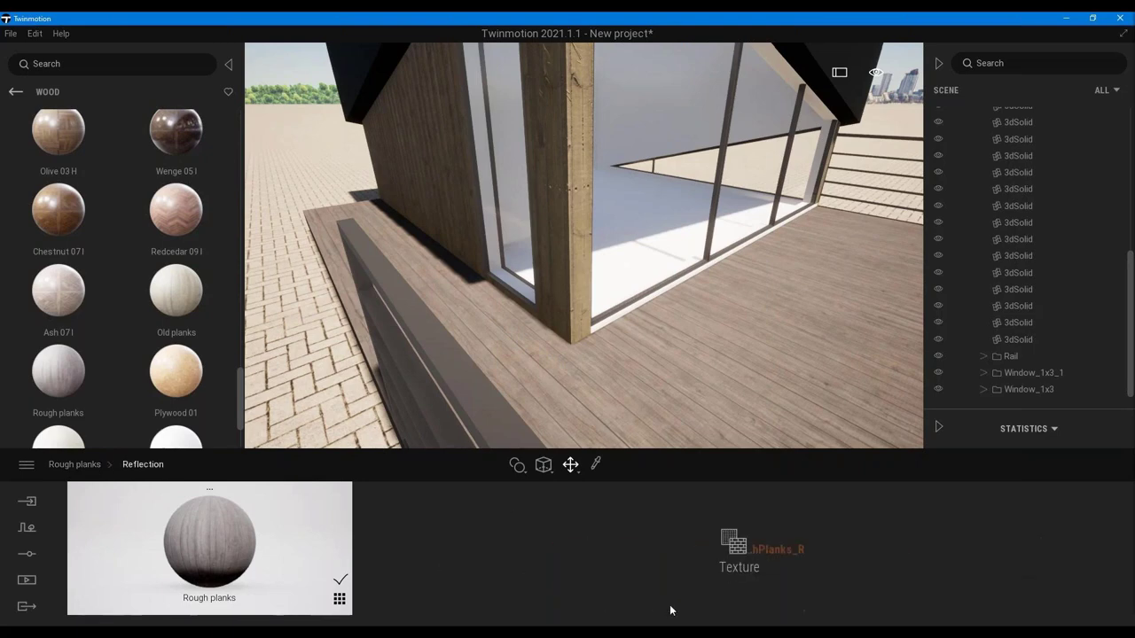
{"action": "left_click", "coordinate": [79, 465]}
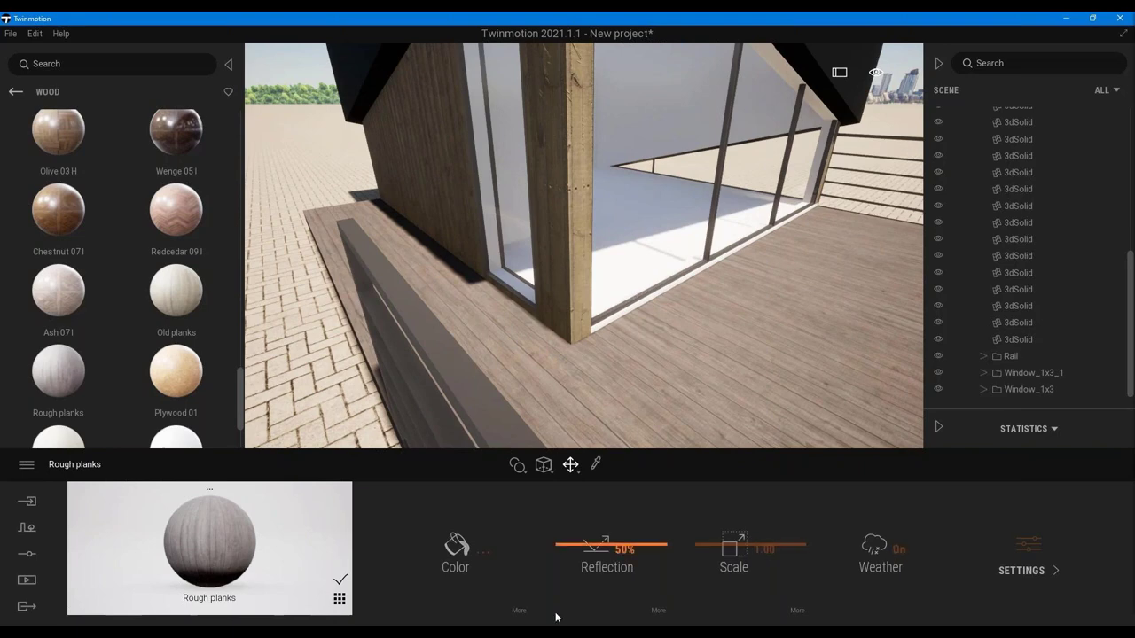
{"action": "left_click", "coordinate": [519, 610]}
{"action": "left_click_drag", "start_coordinate": [863, 578], "coordinate": [893, 578]}
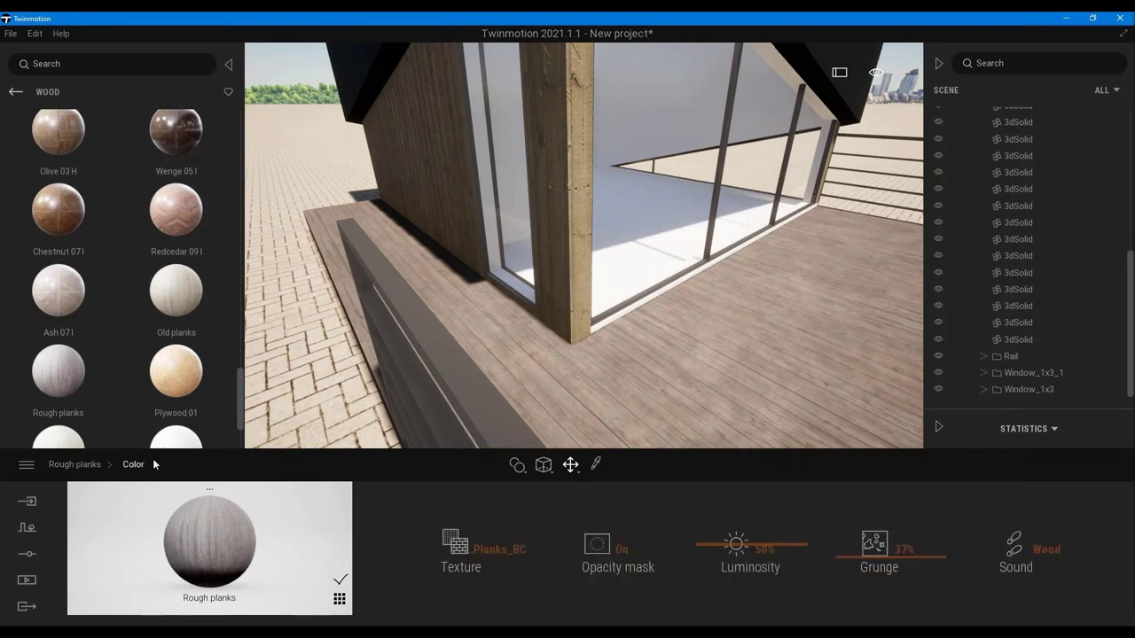
{"action": "left_click", "coordinate": [79, 465]}
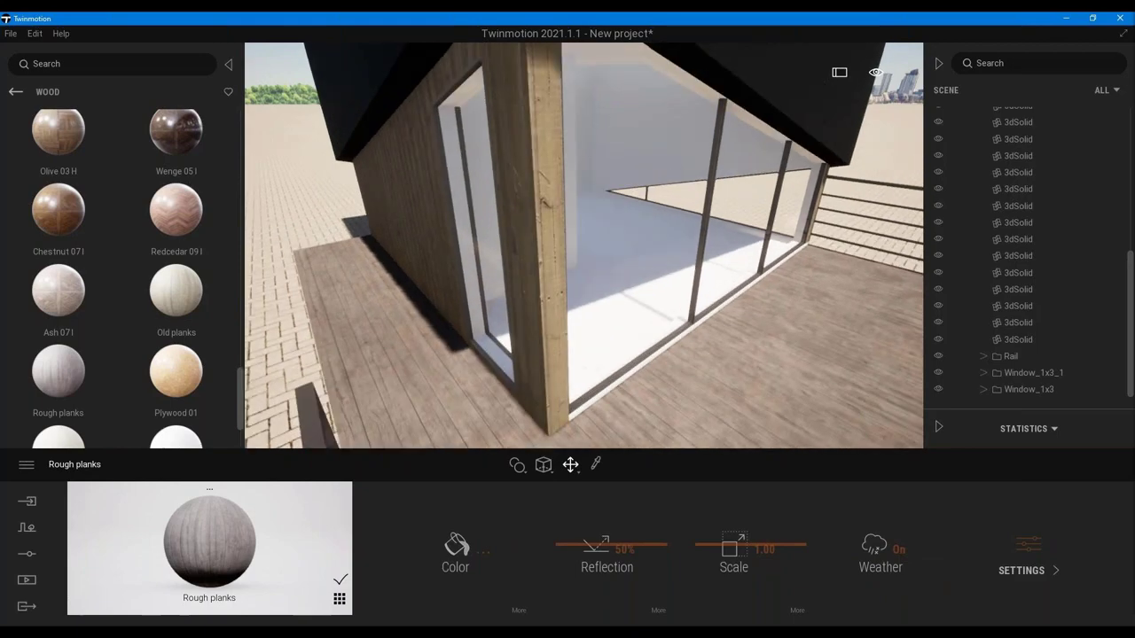
- Orbit out to view the whole building, then close the material editor for the Context tools
{"action": "left_click_drag", "start_coordinate": [532, 209], "coordinate": [621, 213]}
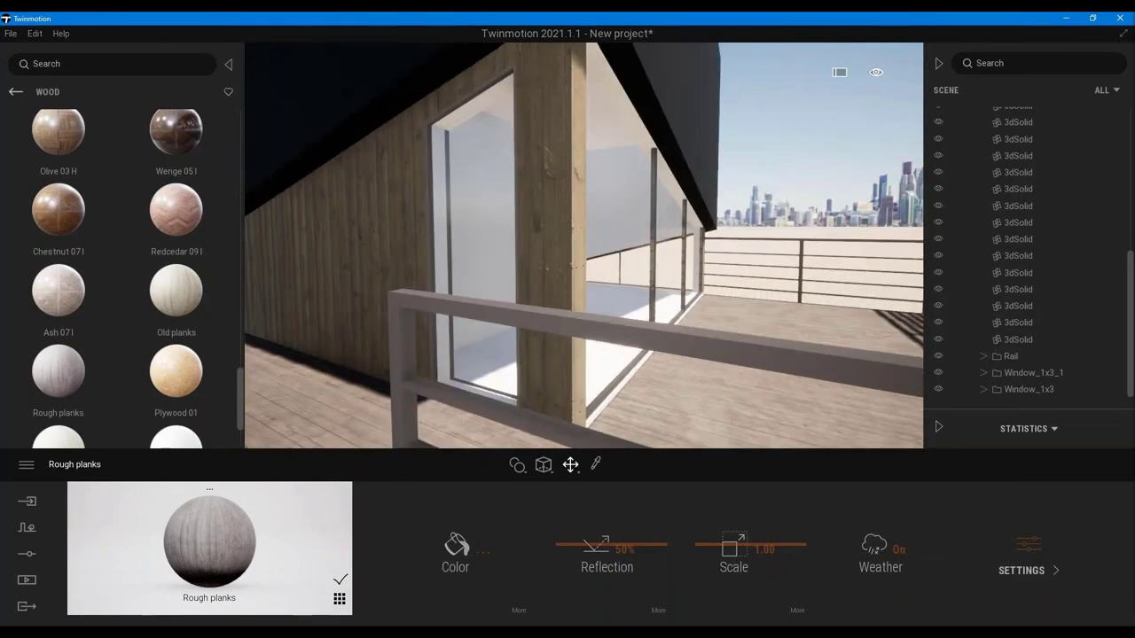
{"action": "scroll", "coordinate": [529, 270], "scroll_direction": "down", "scroll_amount": 5}
{"action": "left_click_drag", "start_coordinate": [529, 269], "coordinate": [568, 266]}
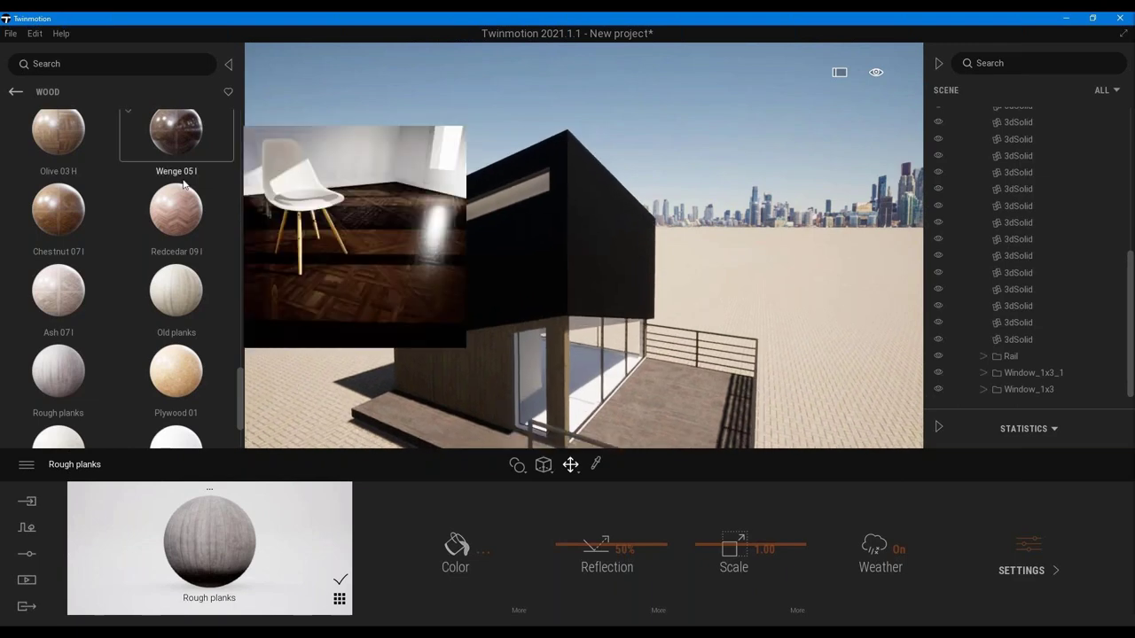
{"action": "left_click", "coordinate": [27, 501]}
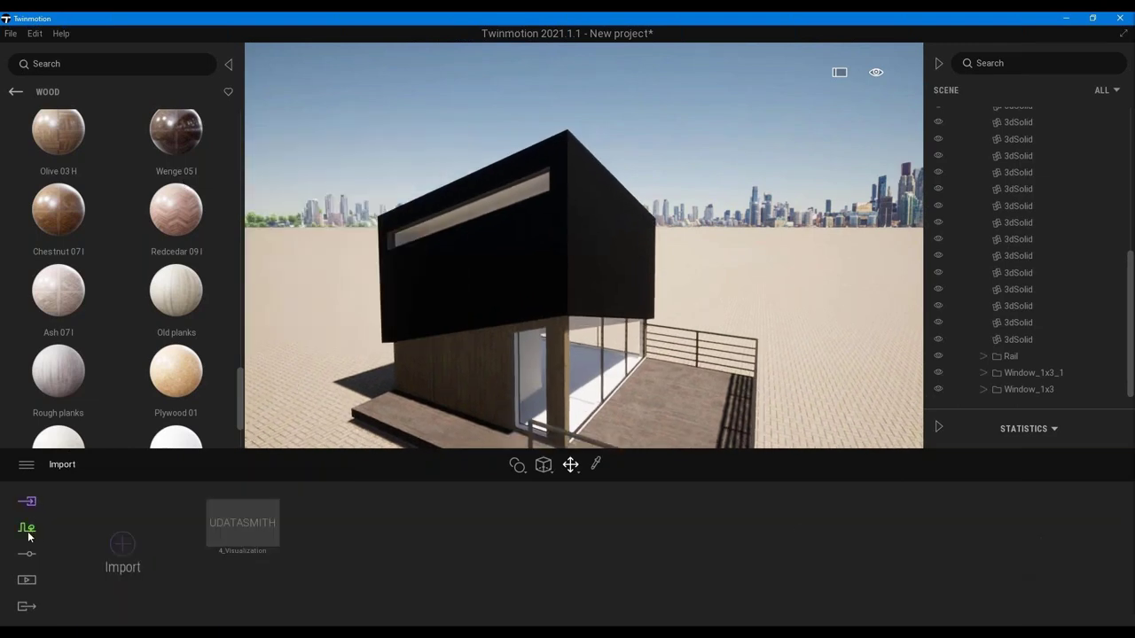
{"action": "left_click", "coordinate": [27, 529]}
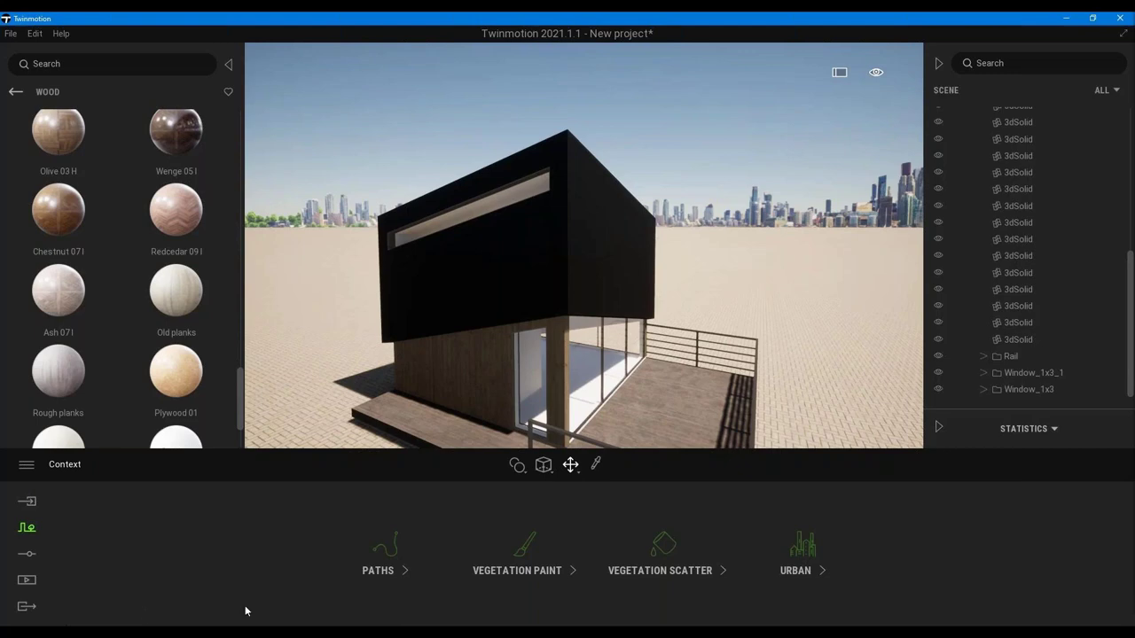
- Show the Urban map, open the Location Background with the City picture, and reset the library
{"action": "left_click", "coordinate": [804, 574]}
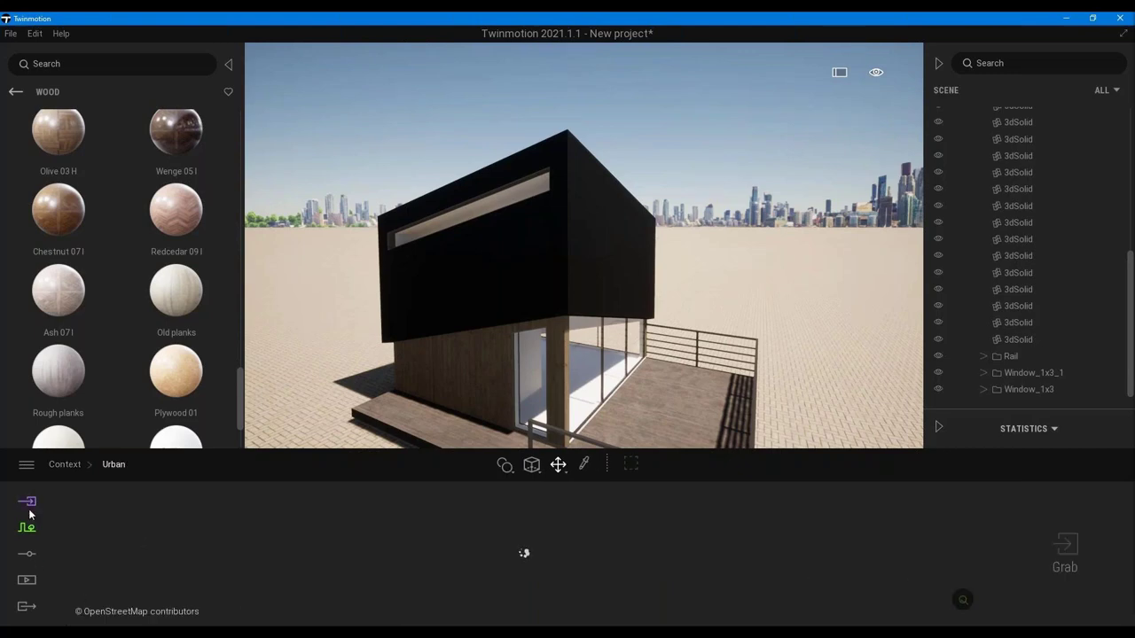
{"action": "left_click", "coordinate": [26, 554]}
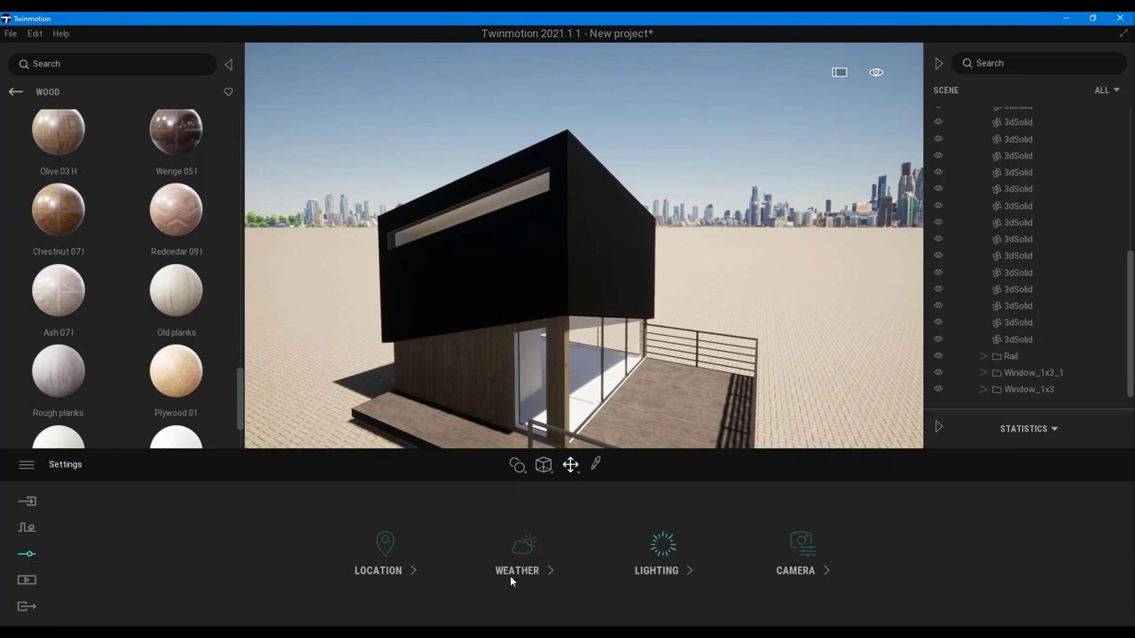
{"action": "left_click", "coordinate": [401, 575]}
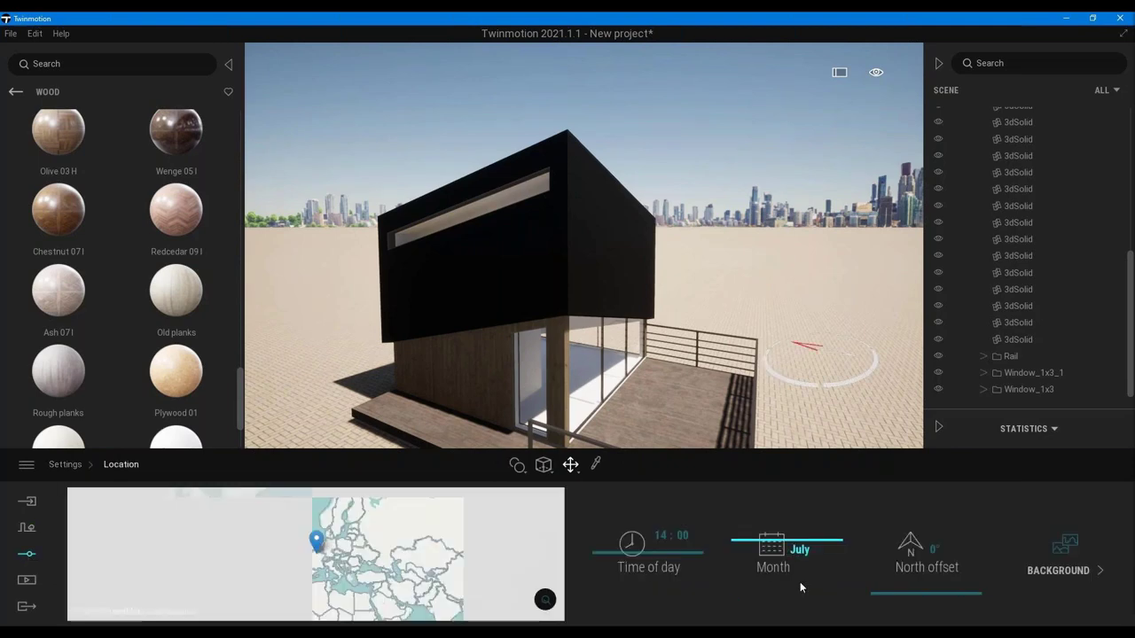
{"action": "left_click", "coordinate": [1066, 584]}
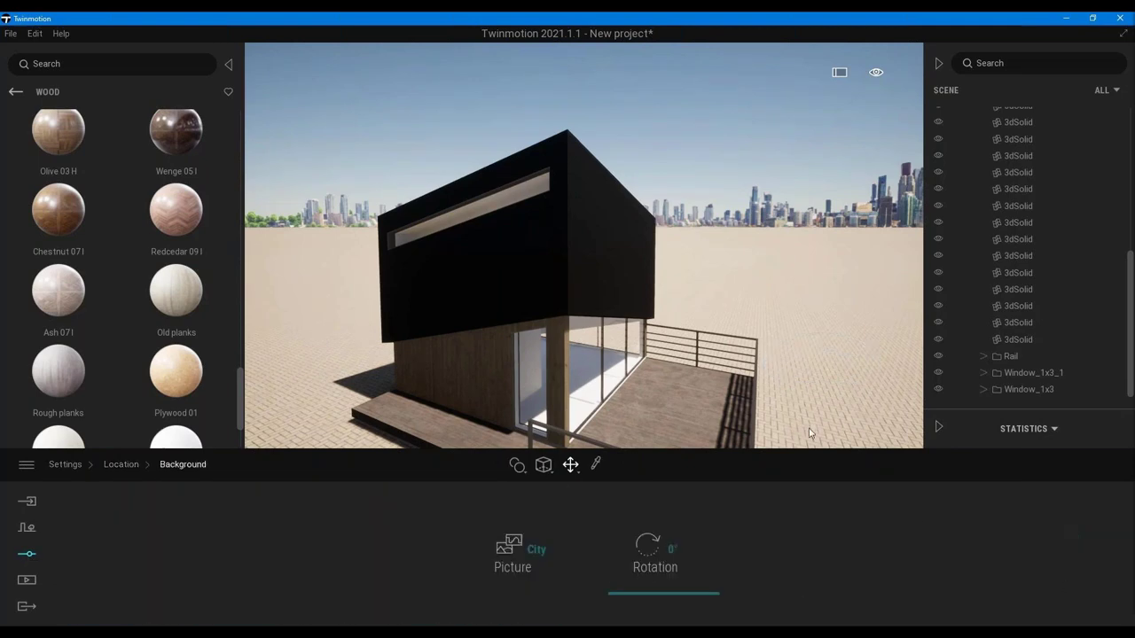
{"action": "left_click", "coordinate": [16, 91]}
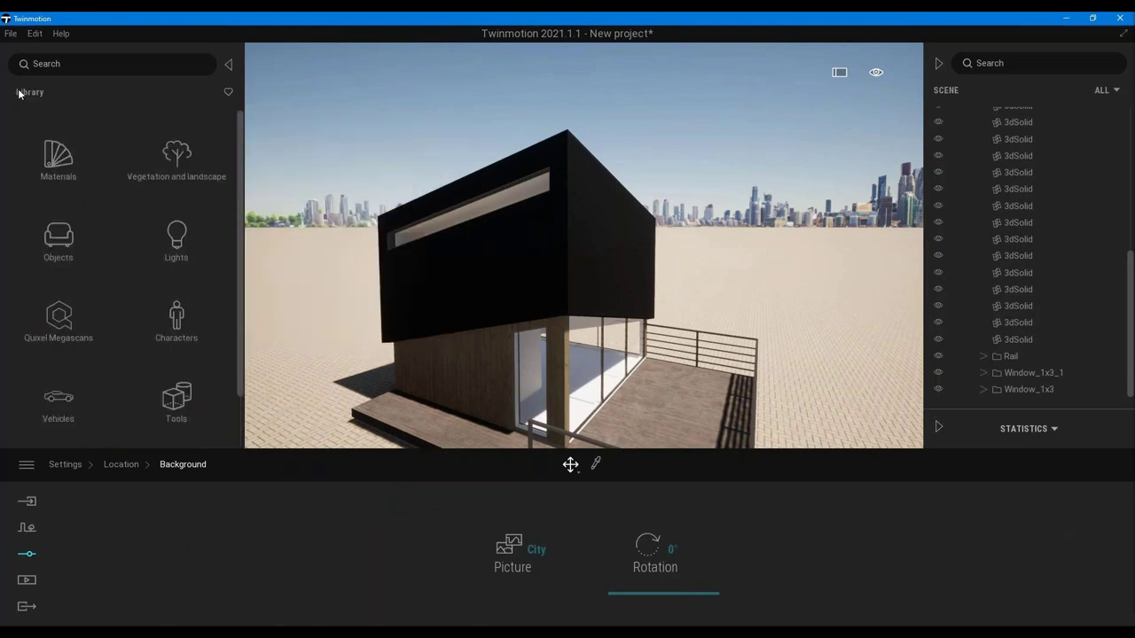
- Add the Rocky grasslands landscape and hide the Starting Ground beneath the house
{"action": "left_click", "coordinate": [178, 158]}
{"action": "left_click", "coordinate": [76, 165]}
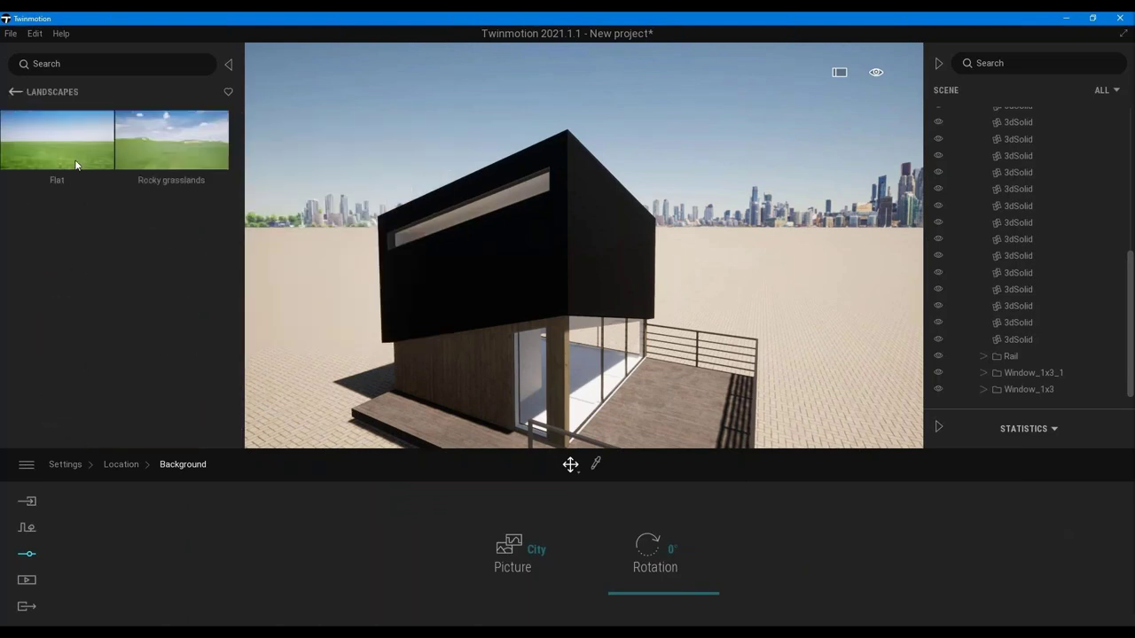
{"action": "left_click", "coordinate": [185, 146]}
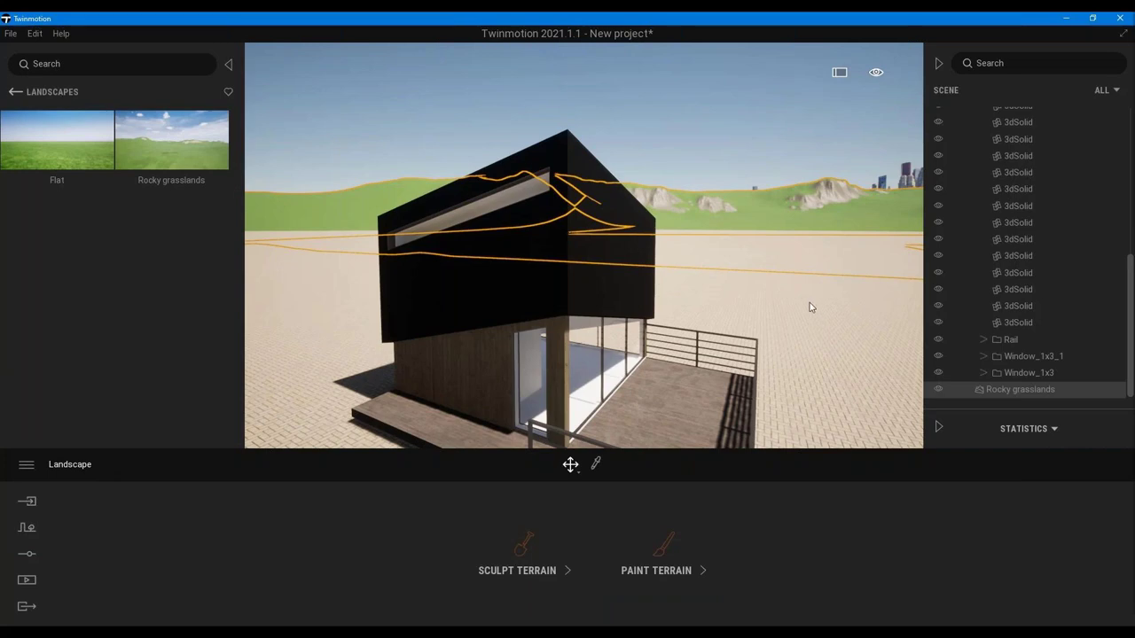
{"action": "left_click_drag", "start_coordinate": [809, 307], "coordinate": [869, 306]}
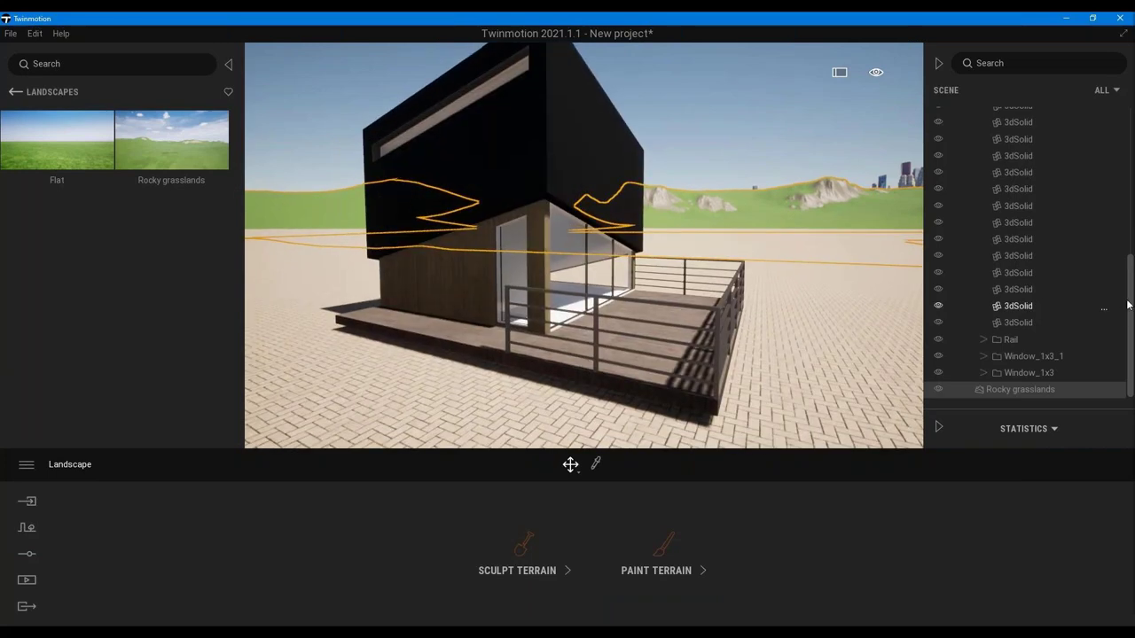
{"action": "left_click_drag", "start_coordinate": [1128, 305], "coordinate": [999, 129]}
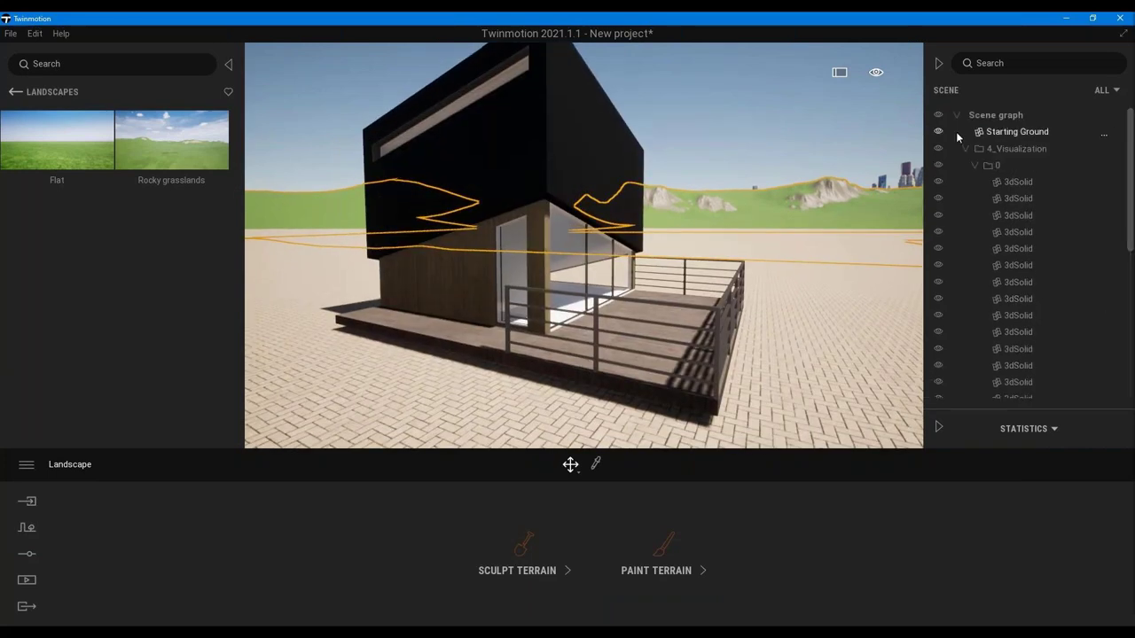
{"action": "left_click", "coordinate": [938, 131]}
{"action": "mouse_move", "coordinate": [621, 301]}
{"action": "left_mouse_down"}
{"action": "mouse_move", "coordinate": [695, 301]}
{"action": "mouse_move", "coordinate": [674, 293]}
{"action": "left_mouse_up"}
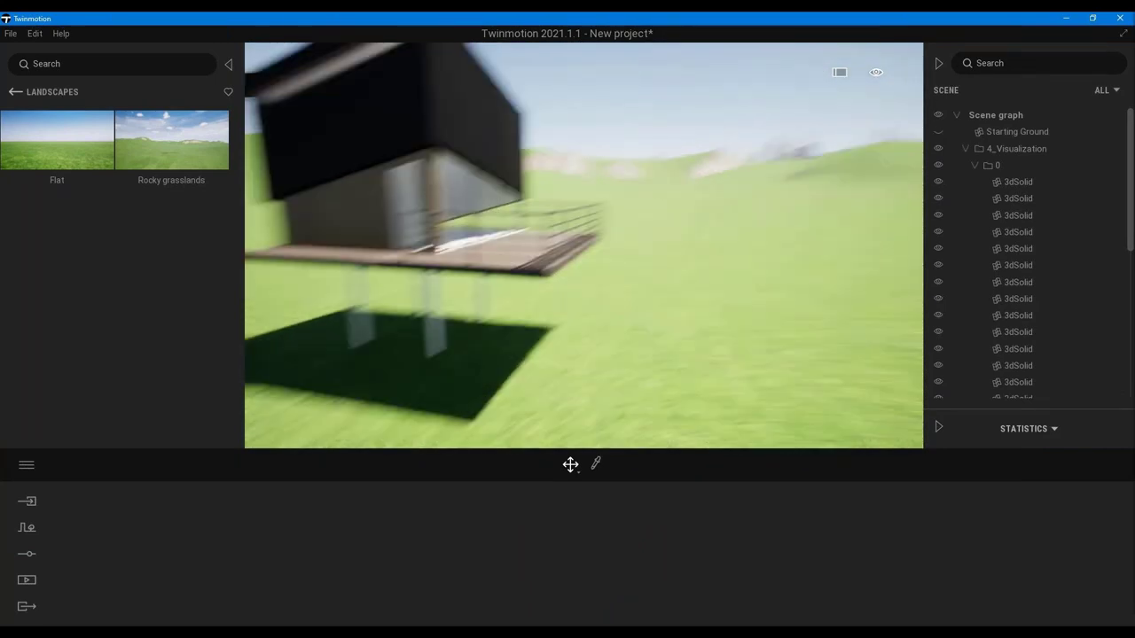
- Open the recent TinyHouse_Final.tm project, discarding the current scene without saving
{"action": "left_click", "coordinate": [11, 34]}
{"action": "mouse_move", "coordinate": [34, 91]}
{"action": "left_click", "coordinate": [194, 90]}
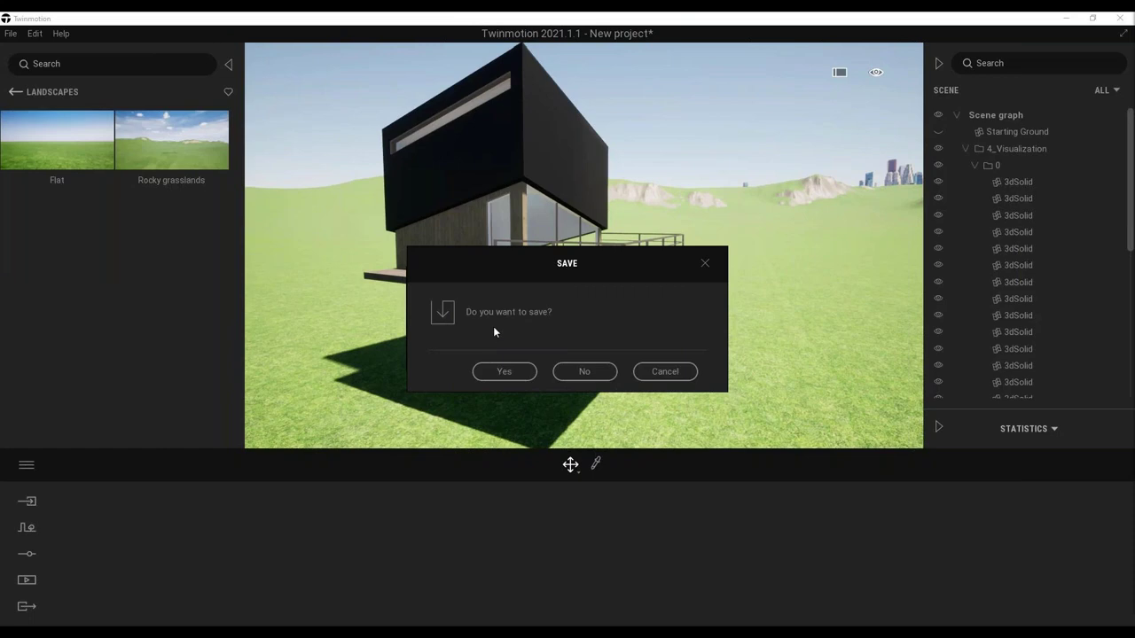
{"action": "left_click", "coordinate": [580, 372]}
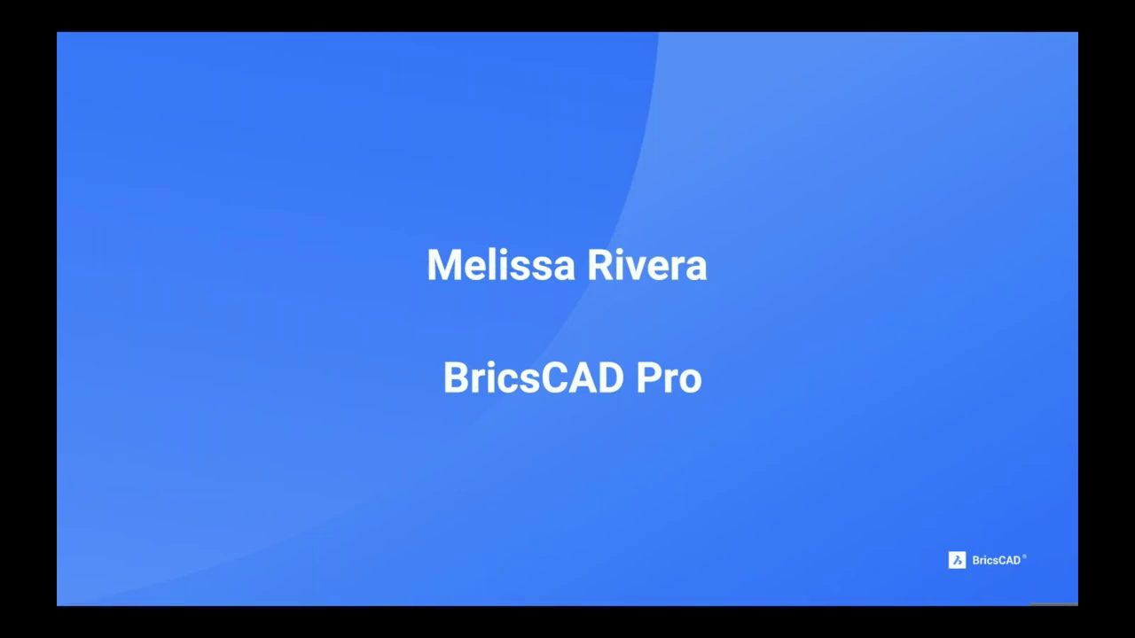
- Advance to the closing Gracias! slide, then return to the first slide
{"action": "key", "text": "Right"}
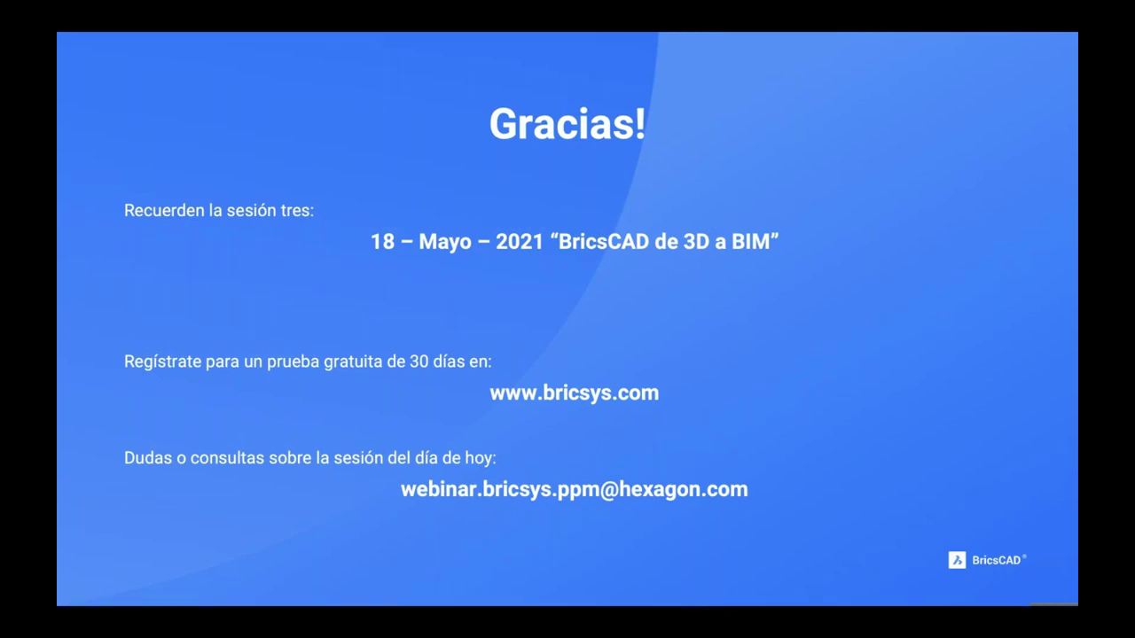
{"action": "key", "text": "Home"}
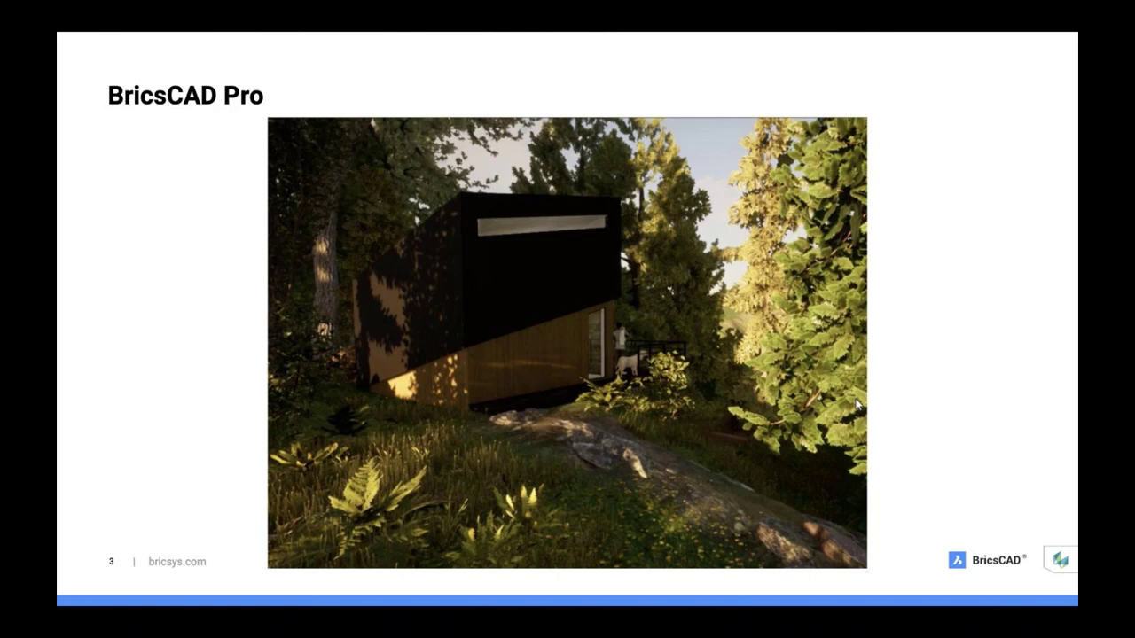
- Advance the slideshow past the BricsCAD Pro slide to slide 4
{"action": "key", "text": "Right"}
{"action": "key", "text": "Right"}
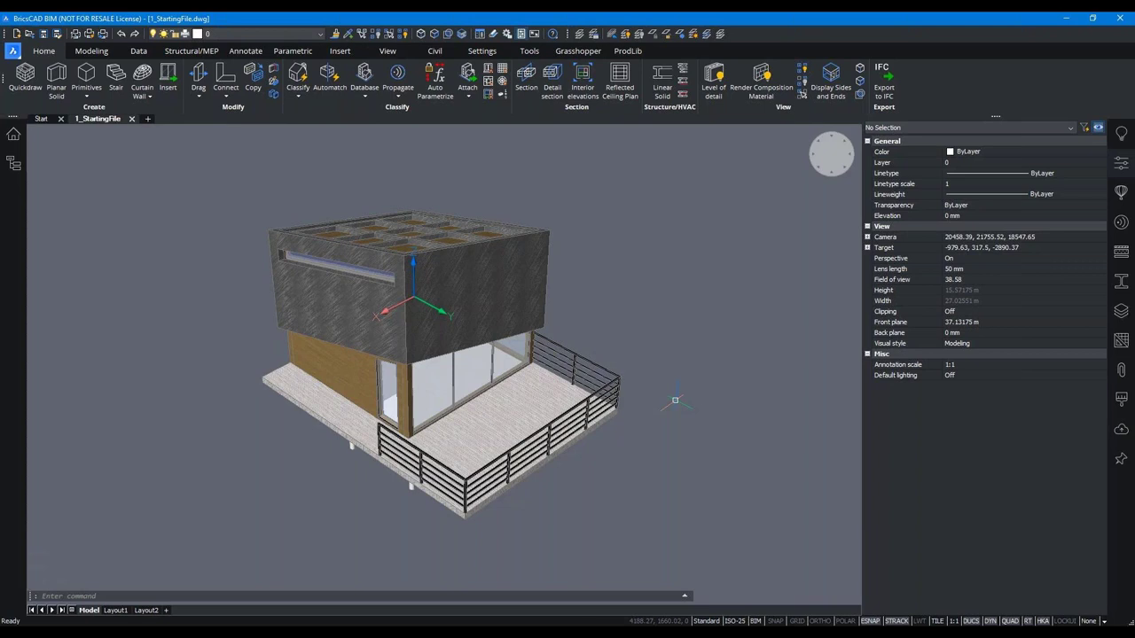
{"action": "middle_click_drag", "start_coordinate": [531, 399], "coordinate": [663, 402], "text": "shift"}
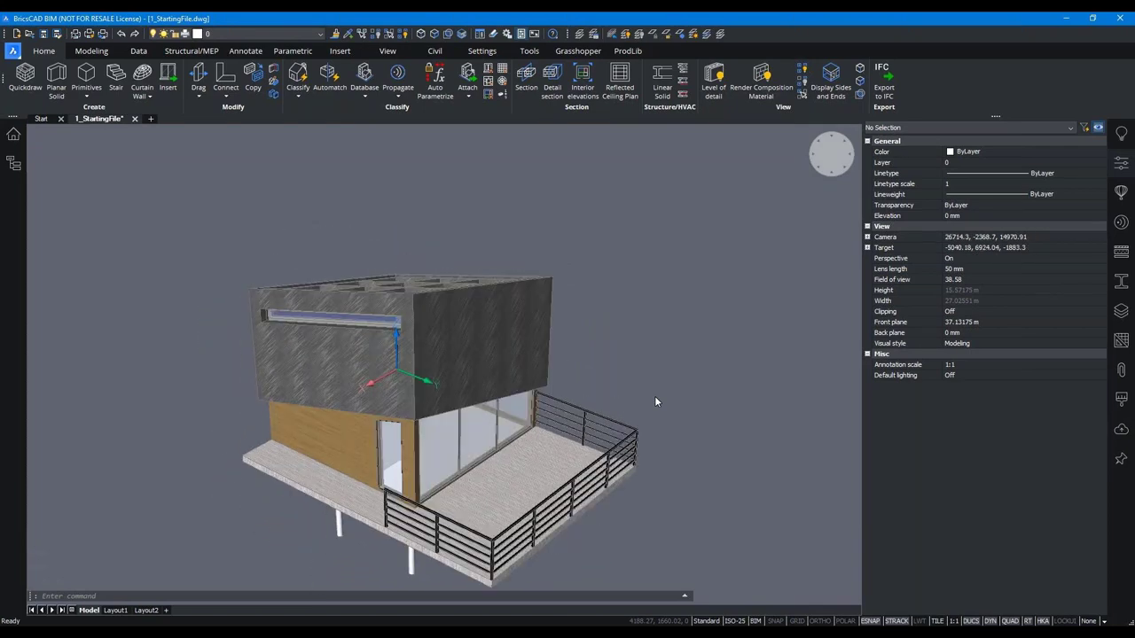
{"action": "middle_click_drag", "start_coordinate": [654, 395], "coordinate": [643, 298]}
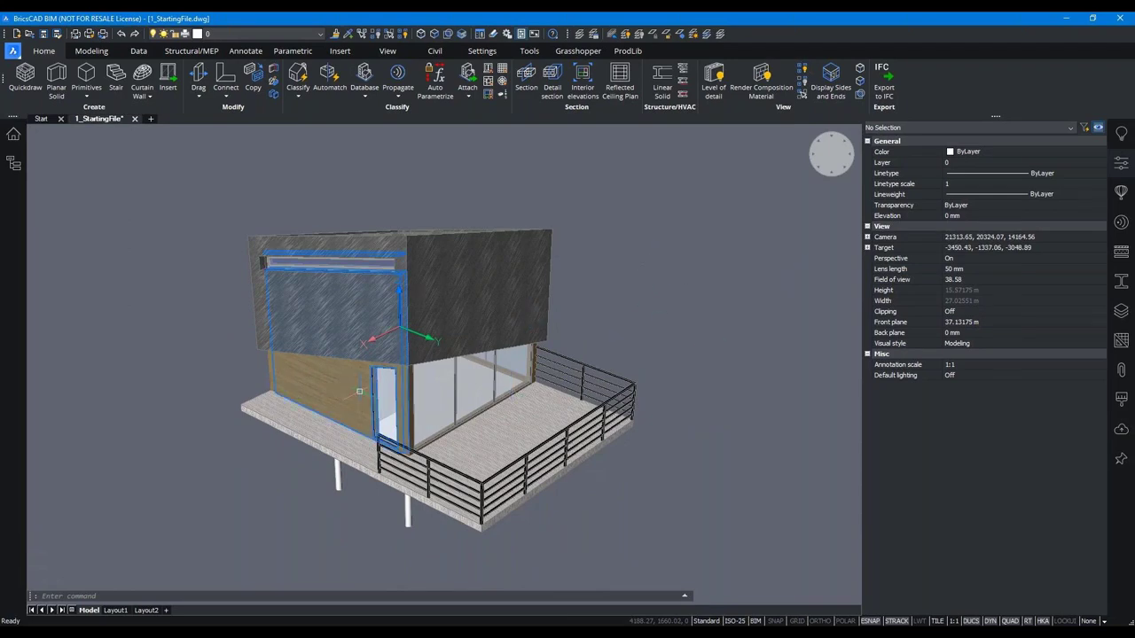
{"action": "scroll", "coordinate": [368, 390], "scroll_direction": "up", "scroll_amount": 2}
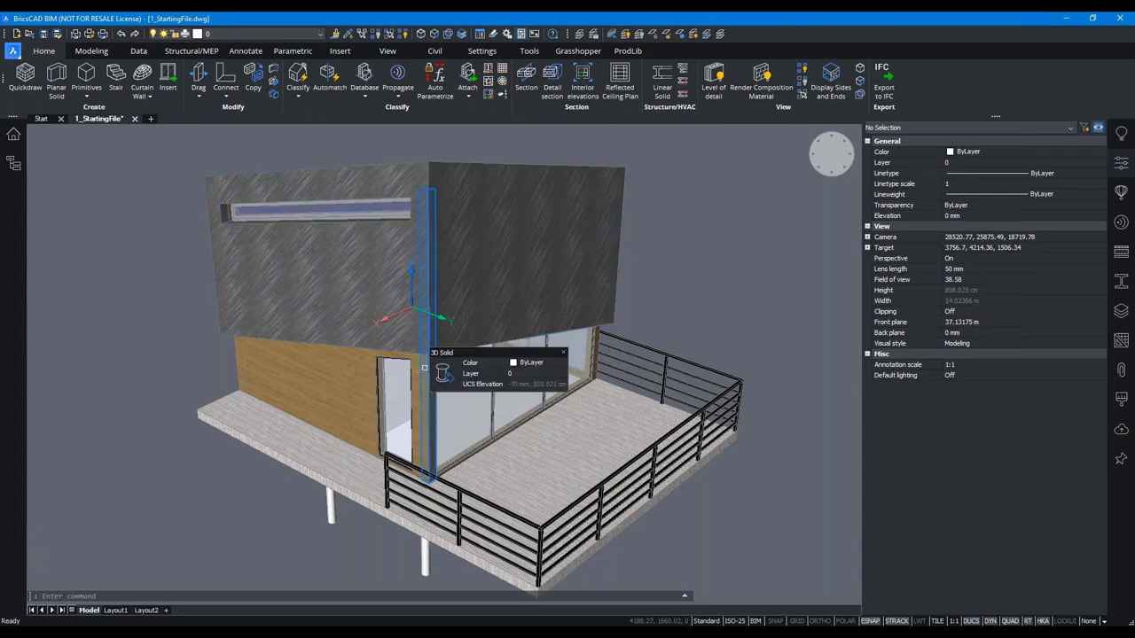
{"action": "left_click", "coordinate": [432, 359]}
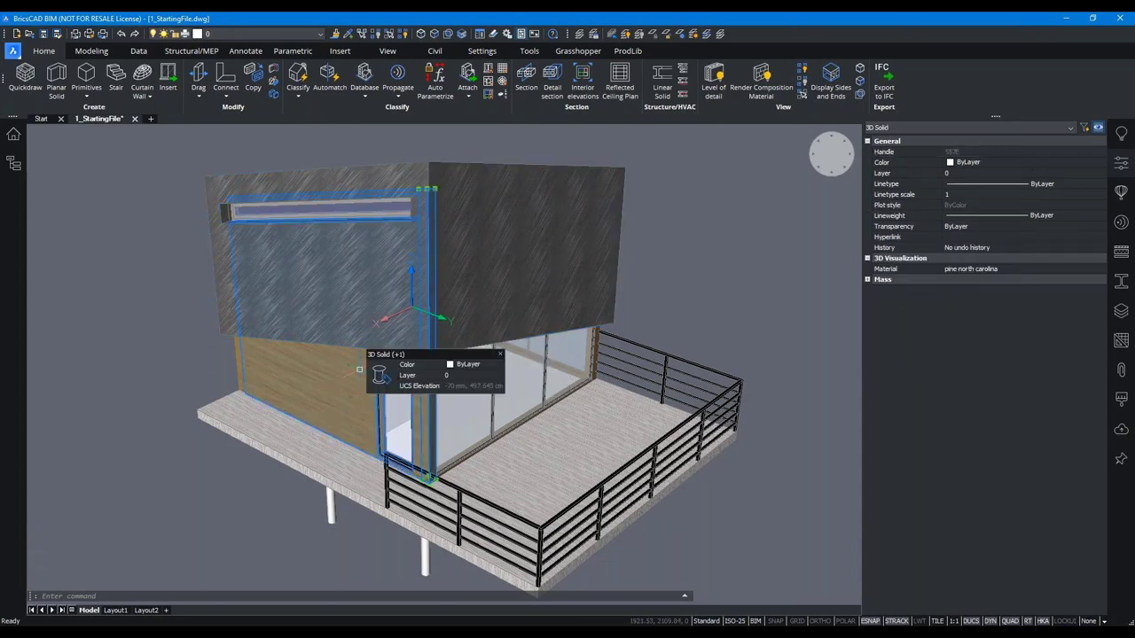
{"action": "key", "text": "Escape"}
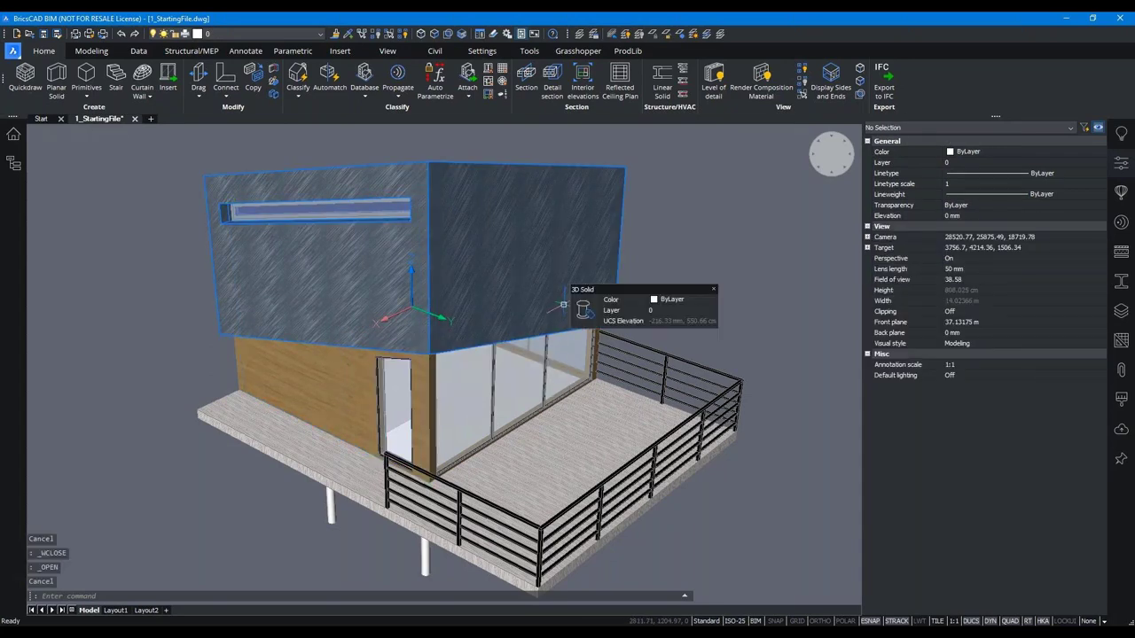
{"action": "left_click", "coordinate": [563, 304]}
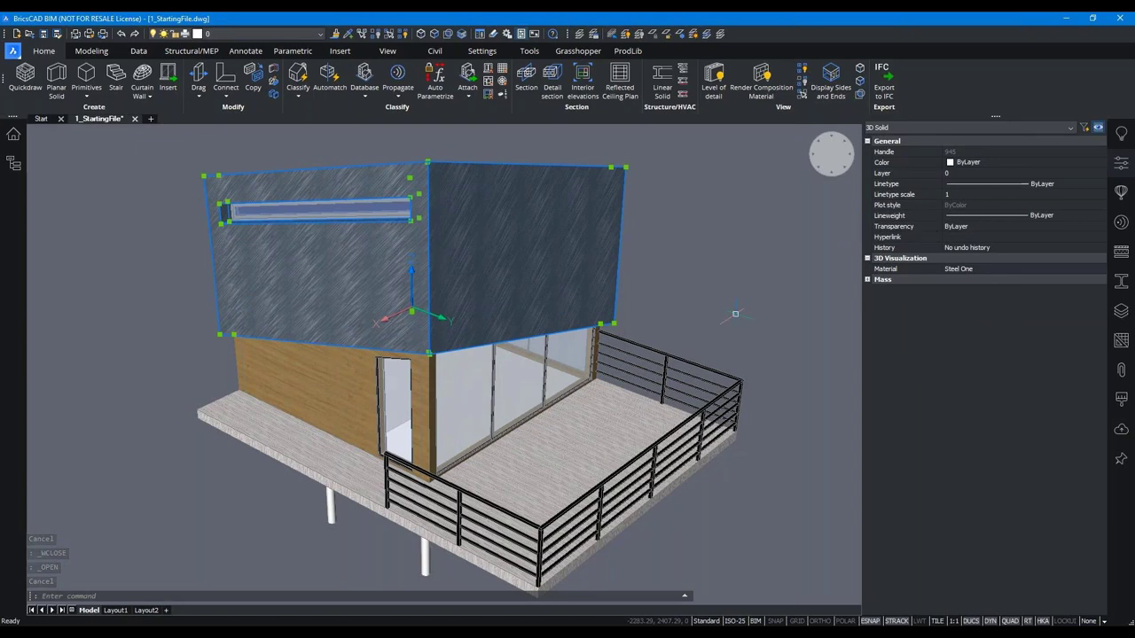
{"action": "left_click", "coordinate": [422, 383]}
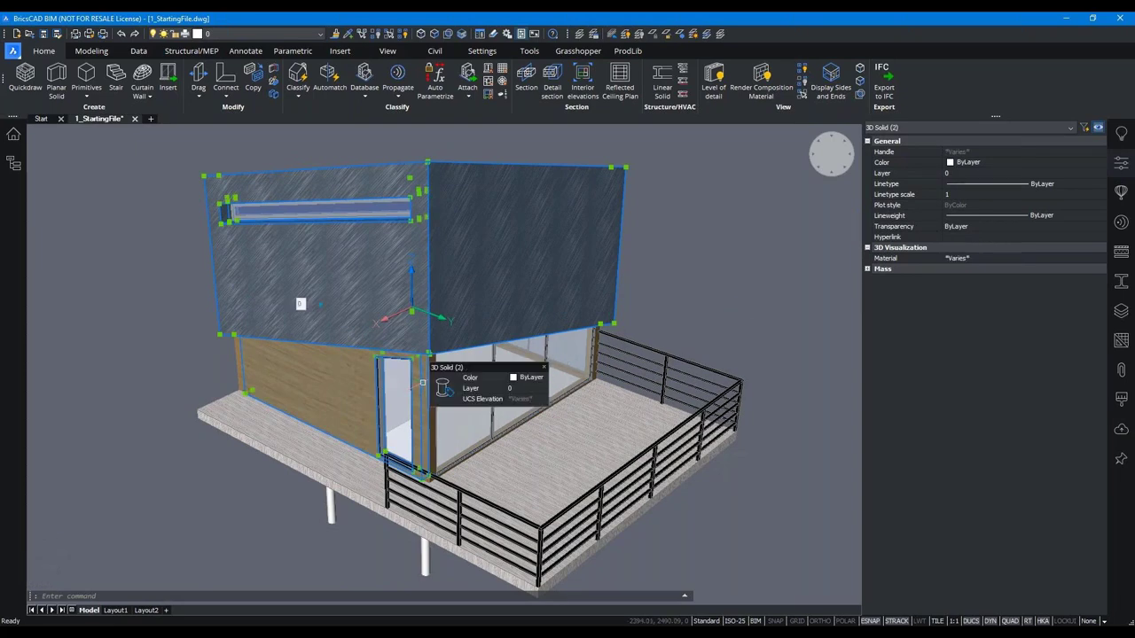
{"action": "key", "text": "Escape"}
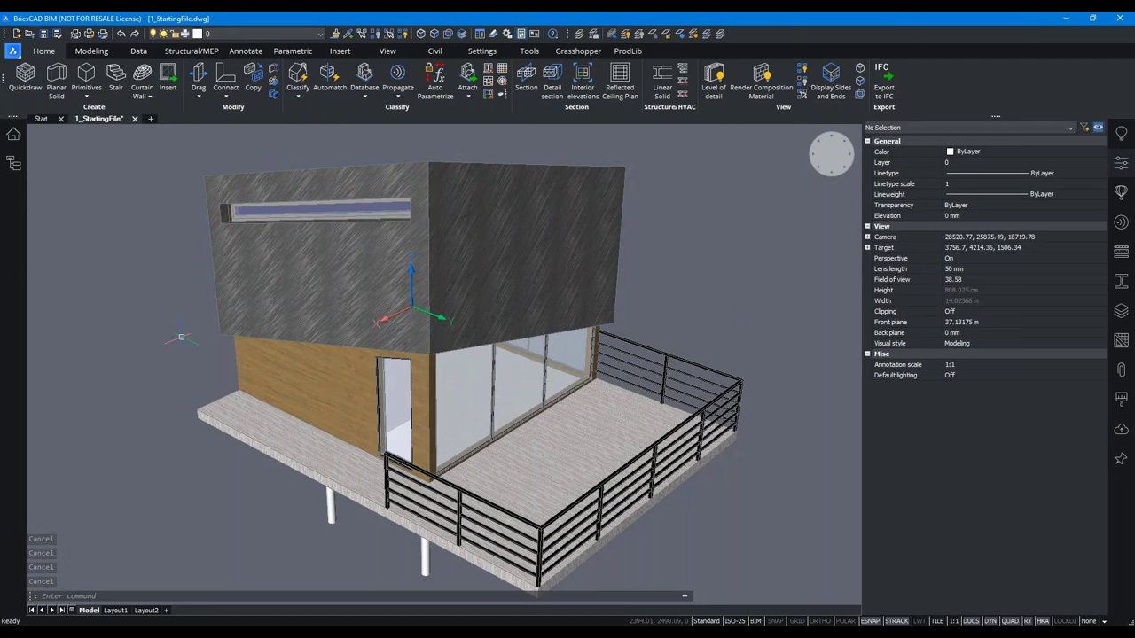
- Classify the corner post as a Column from the Data tab, check its properties, then undo it
{"action": "left_click", "coordinate": [138, 50]}
{"action": "left_click", "coordinate": [122, 95]}
{"action": "left_click", "coordinate": [138, 229]}
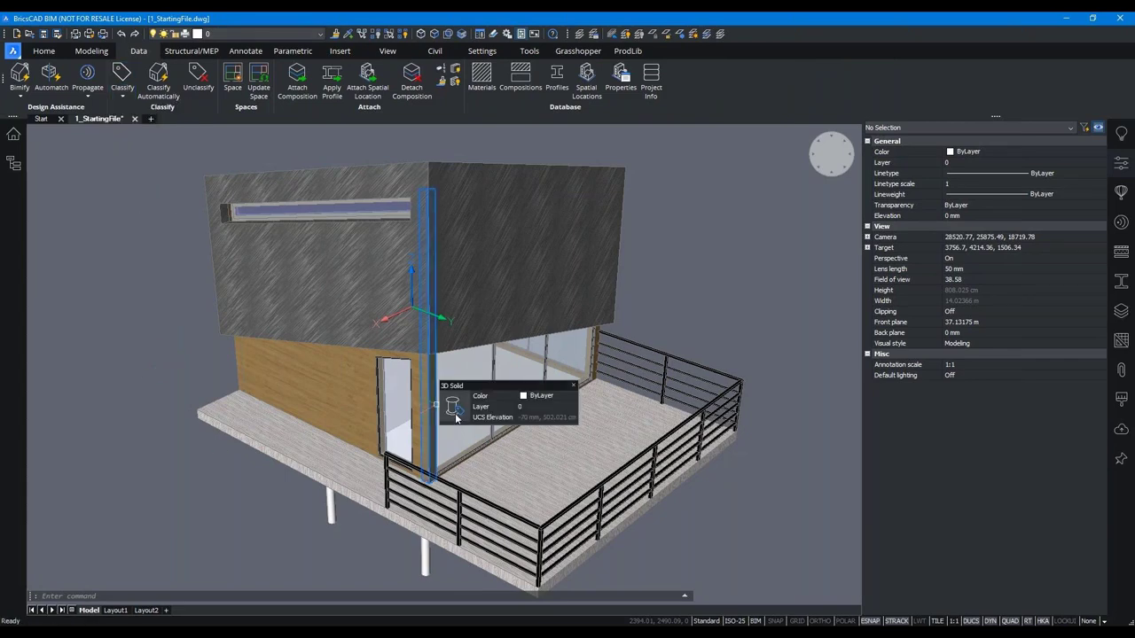
{"action": "mouse_move", "coordinate": [571, 416]}
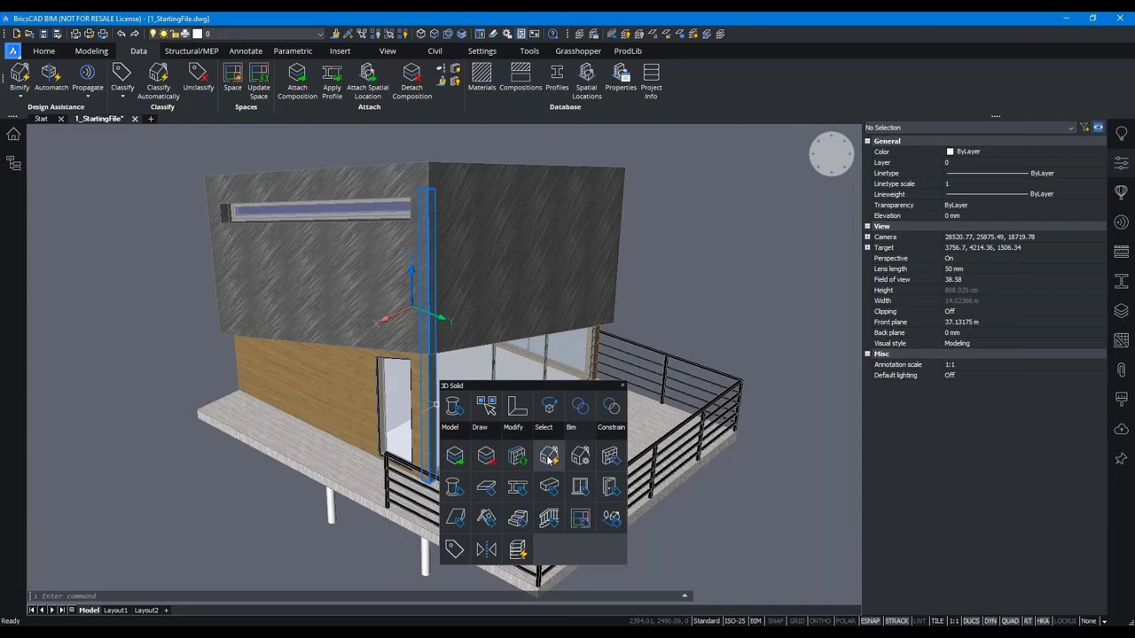
{"action": "left_click", "coordinate": [454, 487]}
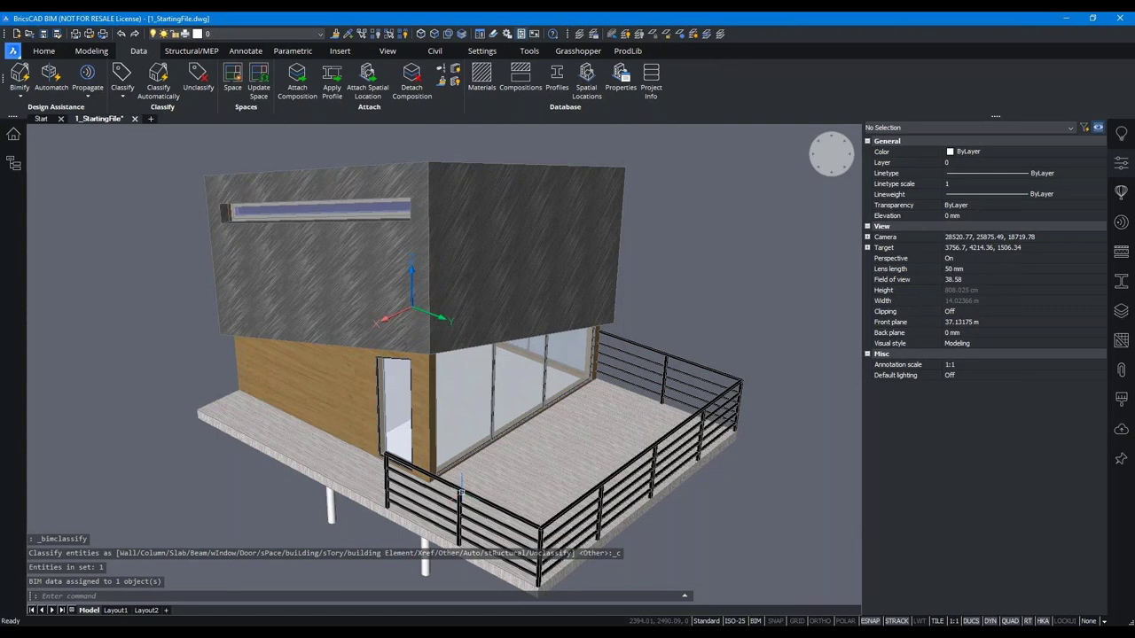
{"action": "left_click", "coordinate": [432, 382]}
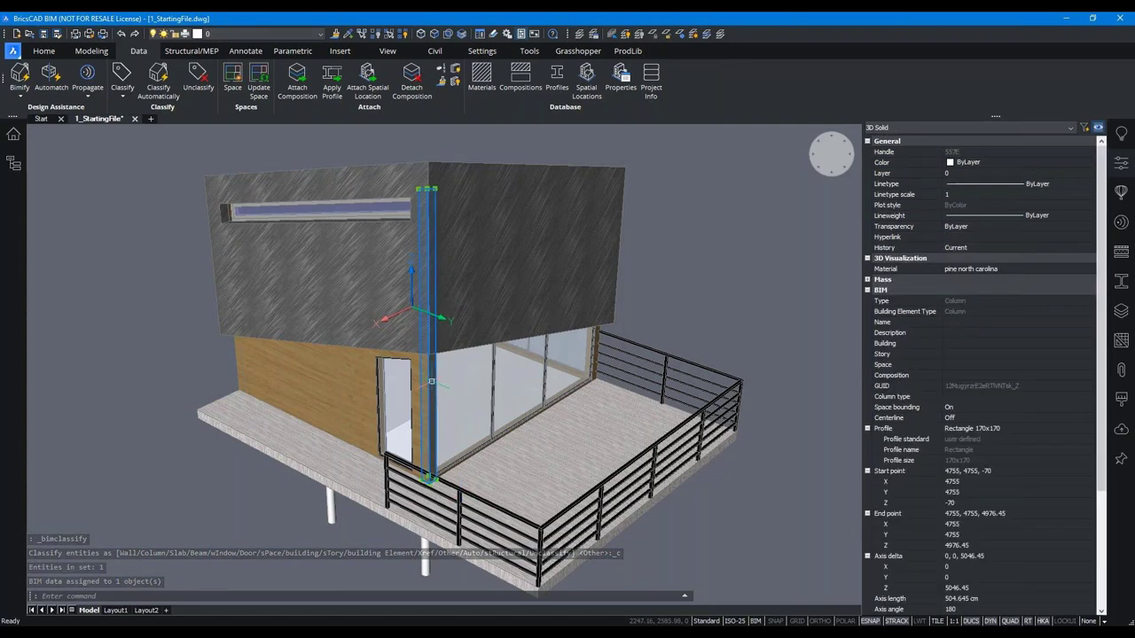
{"action": "scroll", "coordinate": [933, 464], "scroll_direction": "down", "scroll_amount": 3}
{"action": "scroll", "coordinate": [931, 454], "scroll_direction": "up", "scroll_amount": 2}
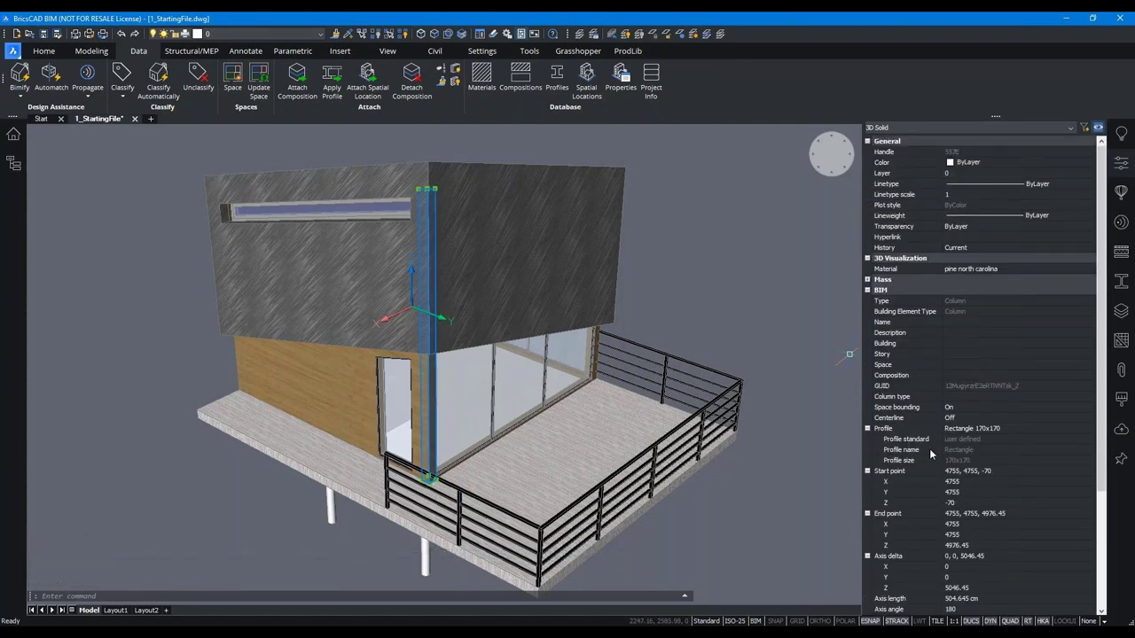
{"action": "key", "text": "Escape"}
{"action": "key", "text": "ctrl+z"}
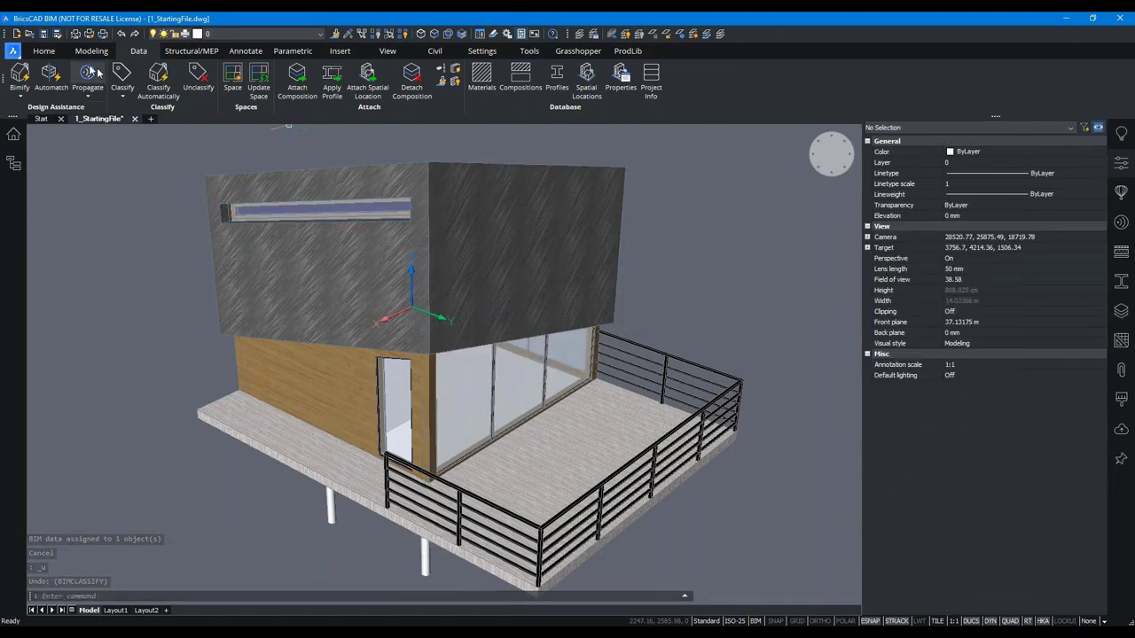
{"action": "left_click", "coordinate": [41, 53]}
- Run Bimify on the whole house and inspect a wall's resulting BIM properties
{"action": "left_click", "coordinate": [299, 93]}
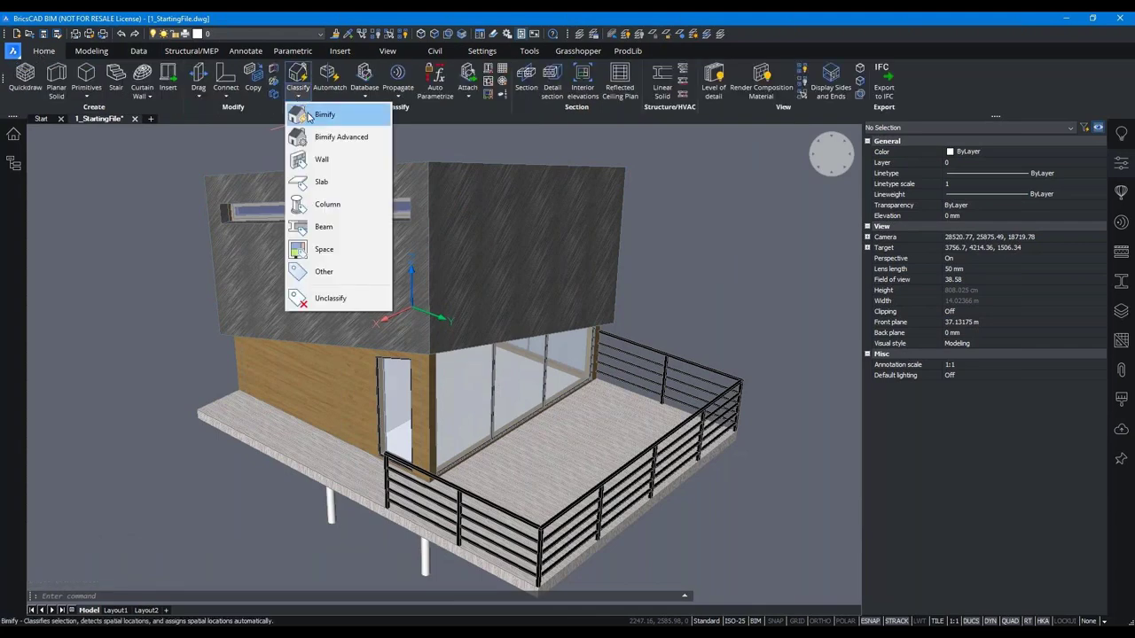
{"action": "left_click", "coordinate": [307, 110]}
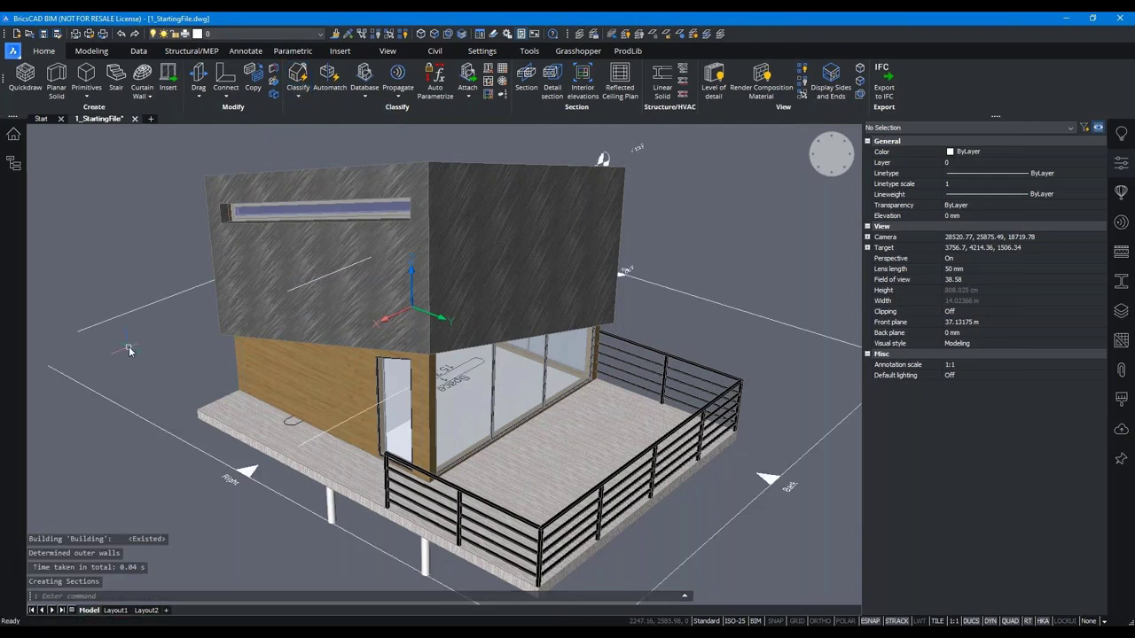
{"action": "scroll", "coordinate": [589, 255], "scroll_direction": "down", "scroll_amount": 3}
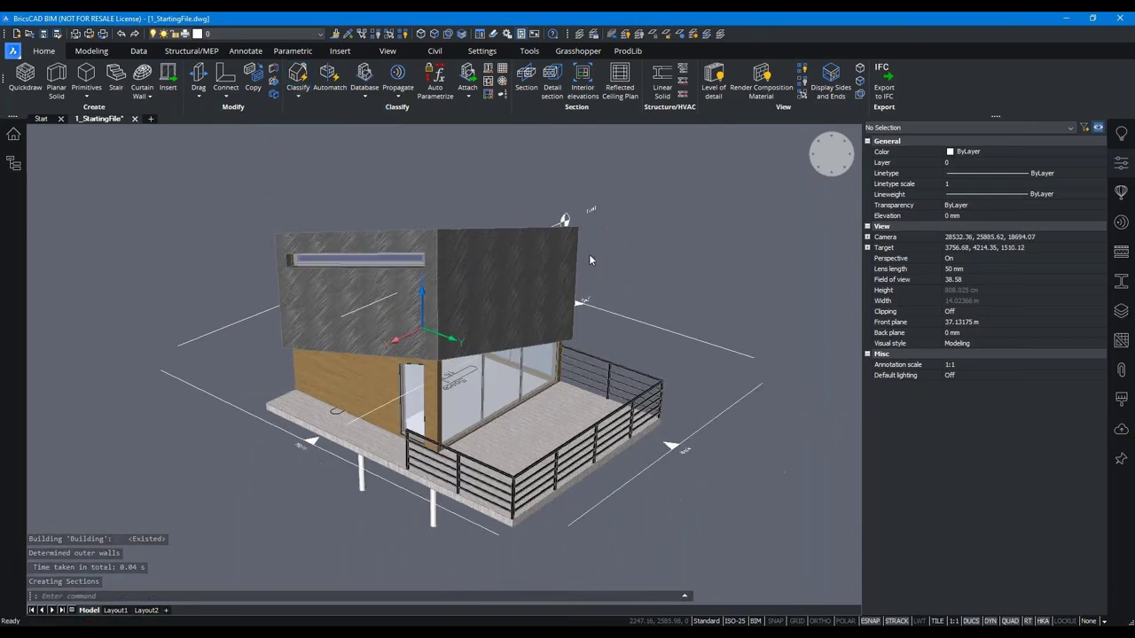
{"action": "scroll", "coordinate": [588, 257], "scroll_direction": "down", "scroll_amount": 2}
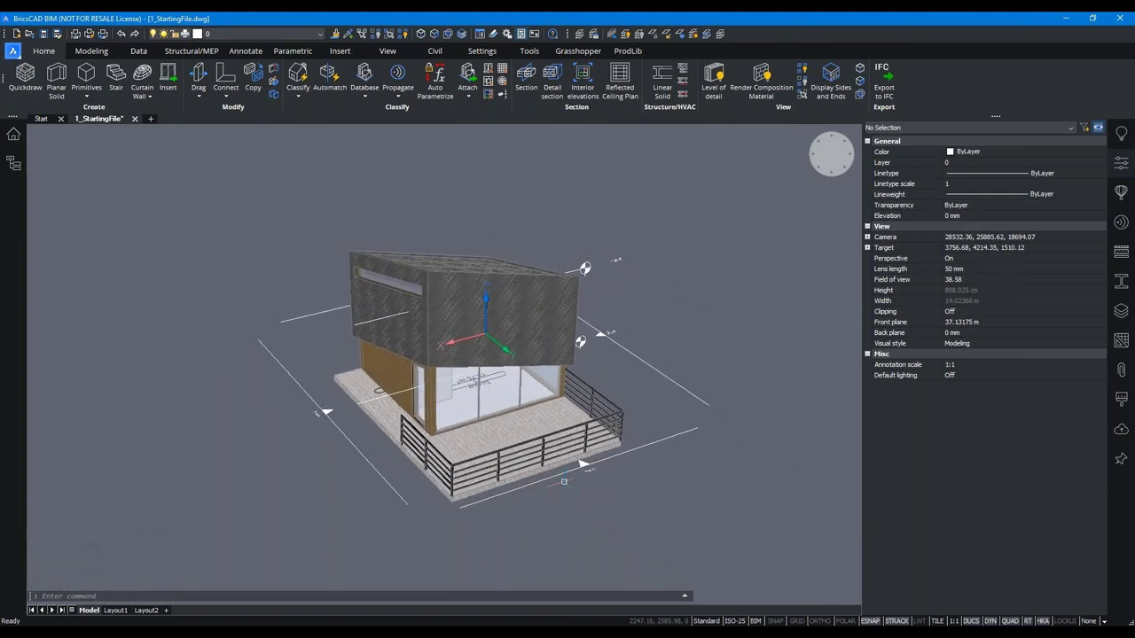
{"action": "mouse_move", "coordinate": [111, 542]}
{"action": "left_mouse_down"}
{"action": "mouse_move", "coordinate": [130, 507]}
{"action": "mouse_move", "coordinate": [115, 489]}
{"action": "mouse_move", "coordinate": [124, 484]}
{"action": "left_mouse_up"}
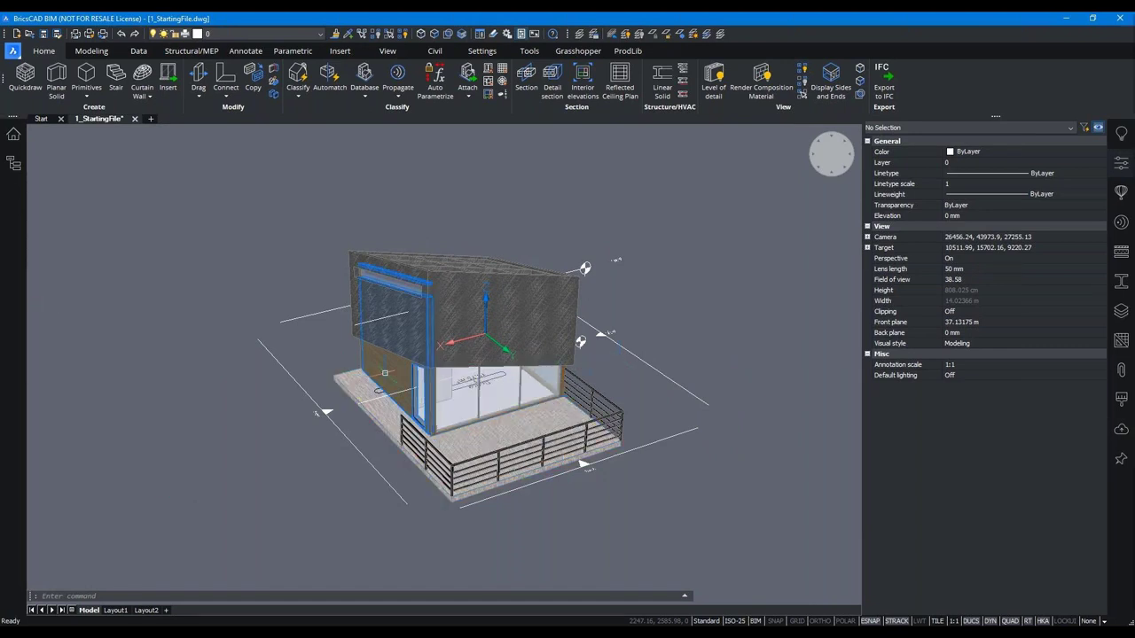
{"action": "left_click", "coordinate": [385, 372]}
{"action": "scroll", "coordinate": [929, 348], "scroll_direction": "down", "scroll_amount": 2}
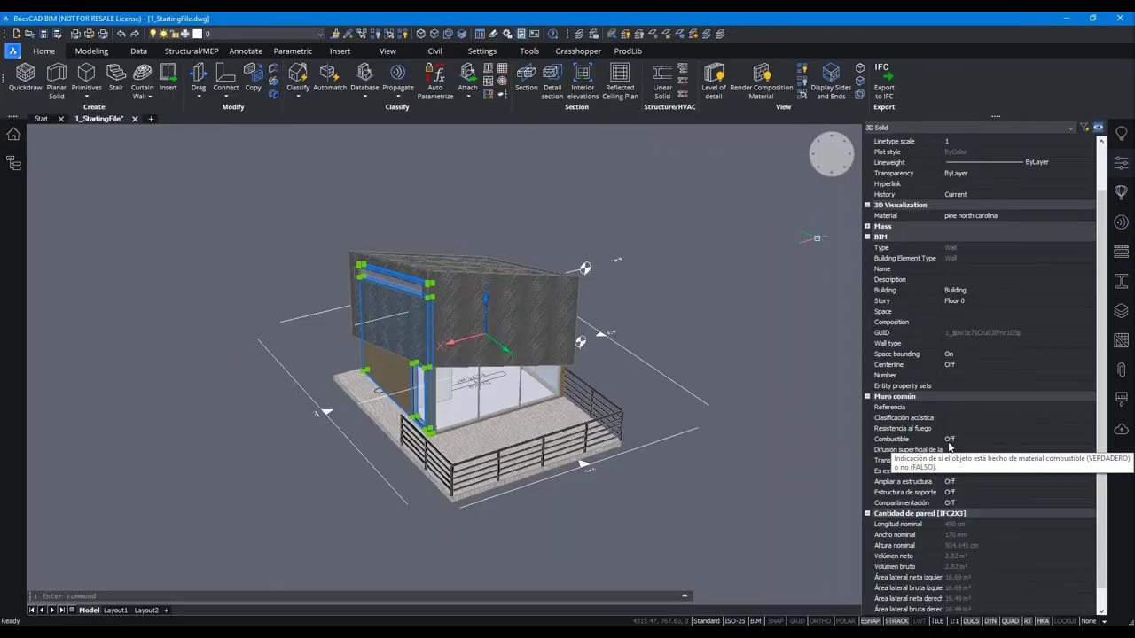
{"action": "key", "text": "Escape"}
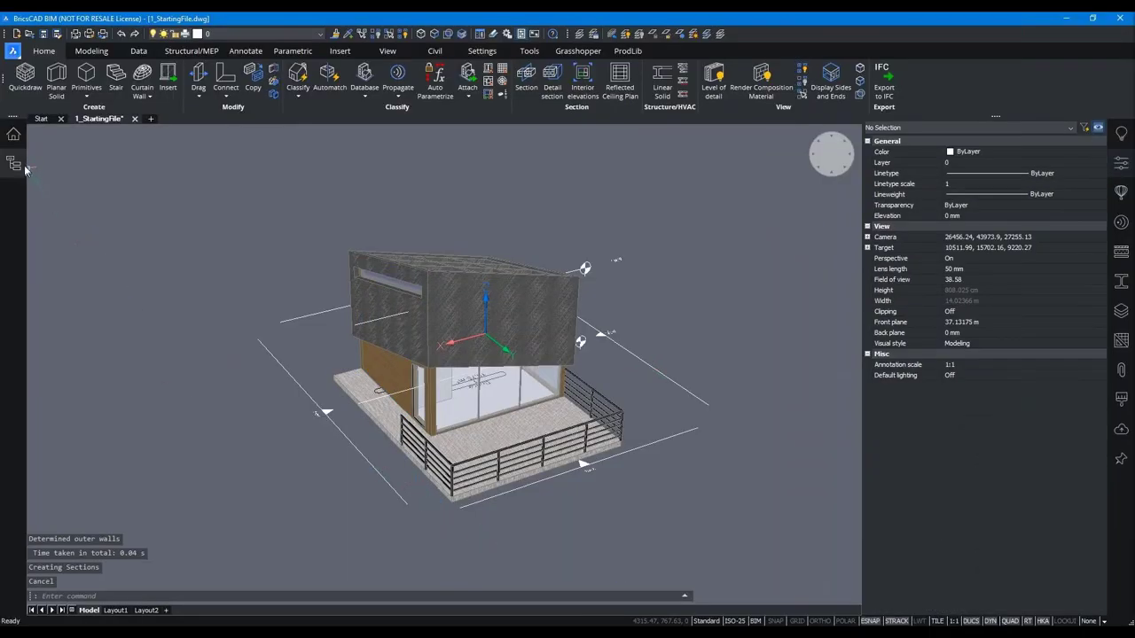
- Browse Floor 0 and Floor 1 elements in the Structure browser, including the Curtain Wall category
{"action": "left_click", "coordinate": [19, 165]}
{"action": "left_click", "coordinate": [47, 164]}
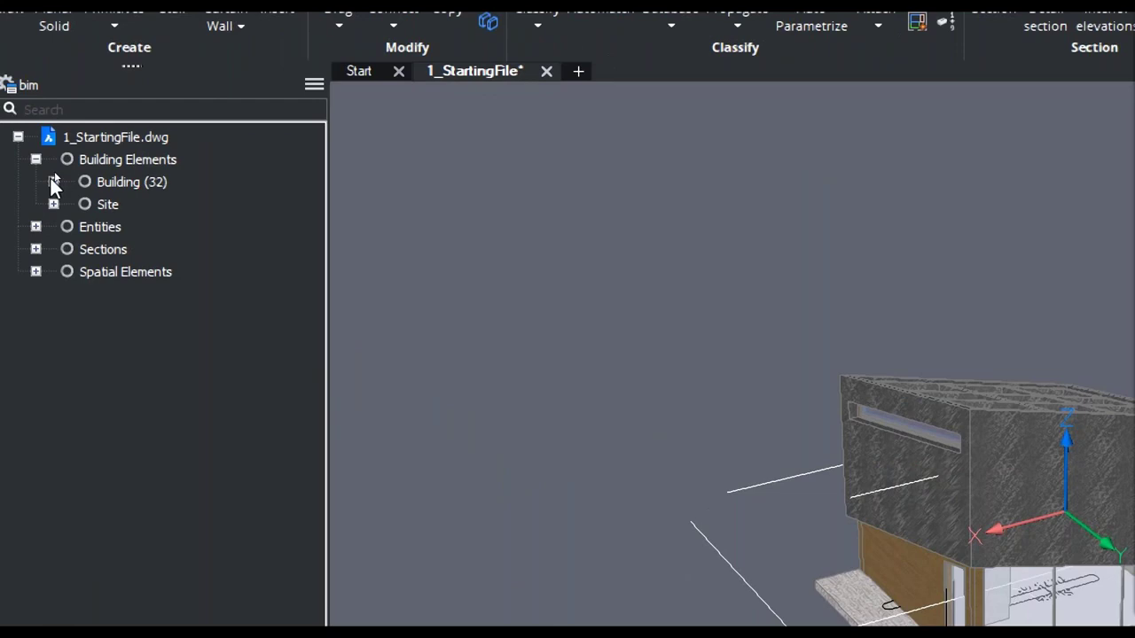
{"action": "left_click", "coordinate": [55, 174]}
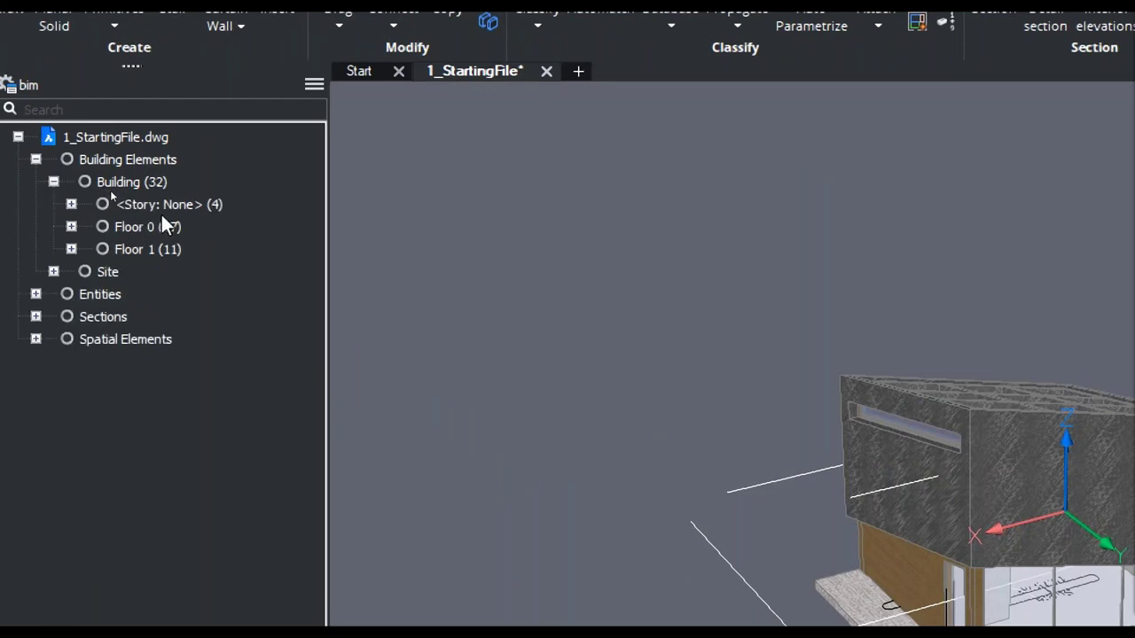
{"action": "left_click", "coordinate": [110, 195]}
{"action": "left_click", "coordinate": [141, 249]}
{"action": "left_click", "coordinate": [71, 226]}
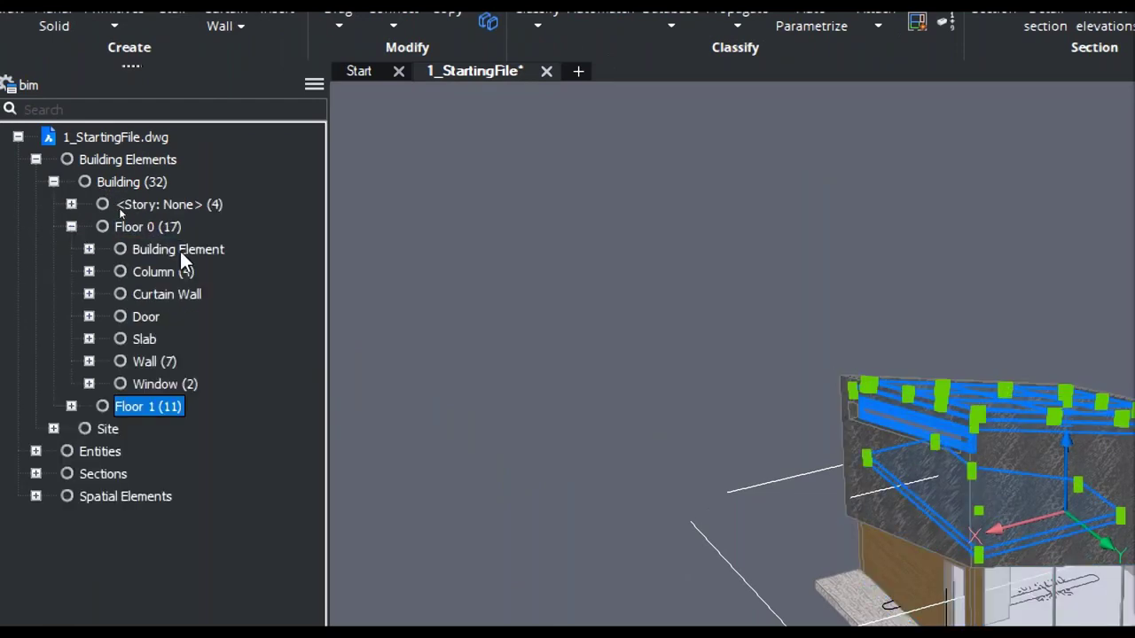
{"action": "left_click", "coordinate": [178, 249]}
{"action": "left_click", "coordinate": [164, 293]}
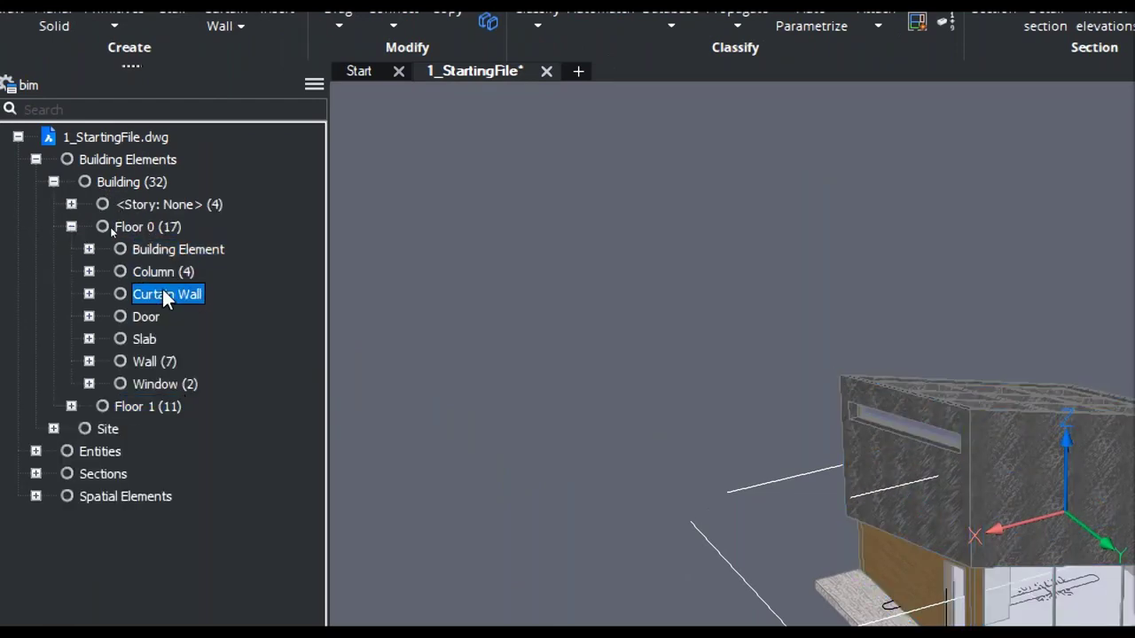
{"action": "key", "text": "Escape"}
{"action": "key", "text": "Escape"}
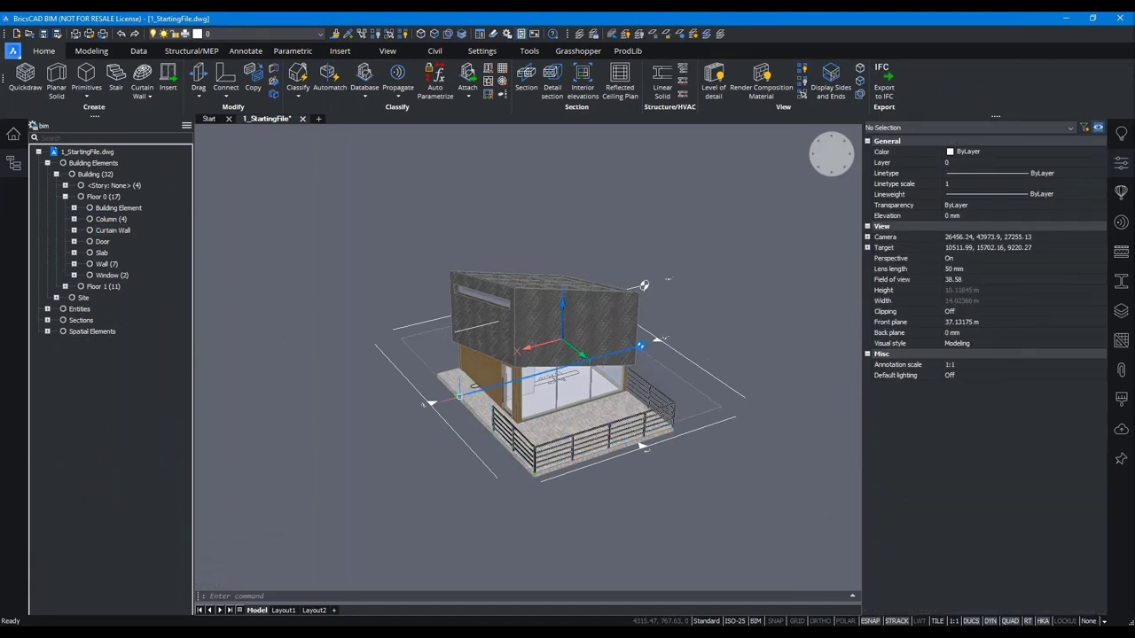
- Inspect the section planes, four elevation sections, plan sections and spatial elements, then close the browser
{"action": "left_click", "coordinate": [434, 411]}
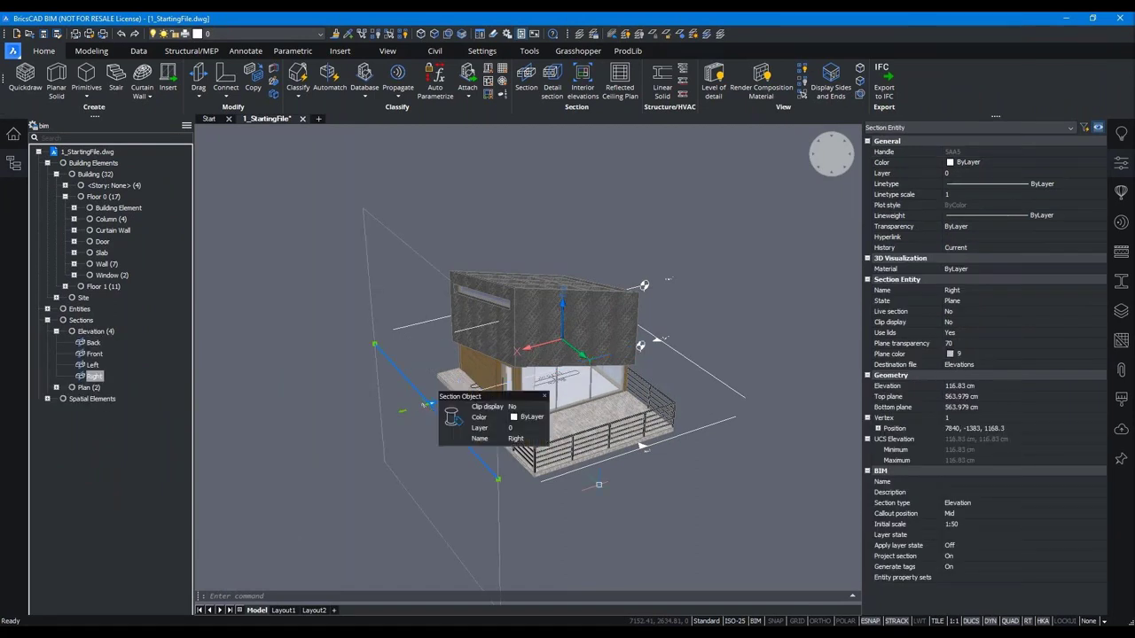
{"action": "key", "text": "Escape"}
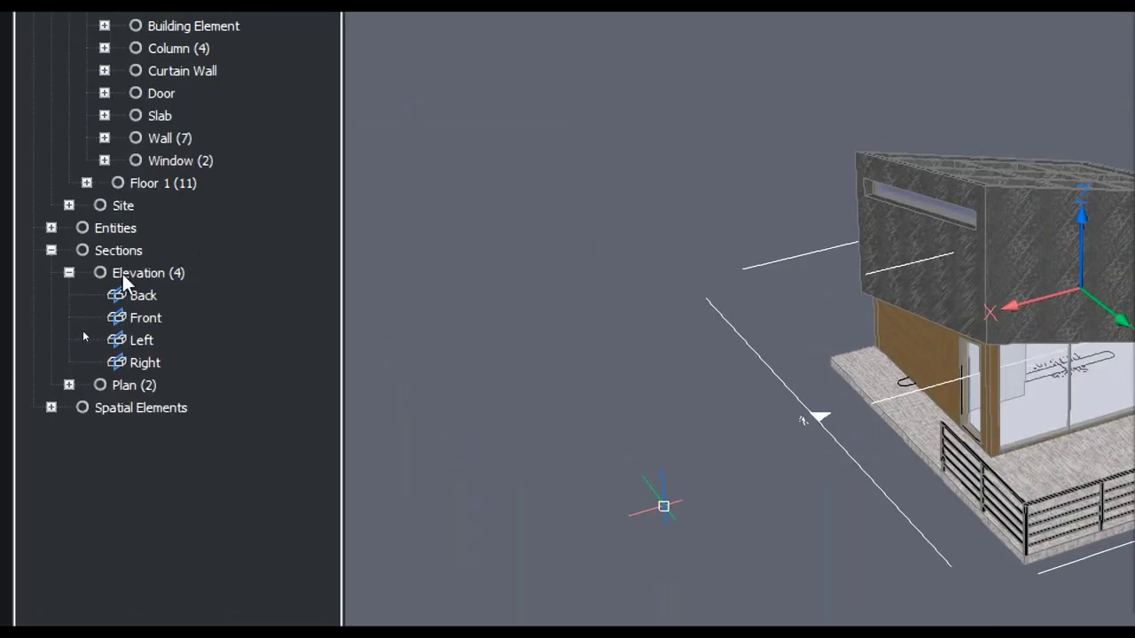
{"action": "left_click", "coordinate": [85, 332]}
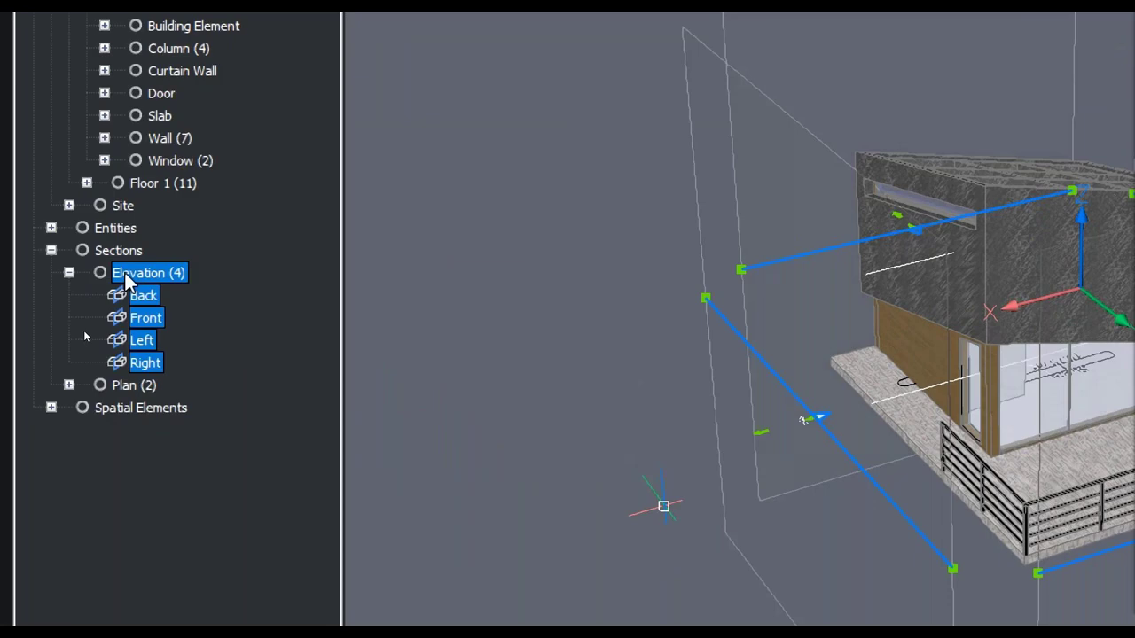
{"action": "left_click", "coordinate": [134, 385]}
{"action": "left_click", "coordinate": [140, 408]}
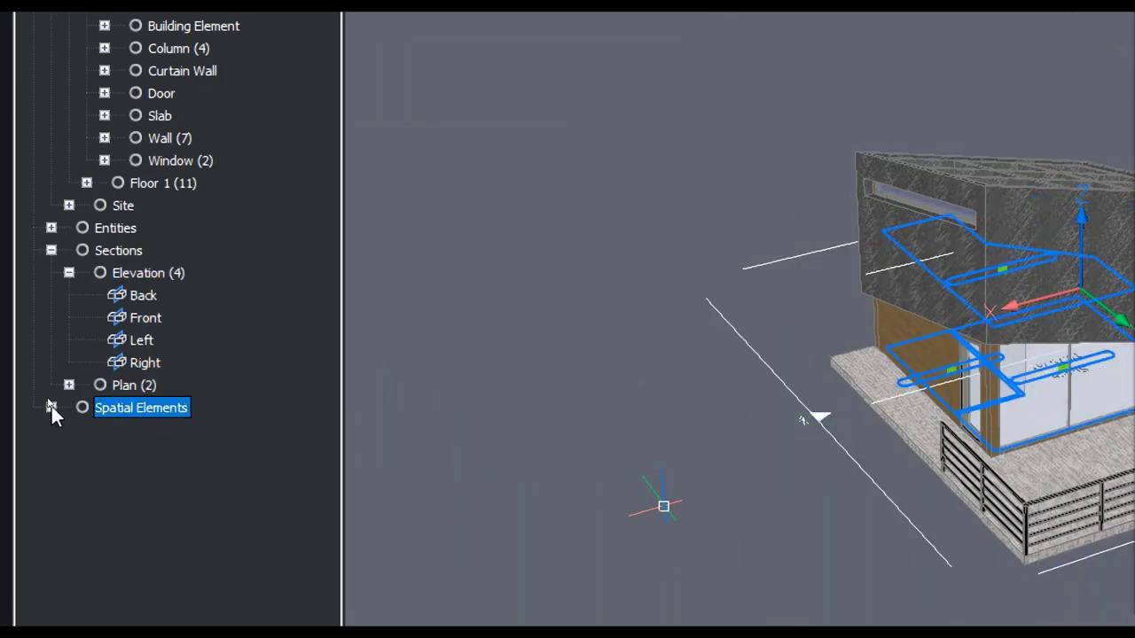
{"action": "left_click", "coordinate": [51, 407]}
{"action": "left_click", "coordinate": [68, 429]}
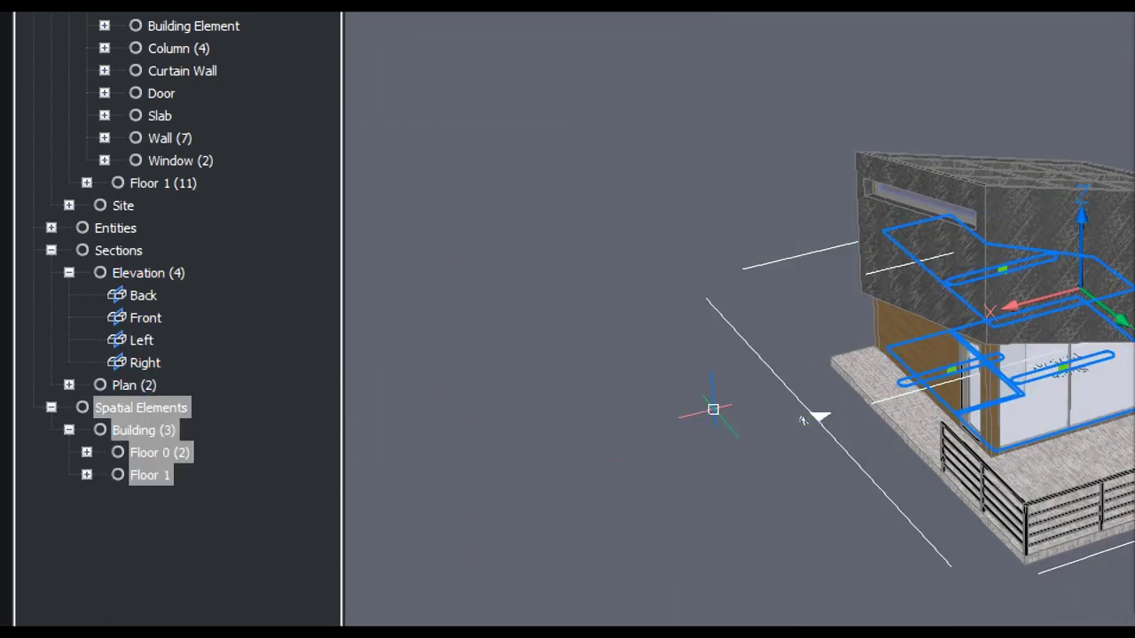
{"action": "key", "text": "Escape"}
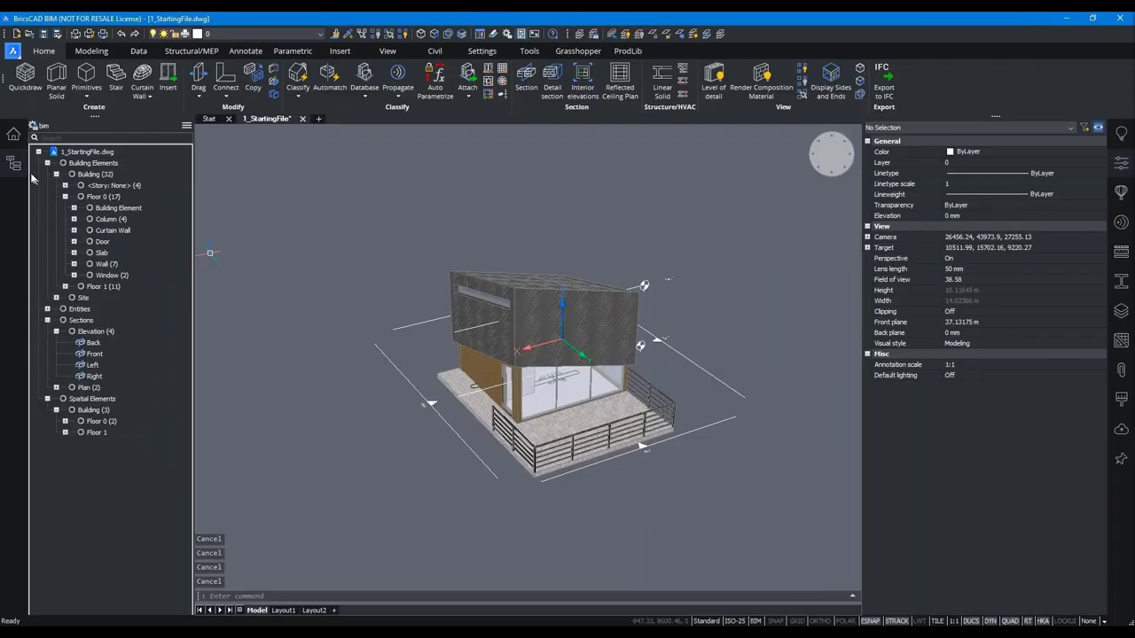
{"action": "left_click", "coordinate": [15, 164]}
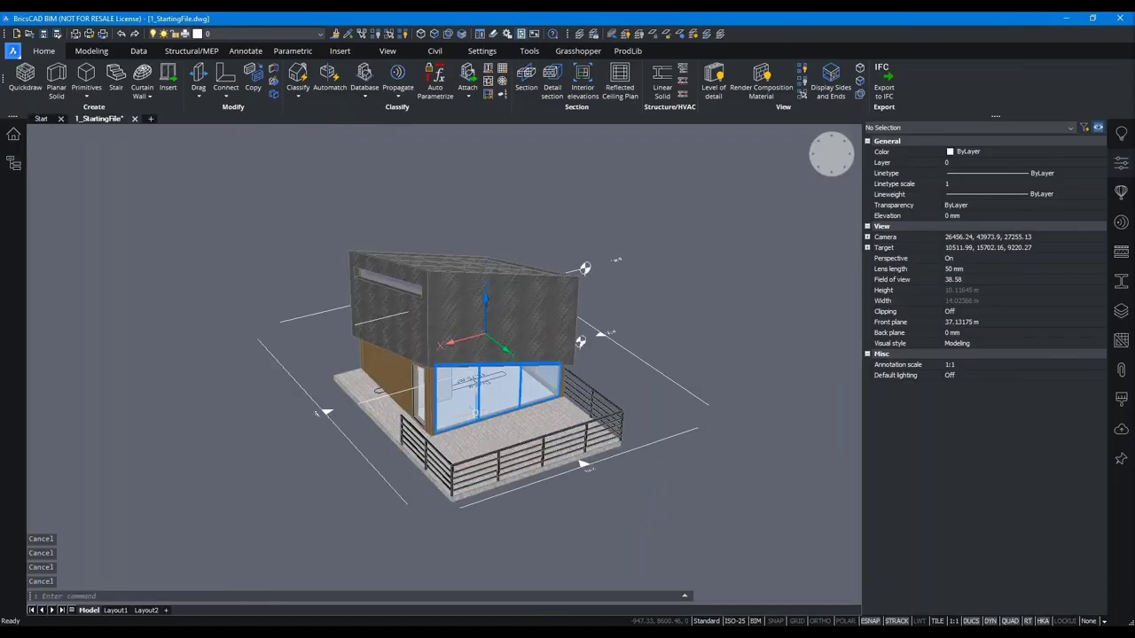
- Browse architecture, service, structure and spatial BIM types without classifying, then hide the Properties panel
{"action": "left_click", "coordinate": [478, 403]}
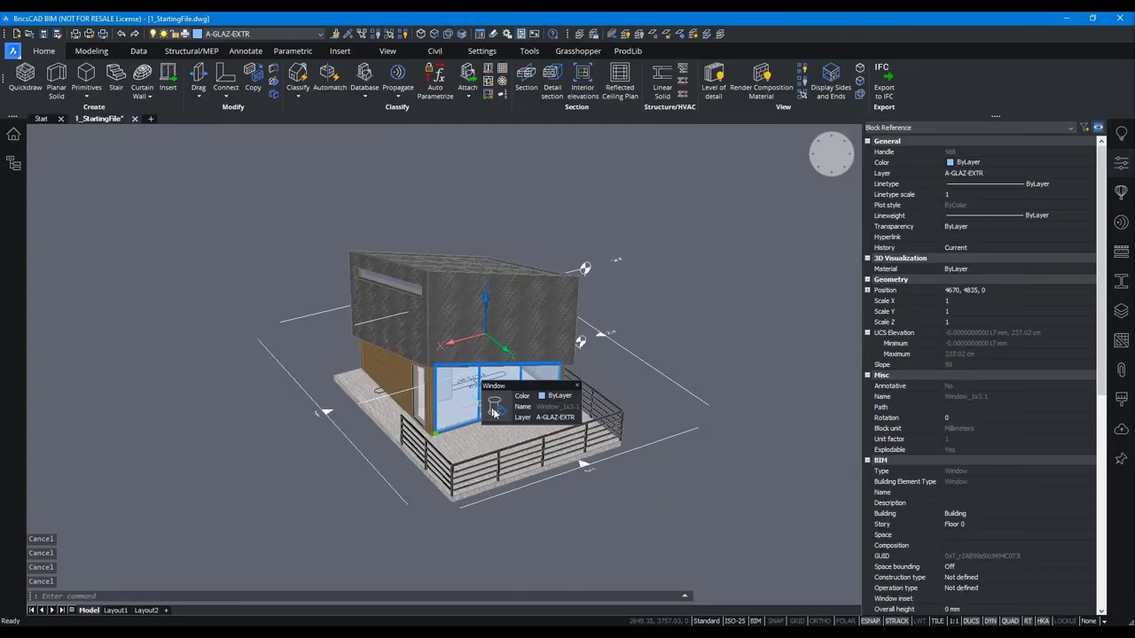
{"action": "mouse_move", "coordinate": [580, 417]}
{"action": "key", "text": "Escape"}
{"action": "key", "text": "Escape"}
{"action": "key", "text": "Escape"}
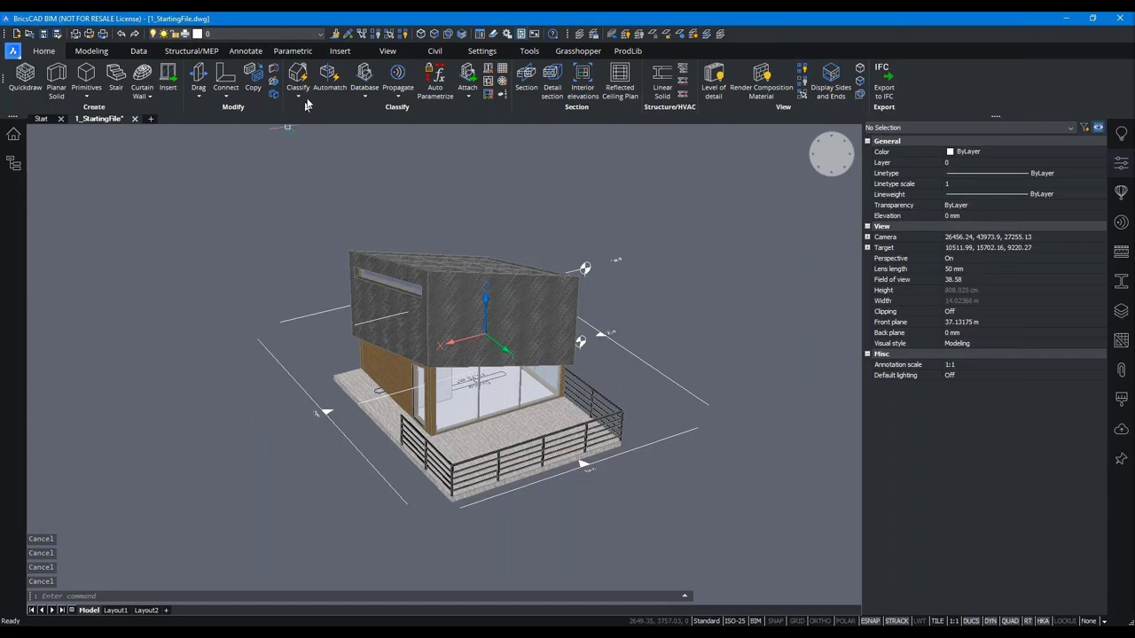
{"action": "left_click", "coordinate": [302, 97]}
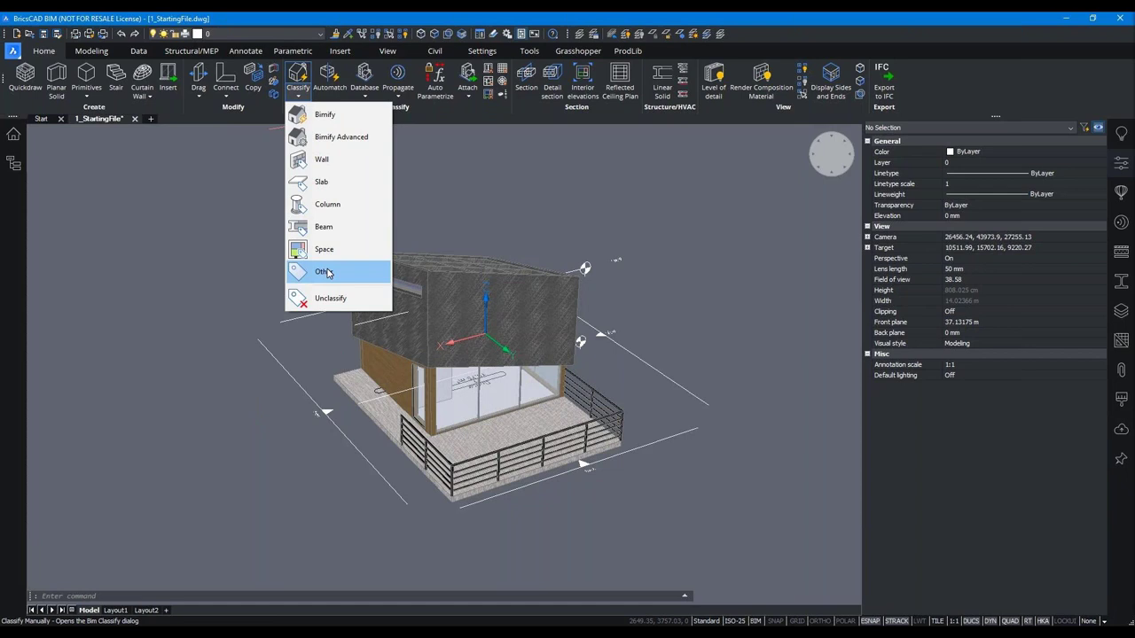
{"action": "left_click", "coordinate": [324, 272]}
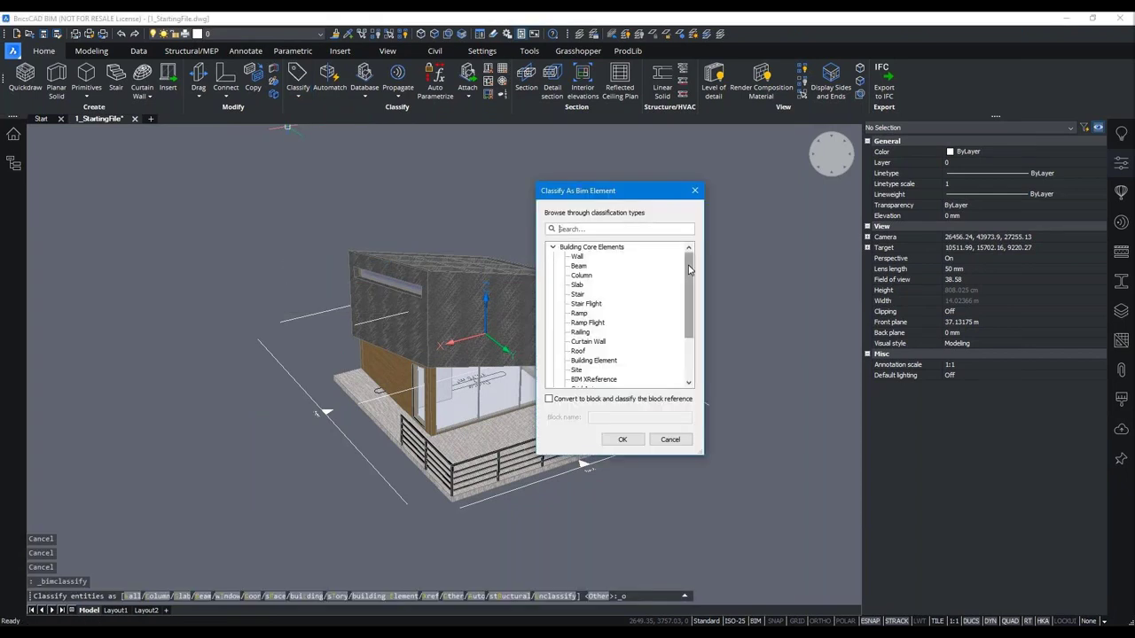
{"action": "scroll", "coordinate": [689, 269], "scroll_direction": "down", "scroll_amount": 3}
{"action": "left_click", "coordinate": [553, 352]}
{"action": "left_click", "coordinate": [553, 371]}
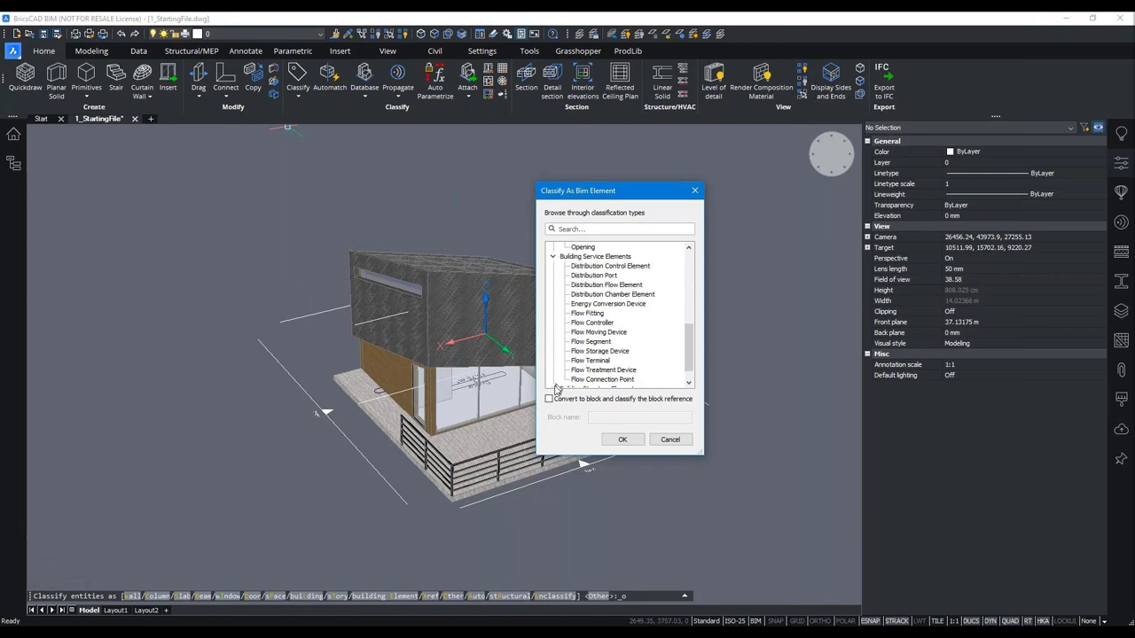
{"action": "left_click", "coordinate": [553, 388]}
{"action": "left_click", "coordinate": [558, 378]}
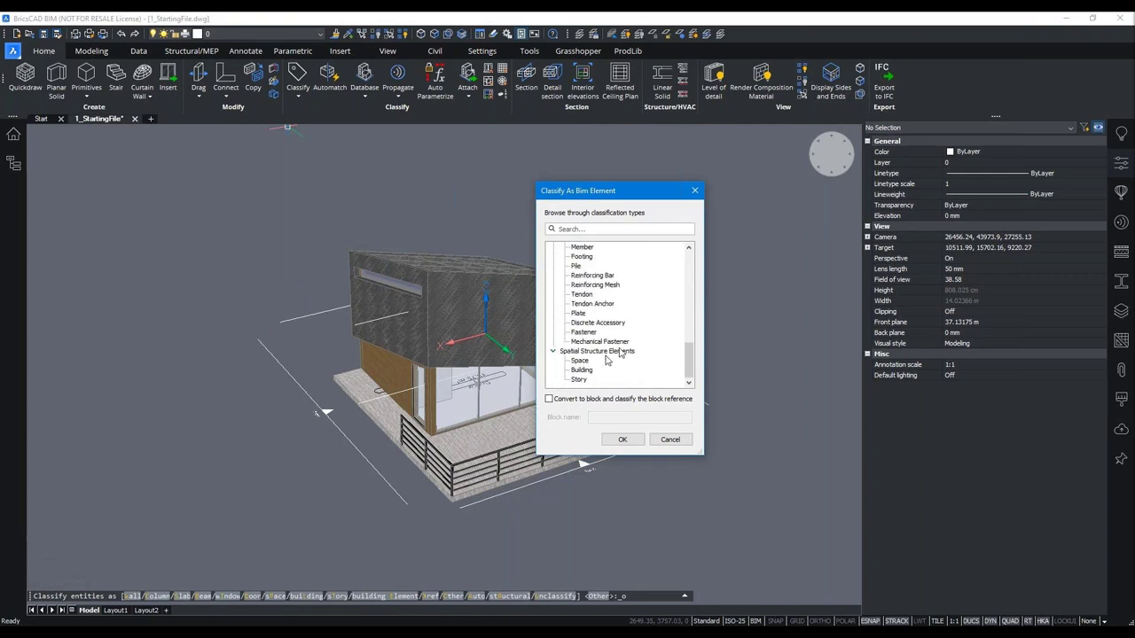
{"action": "left_click", "coordinate": [663, 439]}
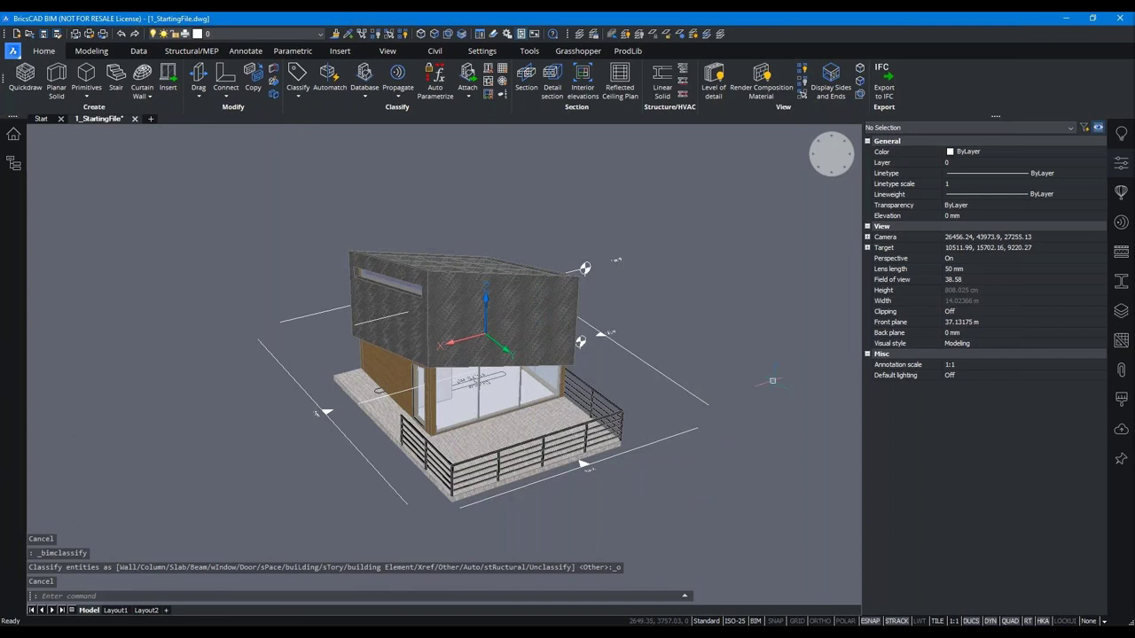
{"action": "left_click", "coordinate": [1121, 163]}
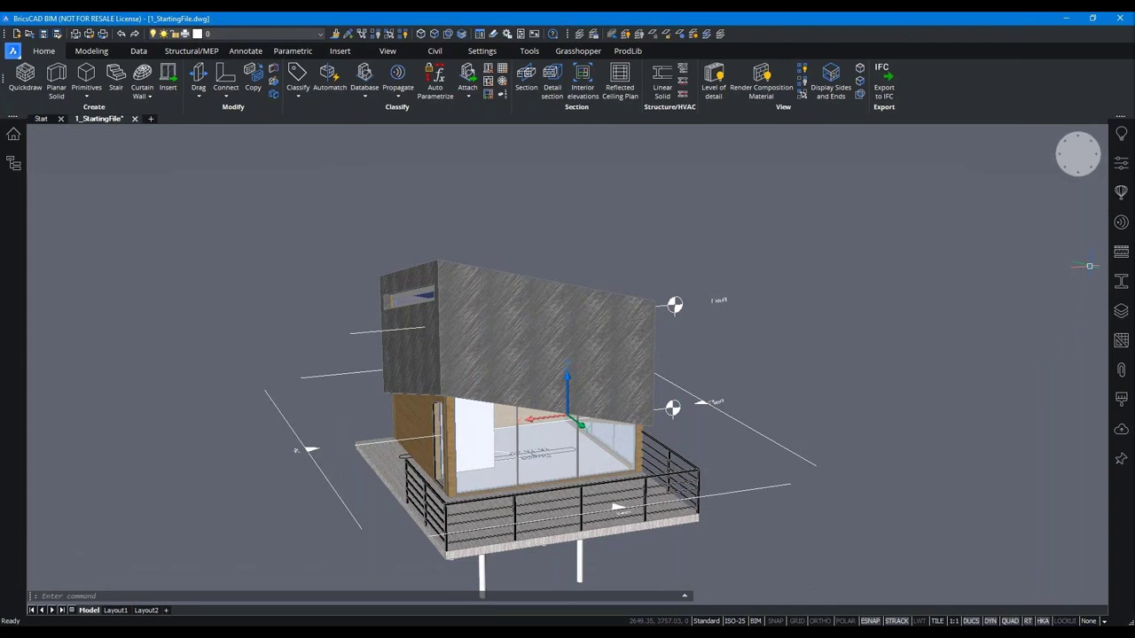
- Filter the Compositions panel to the six compositions used in this drawing, such as Exterior wall and Steel
{"action": "left_click", "coordinate": [1119, 255]}
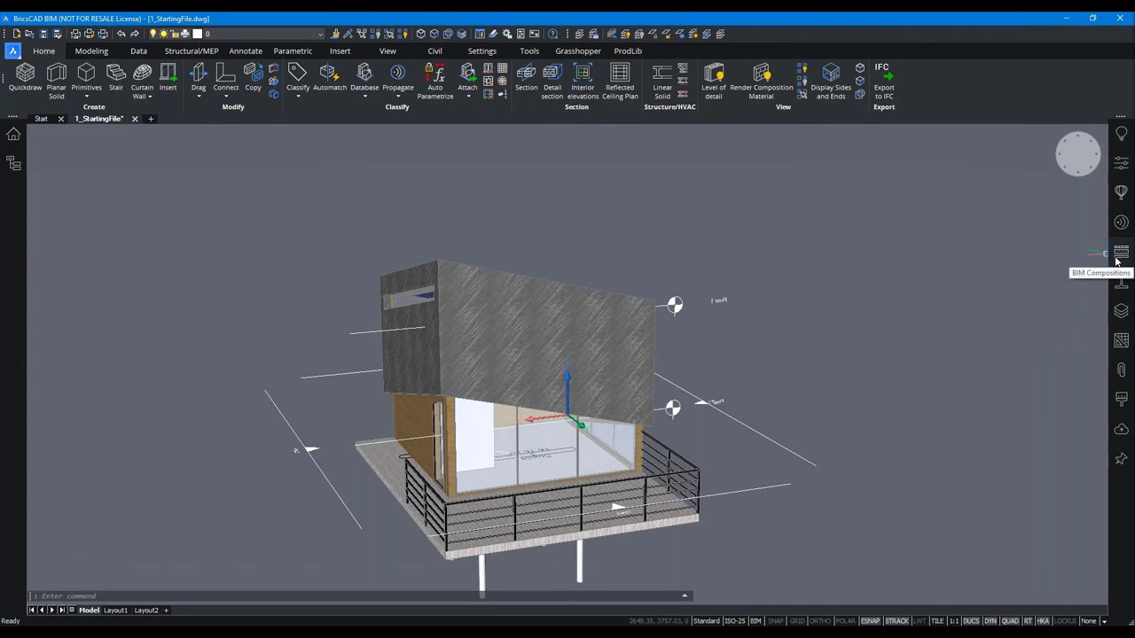
{"action": "right_click", "coordinate": [1121, 258]}
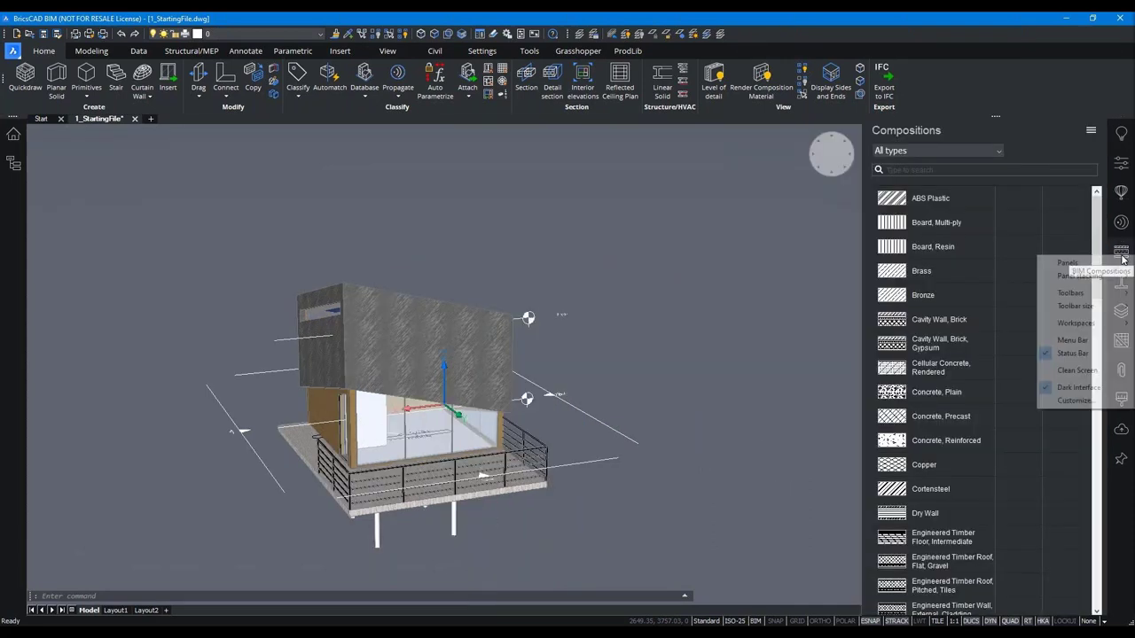
{"action": "mouse_move", "coordinate": [1068, 262]}
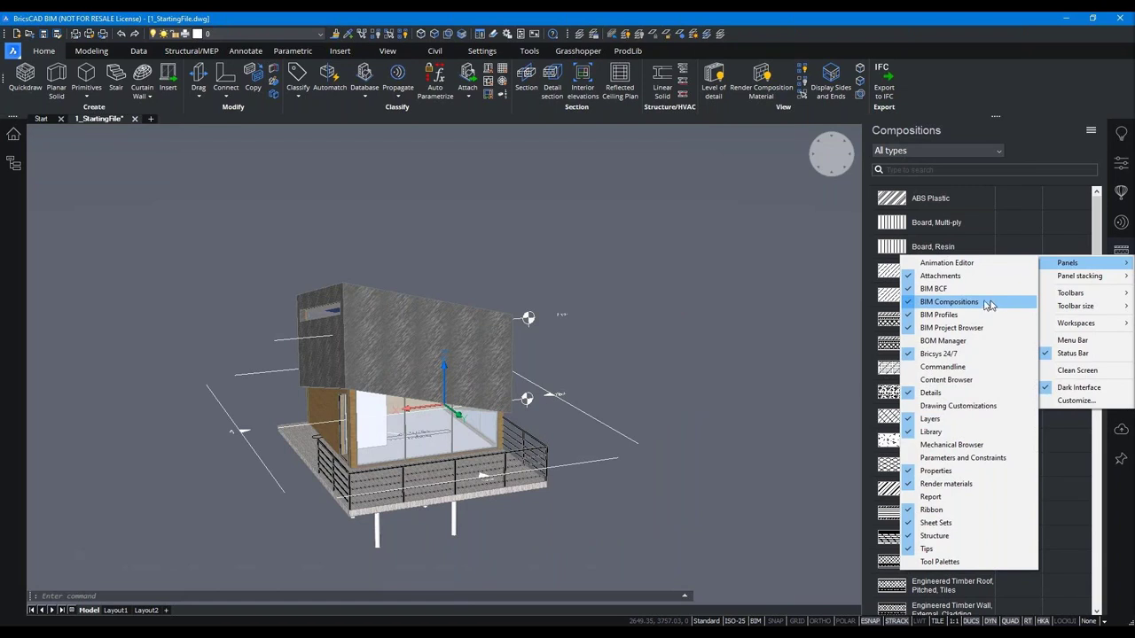
{"action": "left_click", "coordinate": [943, 151]}
{"action": "left_click", "coordinate": [941, 149]}
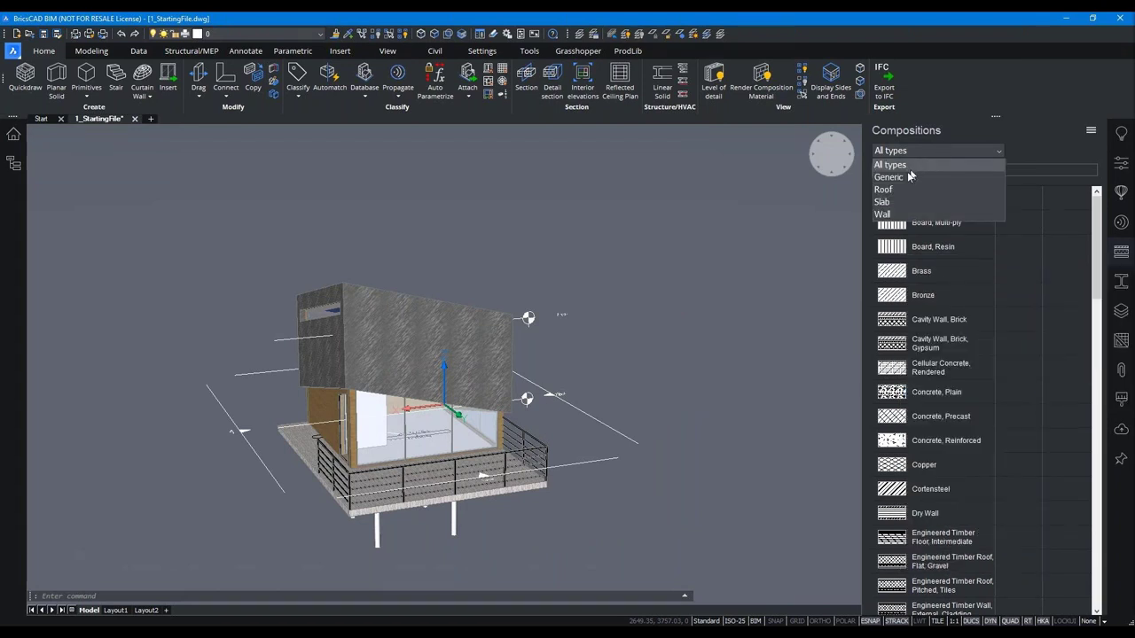
{"action": "left_click", "coordinate": [975, 266]}
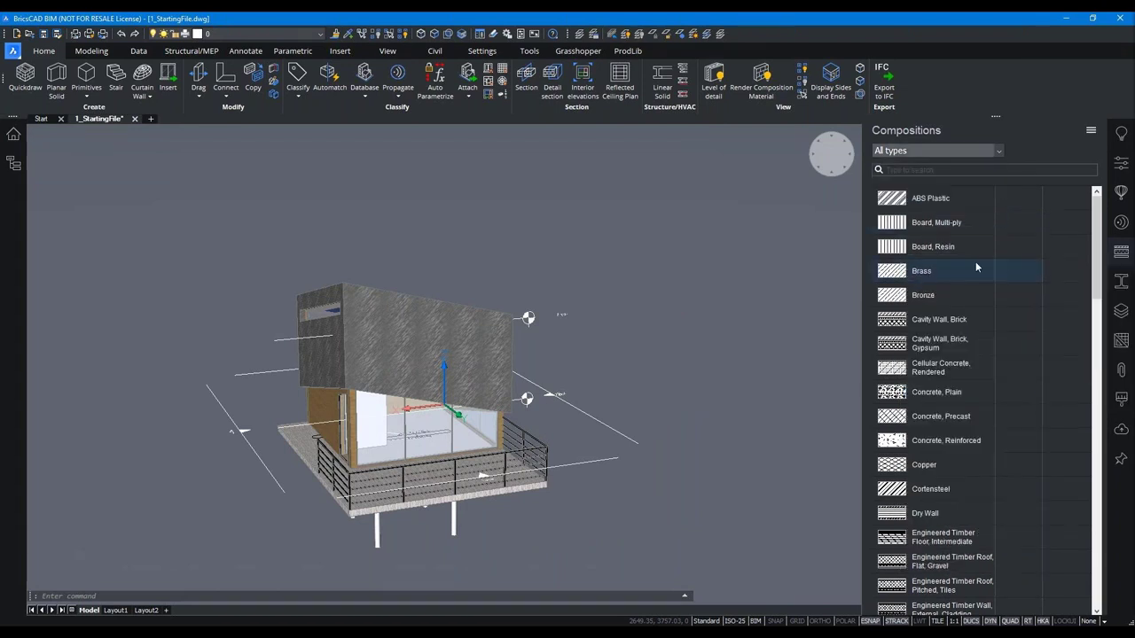
{"action": "left_click", "coordinate": [1089, 132]}
{"action": "left_click", "coordinate": [1002, 175]}
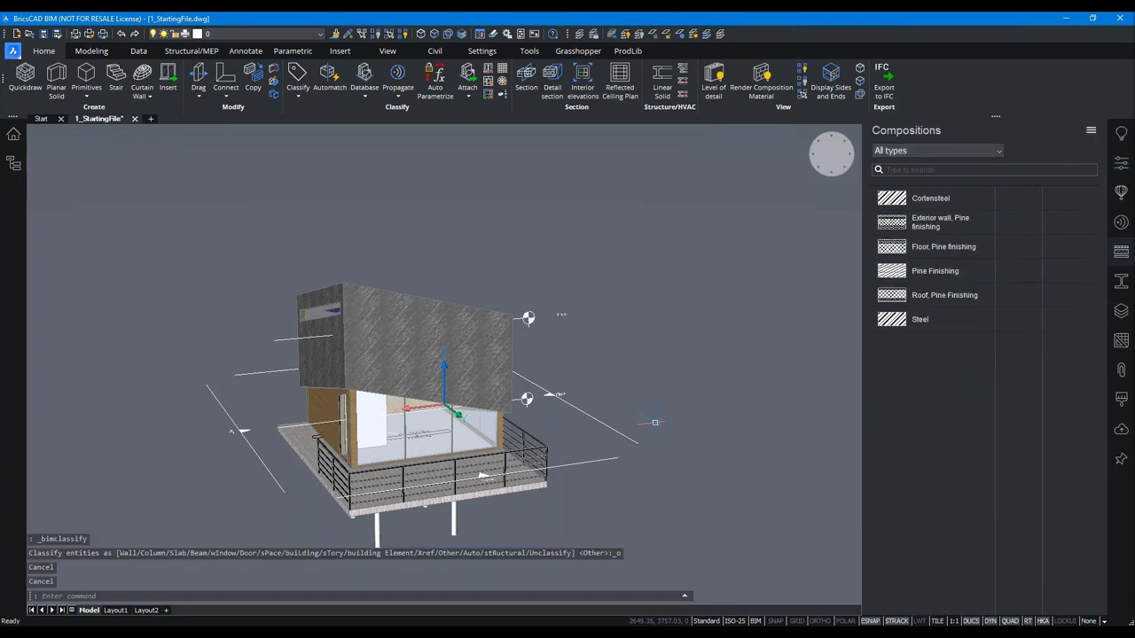
{"action": "right_click", "coordinate": [624, 501]}
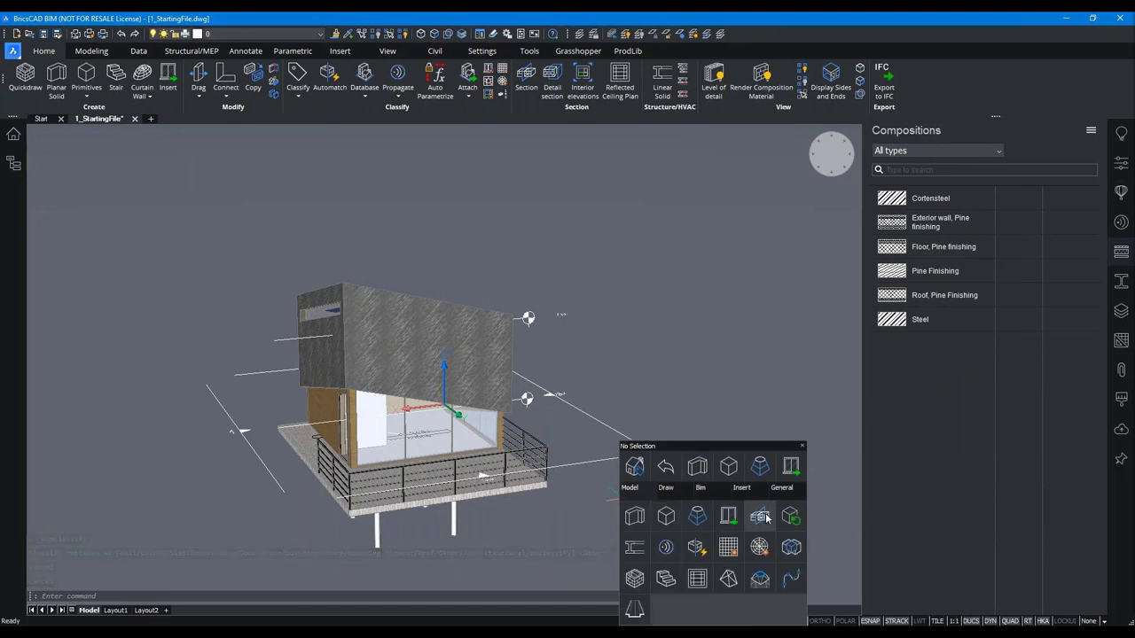
- Place a BIM section plane through the house to clip the model
{"action": "left_click", "coordinate": [767, 517]}
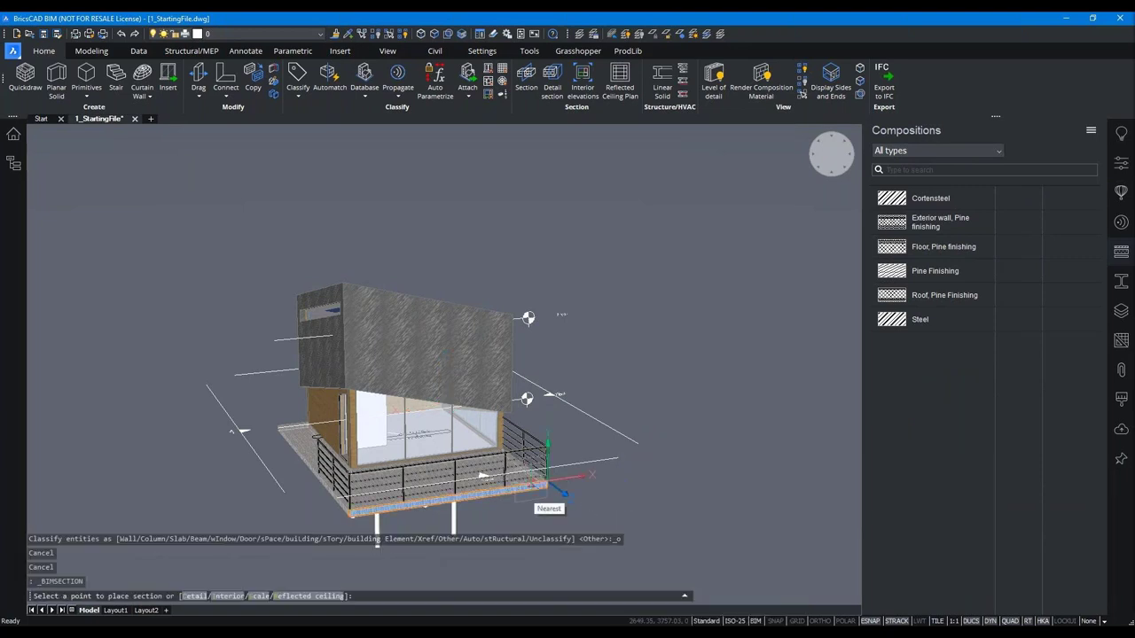
{"action": "left_click", "coordinate": [548, 479]}
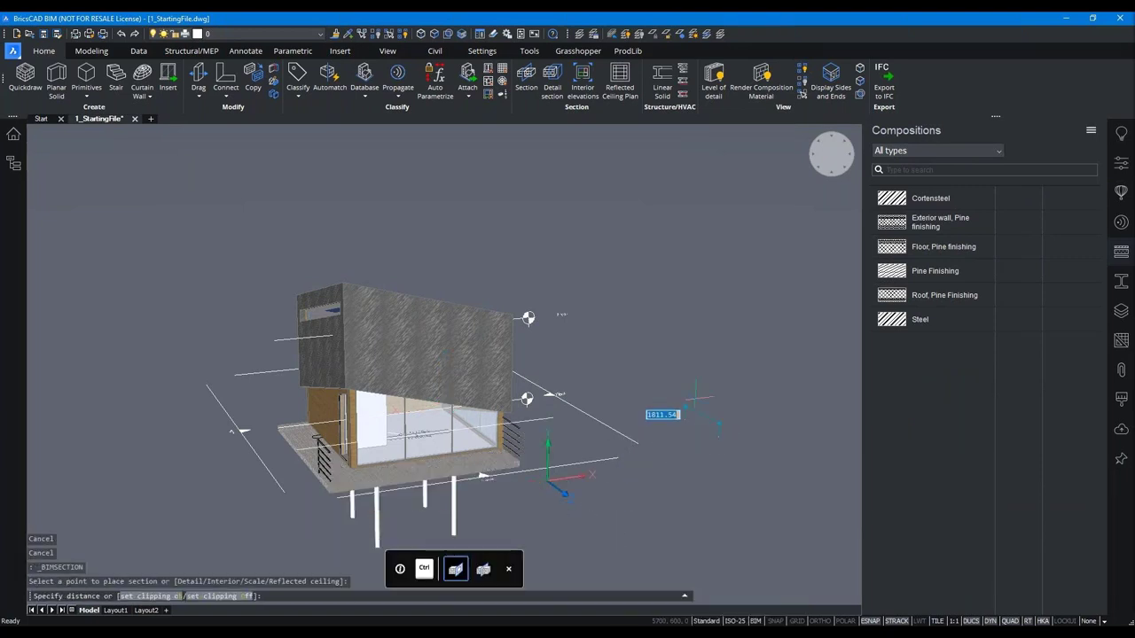
{"action": "left_click", "coordinate": [667, 381]}
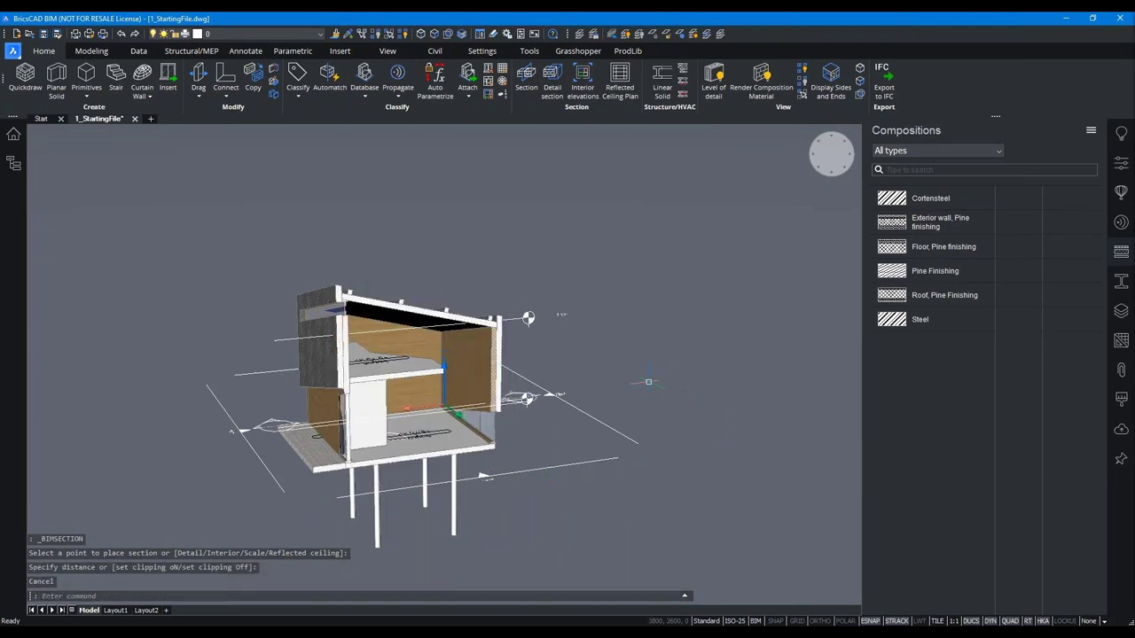
{"action": "key", "text": "Escape"}
- Apply 'Exterior wall, Pine finishing' to the three selected cut walls
{"action": "scroll", "coordinate": [341, 375], "scroll_direction": "up", "scroll_amount": 2}
{"action": "scroll", "coordinate": [342, 375], "scroll_direction": "up", "scroll_amount": 2}
{"action": "left_click", "coordinate": [365, 390]}
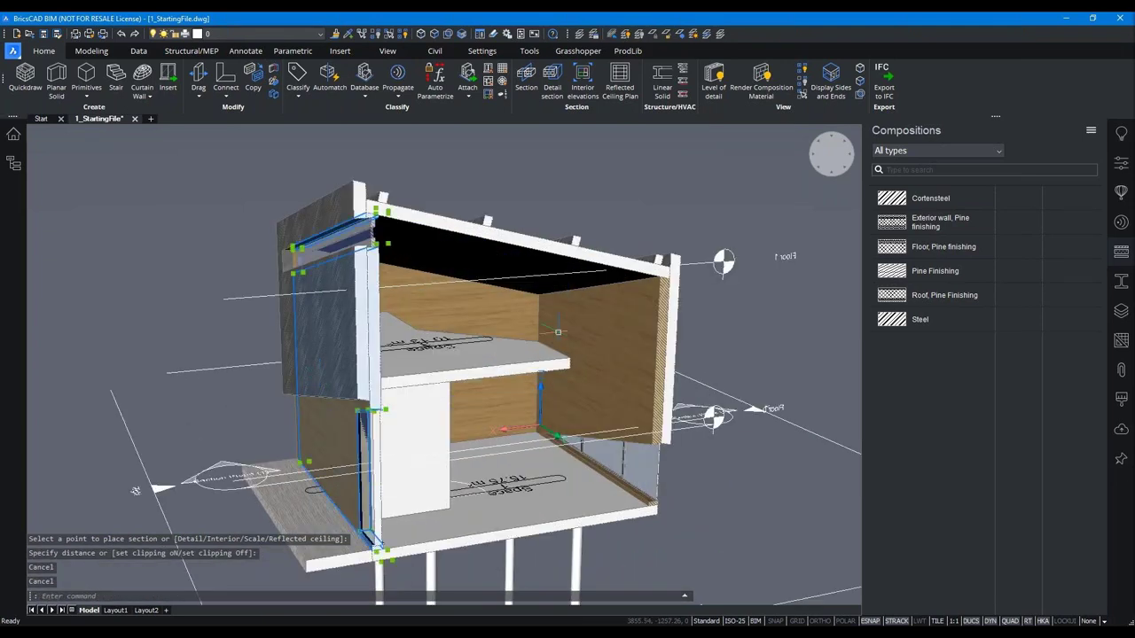
{"action": "left_click", "coordinate": [527, 322]}
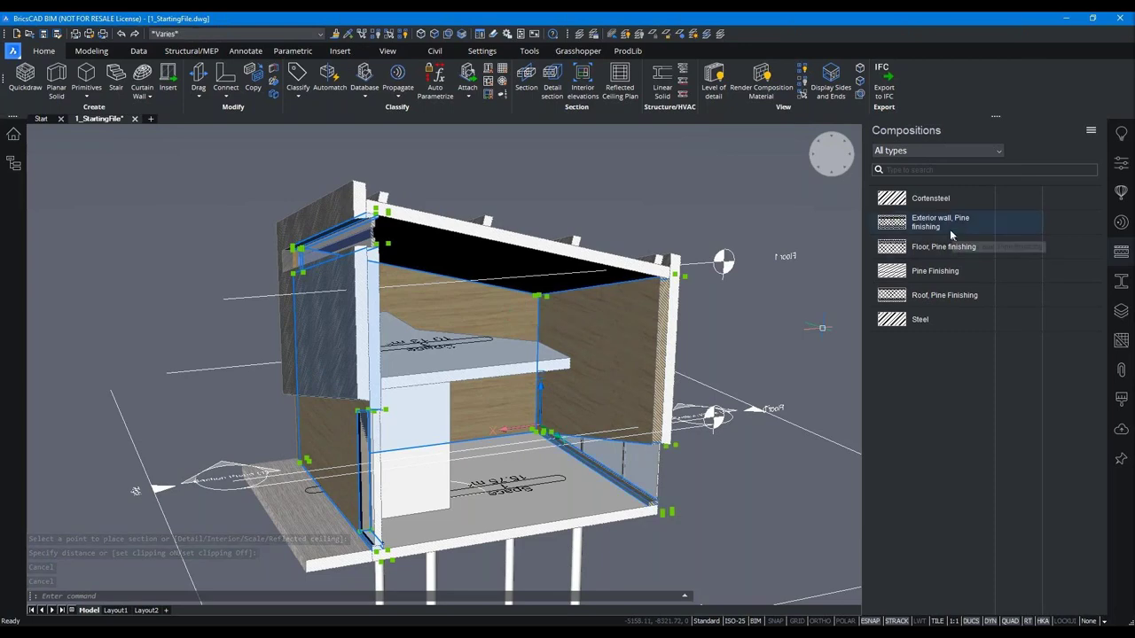
{"action": "left_click_drag", "start_coordinate": [940, 221], "coordinate": [623, 326]}
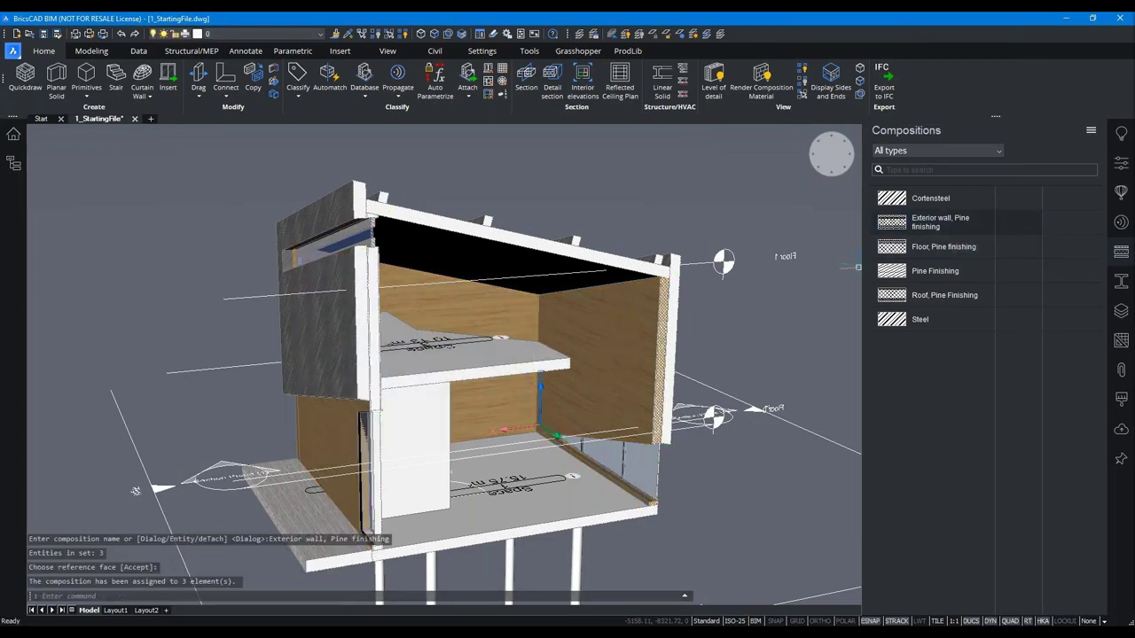
{"action": "scroll", "coordinate": [443, 195], "scroll_direction": "up", "scroll_amount": 3}
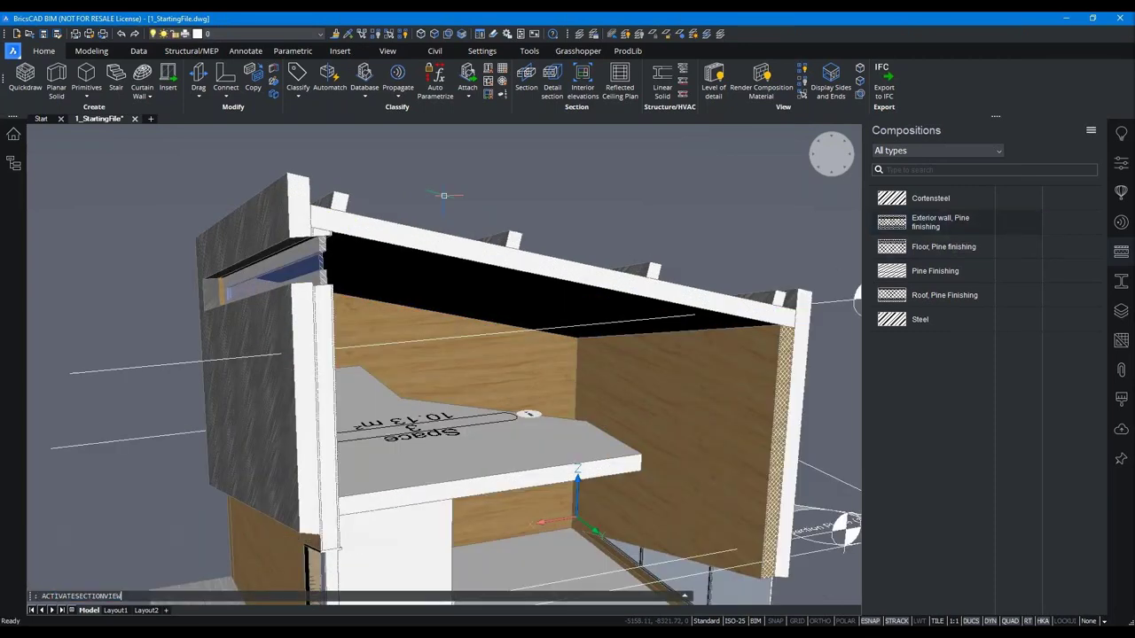
- Open the section's 2D view with ACTIVATESECTIONVIEW and give the roof 'Roof, Pine Finishing'
{"action": "type", "text": "activatesectionview"}
{"action": "key", "text": "Return"}
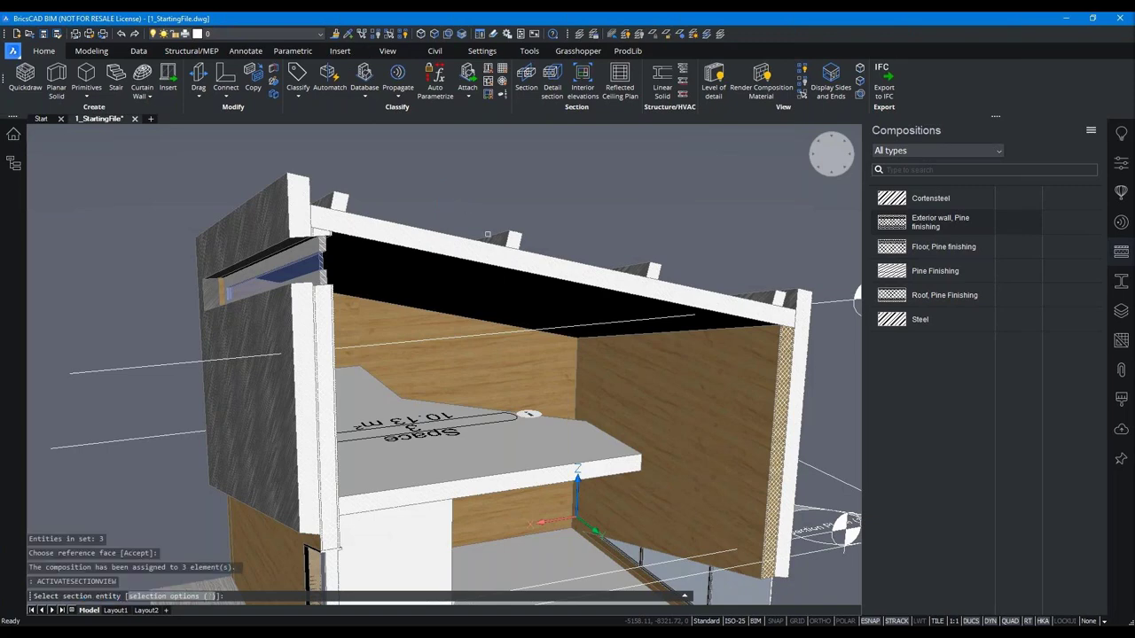
{"action": "scroll", "coordinate": [486, 235], "scroll_direction": "down", "scroll_amount": 4}
{"action": "left_click", "coordinate": [351, 414]}
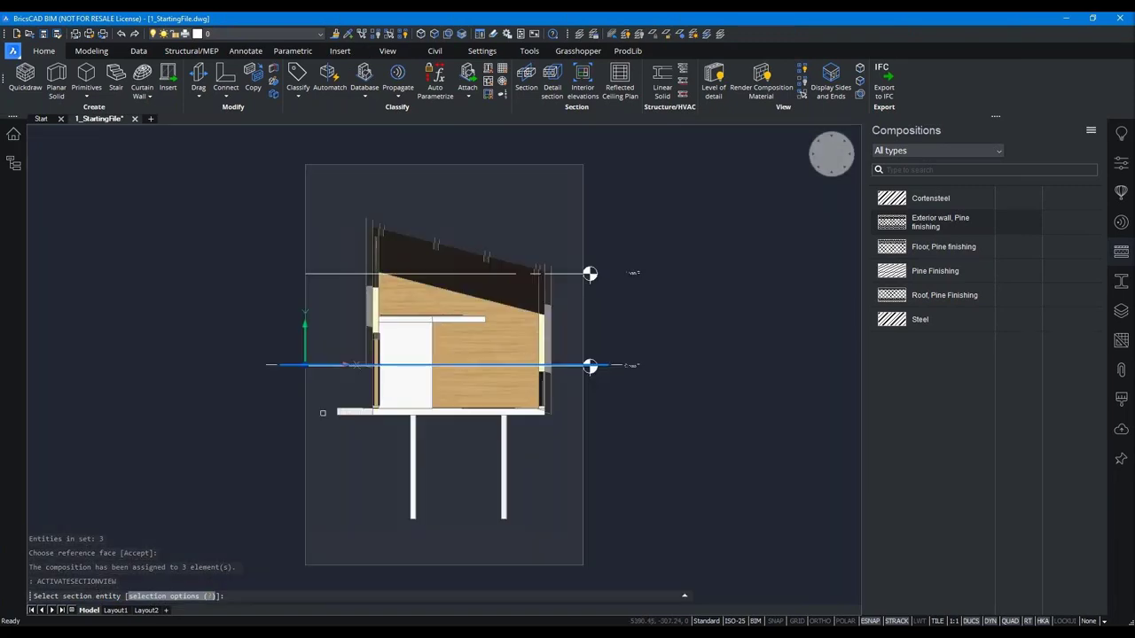
{"action": "scroll", "coordinate": [431, 249], "scroll_direction": "up", "scroll_amount": 5}
{"action": "scroll", "coordinate": [431, 248], "scroll_direction": "up", "scroll_amount": 2}
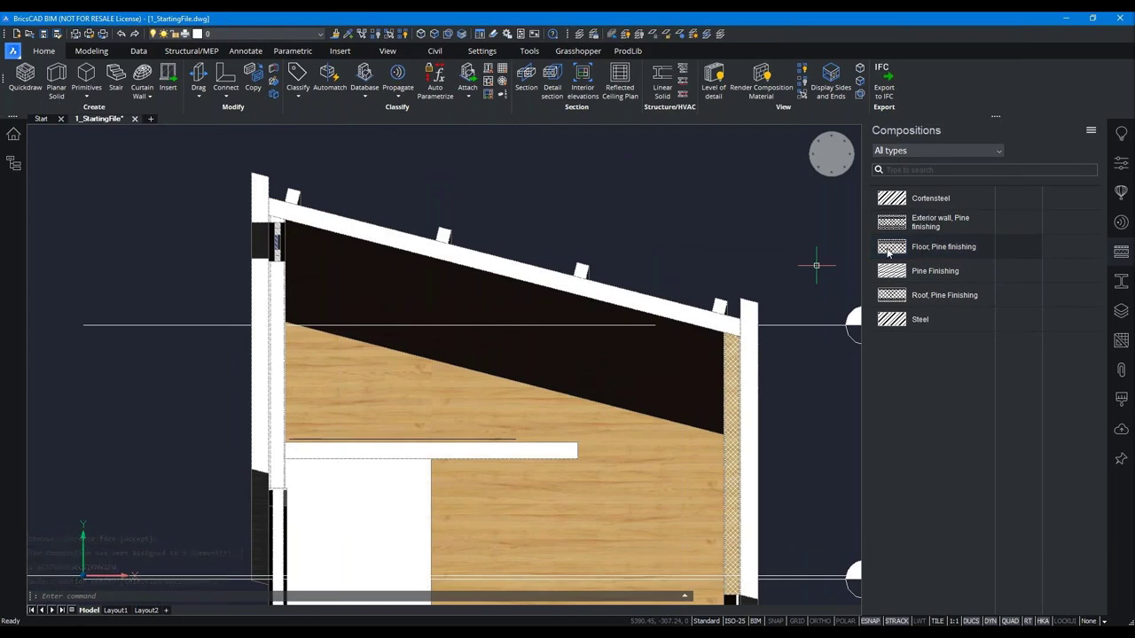
{"action": "left_click_drag", "start_coordinate": [554, 304], "coordinate": [553, 304]}
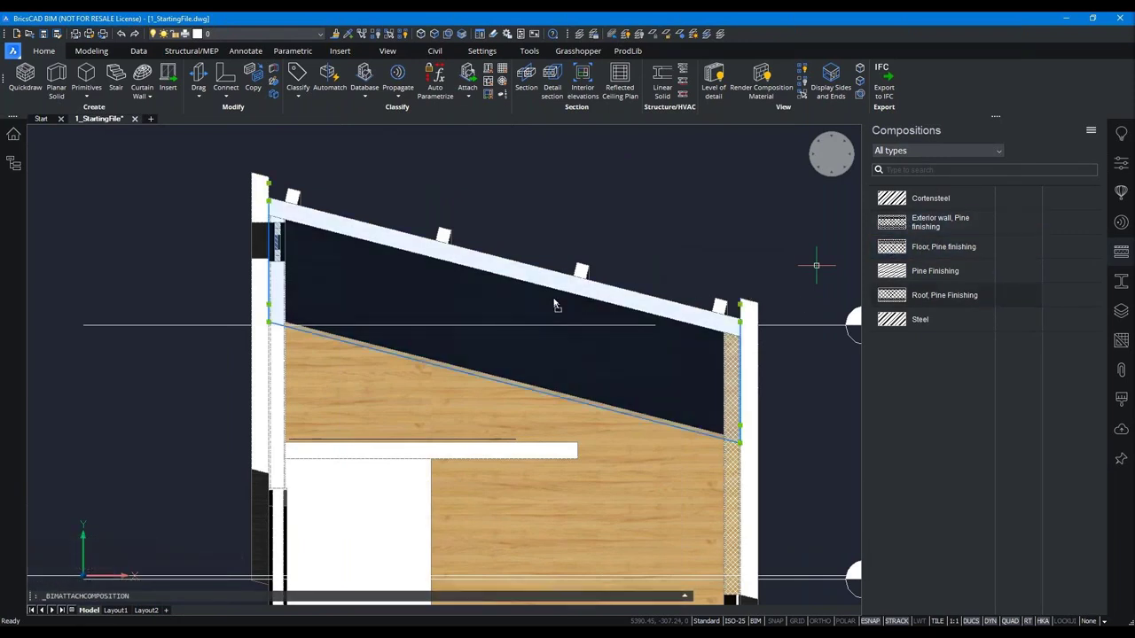
{"action": "left_click", "coordinate": [348, 242]}
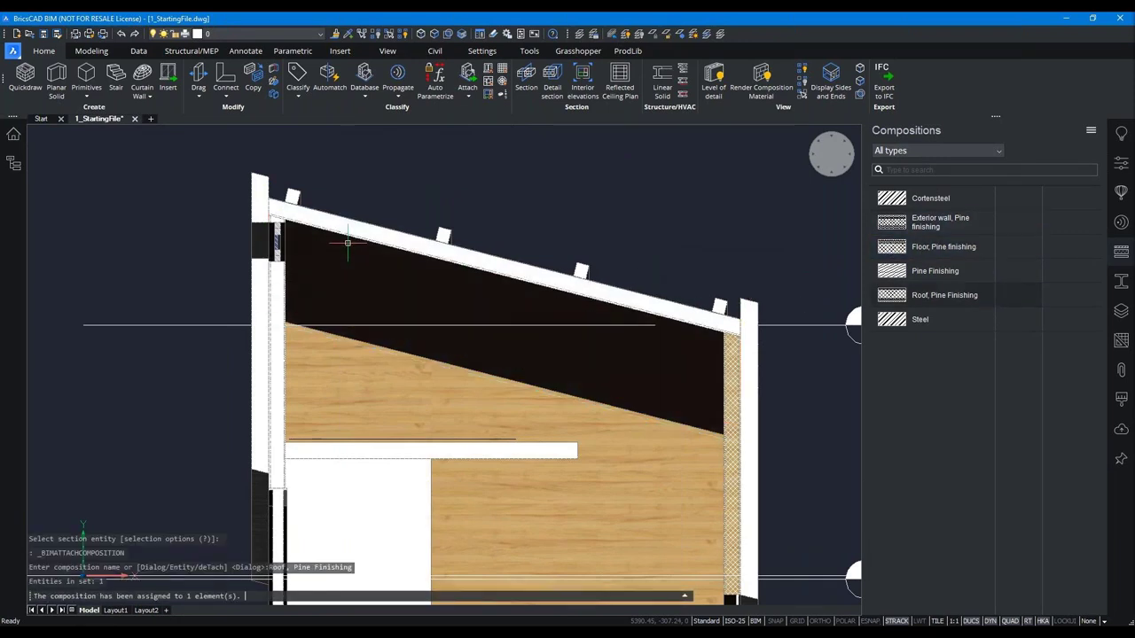
- Back in 3D, apply Cortensteel to the upper cladding and 'Roof, Pine Finishing' to the roof top
{"action": "left_click", "coordinate": [810, 136]}
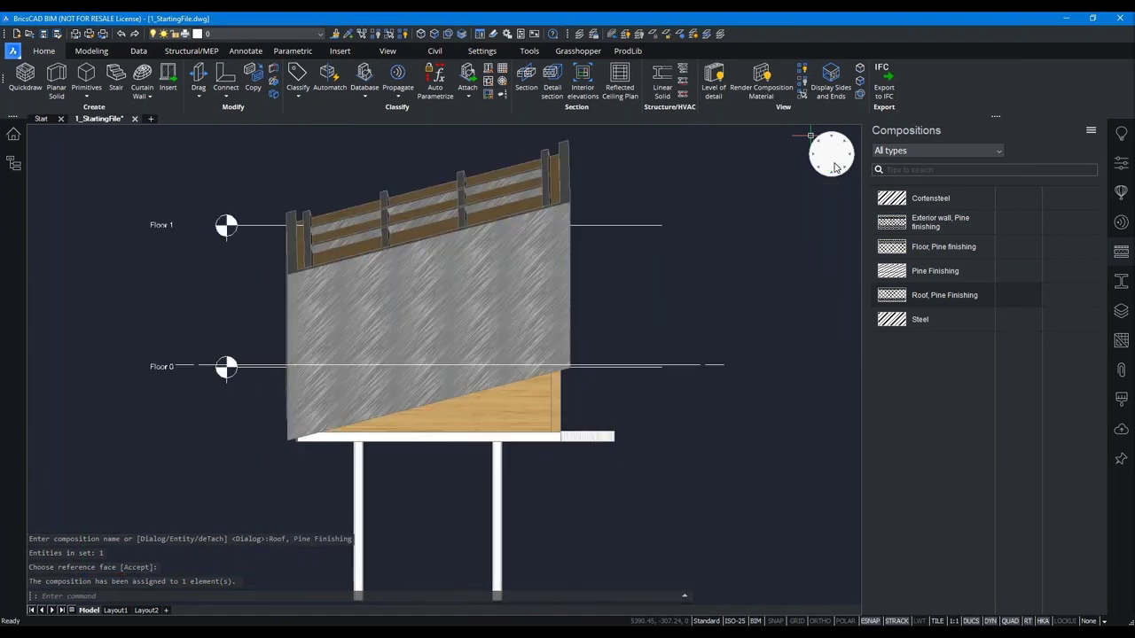
{"action": "right_click", "coordinate": [834, 158]}
{"action": "left_click", "coordinate": [873, 269]}
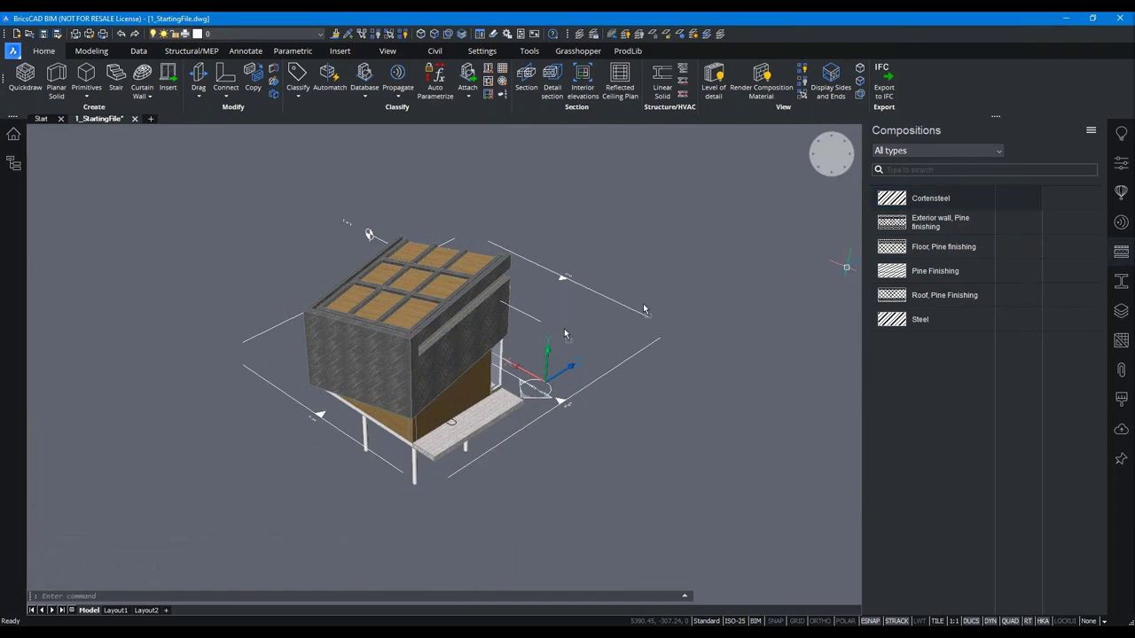
{"action": "left_click_drag", "start_coordinate": [908, 207], "coordinate": [399, 354]}
{"action": "left_click_drag", "start_coordinate": [949, 305], "coordinate": [528, 381]}
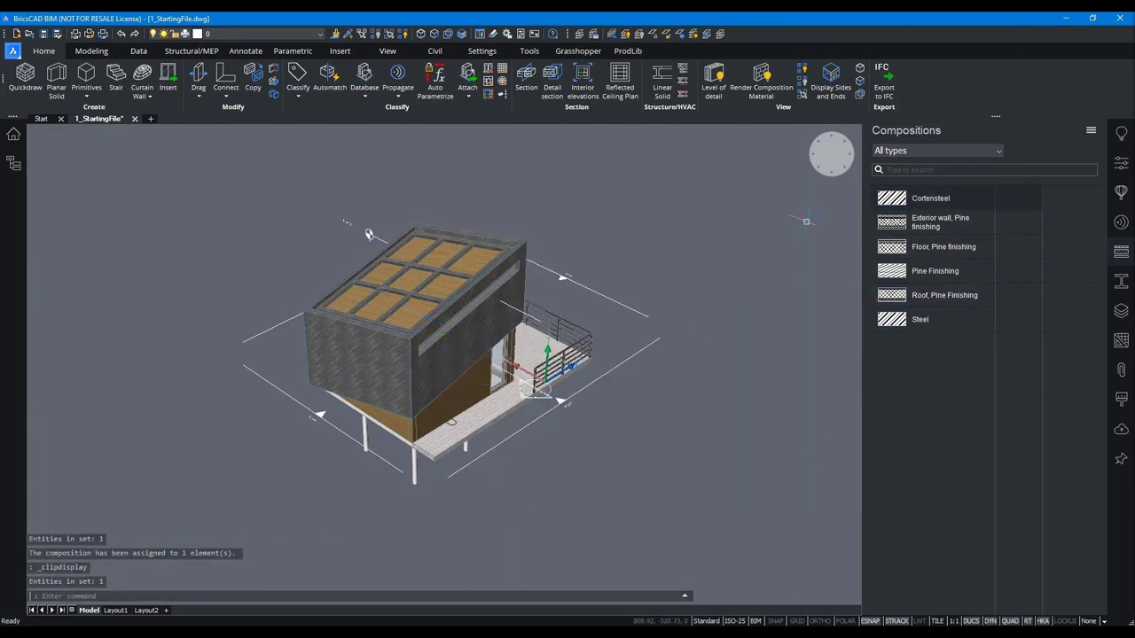
- Zoom into the glazed facade and hide the roof to expose the wall
{"action": "middle_click_drag", "start_coordinate": [521, 429], "coordinate": [598, 452], "text": "shift"}
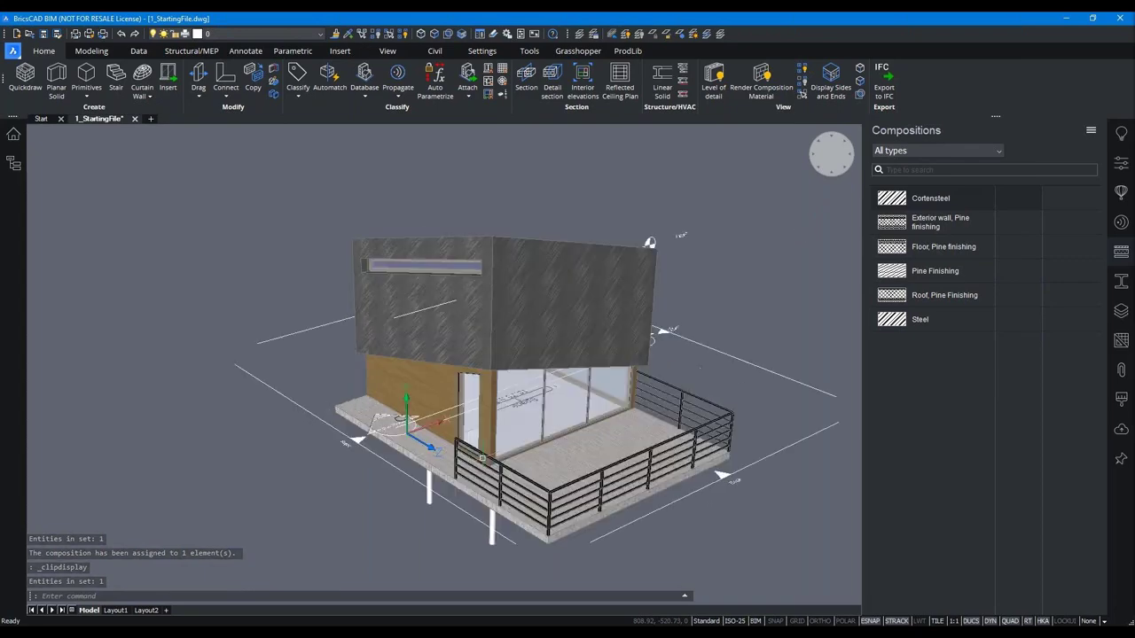
{"action": "scroll", "coordinate": [598, 453], "scroll_direction": "up", "scroll_amount": 5}
{"action": "scroll", "coordinate": [599, 452], "scroll_direction": "up", "scroll_amount": 5}
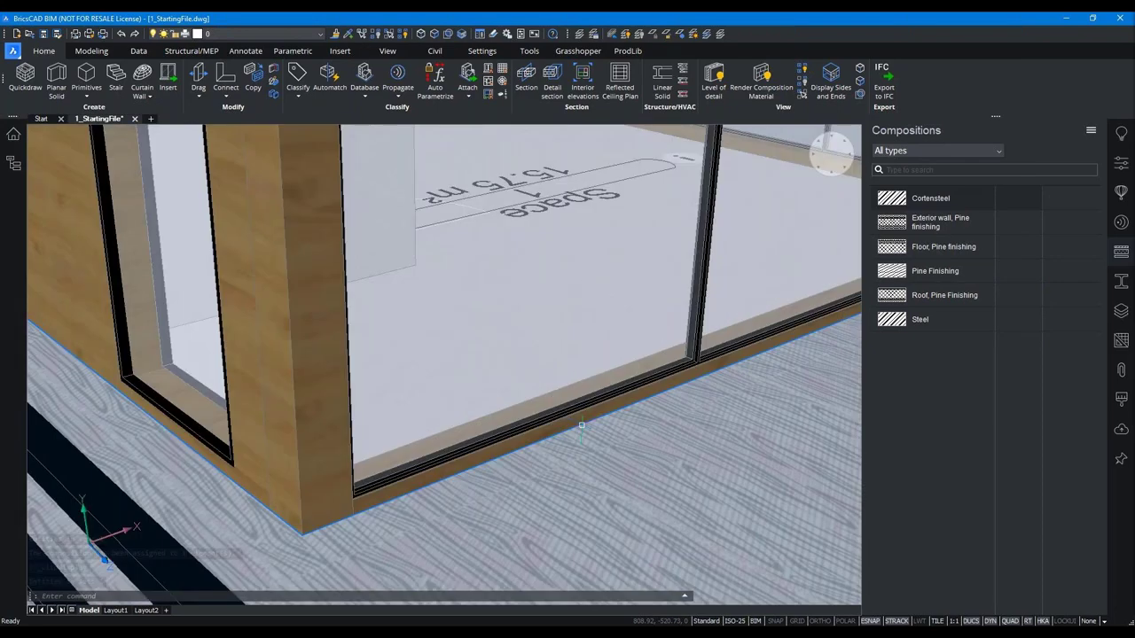
{"action": "middle_click_drag", "start_coordinate": [436, 299], "coordinate": [512, 189], "text": "shift"}
{"action": "scroll", "coordinate": [443, 294], "scroll_direction": "down", "scroll_amount": 3}
{"action": "left_click", "coordinate": [512, 189]}
{"action": "key", "text": "ctrl+h"}
- Apply 'Exterior wall, Pine finishing' to the wall, then unhide the roof
{"action": "left_click_drag", "start_coordinate": [940, 222], "coordinate": [602, 253]}
{"action": "left_click", "coordinate": [605, 253]}
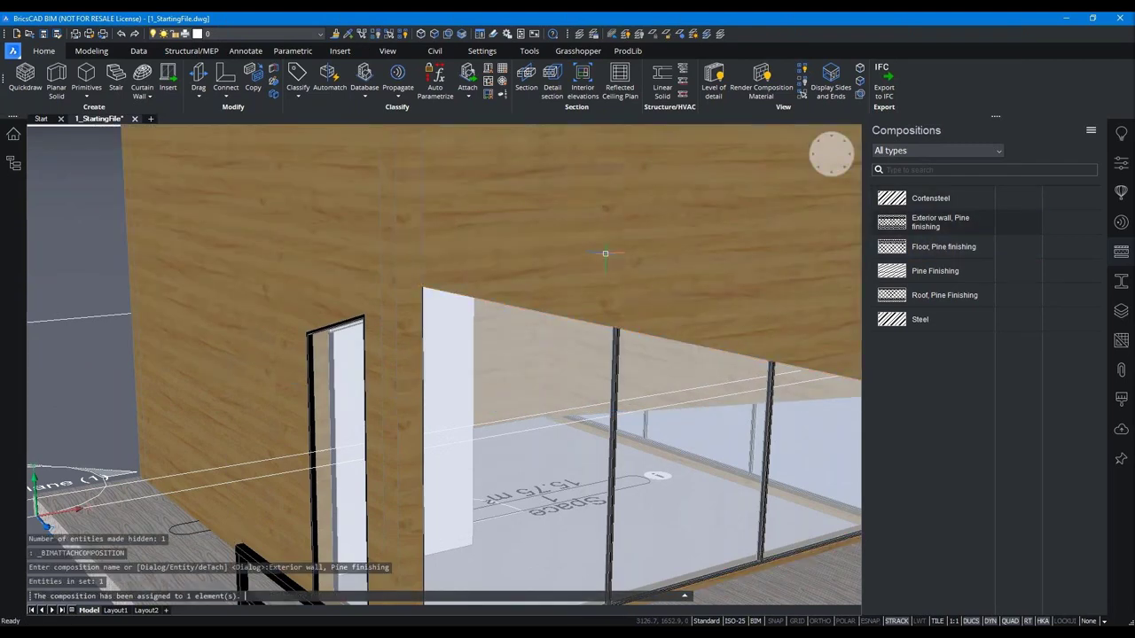
{"action": "key", "text": "ctrl+shift+h"}
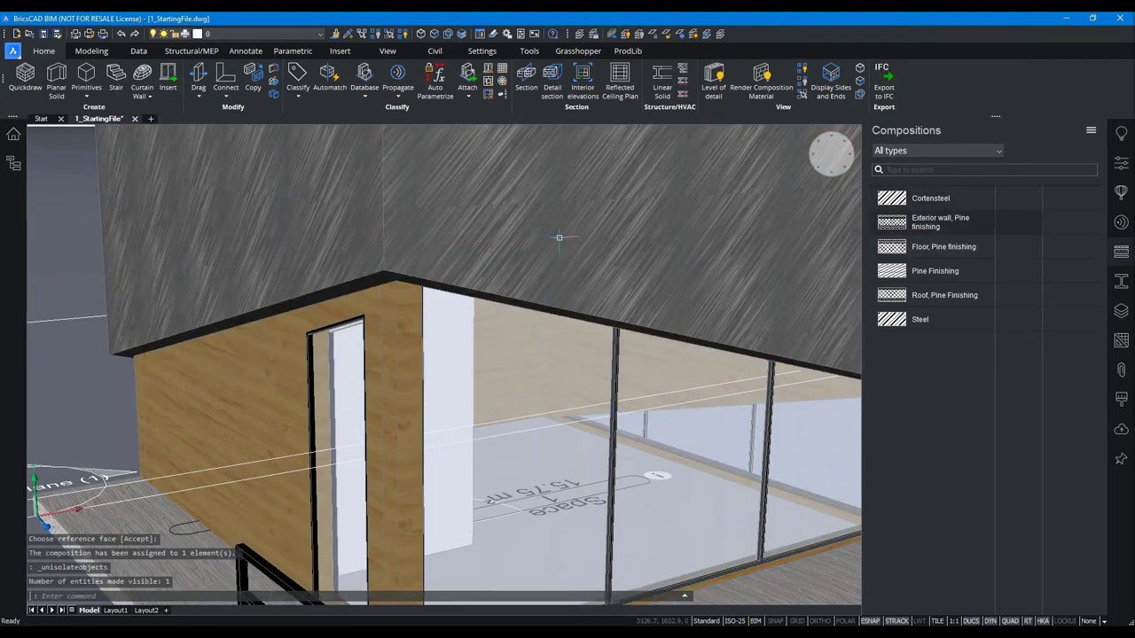
- Render composition materials and orbit to show the building's sloped roof
{"action": "left_click", "coordinate": [767, 94]}
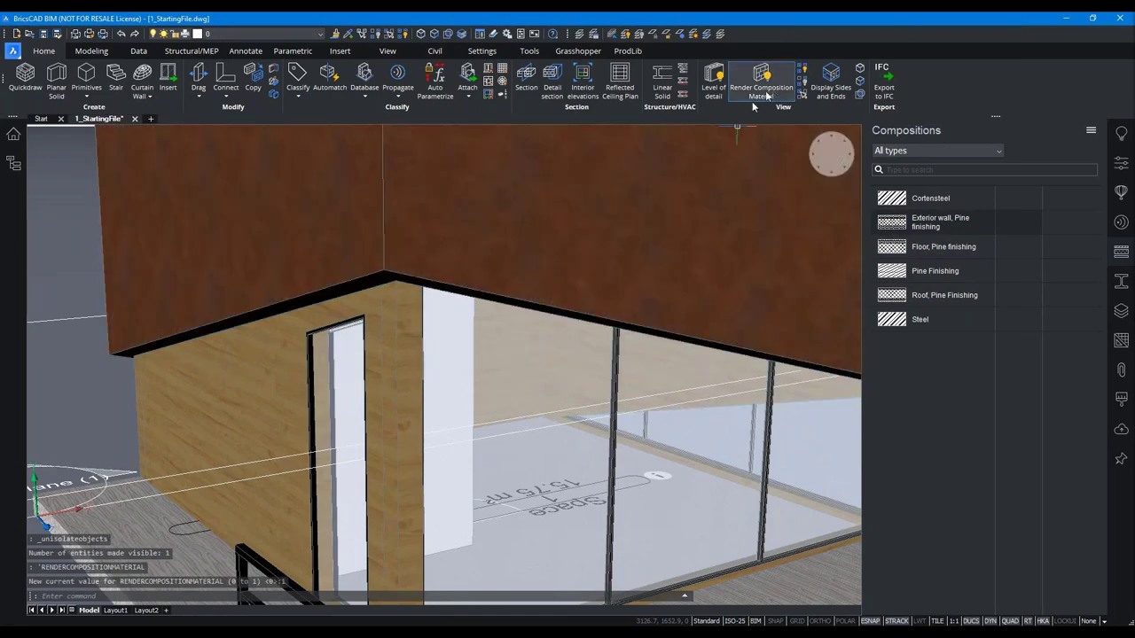
{"action": "scroll", "coordinate": [267, 329], "scroll_direction": "down", "scroll_amount": 8}
{"action": "mouse_move", "coordinate": [257, 417]}
{"action": "middle_mouse_down", "text": "shift"}
{"action": "mouse_move", "coordinate": [670, 279]}
{"action": "mouse_move", "coordinate": [710, 326]}
{"action": "middle_mouse_up", "text": "shift"}
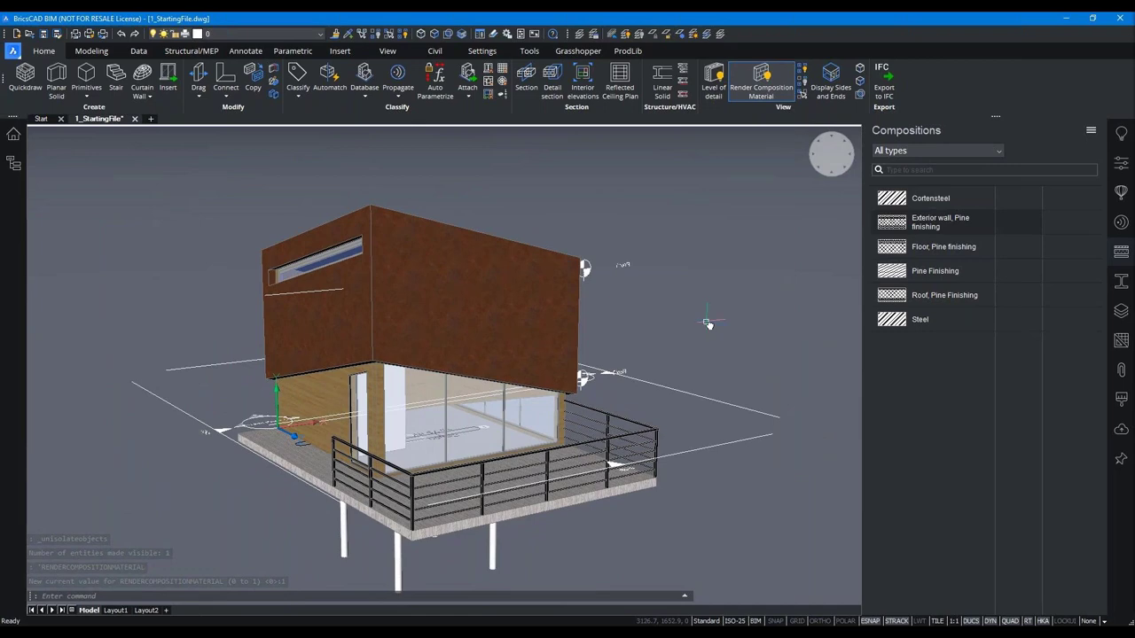
{"action": "mouse_move", "coordinate": [674, 310]}
{"action": "middle_mouse_down", "text": "shift"}
{"action": "mouse_move", "coordinate": [709, 322]}
{"action": "mouse_move", "coordinate": [663, 365]}
{"action": "middle_mouse_up", "text": "shift"}
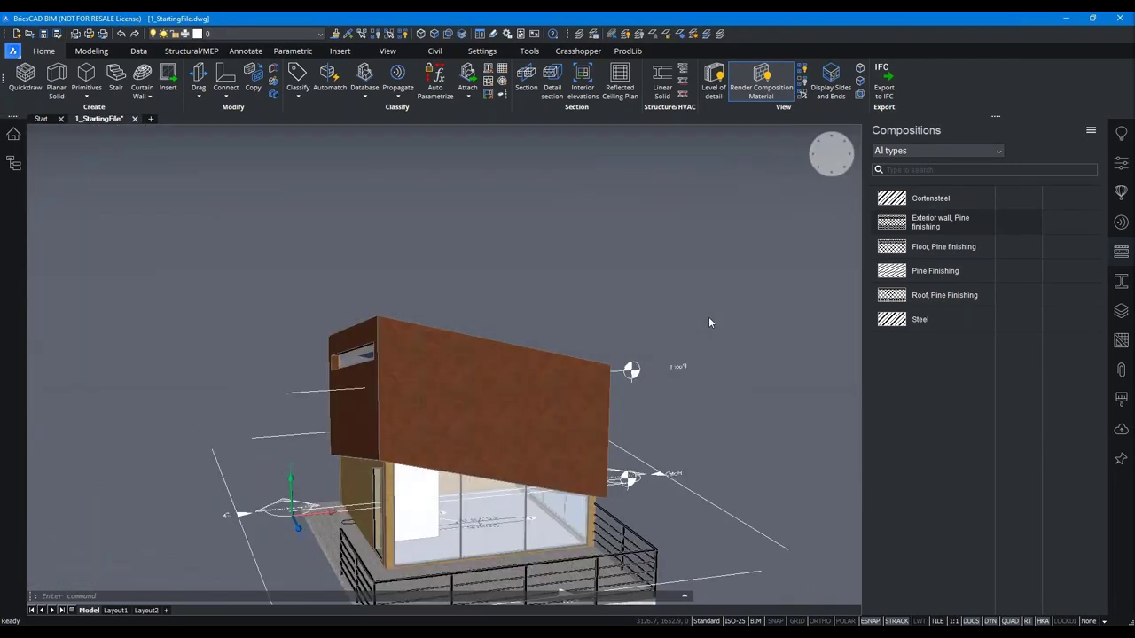
- Clip the building at its section plane and raise the level of detail to 2
{"action": "double_click", "coordinate": [662, 363]}
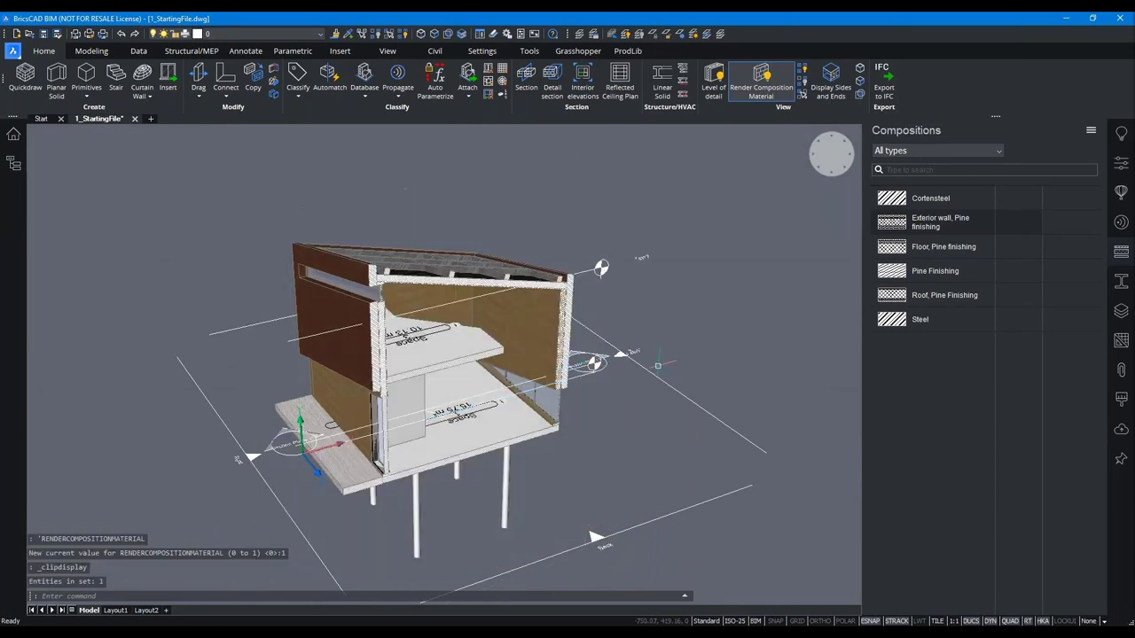
{"action": "scroll", "coordinate": [606, 287], "scroll_direction": "up", "scroll_amount": 4}
{"action": "scroll", "coordinate": [607, 287], "scroll_direction": "up", "scroll_amount": 1}
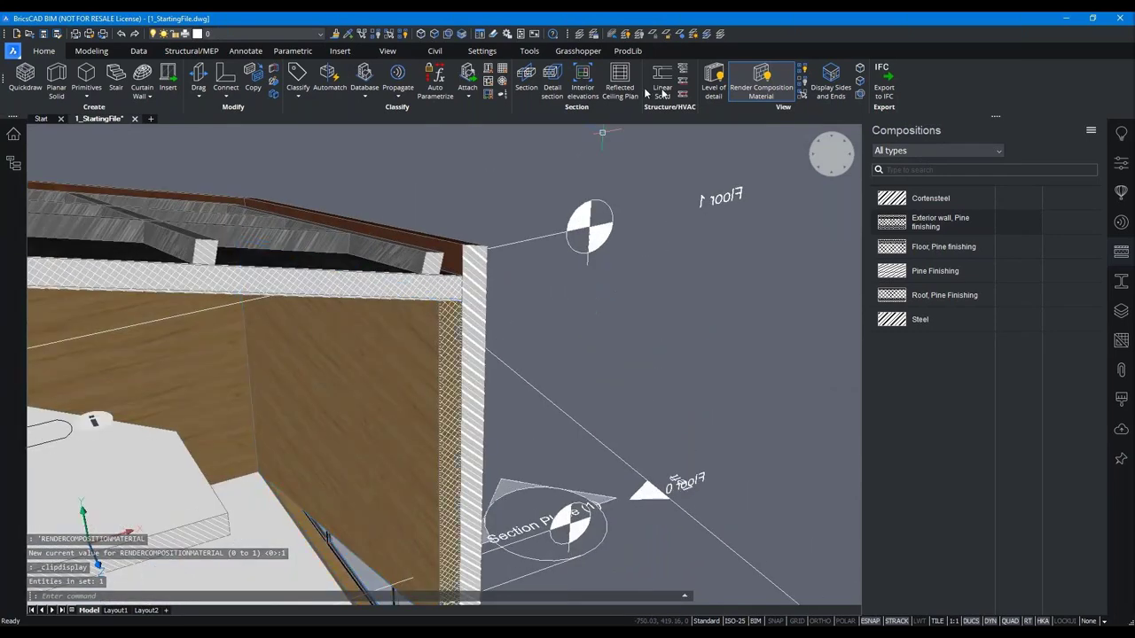
{"action": "left_click", "coordinate": [714, 85]}
{"action": "middle_click_drag", "start_coordinate": [601, 289], "coordinate": [650, 169]}
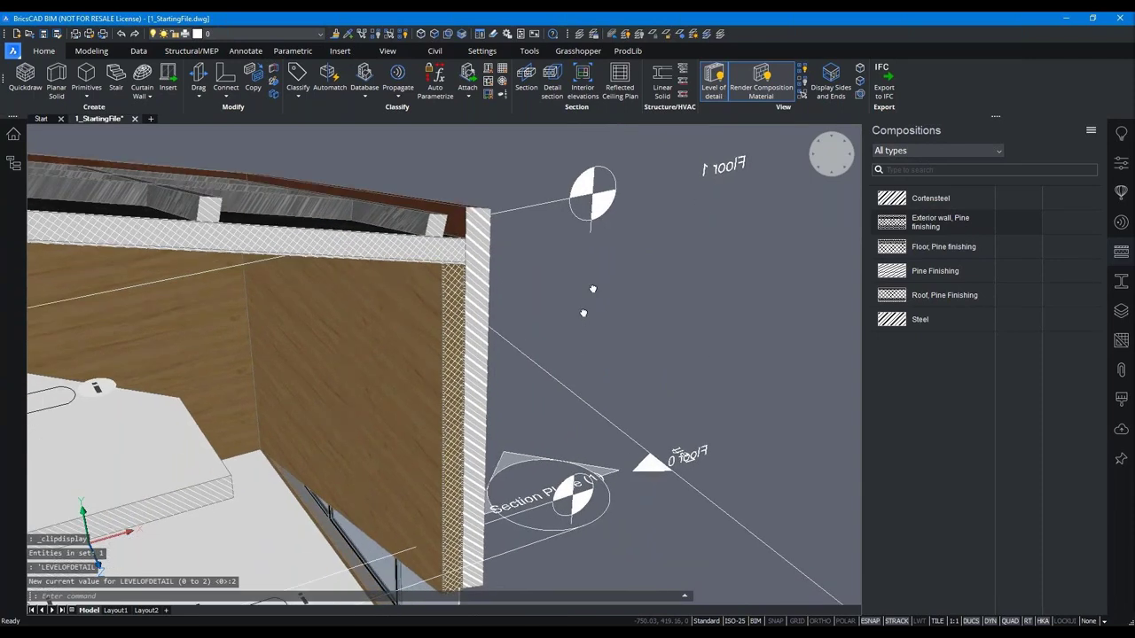
- From the Start page, discard the stray Drawing1 and create Drawing2 from the BIM-cm template
{"action": "left_click", "coordinate": [41, 118]}
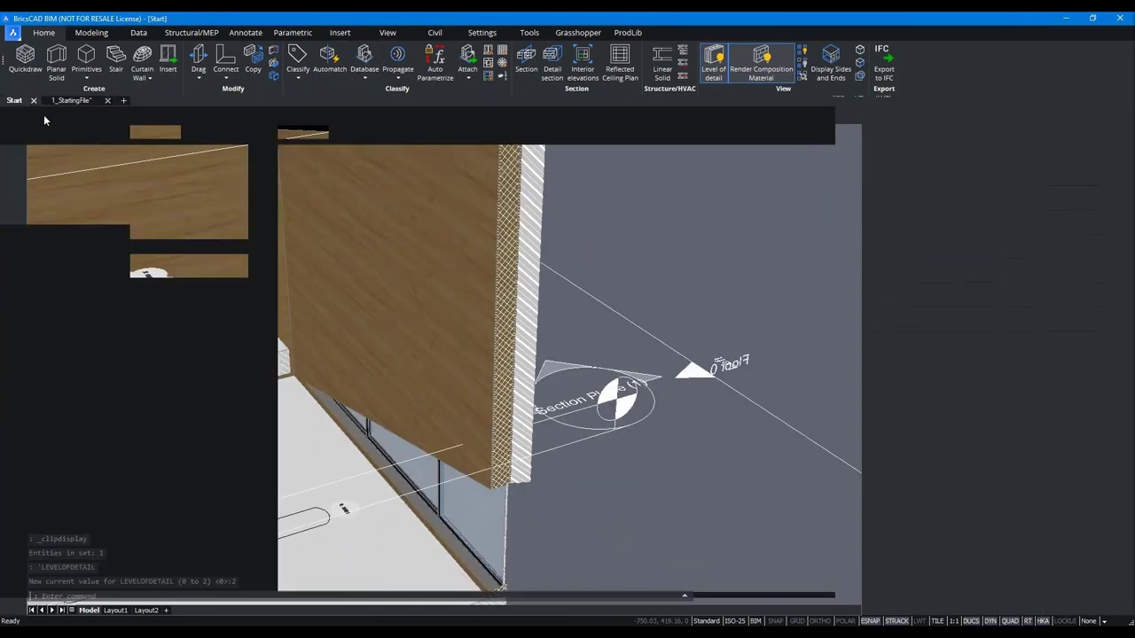
{"action": "left_click", "coordinate": [200, 195]}
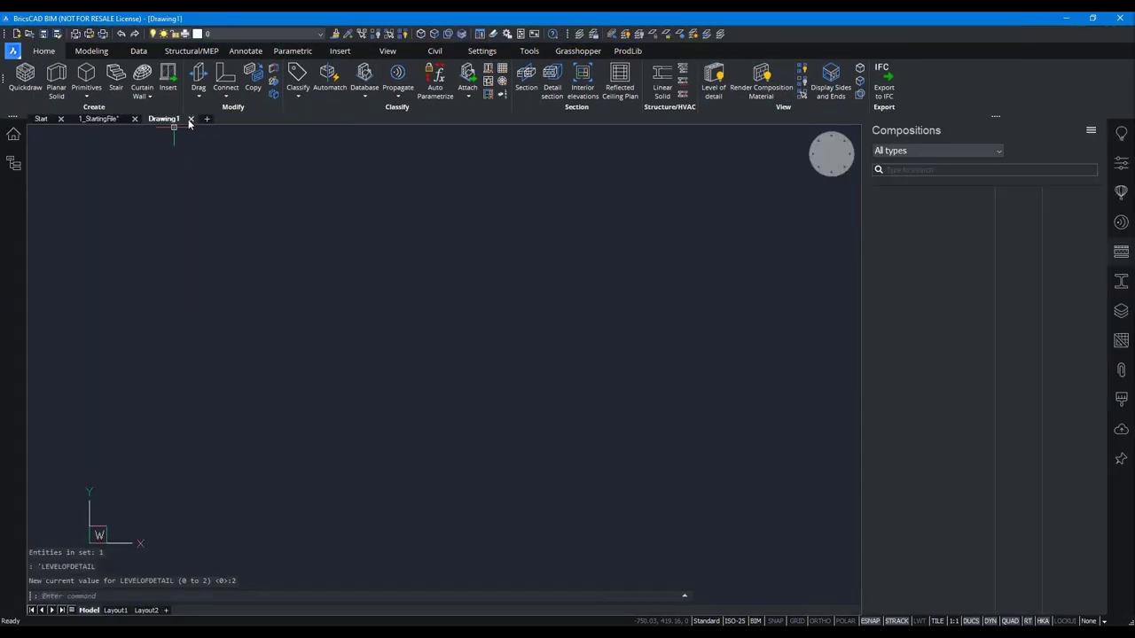
{"action": "left_click", "coordinate": [190, 119]}
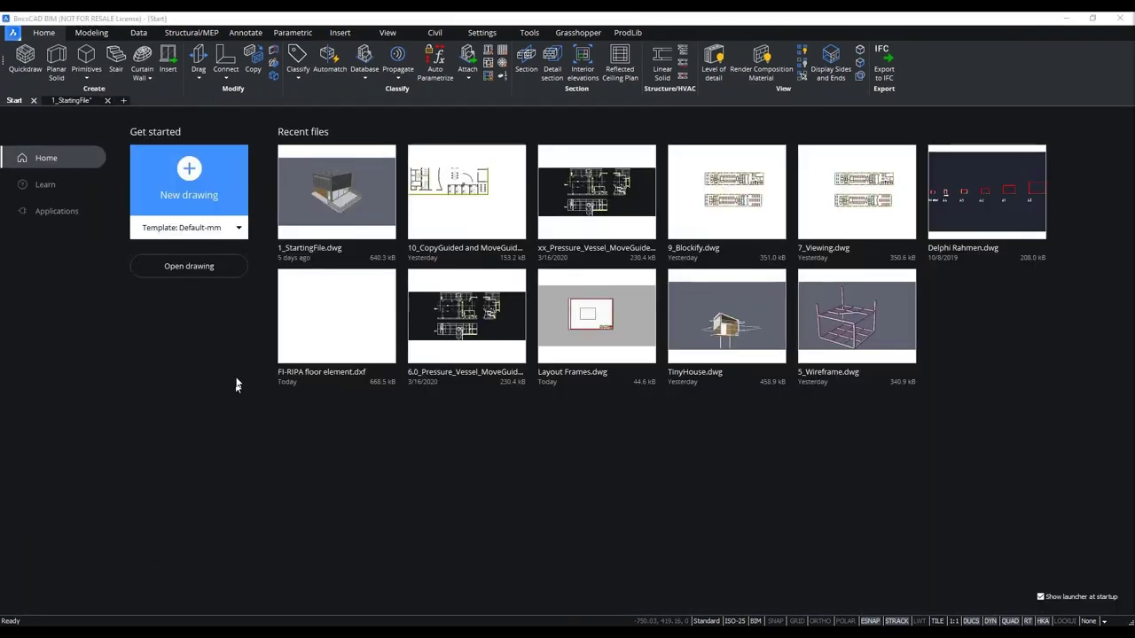
{"action": "left_click", "coordinate": [212, 228]}
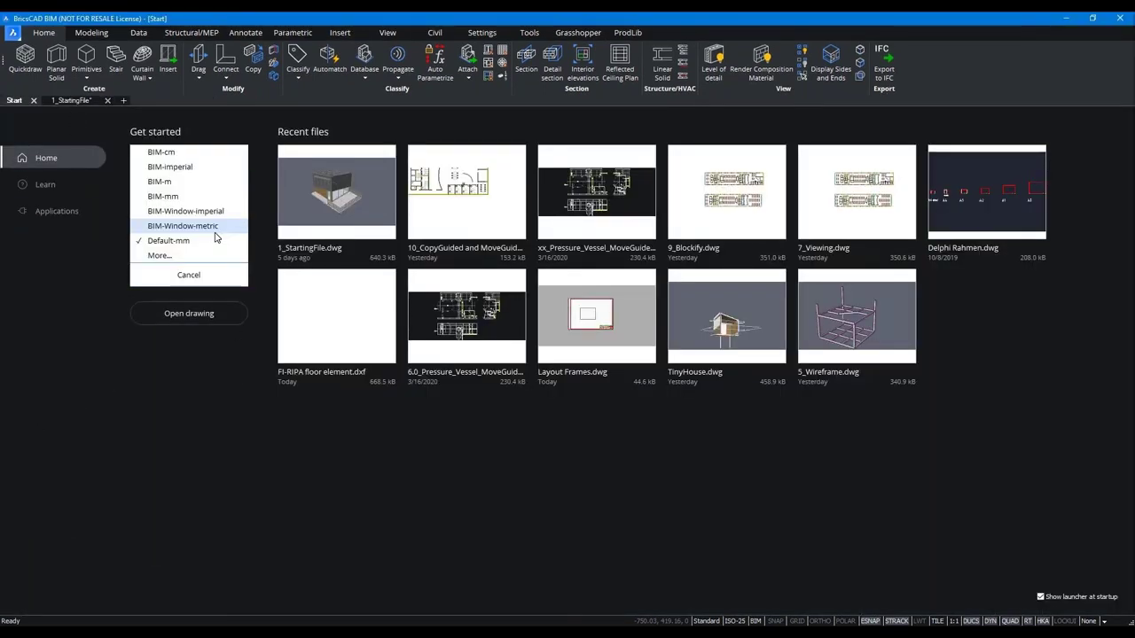
{"action": "left_click", "coordinate": [182, 154]}
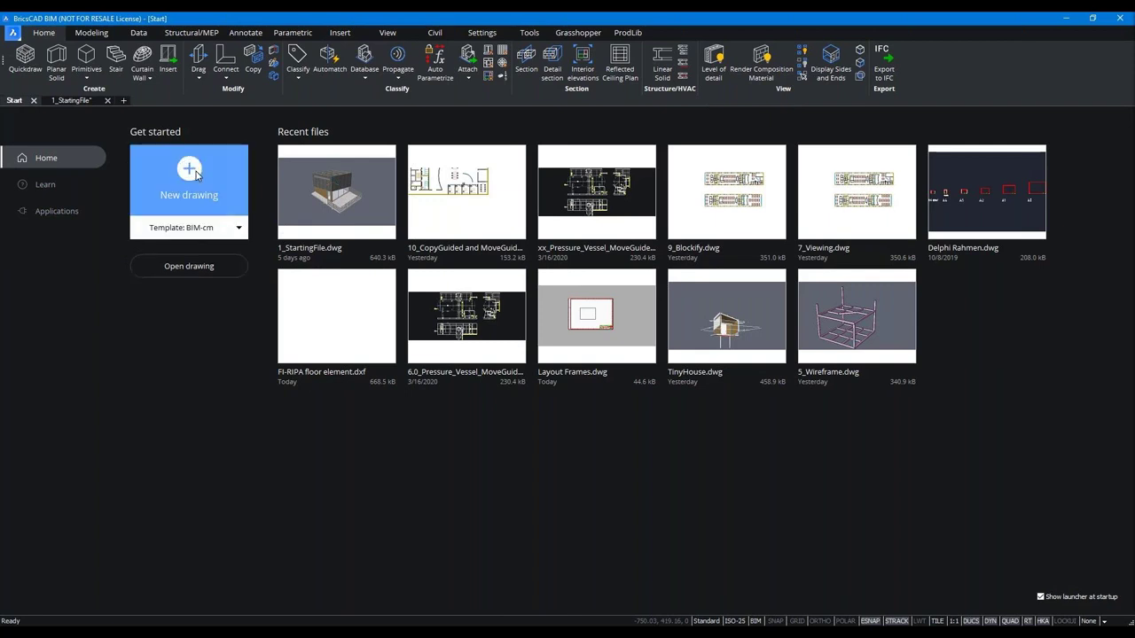
{"action": "left_click", "coordinate": [195, 172]}
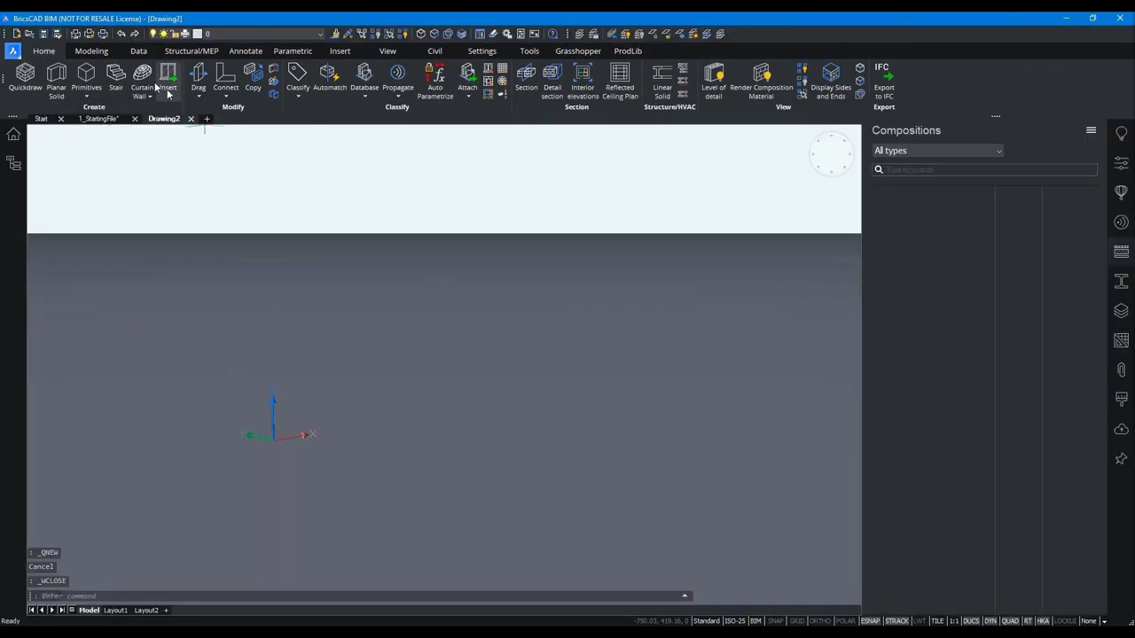
- Quickdraw a rectangular walled room starting near the origin
{"action": "left_click", "coordinate": [25, 75]}
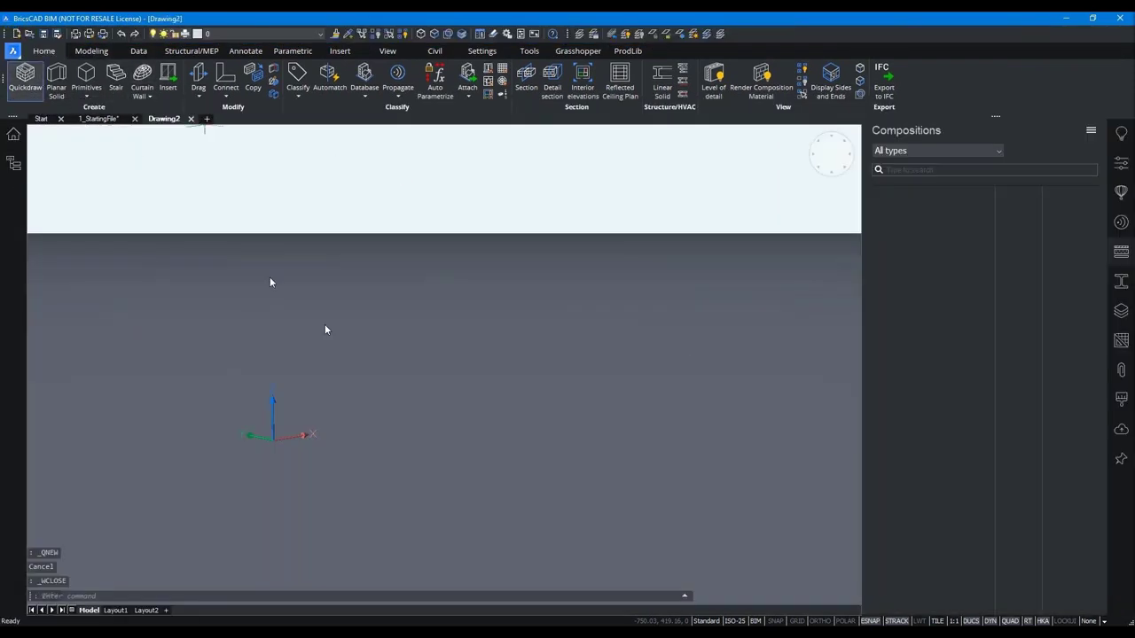
{"action": "left_click", "coordinate": [266, 435]}
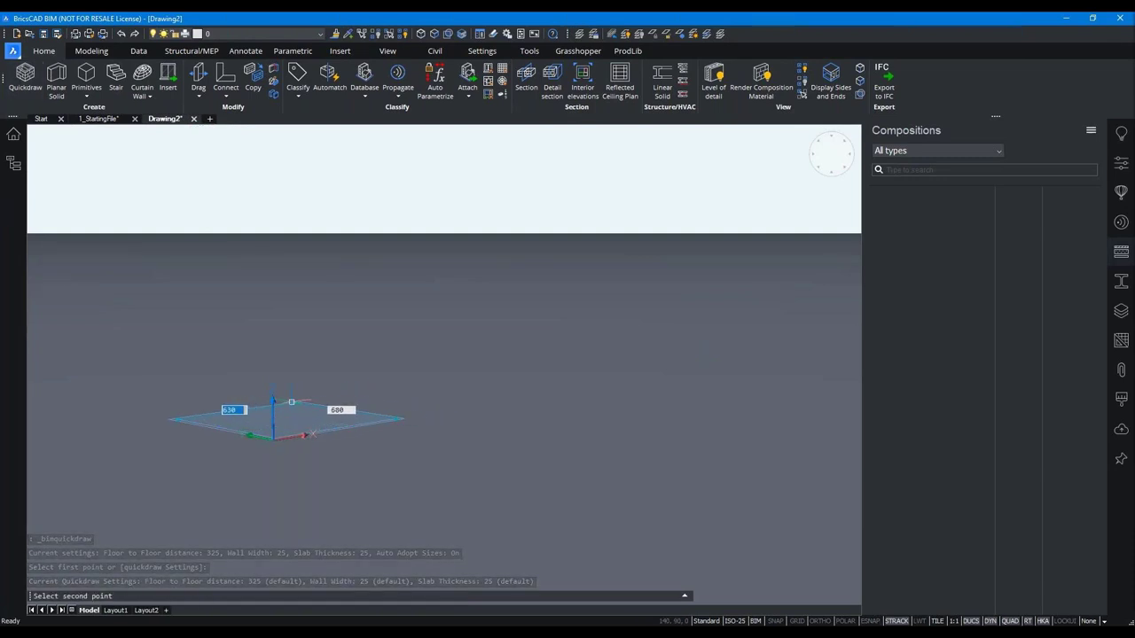
{"action": "left_click", "coordinate": [275, 393]}
{"action": "key", "text": "Escape"}
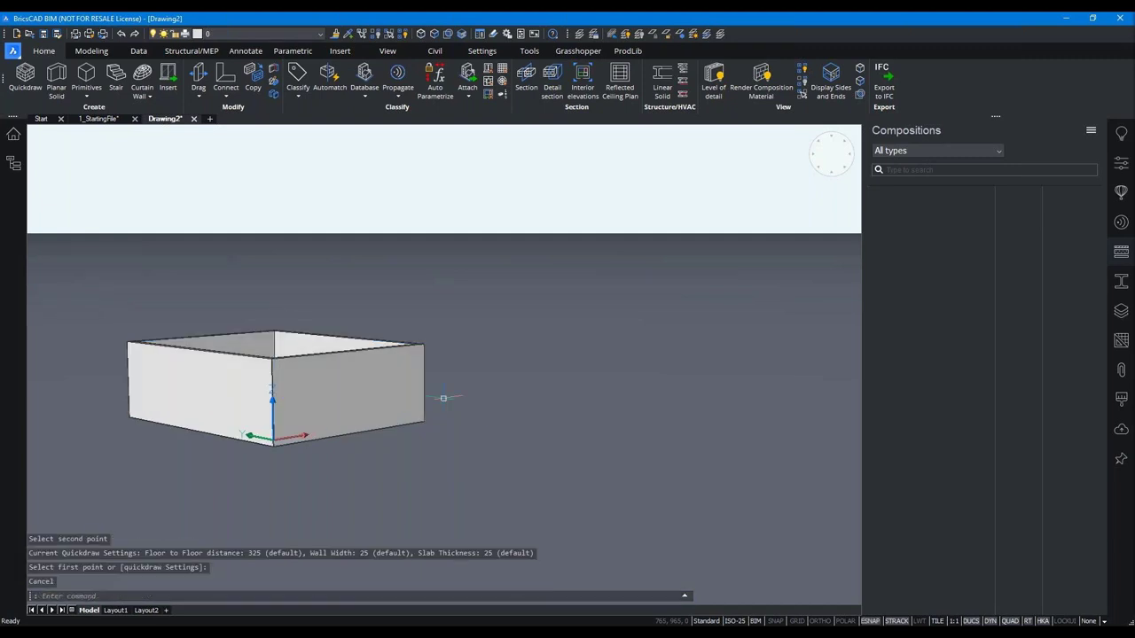
- Delete the room's two front walls and view it from above
{"action": "left_click", "coordinate": [359, 382]}
{"action": "left_click", "coordinate": [235, 393]}
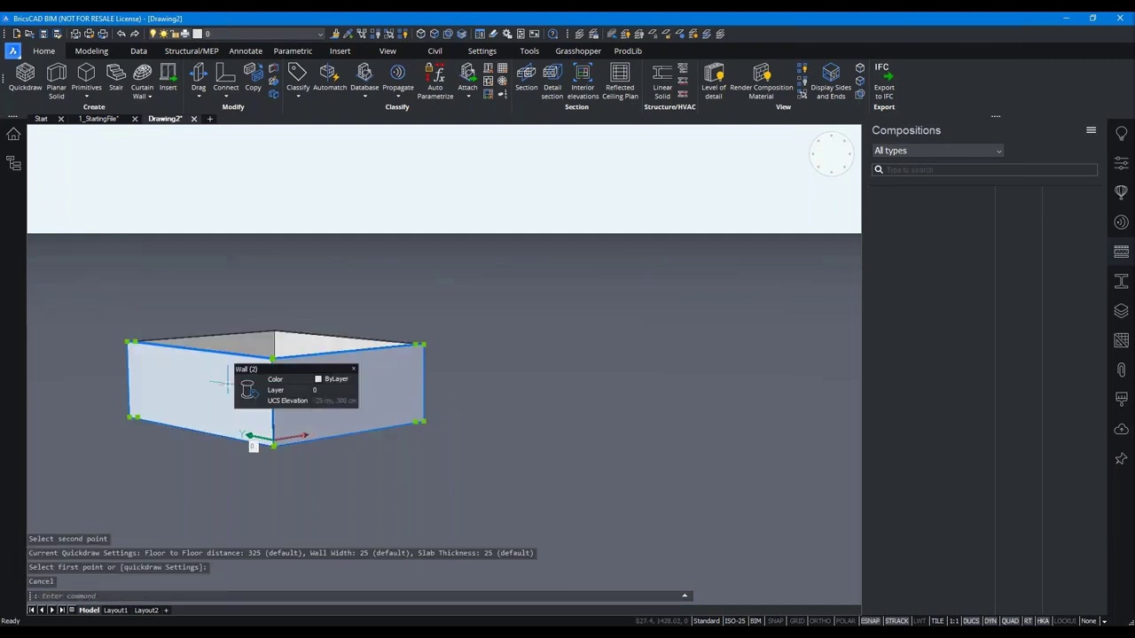
{"action": "key", "text": "Delete"}
{"action": "mouse_move", "coordinate": [457, 340]}
{"action": "middle_mouse_down", "text": "shift"}
{"action": "mouse_move", "coordinate": [594, 281]}
{"action": "mouse_move", "coordinate": [640, 274]}
{"action": "middle_mouse_up", "text": "shift"}
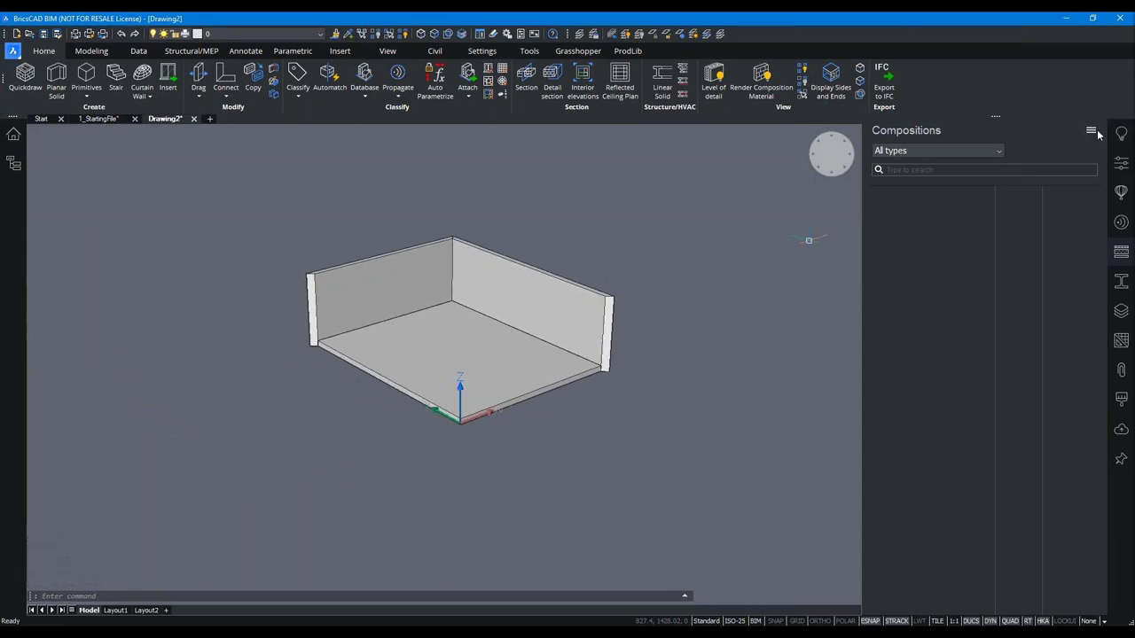
- Filter compositions to Slab and apply 'Floor, Concrete' to the floor slab
{"action": "left_click", "coordinate": [938, 151]}
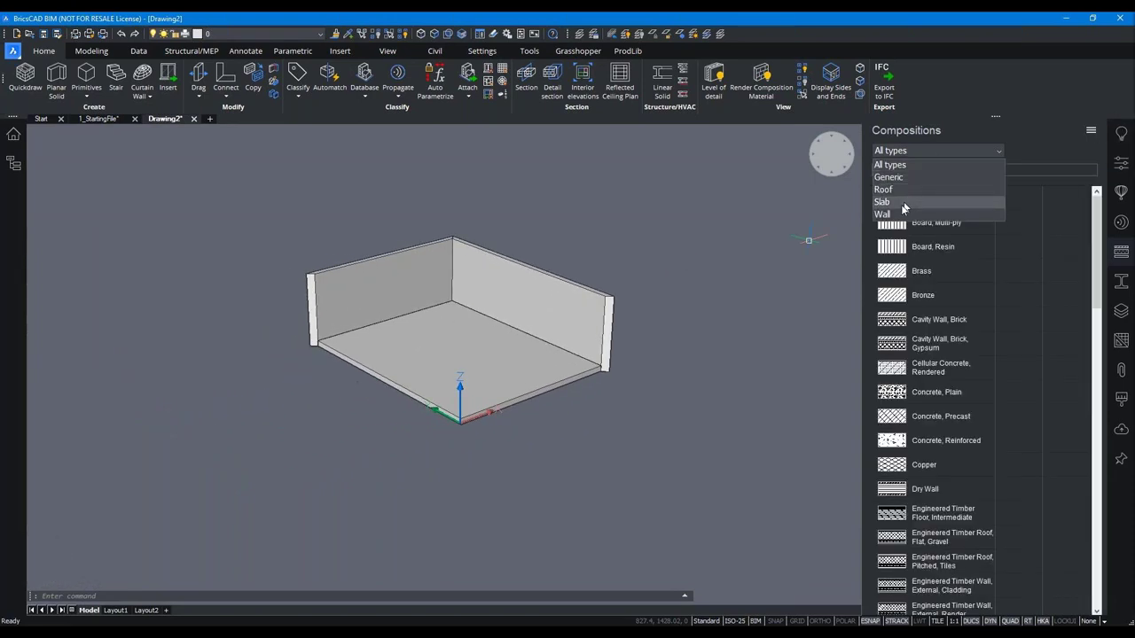
{"action": "left_click", "coordinate": [897, 209]}
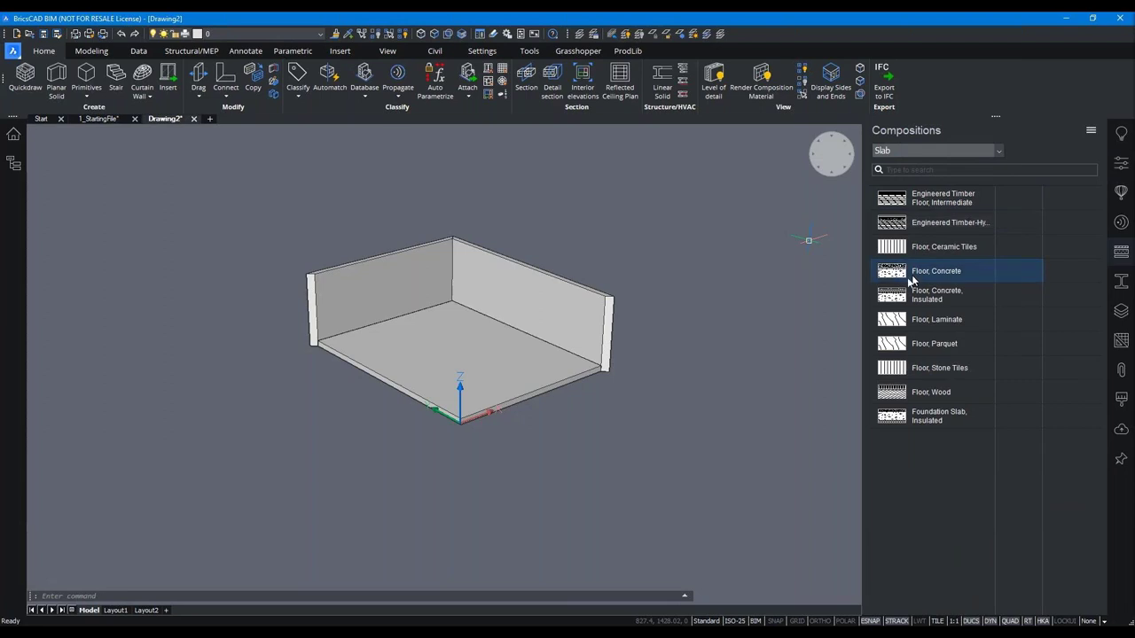
{"action": "left_click_drag", "start_coordinate": [592, 353], "coordinate": [493, 378]}
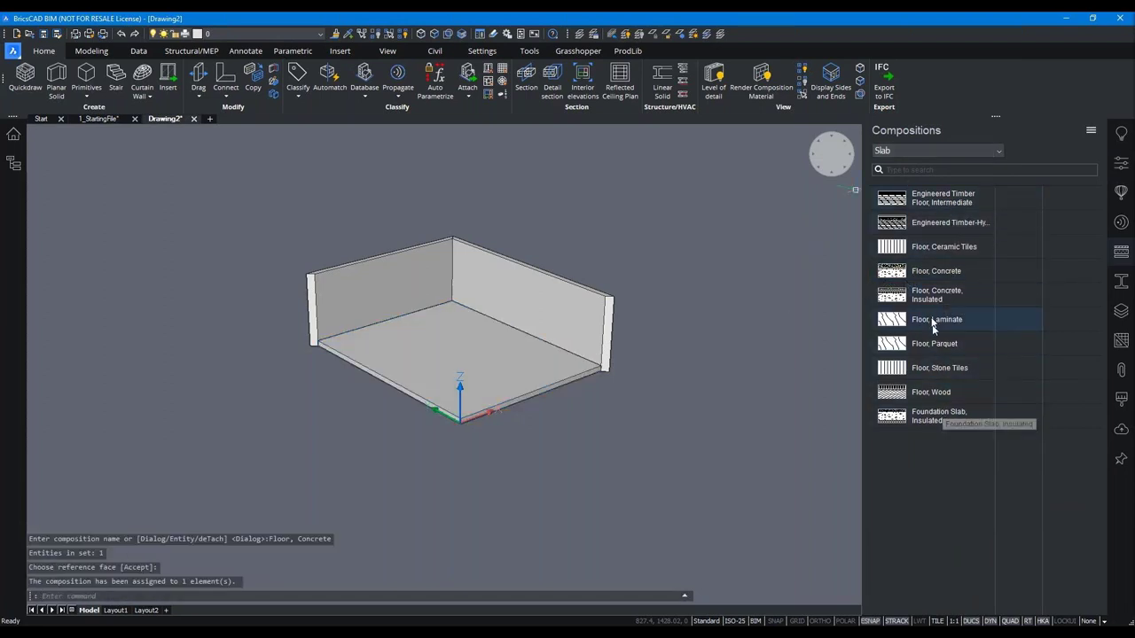
- Filter compositions to Wall and apply 'Cavity Wall, Brick' to the right wall
{"action": "left_click", "coordinate": [923, 155]}
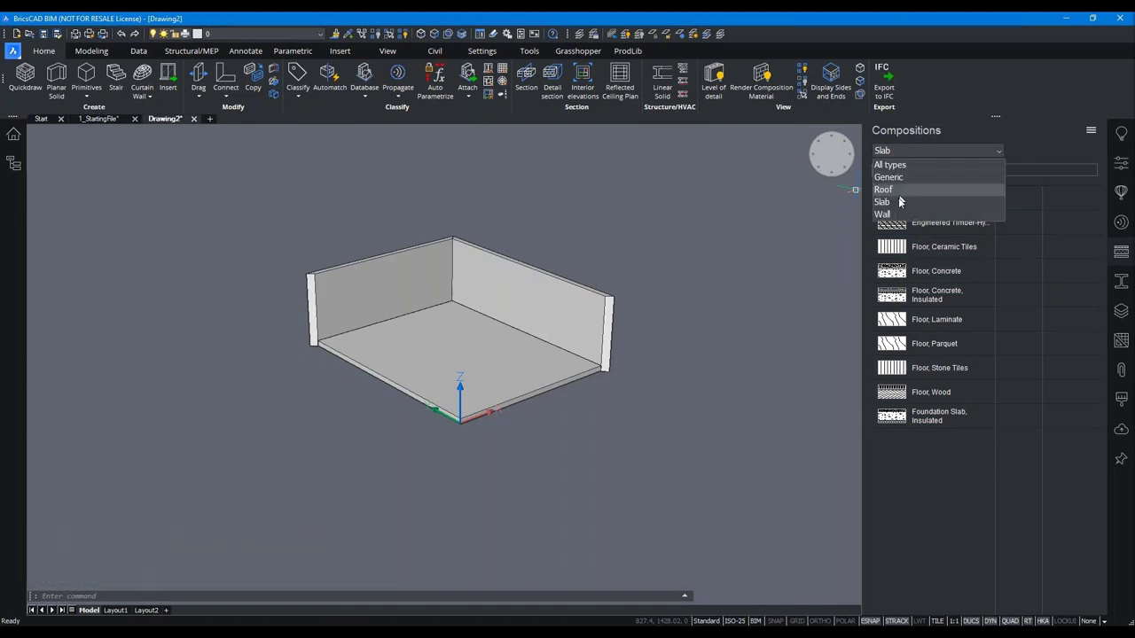
{"action": "left_click", "coordinate": [922, 188]}
{"action": "left_click_drag", "start_coordinate": [940, 204], "coordinate": [588, 309]}
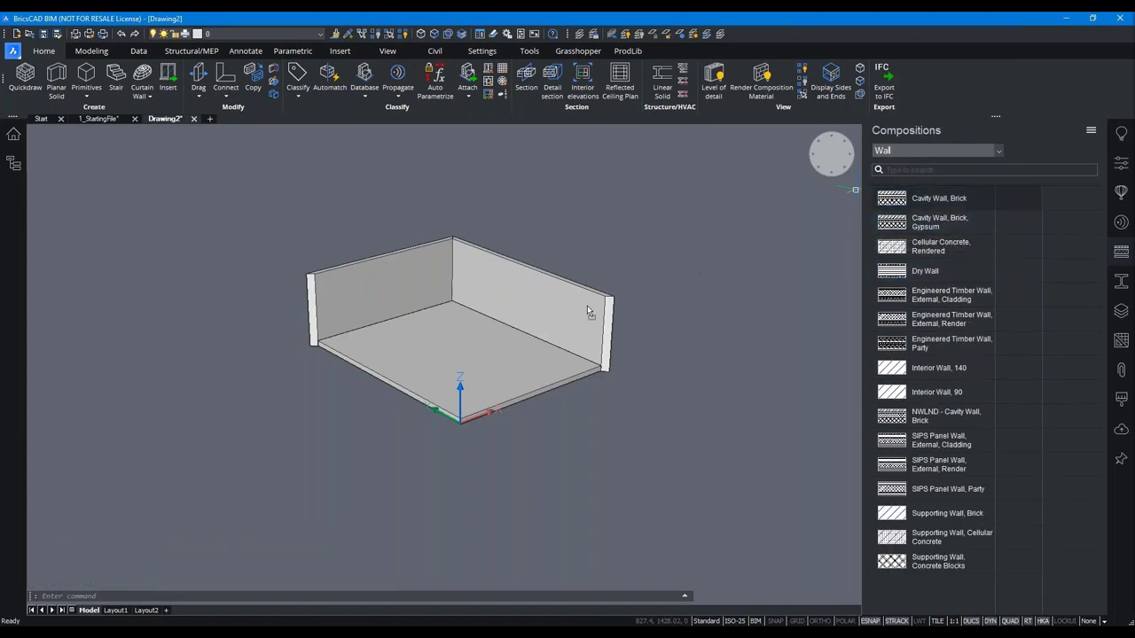
{"action": "key", "text": "Return"}
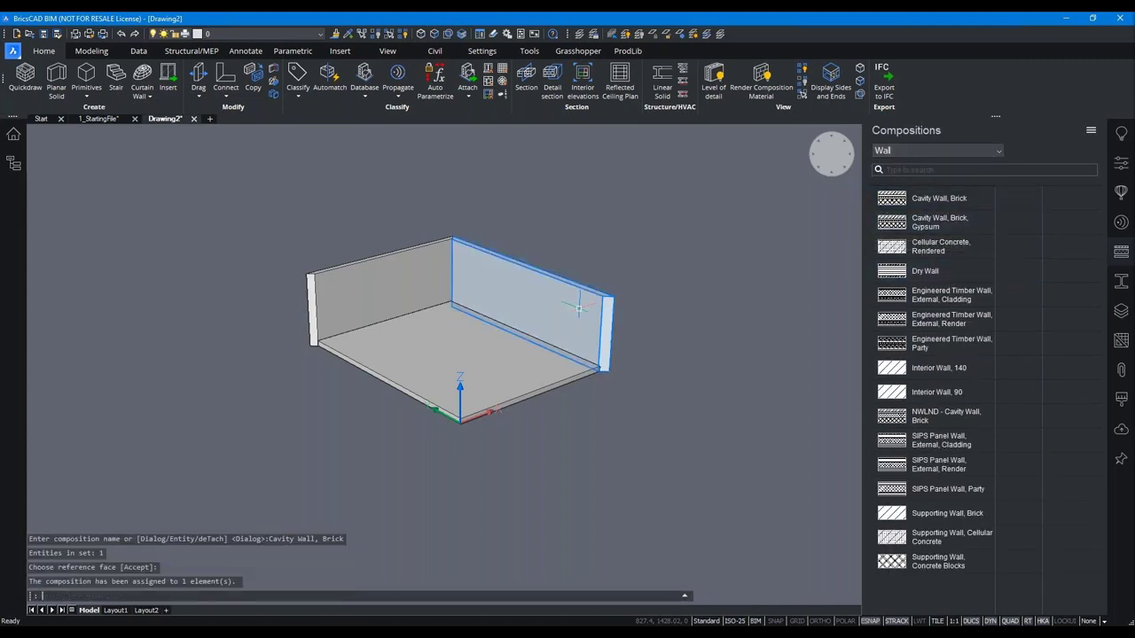
{"action": "scroll", "coordinate": [692, 335], "scroll_direction": "up", "scroll_amount": 2}
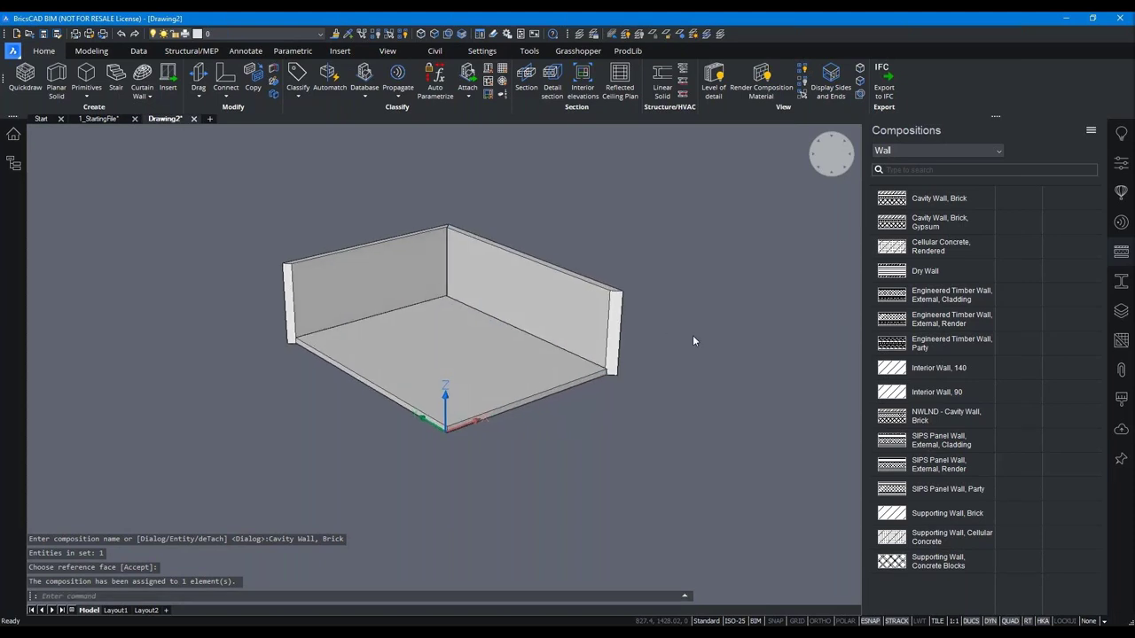
{"action": "scroll", "coordinate": [723, 343], "scroll_direction": "up", "scroll_amount": 2}
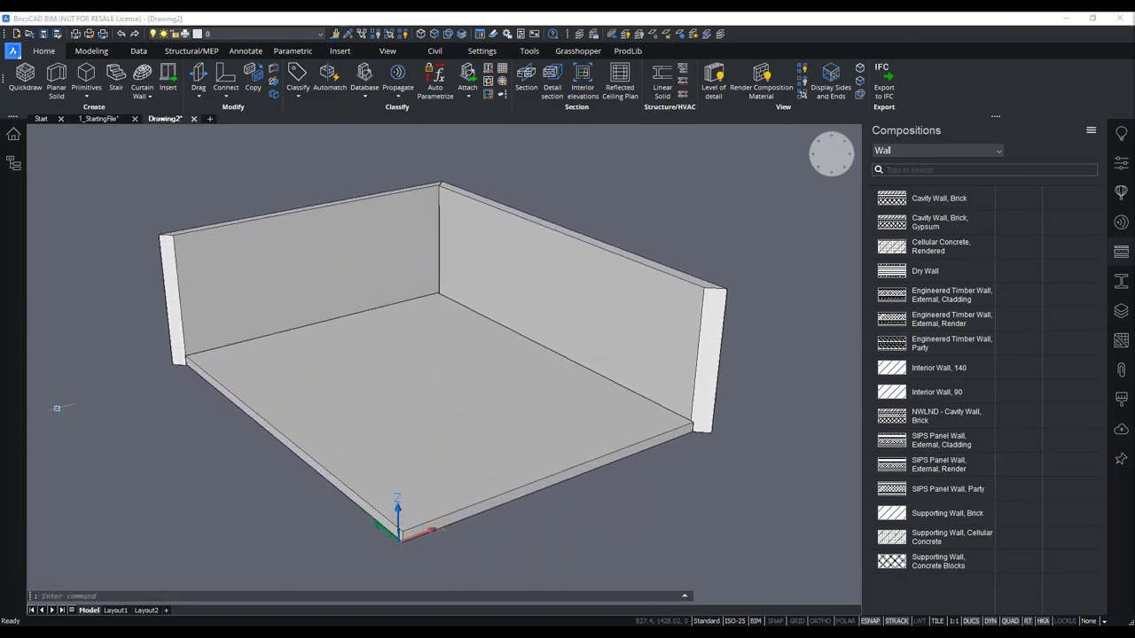
- Render composition materials at full level of detail and place a section clipping the front wall
{"action": "left_click", "coordinate": [756, 88]}
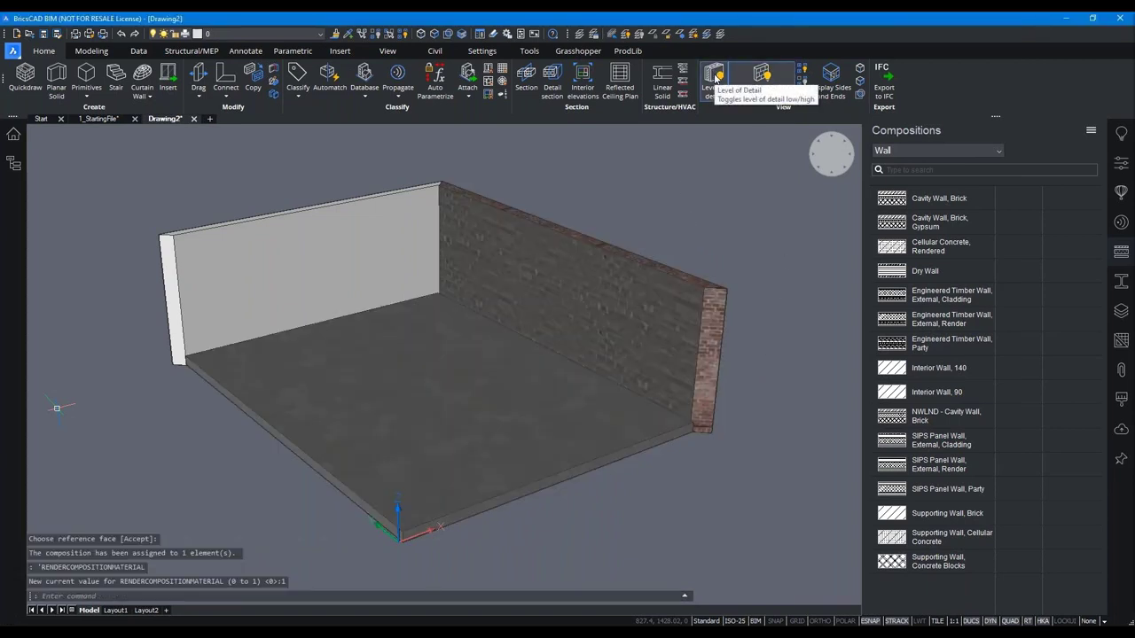
{"action": "left_click", "coordinate": [716, 80]}
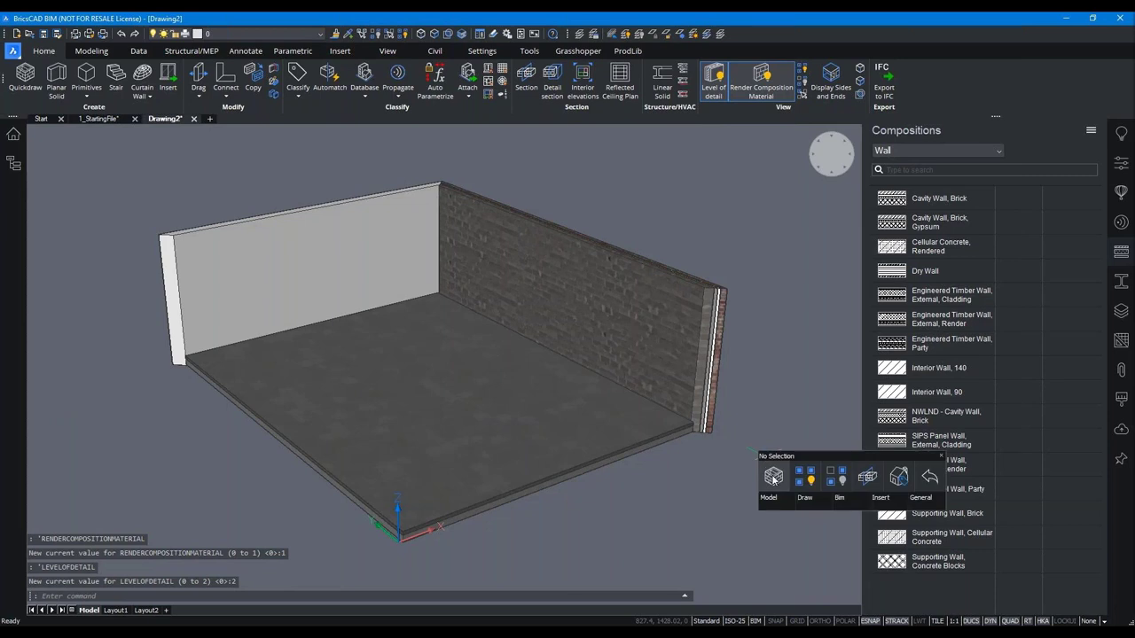
{"action": "left_click", "coordinate": [867, 476]}
{"action": "left_click", "coordinate": [694, 430]}
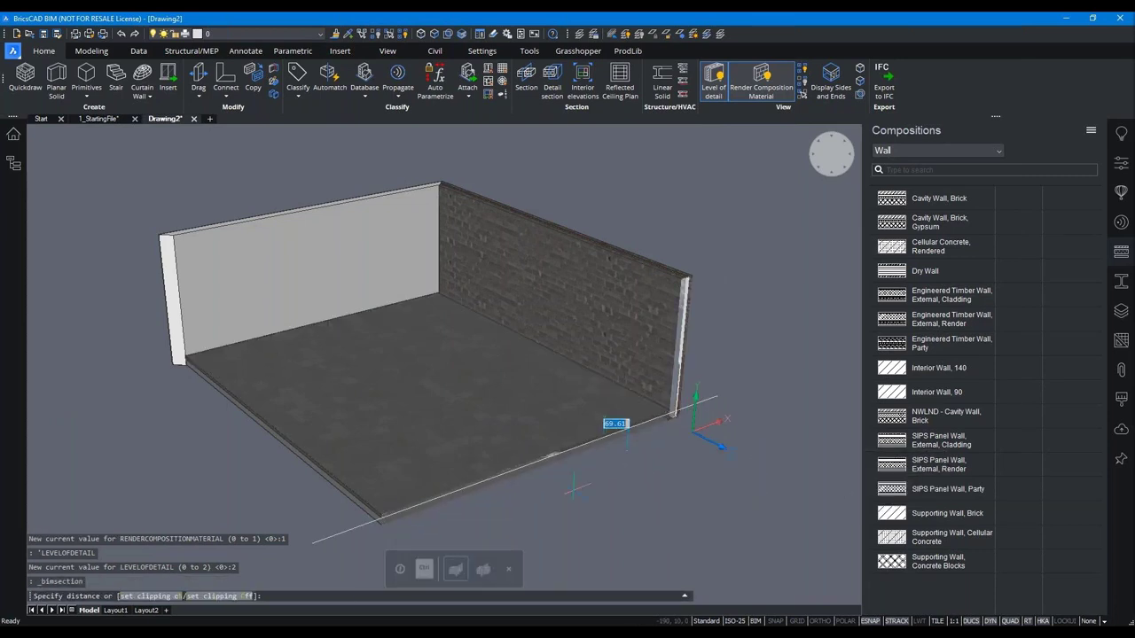
{"action": "left_click", "coordinate": [586, 430]}
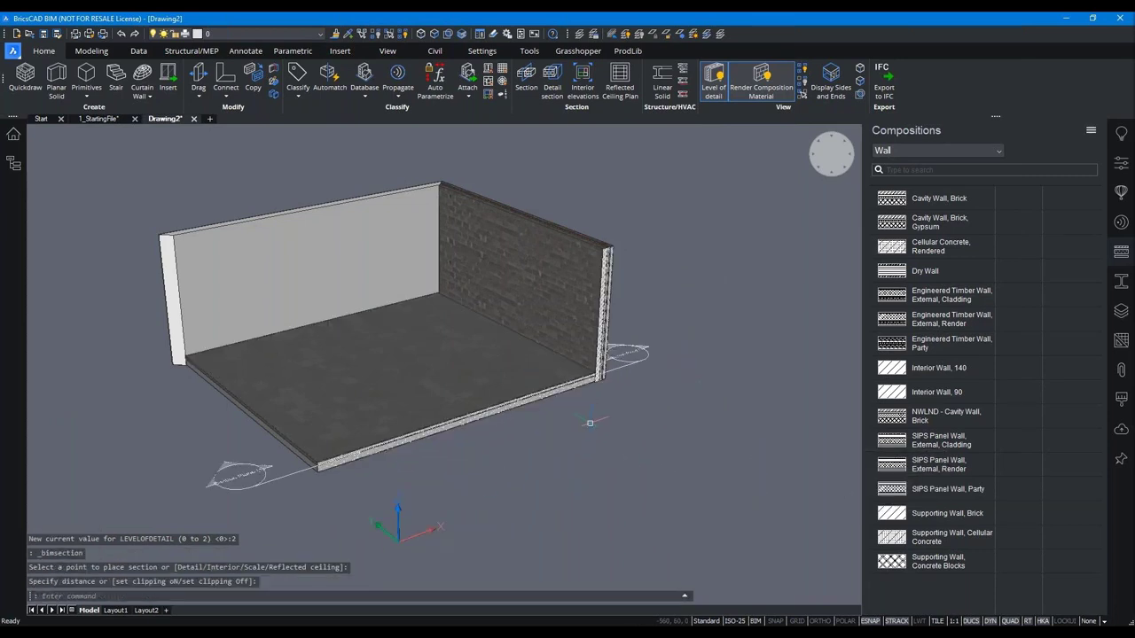
{"action": "scroll", "coordinate": [590, 422], "scroll_direction": "up", "scroll_amount": 5}
{"action": "middle_click_drag", "start_coordinate": [589, 390], "coordinate": [638, 348], "text": "shift"}
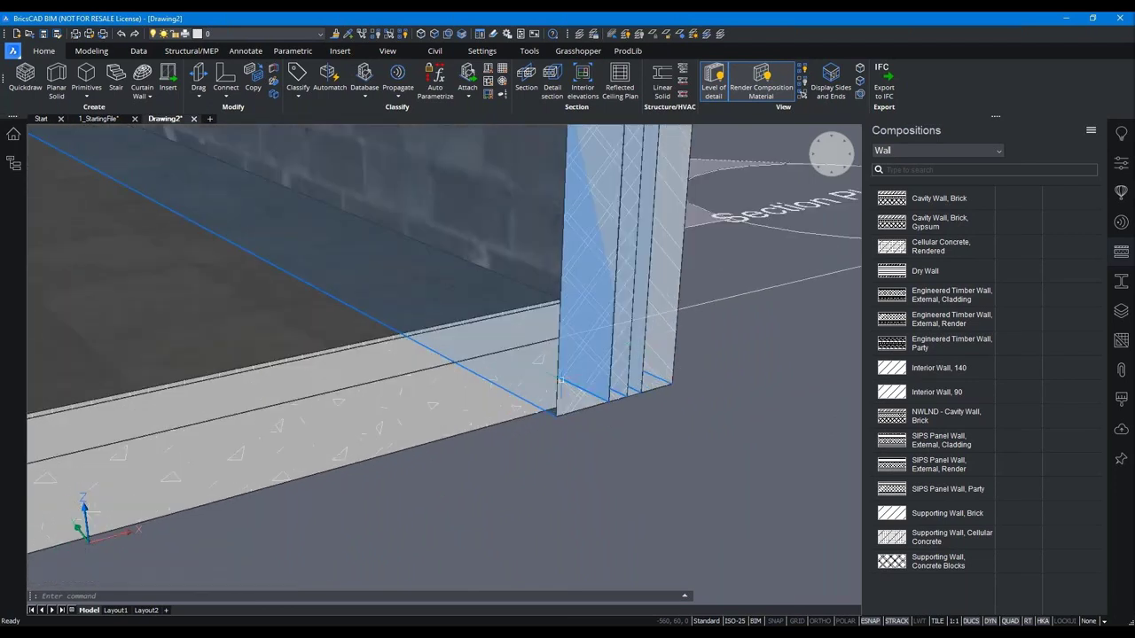
- Push and extrude the slab's side face into the wall with Subtract
{"action": "left_click", "coordinate": [438, 35]}
{"action": "left_click", "coordinate": [632, 377]}
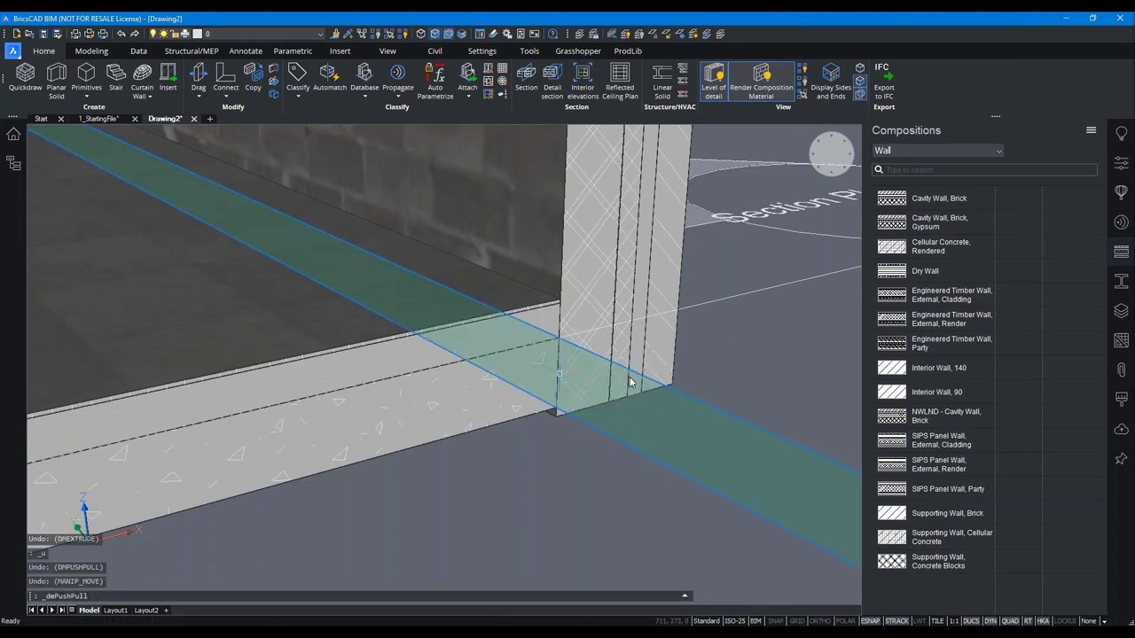
{"action": "key", "text": "ctrl"}
{"action": "left_click", "coordinate": [674, 382]}
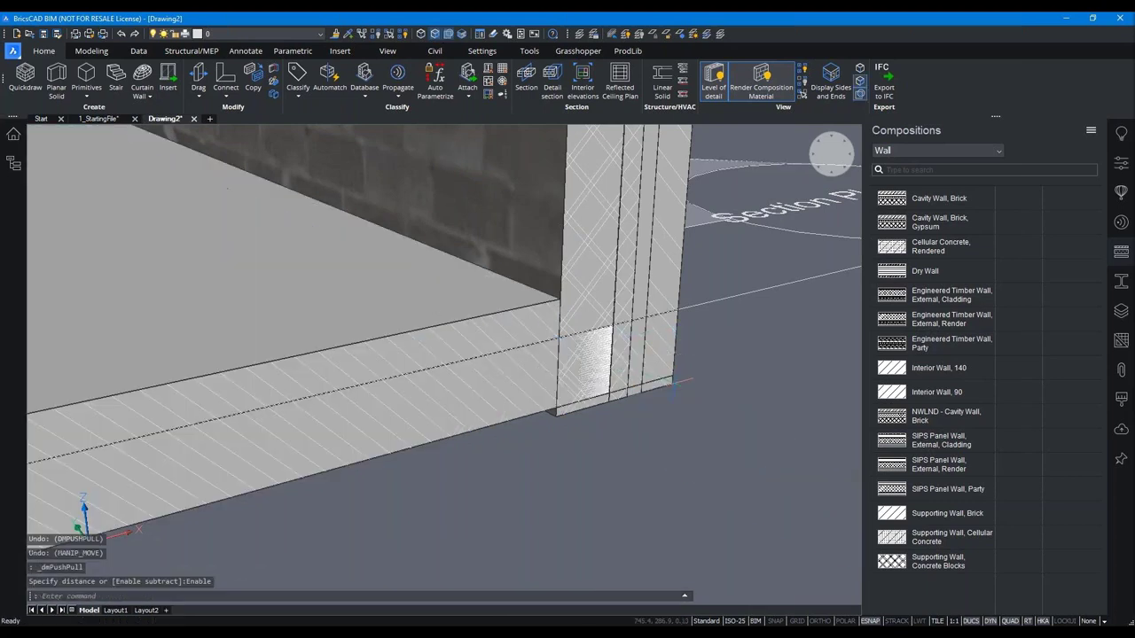
{"action": "left_click", "coordinate": [674, 382]}
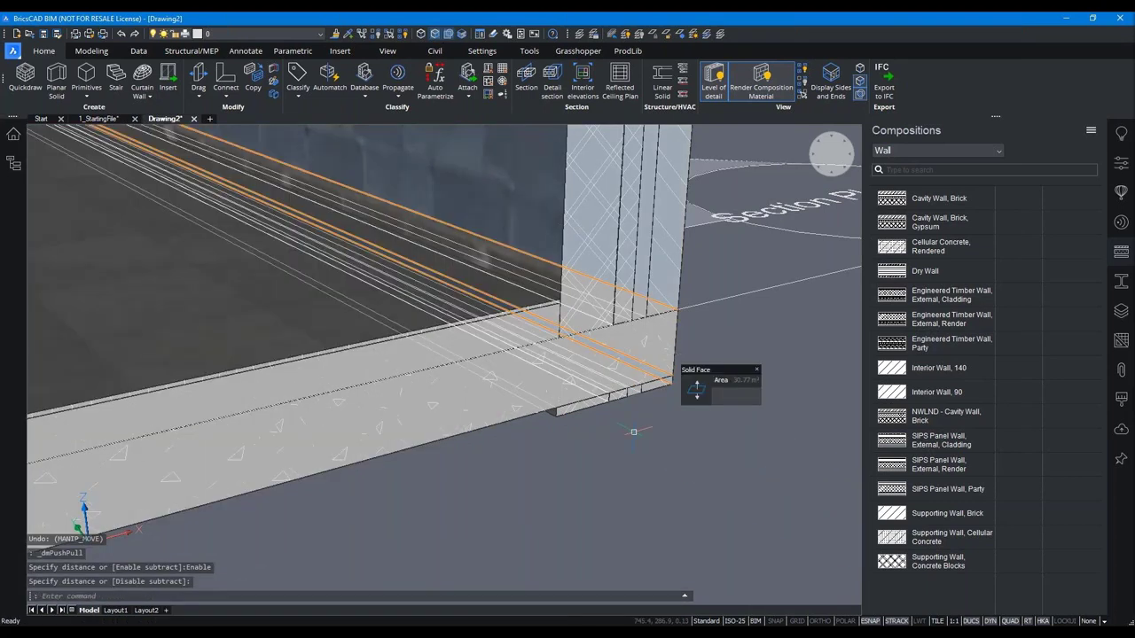
{"action": "left_click", "coordinate": [517, 418]}
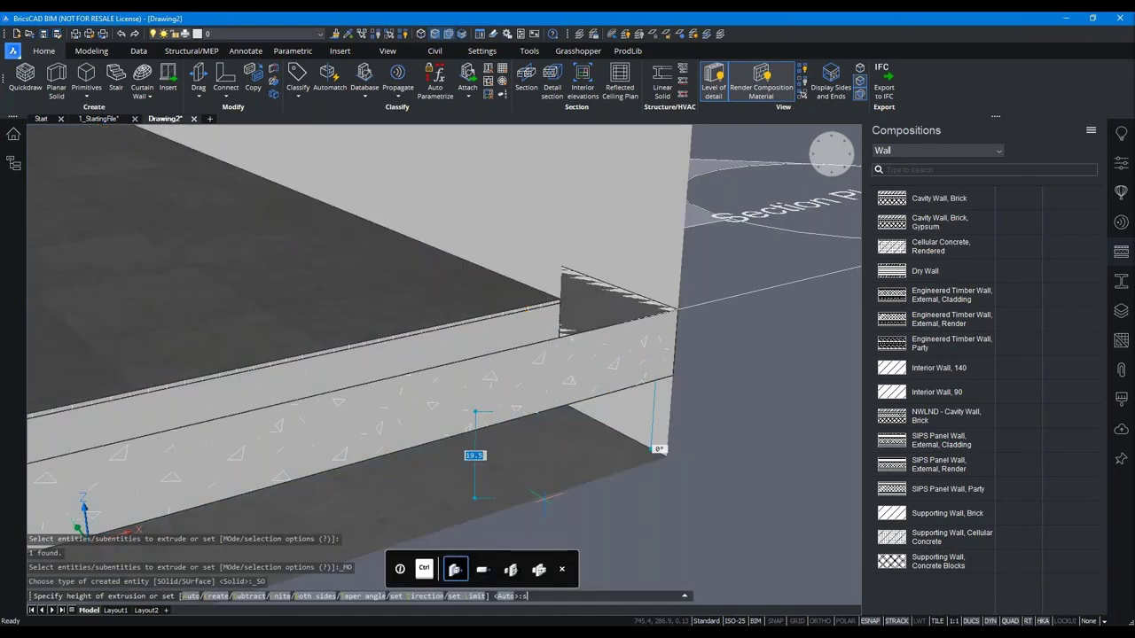
{"action": "key", "text": "Return"}
{"action": "left_click", "coordinate": [558, 511]}
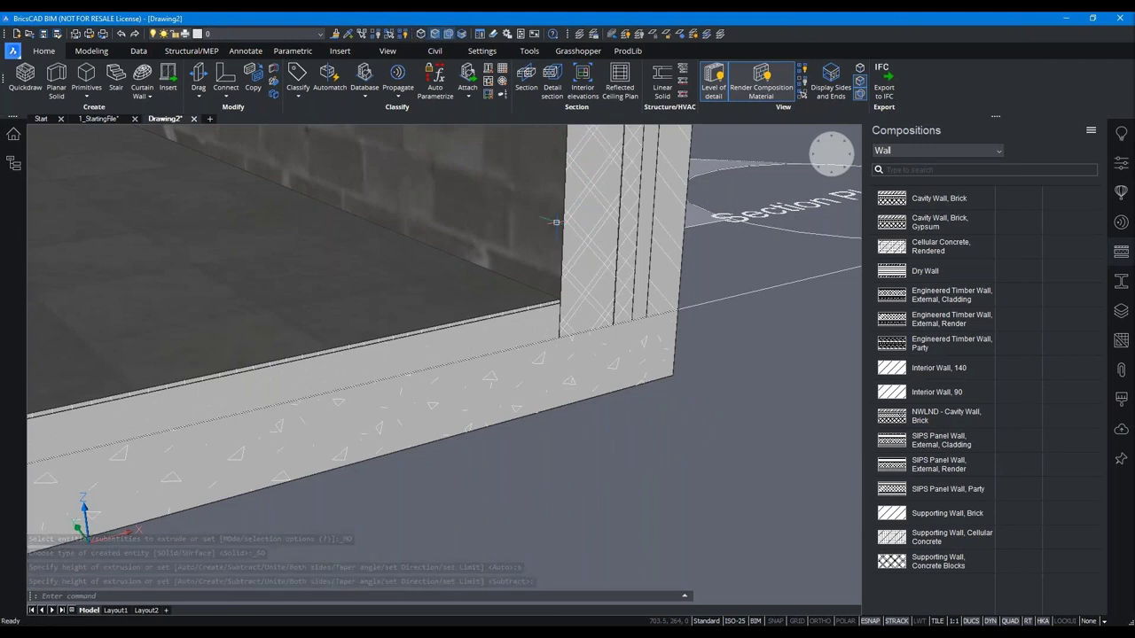
- Push the wall faces, including the long wall face, with subtraction enabled
{"action": "scroll", "coordinate": [555, 221], "scroll_direction": "up", "scroll_amount": 2}
{"action": "left_click", "coordinate": [725, 394]}
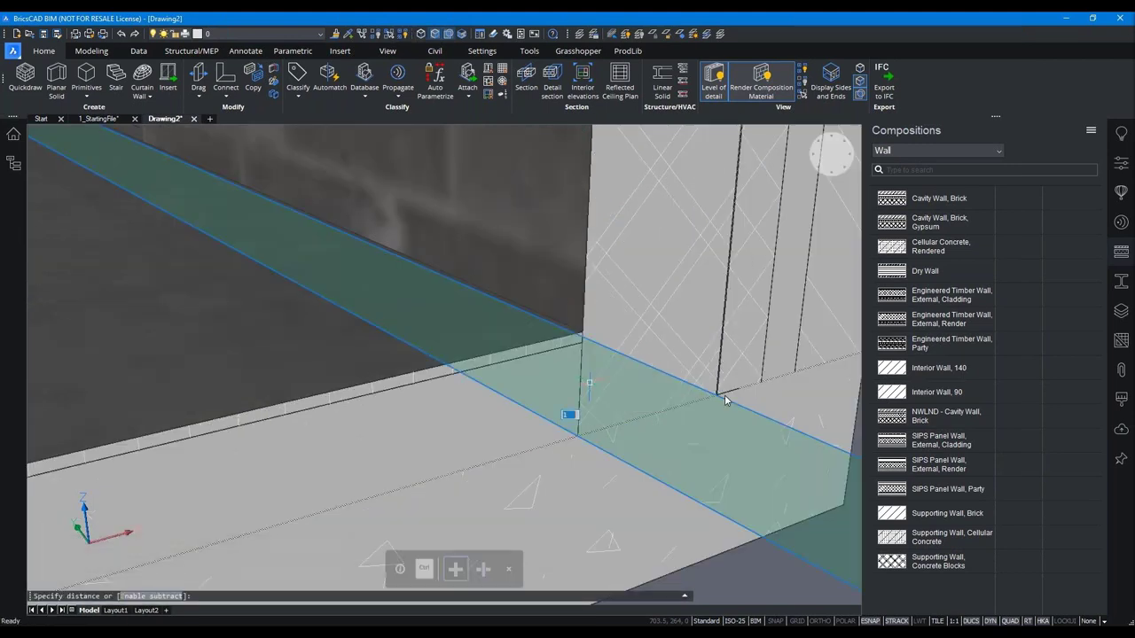
{"action": "key", "text": "ctrl"}
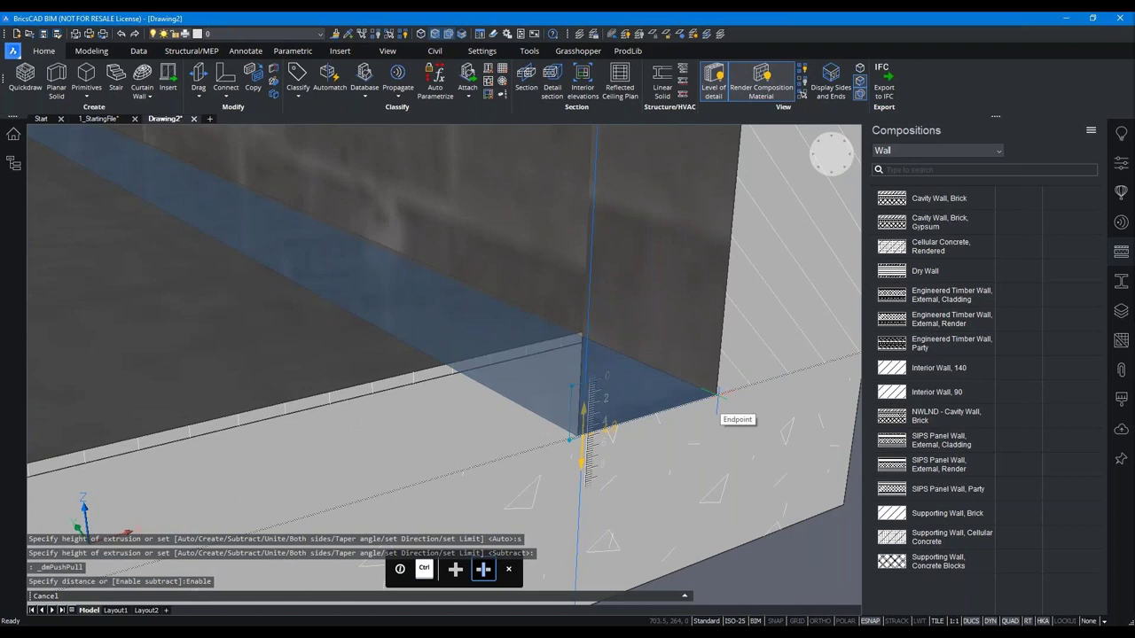
{"action": "left_click", "coordinate": [703, 404]}
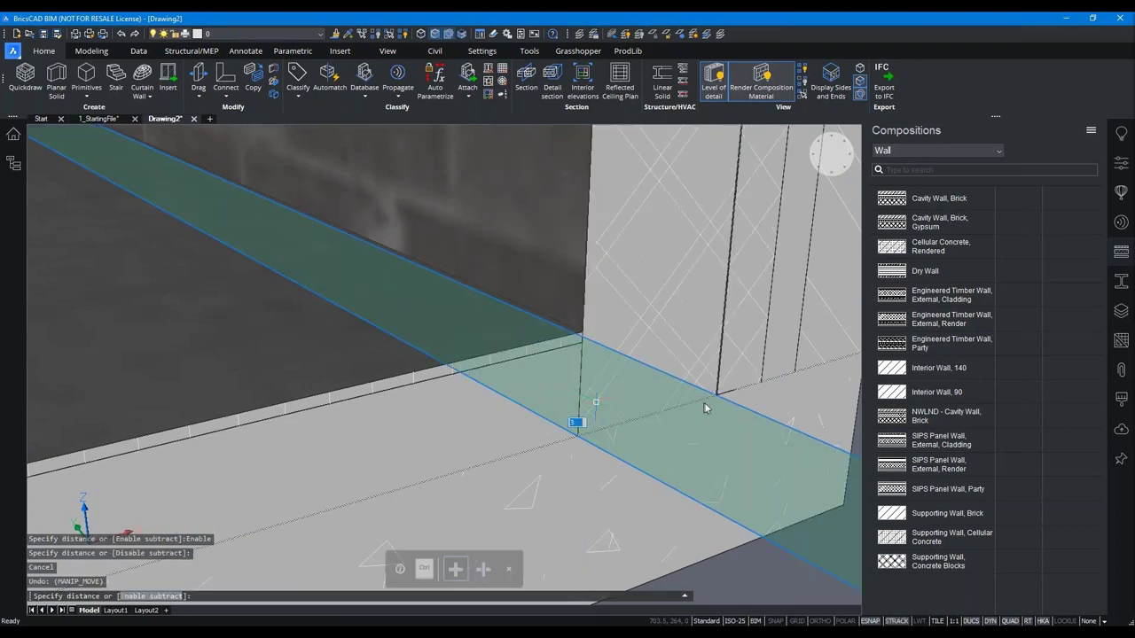
{"action": "key", "text": "ctrl"}
{"action": "left_click", "coordinate": [715, 396]}
- Extend the slab's bottom face into the wall, then isolate the slab
{"action": "scroll", "coordinate": [715, 396], "scroll_direction": "down", "scroll_amount": 3}
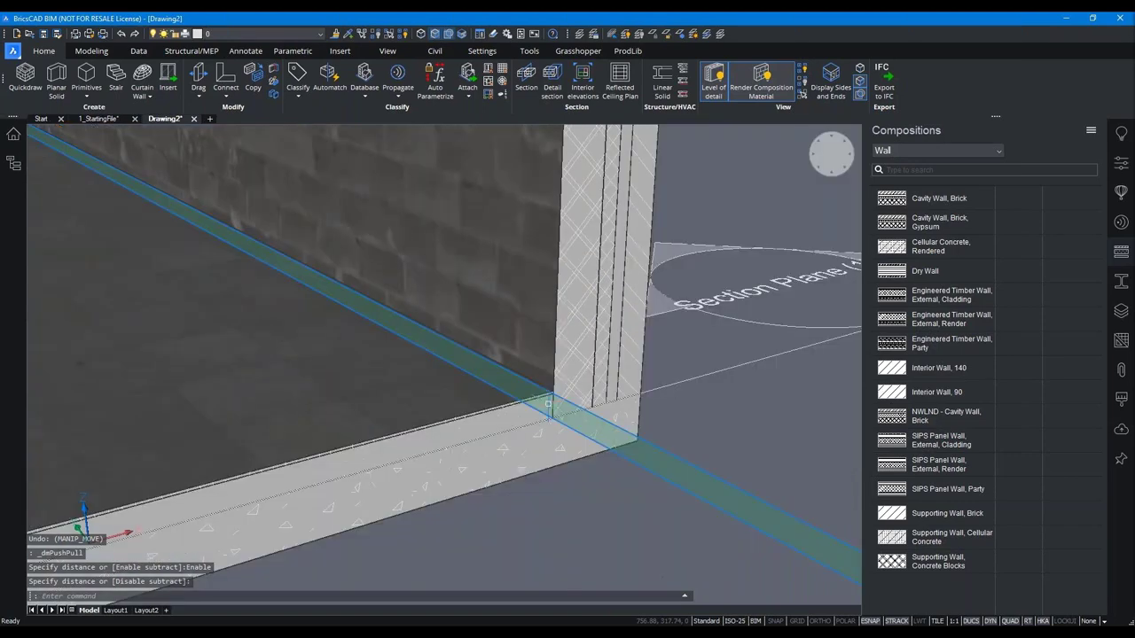
{"action": "scroll", "coordinate": [546, 404], "scroll_direction": "up", "scroll_amount": 2}
{"action": "left_click", "coordinate": [592, 407]}
{"action": "key", "text": "ctrl"}
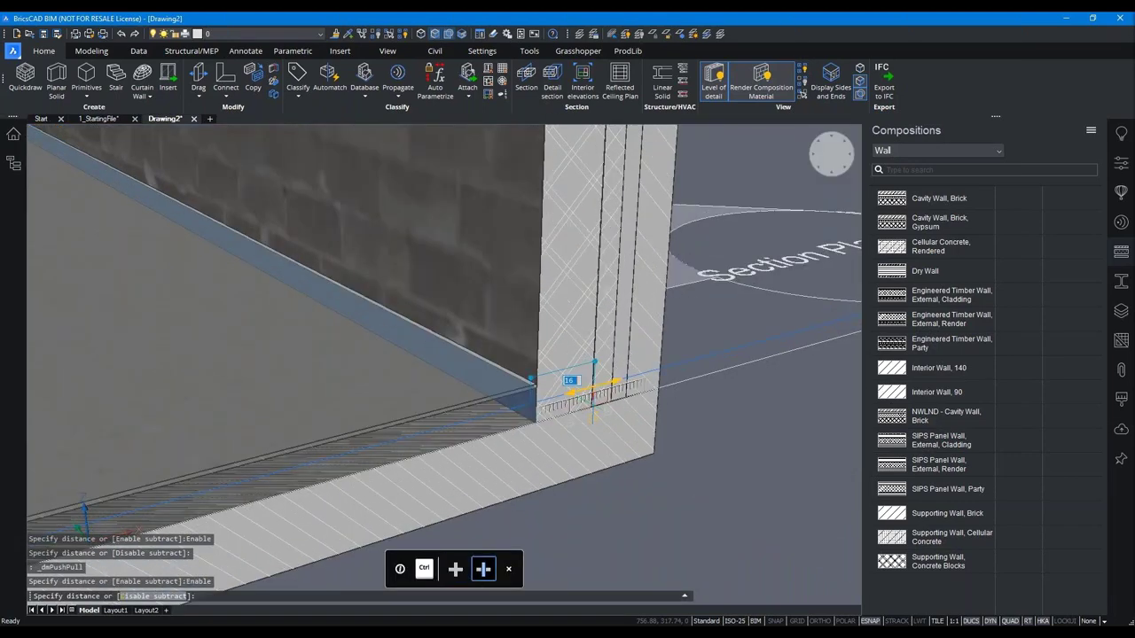
{"action": "left_click", "coordinate": [592, 394]}
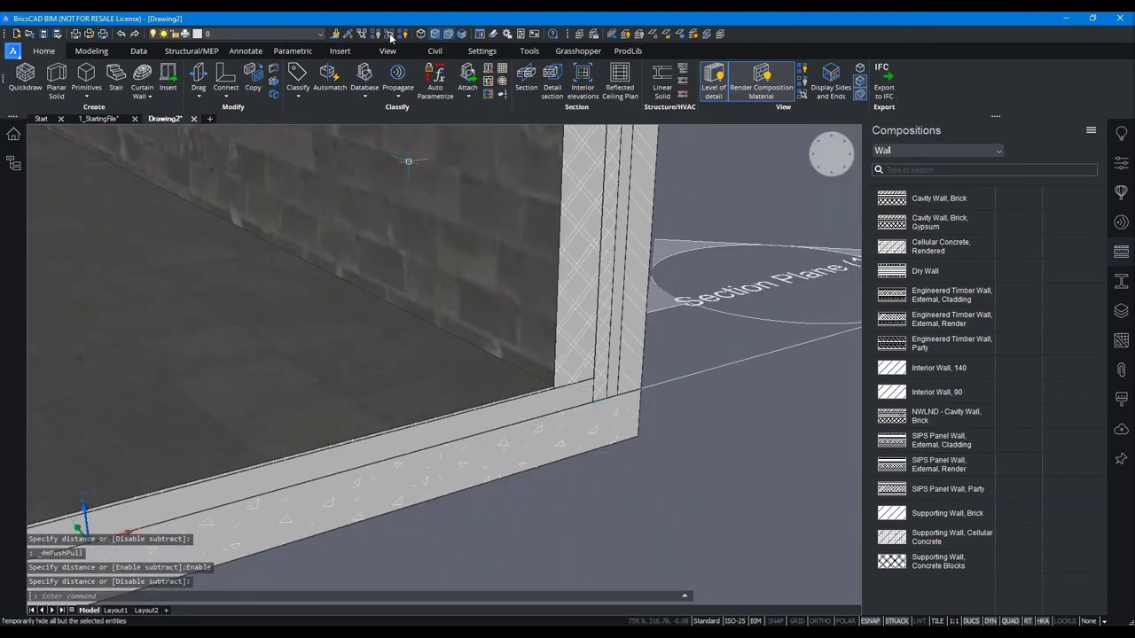
{"action": "left_click", "coordinate": [618, 417]}
{"action": "key", "text": "Return"}
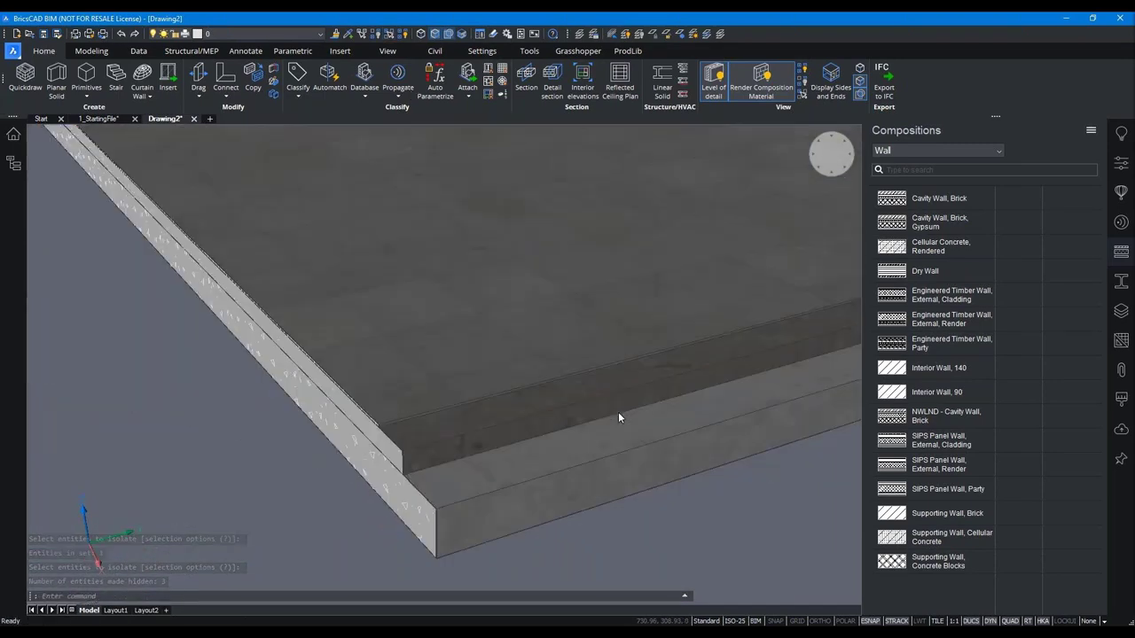
- Open MainOffice.dwg through File > Open
{"action": "left_click", "coordinate": [13, 51]}
{"action": "left_click", "coordinate": [35, 93]}
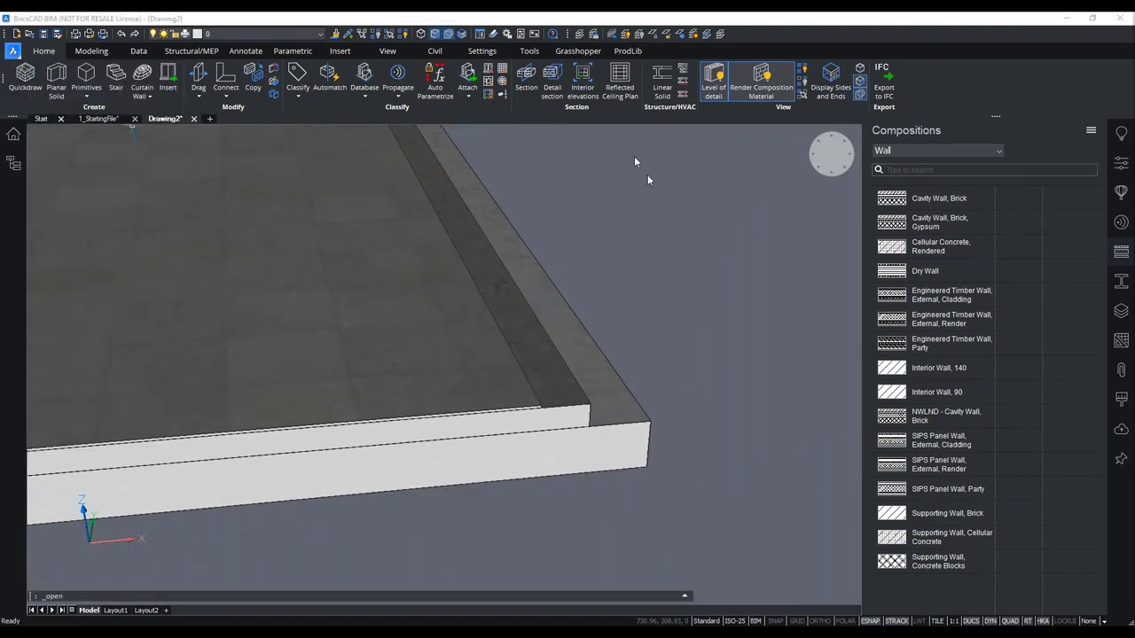
{"action": "left_click", "coordinate": [363, 376]}
- Open MainOffice and clip the building with its section plane
{"action": "left_click", "coordinate": [583, 431]}
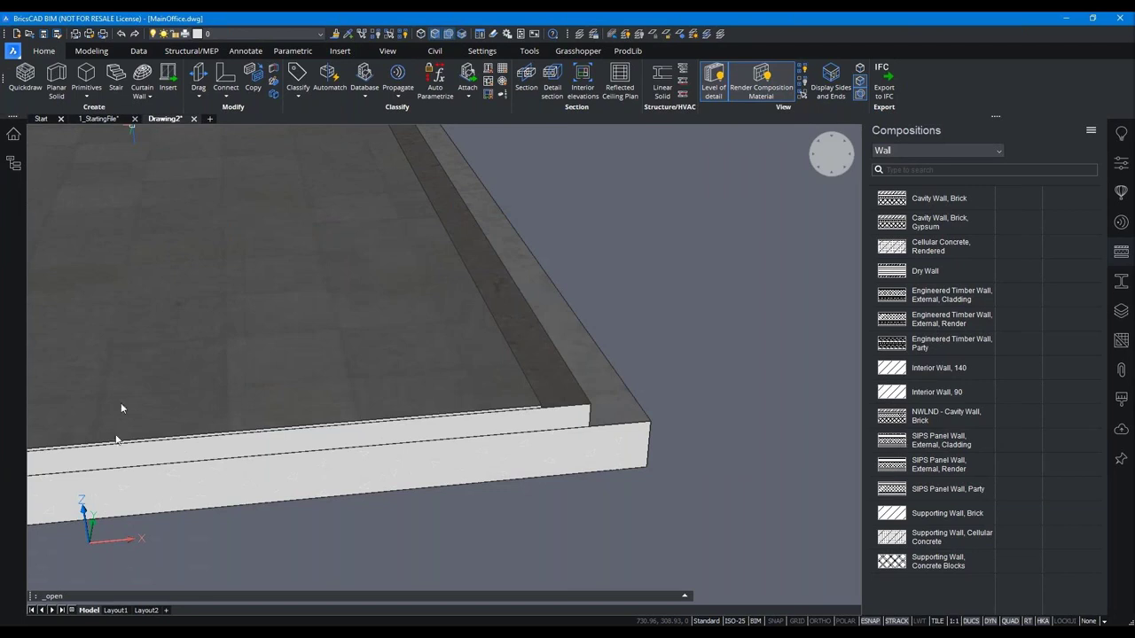
{"action": "left_click", "coordinate": [178, 331]}
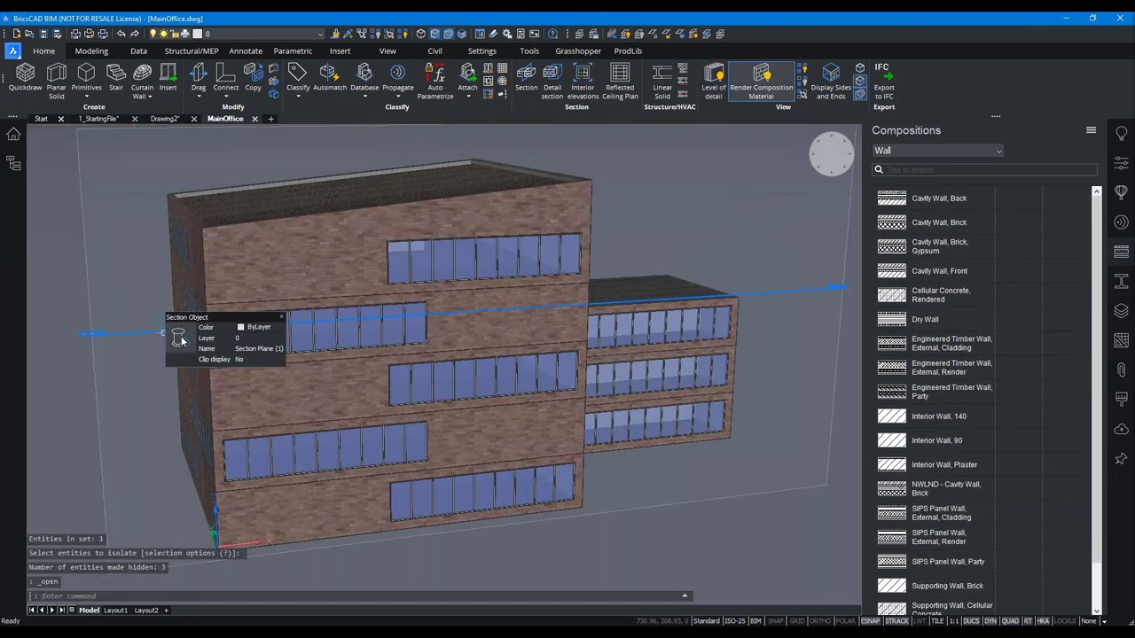
{"action": "left_click", "coordinate": [213, 344]}
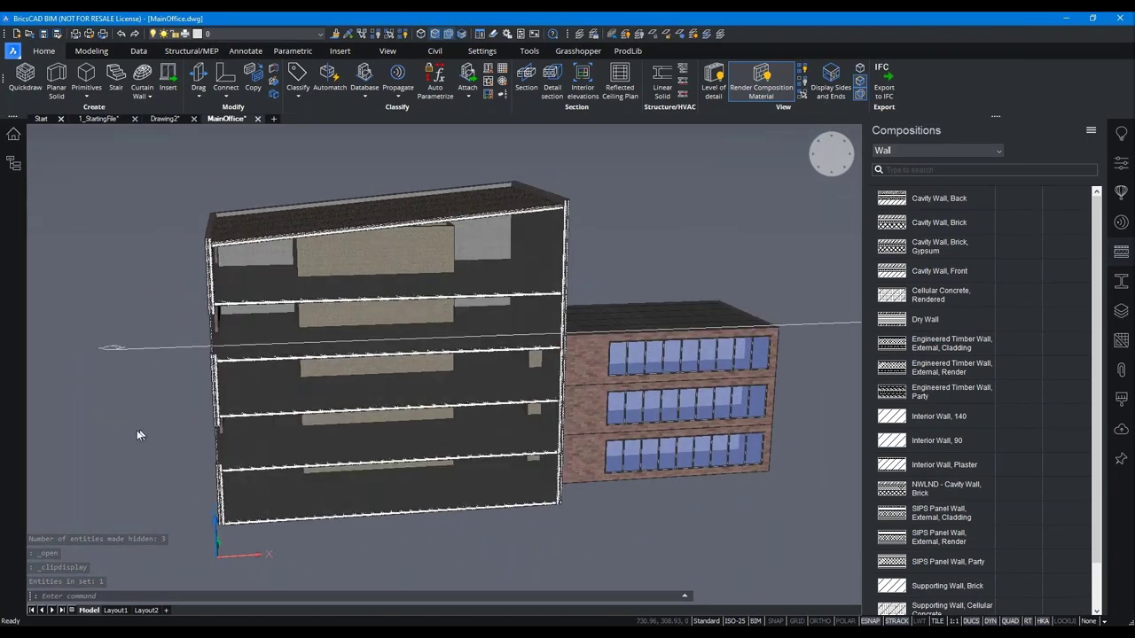
- Zoom into a floor slab–facade junction and set the level of detail to 2
{"action": "scroll", "coordinate": [135, 433], "scroll_direction": "up", "scroll_amount": 5}
{"action": "mouse_move", "coordinate": [178, 408]}
{"action": "middle_mouse_down"}
{"action": "mouse_move", "coordinate": [272, 382]}
{"action": "mouse_move", "coordinate": [438, 479]}
{"action": "middle_mouse_up"}
{"action": "scroll", "coordinate": [438, 479], "scroll_direction": "up", "scroll_amount": 2}
{"action": "scroll", "coordinate": [428, 452], "scroll_direction": "up", "scroll_amount": 2}
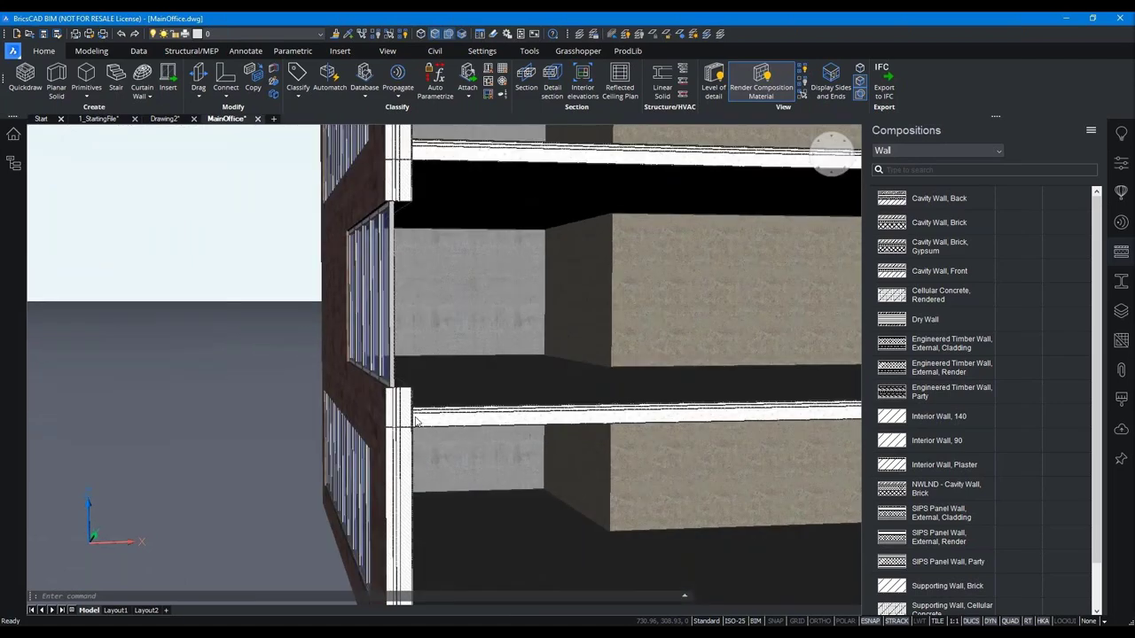
{"action": "scroll", "coordinate": [417, 430], "scroll_direction": "up", "scroll_amount": 2}
{"action": "scroll", "coordinate": [415, 423], "scroll_direction": "up", "scroll_amount": 2}
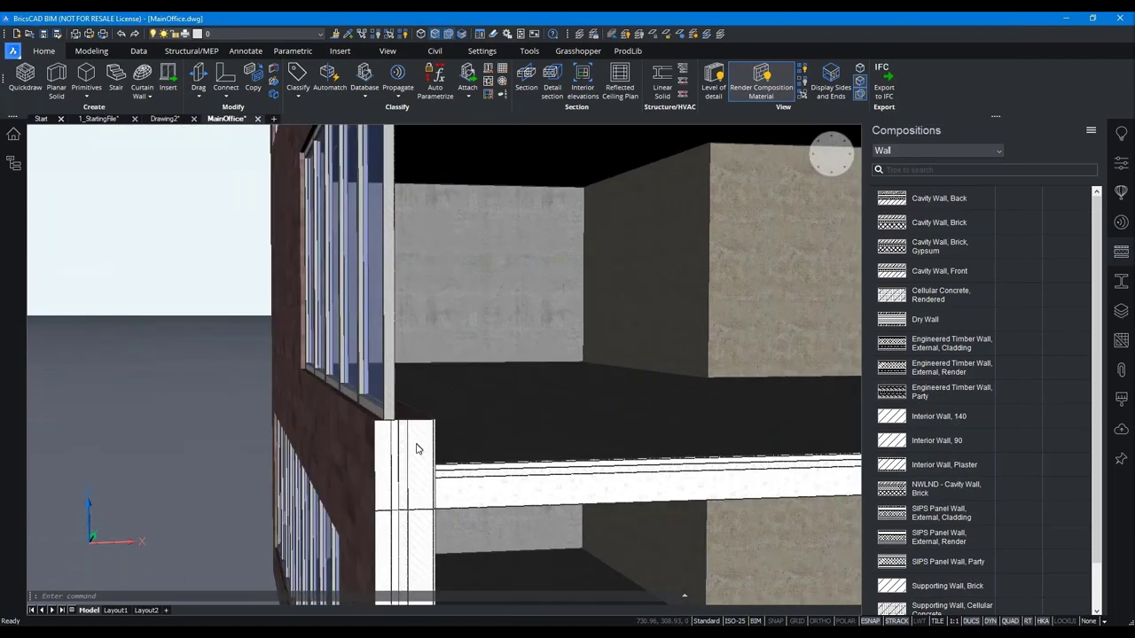
{"action": "scroll", "coordinate": [417, 448], "scroll_direction": "down", "scroll_amount": 1}
{"action": "scroll", "coordinate": [446, 483], "scroll_direction": "up", "scroll_amount": 1}
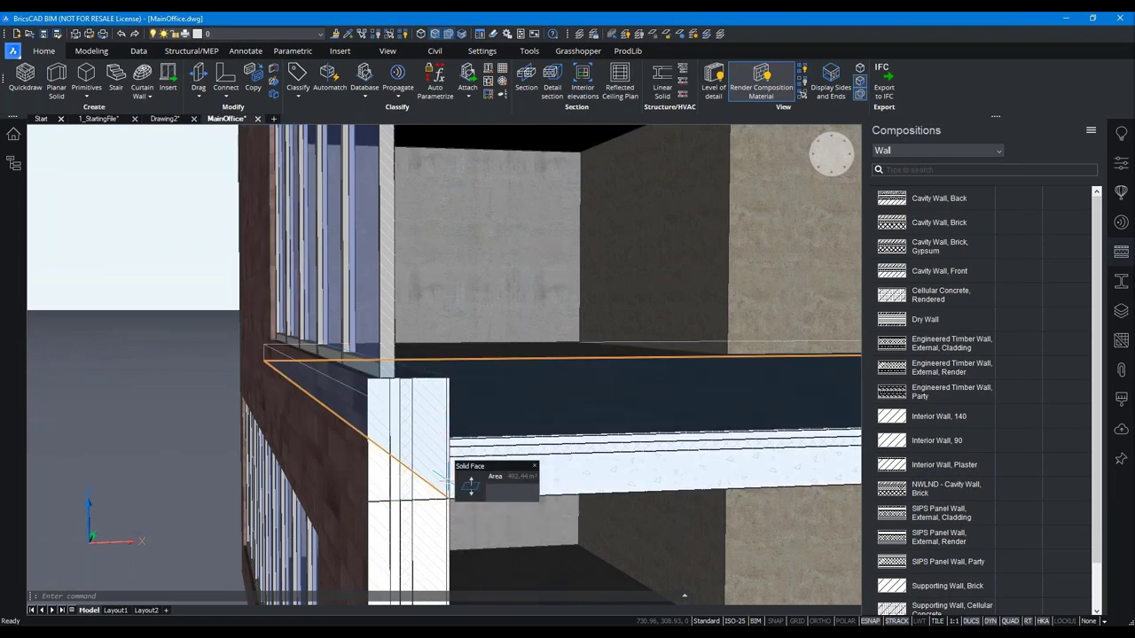
{"action": "left_click", "coordinate": [725, 74]}
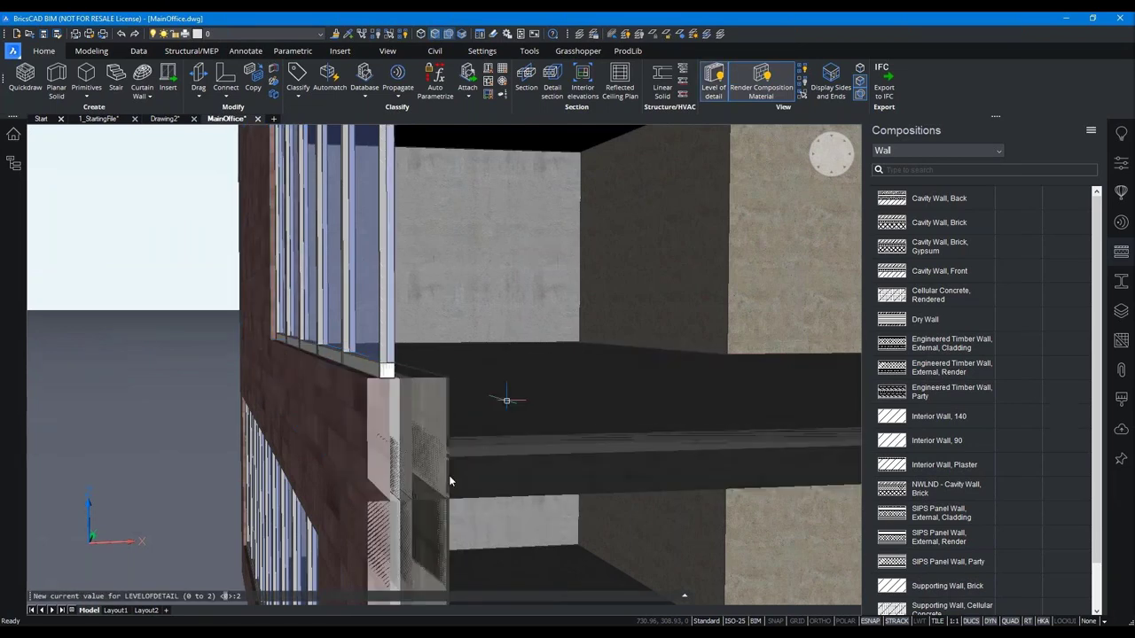
{"action": "scroll", "coordinate": [447, 483], "scroll_direction": "up", "scroll_amount": 2}
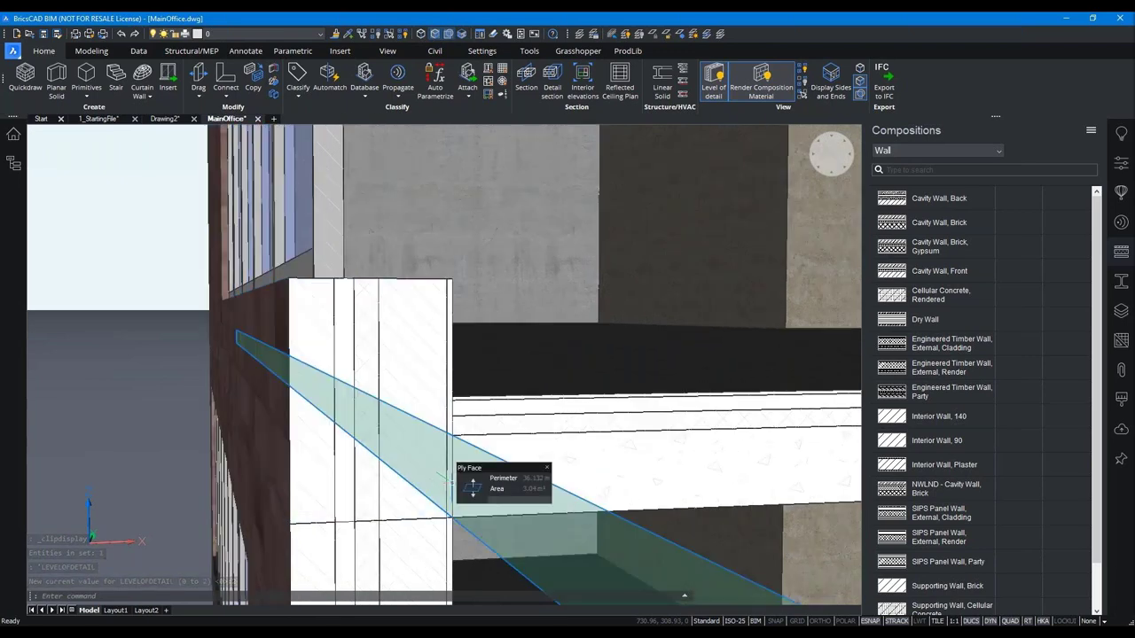
- Push the slab face into the wall so the slab extends and cuts into it
{"action": "left_click", "coordinate": [448, 483]}
{"action": "key", "text": "ctrl"}
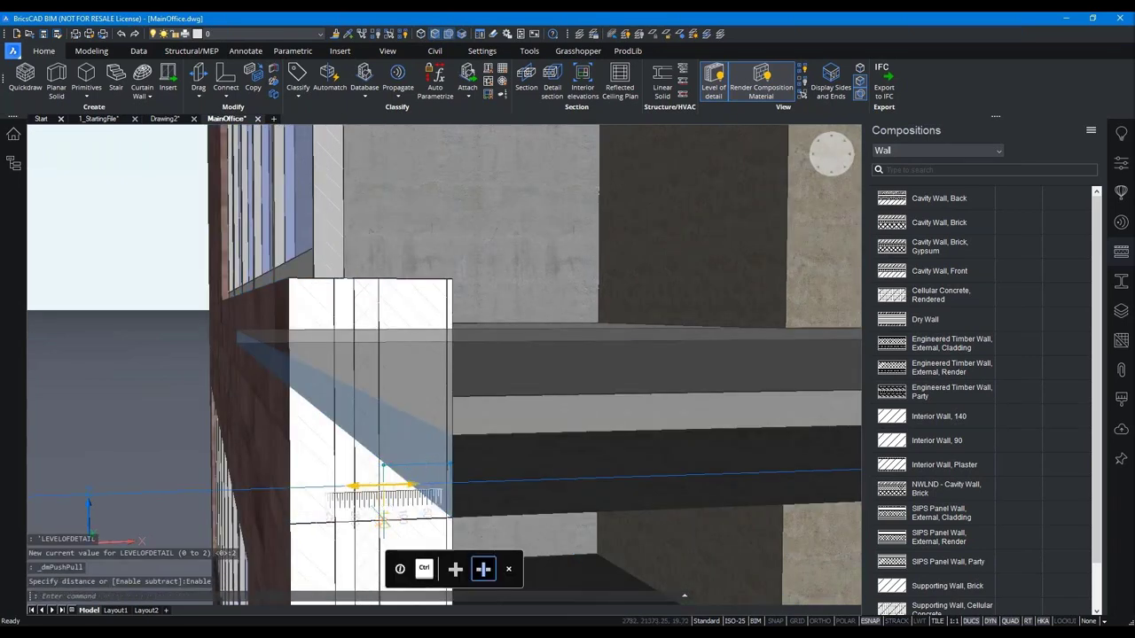
{"action": "left_click", "coordinate": [383, 521]}
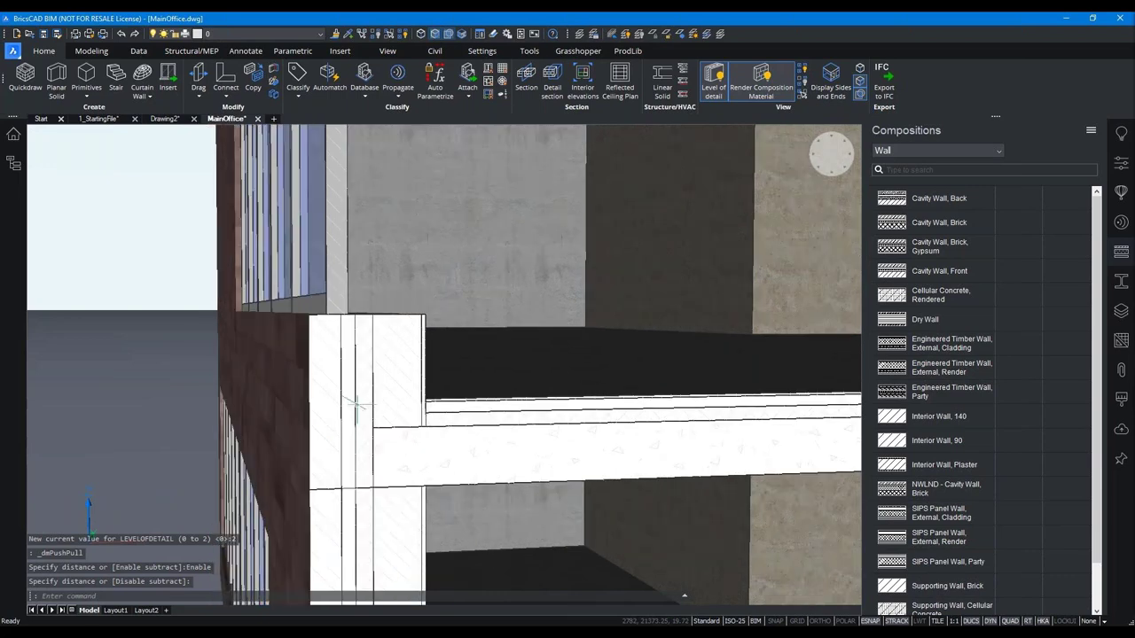
- Propagate the connection detail with the slab and column as reference solids and no extra detail objects
{"action": "left_click", "coordinate": [398, 71]}
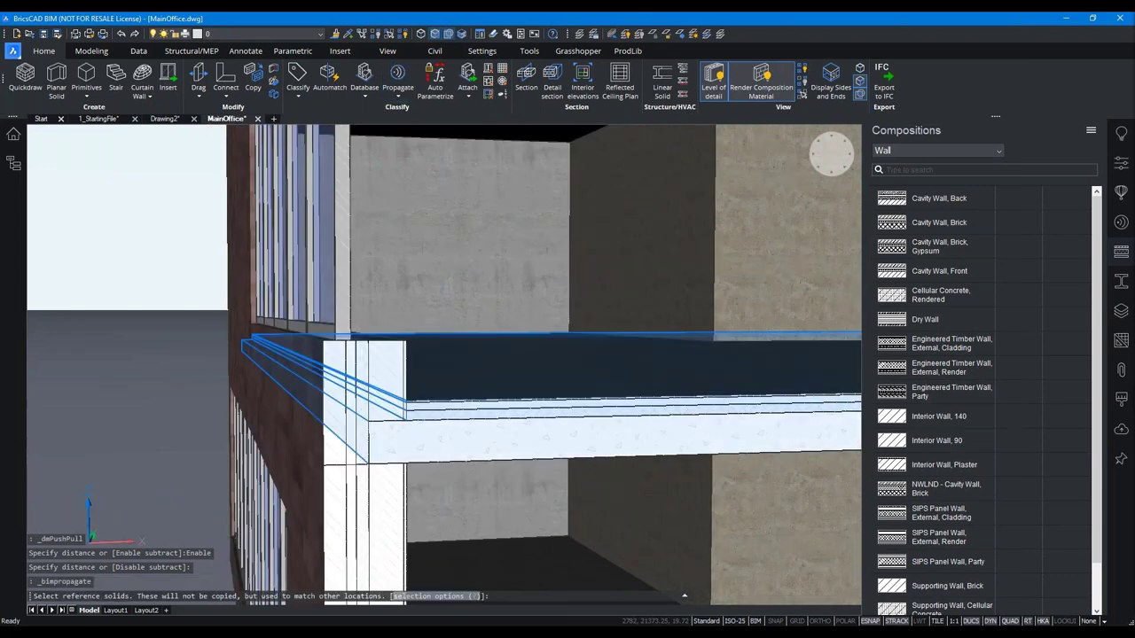
{"action": "left_click", "coordinate": [576, 425]}
{"action": "left_click", "coordinate": [364, 390]}
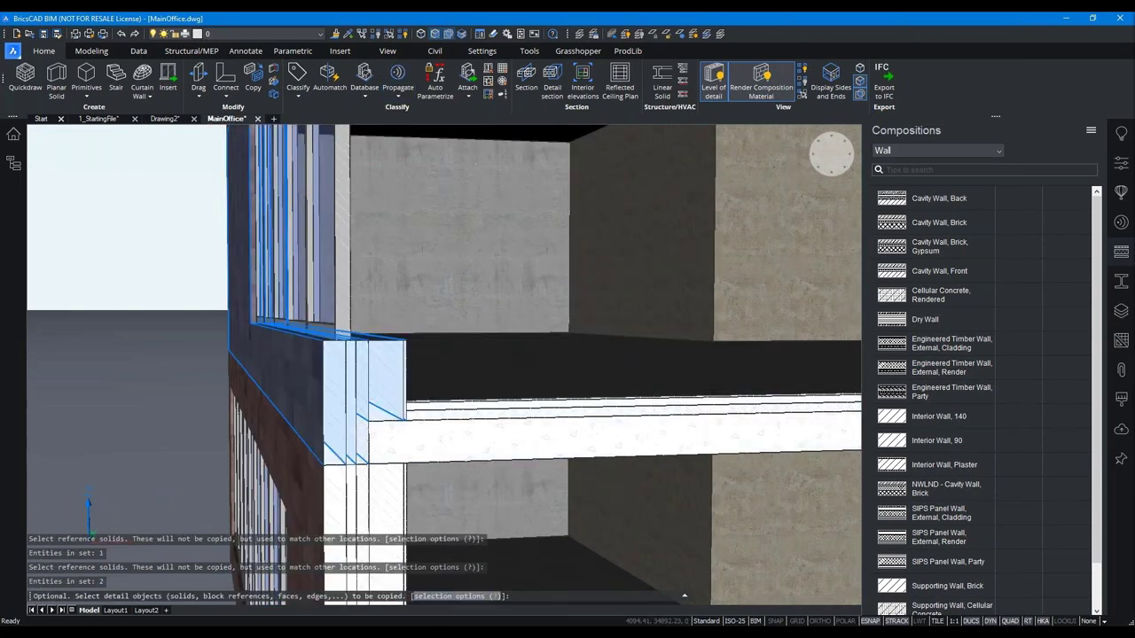
{"action": "key", "text": "Return"}
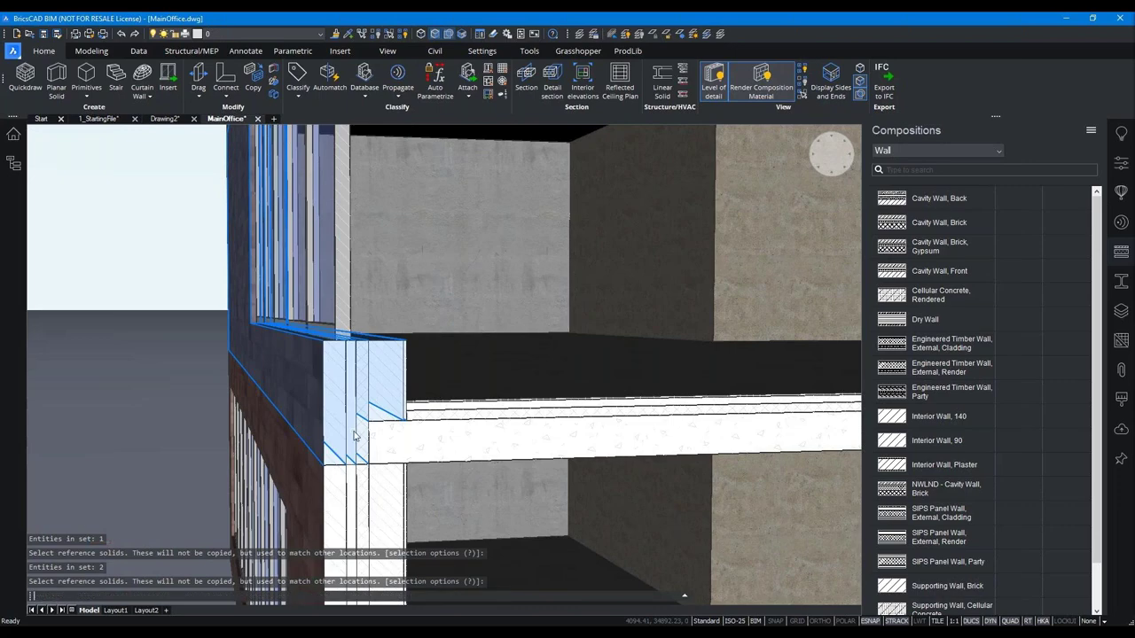
{"action": "key", "text": "Return"}
{"action": "scroll", "coordinate": [352, 434], "scroll_direction": "up", "scroll_amount": 3}
{"action": "scroll", "coordinate": [354, 434], "scroll_direction": "up", "scroll_amount": 2}
{"action": "key", "text": "Return"}
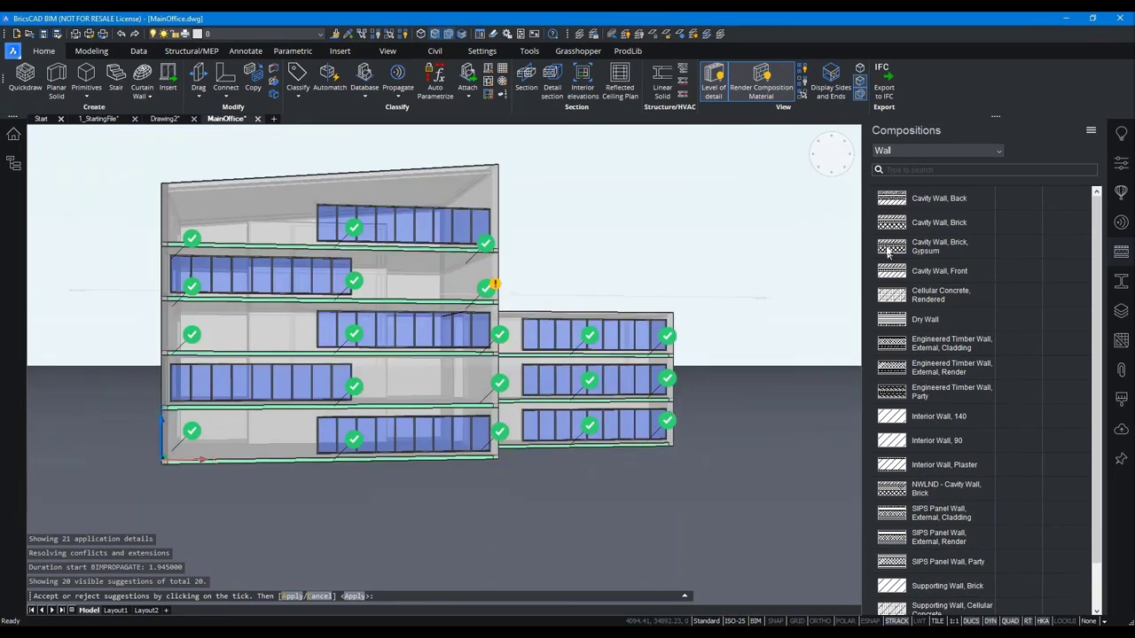
- In Front view, reject the bottom-floor suggestions and apply the remaining propagated details
{"action": "left_click", "coordinate": [842, 165]}
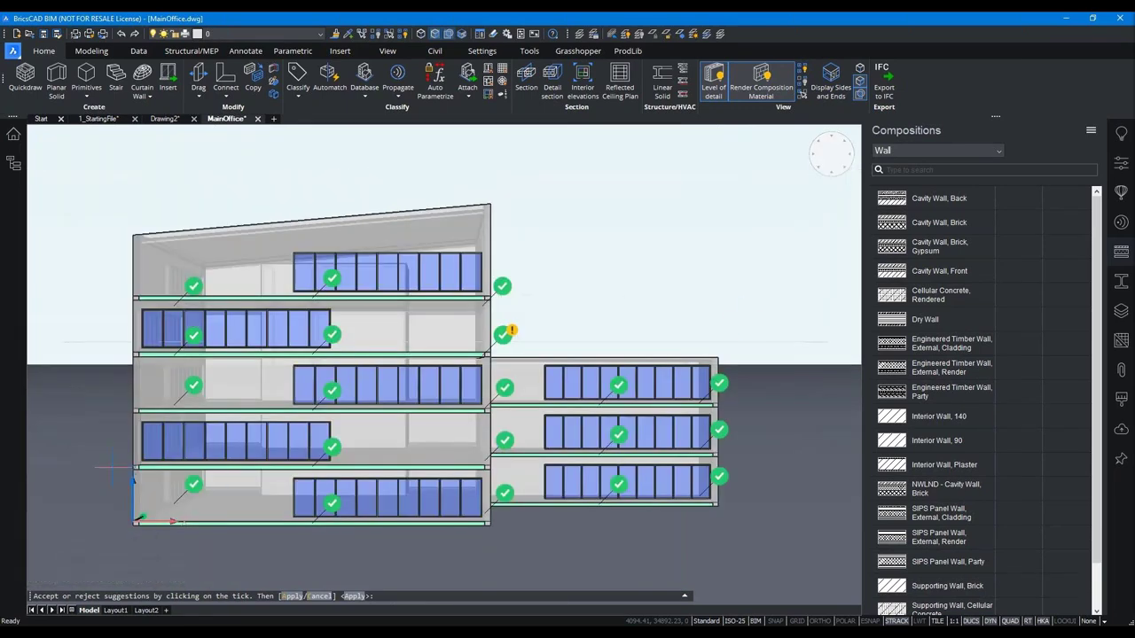
{"action": "left_click", "coordinate": [45, 468]}
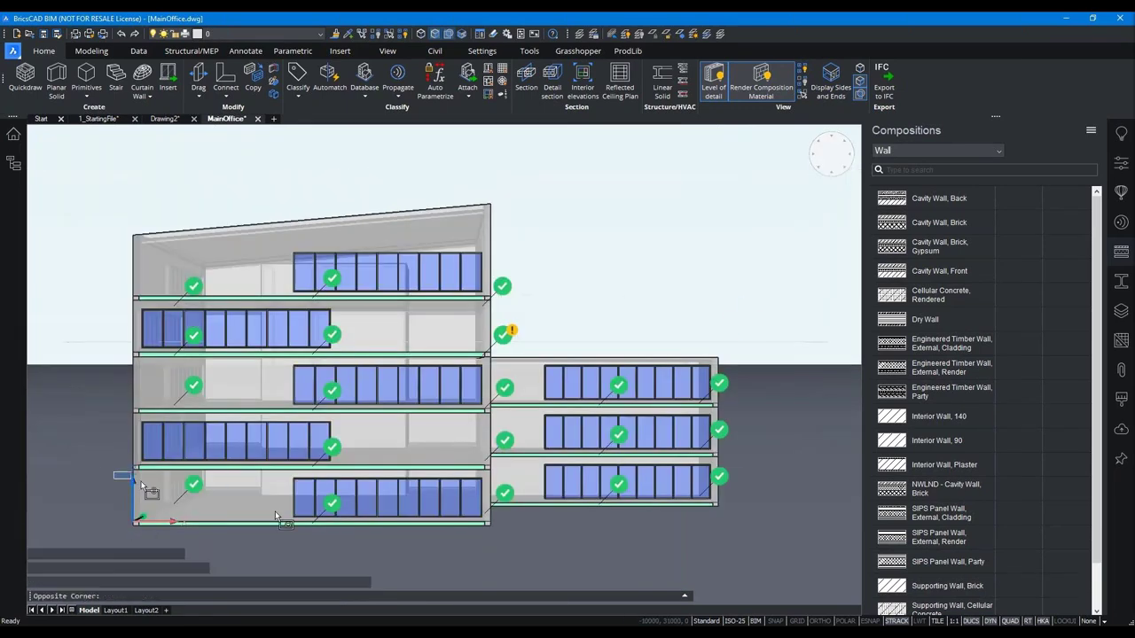
{"action": "left_click", "coordinate": [753, 539]}
{"action": "left_click", "coordinate": [719, 478]}
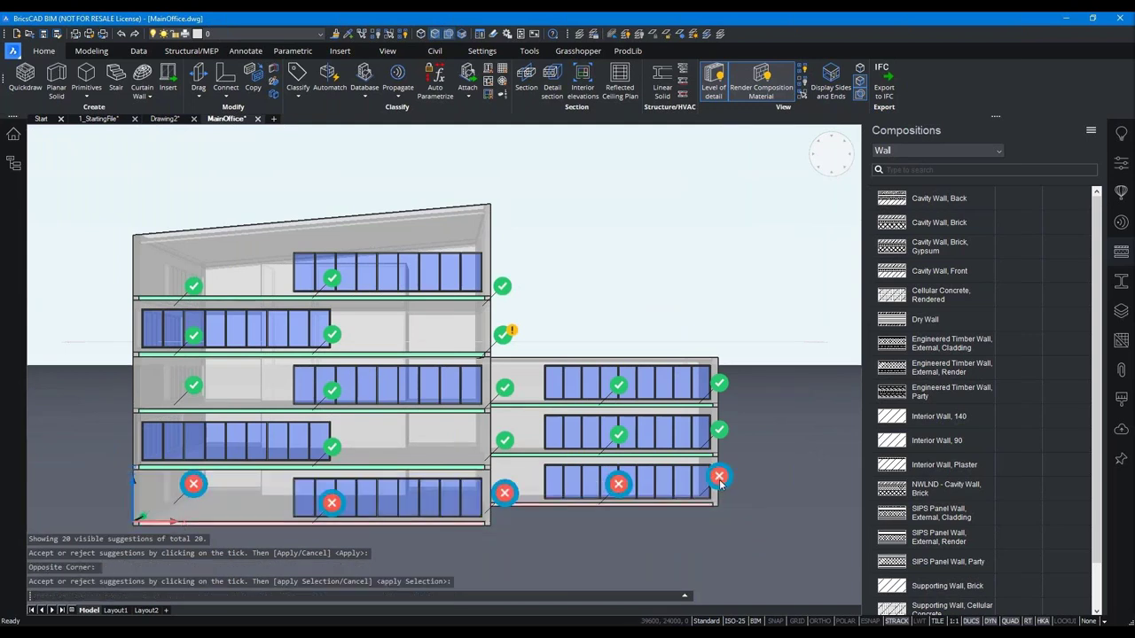
{"action": "left_click", "coordinate": [763, 460]}
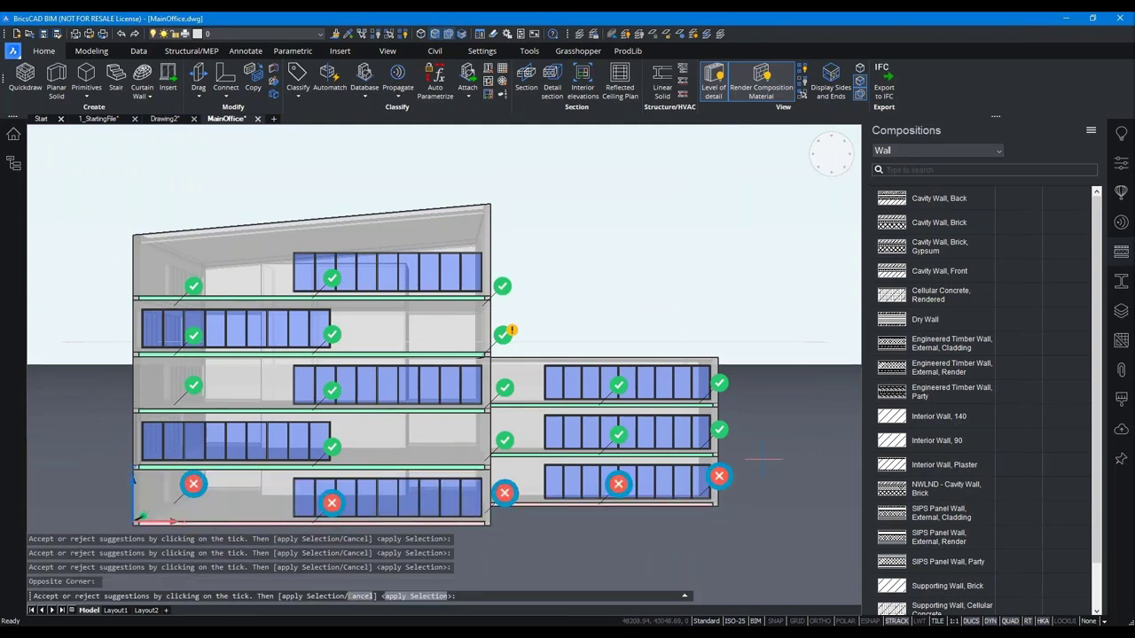
{"action": "key", "text": "Return"}
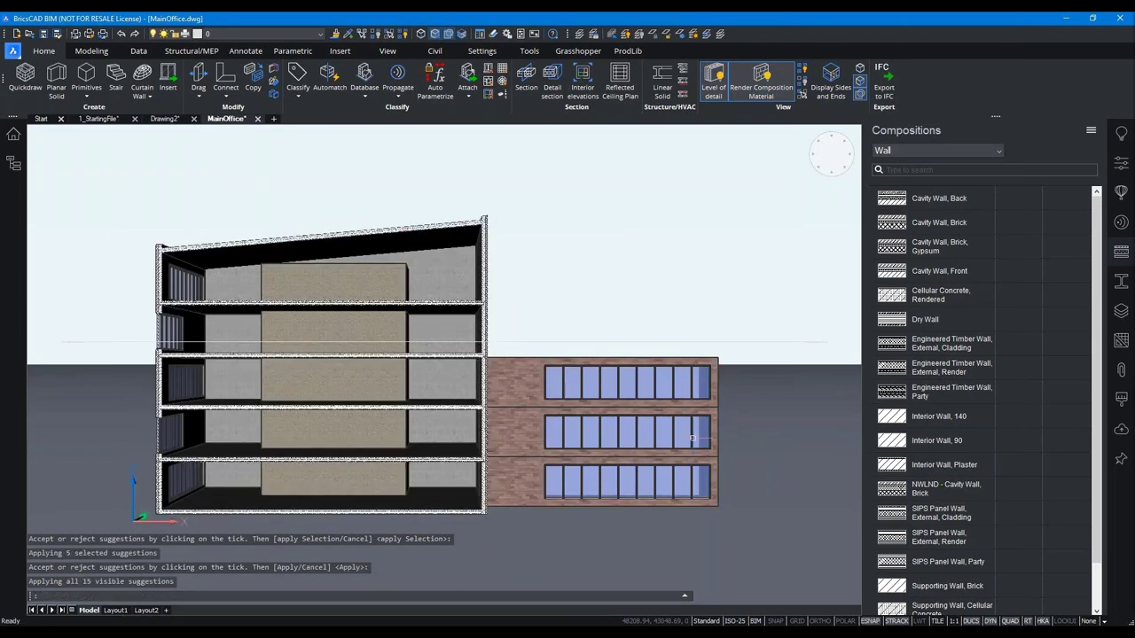
- Pan the building and Zoom Window into a region of the applied connections
{"action": "mouse_move", "coordinate": [286, 339]}
{"action": "middle_mouse_down"}
{"action": "mouse_move", "coordinate": [366, 307]}
{"action": "mouse_move", "coordinate": [500, 315]}
{"action": "middle_mouse_up"}
{"action": "type", "text": "z"}
{"action": "key", "text": "Return"}
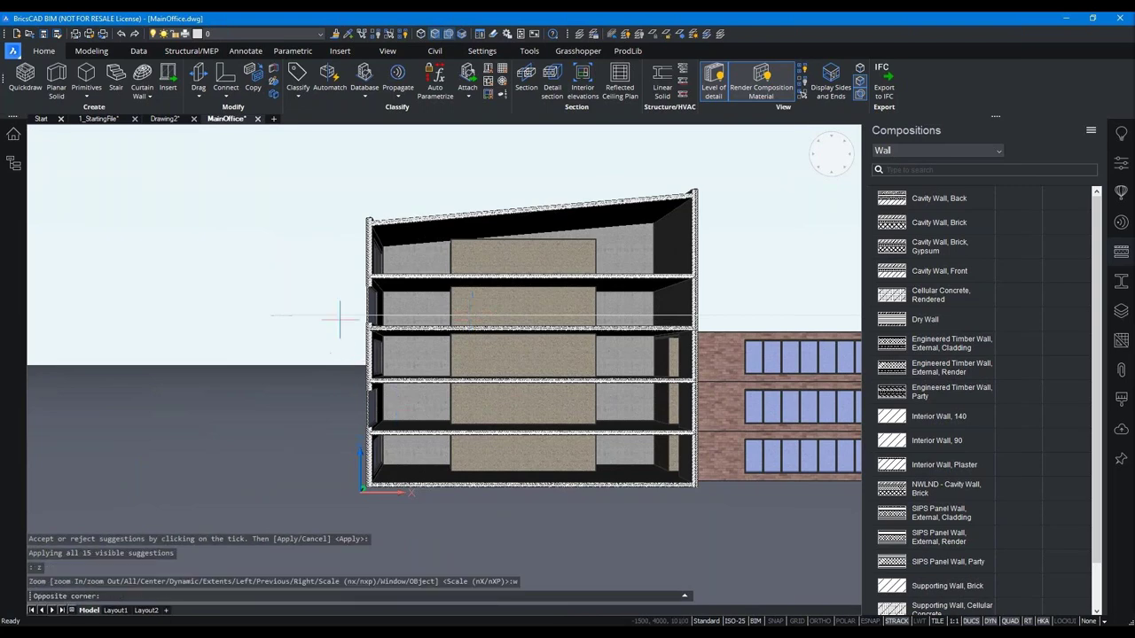
{"action": "type", "text": "w"}
{"action": "key", "text": "Return"}
{"action": "left_click", "coordinate": [339, 318]}
{"action": "left_click", "coordinate": [387, 453]}
{"action": "left_click", "coordinate": [387, 449]}
{"action": "left_click", "coordinate": [502, 279]}
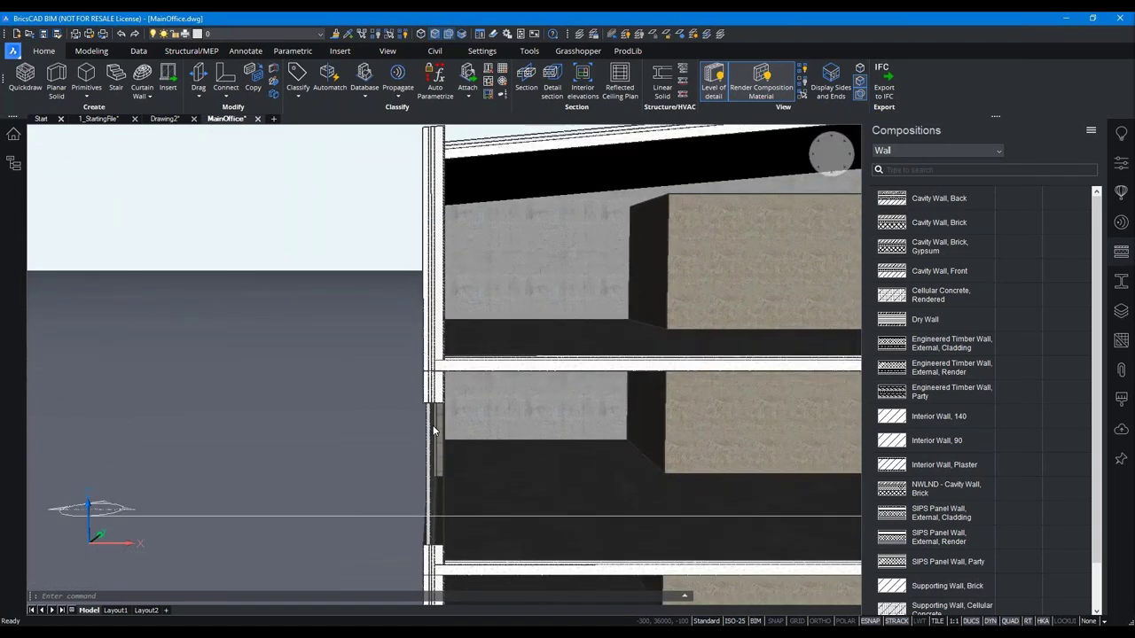
{"action": "scroll", "coordinate": [384, 370], "scroll_direction": "down", "scroll_amount": 5}
{"action": "mouse_move", "coordinate": [614, 389]}
{"action": "middle_mouse_down"}
{"action": "mouse_move", "coordinate": [579, 377]}
{"action": "mouse_move", "coordinate": [447, 451]}
{"action": "middle_mouse_up"}
{"action": "scroll", "coordinate": [579, 378], "scroll_direction": "up", "scroll_amount": 3}
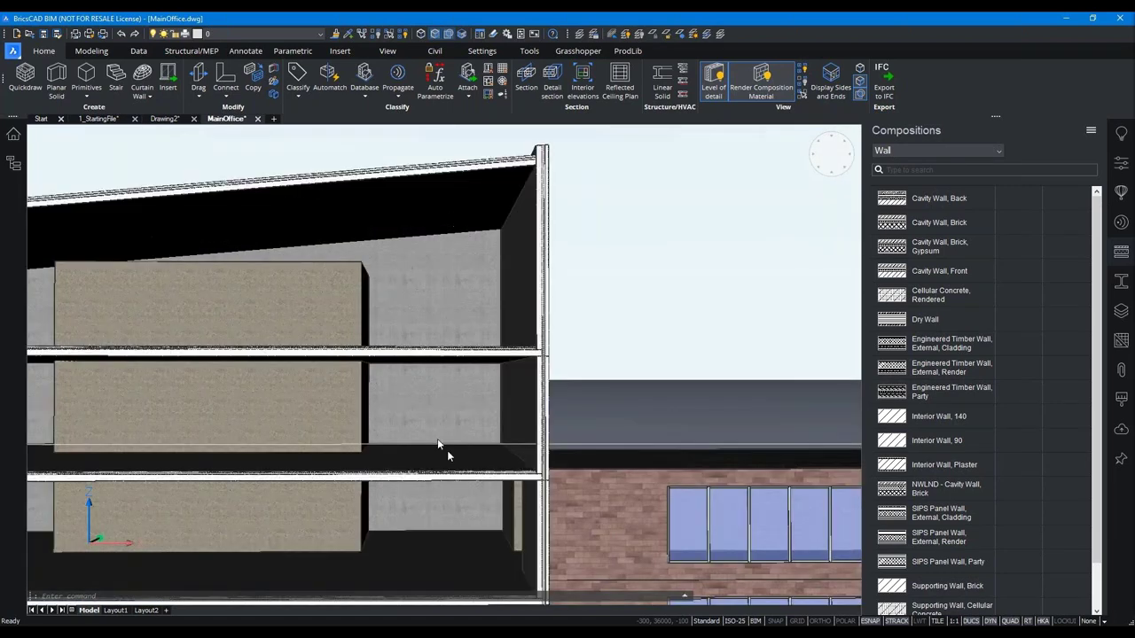
{"action": "middle_click_drag", "start_coordinate": [560, 577], "coordinate": [604, 427]}
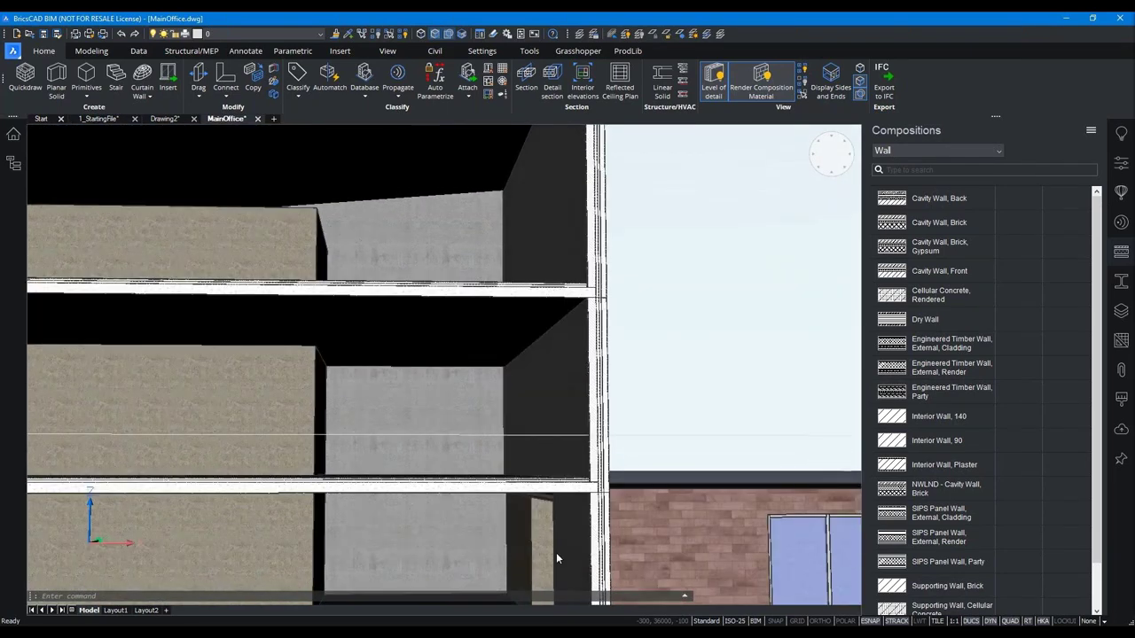
{"action": "scroll", "coordinate": [603, 427], "scroll_direction": "down", "scroll_amount": 5}
{"action": "middle_click_drag", "start_coordinate": [446, 403], "coordinate": [324, 424], "text": "shift"}
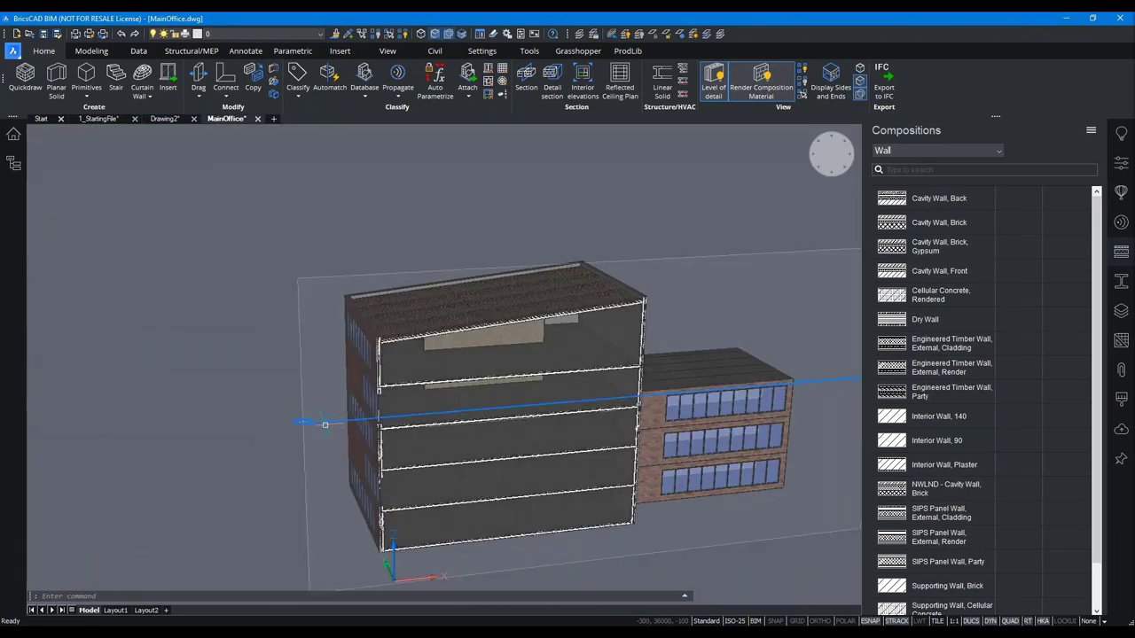
- Turn off section clipping, show the Details panel, and cut a horizontal plan section through the building
{"action": "double_click", "coordinate": [325, 425]}
{"action": "left_click", "coordinate": [1122, 222]}
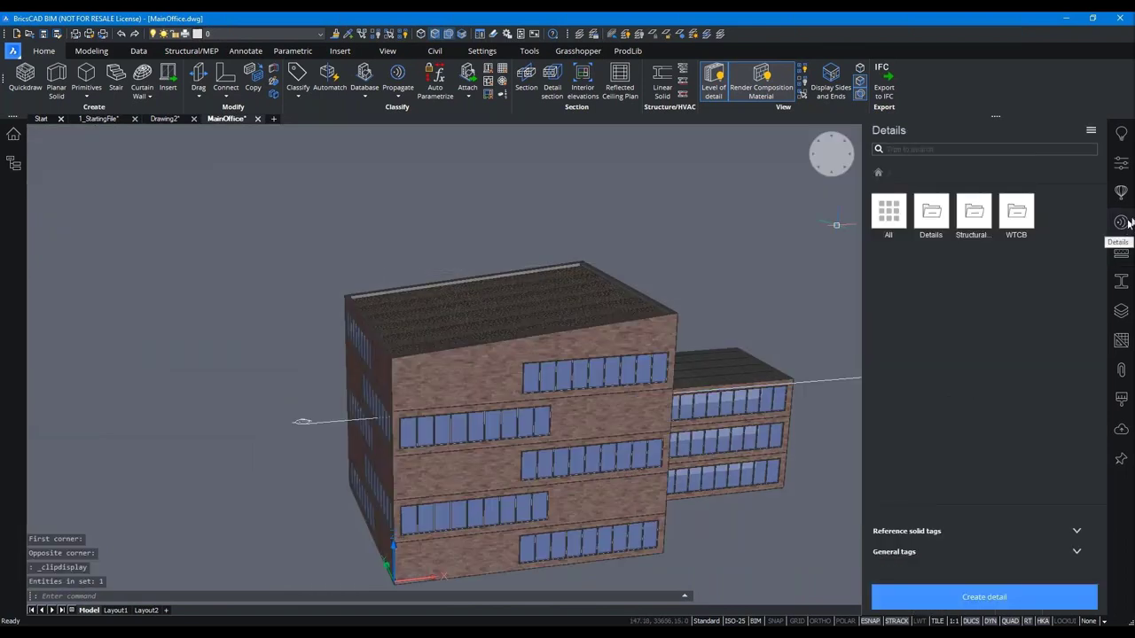
{"action": "right_click", "coordinate": [807, 306]}
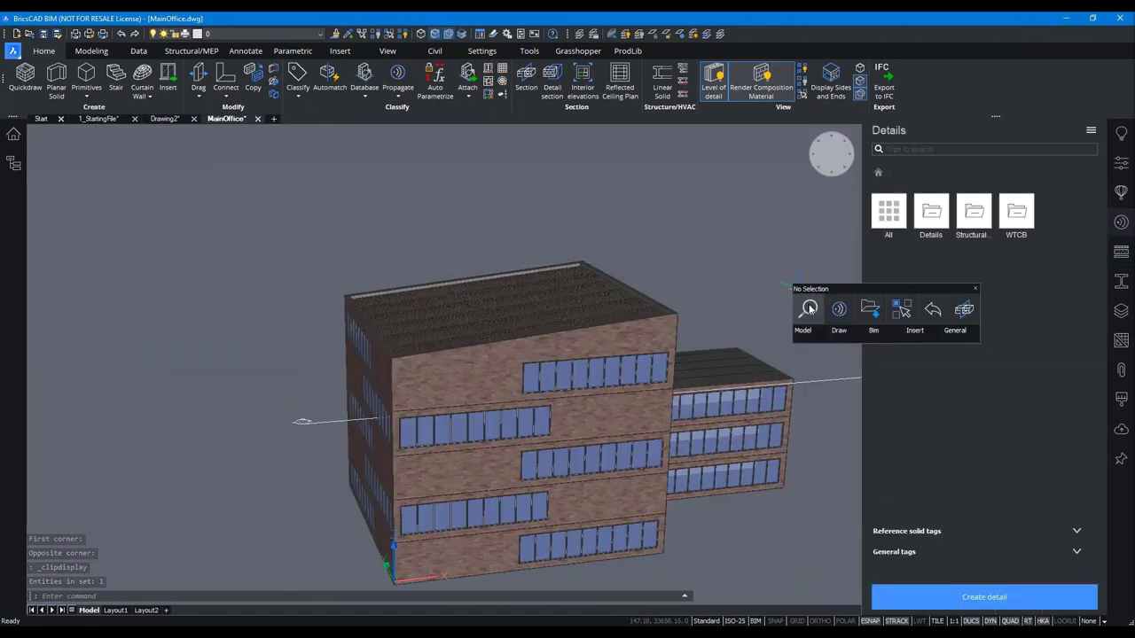
{"action": "left_click", "coordinate": [931, 310]}
{"action": "left_click", "coordinate": [789, 377]}
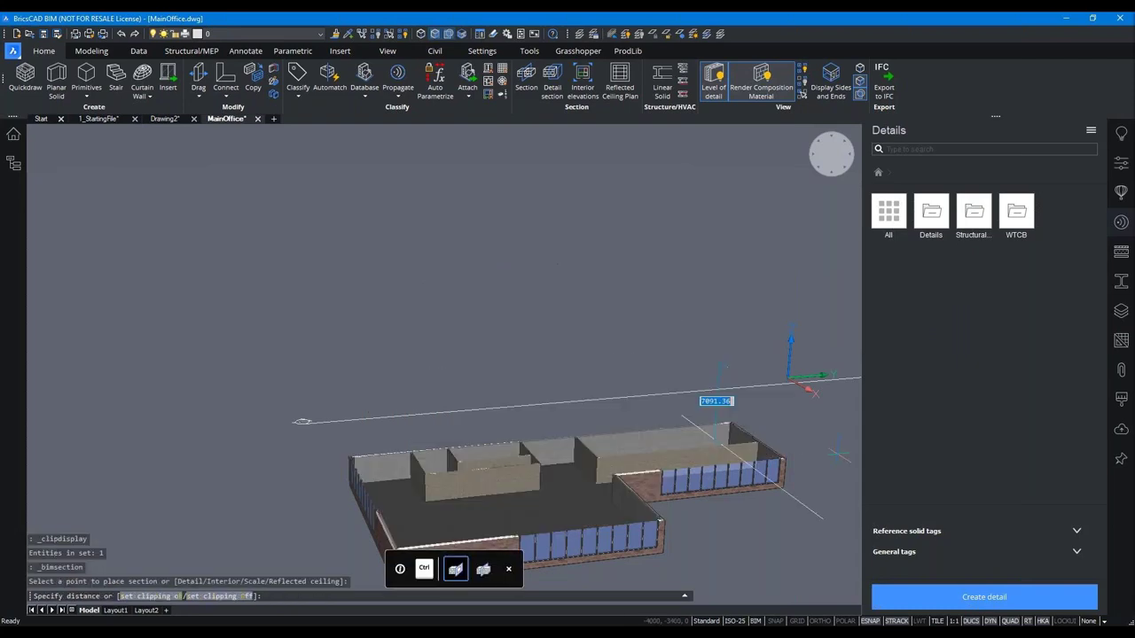
{"action": "left_click", "coordinate": [717, 417]}
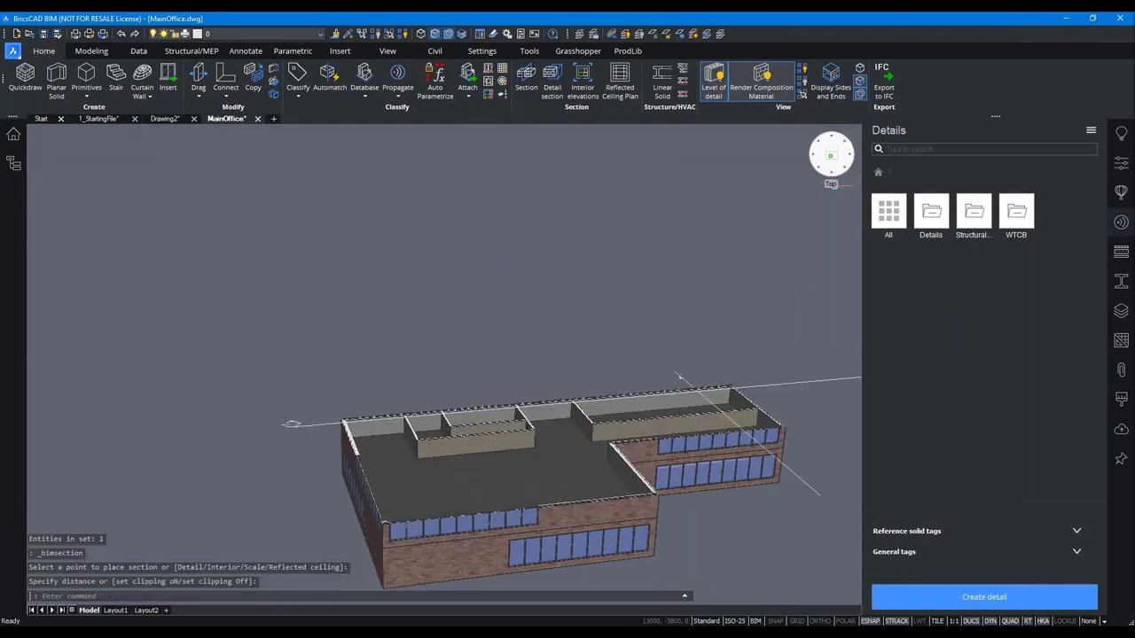
- Switch to Top view and Zoom Window onto the plan's upper-left wall corner
{"action": "left_click", "coordinate": [833, 177]}
{"action": "type", "text": "z"}
{"action": "key", "text": "Return"}
{"action": "type", "text": "w"}
{"action": "key", "text": "Return"}
{"action": "left_click", "coordinate": [298, 222]}
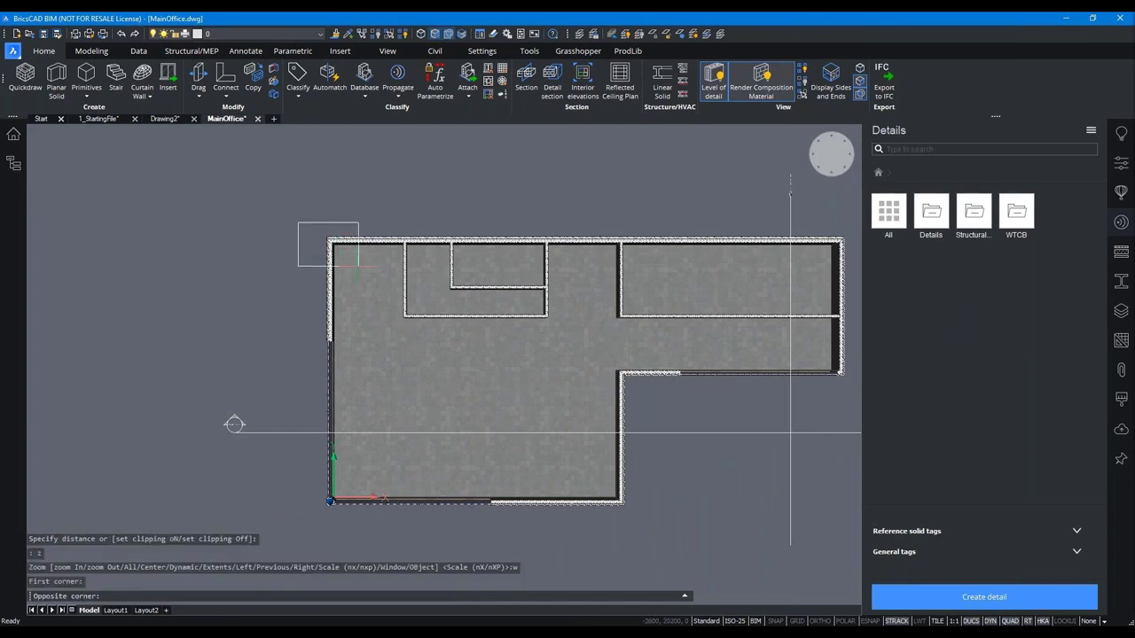
{"action": "left_click", "coordinate": [358, 266]}
- Drag the WallWallConnections detail WW_55_CavityBrickGypsum onto the upper-left wall corner
{"action": "left_click", "coordinate": [931, 213]}
{"action": "left_click", "coordinate": [972, 217]}
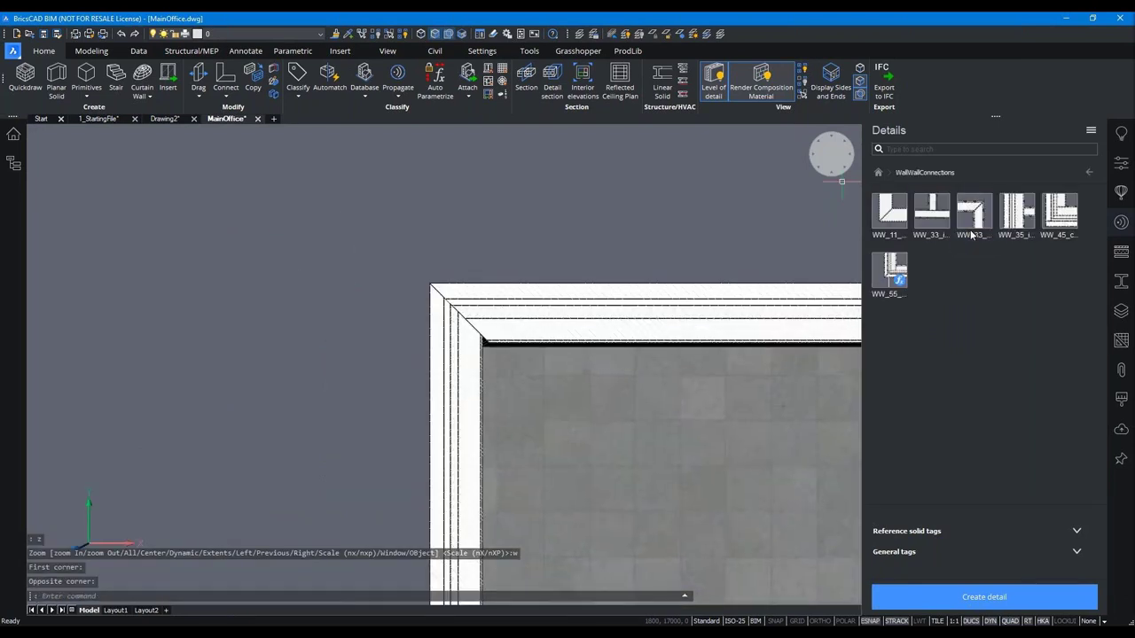
{"action": "left_click_drag", "start_coordinate": [889, 271], "coordinate": [500, 267]}
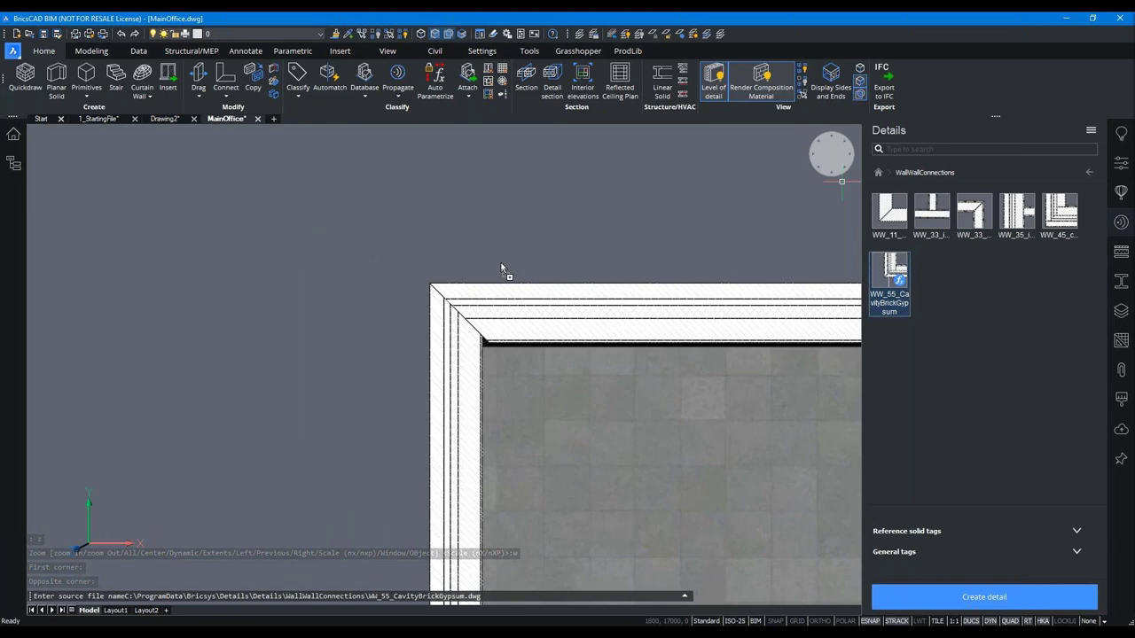
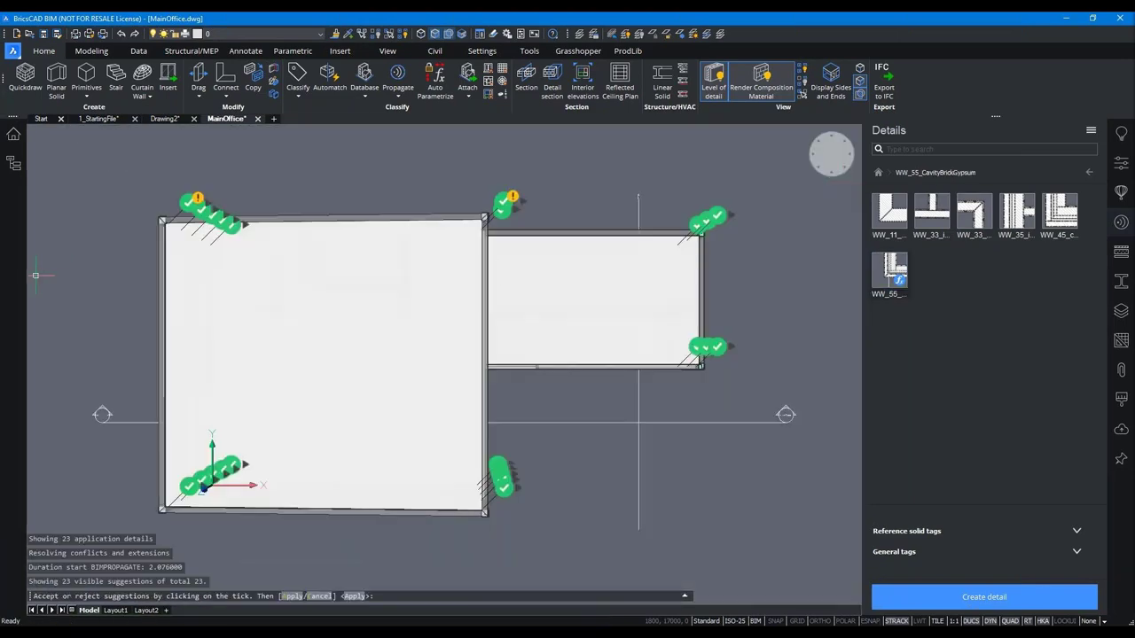
- Window-select the 13 BIMPROPAGATE suggestions and apply them, then apply all remaining visible ones
{"action": "left_click", "coordinate": [826, 552]}
{"action": "key", "text": "Return"}
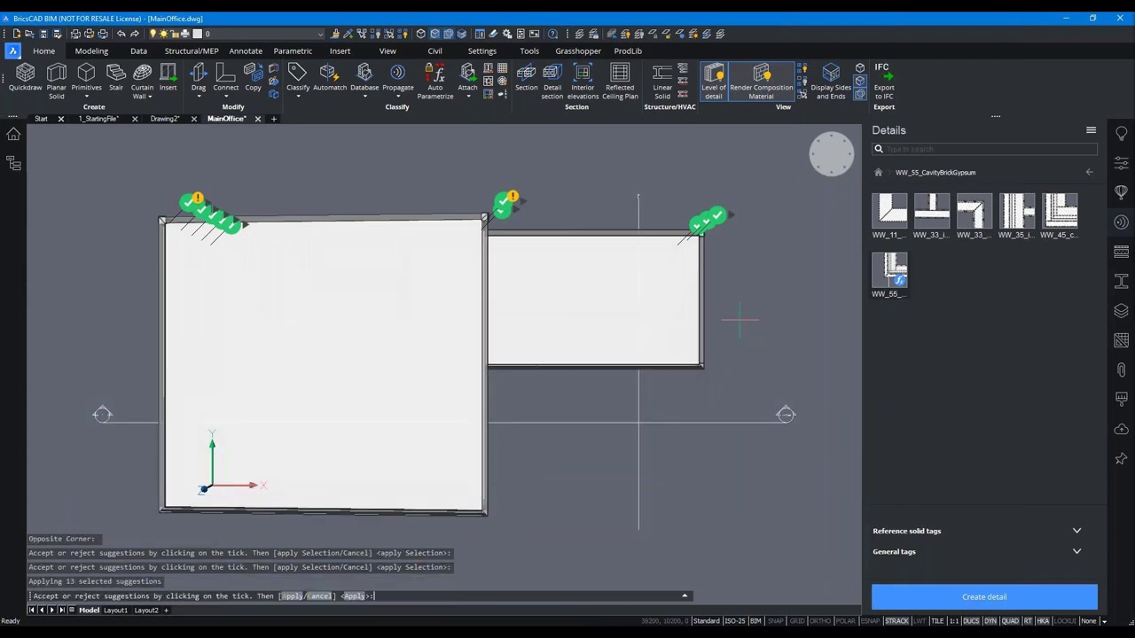
{"action": "key", "text": "Return"}
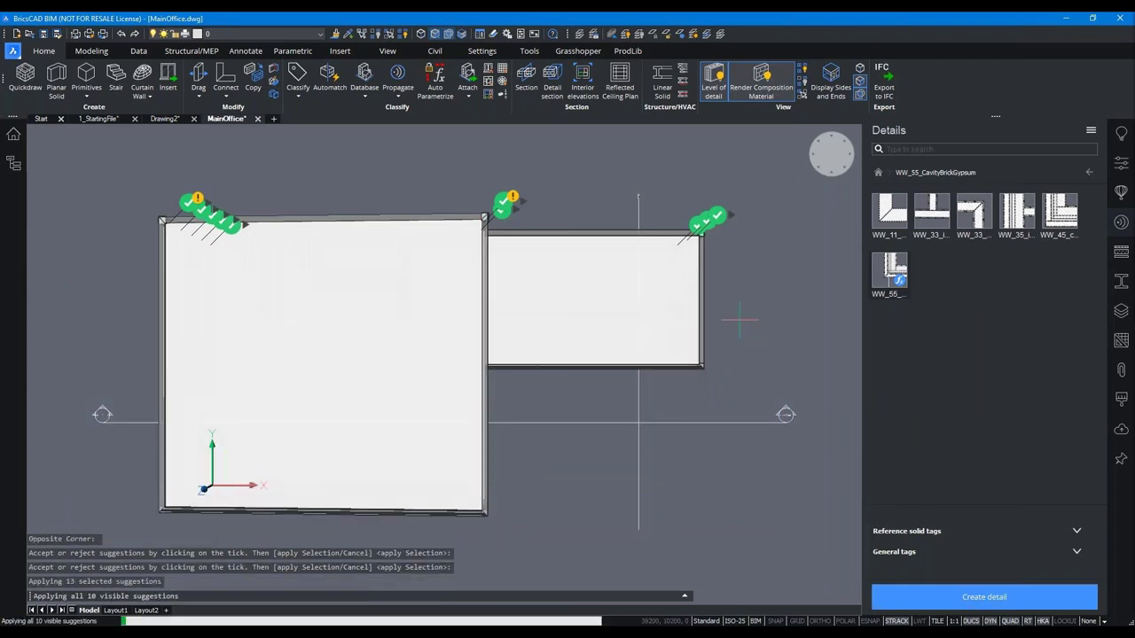
- Zoom into the building's top-left corner, then orbit to a 3D view of the building
{"action": "type", "text": "z"}
{"action": "key", "text": "Return"}
{"action": "type", "text": "w"}
{"action": "key", "text": "Return"}
{"action": "left_click", "coordinate": [173, 221]}
{"action": "left_click", "coordinate": [236, 280]}
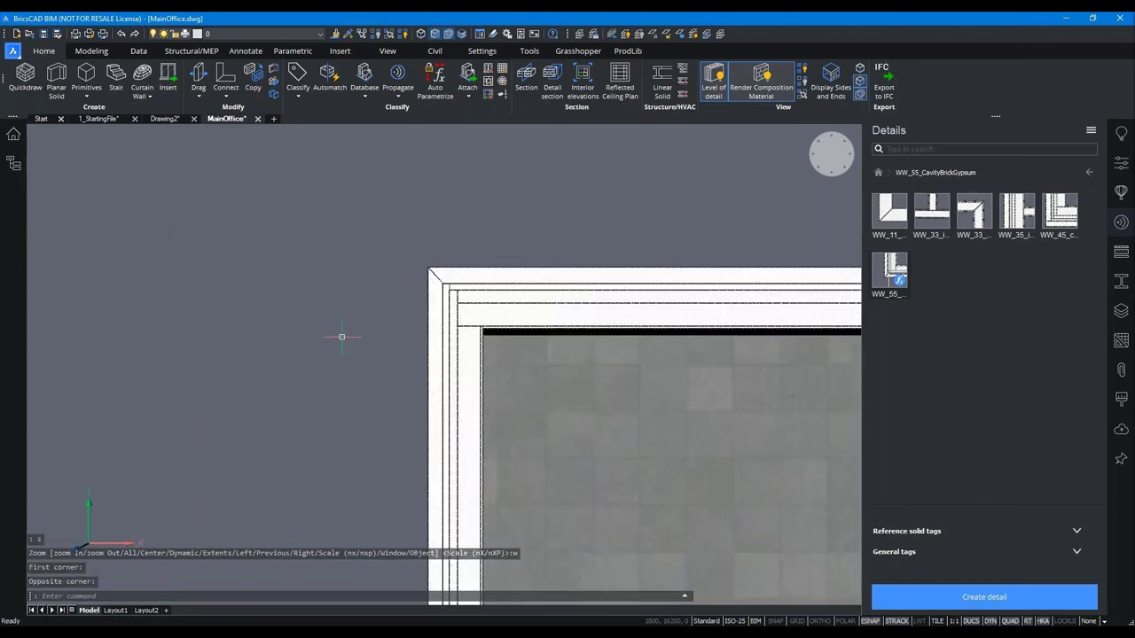
{"action": "scroll", "coordinate": [199, 298], "scroll_direction": "down", "scroll_amount": 3}
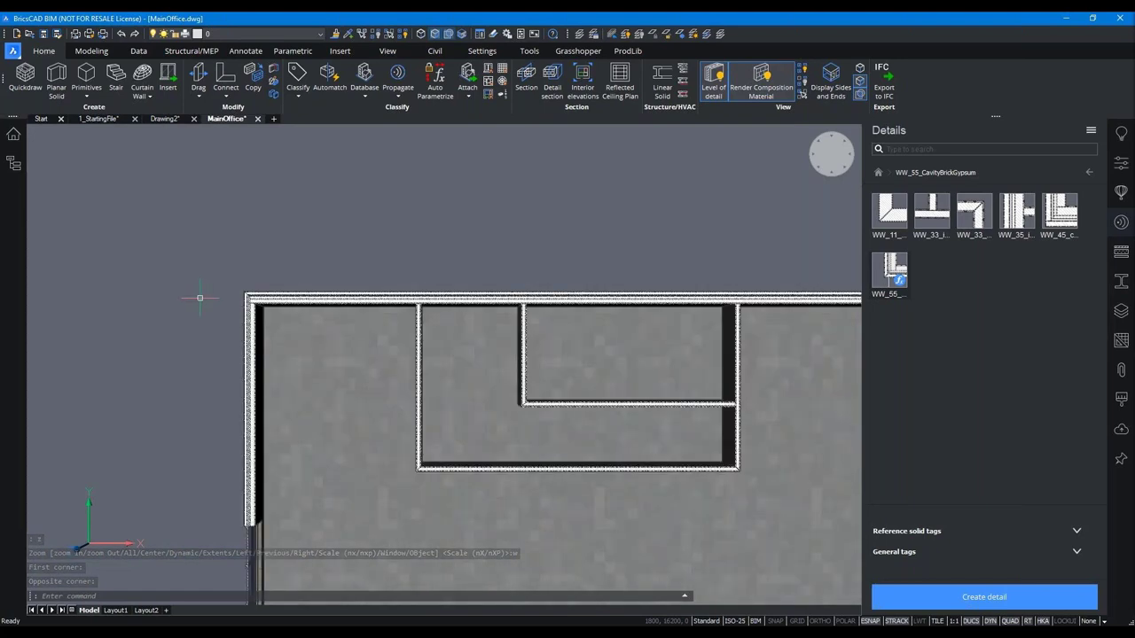
{"action": "scroll", "coordinate": [200, 298], "scroll_direction": "down", "scroll_amount": 5}
{"action": "scroll", "coordinate": [697, 325], "scroll_direction": "up", "scroll_amount": 3}
{"action": "scroll", "coordinate": [621, 283], "scroll_direction": "up", "scroll_amount": 2}
{"action": "scroll", "coordinate": [494, 213], "scroll_direction": "up", "scroll_amount": 2}
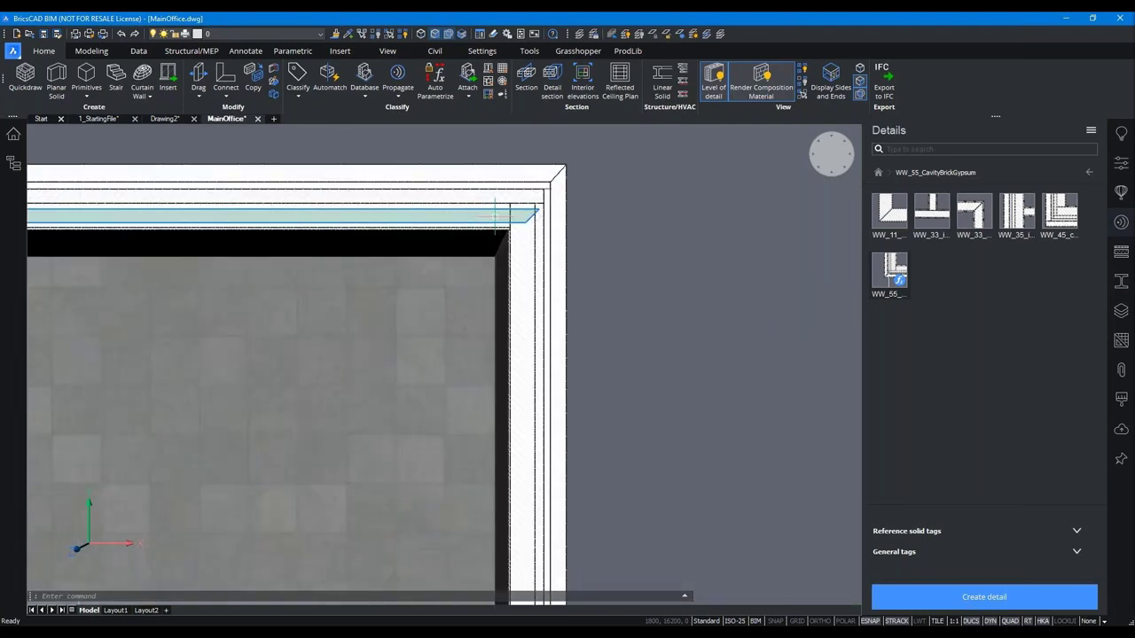
{"action": "scroll", "coordinate": [493, 214], "scroll_direction": "down", "scroll_amount": 2}
{"action": "scroll", "coordinate": [568, 232], "scroll_direction": "down", "scroll_amount": 3}
{"action": "mouse_move", "coordinate": [562, 233]}
{"action": "middle_mouse_down", "text": "shift"}
{"action": "mouse_move", "coordinate": [713, 271]}
{"action": "mouse_move", "coordinate": [621, 354]}
{"action": "middle_mouse_up", "text": "shift"}
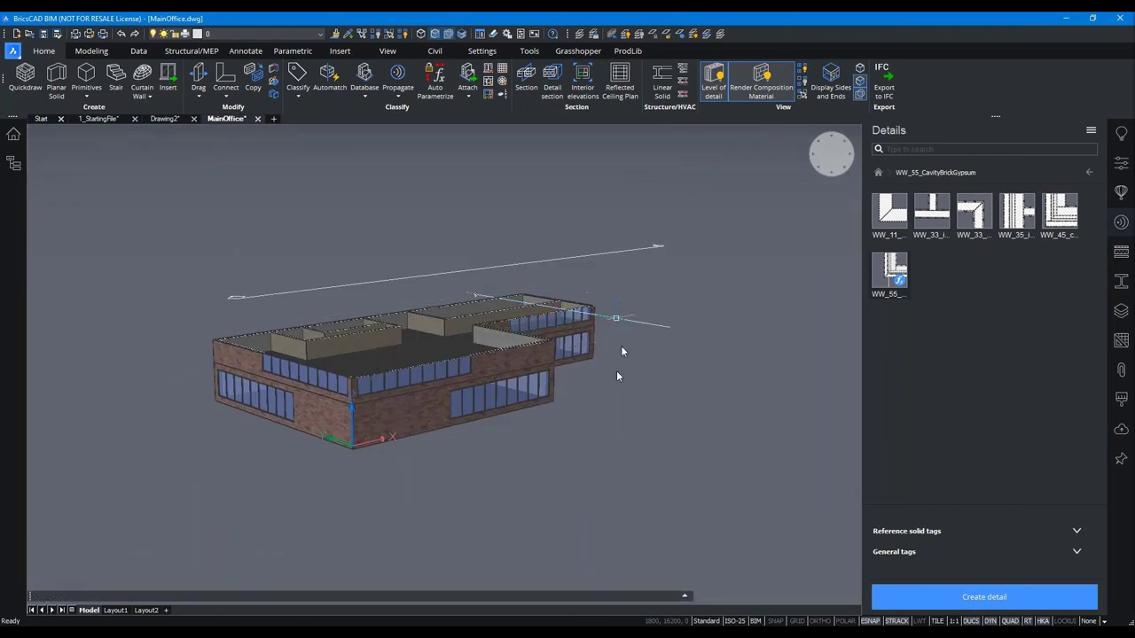
- Switch to the 1_StartingFile drawing and turn off its section plane's clip display
{"action": "left_click", "coordinate": [622, 352]}
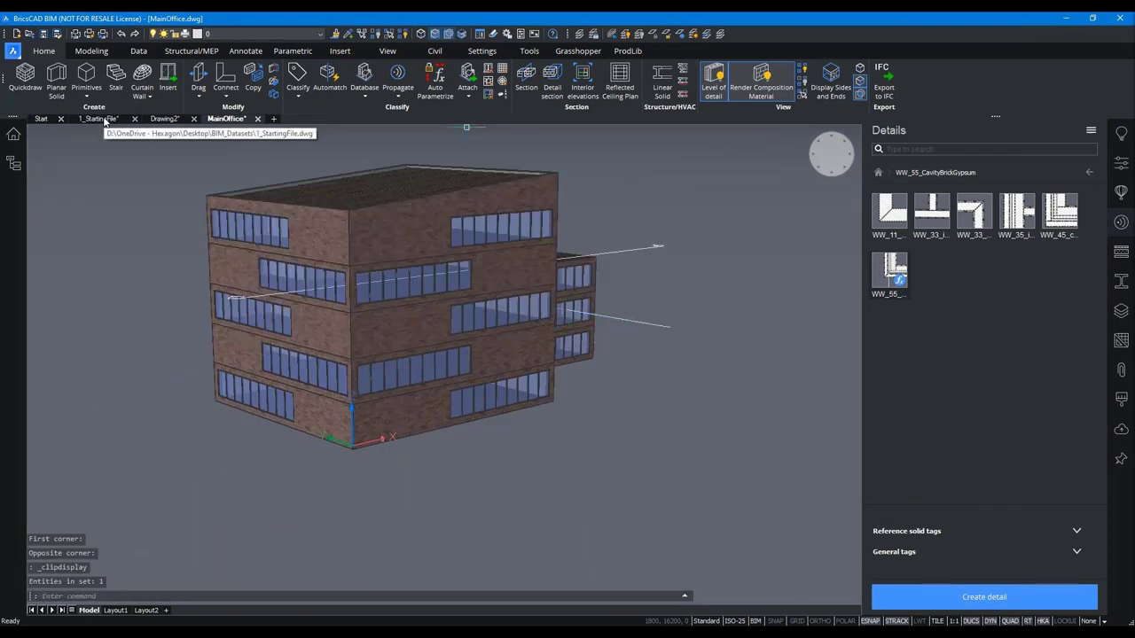
{"action": "left_click", "coordinate": [103, 119]}
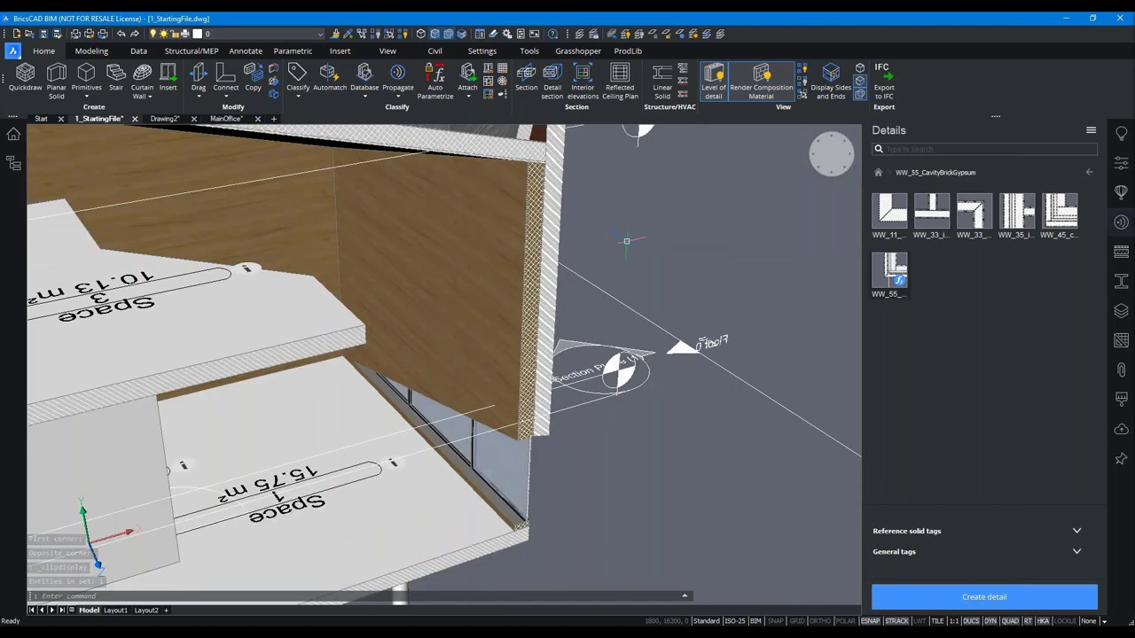
{"action": "scroll", "coordinate": [626, 240], "scroll_direction": "down", "scroll_amount": 4}
{"action": "left_click", "coordinate": [454, 364]}
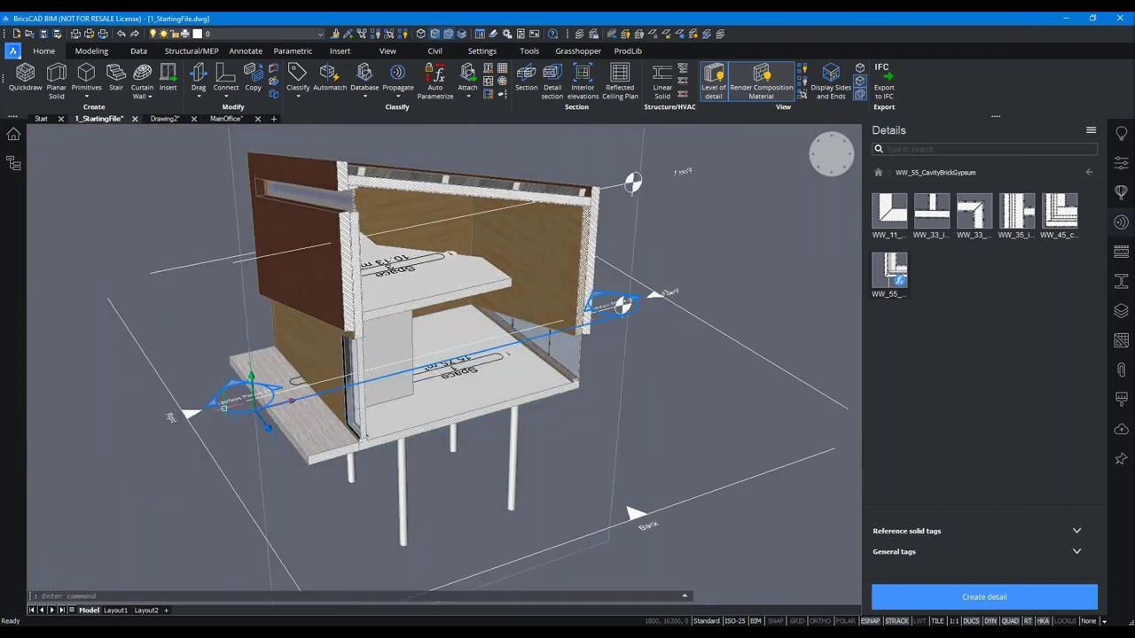
{"action": "left_click", "coordinate": [246, 430]}
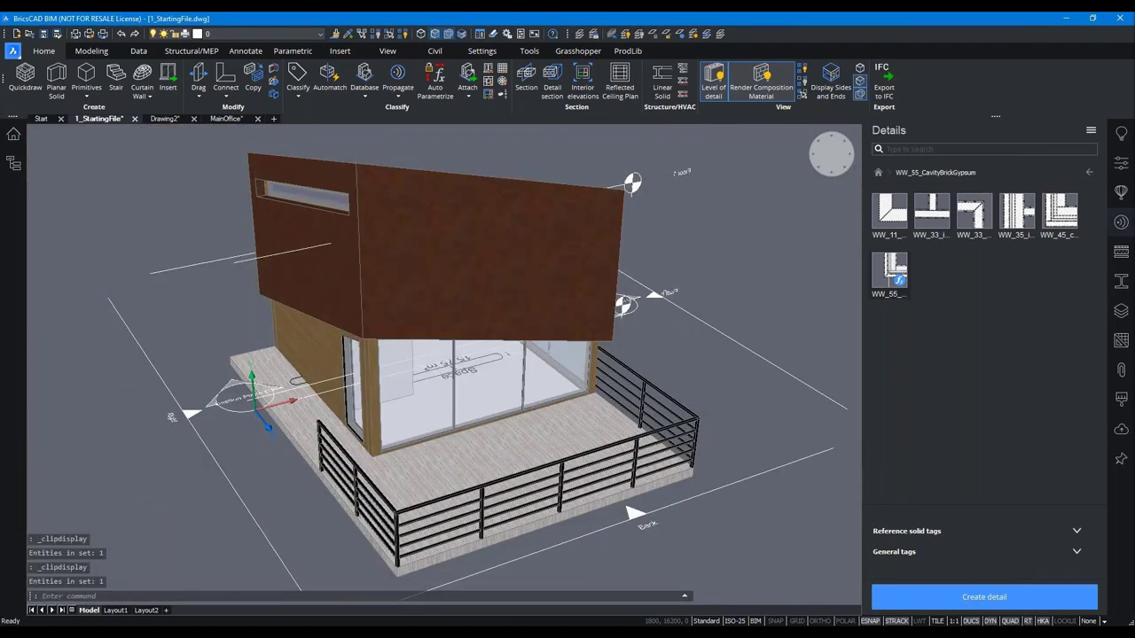
- Orbit around the tiny house to see the roof, cancelling the section-plane move
{"action": "middle_click_drag", "start_coordinate": [550, 266], "coordinate": [686, 240], "text": "shift"}
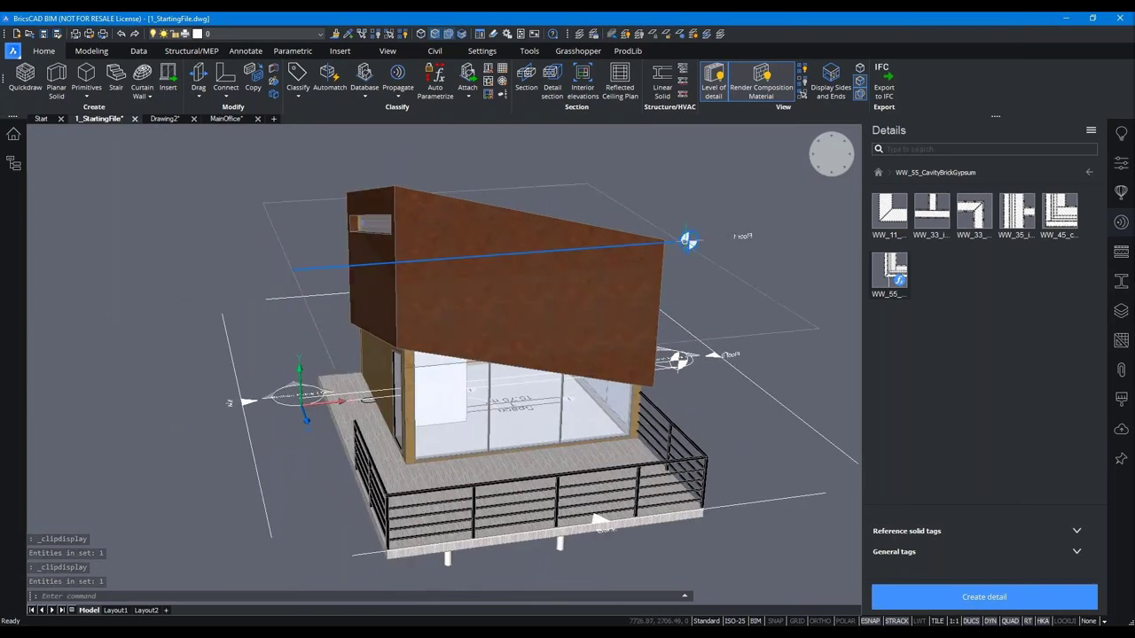
{"action": "left_click", "coordinate": [684, 239]}
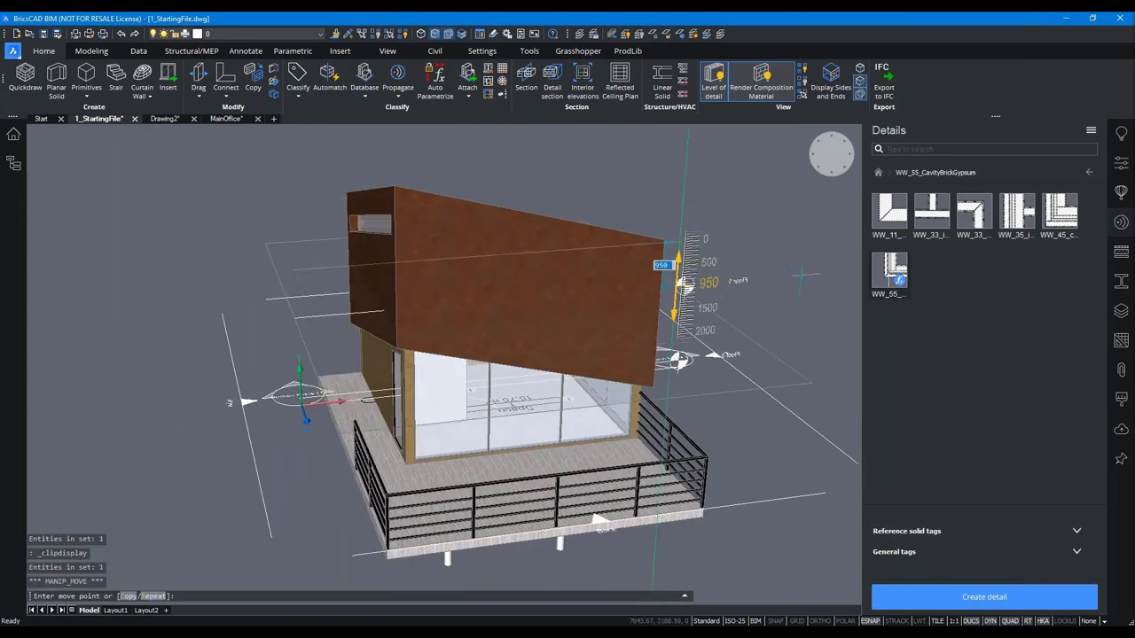
{"action": "middle_click_drag", "start_coordinate": [800, 276], "coordinate": [801, 290], "text": "shift"}
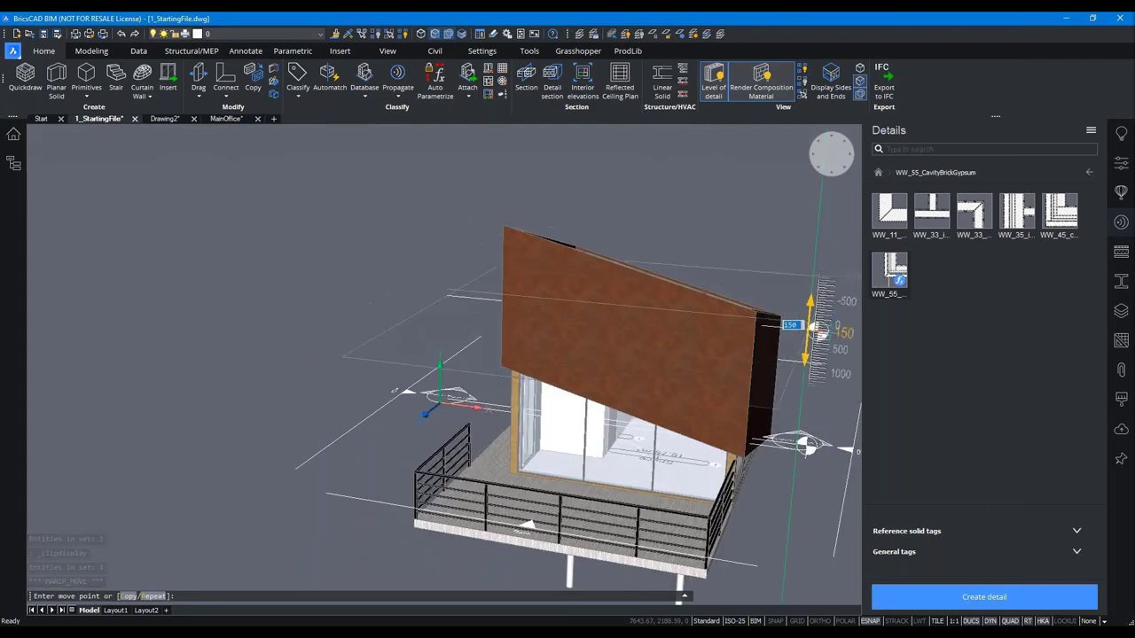
{"action": "type", "text": "400"}
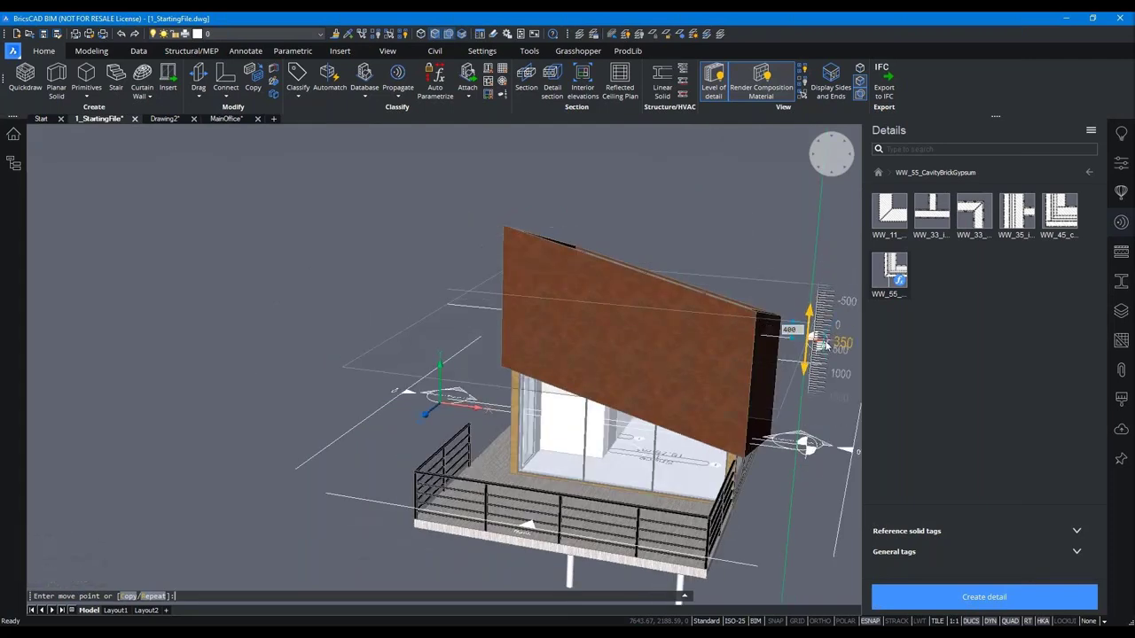
{"action": "key", "text": "Escape"}
{"action": "key", "text": "Escape"}
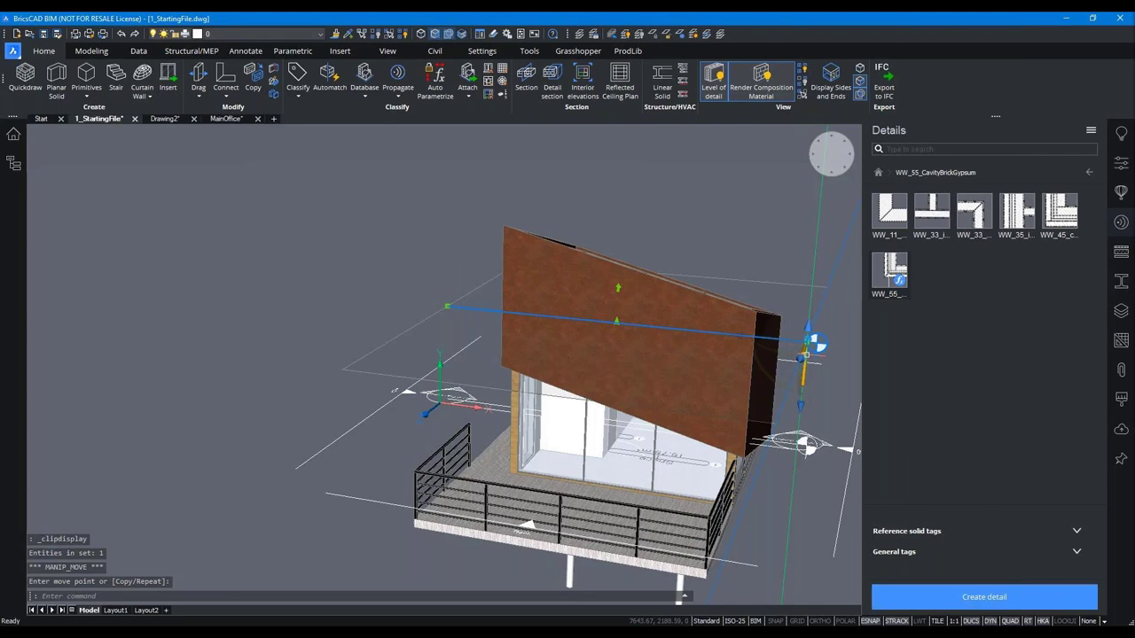
{"action": "key", "text": "Escape"}
{"action": "mouse_move", "coordinate": [734, 295]}
{"action": "middle_mouse_down", "text": "shift"}
{"action": "mouse_move", "coordinate": [744, 310]}
{"action": "mouse_move", "coordinate": [798, 319]}
{"action": "middle_mouse_up", "text": "shift"}
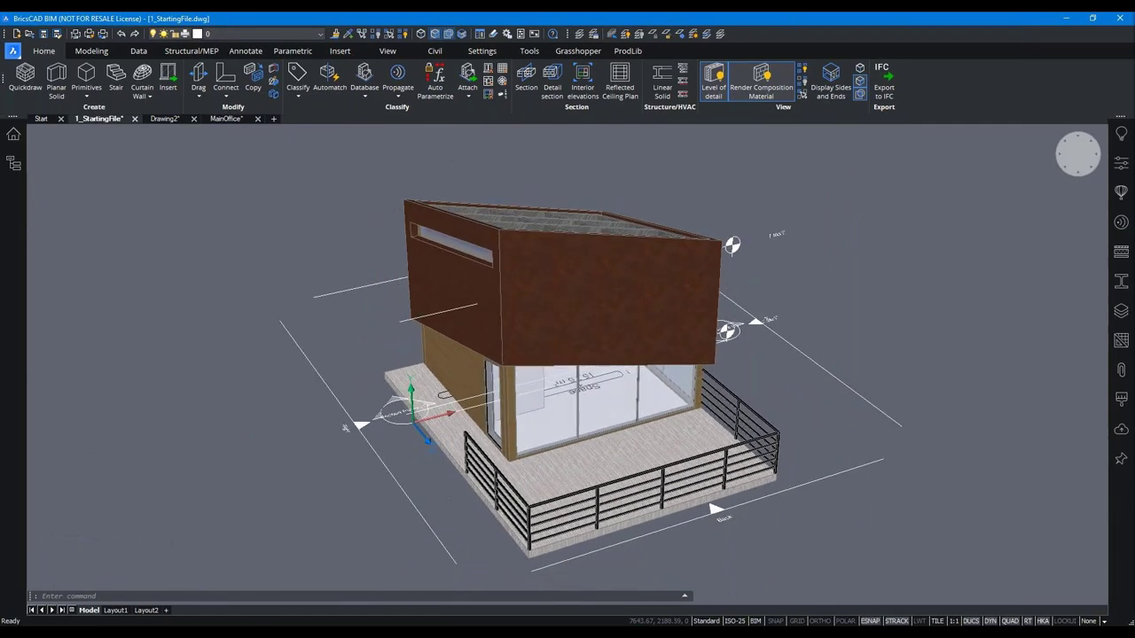
- Open the Project Browser and select all Building Elements in the 1_StartingFile structure tree
{"action": "left_click", "coordinate": [13, 134]}
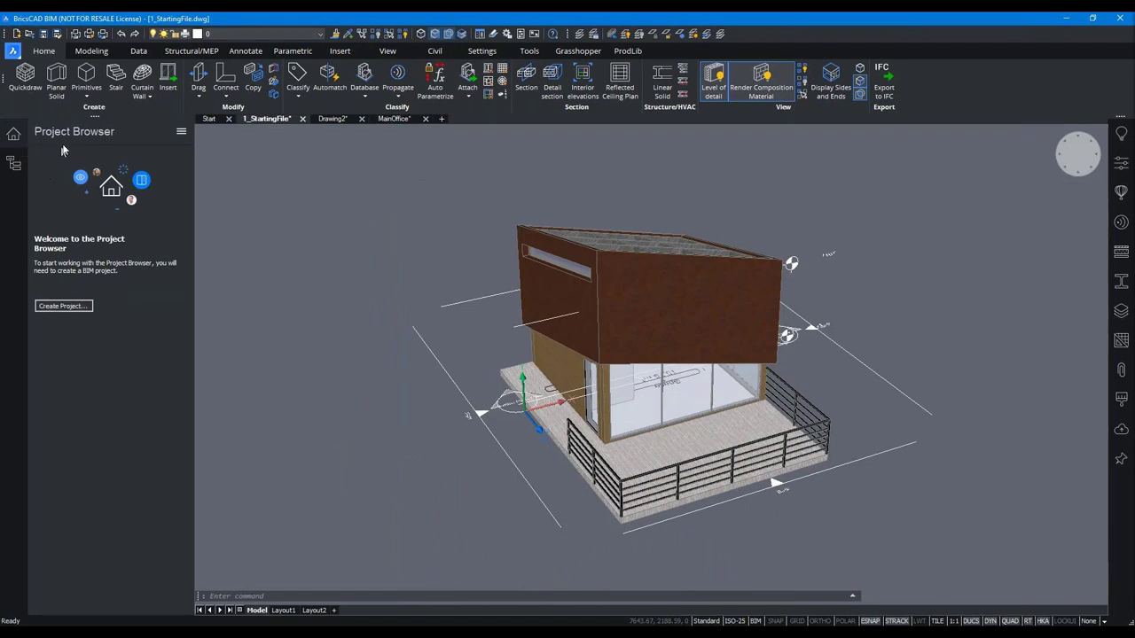
{"action": "left_click", "coordinate": [14, 163]}
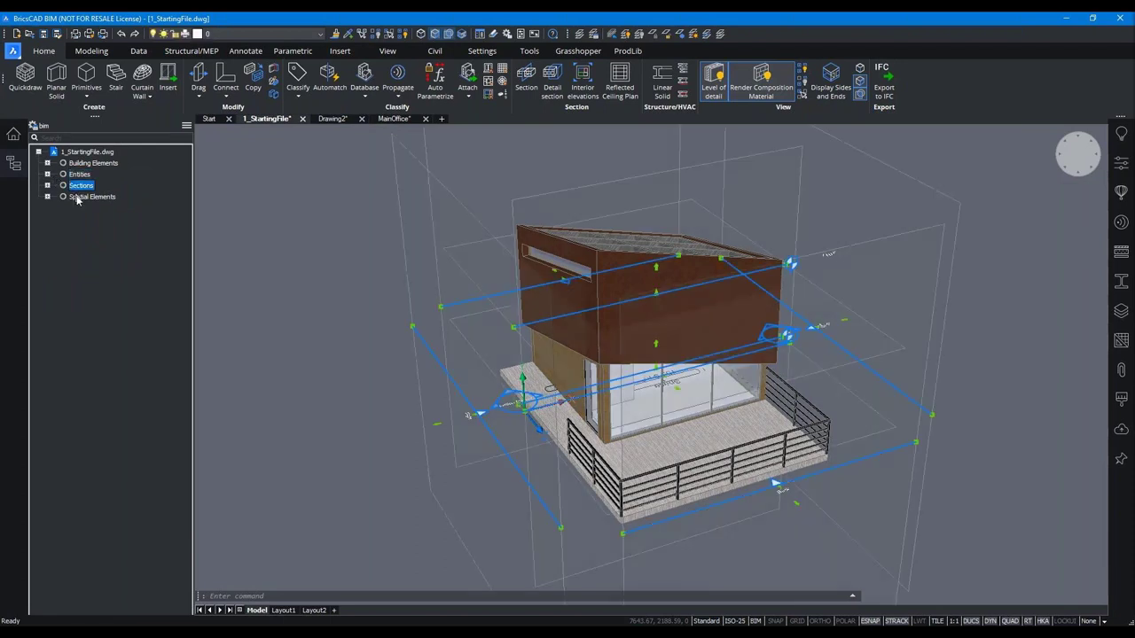
{"action": "left_click", "coordinate": [47, 196]}
{"action": "left_click", "coordinate": [47, 186]}
{"action": "left_click", "coordinate": [47, 174]}
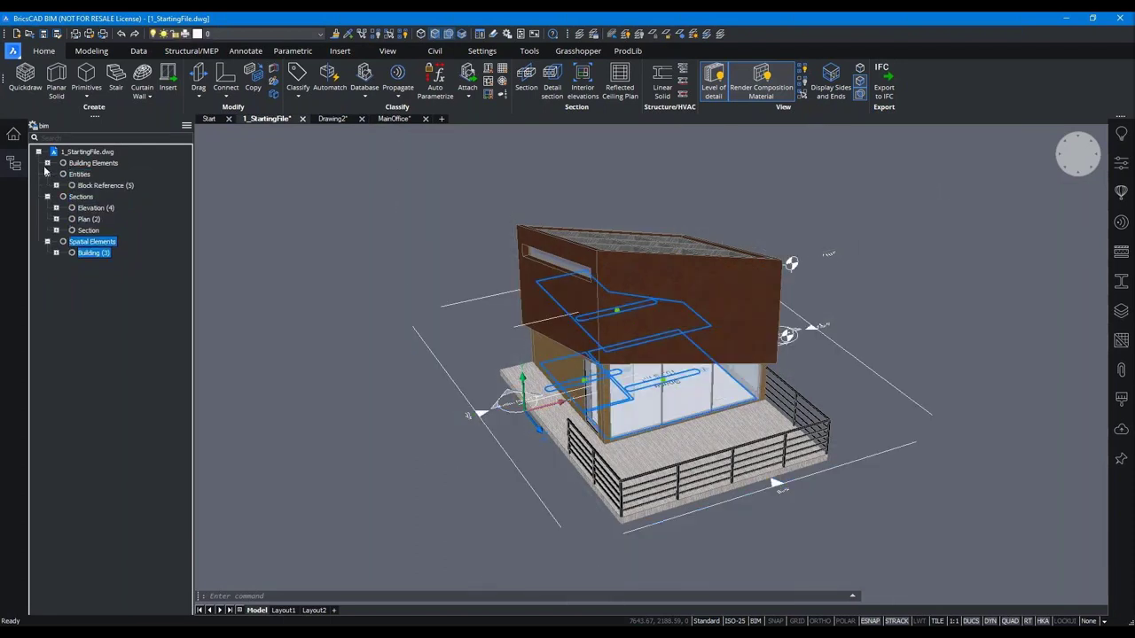
{"action": "left_click", "coordinate": [84, 163]}
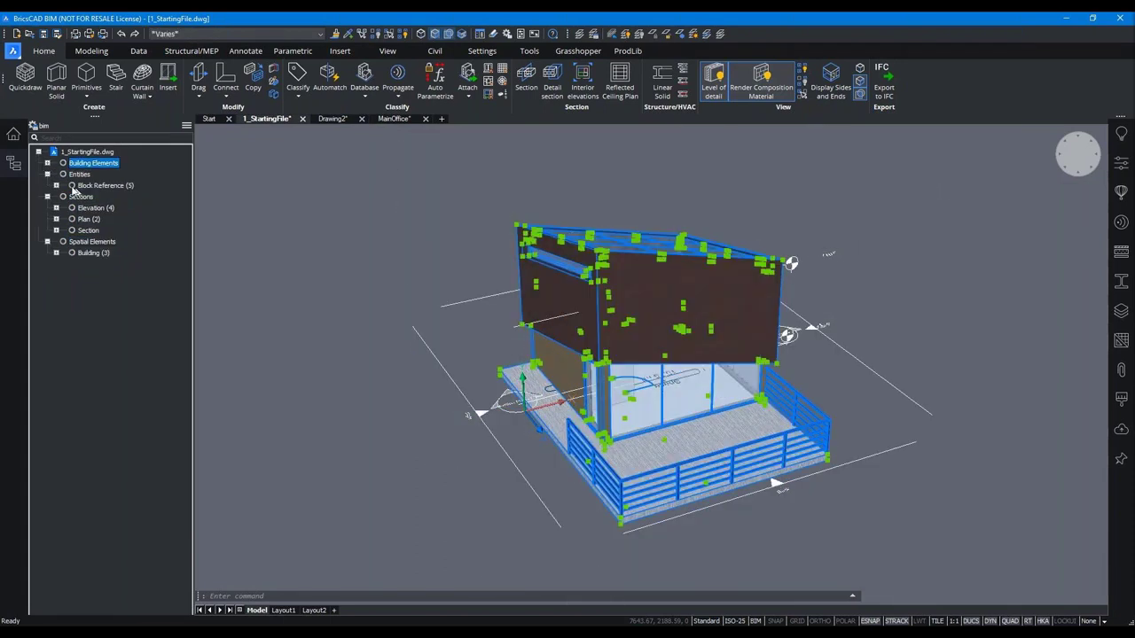
- Return to the Project Browser welcome page, clear the selection and start Create Project
{"action": "left_click", "coordinate": [13, 135]}
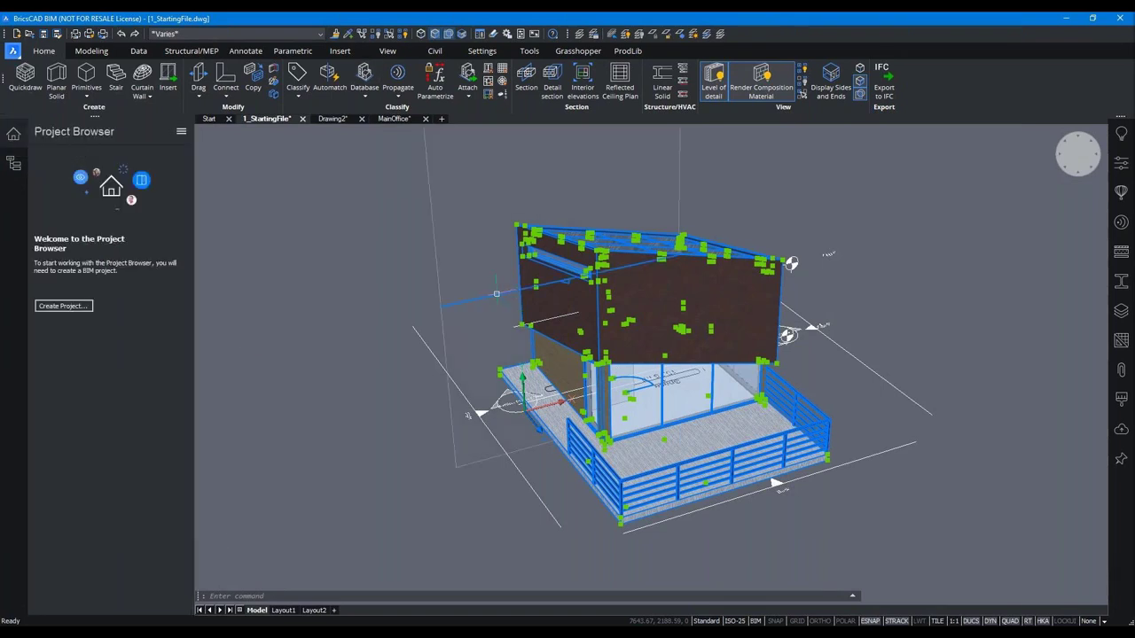
{"action": "key", "text": "Escape"}
{"action": "key", "text": "Escape"}
{"action": "key", "text": "Escape"}
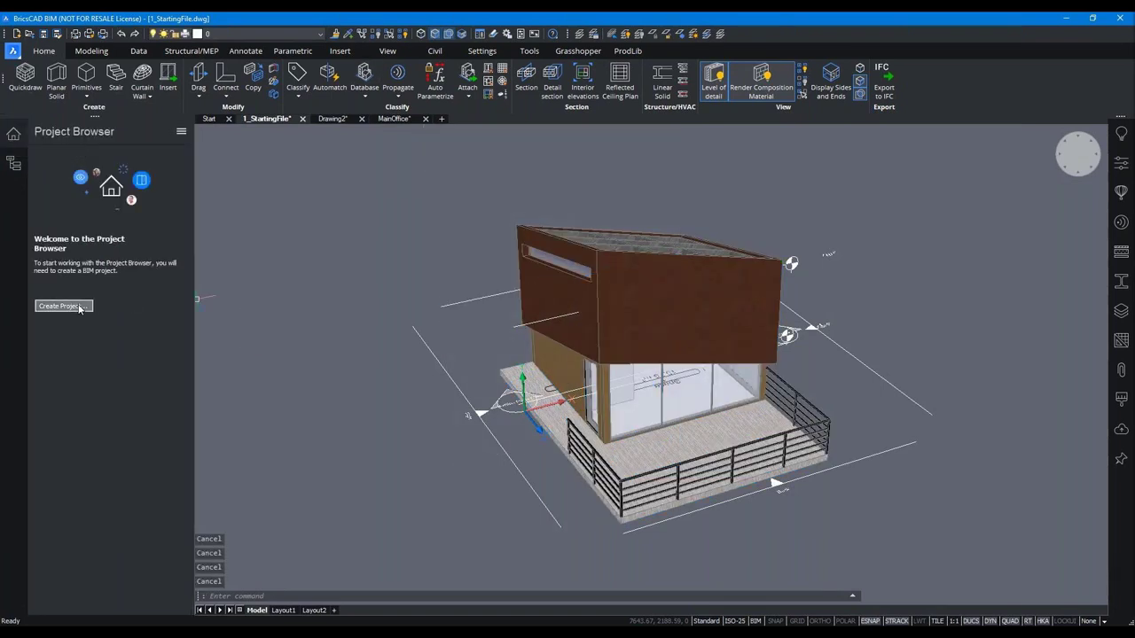
{"action": "left_click", "coordinate": [62, 306]}
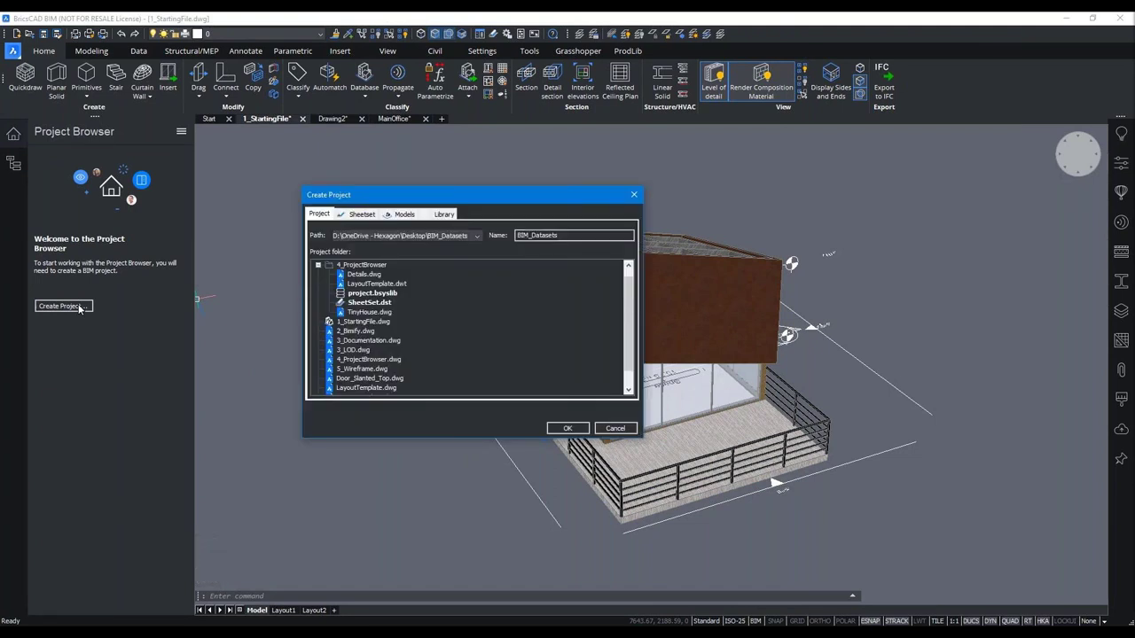
- Cancel Create Project, Save As TinyHouse.dwg in 4_ProjectBrowser overwriting the old file, and reopen Create Project
{"action": "scroll", "coordinate": [356, 278], "scroll_direction": "down", "scroll_amount": 3}
{"action": "key", "text": "Escape"}
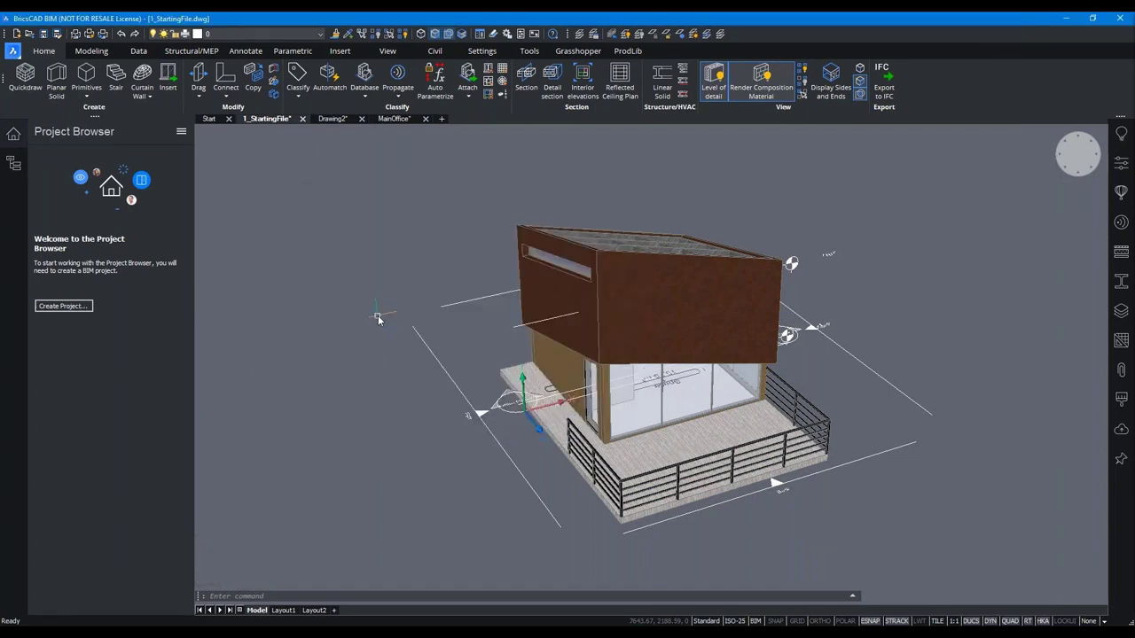
{"action": "left_click", "coordinate": [56, 34]}
{"action": "double_click", "coordinate": [399, 273]}
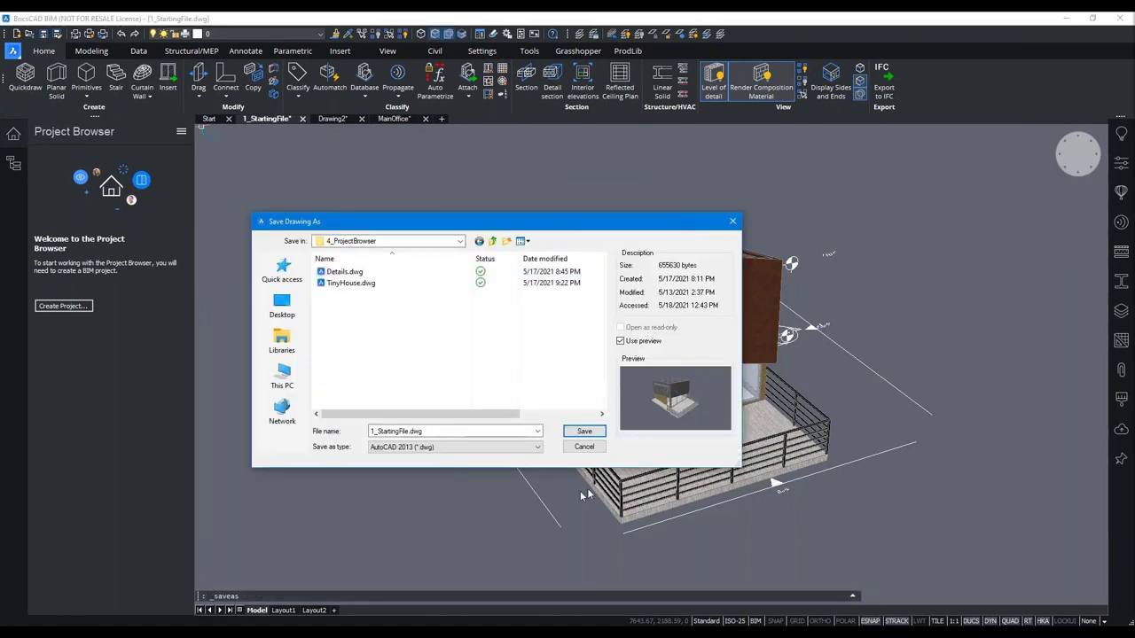
{"action": "left_click", "coordinate": [361, 283]}
{"action": "left_click", "coordinate": [584, 431]}
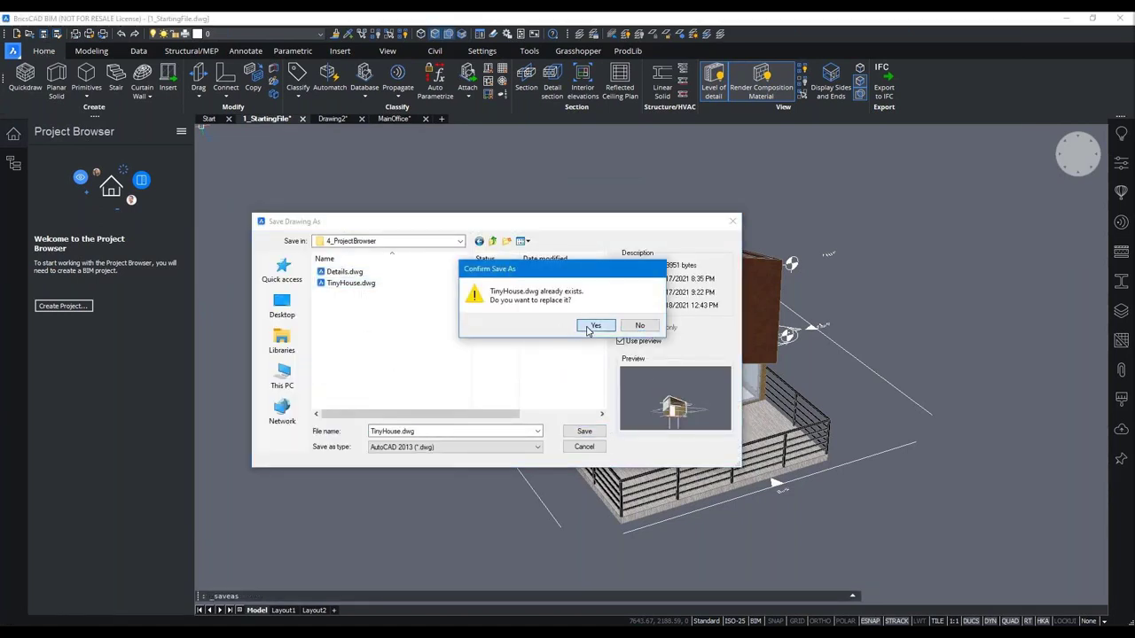
{"action": "left_click", "coordinate": [585, 327]}
{"action": "left_click", "coordinate": [69, 306]}
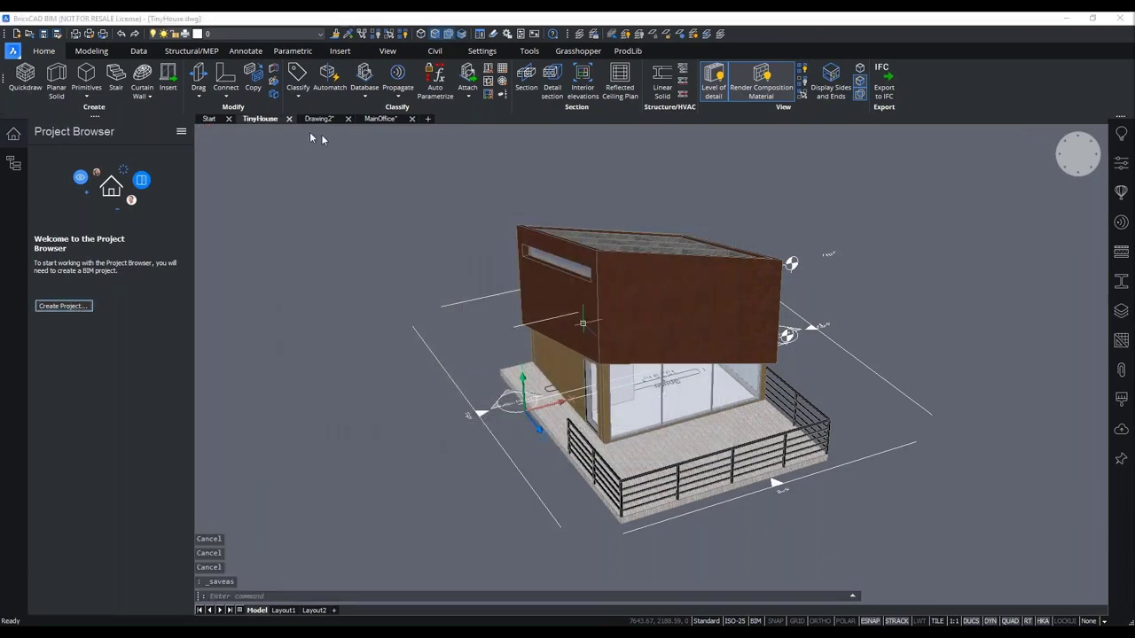
- Keep the 4_ProjectBrowser project folder and name the project TinyHouse, then switch to File Explorer
{"action": "left_click", "coordinate": [510, 238]}
{"action": "left_click", "coordinate": [510, 238]}
{"action": "left_click", "coordinate": [593, 235]}
{"action": "double_click", "coordinate": [593, 234]}
{"action": "type", "text": "Tiny"}
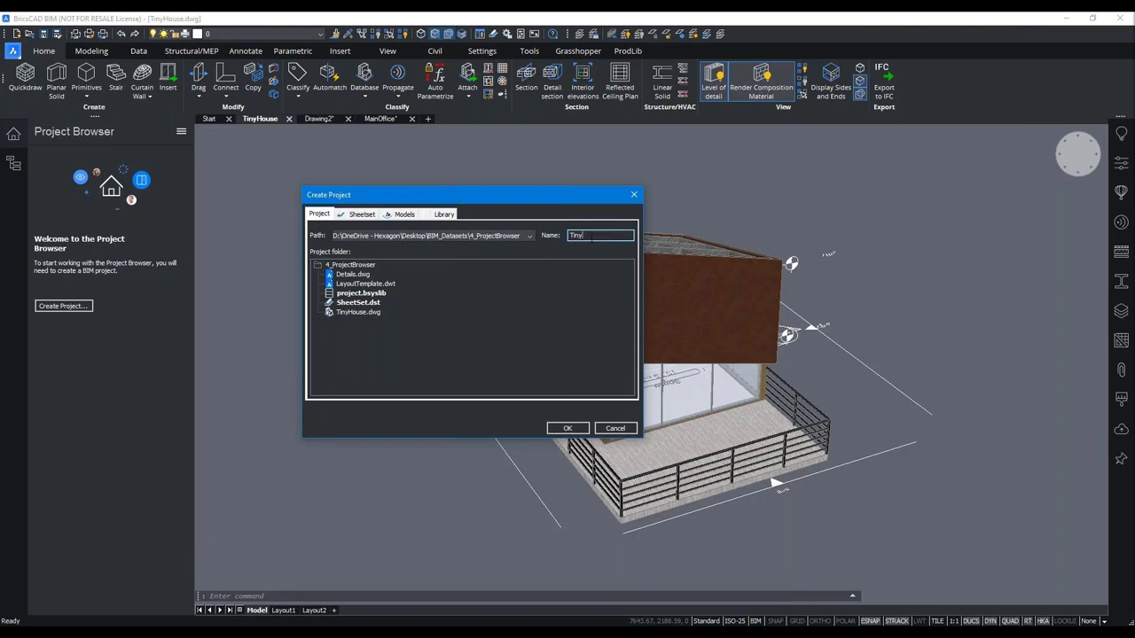
{"action": "type", "text": "House"}
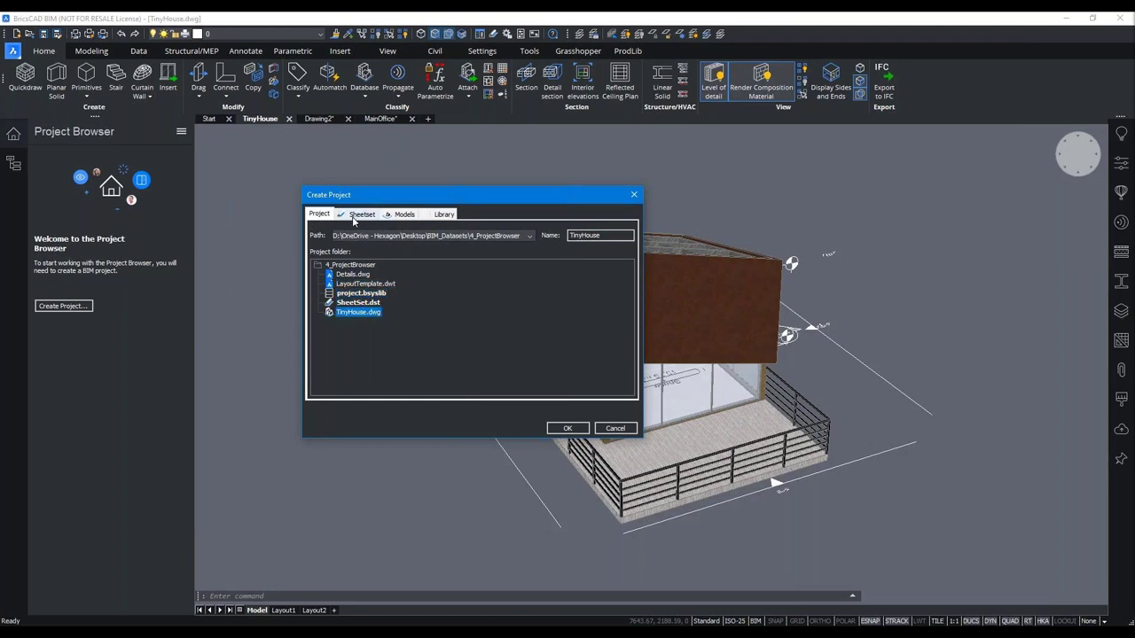
{"action": "key", "text": "alt+Tab"}
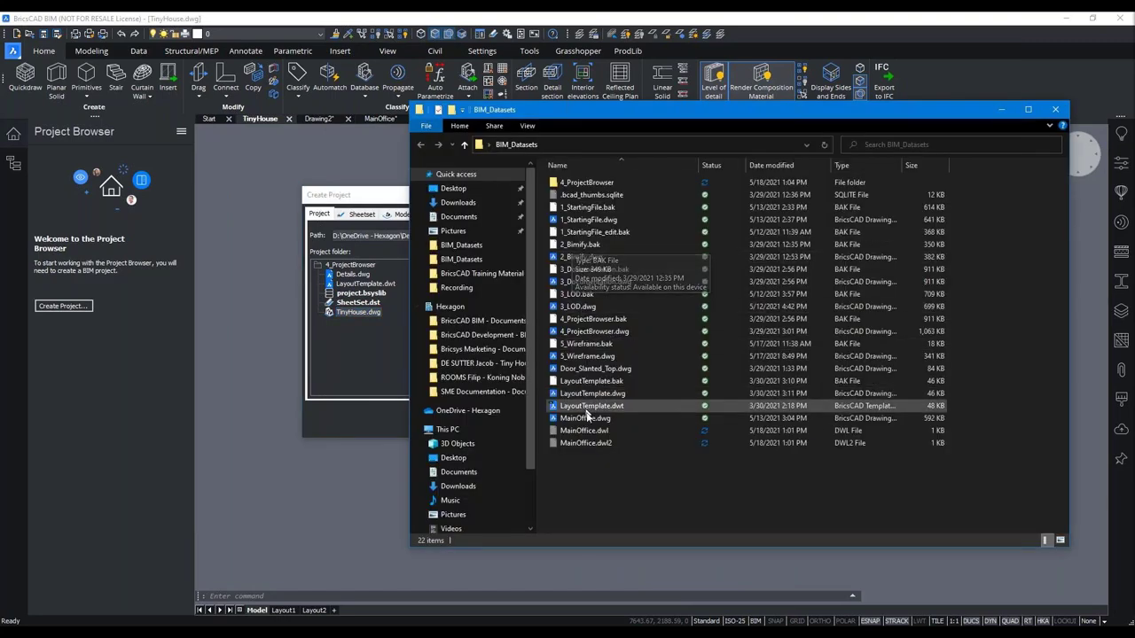
- Minimize the BIM_Datasets File Explorer window to return to BricsCAD's Create Project dialog
{"action": "left_click", "coordinate": [1000, 109]}
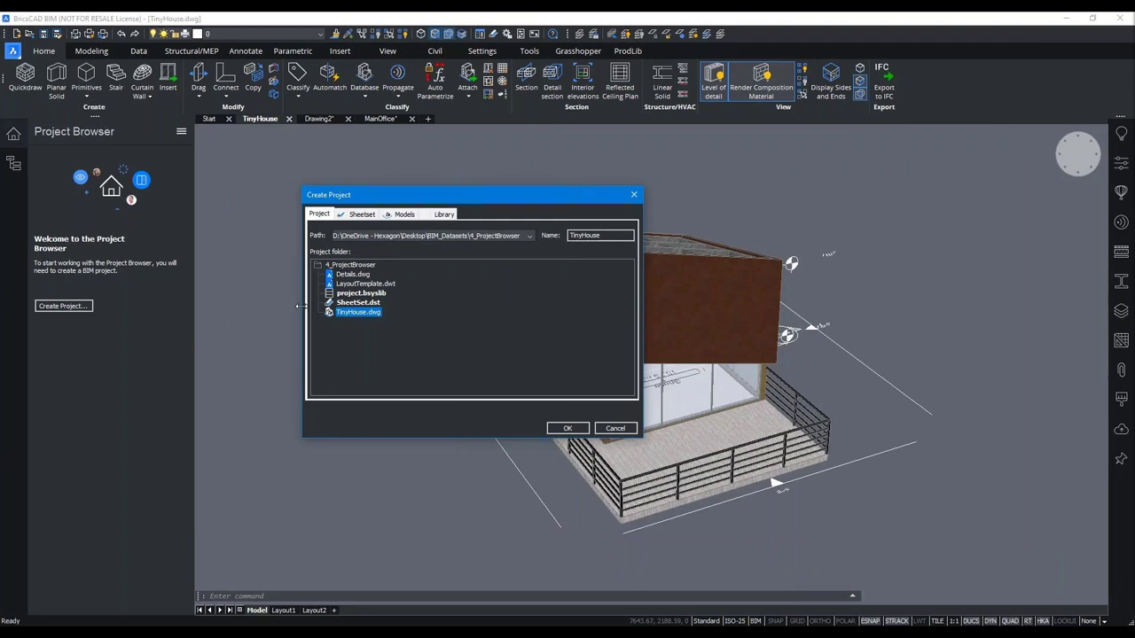
- Review the Sheetset, Models and Library tabs, then confirm creating the TinyHouse project
{"action": "left_click", "coordinate": [355, 215]}
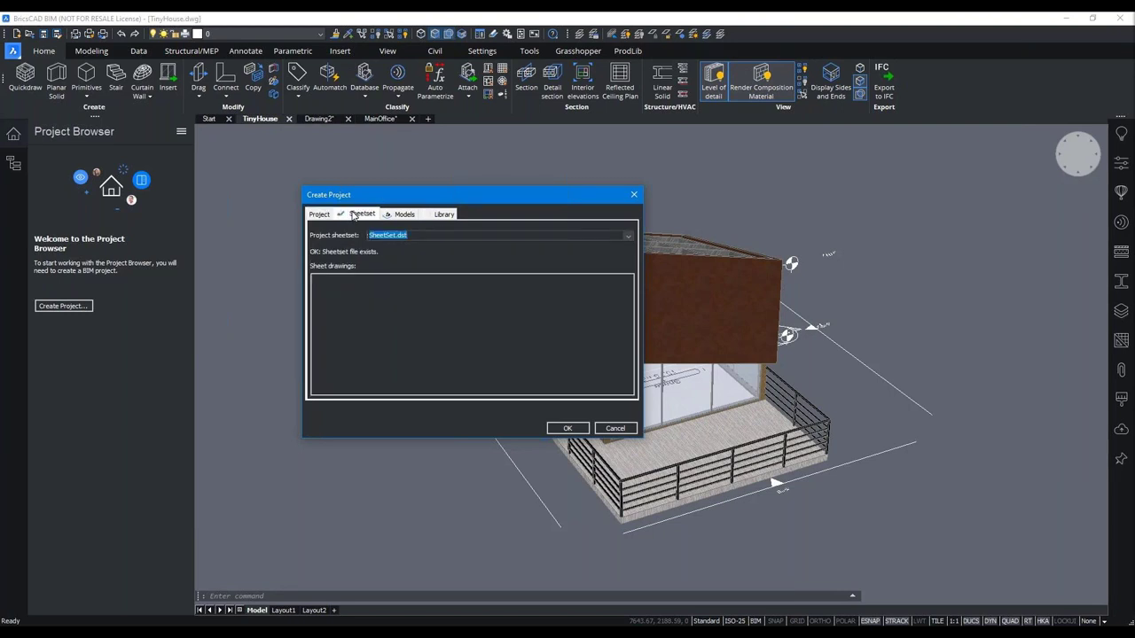
{"action": "left_click_drag", "start_coordinate": [477, 199], "coordinate": [589, 226]}
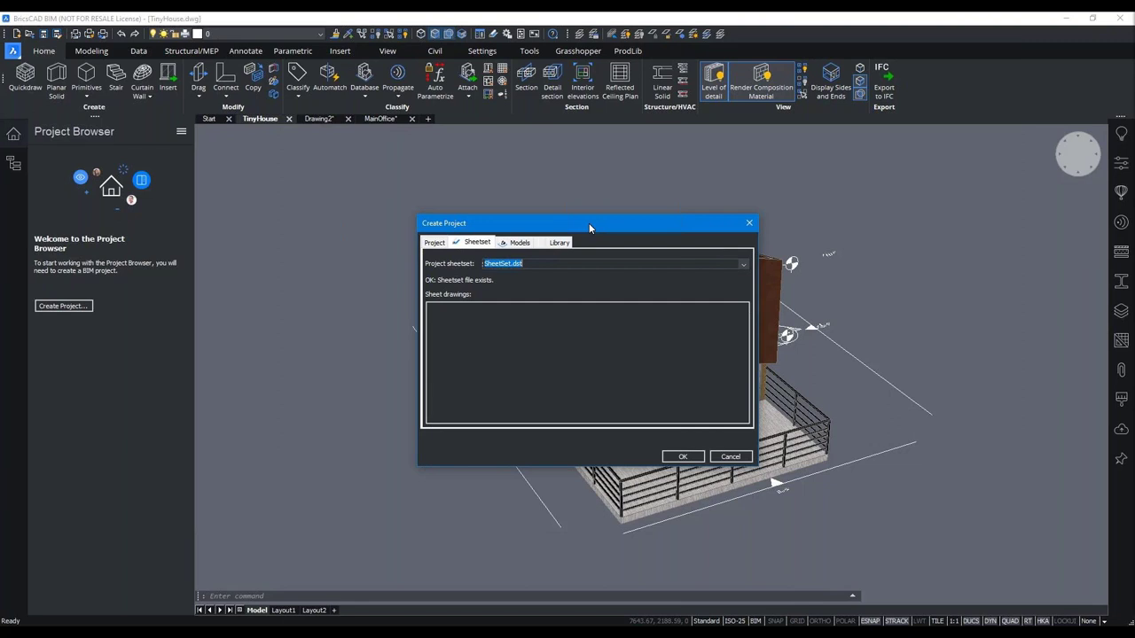
{"action": "left_click", "coordinate": [519, 246]}
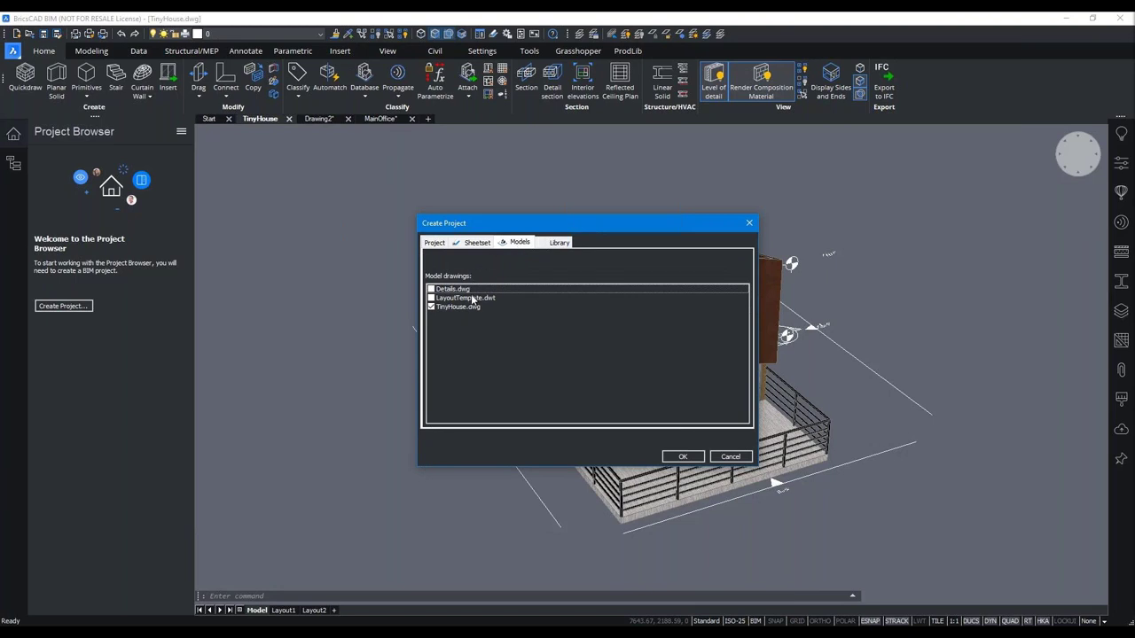
{"action": "left_click", "coordinate": [559, 243]}
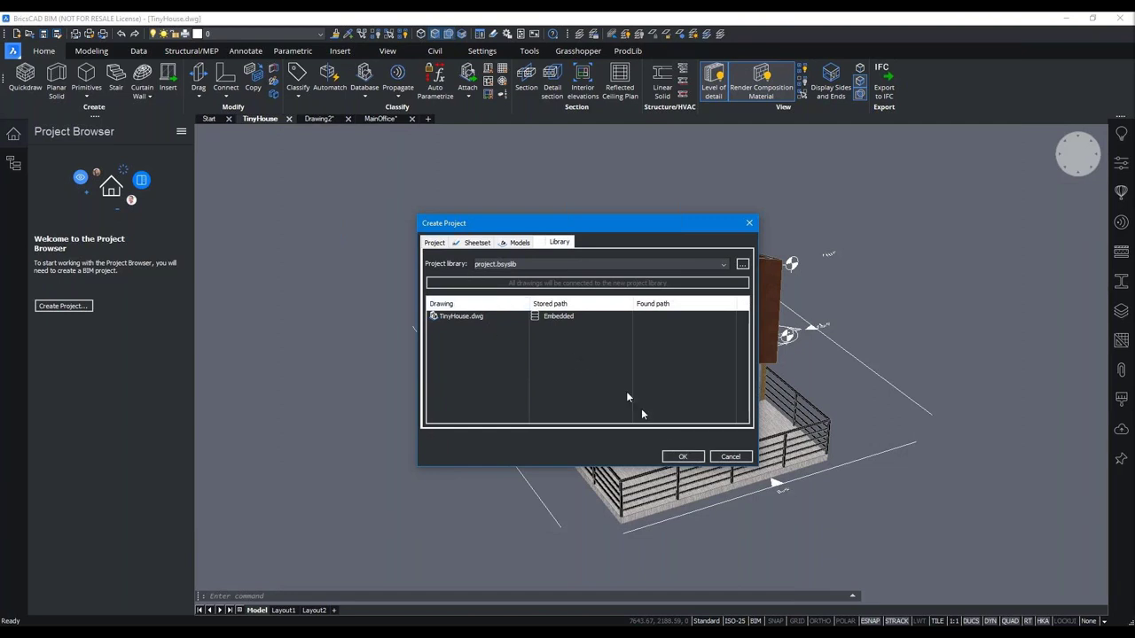
{"action": "left_click", "coordinate": [671, 459]}
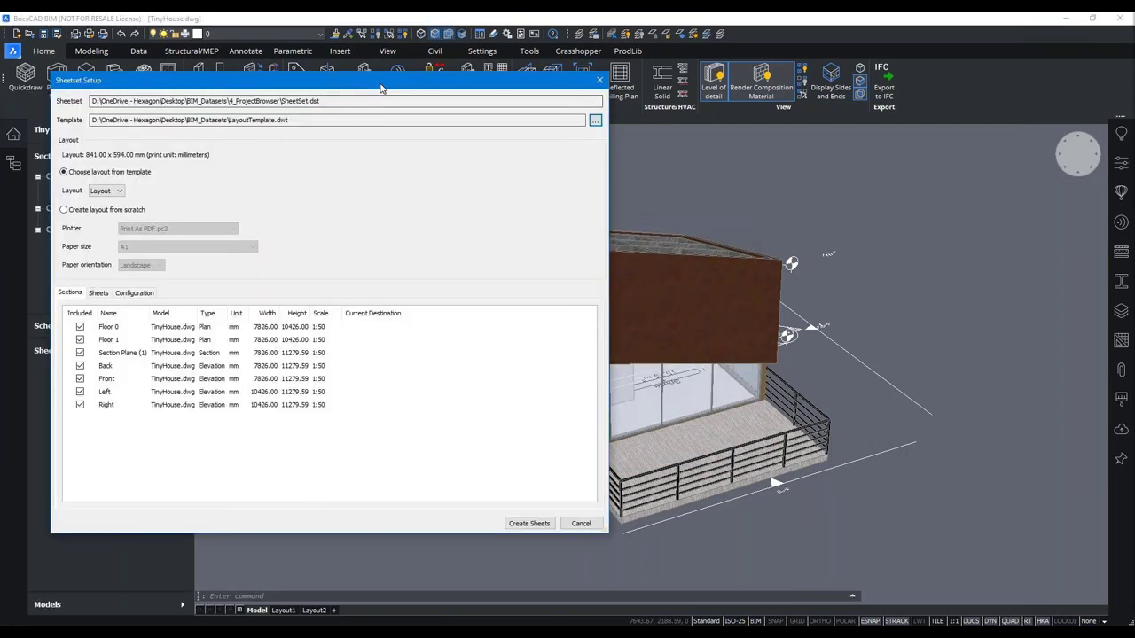
- Check the Section Plane (1) scale, the sheets and configuration in Sheetset Setup, then create the sheets
{"action": "left_click_drag", "start_coordinate": [380, 87], "coordinate": [612, 129]}
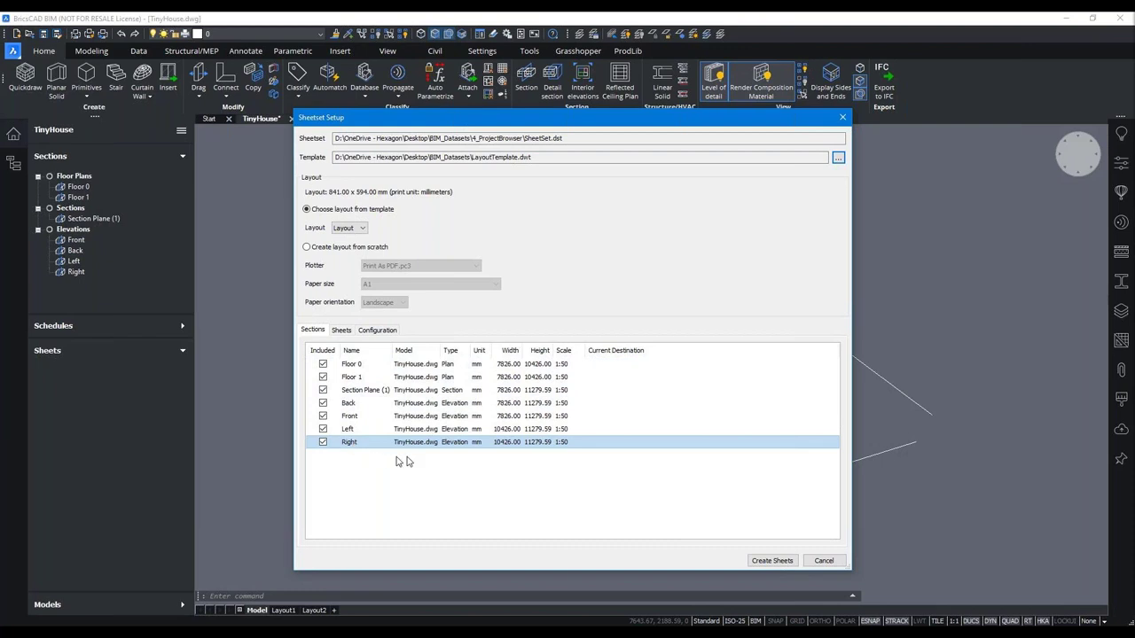
{"action": "left_click", "coordinate": [564, 392]}
{"action": "left_click", "coordinate": [565, 393]}
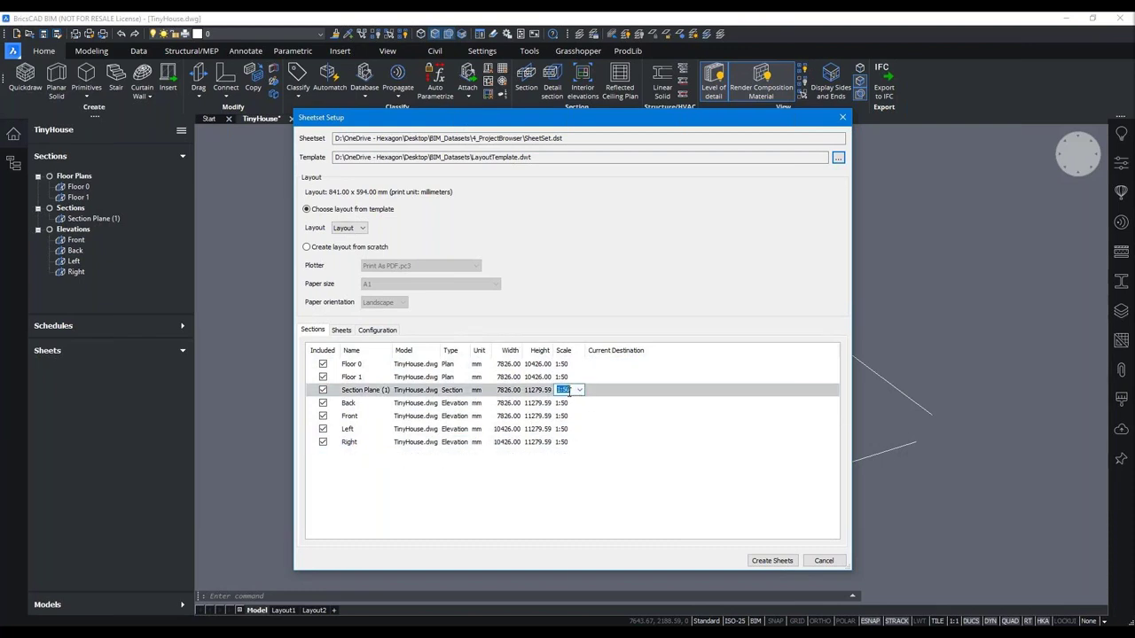
{"action": "left_click", "coordinate": [579, 390]}
{"action": "left_click", "coordinate": [568, 462]}
{"action": "left_click", "coordinate": [343, 331]}
{"action": "left_click", "coordinate": [376, 331]}
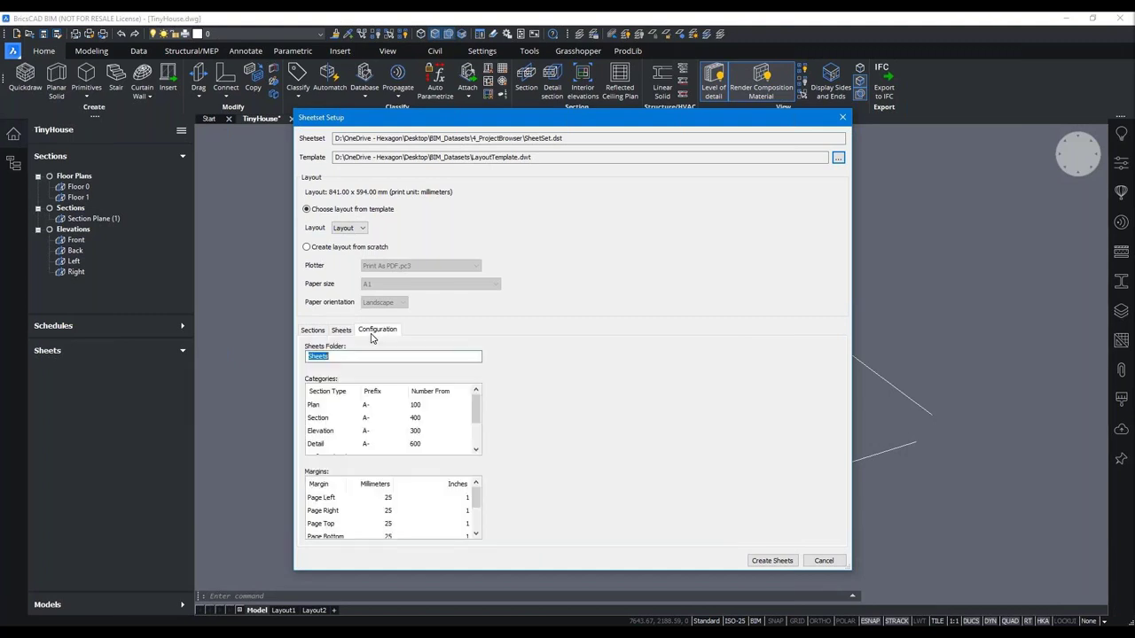
{"action": "left_click", "coordinate": [321, 331]}
{"action": "left_click", "coordinate": [762, 560]}
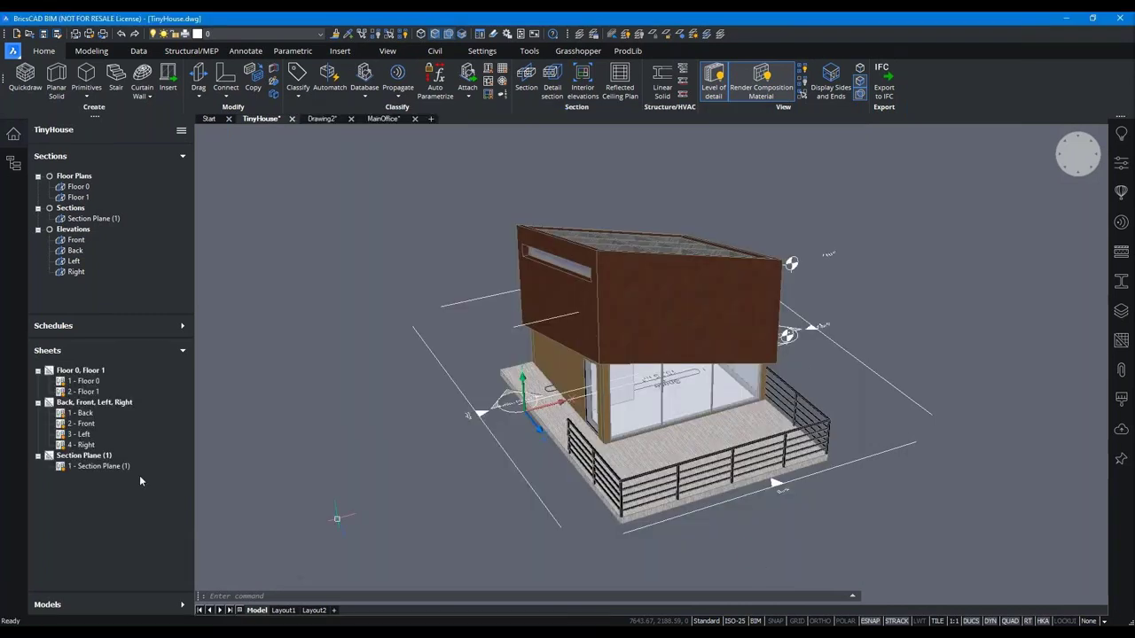
- Update the out-of-date 1 - Floor 0 sheet view
{"action": "left_click", "coordinate": [84, 381]}
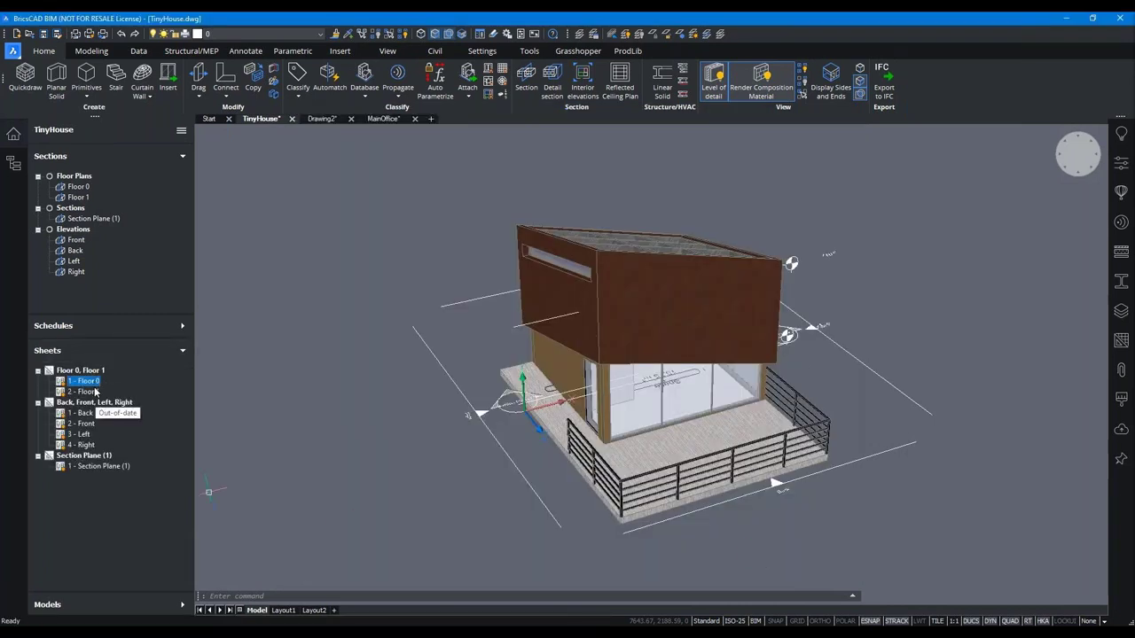
{"action": "left_click", "coordinate": [96, 392]}
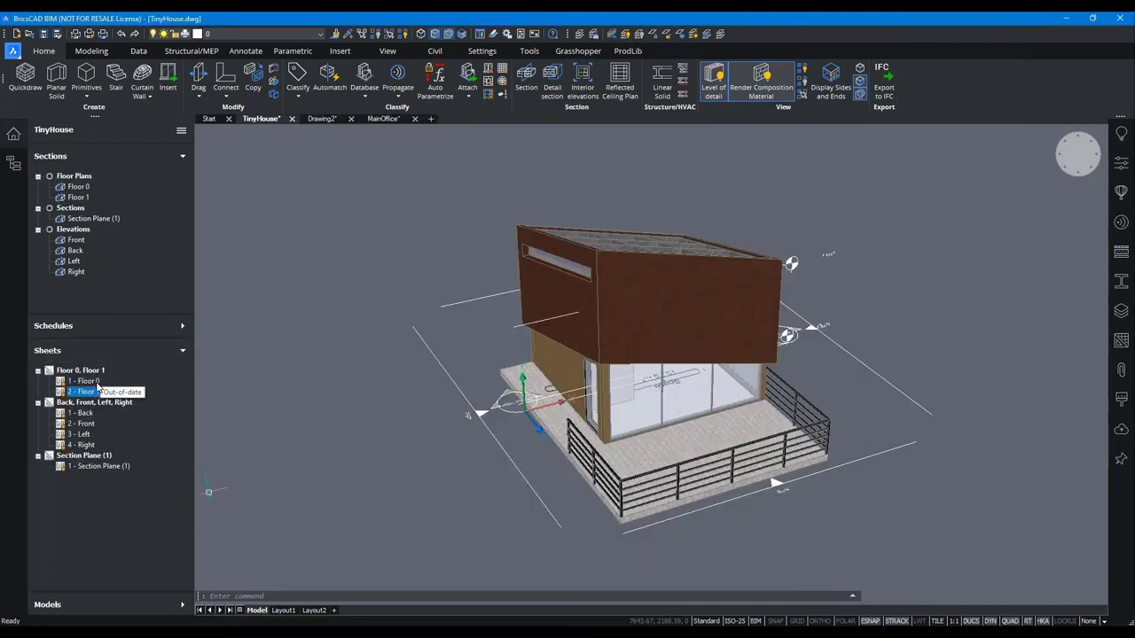
{"action": "right_click", "coordinate": [98, 383]}
{"action": "left_click", "coordinate": [115, 419]}
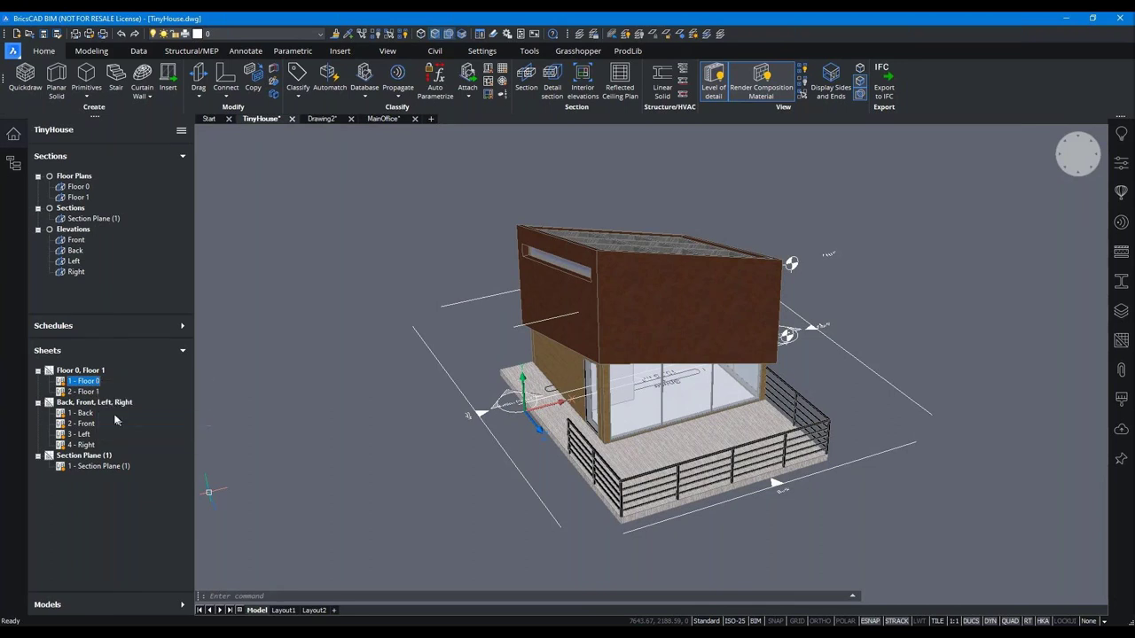
- Update the 2 - Floor 1 and 1 - Back sheet views
{"action": "right_click", "coordinate": [88, 396]}
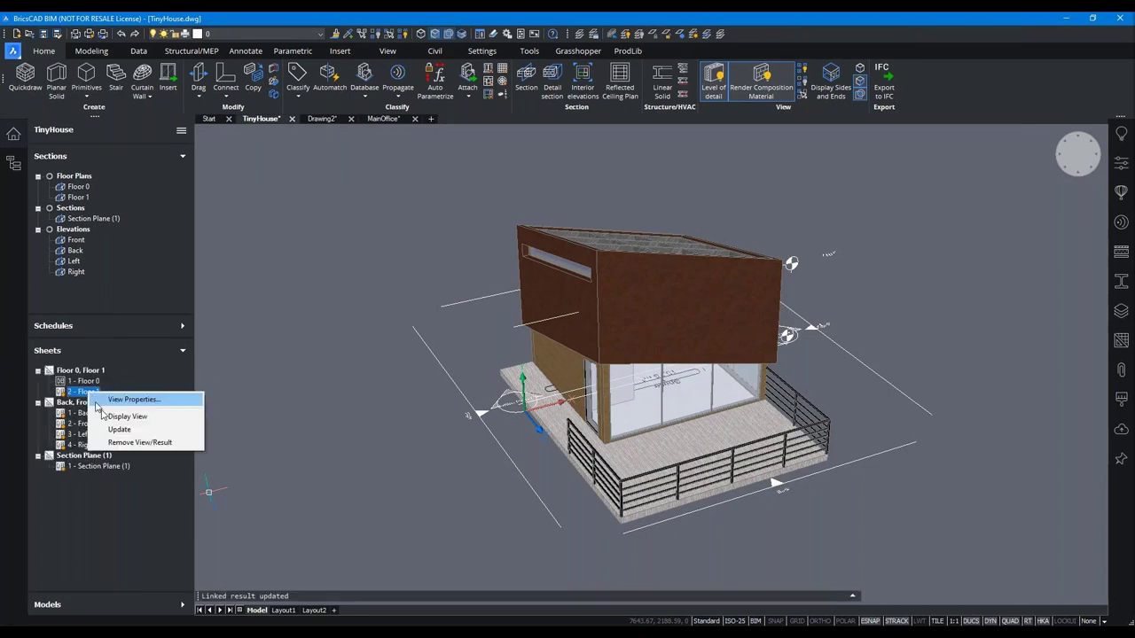
{"action": "left_click", "coordinate": [115, 428]}
{"action": "right_click", "coordinate": [87, 413]}
{"action": "left_click", "coordinate": [103, 455]}
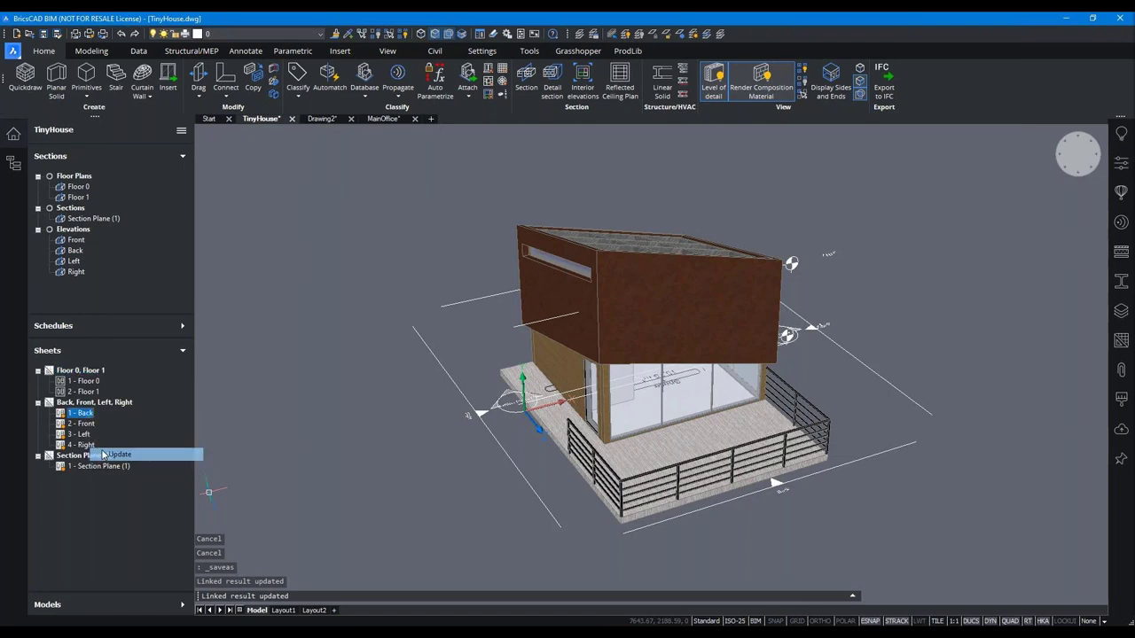
- Open the A-100 Floor 0 sheet and inspect it, undoing an accidental move
{"action": "double_click", "coordinate": [84, 381]}
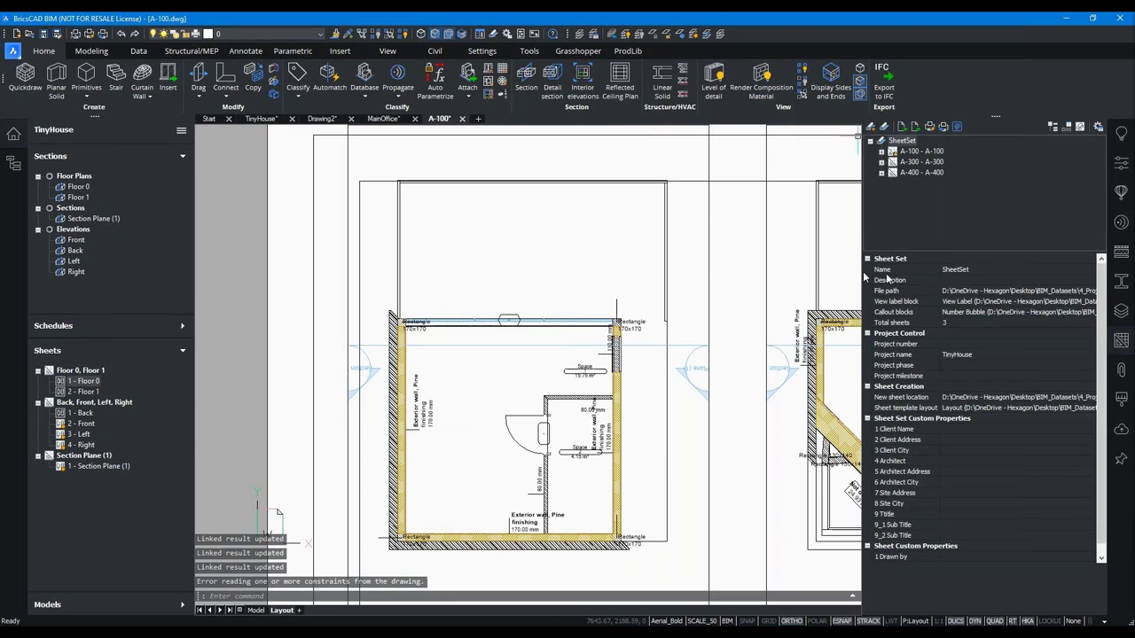
{"action": "scroll", "coordinate": [723, 296], "scroll_direction": "down", "scroll_amount": 3}
{"action": "scroll", "coordinate": [620, 385], "scroll_direction": "down", "scroll_amount": 3}
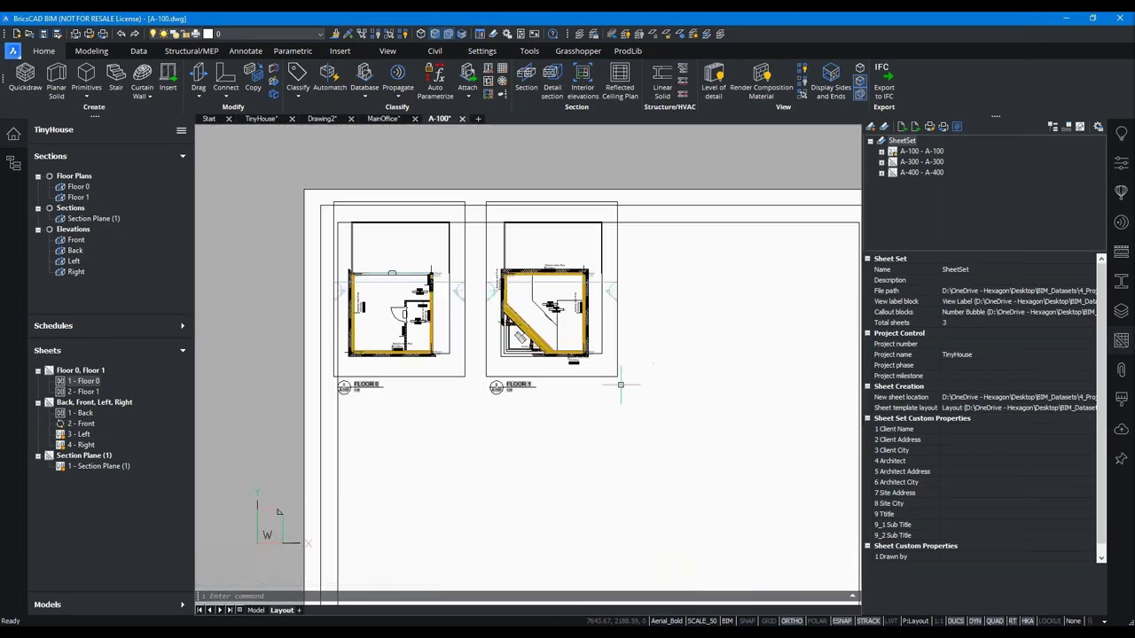
{"action": "key", "text": "ctrl+z"}
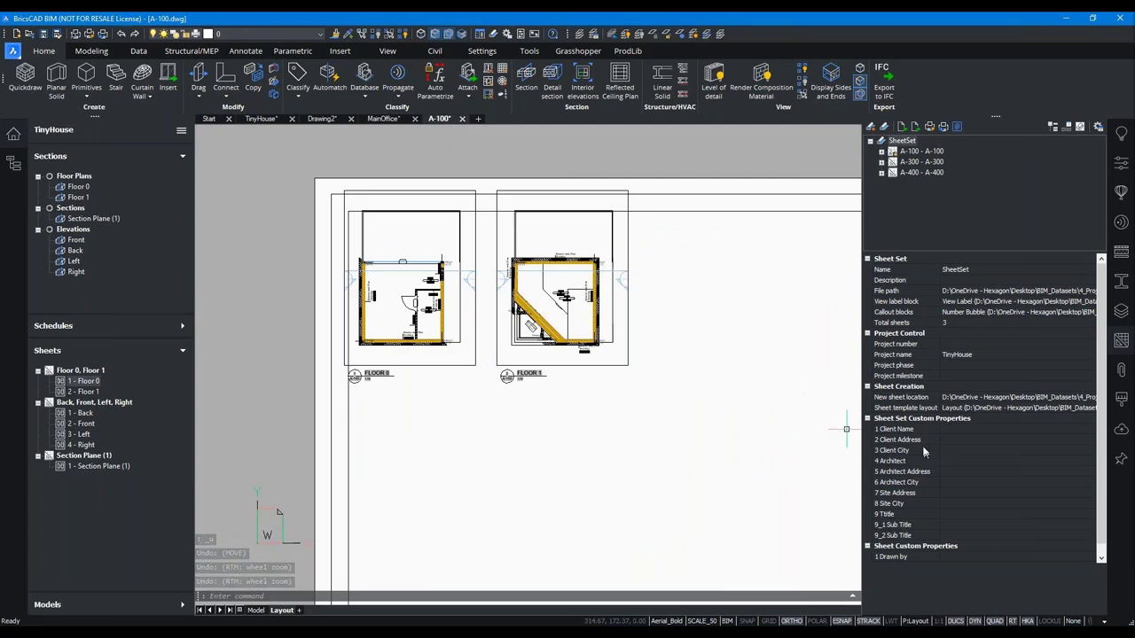
{"action": "scroll", "coordinate": [588, 329], "scroll_direction": "down", "scroll_amount": 2}
{"action": "scroll", "coordinate": [443, 372], "scroll_direction": "up", "scroll_amount": 3}
{"action": "scroll", "coordinate": [443, 373], "scroll_direction": "up", "scroll_amount": 2}
{"action": "scroll", "coordinate": [443, 373], "scroll_direction": "up", "scroll_amount": 2}
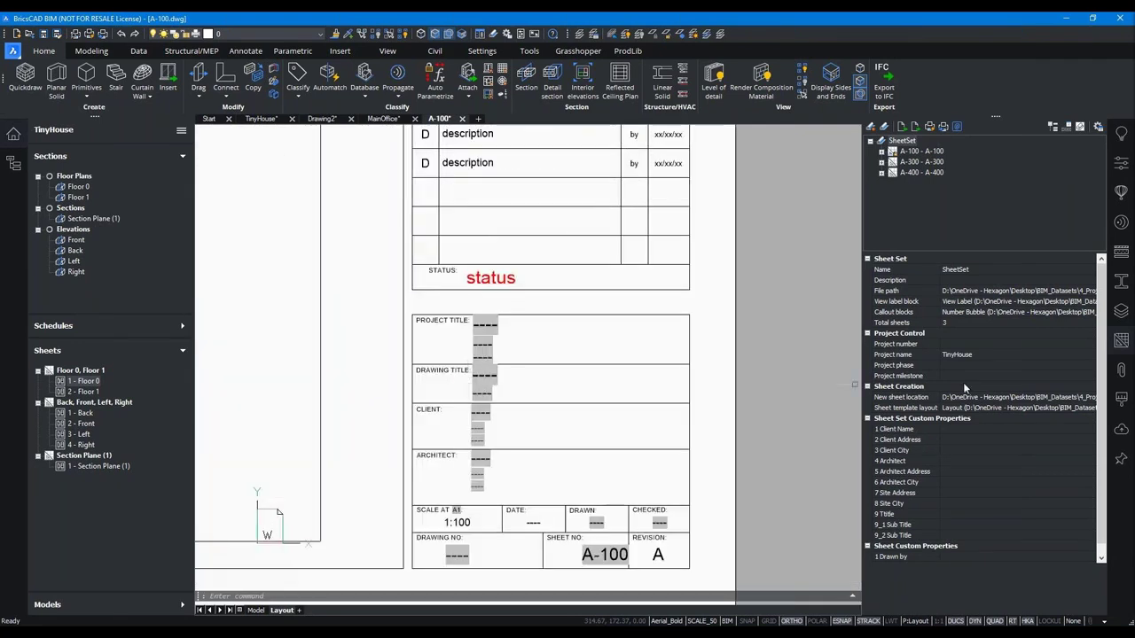
- Set the sheet set's Client Name property to Bricsys
{"action": "left_click", "coordinate": [950, 430]}
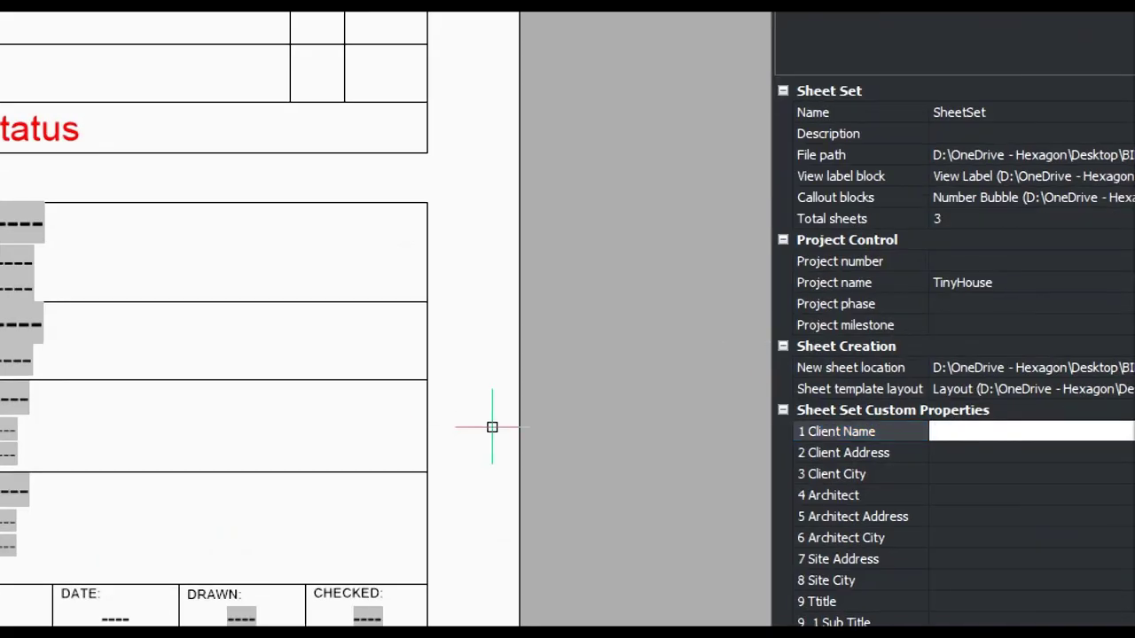
{"action": "middle_click_drag", "start_coordinate": [707, 425], "coordinate": [718, 425]}
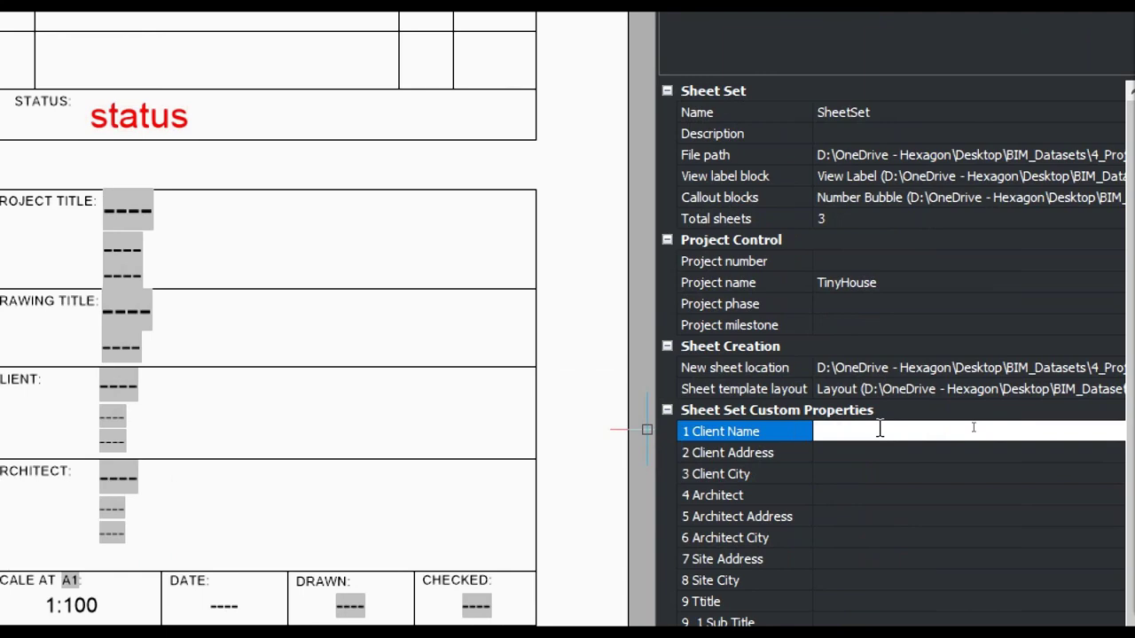
{"action": "middle_click_drag", "start_coordinate": [151, 435], "coordinate": [252, 427]}
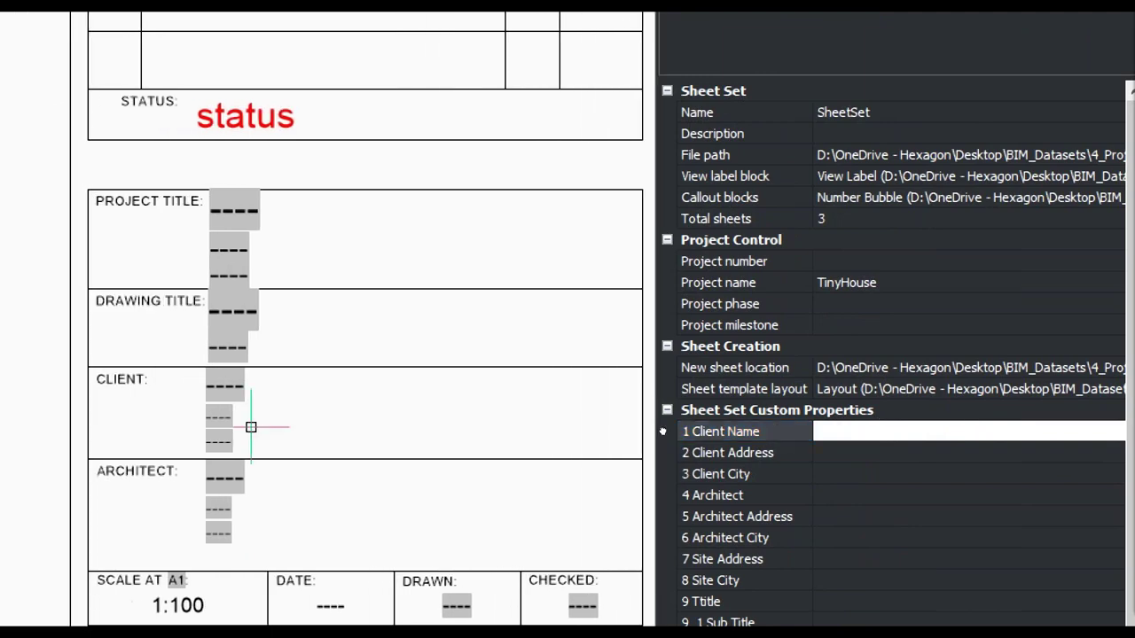
{"action": "left_click", "coordinate": [951, 428]}
{"action": "type", "text": "B"}
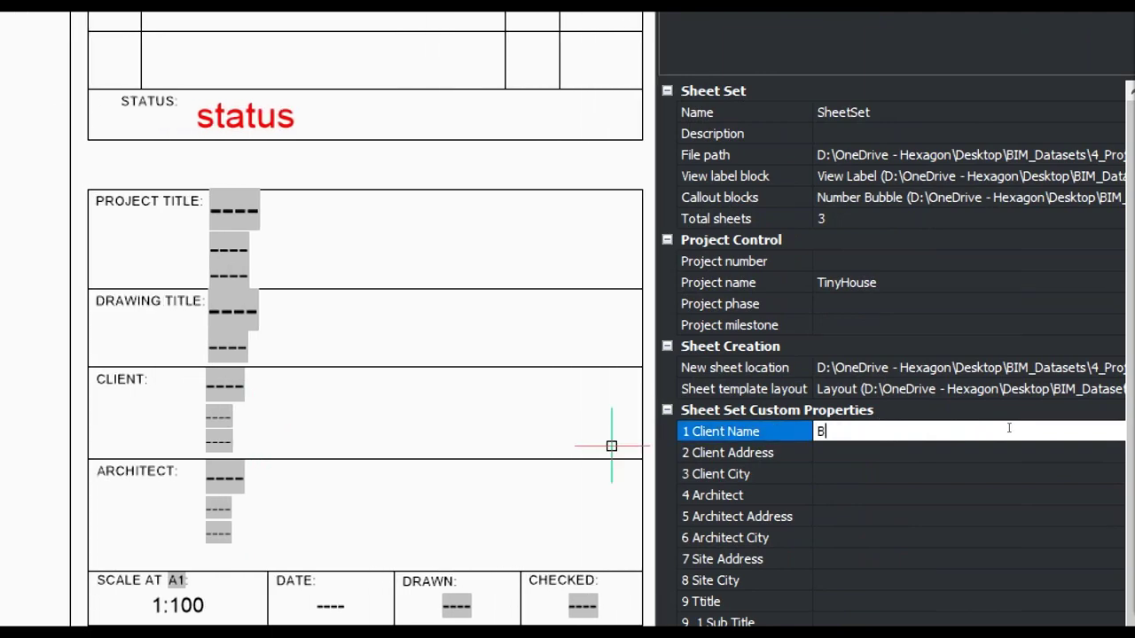
{"action": "type", "text": "ricsys"}
{"action": "key", "text": "Return"}
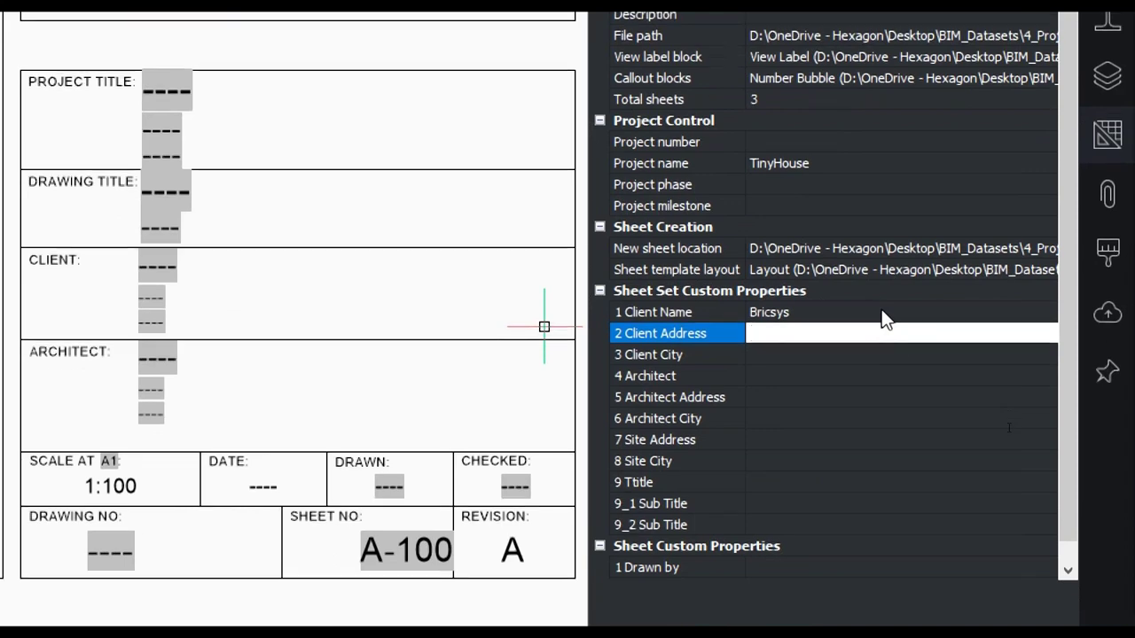
- Set Client Address and Client City to 'test', then open the 1 - Back elevations sheet
{"action": "type", "text": "test"}
{"action": "key", "text": "Return"}
{"action": "type", "text": "test"}
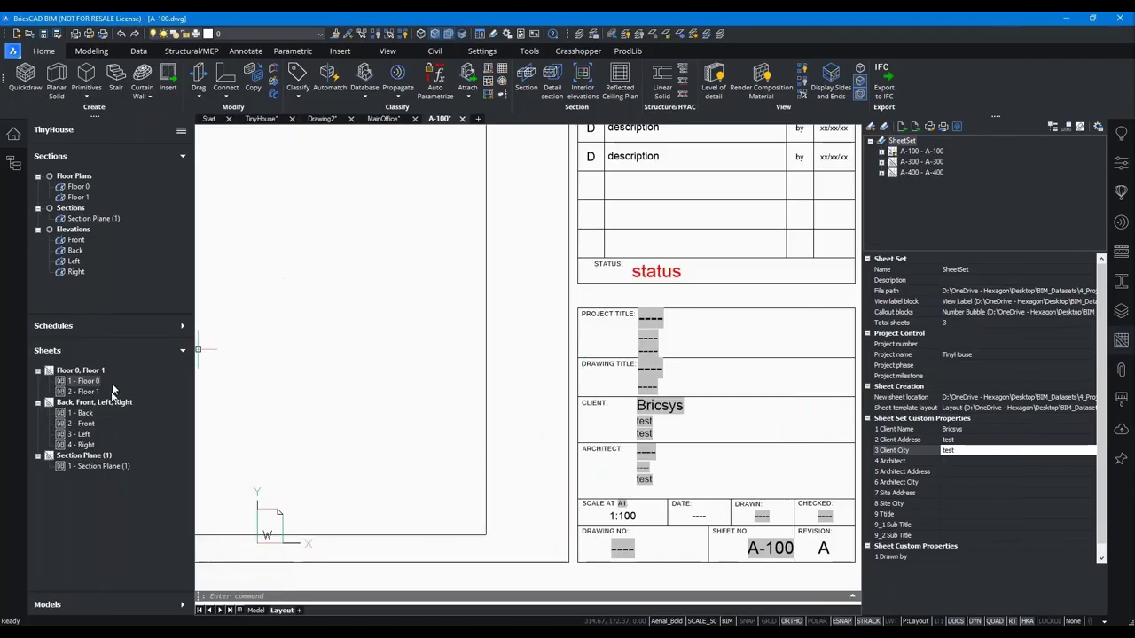
{"action": "left_click", "coordinate": [79, 413]}
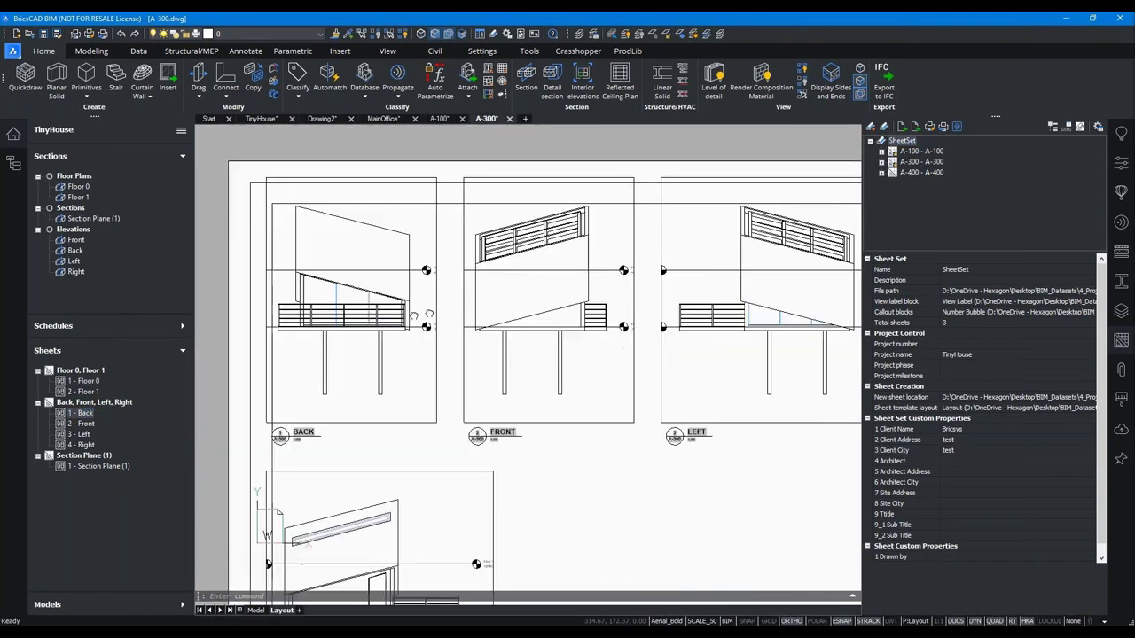
- Zoom out on the A-300 sheet and select a viewport
{"action": "scroll", "coordinate": [429, 313], "scroll_direction": "down", "scroll_amount": 1}
{"action": "scroll", "coordinate": [408, 408], "scroll_direction": "down", "scroll_amount": 2}
{"action": "scroll", "coordinate": [408, 407], "scroll_direction": "down", "scroll_amount": 1}
{"action": "left_click", "coordinate": [682, 318]}
{"action": "left_click", "coordinate": [667, 346]}
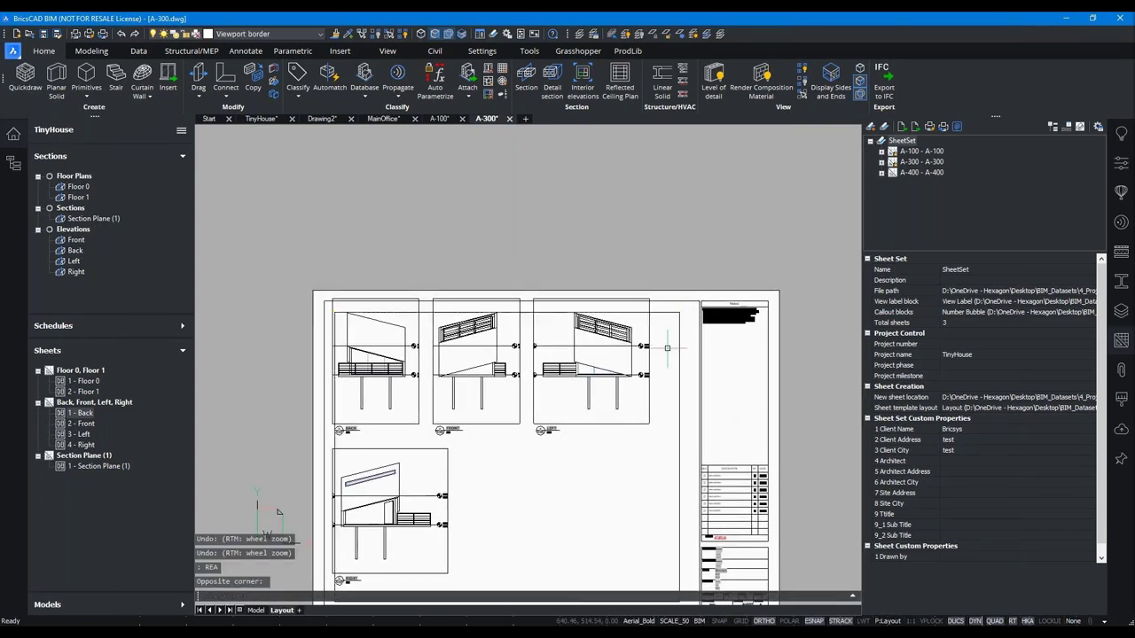
- Move the four elevation viewports together down and to the right with Ortho off
{"action": "type", "text": "m"}
{"action": "key", "text": "Return"}
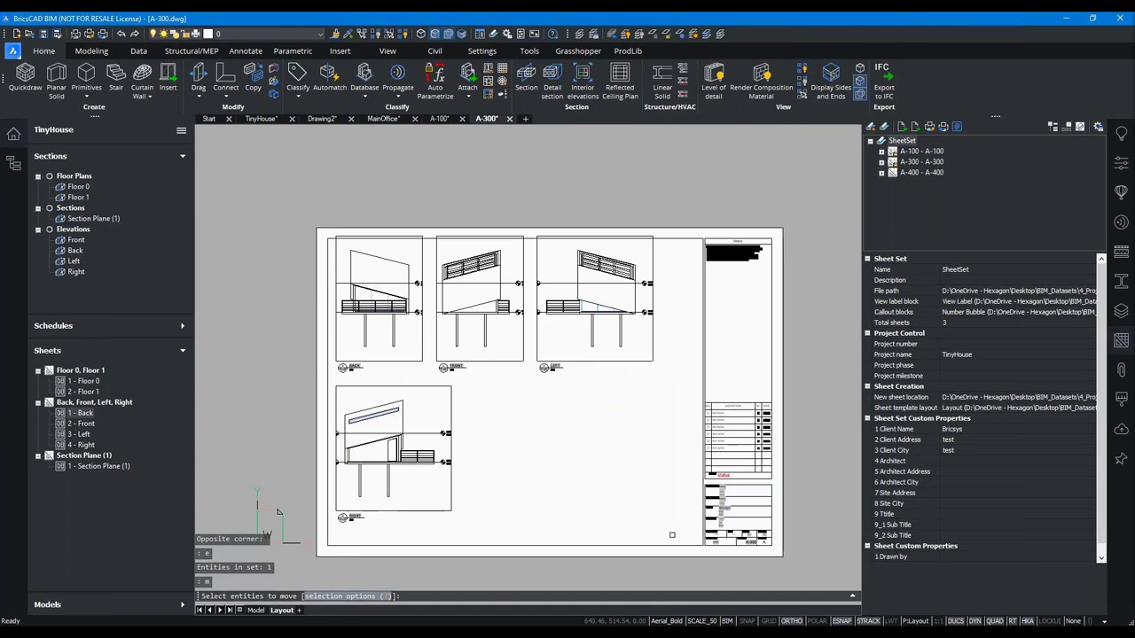
{"action": "left_click", "coordinate": [671, 535]}
{"action": "left_click", "coordinate": [296, 288]}
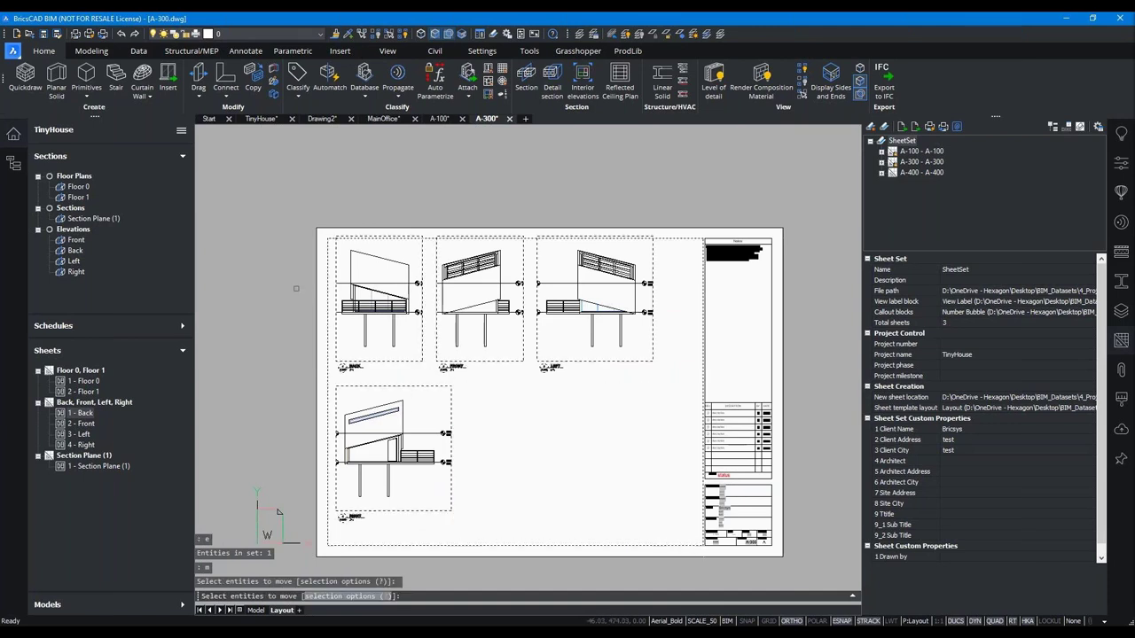
{"action": "key", "text": "Return"}
{"action": "left_click", "coordinate": [728, 184]}
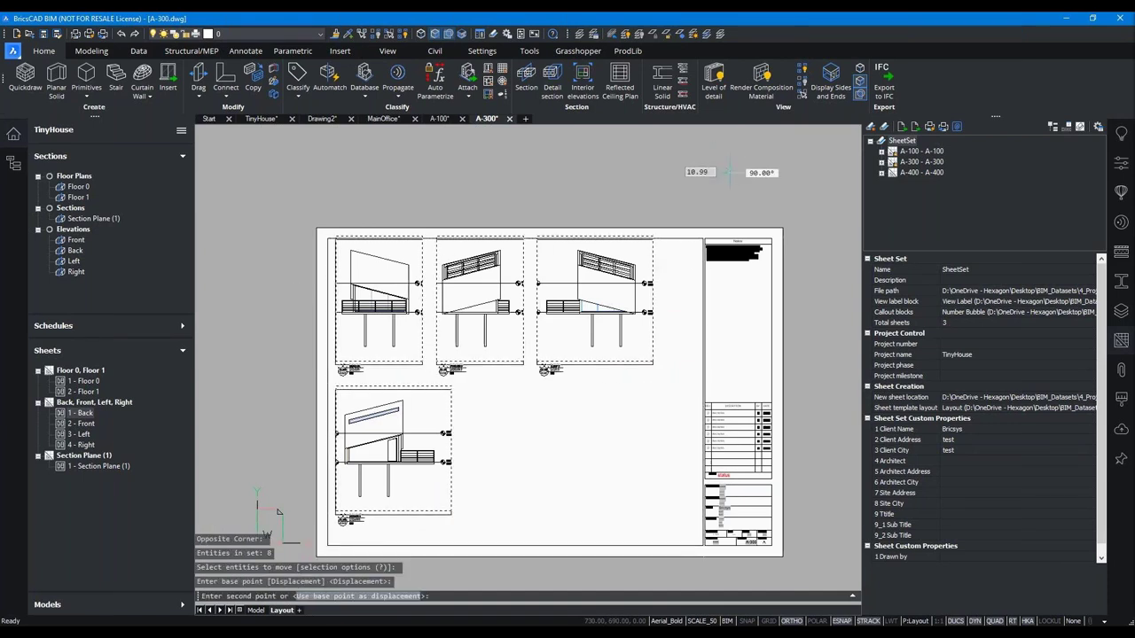
{"action": "key", "text": "F8"}
{"action": "left_click", "coordinate": [644, 413]}
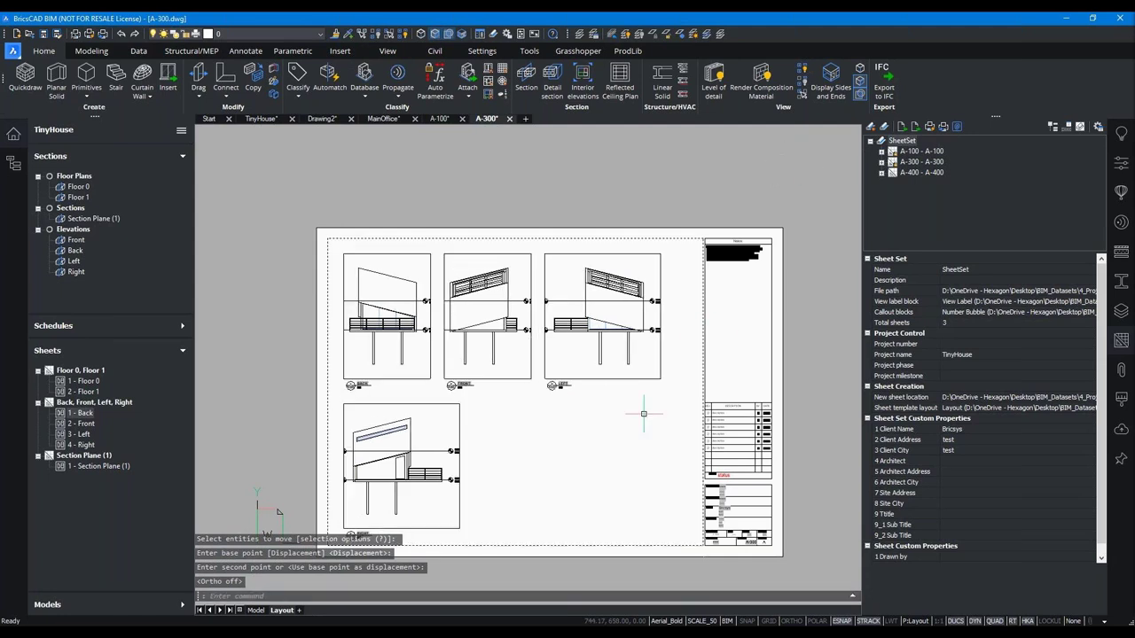
{"action": "scroll", "coordinate": [478, 435], "scroll_direction": "up", "scroll_amount": 1}
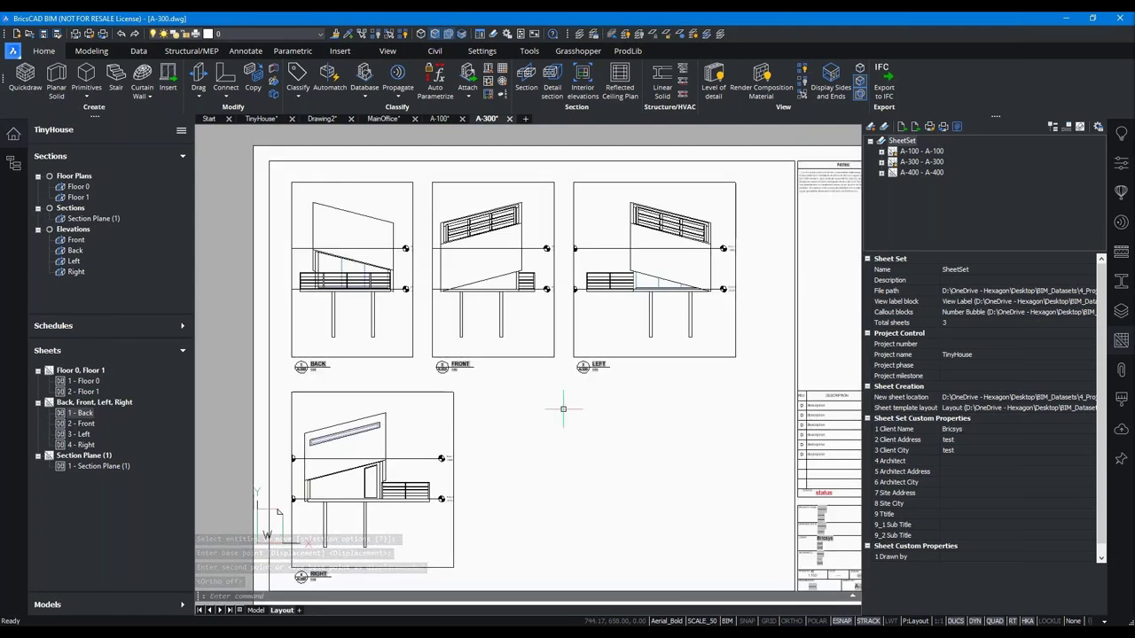
{"action": "left_click", "coordinate": [84, 381]}
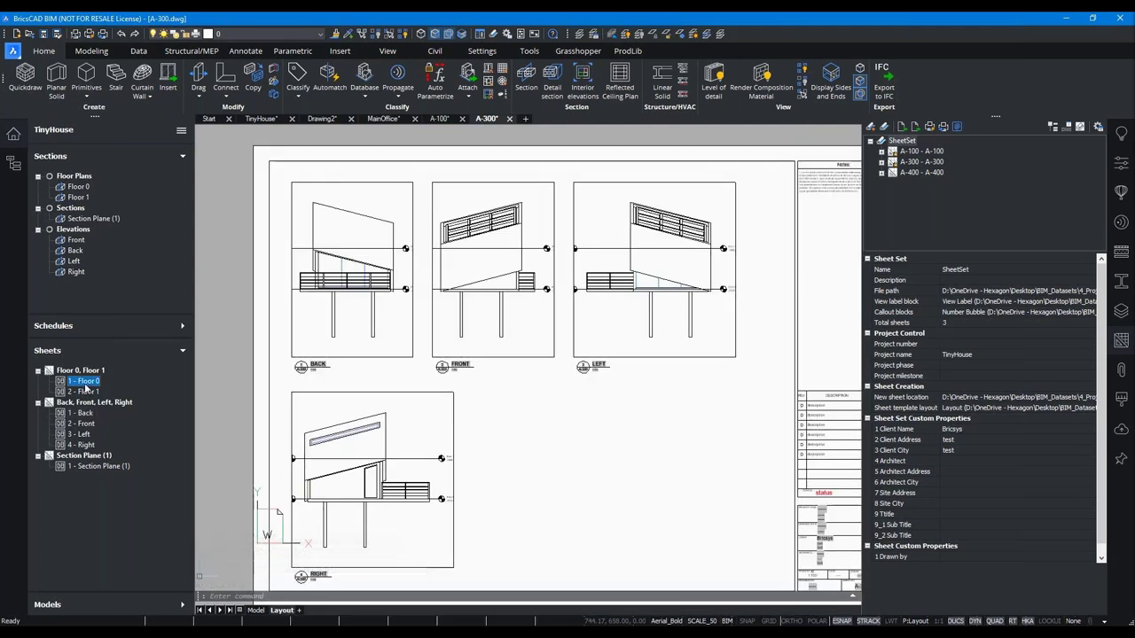
- Open the A-100 Floor 0 sheet and pan around the floor plan
{"action": "double_click", "coordinate": [86, 383]}
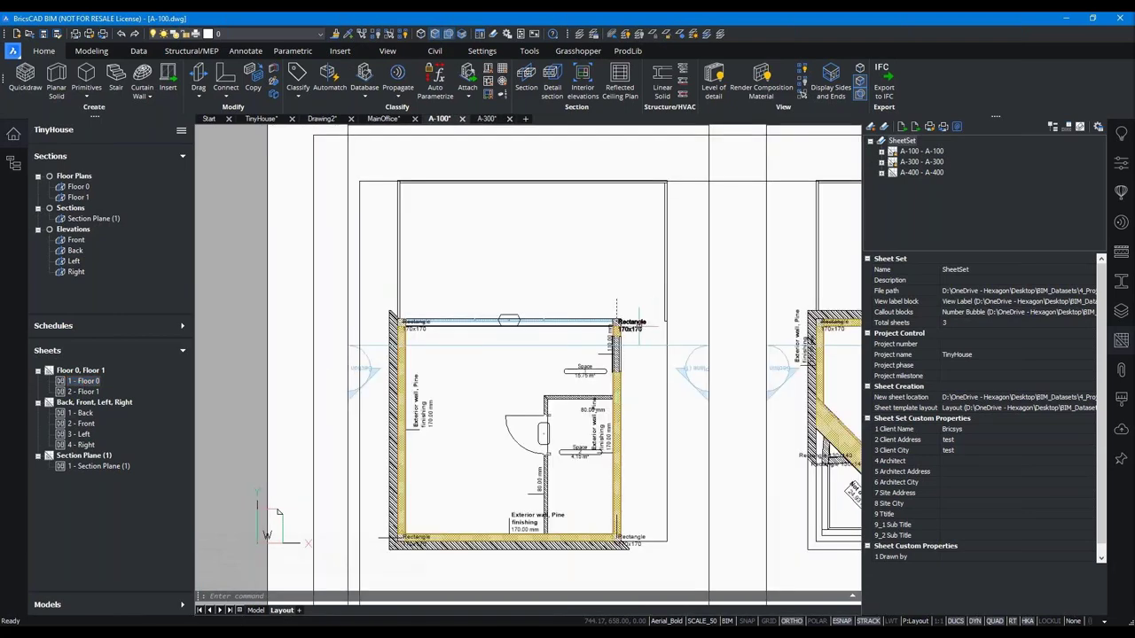
{"action": "scroll", "coordinate": [572, 461], "scroll_direction": "down", "scroll_amount": 2}
{"action": "middle_click_drag", "start_coordinate": [570, 470], "coordinate": [539, 422]}
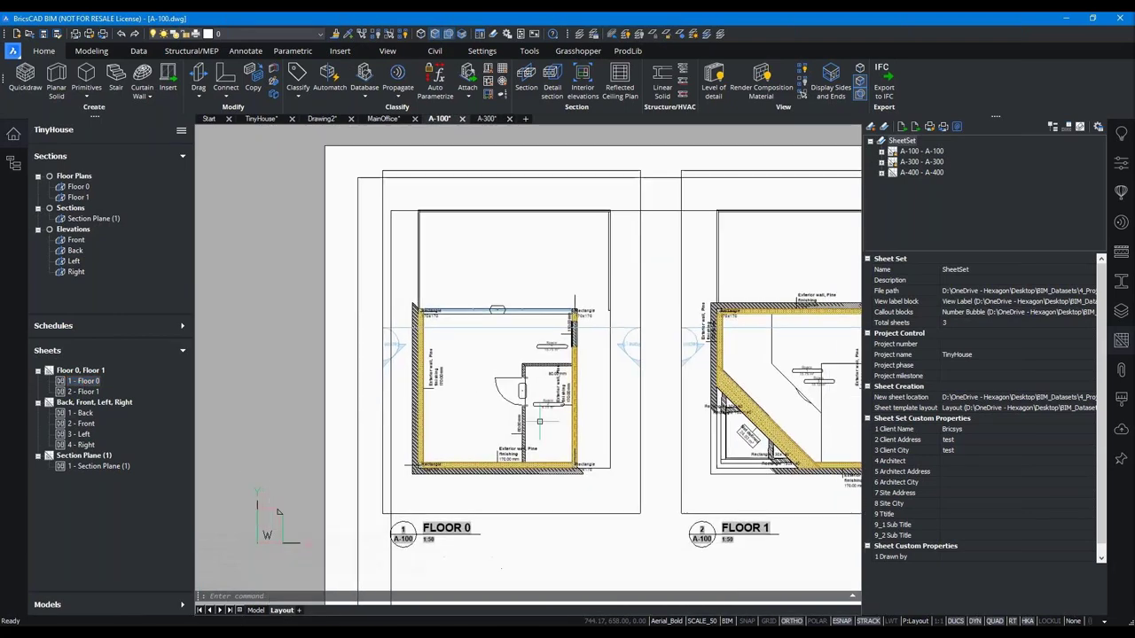
{"action": "scroll", "coordinate": [498, 392], "scroll_direction": "up", "scroll_amount": 4}
{"action": "scroll", "coordinate": [498, 391], "scroll_direction": "down", "scroll_amount": 1}
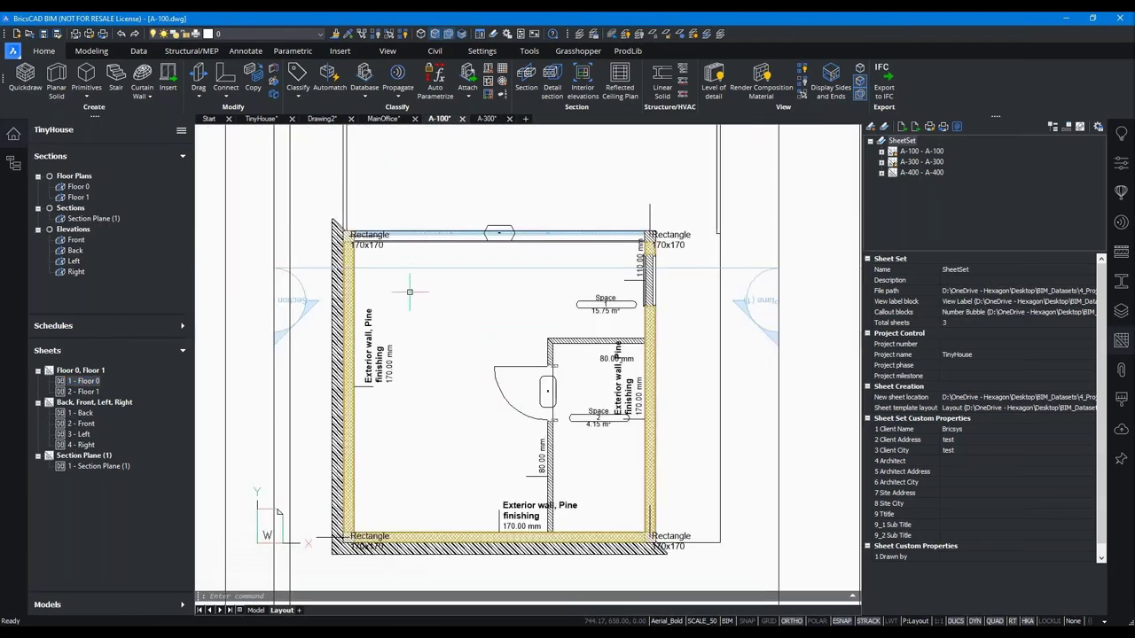
- Open the Section Plane (1) sheet A-400 and zoom around the section
{"action": "double_click", "coordinate": [113, 465]}
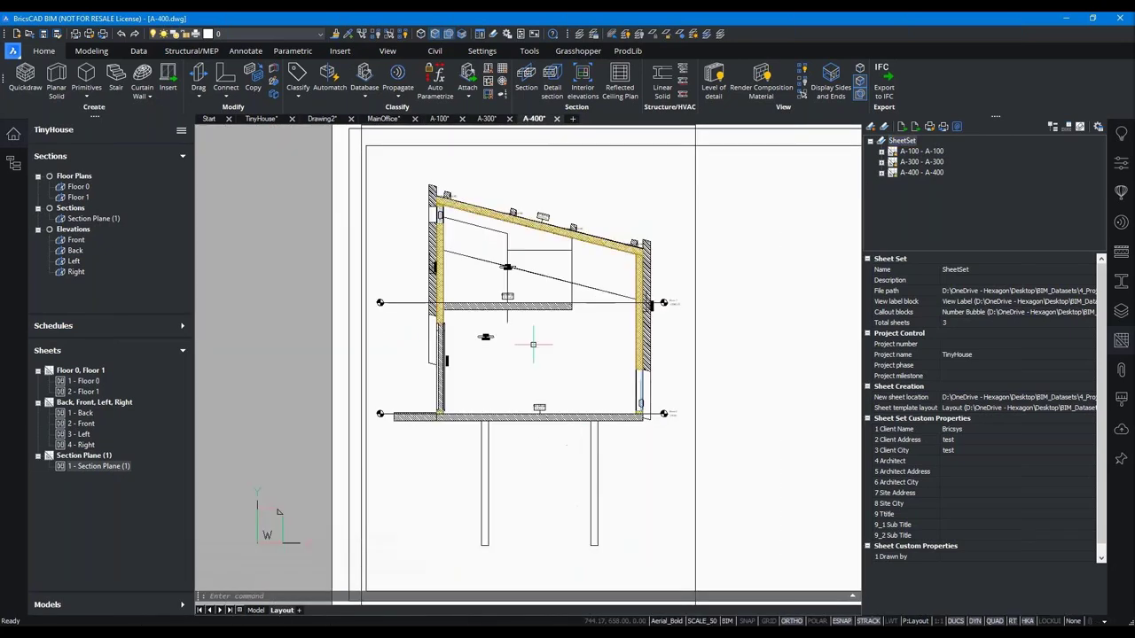
{"action": "scroll", "coordinate": [616, 293], "scroll_direction": "up", "scroll_amount": 2}
{"action": "scroll", "coordinate": [585, 306], "scroll_direction": "up", "scroll_amount": 1}
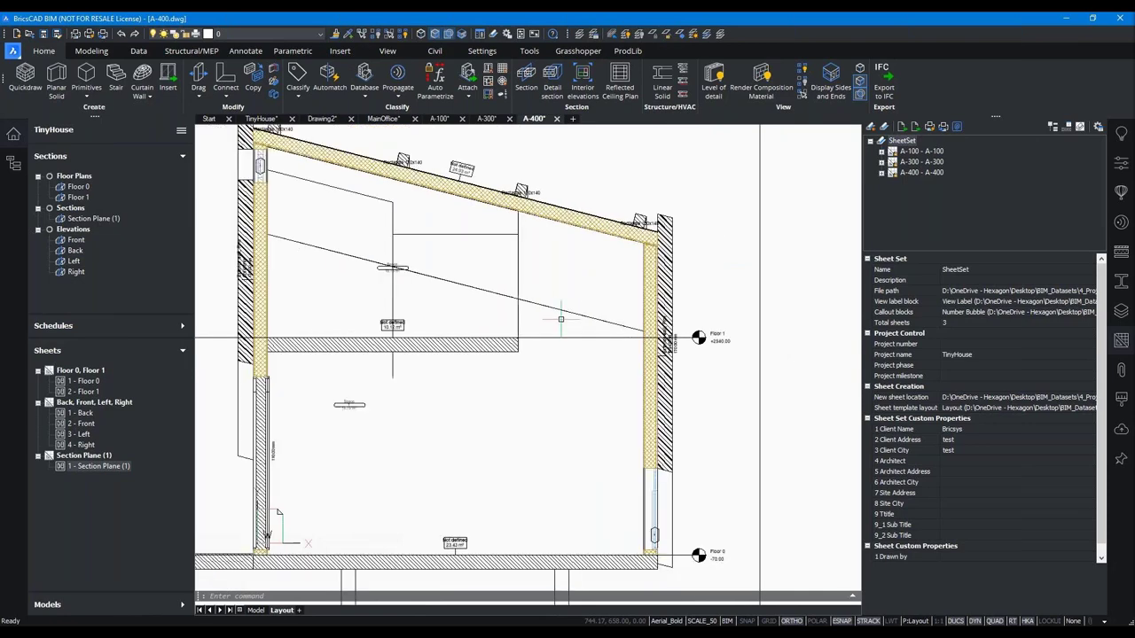
{"action": "scroll", "coordinate": [560, 319], "scroll_direction": "down", "scroll_amount": 3}
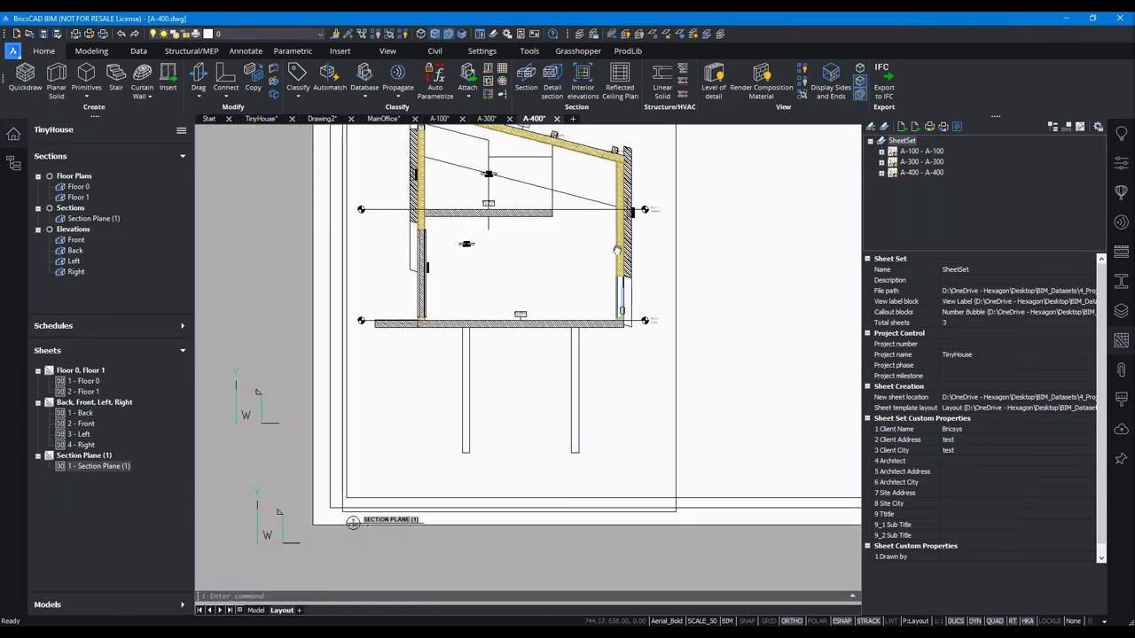
{"action": "scroll", "coordinate": [616, 251], "scroll_direction": "down", "scroll_amount": 1}
{"action": "scroll", "coordinate": [599, 291], "scroll_direction": "up", "scroll_amount": 1}
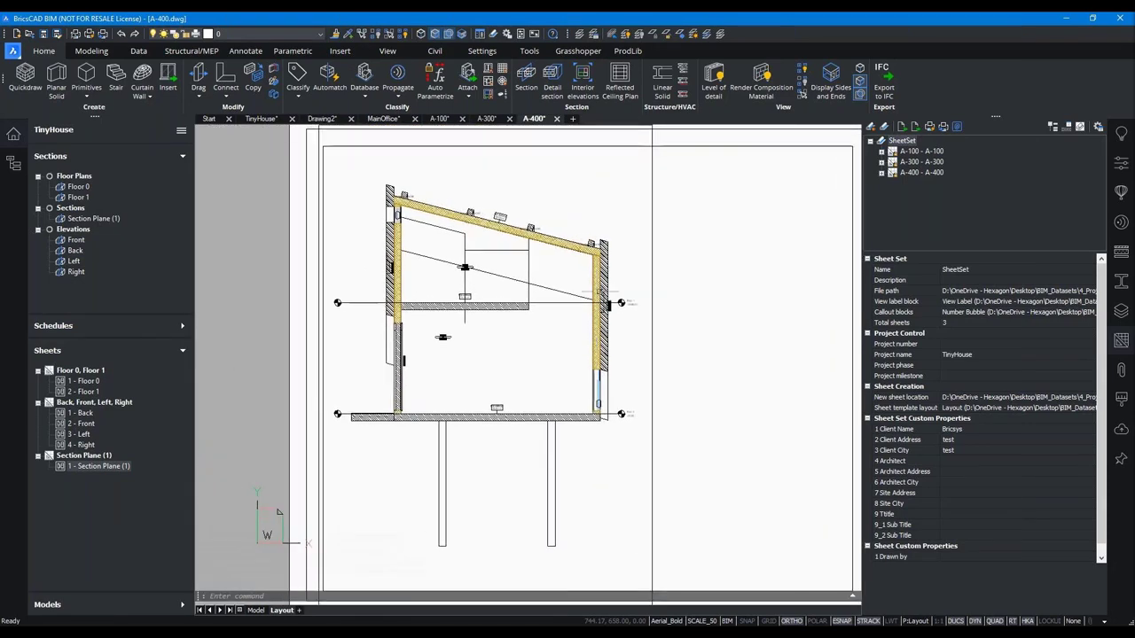
{"action": "scroll", "coordinate": [613, 255], "scroll_direction": "up", "scroll_amount": 2}
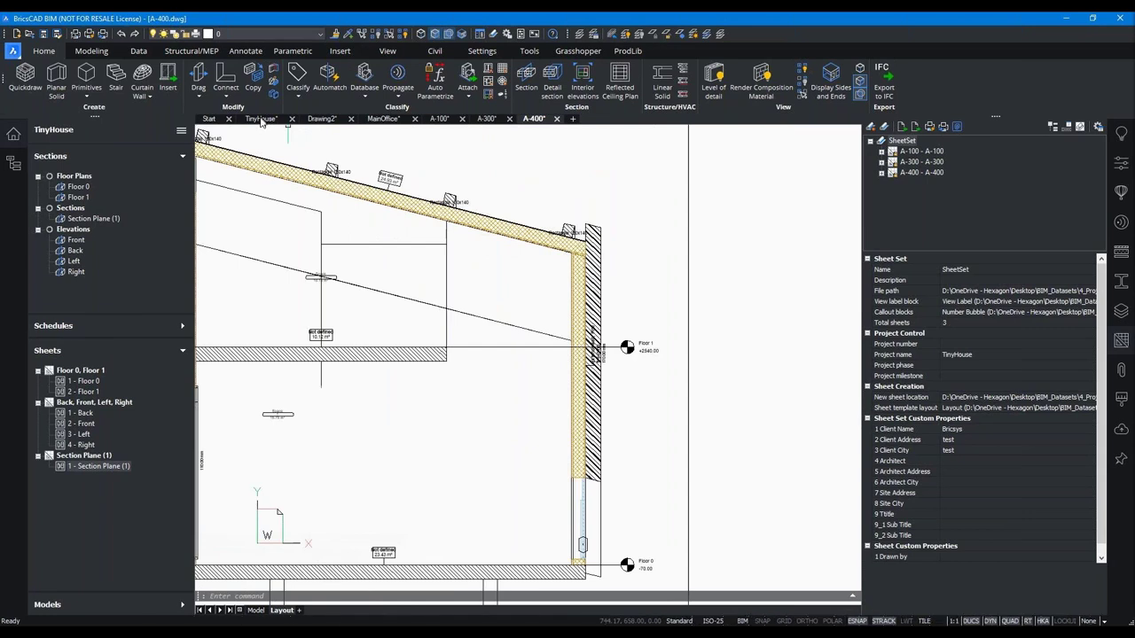
- On the TinyHouse model, isolate the box-shaped upper volume, hiding everything else
{"action": "left_click", "coordinate": [260, 118]}
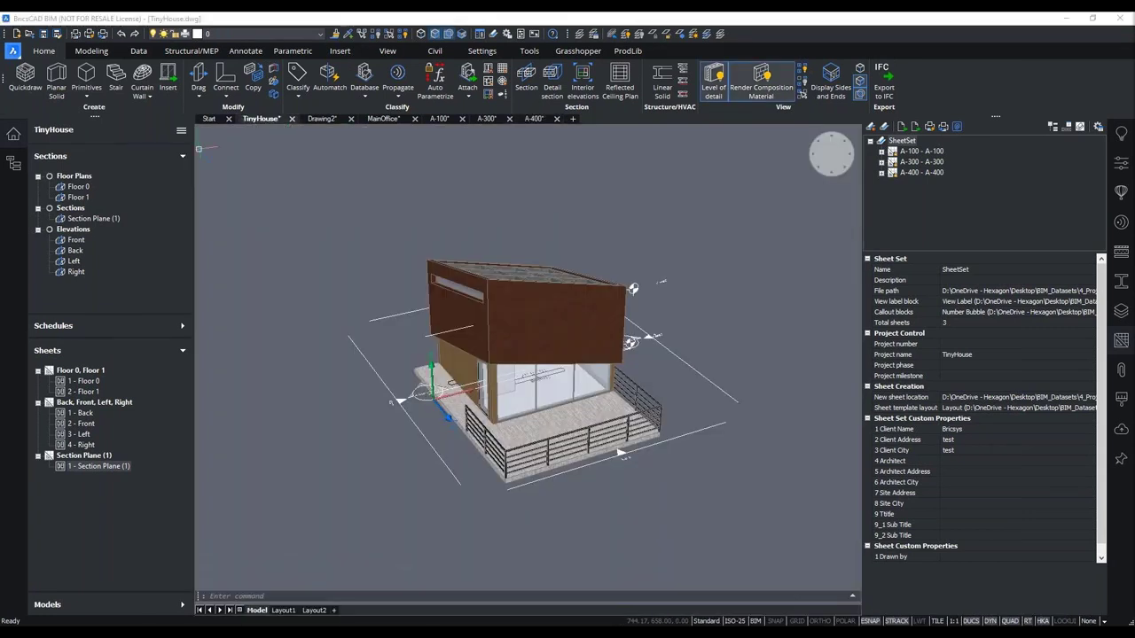
{"action": "left_click_drag", "start_coordinate": [424, 181], "coordinate": [395, 157]}
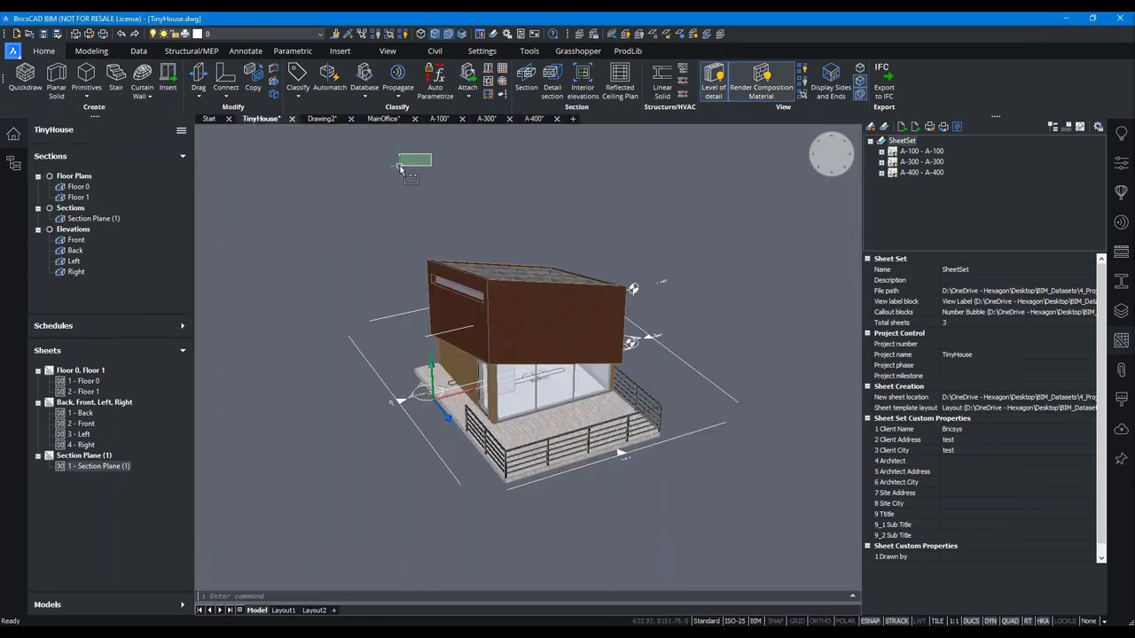
{"action": "left_click", "coordinate": [389, 33]}
{"action": "left_click", "coordinate": [554, 321]}
{"action": "key", "text": "Return"}
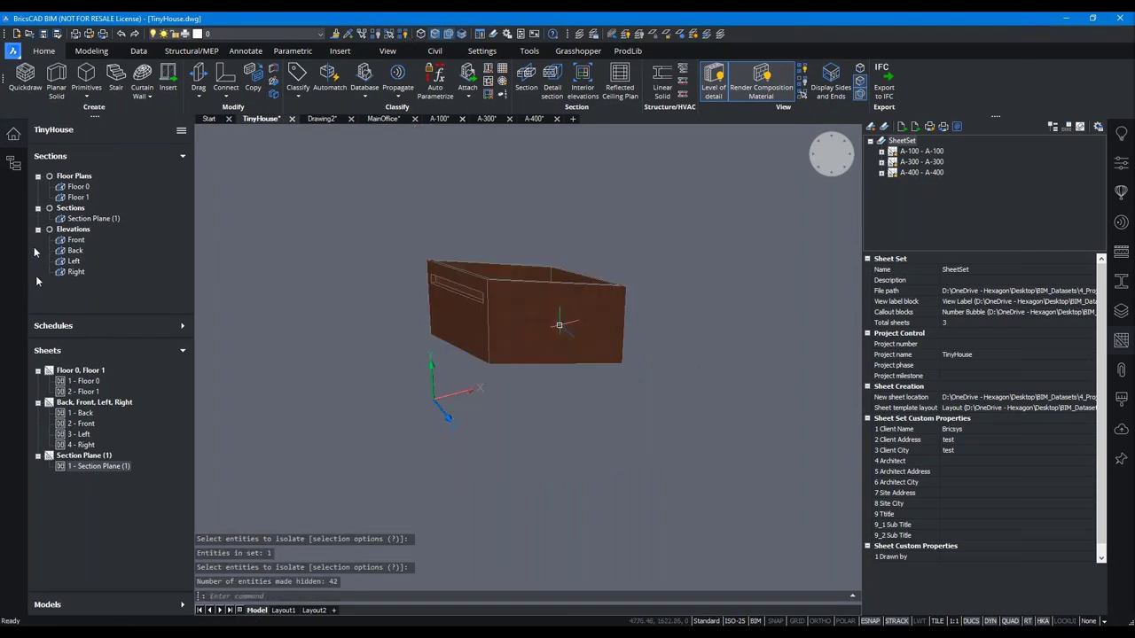
- Close the sheet sets and structure panels and orbit to look into the box from above
{"action": "left_click", "coordinate": [13, 162]}
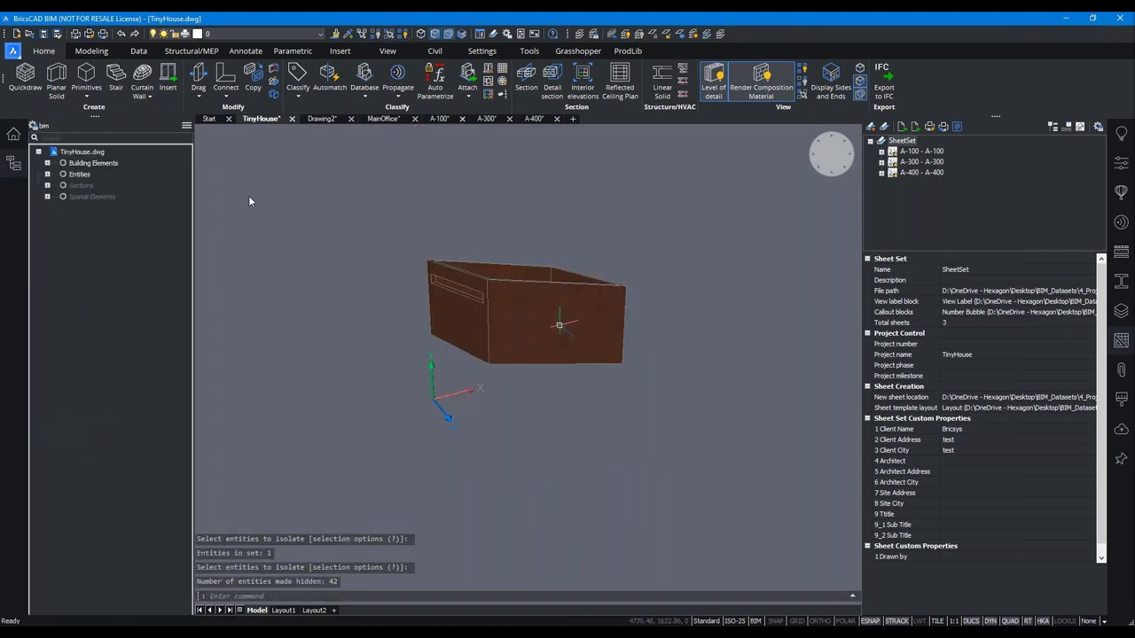
{"action": "left_click", "coordinate": [1122, 343]}
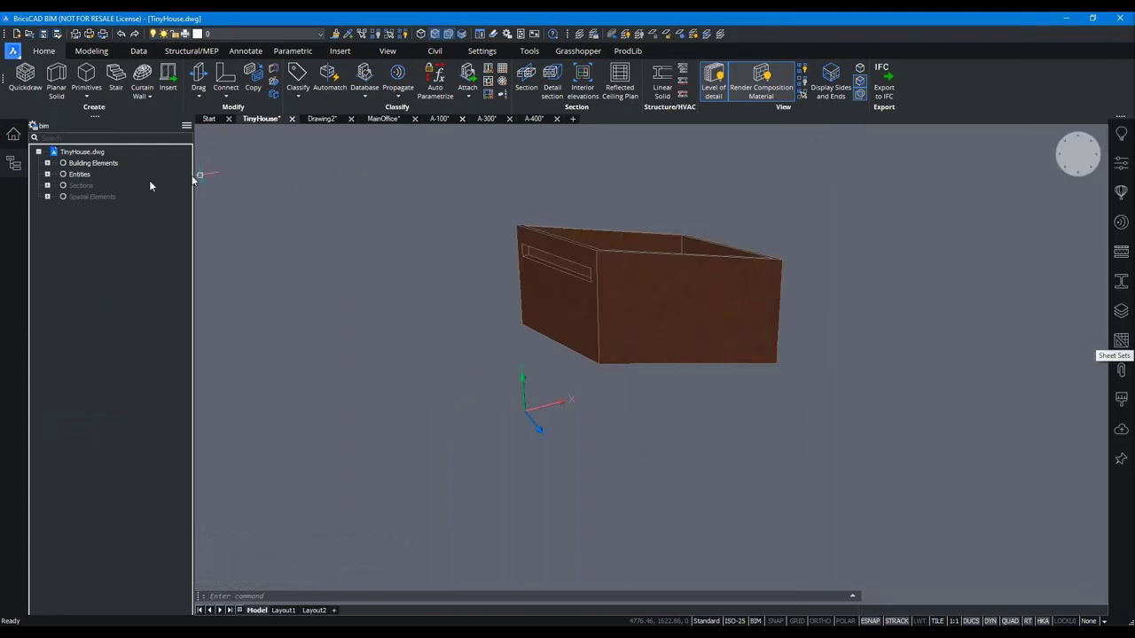
{"action": "left_click", "coordinate": [14, 162]}
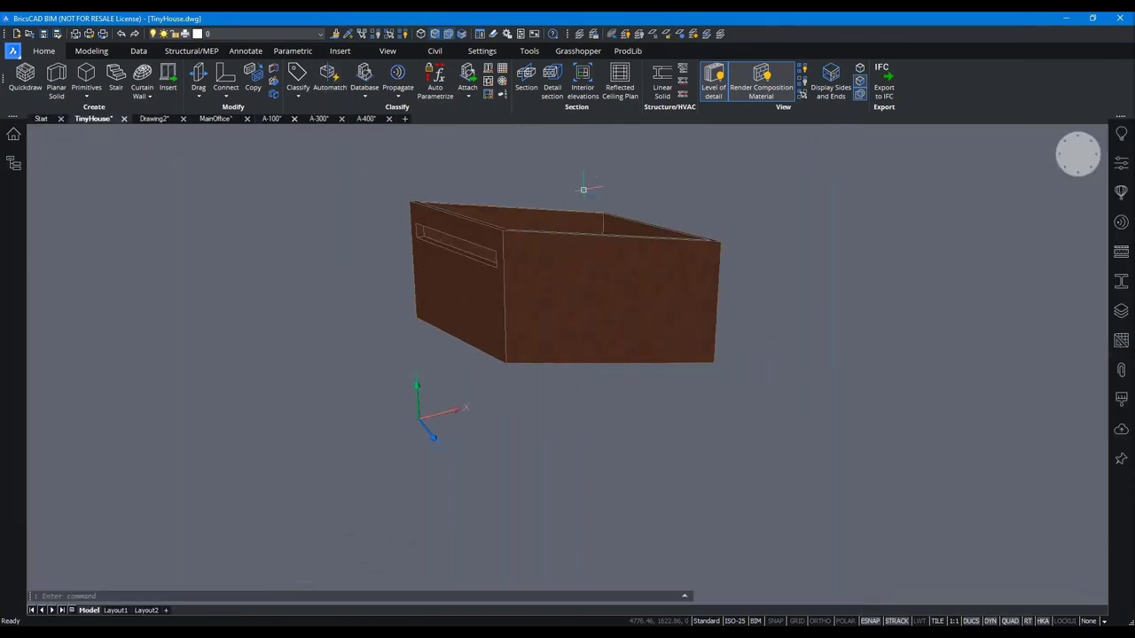
{"action": "middle_click_drag", "start_coordinate": [586, 193], "coordinate": [674, 352], "text": "shift"}
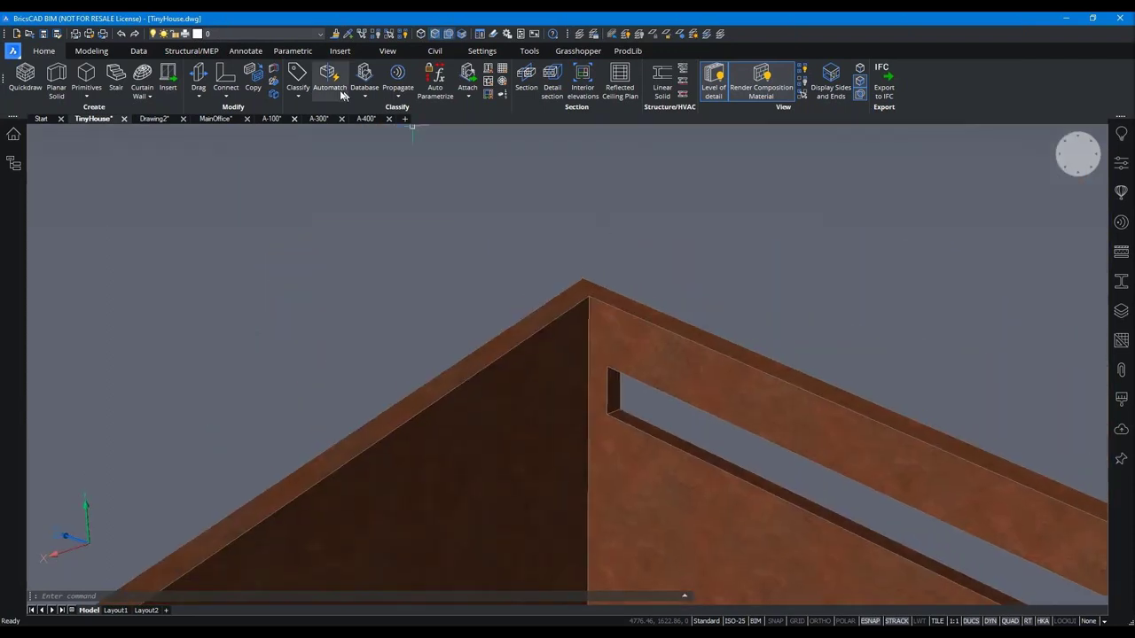
- Shell the box solid with a 10 offset, removing three of its faces
{"action": "scroll", "coordinate": [238, 81], "scroll_direction": "down", "scroll_amount": 1}
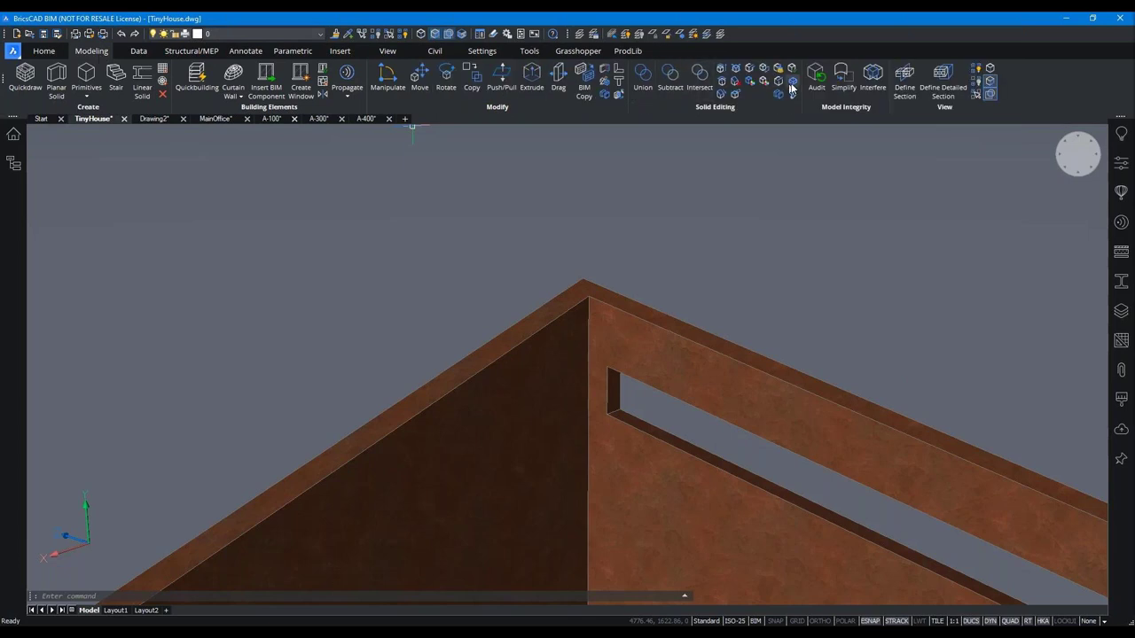
{"action": "left_click", "coordinate": [610, 331]}
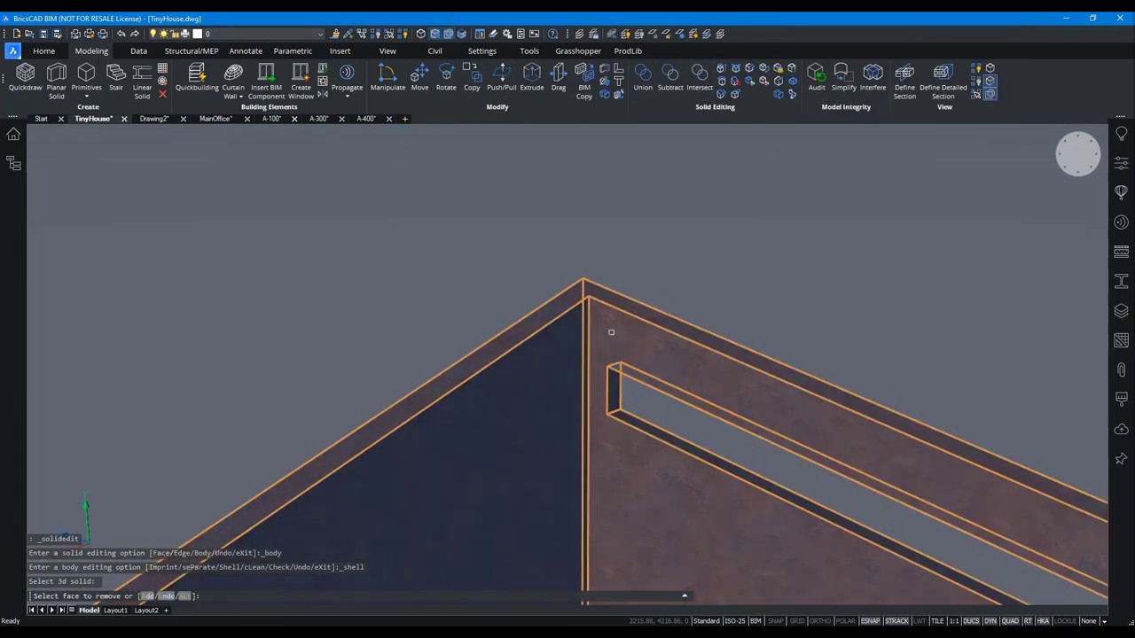
{"action": "left_click", "coordinate": [609, 332]}
{"action": "left_click", "coordinate": [558, 357]}
{"action": "left_click", "coordinate": [633, 469]}
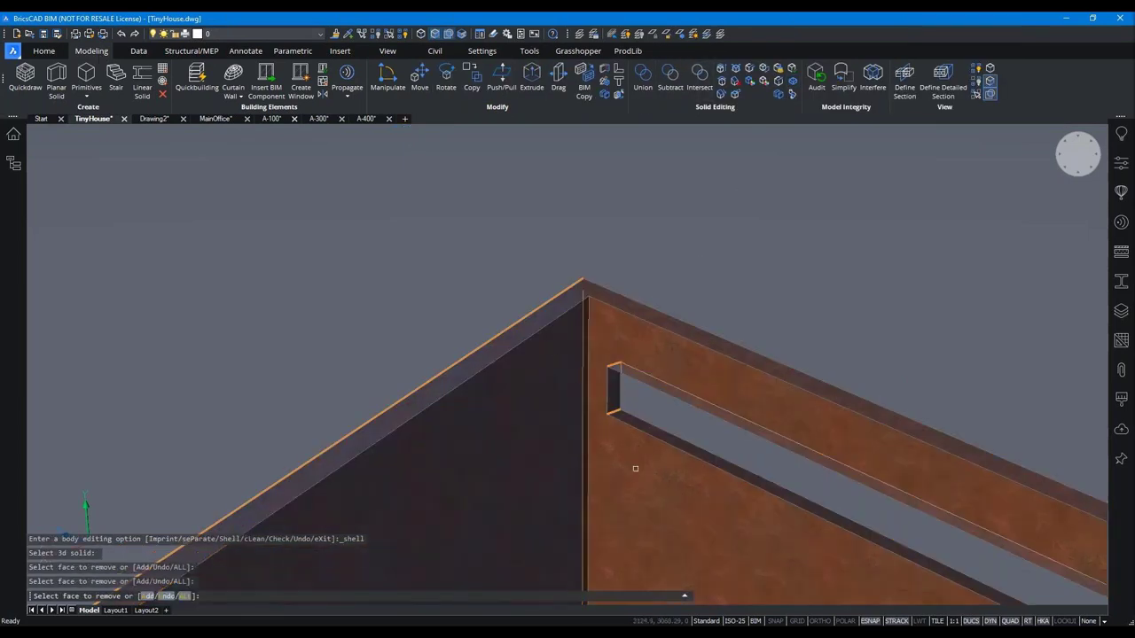
{"action": "scroll", "coordinate": [635, 467], "scroll_direction": "down", "scroll_amount": 3}
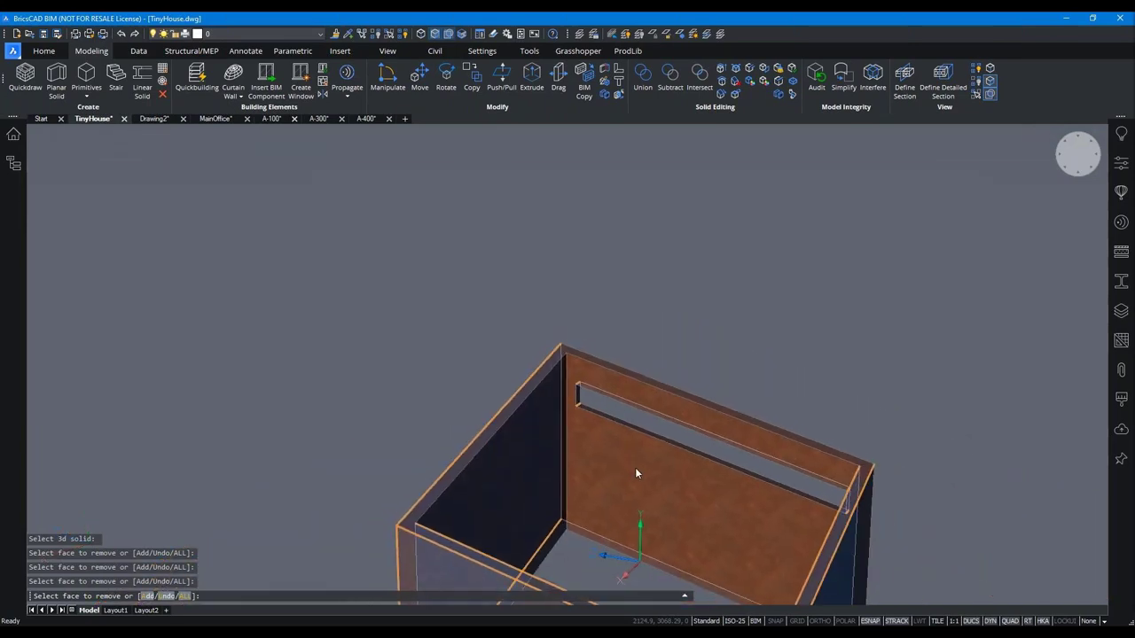
{"action": "scroll", "coordinate": [634, 467], "scroll_direction": "down", "scroll_amount": 2}
{"action": "mouse_move", "coordinate": [634, 466]}
{"action": "middle_mouse_down", "text": "shift"}
{"action": "mouse_move", "coordinate": [753, 342]}
{"action": "mouse_move", "coordinate": [754, 291]}
{"action": "mouse_move", "coordinate": [733, 337]}
{"action": "middle_mouse_up", "text": "shift"}
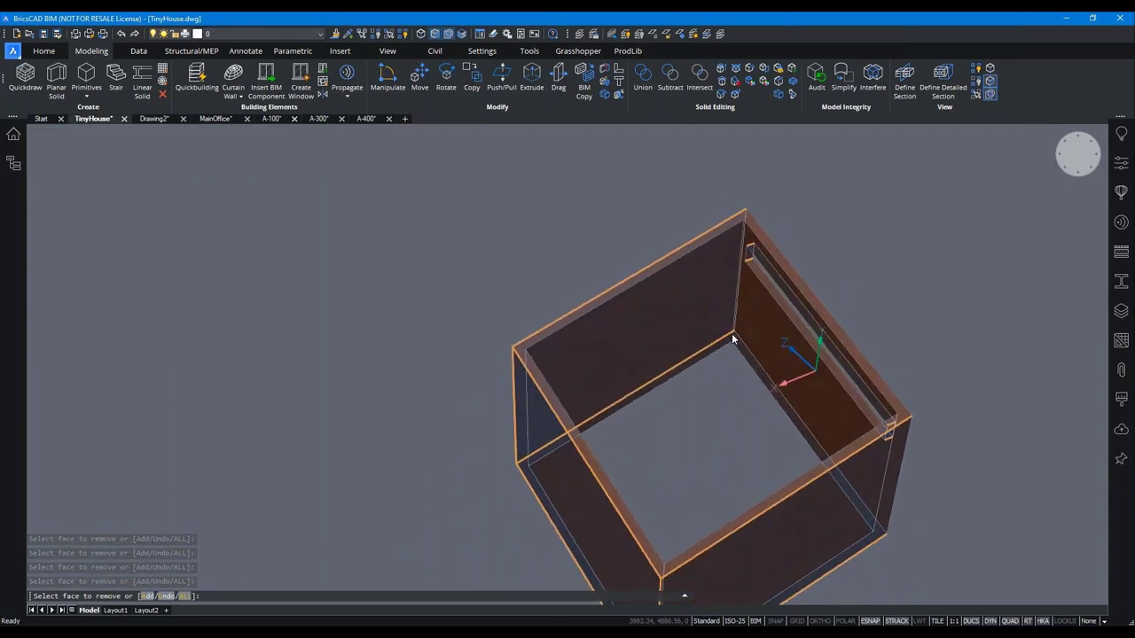
{"action": "key", "text": "Return"}
{"action": "type", "text": "10"}
{"action": "key", "text": "Return"}
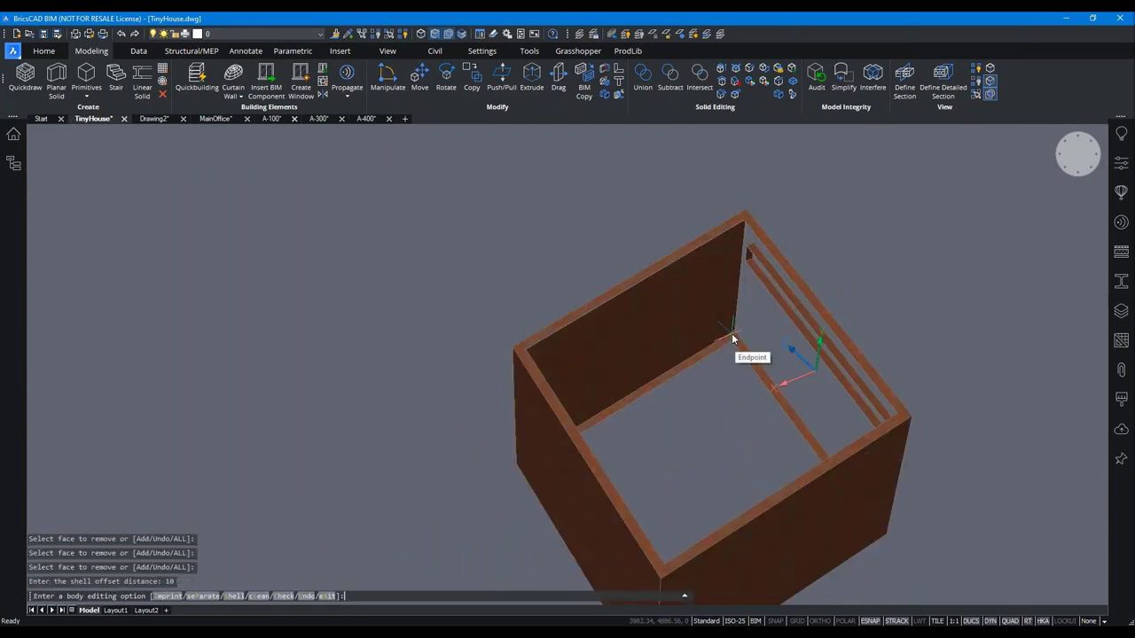
{"action": "key", "text": "Escape"}
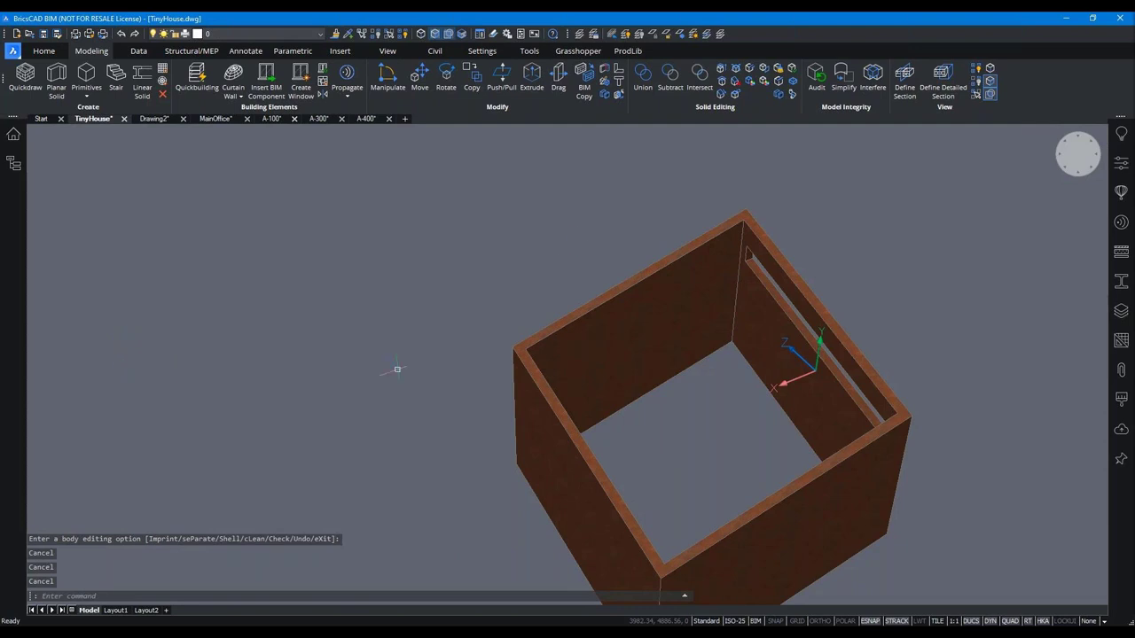
- Shell the box again, removing its top face and inner wall faces
{"action": "left_click", "coordinate": [796, 82]}
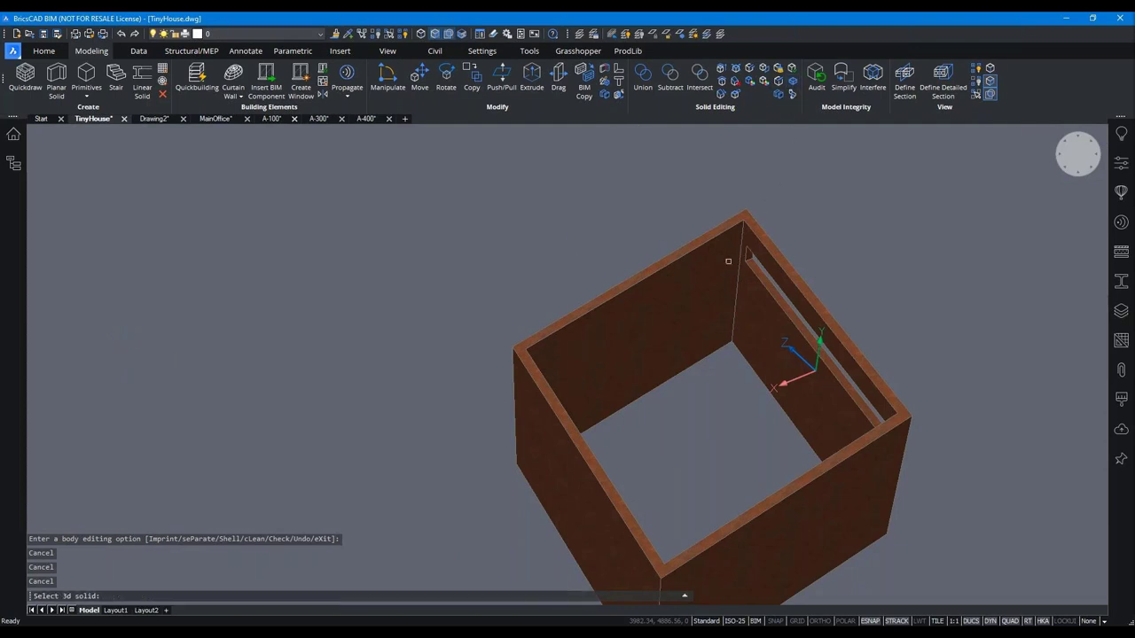
{"action": "left_click", "coordinate": [727, 259]}
{"action": "left_click", "coordinate": [708, 277]}
{"action": "left_click", "coordinate": [756, 311]}
{"action": "mouse_move", "coordinate": [756, 311]}
{"action": "middle_mouse_down", "text": "shift"}
{"action": "mouse_move", "coordinate": [754, 294]}
{"action": "mouse_move", "coordinate": [542, 305]}
{"action": "mouse_move", "coordinate": [306, 341]}
{"action": "mouse_move", "coordinate": [292, 439]}
{"action": "mouse_move", "coordinate": [298, 341]}
{"action": "mouse_move", "coordinate": [522, 198]}
{"action": "middle_mouse_up", "text": "shift"}
{"action": "left_click", "coordinate": [724, 273]}
{"action": "key", "text": "Return"}
{"action": "key", "text": "Return"}
- Unisolate objects so the 42 hidden tiny house entities reappear
{"action": "scroll", "coordinate": [299, 319], "scroll_direction": "up", "scroll_amount": 2}
{"action": "scroll", "coordinate": [299, 320], "scroll_direction": "up", "scroll_amount": 3}
{"action": "scroll", "coordinate": [283, 308], "scroll_direction": "up", "scroll_amount": 2}
{"action": "scroll", "coordinate": [283, 313], "scroll_direction": "up", "scroll_amount": 2}
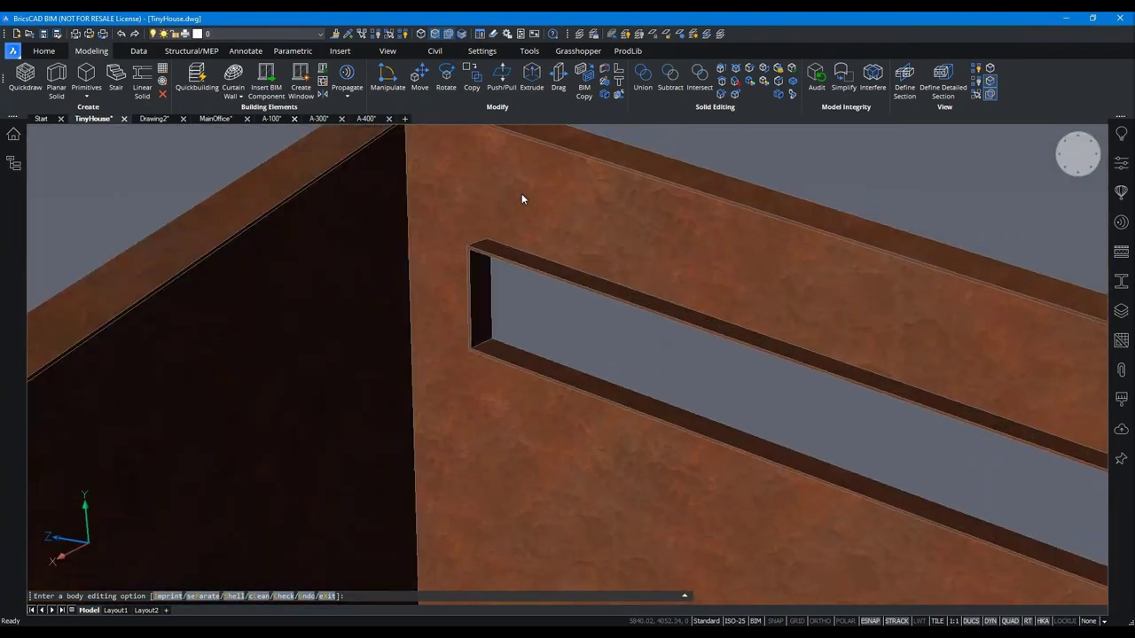
{"action": "scroll", "coordinate": [521, 199], "scroll_direction": "down", "scroll_amount": 2}
{"action": "scroll", "coordinate": [521, 198], "scroll_direction": "down", "scroll_amount": 1}
{"action": "scroll", "coordinate": [522, 199], "scroll_direction": "down", "scroll_amount": 2}
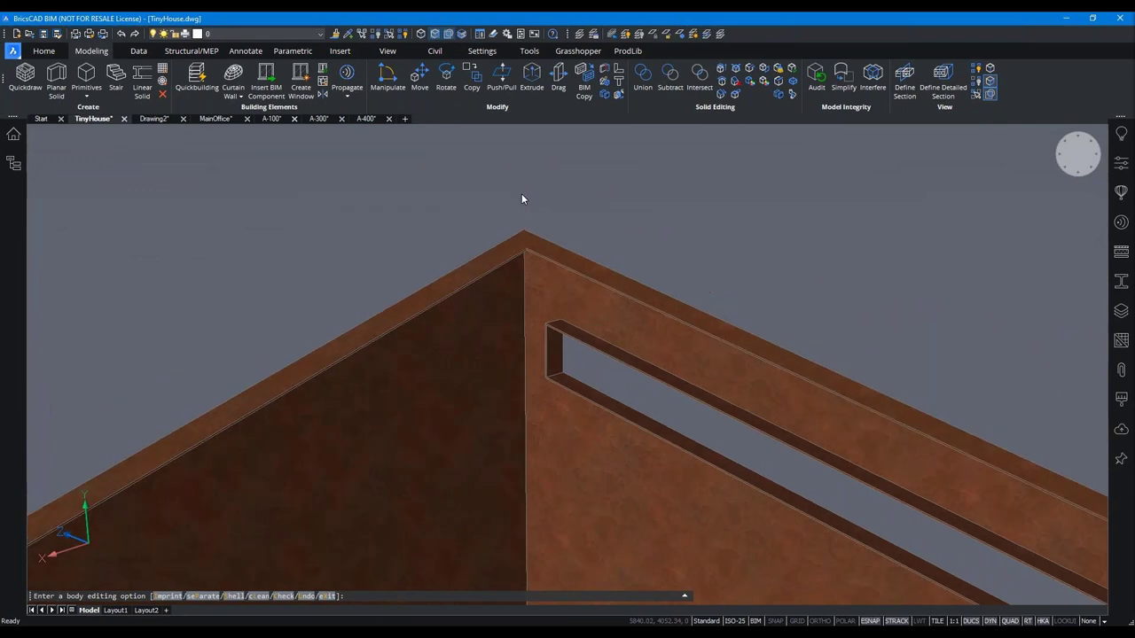
{"action": "middle_click_drag", "start_coordinate": [521, 199], "coordinate": [520, 205], "text": "shift"}
{"action": "left_click", "coordinate": [447, 33]}
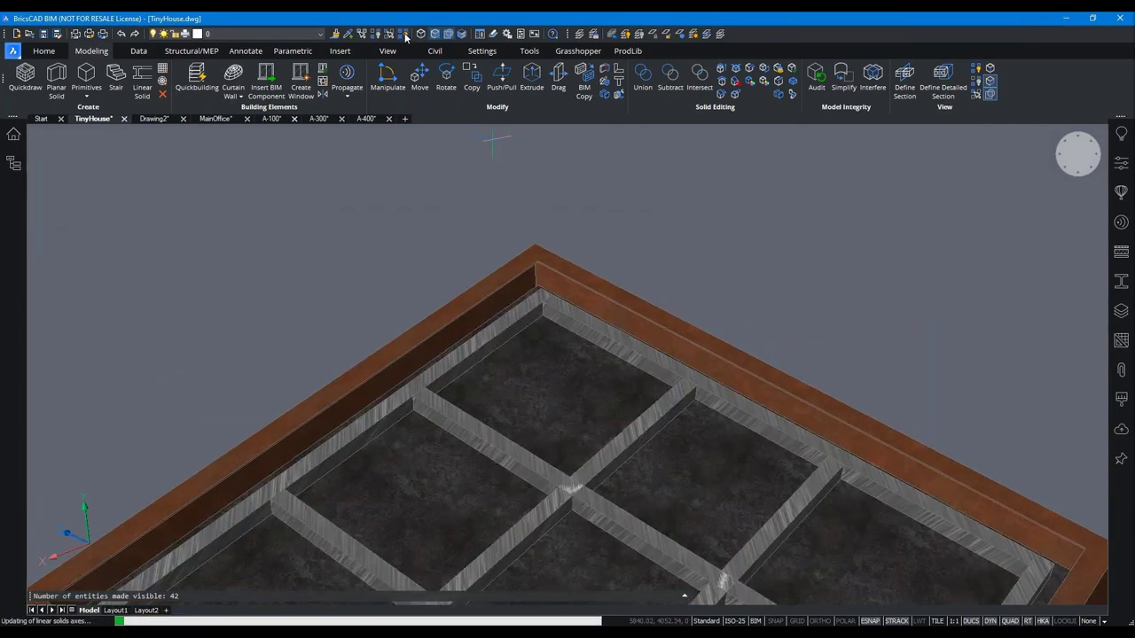
{"action": "left_click", "coordinate": [318, 120]}
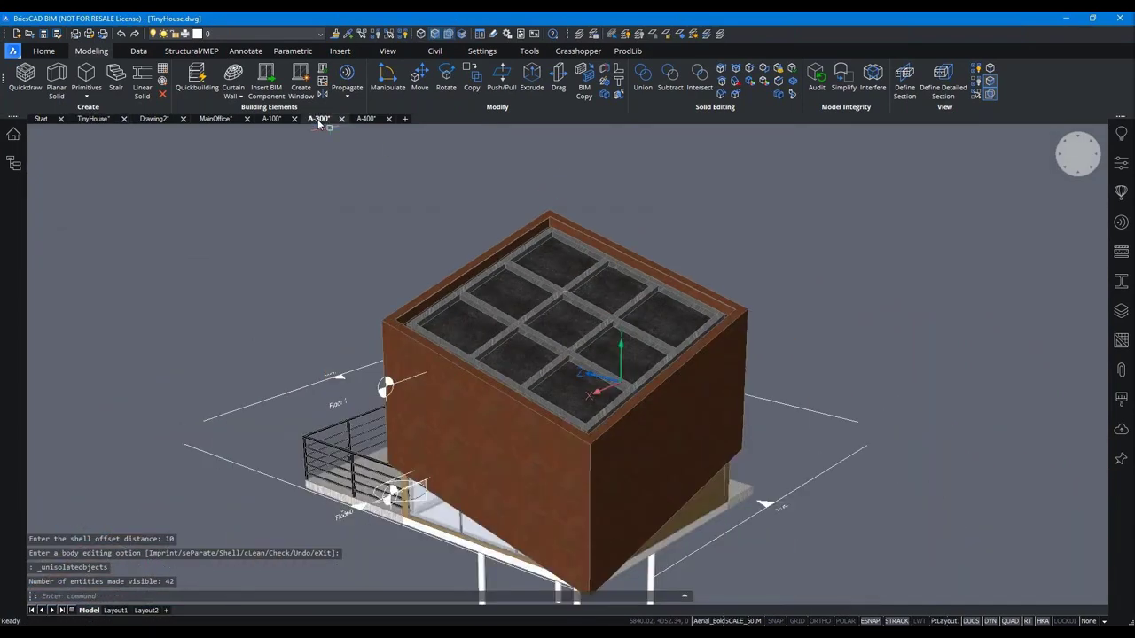
- Go to the A-400 sheet and zoom and pan onto the section view
{"action": "left_click", "coordinate": [364, 118]}
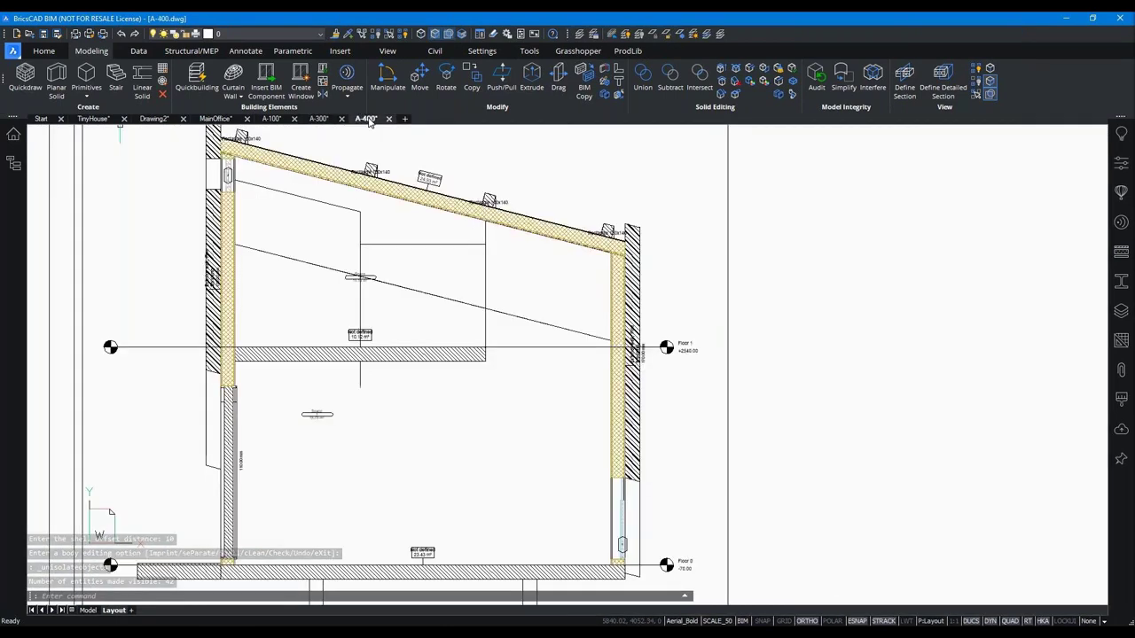
{"action": "scroll", "coordinate": [195, 359], "scroll_direction": "up", "scroll_amount": 2}
{"action": "scroll", "coordinate": [195, 359], "scroll_direction": "up", "scroll_amount": 2}
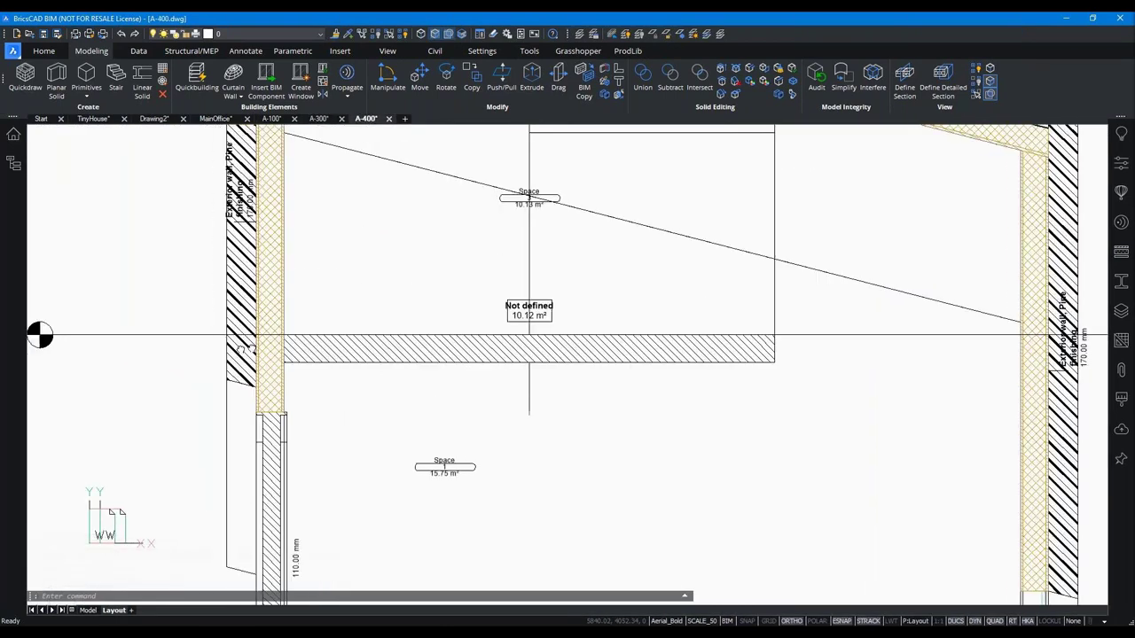
{"action": "middle_click_drag", "start_coordinate": [26, 350], "coordinate": [157, 320]}
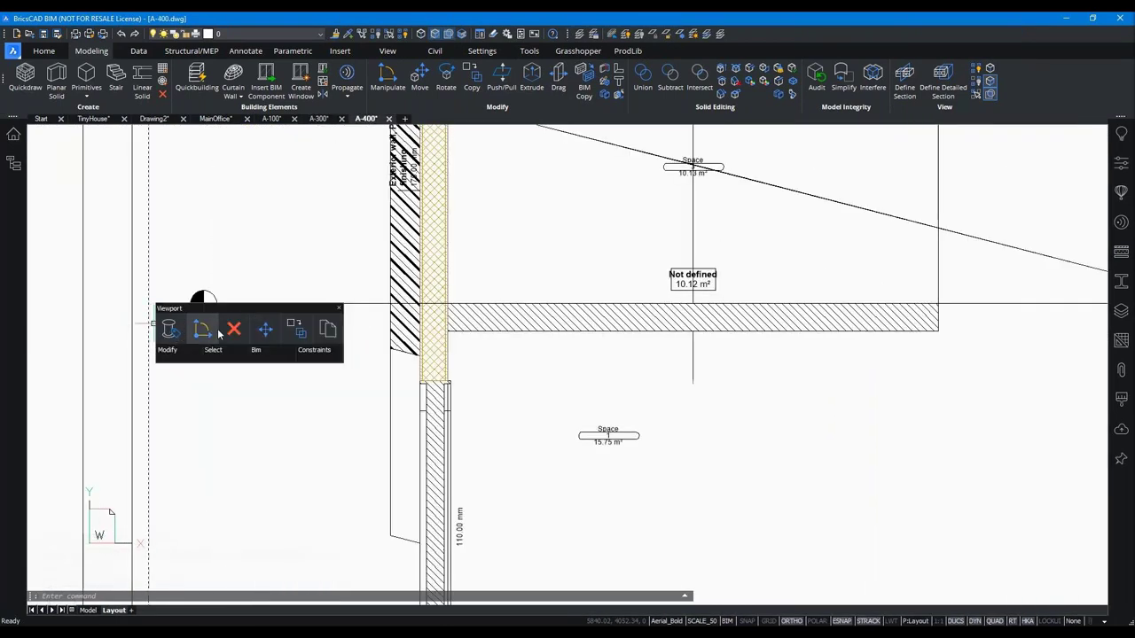
{"action": "mouse_move", "coordinate": [169, 337]}
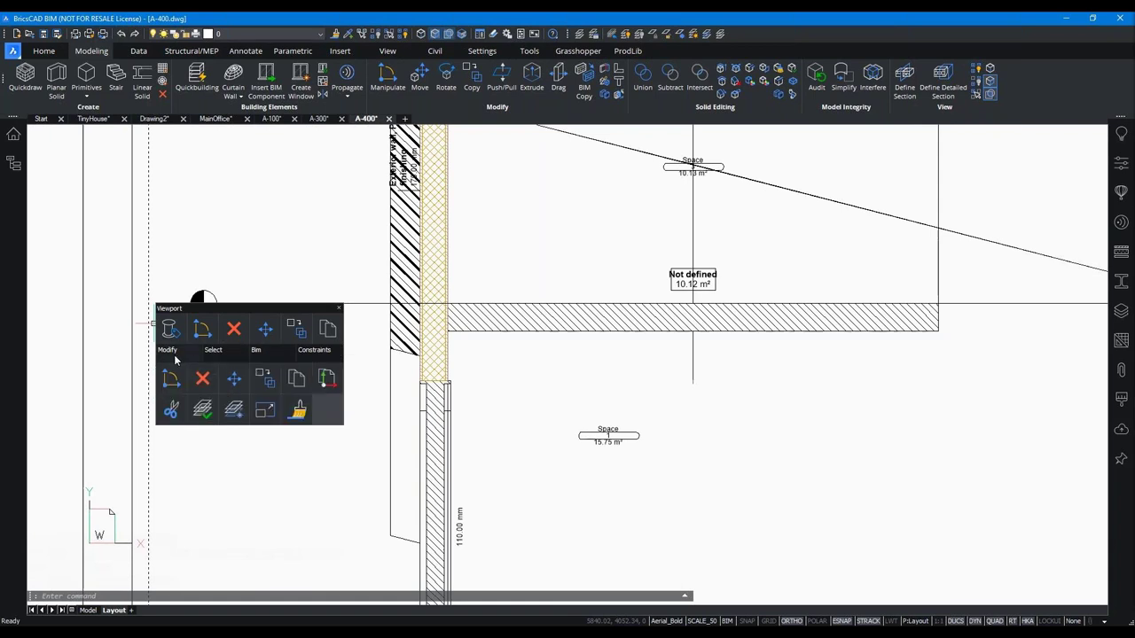
{"action": "key", "text": "Escape"}
{"action": "key", "text": "Escape"}
{"action": "key", "text": "Escape"}
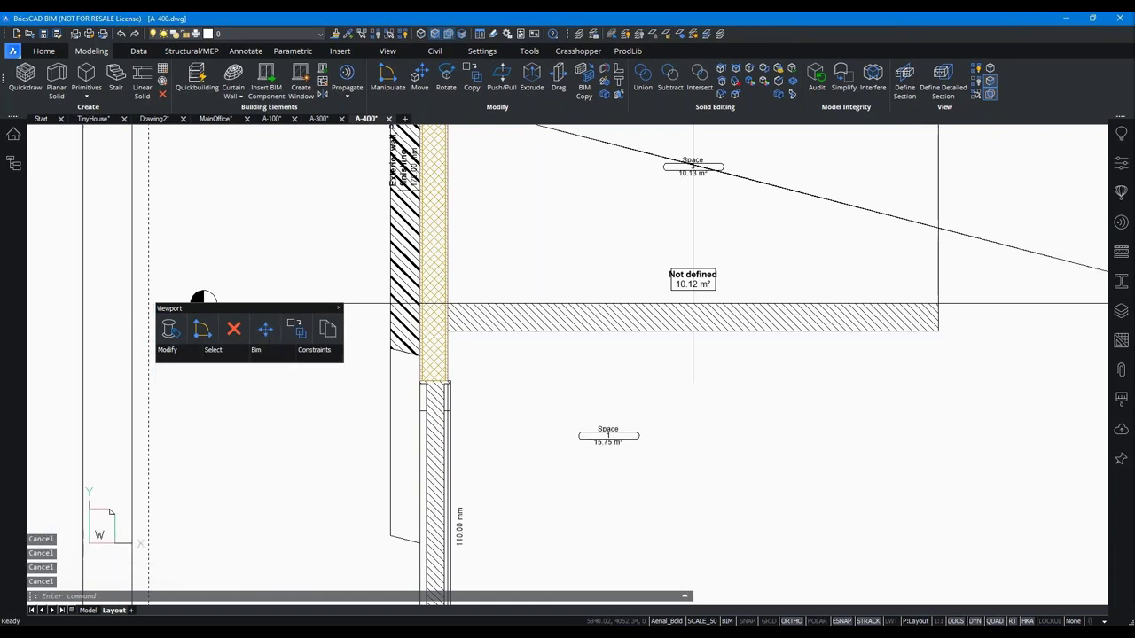
{"action": "scroll", "coordinate": [384, 435], "scroll_direction": "down", "scroll_amount": 1}
{"action": "scroll", "coordinate": [384, 434], "scroll_direction": "down", "scroll_amount": 3}
- Update the Section Plane (1) viewport to match the modified model
{"action": "left_click", "coordinate": [671, 219]}
{"action": "key", "text": "Escape"}
{"action": "type", "text": "e"}
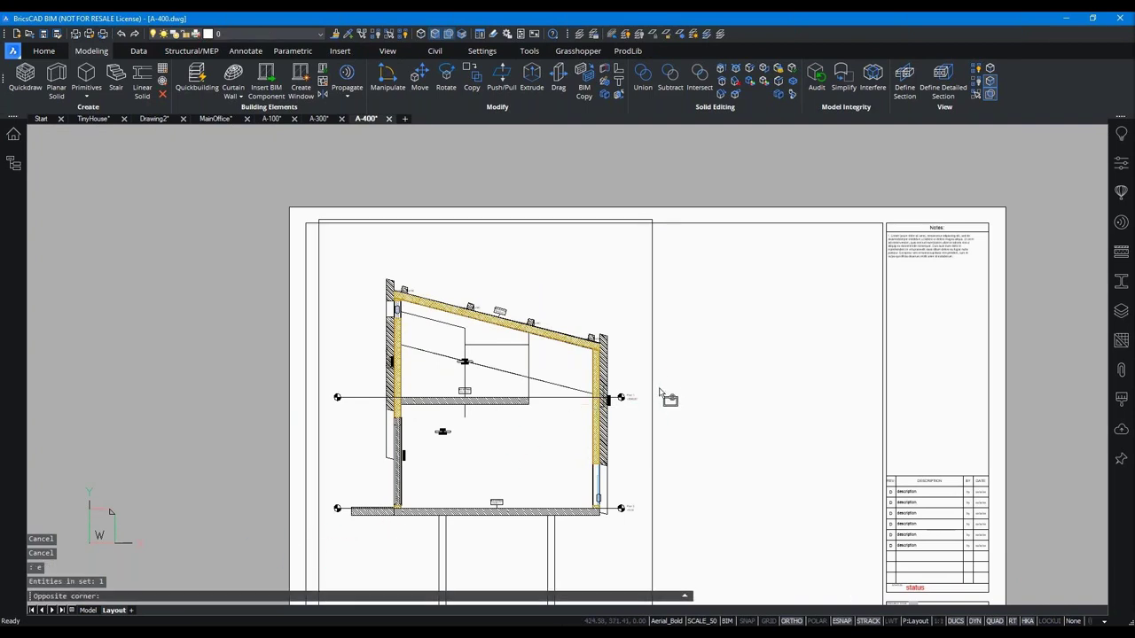
{"action": "key", "text": "Return"}
{"action": "left_click", "coordinate": [653, 384]}
{"action": "mouse_move", "coordinate": [735, 396]}
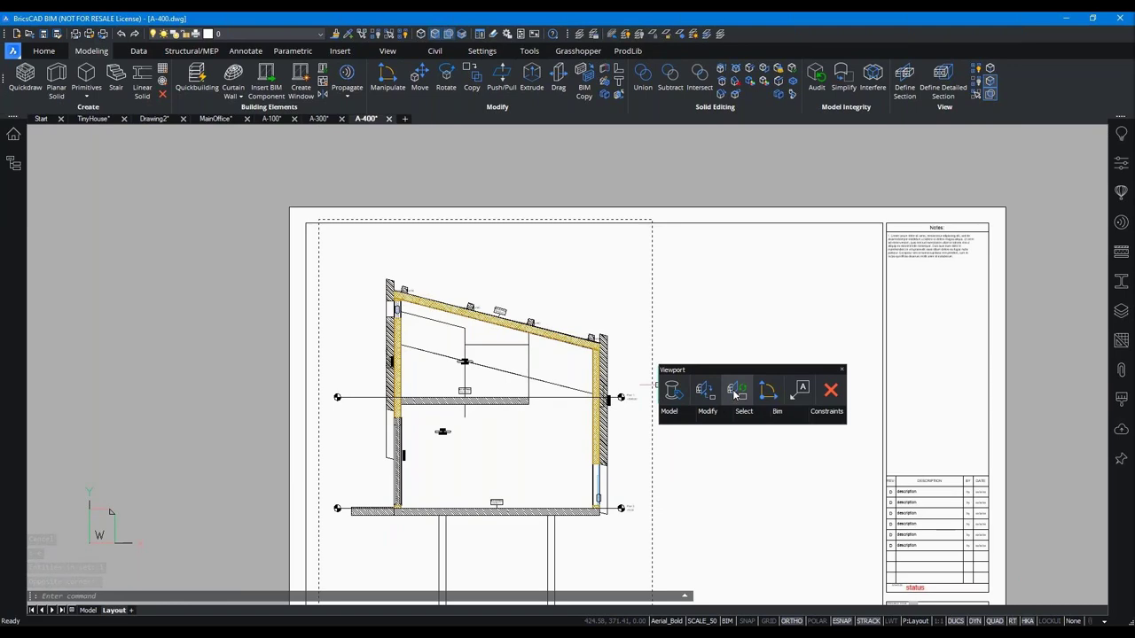
{"action": "key", "text": "Return"}
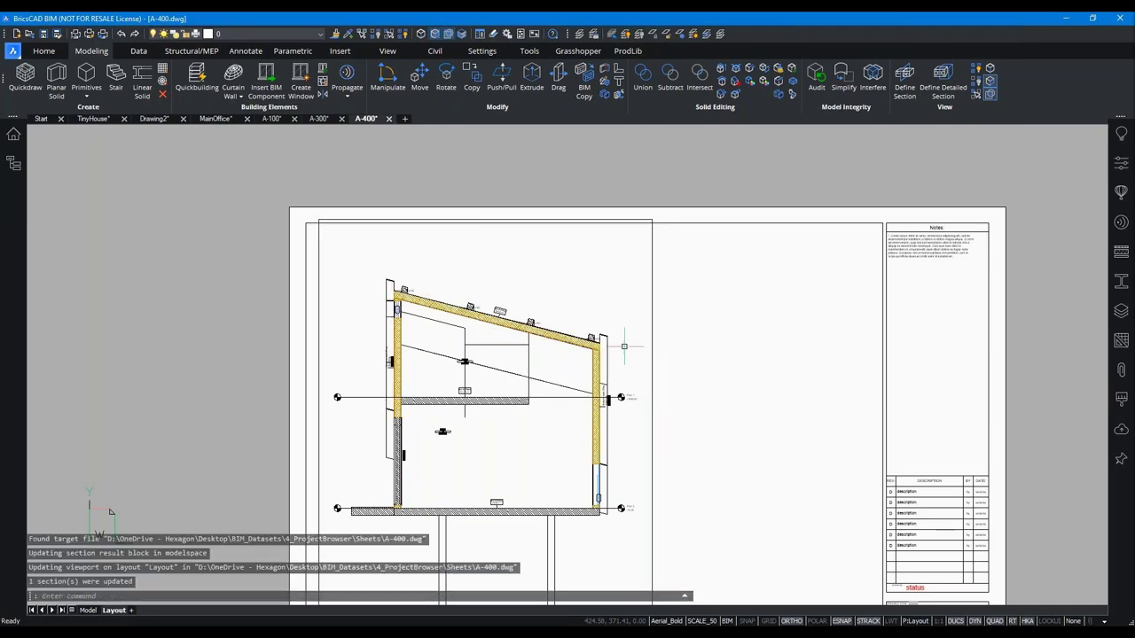
- Zoom and pan around the refreshed section, fitting the whole drawing in view
{"action": "scroll", "coordinate": [623, 346], "scroll_direction": "up", "scroll_amount": 1}
{"action": "scroll", "coordinate": [620, 373], "scroll_direction": "up", "scroll_amount": 1}
{"action": "scroll", "coordinate": [611, 390], "scroll_direction": "up", "scroll_amount": 1}
{"action": "scroll", "coordinate": [608, 400], "scroll_direction": "up", "scroll_amount": 1}
{"action": "mouse_move", "coordinate": [594, 208]}
{"action": "middle_mouse_down"}
{"action": "mouse_move", "coordinate": [590, 172]}
{"action": "mouse_move", "coordinate": [677, 358]}
{"action": "middle_mouse_up"}
{"action": "middle_click", "coordinate": [677, 359]}
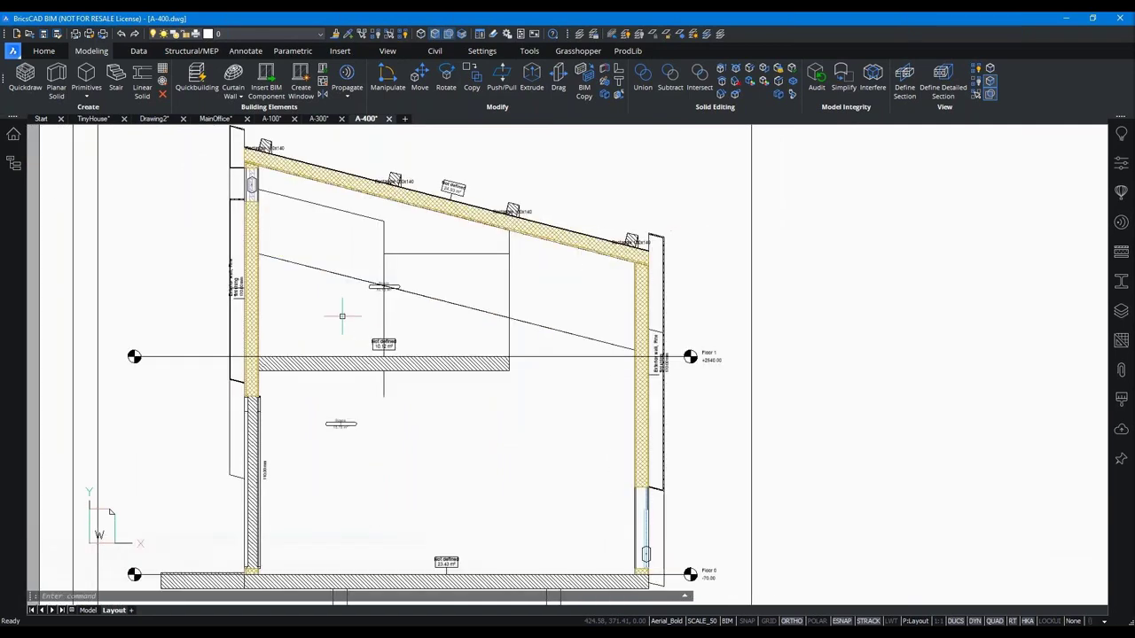
{"action": "scroll", "coordinate": [210, 365], "scroll_direction": "up", "scroll_amount": 3}
{"action": "scroll", "coordinate": [397, 432], "scroll_direction": "down", "scroll_amount": 1}
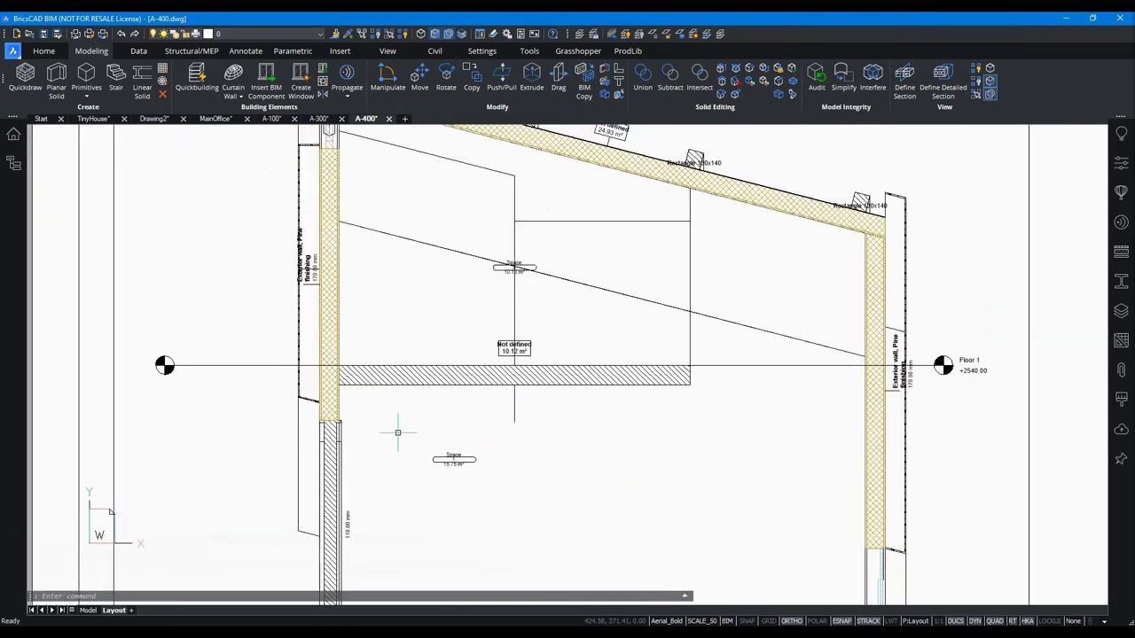
{"action": "scroll", "coordinate": [397, 432], "scroll_direction": "down", "scroll_amount": 1}
{"action": "middle_click_drag", "start_coordinate": [725, 250], "coordinate": [633, 243]}
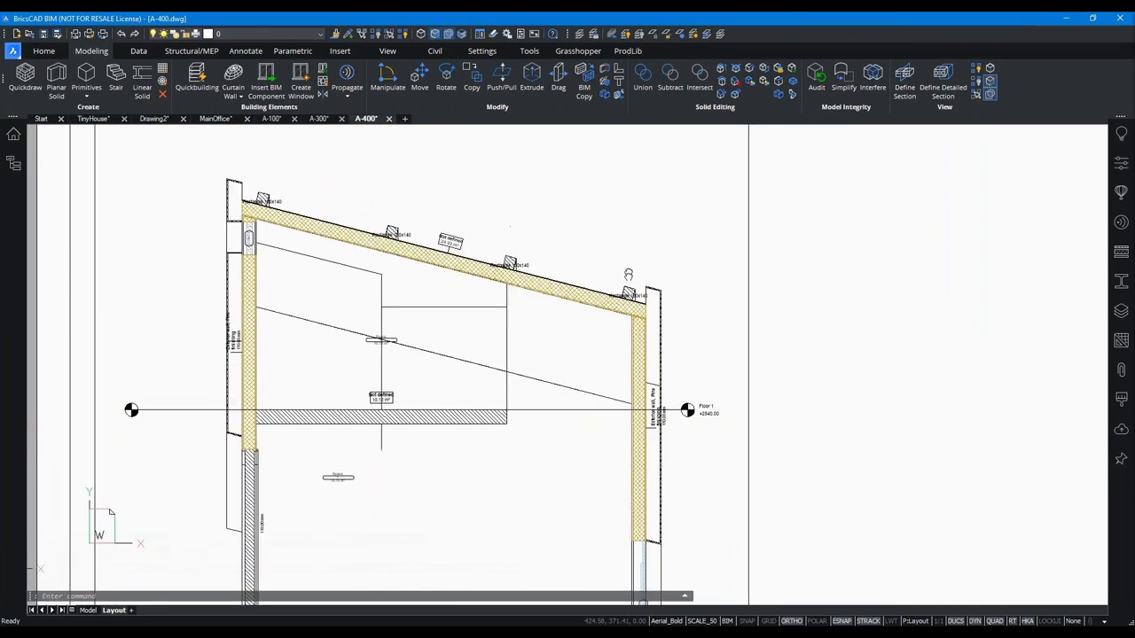
{"action": "scroll", "coordinate": [424, 239], "scroll_direction": "down", "scroll_amount": 2}
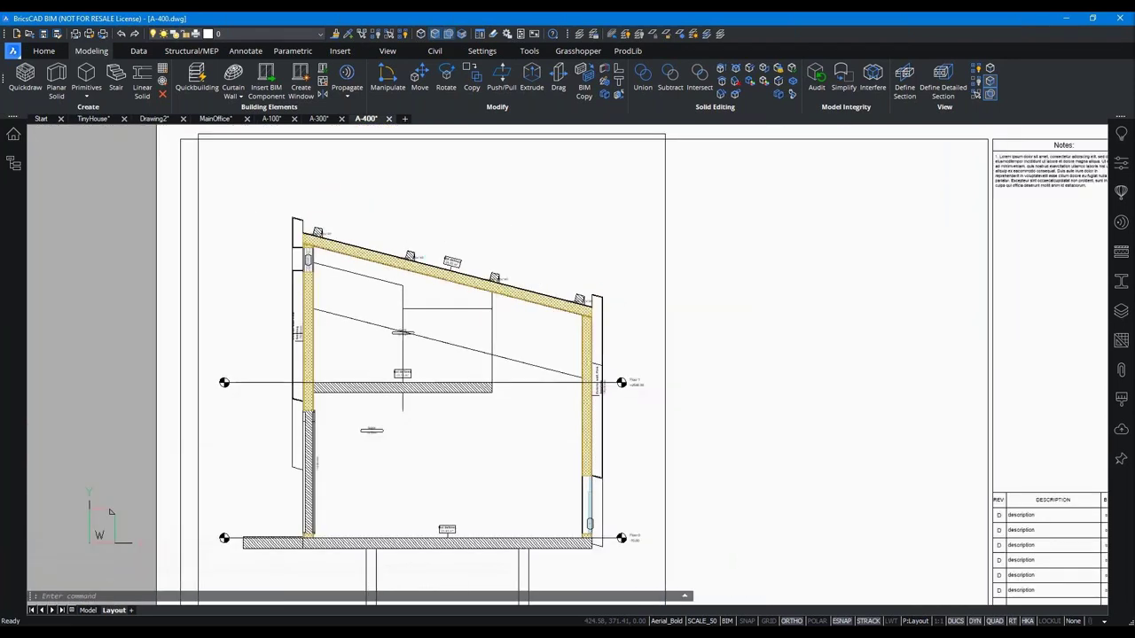
- Check the A-300 elevations and A-100 floor plan sheets
{"action": "left_click", "coordinate": [329, 121]}
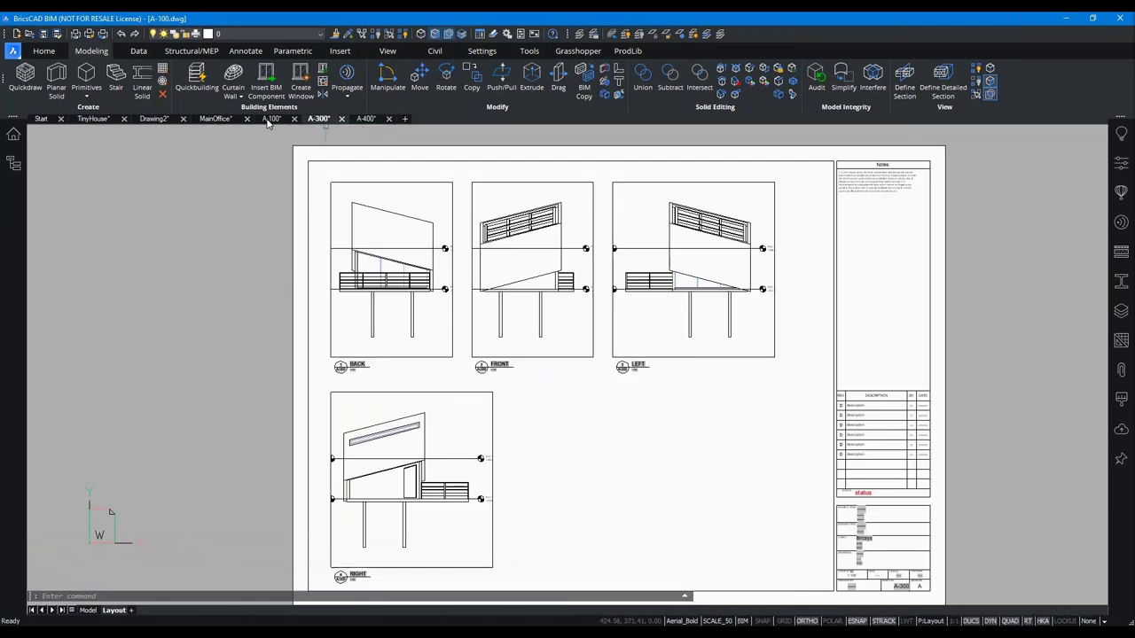
{"action": "left_click", "coordinate": [271, 119]}
{"action": "middle_click_drag", "start_coordinate": [506, 450], "coordinate": [460, 414]}
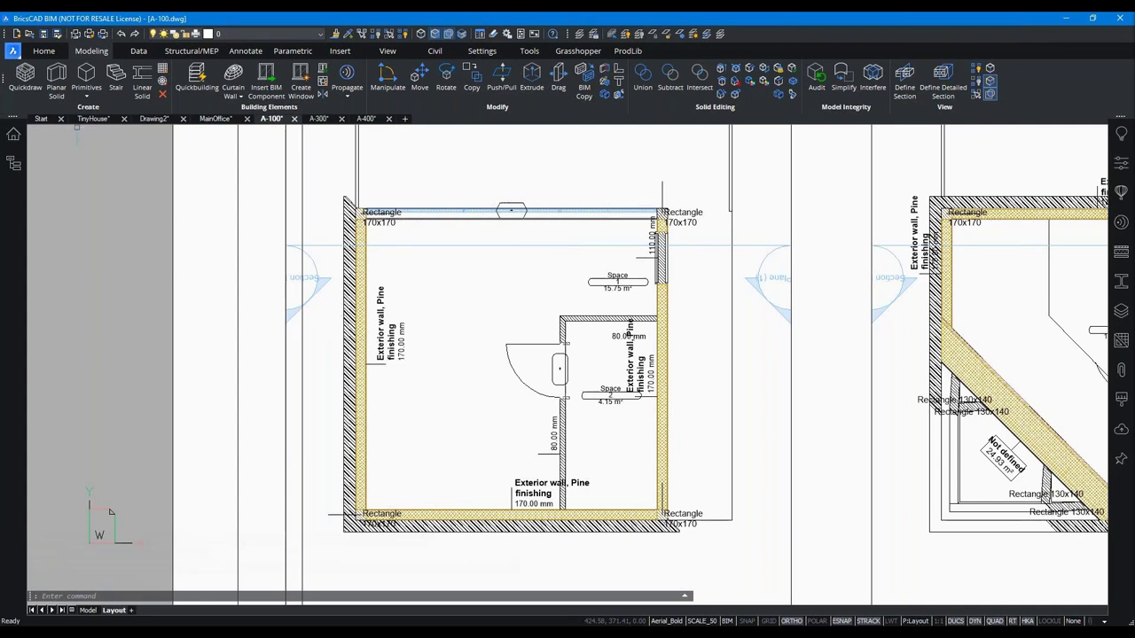
- Return to the TinyHouse model and orbit it to view from the opposite side
{"action": "left_click", "coordinate": [93, 118]}
{"action": "left_click", "coordinate": [1073, 174]}
{"action": "middle_click_drag", "start_coordinate": [1085, 174], "coordinate": [492, 249], "text": "shift"}
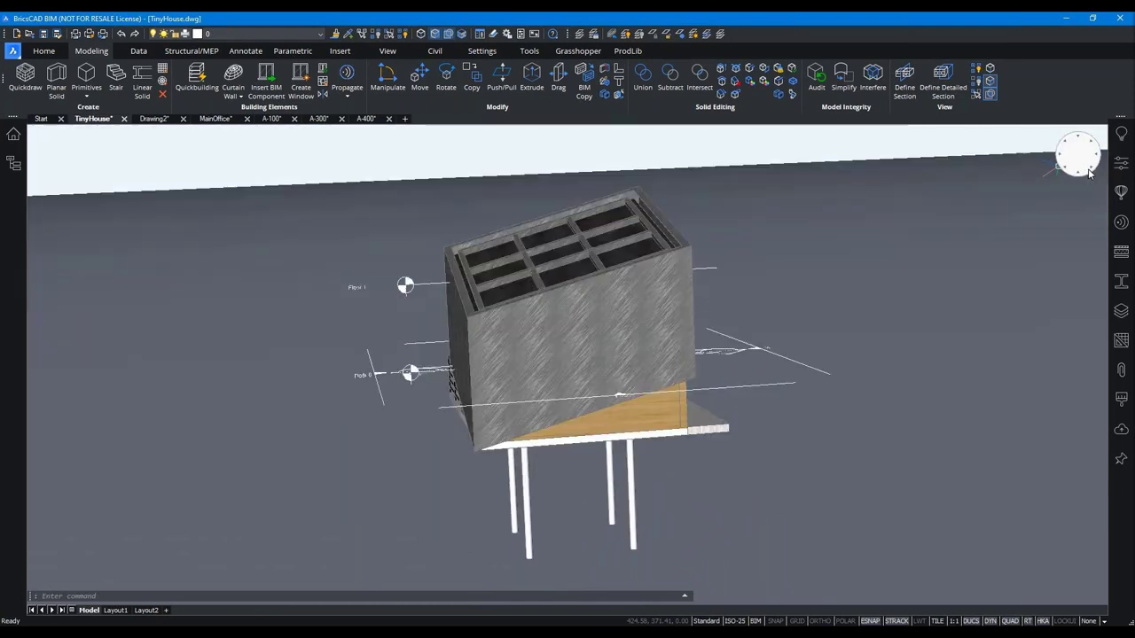
{"action": "mouse_move", "coordinate": [625, 379]}
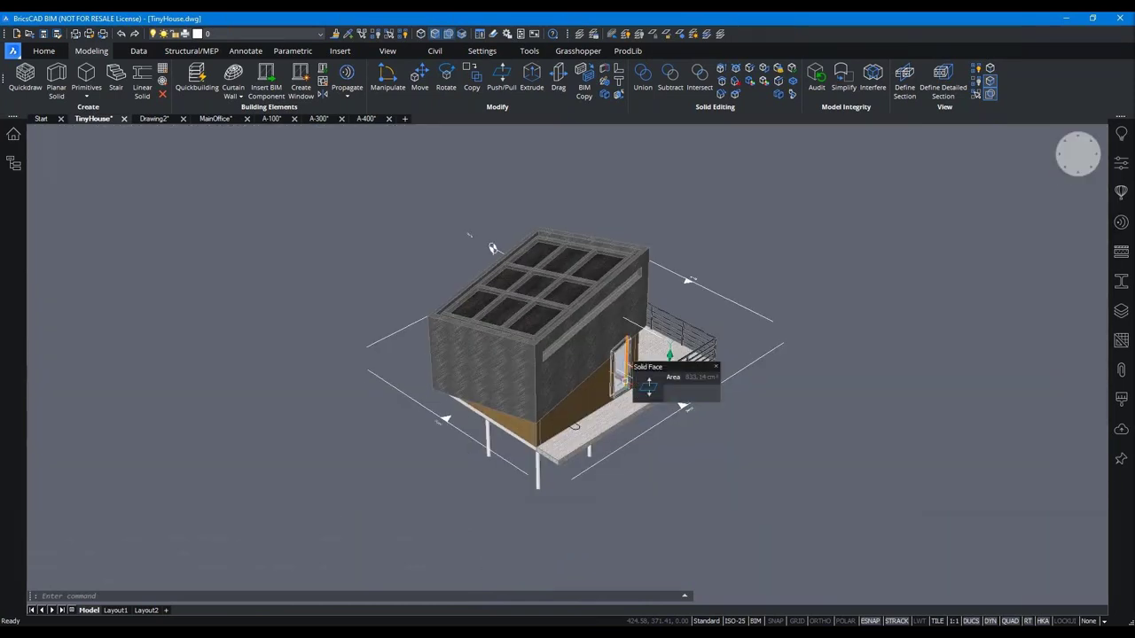
- Classify the element as a door, then select both Floor 0 doors in the BIM browser
{"action": "left_click", "coordinate": [620, 368]}
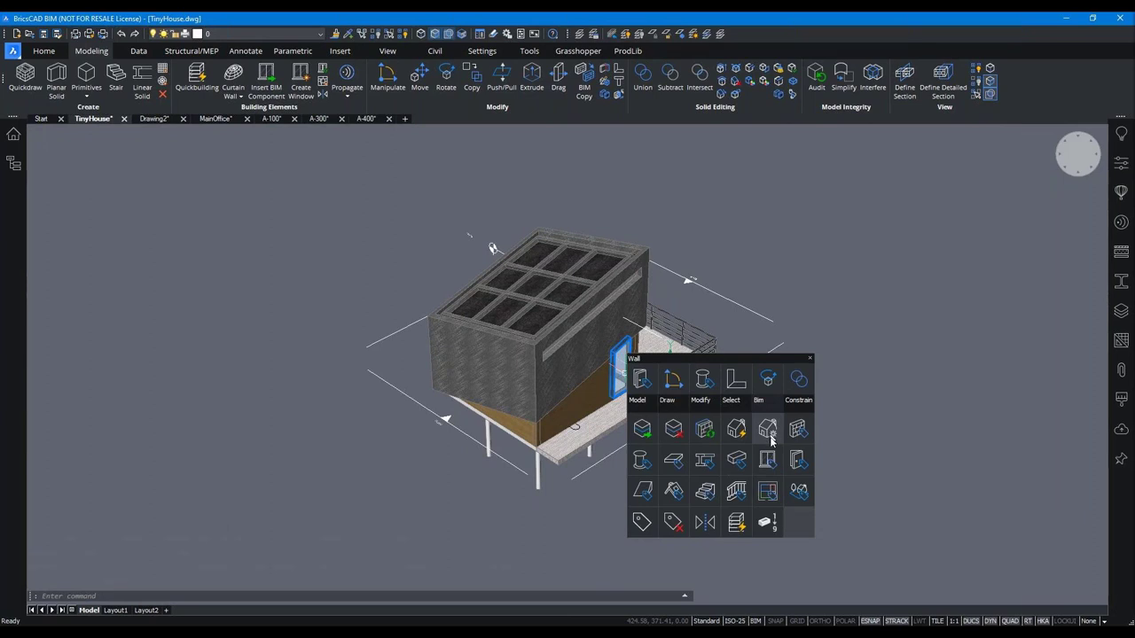
{"action": "left_click", "coordinate": [766, 459]}
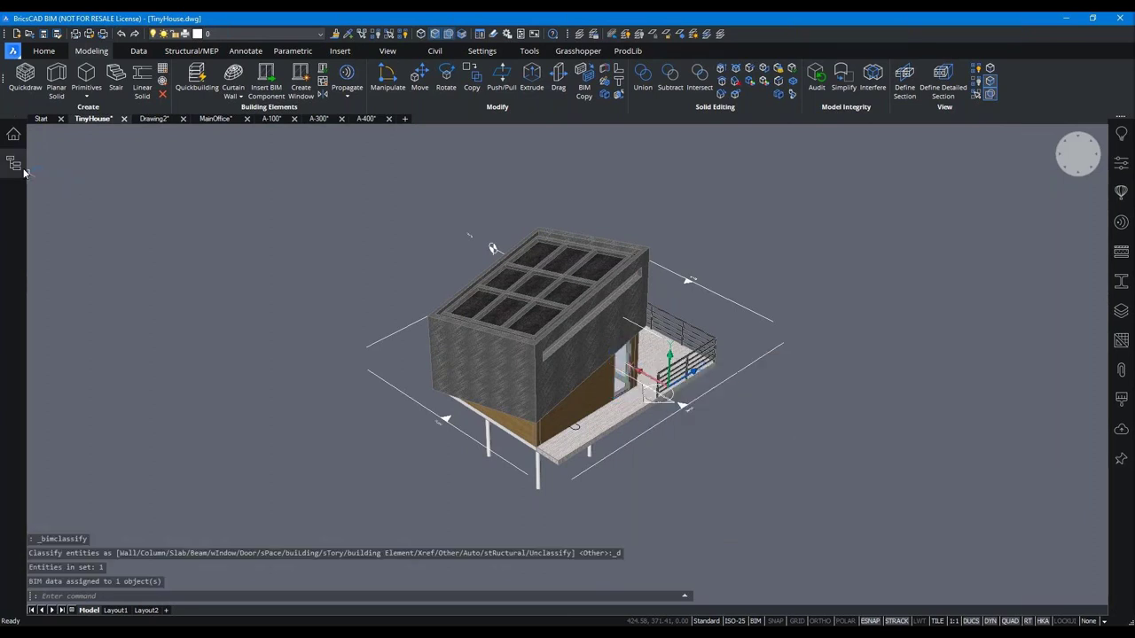
{"action": "left_click", "coordinate": [15, 163]}
{"action": "left_click", "coordinate": [47, 163]}
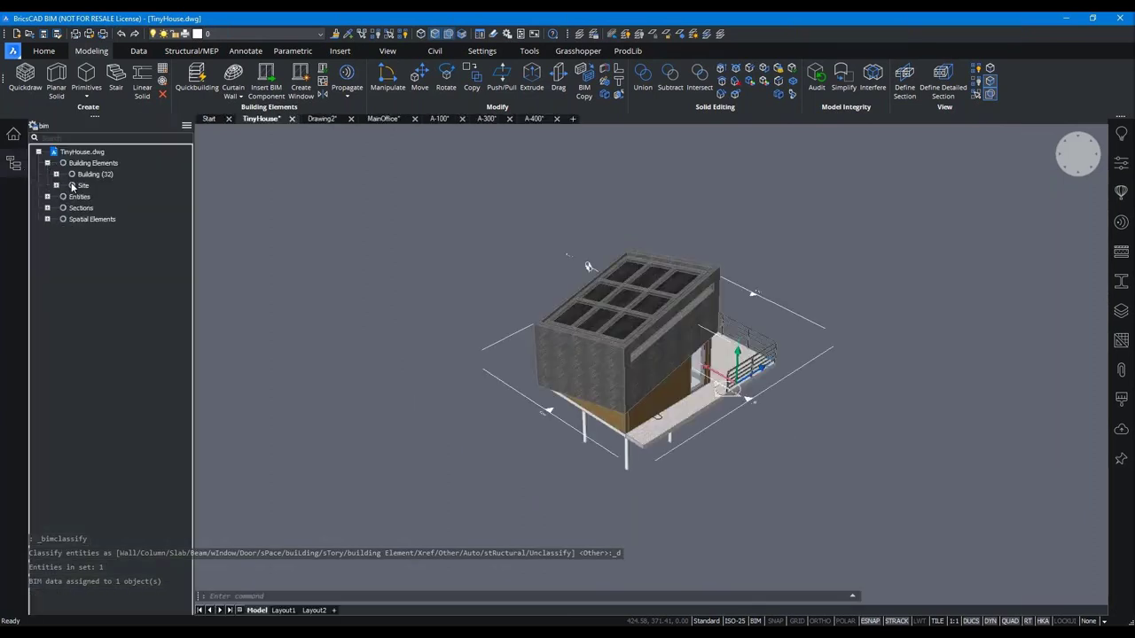
{"action": "left_click", "coordinate": [56, 175]}
{"action": "left_click", "coordinate": [66, 197]}
{"action": "left_click", "coordinate": [114, 243]}
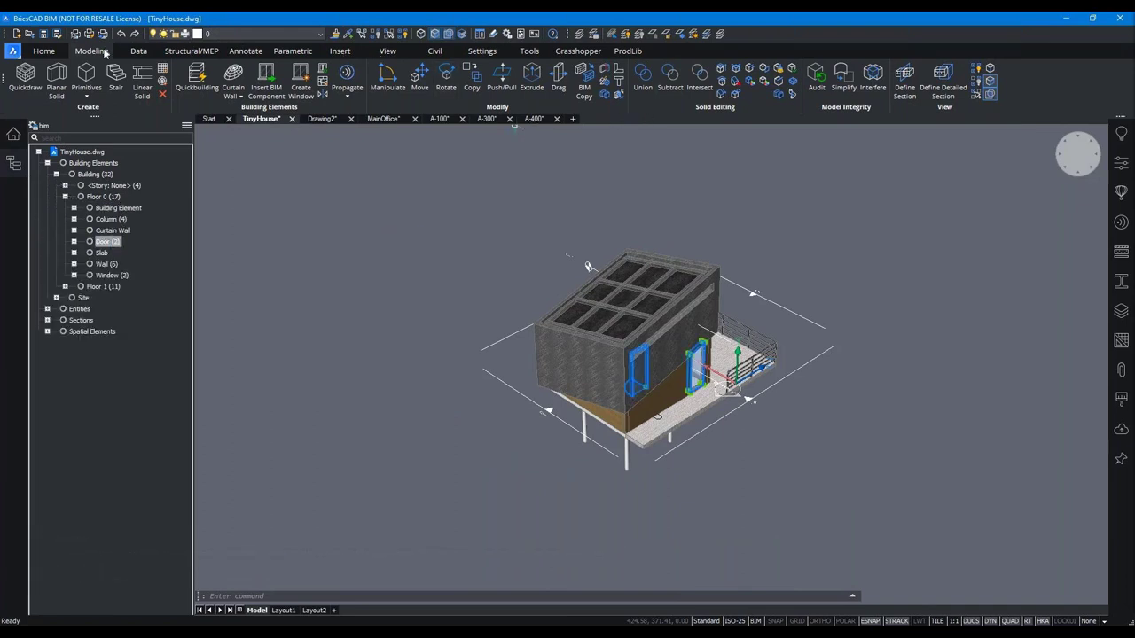
- Number the two doors with the prefix D0
{"action": "left_click", "coordinate": [44, 51]}
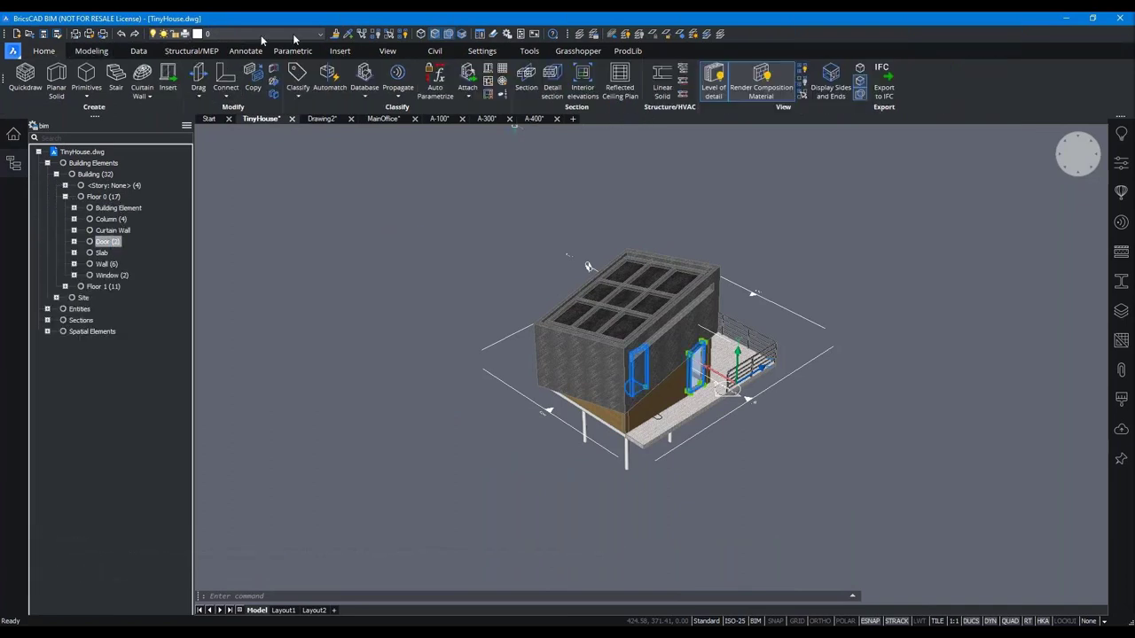
{"action": "left_click", "coordinate": [502, 95]}
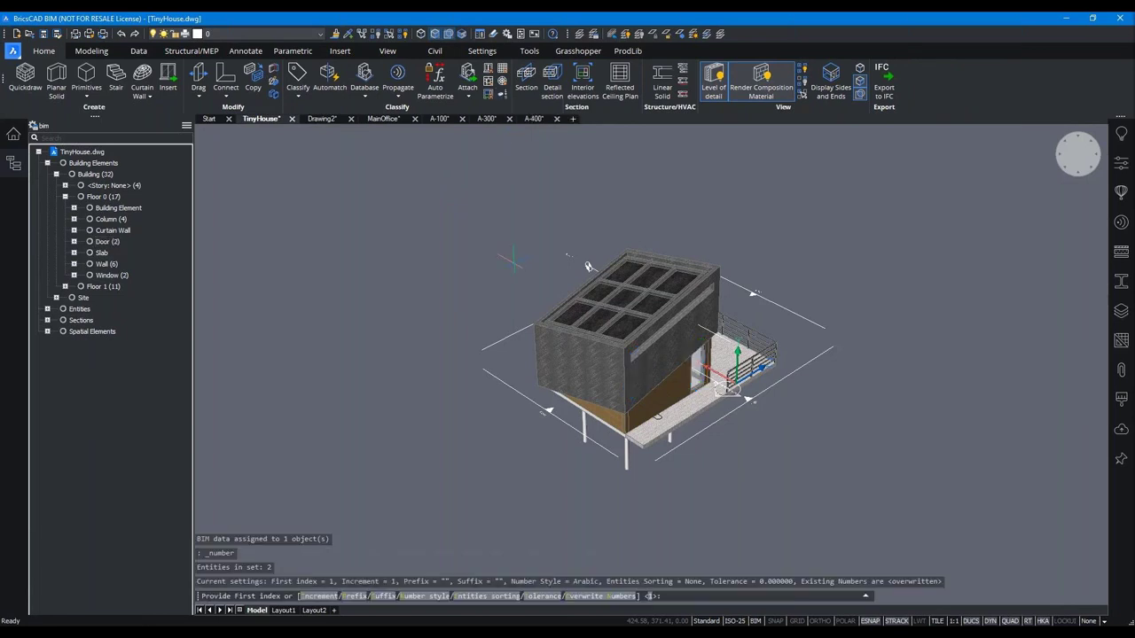
{"action": "type", "text": "p"}
{"action": "key", "text": "Return"}
{"action": "type", "text": "D0."}
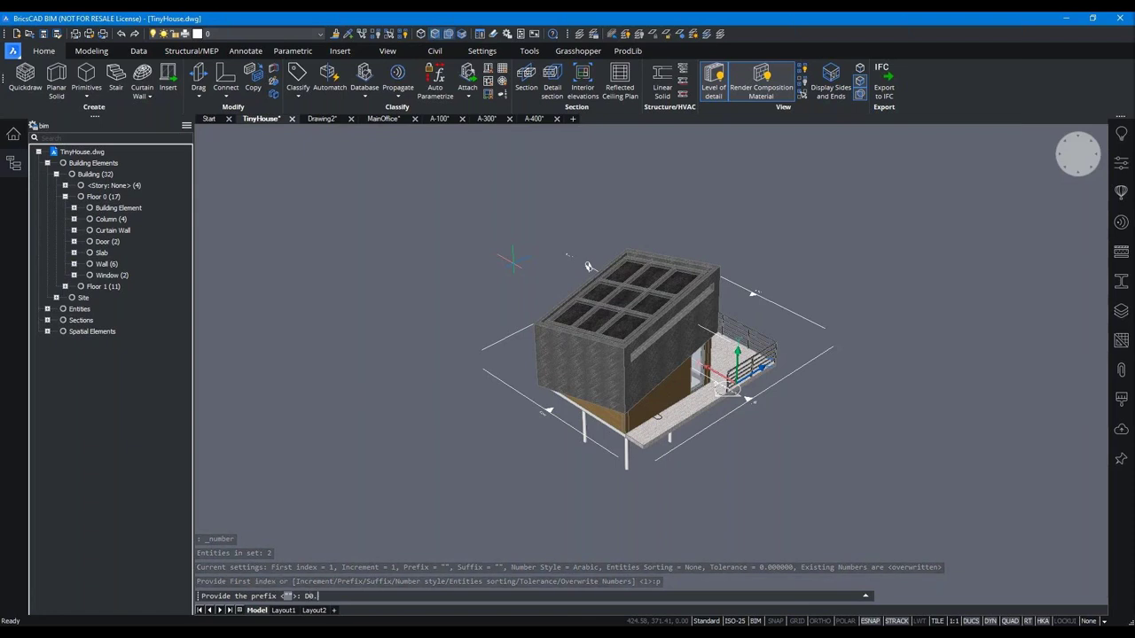
{"action": "key", "text": "Return"}
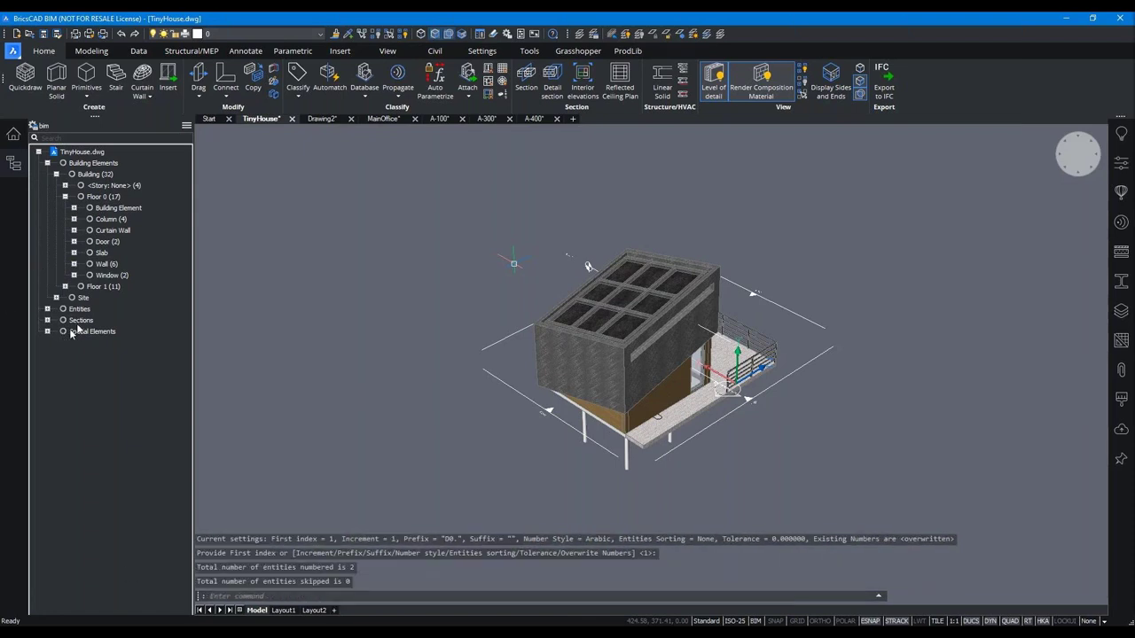
- Number the two Floor 0 windows and the Floor 1 window with prefix W
{"action": "left_click", "coordinate": [112, 276]}
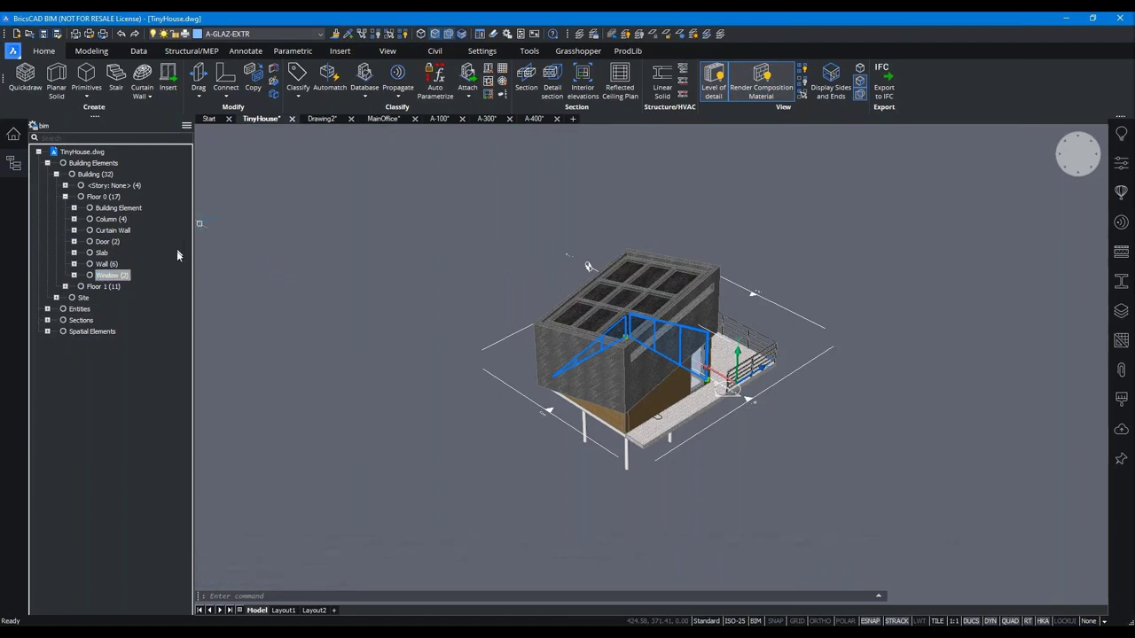
{"action": "left_click", "coordinate": [64, 287]}
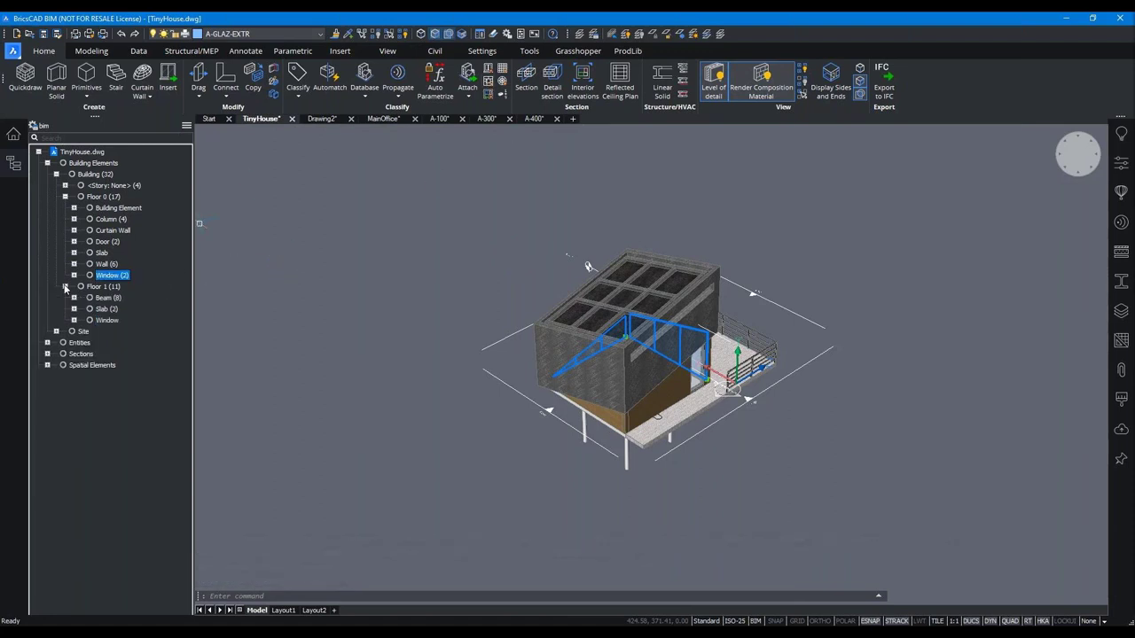
{"action": "left_click", "coordinate": [107, 320], "text": "ctrl"}
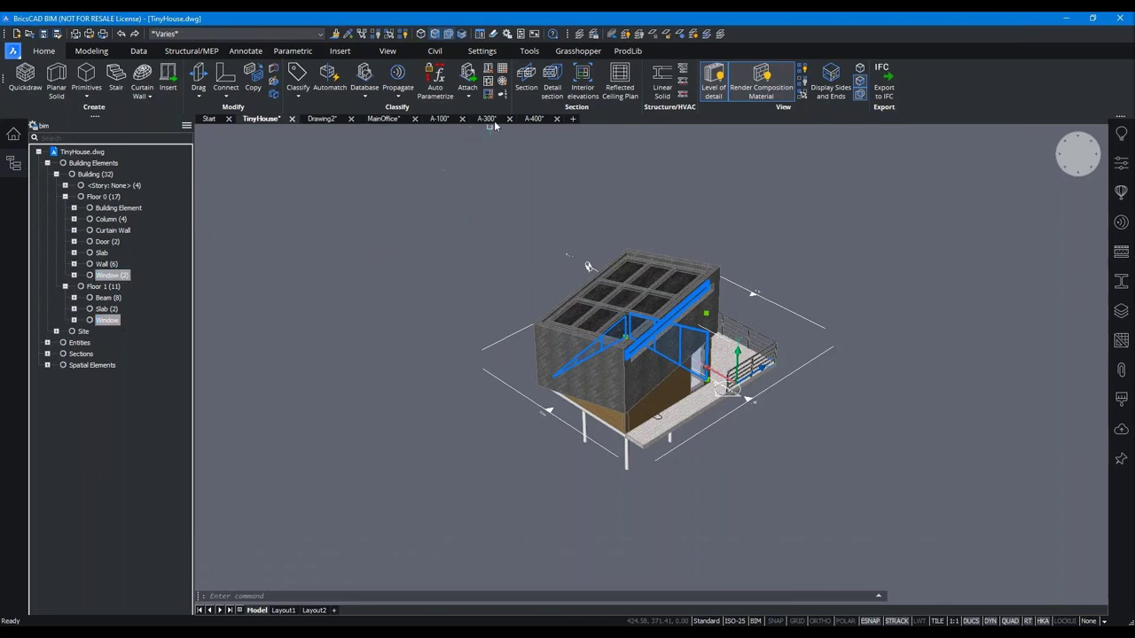
{"action": "key", "text": "Return"}
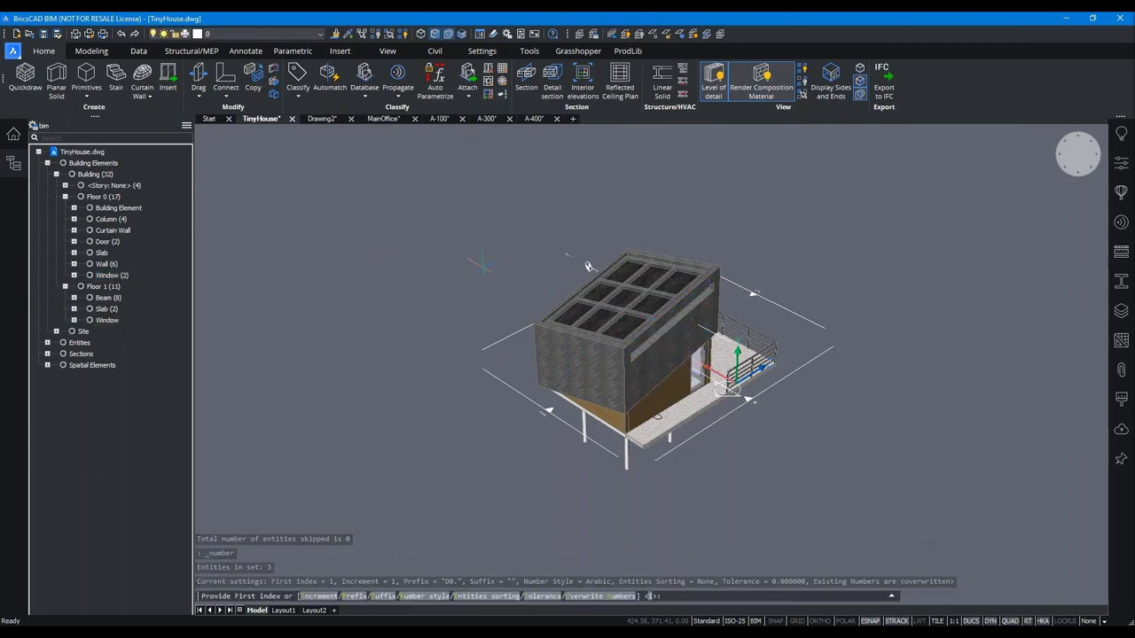
{"action": "type", "text": "p"}
{"action": "key", "text": "Return"}
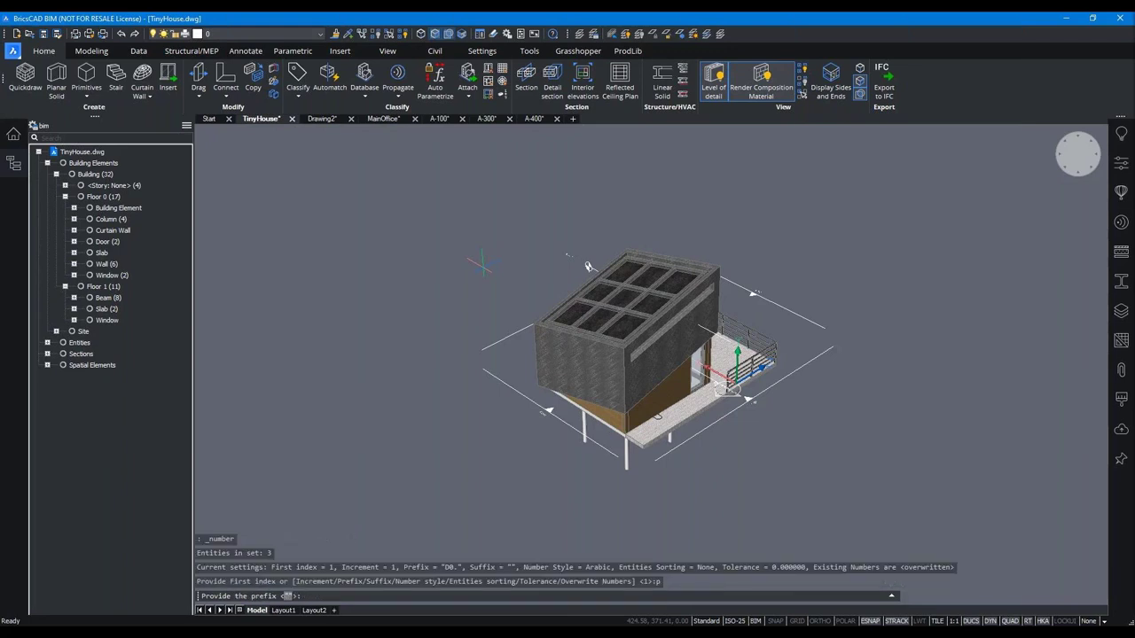
{"action": "type", "text": "W."}
{"action": "key", "text": "Return"}
{"action": "key", "text": "Return"}
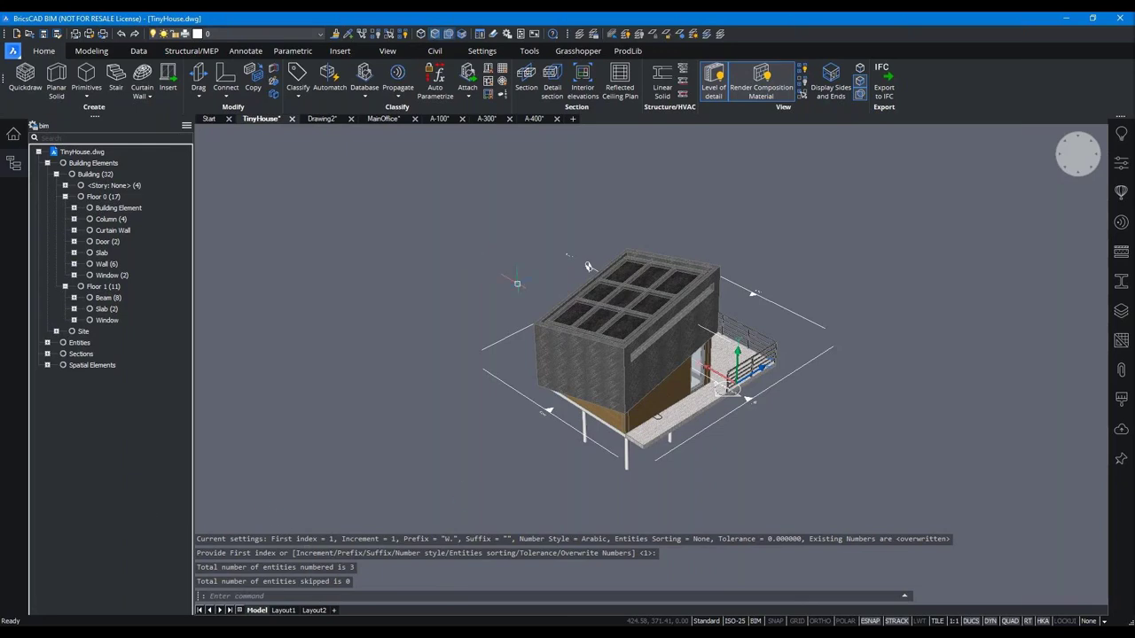
- On A-100, update the viewport to show the new tags and pan to the Floor 1 plan
{"action": "left_click", "coordinate": [443, 121]}
{"action": "left_click", "coordinate": [15, 161]}
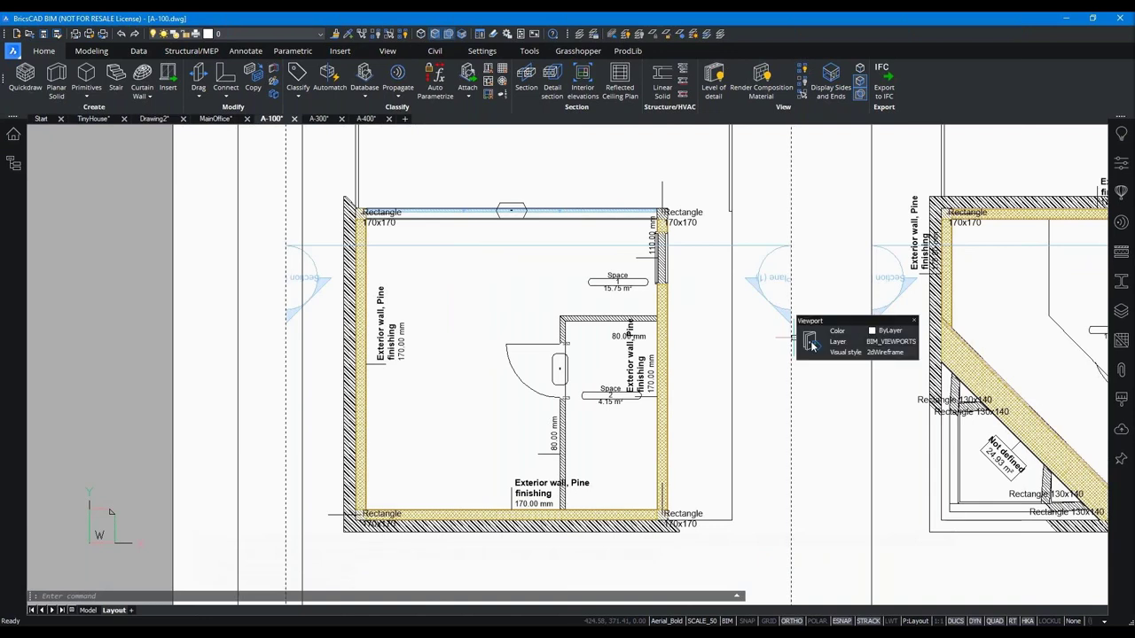
{"action": "left_click", "coordinate": [857, 344]}
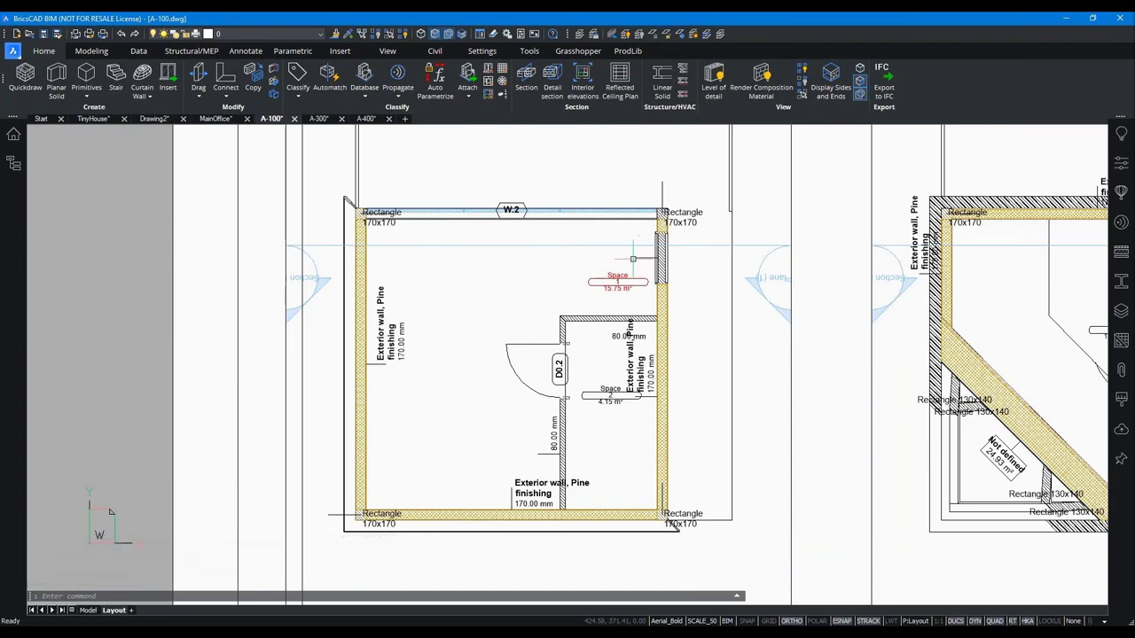
{"action": "scroll", "coordinate": [287, 350], "scroll_direction": "up", "scroll_amount": 2}
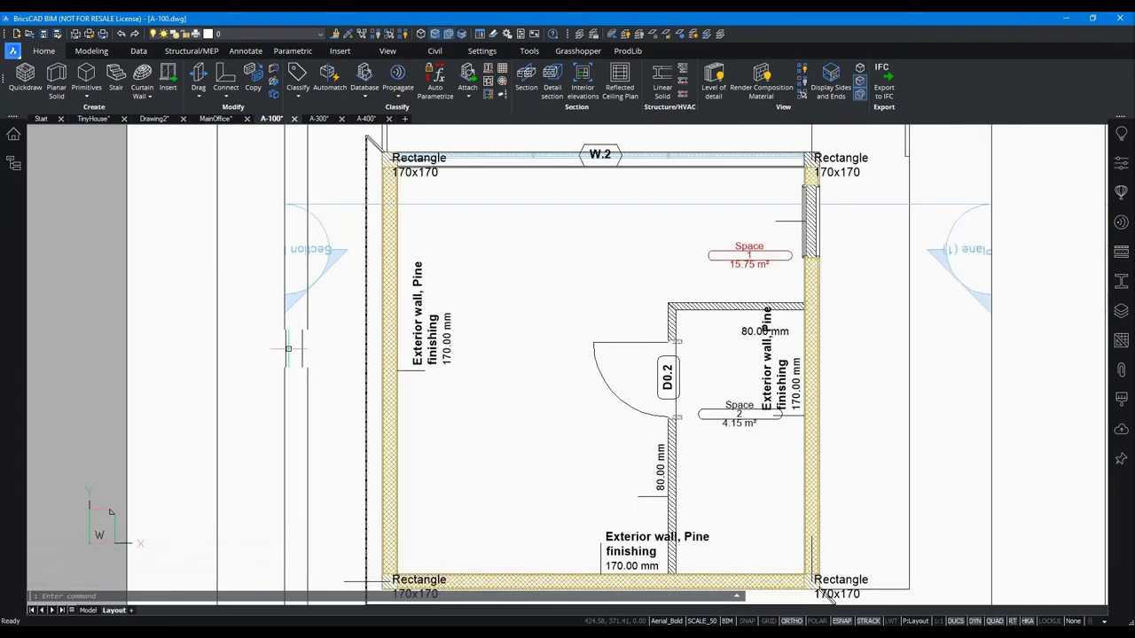
{"action": "scroll", "coordinate": [287, 349], "scroll_direction": "down", "scroll_amount": 4}
{"action": "middle_click_drag", "start_coordinate": [824, 372], "coordinate": [470, 376]}
{"action": "scroll", "coordinate": [470, 377], "scroll_direction": "down", "scroll_amount": 3}
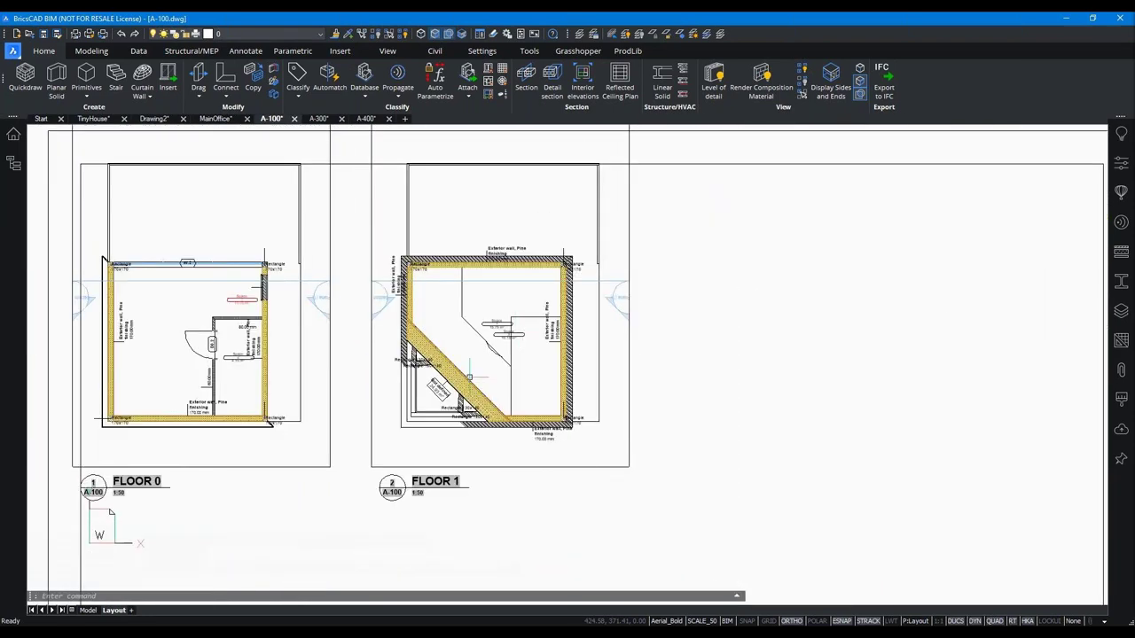
- Zoom out and pan to view the whole A-400 section sheet
{"action": "left_click", "coordinate": [366, 118]}
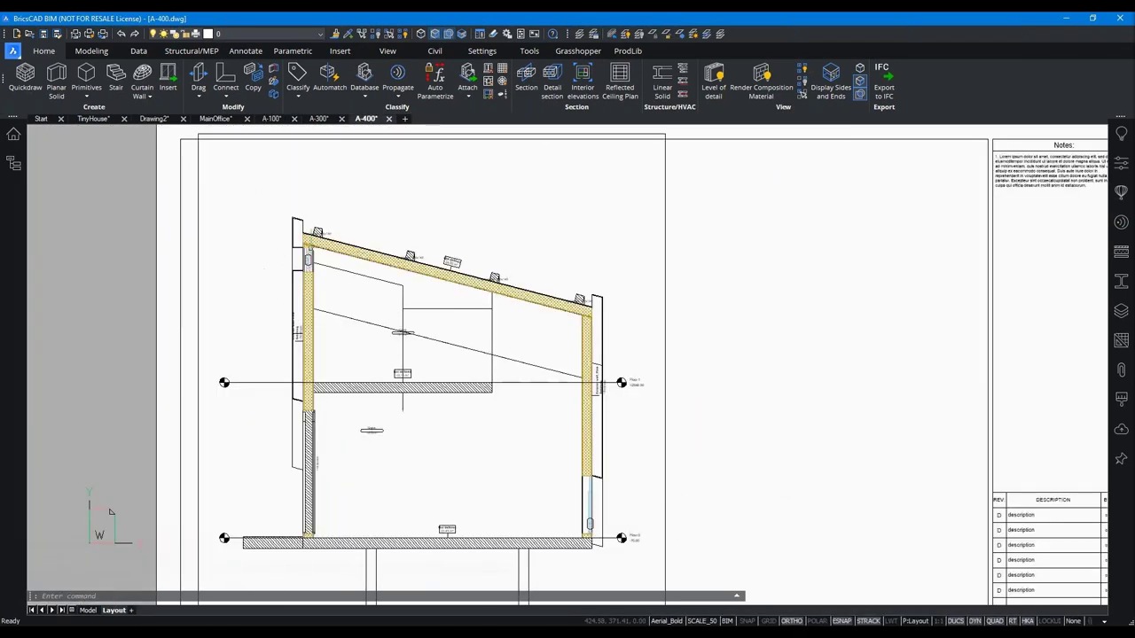
{"action": "scroll", "coordinate": [318, 246], "scroll_direction": "up", "scroll_amount": 3}
{"action": "scroll", "coordinate": [318, 245], "scroll_direction": "down", "scroll_amount": 2}
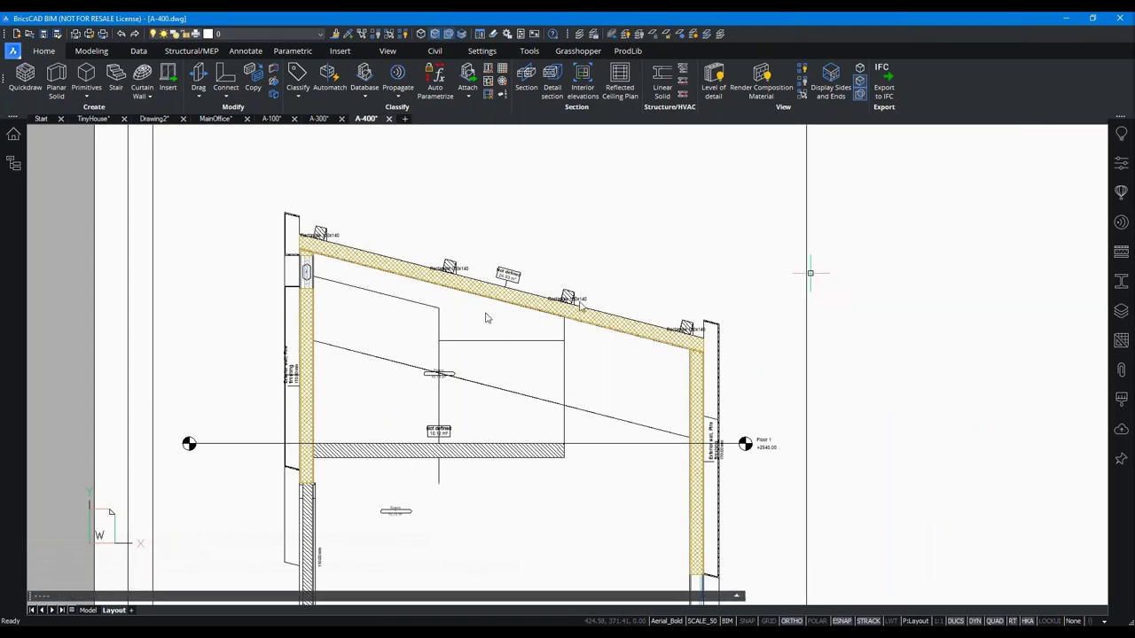
{"action": "scroll", "coordinate": [253, 275], "scroll_direction": "up", "scroll_amount": 3}
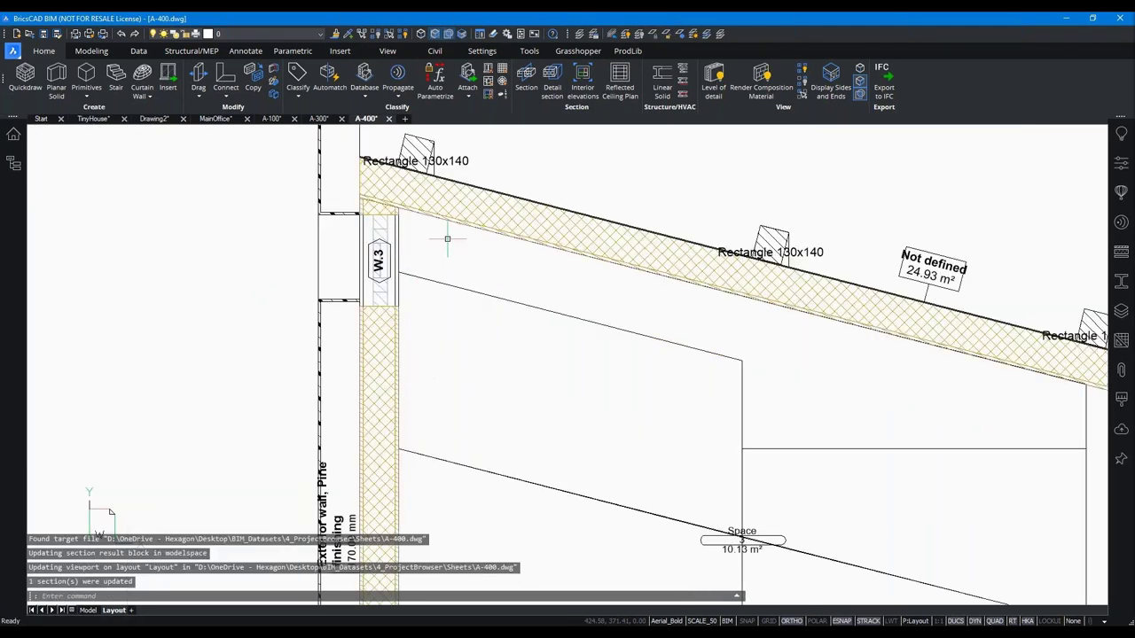
{"action": "scroll", "coordinate": [447, 238], "scroll_direction": "down", "scroll_amount": 2}
{"action": "scroll", "coordinate": [514, 388], "scroll_direction": "down", "scroll_amount": 1}
{"action": "scroll", "coordinate": [544, 388], "scroll_direction": "down", "scroll_amount": 2}
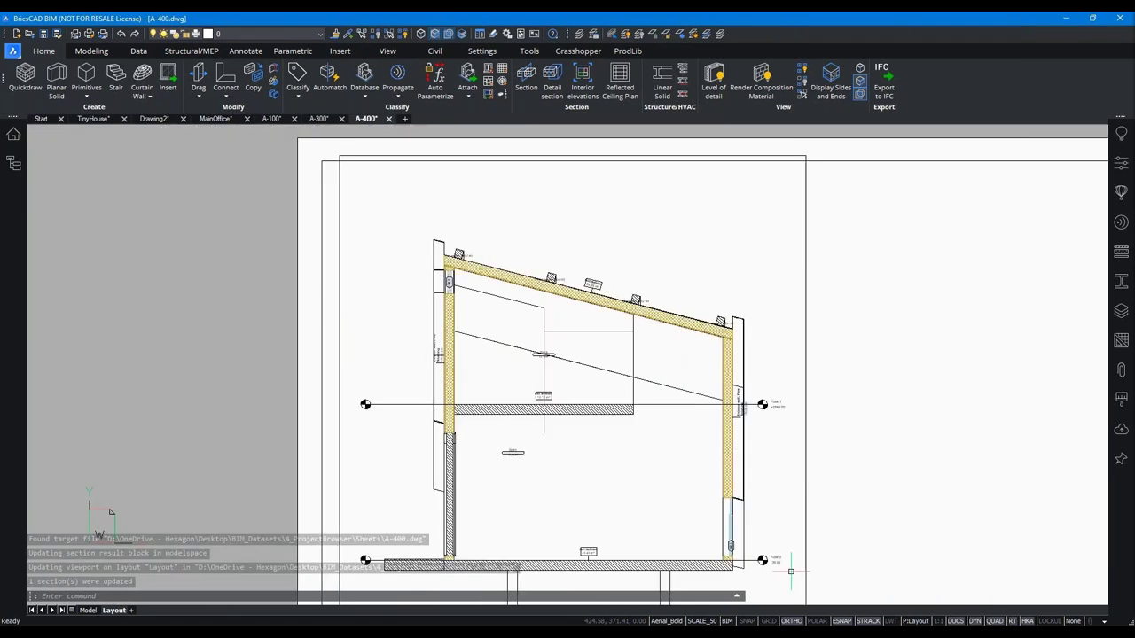
{"action": "scroll", "coordinate": [736, 548], "scroll_direction": "up", "scroll_amount": 5}
{"action": "scroll", "coordinate": [813, 482], "scroll_direction": "down", "scroll_amount": 3}
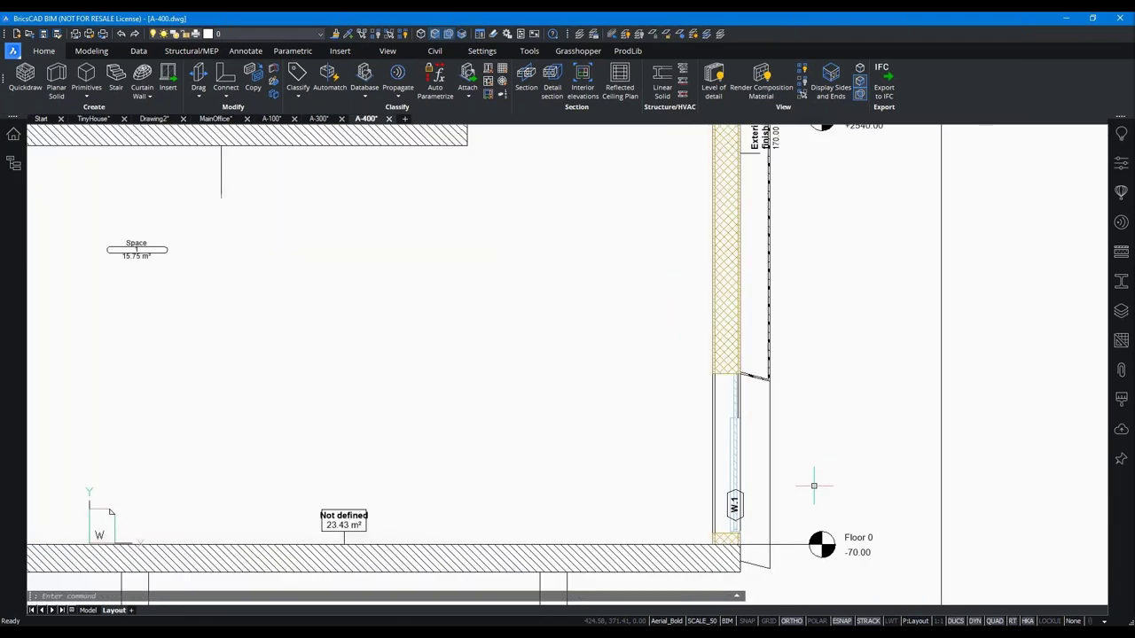
{"action": "scroll", "coordinate": [813, 482], "scroll_direction": "down", "scroll_amount": 2}
{"action": "middle_click_drag", "start_coordinate": [826, 335], "coordinate": [822, 429]}
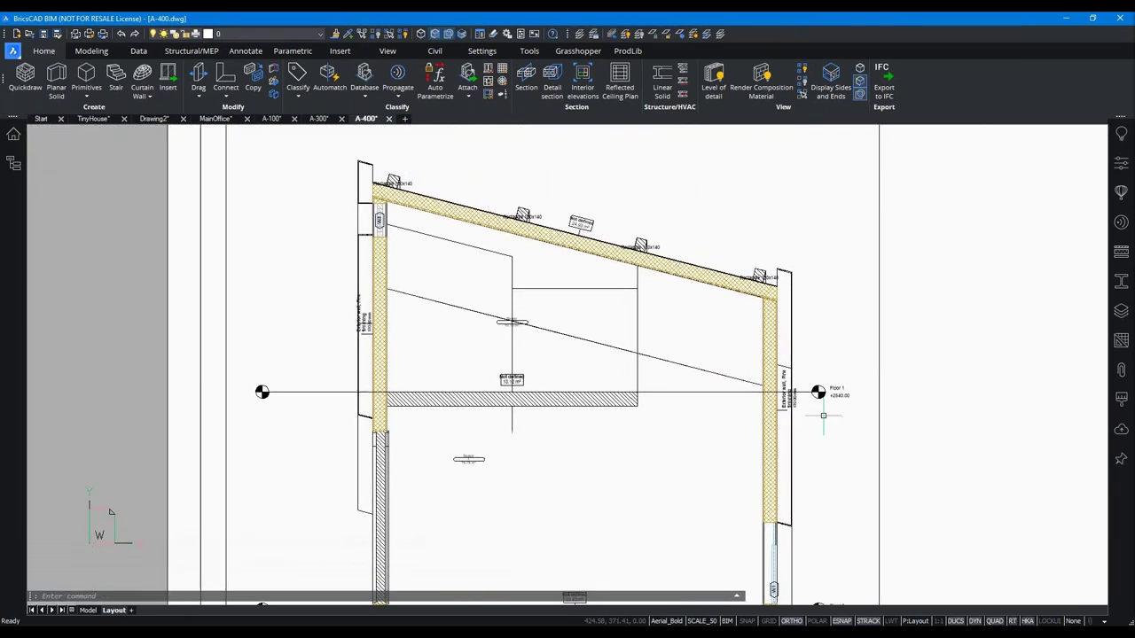
{"action": "scroll", "coordinate": [382, 244], "scroll_direction": "down", "scroll_amount": 3}
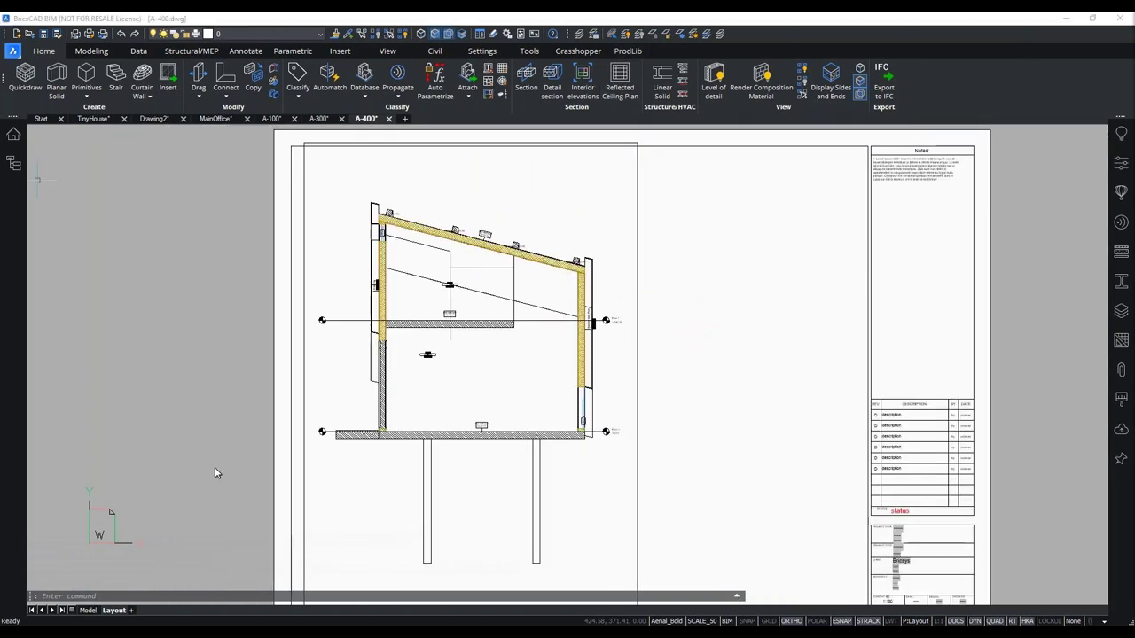
- Bring up the Open file dialog from the application menu
{"action": "left_click", "coordinate": [216, 442]}
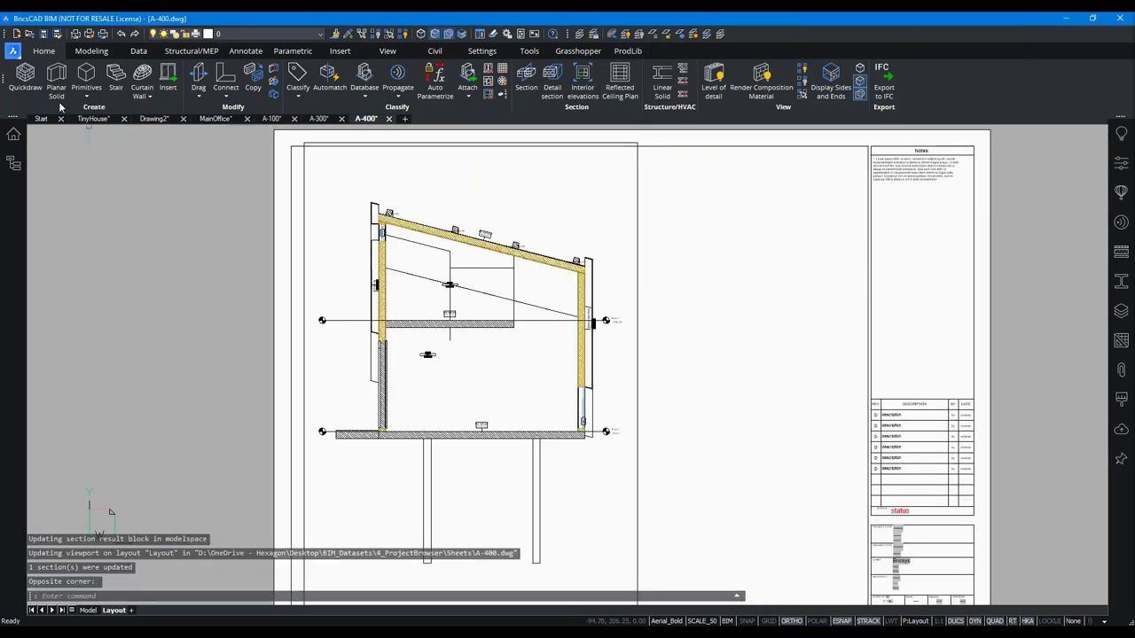
{"action": "left_click", "coordinate": [13, 51]}
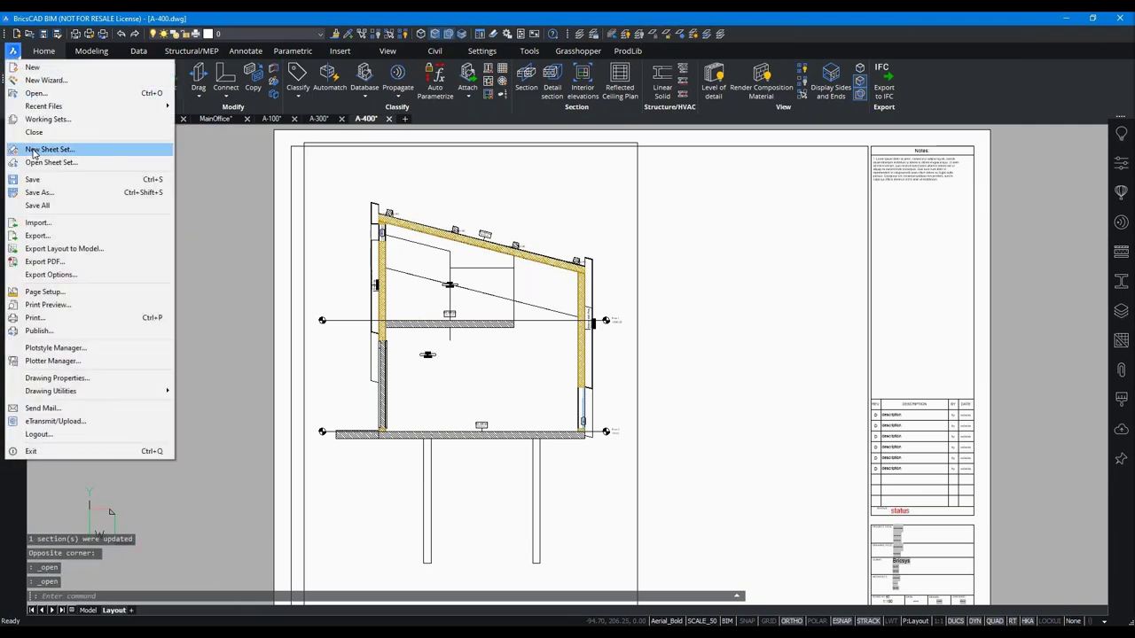
{"action": "left_click", "coordinate": [35, 94]}
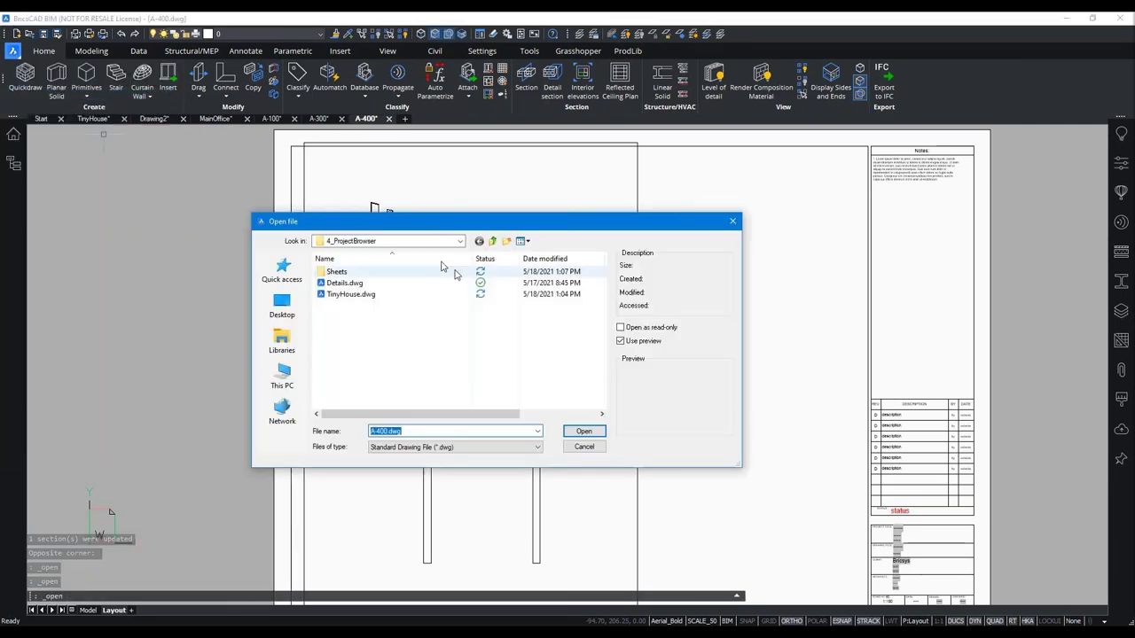
- Open 5_Wireframe.dwg from the BIM_Datasets folder and orbit to view the frame from above
{"action": "left_click", "coordinate": [492, 240]}
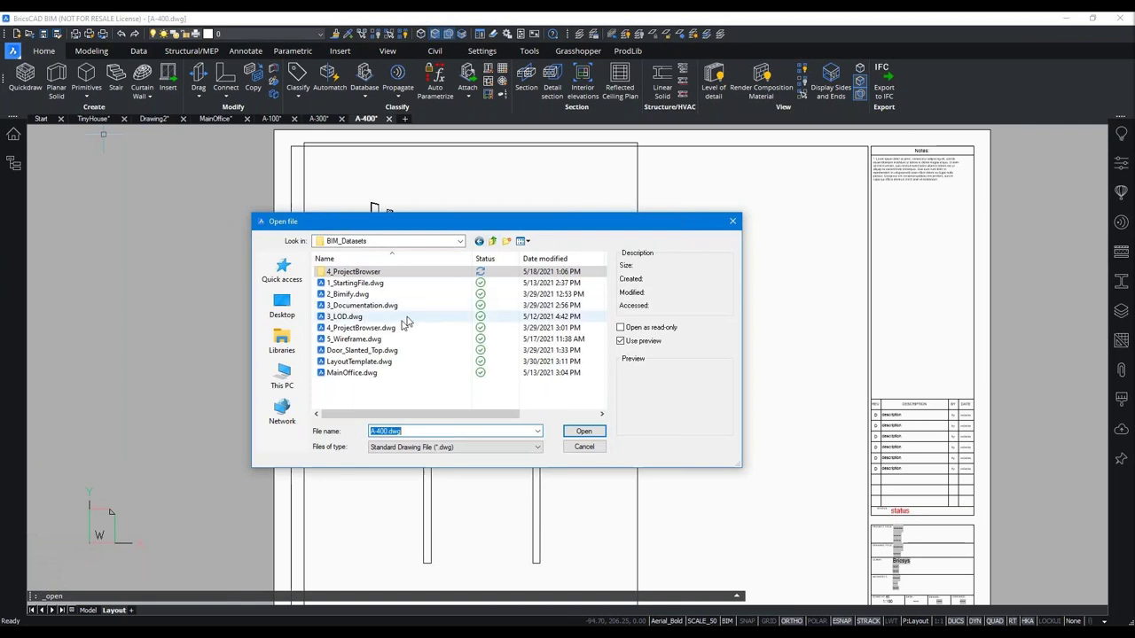
{"action": "left_click", "coordinate": [382, 339]}
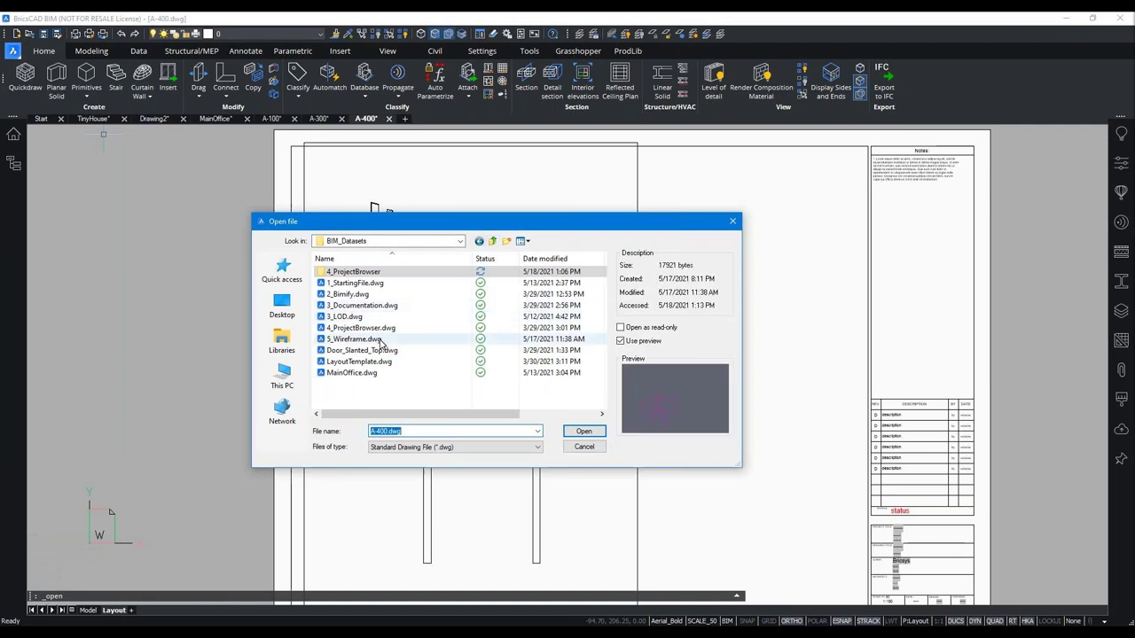
{"action": "left_click", "coordinate": [585, 432]}
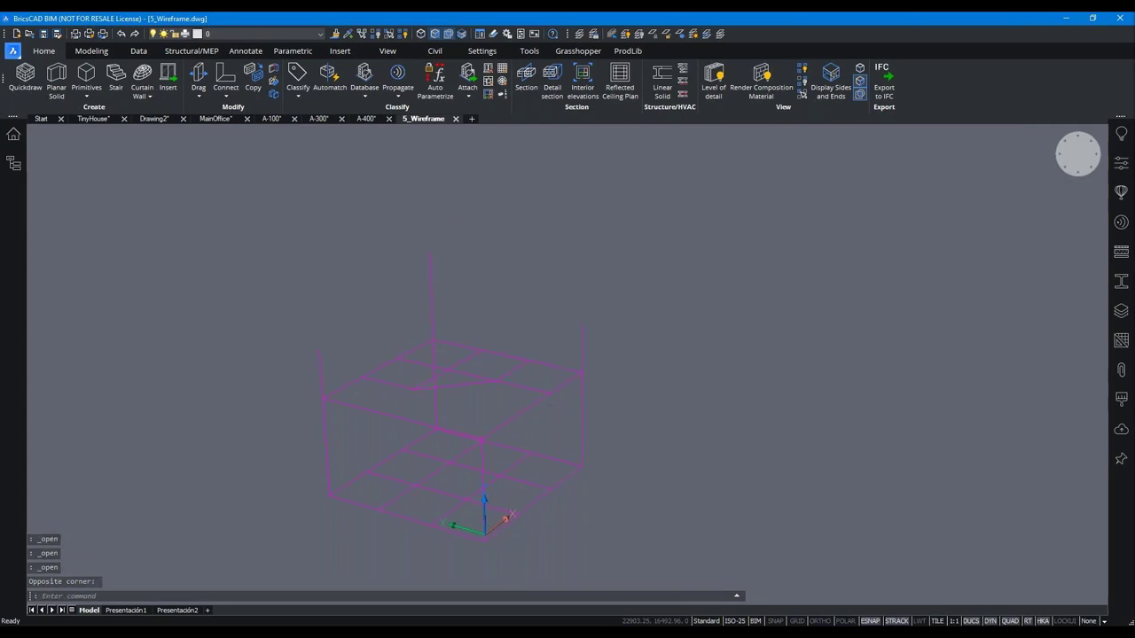
{"action": "middle_click_drag", "start_coordinate": [479, 416], "coordinate": [505, 417], "text": "shift"}
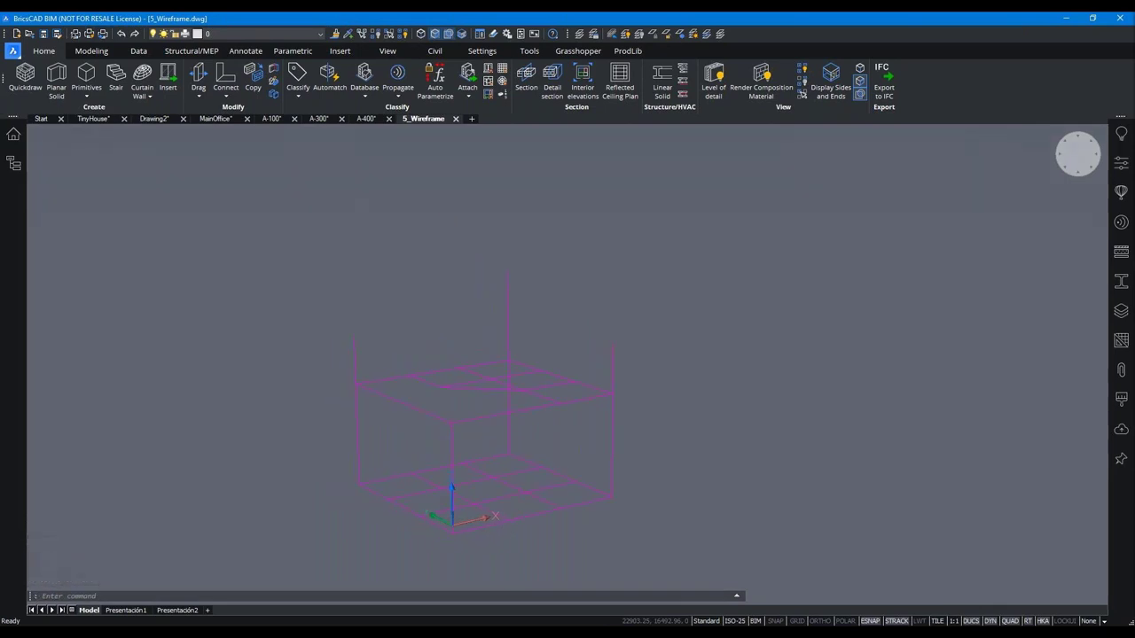
{"action": "middle_click_drag", "start_coordinate": [368, 208], "coordinate": [373, 215], "text": "shift"}
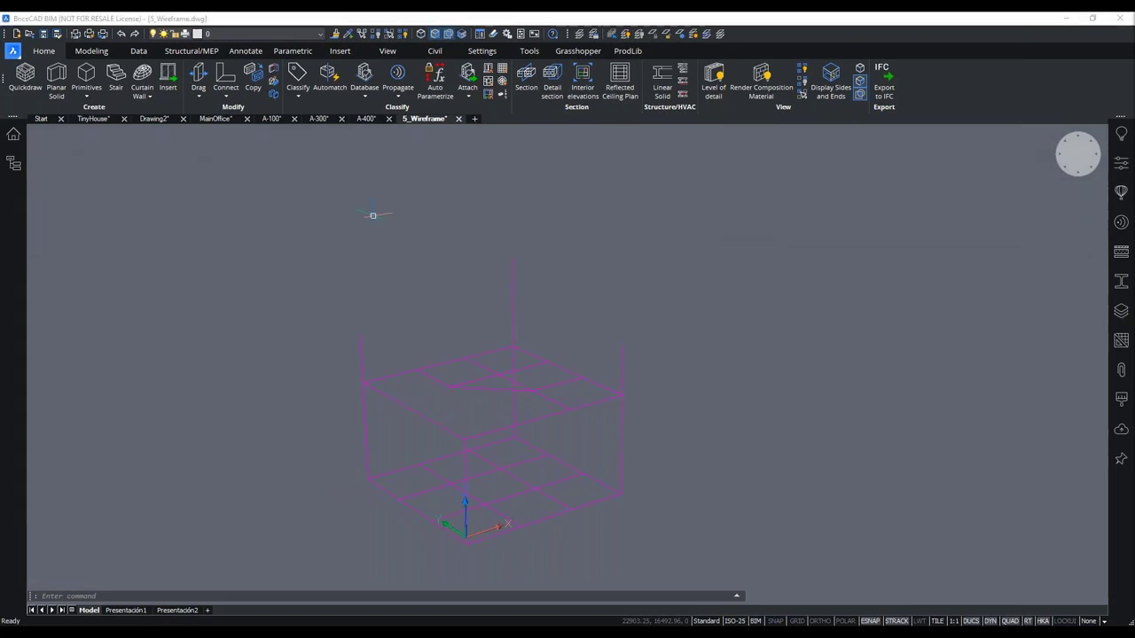
- Check the 23 wireframe lines in Properties, then bring the Profiles library back beside the frame
{"action": "left_click", "coordinate": [870, 30]}
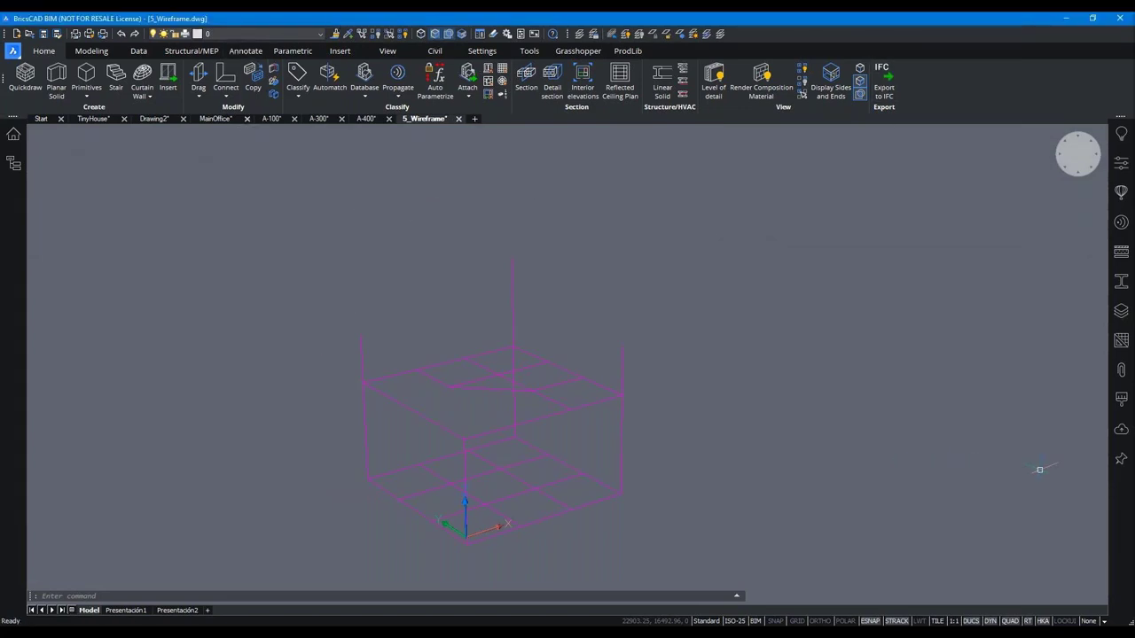
{"action": "left_click", "coordinate": [1121, 285]}
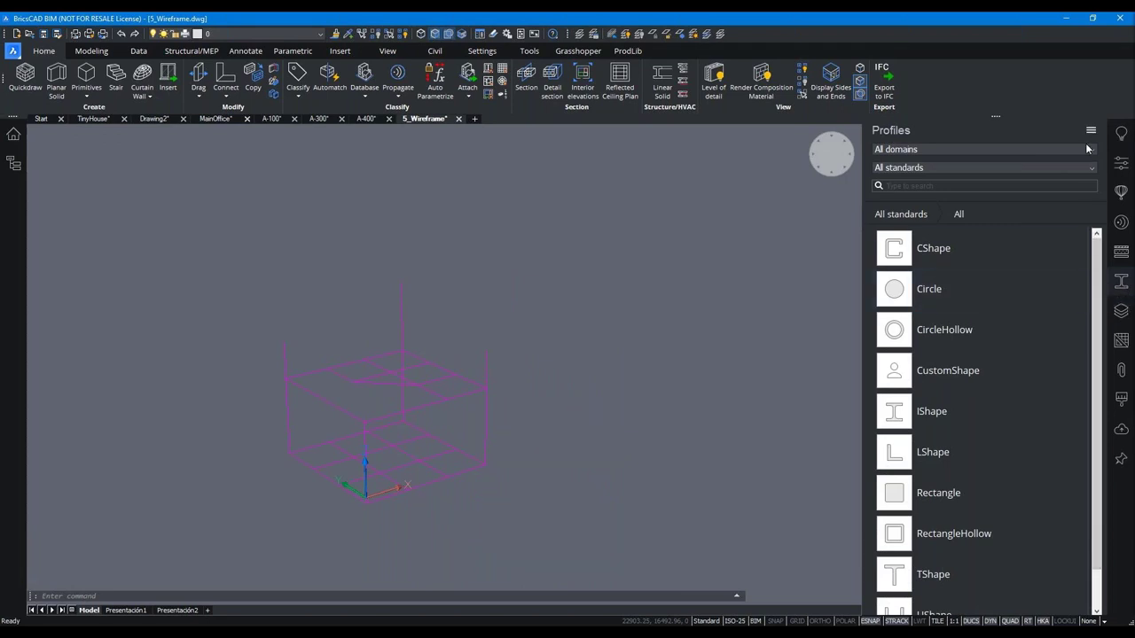
{"action": "left_click", "coordinate": [1122, 162]}
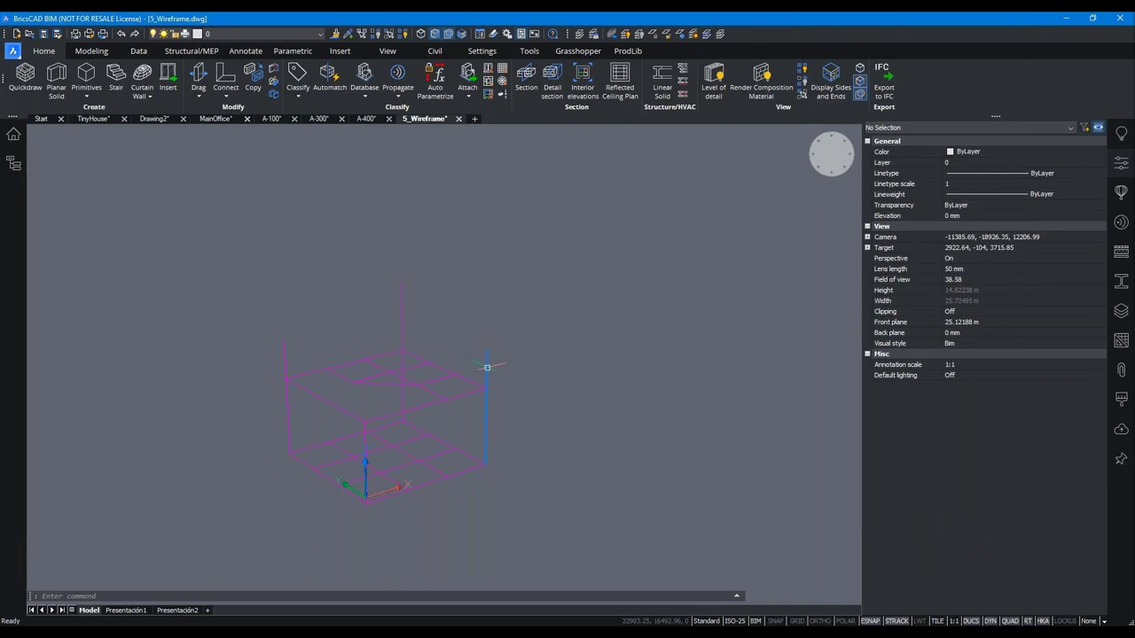
{"action": "left_click", "coordinate": [487, 372]}
{"action": "left_click", "coordinate": [364, 439]}
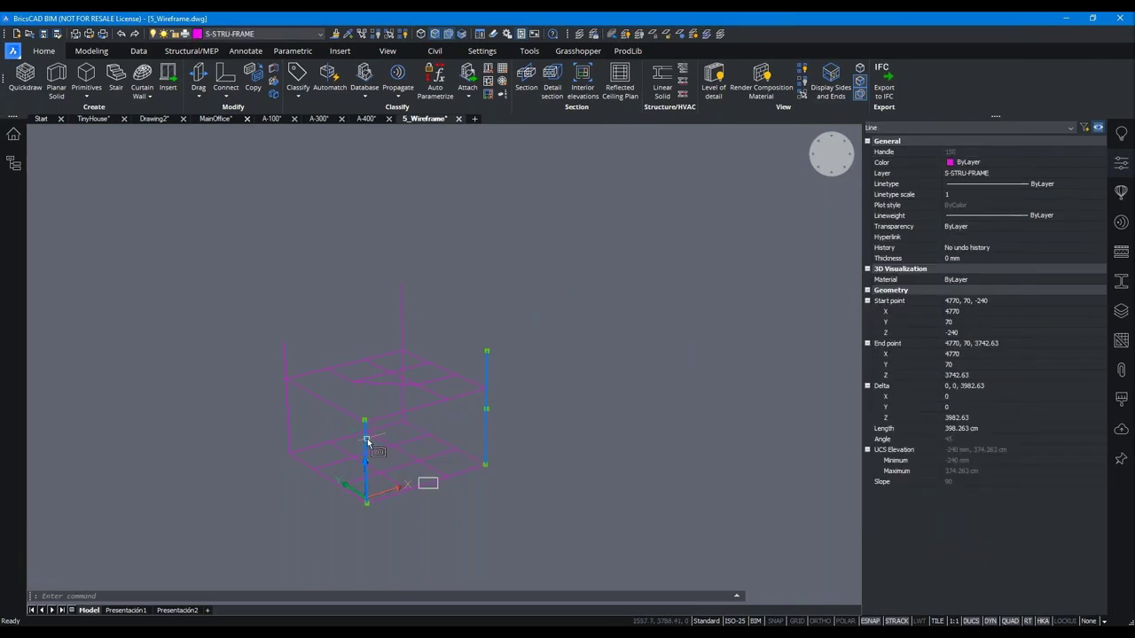
{"action": "left_click", "coordinate": [502, 494]}
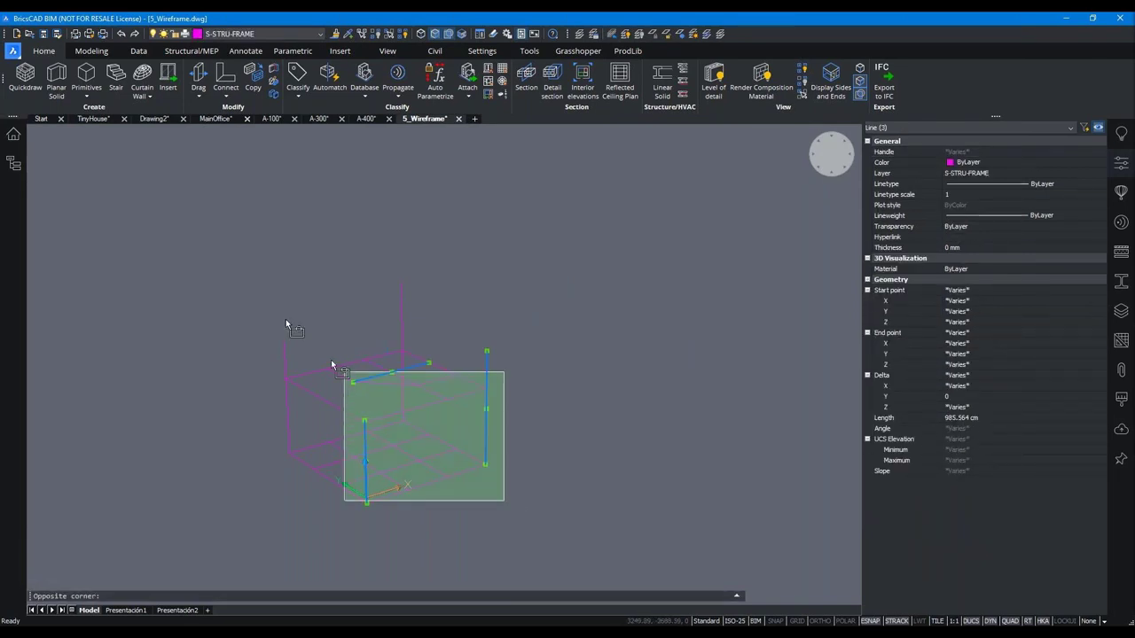
{"action": "left_click", "coordinate": [269, 303]}
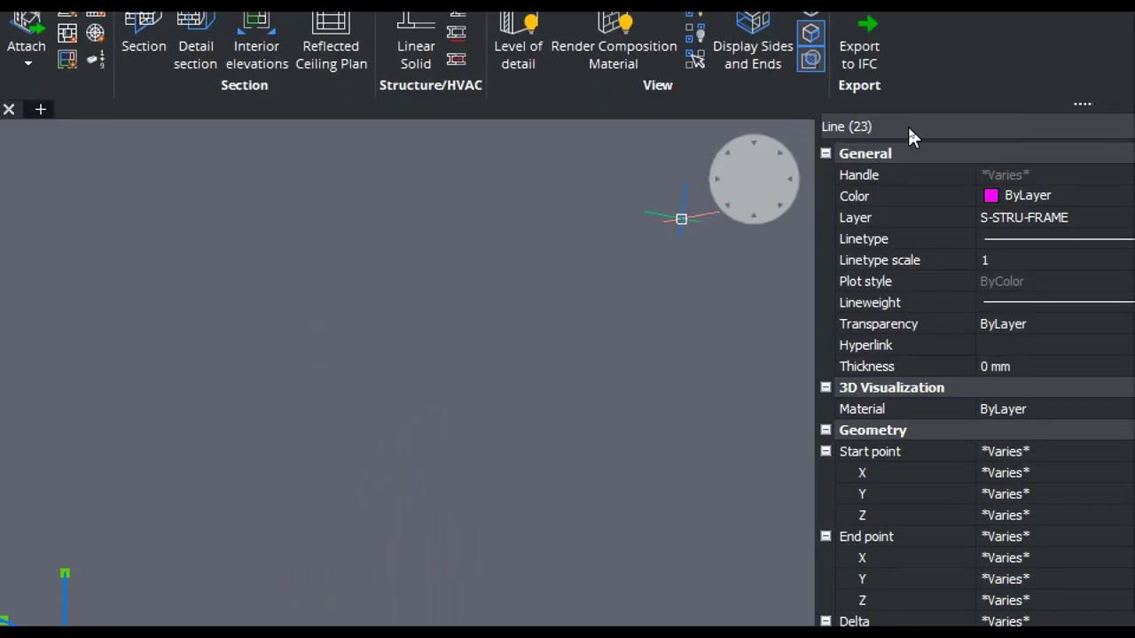
{"action": "key", "text": "Escape"}
{"action": "key", "text": "Escape"}
{"action": "key", "text": "Escape"}
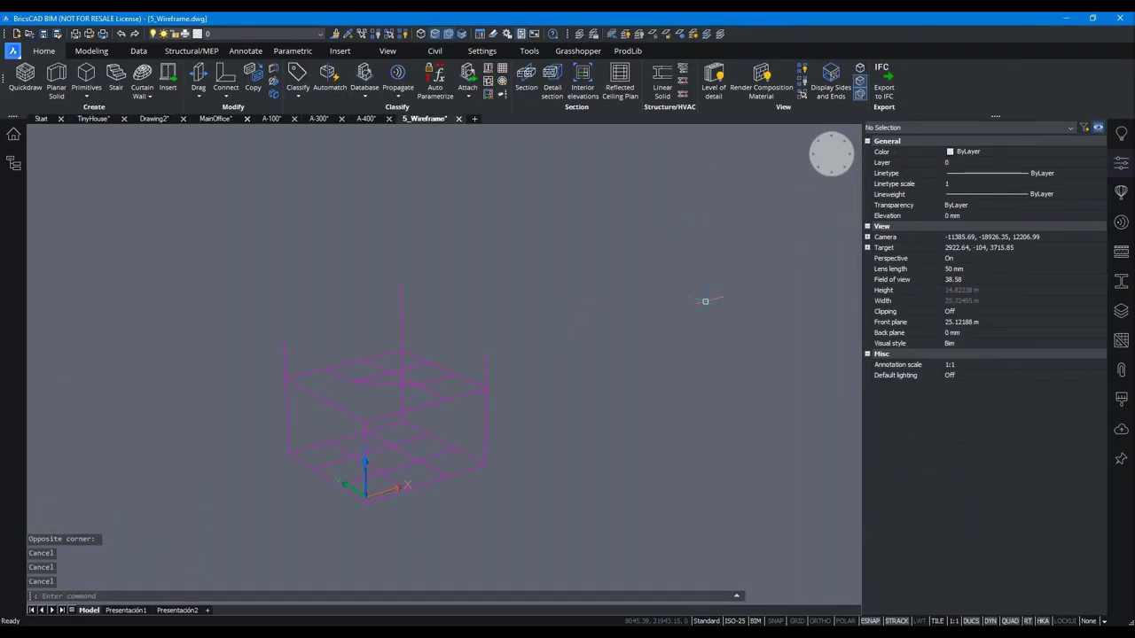
{"action": "left_click", "coordinate": [1120, 281]}
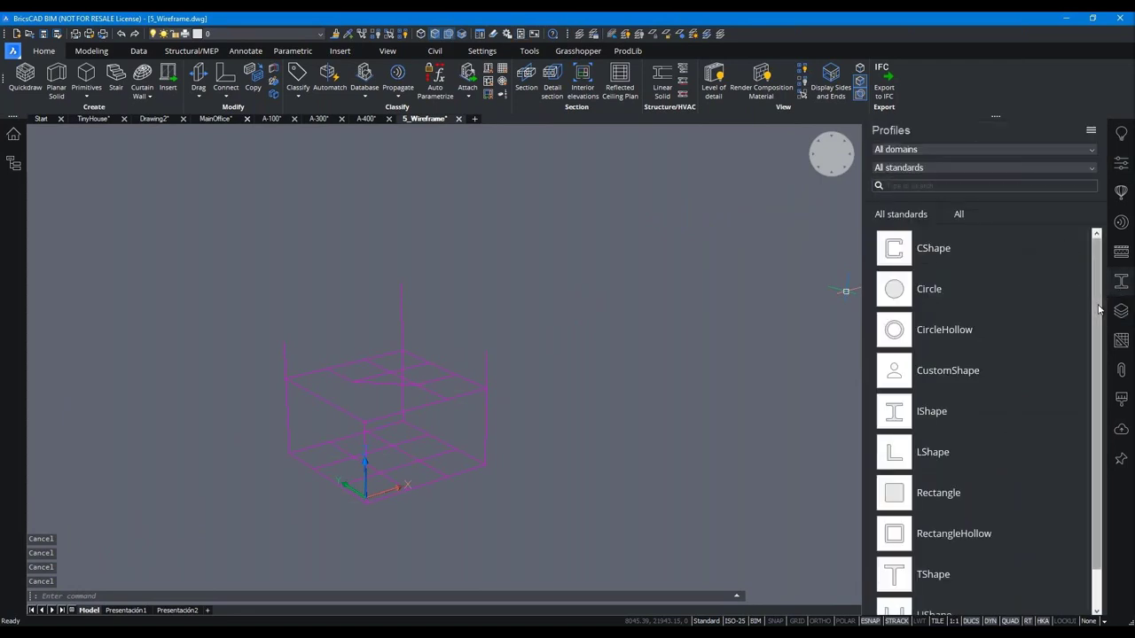
- Filter profiles to Structural Steel domain, EURO standard, and pick the IShape HEA 180 section
{"action": "left_click", "coordinate": [920, 148]}
{"action": "left_click", "coordinate": [903, 199]}
{"action": "left_click", "coordinate": [913, 167]}
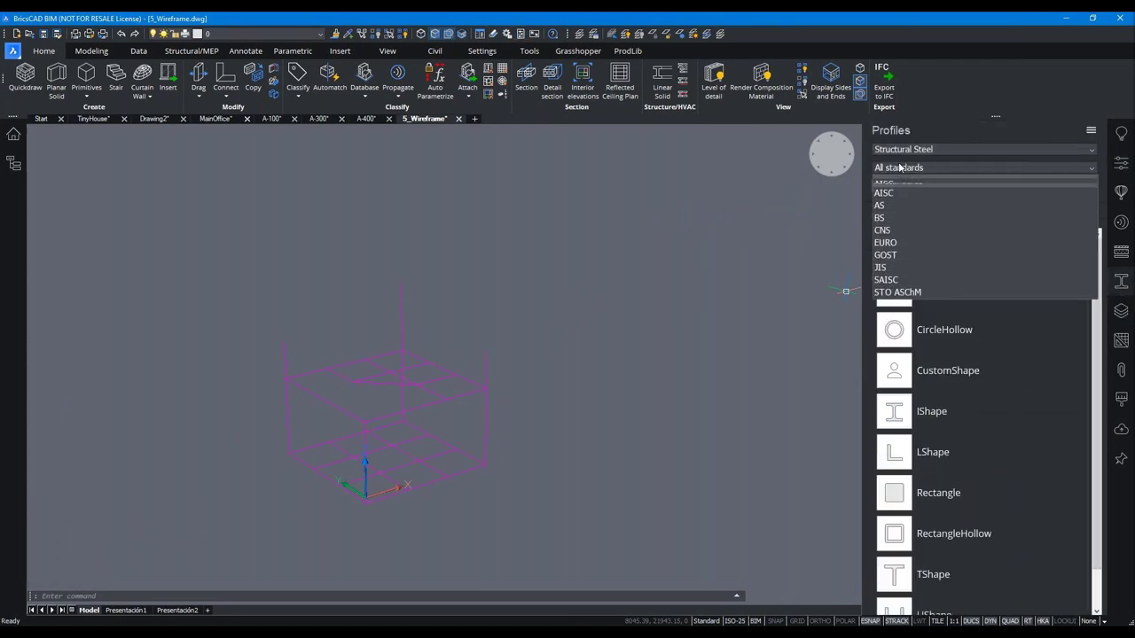
{"action": "left_click", "coordinate": [892, 242]}
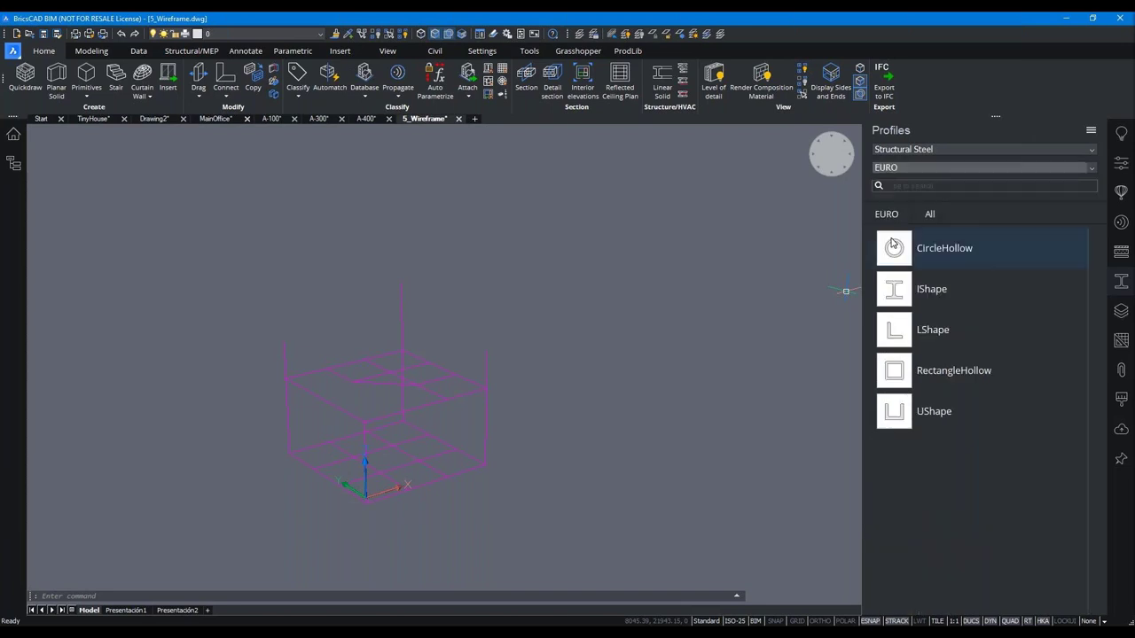
{"action": "left_click", "coordinate": [898, 306]}
{"action": "left_click", "coordinate": [900, 298]}
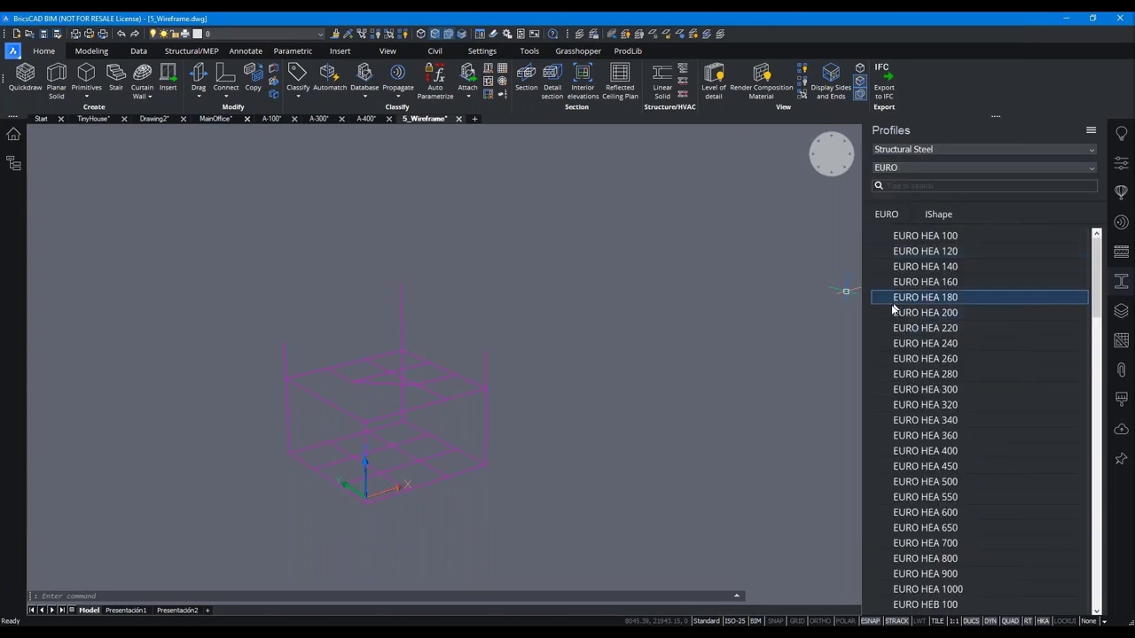
- Draw a test HEA 180 column and beam, erase the three members, then select the whole wireframe
{"action": "left_click_drag", "start_coordinate": [948, 302], "coordinate": [637, 446]}
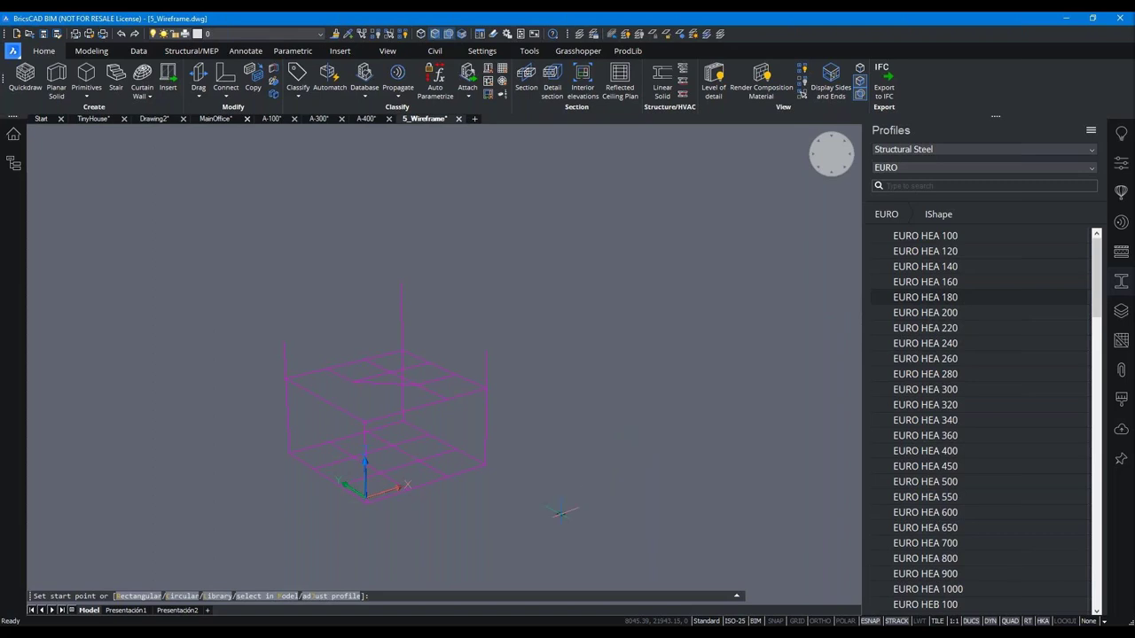
{"action": "left_click", "coordinate": [560, 511]}
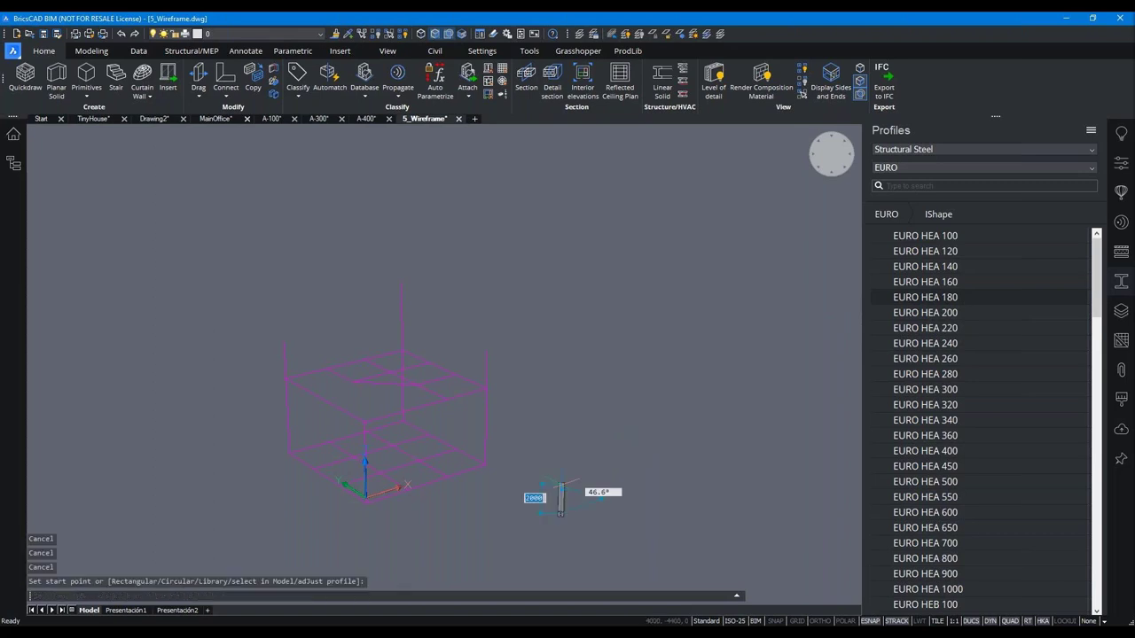
{"action": "key", "text": "F8"}
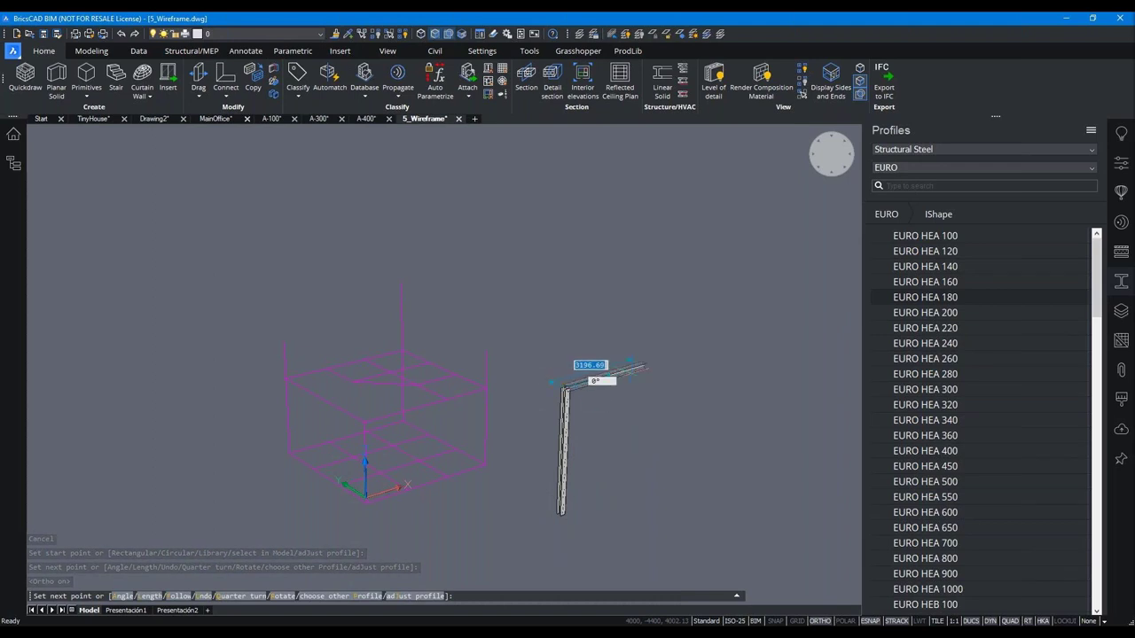
{"action": "left_click", "coordinate": [567, 377]}
{"action": "left_click", "coordinate": [680, 355]}
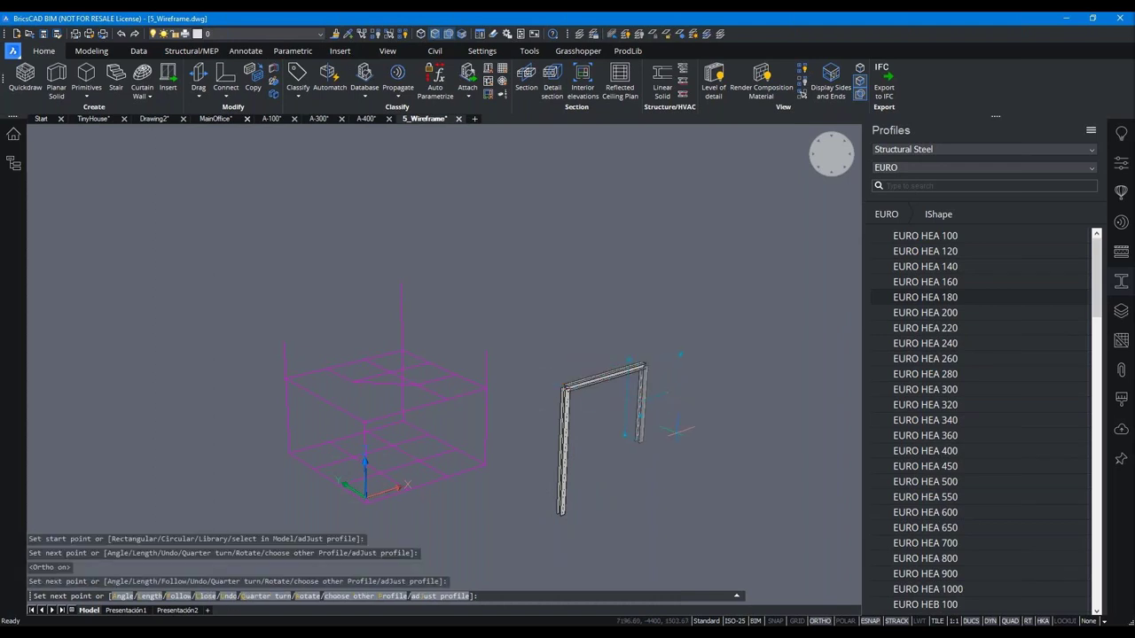
{"action": "key", "text": "Escape"}
{"action": "left_click", "coordinate": [679, 410]}
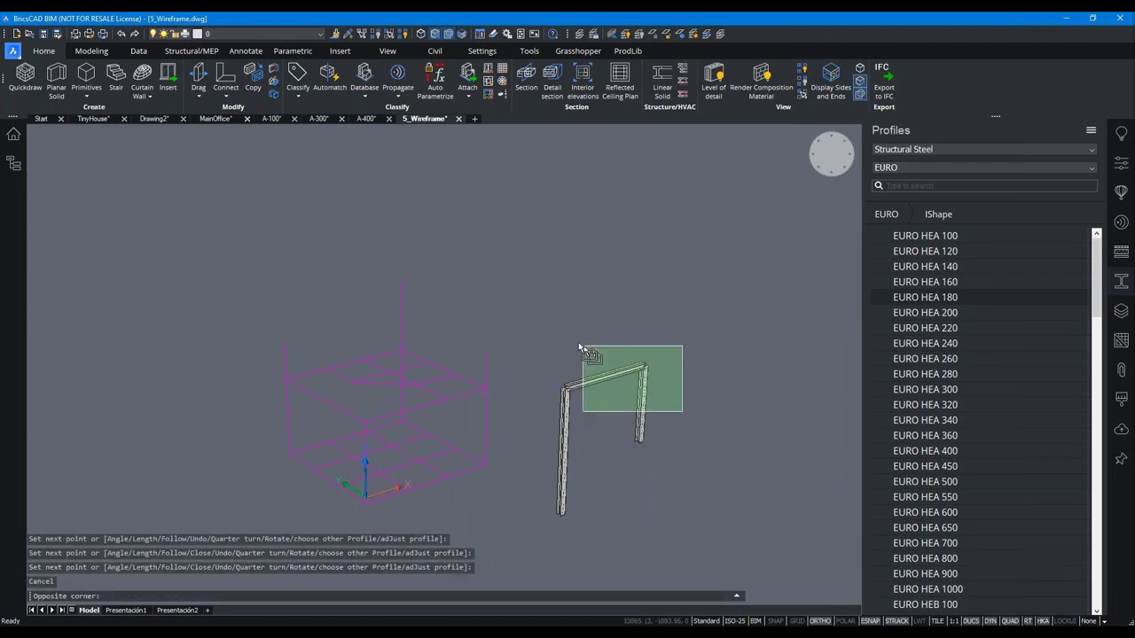
{"action": "left_click", "coordinate": [563, 317]}
{"action": "key", "text": "Delete"}
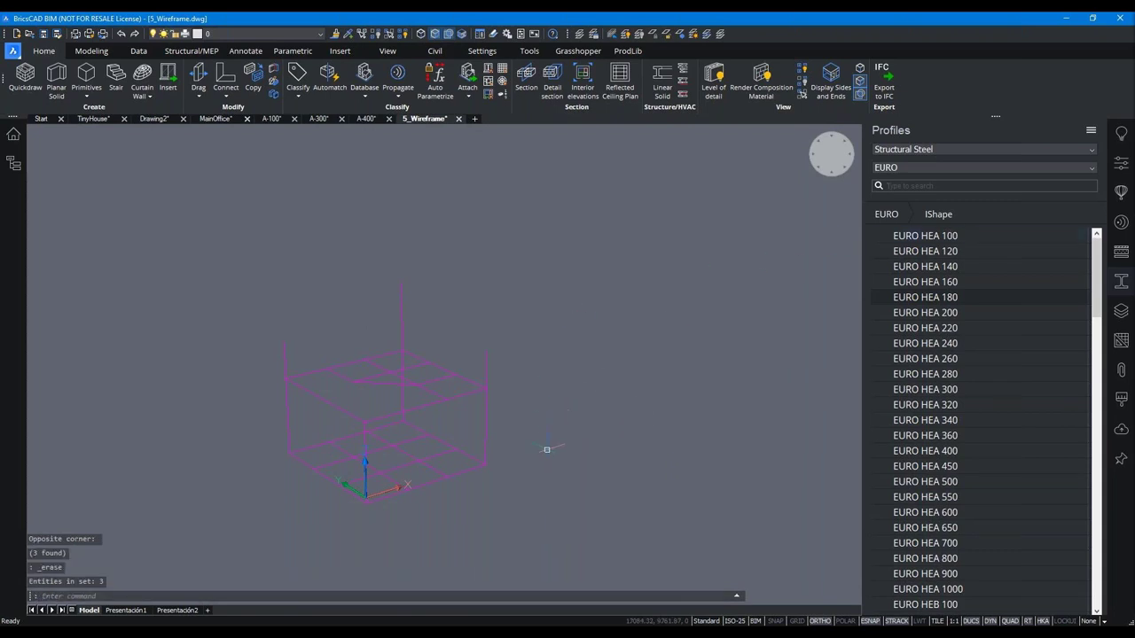
{"action": "left_click", "coordinate": [528, 500]}
{"action": "left_click", "coordinate": [266, 266]}
- Apply the EURO RectangleHollow SHS 140x140(10.0) profile to all selected wireframe lines
{"action": "left_click", "coordinate": [957, 165]}
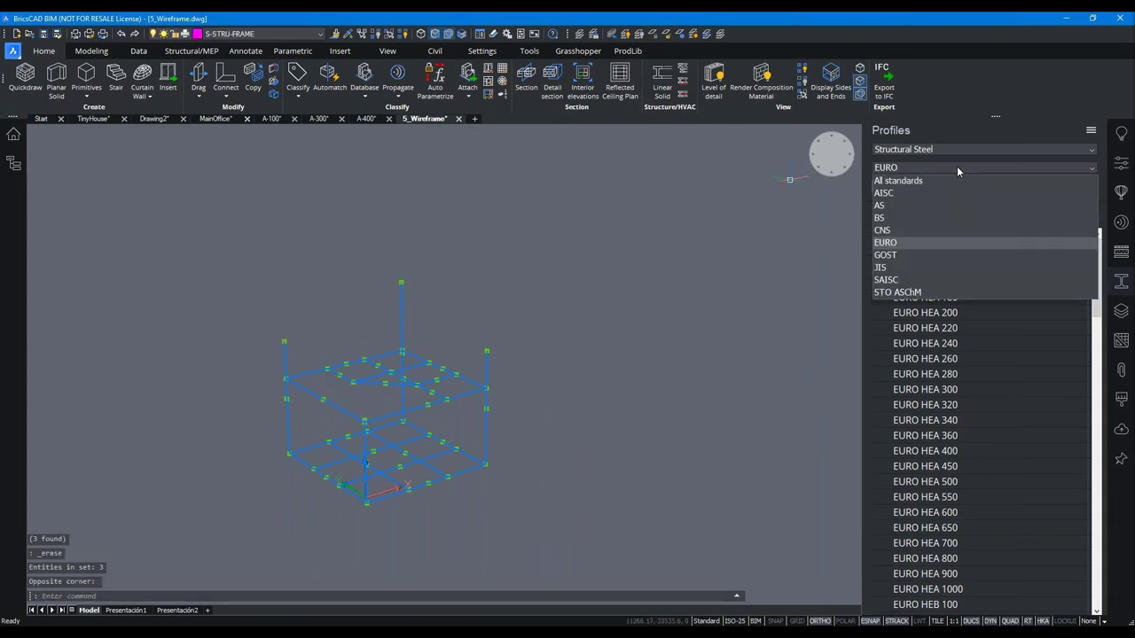
{"action": "left_click", "coordinate": [956, 166]}
{"action": "left_click", "coordinate": [933, 213]}
{"action": "left_click", "coordinate": [914, 380]}
{"action": "scroll", "coordinate": [1078, 360], "scroll_direction": "down", "scroll_amount": 5}
{"action": "scroll", "coordinate": [1086, 417], "scroll_direction": "down", "scroll_amount": 5}
{"action": "scroll", "coordinate": [1080, 480], "scroll_direction": "down", "scroll_amount": 5}
{"action": "scroll", "coordinate": [1085, 488], "scroll_direction": "down", "scroll_amount": 5}
{"action": "scroll", "coordinate": [1086, 496], "scroll_direction": "down", "scroll_amount": 5}
{"action": "scroll", "coordinate": [1082, 501], "scroll_direction": "down", "scroll_amount": 5}
{"action": "scroll", "coordinate": [1082, 502], "scroll_direction": "down", "scroll_amount": 1}
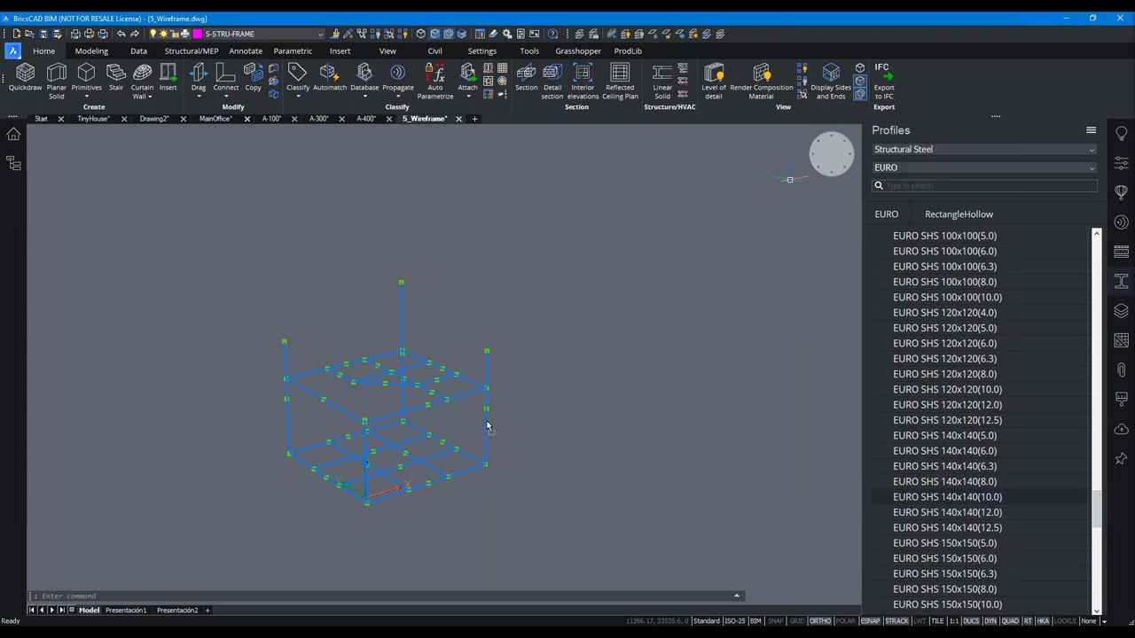
{"action": "left_click_drag", "start_coordinate": [486, 427], "coordinate": [486, 424]}
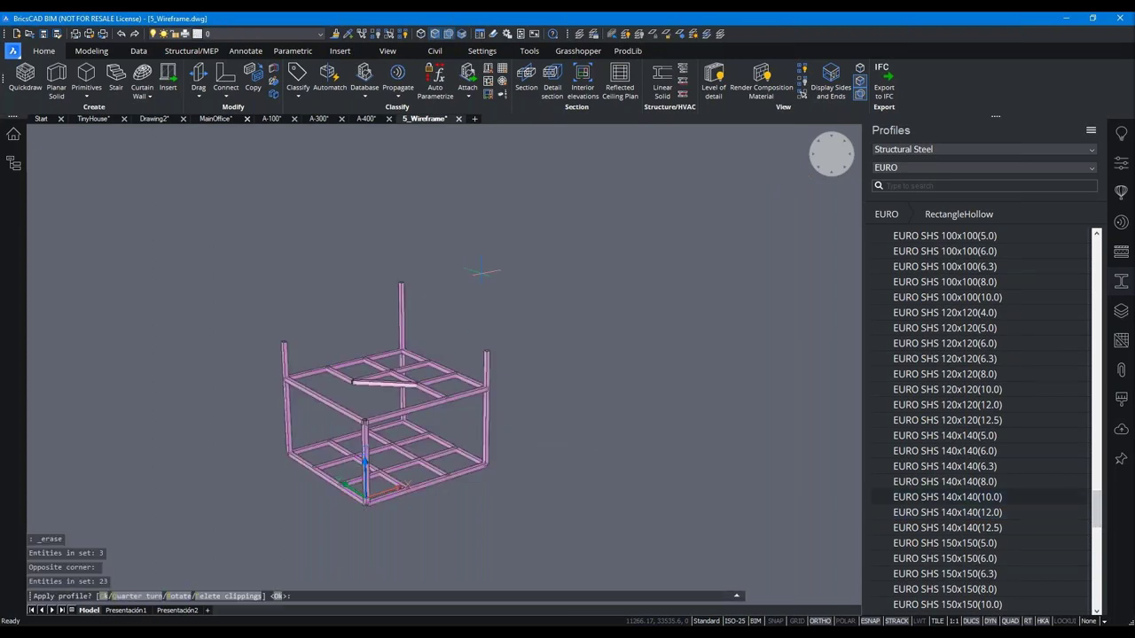
{"action": "key", "text": "Return"}
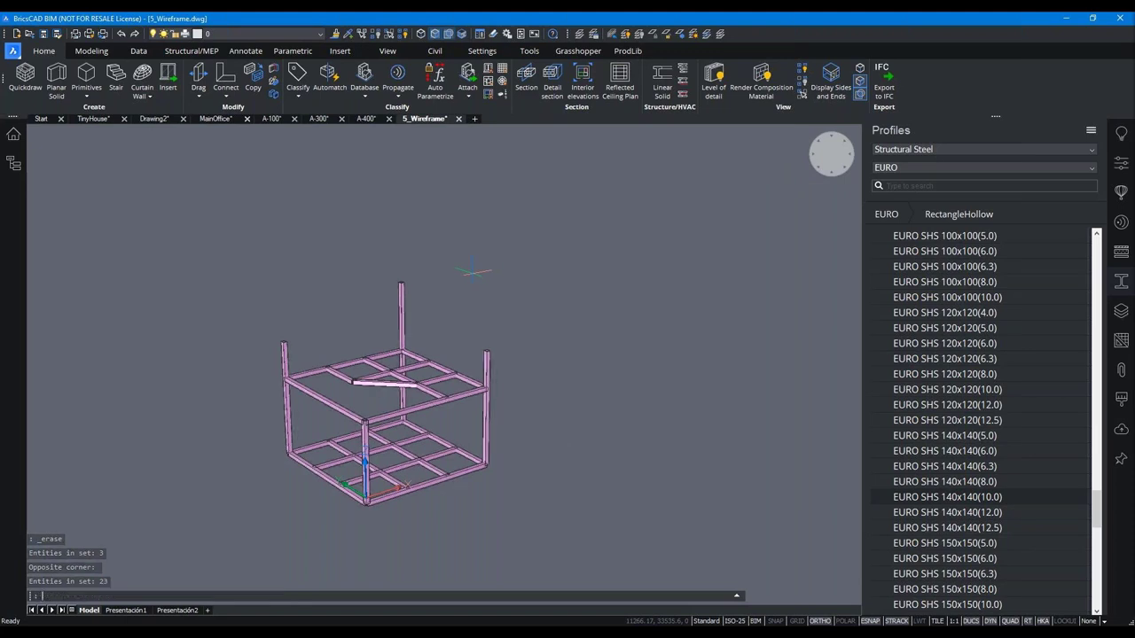
- Select a column and confirm in Properties that it uses the SHS 140x140(10.0) profile
{"action": "middle_click_drag", "start_coordinate": [416, 257], "coordinate": [476, 243], "text": "shift"}
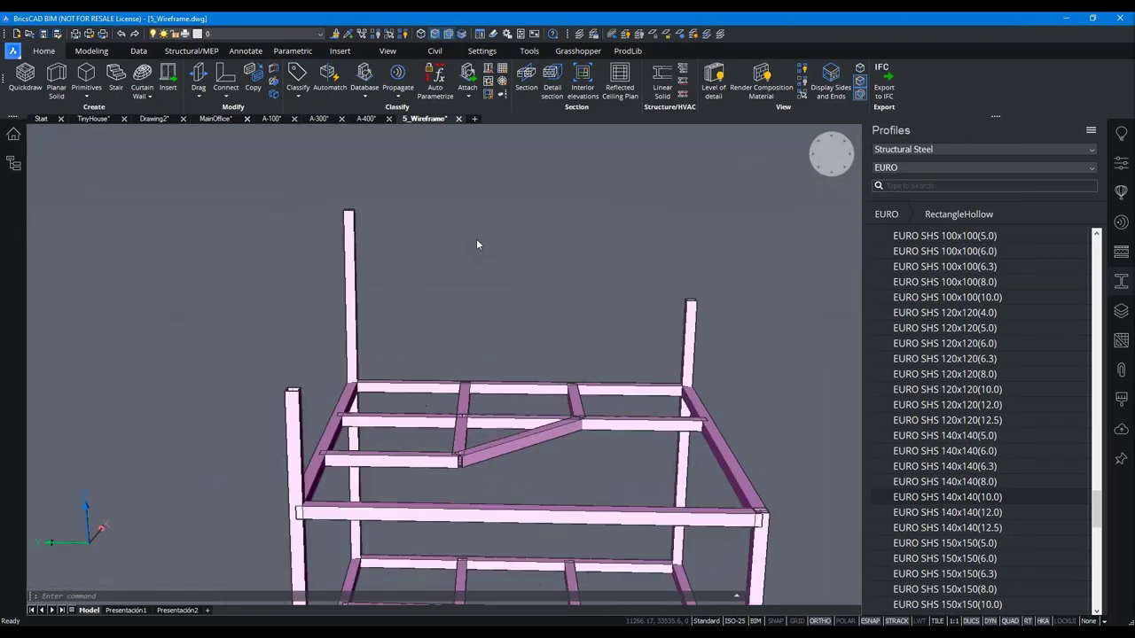
{"action": "left_click", "coordinate": [285, 383]}
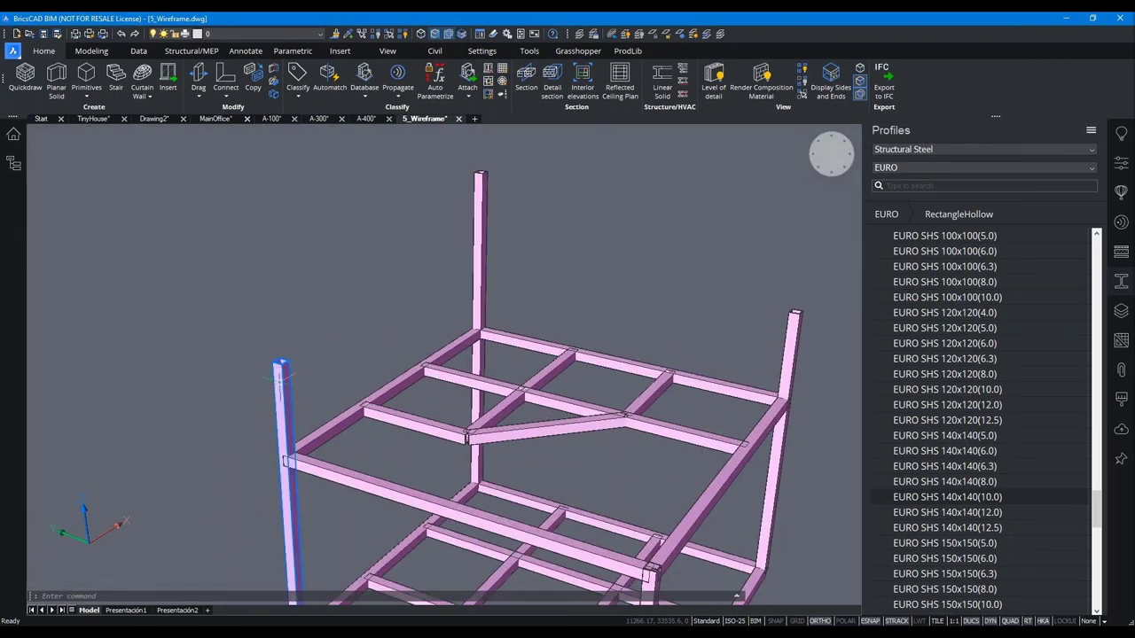
{"action": "left_click", "coordinate": [1120, 162]}
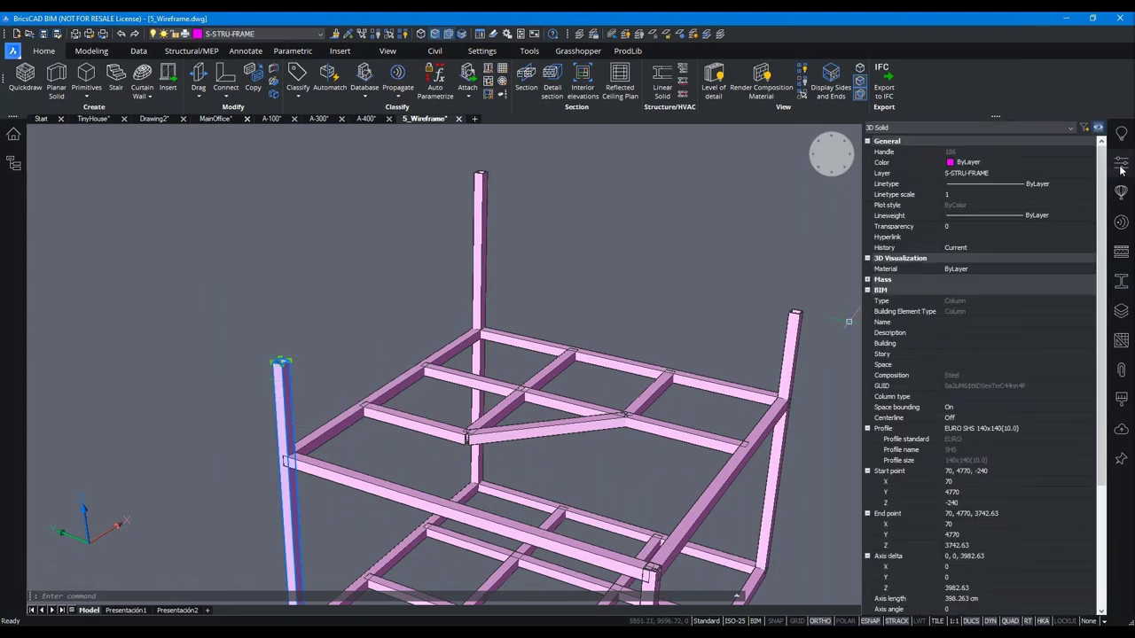
{"action": "scroll", "coordinate": [968, 414], "scroll_direction": "down", "scroll_amount": 2}
{"action": "scroll", "coordinate": [968, 414], "scroll_direction": "down", "scroll_amount": 3}
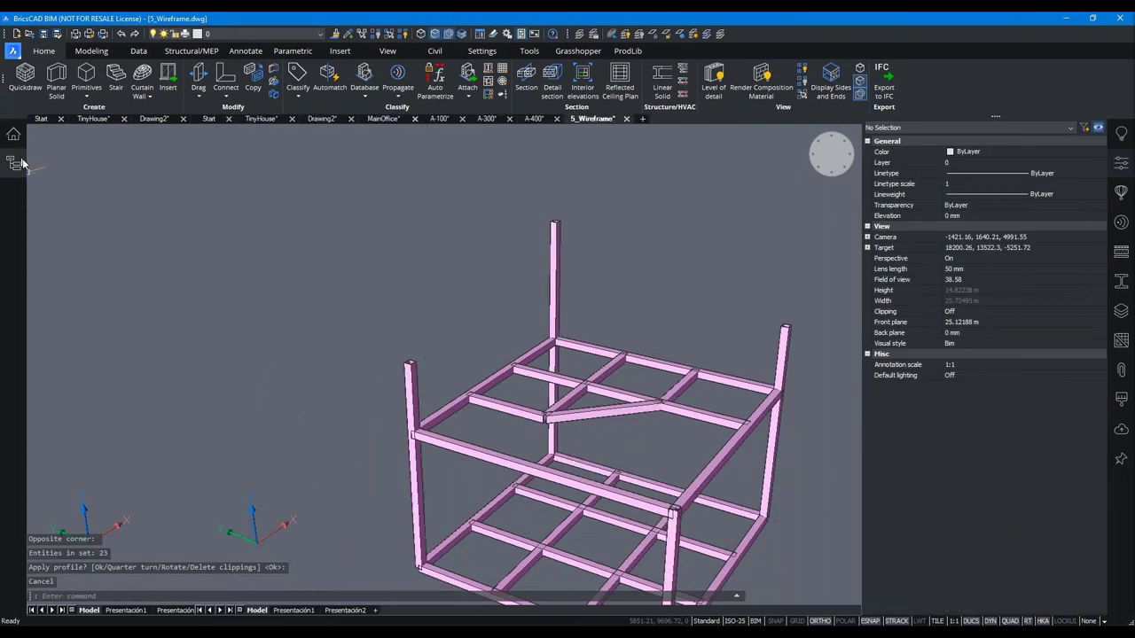
- Review the frame's Entities > Line (23) in the Structure browser, then turn to the Front view
{"action": "left_click", "coordinate": [15, 162]}
{"action": "left_click", "coordinate": [78, 174]}
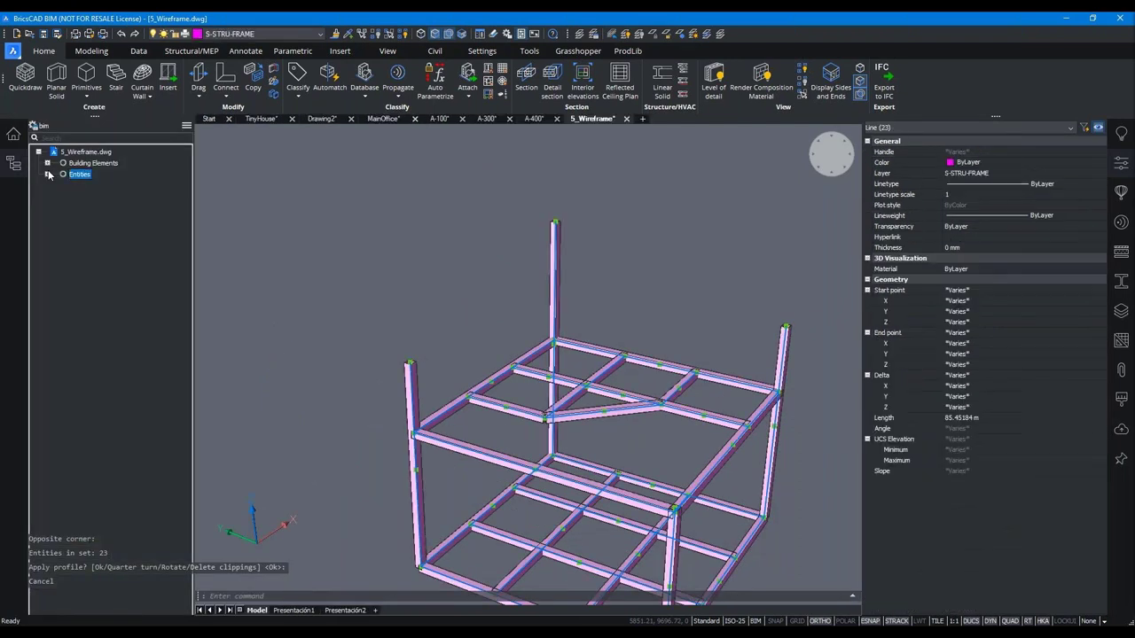
{"action": "left_click", "coordinate": [47, 173]}
{"action": "right_click", "coordinate": [94, 185]}
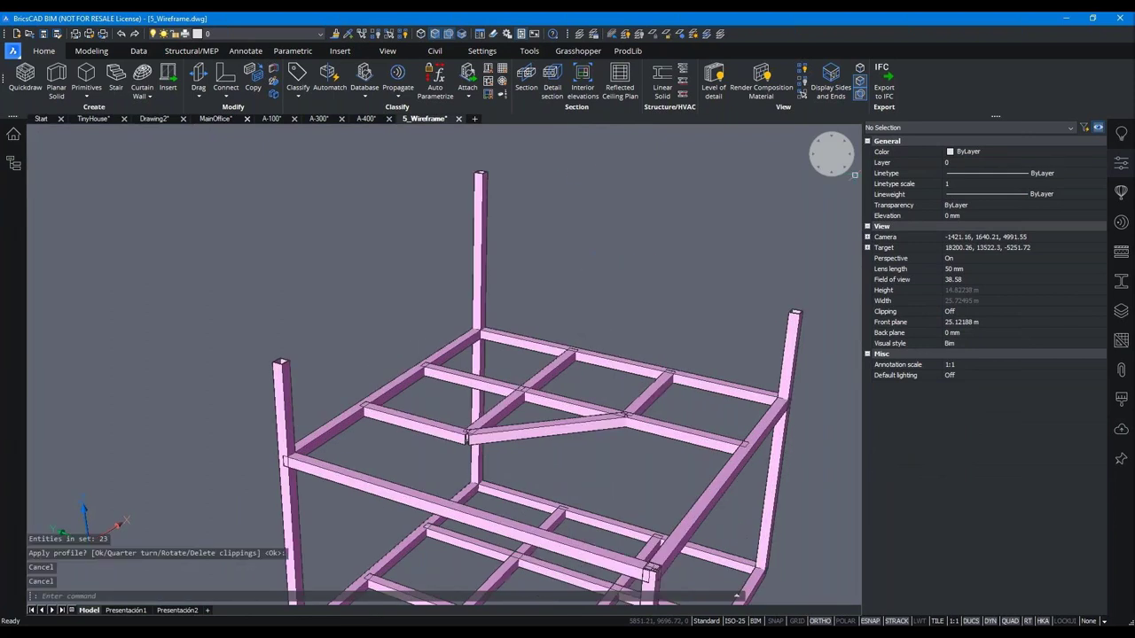
{"action": "left_click", "coordinate": [827, 160]}
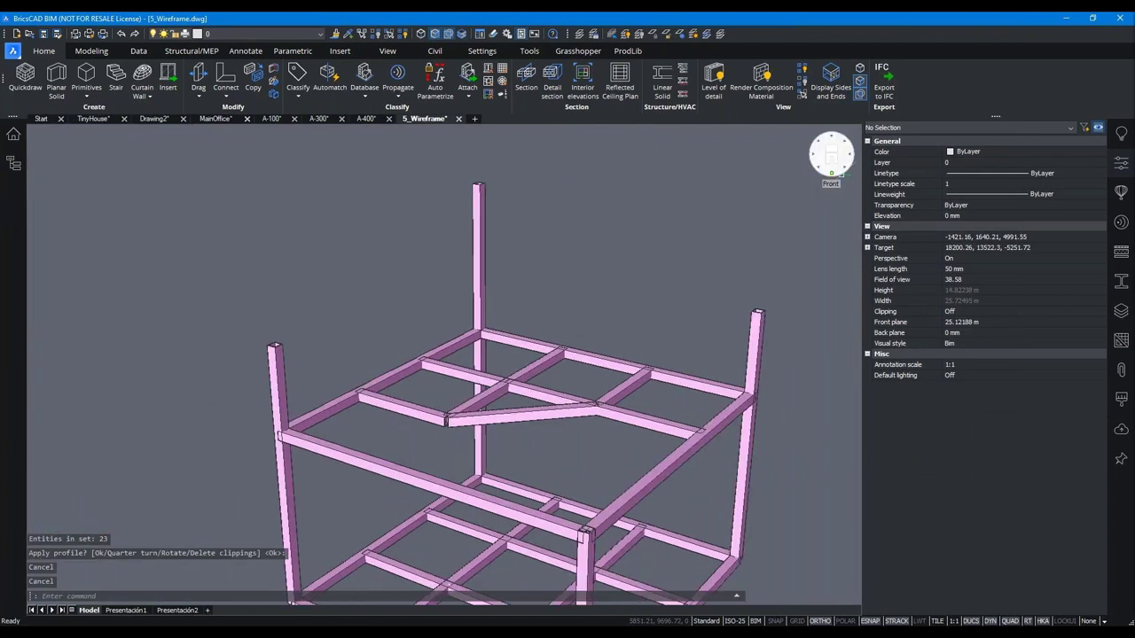
{"action": "left_click", "coordinate": [715, 432]}
- Hide the four columns and orbit to look down on both floor frames
{"action": "left_click", "coordinate": [150, 404]}
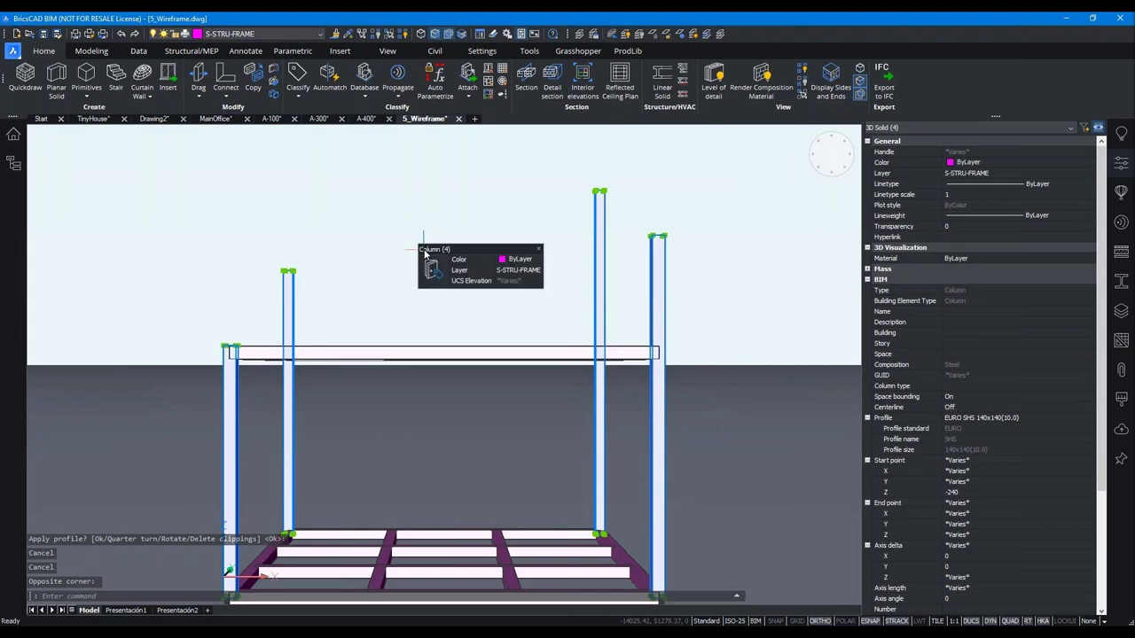
{"action": "left_click", "coordinate": [526, 323]}
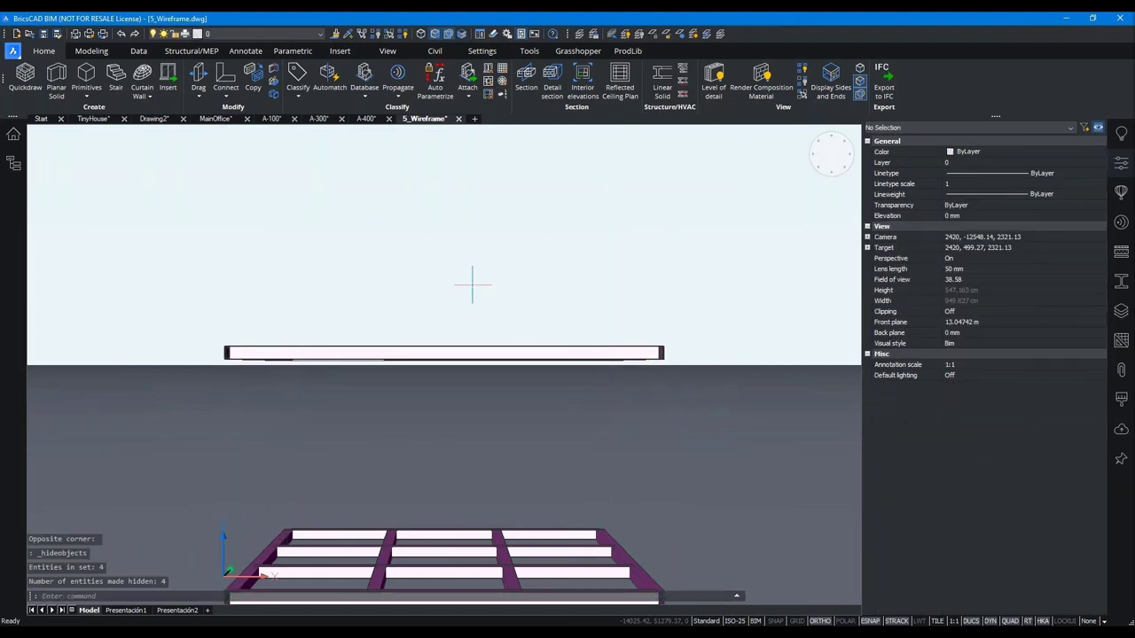
{"action": "middle_click_drag", "start_coordinate": [472, 284], "coordinate": [544, 491], "text": "shift"}
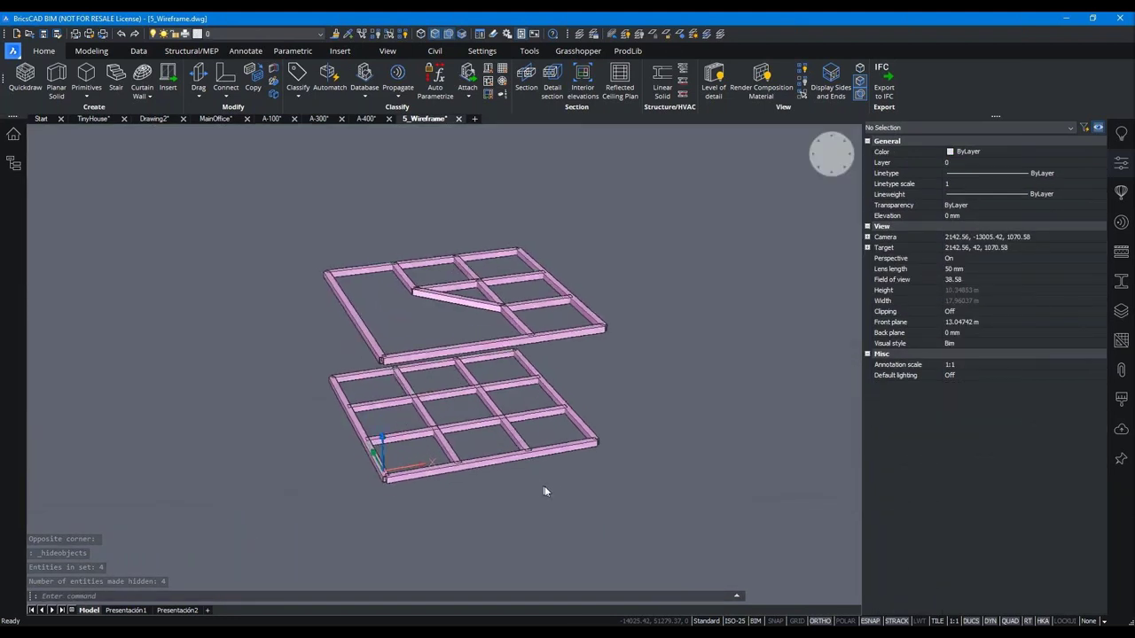
{"action": "scroll", "coordinate": [536, 464], "scroll_direction": "up", "scroll_amount": 4}
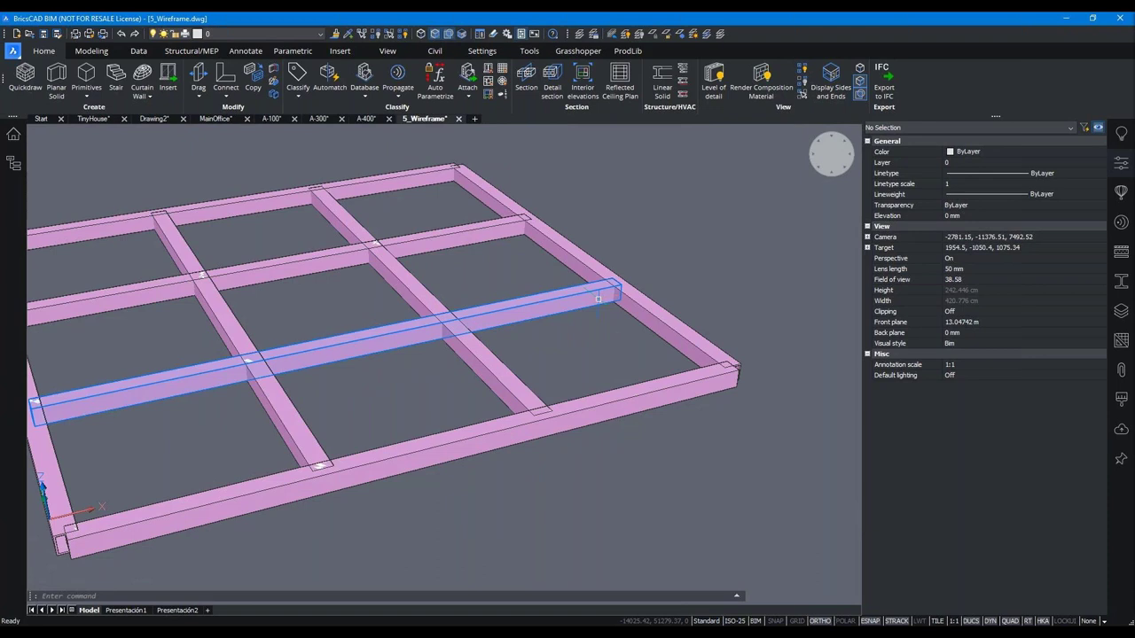
{"action": "mouse_move", "coordinate": [266, 381]}
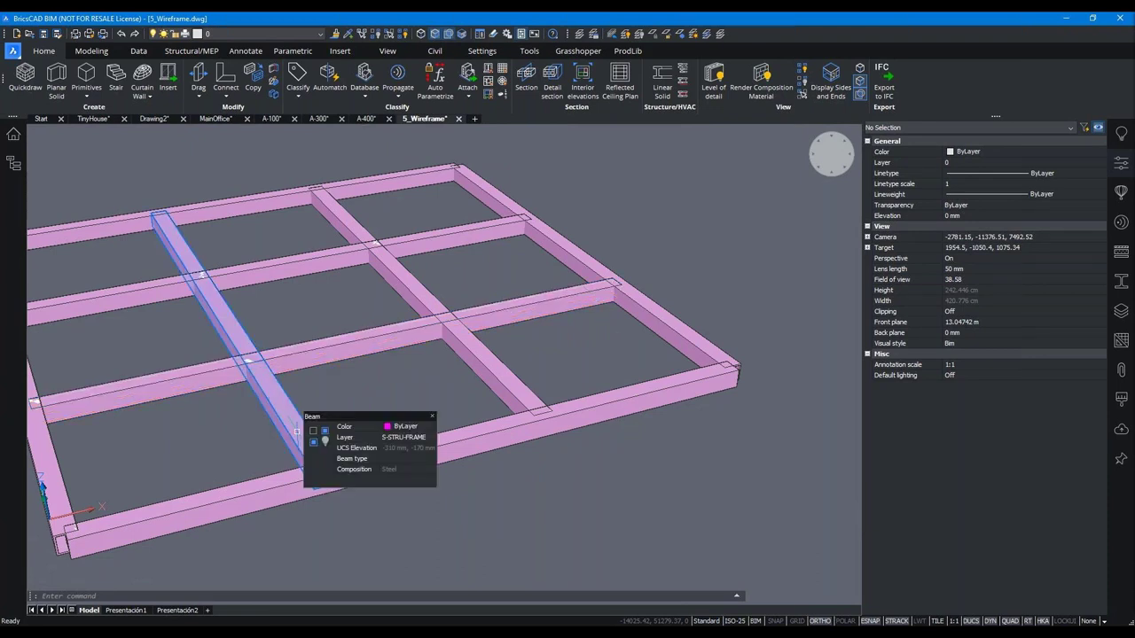
{"action": "mouse_move", "coordinate": [397, 433]}
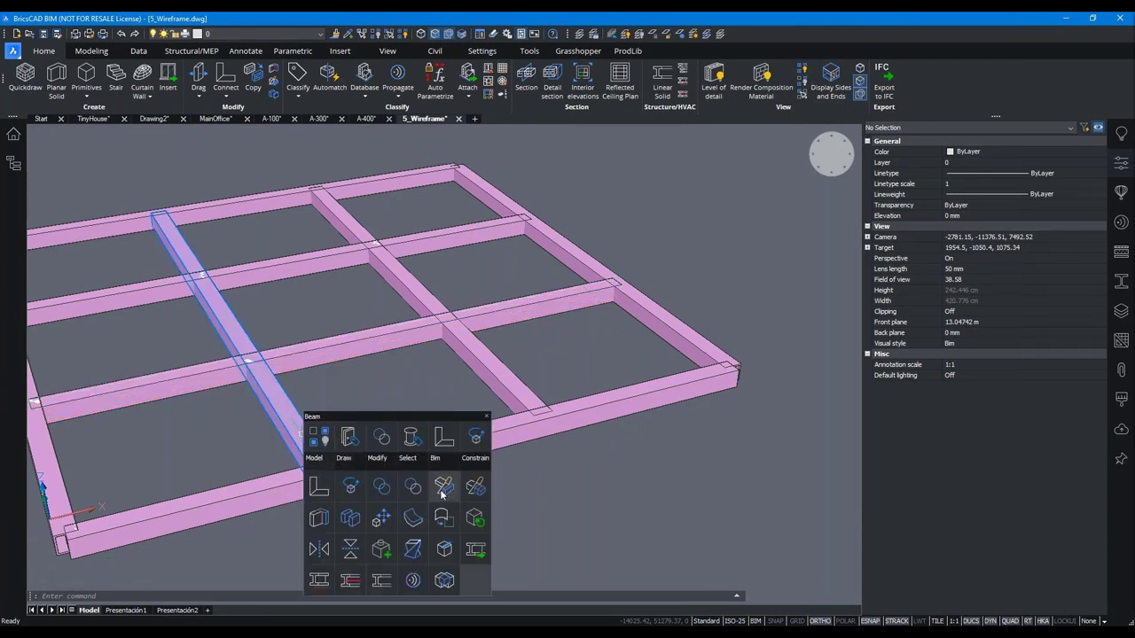
{"action": "left_click", "coordinate": [442, 490]}
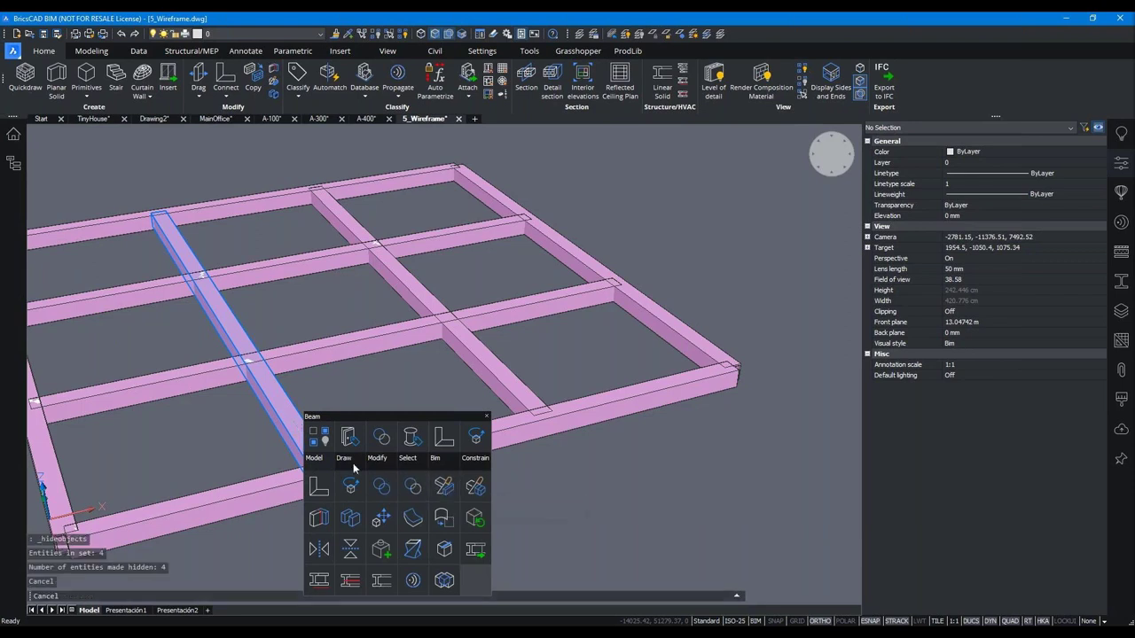
{"action": "key", "text": "Escape"}
{"action": "scroll", "coordinate": [312, 306], "scroll_direction": "down", "scroll_amount": 3}
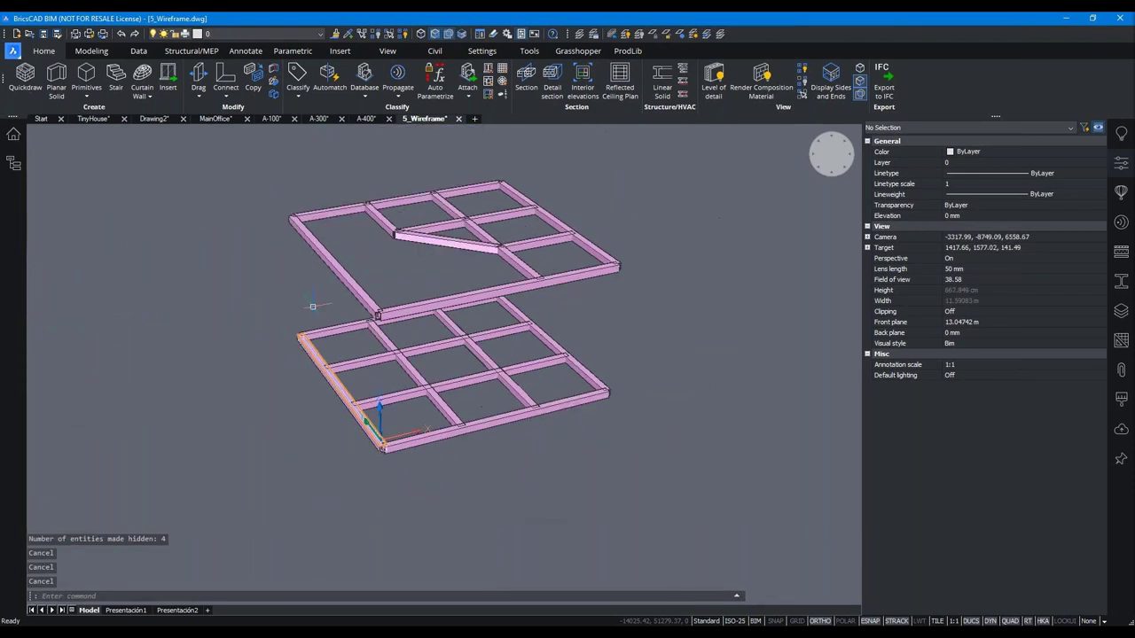
- Window-select all 19 beams and run Connect Structural from the Structural/MEP tab
{"action": "left_click_drag", "start_coordinate": [245, 190], "coordinate": [664, 496]}
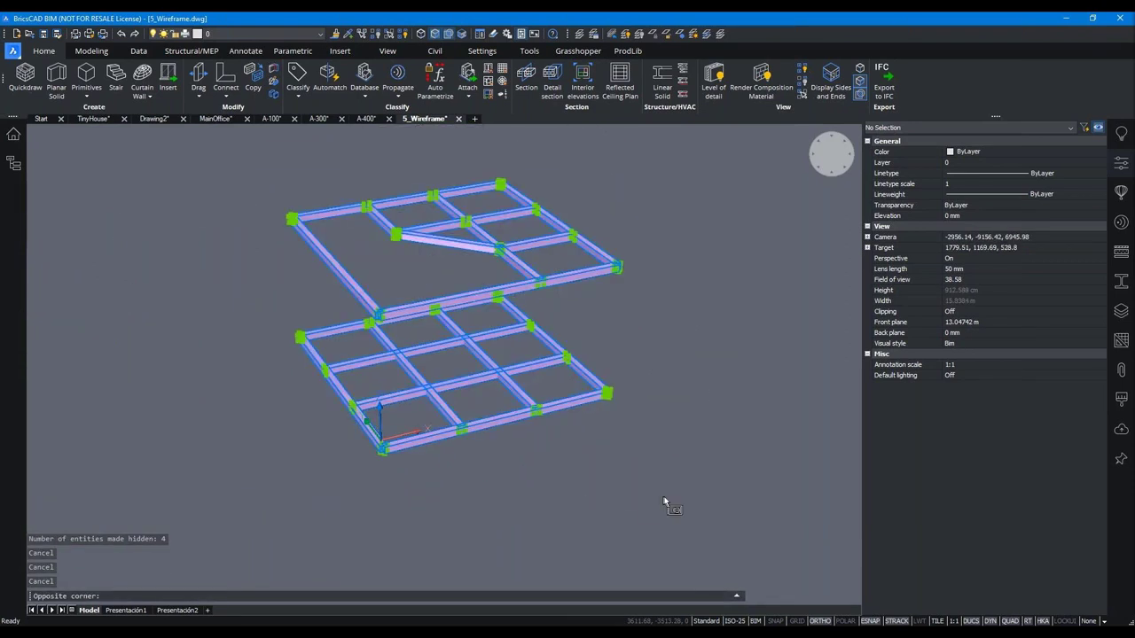
{"action": "left_click", "coordinate": [177, 54]}
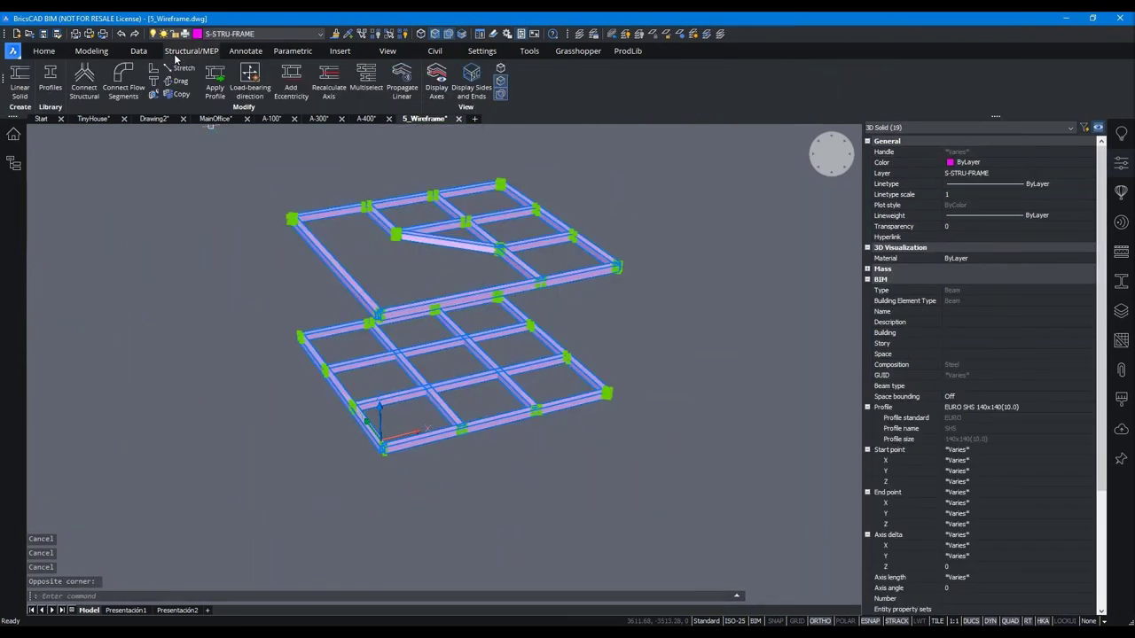
{"action": "left_click", "coordinate": [95, 82]}
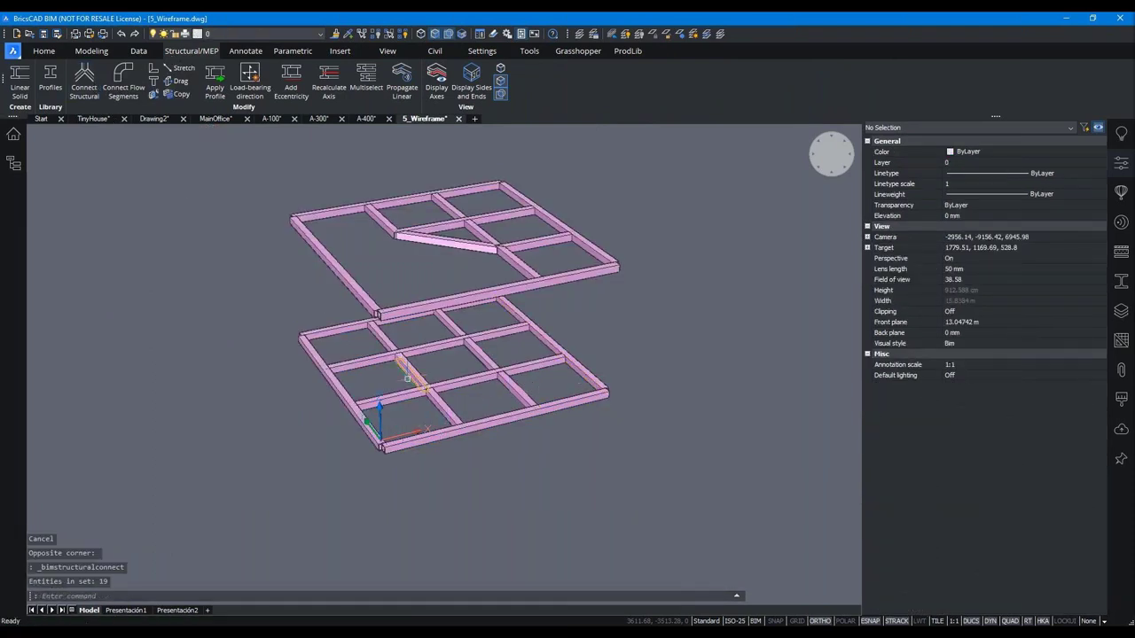
{"action": "scroll", "coordinate": [407, 379], "scroll_direction": "up", "scroll_amount": 2}
{"action": "scroll", "coordinate": [406, 379], "scroll_direction": "up", "scroll_amount": 3}
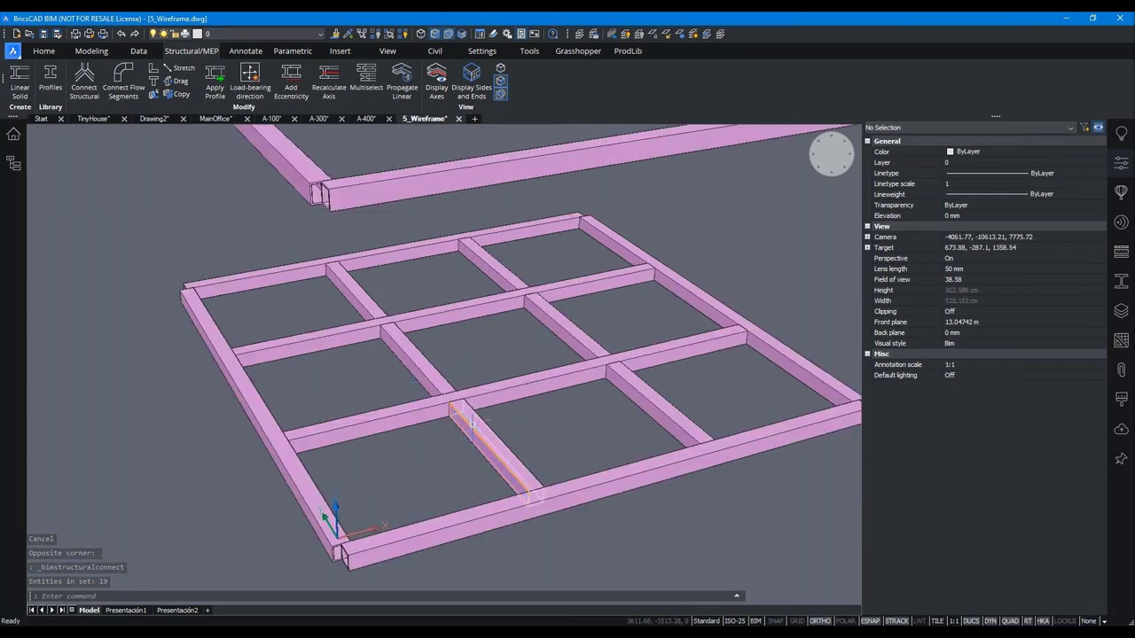
- Join the two edge beams at the lower frame's near corner with a mitred L Connect
{"action": "left_click", "coordinate": [665, 408]}
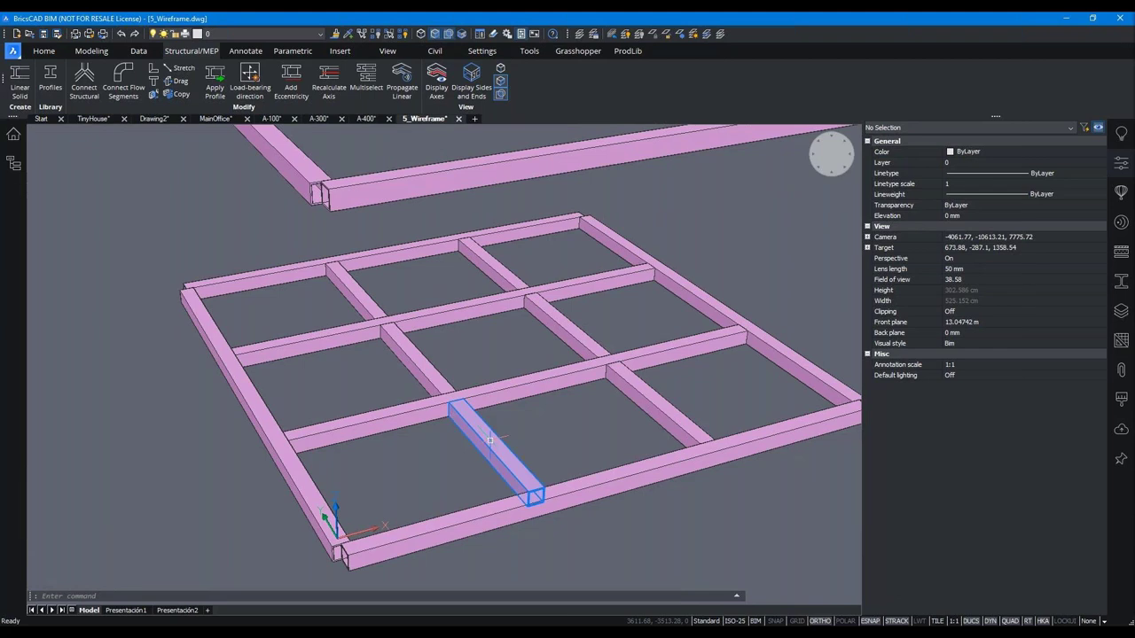
{"action": "key", "text": "ctrl+a"}
{"action": "key", "text": "Escape"}
{"action": "key", "text": "Escape"}
{"action": "key", "text": "Escape"}
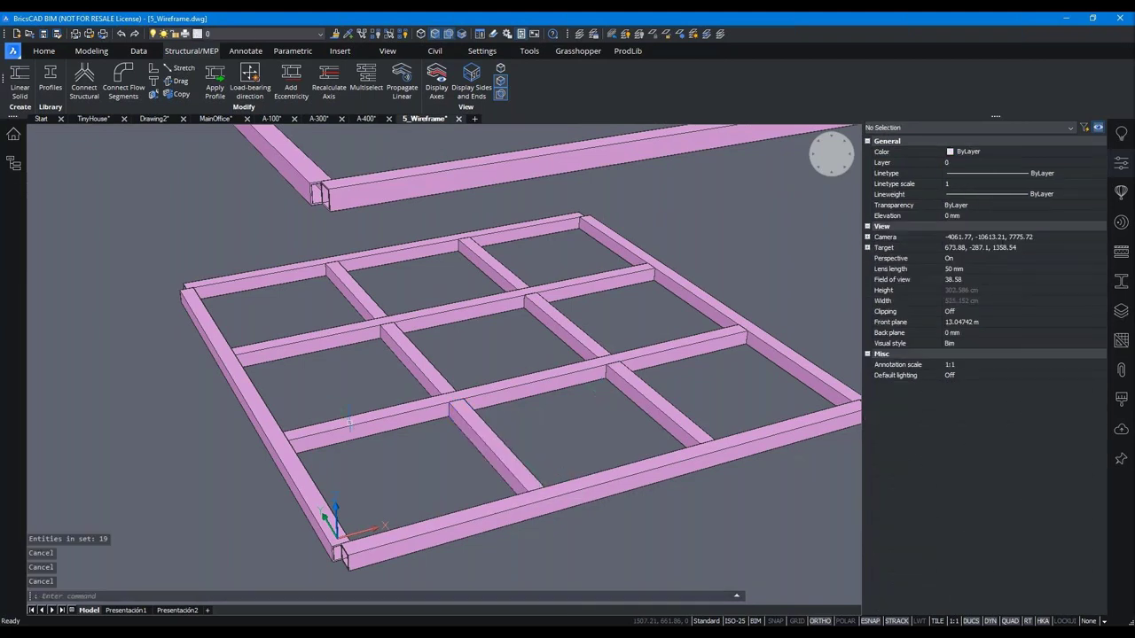
{"action": "left_click", "coordinate": [378, 515]}
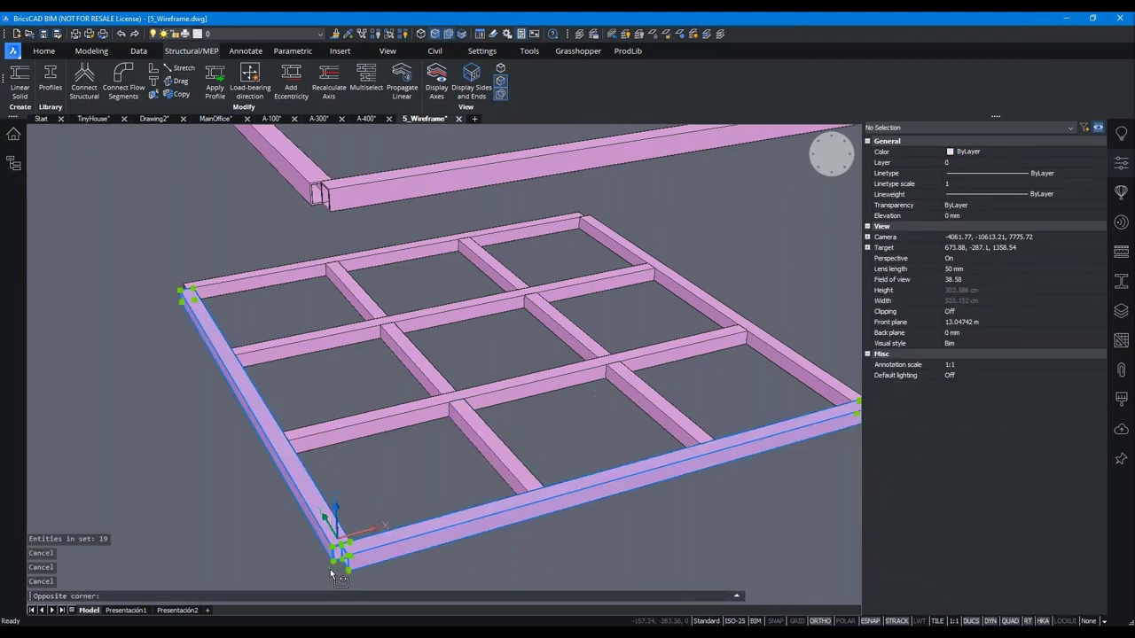
{"action": "left_click", "coordinate": [331, 574]}
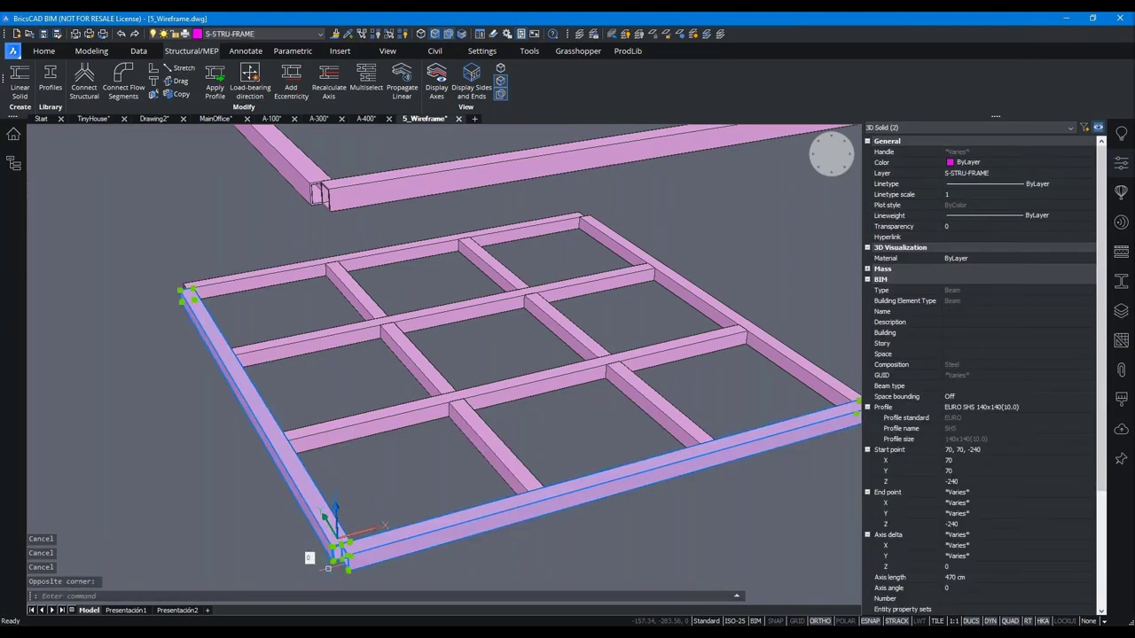
{"action": "left_click", "coordinate": [153, 71]}
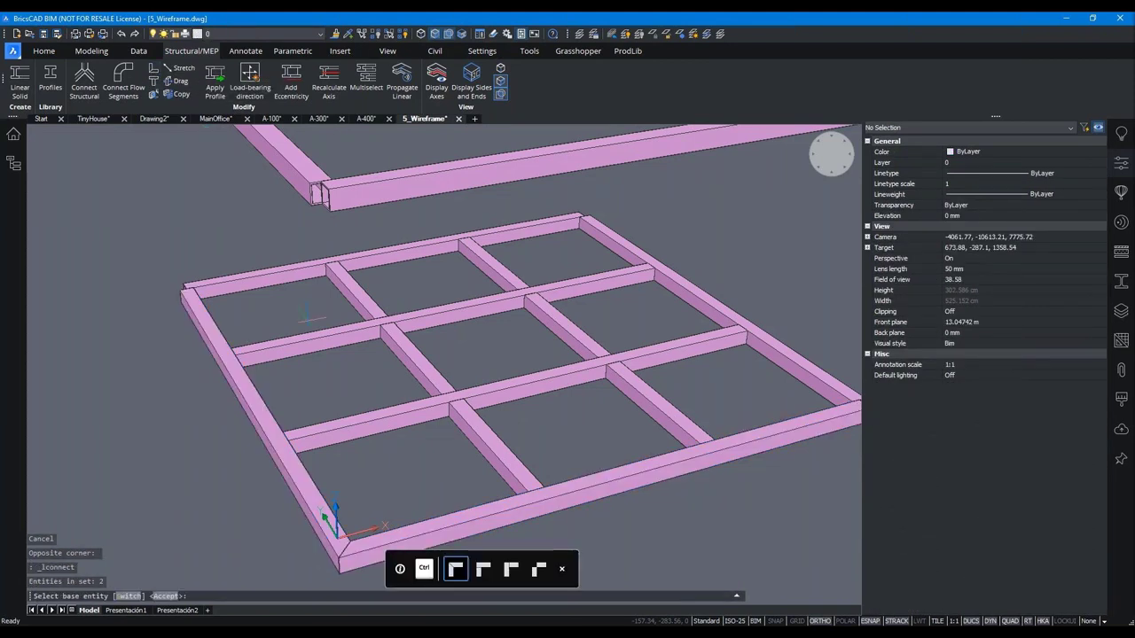
{"action": "key", "text": "Return"}
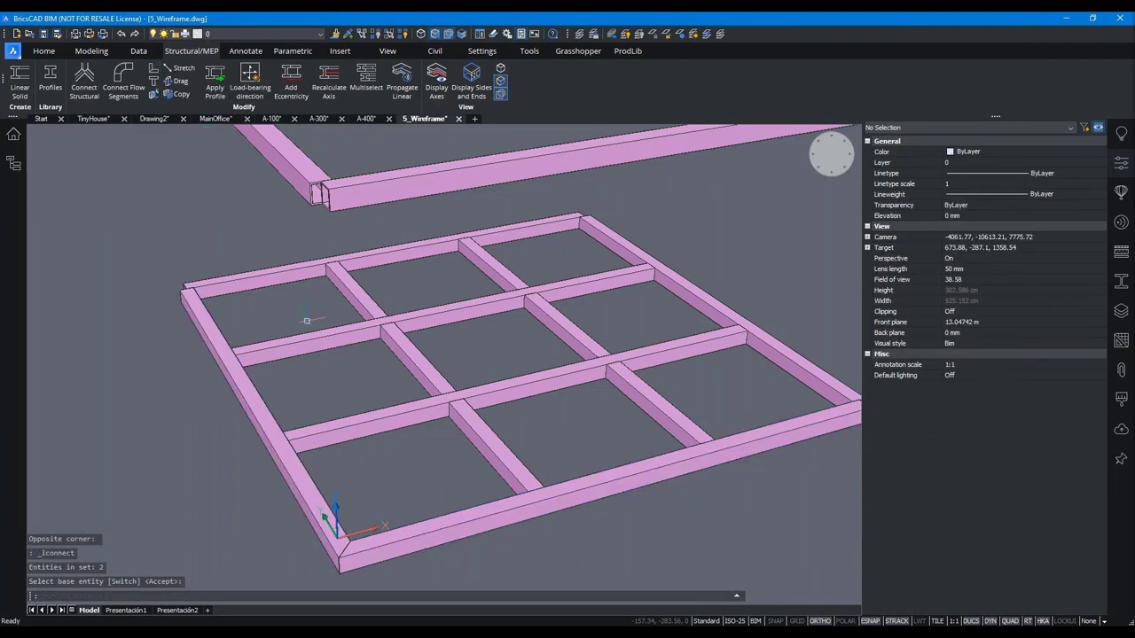
{"action": "mouse_move", "coordinate": [545, 469]}
{"action": "middle_mouse_down", "text": "shift"}
{"action": "mouse_move", "coordinate": [492, 498]}
{"action": "mouse_move", "coordinate": [470, 483]}
{"action": "middle_mouse_up", "text": "shift"}
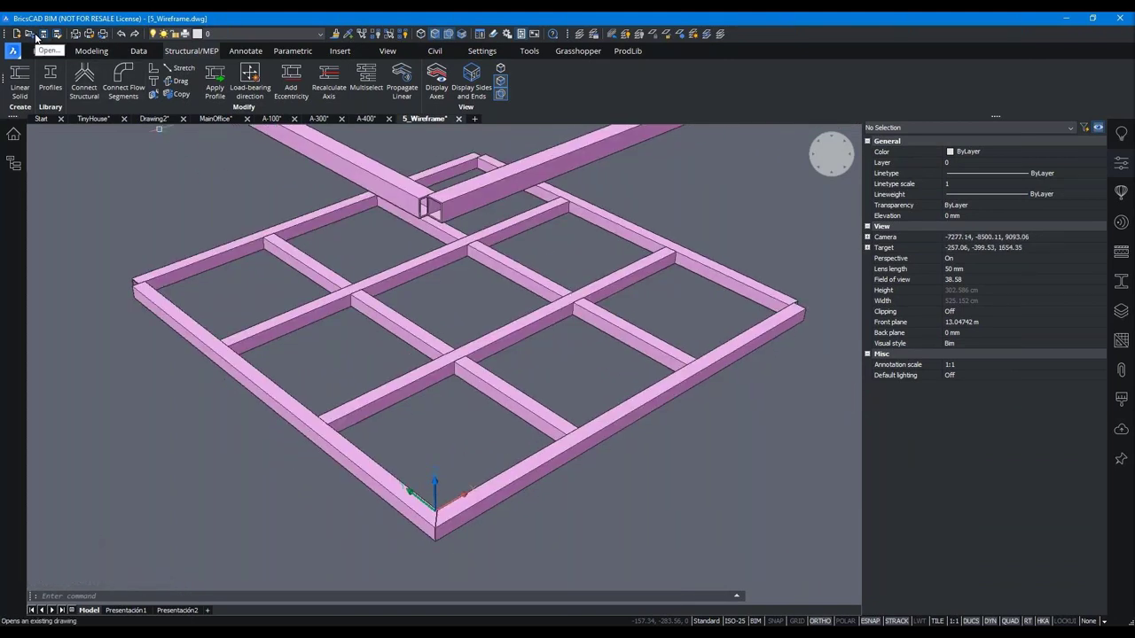
- Propagate the L-corner detail from the two reference beams, applying all 8 suggested connections
{"action": "left_click", "coordinate": [421, 509]}
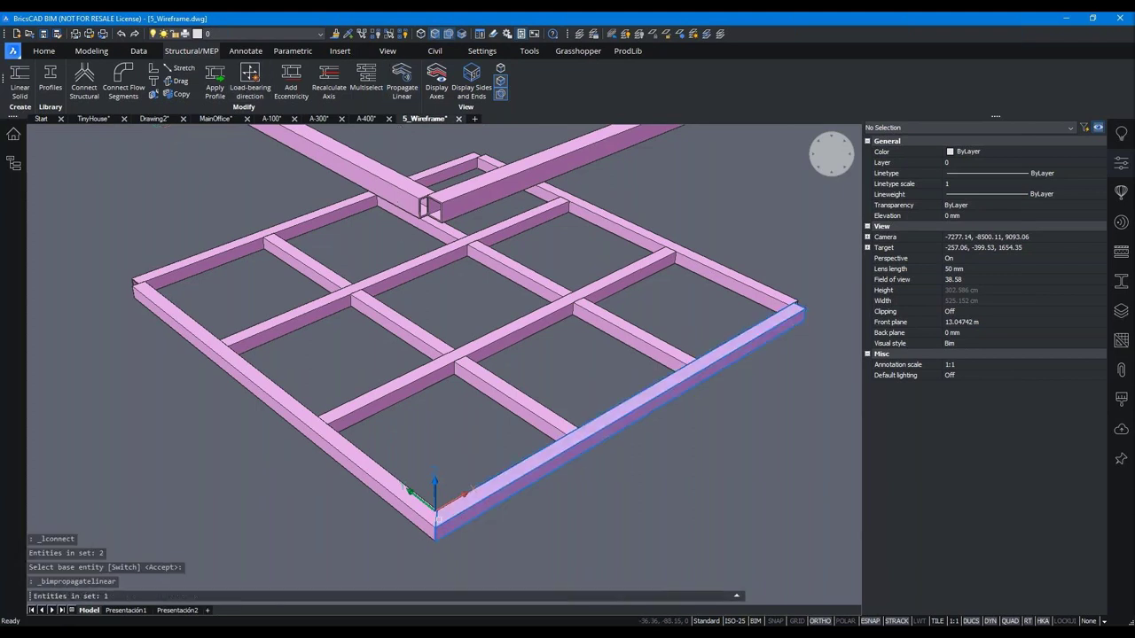
{"action": "left_click", "coordinate": [423, 513]}
{"action": "key", "text": "Return"}
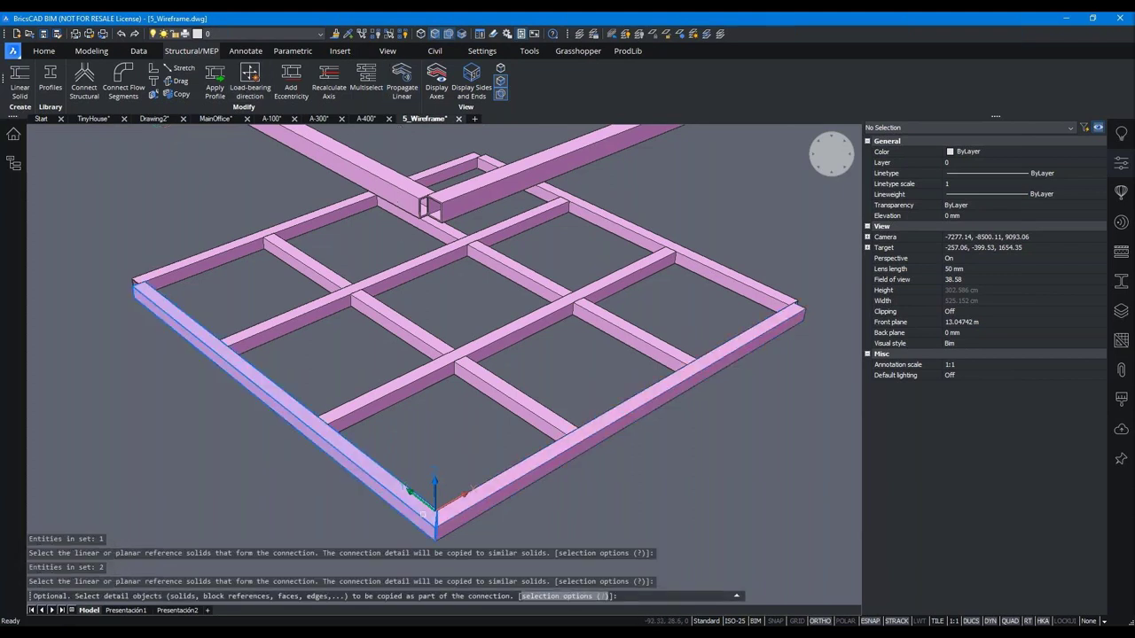
{"action": "scroll", "coordinate": [423, 514], "scroll_direction": "up", "scroll_amount": 5}
{"action": "key", "text": "Return"}
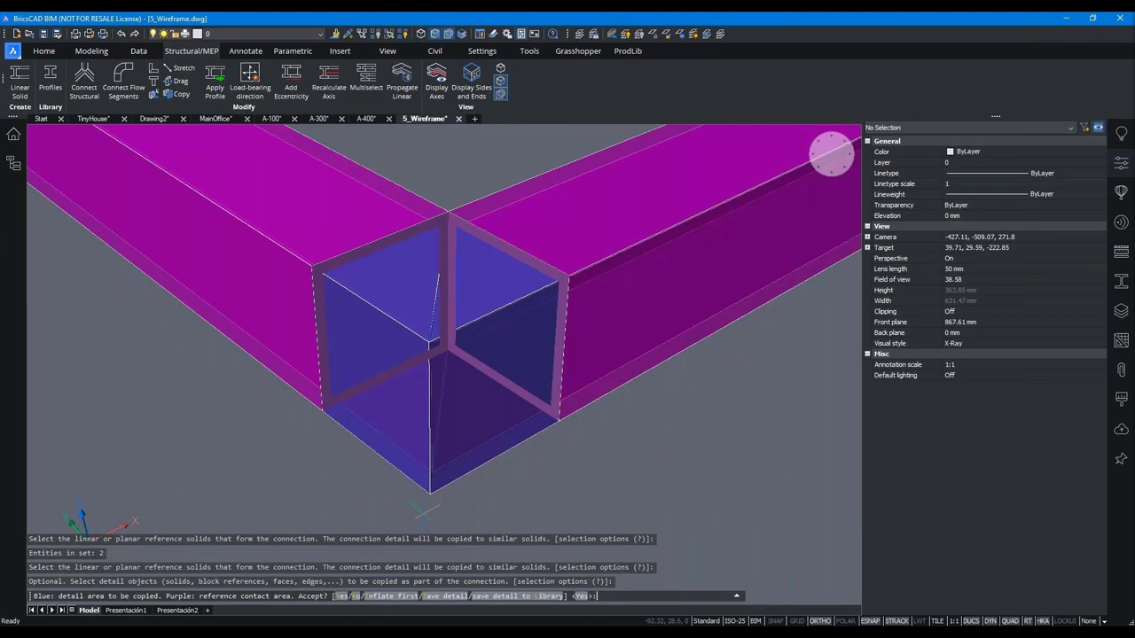
{"action": "scroll", "coordinate": [423, 513], "scroll_direction": "down", "scroll_amount": 2}
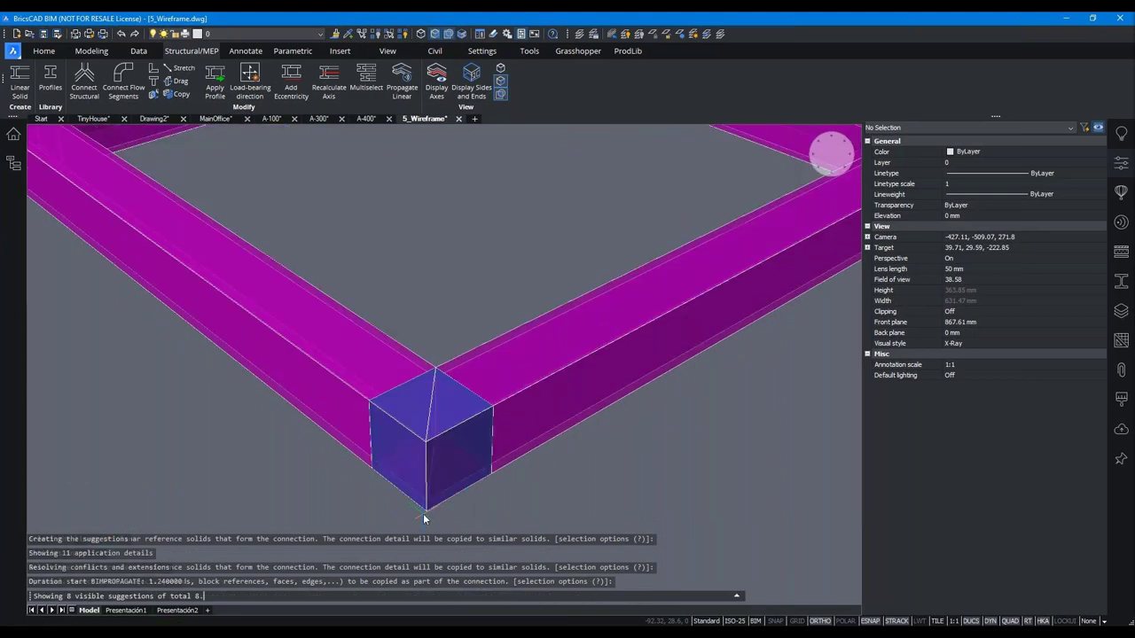
{"action": "scroll", "coordinate": [422, 513], "scroll_direction": "down", "scroll_amount": 3}
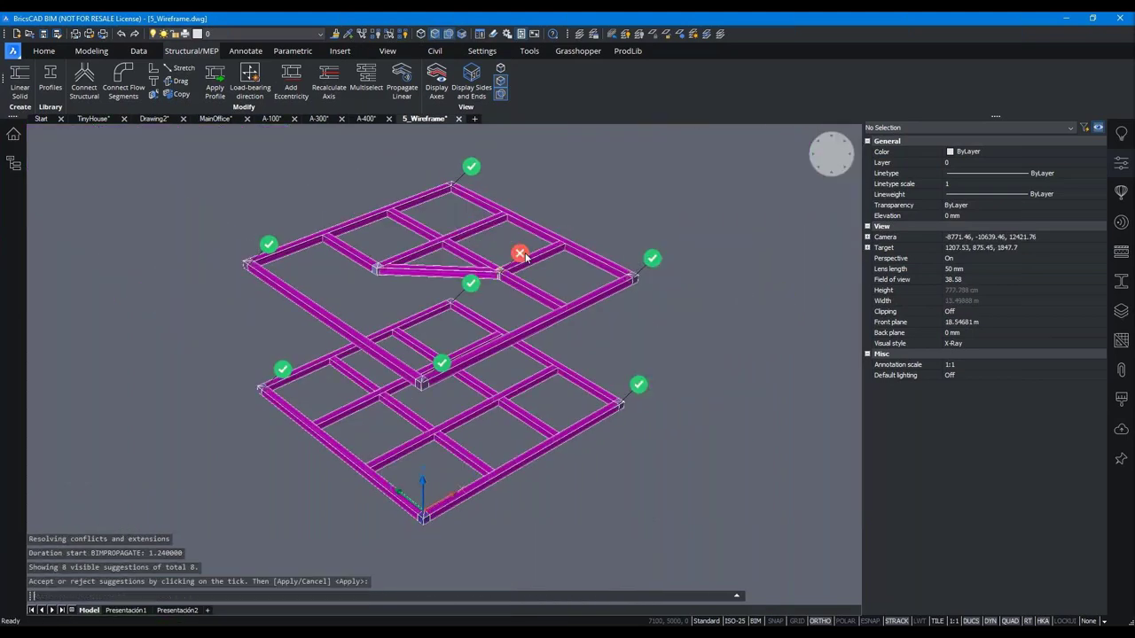
{"action": "key", "text": "Return"}
{"action": "mouse_move", "coordinate": [524, 255]}
{"action": "middle_mouse_down", "text": "shift"}
{"action": "mouse_move", "coordinate": [654, 355]}
{"action": "mouse_move", "coordinate": [668, 435]}
{"action": "middle_mouse_up", "text": "shift"}
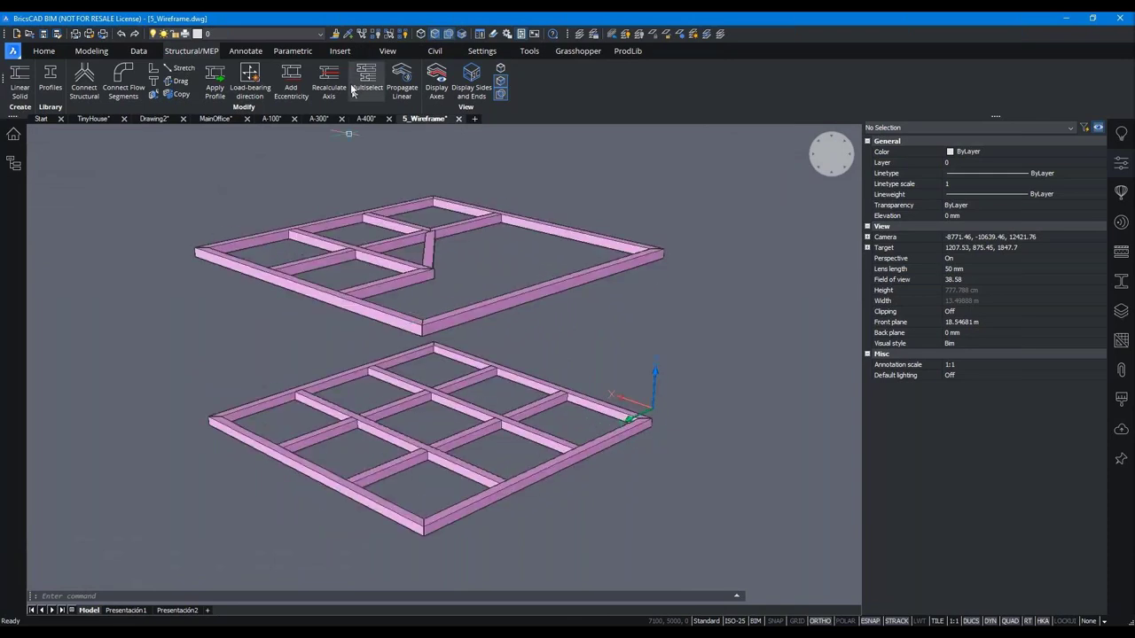
- Unhide the four columns and slice them at the beam face, keeping both halves
{"action": "left_click", "coordinate": [403, 33]}
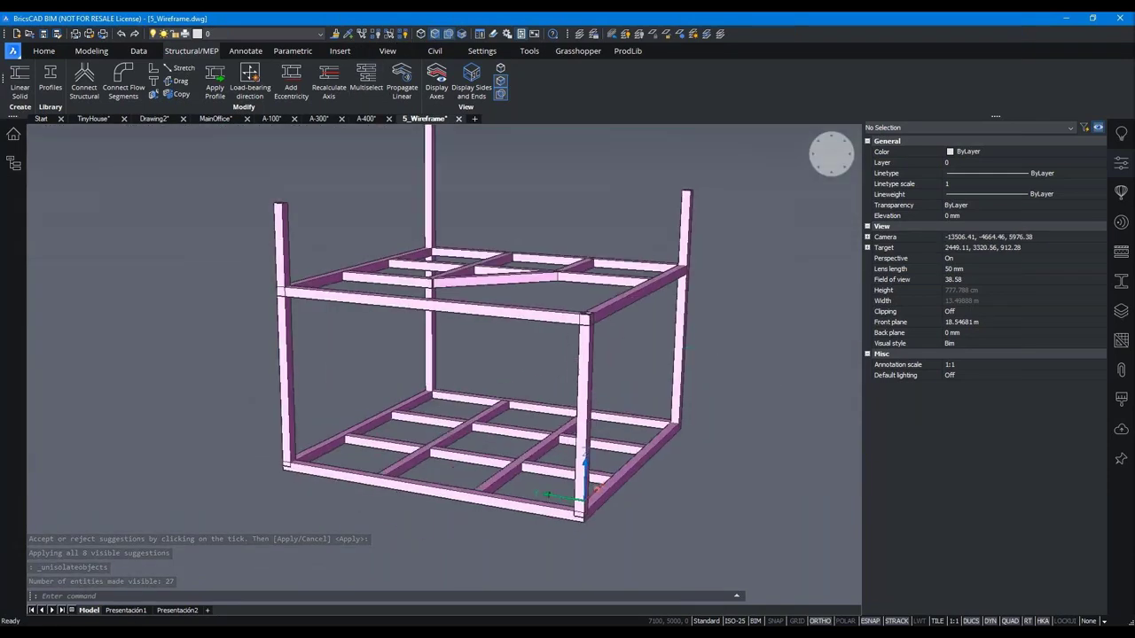
{"action": "left_click", "coordinate": [724, 374]}
{"action": "left_click", "coordinate": [170, 364]}
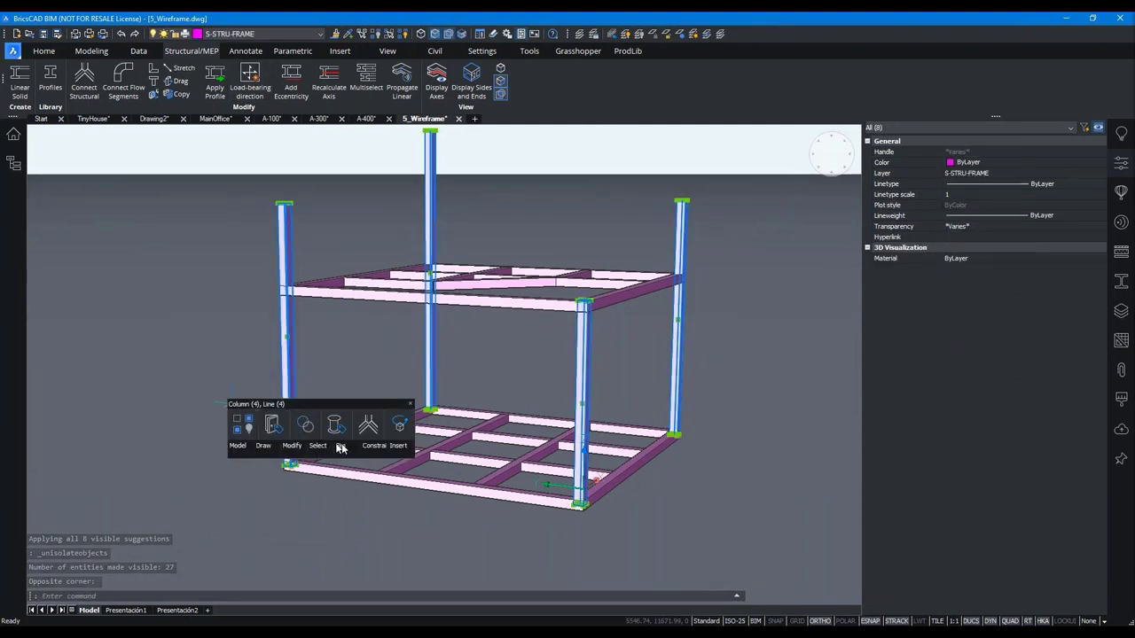
{"action": "mouse_move", "coordinate": [263, 446]}
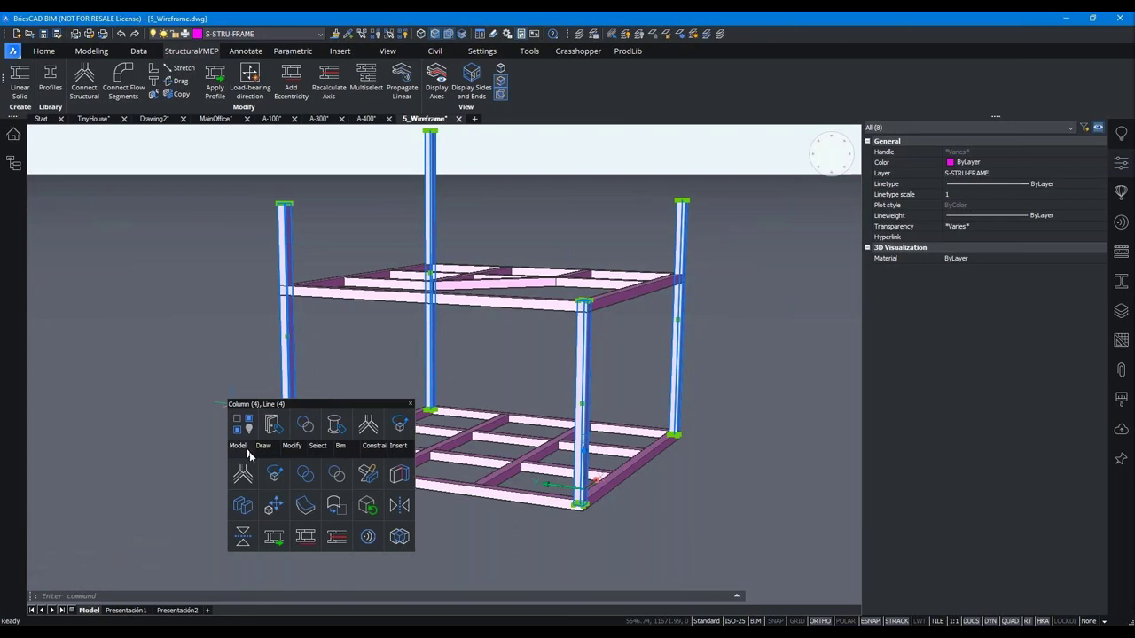
{"action": "left_click", "coordinate": [367, 484]}
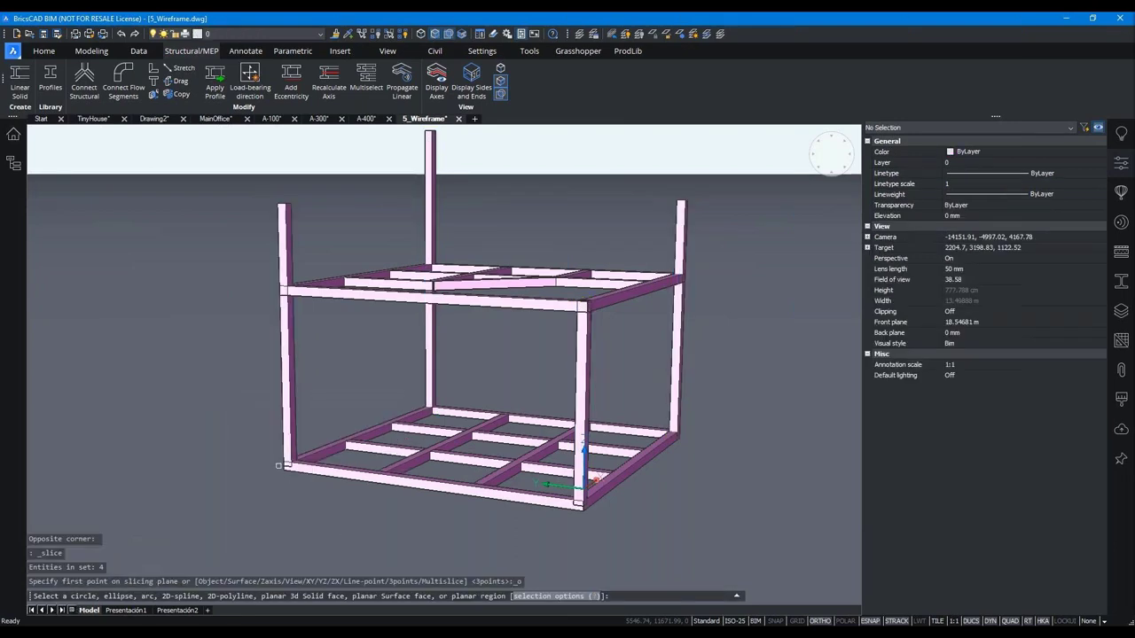
{"action": "scroll", "coordinate": [319, 443], "scroll_direction": "up", "scroll_amount": 3}
{"action": "scroll", "coordinate": [328, 439], "scroll_direction": "up", "scroll_amount": 2}
{"action": "scroll", "coordinate": [336, 435], "scroll_direction": "up", "scroll_amount": 2}
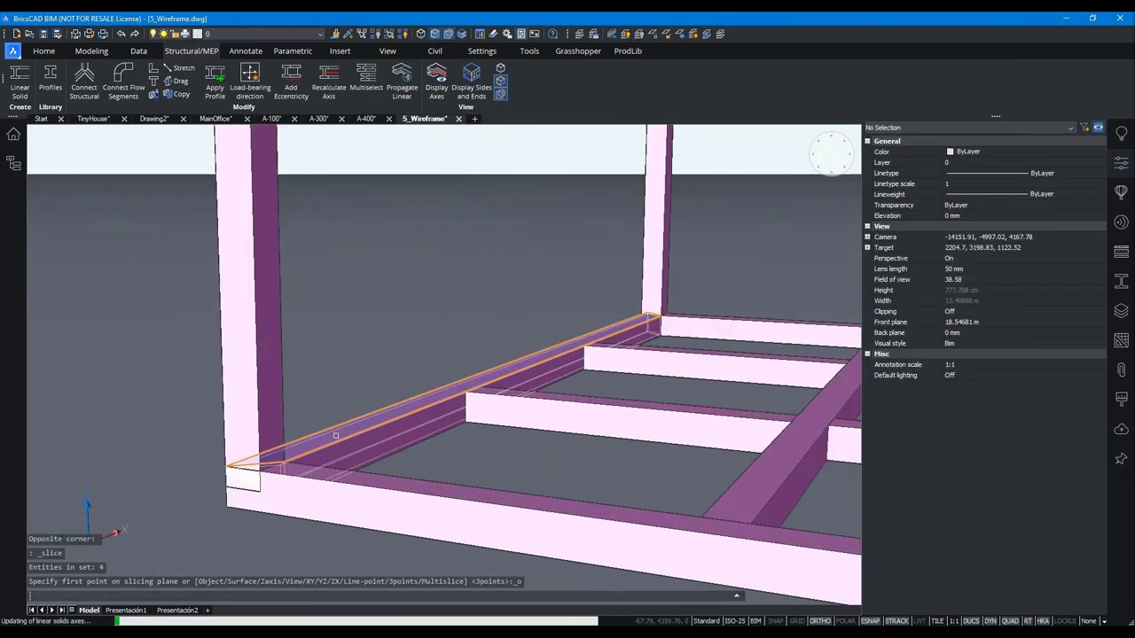
{"action": "left_click", "coordinate": [336, 435]}
{"action": "scroll", "coordinate": [341, 436], "scroll_direction": "down", "scroll_amount": 3}
{"action": "left_click", "coordinate": [364, 438]}
- Select the four column stubs below the floor frame and delete them
{"action": "left_click_drag", "start_coordinate": [170, 446], "coordinate": [243, 488]}
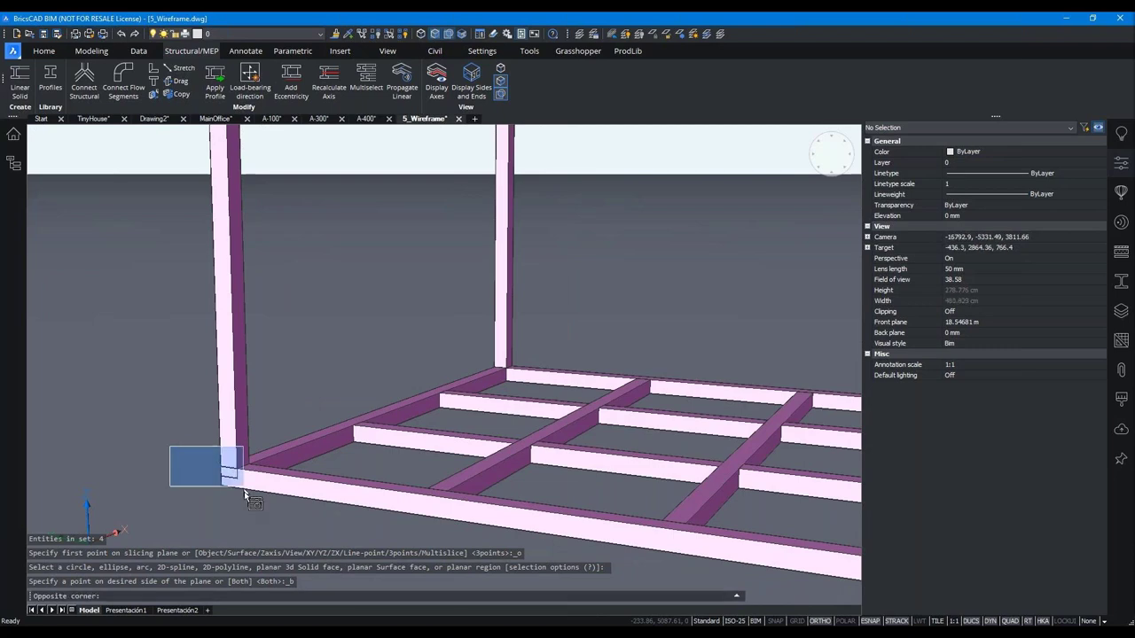
{"action": "left_click_drag", "start_coordinate": [452, 339], "coordinate": [532, 383]}
{"action": "middle_click_drag", "start_coordinate": [321, 326], "coordinate": [612, 398], "text": "shift"}
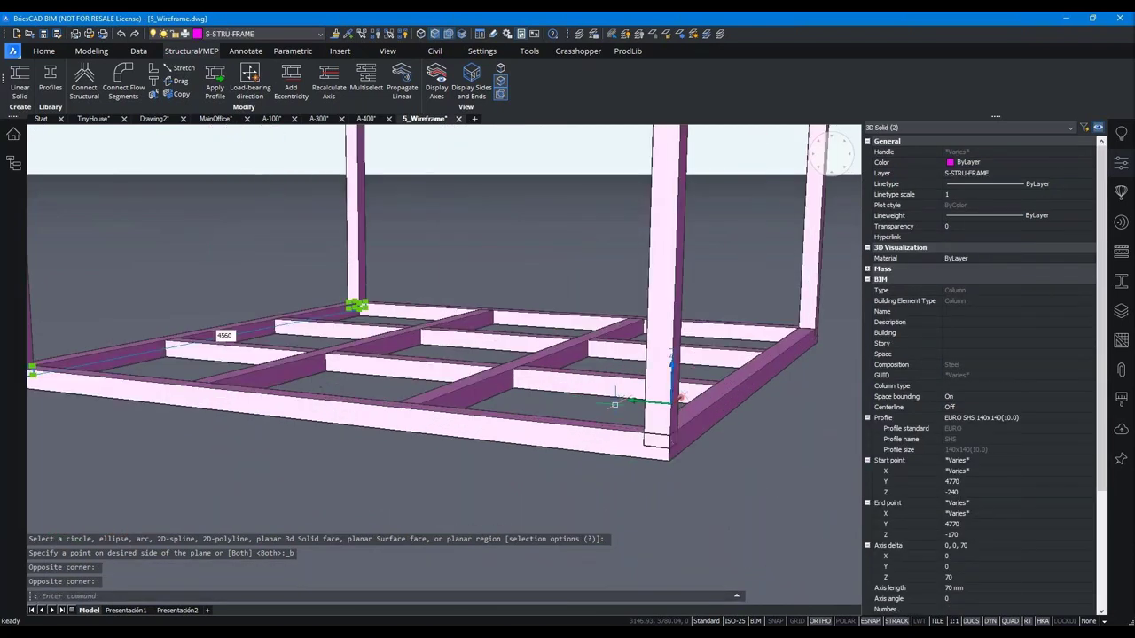
{"action": "left_click_drag", "start_coordinate": [610, 399], "coordinate": [659, 447]}
{"action": "left_click_drag", "start_coordinate": [772, 298], "coordinate": [830, 350]}
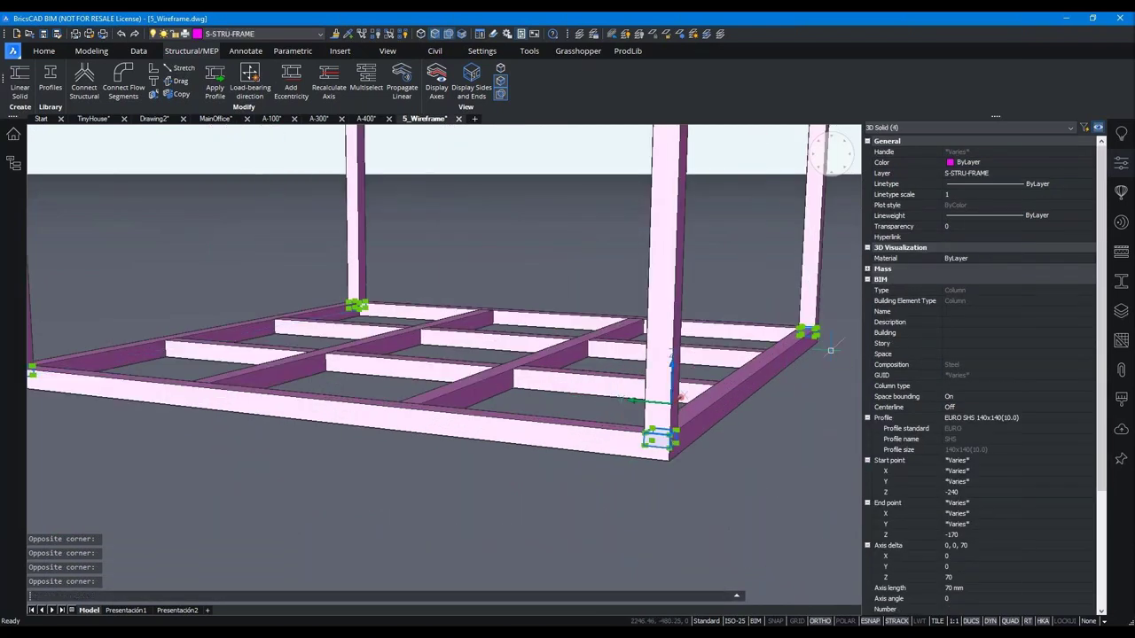
{"action": "key", "text": "Delete"}
{"action": "mouse_move", "coordinate": [567, 532]}
{"action": "middle_mouse_down", "text": "shift"}
{"action": "mouse_move", "coordinate": [611, 542]}
{"action": "mouse_move", "coordinate": [606, 530]}
{"action": "mouse_move", "coordinate": [514, 535]}
{"action": "middle_mouse_up", "text": "shift"}
{"action": "scroll", "coordinate": [611, 536], "scroll_direction": "down", "scroll_amount": 2}
{"action": "scroll", "coordinate": [609, 534], "scroll_direction": "down", "scroll_amount": 1}
{"action": "scroll", "coordinate": [610, 535], "scroll_direction": "down", "scroll_amount": 1}
{"action": "scroll", "coordinate": [609, 532], "scroll_direction": "down", "scroll_amount": 2}
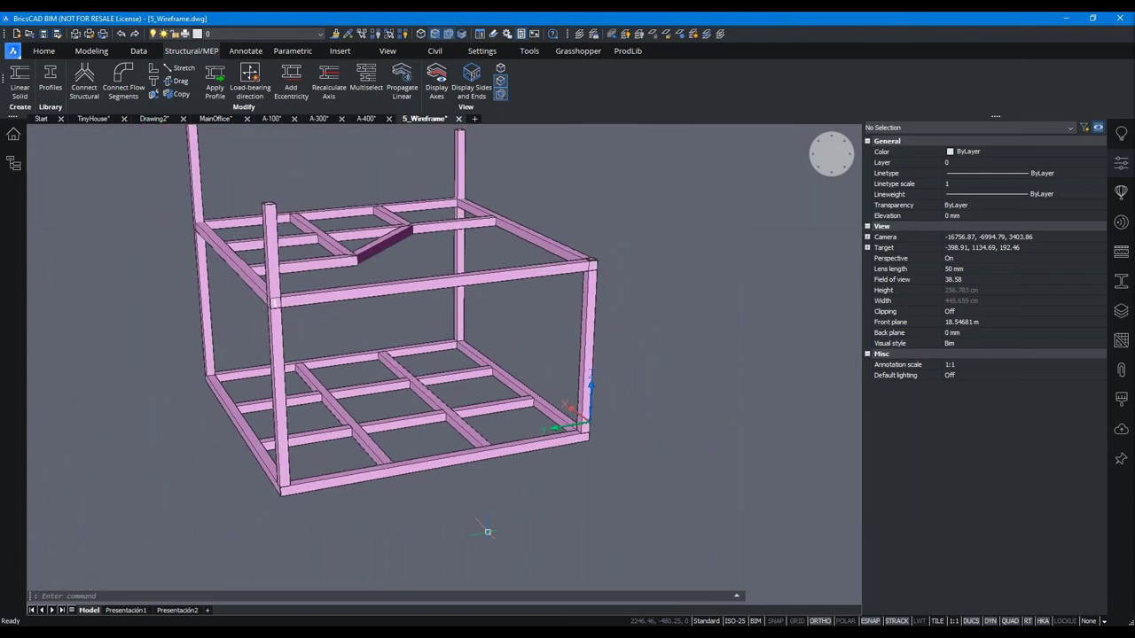
{"action": "scroll", "coordinate": [486, 523], "scroll_direction": "up", "scroll_amount": 3}
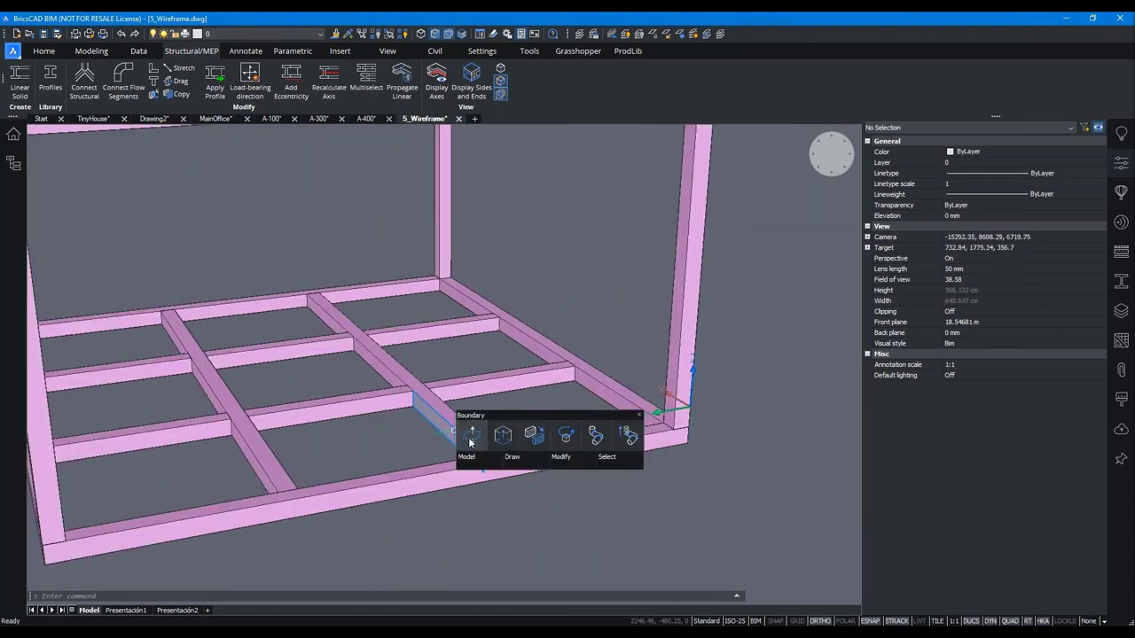
{"action": "mouse_move", "coordinate": [470, 483]}
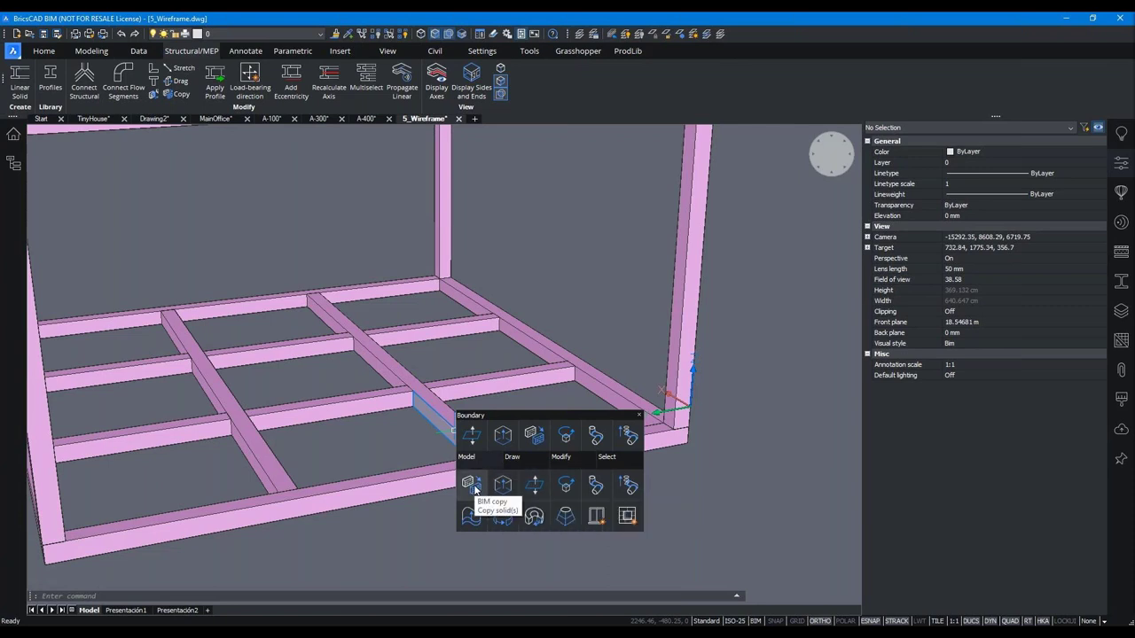
- Drag a floor beam to a new position, abandoning a first 36-unit attempt before committing
{"action": "key", "text": "Escape"}
{"action": "key", "text": "Escape"}
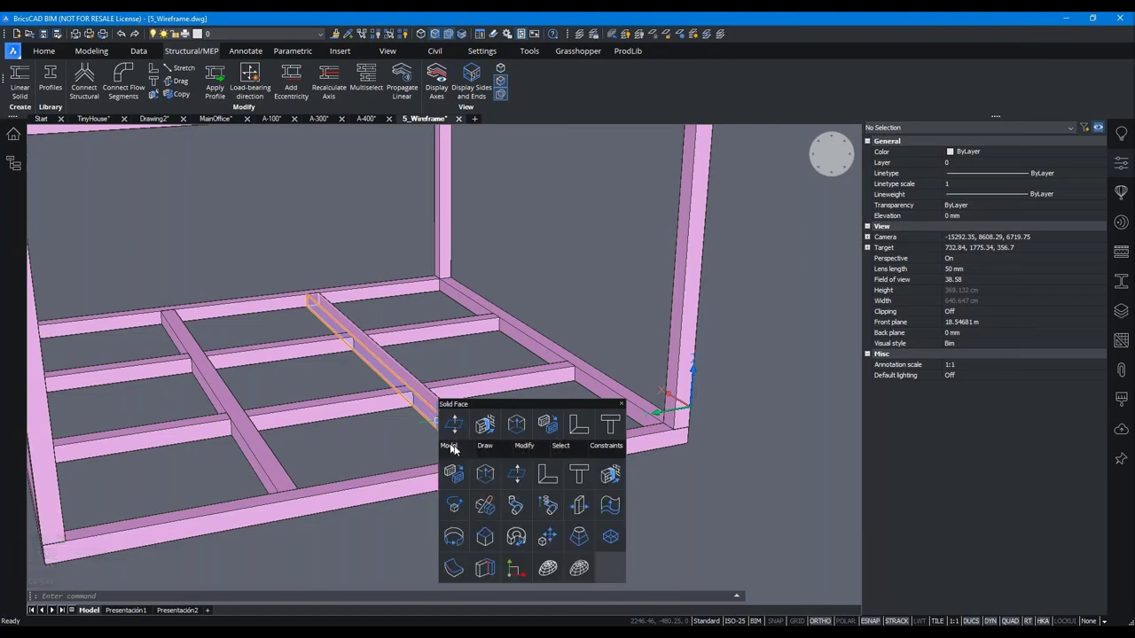
{"action": "left_click", "coordinate": [586, 515]}
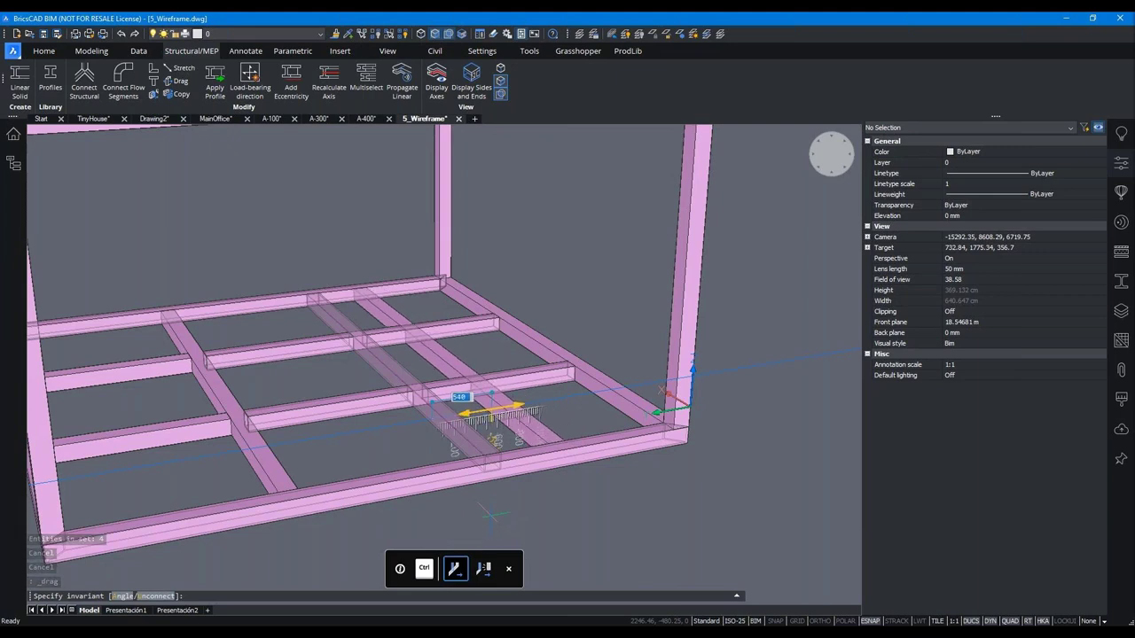
{"action": "type", "text": "36"}
{"action": "key", "text": "Escape"}
{"action": "key", "text": "Escape"}
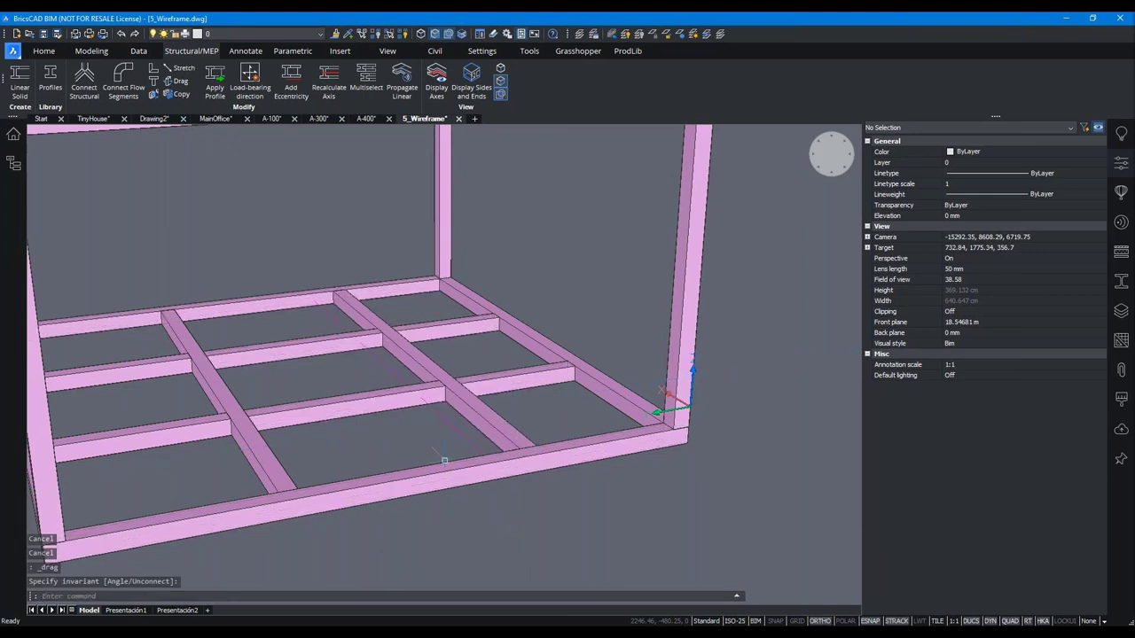
{"action": "middle_click_drag", "start_coordinate": [361, 453], "coordinate": [355, 436], "text": "shift"}
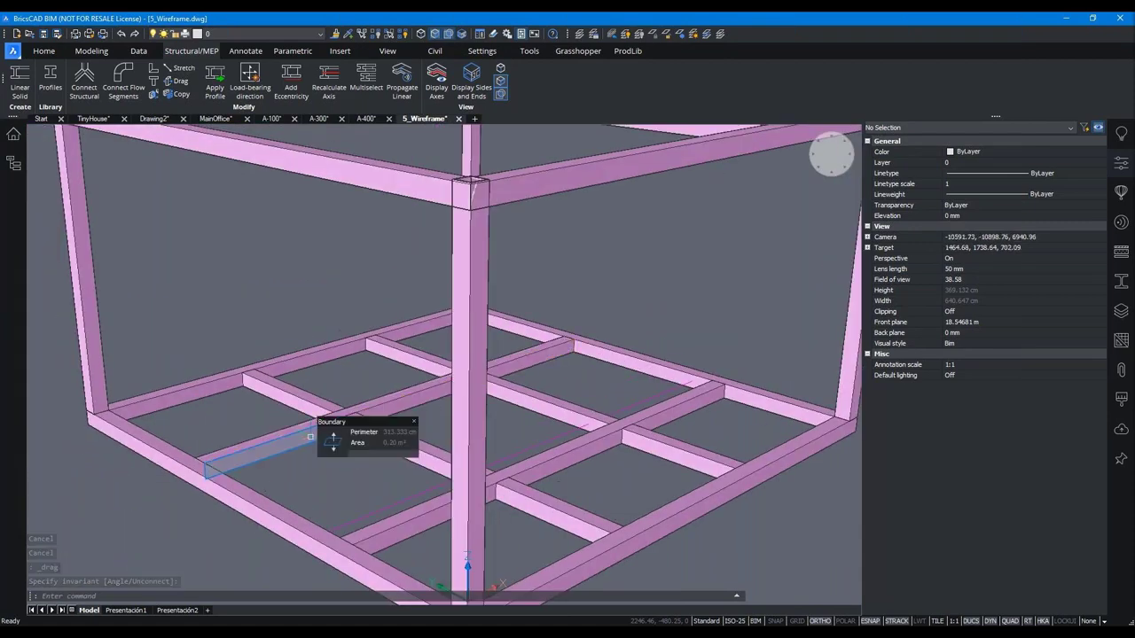
{"action": "scroll", "coordinate": [310, 437], "scroll_direction": "up", "scroll_amount": 5}
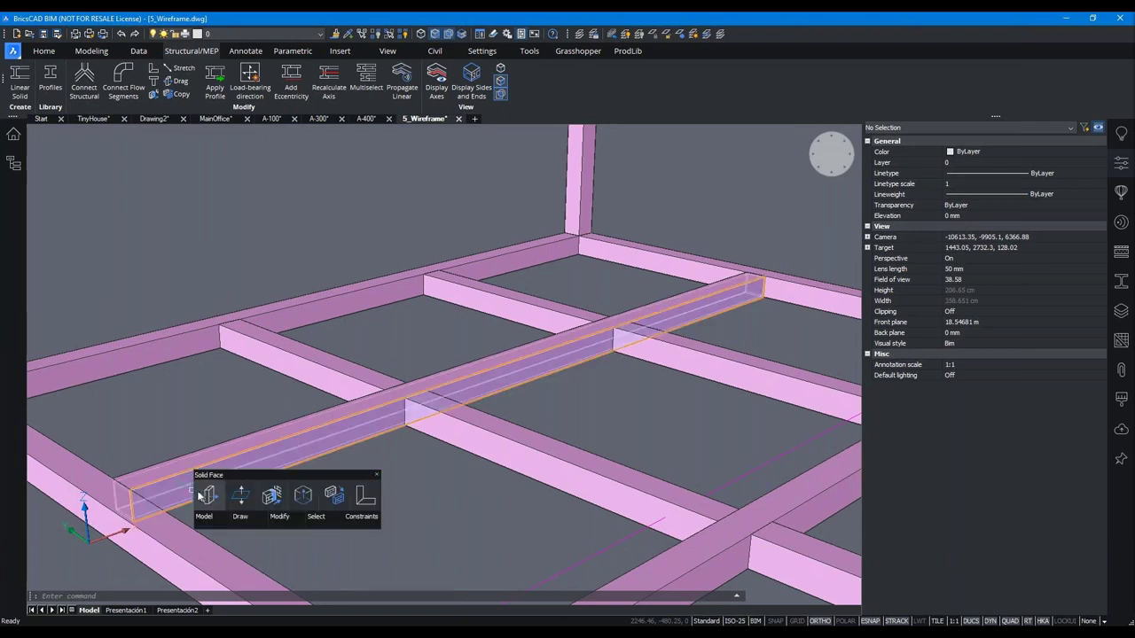
{"action": "left_click", "coordinate": [200, 497]}
{"action": "key", "text": "Return"}
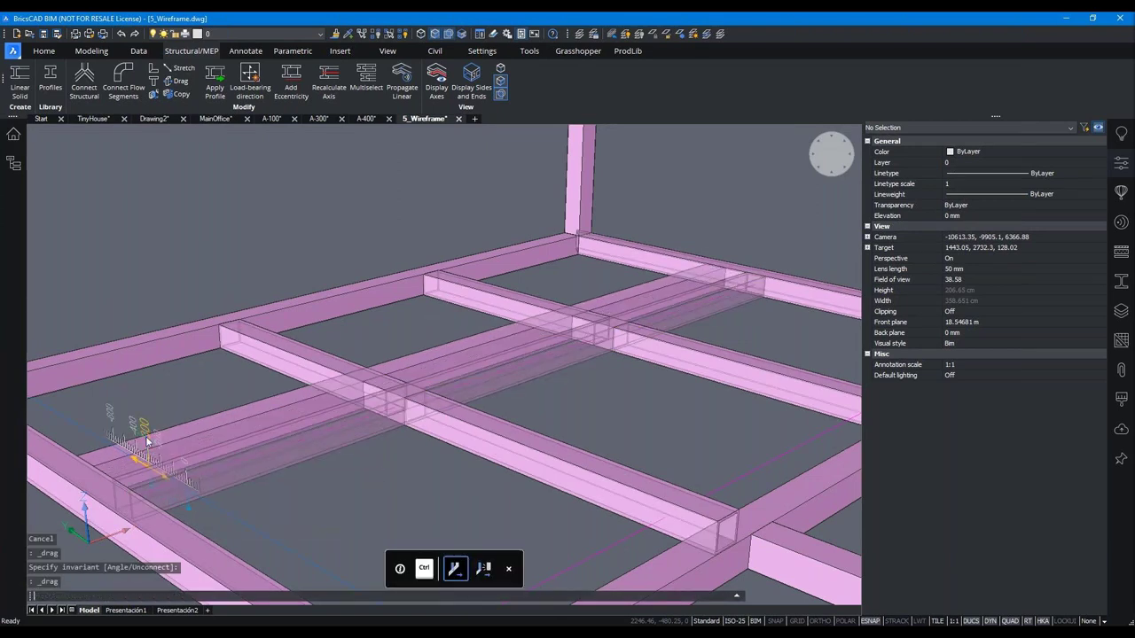
{"action": "middle_click_drag", "start_coordinate": [674, 375], "coordinate": [511, 426], "text": "shift"}
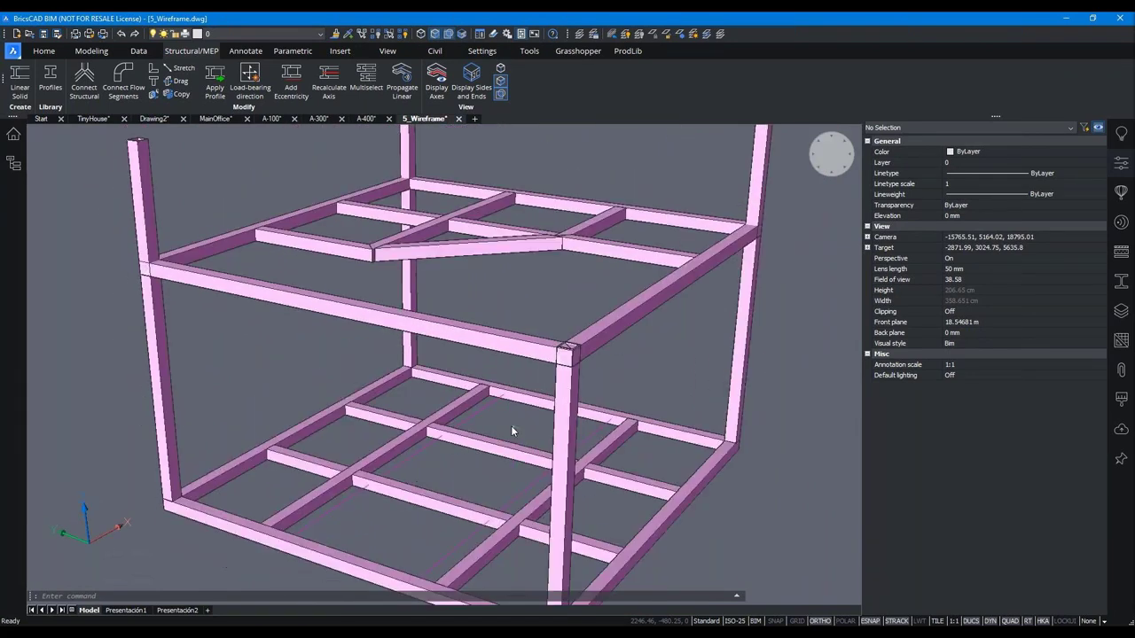
{"action": "scroll", "coordinate": [355, 476], "scroll_direction": "up", "scroll_amount": 5}
{"action": "scroll", "coordinate": [318, 482], "scroll_direction": "down", "scroll_amount": 5}
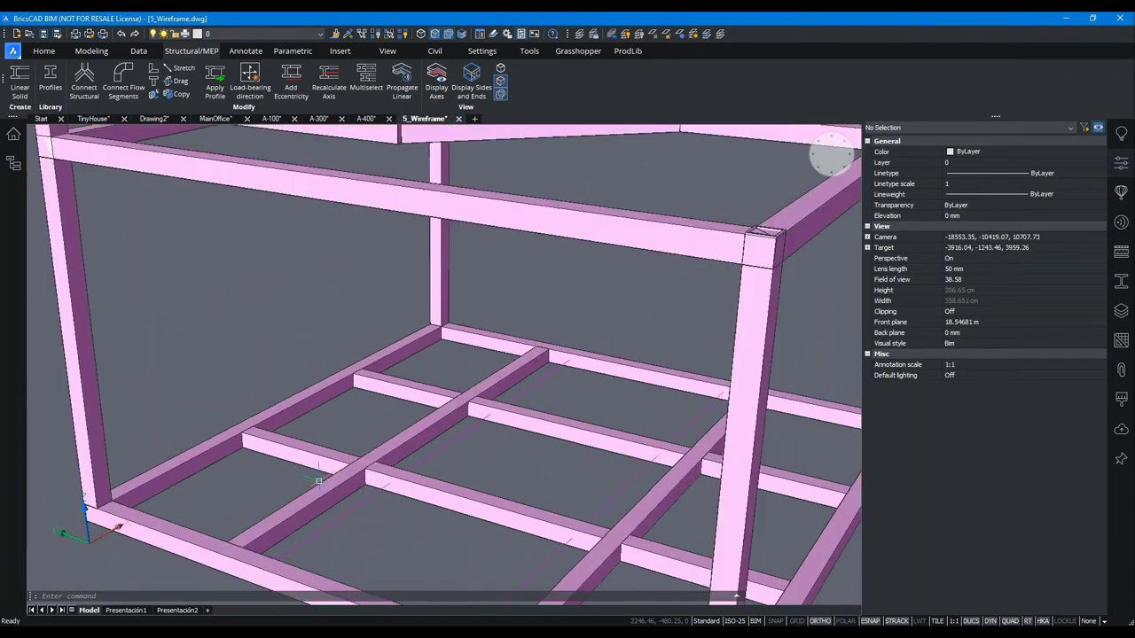
{"action": "middle_click_drag", "start_coordinate": [301, 355], "coordinate": [272, 184], "text": "shift"}
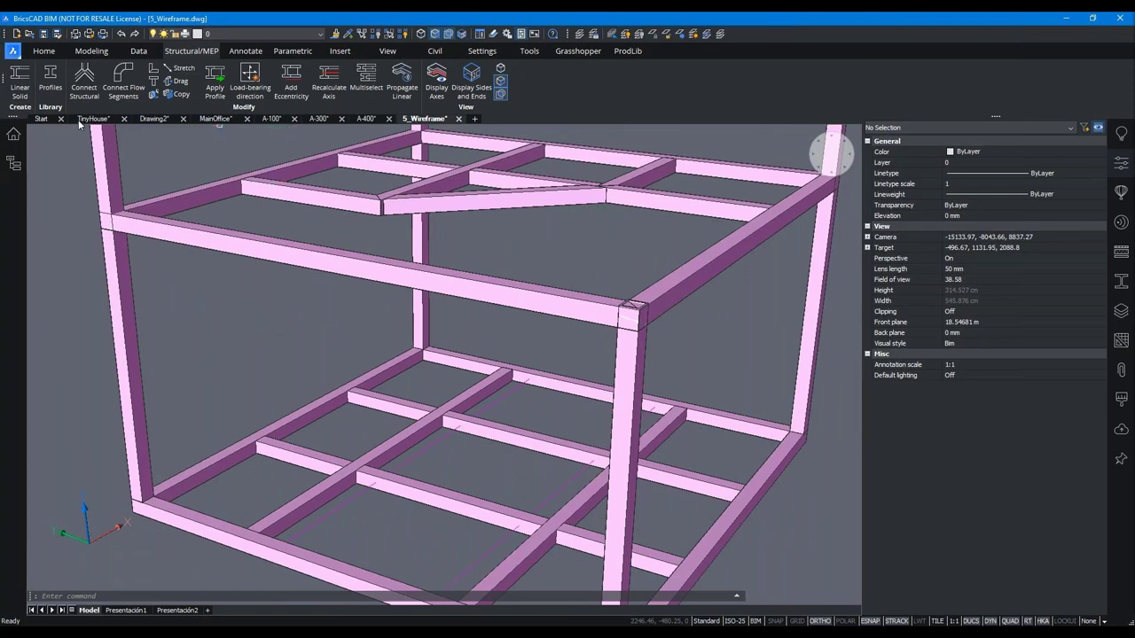
- Save 5_Wireframe.dwg and switch to the TinyHouse drawing
{"action": "left_click", "coordinate": [43, 34]}
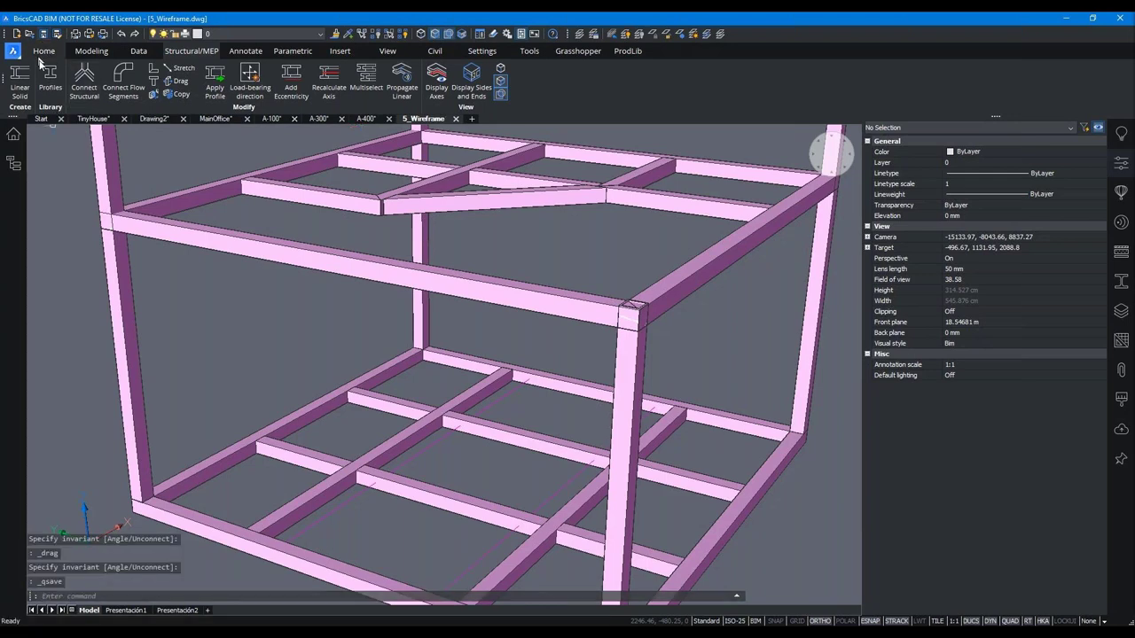
{"action": "left_click", "coordinate": [91, 119]}
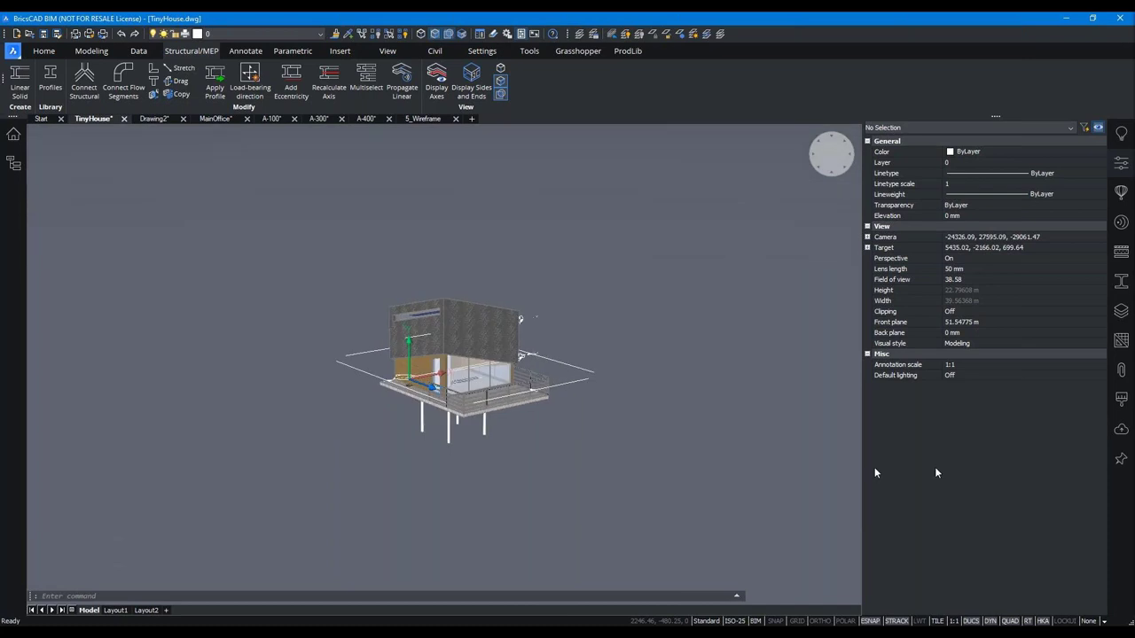
- Start attaching 5_Wireframe.dwg, cancel the attach settings, and run the UCS command
{"action": "left_click", "coordinate": [1120, 370]}
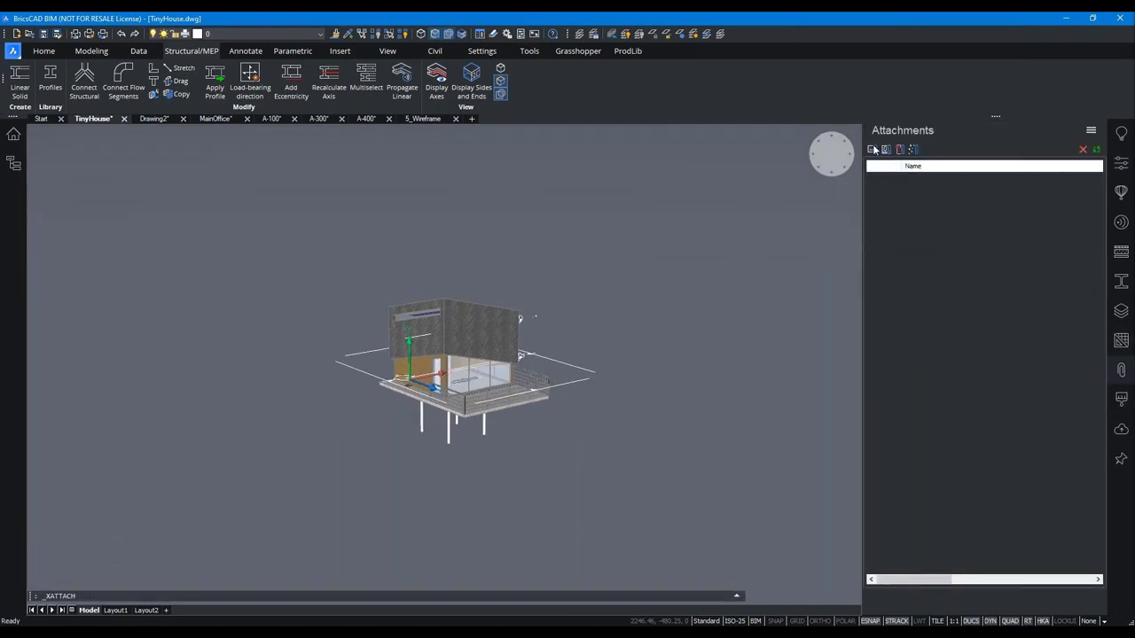
{"action": "left_click", "coordinate": [873, 149]}
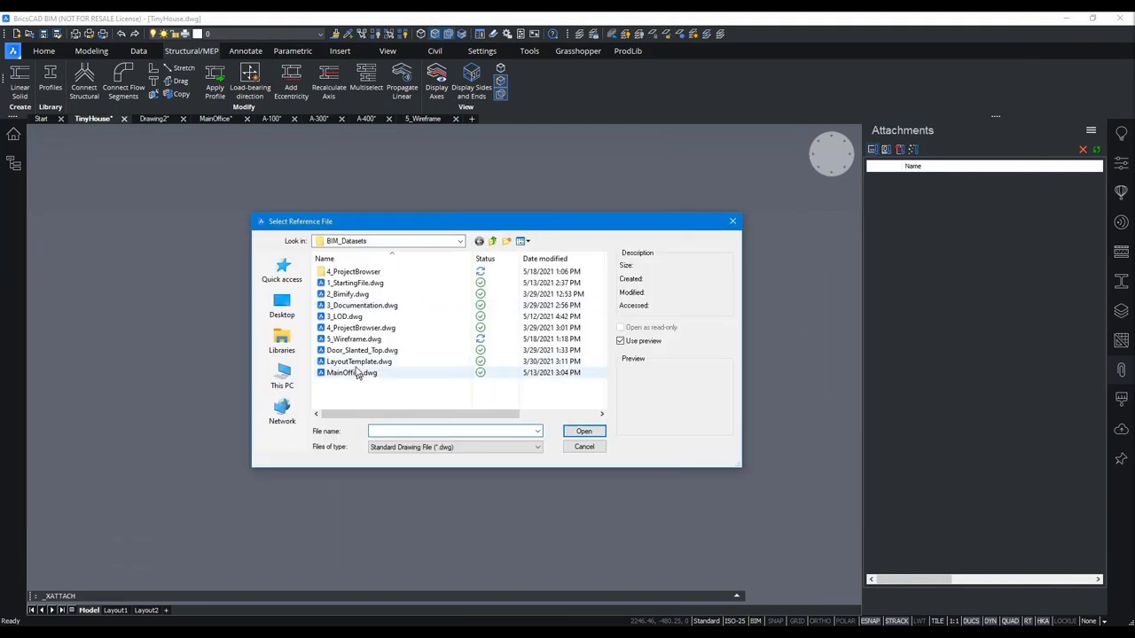
{"action": "left_click", "coordinate": [354, 339]}
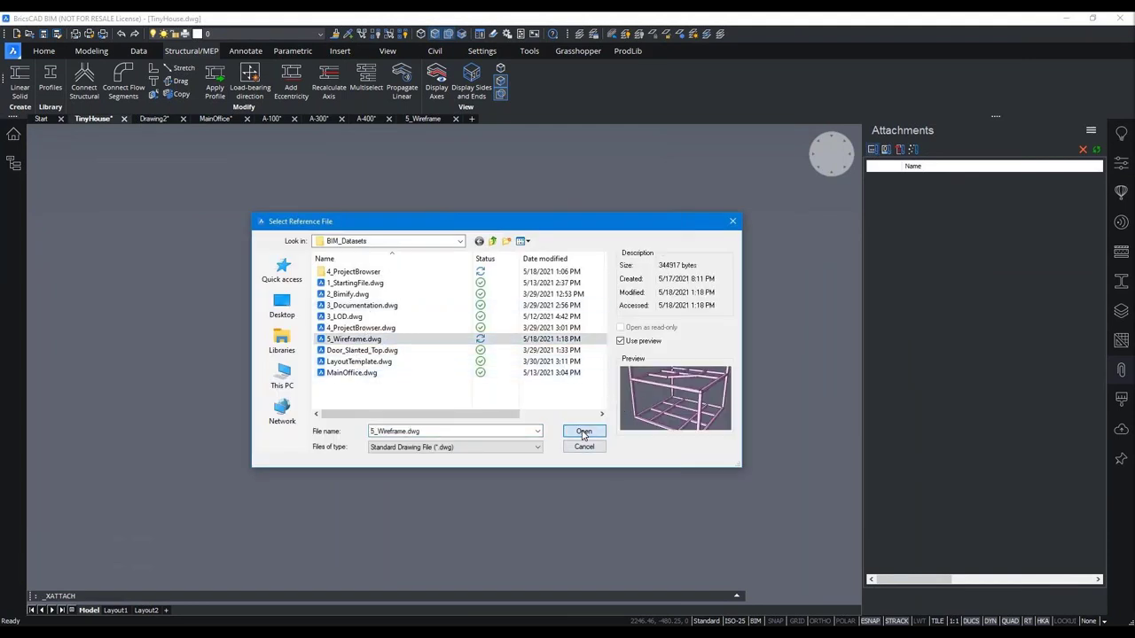
{"action": "left_click", "coordinate": [583, 432]}
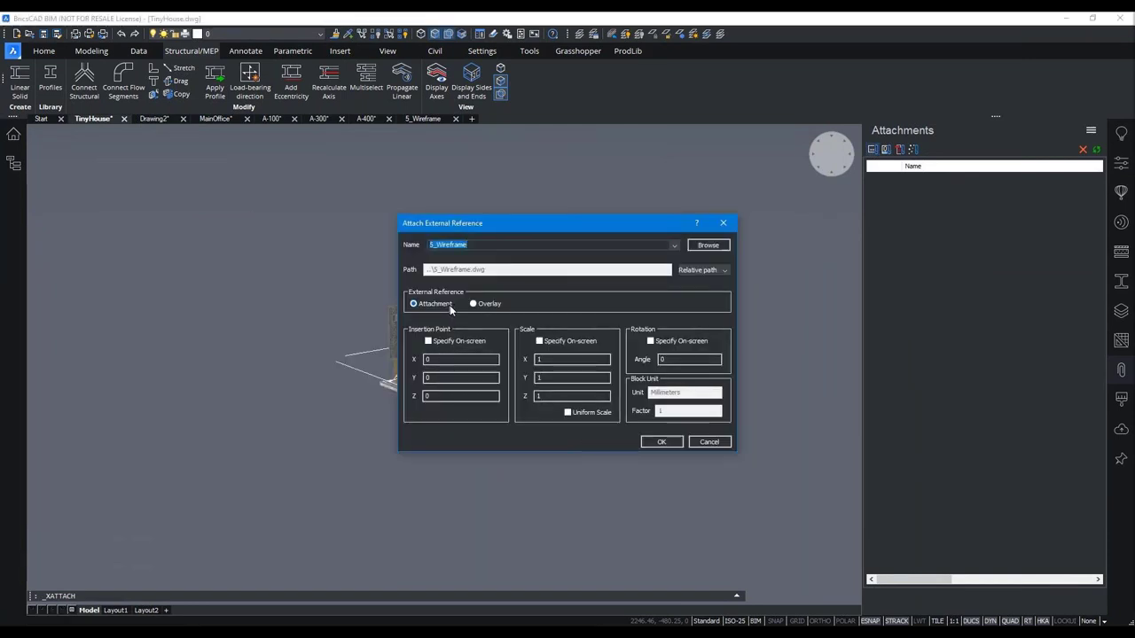
{"action": "left_click", "coordinate": [709, 441]}
{"action": "type", "text": "ucs"}
{"action": "key", "text": "Return"}
- Attach 5_Wireframe.dwg as an xref and orbit below to see the frame under the house
{"action": "left_click", "coordinate": [872, 150]}
{"action": "left_click", "coordinate": [353, 339]}
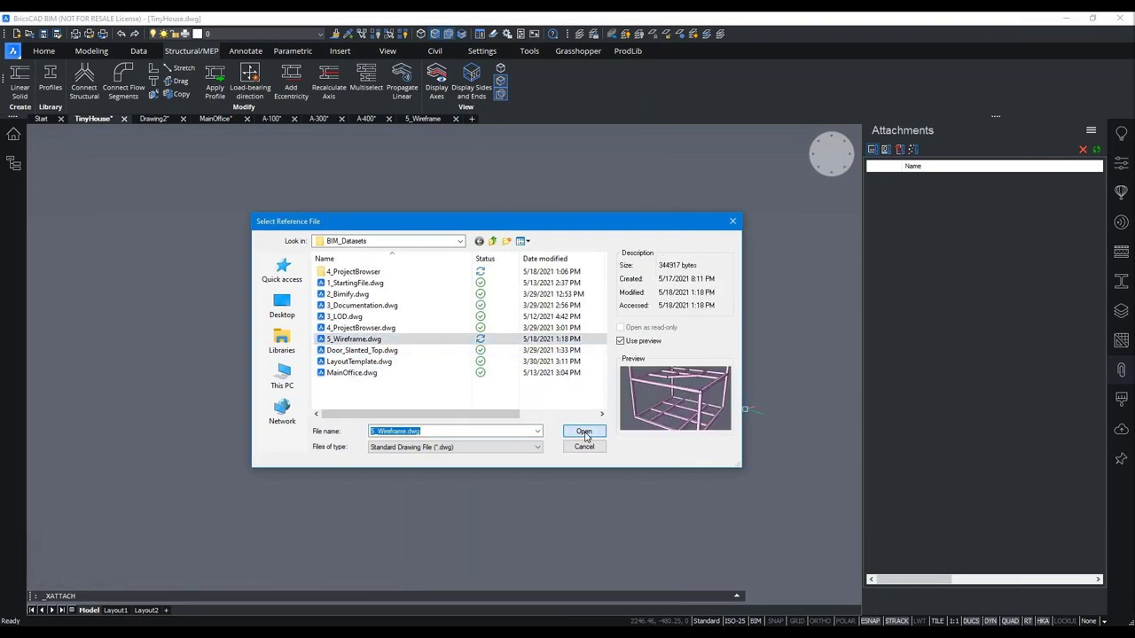
{"action": "left_click", "coordinate": [584, 433]}
{"action": "left_click", "coordinate": [644, 442]}
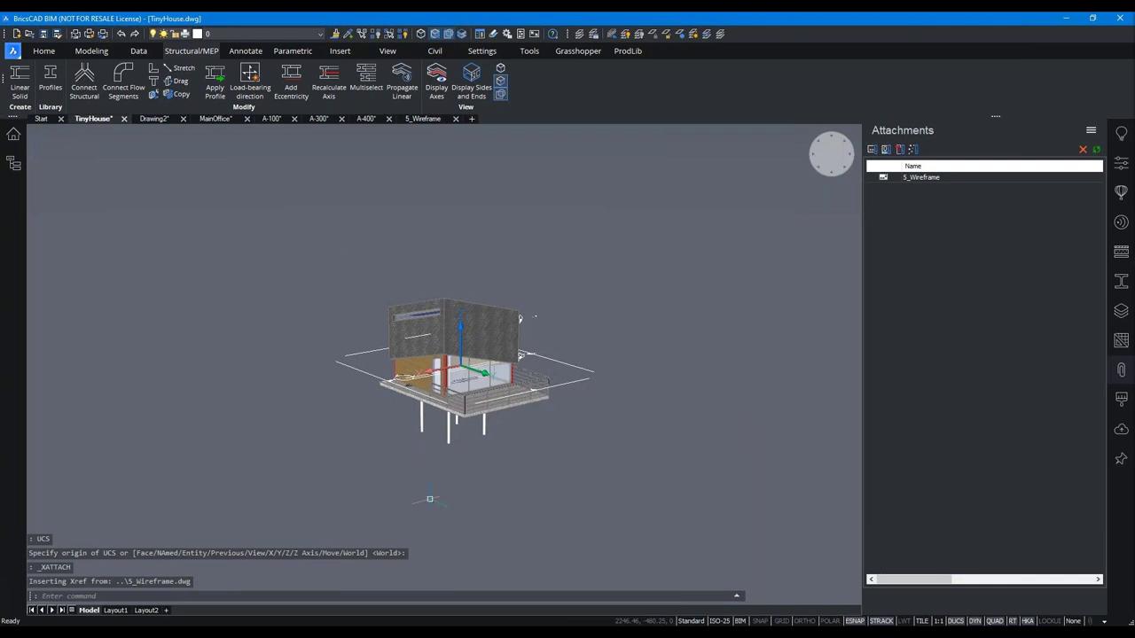
{"action": "middle_click_drag", "start_coordinate": [519, 318], "coordinate": [426, 508], "text": "shift"}
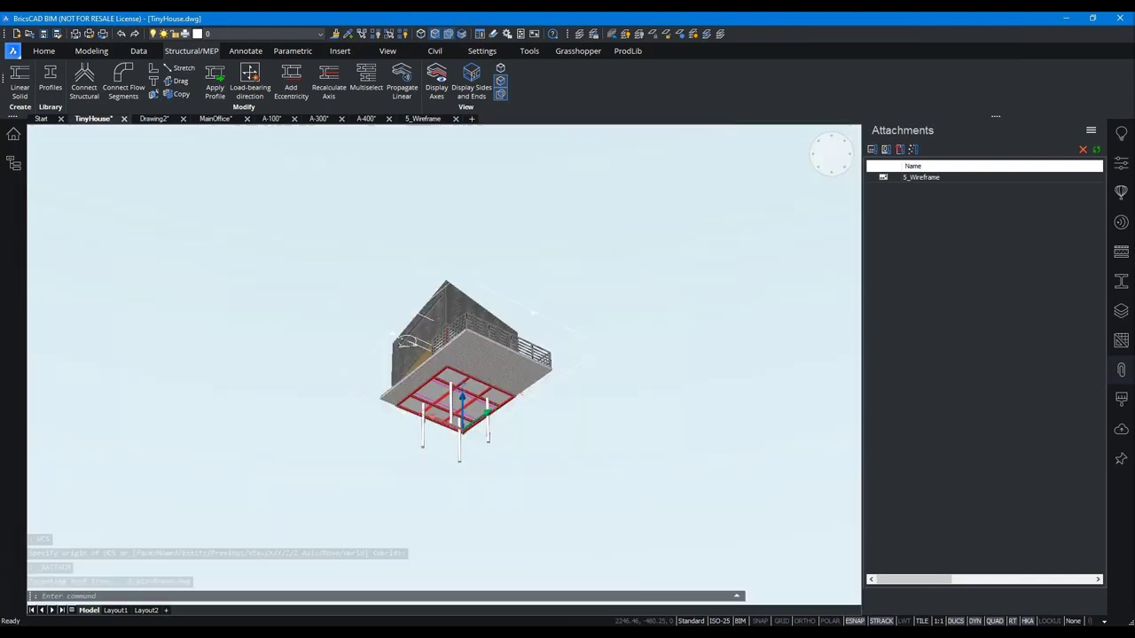
{"action": "scroll", "coordinate": [427, 508], "scroll_direction": "up", "scroll_amount": 2}
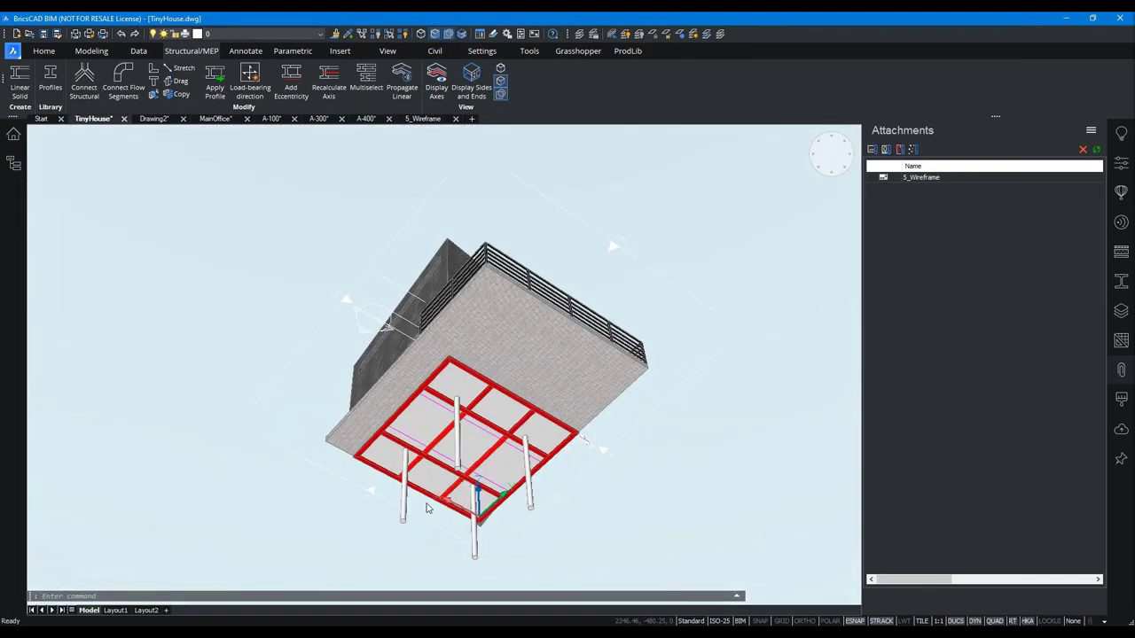
{"action": "scroll", "coordinate": [426, 508], "scroll_direction": "up", "scroll_amount": 2}
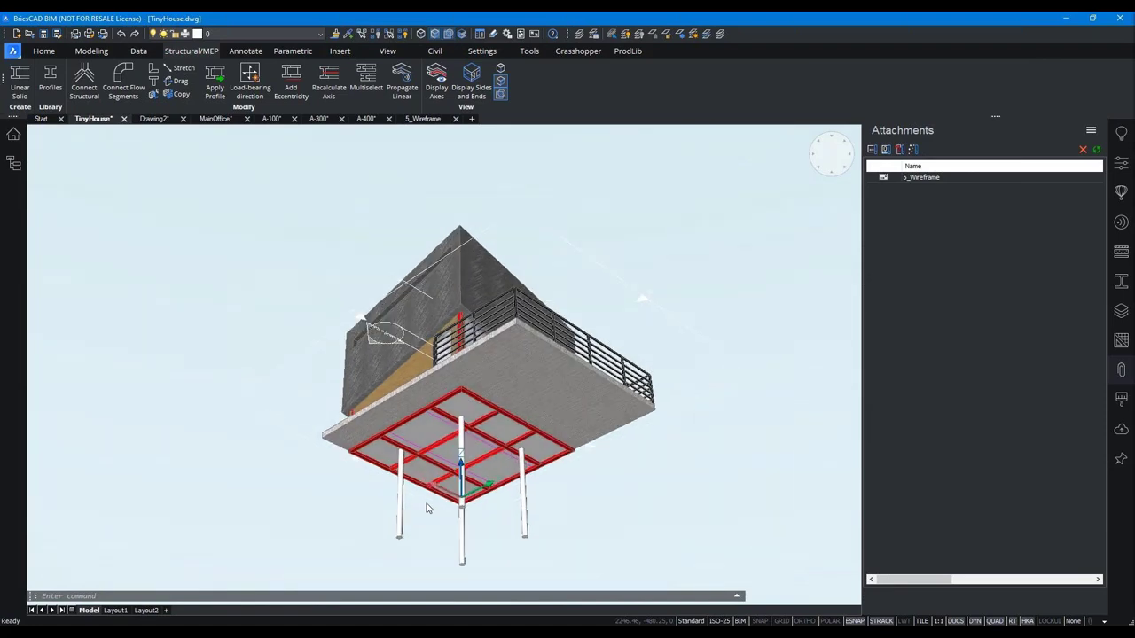